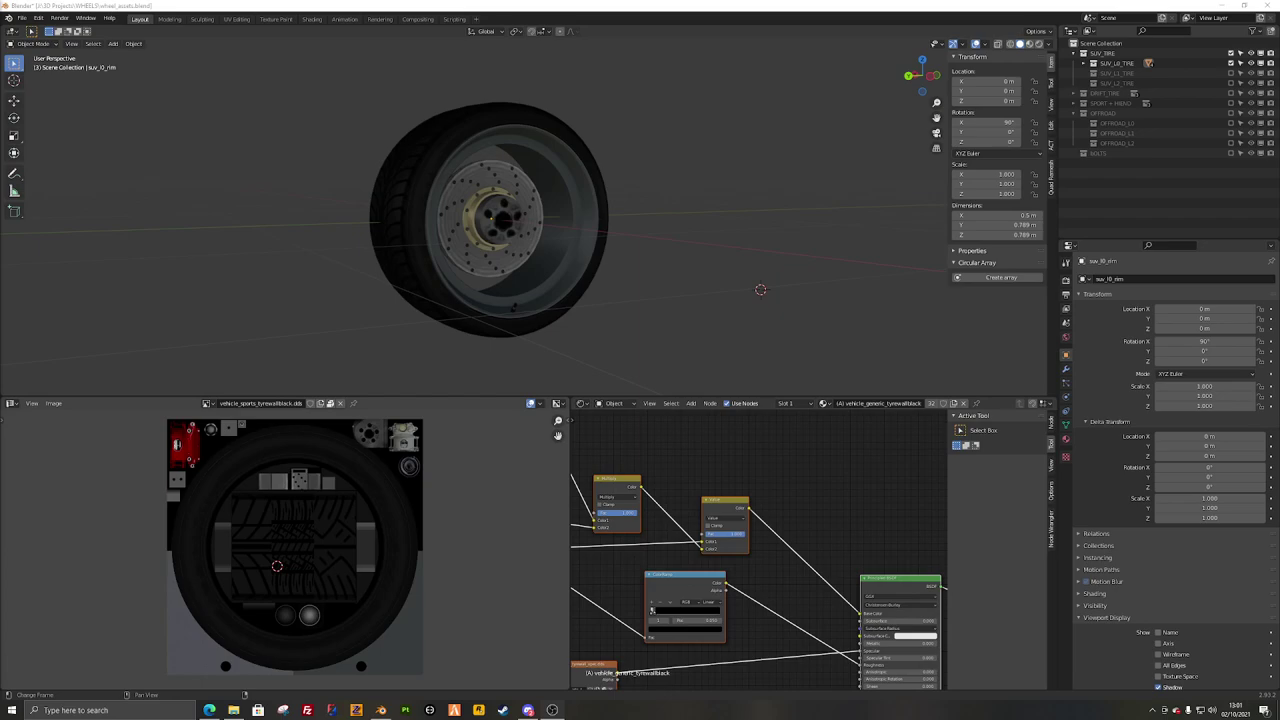
# Step: Examine the SUV wheel from several angles, including the rim's fully selected mesh in Edit Mode and its tyre texture
pyautogui.moveTo(479, 261); pyautogui.dragTo(726, 203, button='middle')
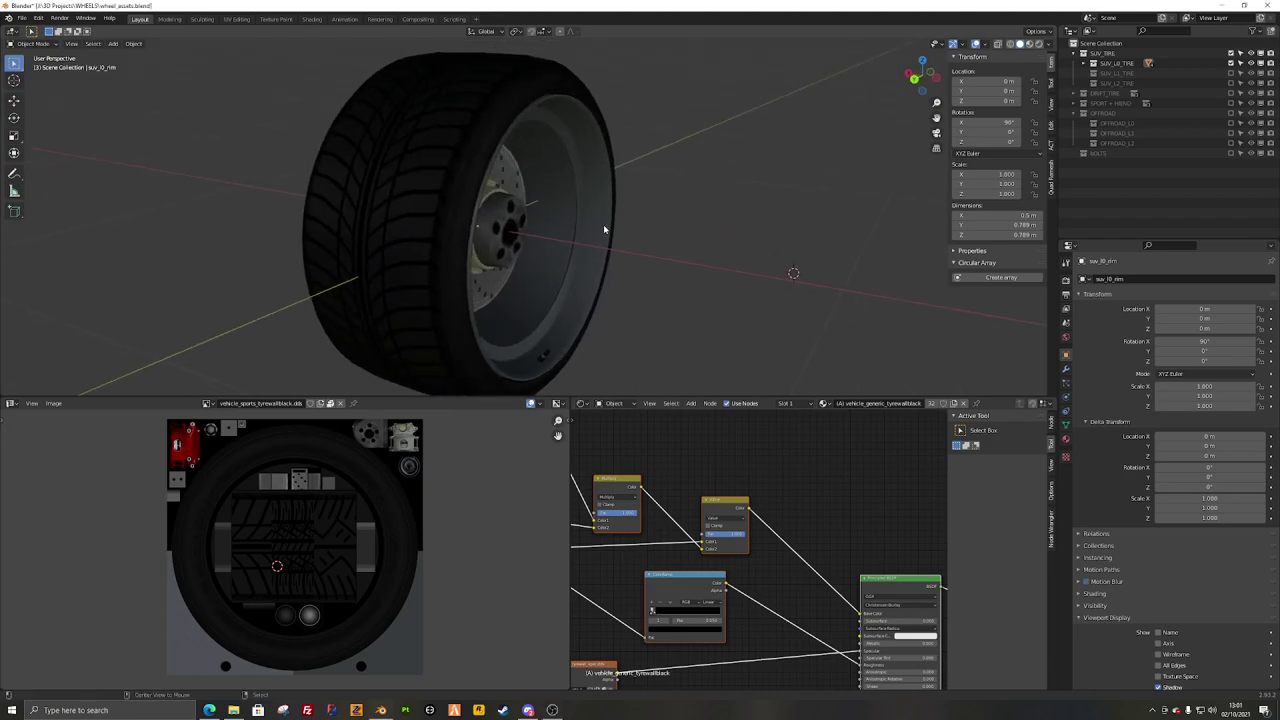
pyautogui.moveTo(604, 229); pyautogui.dragTo(634, 121, button='middle')
pyautogui.click(557, 318)
pyautogui.press('Tab')
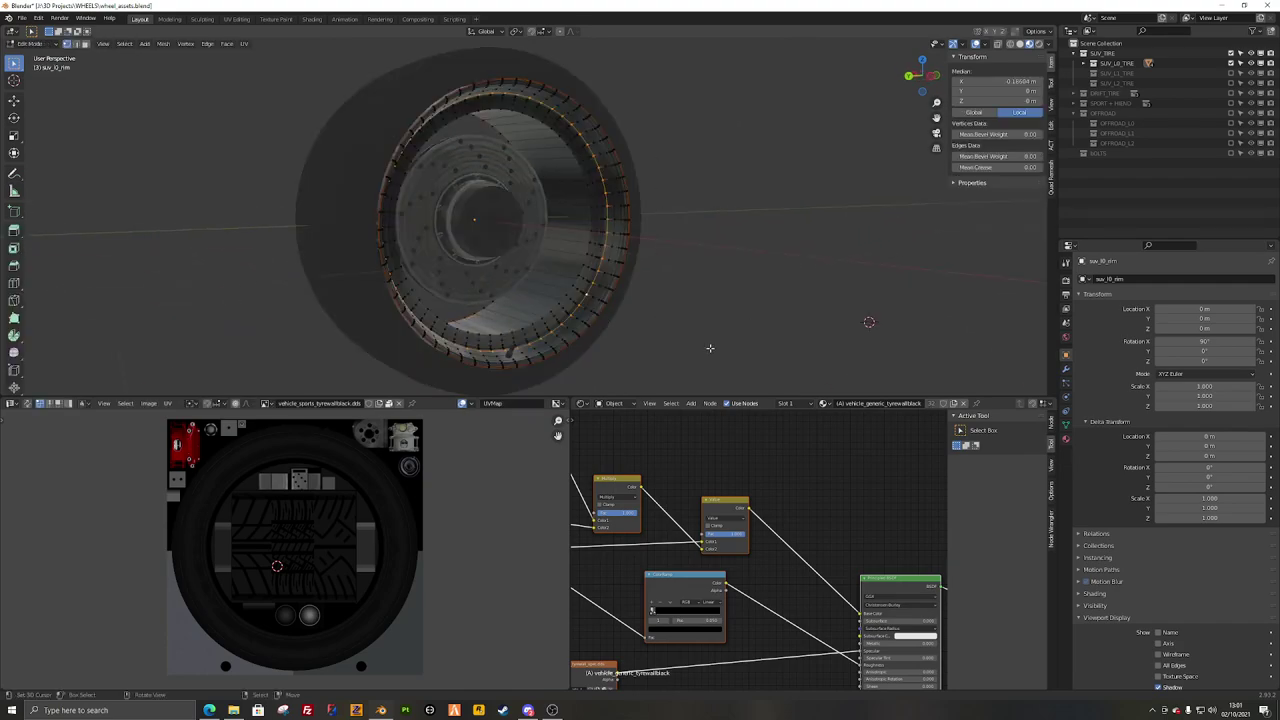
pyautogui.press('a')
pyautogui.scroll(4, 303, 489)
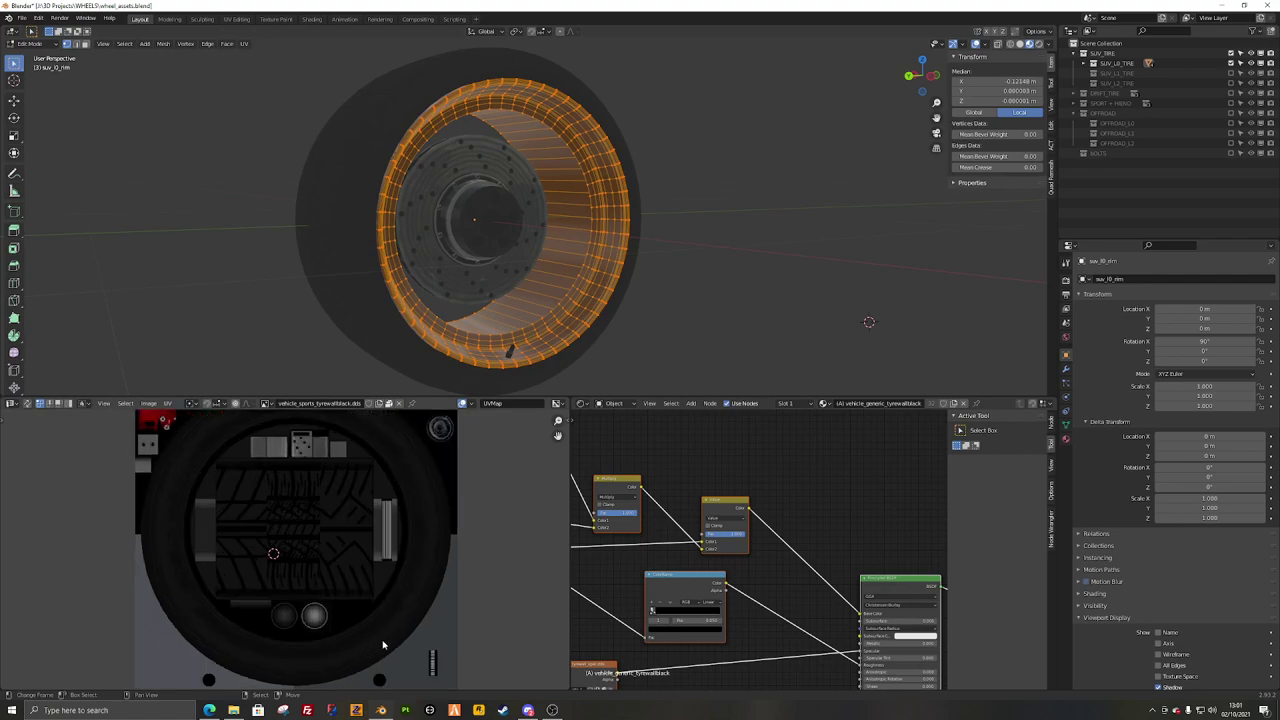
pyautogui.scroll(-4, 457, 604)
pyautogui.scroll(5, 401, 534)
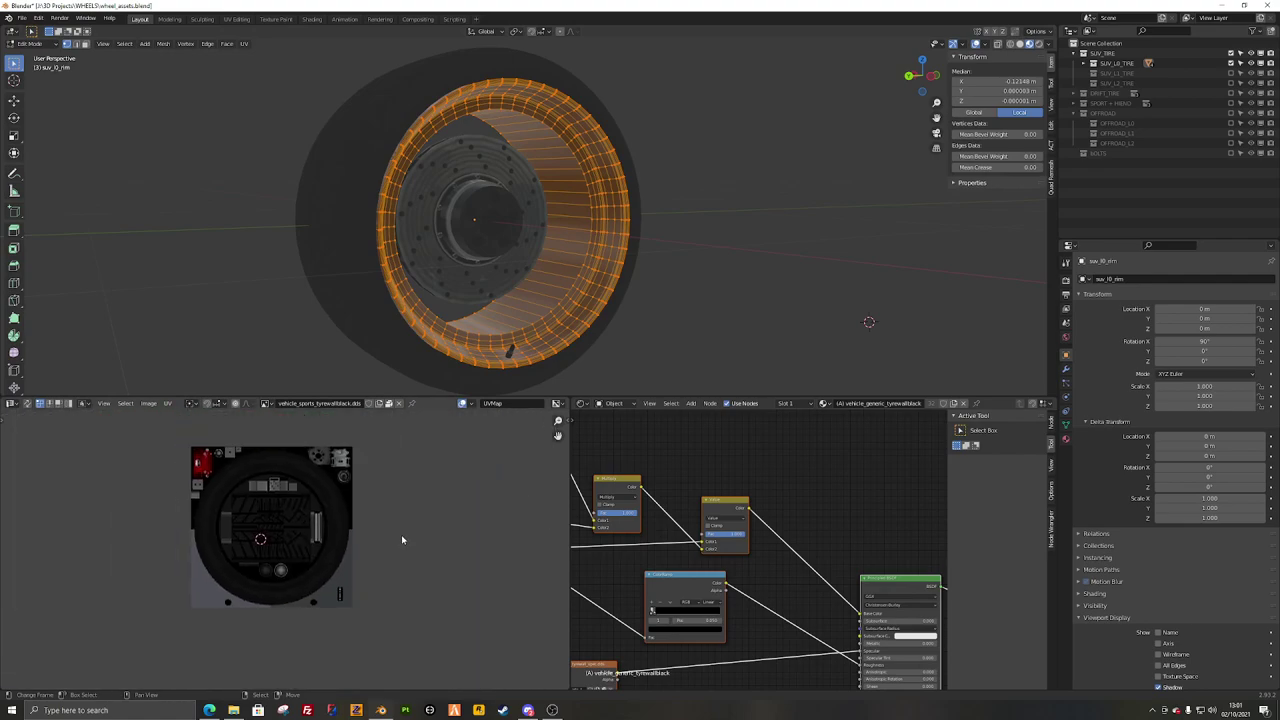
pyautogui.press('Tab')
pyautogui.moveTo(671, 286); pyautogui.dragTo(760, 160, button='middle')
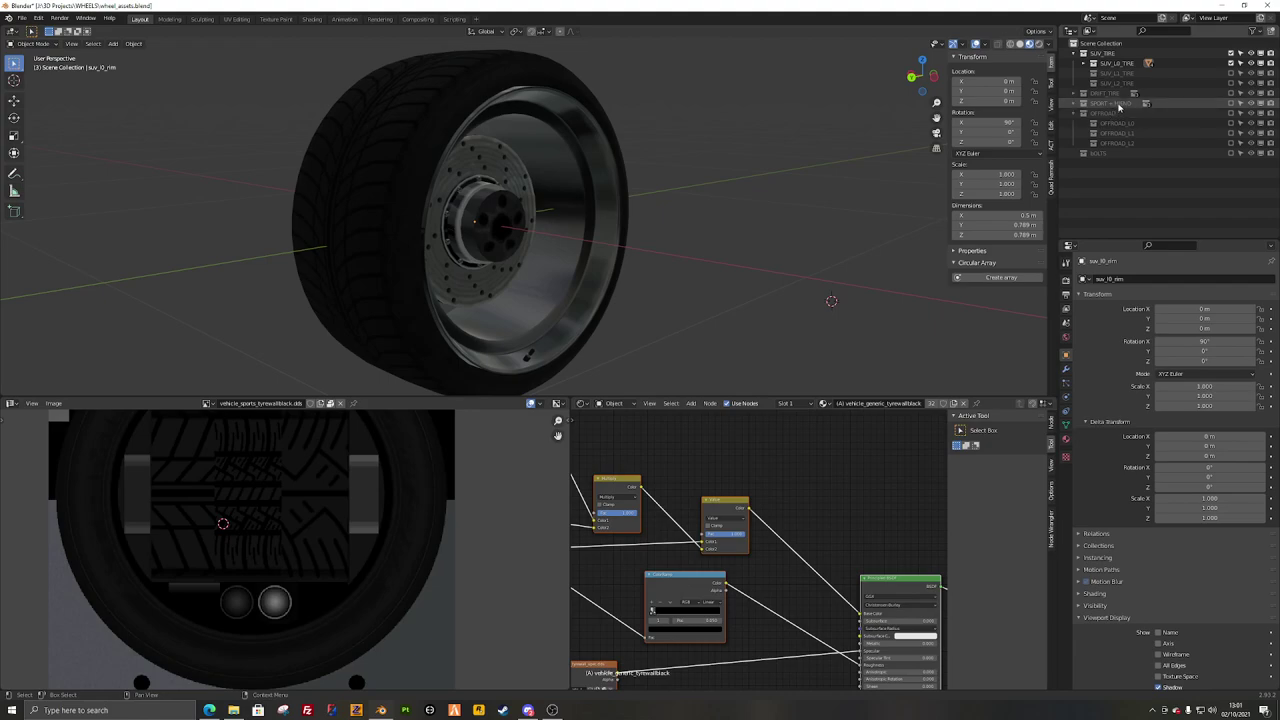
# Step: Hide the SUV_L0_TIRE collection and view the OFFROAD_L0 wheel from the side before hiding it again
pyautogui.click(1108, 94)
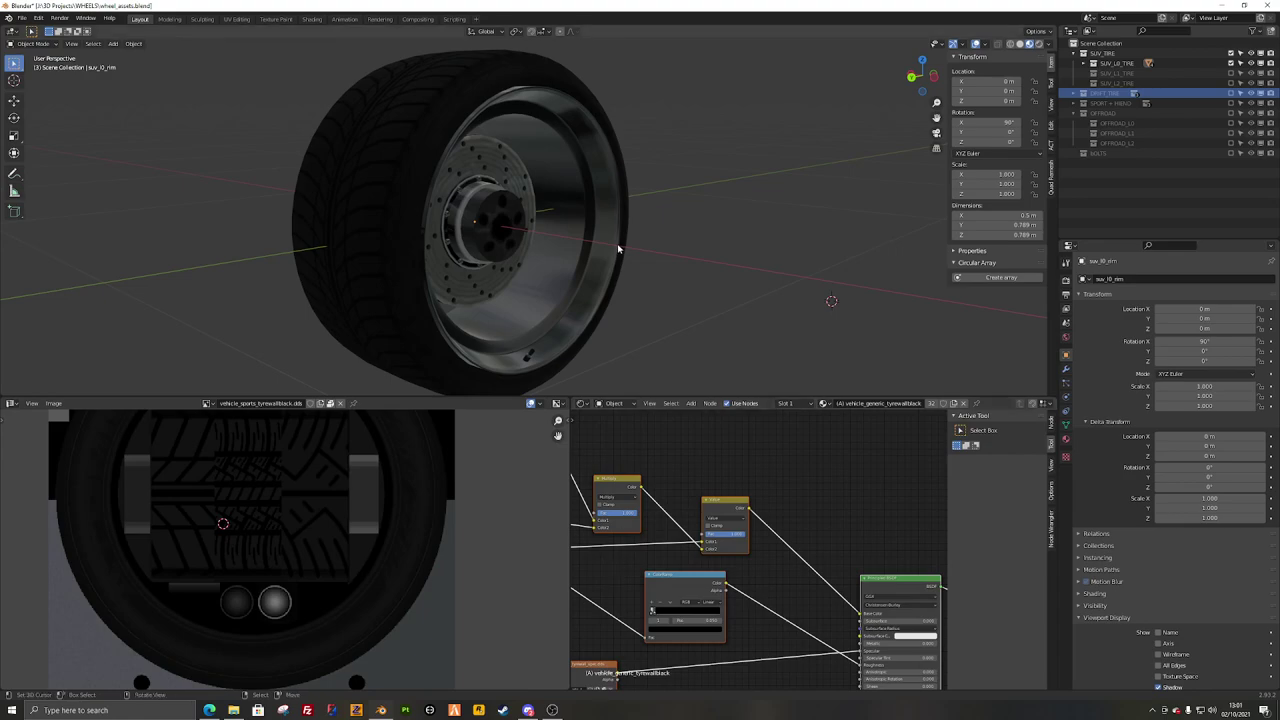
pyautogui.click(1231, 63)
pyautogui.click(1231, 133)
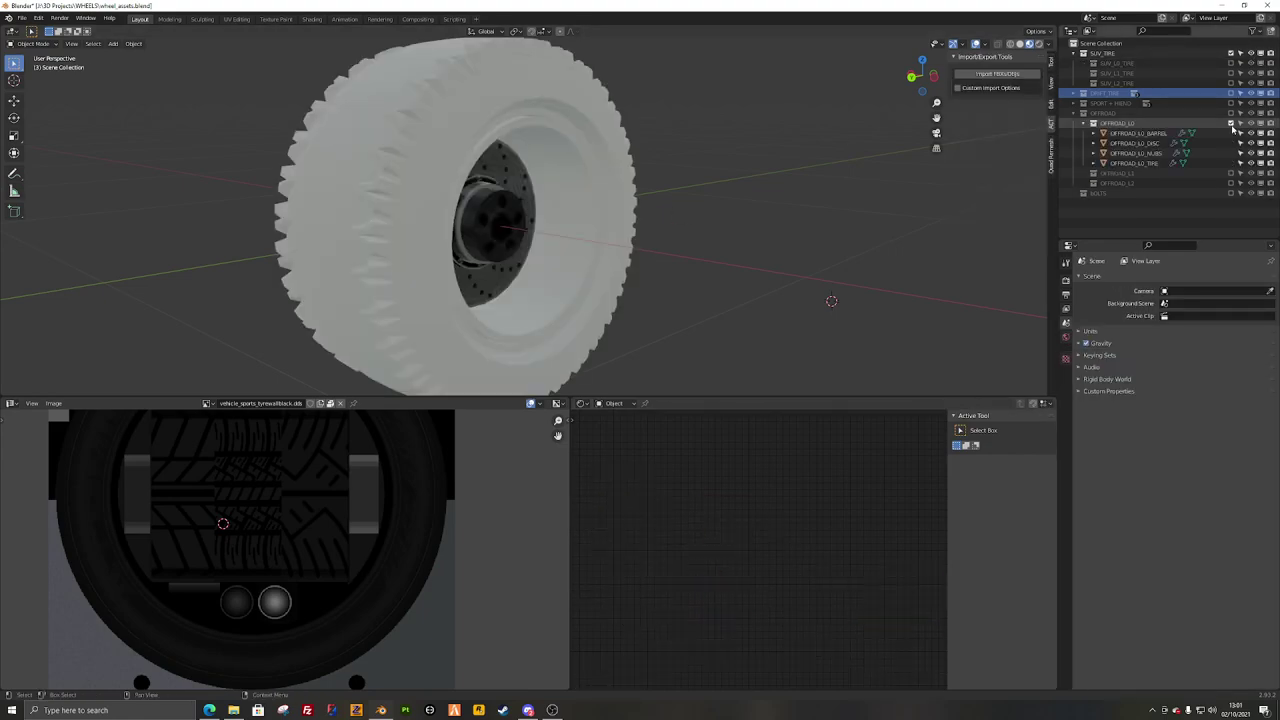
pyautogui.moveTo(785, 289); pyautogui.dragTo(630, 268, button='middle')
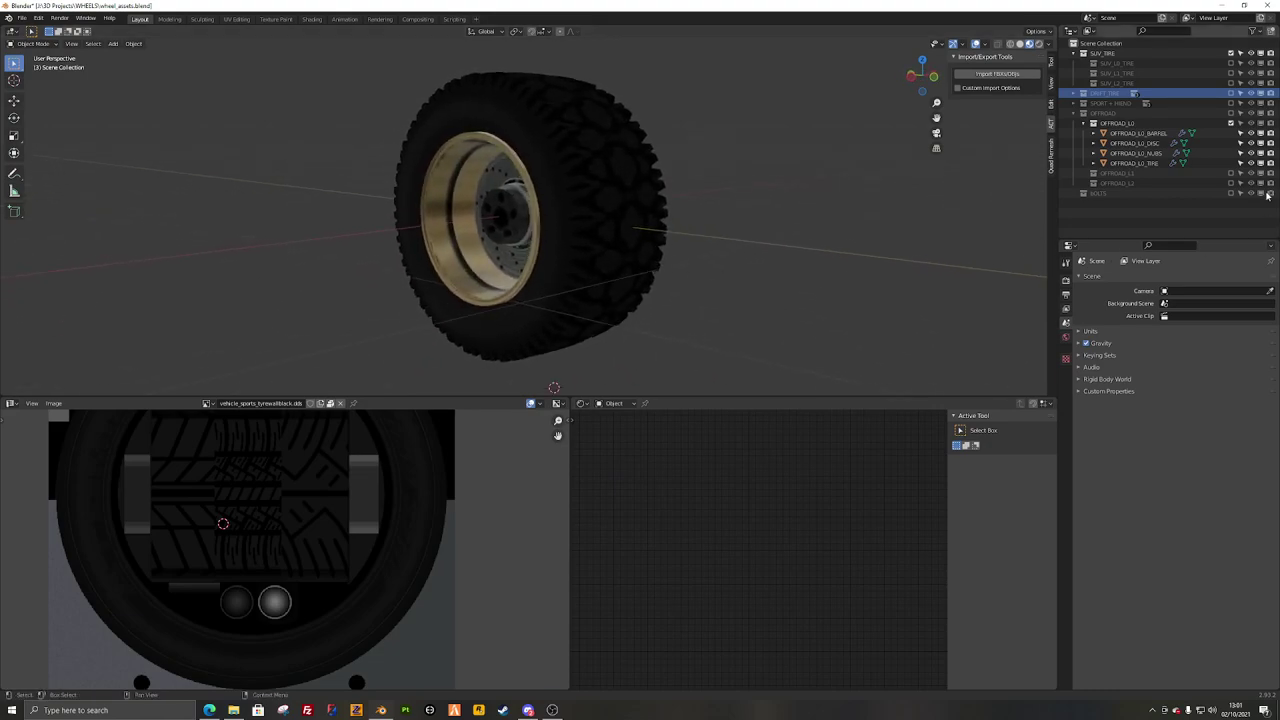
pyautogui.click(1231, 123)
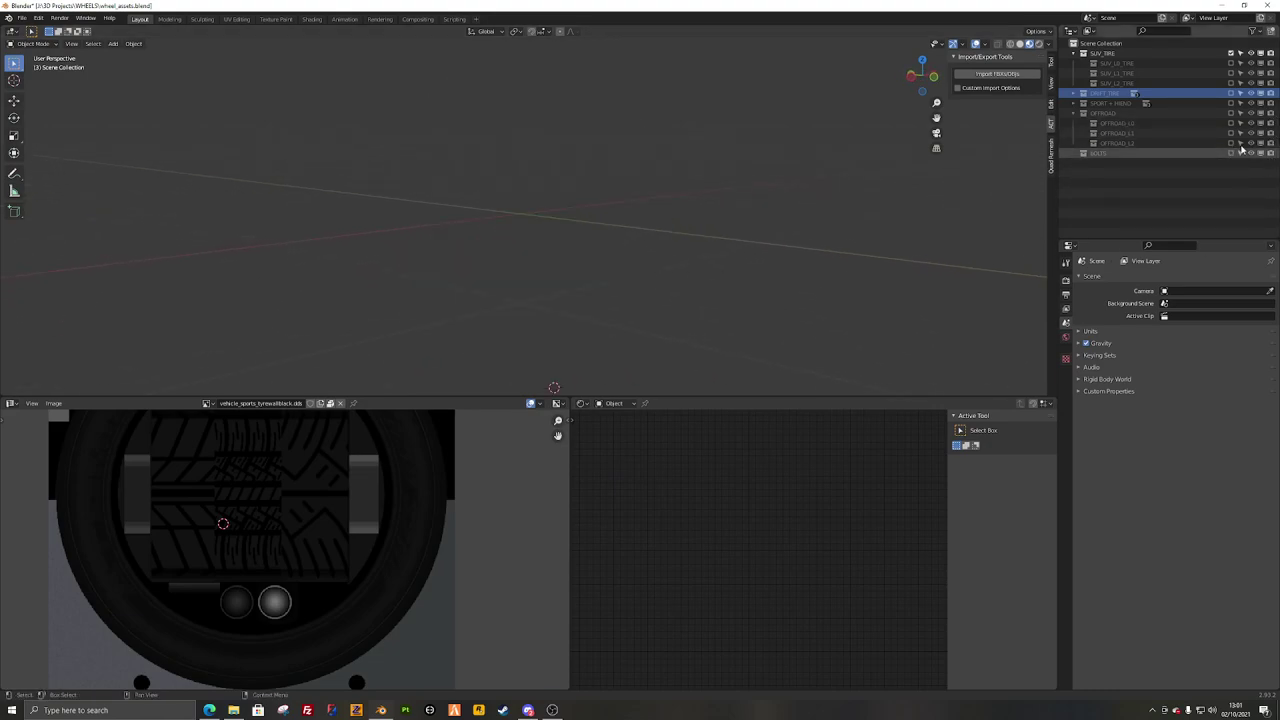
# Step: Expand the sport wheel collection and view the SPORT_L0 wheel before hiding it again
pyautogui.click(1076, 103)
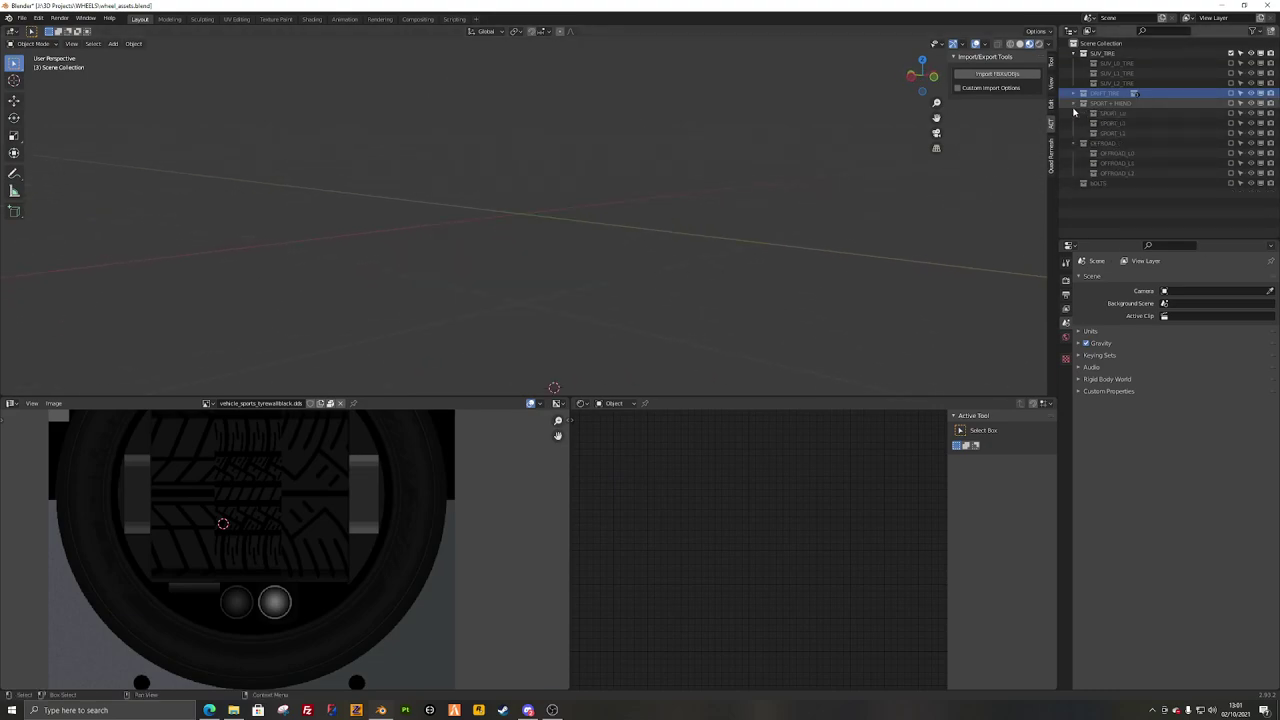
pyautogui.click(1231, 113)
pyautogui.moveTo(689, 267); pyautogui.dragTo(837, 246, button='middle')
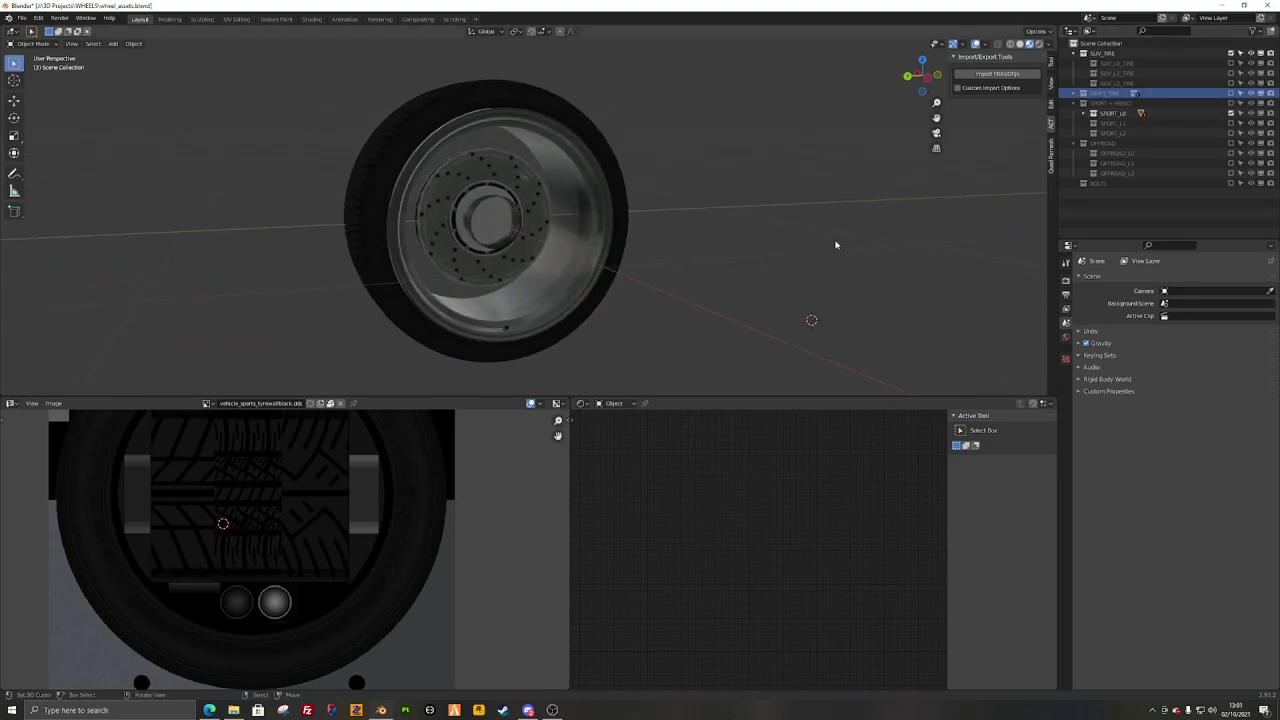
pyautogui.click(1231, 113)
# Step: Show the DRIFT_TIRE collection, inspect its rim and tread, and hide it again
pyautogui.click(1231, 93)
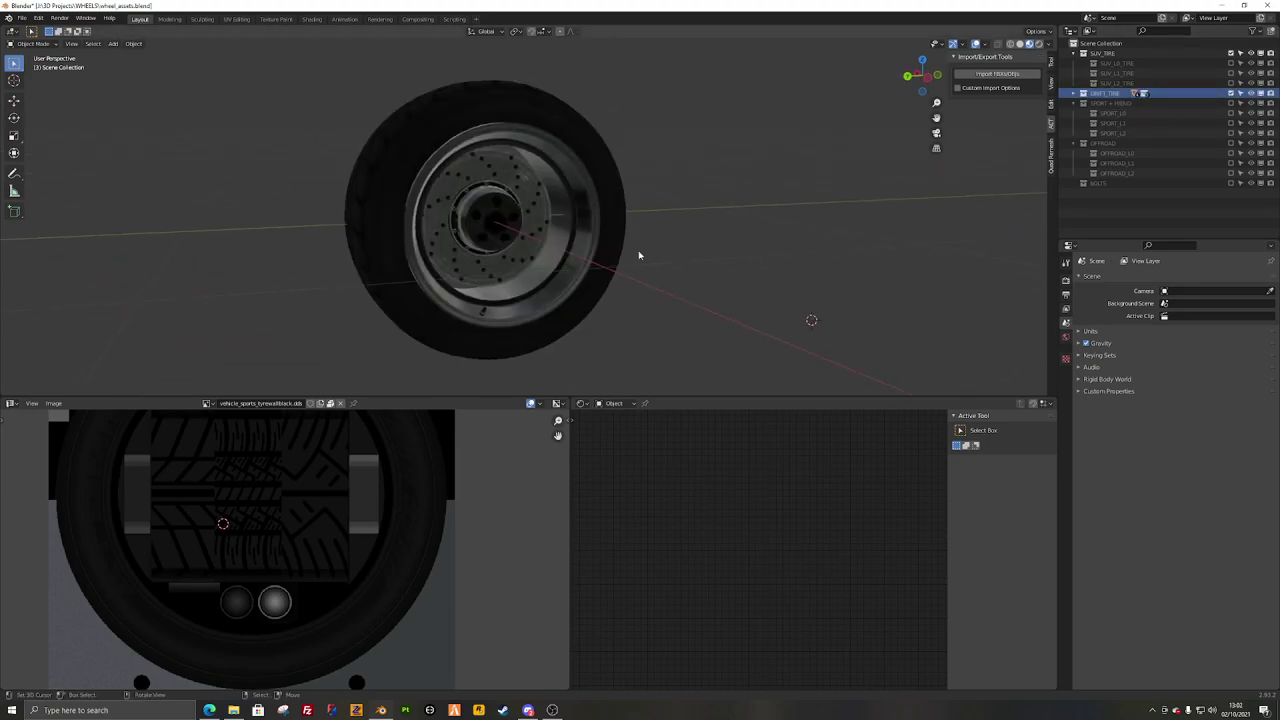
pyautogui.moveTo(637, 254); pyautogui.dragTo(407, 160, button='middle')
pyautogui.moveTo(597, 245); pyautogui.dragTo(340, 160, button='middle')
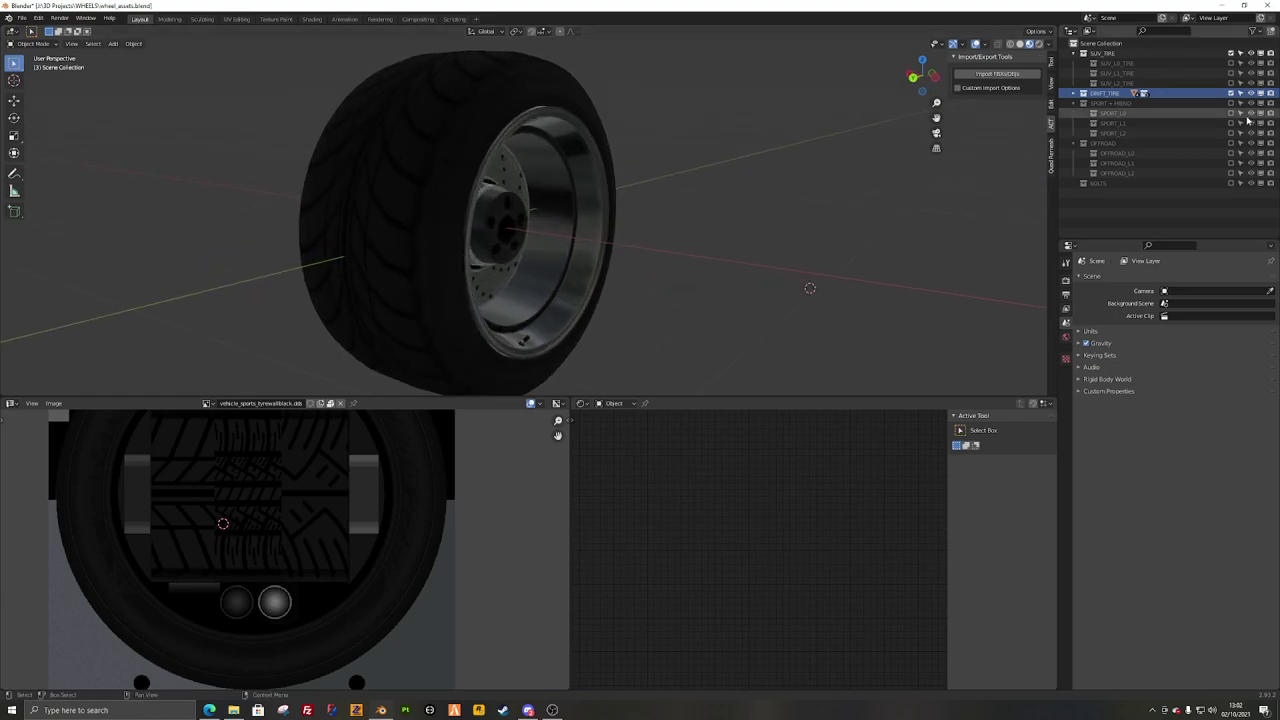
pyautogui.click(1231, 93)
# Step: Show the BOLTS collection, inspect the wheel bolts, and hide it again
pyautogui.click(1231, 183)
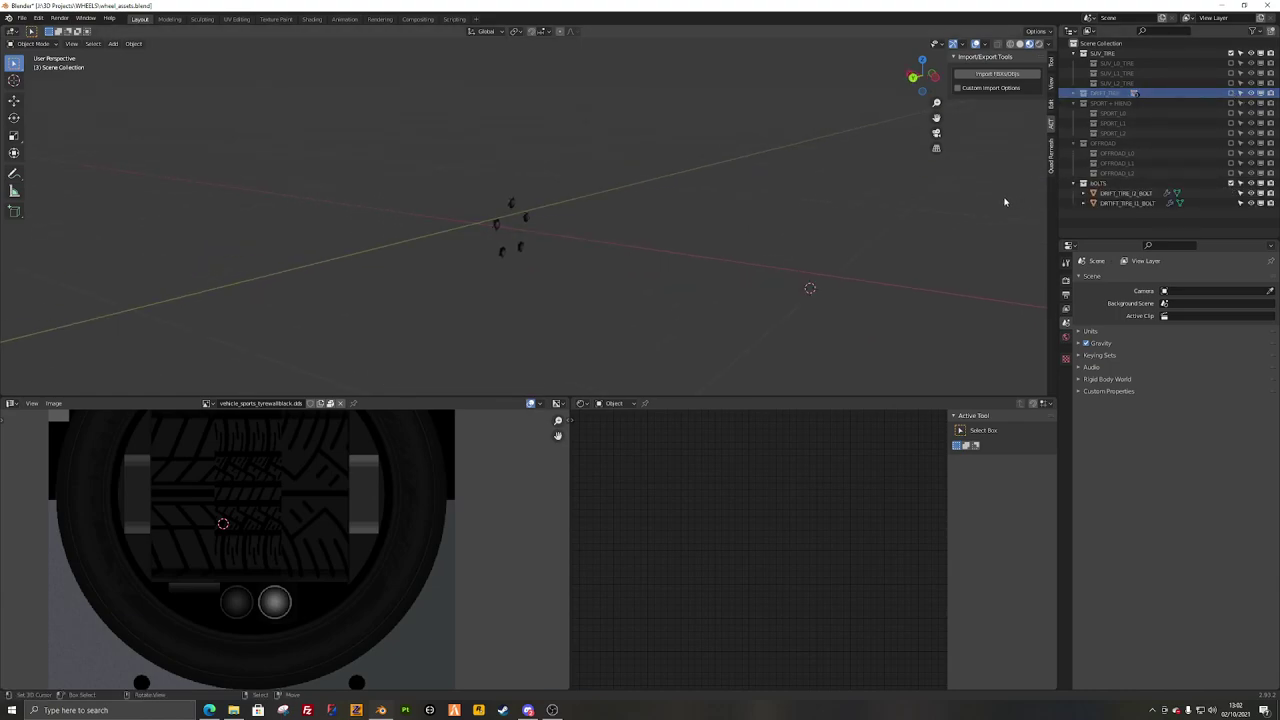
pyautogui.moveTo(1003, 200); pyautogui.dragTo(605, 258, button='middle')
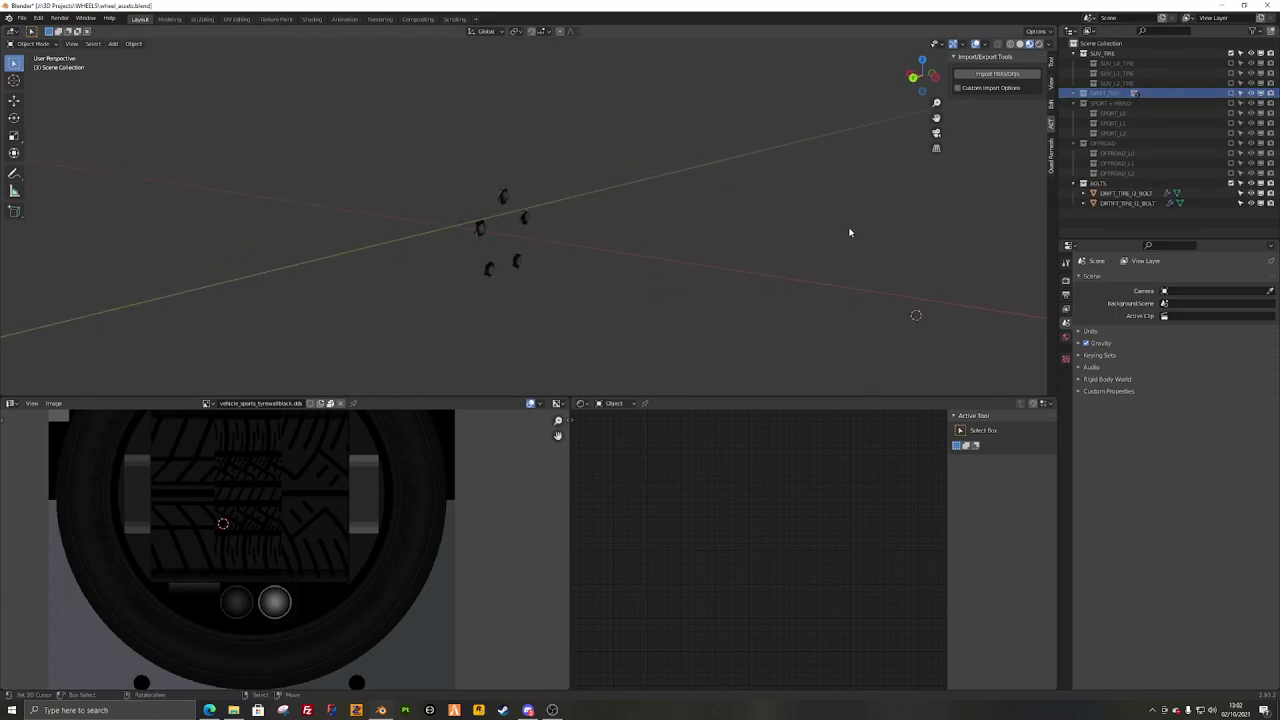
pyautogui.click(1231, 183)
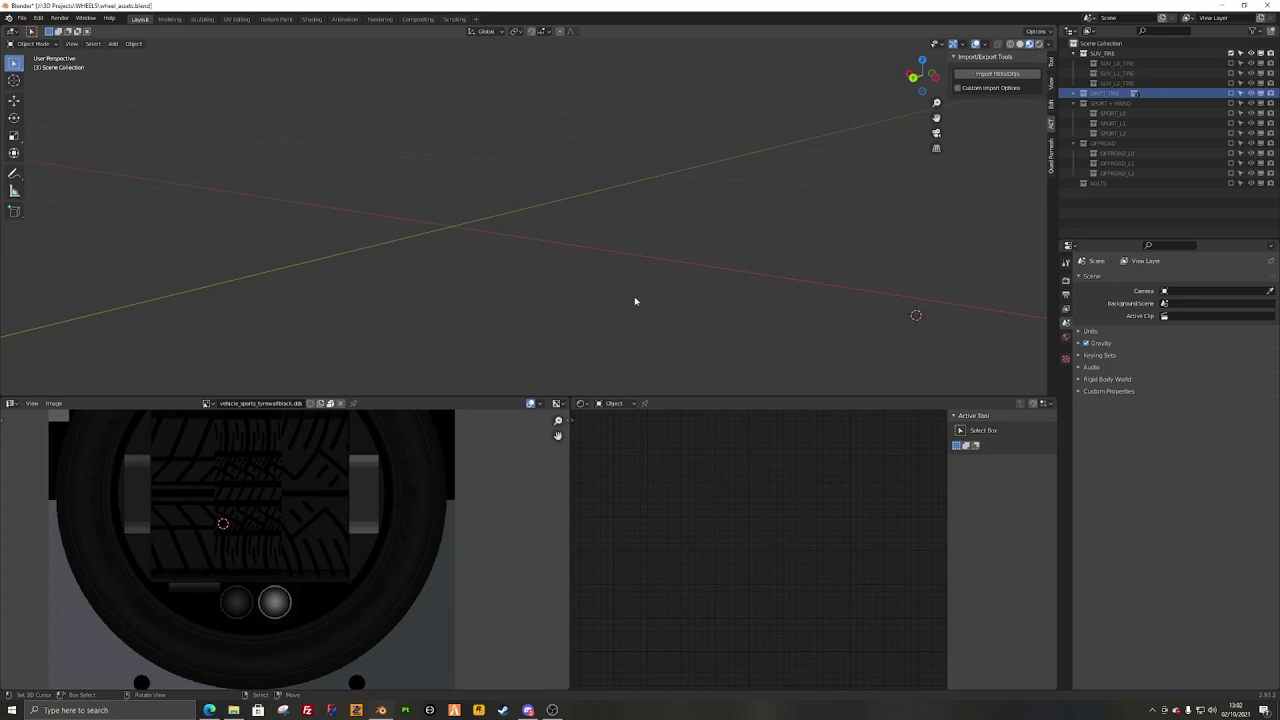
# Step: Start a new file, saving the changes to wheel_assets.blend
pyautogui.moveTo(634, 300); pyautogui.dragTo(611, 317, button='middle')
pyautogui.hotkey('ctrl', 'n')
pyautogui.click(590, 316)
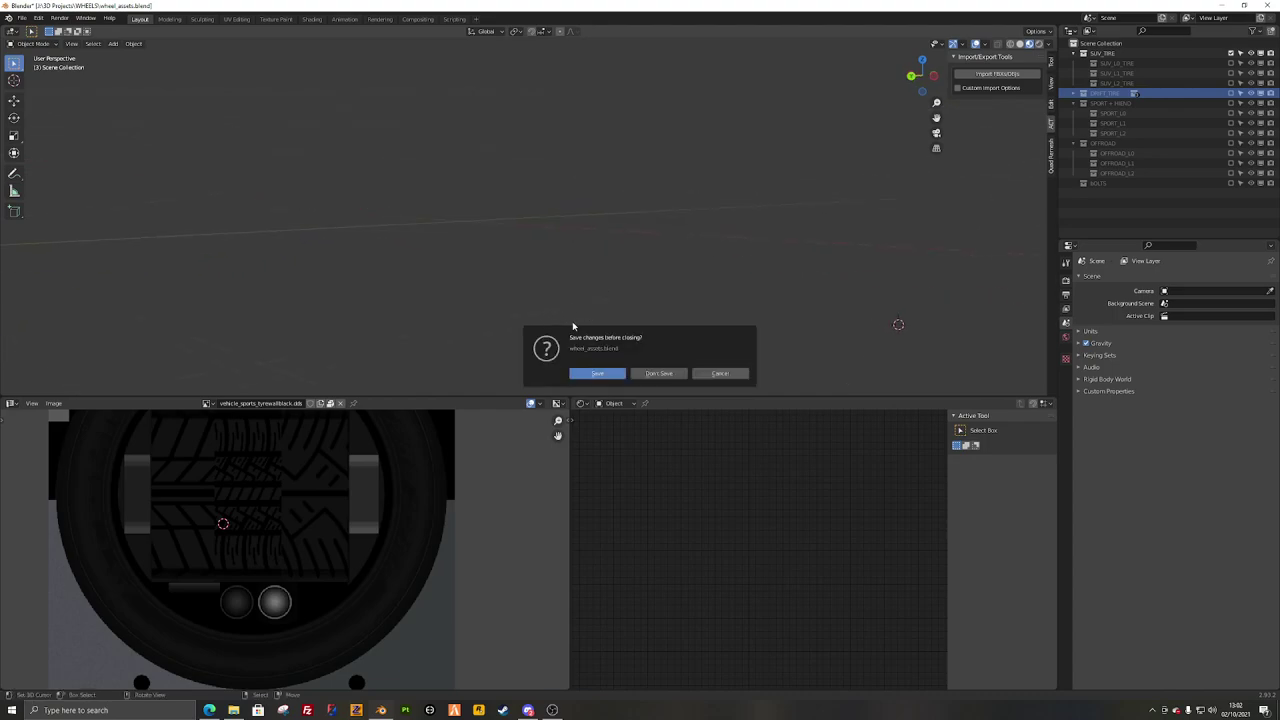
pyautogui.click(597, 372)
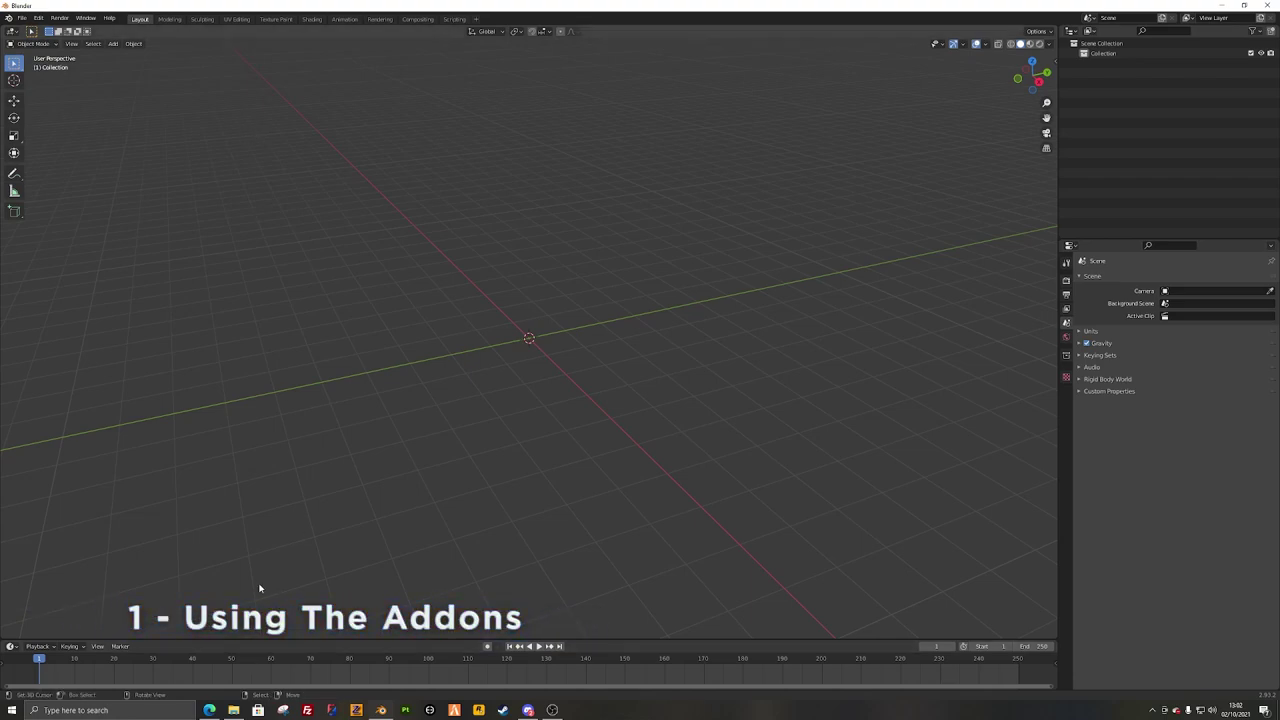
# Step: Open the add-on preferences and search for "loop" to check the LoopTools add-on
pyautogui.click(44, 18)
pyautogui.click(82, 162)
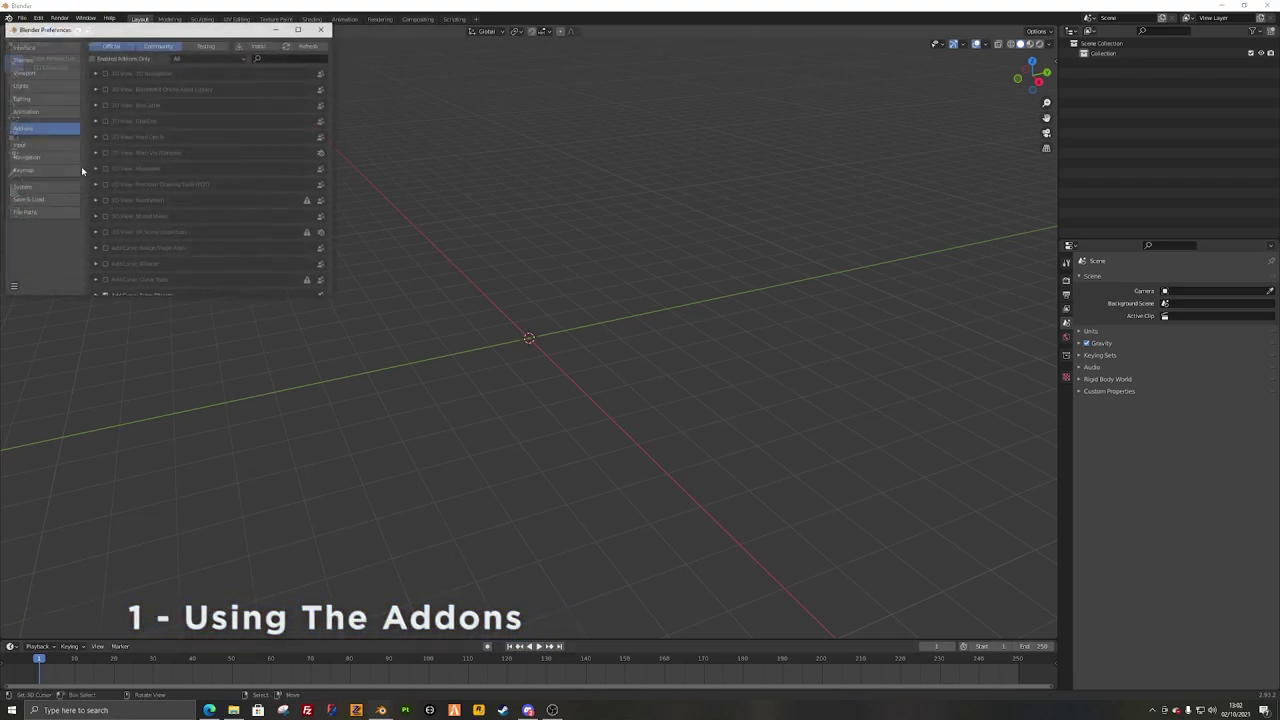
pyautogui.write('loop')
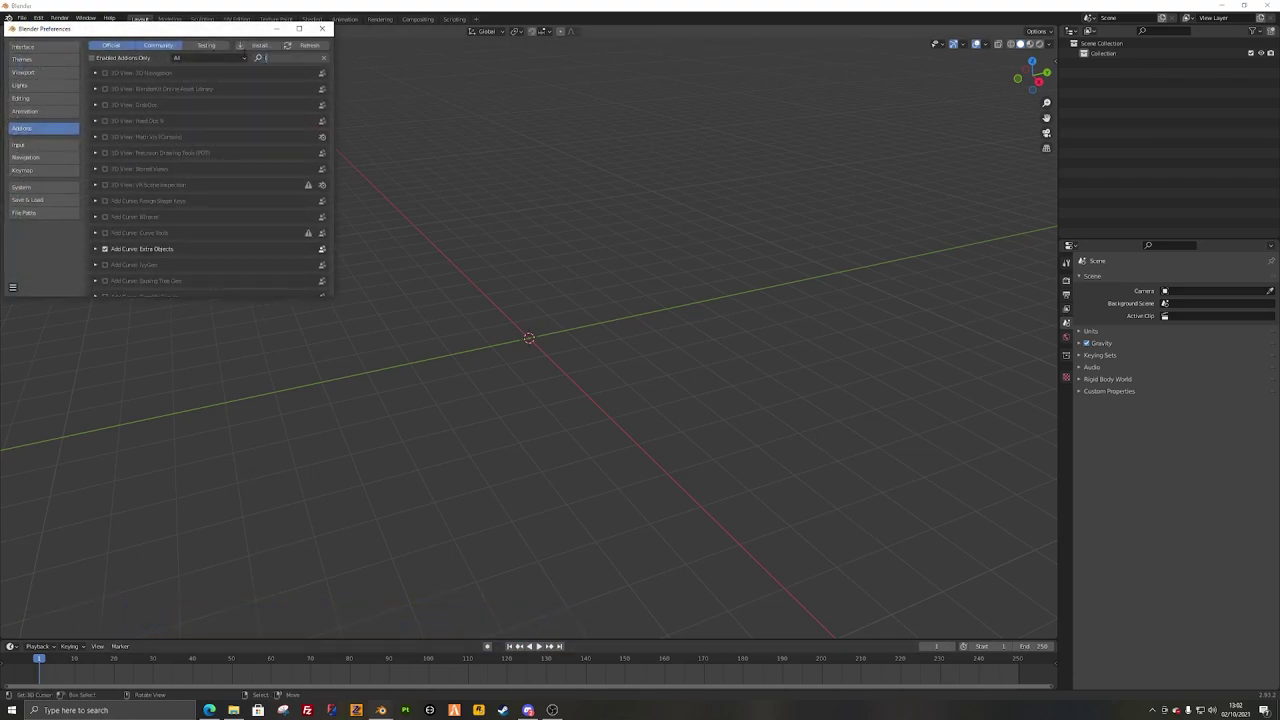
pyautogui.press('Return')
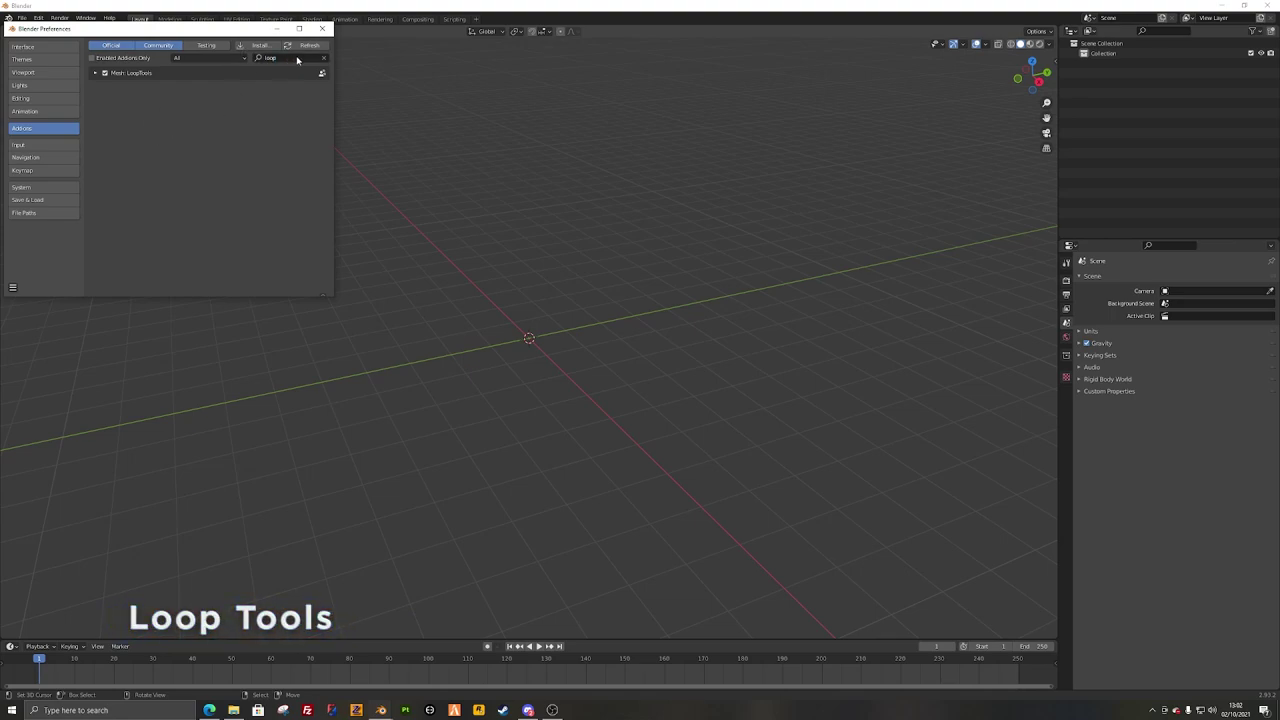
# Step: Search the add-ons for "image" to check Import Images as Planes, and close the preferences
pyautogui.click(323, 57)
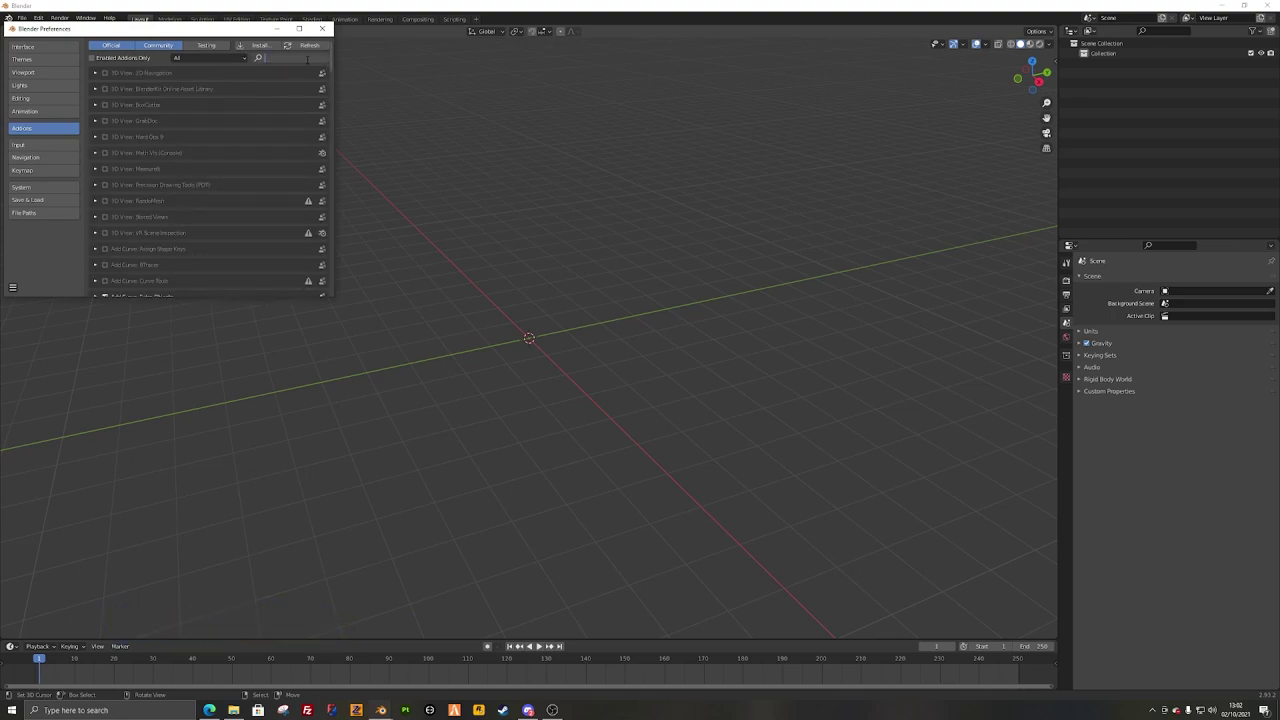
pyautogui.write('image')
pyautogui.press('Return')
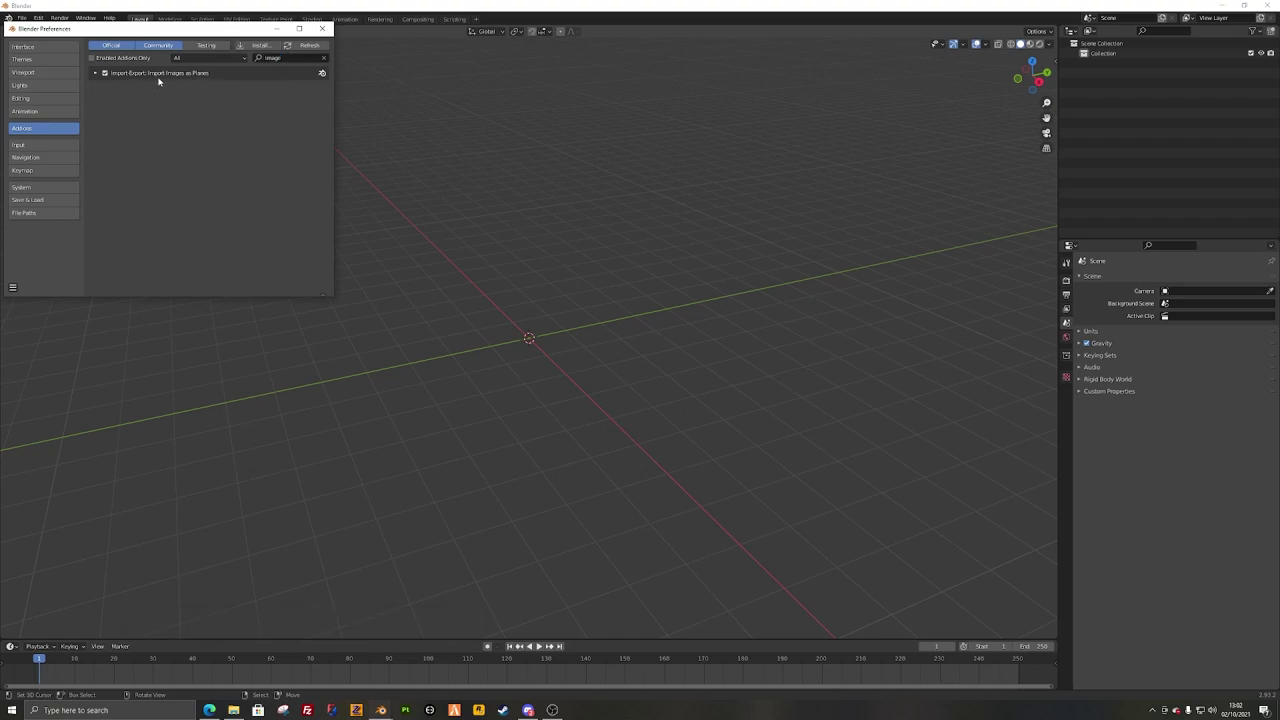
pyautogui.click(322, 28)
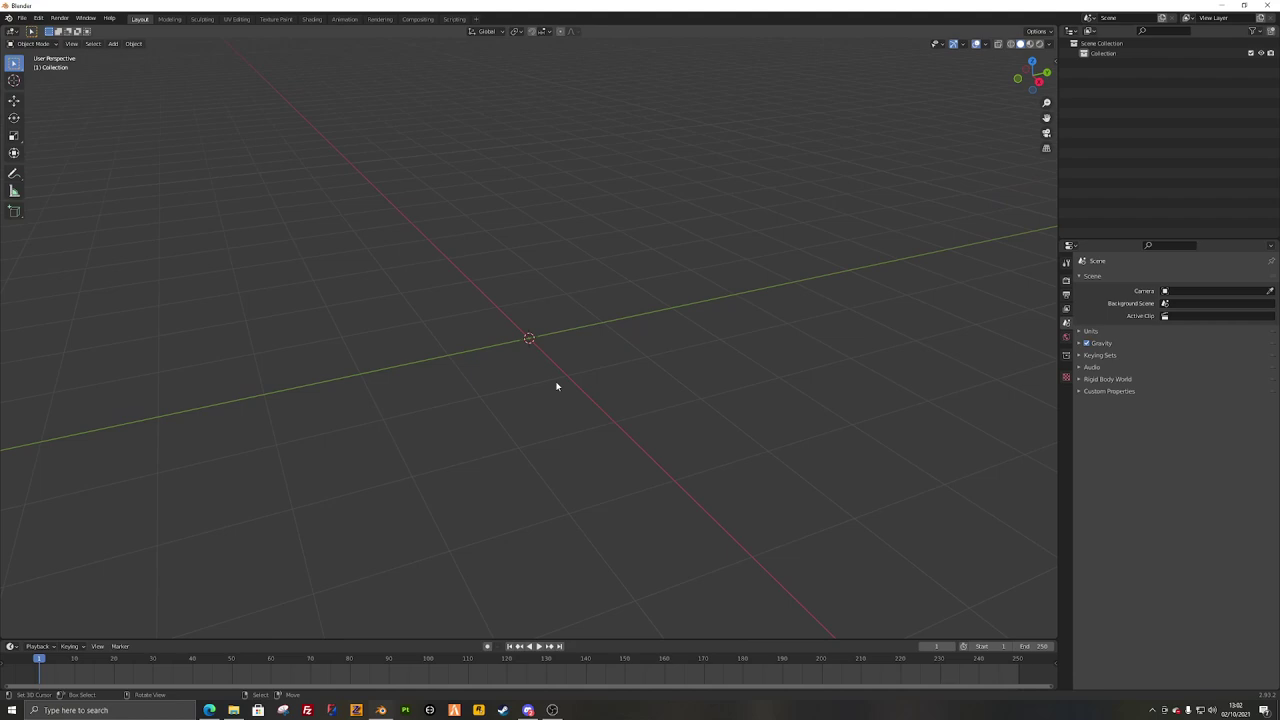
# Step: Add a plane mesh at the scene's origin
pyautogui.hotkey('shift', 'a')
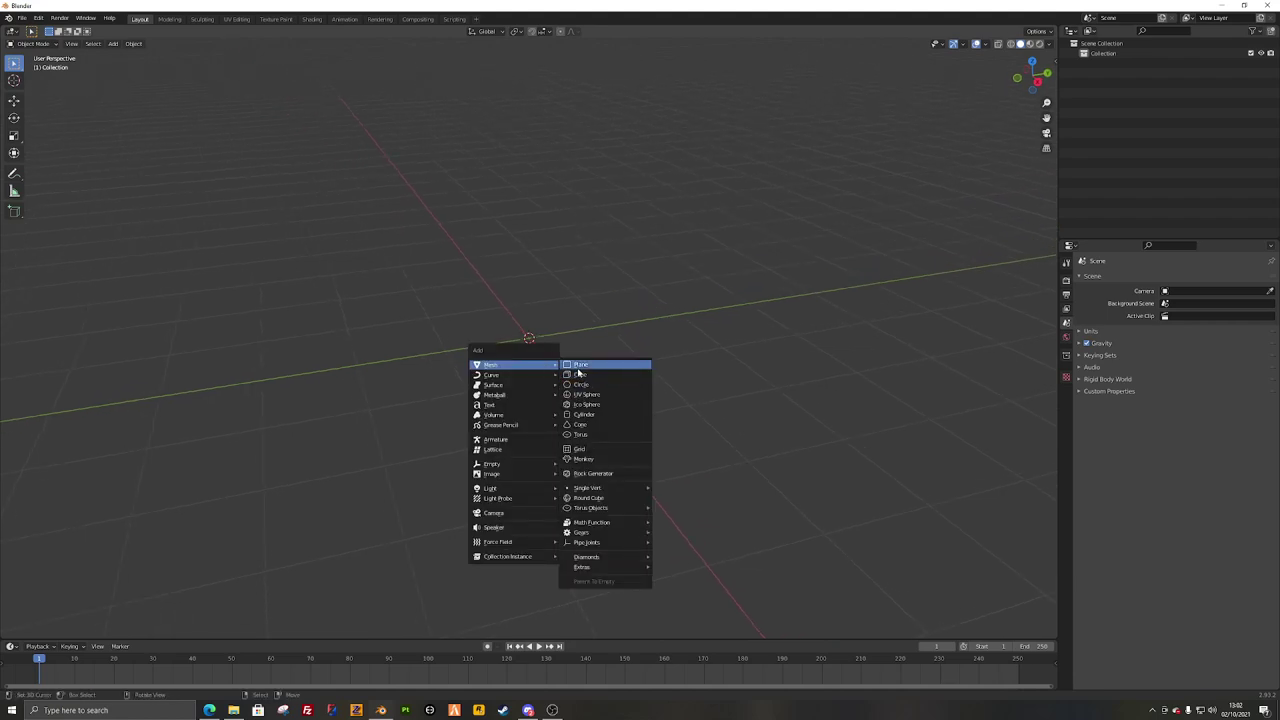
pyautogui.click(578, 368)
pyautogui.moveTo(622, 415); pyautogui.dragTo(574, 473, button='middle')
pyautogui.scroll(4, 576, 472)
# Step: Subdivide the plane twice in Edit Mode to form a 4 by 4 grid of faces
pyautogui.press('Tab')
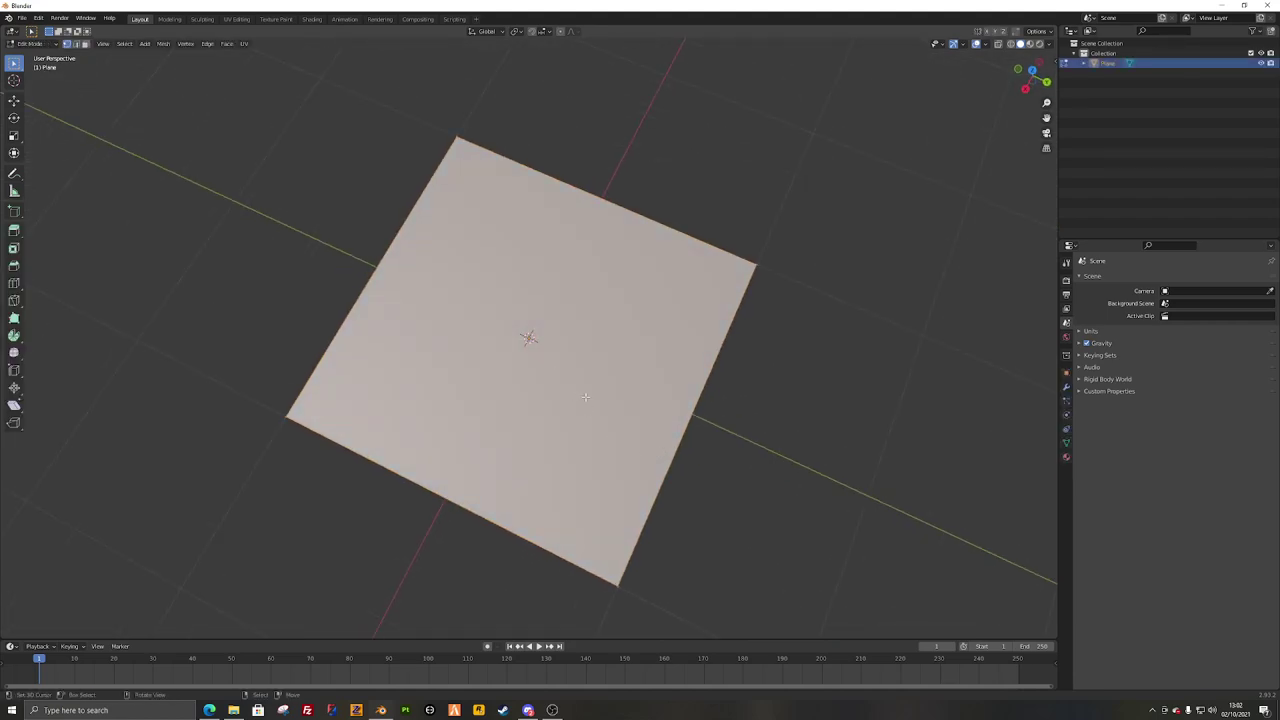
pyautogui.moveTo(585, 397); pyautogui.dragTo(640, 400, button='middle')
pyautogui.rightClick(640, 400)
pyautogui.click(649, 409)
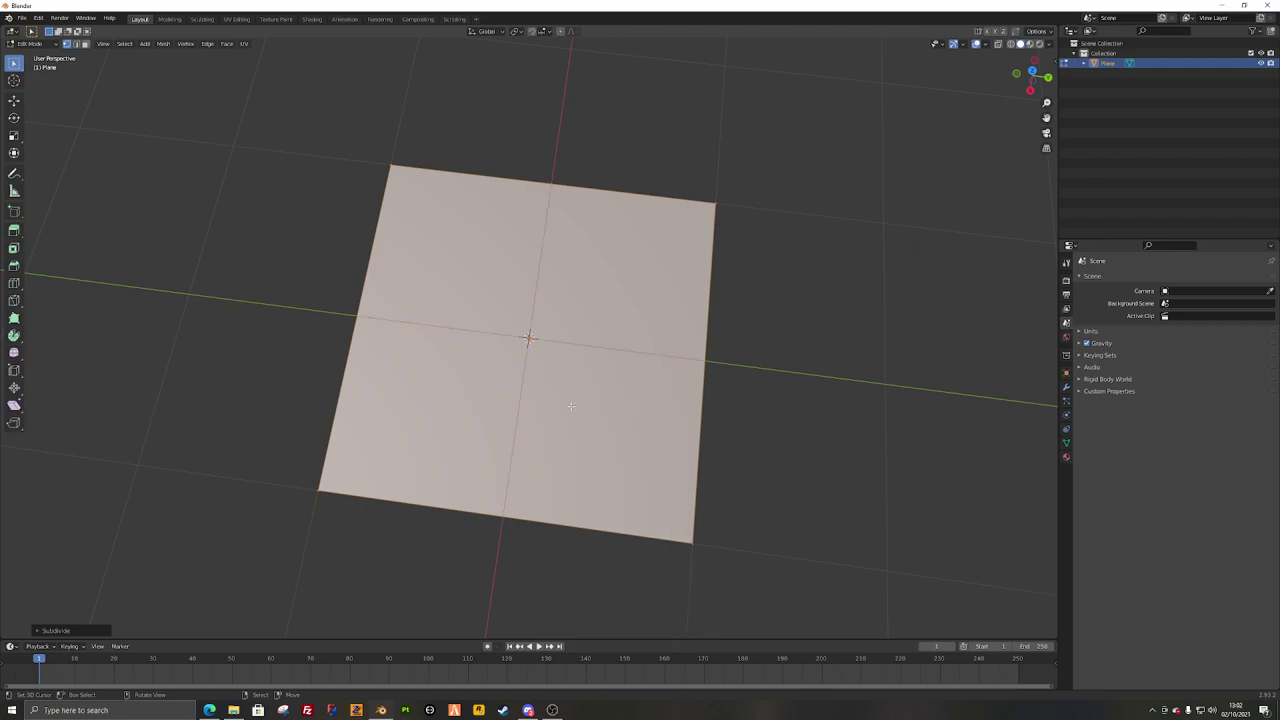
pyautogui.hotkey('shift', 'r')
pyautogui.moveTo(660, 334); pyautogui.dragTo(690, 334, button='middle')
# Step: Try shaping the plane's outer border vertices into a circle with LoopTools, and undo it
pyautogui.keyDown('alt'); pyautogui.click(447, 174); pyautogui.keyUp('alt')
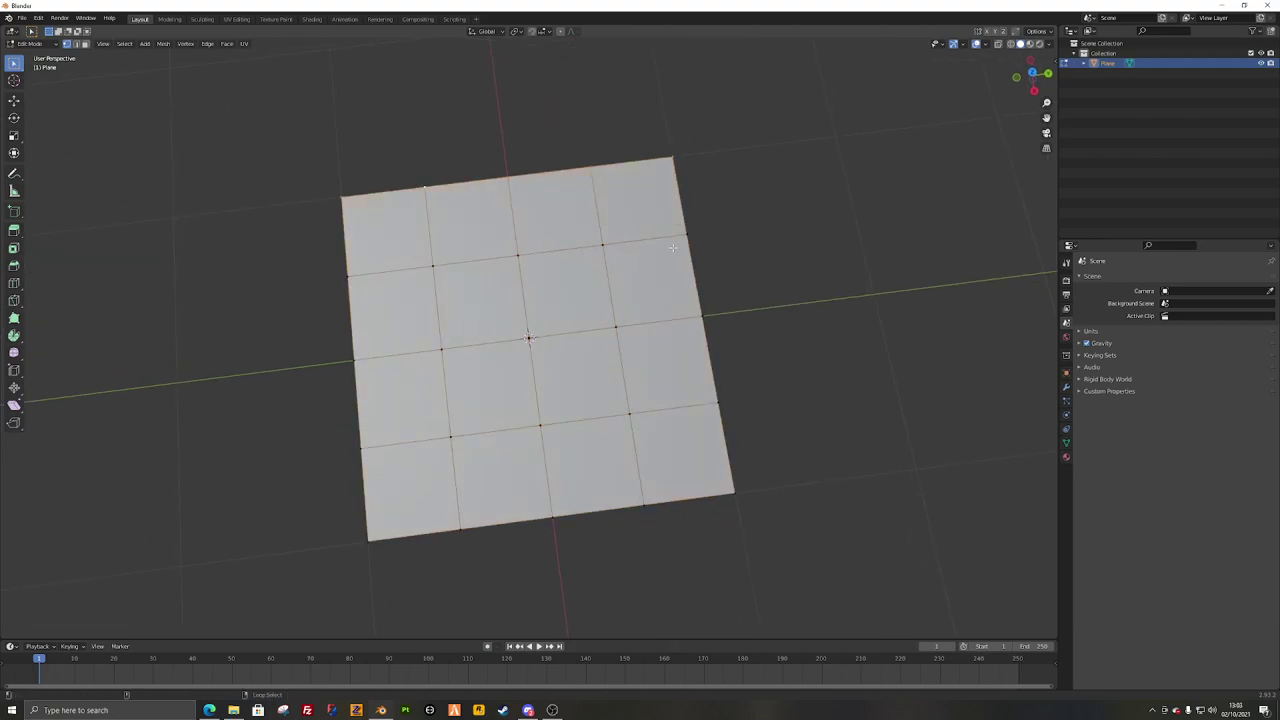
pyautogui.keyDown('alt'); pyautogui.keyDown('shift'); pyautogui.click(688, 242); pyautogui.keyUp('shift'); pyautogui.keyUp('alt')
pyautogui.click(358, 448)
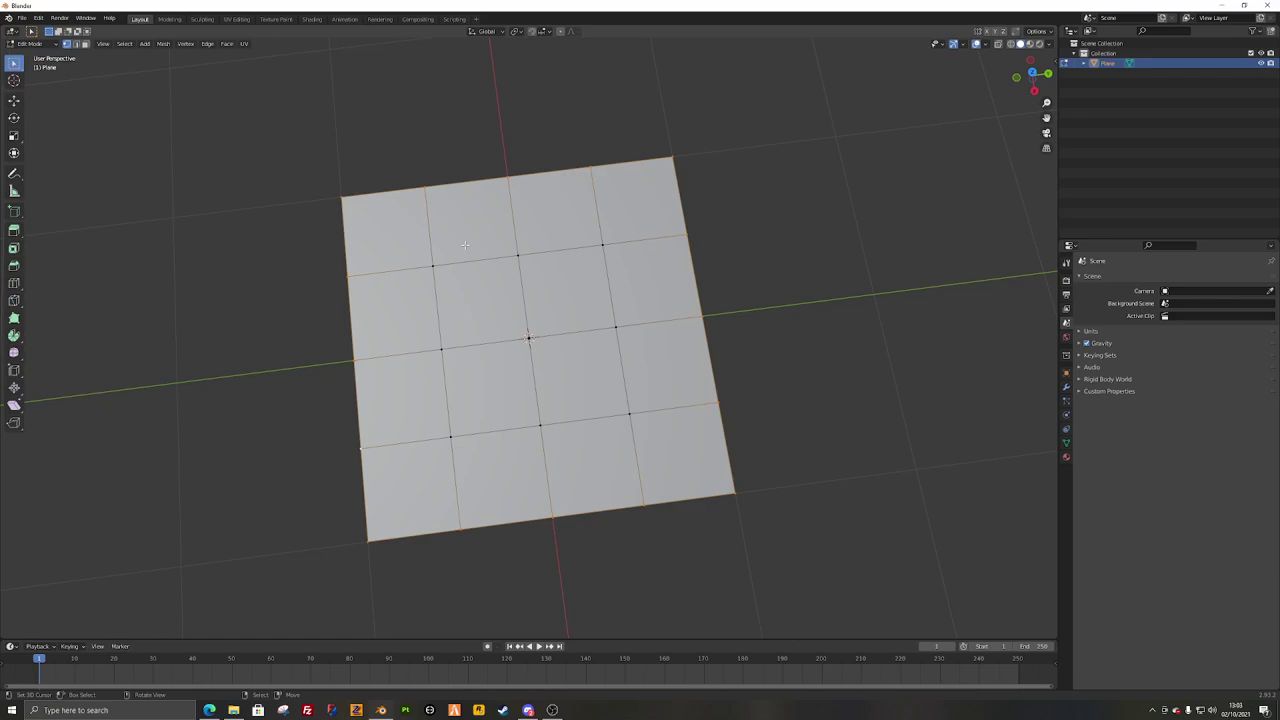
pyautogui.rightClick(465, 245)
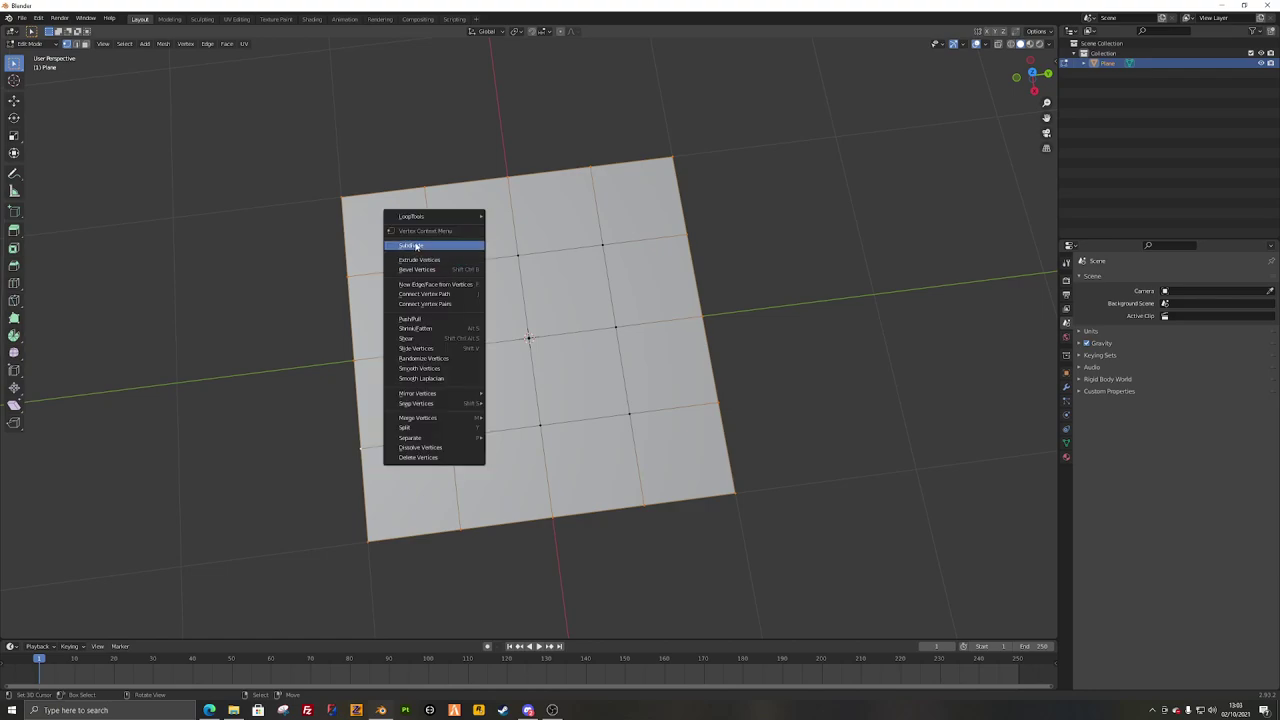
pyautogui.moveTo(427, 218)
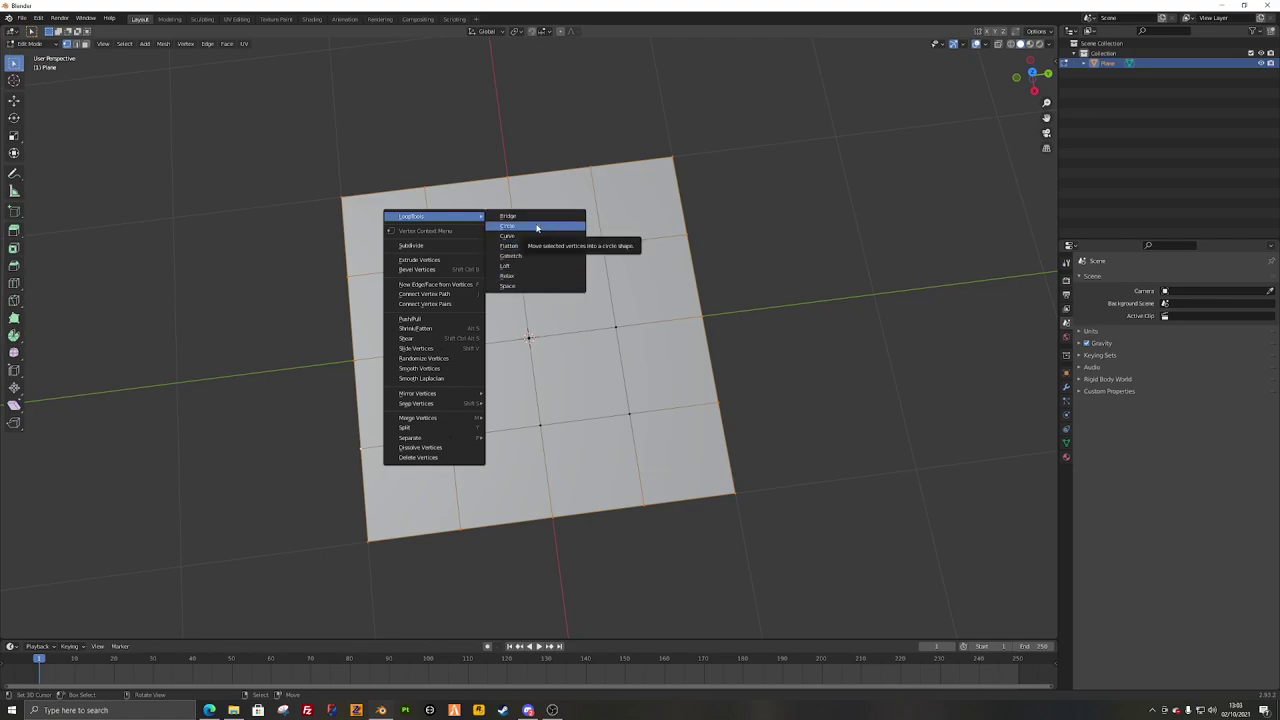
pyautogui.click(537, 228)
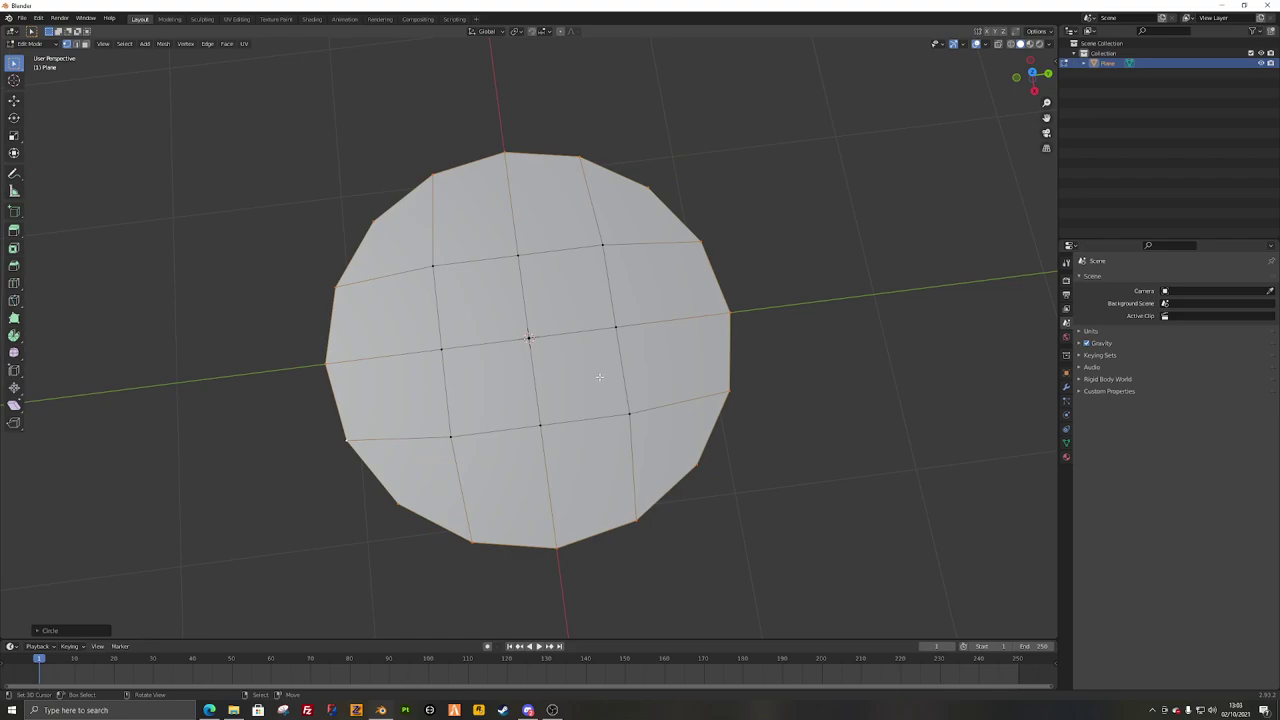
pyautogui.hotkey('ctrl', 'z')
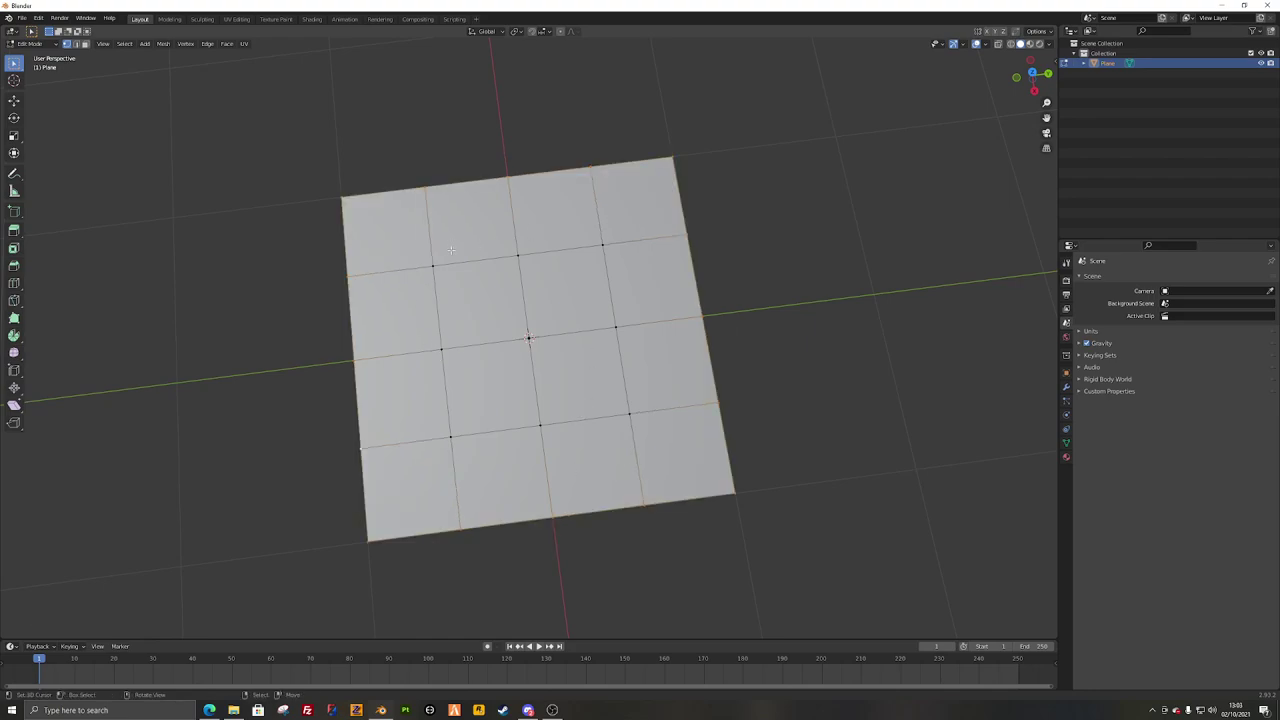
# Step: Circle-select only the border vertices around one corner of the plane and apply LoopTools Relax to them
pyautogui.hotkey('alt', 'a')
pyautogui.press('c')
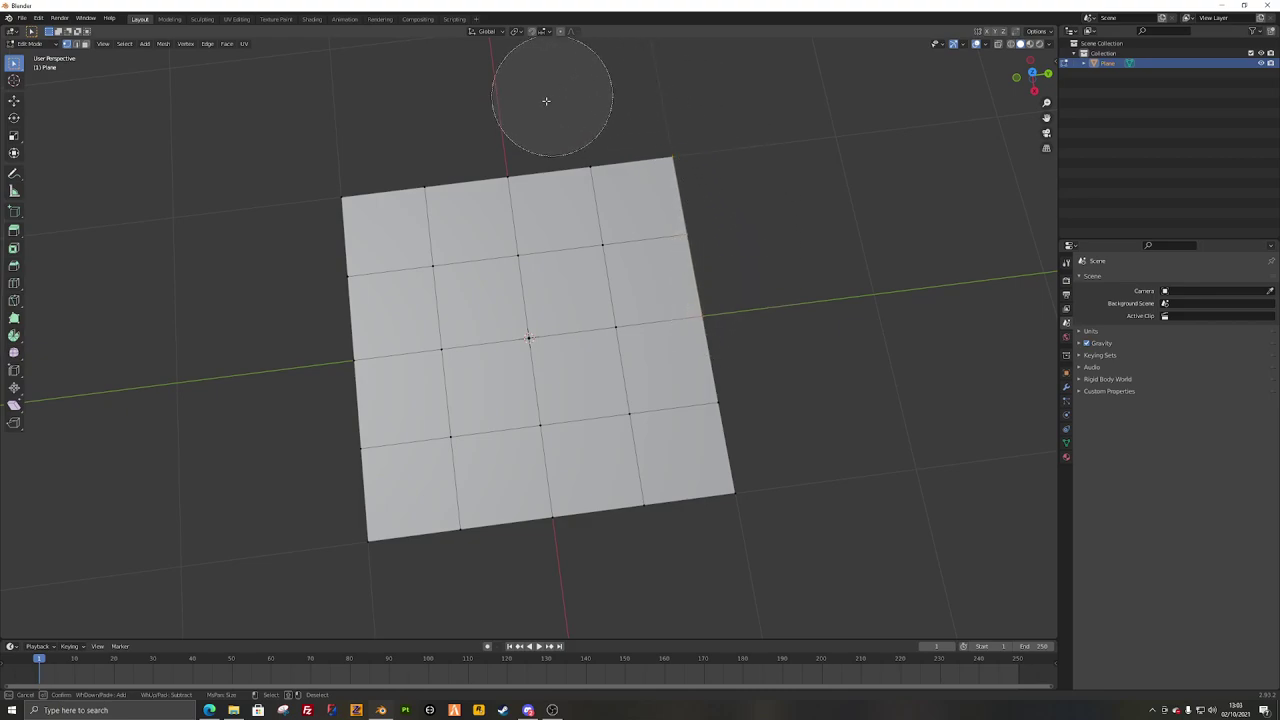
pyautogui.moveTo(546, 101); pyautogui.dragTo(519, 122)
pyautogui.press('Escape')
pyautogui.press('w')
pyautogui.moveTo(780, 219)
pyautogui.click(863, 279)
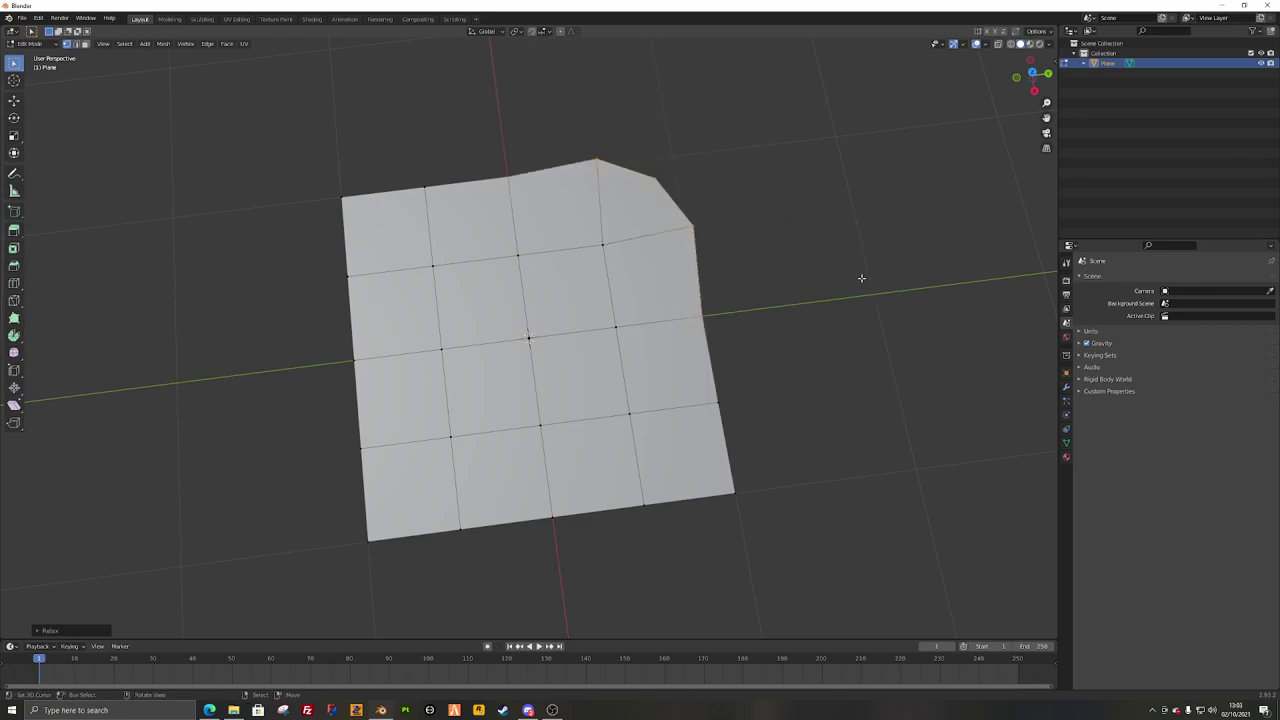
# Step: Undo the last relax and reapply LoopTools Relax to the plane's selected corner vertices, returning to Object Mode
pyautogui.hotkey('ctrl', 'z')
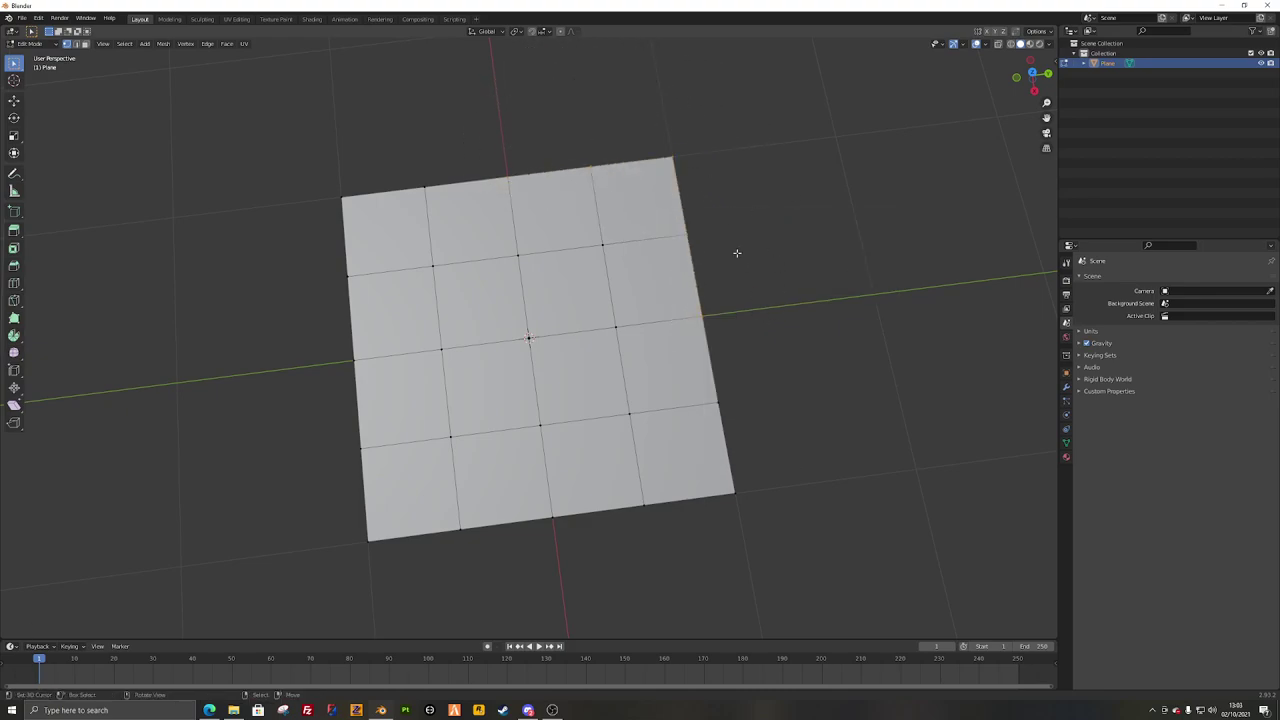
pyautogui.rightClick(783, 195)
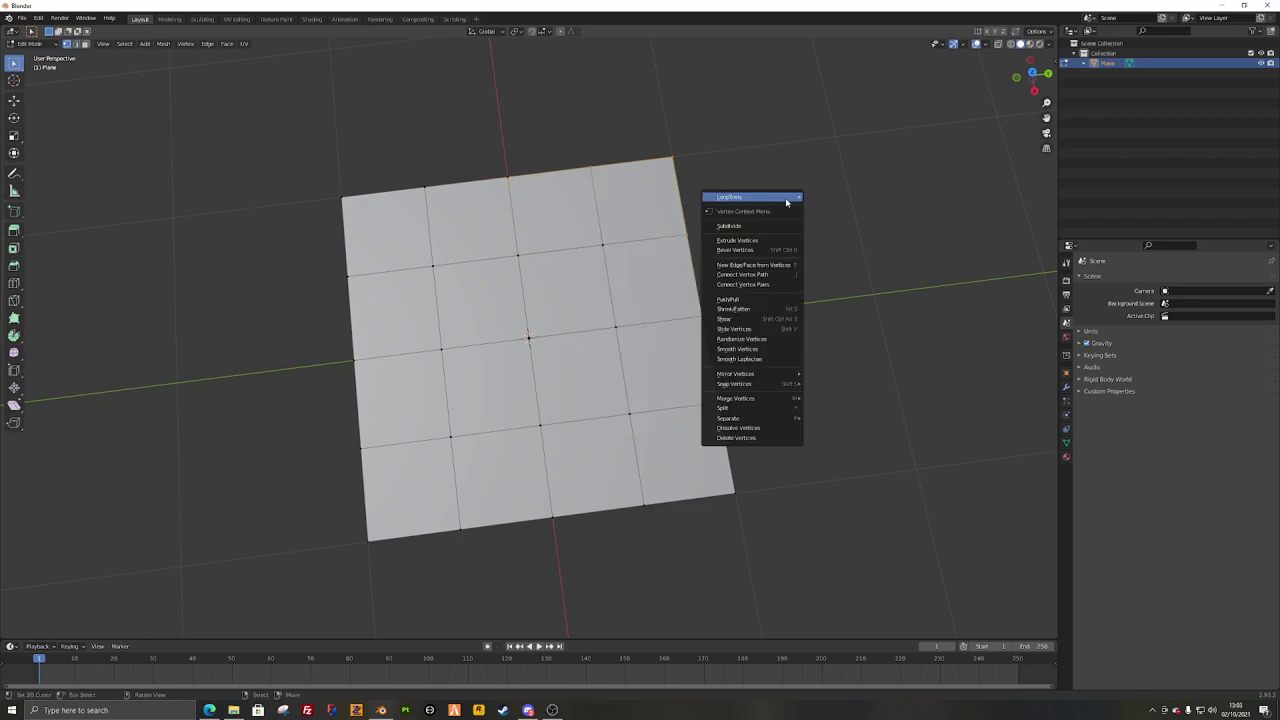
pyautogui.moveTo(790, 196)
pyautogui.click(848, 258)
pyautogui.press('Tab')
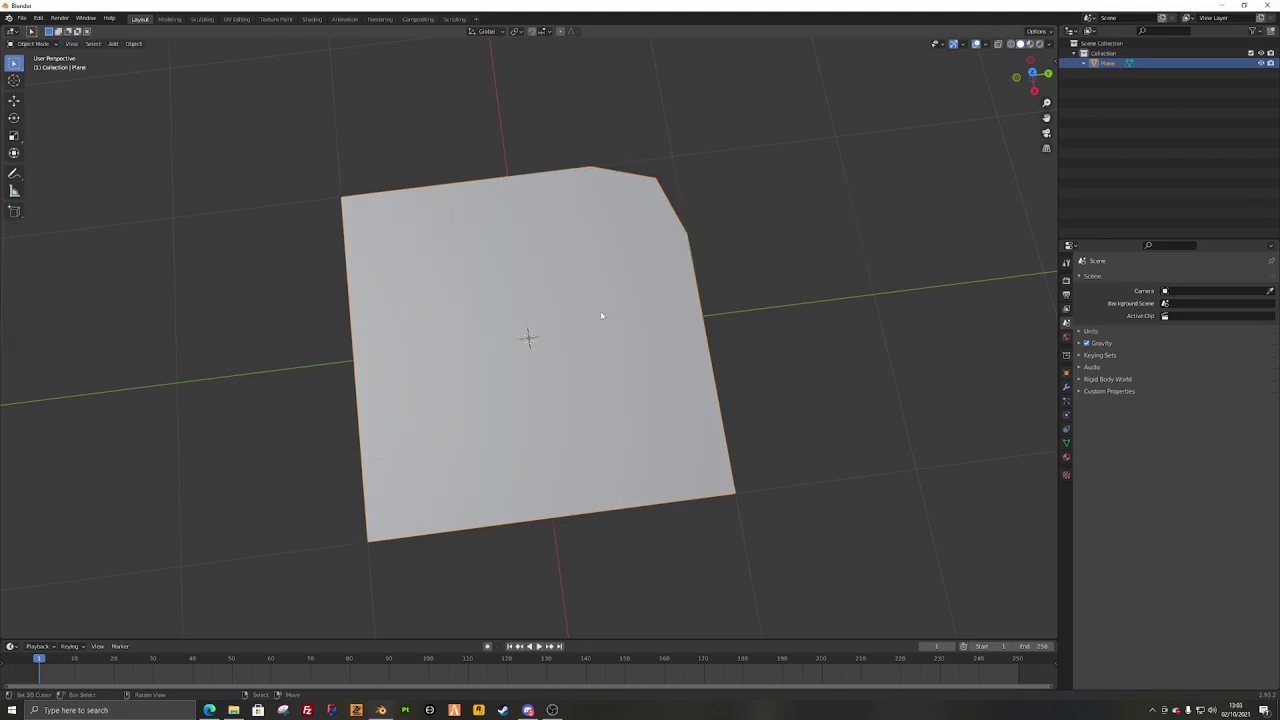
pyautogui.moveTo(603, 314)
pyautogui.mouseDown(button='middle')
pyautogui.moveTo(613, 352)
pyautogui.moveTo(591, 319)
pyautogui.mouseUp(button='middle')
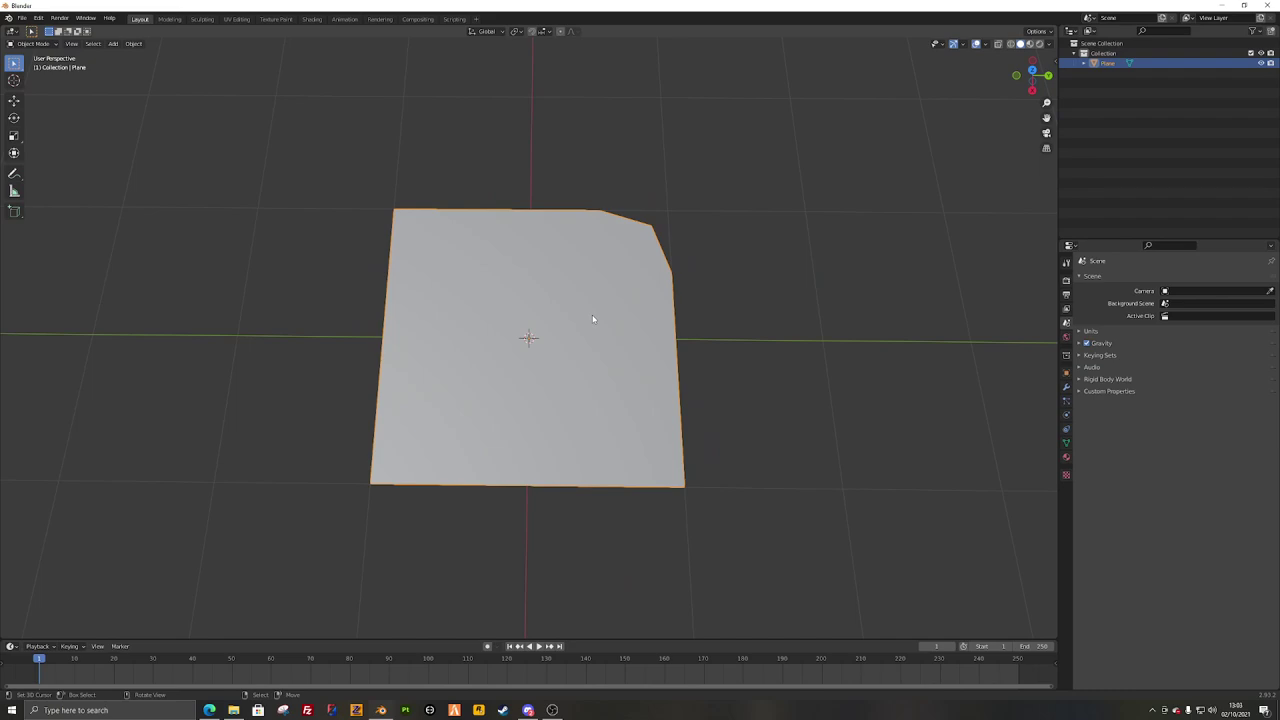
# Step: Switch to the browser and review the Circular Array add-on's Blender Market page and its GitHub repository
pyautogui.hotkey('alt', 'Tab')
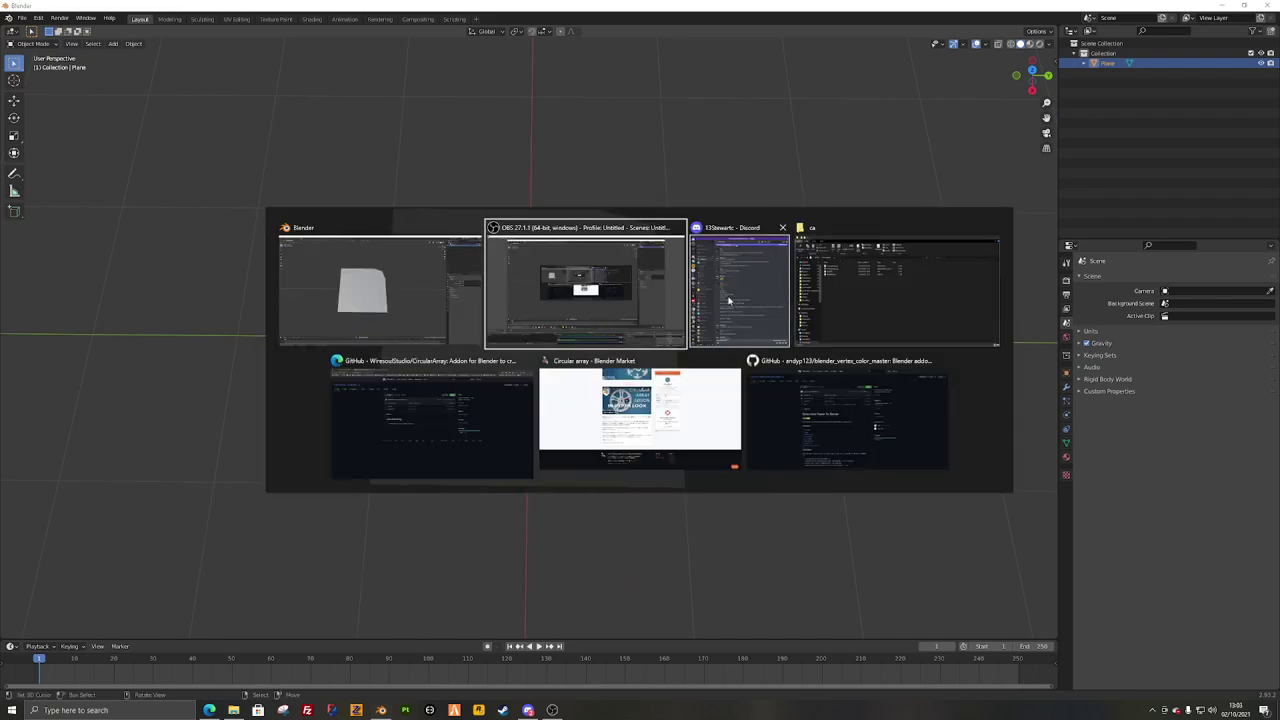
pyautogui.click(490, 443)
pyautogui.click(75, 8)
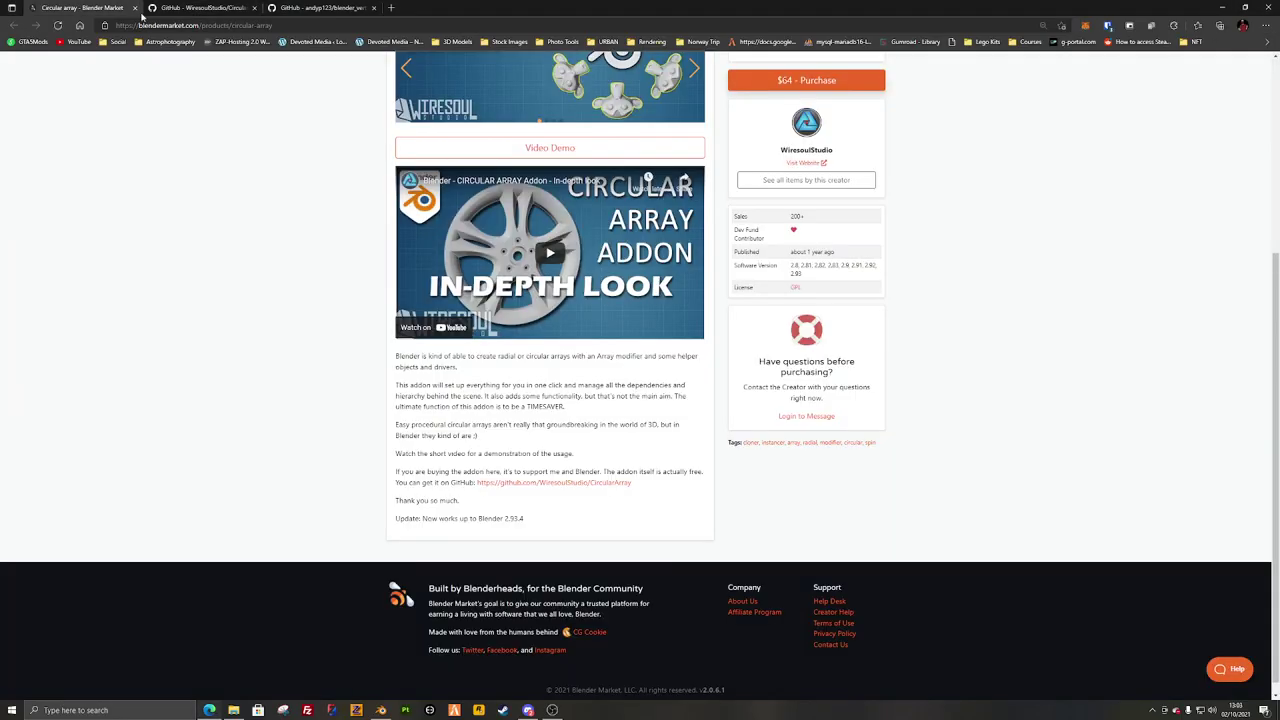
pyautogui.scroll(6, 249, 374)
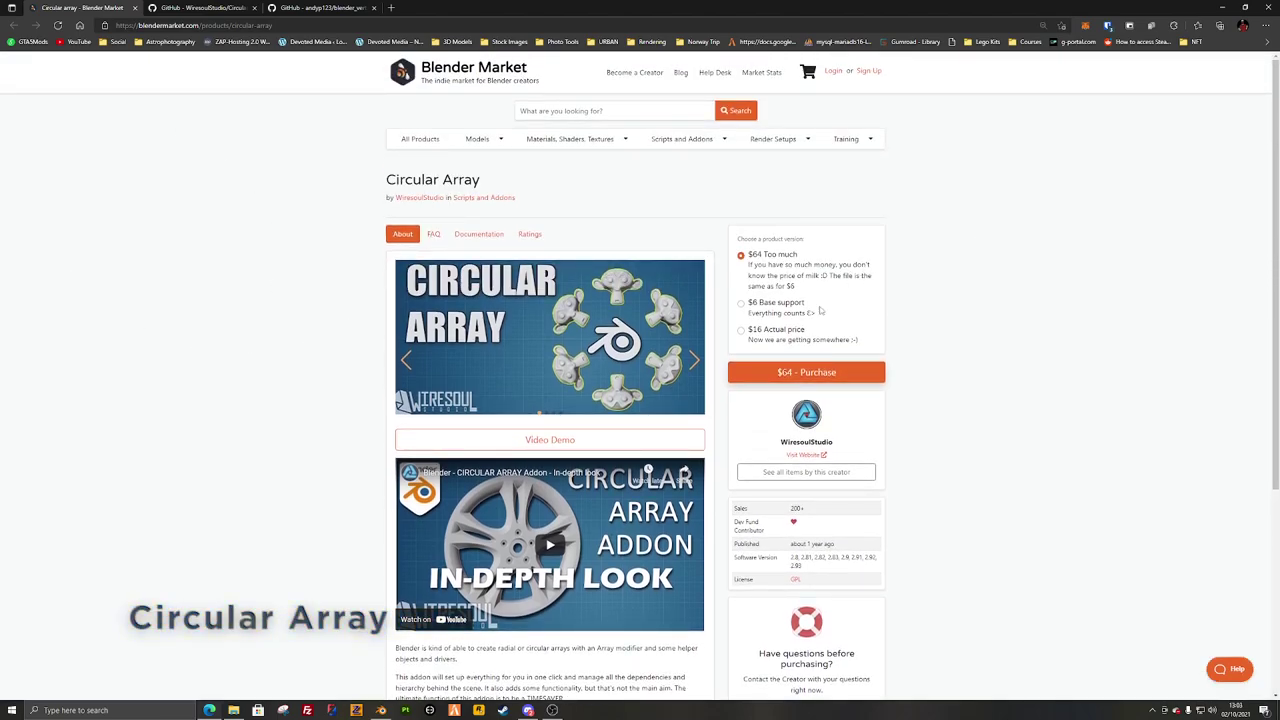
pyautogui.scroll(-3, 556, 490)
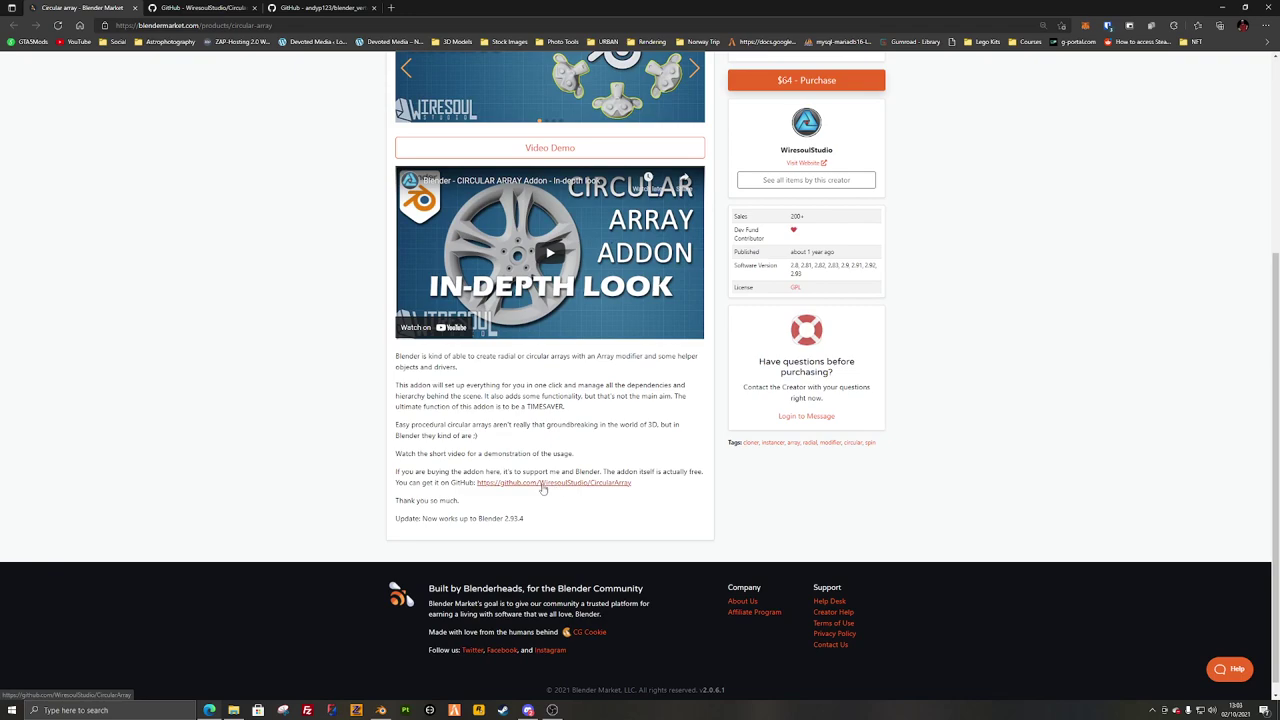
pyautogui.click(243, 4)
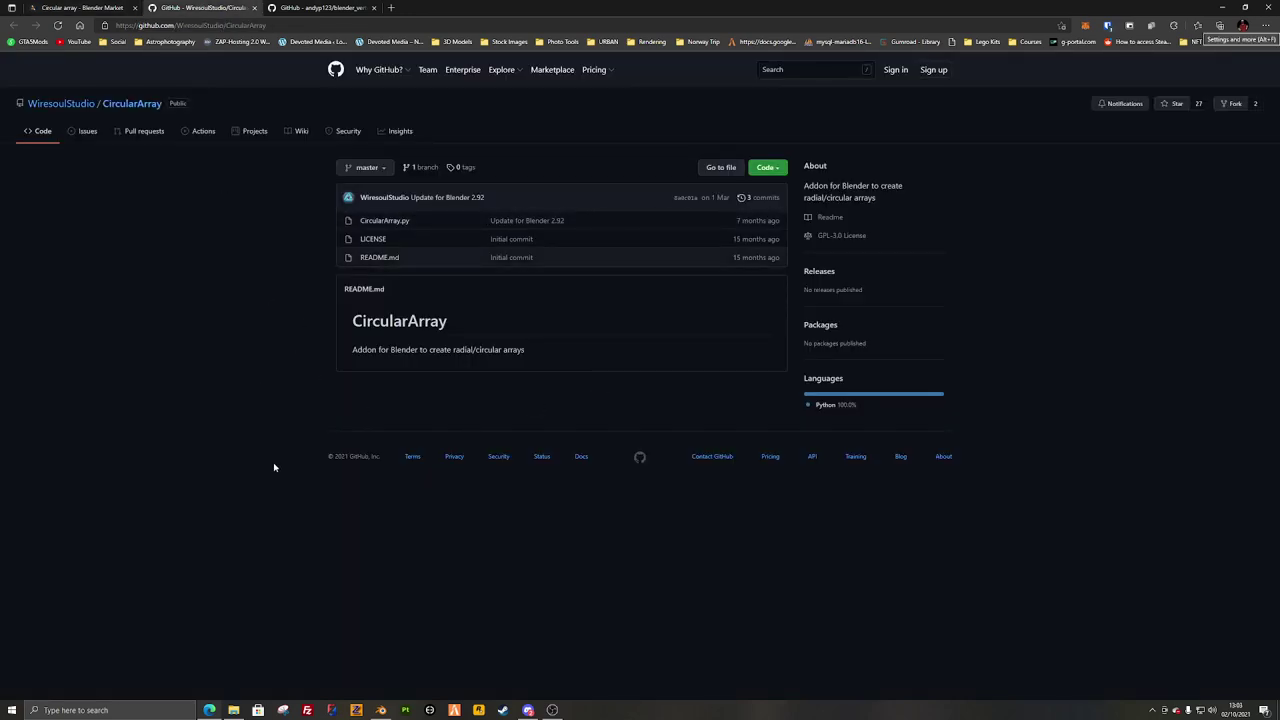
pyautogui.hotkey('ctrl', 'shift', 'Tab')
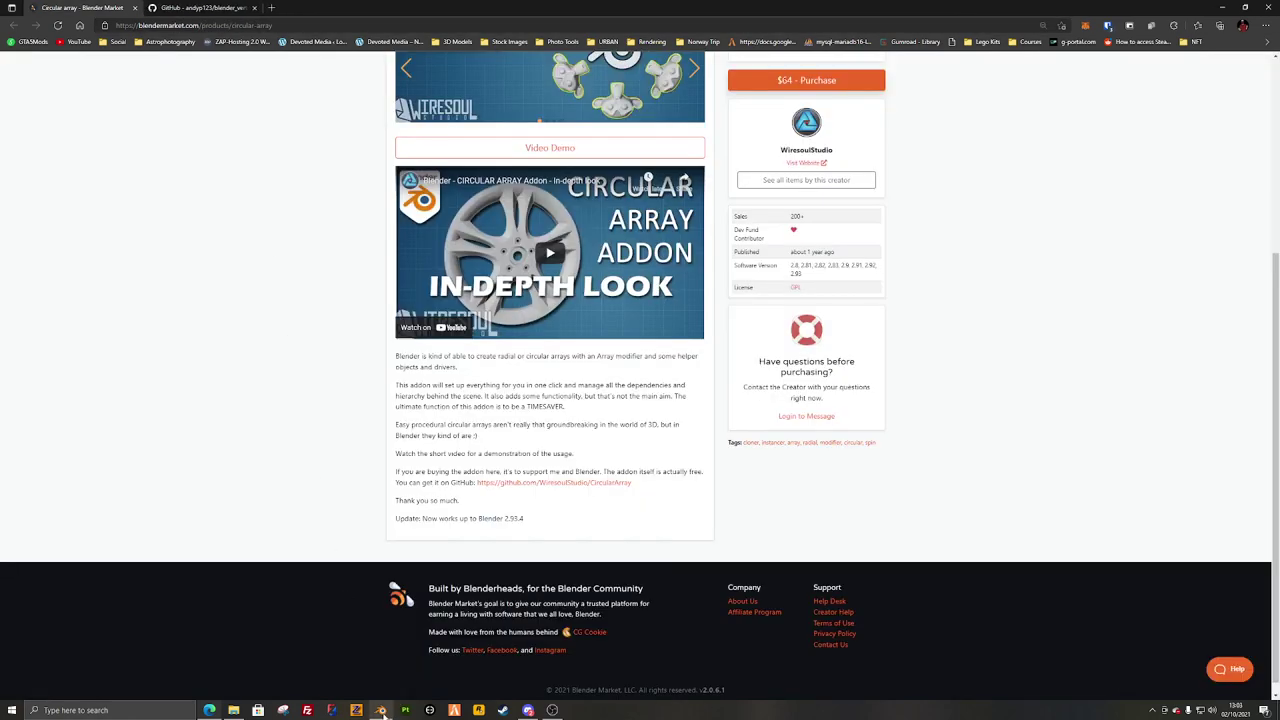
# Step: Return to Blender and delete the plane's faces in Edit Mode except for the quarter with the relaxed corner
pyautogui.click(381, 710)
pyautogui.moveTo(482, 347); pyautogui.dragTo(506, 377, button='middle')
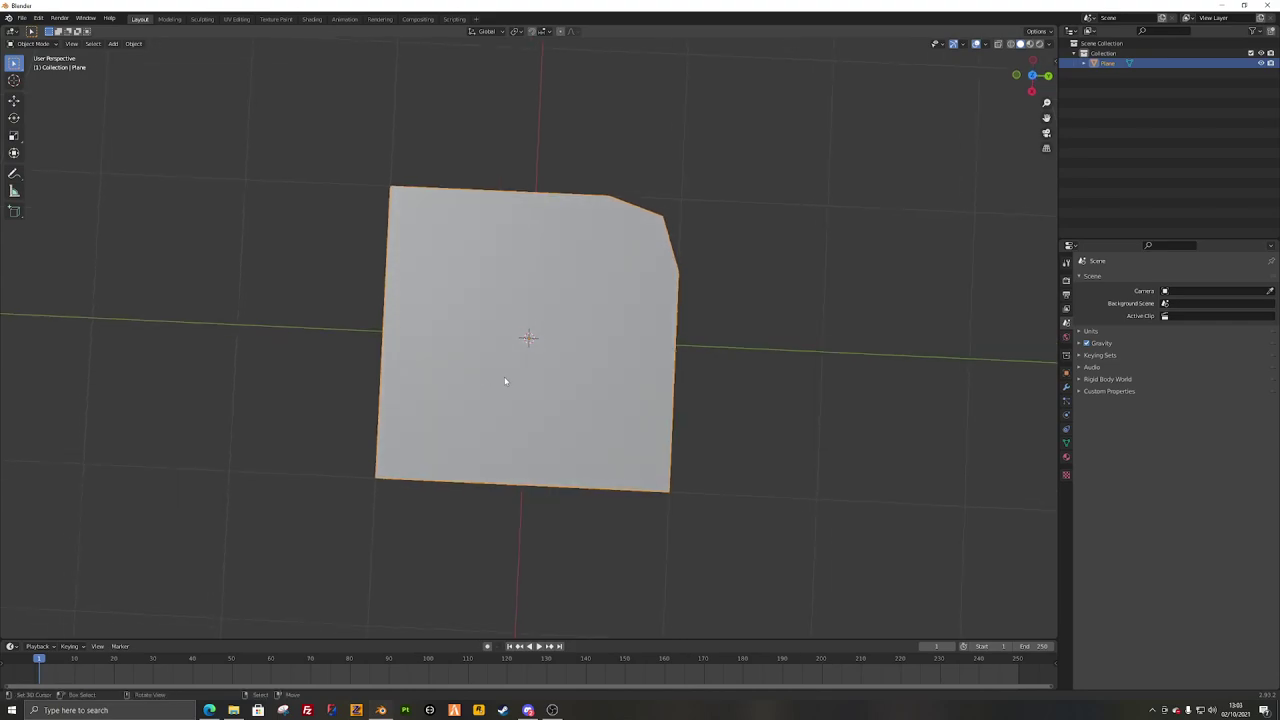
pyautogui.press('Tab')
pyautogui.hotkey('alt', 'a')
pyautogui.press('c')
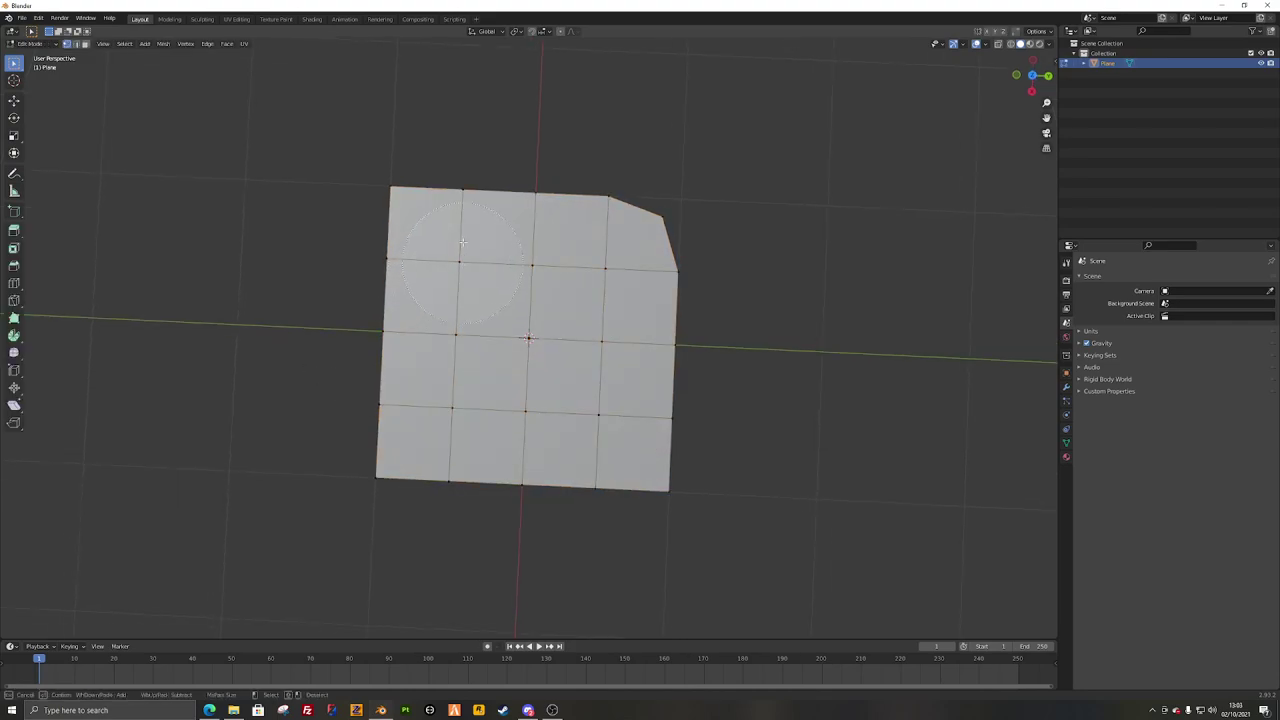
pyautogui.moveTo(436, 168)
pyautogui.mouseDown()
pyautogui.moveTo(423, 440)
pyautogui.moveTo(650, 471)
pyautogui.mouseUp()
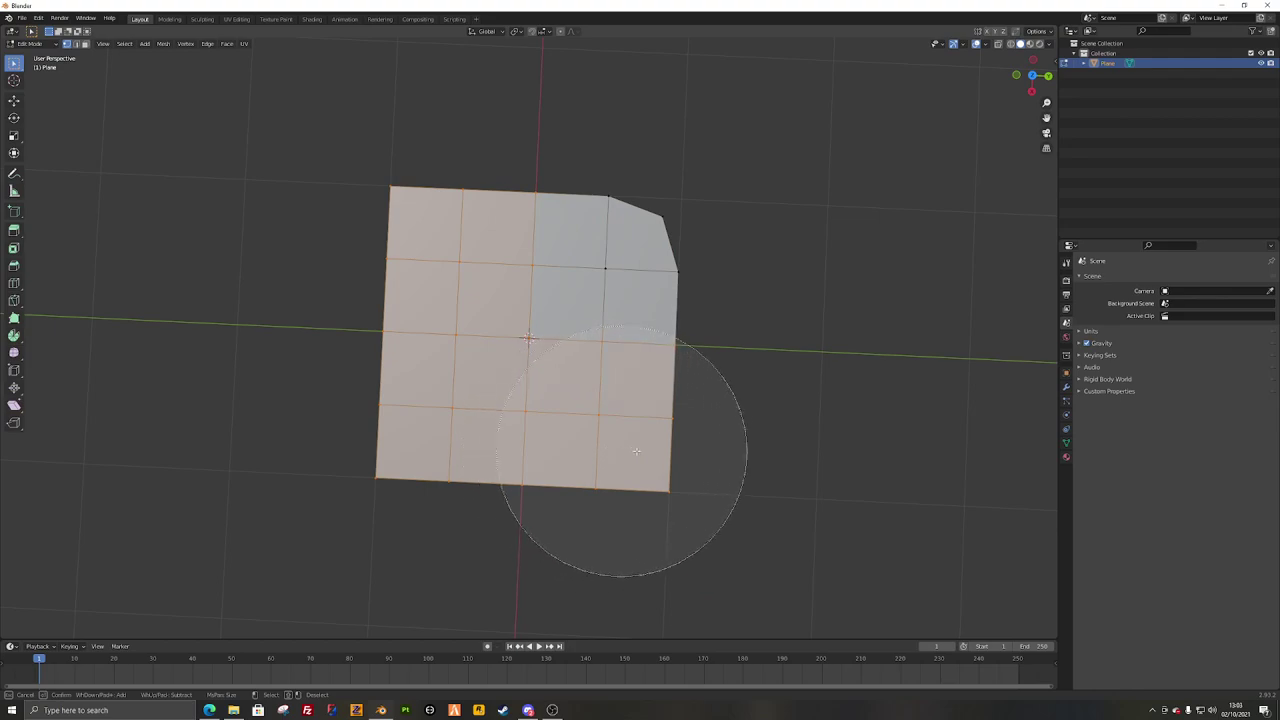
pyautogui.press('Escape')
pyautogui.press('x')
pyautogui.click(815, 444)
pyautogui.press('Tab')
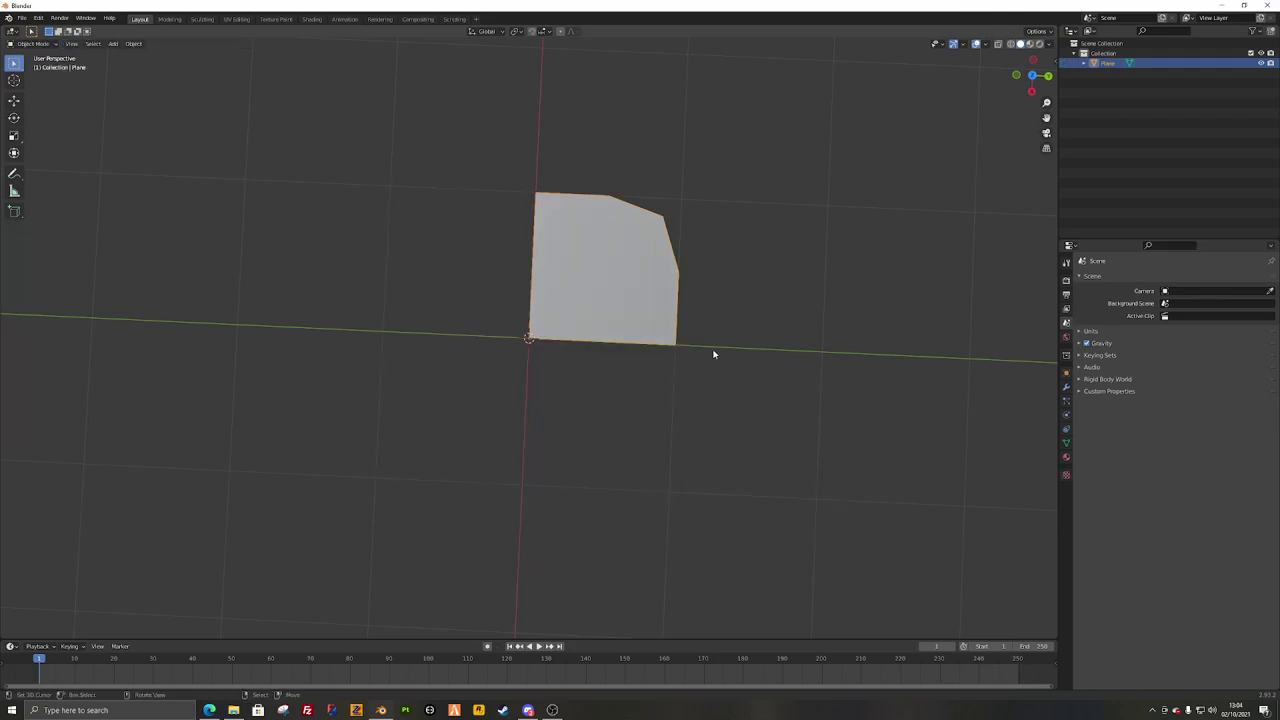
# Step: Create a Circular Array from the remaining quarter of the plane
pyautogui.press('n')
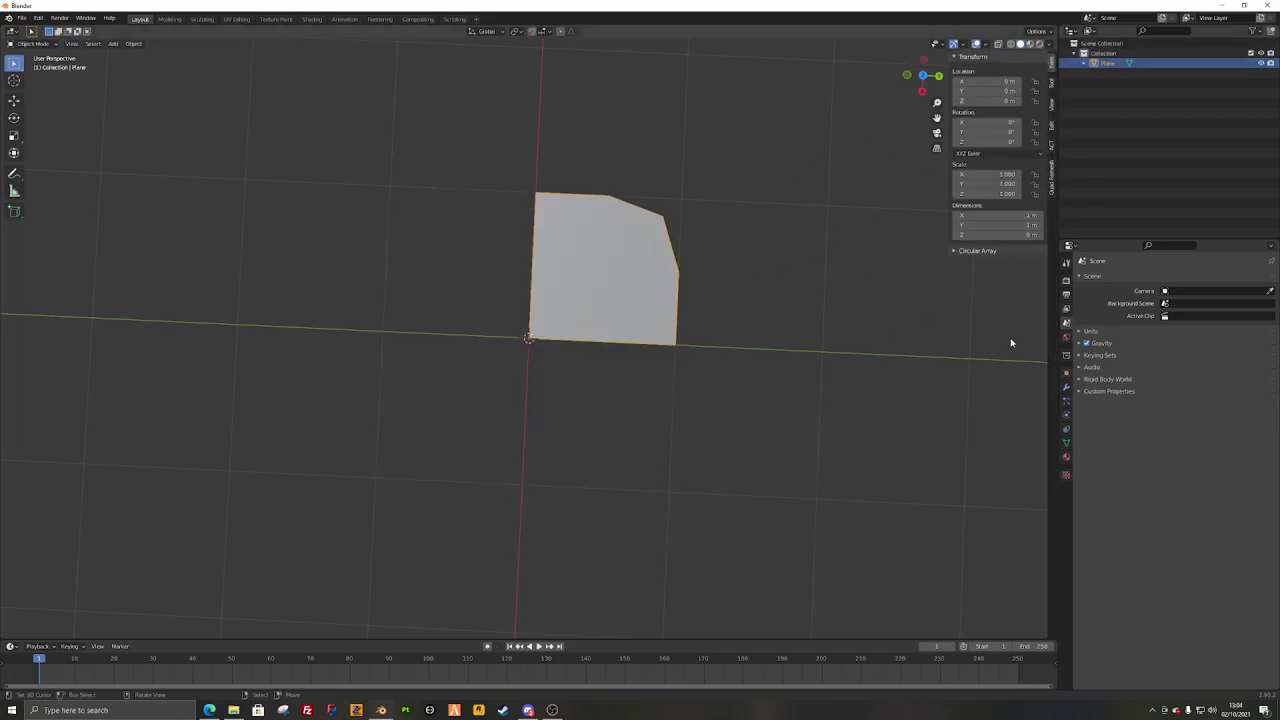
pyautogui.click(971, 251)
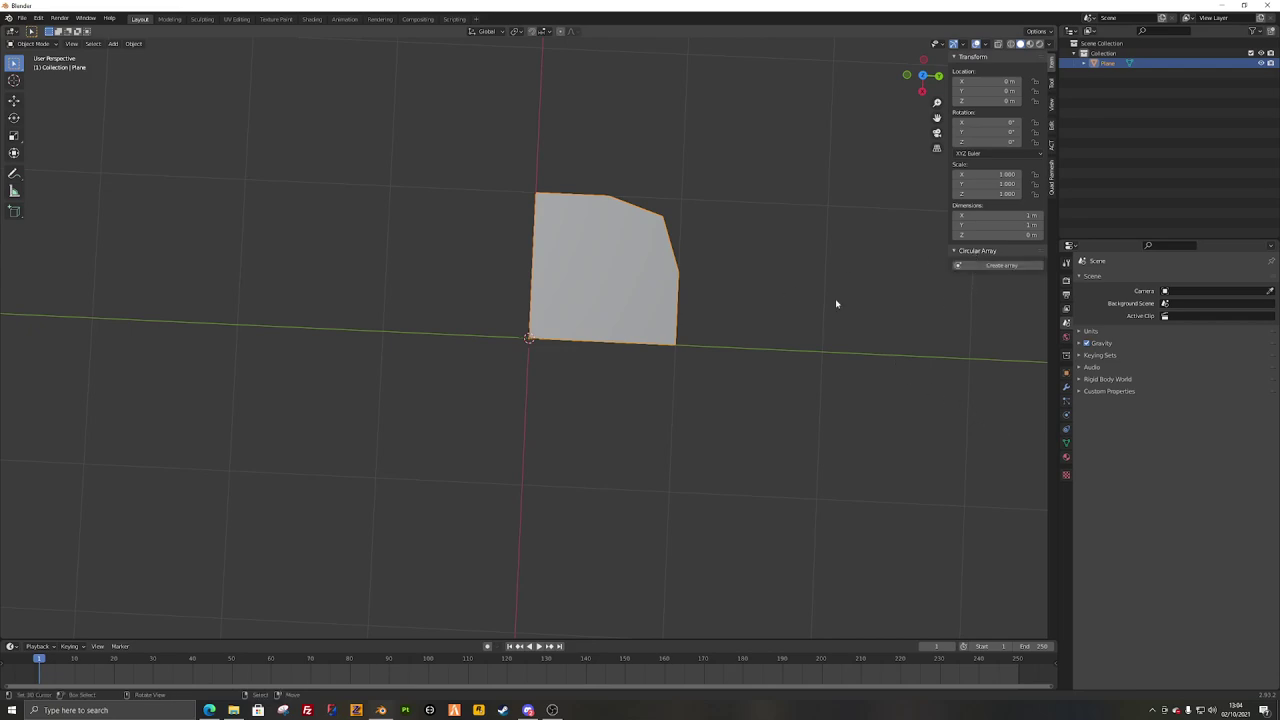
pyautogui.click(1004, 266)
# Step: Try rotating the circular array's axis object to tilt the copies
pyautogui.moveTo(673, 346); pyautogui.dragTo(611, 231, button='middle')
pyautogui.press('r')
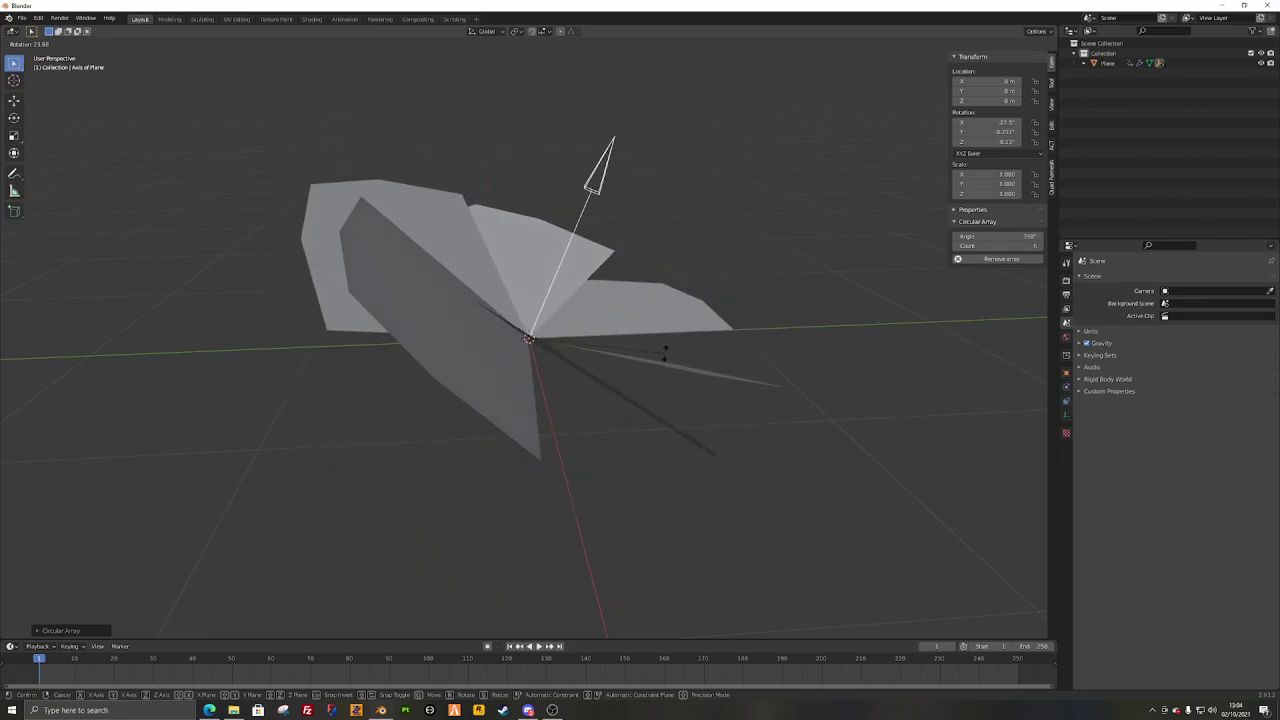
pyautogui.rightClick(666, 349)
pyautogui.moveTo(657, 329)
pyautogui.mouseDown(button='middle')
pyautogui.moveTo(589, 314)
pyautogui.moveTo(658, 353)
pyautogui.mouseUp(button='middle')
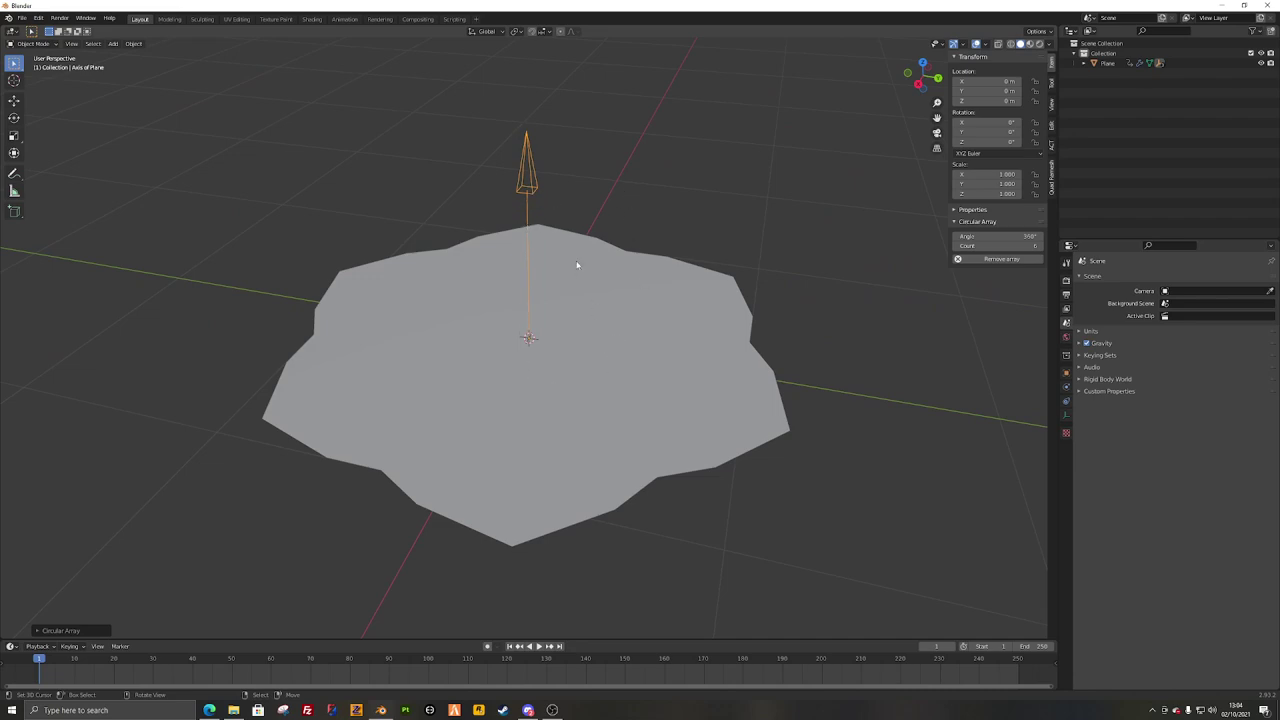
pyautogui.moveTo(606, 257); pyautogui.dragTo(591, 417, button='middle')
# Step: Select the array's axis object and set the circular array's count to 4
pyautogui.click(715, 388)
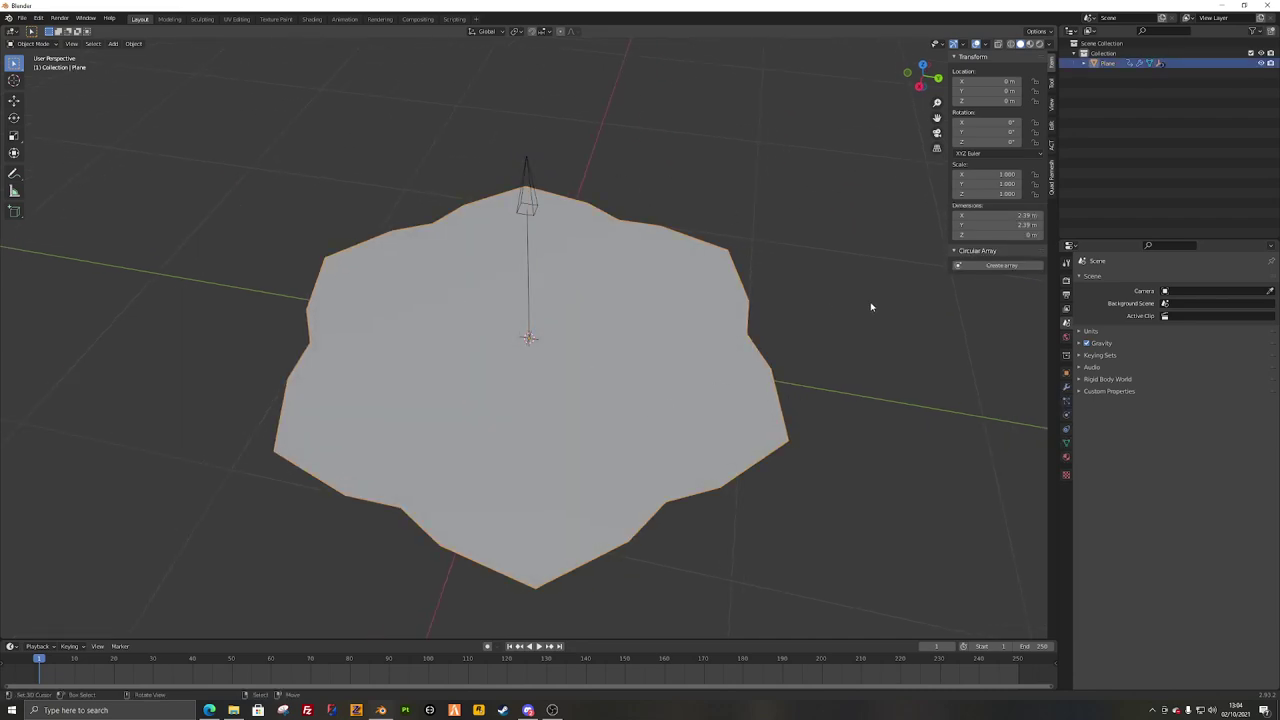
pyautogui.click(532, 184)
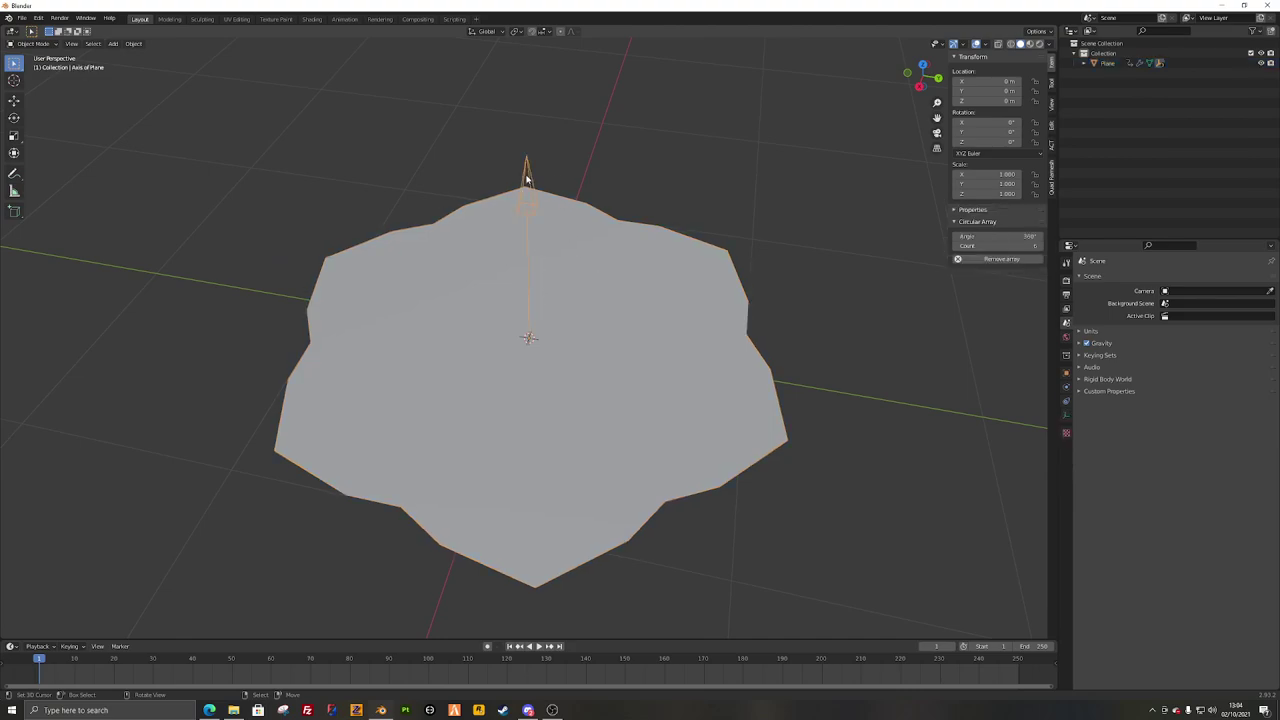
pyautogui.moveTo(998, 246); pyautogui.dragTo(952, 246)
pyautogui.click(1041, 247)
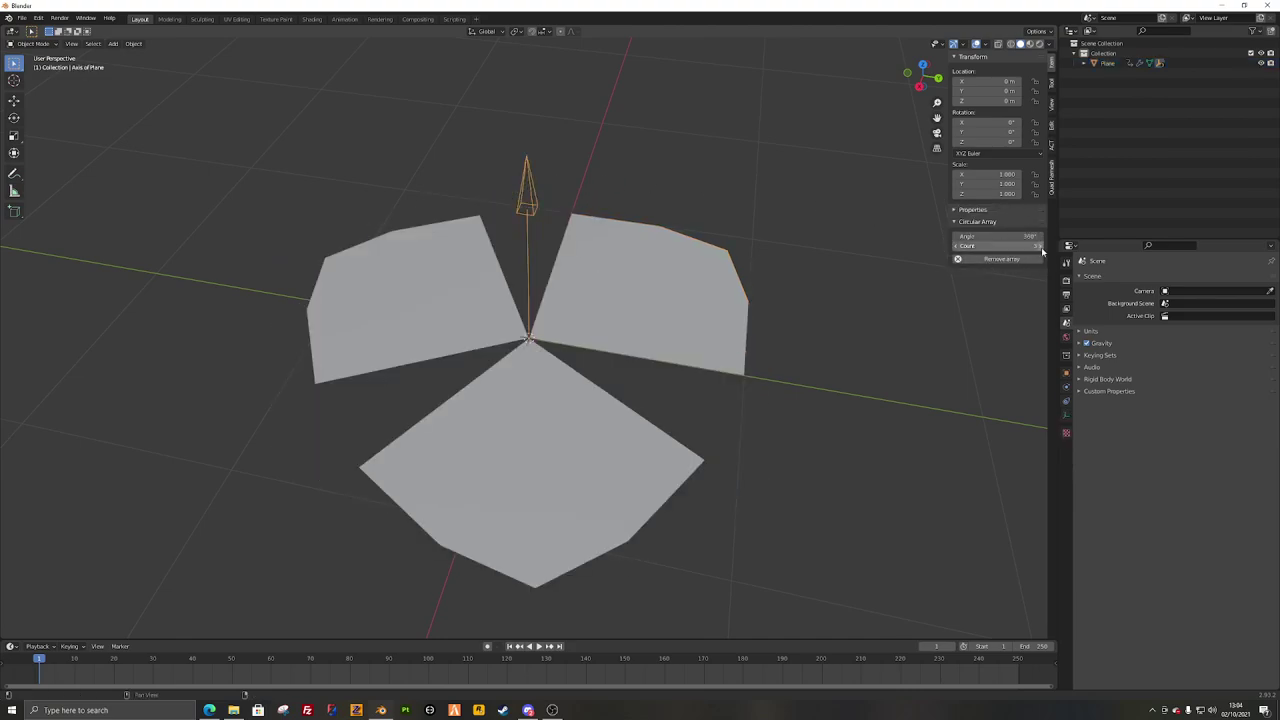
pyautogui.click(1041, 247)
# Step: Try moving an outer border vertex of the source quarter in Edit Mode so that all array copies follow
pyautogui.moveTo(579, 297); pyautogui.dragTo(480, 300, button='middle')
pyautogui.click(409, 306)
pyautogui.press('Tab')
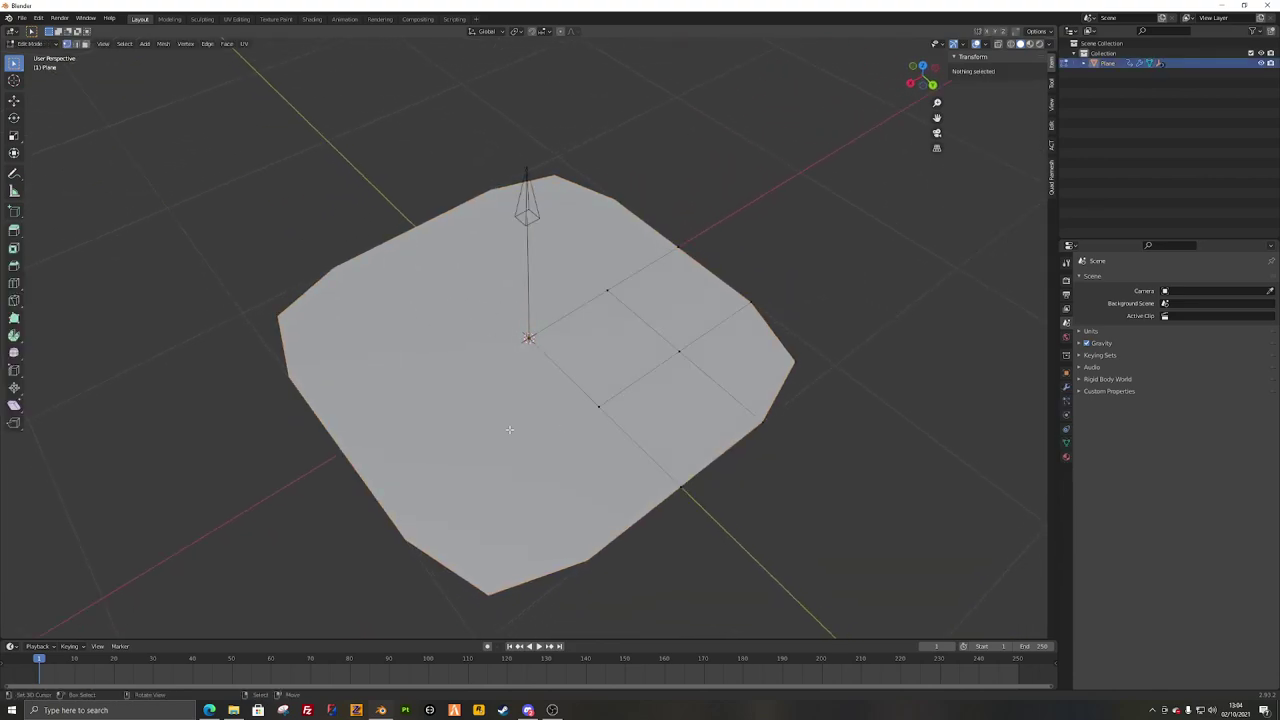
pyautogui.click(757, 418)
pyautogui.press('g')
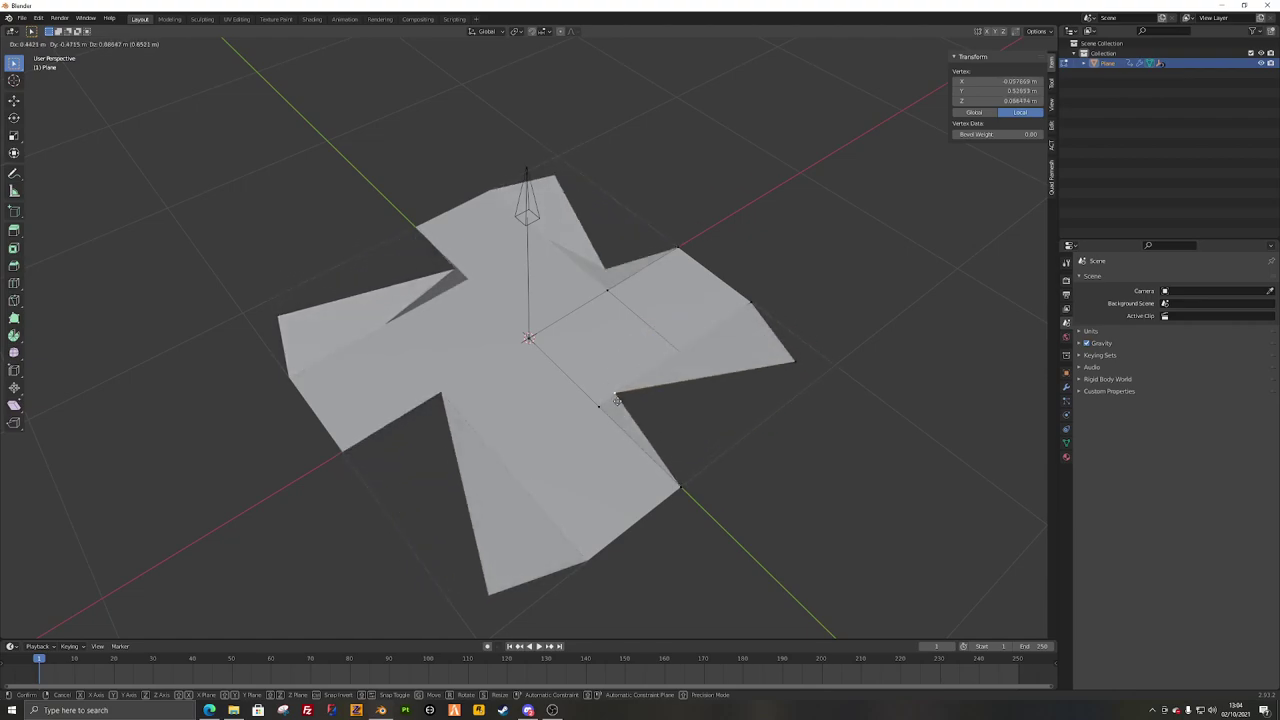
pyautogui.rightClick(752, 405)
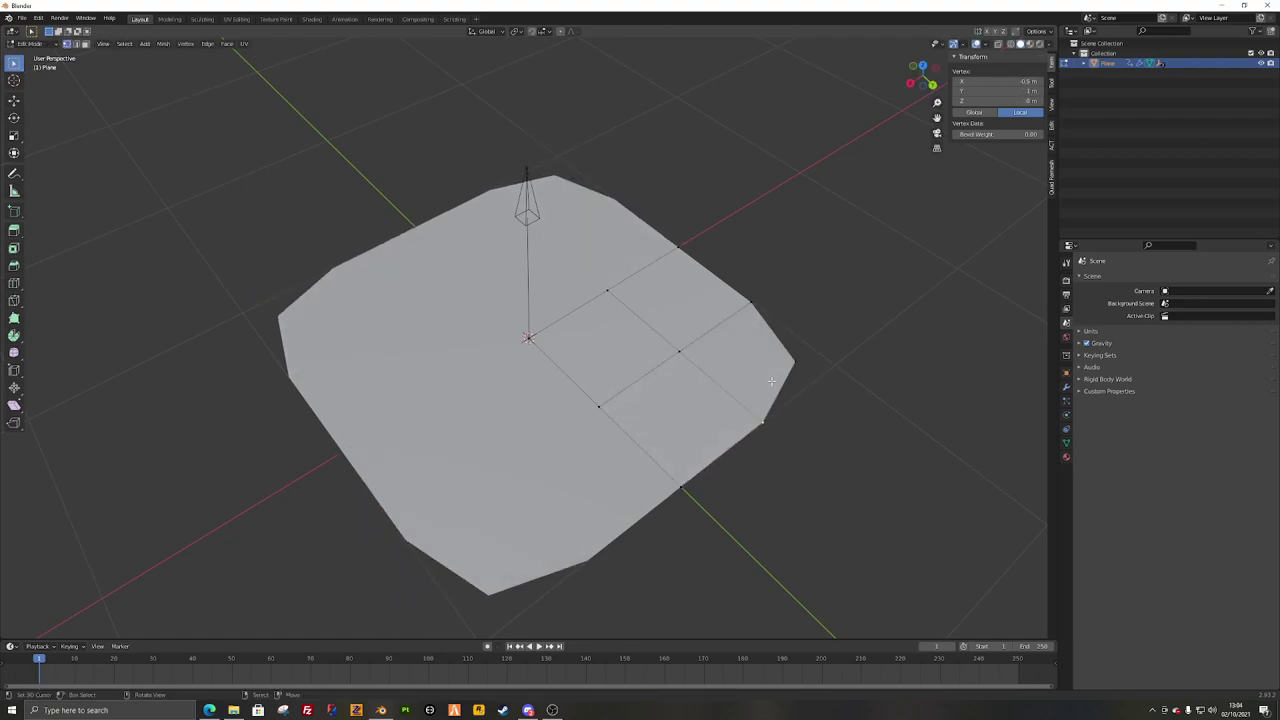
pyautogui.press('Tab')
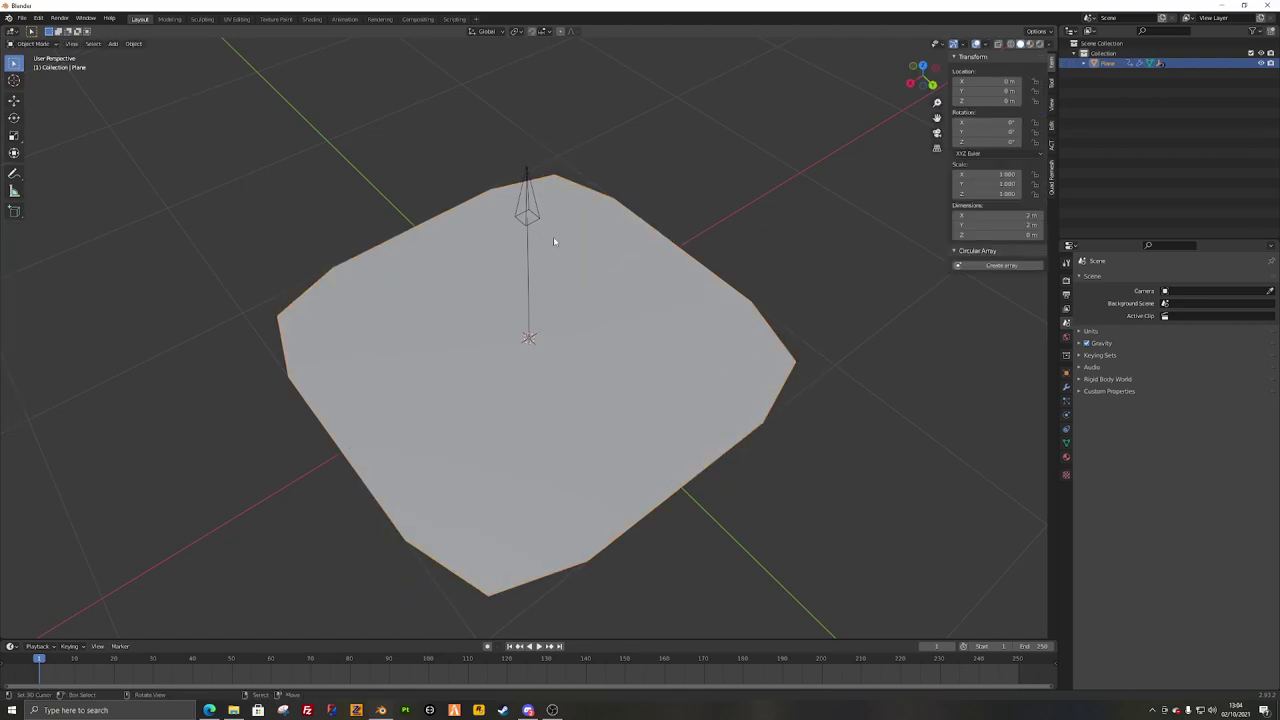
# Step: Select the array's axis object and set the circular array's angle to 180°
pyautogui.click(537, 221)
pyautogui.doubleClick(990, 236)
pyautogui.write('90')
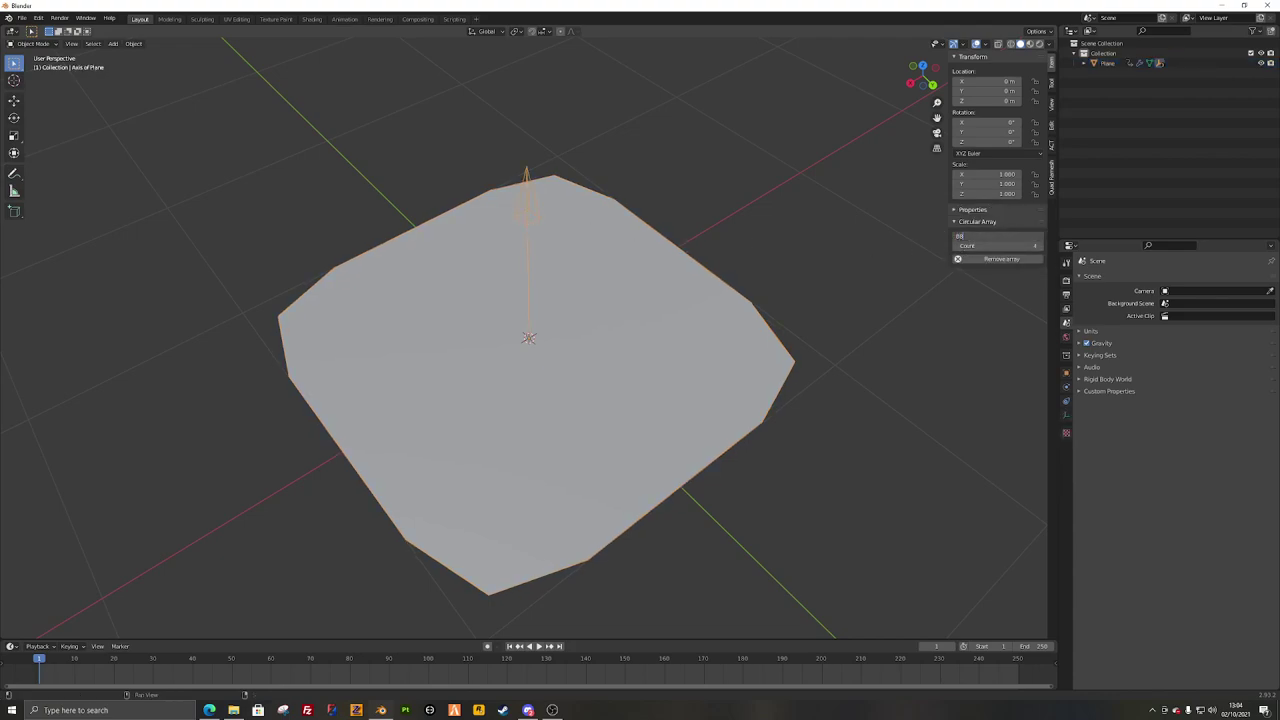
pyautogui.press('BackSpace')
pyautogui.press('BackSpace')
pyautogui.write('180')
pyautogui.press('Return')
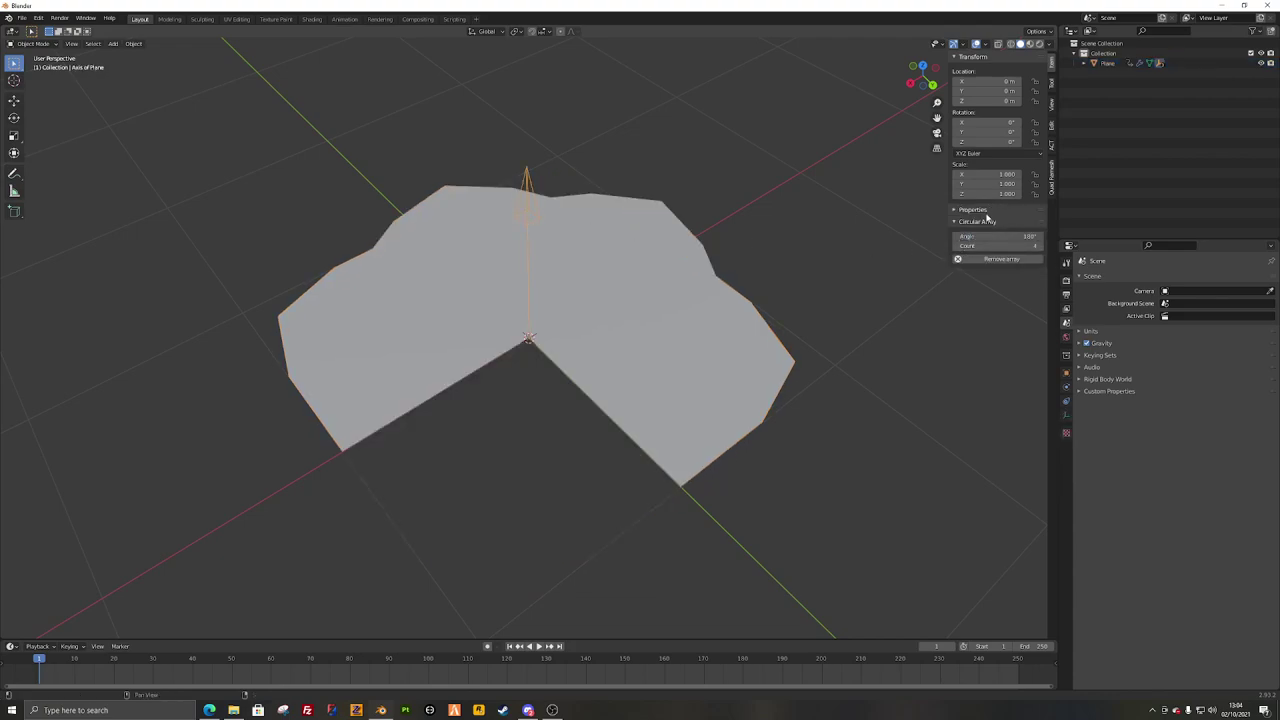
pyautogui.hotkey('shift', 'z')
pyautogui.hotkey('shift', 'z')
# Step: Set the circular array's angle to 360°
pyautogui.click(1019, 236)
pyautogui.write('360')
pyautogui.press('Return')
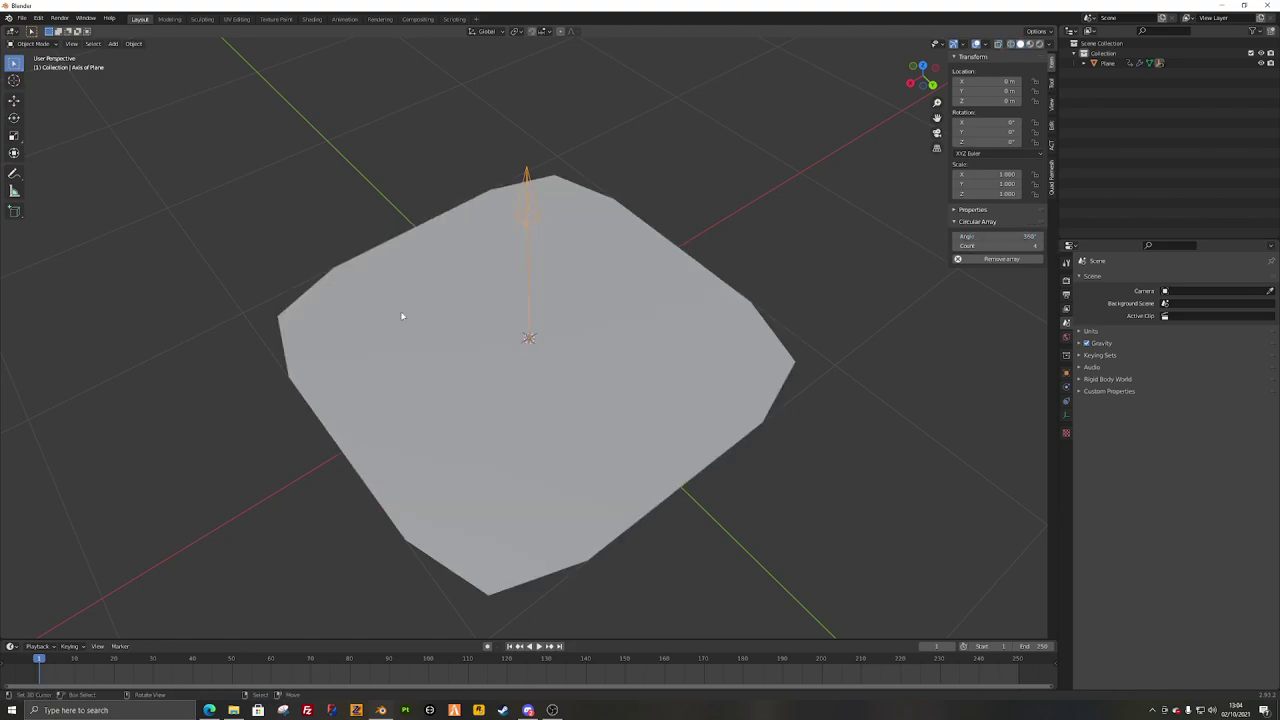
# Step: Switch to the browser to look at the blender_vertex_color_master add-on's GitHub page
pyautogui.hotkey('alt', 'Tab')
pyautogui.hotkey('ctrl', 'Tab')
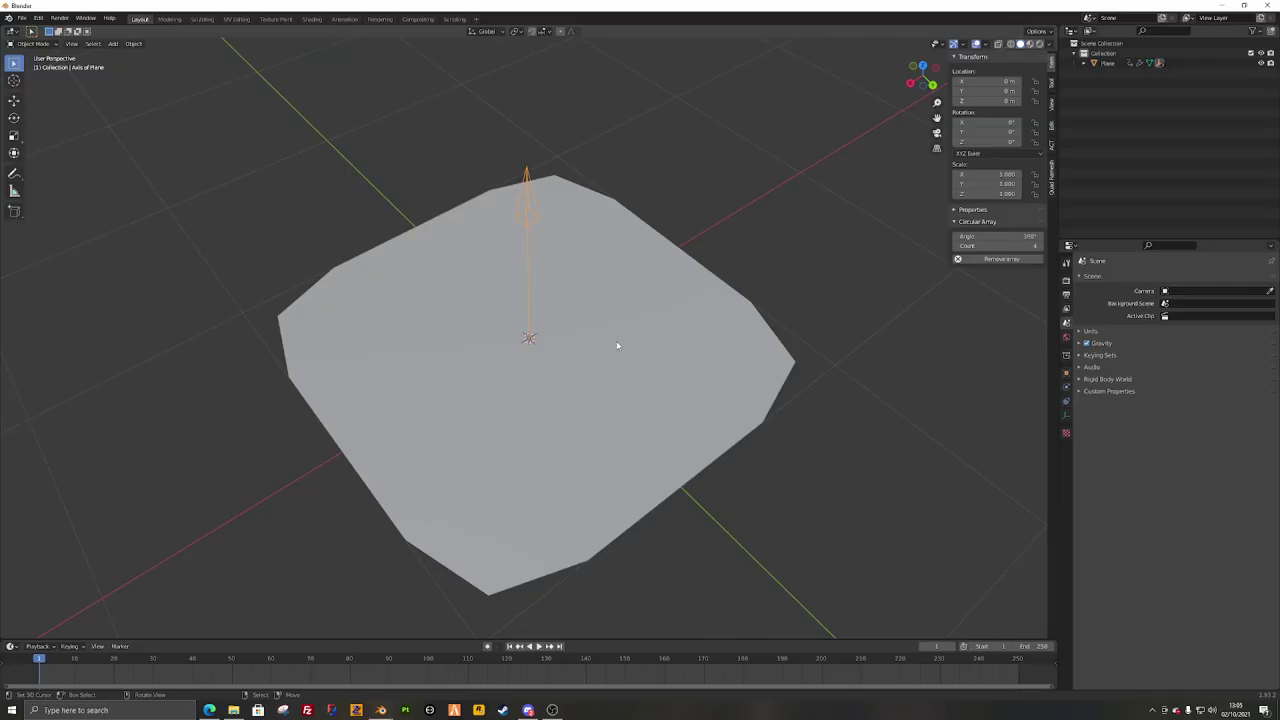
# Step: Select only the three outer vertices of the arrayed plane's rounded corner in Edit Mode
pyautogui.click(700, 362)
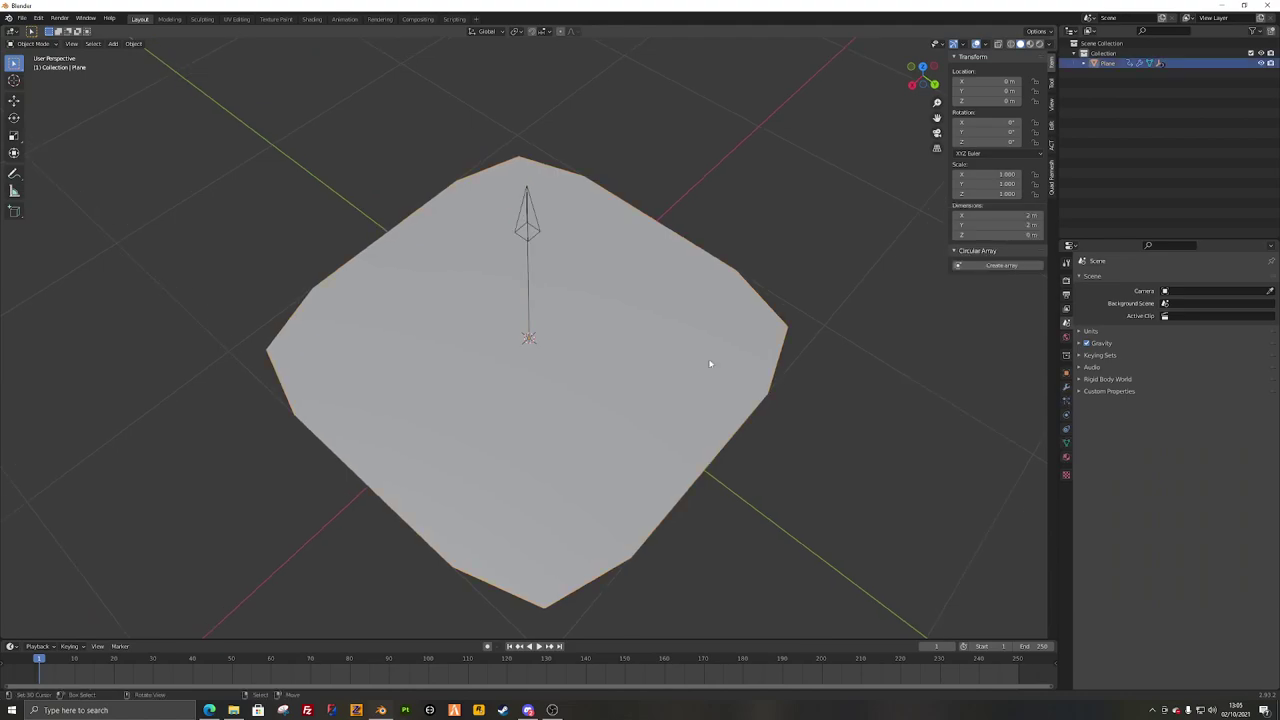
pyautogui.keyDown('shift'); pyautogui.moveTo(777, 400); pyautogui.dragTo(715, 420, button='middle'); pyautogui.keyUp('shift')
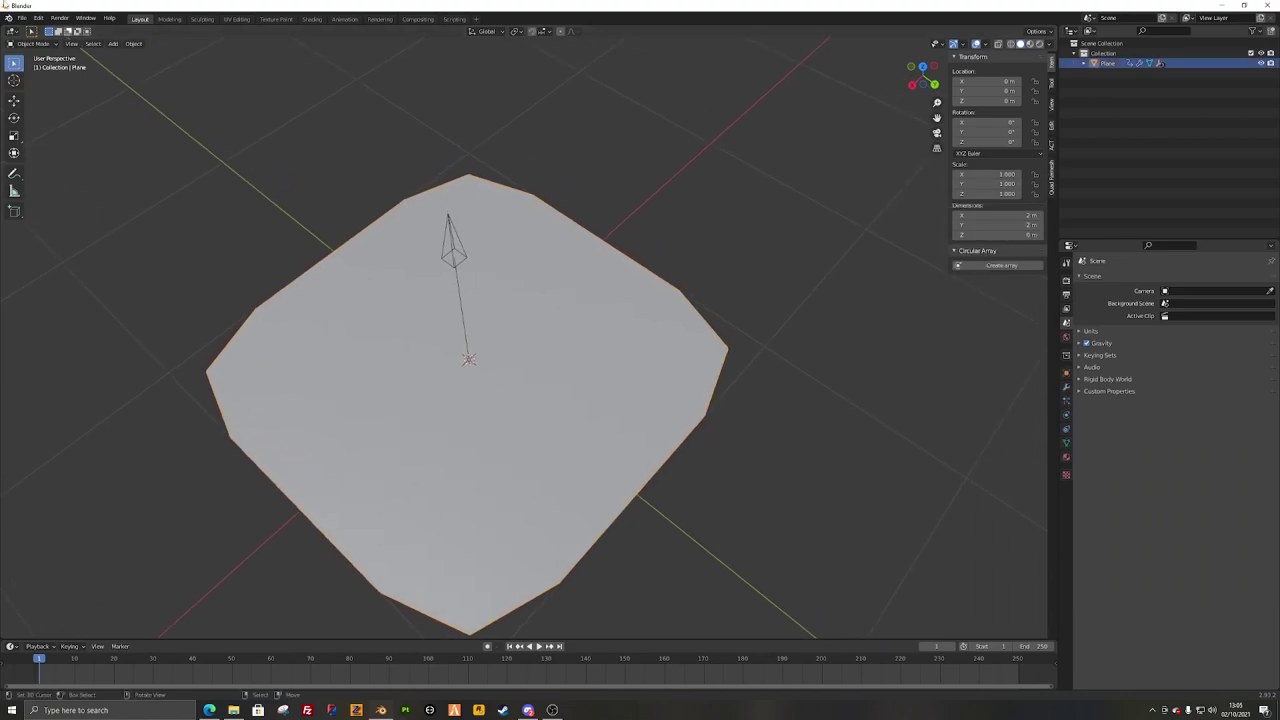
pyautogui.press('Tab')
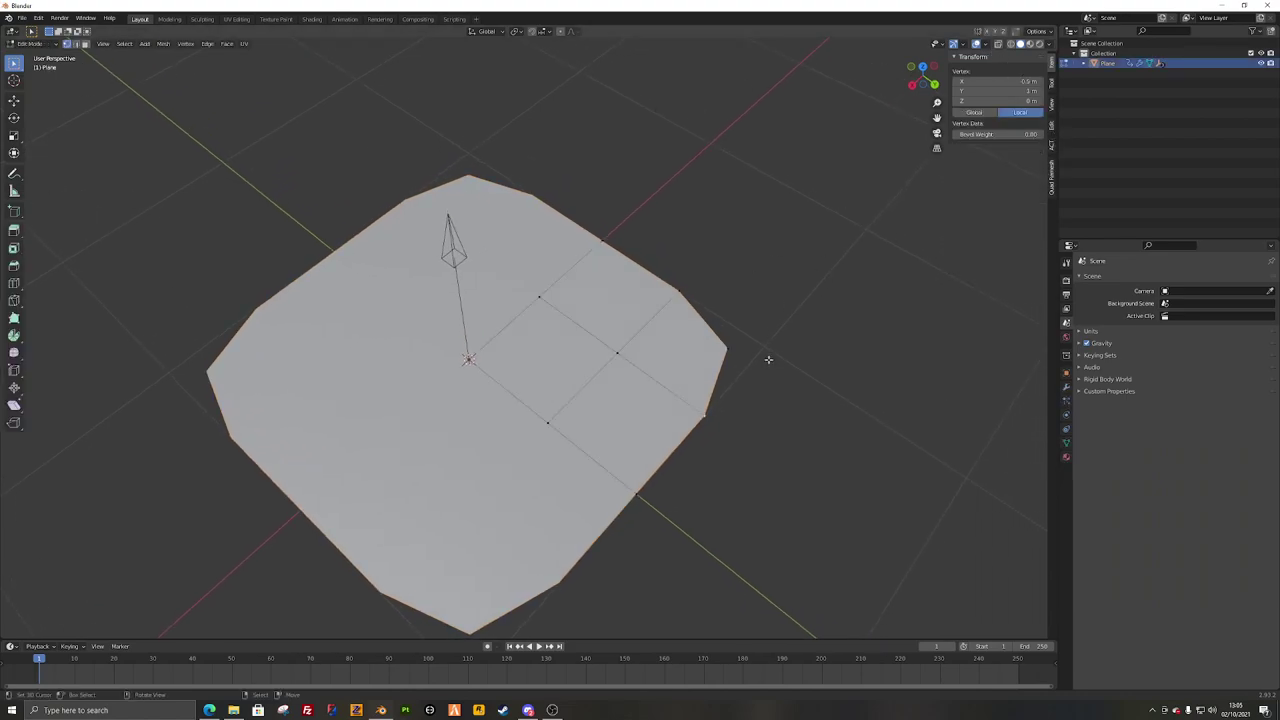
pyautogui.hotkey('alt', 'a')
pyautogui.rightClick(677, 287)
pyautogui.keyDown('shift'); pyautogui.rightClick(706, 421); pyautogui.keyUp('shift')
pyautogui.keyDown('shift'); pyautogui.rightClick(731, 340); pyautogui.keyUp('shift')
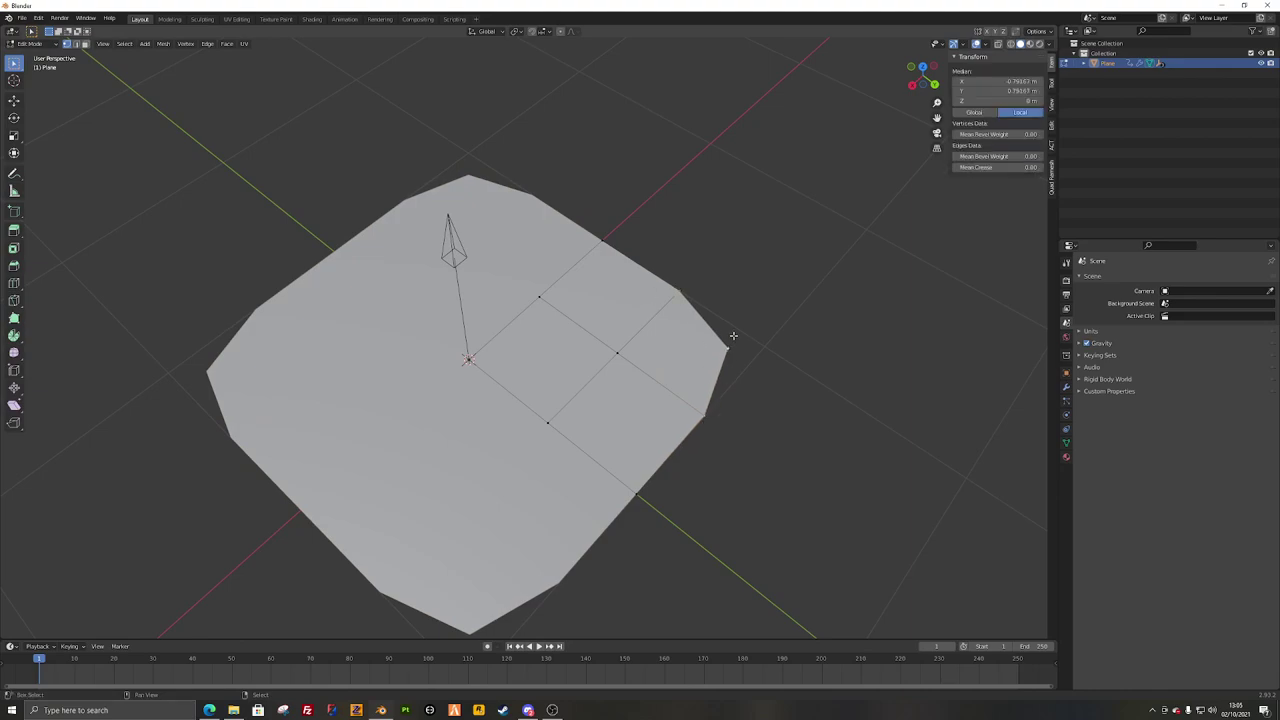
# Step: Set the viewport's solid shading color to Vertex
pyautogui.keyDown('shift'); pyautogui.moveTo(753, 366); pyautogui.dragTo(711, 372, button='middle'); pyautogui.keyUp('shift')
pyautogui.scroll(2, 710, 371)
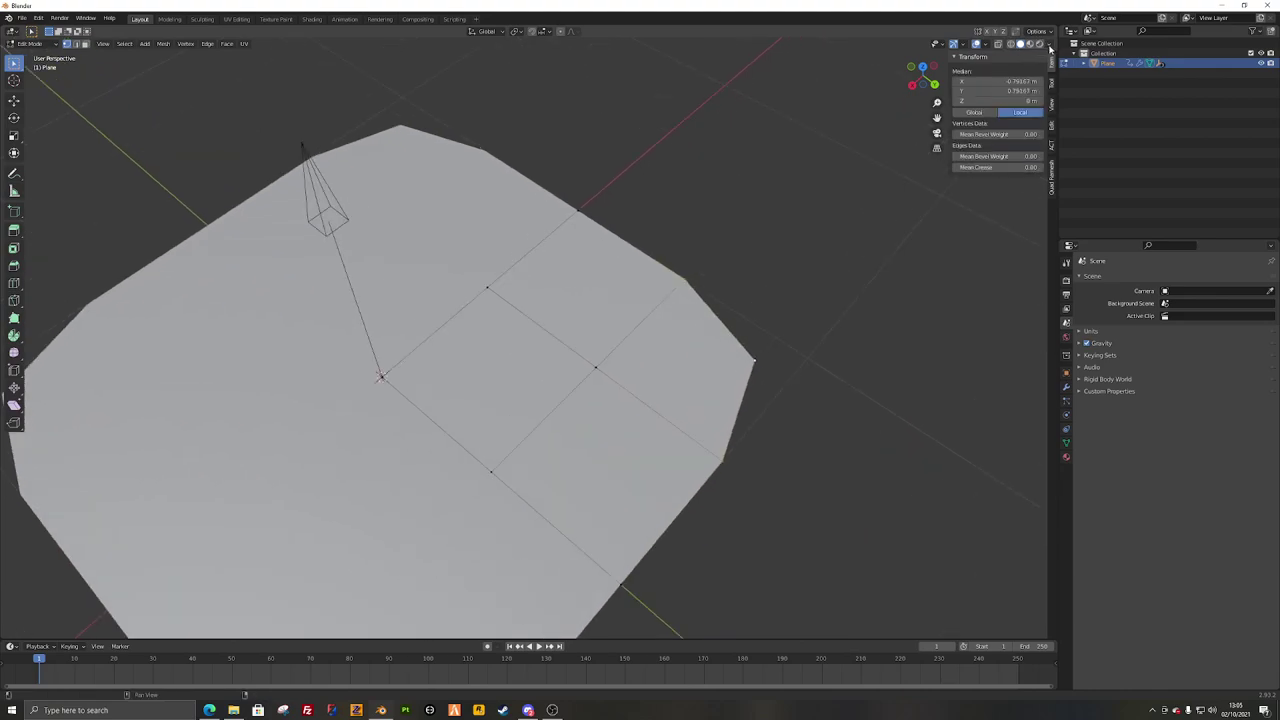
pyautogui.click(1050, 47)
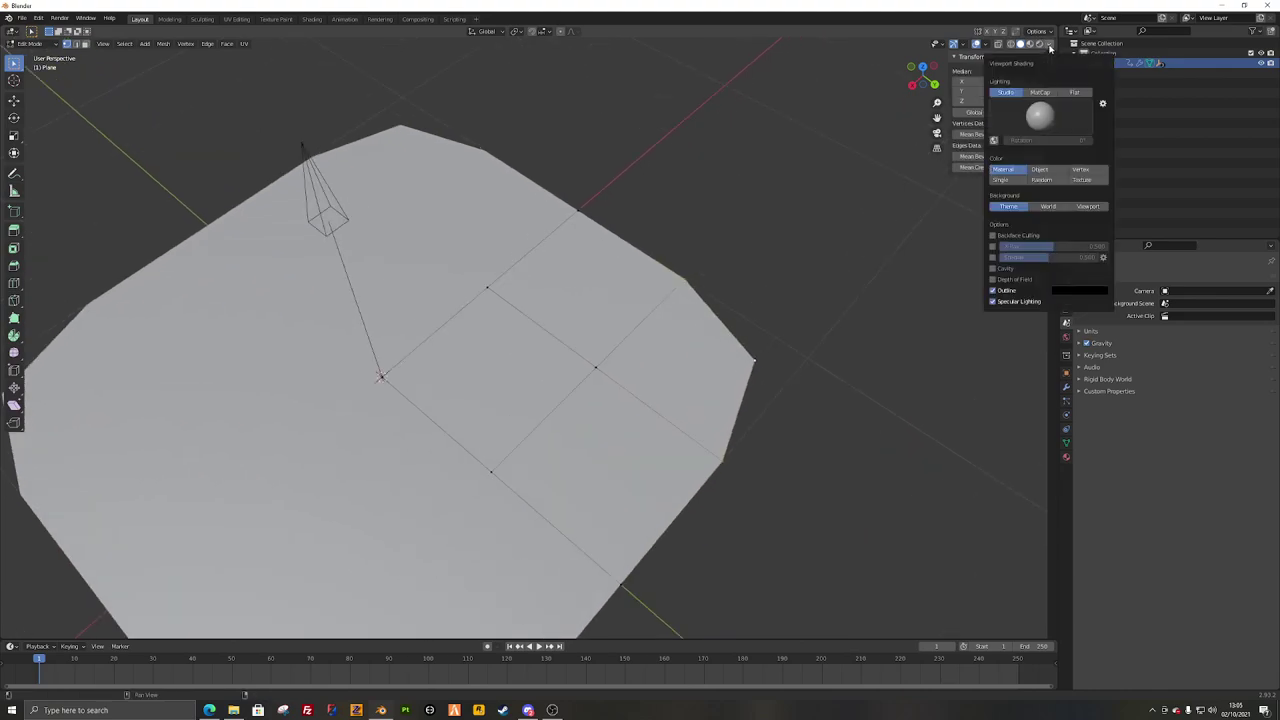
pyautogui.click(1086, 173)
pyautogui.keyDown('shift'); pyautogui.moveTo(767, 296); pyautogui.dragTo(759, 290, button='middle'); pyautogui.keyUp('shift')
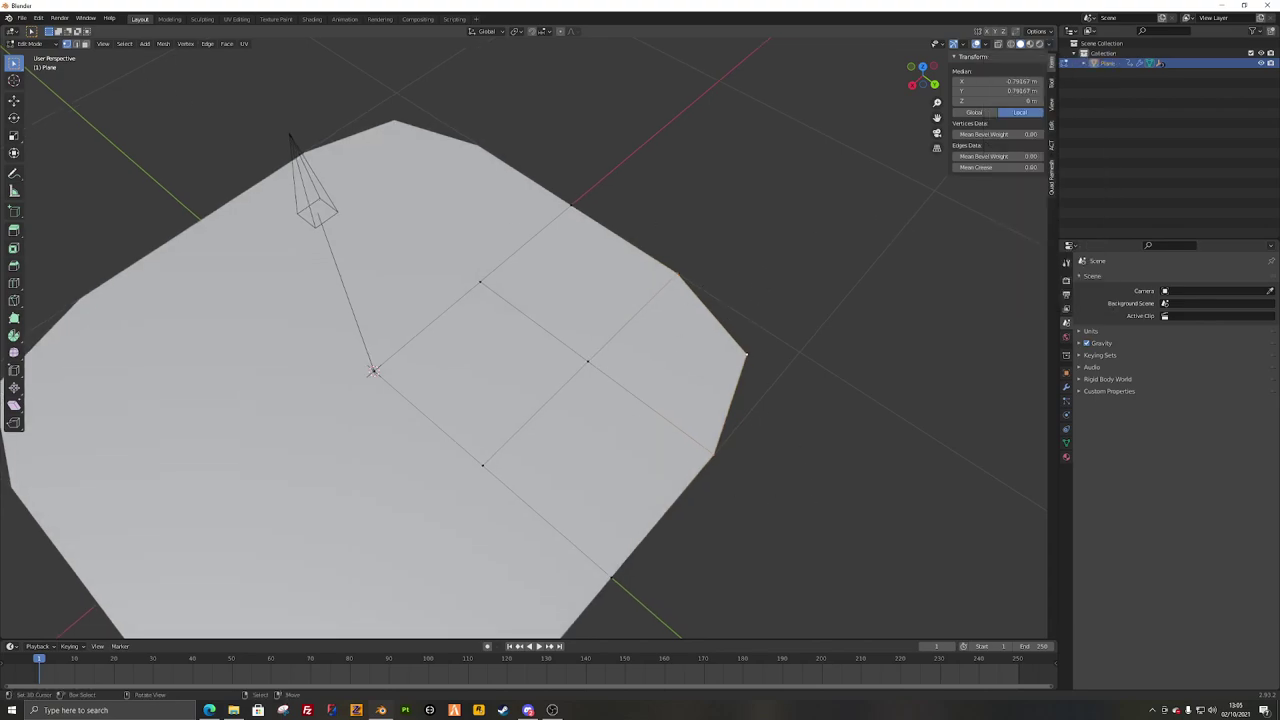
# Step: Switch the plane to Vertex Paint mode with vertex selection masking and show the Vertex Color Master tools
pyautogui.click(27, 43)
pyautogui.click(35, 88)
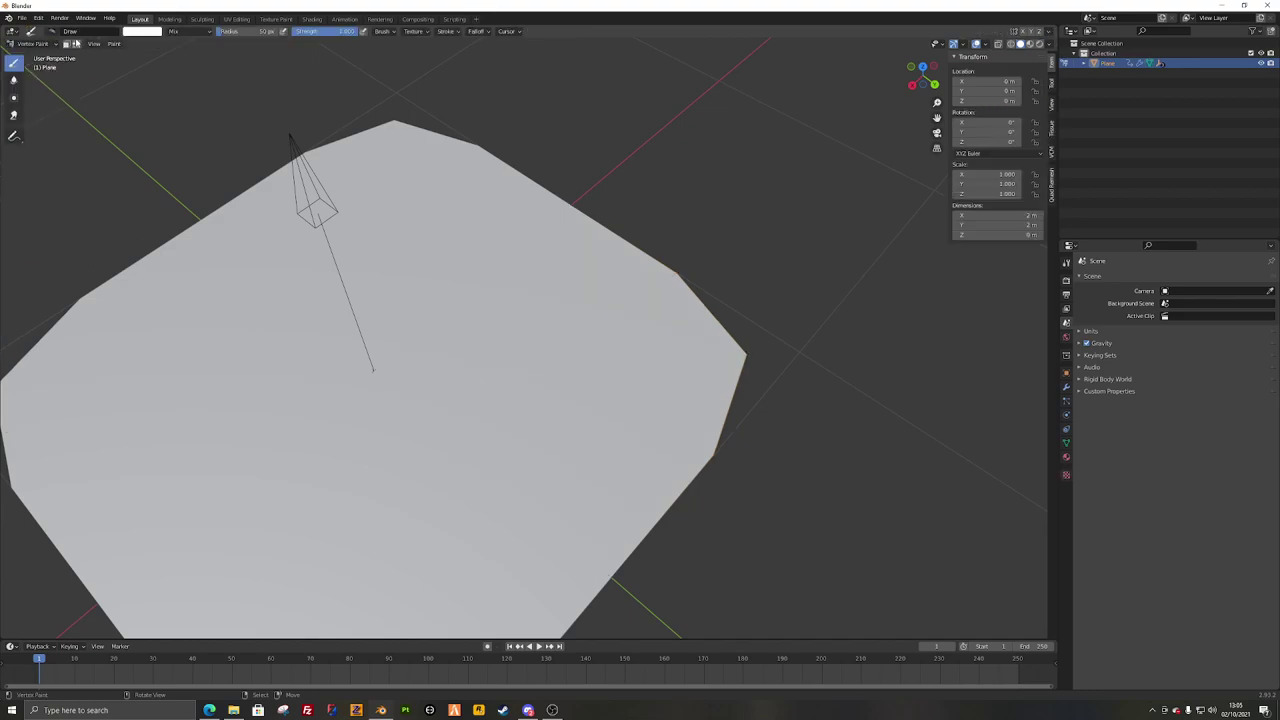
pyautogui.click(77, 45)
pyautogui.click(1051, 153)
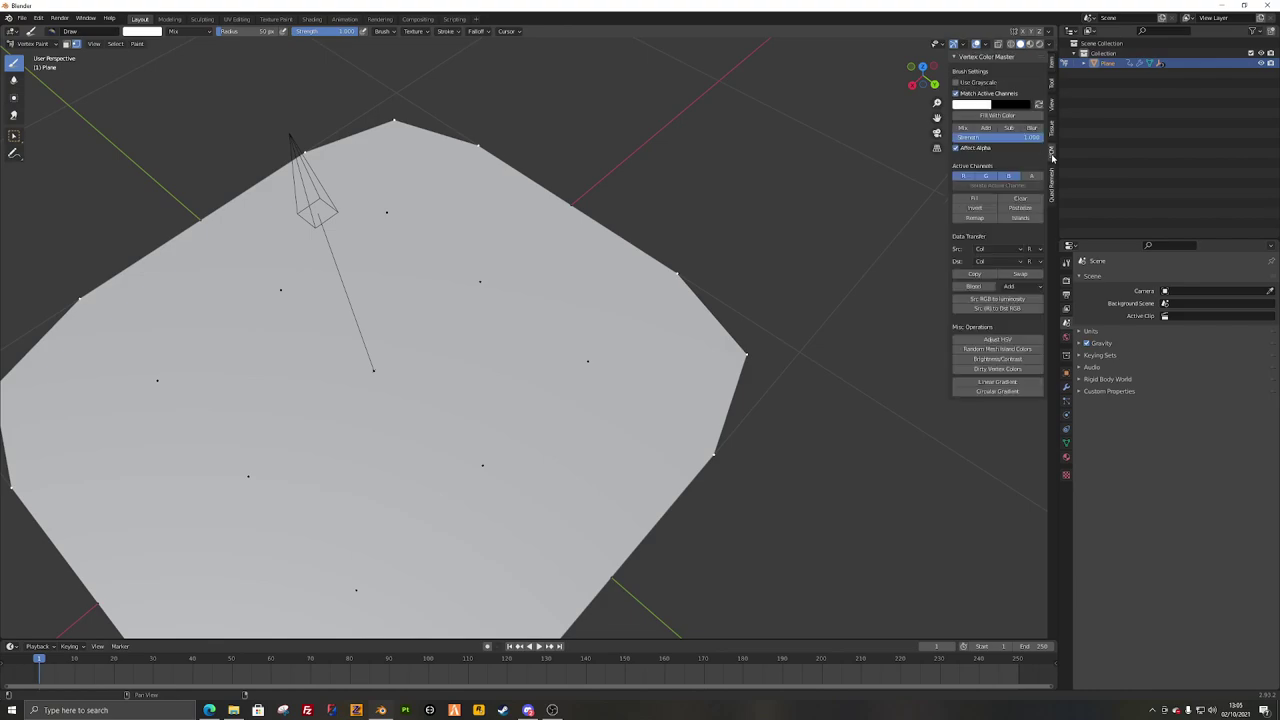
# Step: Isolate the red channel in Vertex Color Master, fill the selected corner vertices with 0.8 and apply the changes
pyautogui.click(960, 177)
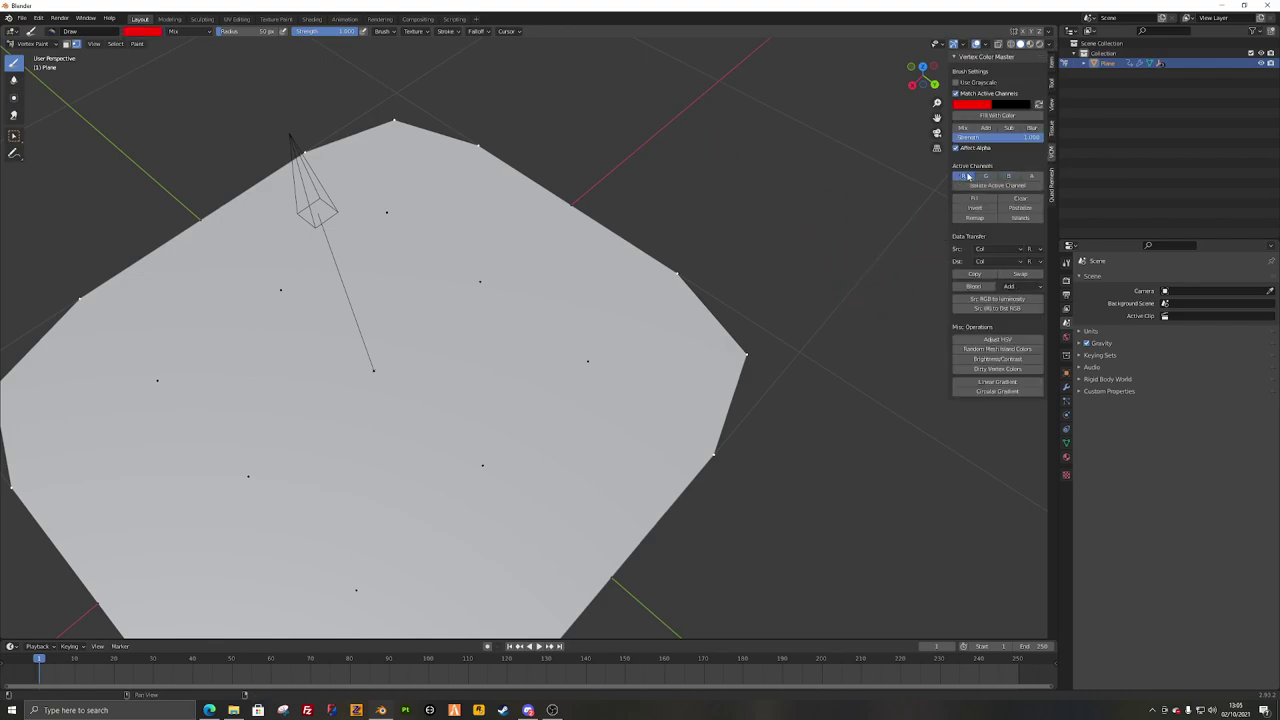
pyautogui.click(983, 186)
pyautogui.click(976, 125)
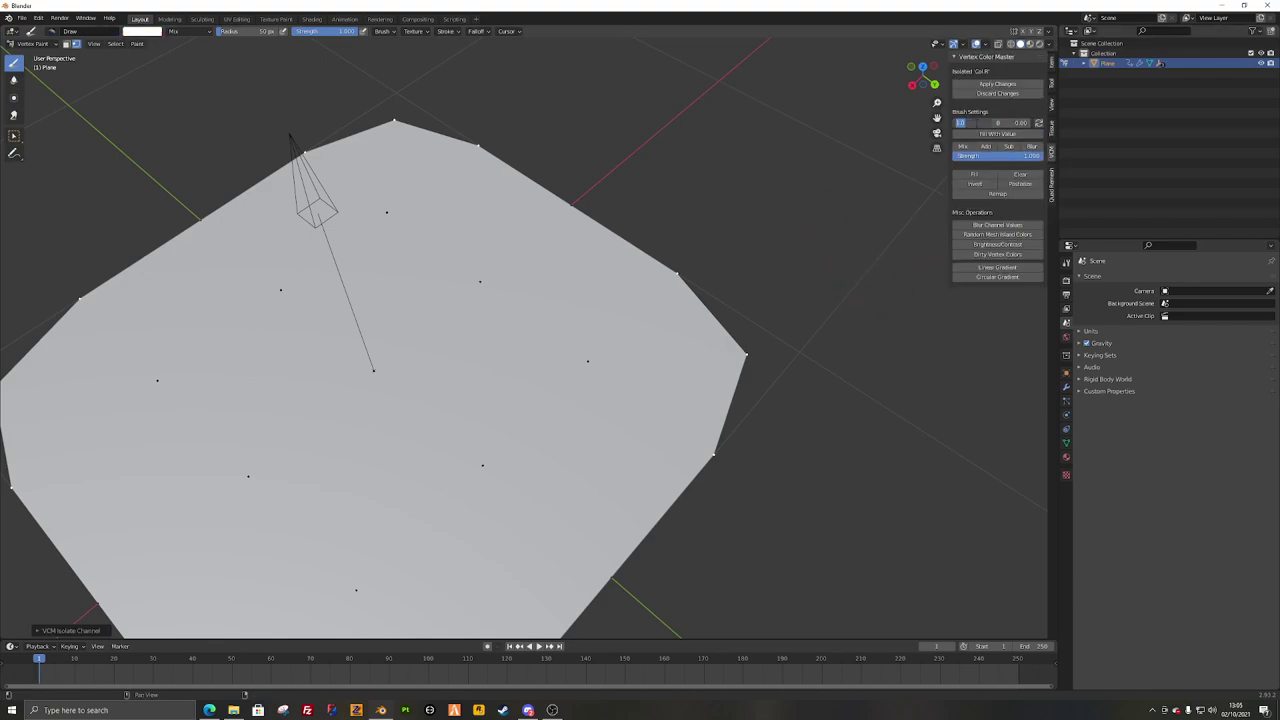
pyautogui.write('.8')
pyautogui.press('Return')
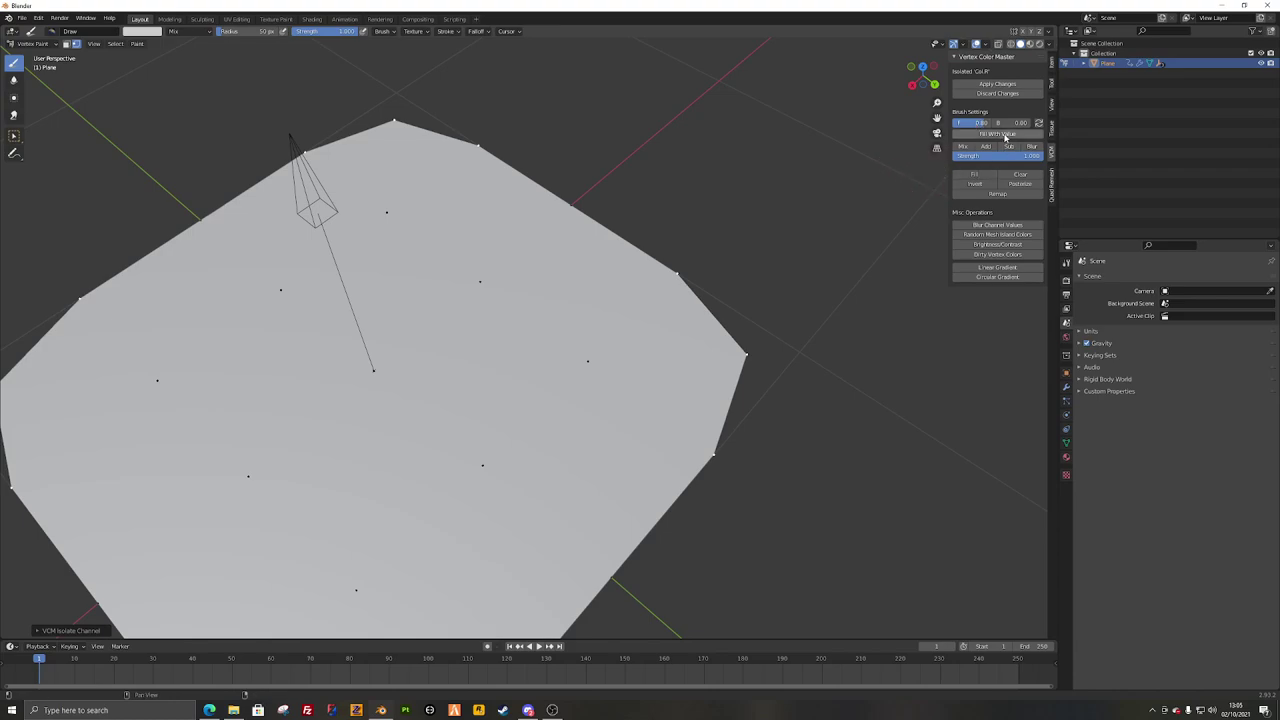
pyautogui.click(1008, 146)
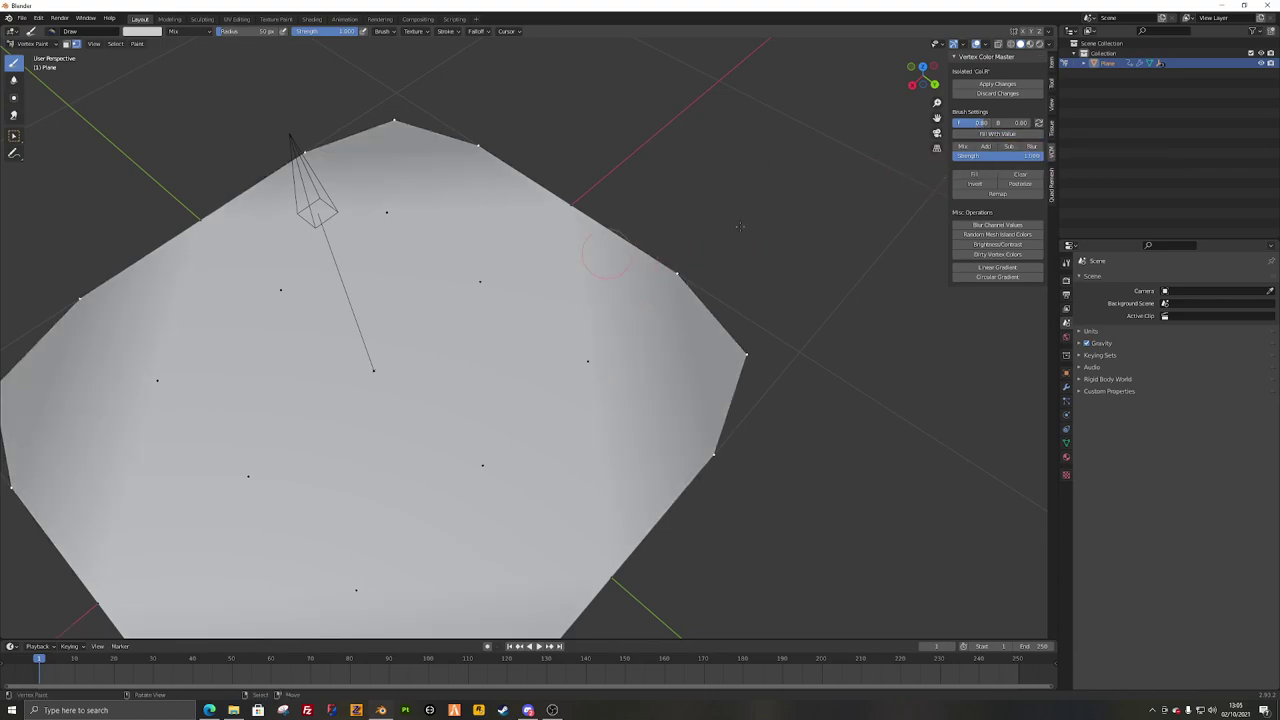
pyautogui.click(997, 84)
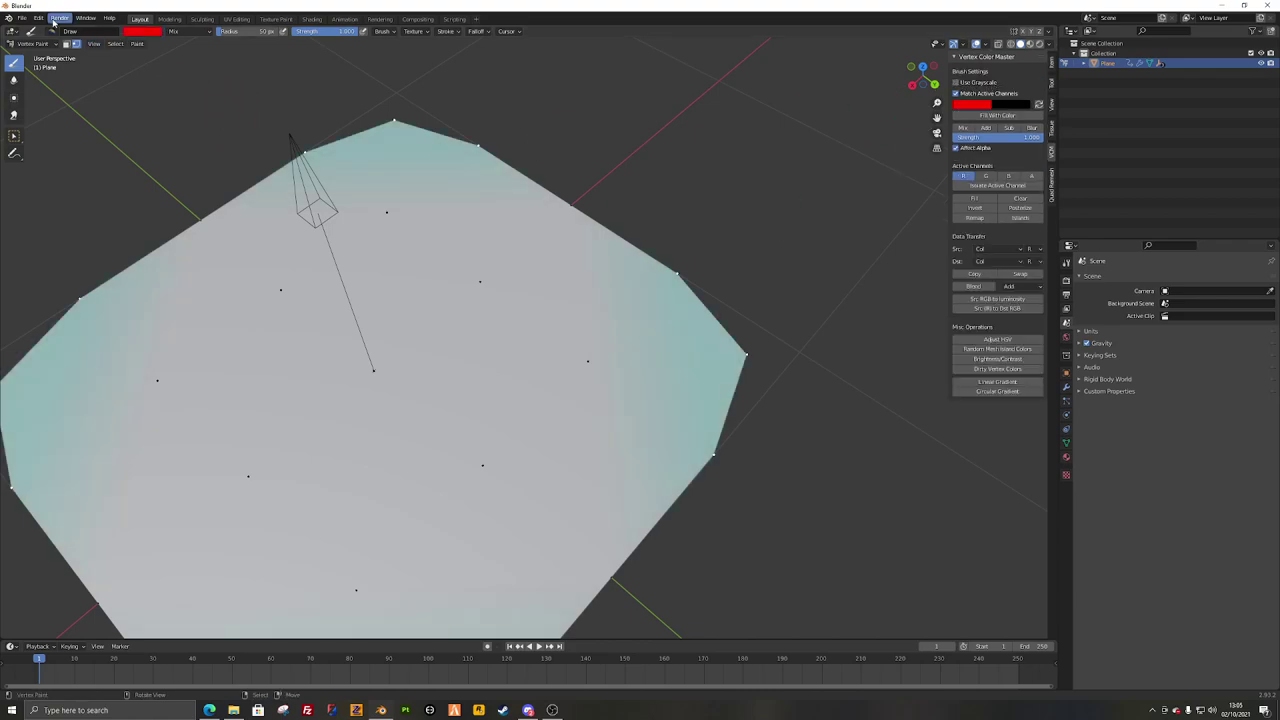
# Step: Return the plane to Object Mode and inspect the tinted corners from a lower angle
pyautogui.click(30, 44)
pyautogui.click(42, 58)
pyautogui.scroll(-3, 686, 384)
pyautogui.moveTo(686, 384); pyautogui.dragTo(638, 463, button='middle')
pyautogui.scroll(2, 668, 373)
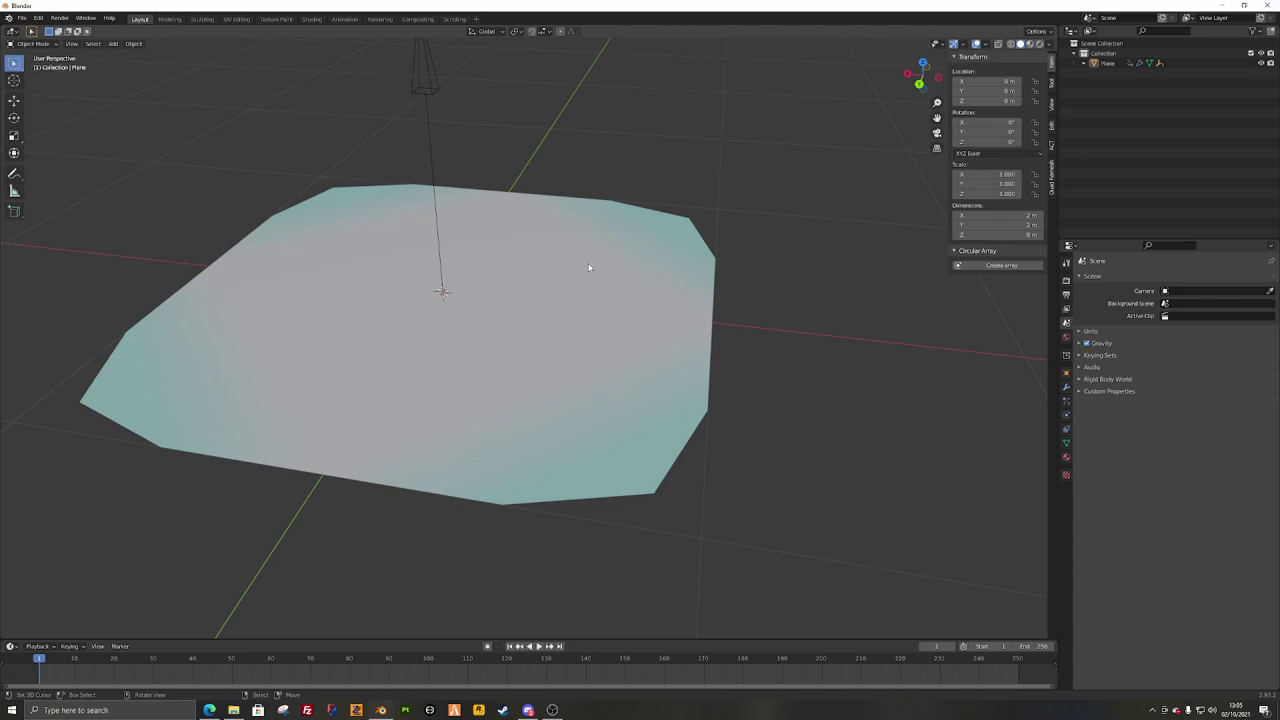
pyautogui.moveTo(477, 328); pyautogui.dragTo(591, 382, button='middle')
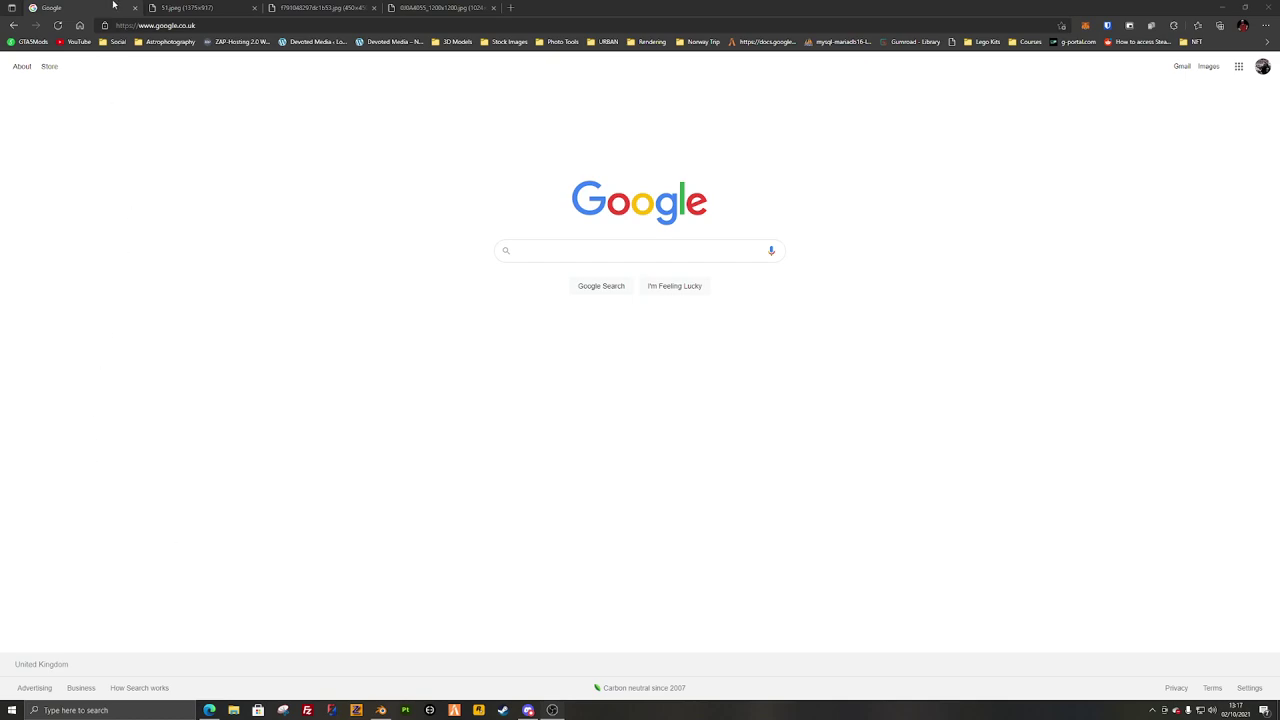
# Step: Switch to the browser, capture the Porsche wheel image with Snipping Tool and outline one repeating spoke section on the snip
pyautogui.click(195, 8)
pyautogui.click(340, 8)
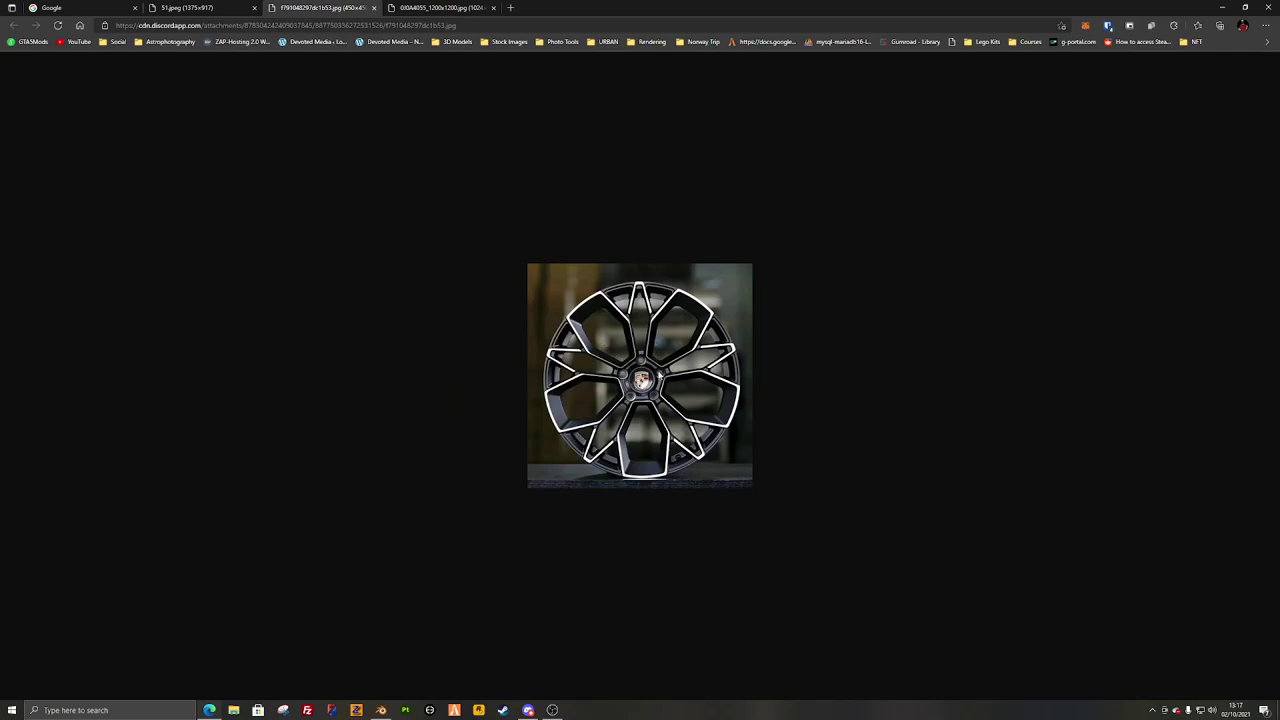
pyautogui.click(283, 710)
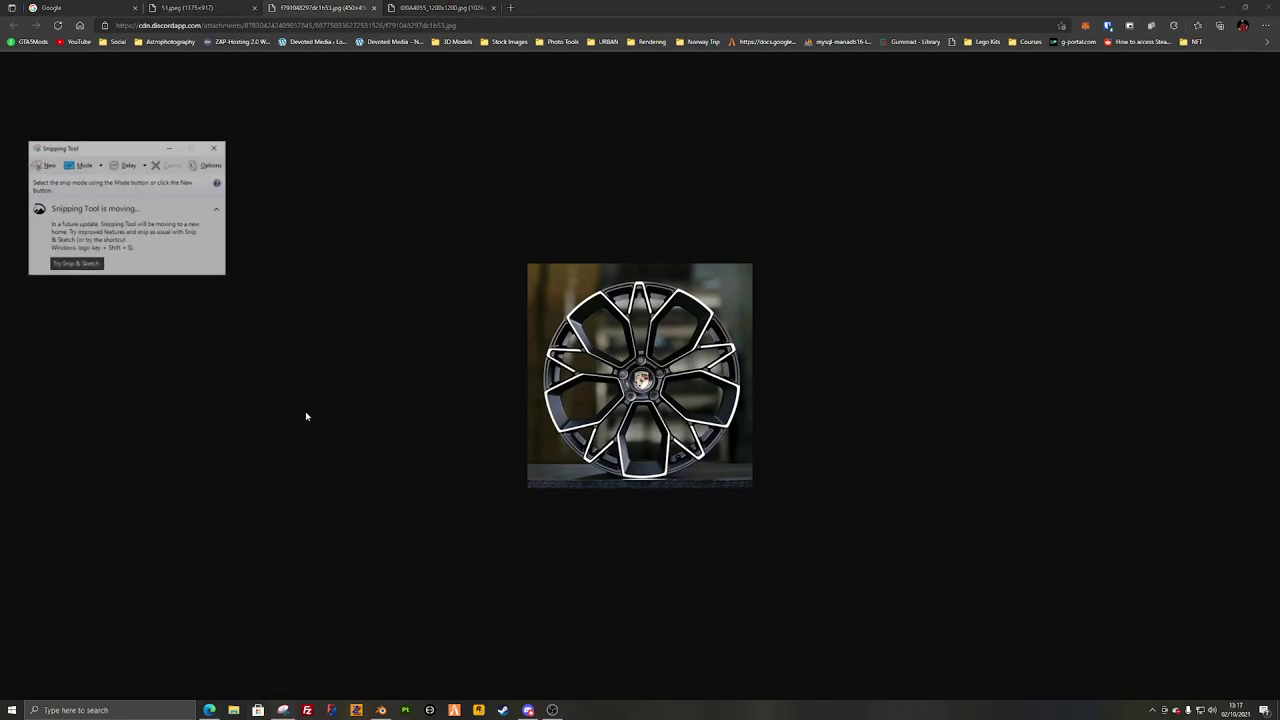
pyautogui.click(45, 165)
pyautogui.moveTo(340, 190); pyautogui.dragTo(977, 552)
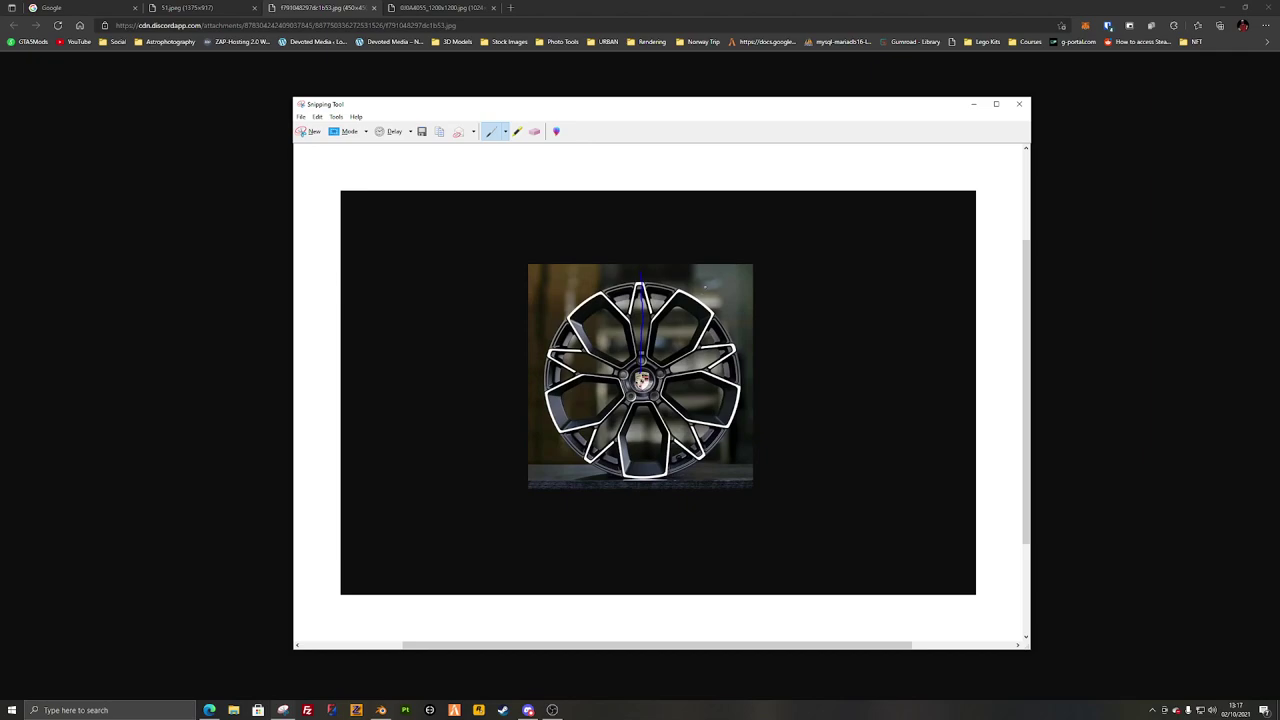
pyautogui.moveTo(705, 286); pyautogui.dragTo(673, 336)
pyautogui.moveTo(573, 285)
pyautogui.mouseDown()
pyautogui.moveTo(648, 272)
pyautogui.moveTo(705, 291)
pyautogui.mouseUp()
pyautogui.click(265, 410)
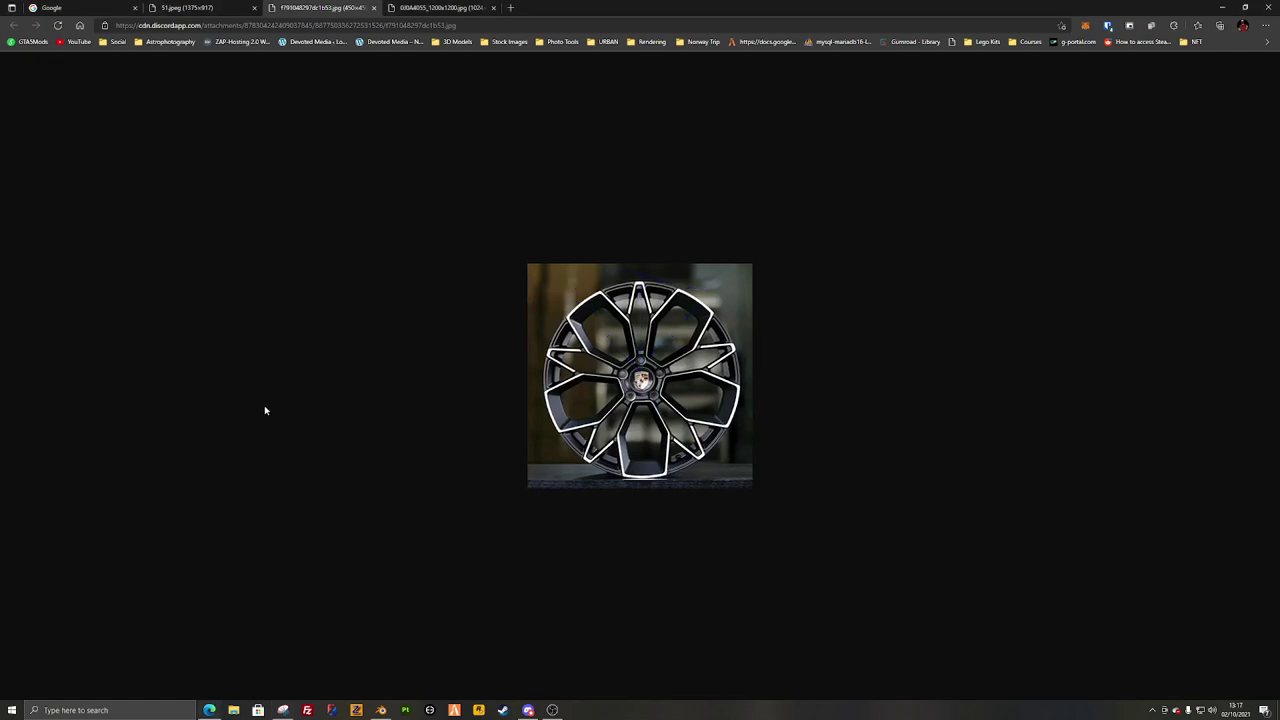
# Step: Capture the Polestar wheel photo with Snipping Tool and outline one repeating section from the hub to beyond the tyre
pyautogui.click(202, 7)
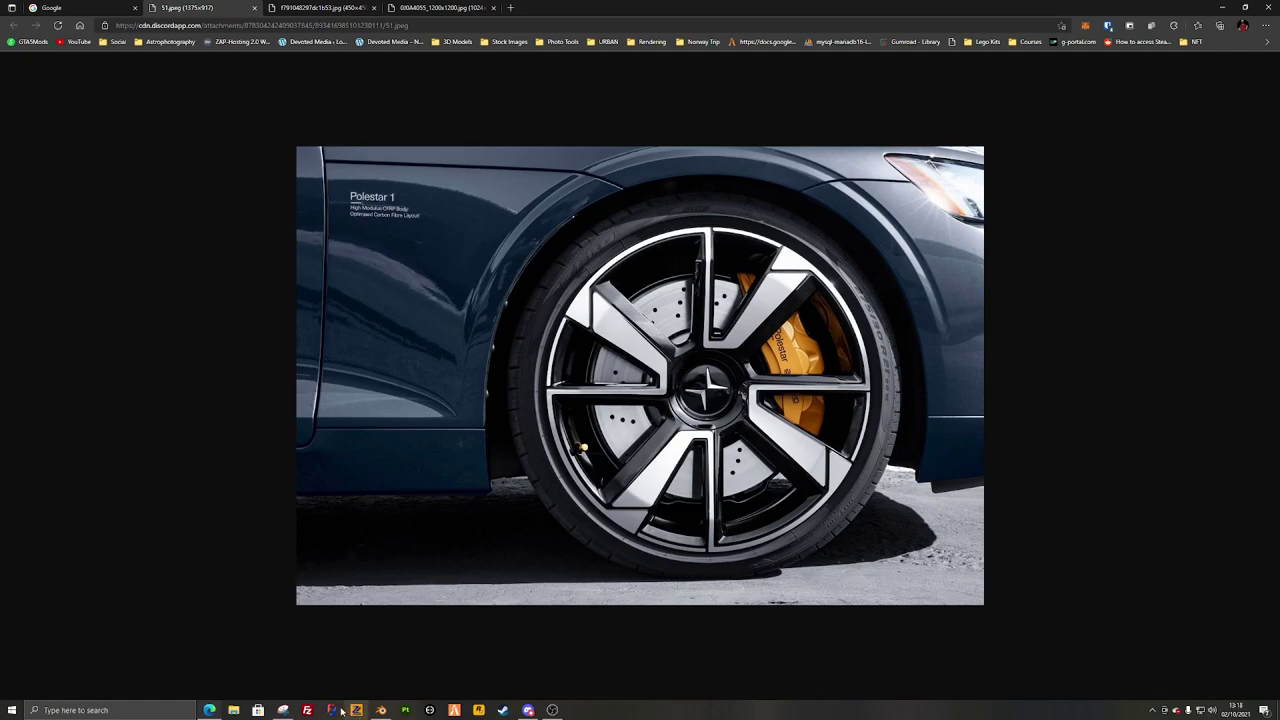
pyautogui.click(283, 710)
pyautogui.click(303, 131)
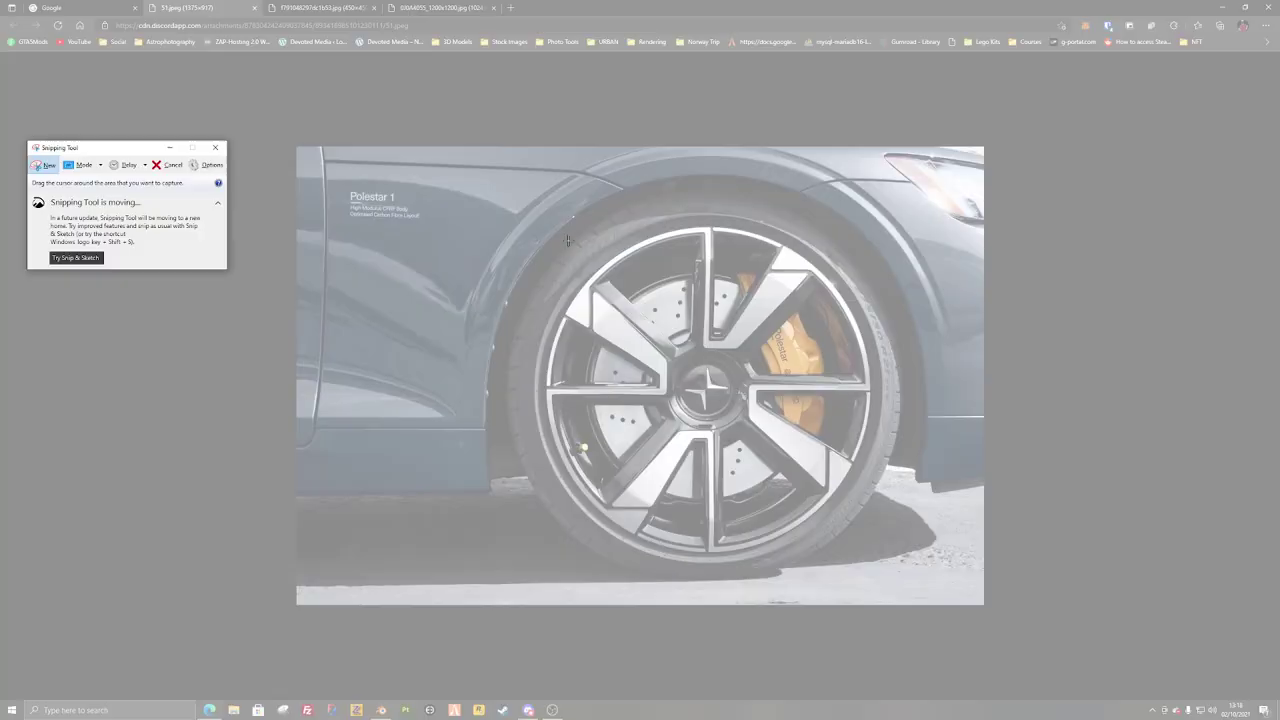
pyautogui.moveTo(261, 121); pyautogui.dragTo(1073, 647)
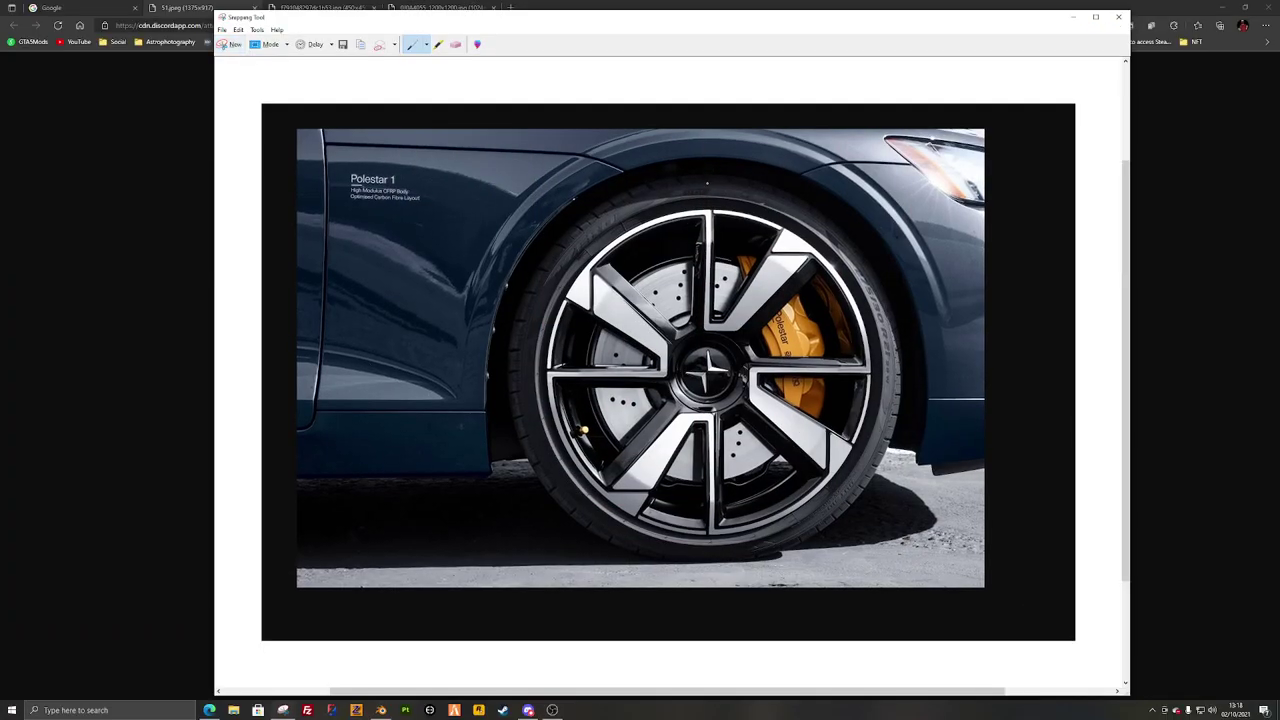
pyautogui.moveTo(632, 221); pyautogui.dragTo(677, 326)
pyautogui.moveTo(714, 367)
pyautogui.mouseDown()
pyautogui.moveTo(880, 295)
pyautogui.moveTo(806, 182)
pyautogui.moveTo(600, 195)
pyautogui.mouseUp()
pyautogui.click(184, 328)
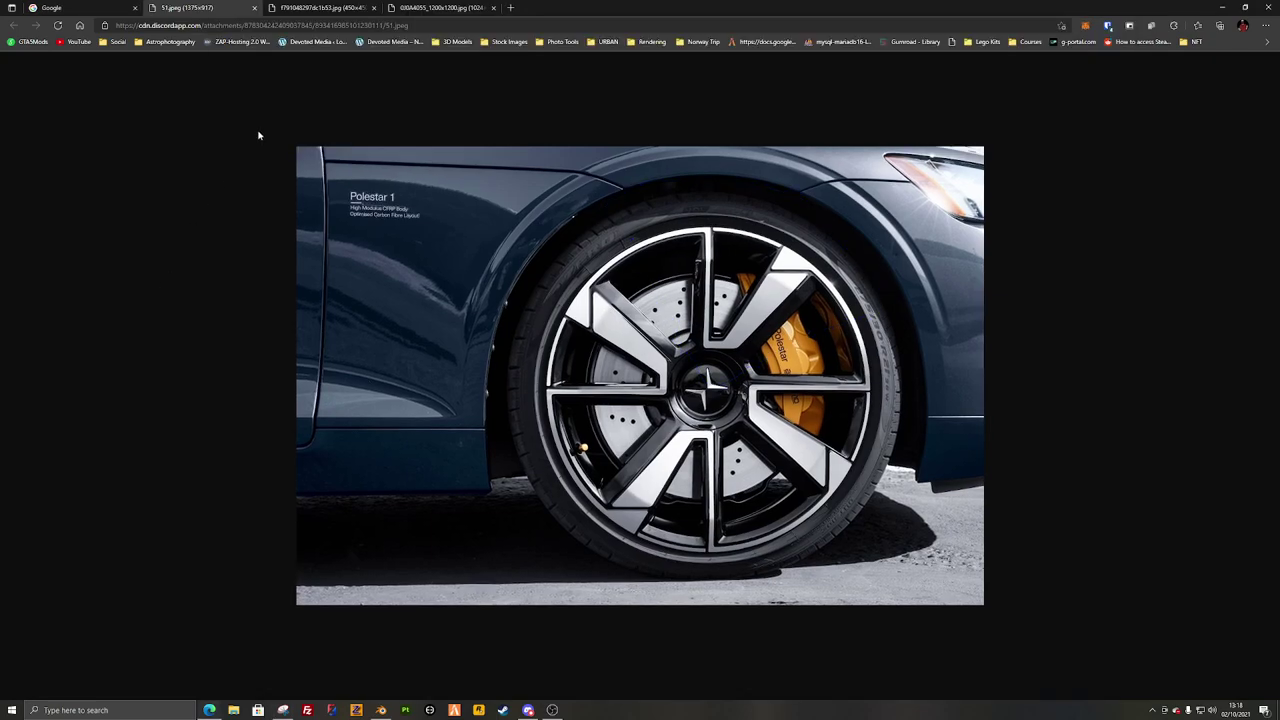
# Step: Capture the black multi-spoke wheel image with Snipping Tool and outline a single spoke segment from hub to rim
pyautogui.click(429, 7)
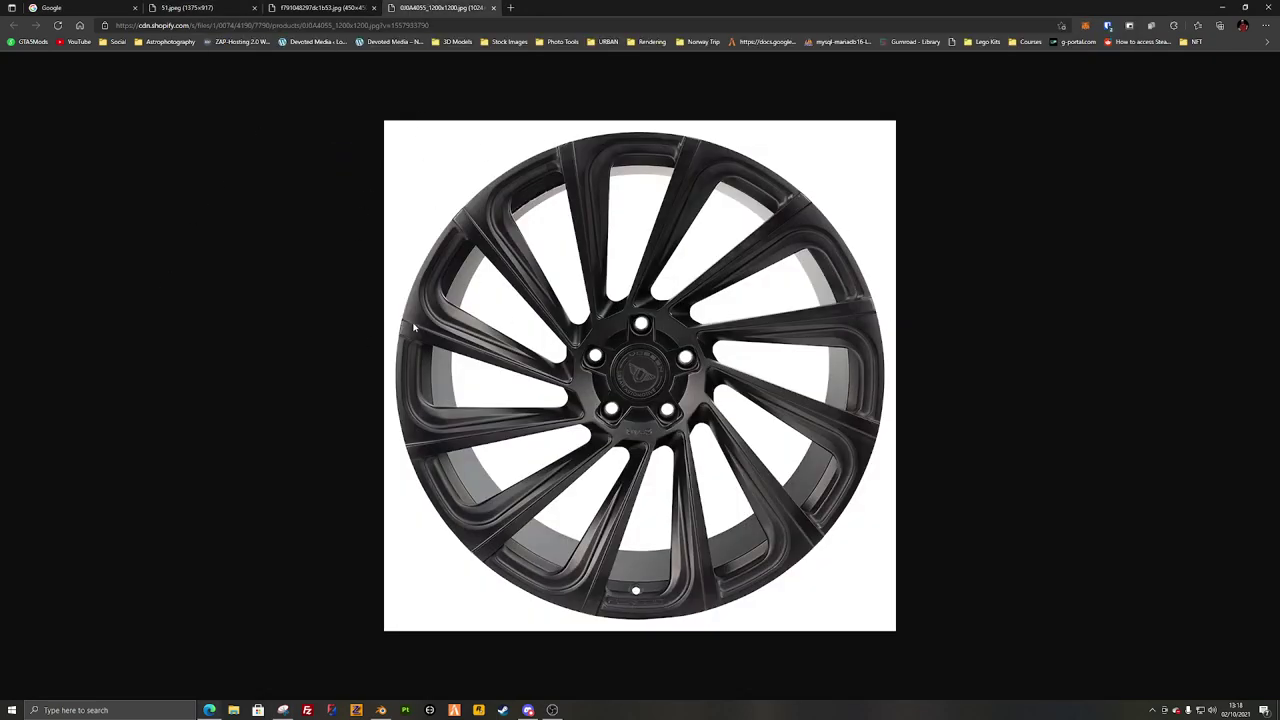
pyautogui.click(283, 709)
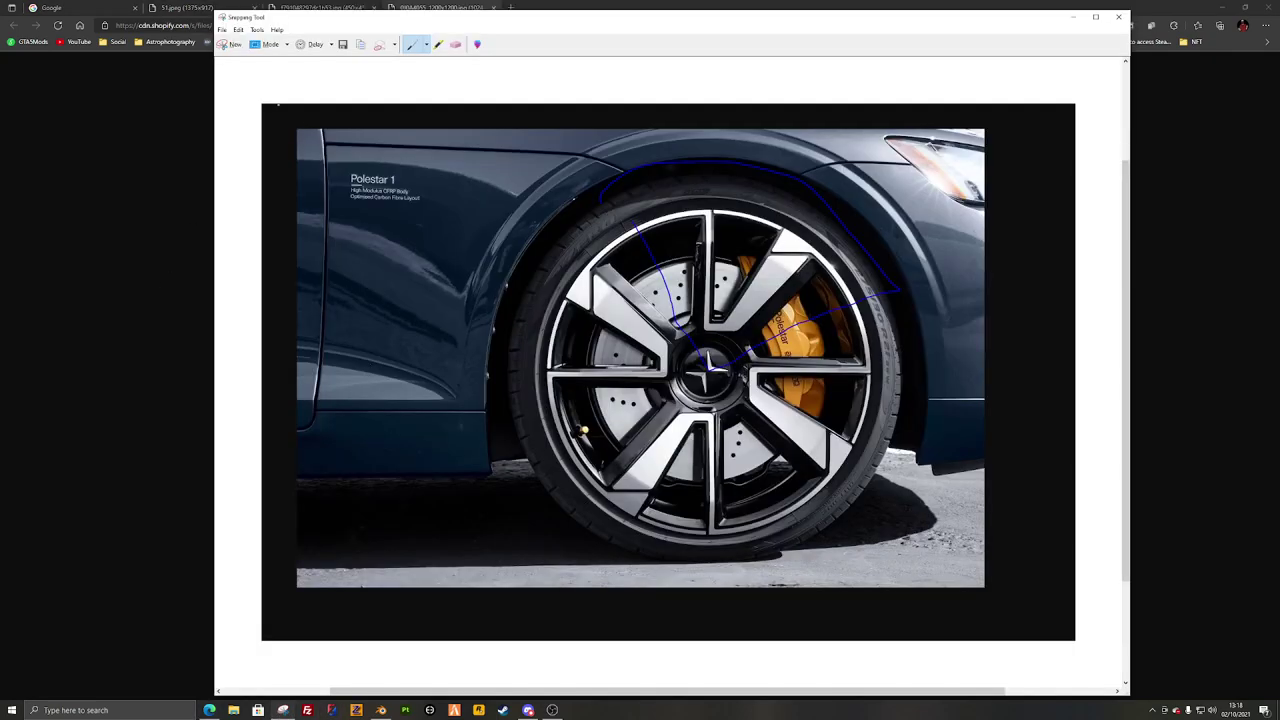
pyautogui.click(229, 46)
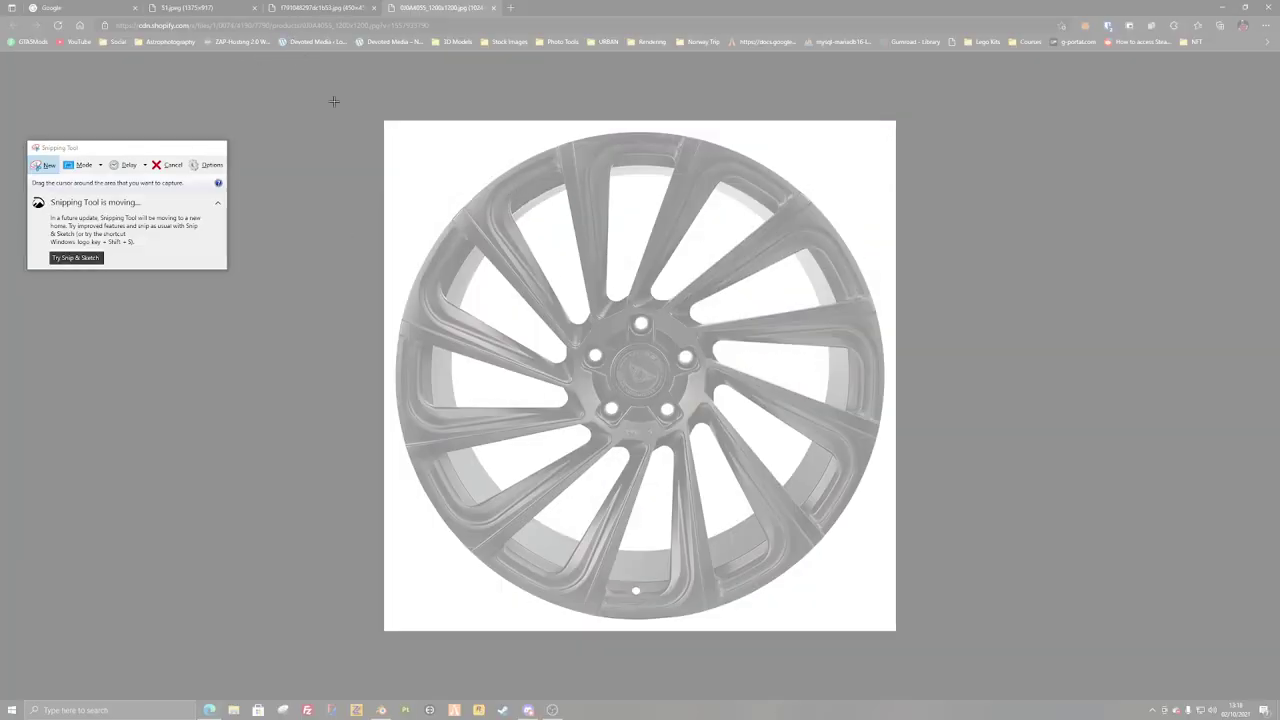
pyautogui.moveTo(311, 72); pyautogui.dragTo(990, 675)
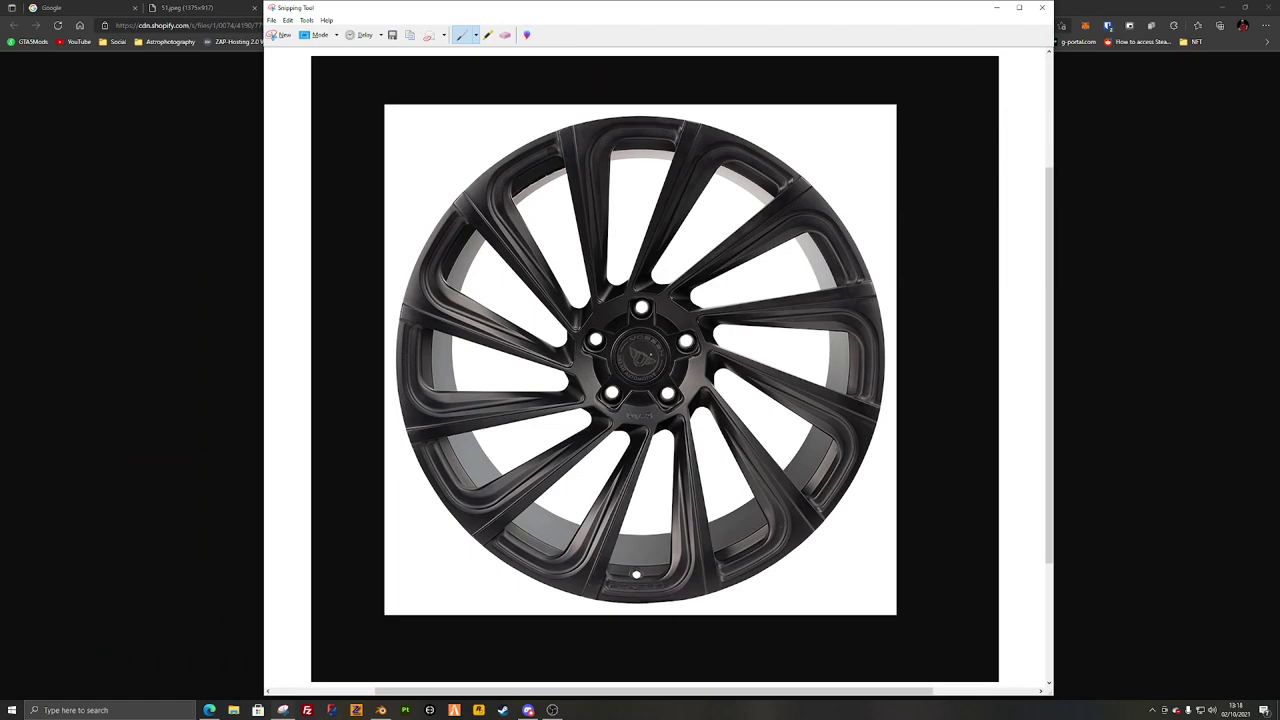
pyautogui.moveTo(535, 120)
pyautogui.mouseDown()
pyautogui.moveTo(577, 325)
pyautogui.moveTo(650, 90)
pyautogui.mouseUp()
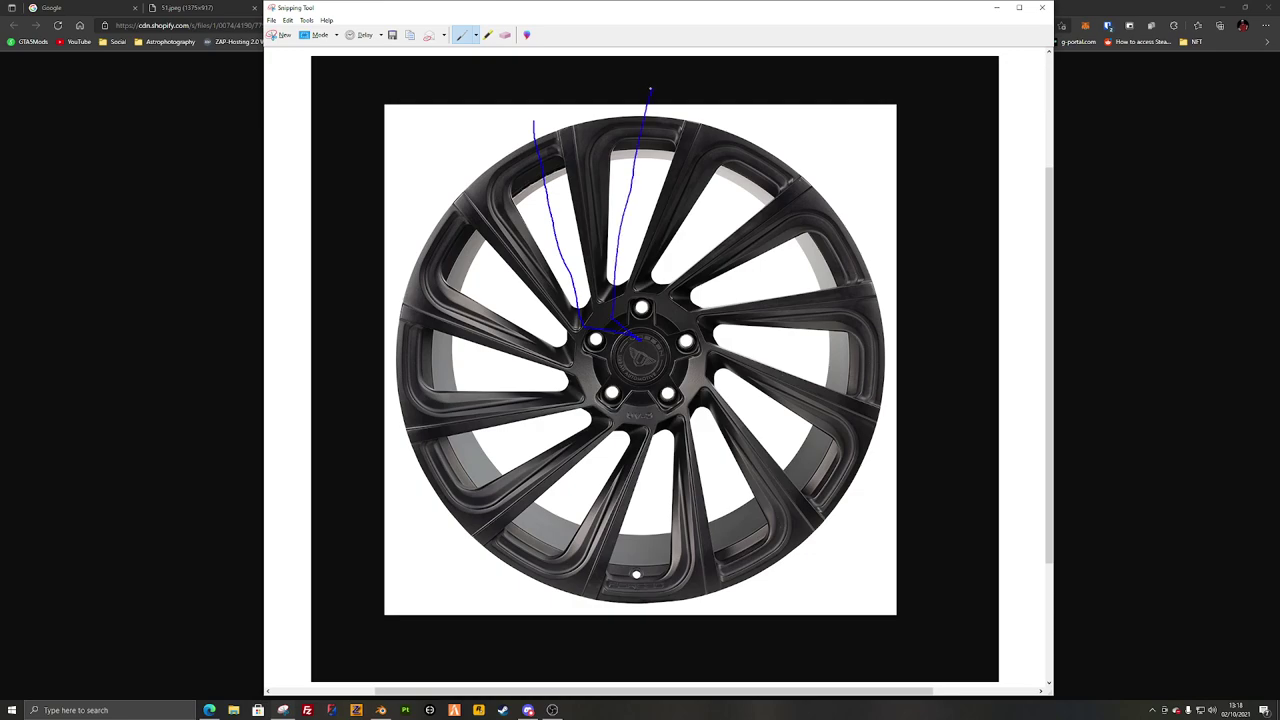
pyautogui.moveTo(520, 96); pyautogui.dragTo(511, 107)
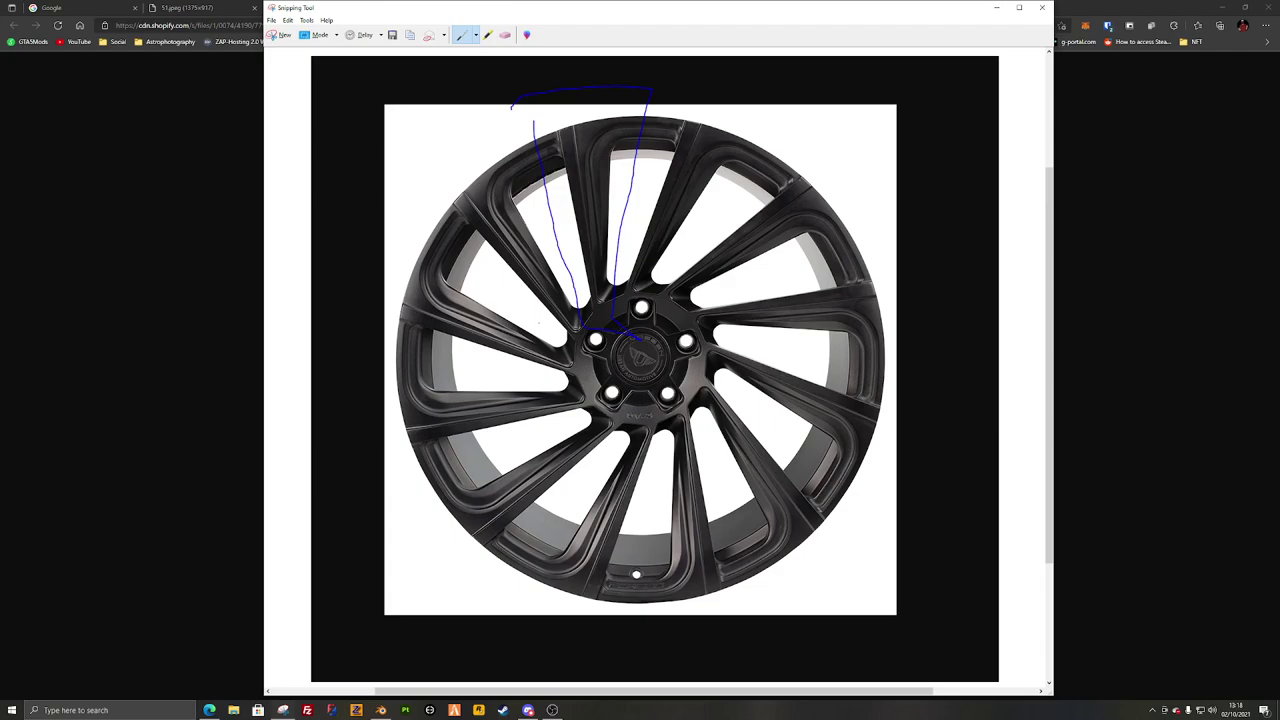
# Step: Close Snipping Tool without saving the snip and close the three wheel image tabs in the browser
pyautogui.click(1041, 7)
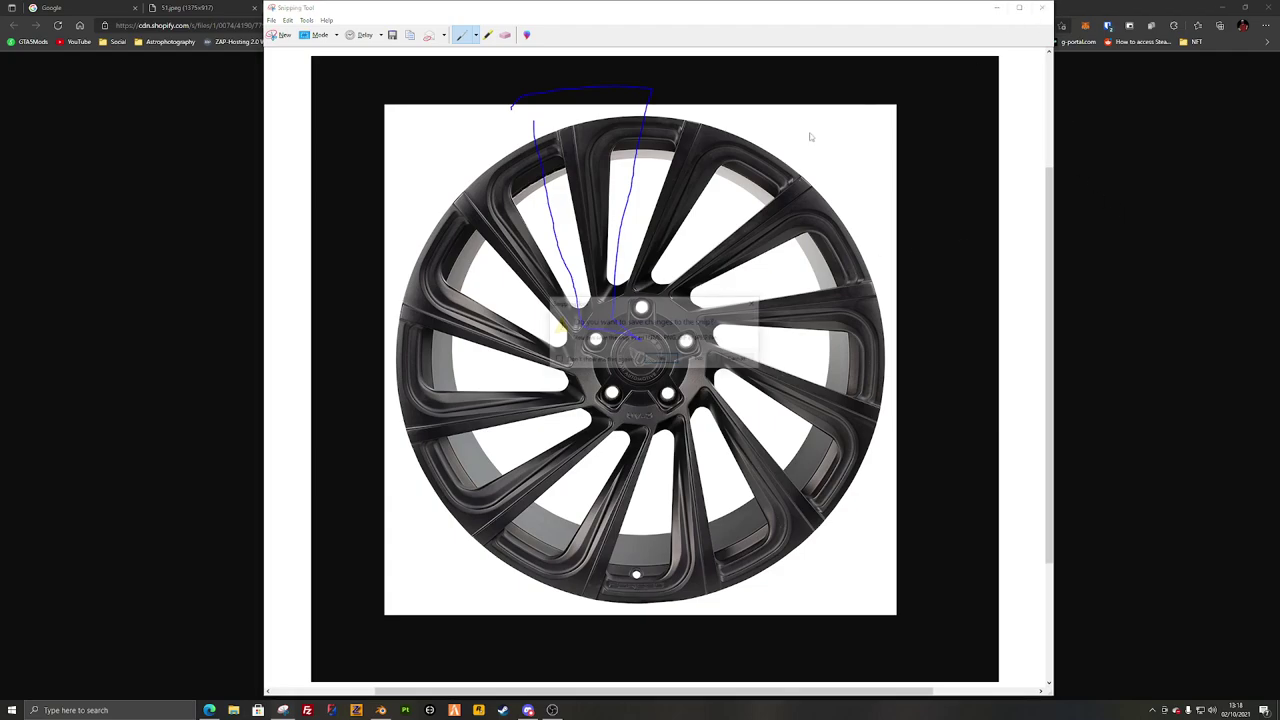
pyautogui.click(697, 358)
pyautogui.middleClick(212, 5)
pyautogui.middleClick(212, 5)
pyautogui.middleClick(212, 5)
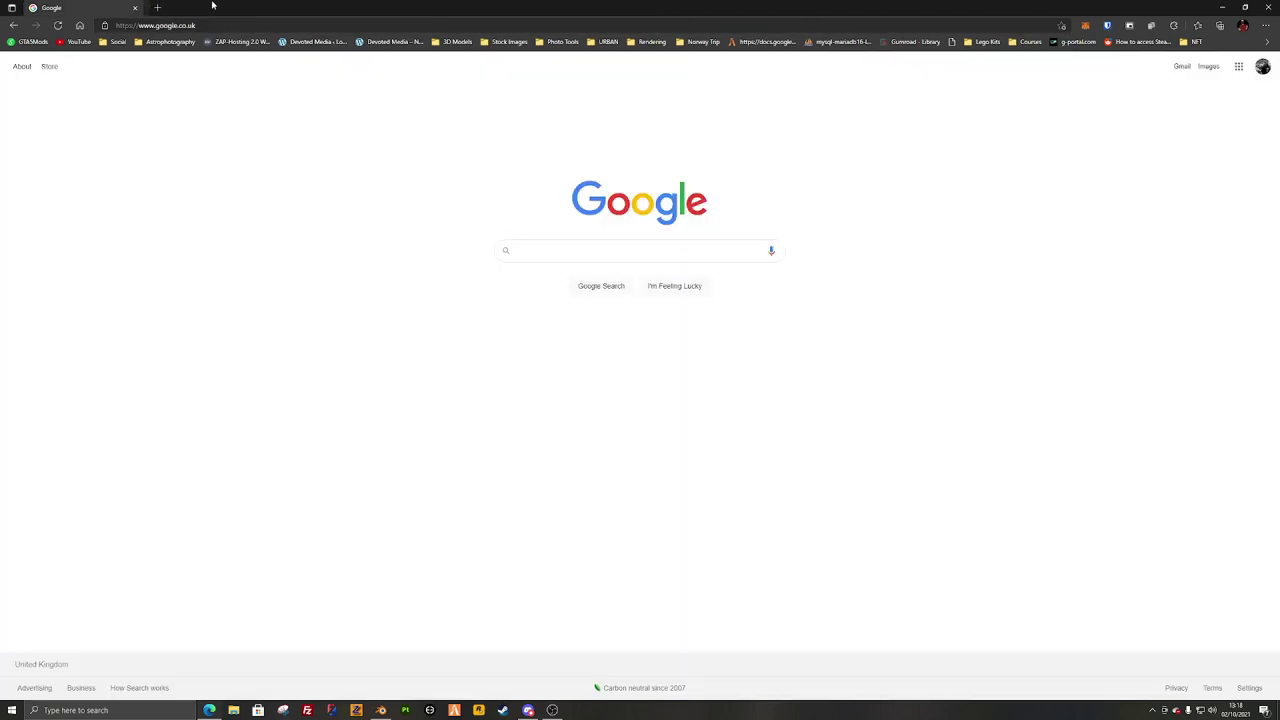
# Step: Search Google Images for te37
pyautogui.click(530, 256)
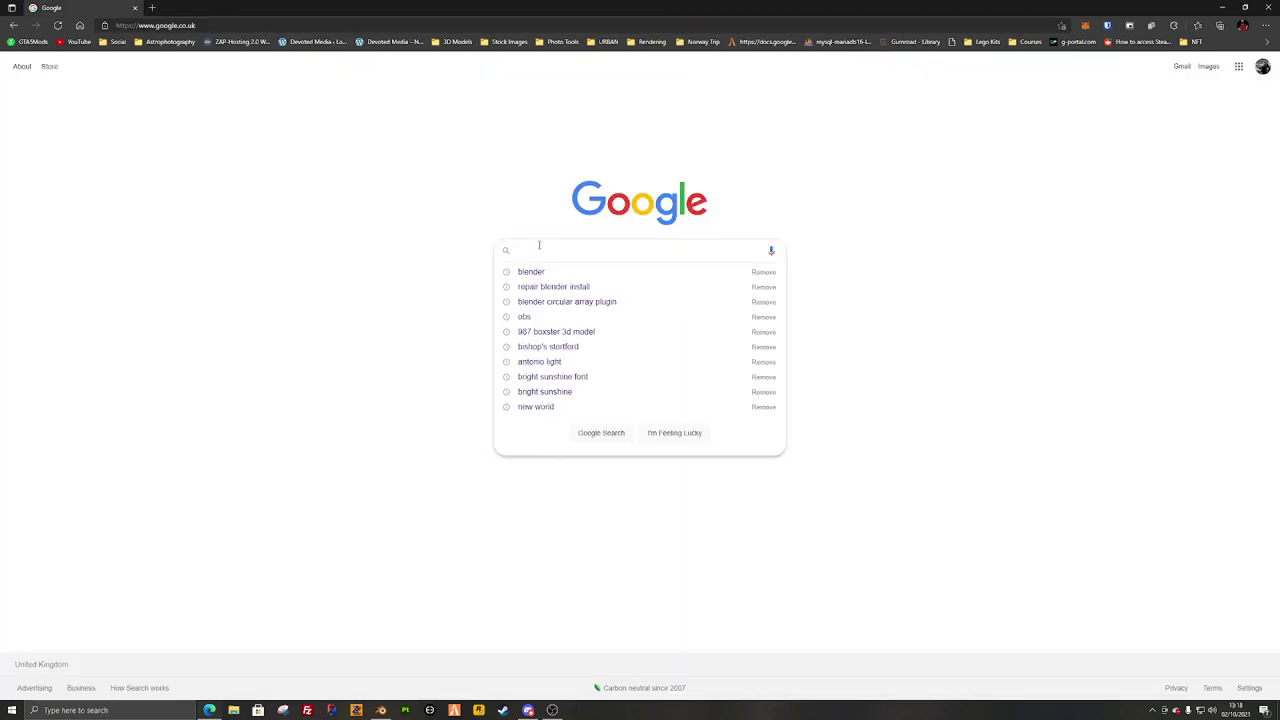
pyautogui.write('te37')
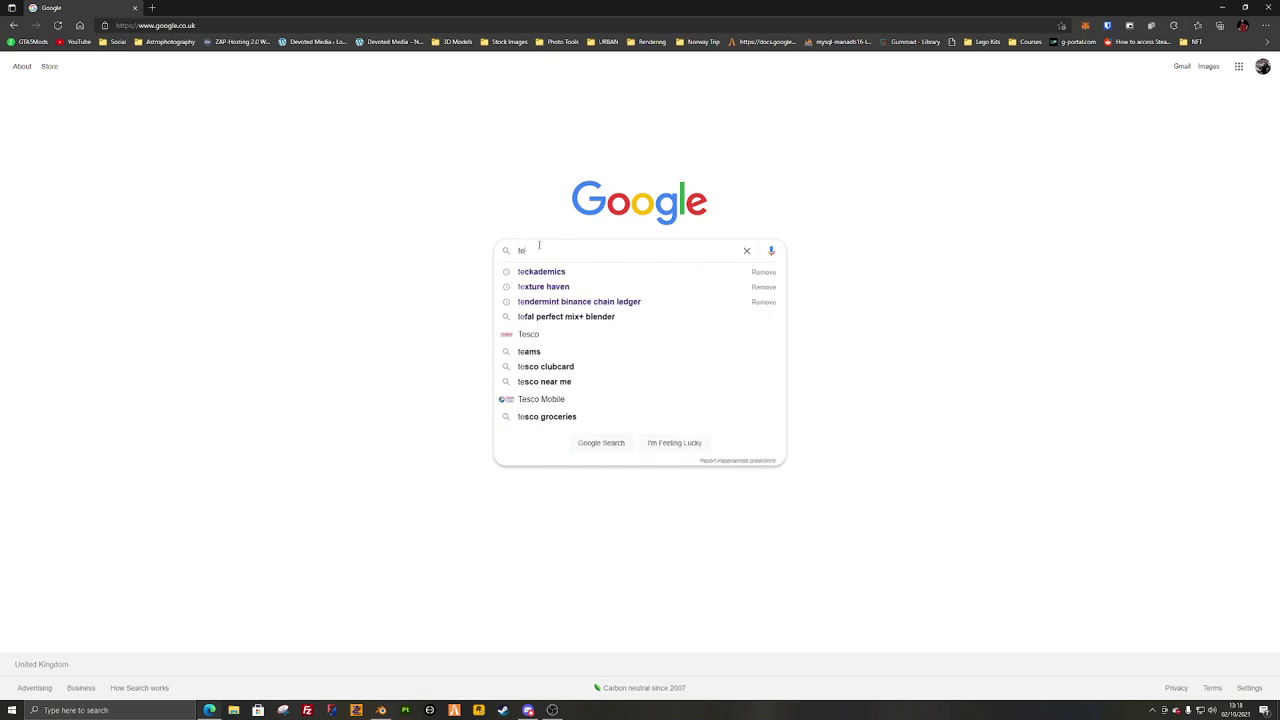
pyautogui.press('Return')
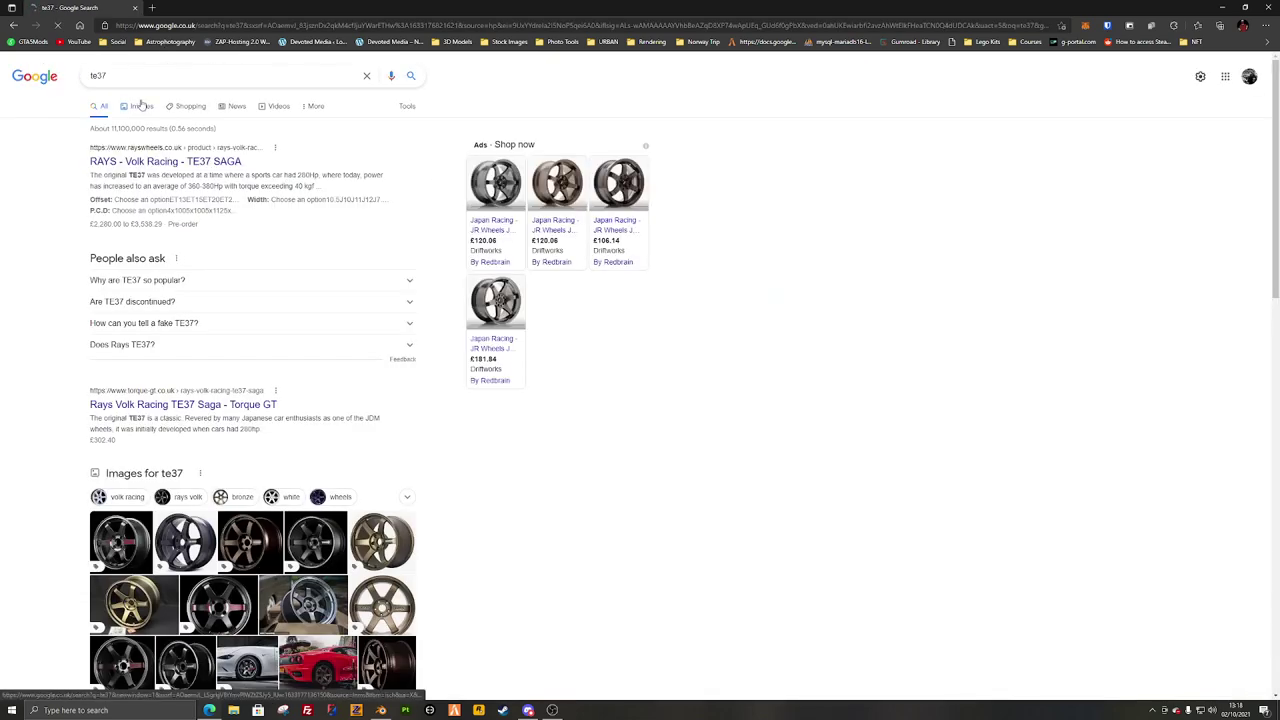
pyautogui.click(141, 102)
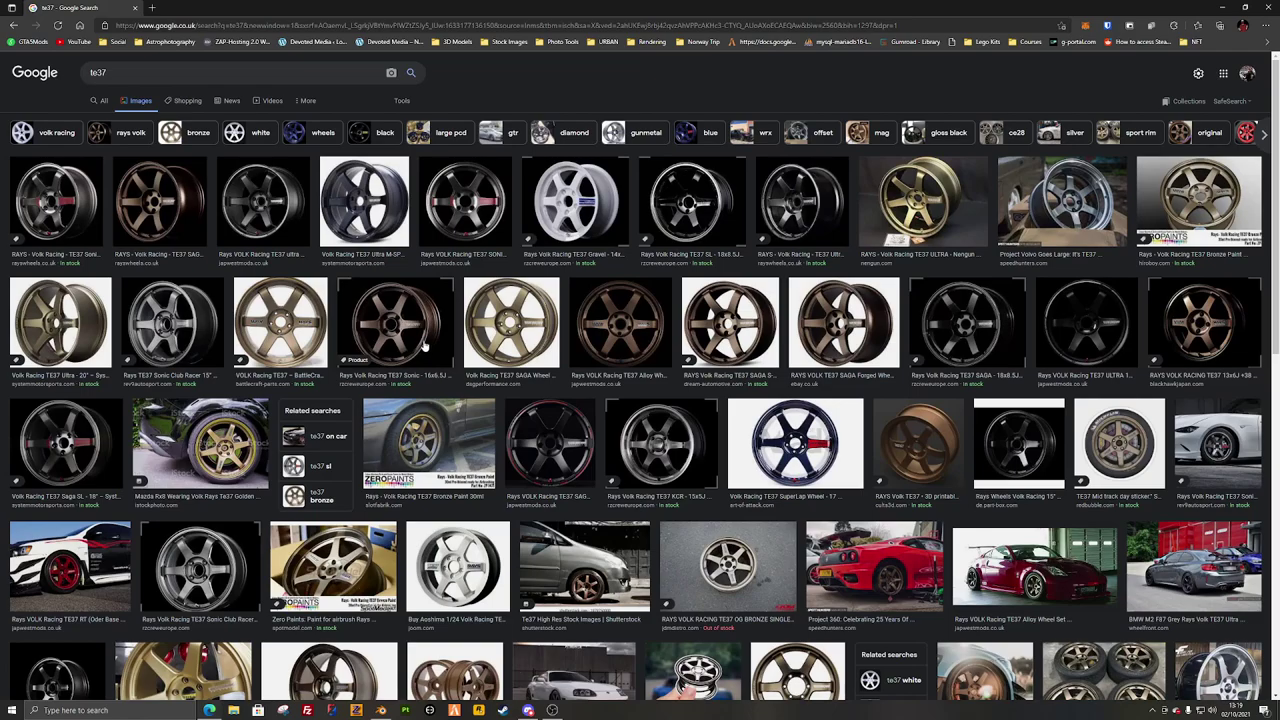
# Step: Preview the Volk Racing TE37 SuperLap Wheel image and open its linked page in a new tab
pyautogui.click(835, 453)
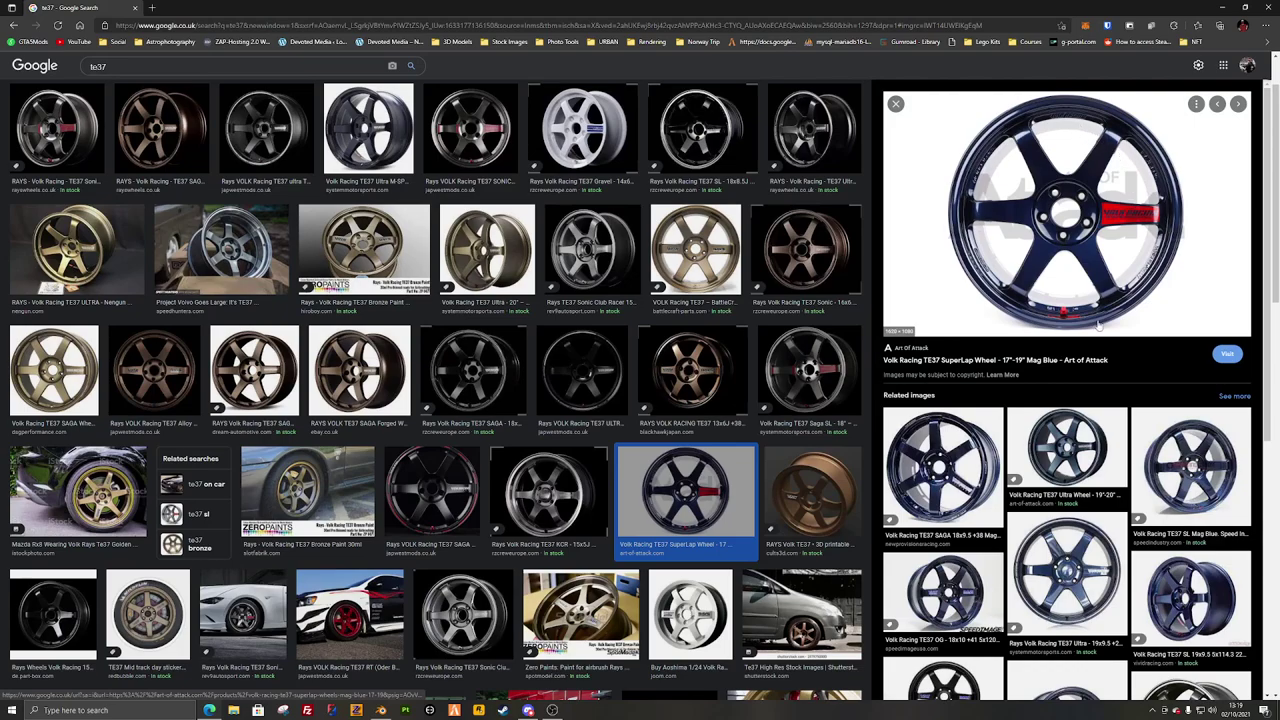
pyautogui.rightClick(1040, 155)
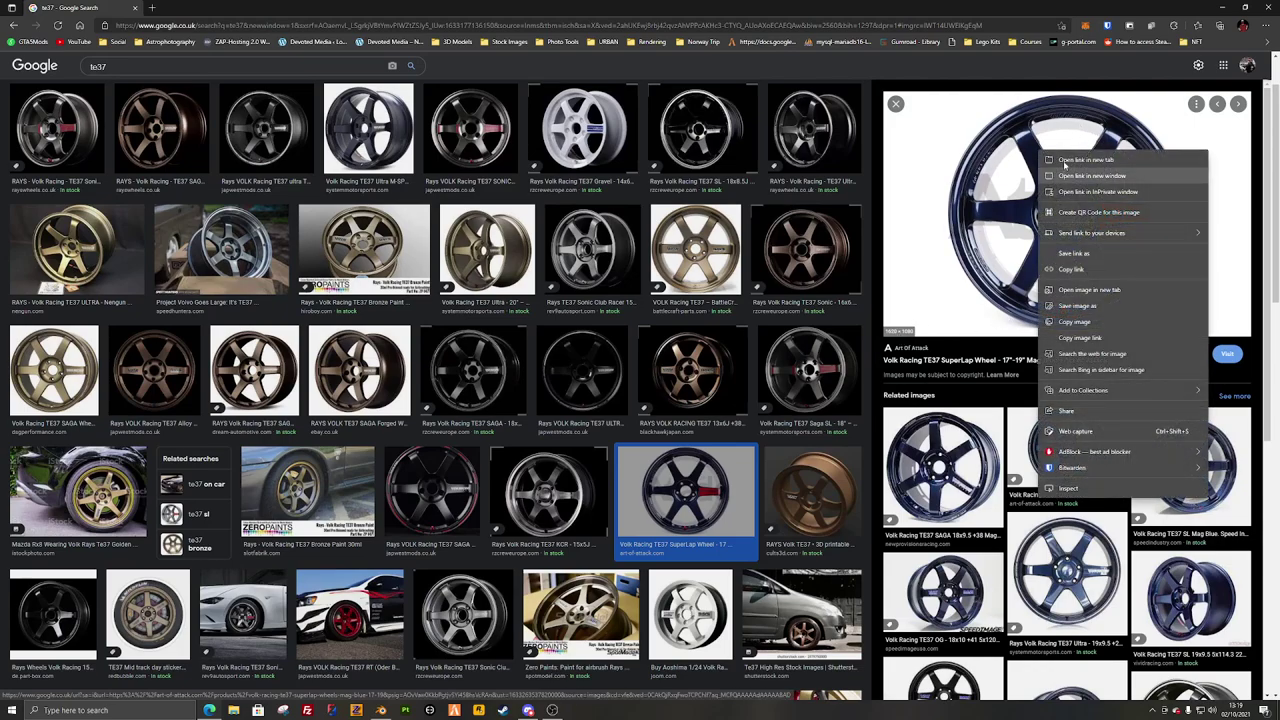
pyautogui.click(1064, 159)
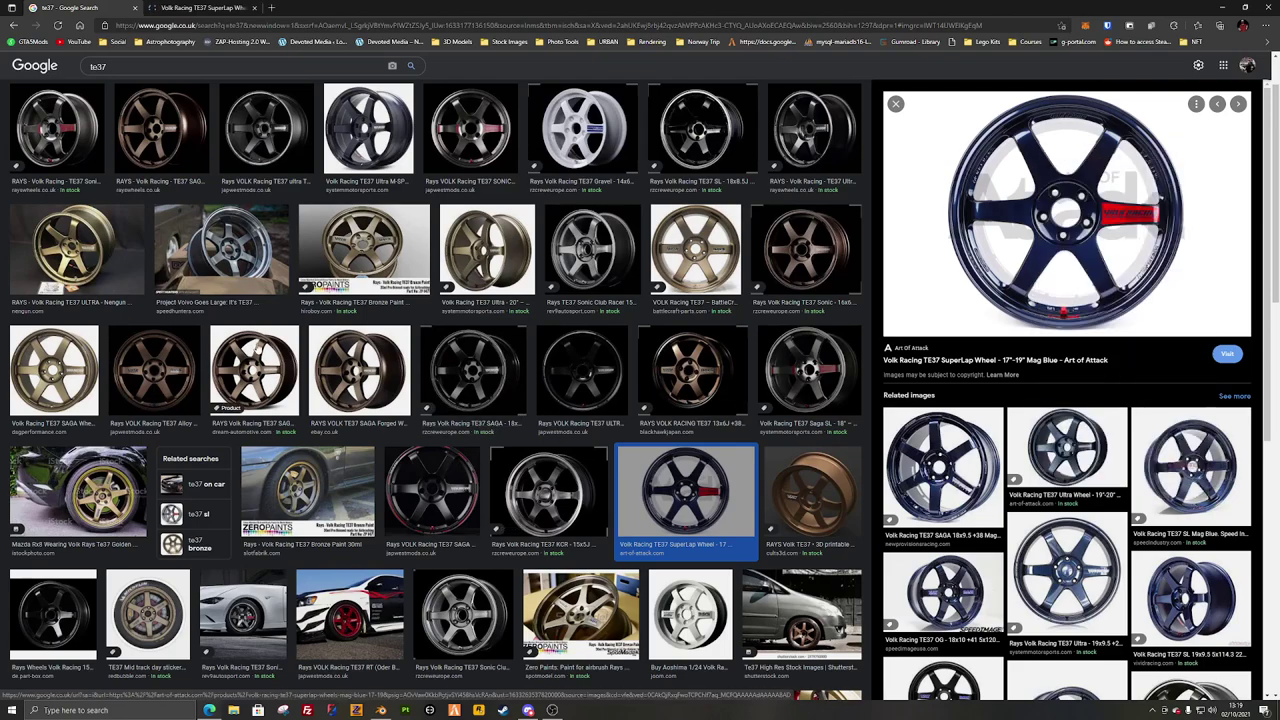
# Step: Preview the TE37 SAGA and Volk TE37SL Pressed Graphite images and view the TE37SL picture in a new tab
pyautogui.click(155, 120)
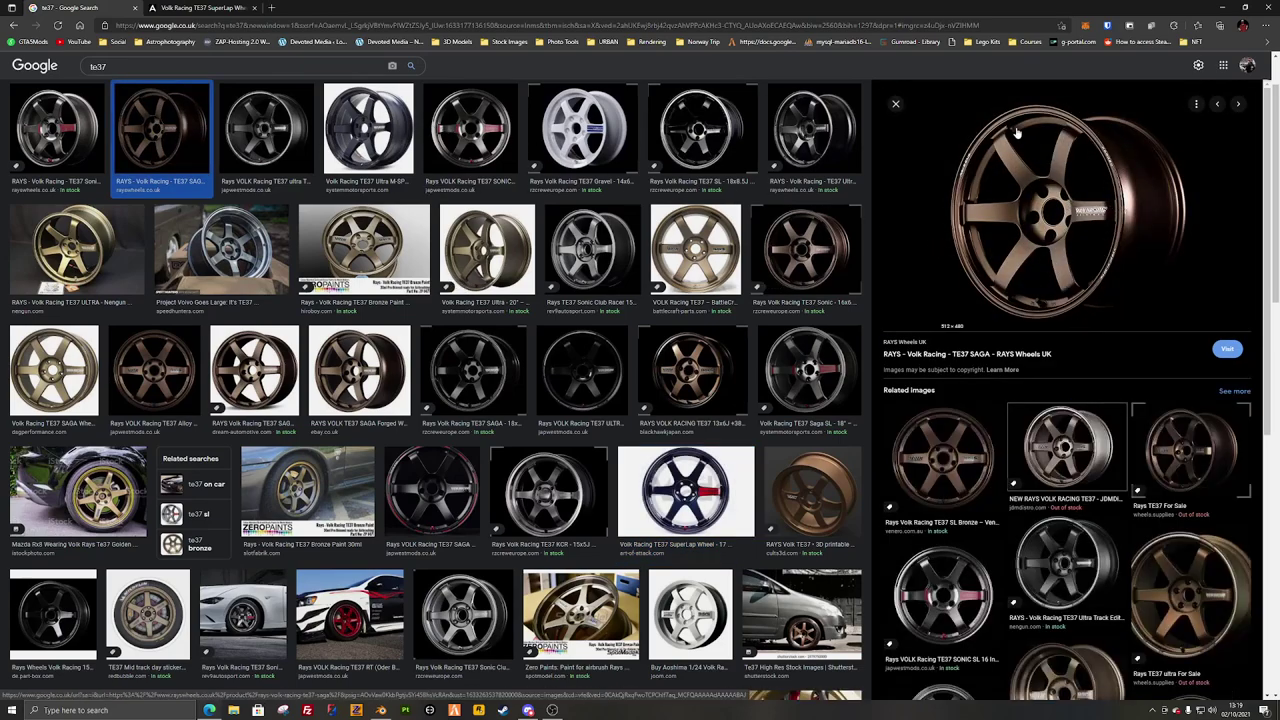
pyautogui.rightClick(1111, 216)
pyautogui.click(1165, 355)
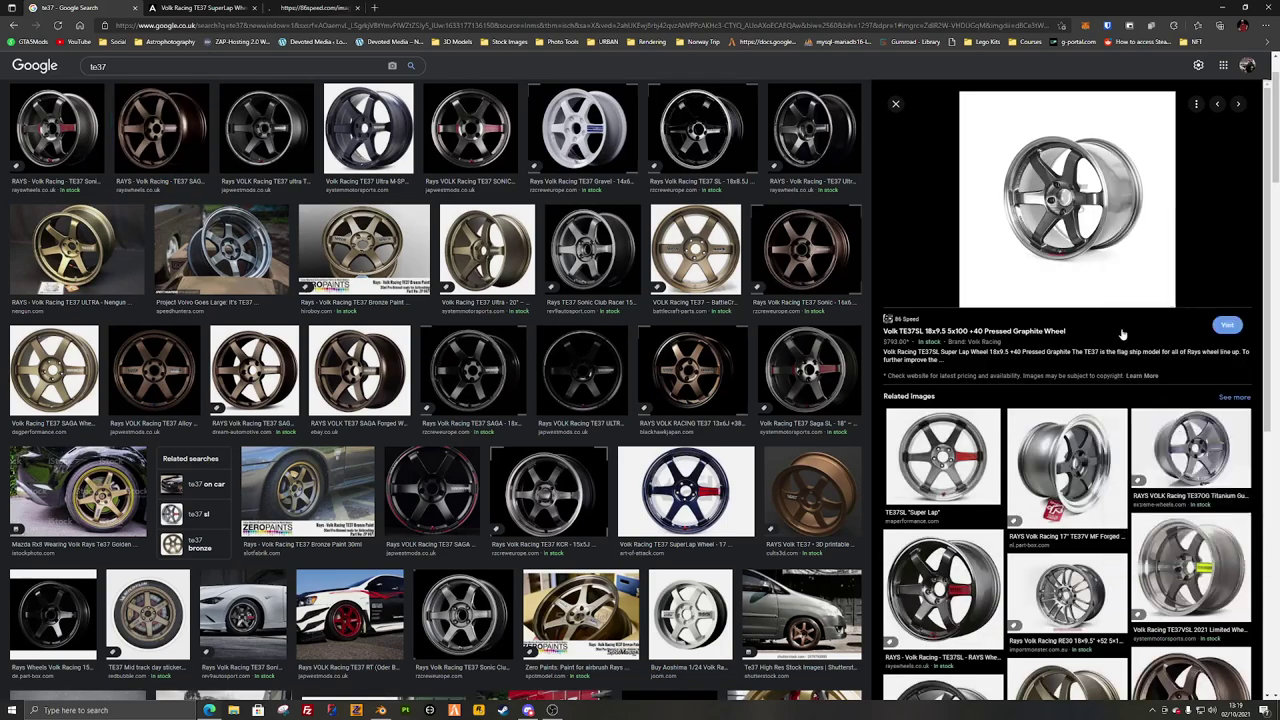
pyautogui.click(340, 7)
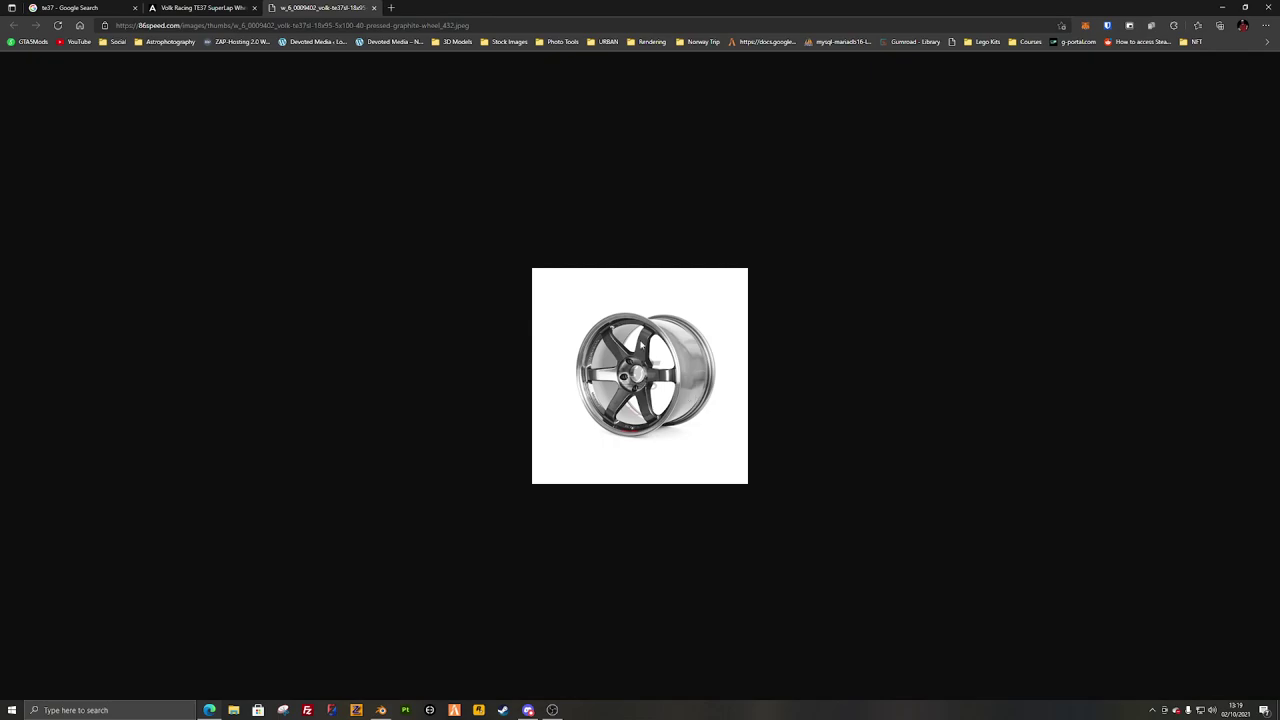
# Step: Return to the TE37 SuperLap product page, dismiss the wait time notice, enlarge the Mag Blue wheel photo and save the image
pyautogui.hotkey('ctrl', 'shift', 'Tab')
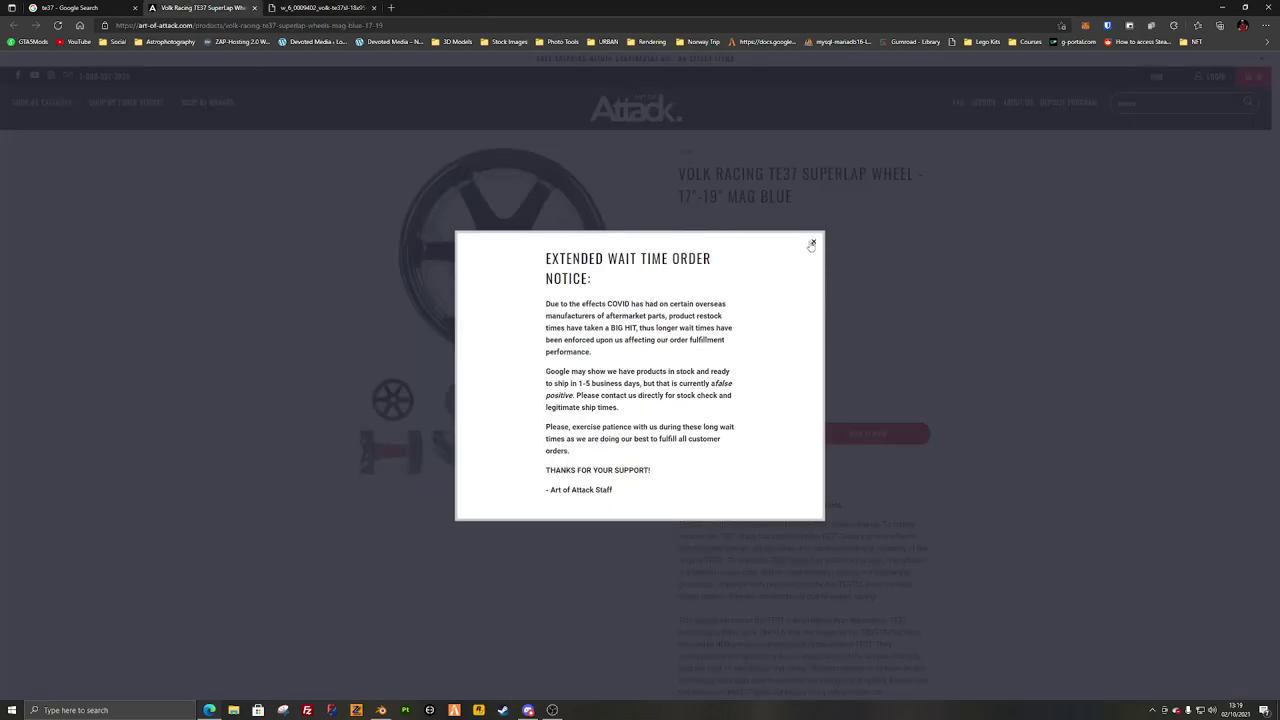
pyautogui.click(811, 245)
pyautogui.click(650, 310)
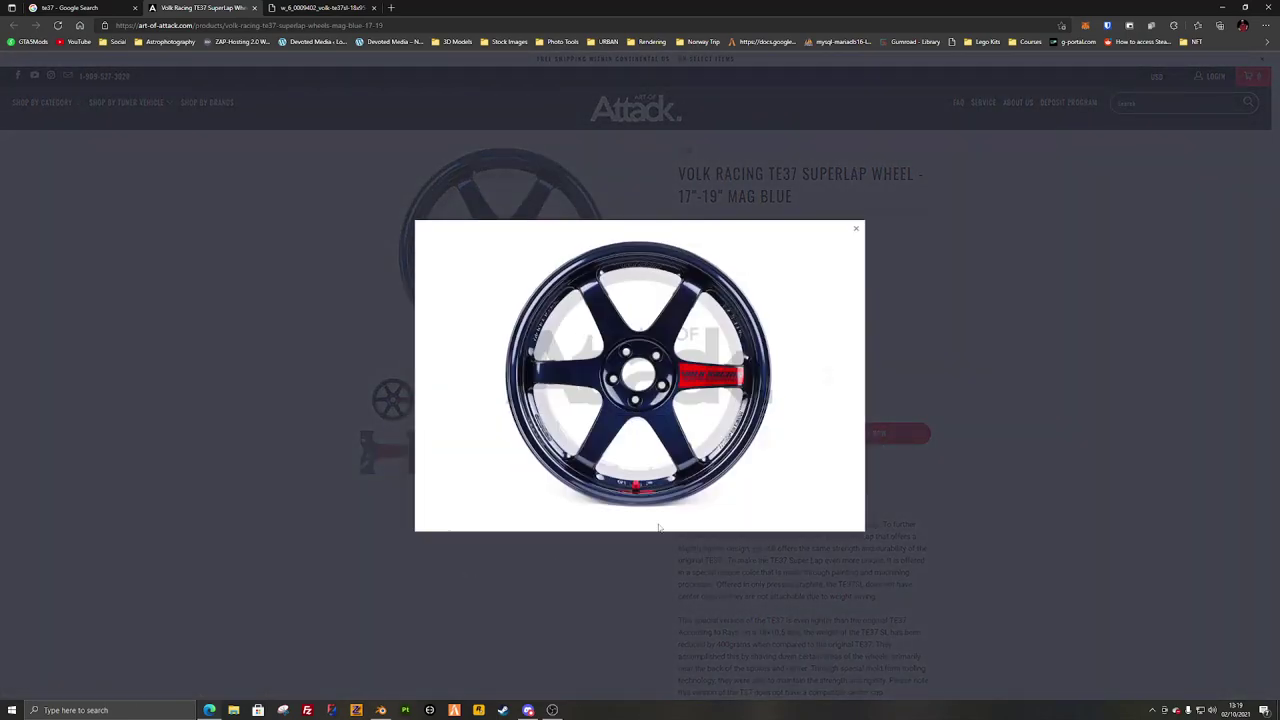
pyautogui.rightClick(684, 318)
pyautogui.click(735, 470)
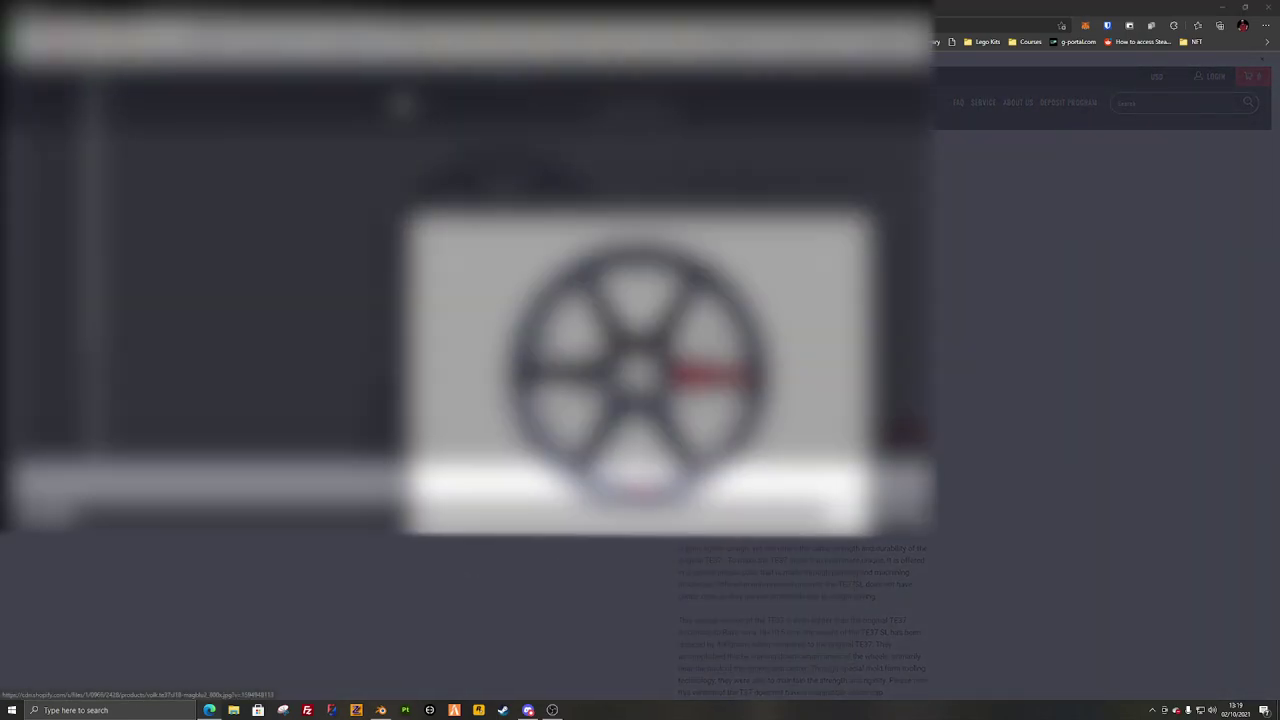
pyautogui.press('Return')
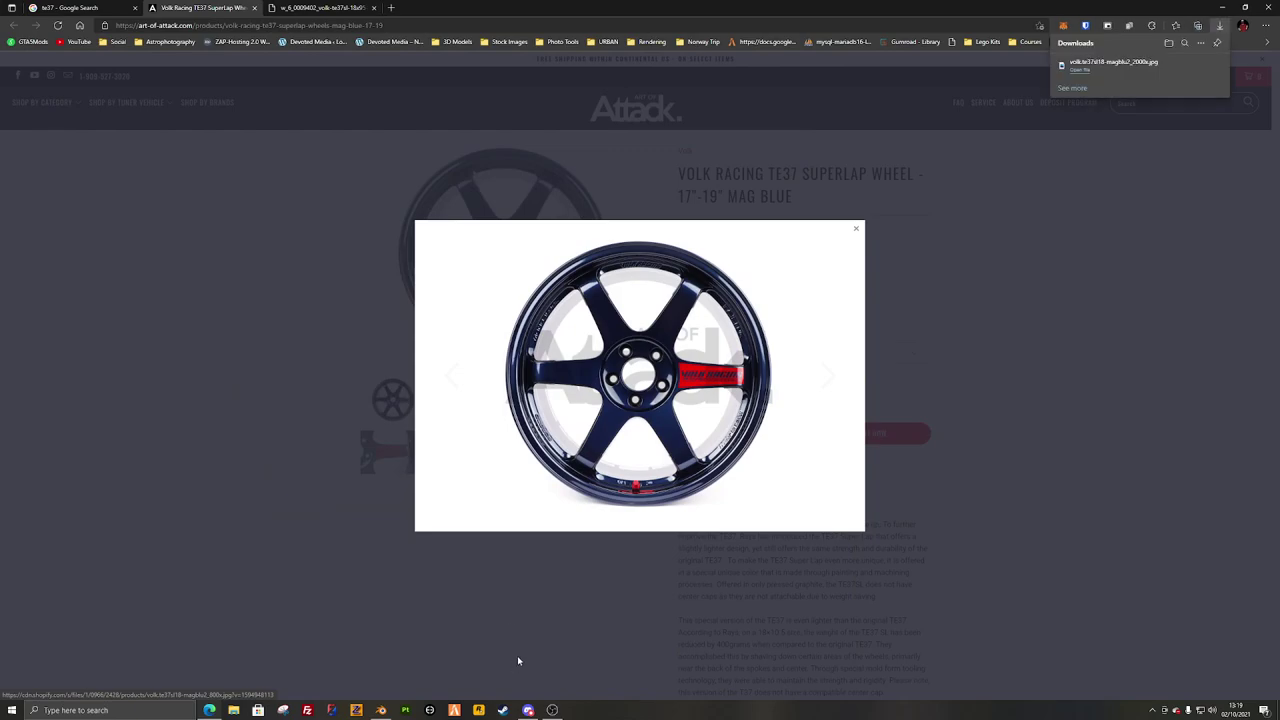
# Step: Switch to Blender and import the downloaded TE37 SuperLap wheel image as a plane
pyautogui.click(381, 710)
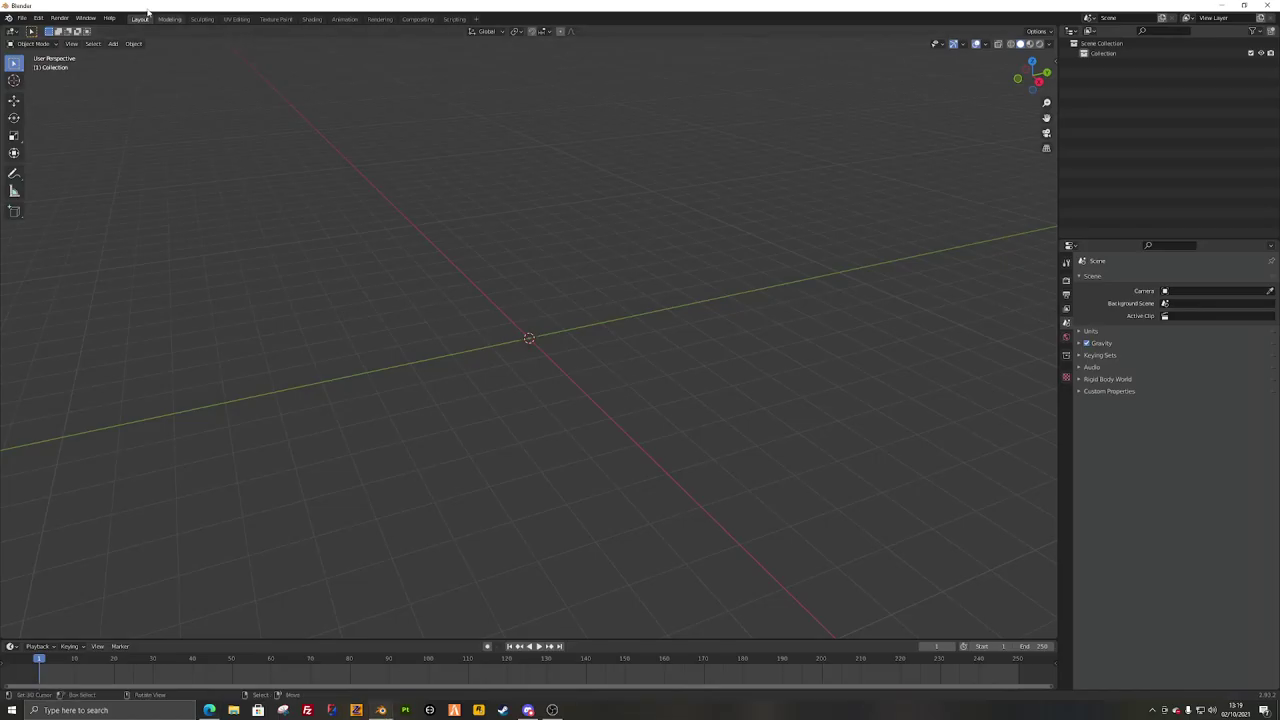
pyautogui.click(43, 17)
pyautogui.click(22, 17)
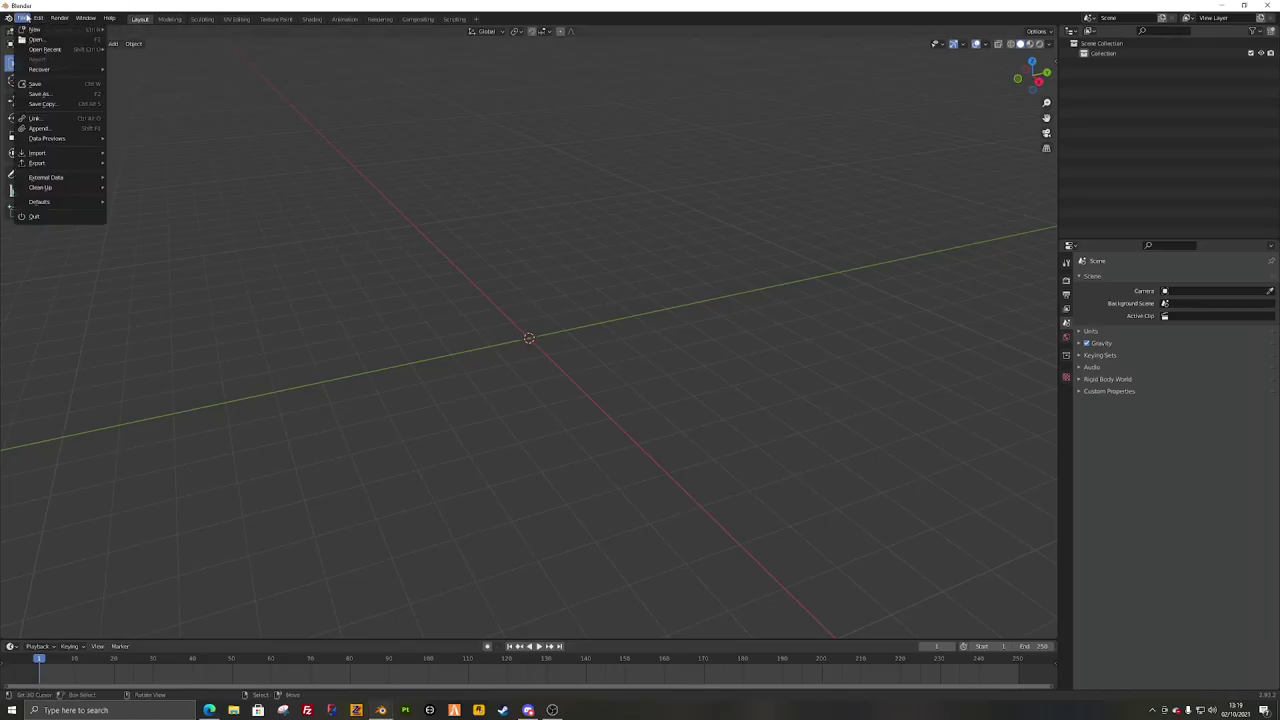
pyautogui.moveTo(40, 153)
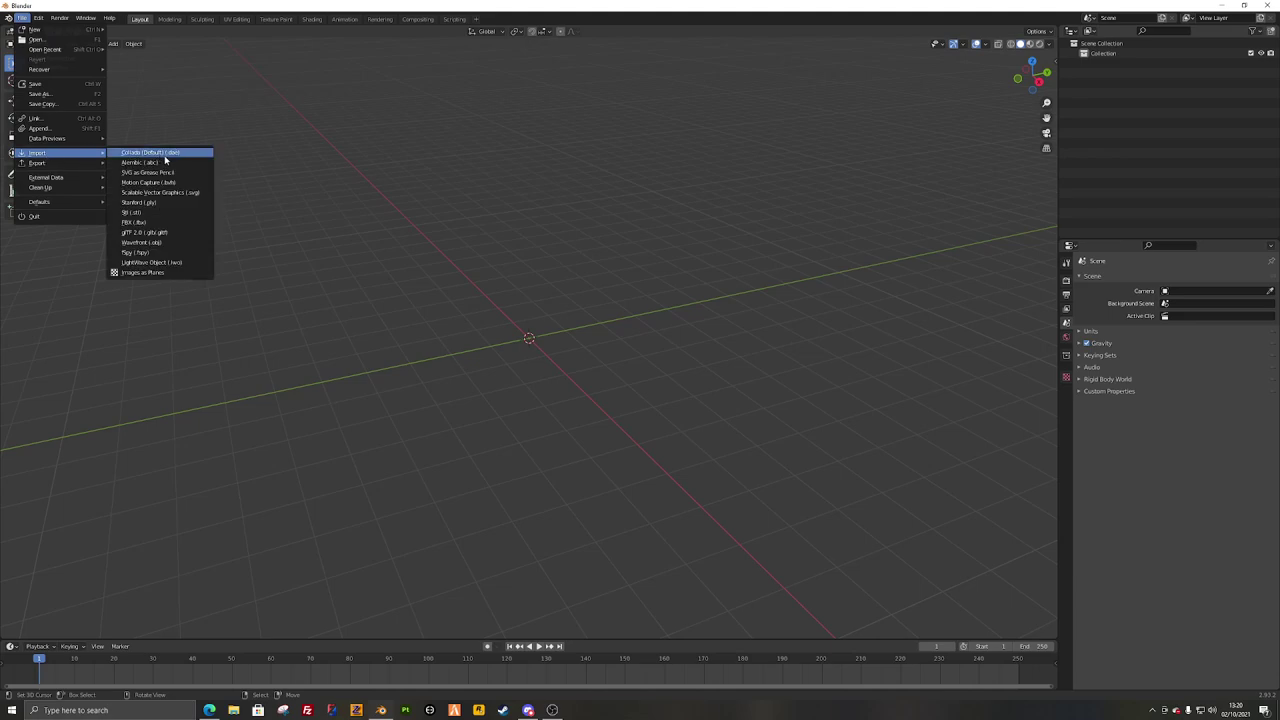
pyautogui.click(148, 272)
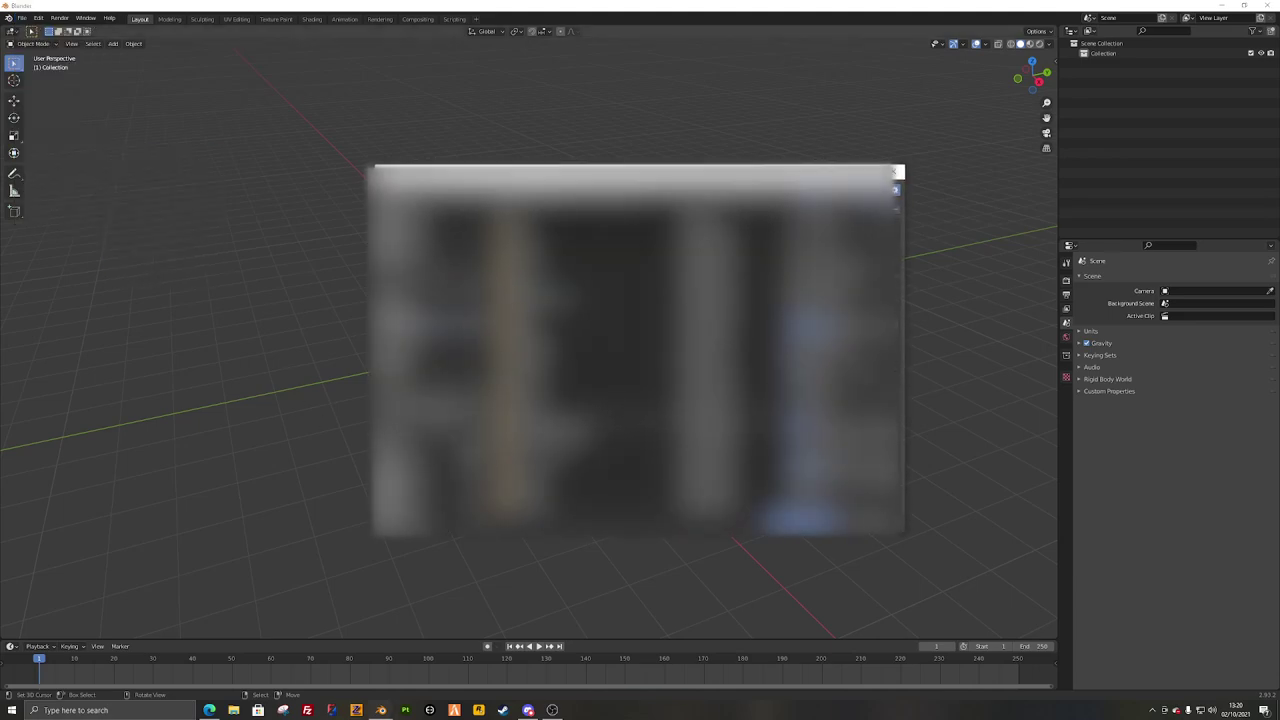
pyautogui.scroll(-10, 600, 365)
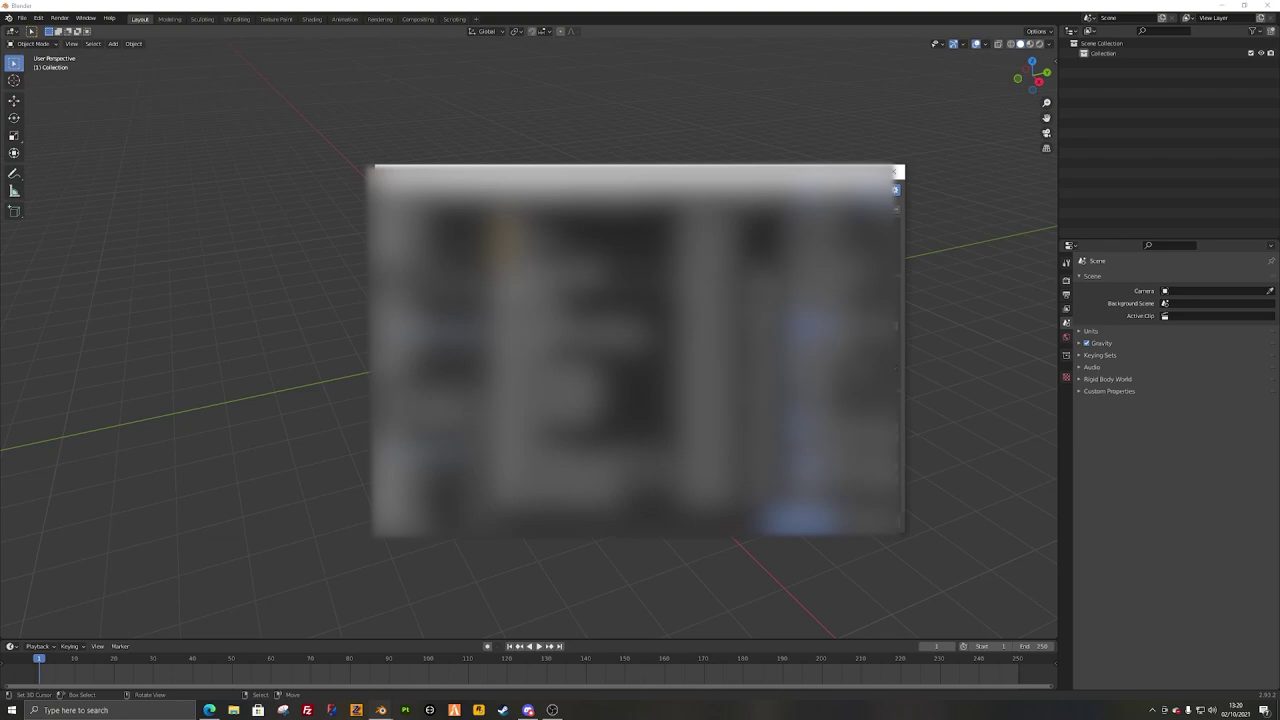
pyautogui.doubleClick(523, 281)
pyautogui.scroll(11, 600, 316)
pyautogui.scroll(-1, 657, 285)
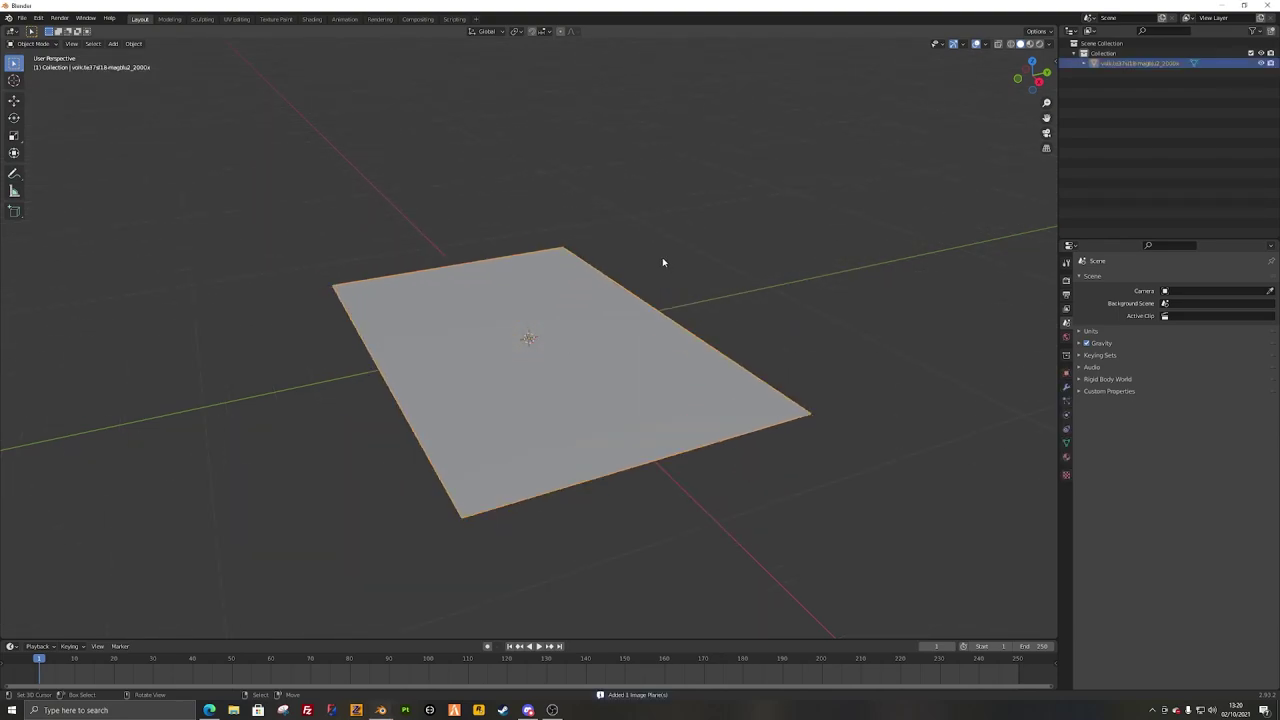
# Step: Set the solid viewport shading colour to Texture to show the wheel picture on the image plane
pyautogui.click(1050, 45)
pyautogui.click(1089, 182)
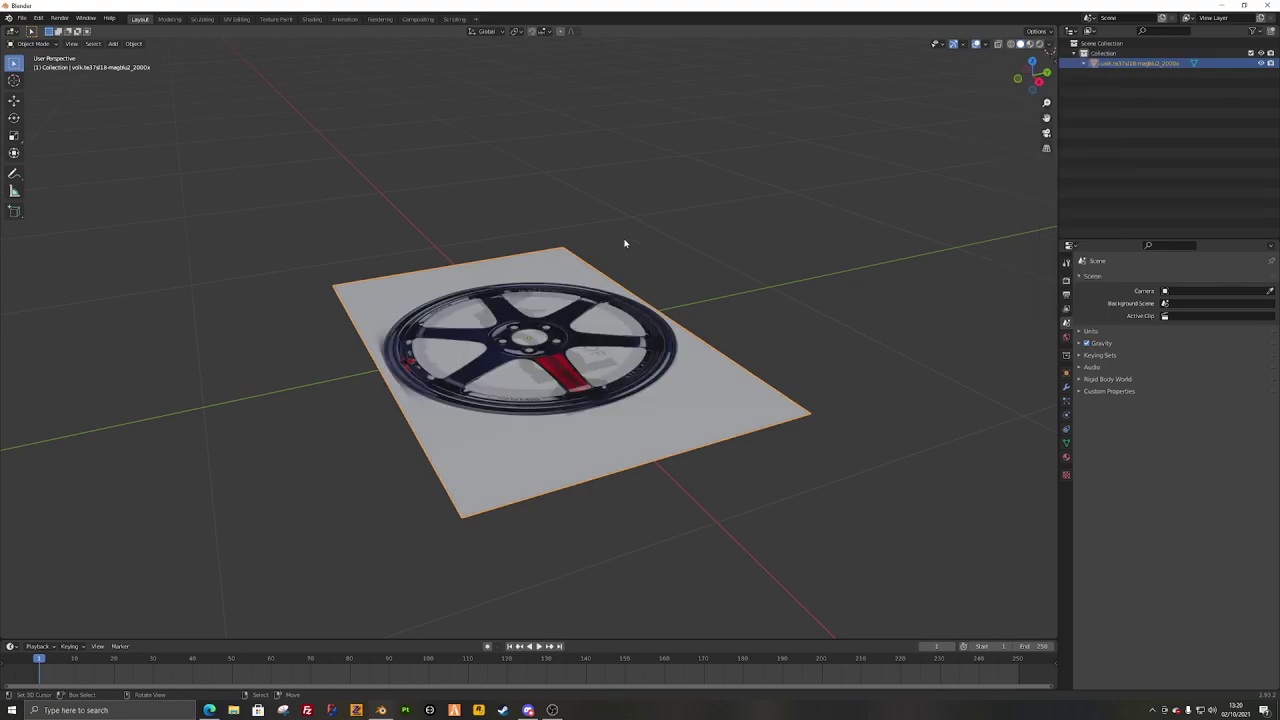
pyautogui.moveTo(626, 243); pyautogui.dragTo(723, 309, button='middle')
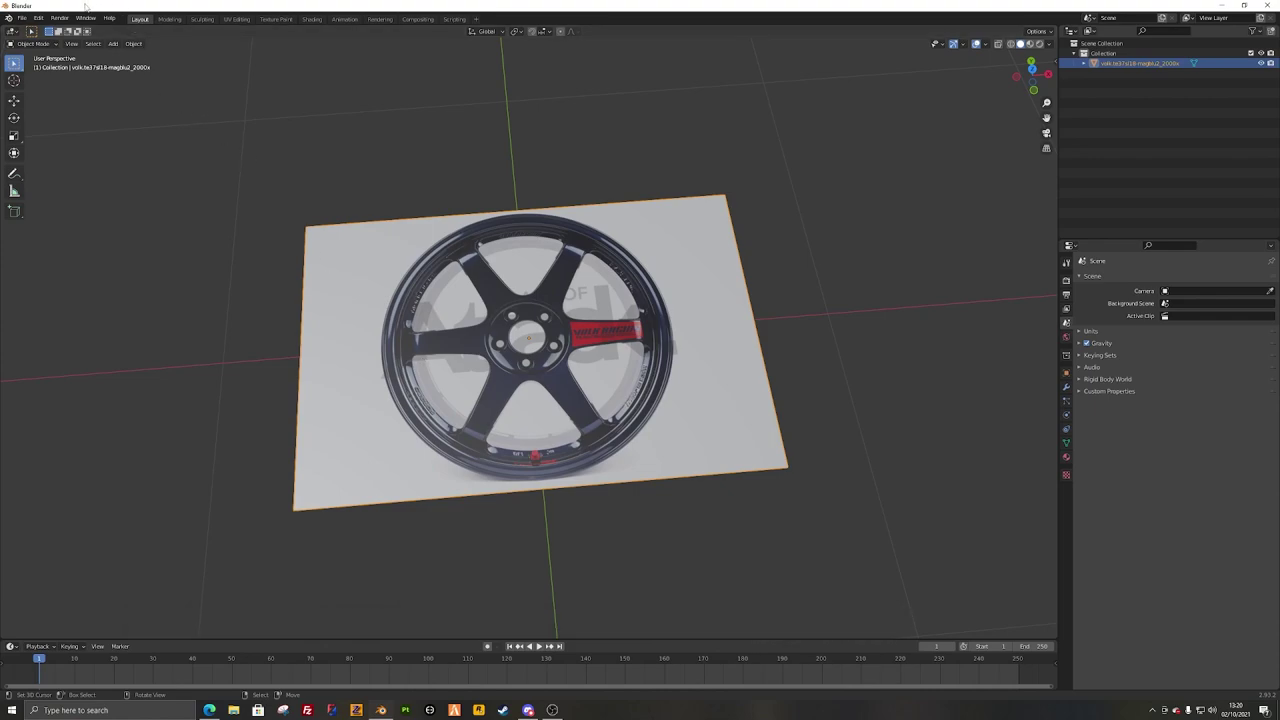
# Step: Append the SPORT + HIEND collection from wheel_assets.blend into the scene
pyautogui.click(21, 18)
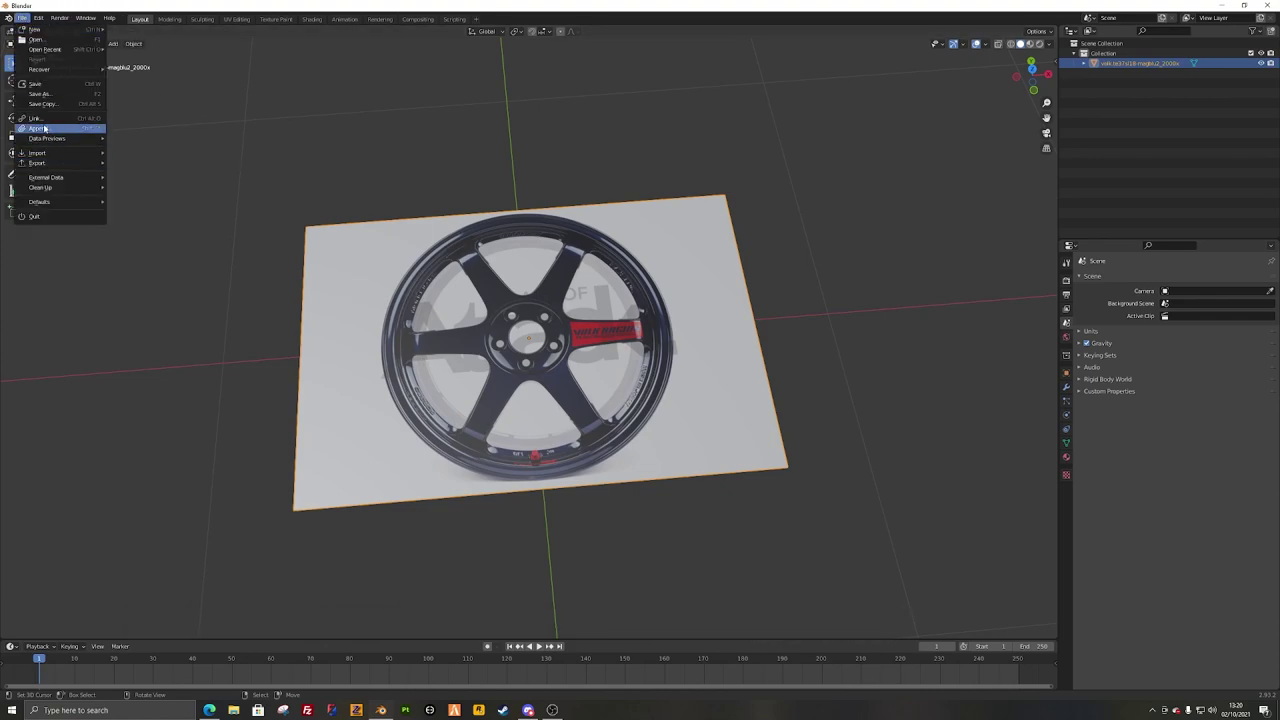
pyautogui.click(47, 128)
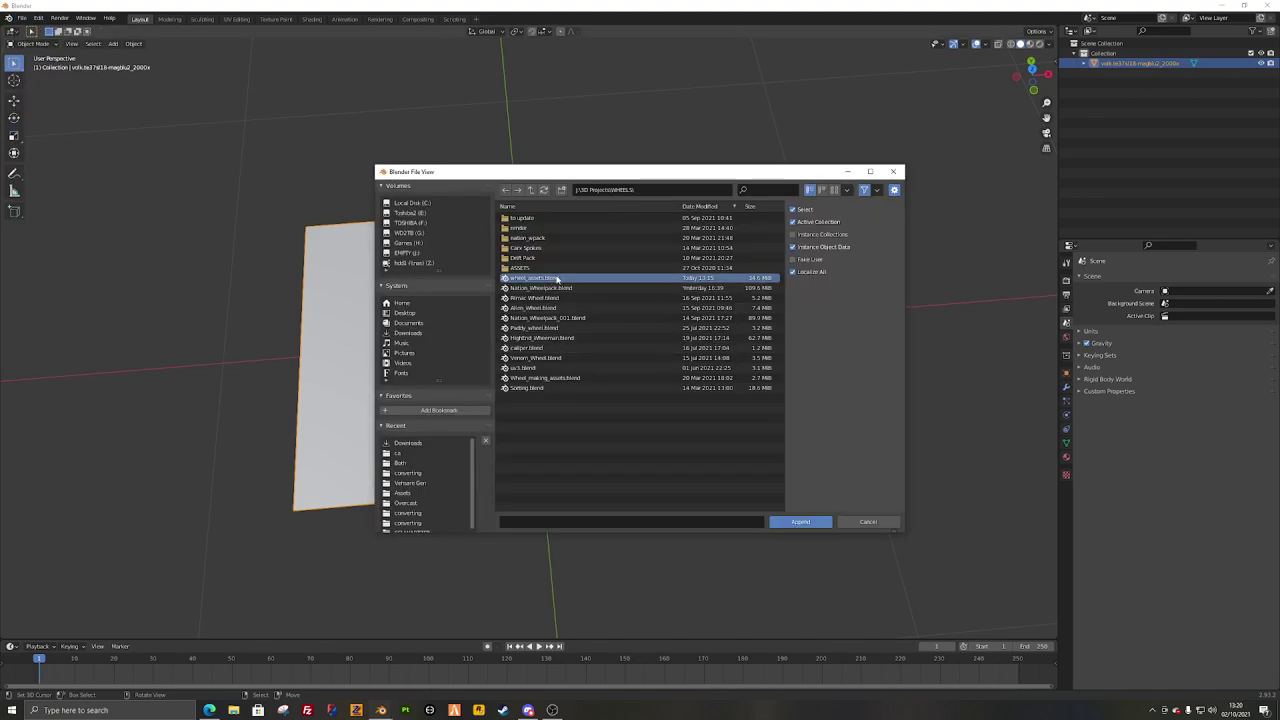
pyautogui.doubleClick(557, 279)
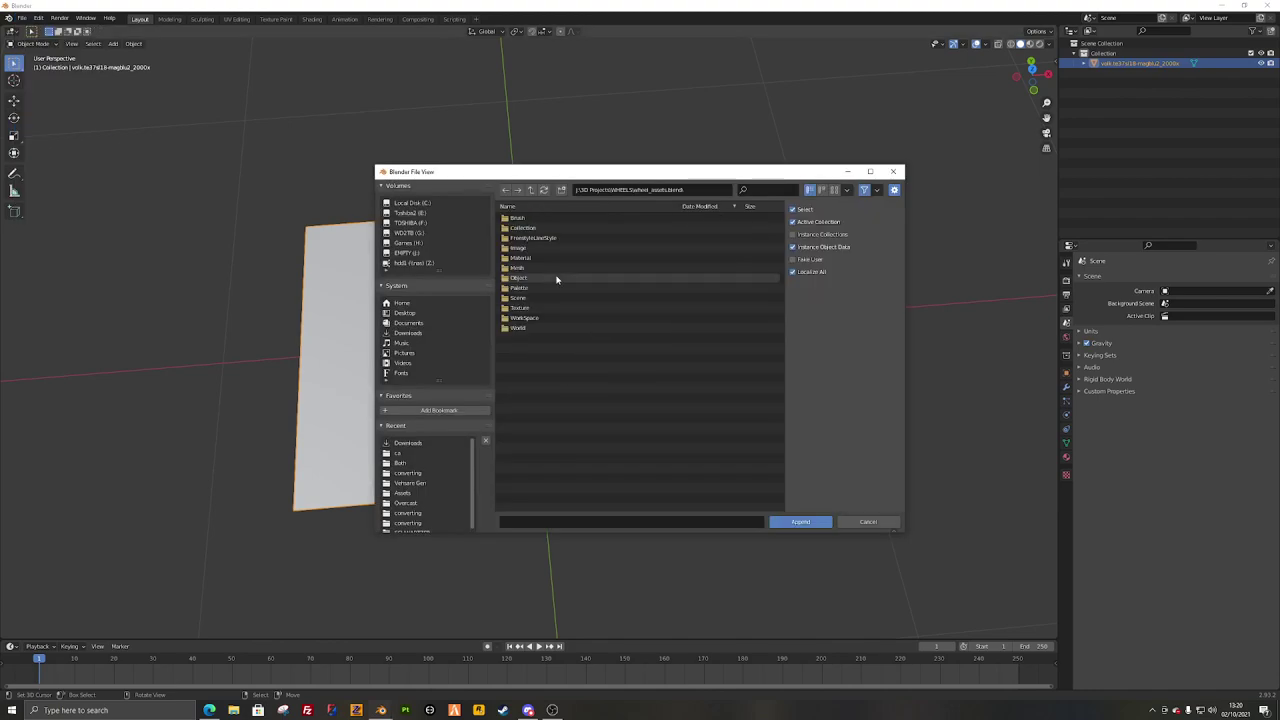
pyautogui.doubleClick(524, 228)
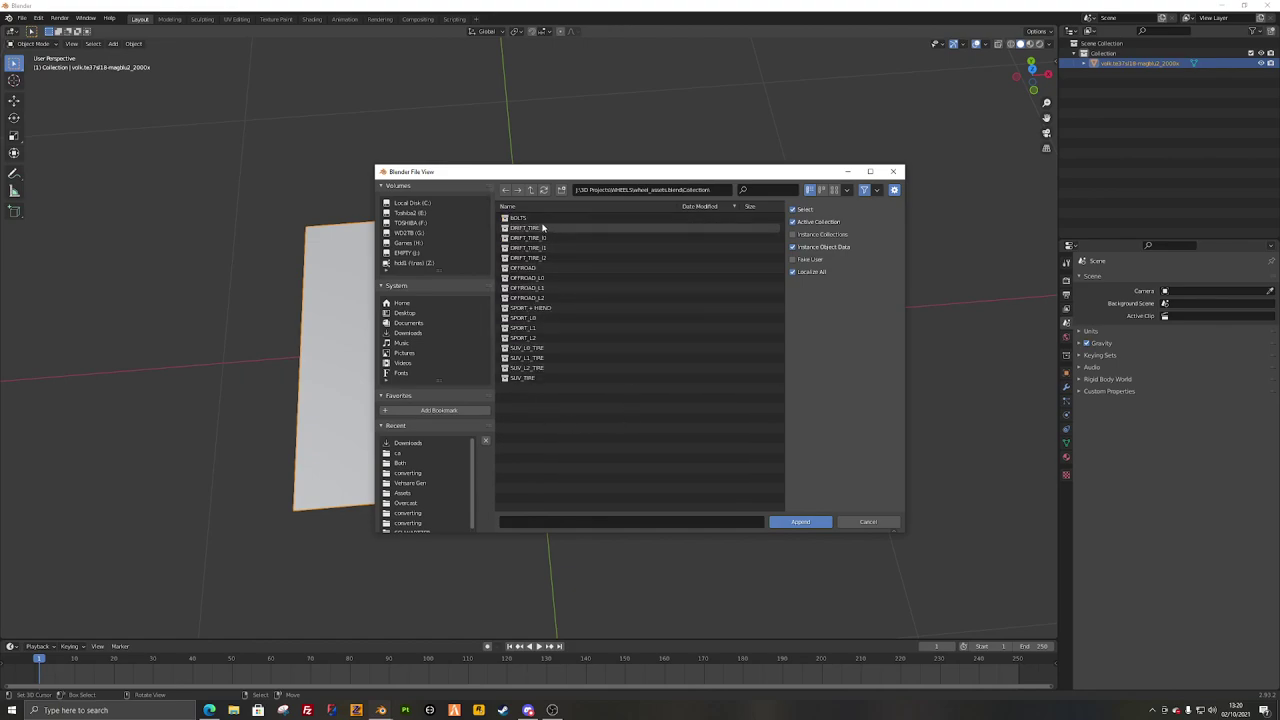
pyautogui.click(547, 309)
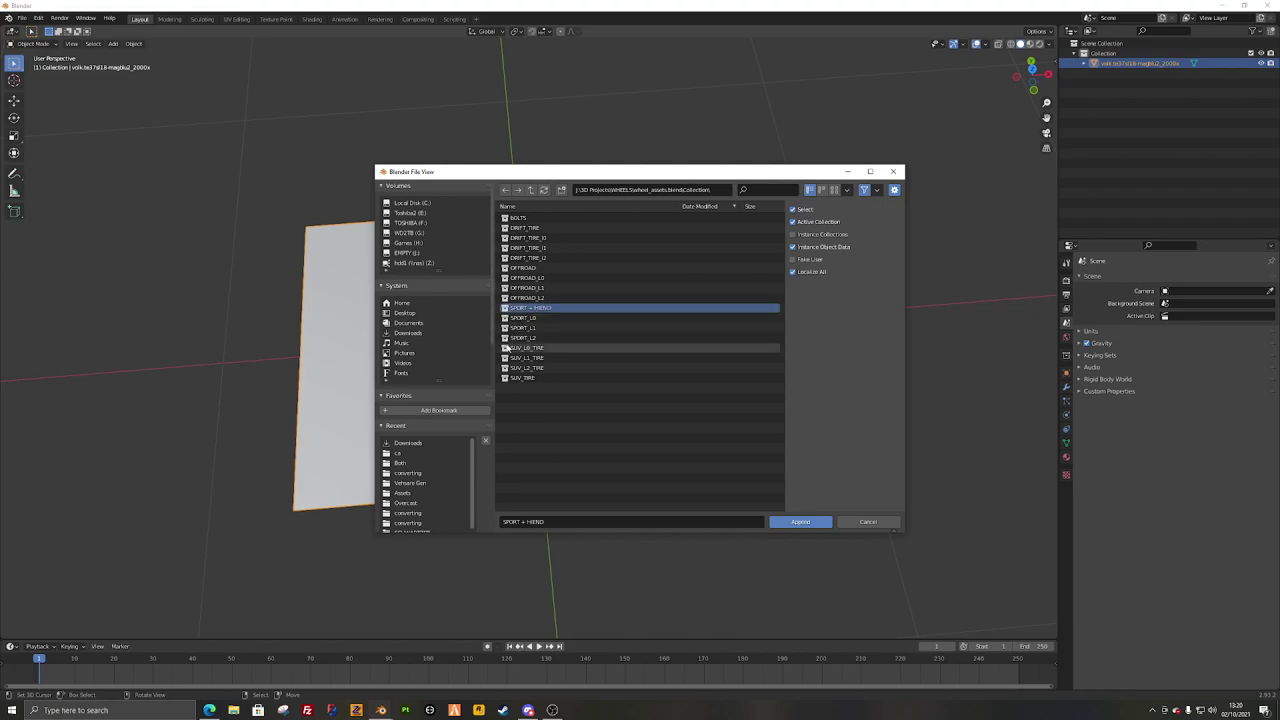
pyautogui.doubleClick(526, 311)
pyautogui.moveTo(560, 349); pyautogui.dragTo(506, 311, button='middle')
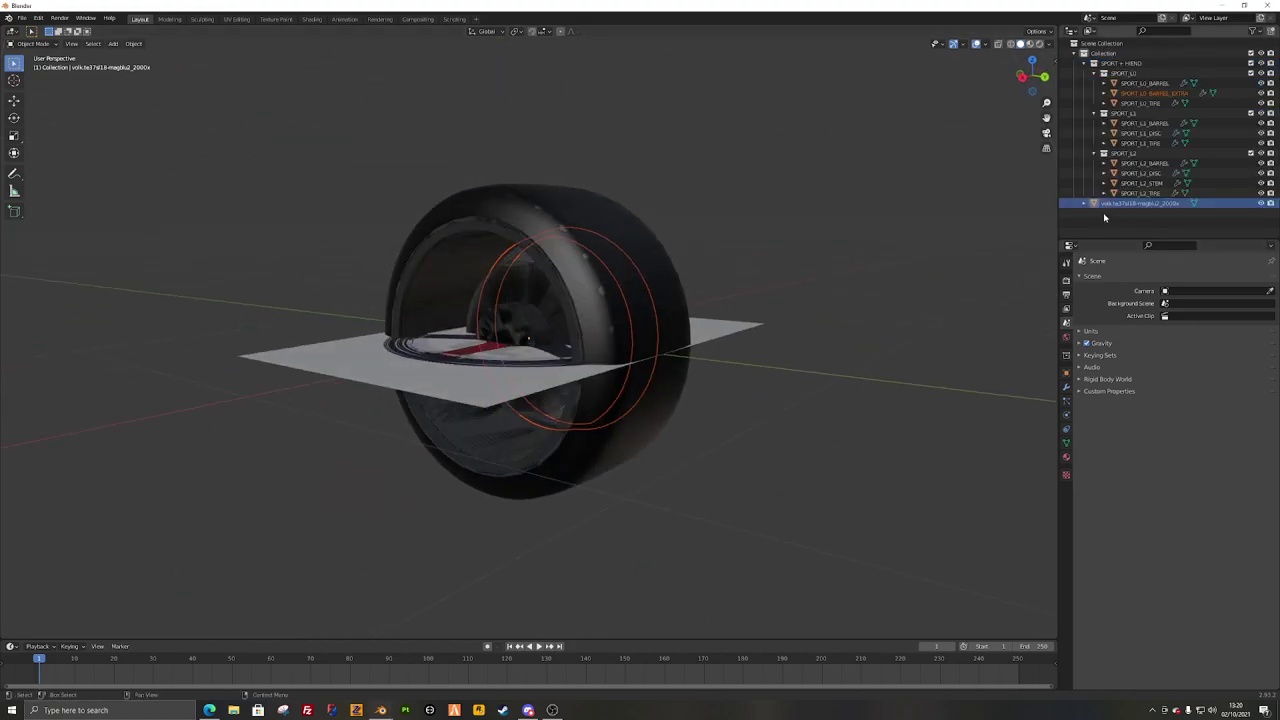
# Step: Collapse the three SPORT sub-collections and exclude SPORT_L1 and SPORT_L2, keeping only SPORT_L0 enabled
pyautogui.click(1094, 73)
pyautogui.click(1094, 83)
pyautogui.click(1094, 93)
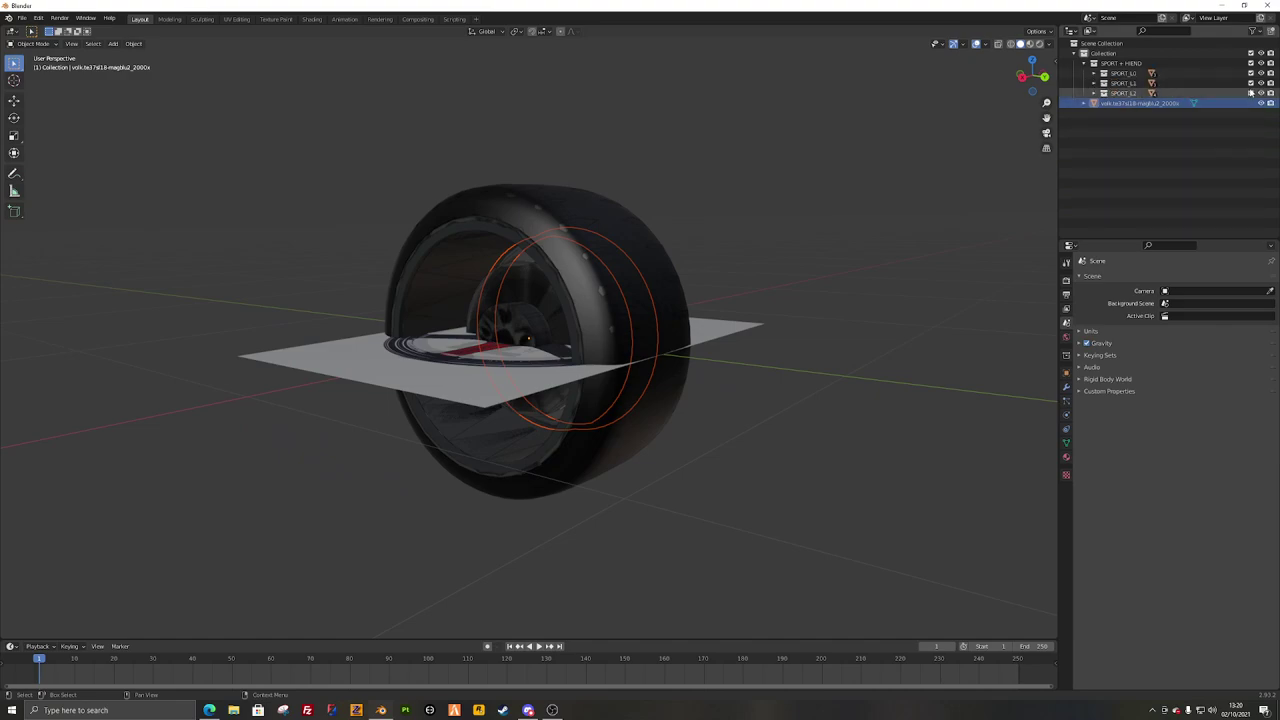
pyautogui.moveTo(1251, 93); pyautogui.dragTo(1251, 74)
pyautogui.click(1251, 75)
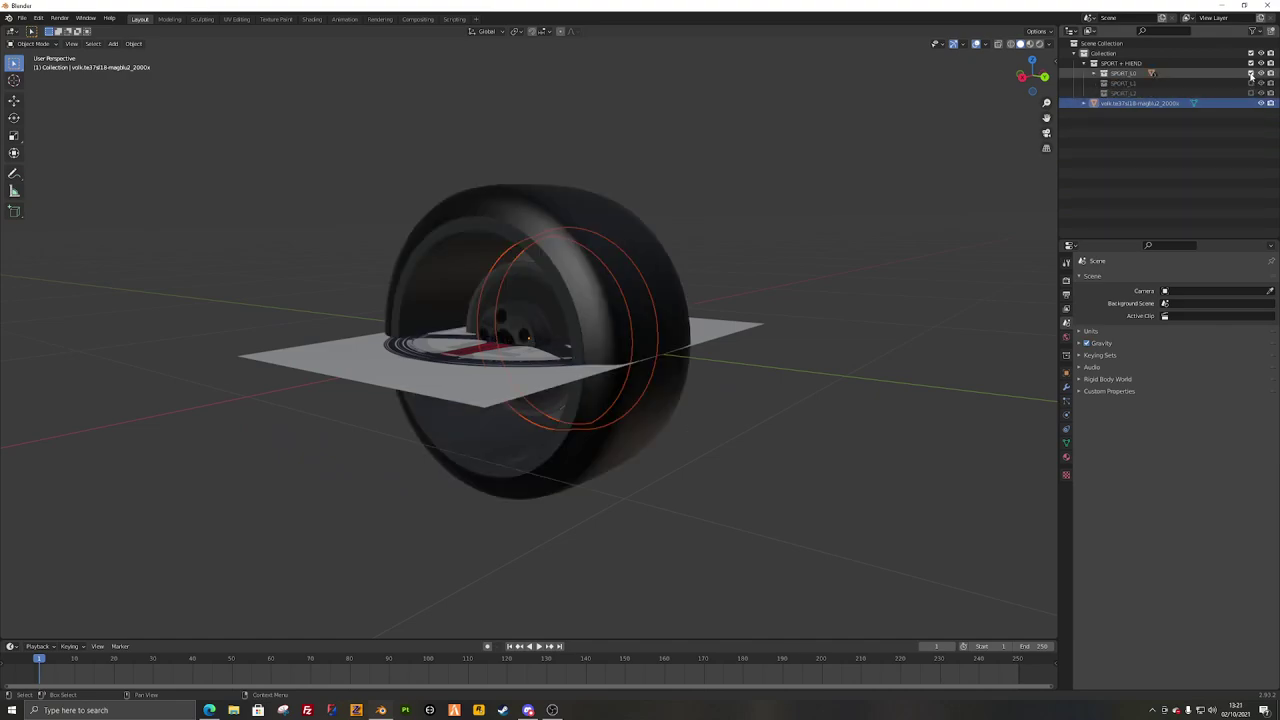
# Step: Inspect the appended tyre and brake disc from several sides and set the viewport lighting to a bright metallic MatCap
pyautogui.moveTo(815, 332); pyautogui.dragTo(826, 418, button='middle')
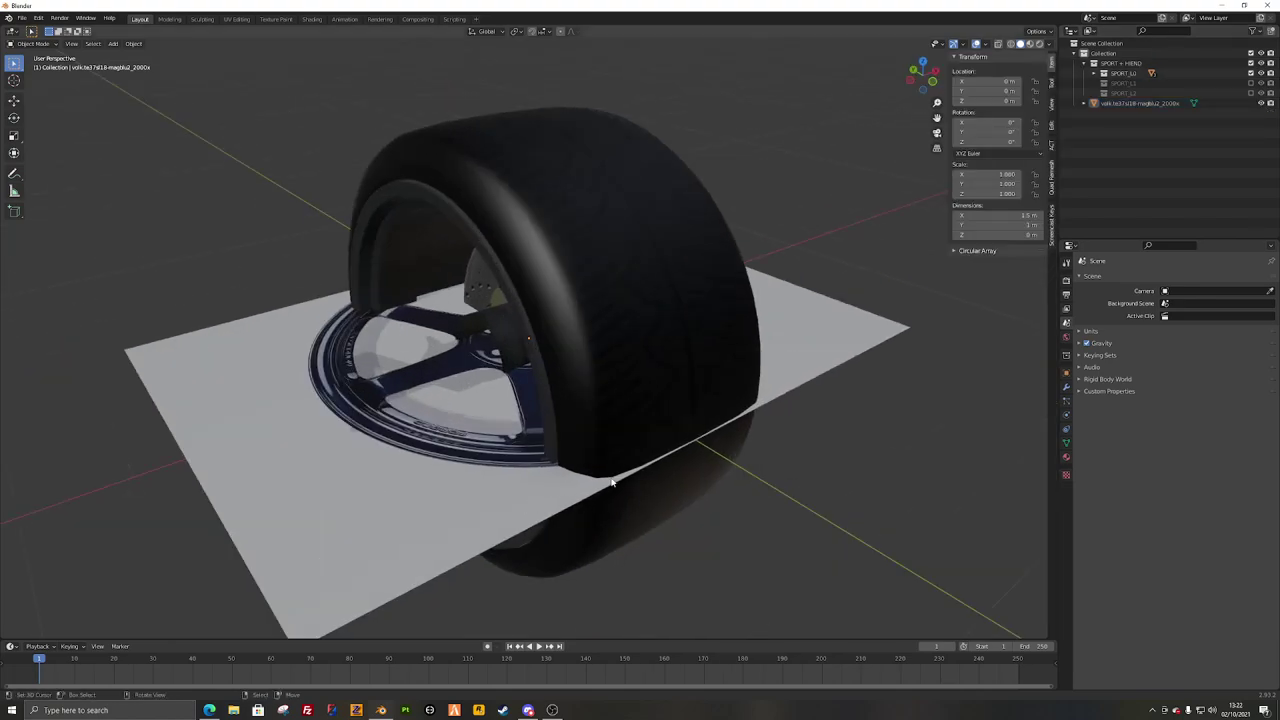
pyautogui.moveTo(613, 483); pyautogui.dragTo(508, 237, button='middle')
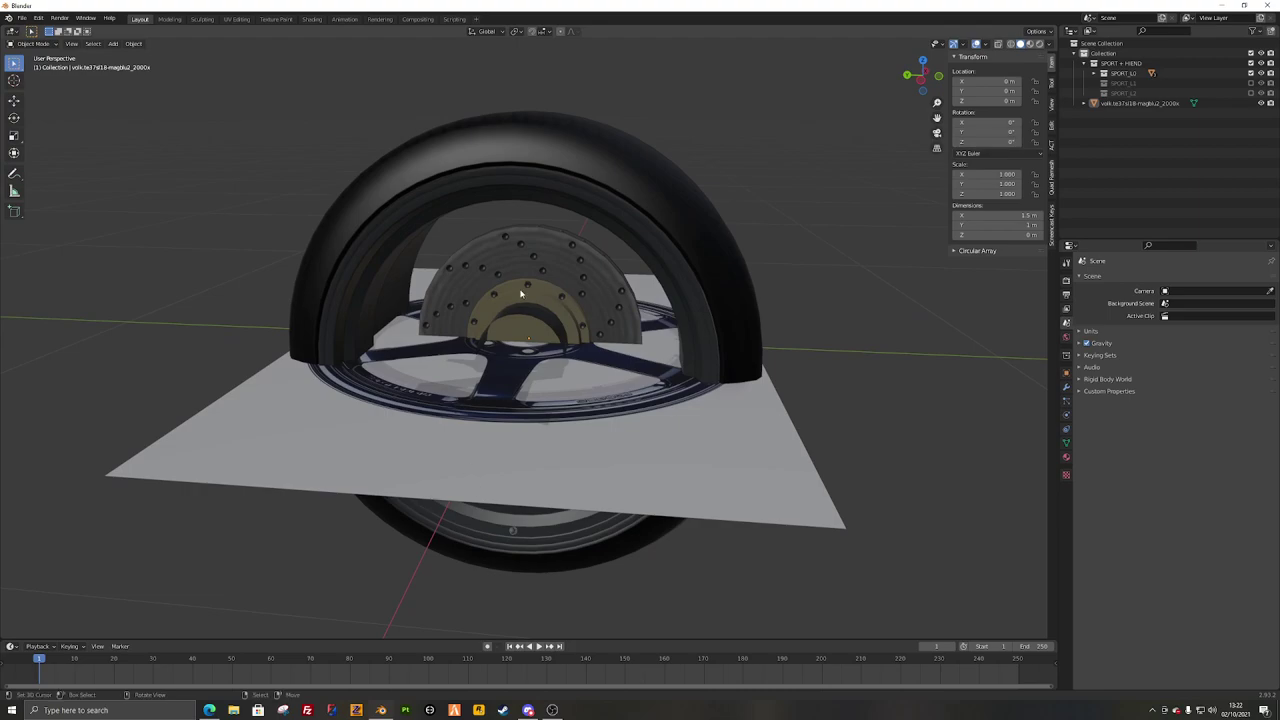
pyautogui.press('ctrl+KP_1')
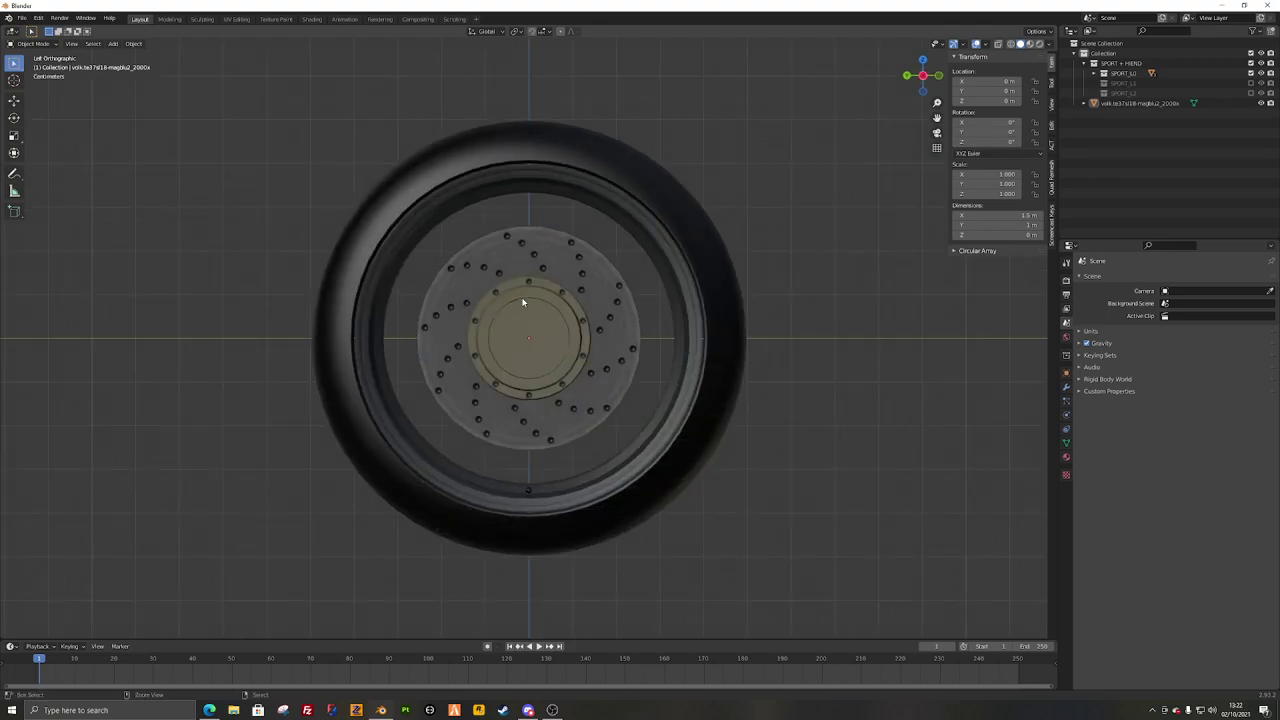
pyautogui.moveTo(498, 310); pyautogui.dragTo(529, 338, button='middle')
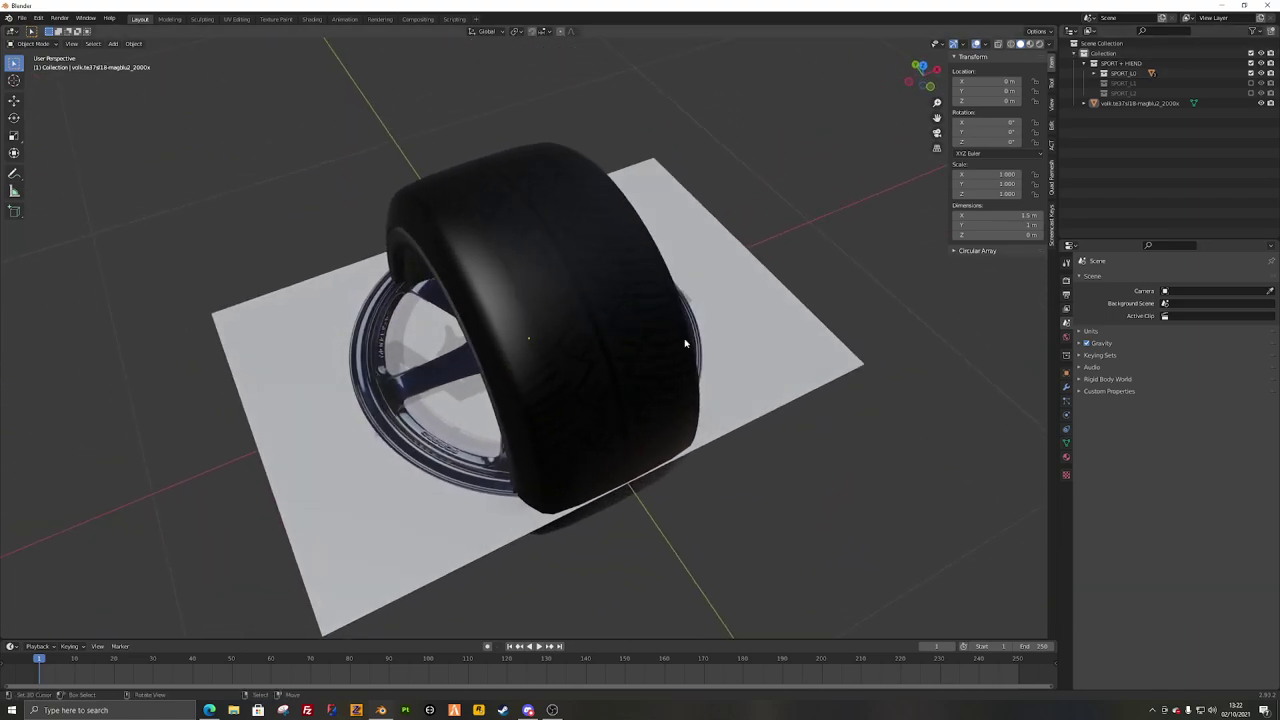
pyautogui.moveTo(686, 343); pyautogui.dragTo(677, 371, button='middle')
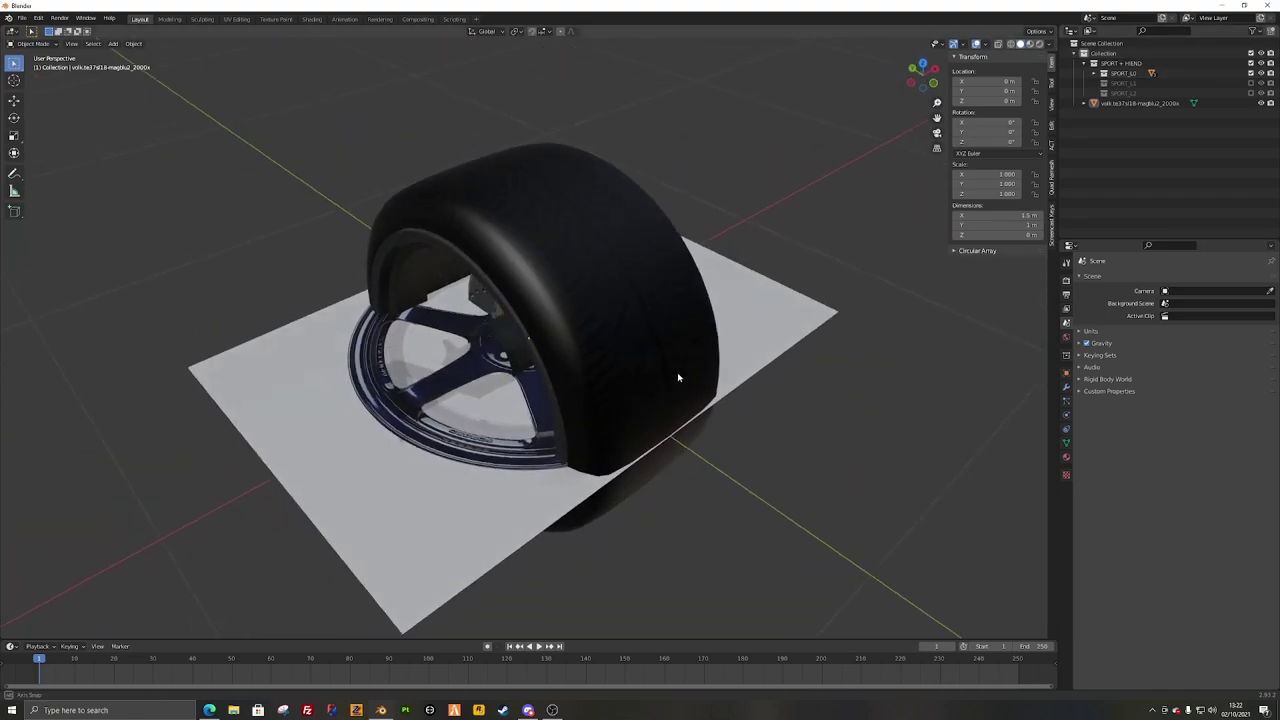
pyautogui.click(1049, 45)
pyautogui.click(1040, 92)
pyautogui.click(1040, 116)
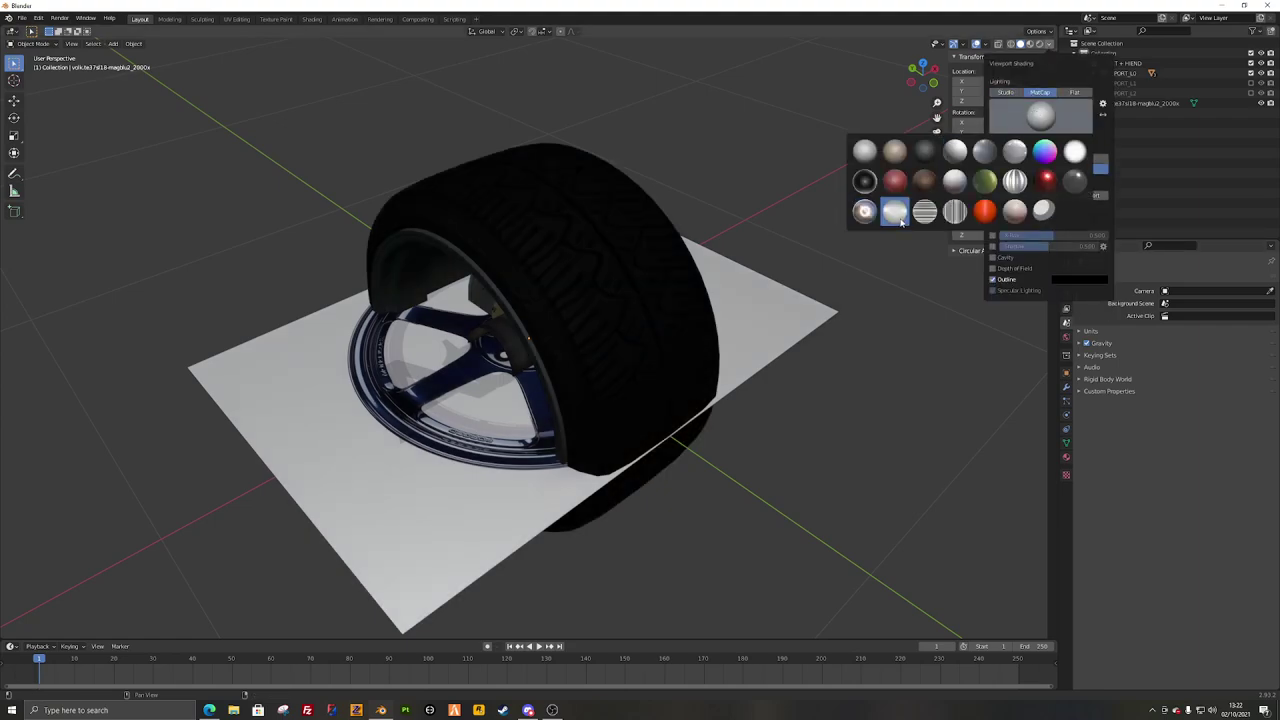
pyautogui.click(894, 210)
# Step: Select the wheel reference plane, isolate it in local view and look at it straight from above
pyautogui.moveTo(623, 323)
pyautogui.mouseDown(button='middle')
pyautogui.moveTo(717, 309)
pyautogui.moveTo(584, 304)
pyautogui.moveTo(489, 414)
pyautogui.moveTo(680, 398)
pyautogui.moveTo(680, 460)
pyautogui.moveTo(640, 420)
pyautogui.moveTo(657, 408)
pyautogui.moveTo(575, 424)
pyautogui.mouseUp(button='middle')
pyautogui.click(692, 396)
pyautogui.scroll(-2, 640, 408)
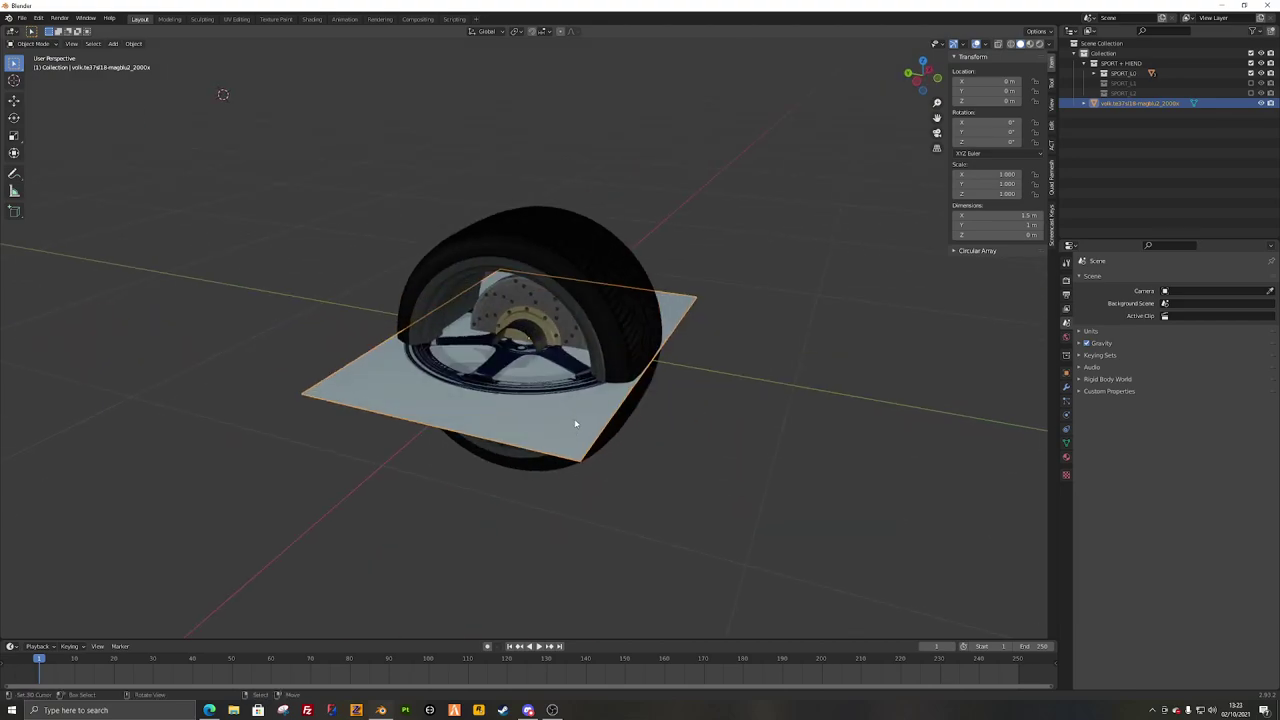
pyautogui.press('KP_Divide')
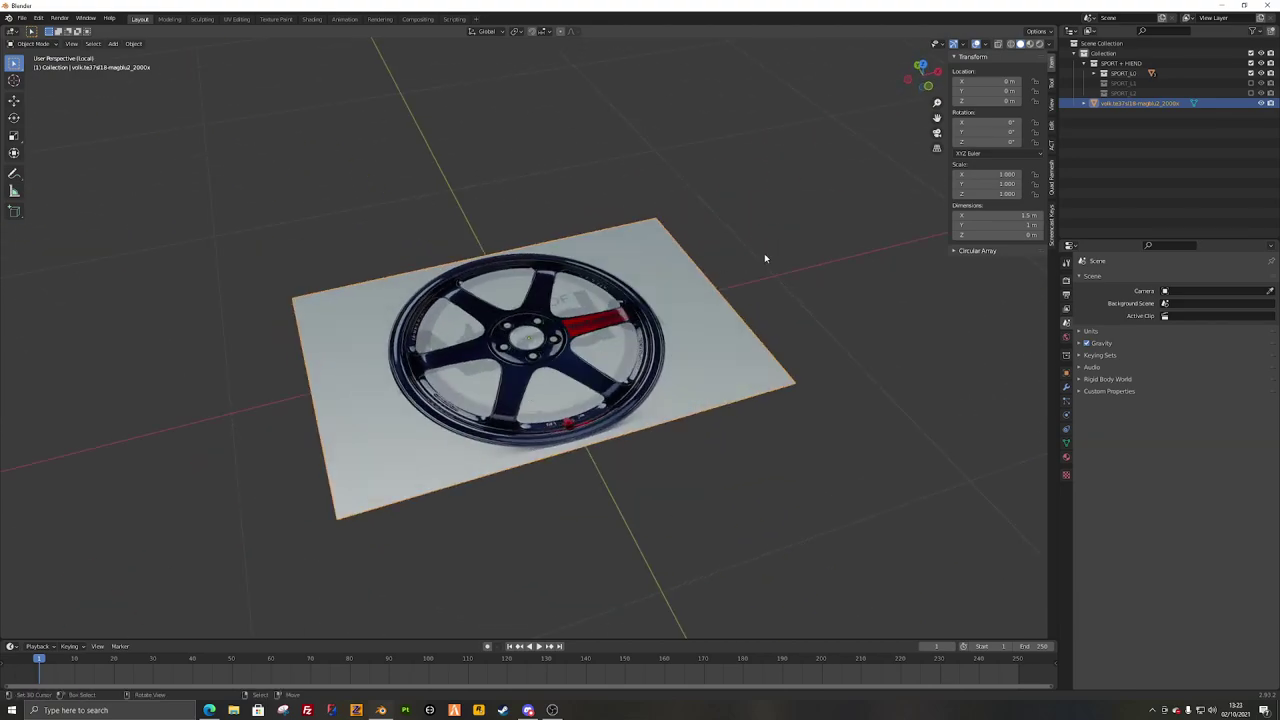
pyautogui.moveTo(749, 269); pyautogui.dragTo(742, 337, button='middle')
pyautogui.press('KP_7')
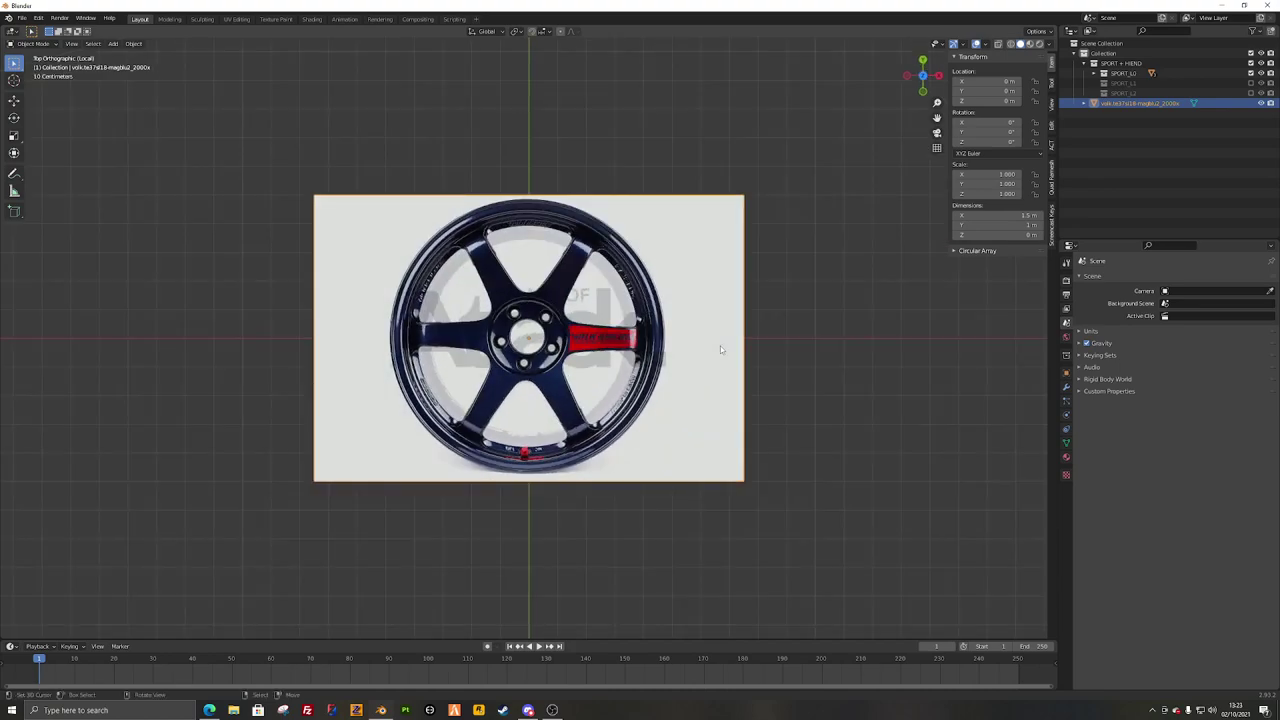
# Step: Edge-slide the left edge of the wheel reference plane inward until it touches the outer rim in the image
pyautogui.scroll(2, 718, 340)
pyautogui.press('Tab')
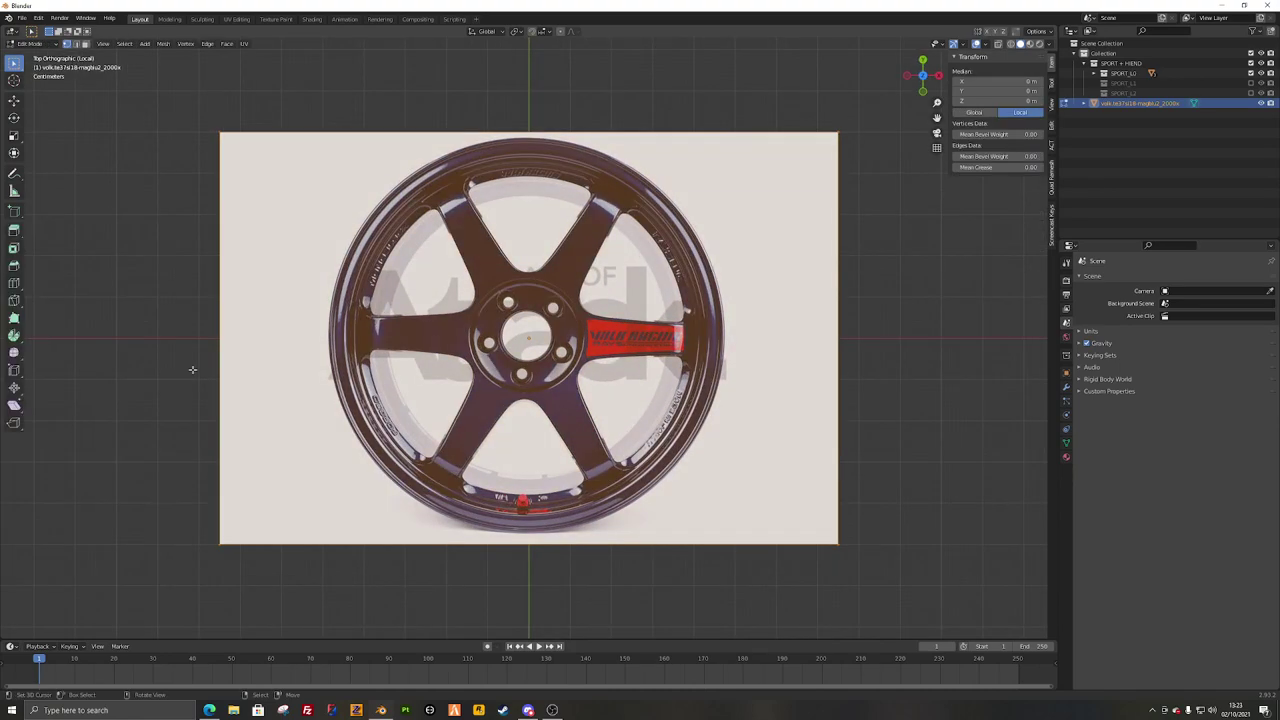
pyautogui.click(192, 340)
pyautogui.press('g')
pyautogui.press('g')
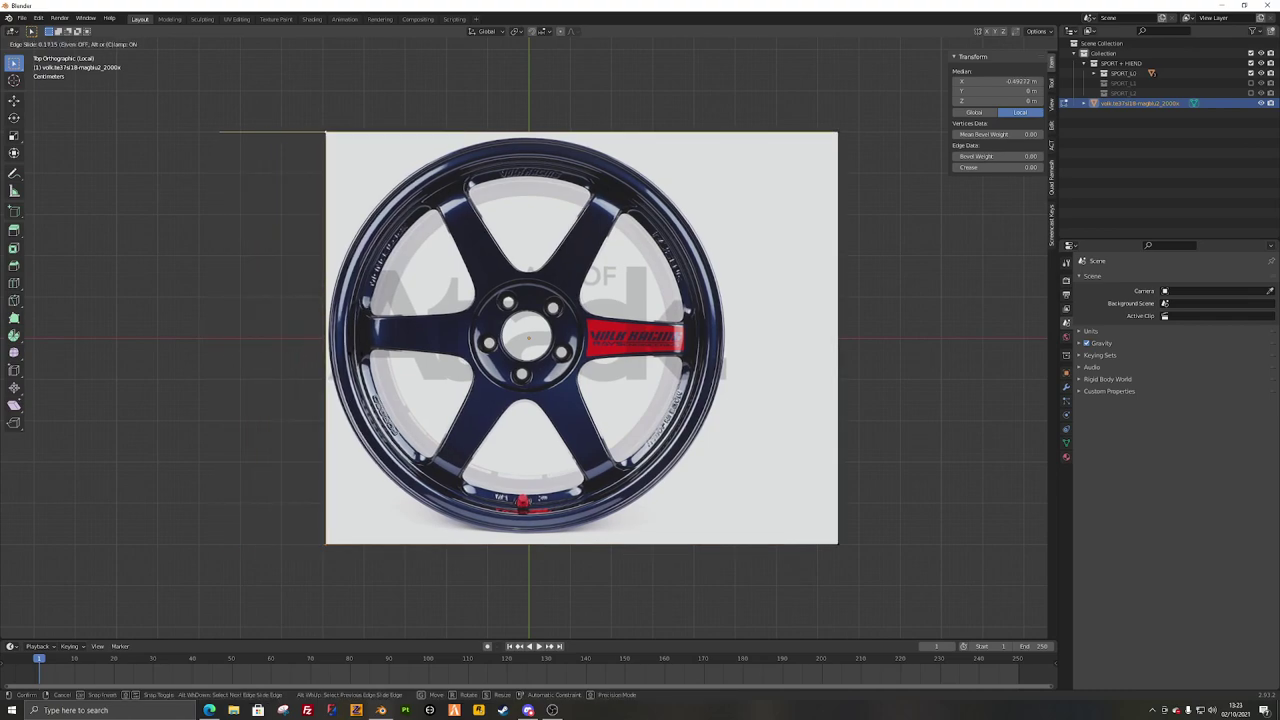
pyautogui.click(300, 340)
# Step: Edge-slide the upper edge of the reference plane down until it meets the rim in the image
pyautogui.moveTo(285, 100); pyautogui.dragTo(872, 160)
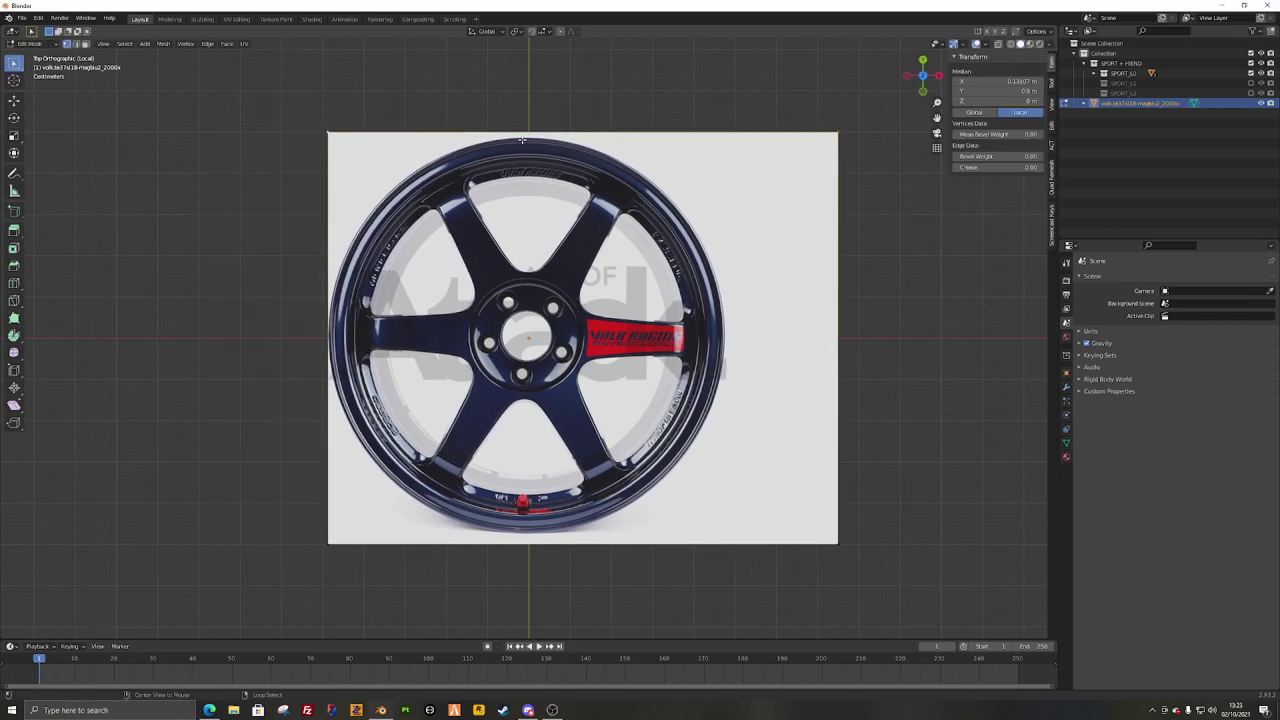
pyautogui.press('g')
pyautogui.press('g')
pyautogui.press('g')
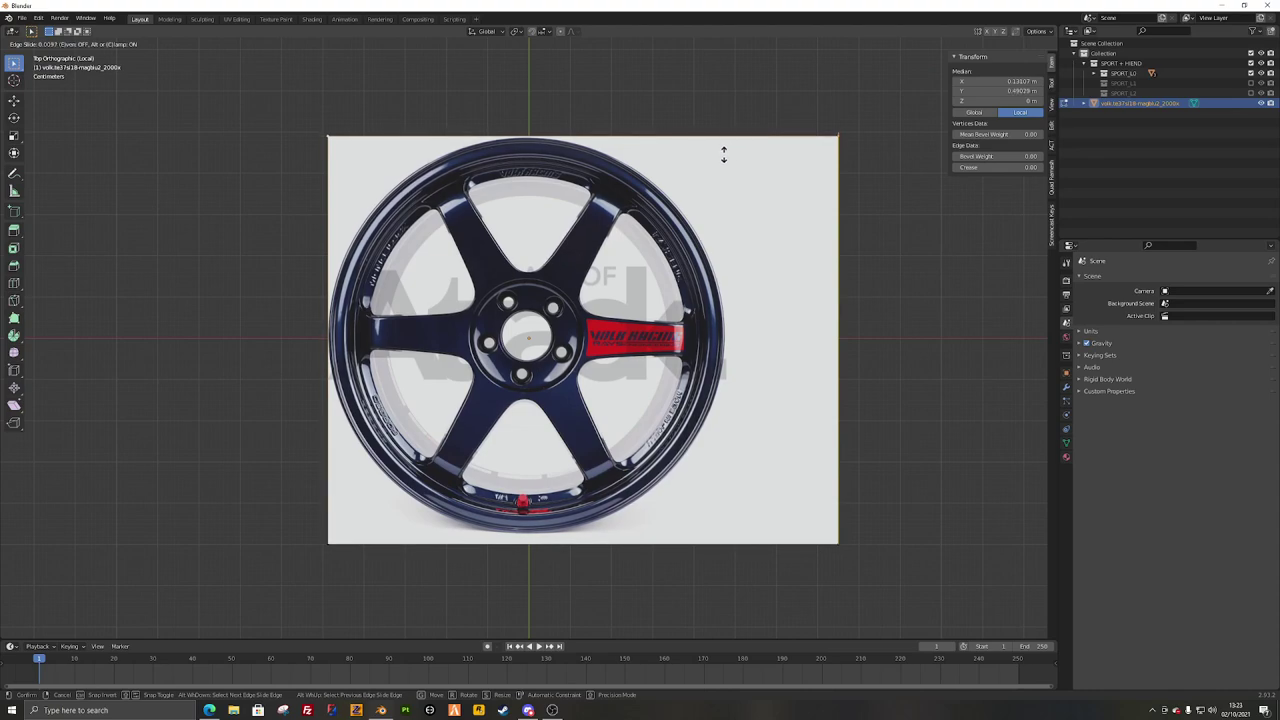
pyautogui.click(714, 158)
pyautogui.hotkey('alt', 'a')
# Step: Edge-slide the right edge of the reference plane inward until it touches the rim in the image
pyautogui.click(833, 331)
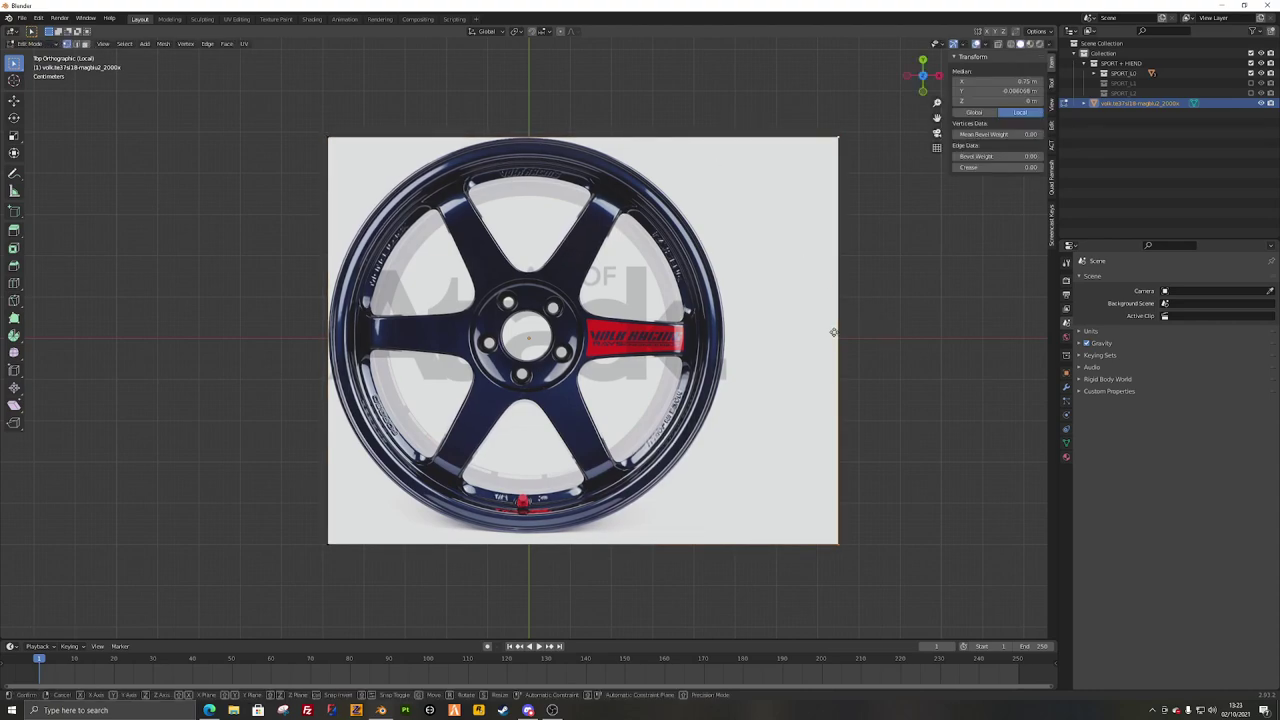
pyautogui.press('g')
pyautogui.press('g')
pyautogui.click(738, 341)
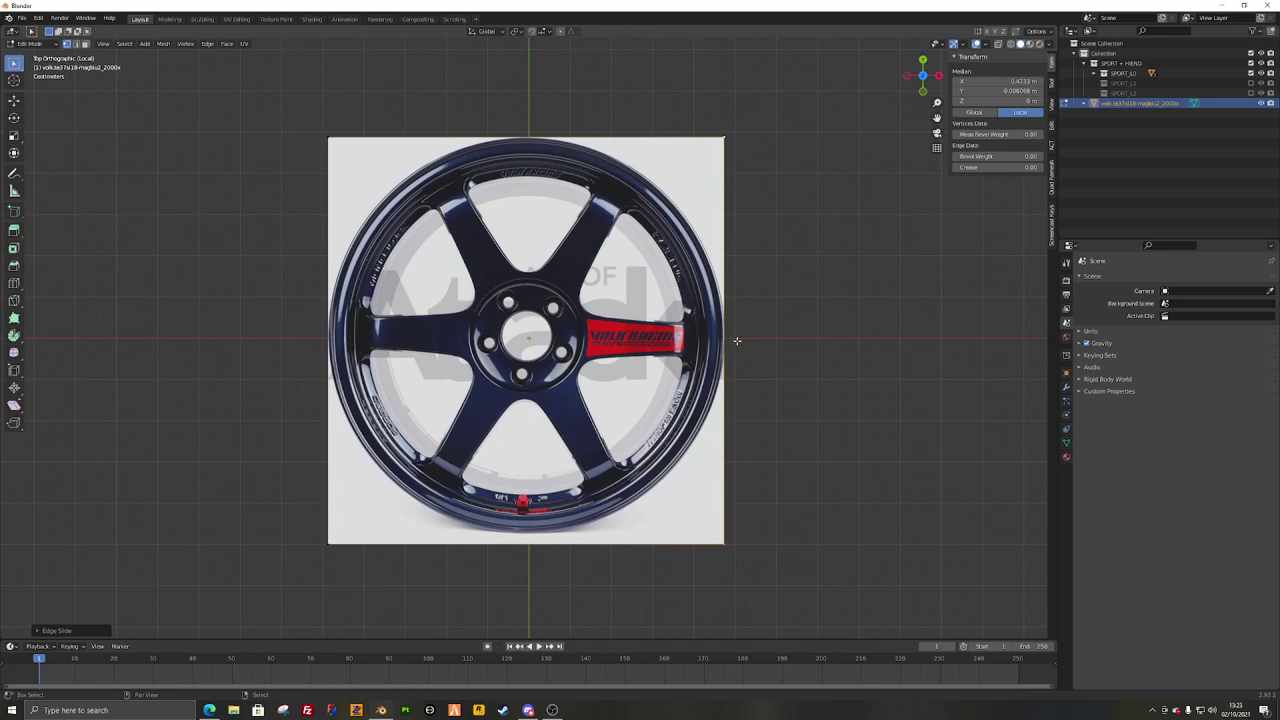
pyautogui.hotkey('alt', 'a')
# Step: Edge-slide the lower edge of the reference plane up close to the rim and return to Object Mode
pyautogui.click(692, 544)
pyautogui.press('g')
pyautogui.press('g')
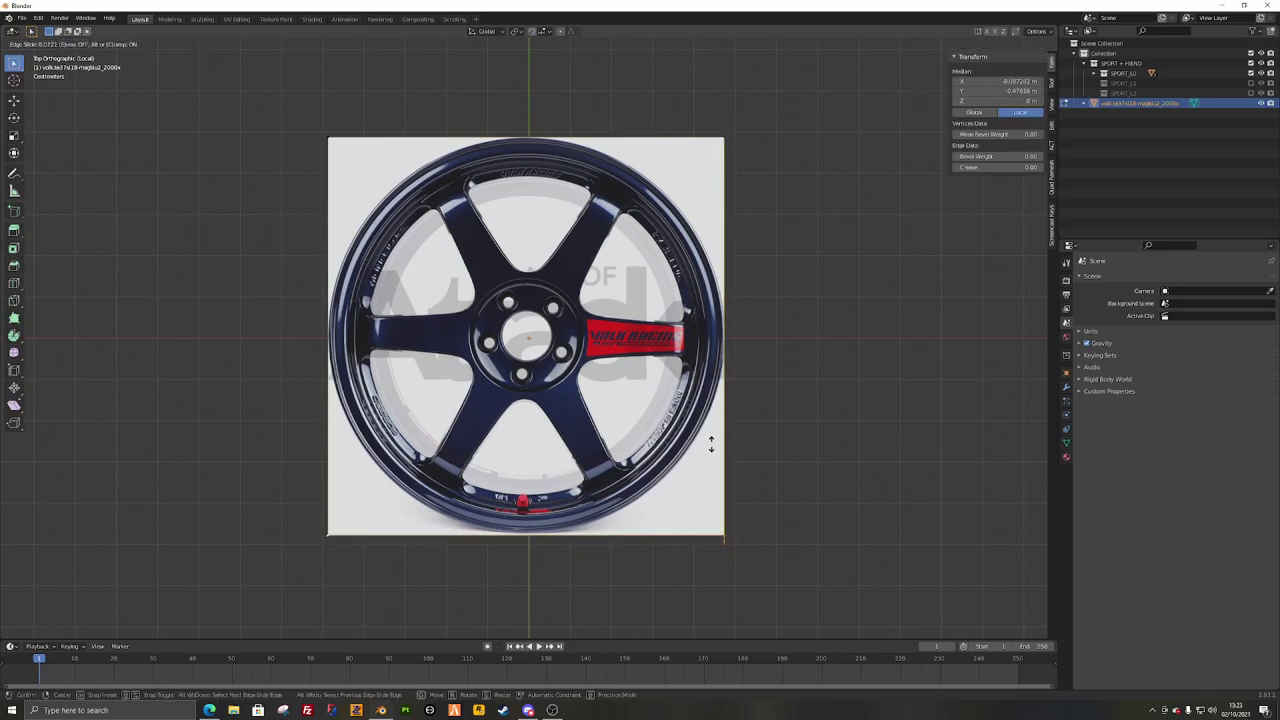
pyautogui.click(706, 440)
pyautogui.press('a')
pyautogui.press('Tab')
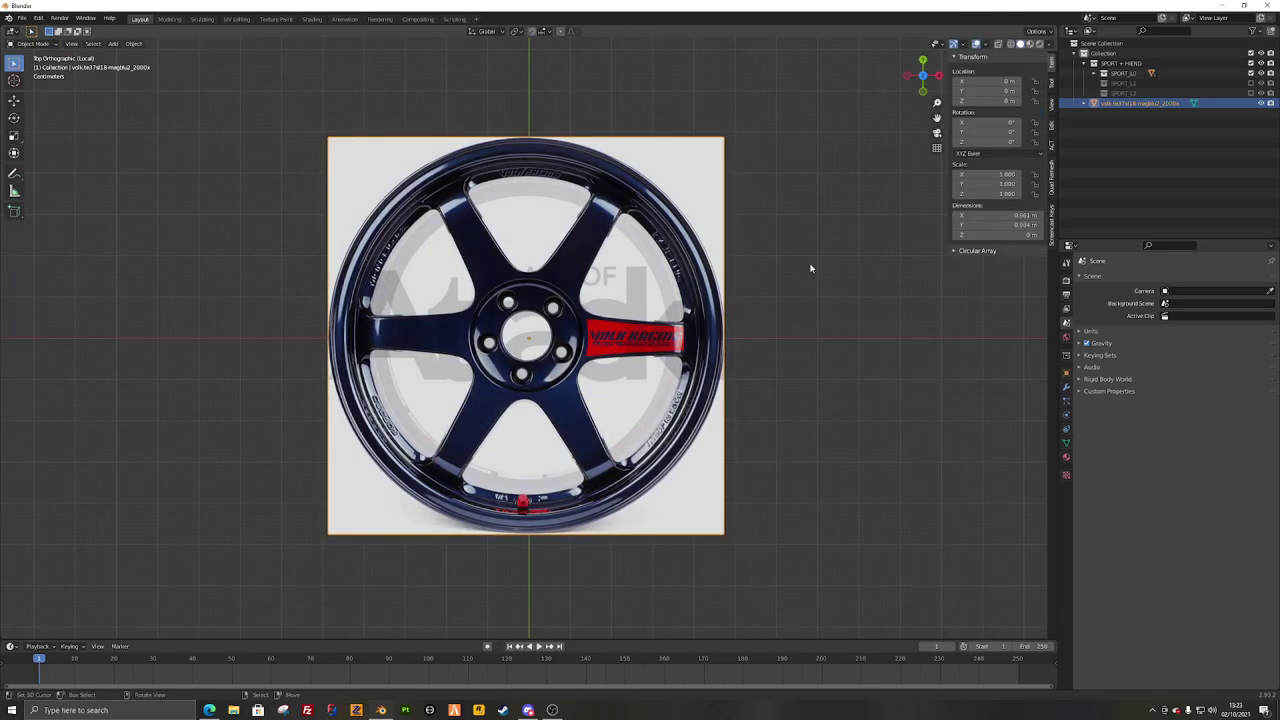
# Step: Centre the cropped reference mesh on its origin by setting the median of all its vertices to X 0 and Y 0
pyautogui.press('Tab')
pyautogui.press('a')
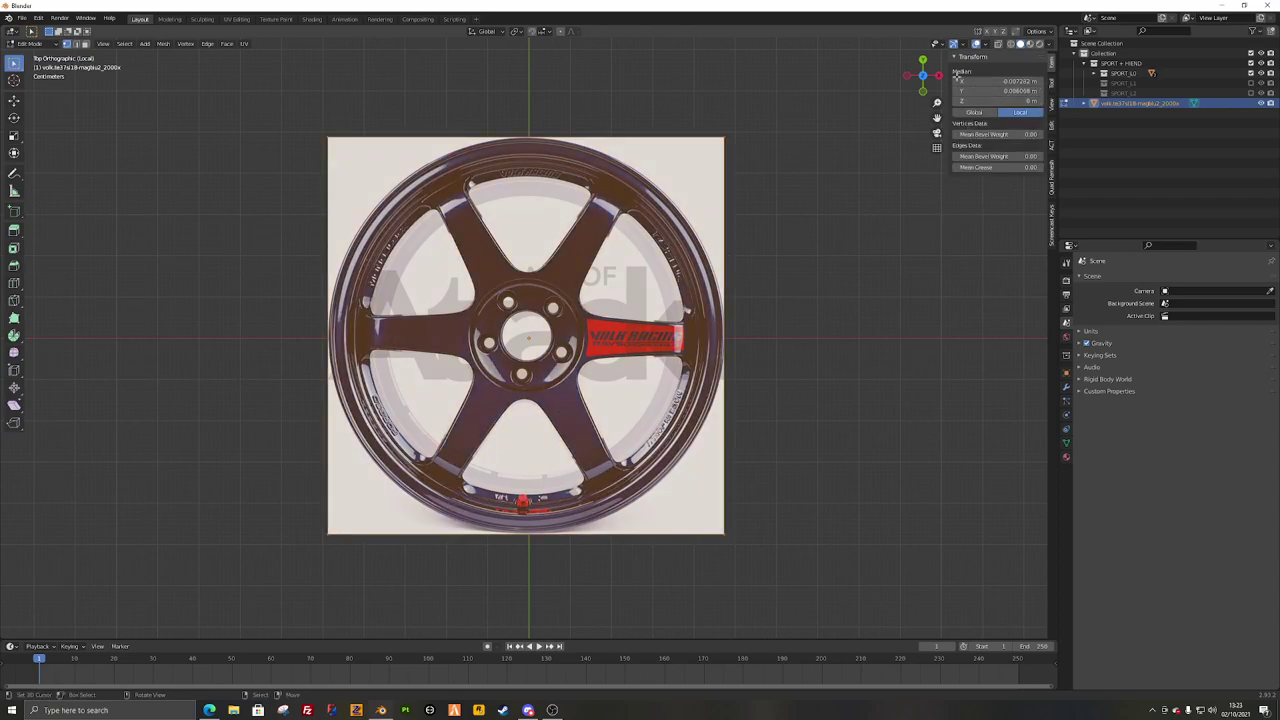
pyautogui.click(997, 81)
pyautogui.write('0')
pyautogui.press('Tab')
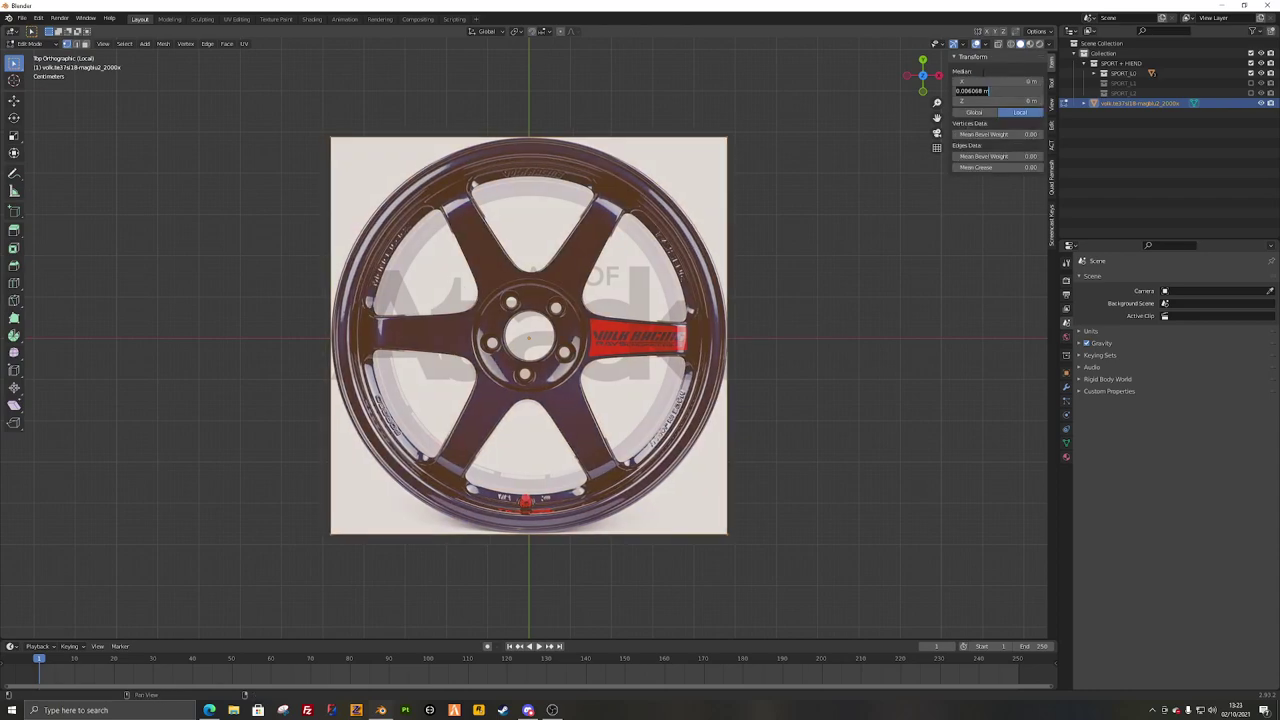
pyautogui.write('0')
pyautogui.press('Return')
pyautogui.press('Tab')
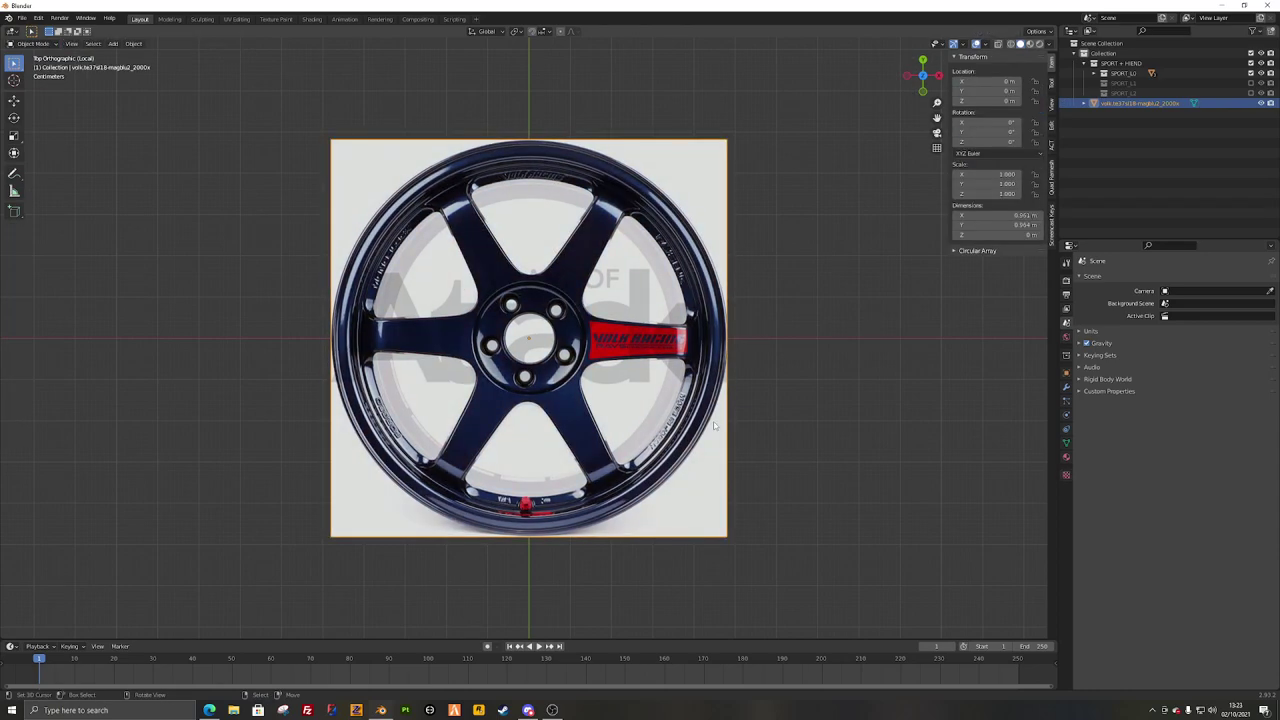
# Step: Leave local view and stand the reference plane upright by rotating it 90° and another 180° in front view
pyautogui.press('KP_Divide')
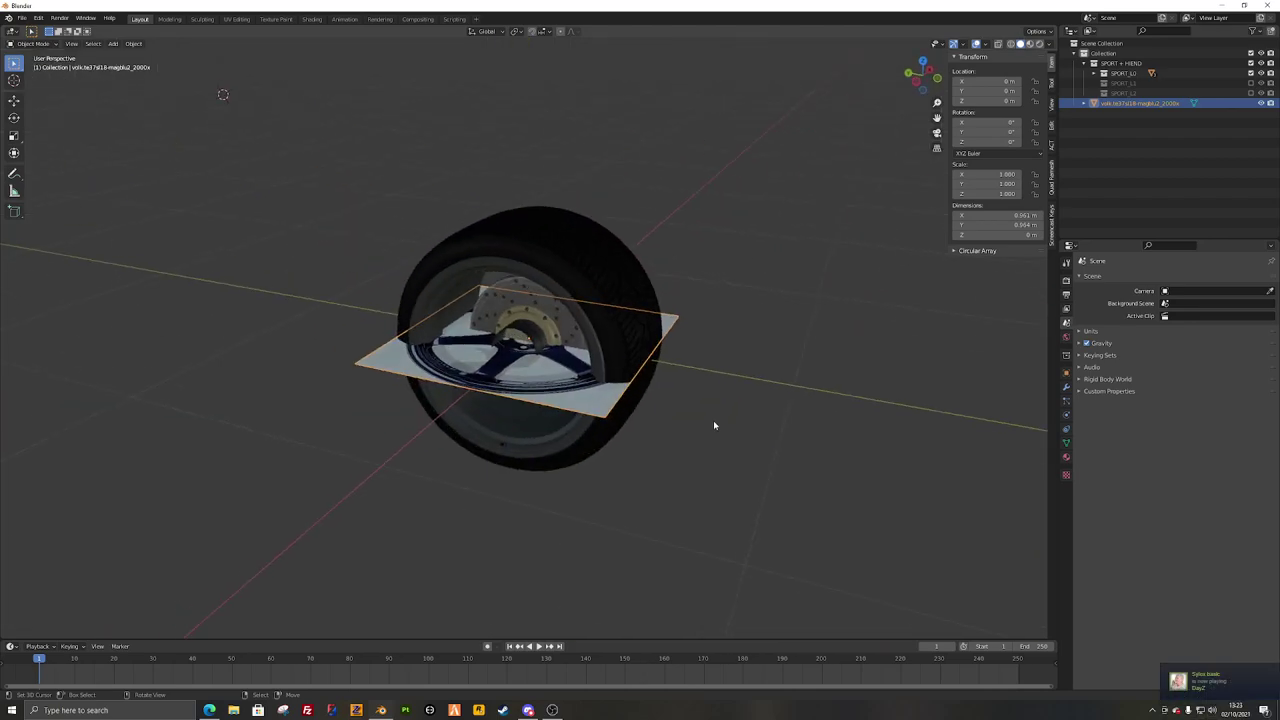
pyautogui.moveTo(713, 425); pyautogui.dragTo(654, 412, button='middle')
pyautogui.press('KP_1')
pyautogui.write('r')
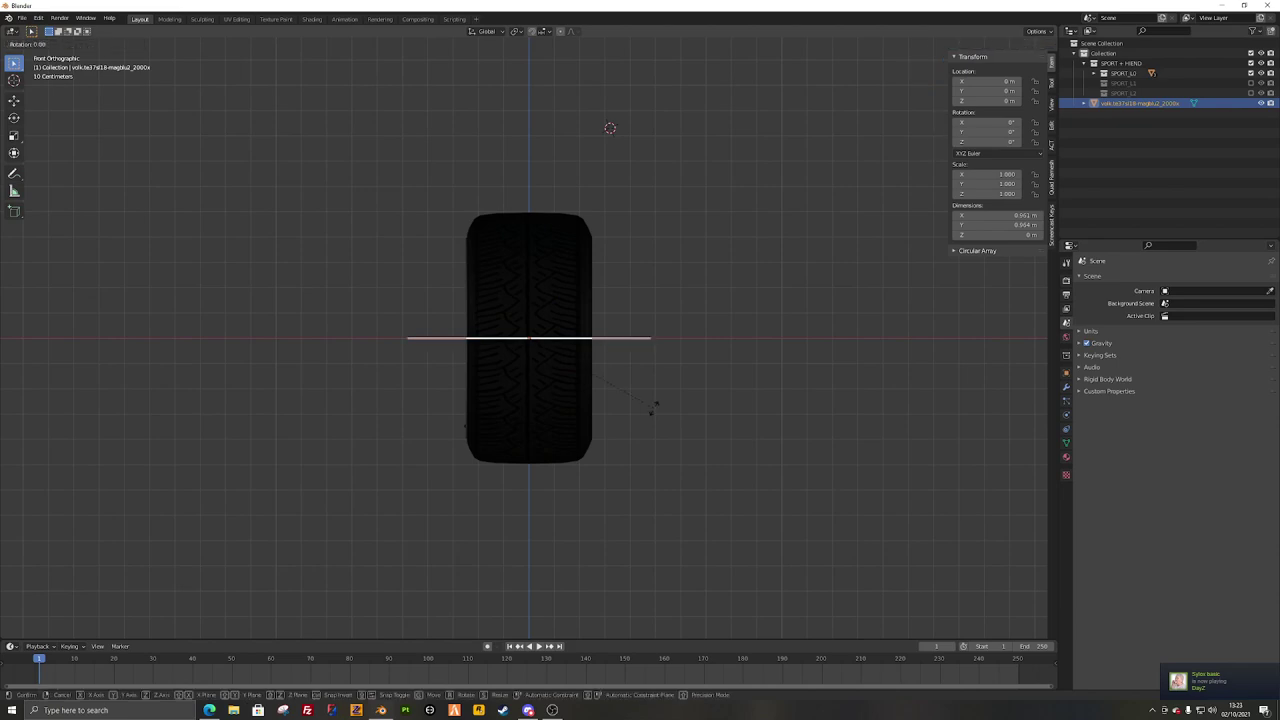
pyautogui.write('90')
pyautogui.press('Return')
pyautogui.write('r180')
pyautogui.press('Return')
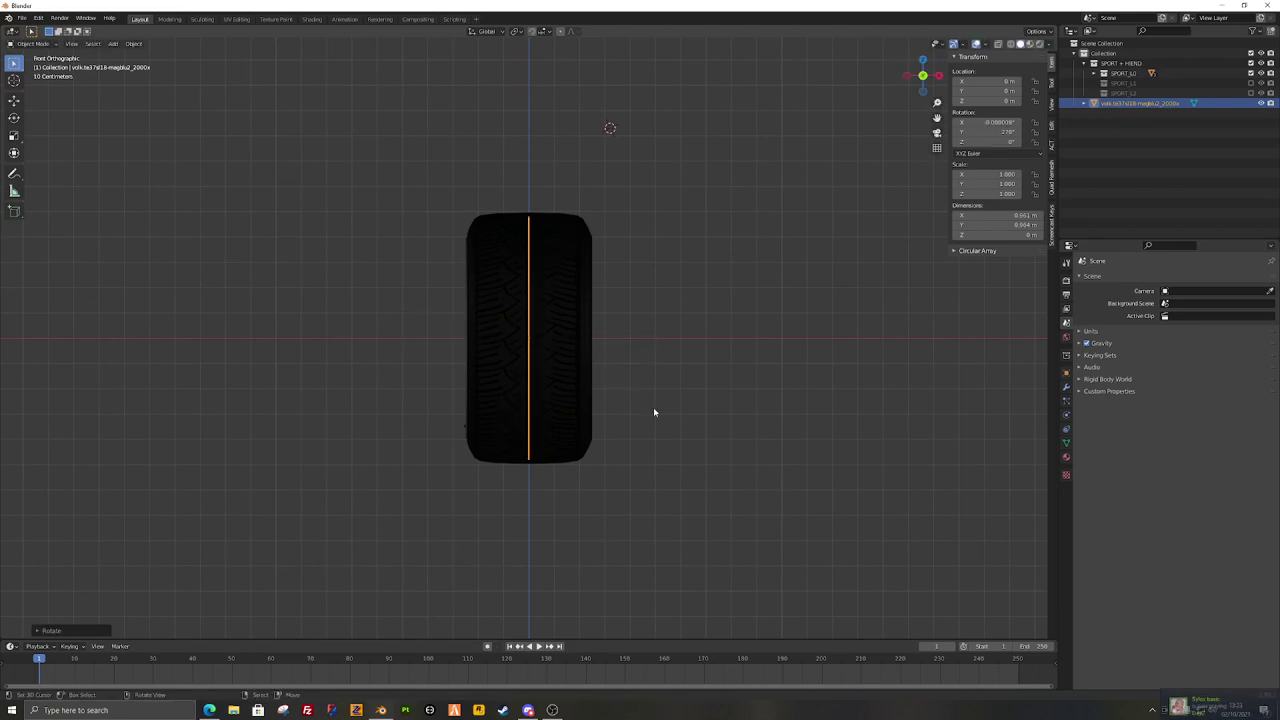
# Step: Move the upright reference plane along X to about -0.25 m so it sits outside the tyre's face
pyautogui.moveTo(653, 407); pyautogui.dragTo(797, 420, button='middle')
pyautogui.scroll(3, 797, 420)
pyautogui.moveTo(657, 266); pyautogui.dragTo(609, 257, button='middle')
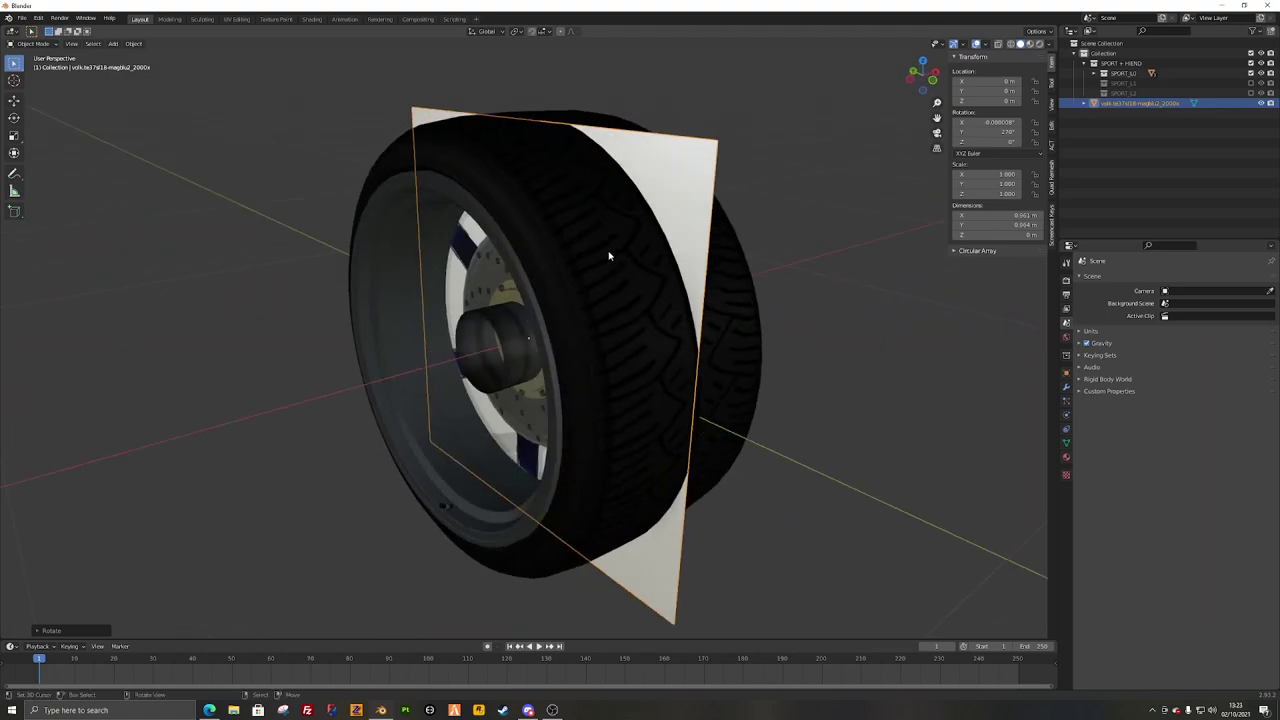
pyautogui.press('g')
pyautogui.press('x')
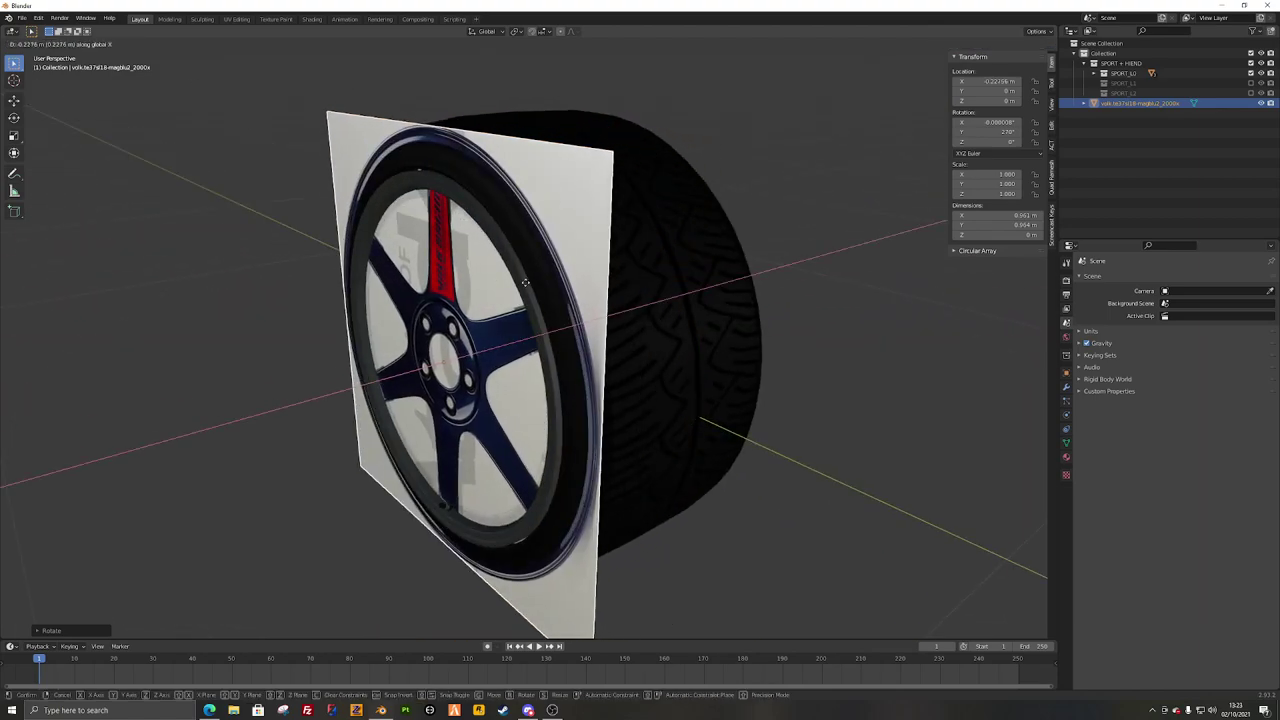
pyautogui.click(498, 288)
# Step: Scale the reference plane down so the pictured wheel fits the rim opening of the tyre
pyautogui.press('KP_3')
pyautogui.press('KP_1')
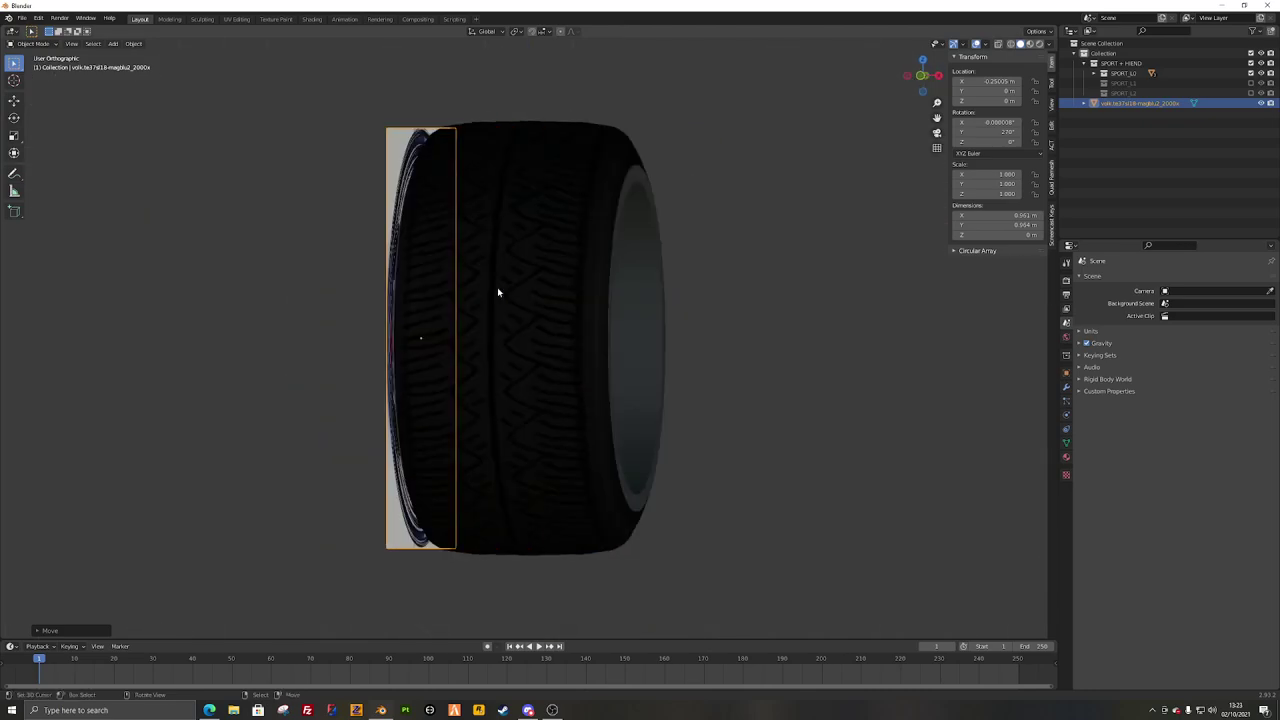
pyautogui.press('ctrl+KP_3')
pyautogui.press('s')
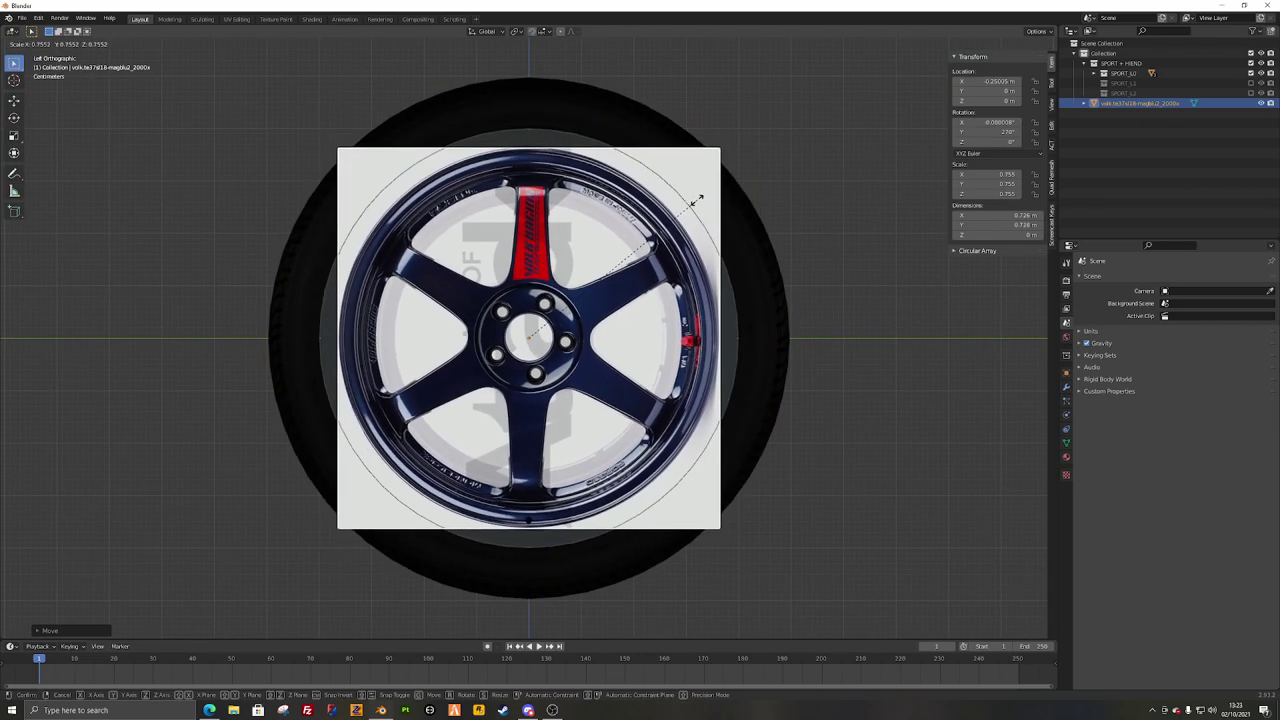
pyautogui.rightClick(709, 197)
pyautogui.moveTo(728, 203); pyautogui.dragTo(620, 231, button='middle')
pyautogui.moveTo(714, 236); pyautogui.dragTo(704, 267, button='middle')
pyautogui.press('s')
pyautogui.click(704, 248)
# Step: Fine-tune the reference plane's scale to about 0.837 and its X position to about -0.25 m against the tyre's rim
pyautogui.press('g')
pyautogui.press('x')
pyautogui.click(665, 251)
pyautogui.press('s')
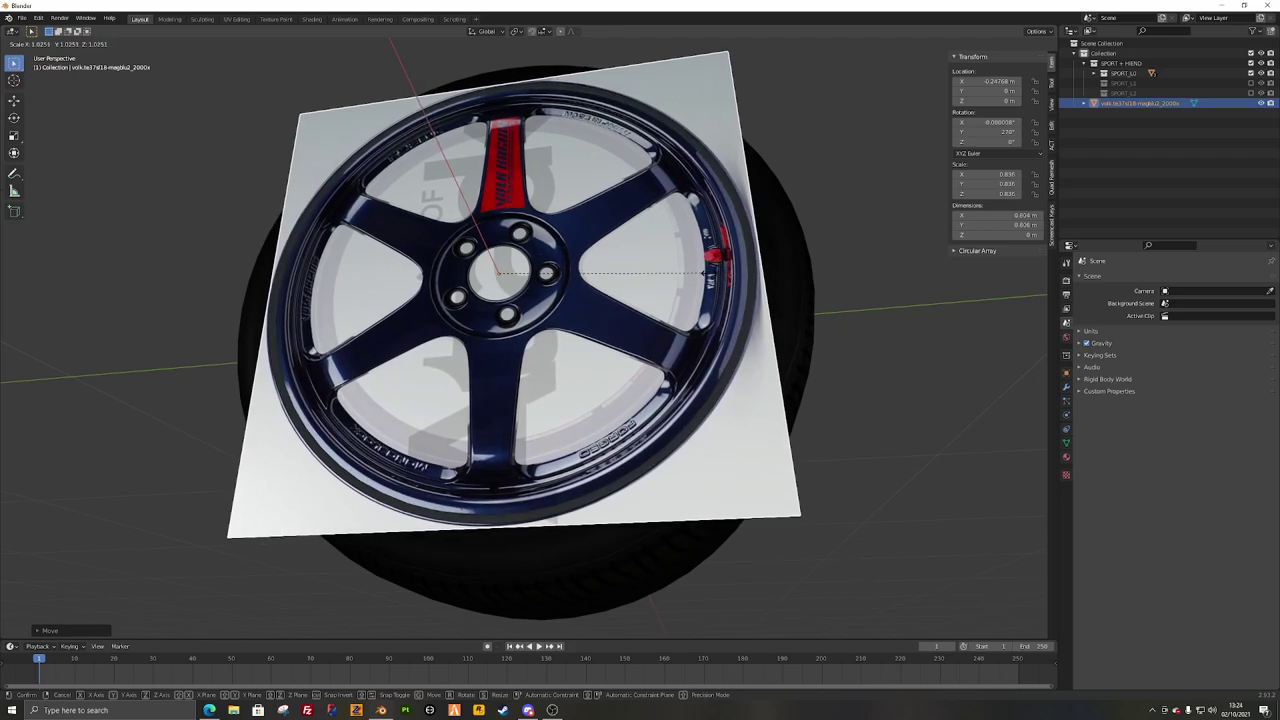
pyautogui.click(705, 270)
pyautogui.moveTo(705, 270); pyautogui.dragTo(646, 297, button='middle')
pyautogui.press('g')
pyautogui.press('x')
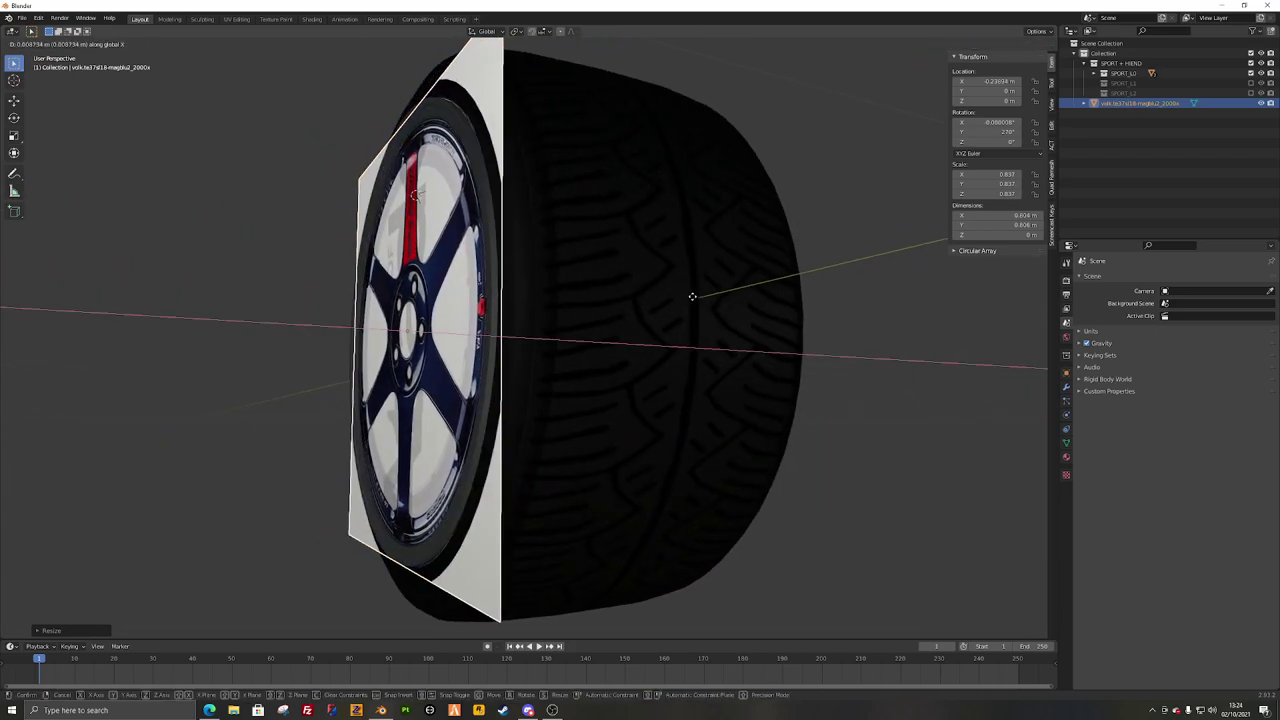
pyautogui.click(674, 294)
# Step: Check the reference plane's fit against the tyre from the left orthographic view in both wireframe and solid shading
pyautogui.moveTo(623, 334); pyautogui.dragTo(695, 351, button='middle')
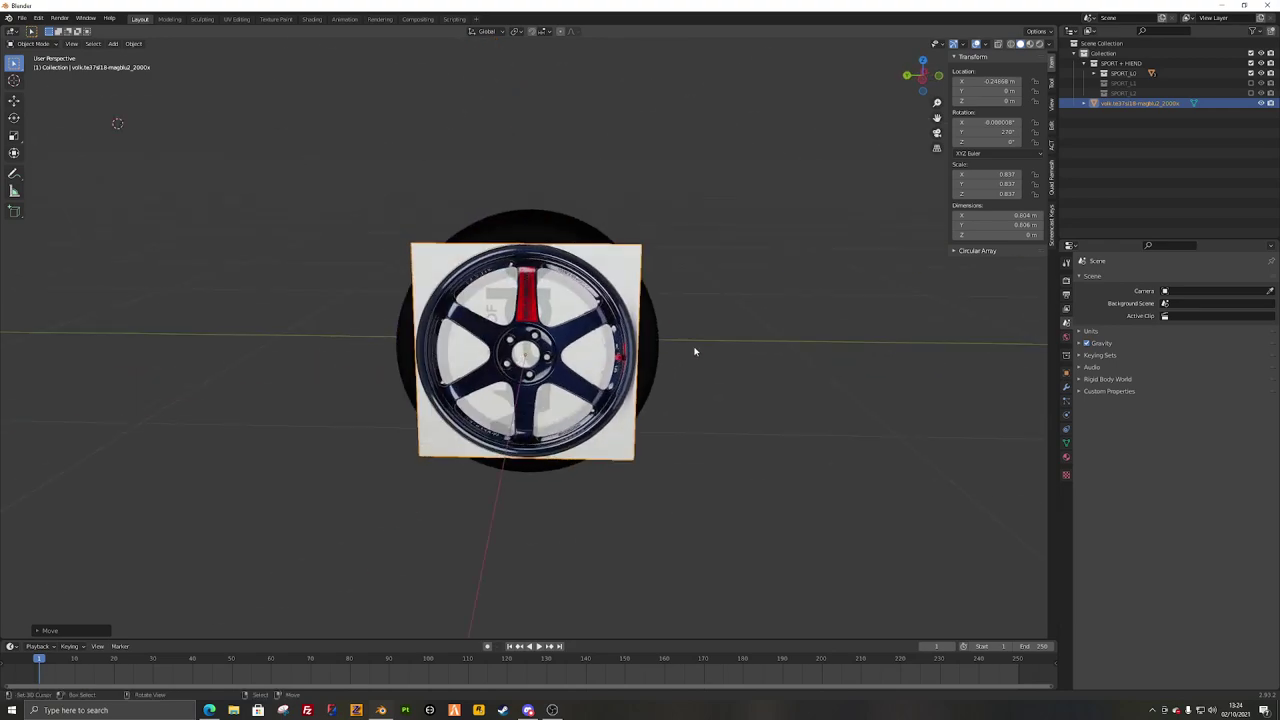
pyautogui.press('KP_3')
pyautogui.press('ctrl+KP_3')
pyautogui.click(695, 351)
pyautogui.scroll(4, 695, 351)
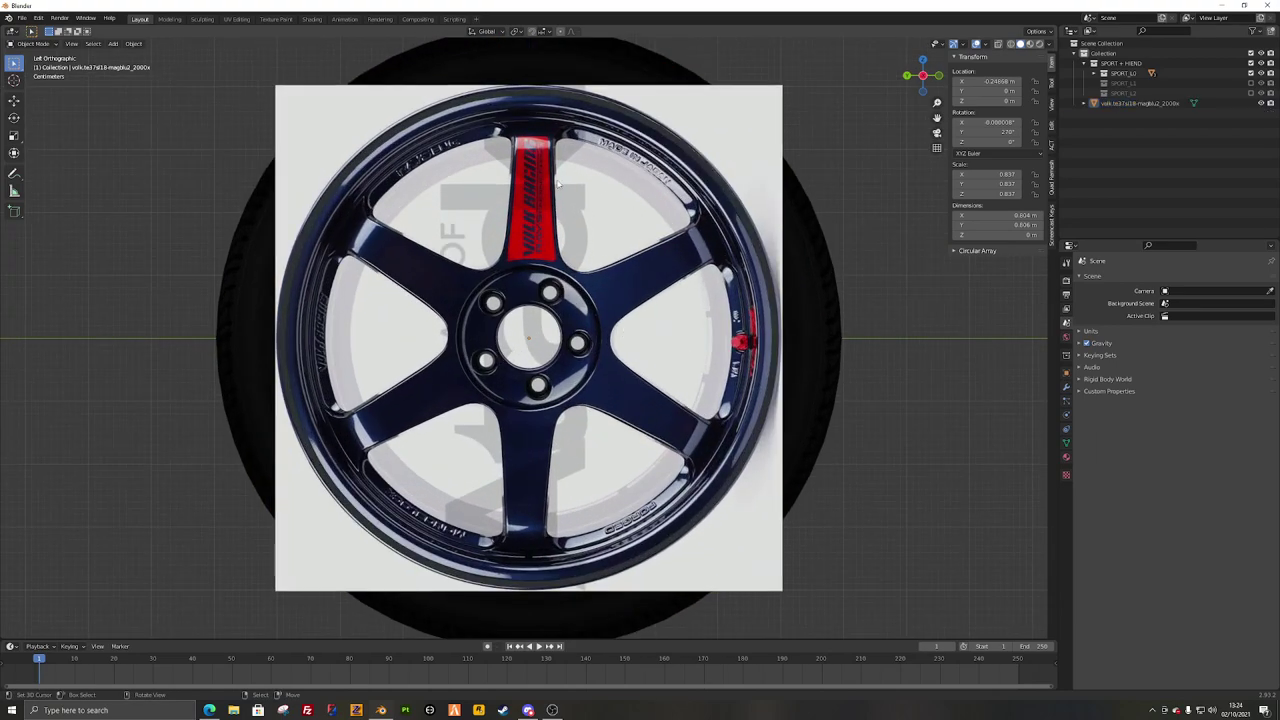
pyautogui.click(533, 160)
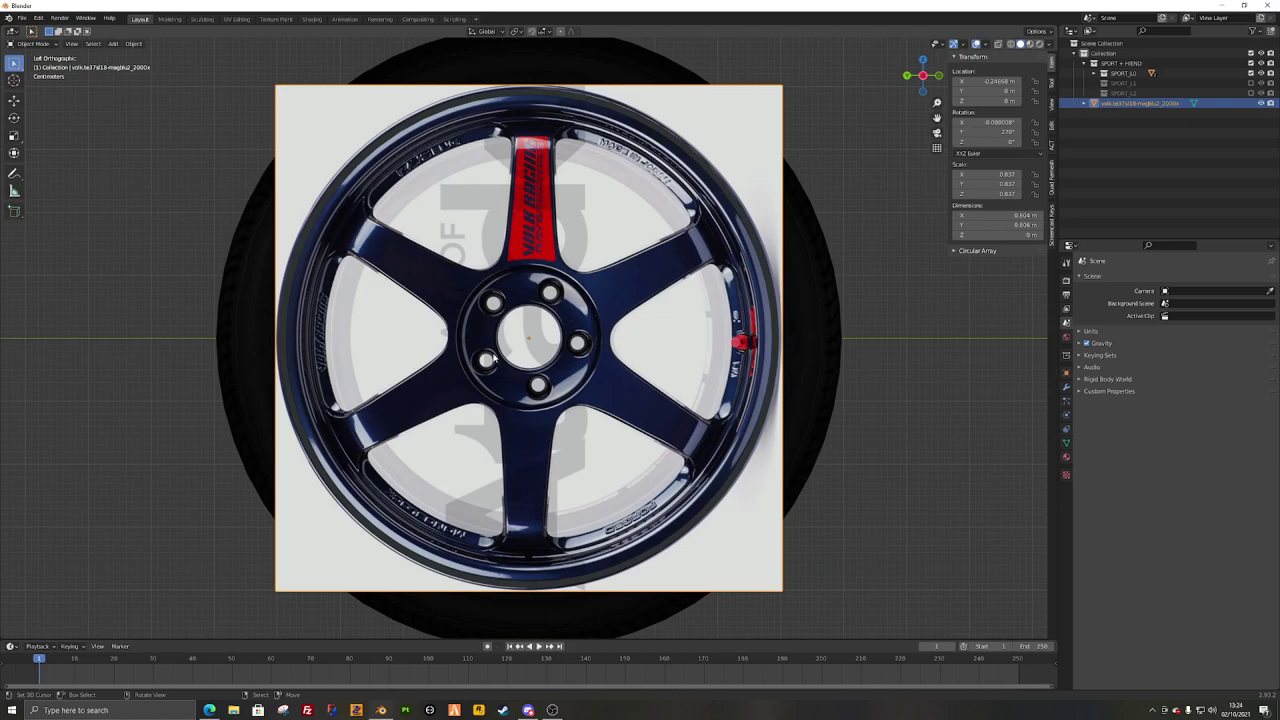
pyautogui.hotkey('shift', 'z')
pyautogui.keyDown('shift'); pyautogui.moveTo(585, 193); pyautogui.dragTo(587, 255, button='middle'); pyautogui.keyUp('shift')
pyautogui.scroll(1, 595, 248)
pyautogui.hotkey('shift', 'z')
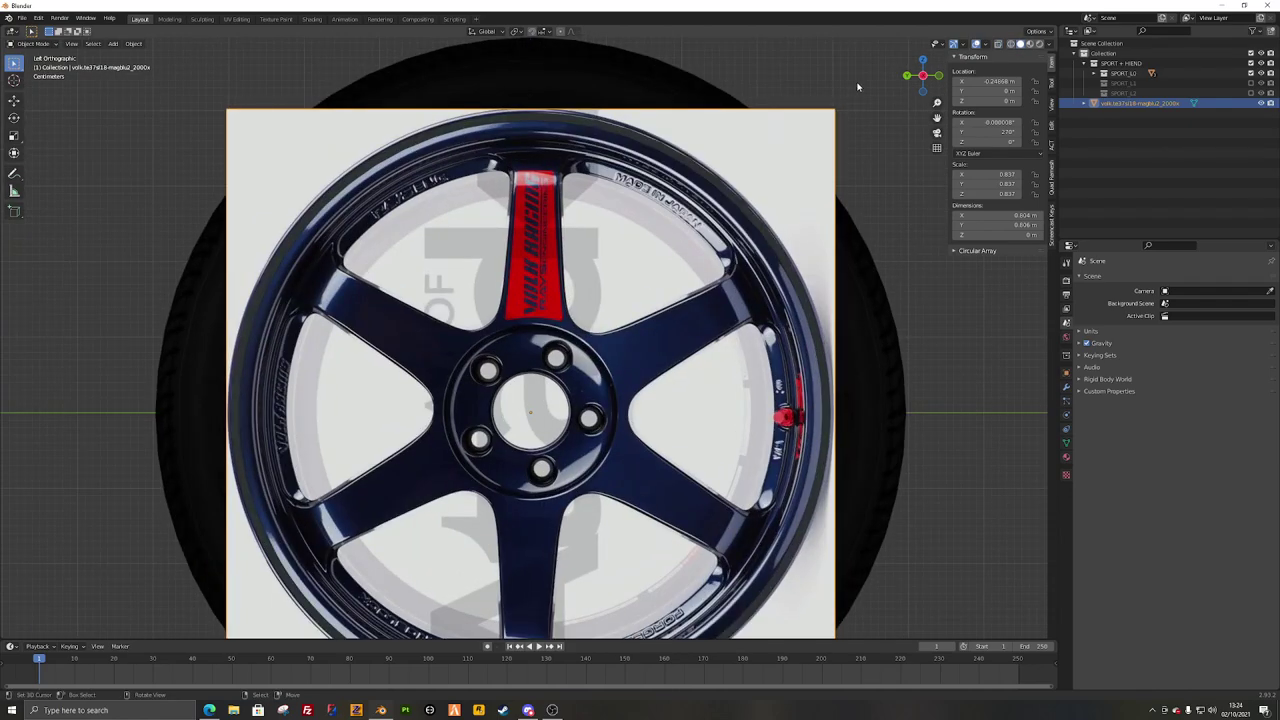
# Step: Rotate the reference plane slightly to straighten the red spoke vertically, and apply its rotation and scale
pyautogui.press('r')
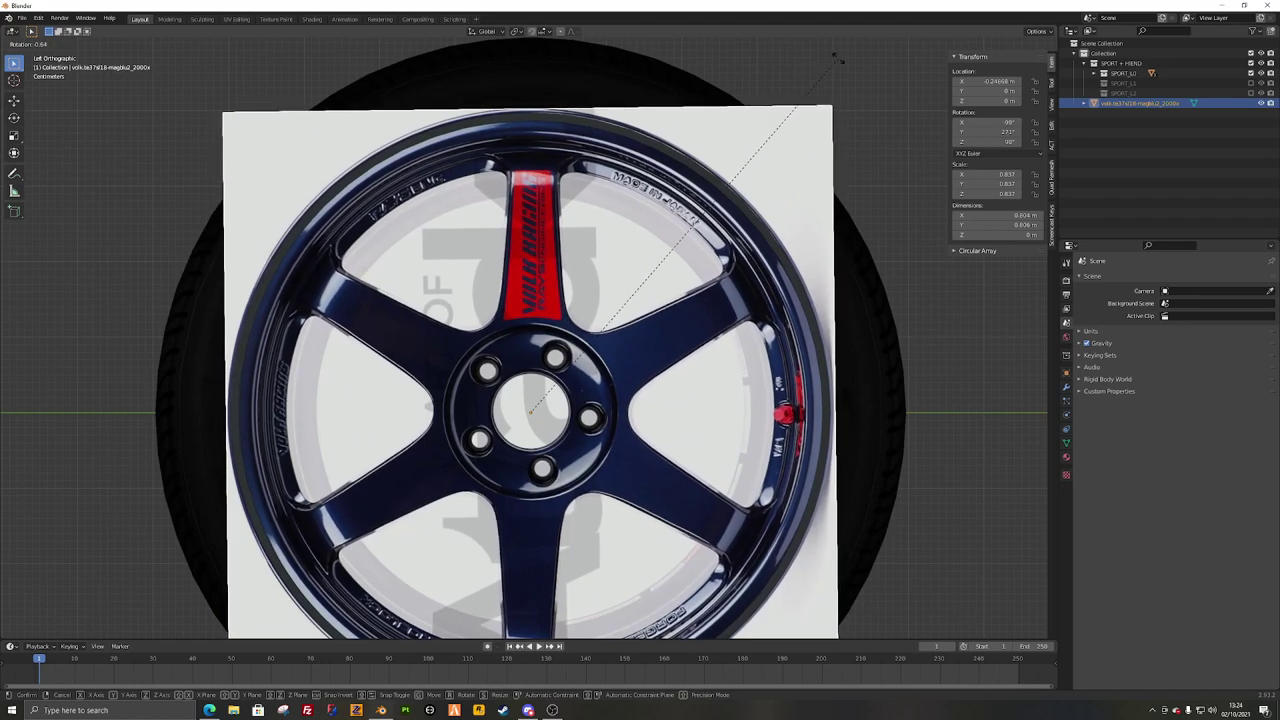
pyautogui.click(771, 190)
pyautogui.scroll(-3, 771, 190)
pyautogui.scroll(-1, 771, 190)
pyautogui.press('r')
pyautogui.click(823, 200)
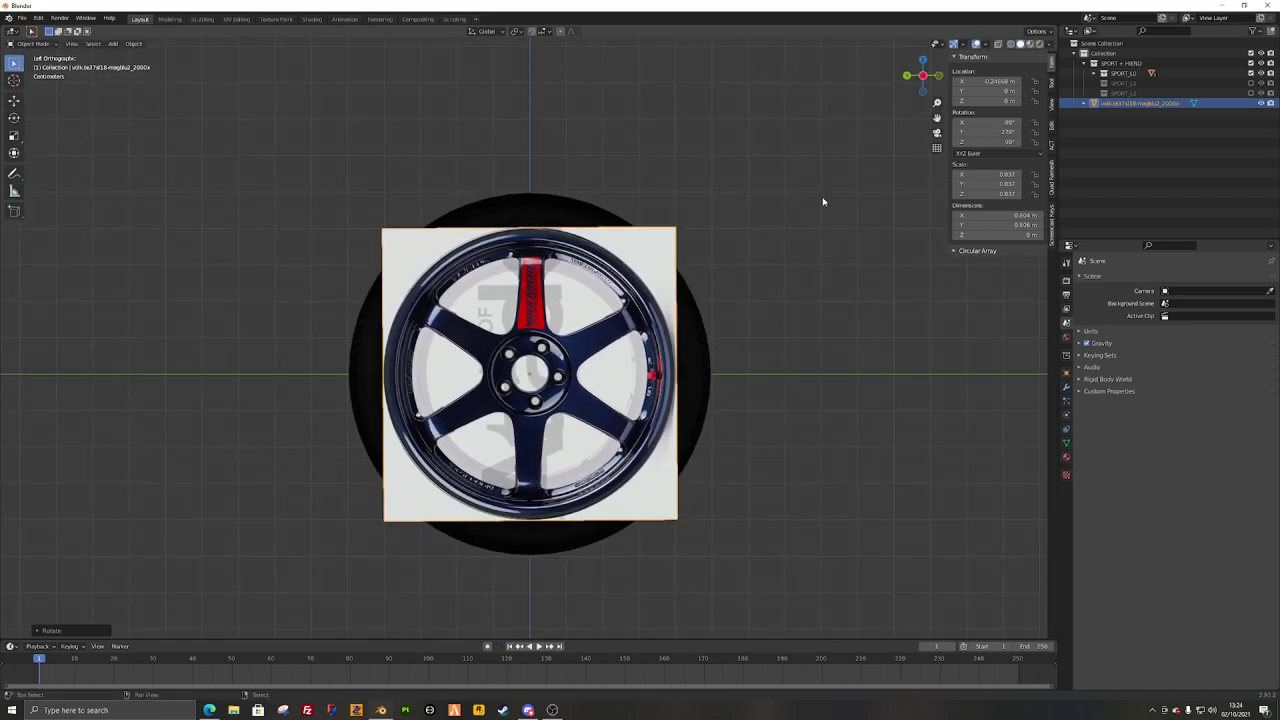
pyautogui.scroll(2, 820, 132)
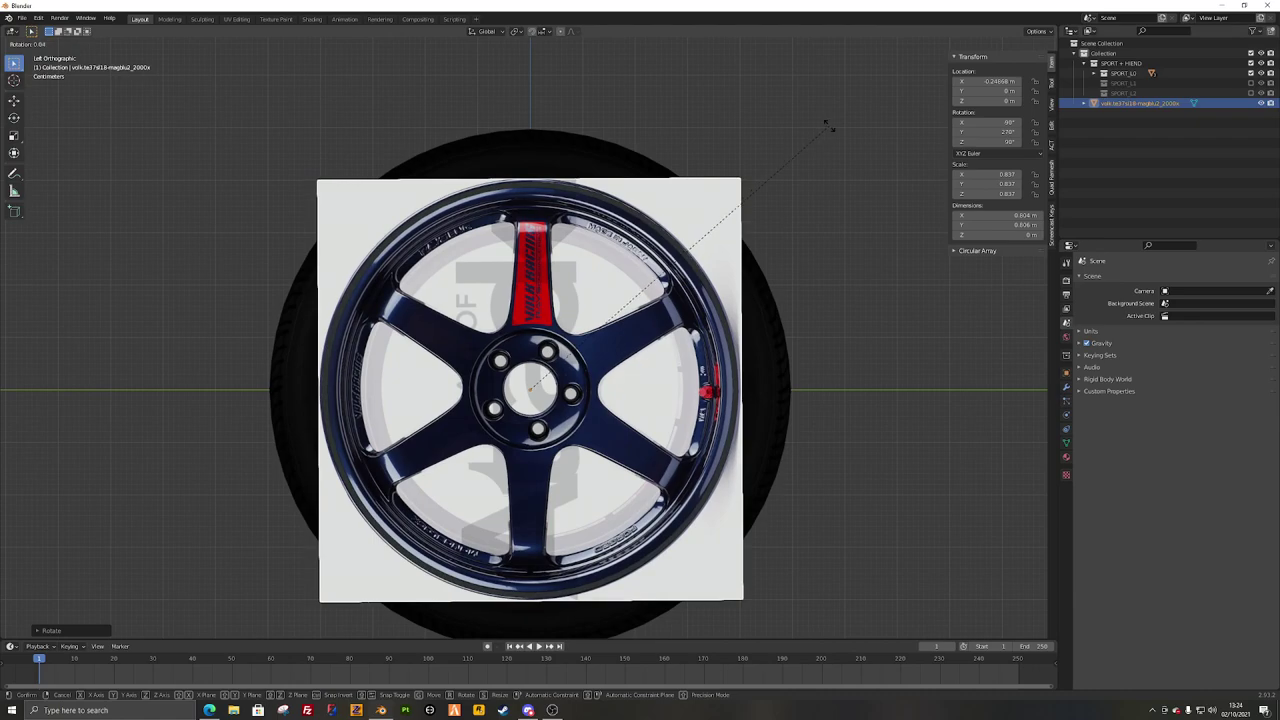
pyautogui.hotkey('ctrl', 'a')
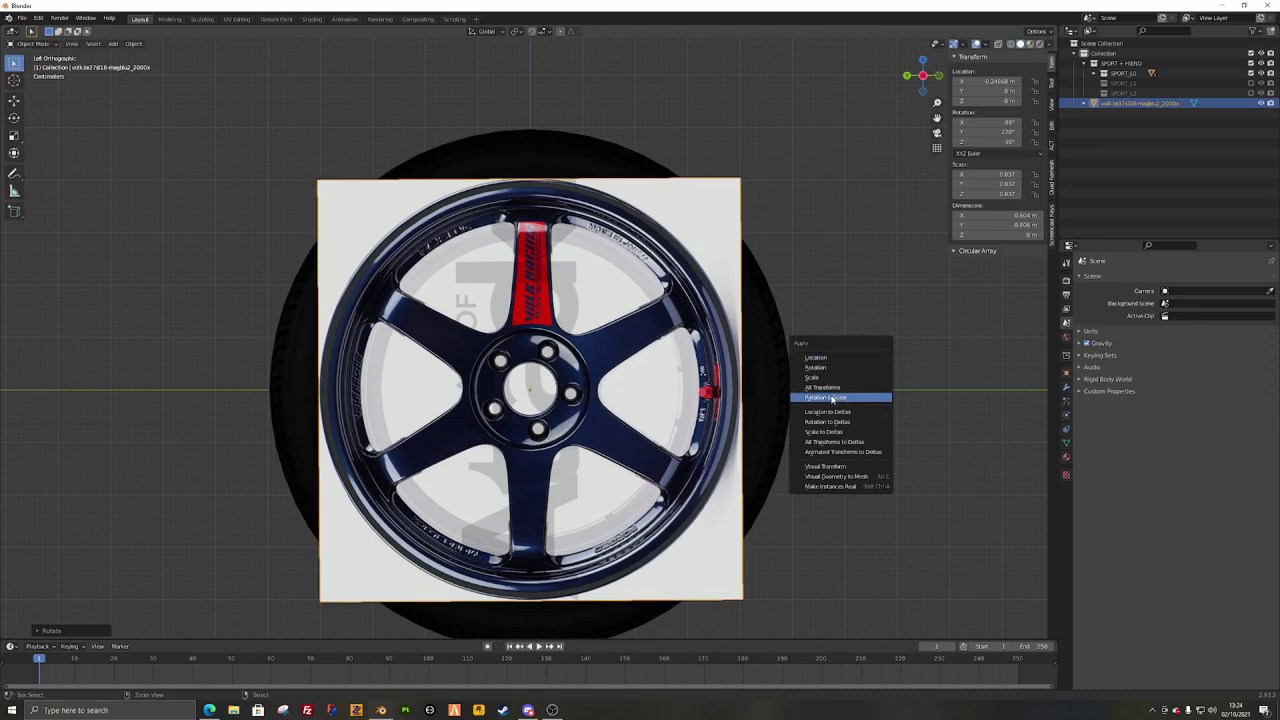
pyautogui.click(829, 397)
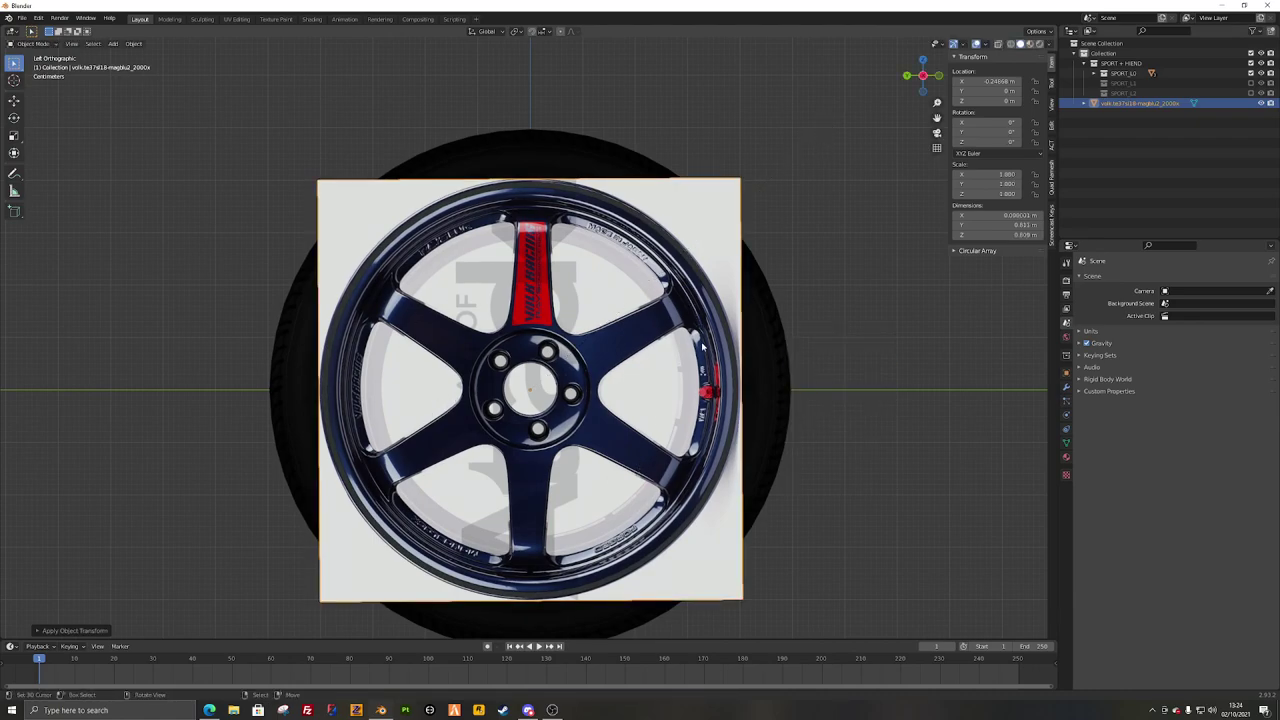
# Step: Isolate the reference plane in local view and move it along X to about 0.28 m, behind the world origin
pyautogui.moveTo(703, 347); pyautogui.dragTo(548, 368, button='middle')
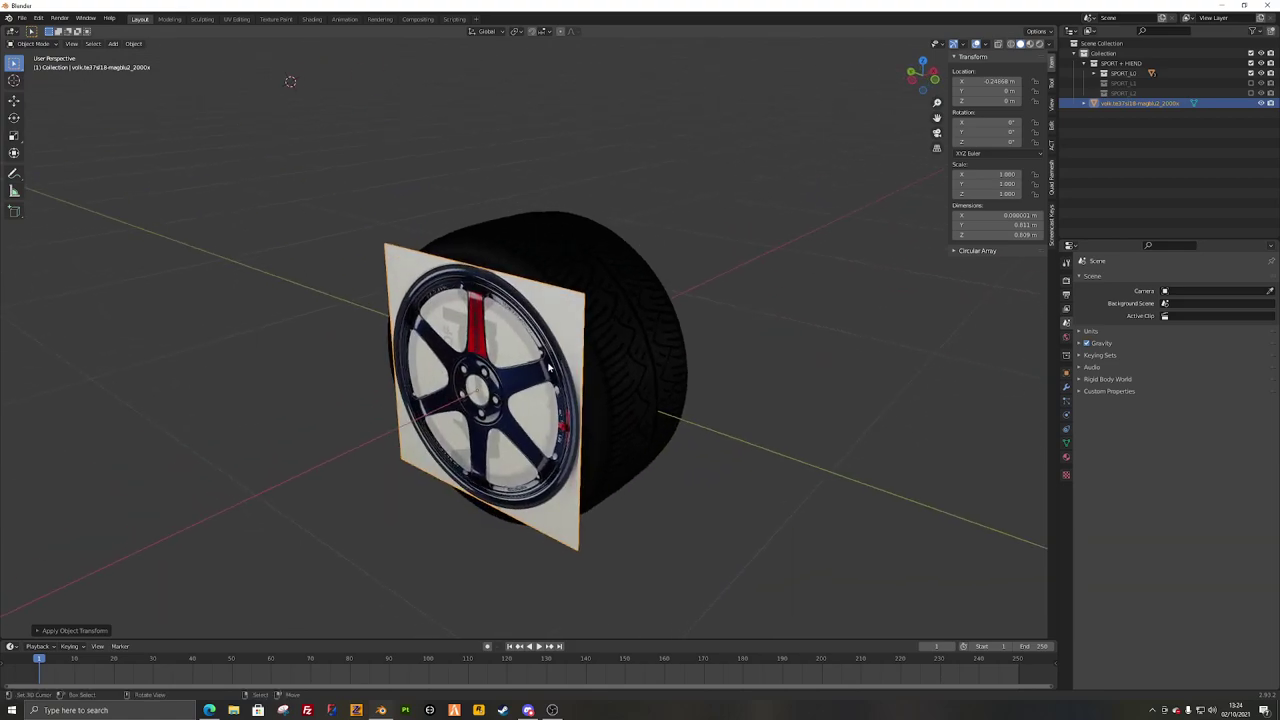
pyautogui.press('KP_Divide')
pyautogui.moveTo(536, 375); pyautogui.dragTo(675, 293)
pyautogui.scroll(-2, 601, 384)
pyautogui.moveTo(601, 380); pyautogui.dragTo(594, 348, button='middle')
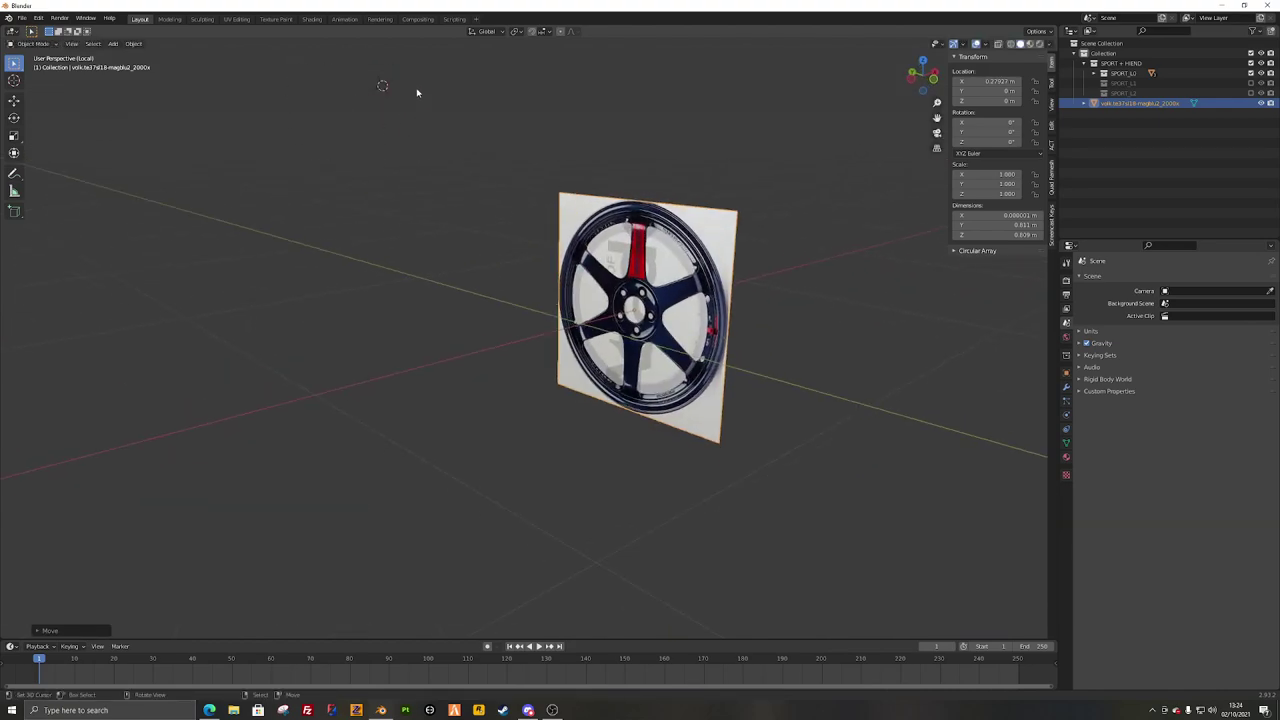
pyautogui.keyDown('shift'); pyautogui.moveTo(515, 212); pyautogui.dragTo(418, 266, button='middle'); pyautogui.keyUp('shift')
pyautogui.moveTo(555, 386); pyautogui.dragTo(590, 390, button='middle')
# Step: Snap the 3D cursor to the world origin
pyautogui.hotkey('shift', 's')
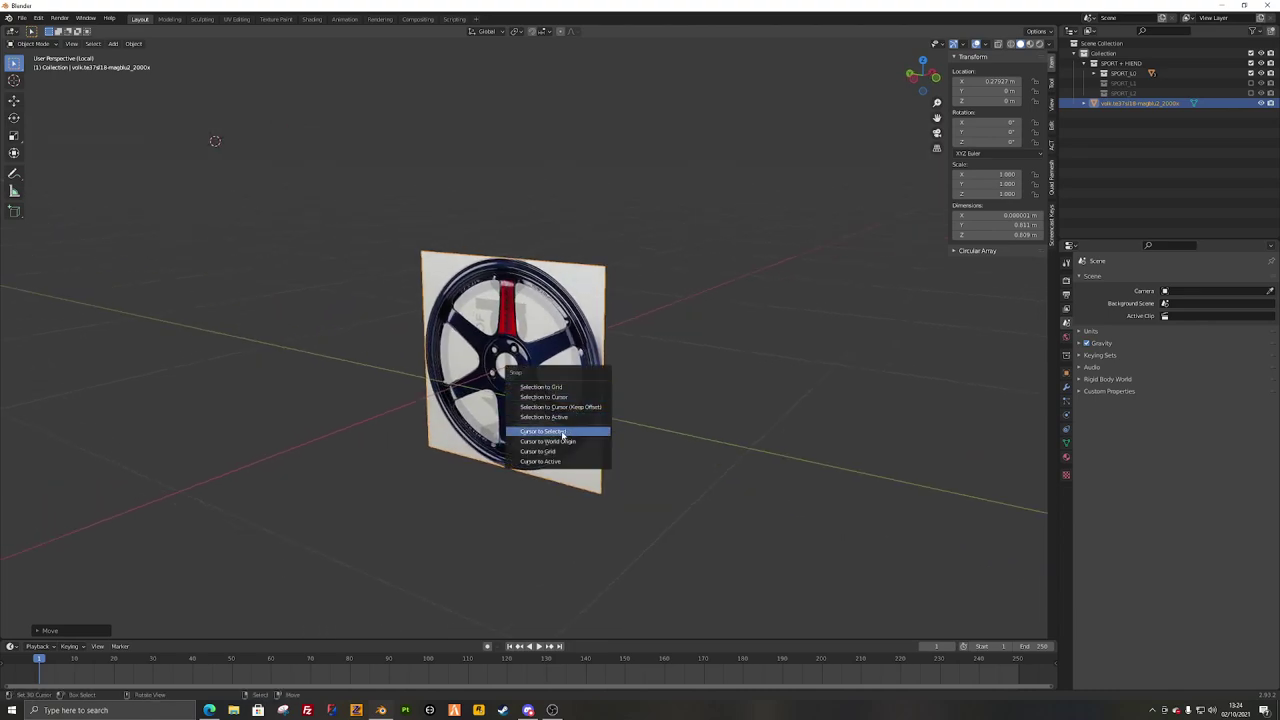
pyautogui.click(547, 450)
pyautogui.moveTo(463, 391); pyautogui.dragTo(498, 398, button='middle')
# Step: Add a mesh circle at the world origin, in front of the wheel reference image in left orthographic view
pyautogui.press('ctrl+KP_3')
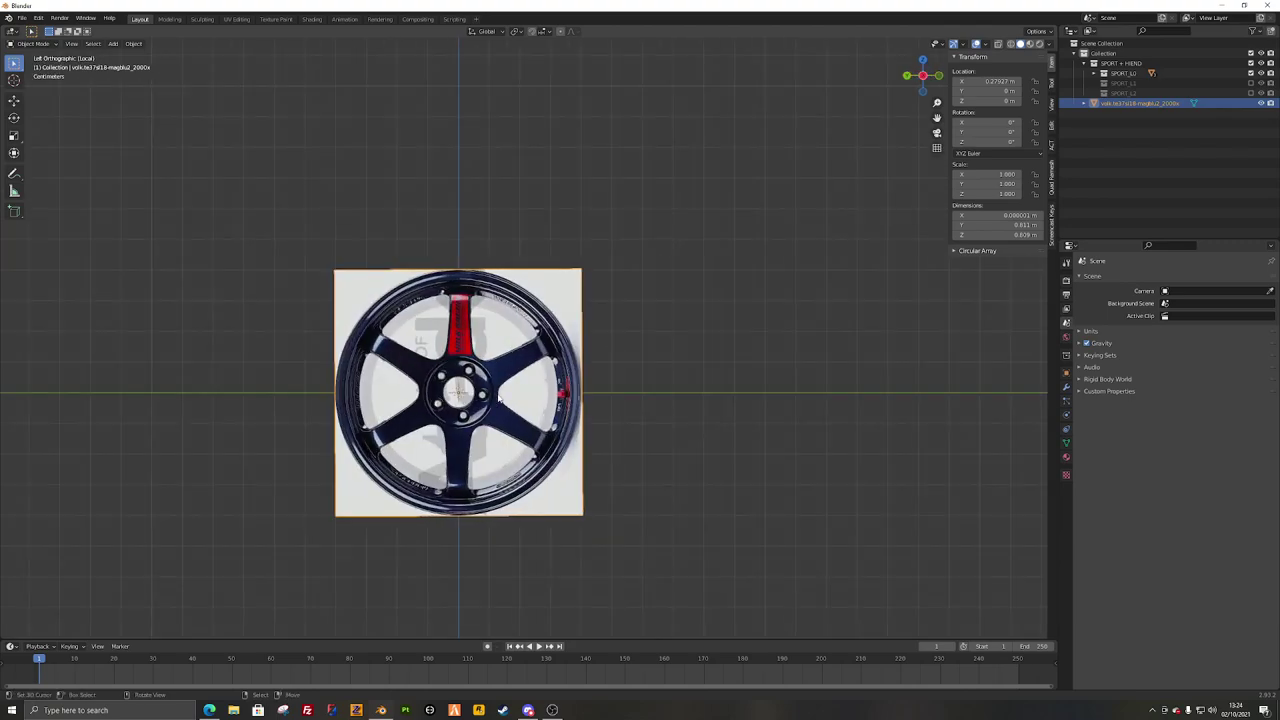
pyautogui.scroll(4, 510, 368)
pyautogui.keyDown('shift'); pyautogui.moveTo(510, 368); pyautogui.dragTo(607, 352, button='middle'); pyautogui.keyUp('shift')
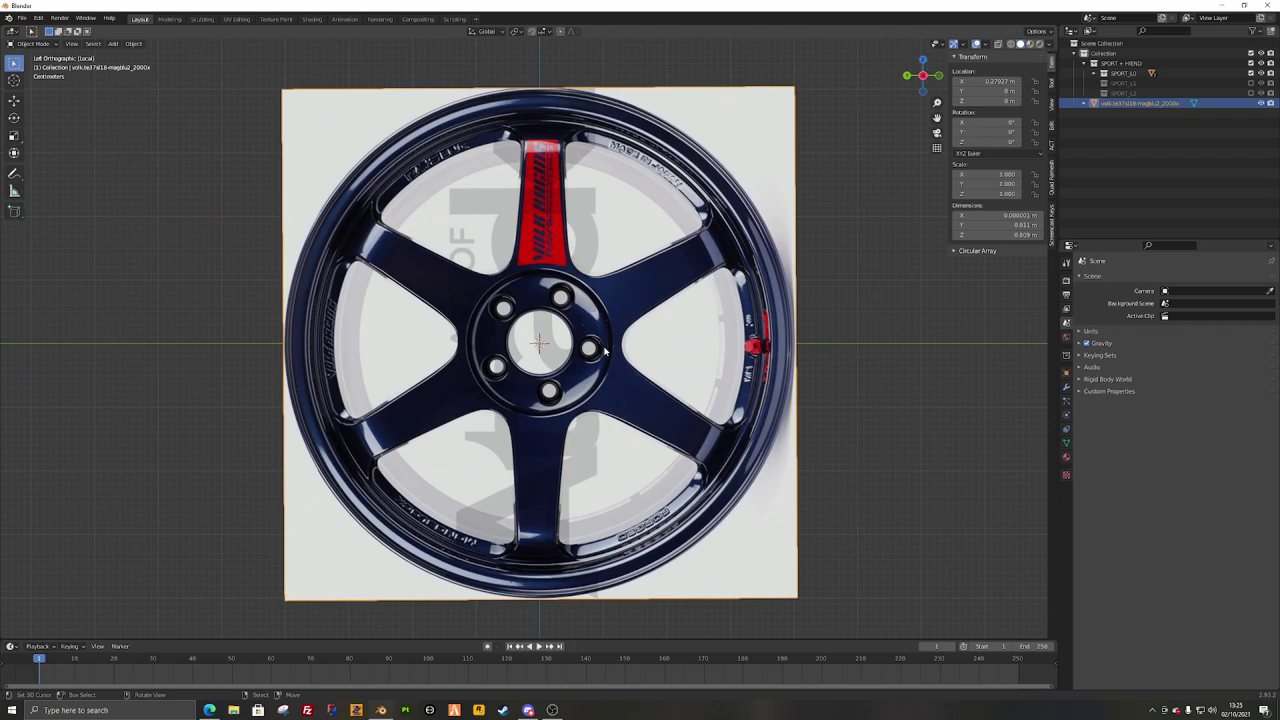
pyautogui.press('F3')
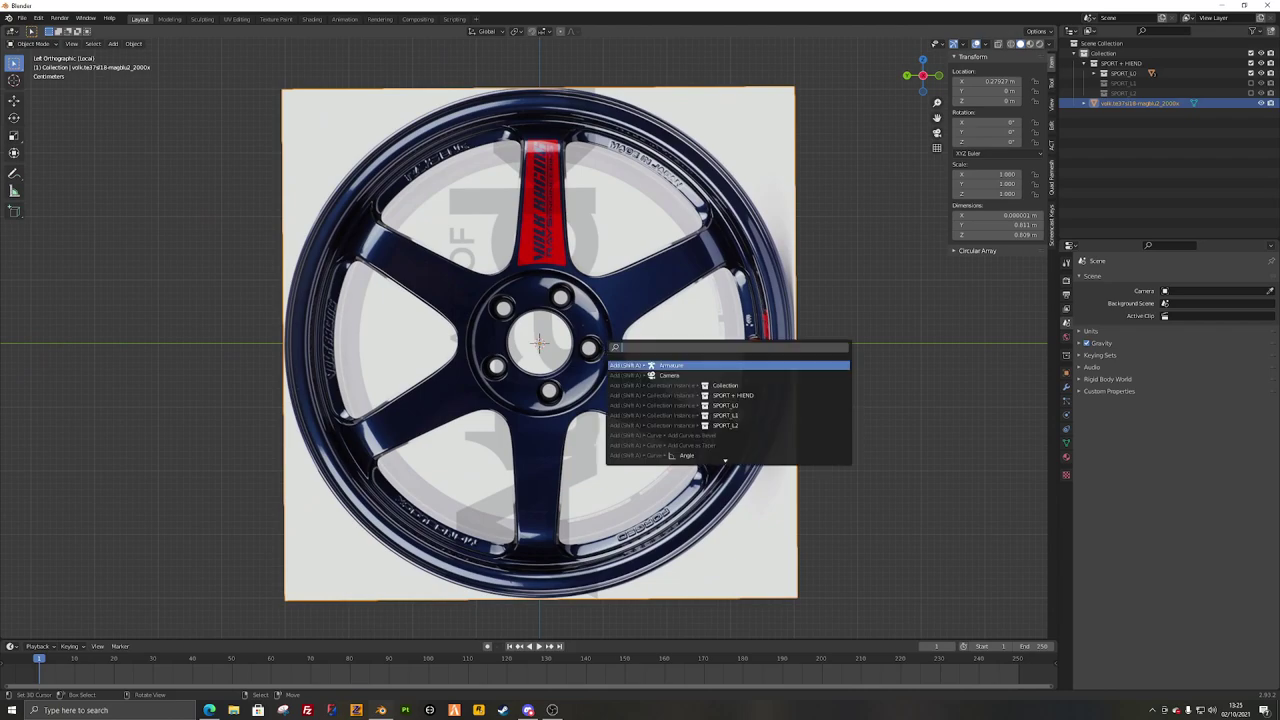
pyautogui.press('Escape')
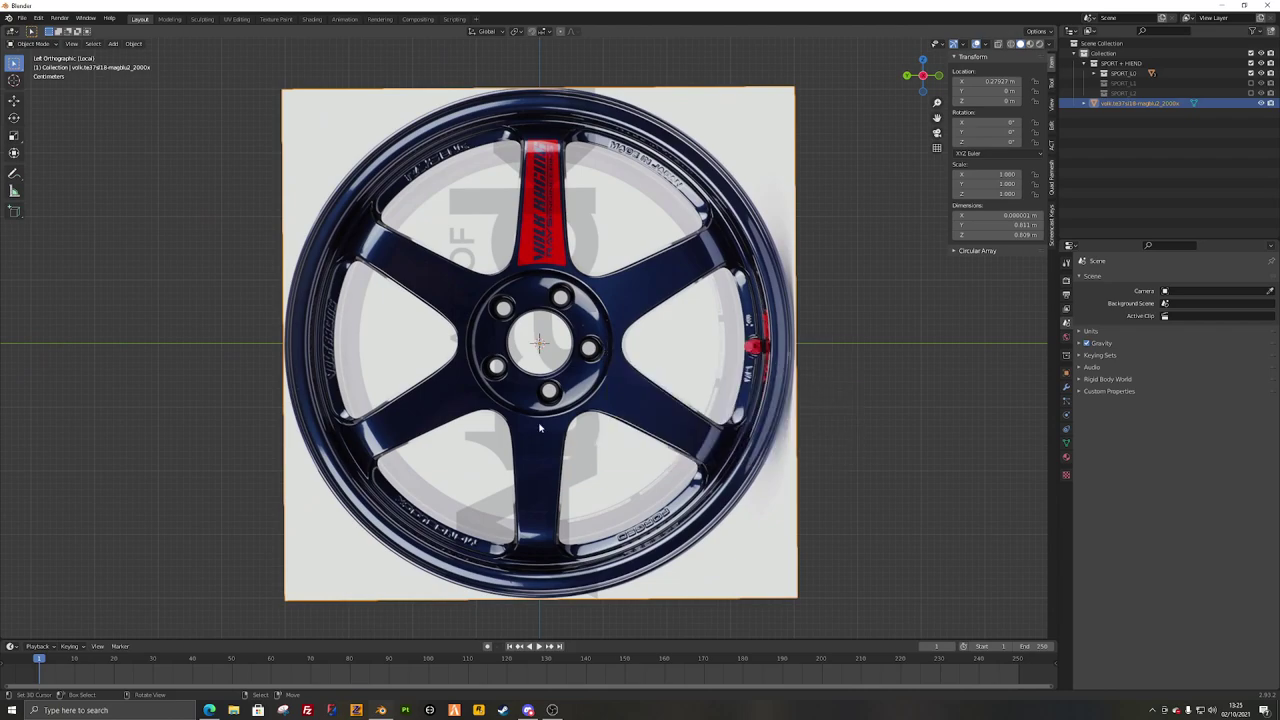
pyautogui.keyDown('shift'); pyautogui.moveTo(650, 391); pyautogui.dragTo(616, 388, button='middle'); pyautogui.keyUp('shift')
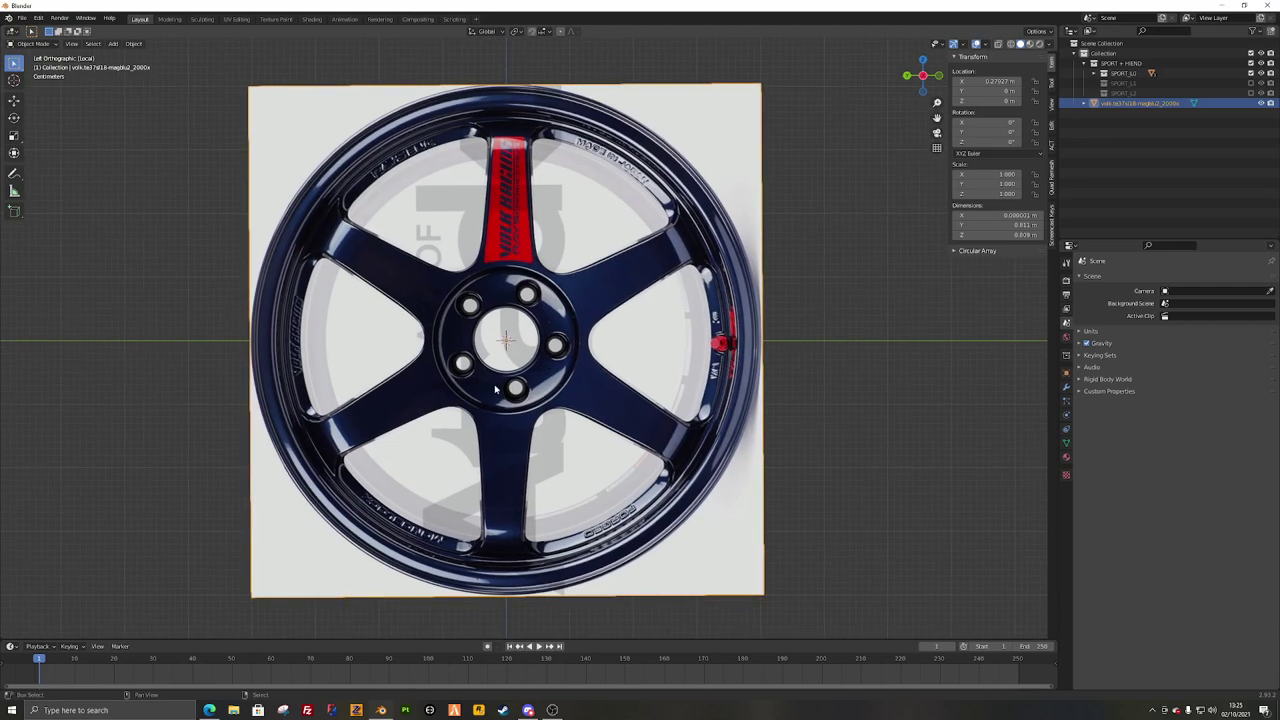
pyautogui.hotkey('shift', 'a')
pyautogui.moveTo(617, 384)
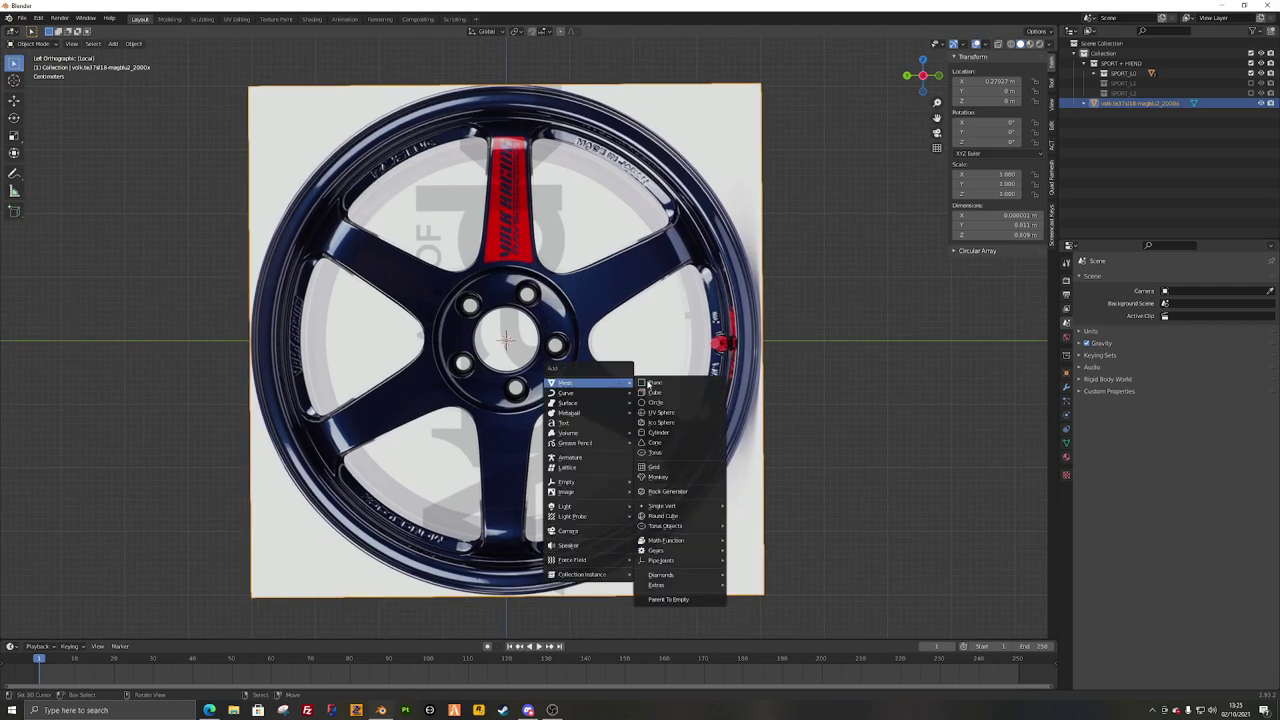
pyautogui.click(653, 403)
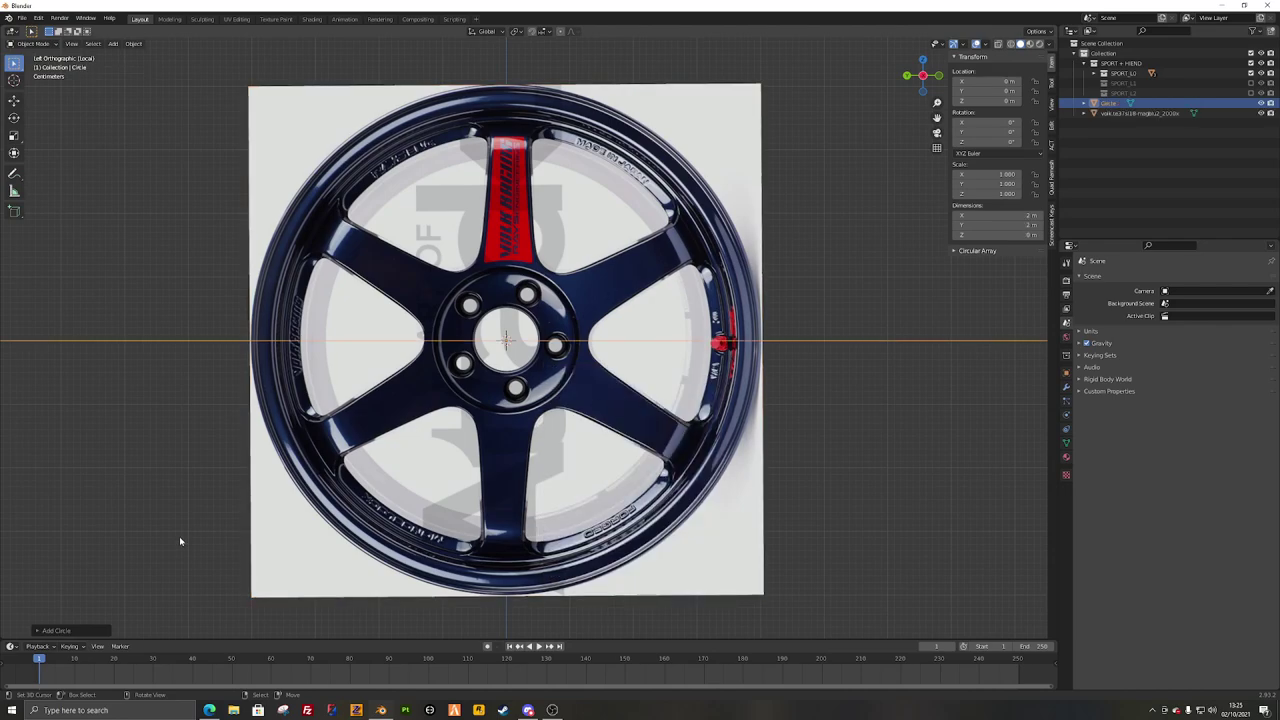
# Step: Set the new circle's Y rotation to 90° so it faces the reference image
pyautogui.click(89, 631)
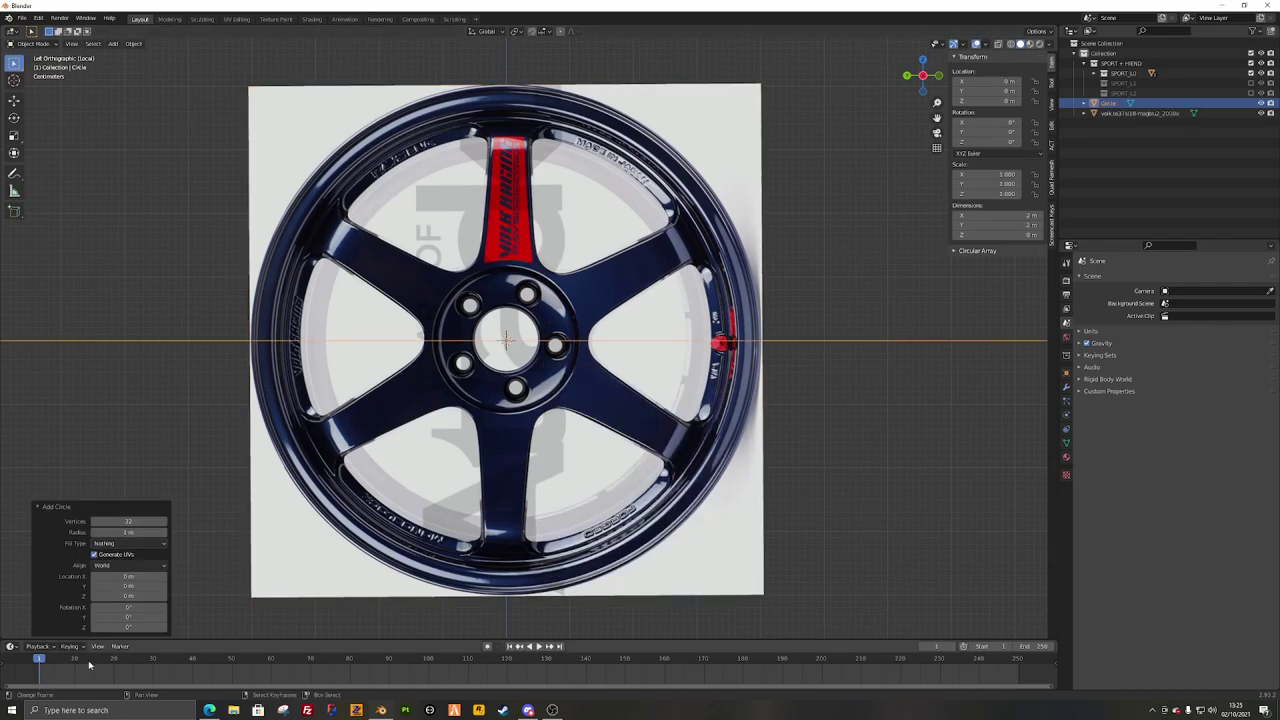
pyautogui.click(126, 608)
pyautogui.click(120, 616)
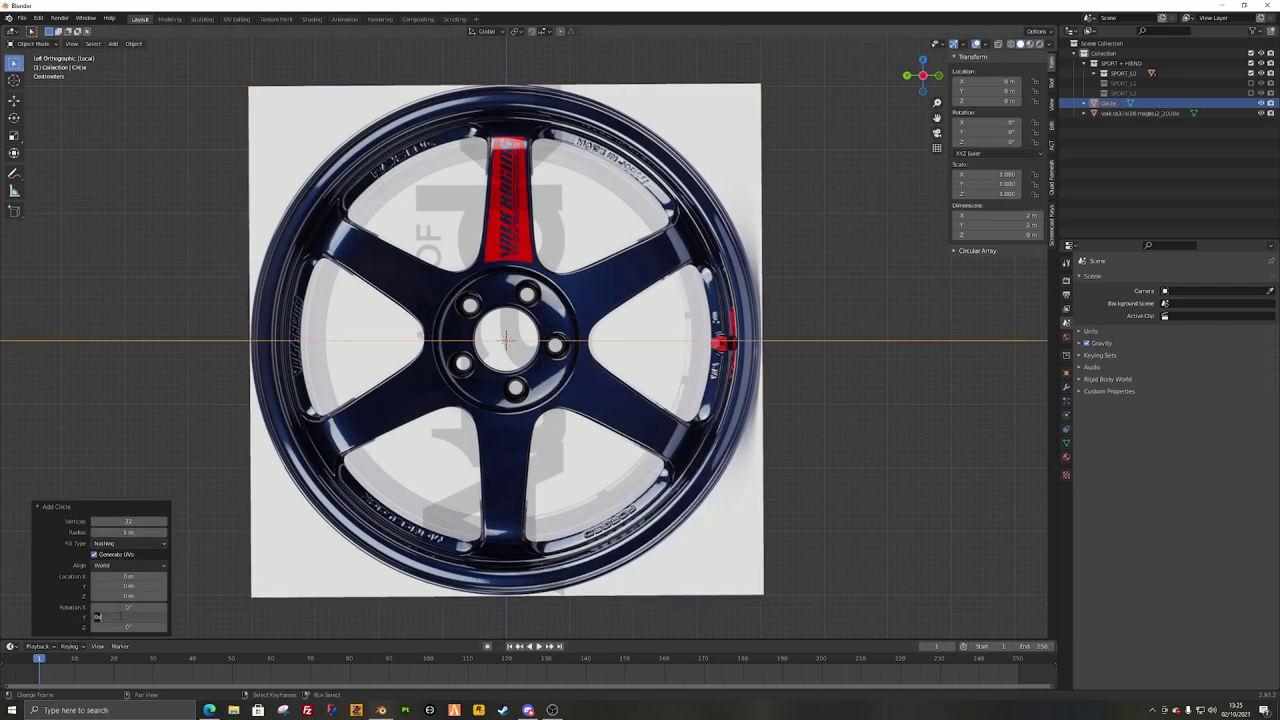
pyautogui.write('90')
pyautogui.press('Return')
# Step: Reduce the circle's radius to about 0.117 m, matching the rim of the hub in the reference image
pyautogui.scroll(-6, 507, 369)
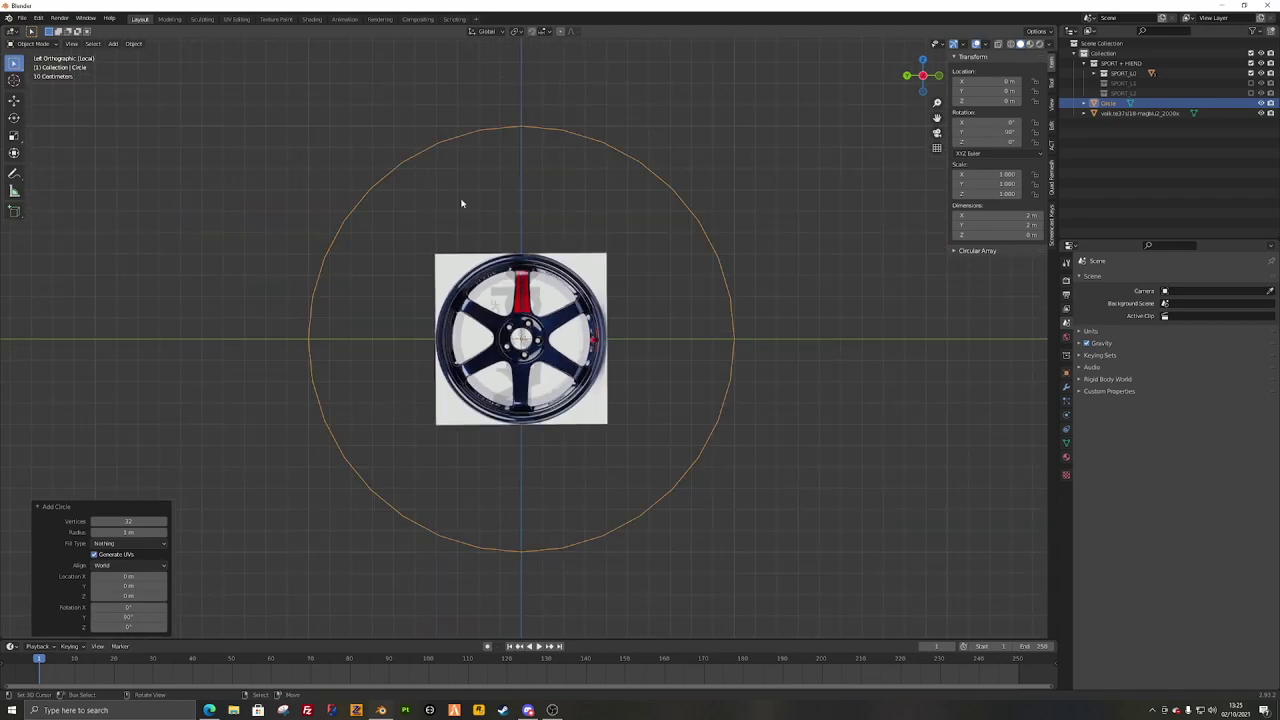
pyautogui.scroll(1, 659, 198)
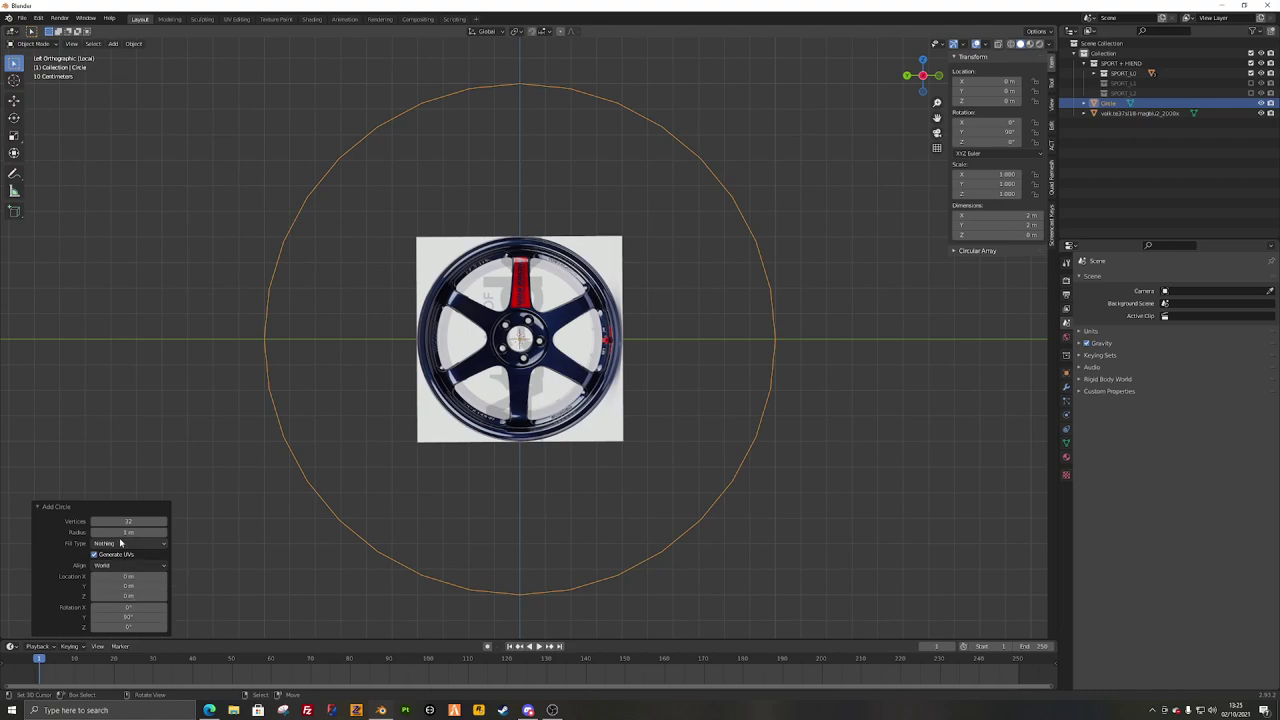
pyautogui.moveTo(132, 532); pyautogui.dragTo(957, 443)
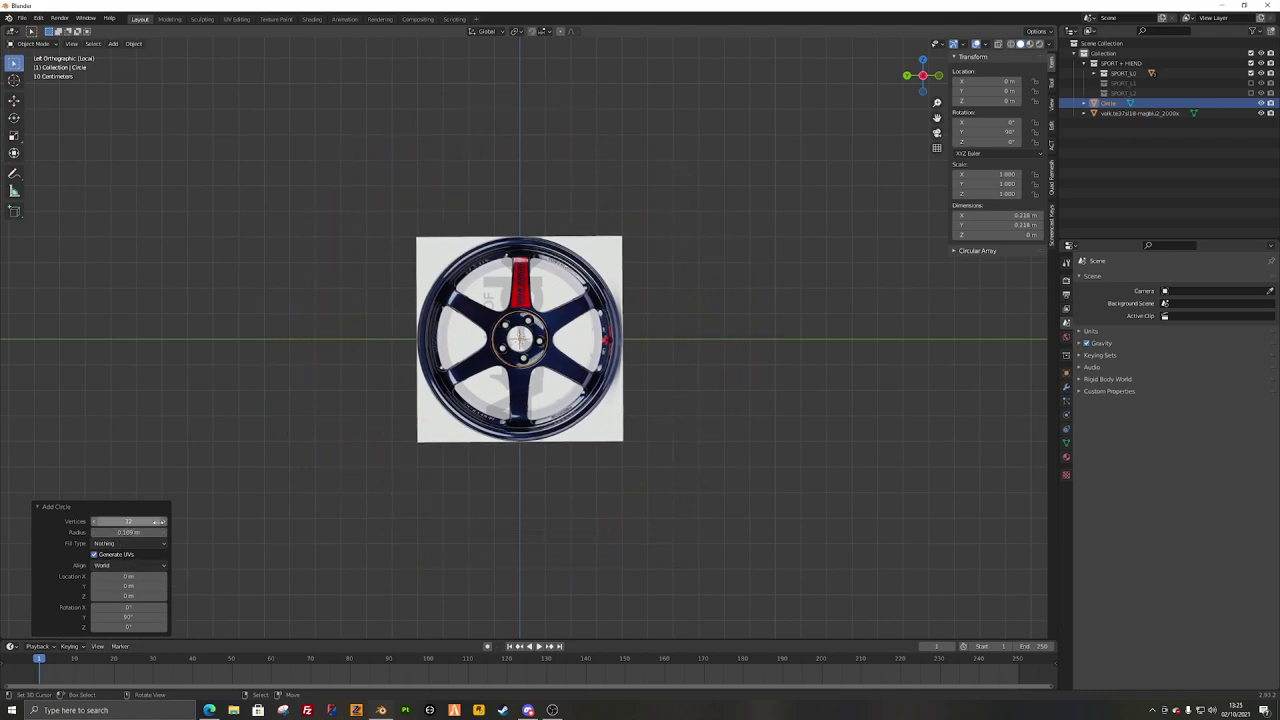
pyautogui.scroll(9, 814, 323)
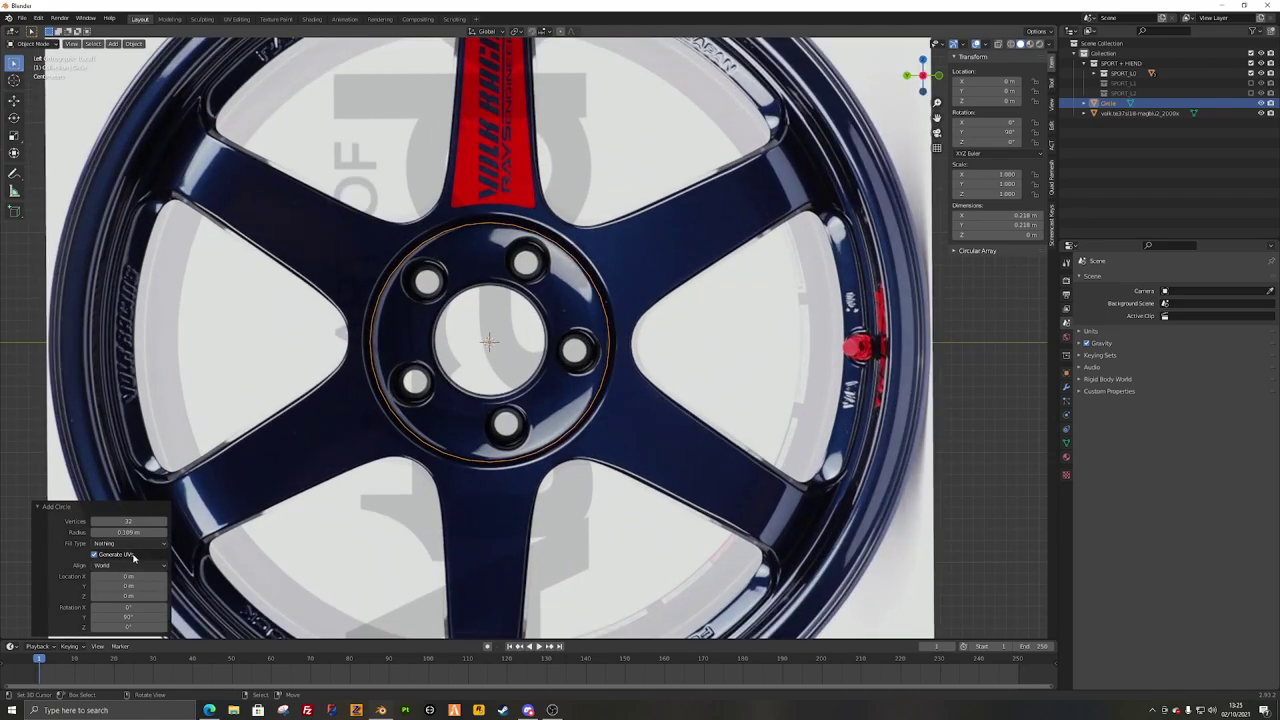
pyautogui.moveTo(130, 532); pyautogui.dragTo(130, 530)
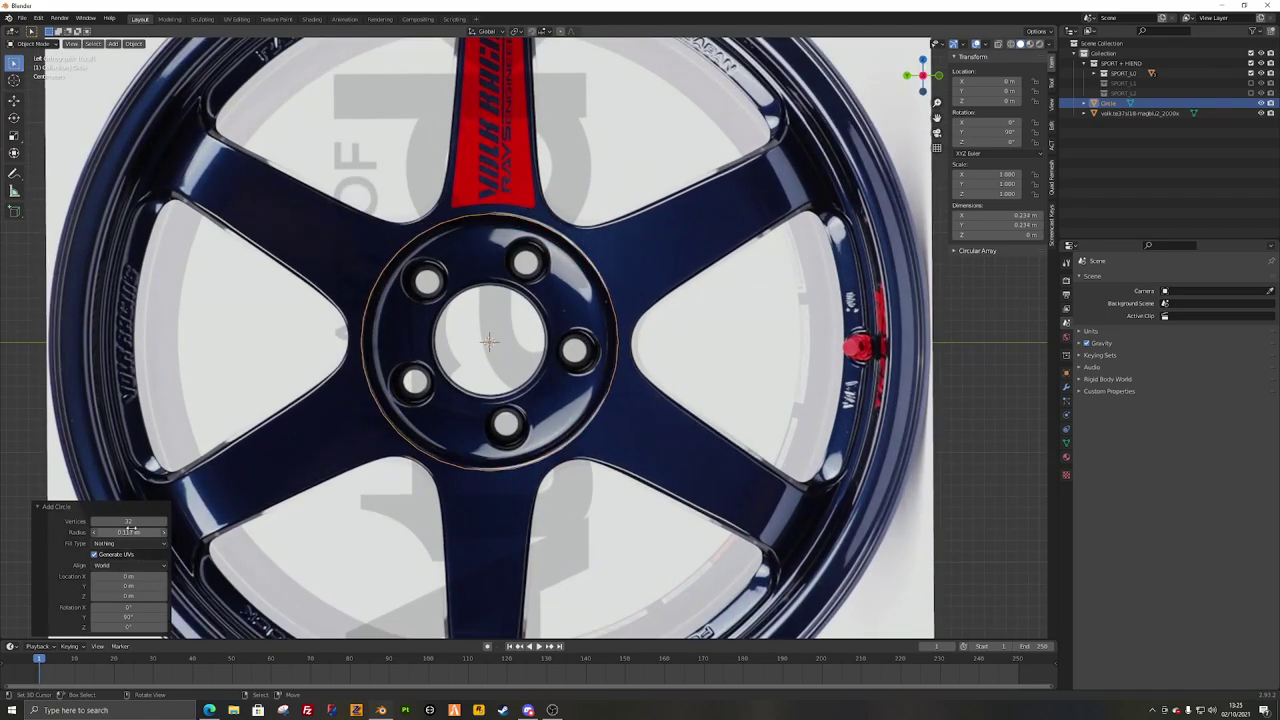
# Step: Raise the circle's vertex count to 60 so its segments divide evenly among the six spokes
pyautogui.scroll(-3, 606, 288)
pyautogui.keyDown('shift'); pyautogui.moveTo(539, 225); pyautogui.dragTo(553, 284, button='middle'); pyautogui.keyUp('shift')
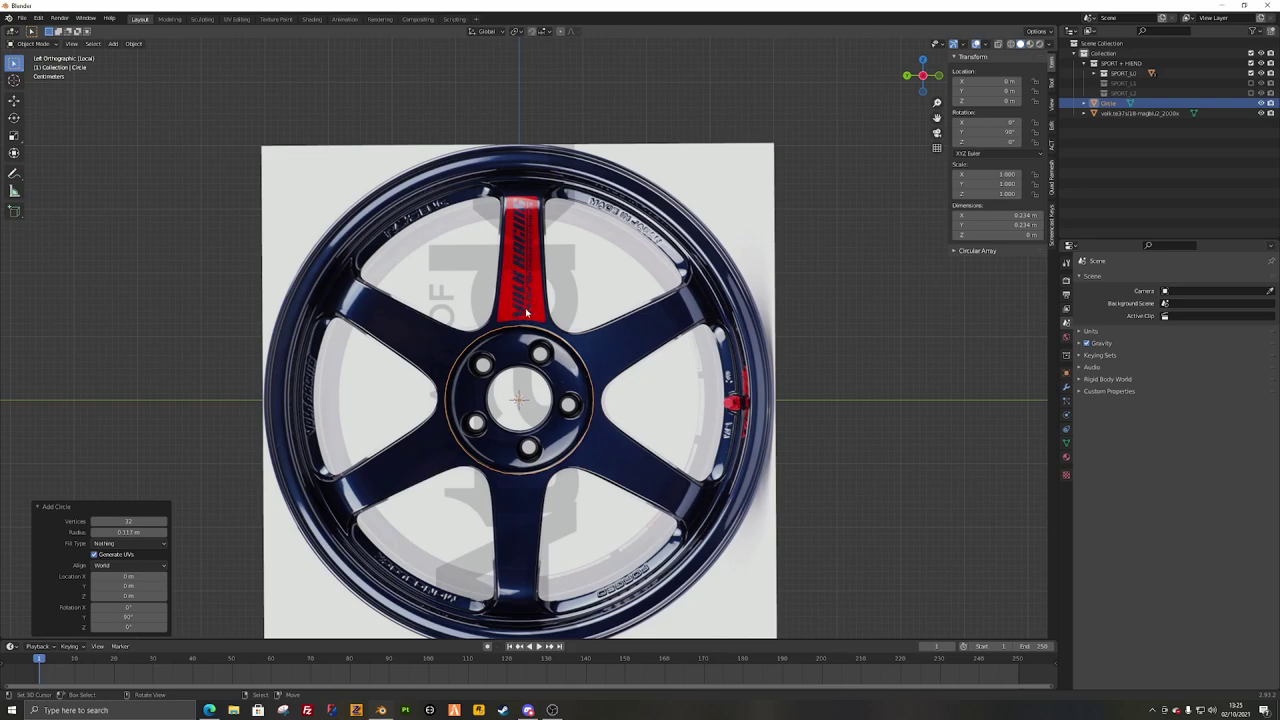
pyautogui.click(140, 521)
pyautogui.press('Return')
pyautogui.click(120, 521)
pyautogui.press('Return')
# Step: Extrude the whole circle in Edit Mode and scale it outward to the wheel's outer edge in the reference
pyautogui.press('Tab')
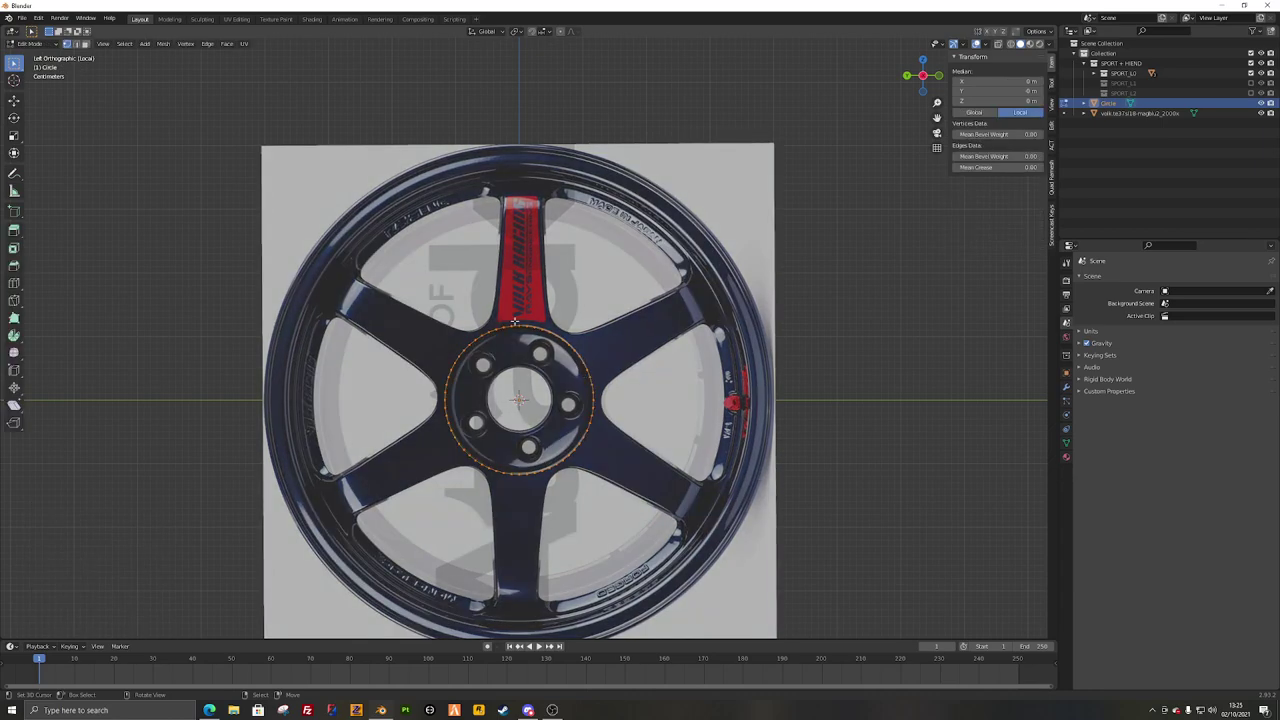
pyautogui.click(815, 344)
pyautogui.press('a')
pyautogui.press('e')
pyautogui.press('s')
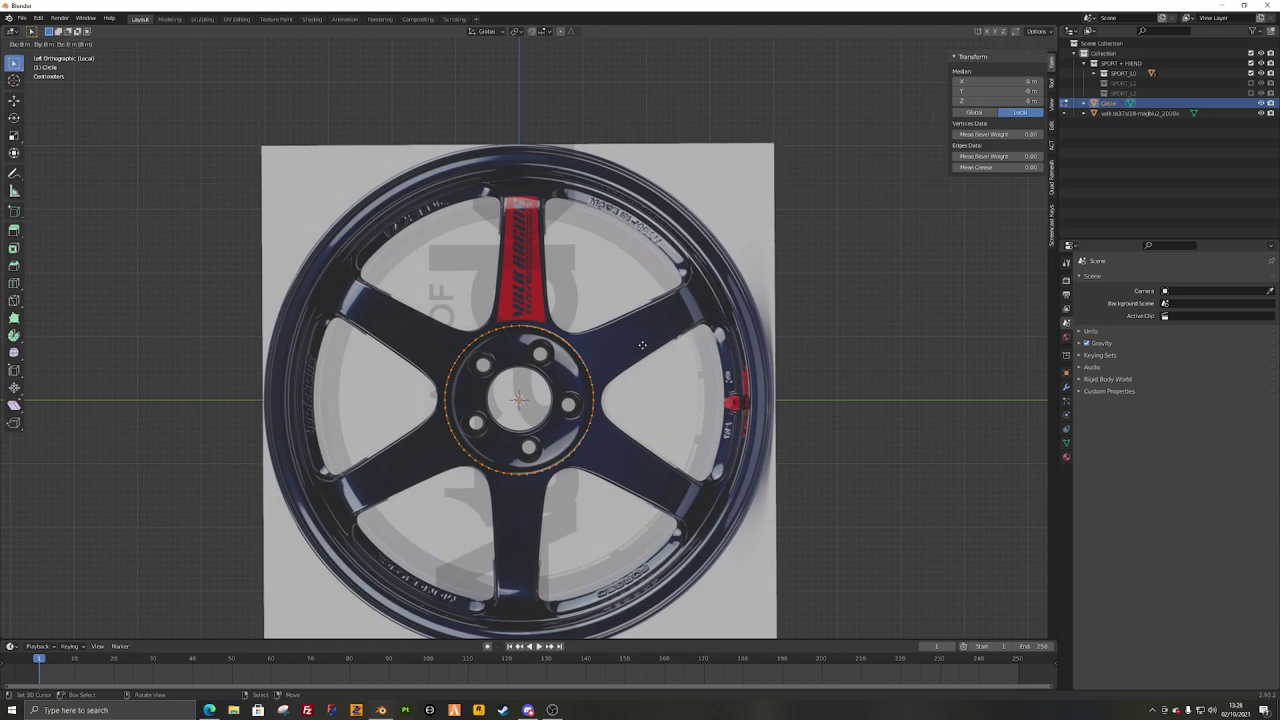
pyautogui.click(955, 237)
# Step: Scale the inner edge loop to 0 so its vertices collapse at the wheel's centre
pyautogui.hotkey('alt', 'a')
pyautogui.keyDown('alt'); pyautogui.rightClick(588, 374); pyautogui.keyUp('alt')
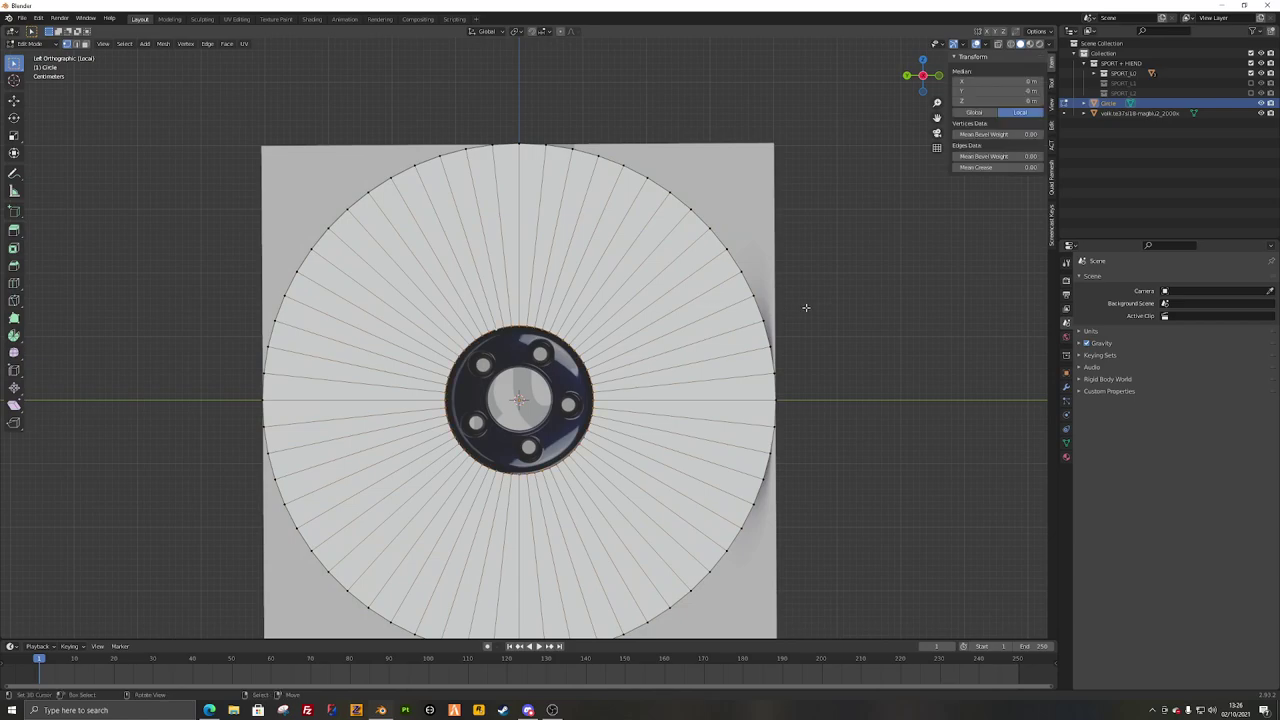
pyautogui.write('s0')
pyautogui.press('Return')
pyautogui.hotkey('alt', 'a')
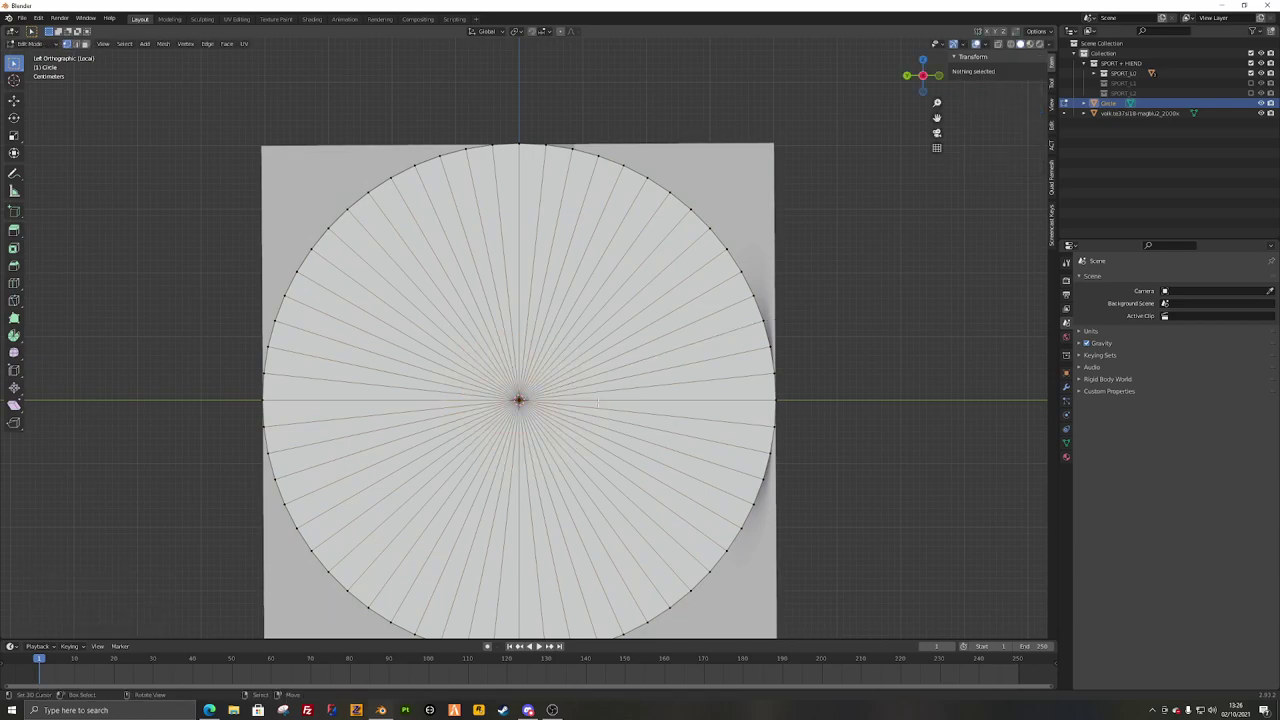
# Step: Edge-slide the disc's outer loop inward by a factor of about 0.29, just short of the spokes' outer ends
pyautogui.press('a')
pyautogui.hotkey('alt', 'a')
pyautogui.keyDown('alt'); pyautogui.click(645, 174); pyautogui.keyUp('alt')
pyautogui.press('g')
pyautogui.press('g')
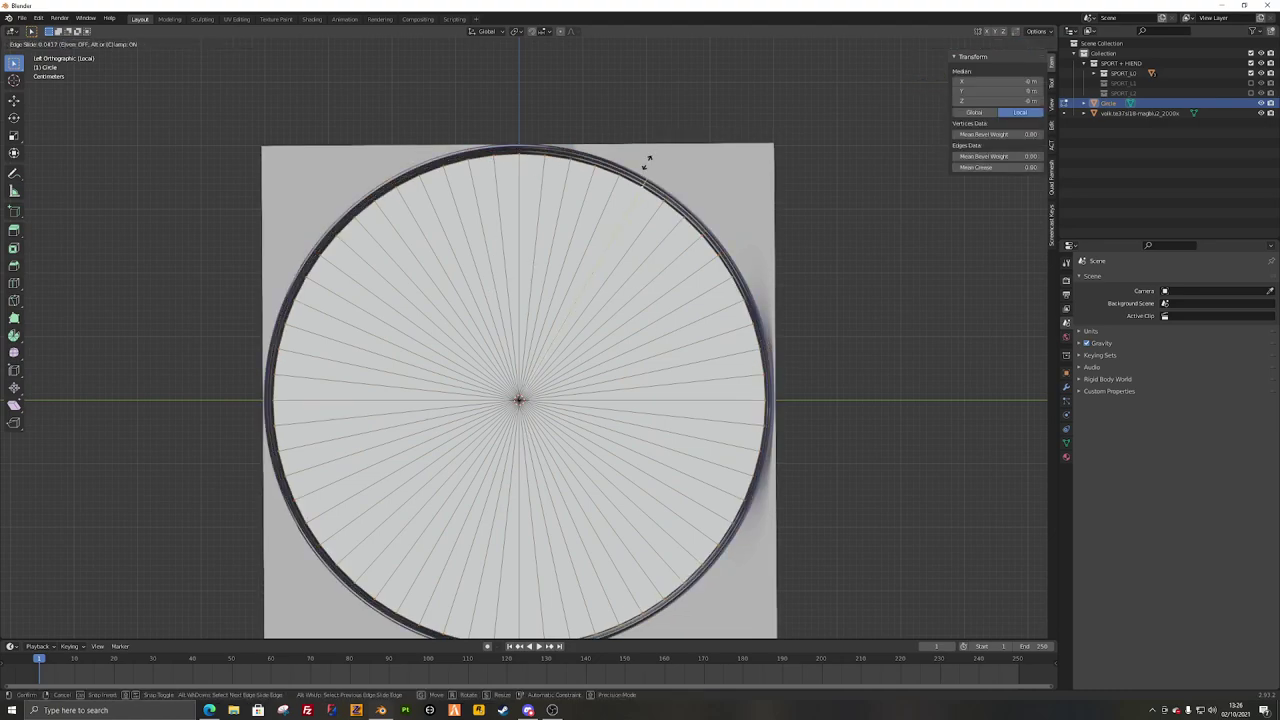
pyautogui.click(627, 275)
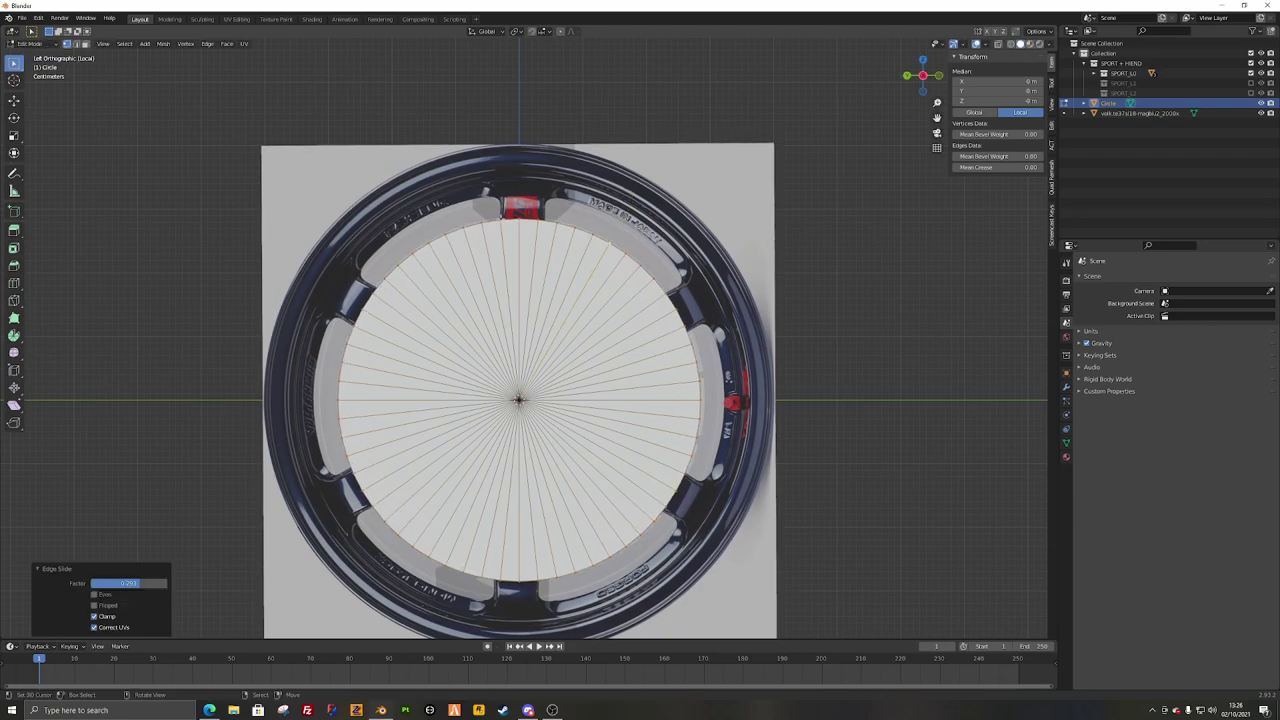
pyautogui.hotkey('alt', 'a')
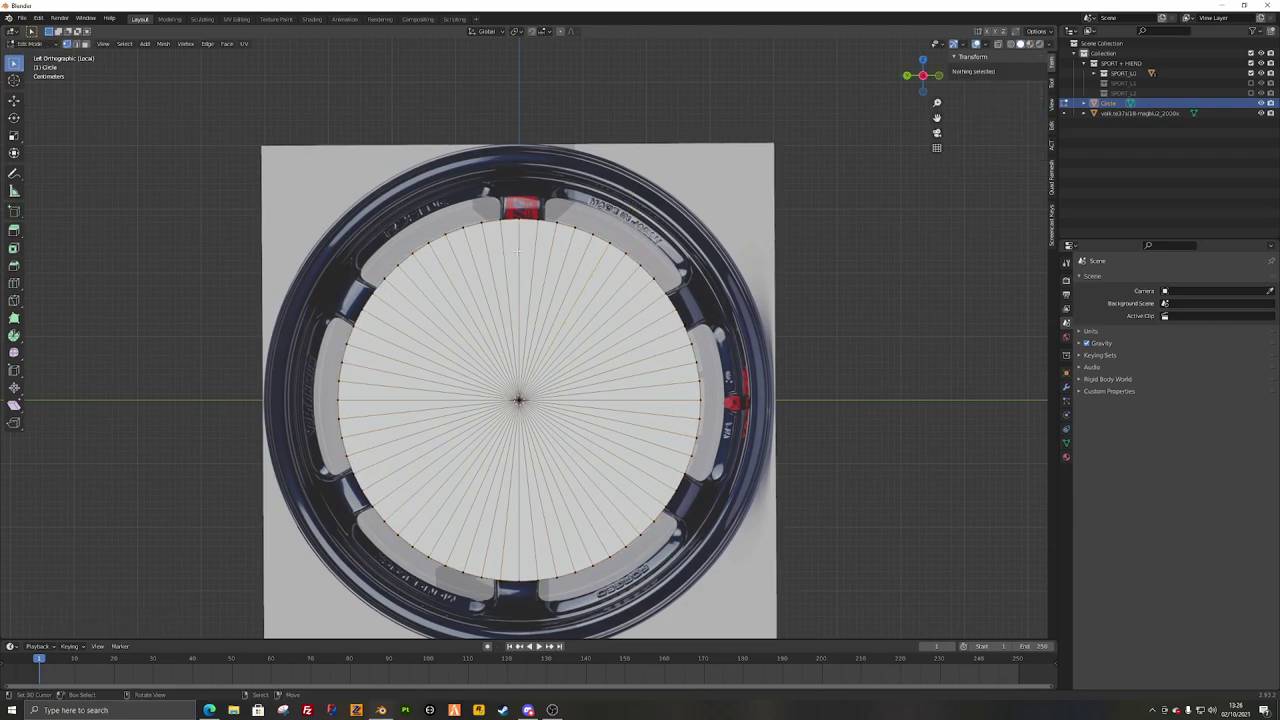
# Step: Delete the faces beside two radial edges, separating a five-segment wedge that starts at the vertical centreline beside the red spoke
pyautogui.keyDown('alt'); pyautogui.click(502, 228); pyautogui.keyUp('alt')
pyautogui.scroll(2, 480, 175)
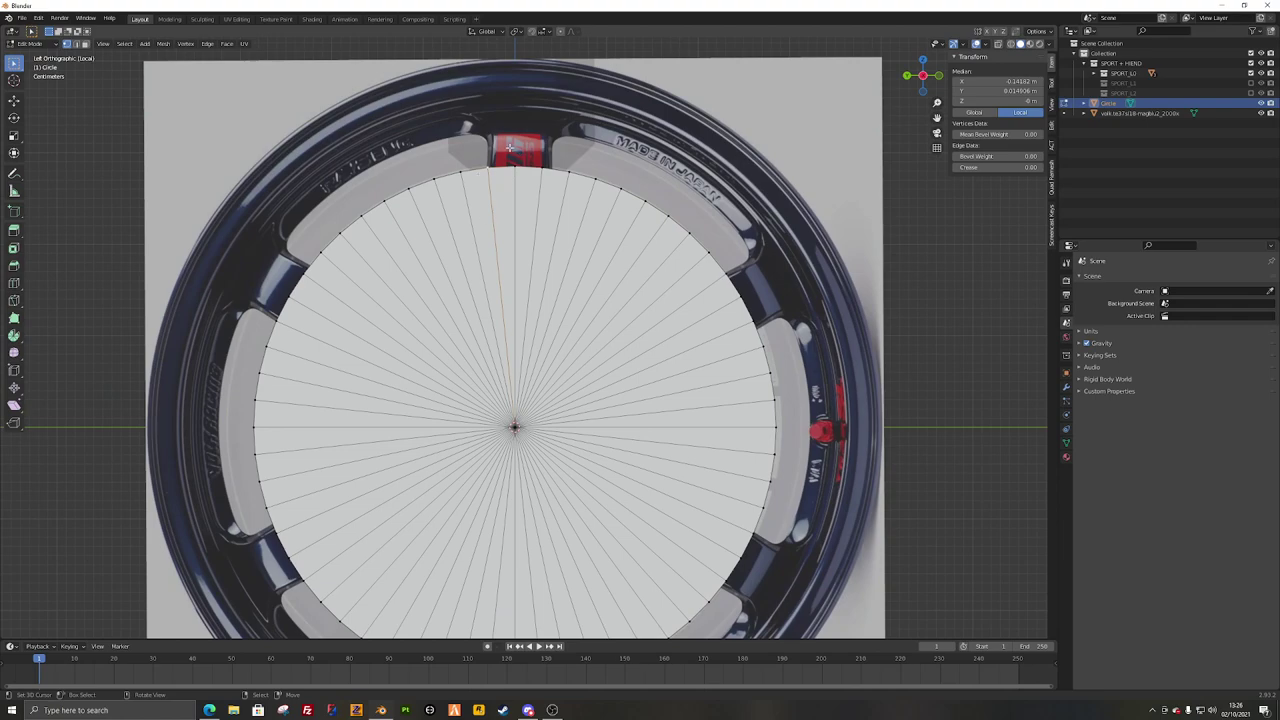
pyautogui.press('x')
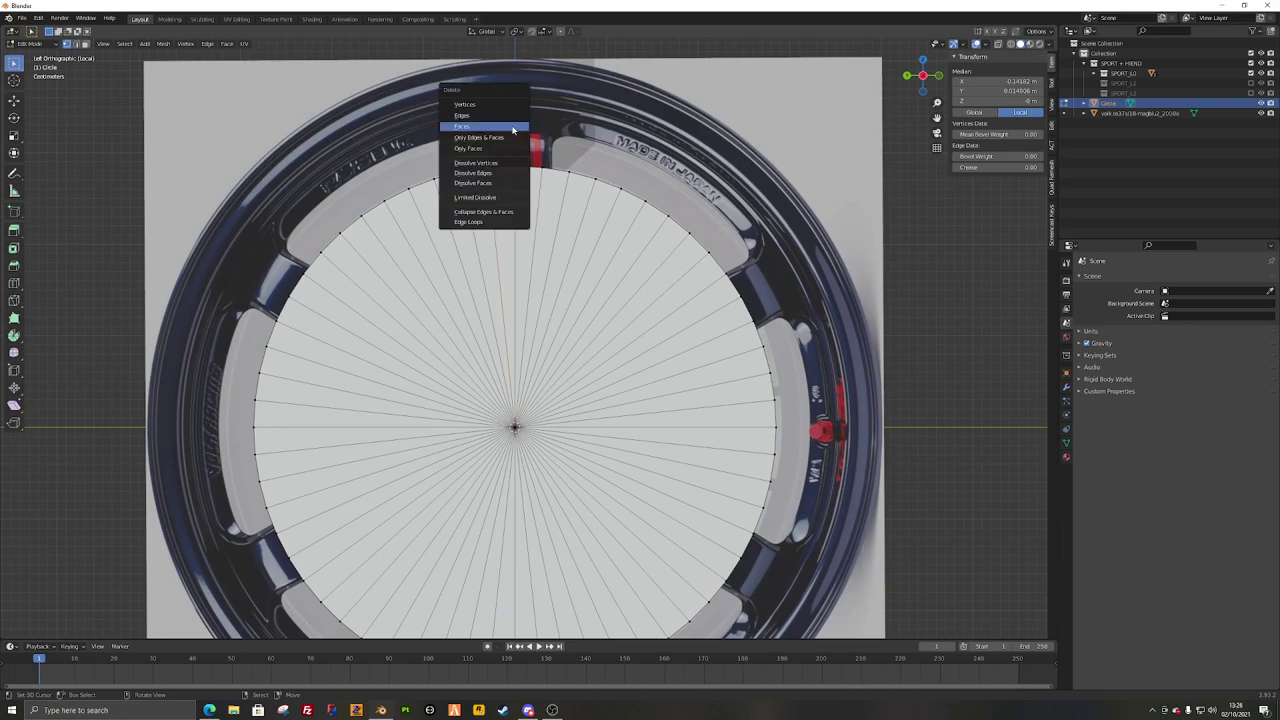
pyautogui.click(505, 128)
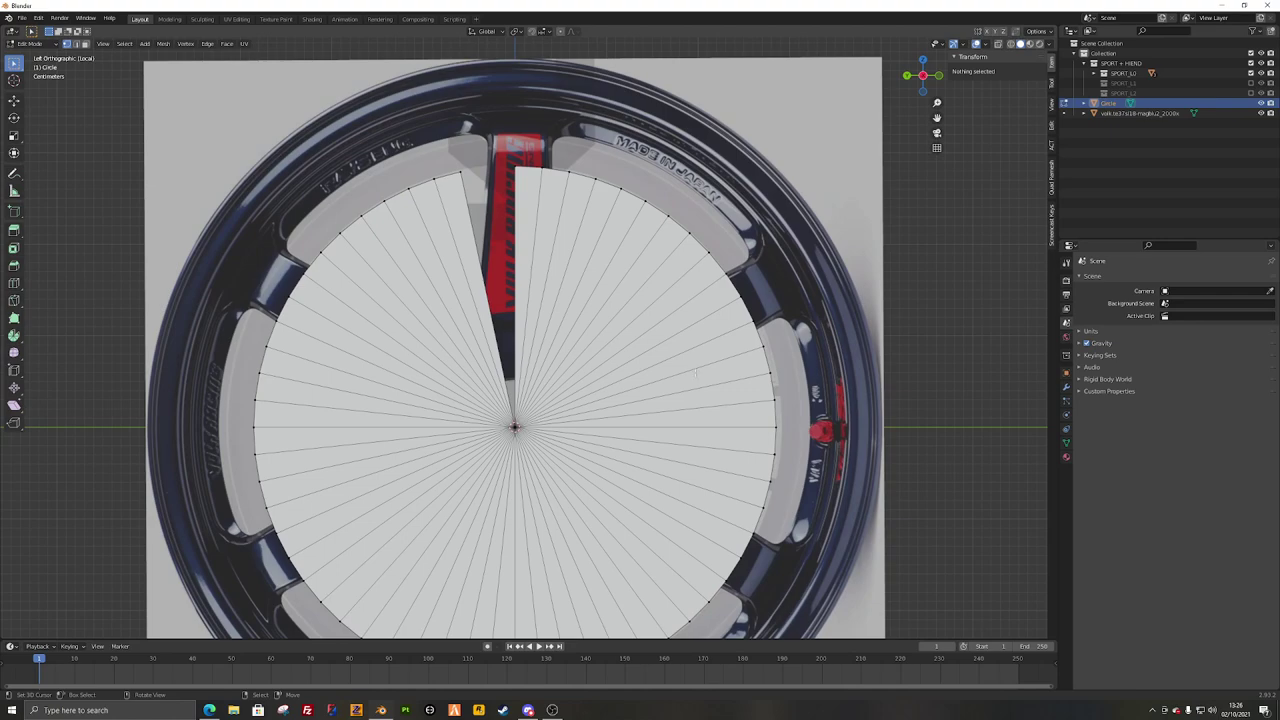
pyautogui.keyDown('shift'); pyautogui.moveTo(695, 372); pyautogui.dragTo(624, 307, button='middle'); pyautogui.keyUp('shift')
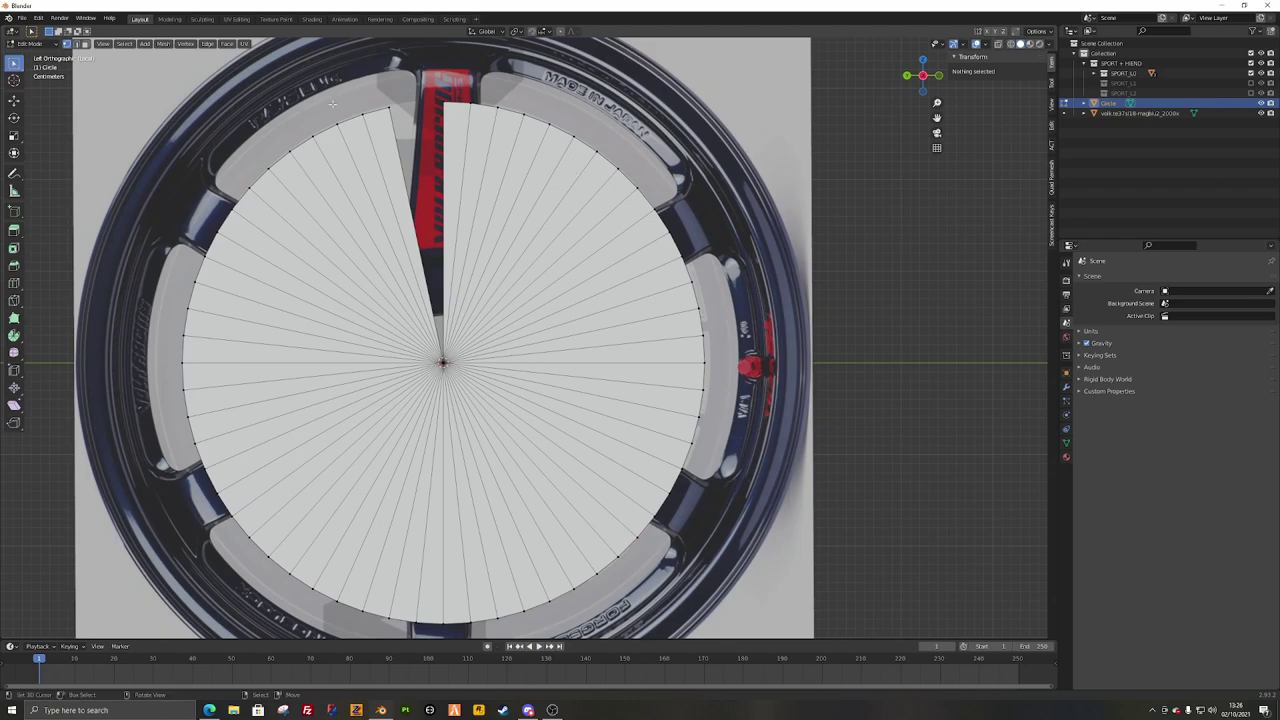
pyautogui.keyDown('alt'); pyautogui.click(583, 161); pyautogui.keyUp('alt')
pyautogui.press('x')
pyautogui.click(787, 176)
# Step: Delete the large linked remainder of the disc, keeping only the five-segment wedge, and return to Object Mode
pyautogui.press('a')
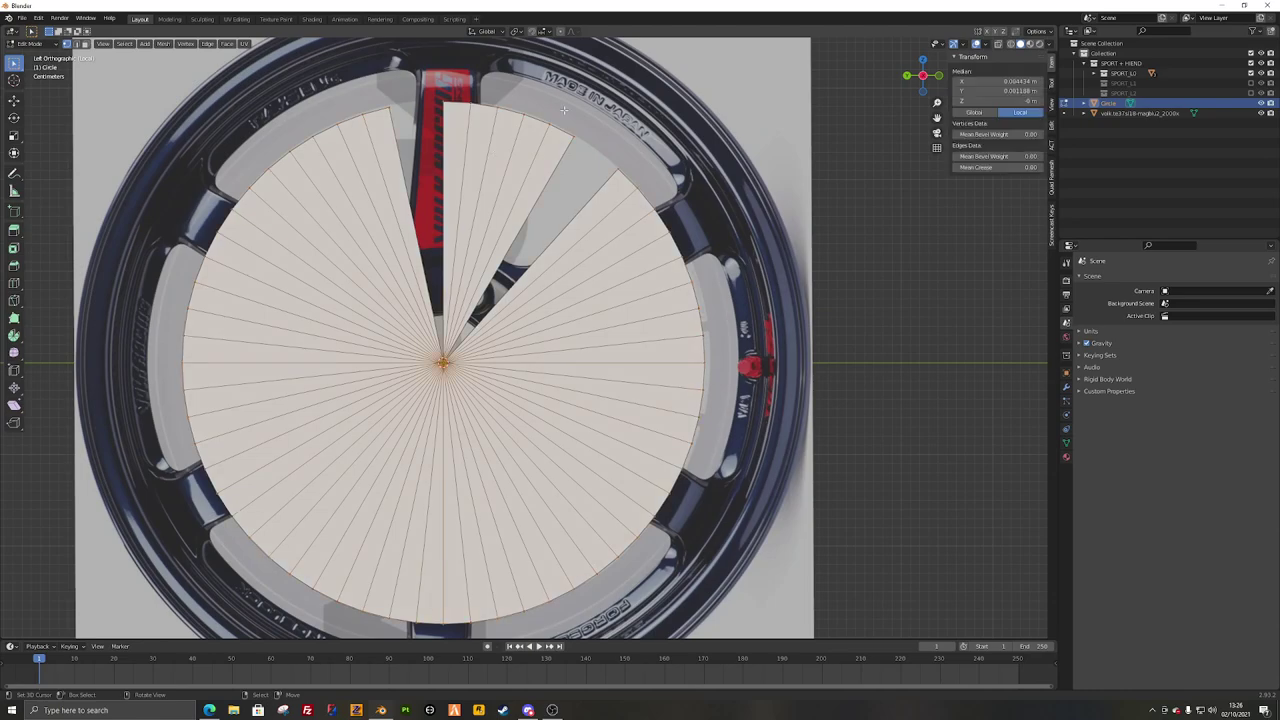
pyautogui.hotkey('alt', 'a')
pyautogui.press('l')
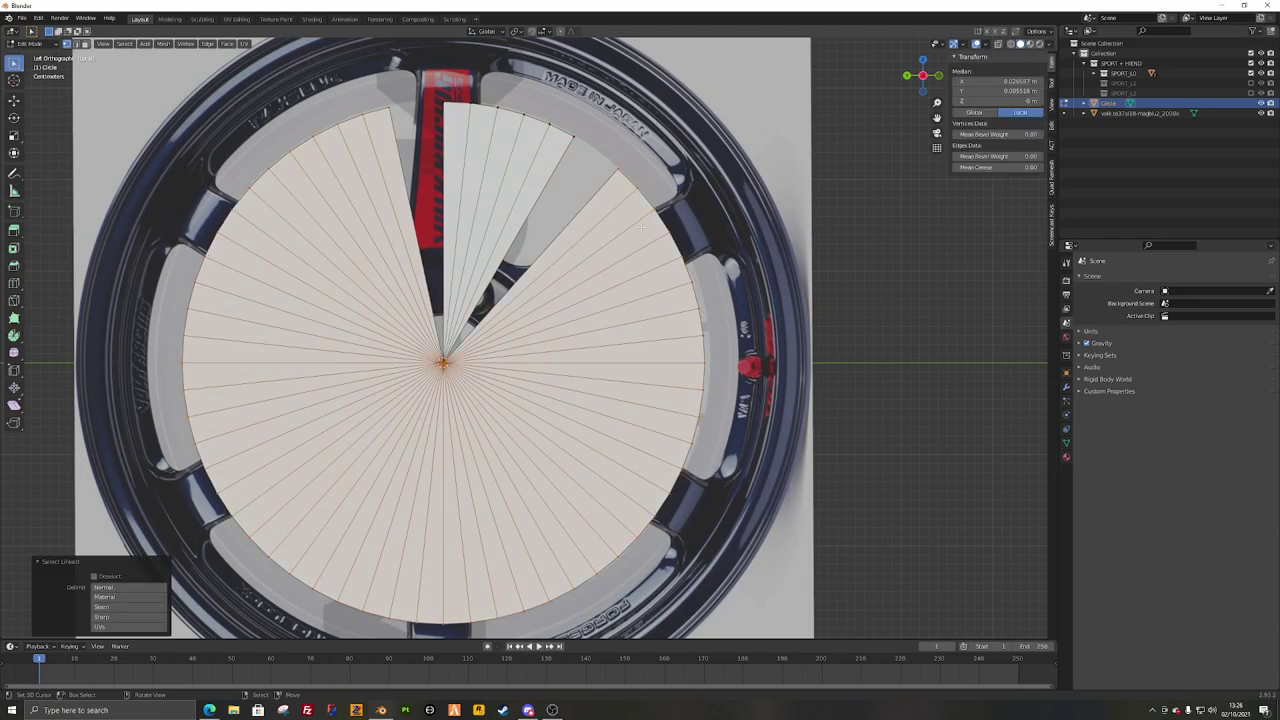
pyautogui.press('x')
pyautogui.press('f')
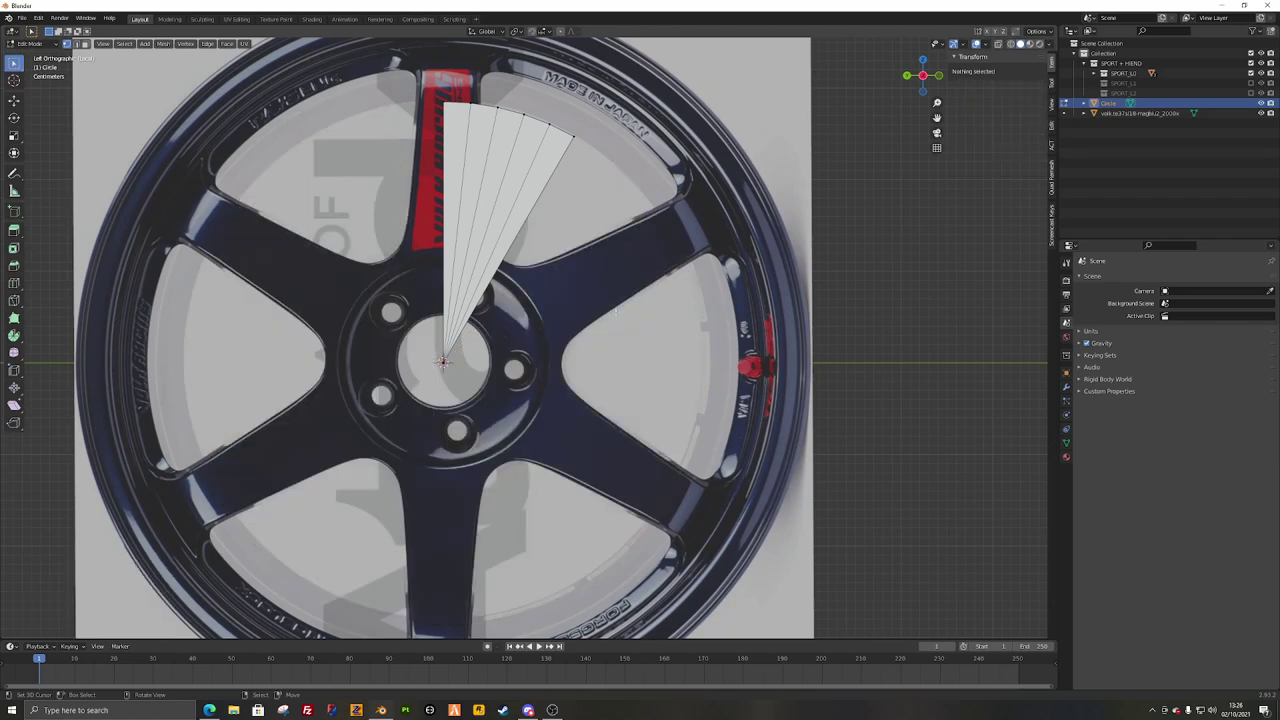
pyautogui.hotkey('ctrl', 'z')
pyautogui.hotkey('ctrl', 'shift', 'z')
pyautogui.press('Tab')
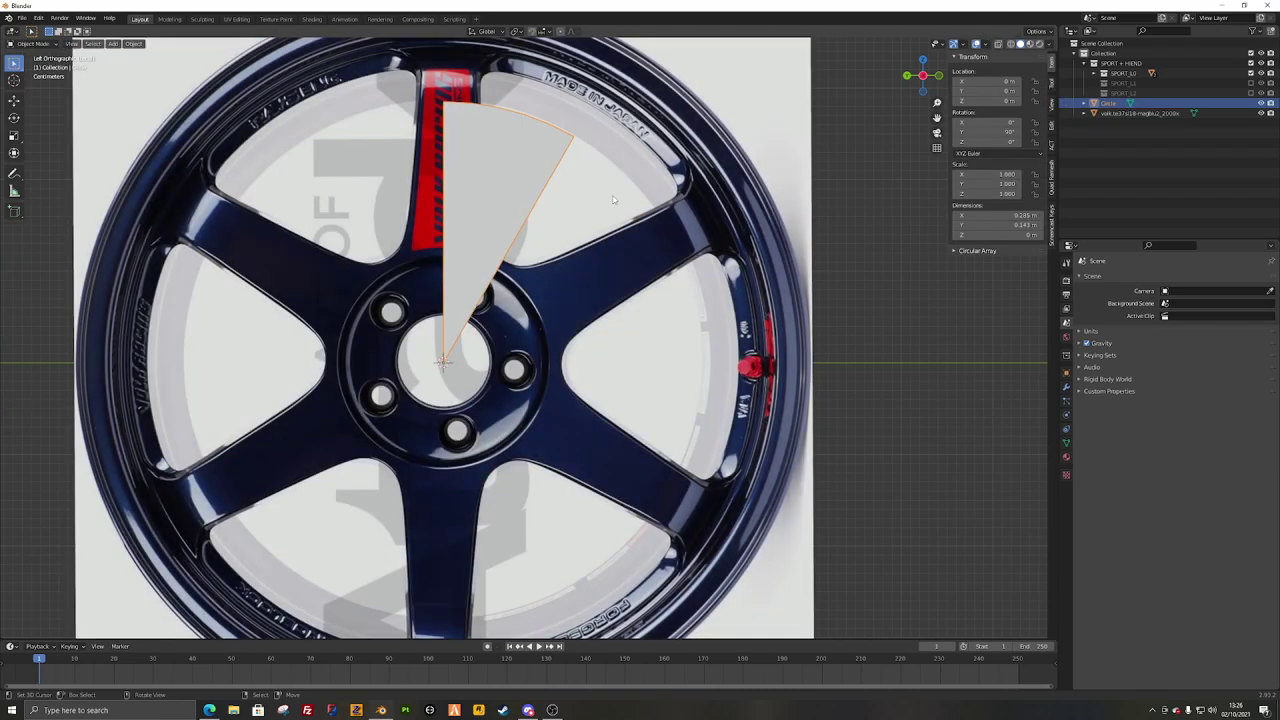
# Step: Create a six-copy circular array of the wedge around the wheel's centre
pyautogui.scroll(-2, 640, 275)
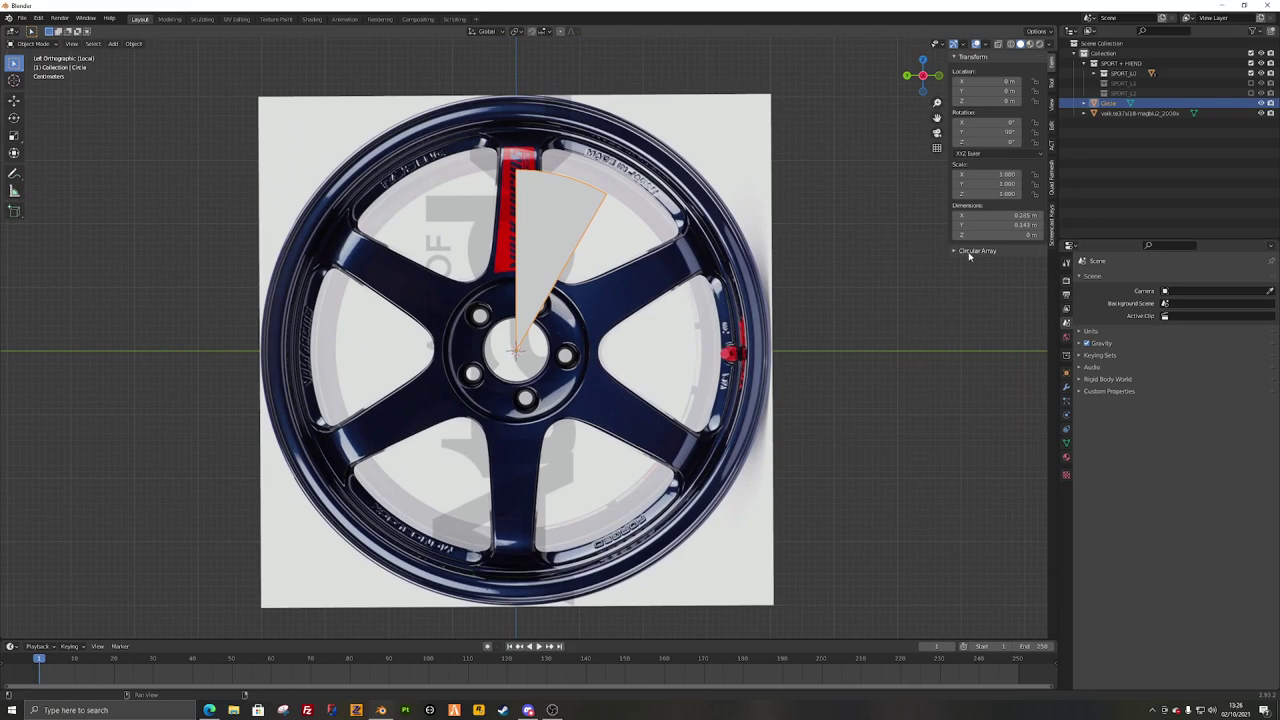
pyautogui.click(972, 251)
pyautogui.click(987, 268)
pyautogui.moveTo(632, 314)
pyautogui.mouseDown(button='middle')
pyautogui.moveTo(491, 323)
pyautogui.moveTo(717, 317)
pyautogui.moveTo(628, 311)
pyautogui.mouseUp(button='middle')
pyautogui.scroll(1, 628, 311)
pyautogui.click(617, 337)
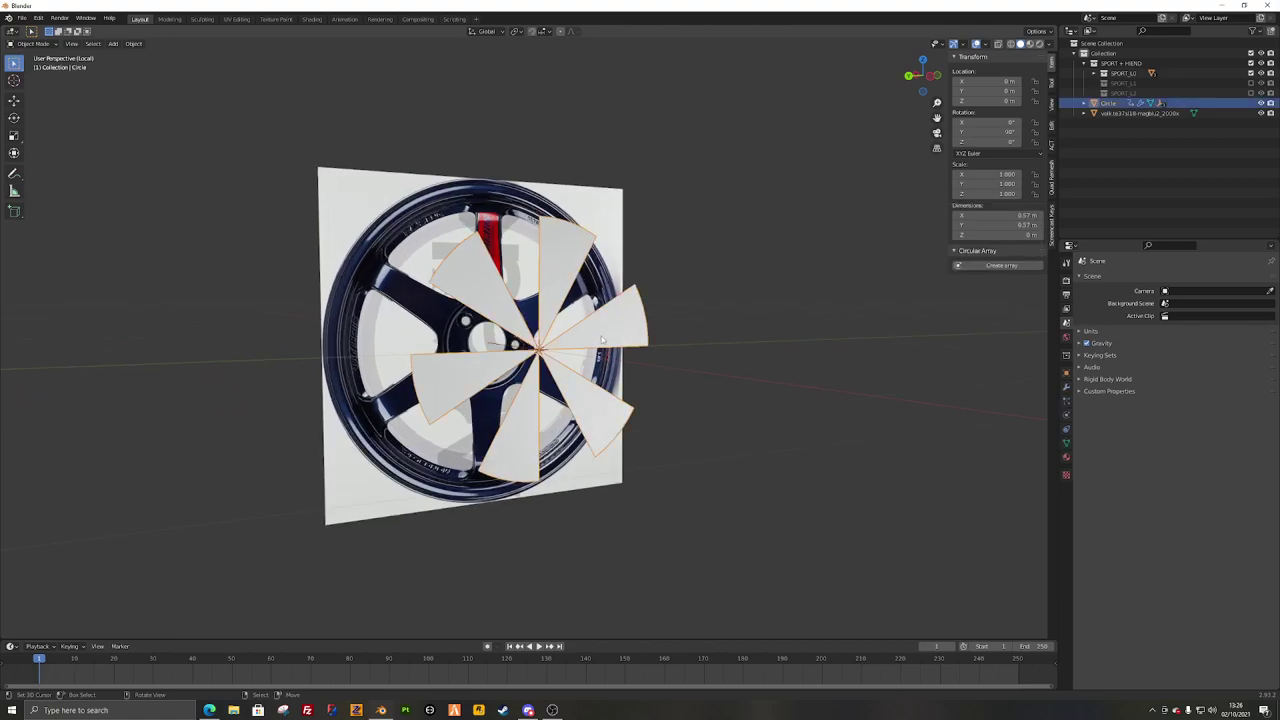
# Step: Apply the arrayed wedge's rotation and scale
pyautogui.moveTo(702, 345); pyautogui.dragTo(733, 348, button='middle')
pyautogui.hotkey('ctrl', 'a')
pyautogui.click(790, 346)
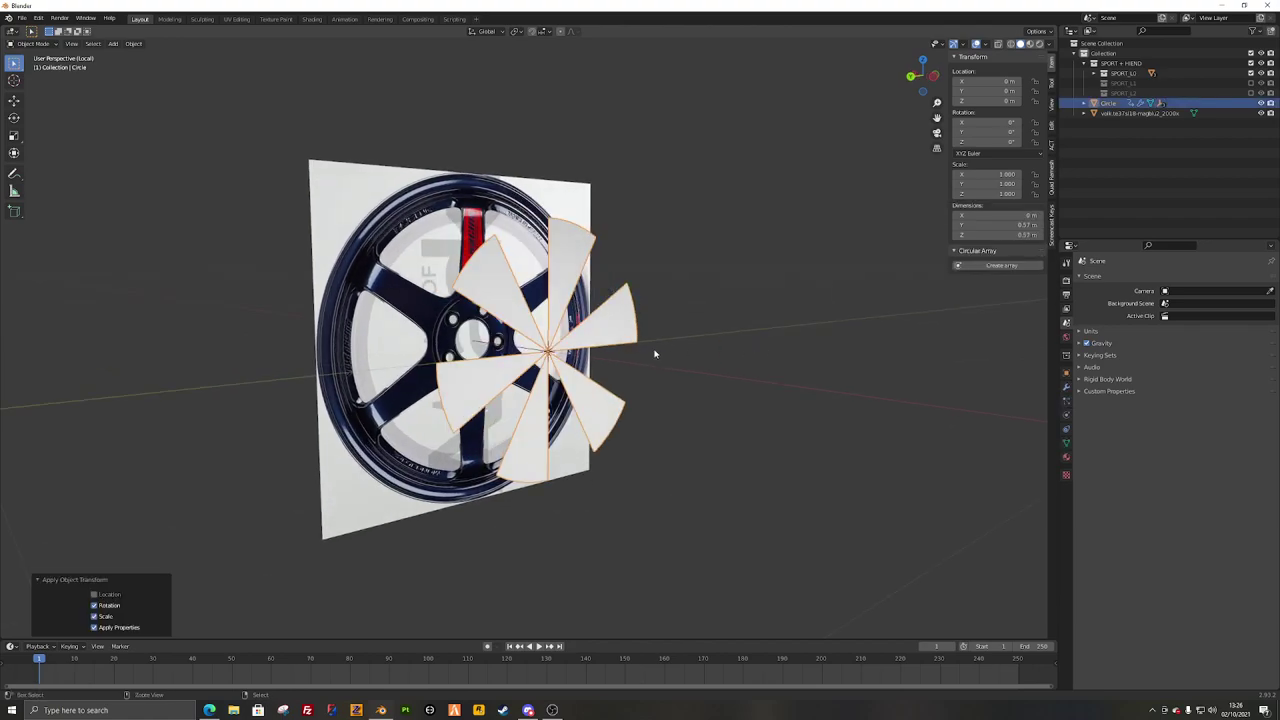
# Step: Try rotating the circular array's axis object by 90° in the front view
pyautogui.moveTo(654, 354); pyautogui.dragTo(562, 308, button='middle')
pyautogui.click(547, 320)
pyautogui.press('KP_3')
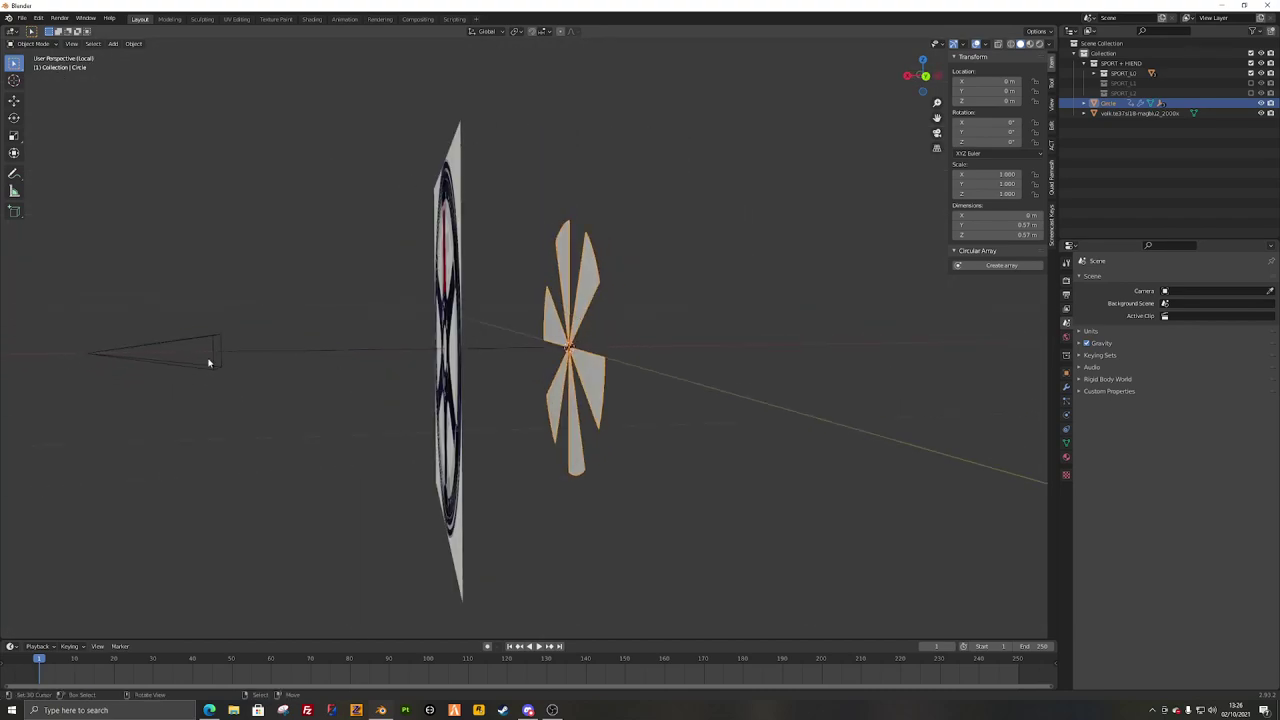
pyautogui.click(209, 362)
pyautogui.press('KP_1')
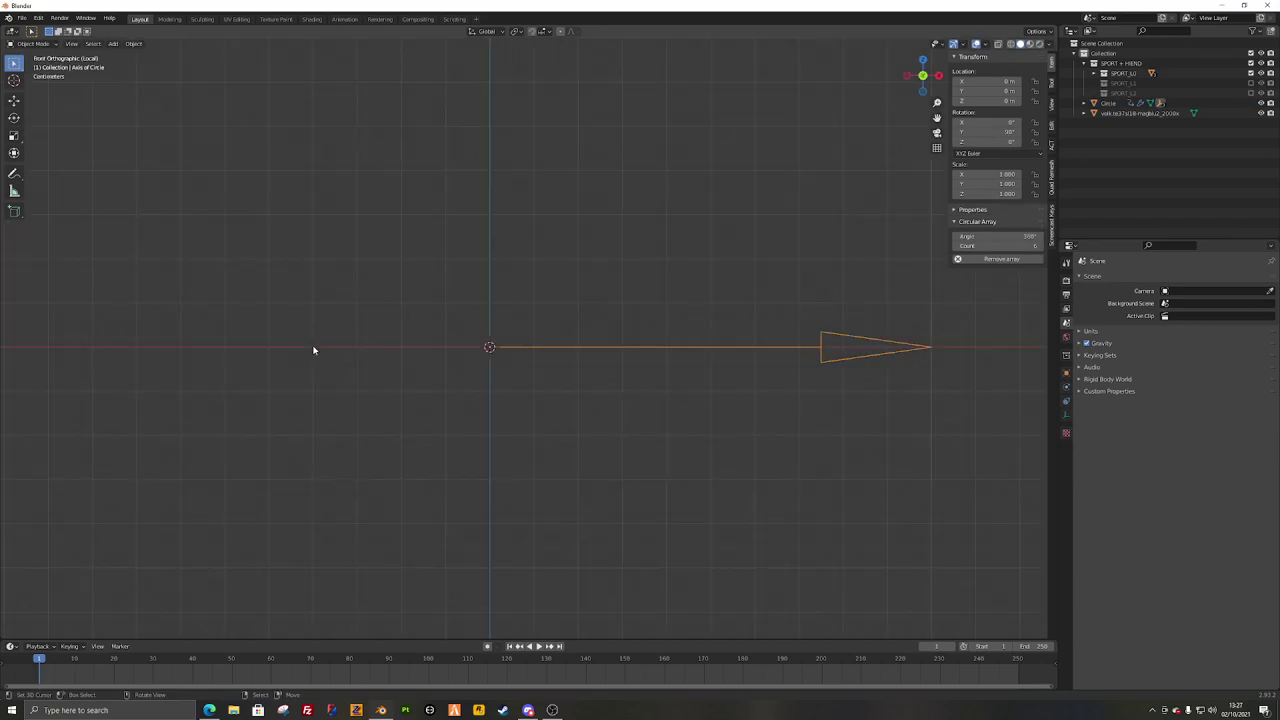
pyautogui.write('r90')
pyautogui.press('Return')
pyautogui.moveTo(386, 329); pyautogui.dragTo(540, 340, button='middle')
pyautogui.hotkey('ctrl', 'z')
# Step: Add a Mirror modifier to the arrayed wedge and place it above the Radial array in the modifier stack
pyautogui.moveTo(634, 386); pyautogui.dragTo(525, 370, button='middle')
pyautogui.scroll(2, 522, 367)
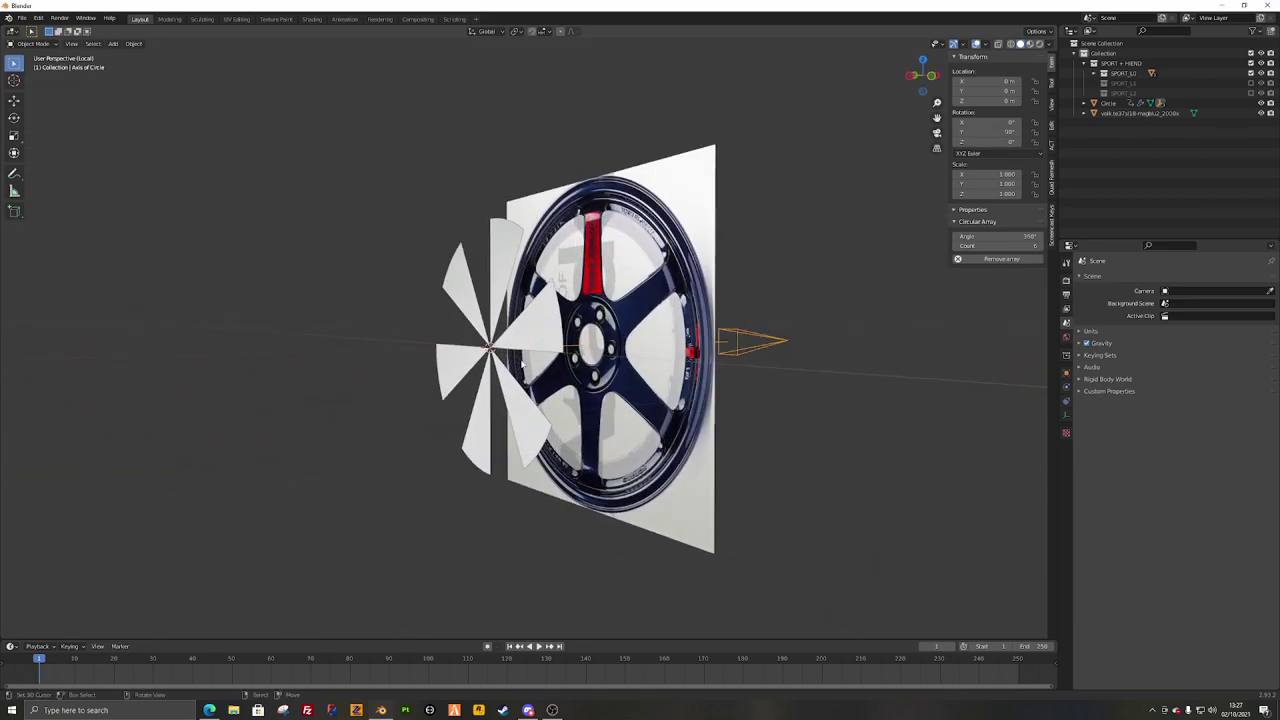
pyautogui.click(517, 322)
pyautogui.press('ctrl+KP_3')
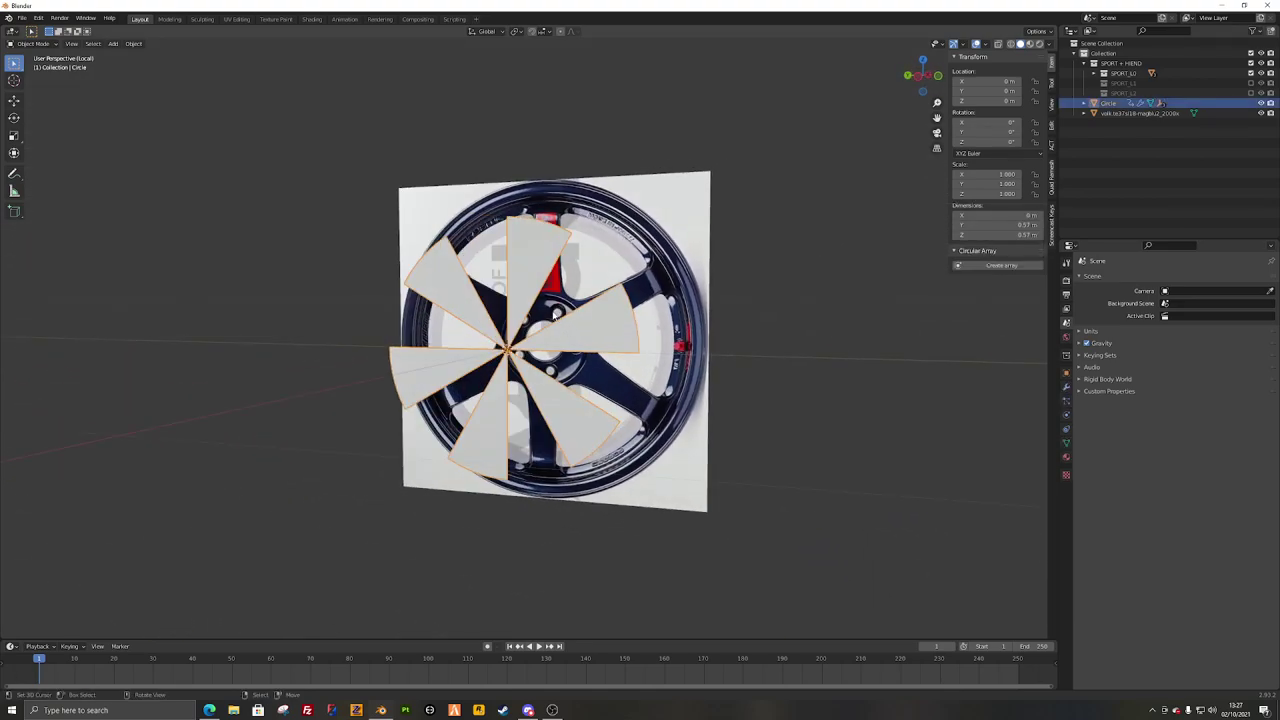
pyautogui.scroll(3, 490, 295)
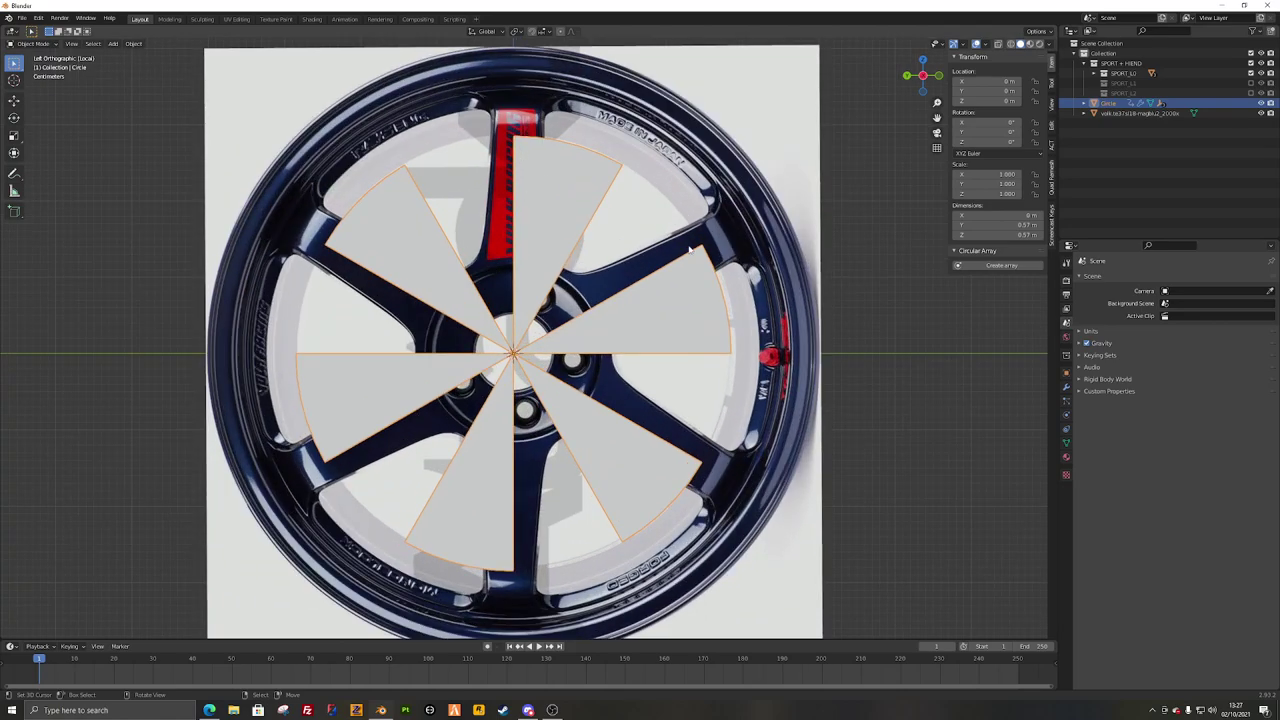
pyautogui.click(1066, 386)
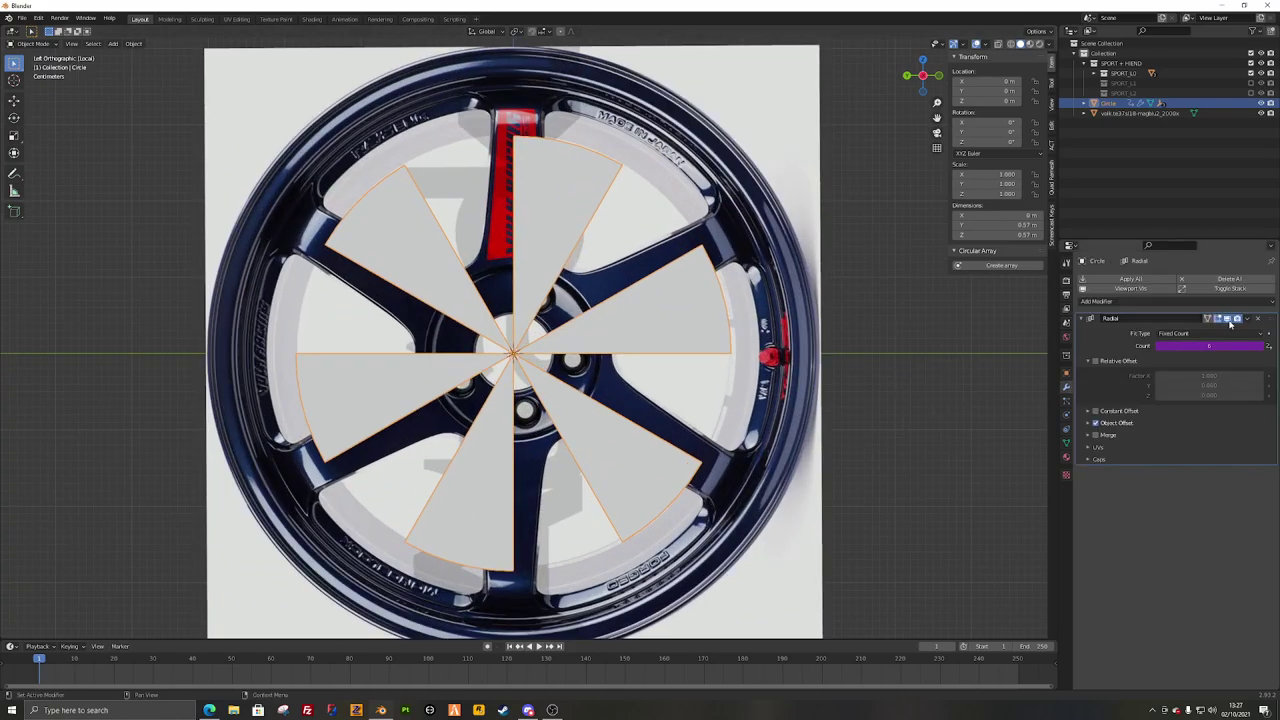
pyautogui.click(1145, 302)
pyautogui.click(1090, 414)
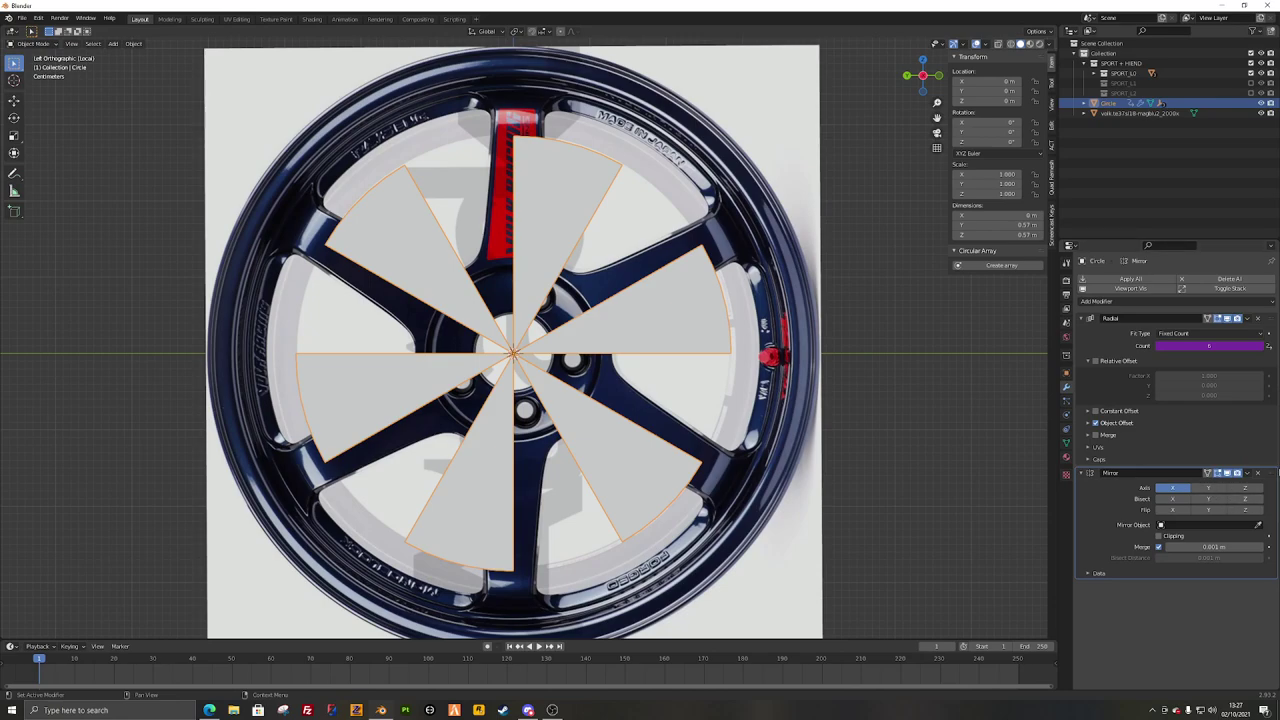
pyautogui.moveTo(1271, 473); pyautogui.dragTo(1262, 309)
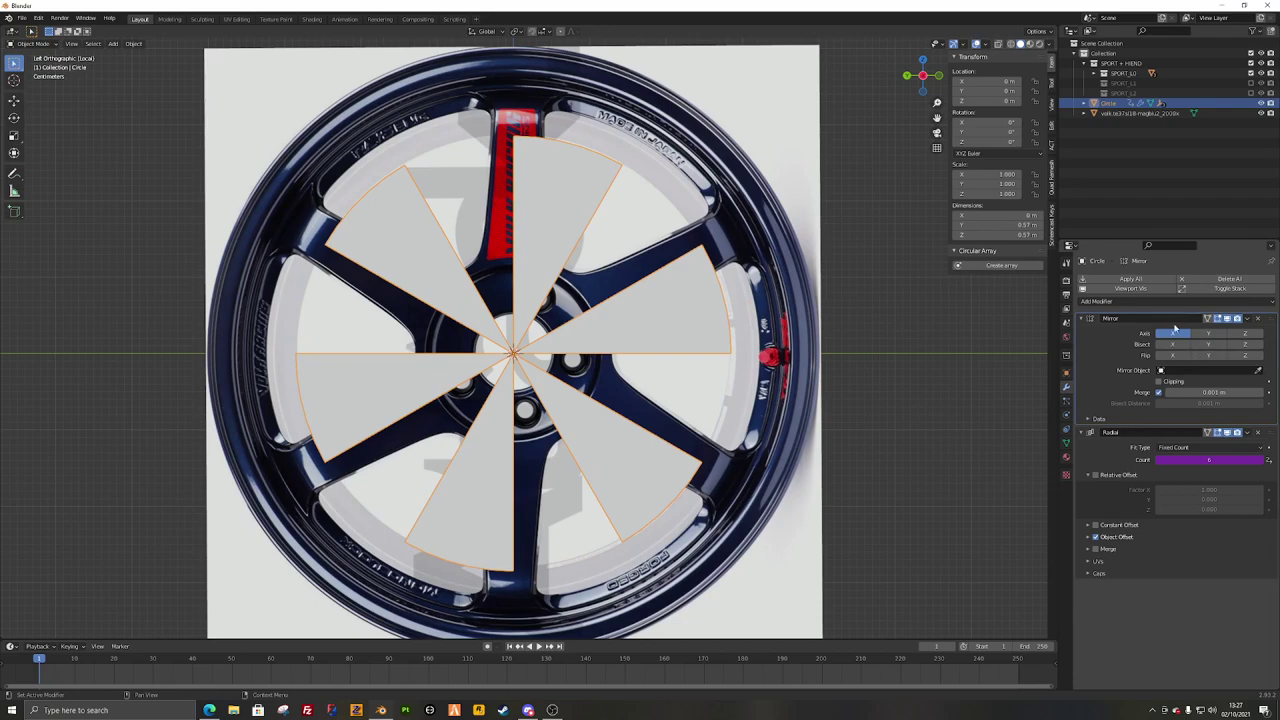
# Step: Mirror the wedge along Y only, and check the full disc from both sides of the wheel image
pyautogui.click(1208, 340)
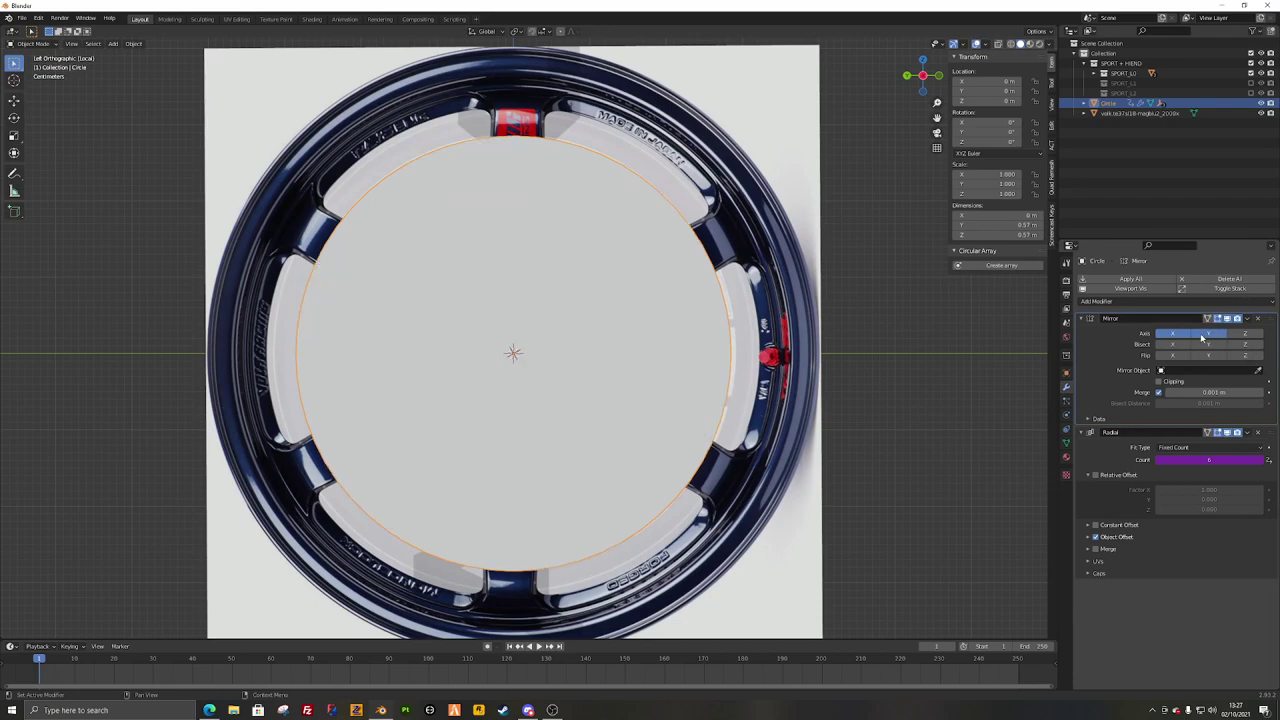
pyautogui.moveTo(617, 341); pyautogui.dragTo(515, 288, button='middle')
pyautogui.press('Tab')
pyautogui.moveTo(538, 218)
pyautogui.mouseDown(button='middle')
pyautogui.moveTo(465, 232)
pyautogui.moveTo(535, 222)
pyautogui.mouseUp(button='middle')
pyautogui.moveTo(950, 455)
pyautogui.mouseDown(button='middle')
pyautogui.moveTo(995, 433)
pyautogui.moveTo(951, 446)
pyautogui.mouseUp(button='middle')
pyautogui.press('Tab')
pyautogui.press('KP_3')
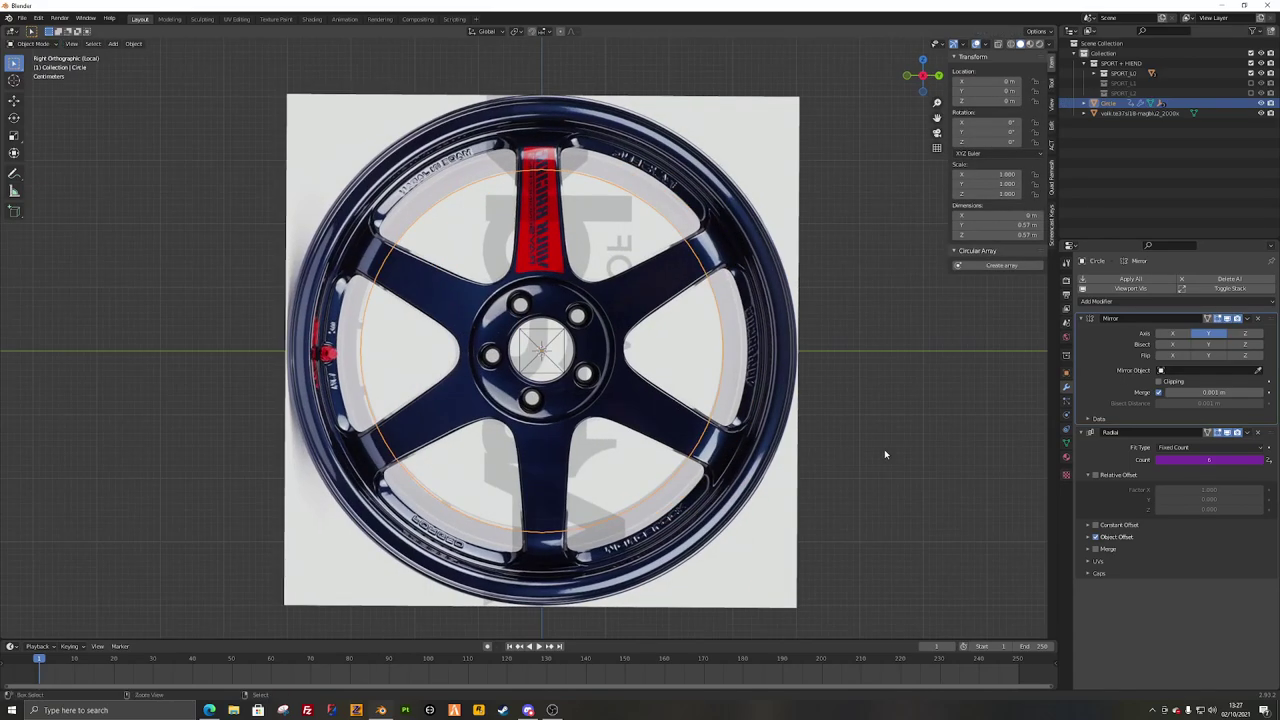
pyautogui.press('ctrl+KP_3')
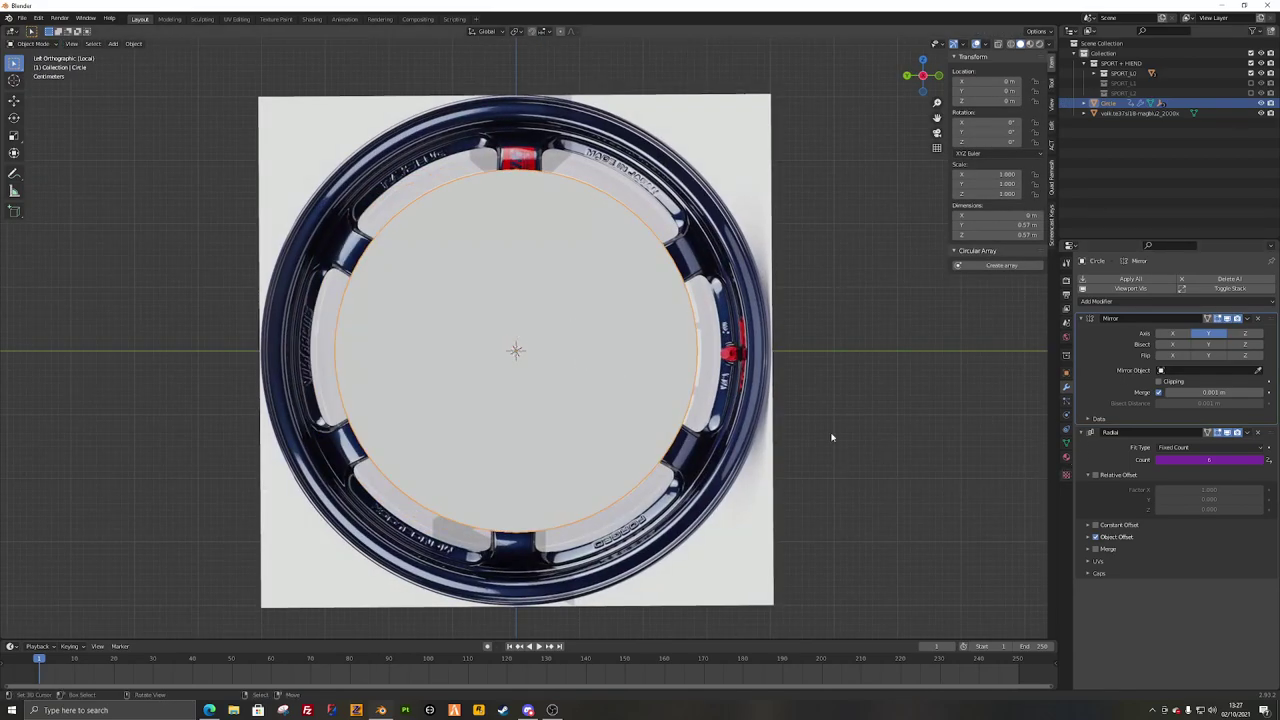
# Step: Set the disc's viewport display to Wire so the reference wheel can be seen through it
pyautogui.click(1067, 374)
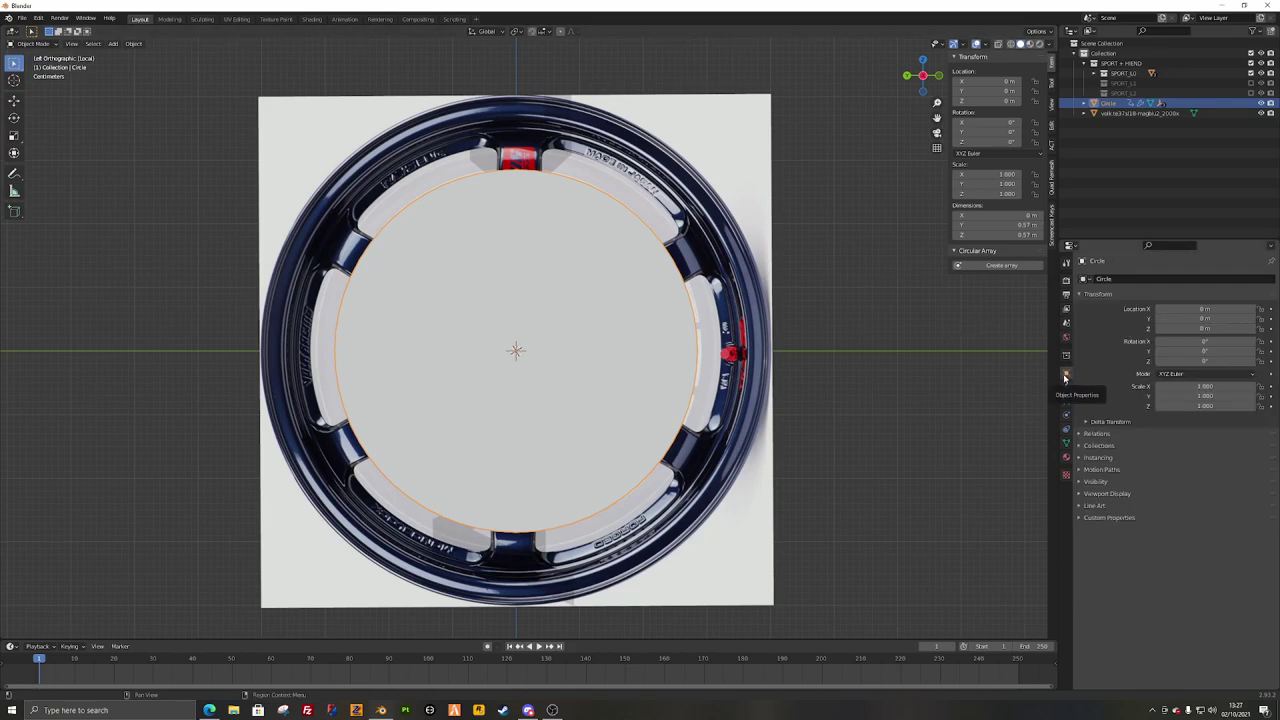
pyautogui.click(1107, 493)
pyautogui.click(1228, 624)
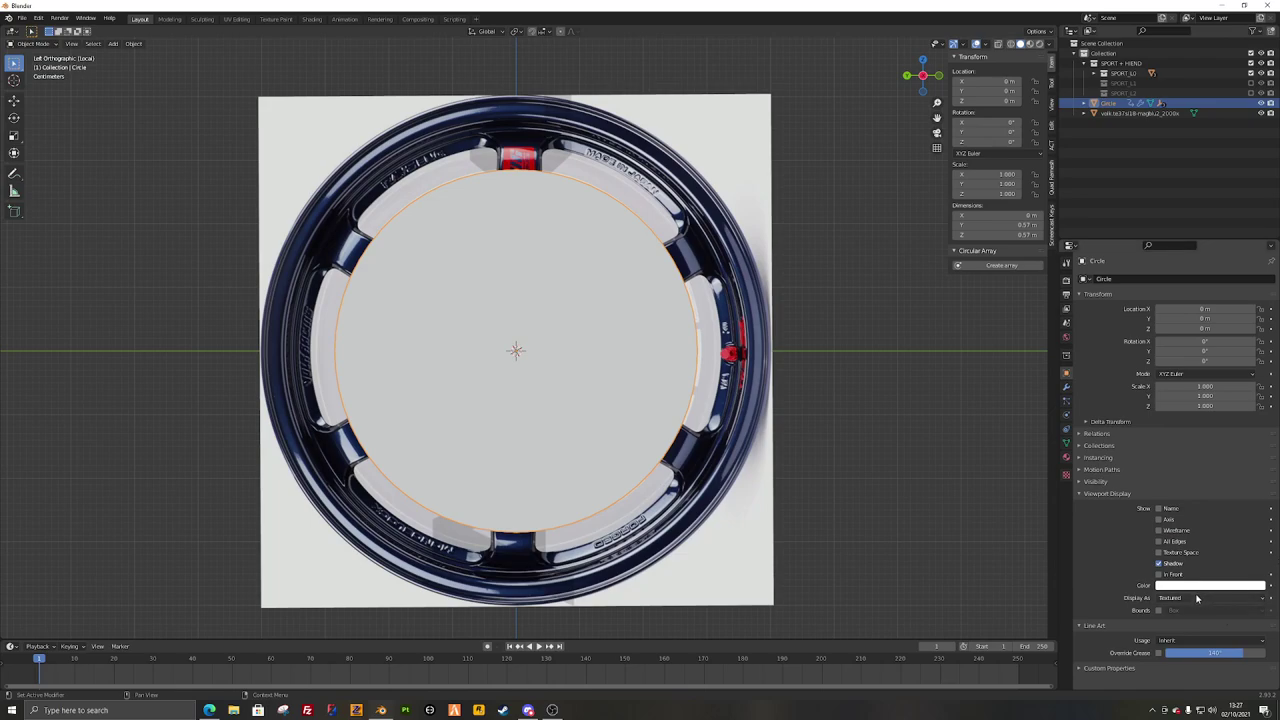
pyautogui.click(1197, 597)
pyautogui.click(1177, 622)
# Step: Merge the wedge's overlapping centre vertices by distance and return to Object Mode
pyautogui.press('Tab')
pyautogui.scroll(3, 697, 315)
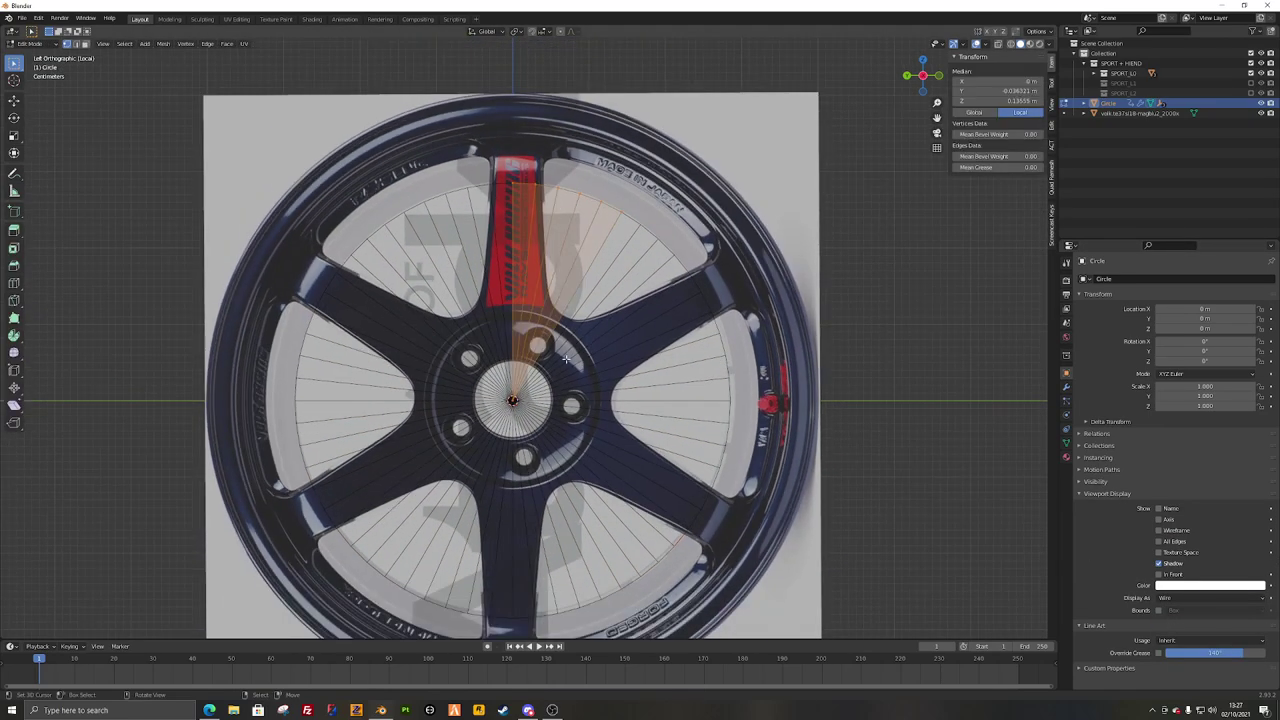
pyautogui.hotkey('alt', 'a')
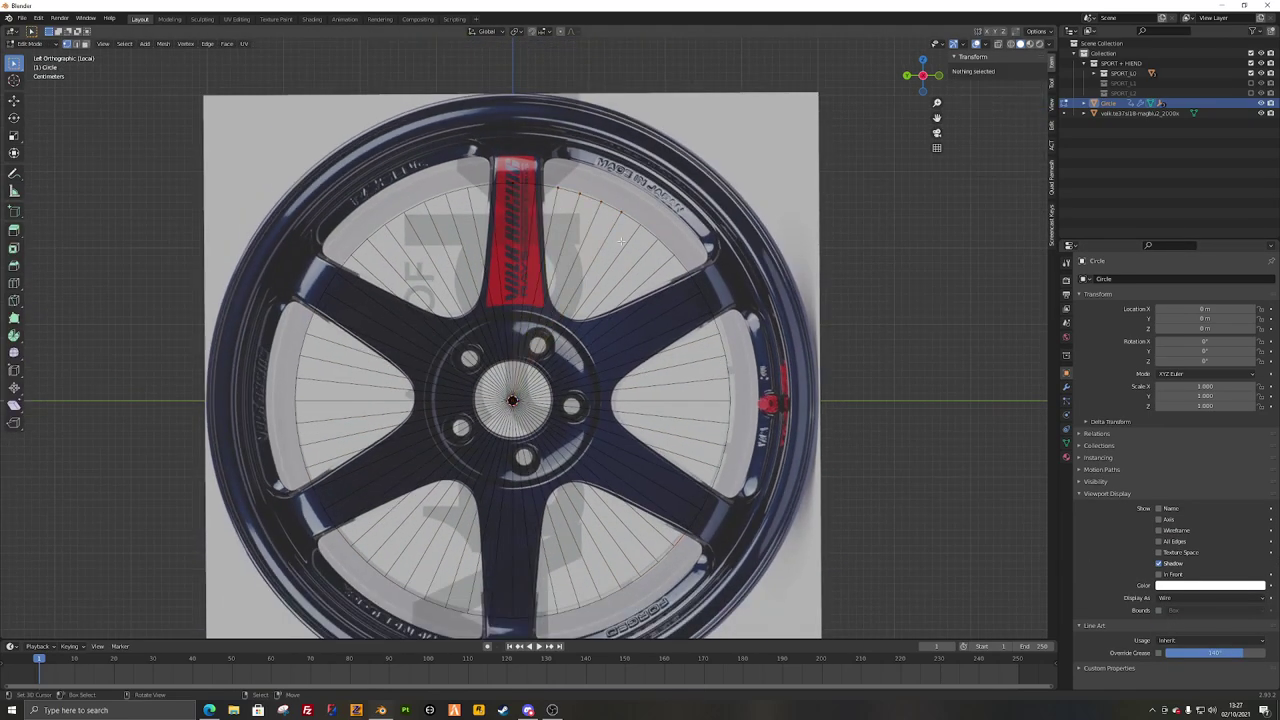
pyautogui.keyDown('alt'); pyautogui.rightClick(597, 202); pyautogui.keyUp('alt')
pyautogui.scroll(-1, 603, 449)
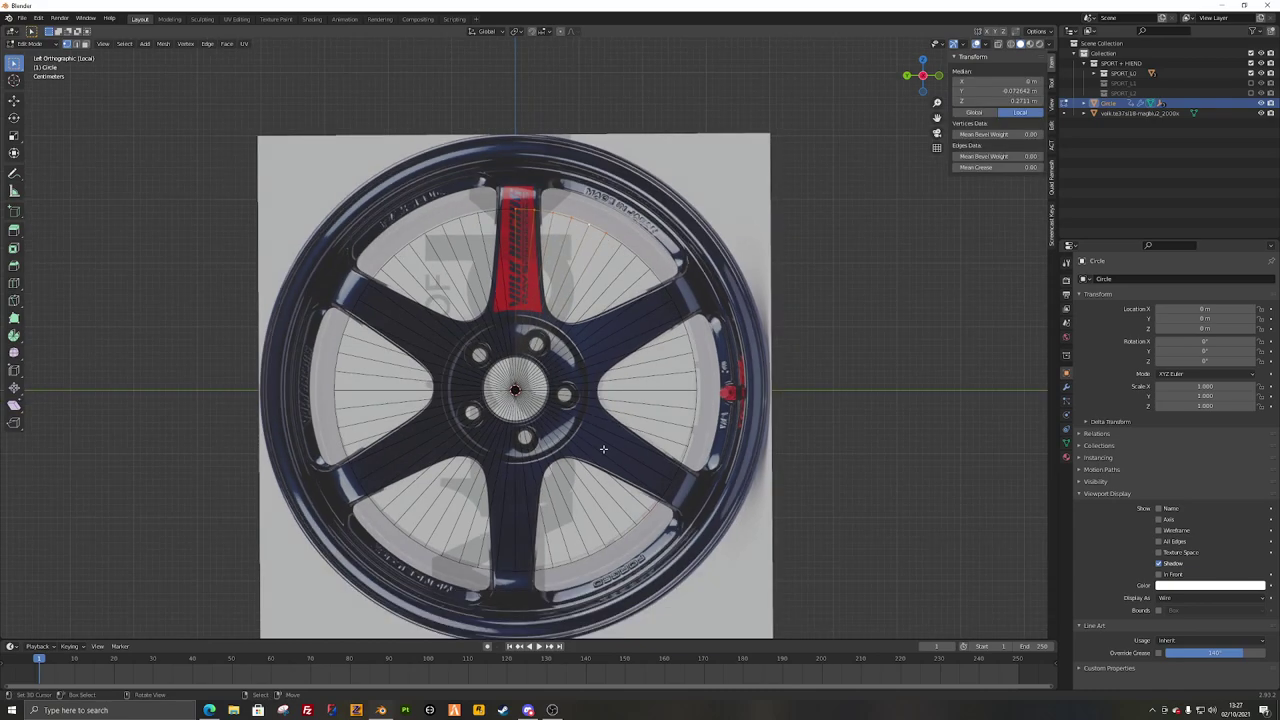
pyautogui.scroll(1, 537, 403)
pyautogui.keyDown('shift'); pyautogui.click(522, 392); pyautogui.keyUp('shift')
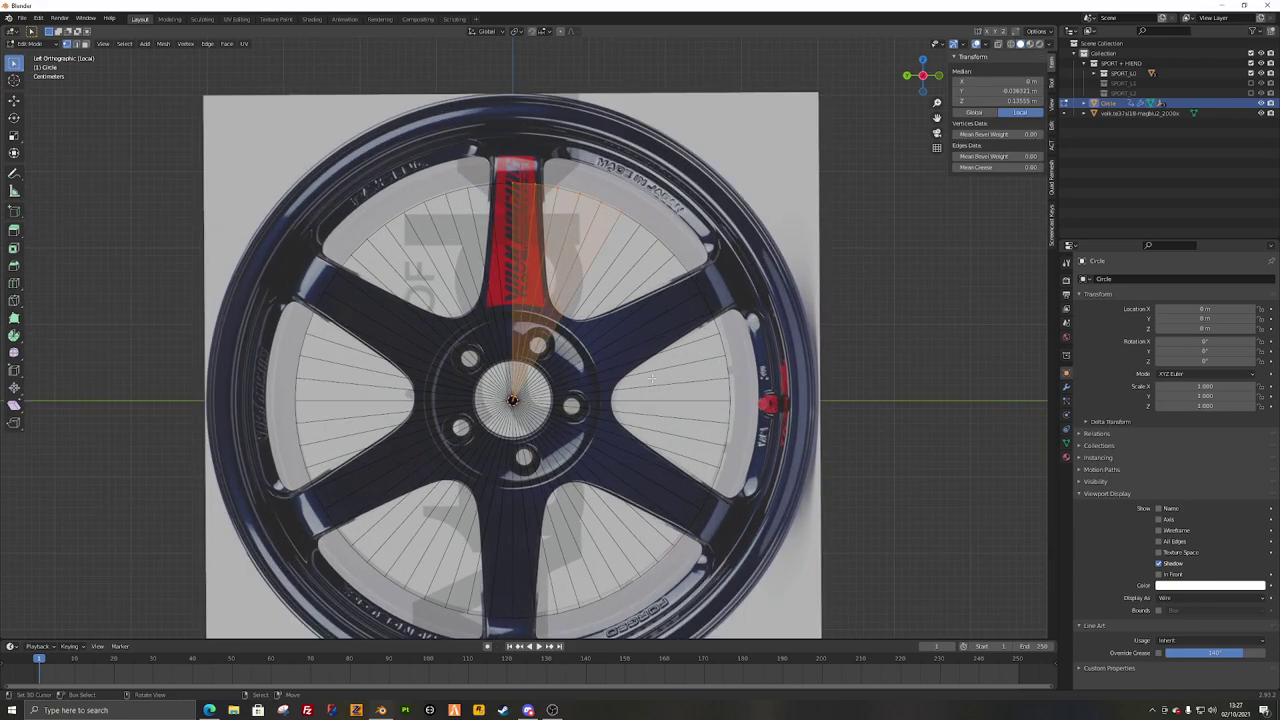
pyautogui.rightClick(549, 406)
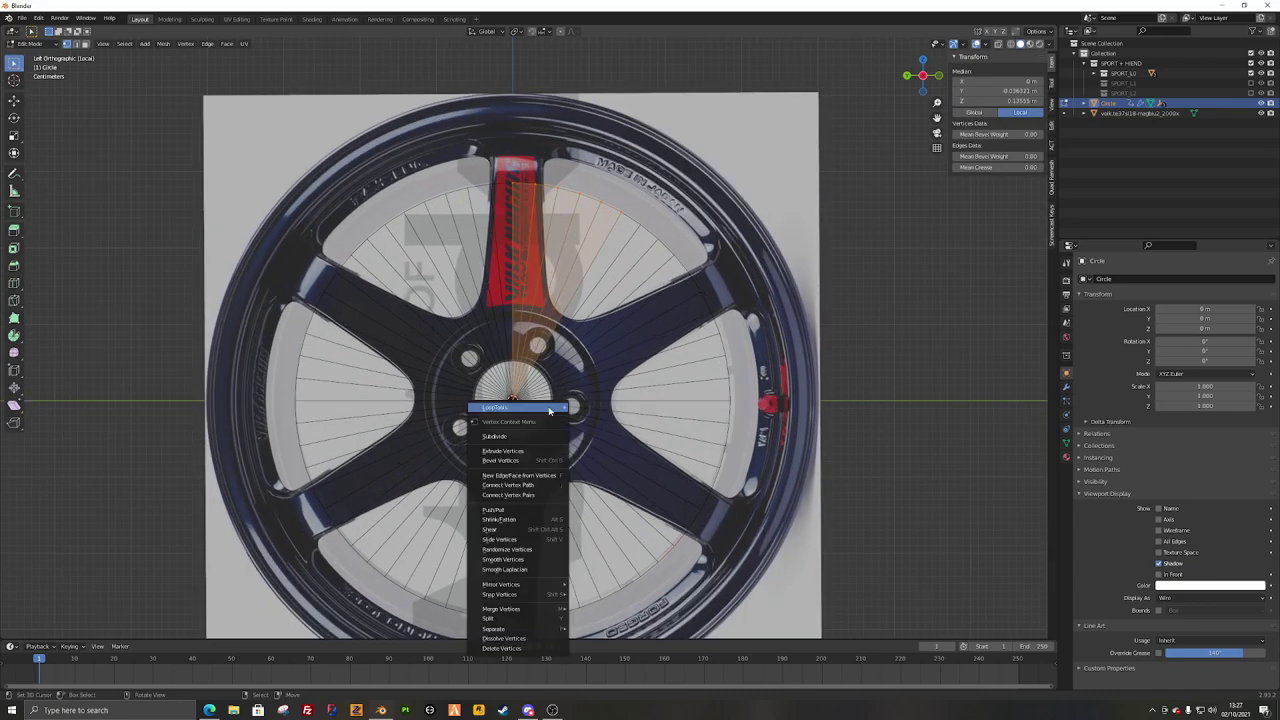
pyautogui.click(514, 614)
pyautogui.rightClick(514, 609)
pyautogui.rightClick(540, 372)
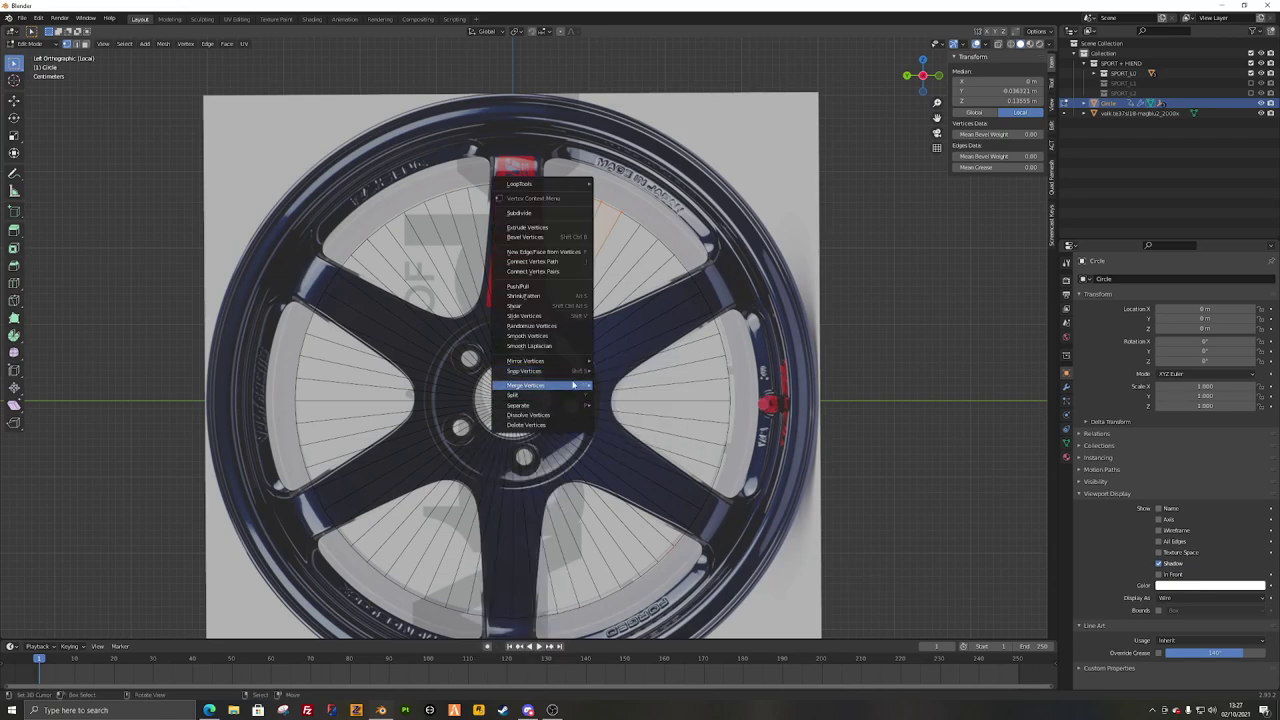
pyautogui.moveTo(575, 386)
pyautogui.click(637, 414)
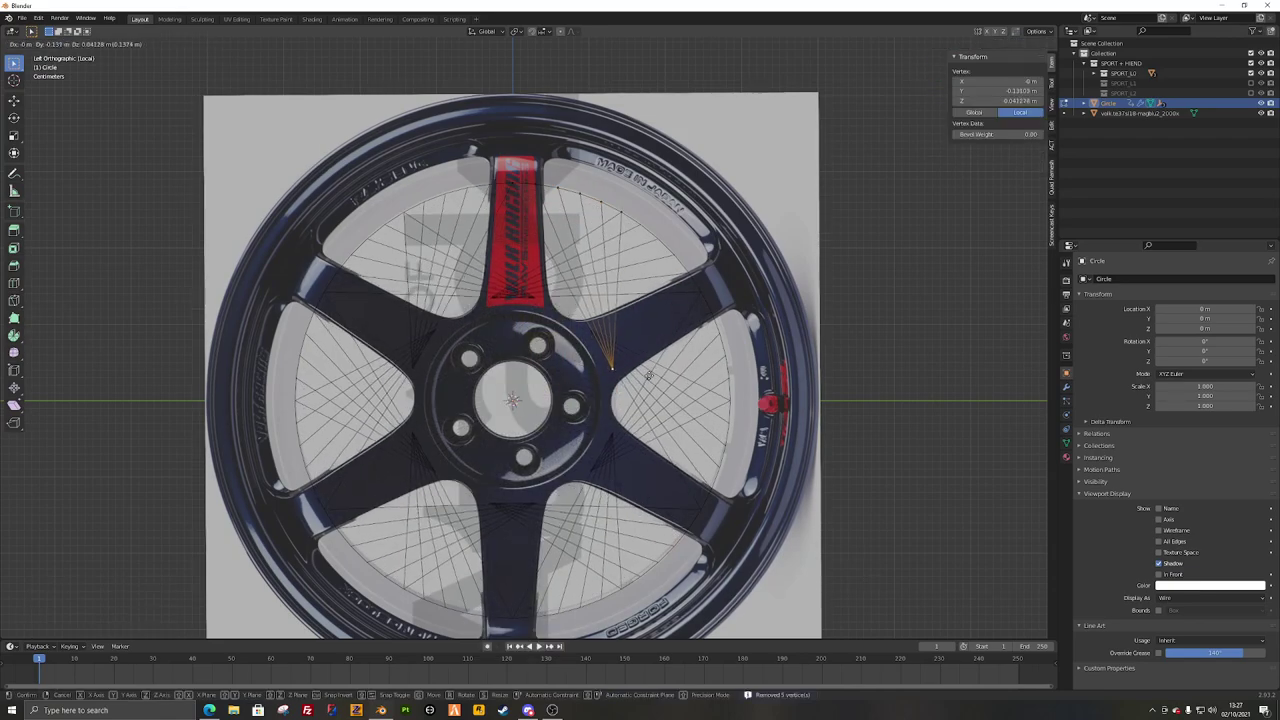
pyautogui.press('Tab')
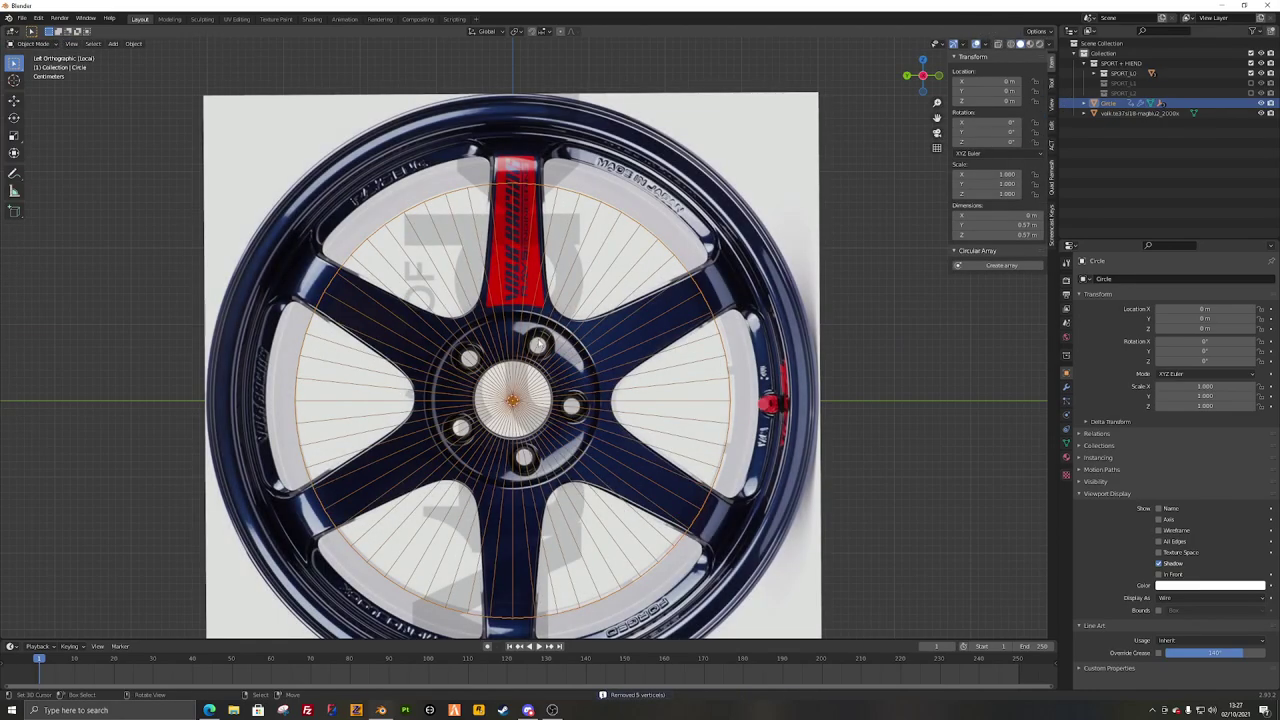
# Step: Examine the wireframe disc's merged centre against the reference wheel in perspective and side view
pyautogui.moveTo(644, 386); pyautogui.dragTo(590, 410, button='middle')
pyautogui.scroll(2, 660, 471)
pyautogui.click(660, 471)
pyautogui.scroll(3, 575, 390)
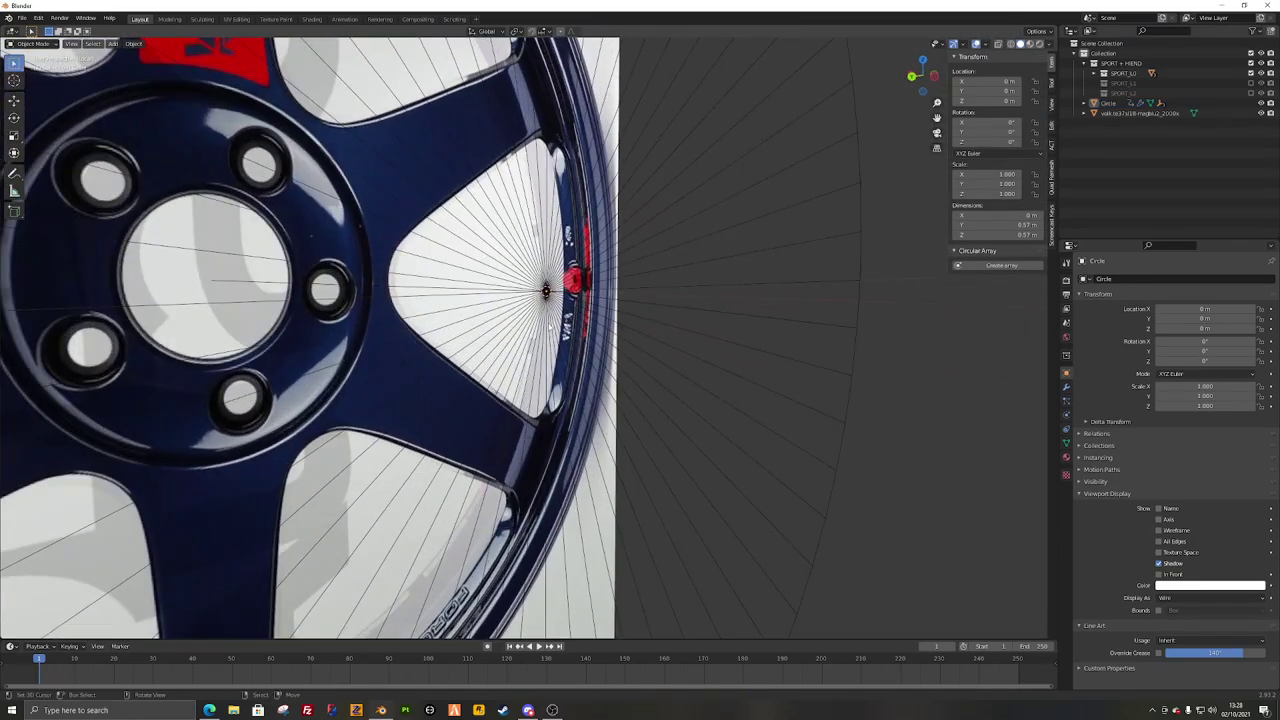
pyautogui.moveTo(550, 365); pyautogui.dragTo(573, 351, button='middle')
pyautogui.scroll(-4, 573, 351)
pyautogui.press('ctrl+KP_3')
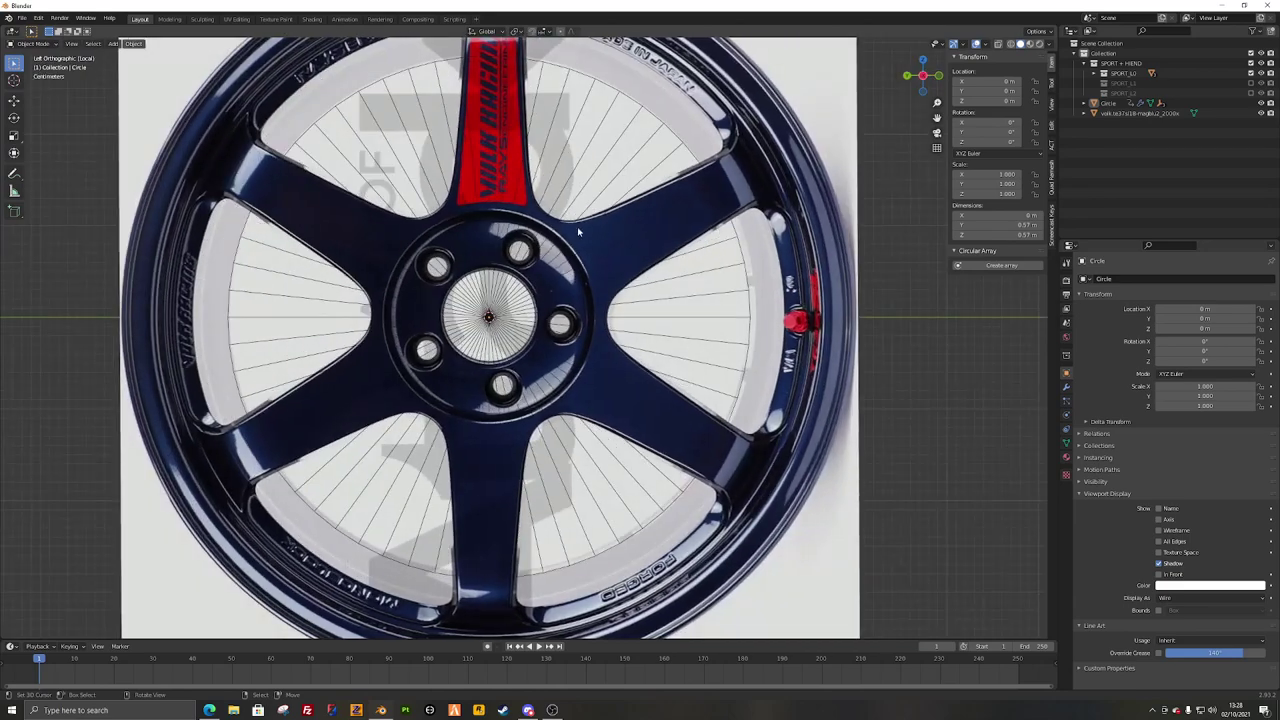
# Step: Set the transform pivot point to 3D Cursor and open the wedge in Edit Mode
pyautogui.click(655, 131)
pyautogui.keyDown('shift'); pyautogui.moveTo(655, 131); pyautogui.dragTo(651, 161, button='middle'); pyautogui.keyUp('shift')
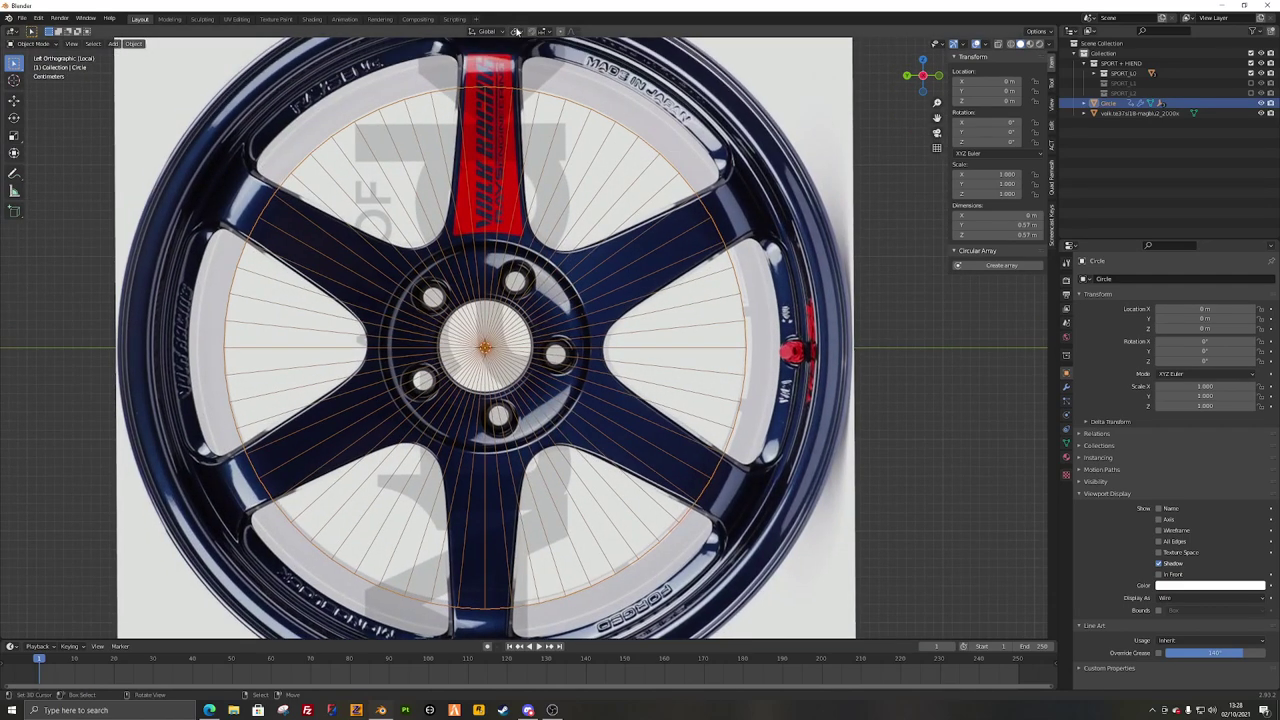
pyautogui.click(515, 31)
pyautogui.click(521, 40)
pyautogui.click(515, 31)
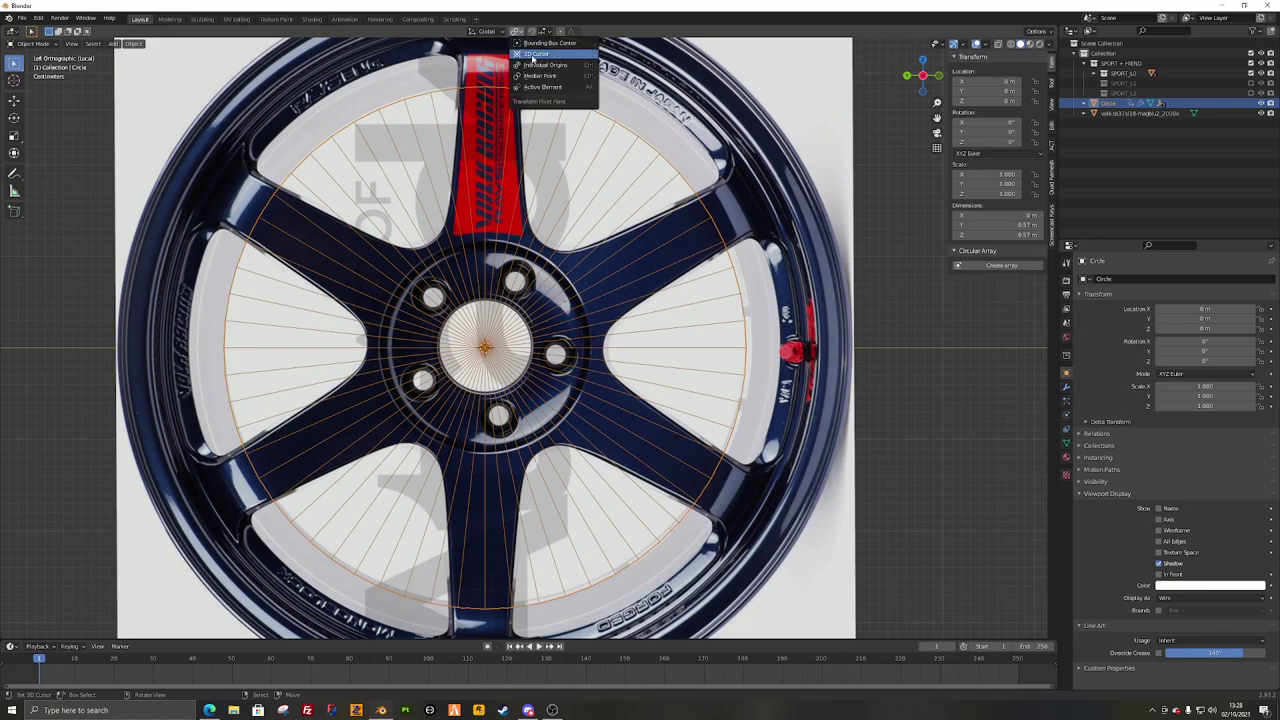
pyautogui.click(545, 47)
pyautogui.press('Tab')
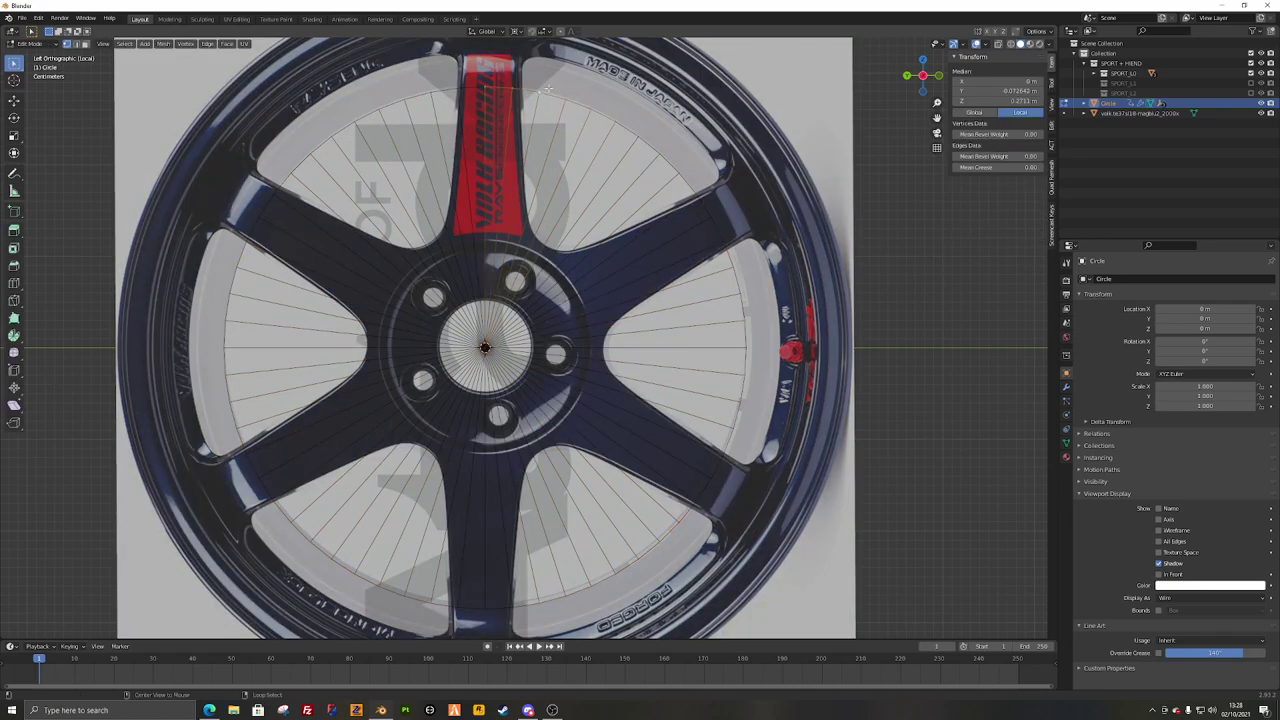
# Step: Try scaling the wedge's outer edge about the 3D cursor and about the median point to compare the pivots
pyautogui.scroll(1, 540, 210)
pyautogui.scroll(-3, 578, 240)
pyautogui.press('s')
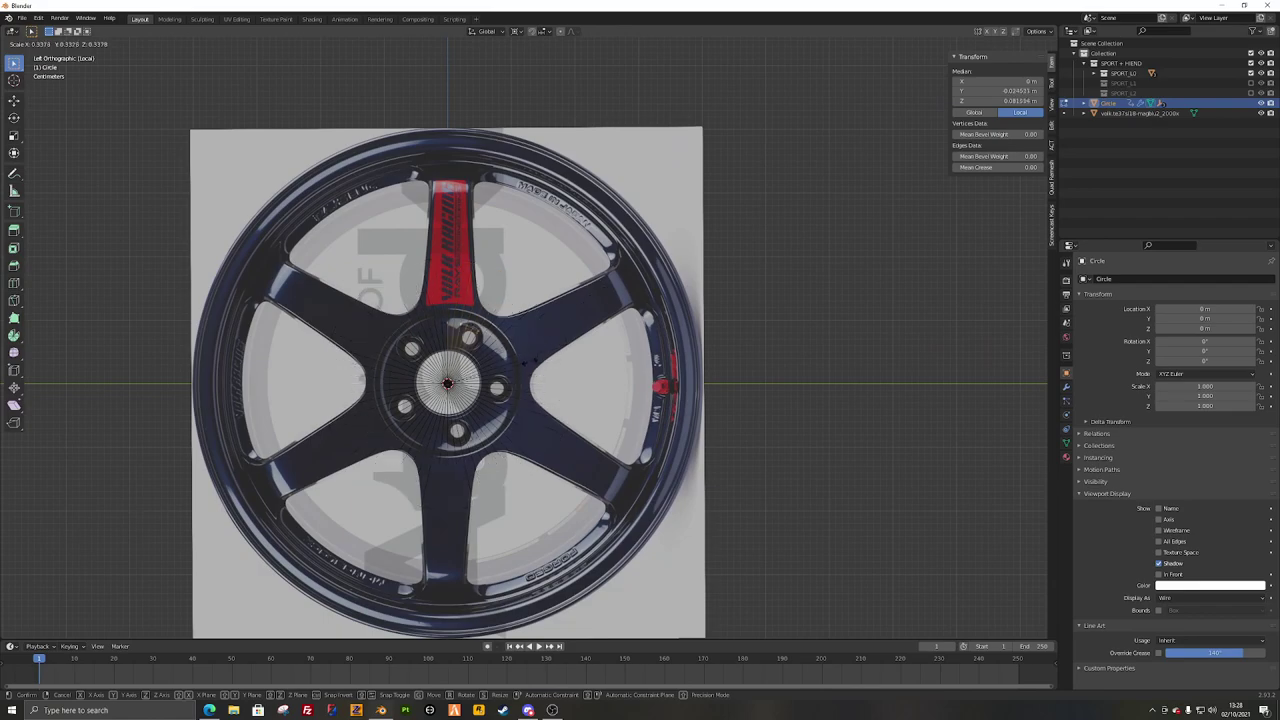
pyautogui.click(770, 205)
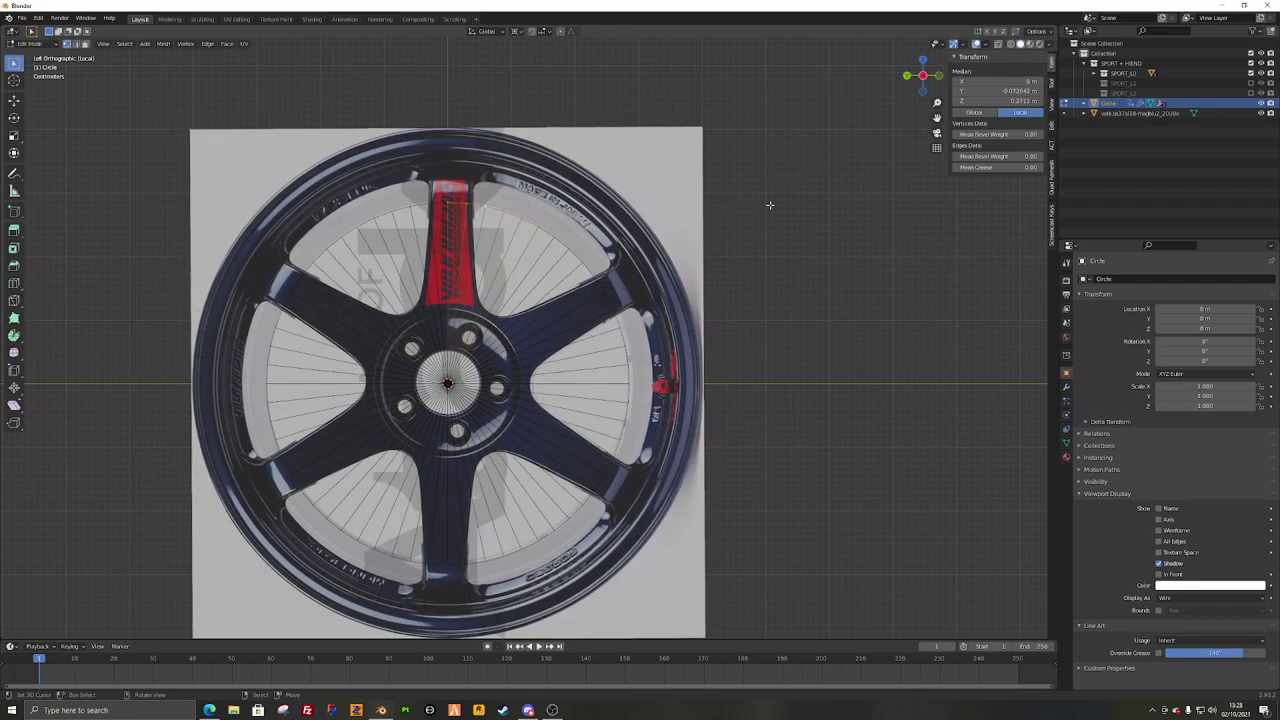
pyautogui.click(538, 31)
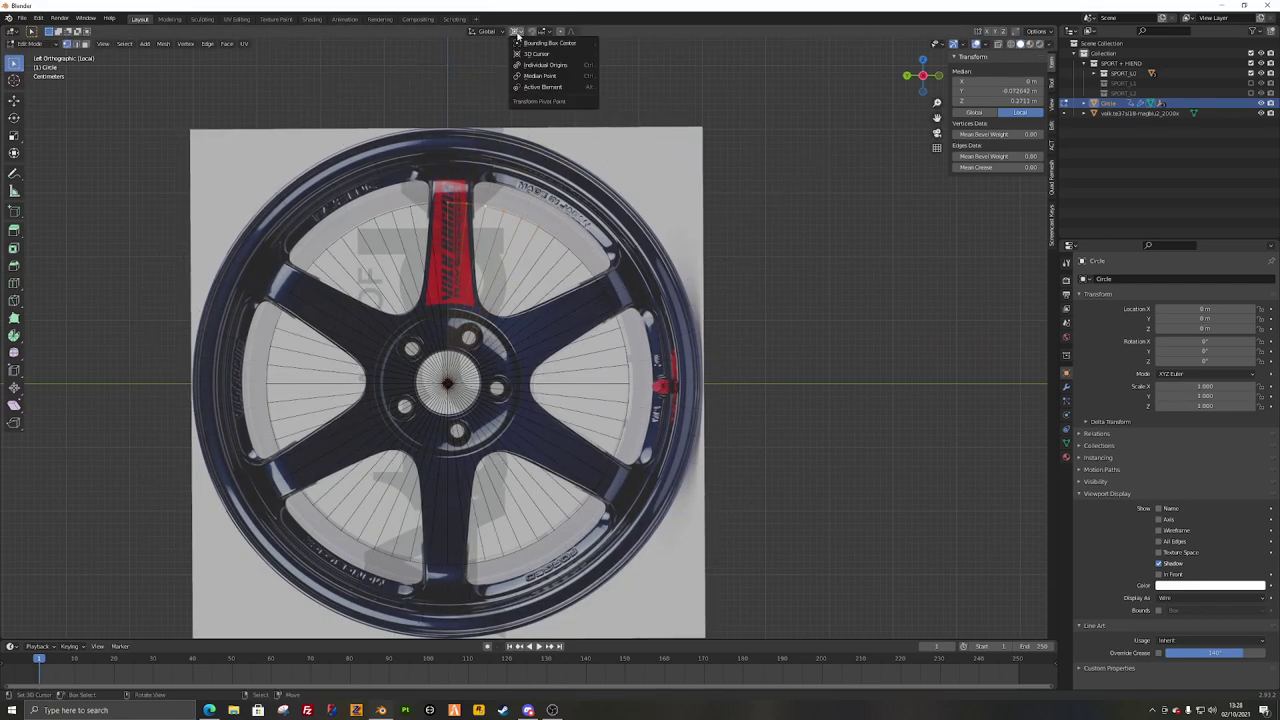
pyautogui.click(552, 77)
pyautogui.press('s')
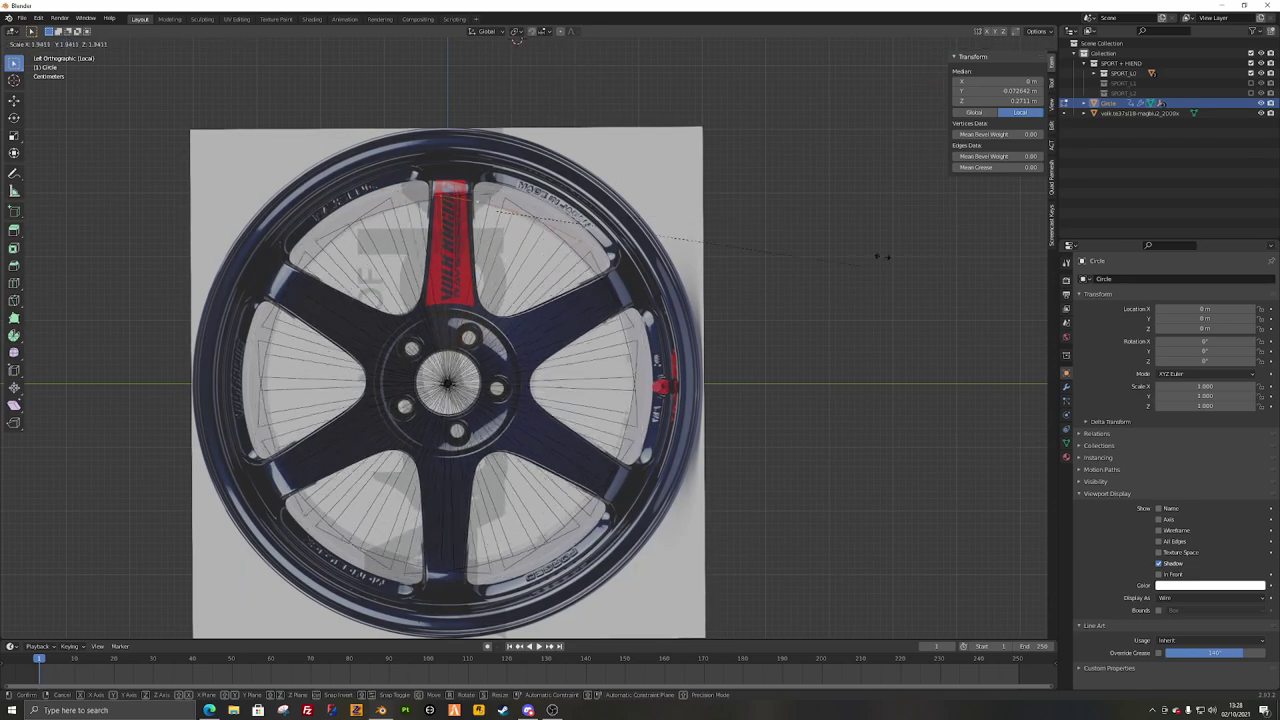
pyautogui.click(1003, 262)
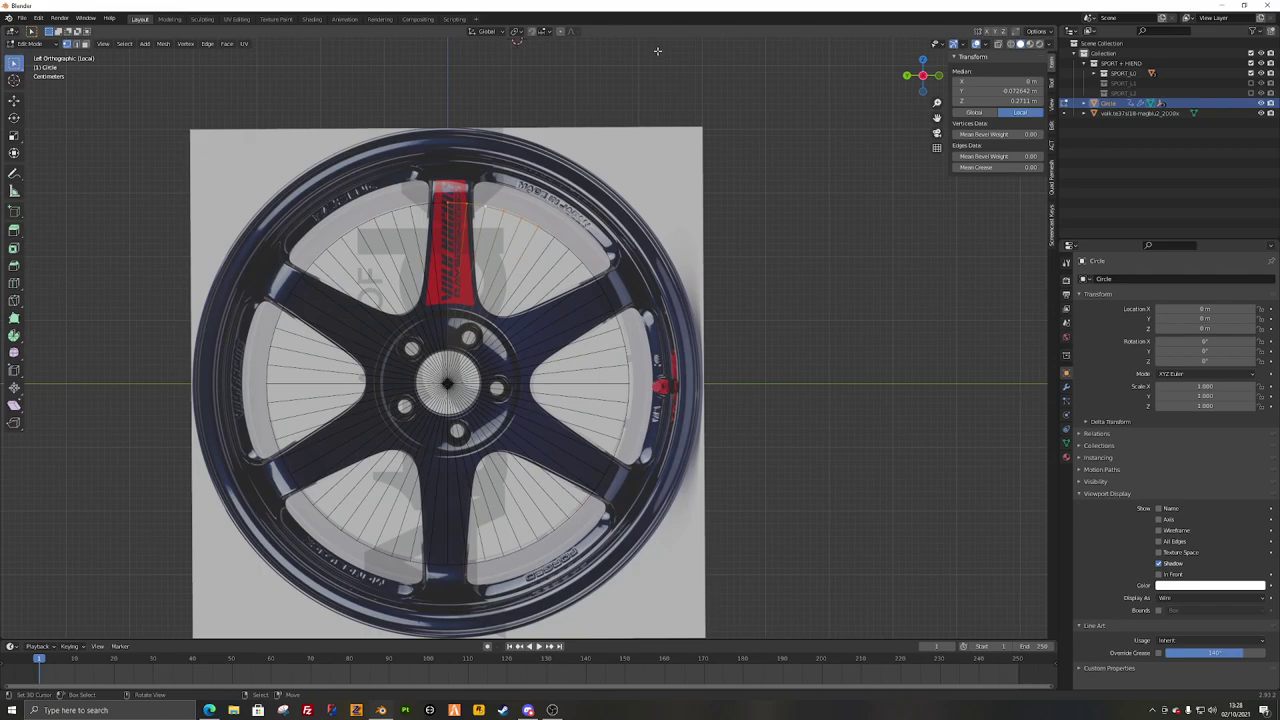
# Step: Switch the pivot point back to 3D Cursor and try scaling the wedge's outer edge about it
pyautogui.click(520, 32)
pyautogui.click(534, 54)
pyautogui.scroll(3, 482, 205)
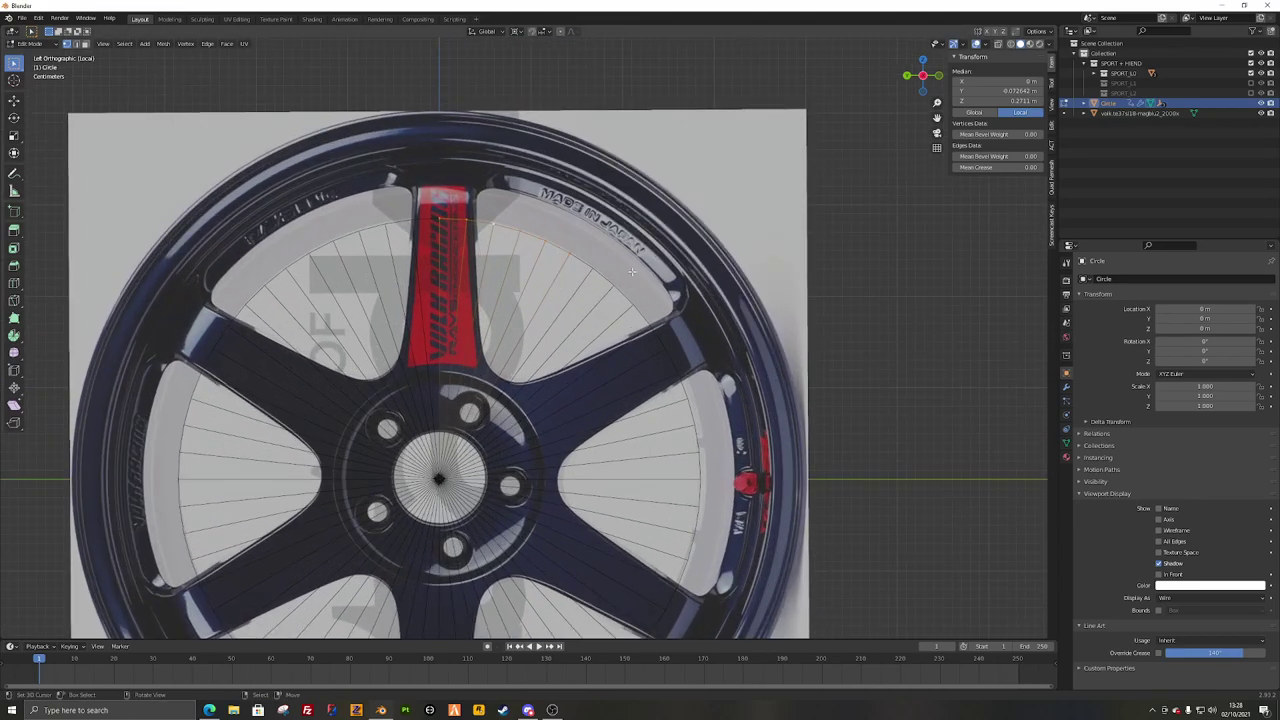
pyautogui.press('s')
pyautogui.click(669, 174)
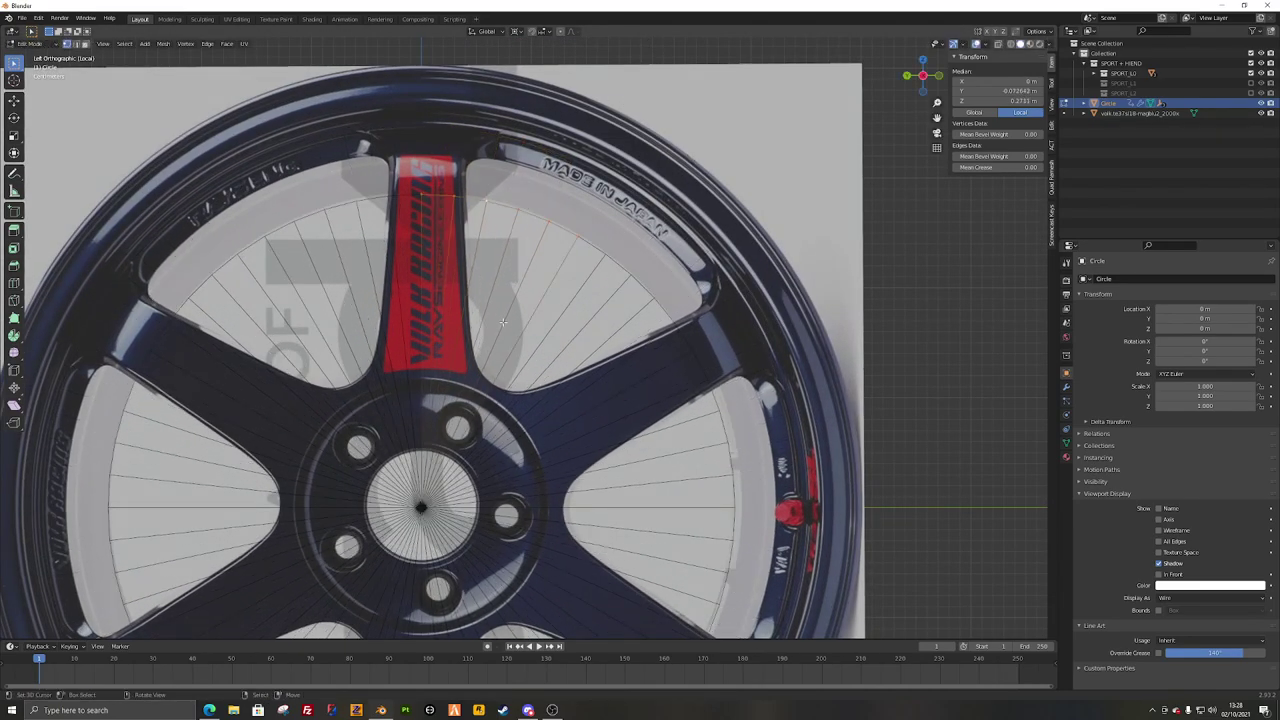
# Step: Snap the 3D cursor to the world origin at the wheel's centre
pyautogui.scroll(-5, 537, 198)
pyautogui.hotkey('shift', 's')
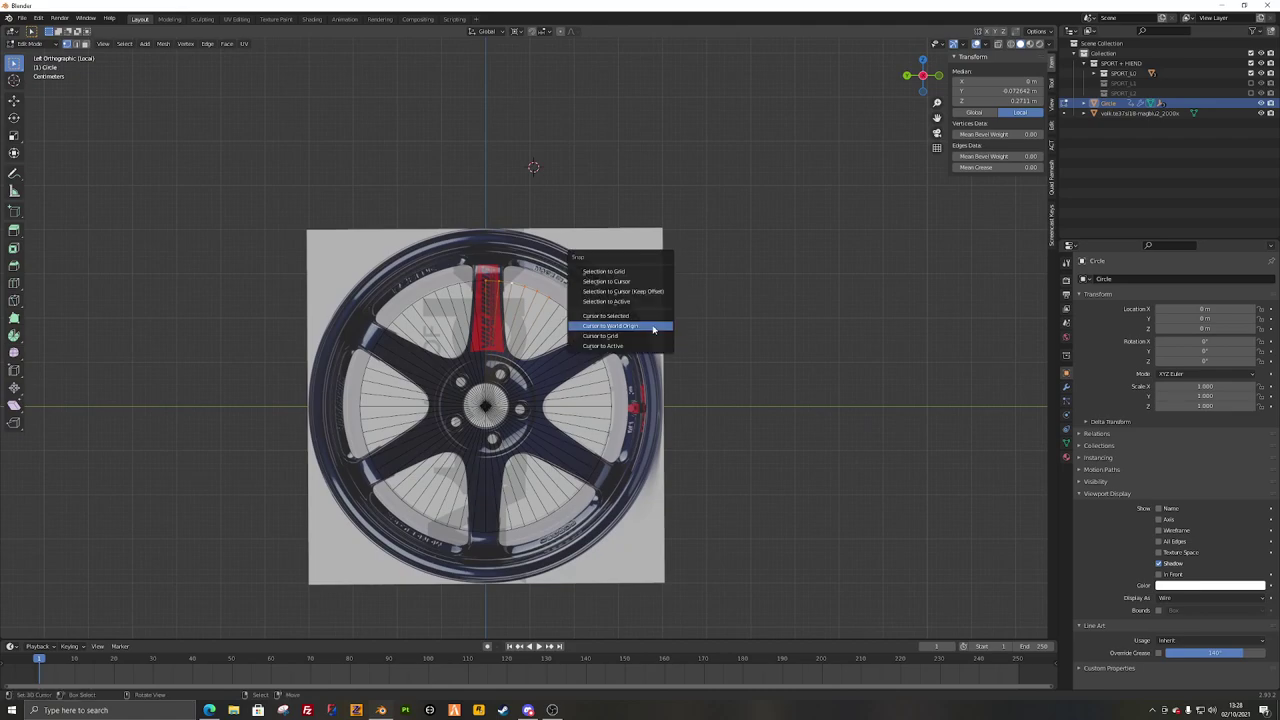
pyautogui.click(653, 328)
pyautogui.scroll(4, 609, 354)
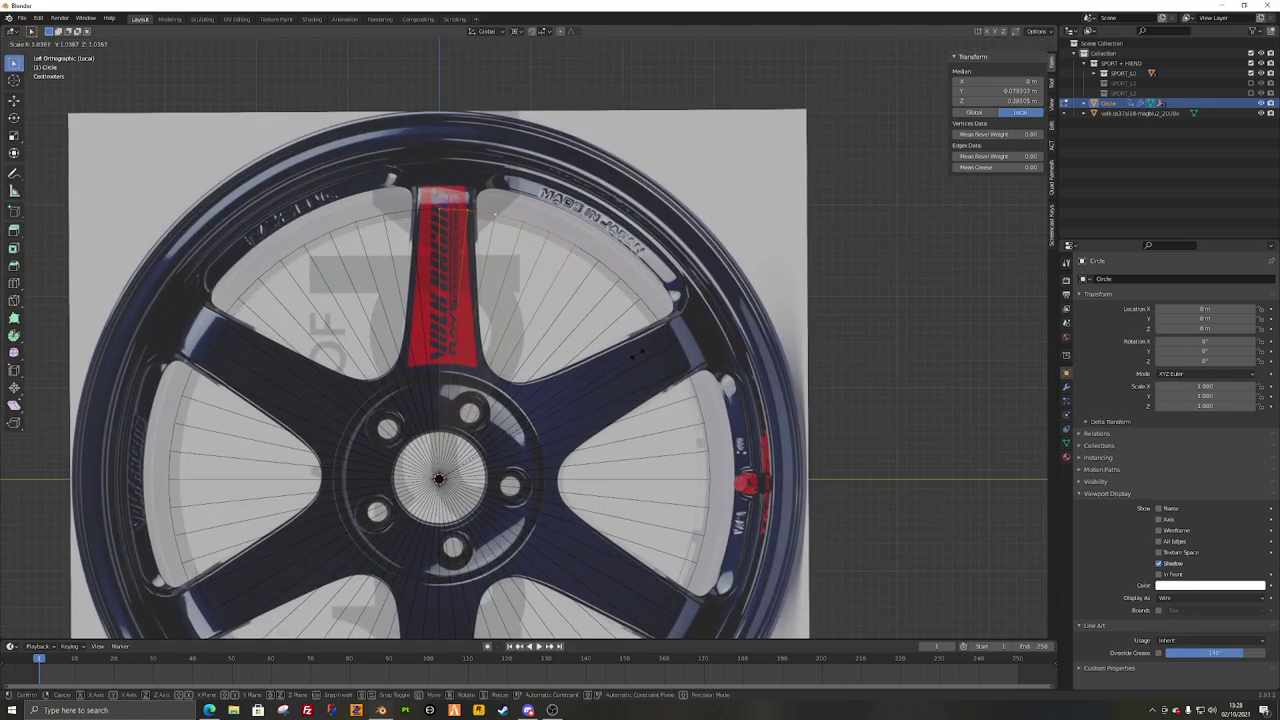
# Step: Scale the wedge's outer edge outward about the 3D cursor by about 1.22, out to the rim's inner lip
pyautogui.press('s')
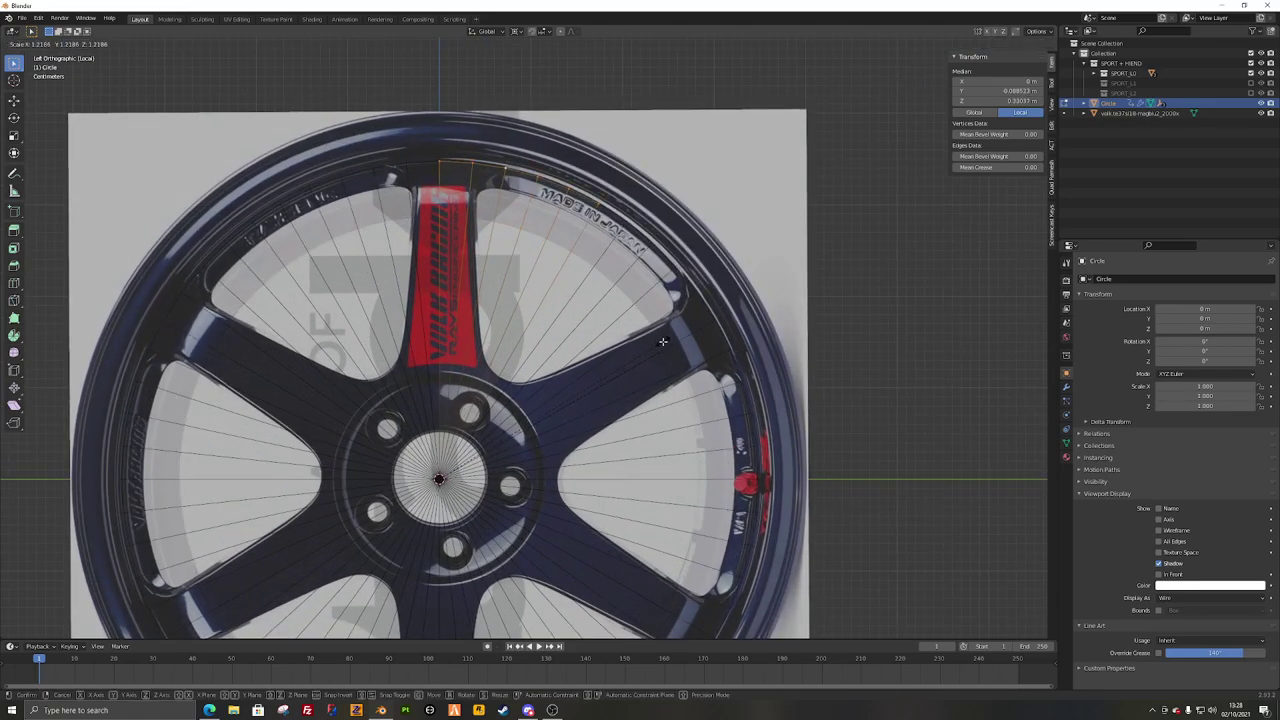
pyautogui.click(662, 341)
pyautogui.hotkey('alt', 'a')
pyautogui.scroll(-3, 630, 402)
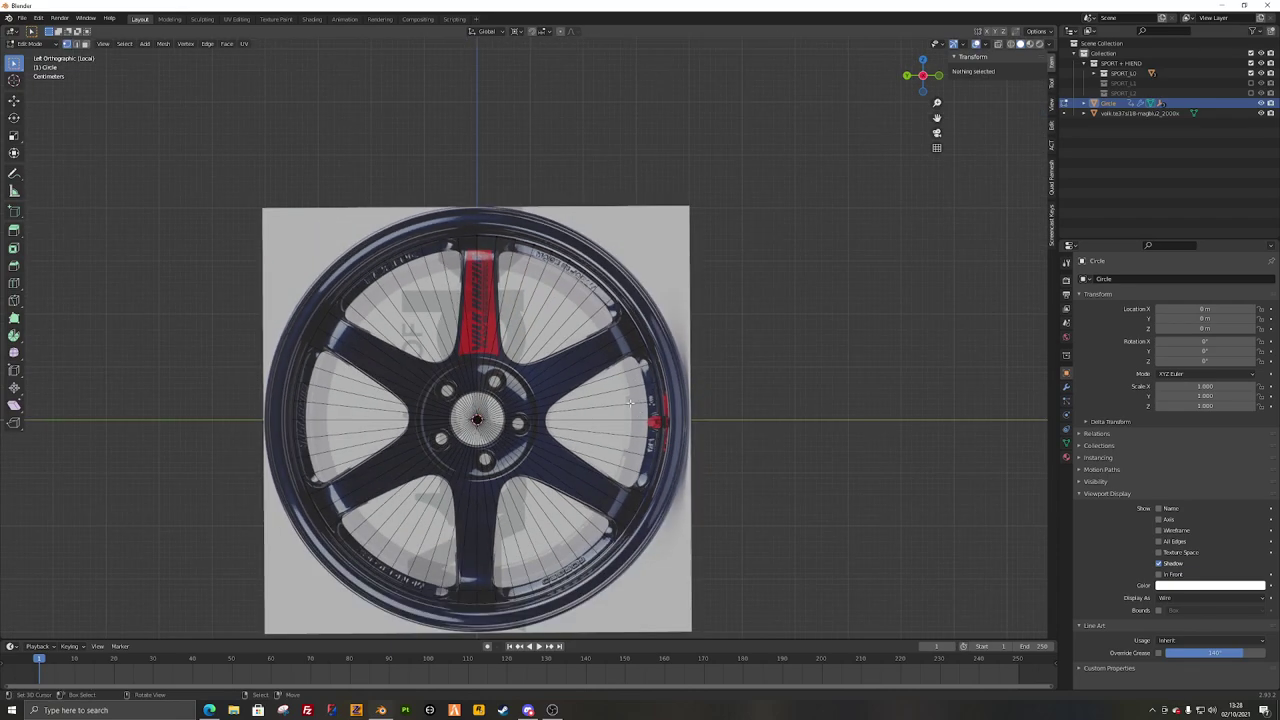
# Step: Leave Edit Mode and local view, and isolate the circle together with the wheel reference image
pyautogui.press('Tab')
pyautogui.moveTo(630, 402); pyautogui.dragTo(514, 370, button='middle')
pyautogui.press('KP_Divide')
pyautogui.scroll(5, 463, 391)
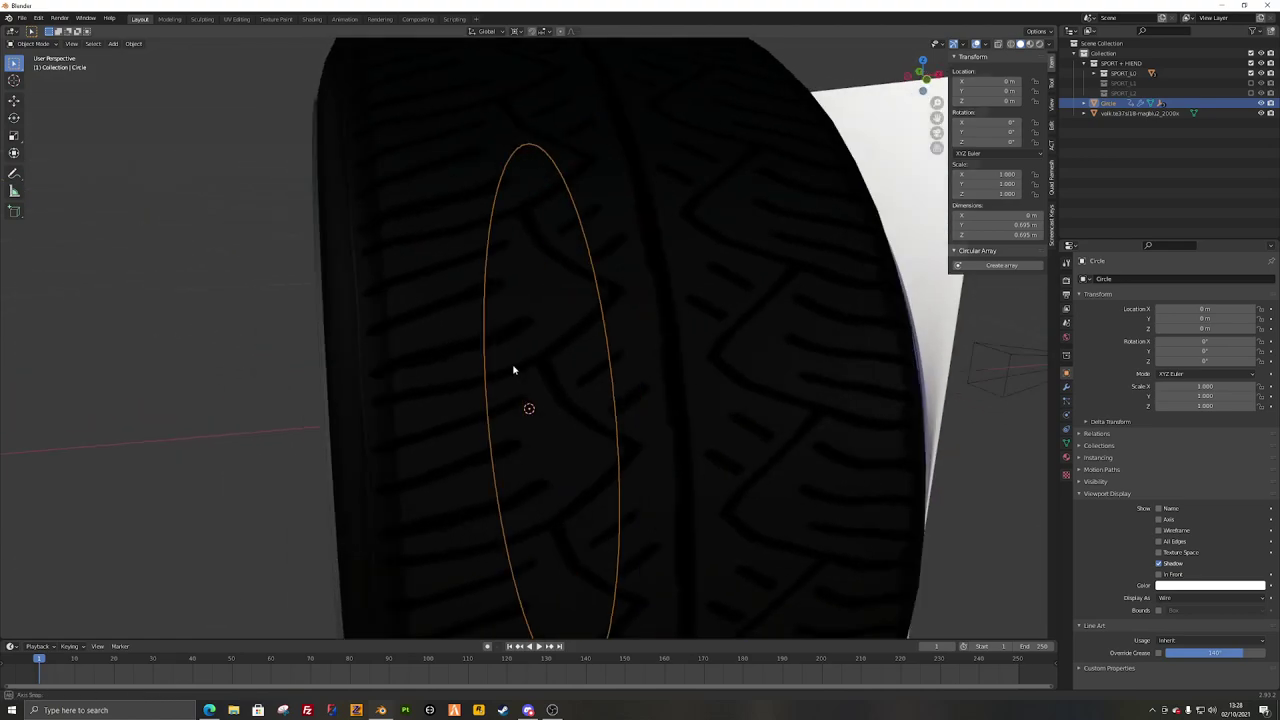
pyautogui.scroll(-5, 513, 370)
pyautogui.keyDown('shift'); pyautogui.click(676, 249); pyautogui.keyUp('shift')
pyautogui.press('KP_Divide')
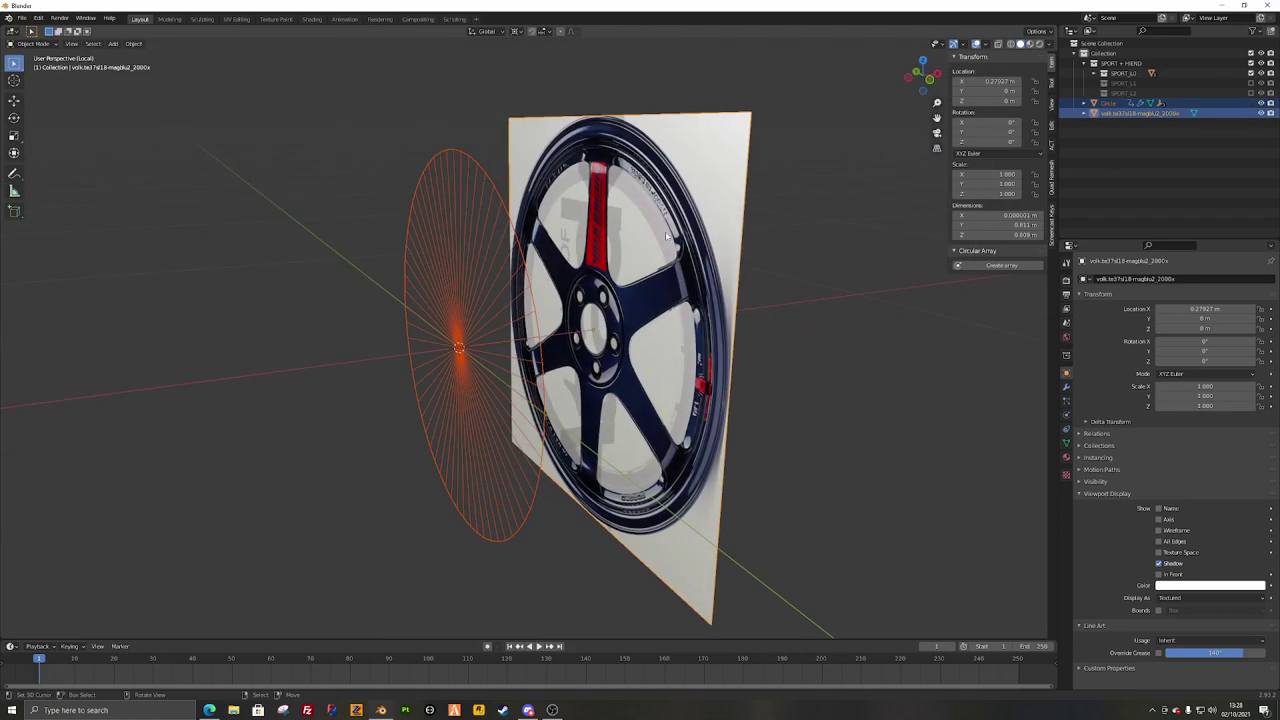
# Step: Select only the circle, align the view to left orthographic, and open the circle in Edit Mode
pyautogui.click(505, 225)
pyautogui.click(469, 158)
pyautogui.moveTo(468, 160); pyautogui.dragTo(650, 175, button='middle')
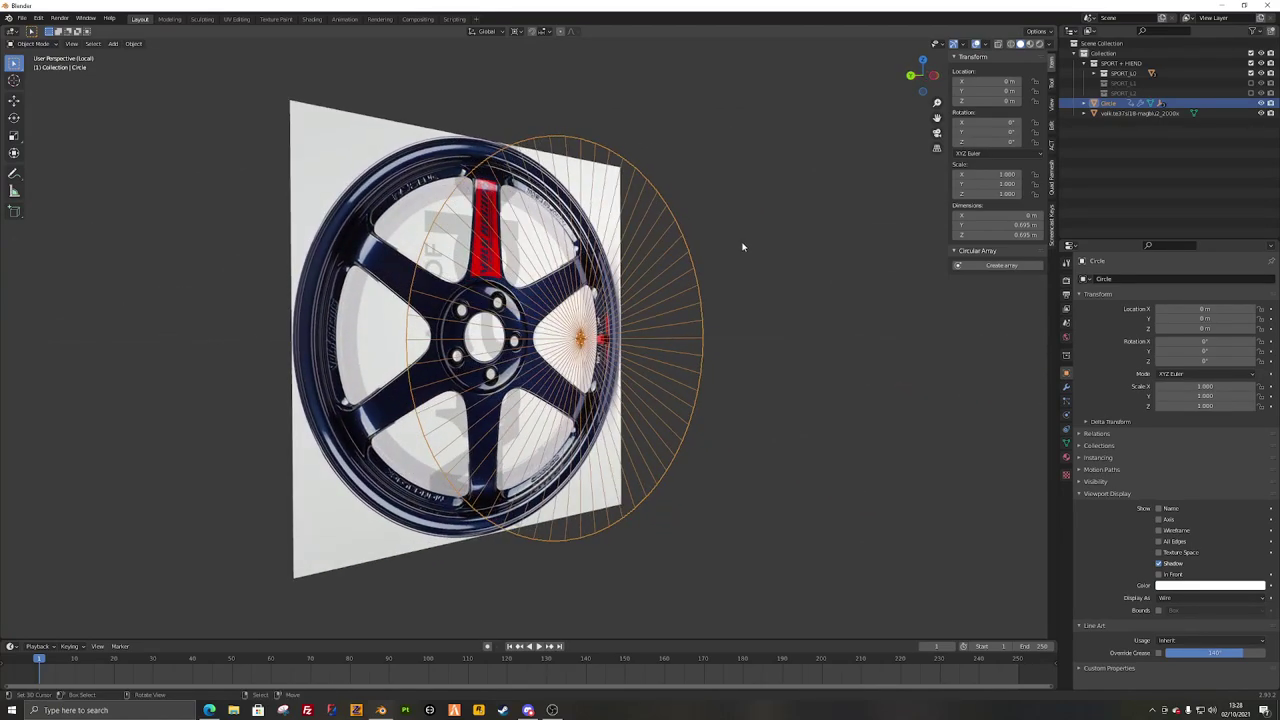
pyautogui.press('ctrl+KP_3')
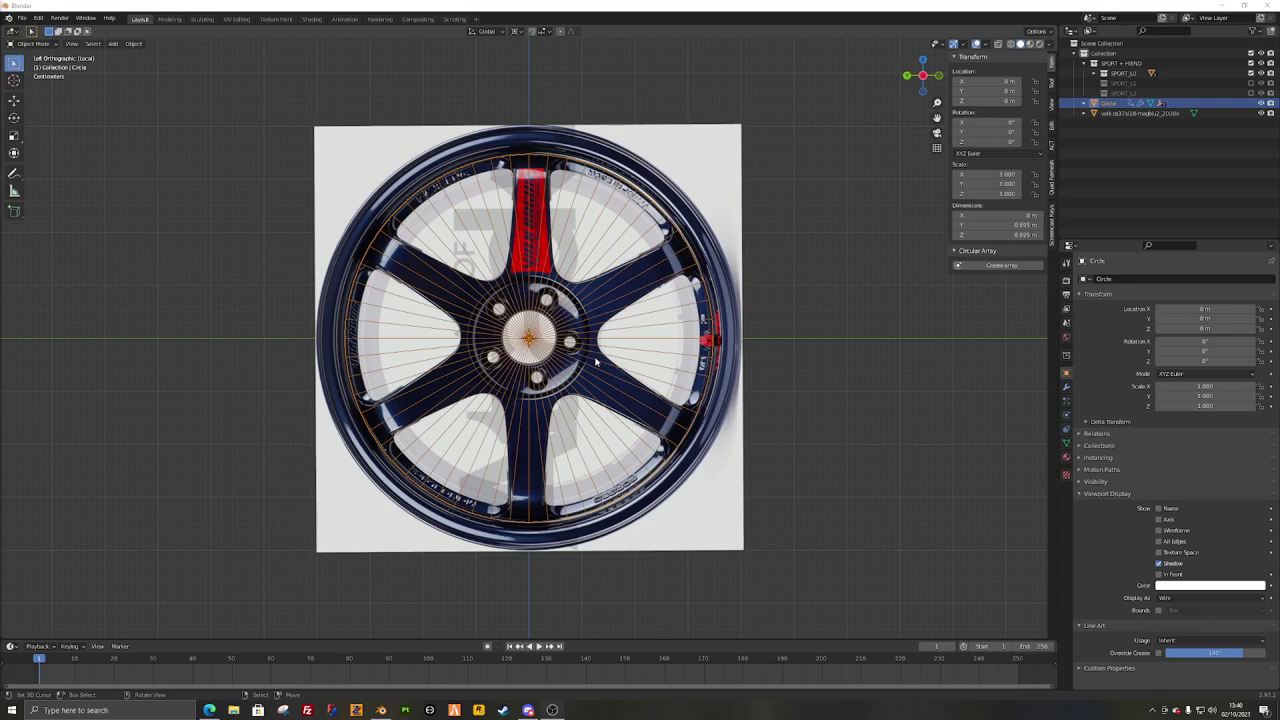
pyautogui.scroll(2, 595, 363)
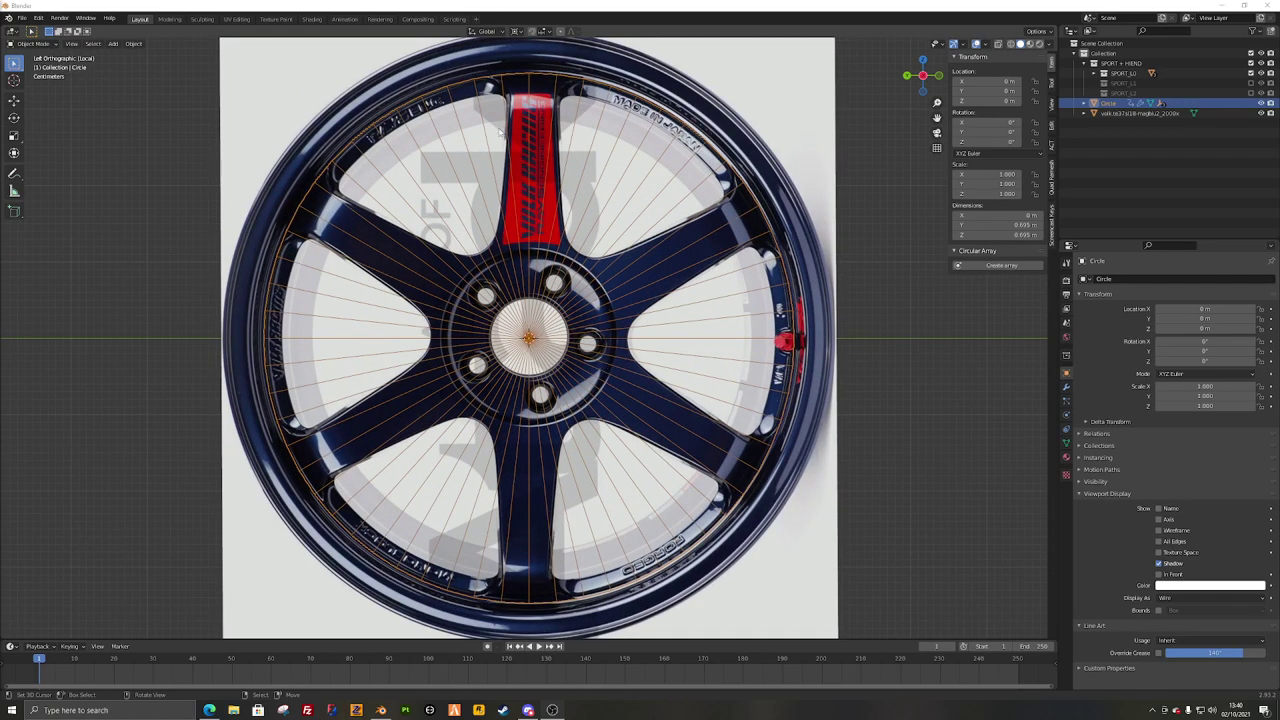
pyautogui.press('Tab')
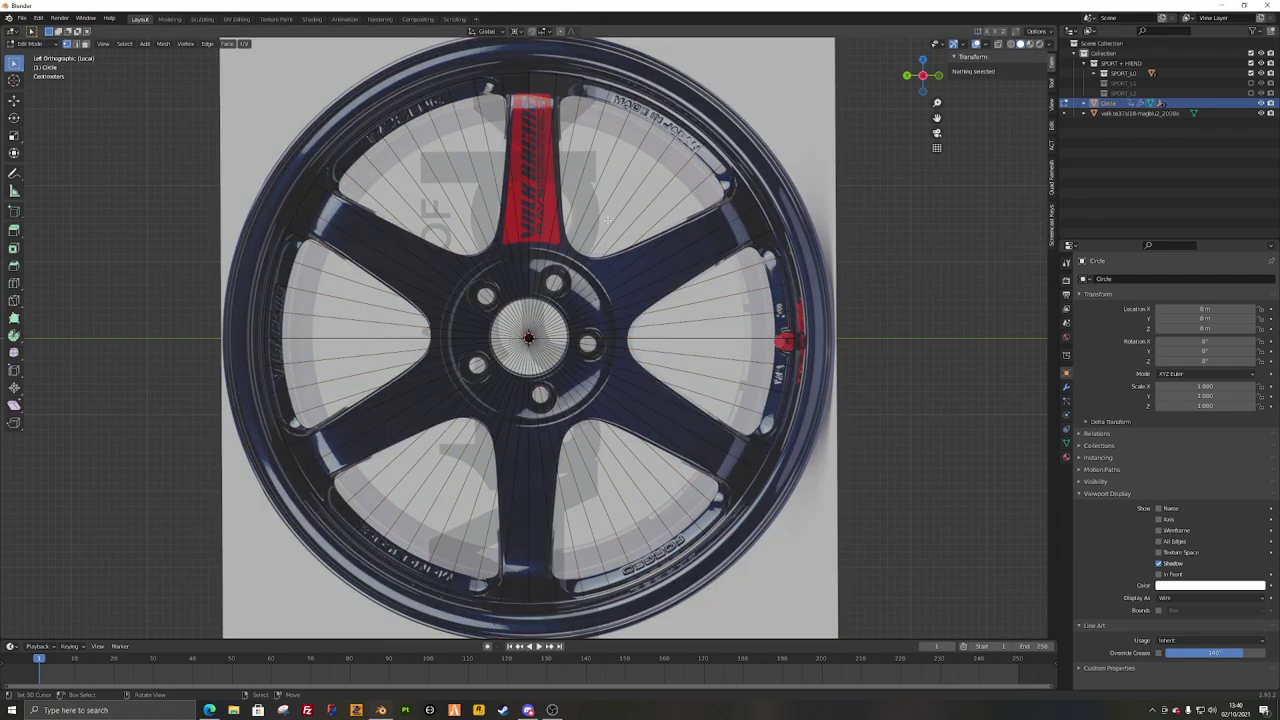
pyautogui.scroll(3, 560, 290)
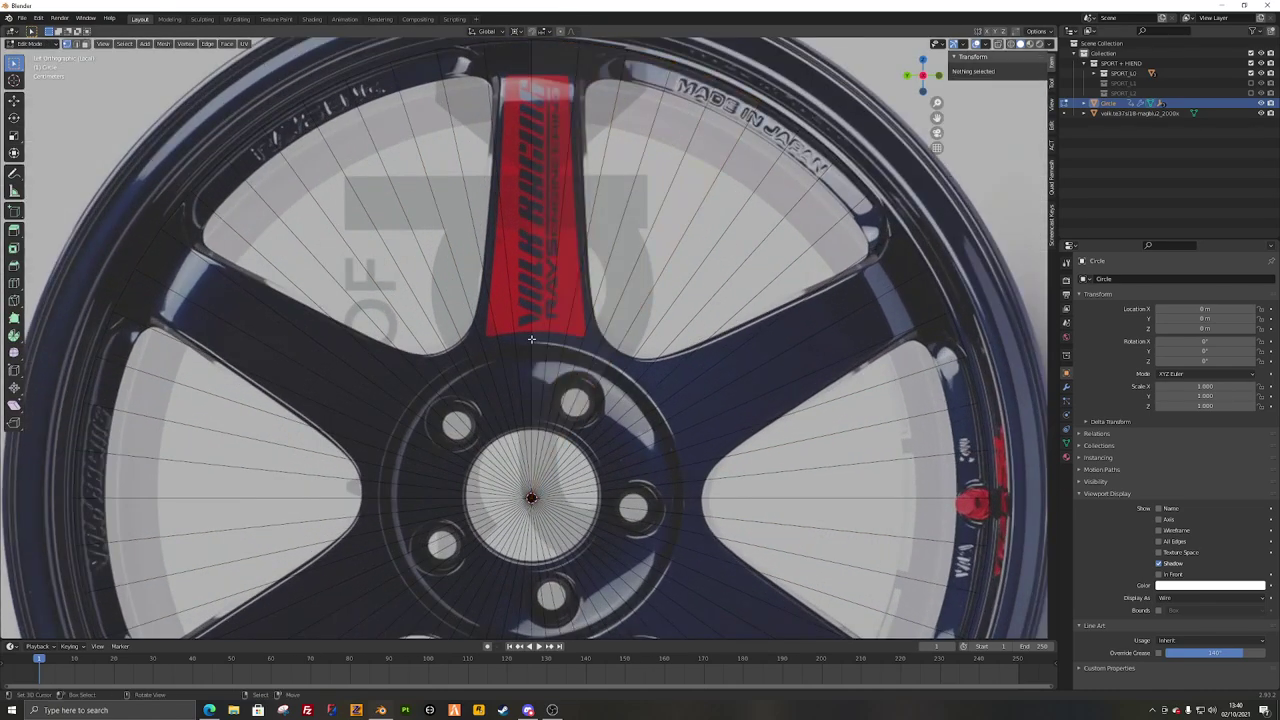
# Step: Cut across the spoke wedge with the Knife tool near the base of the red spoke
pyautogui.click(552, 352)
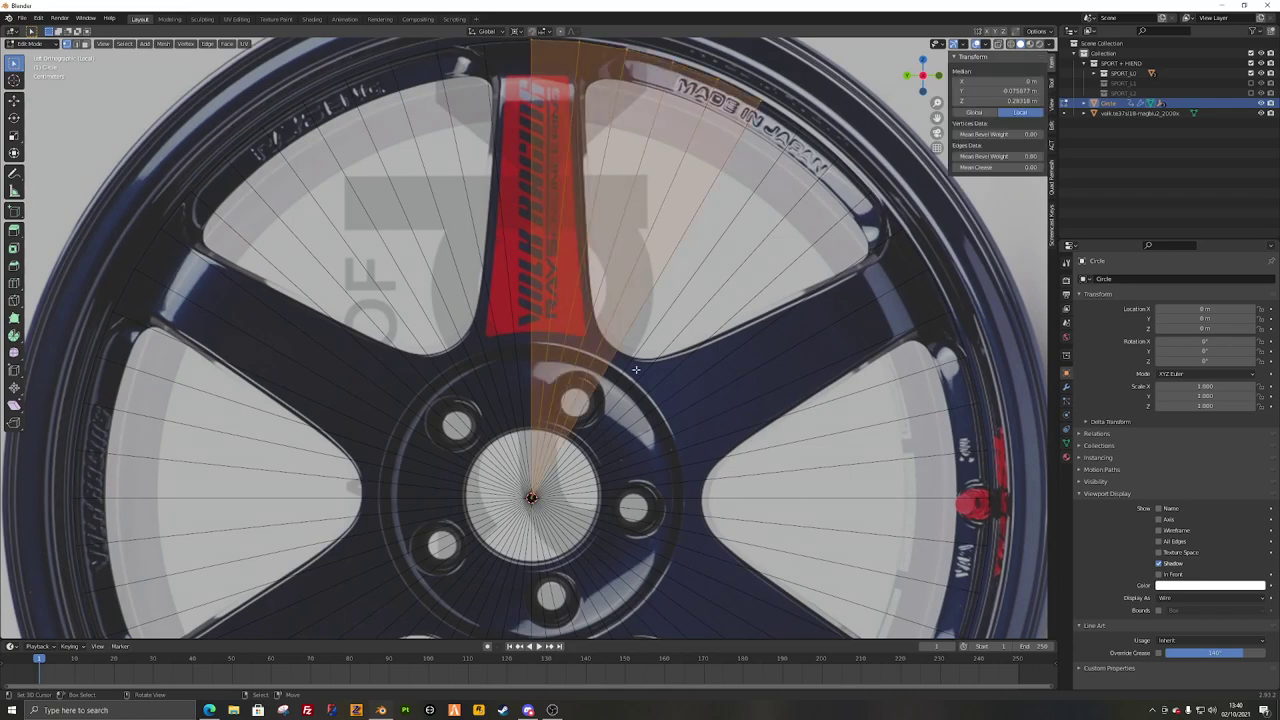
pyautogui.hotkey('ctrl', 'r')
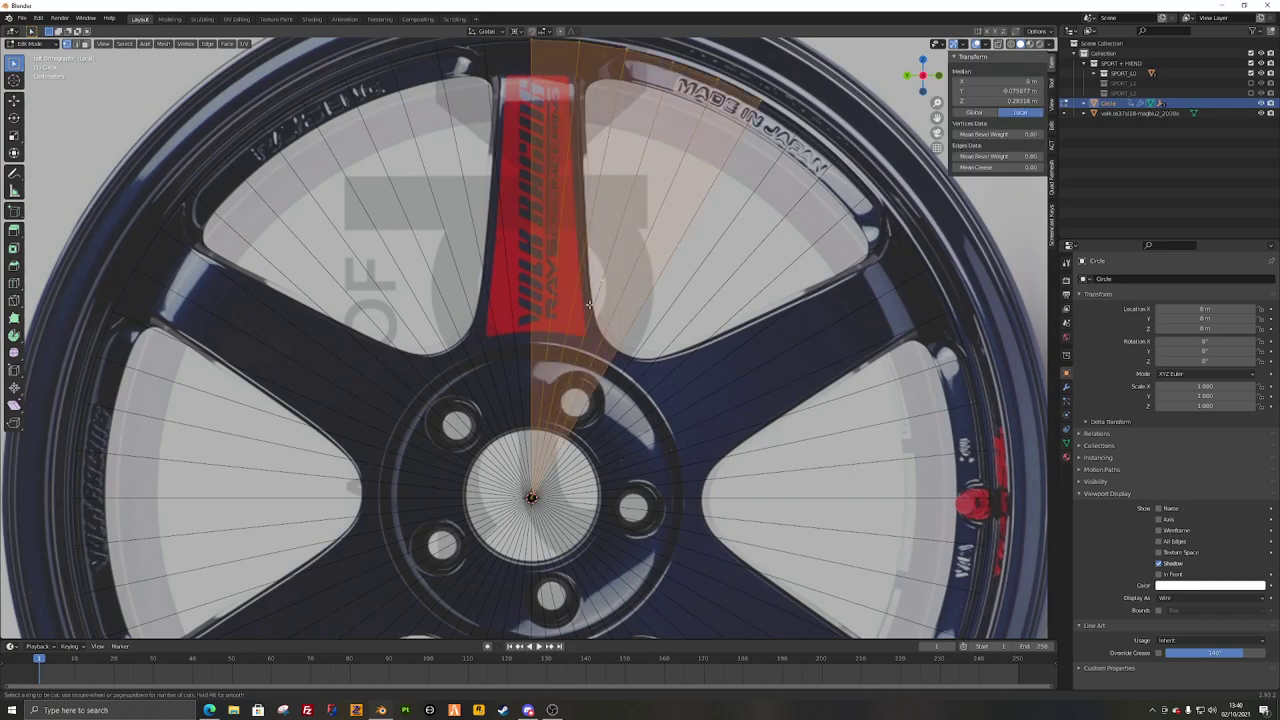
pyautogui.press('Escape')
pyautogui.click(513, 339)
pyautogui.press('k')
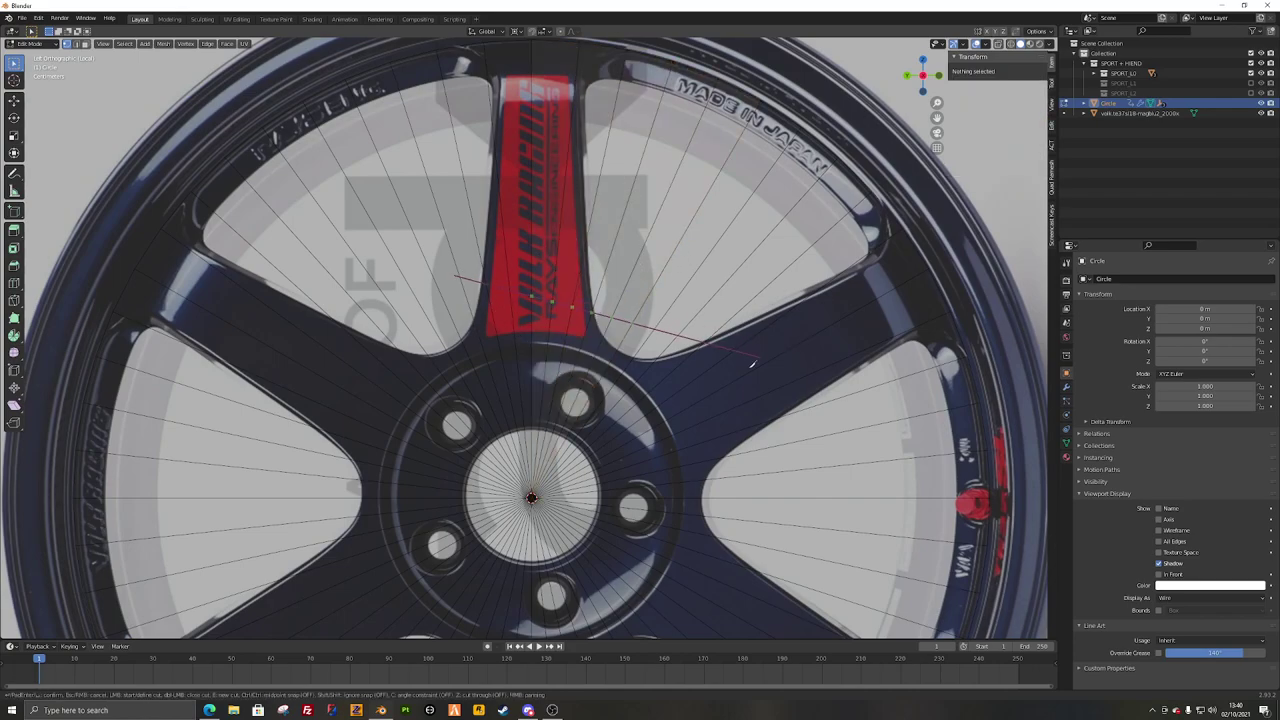
pyautogui.press('Return')
# Step: Slide the new edge loop inward with Even on, onto the hub's outer ring in the reference
pyautogui.hotkey('ctrl', 'r')
pyautogui.click(704, 388)
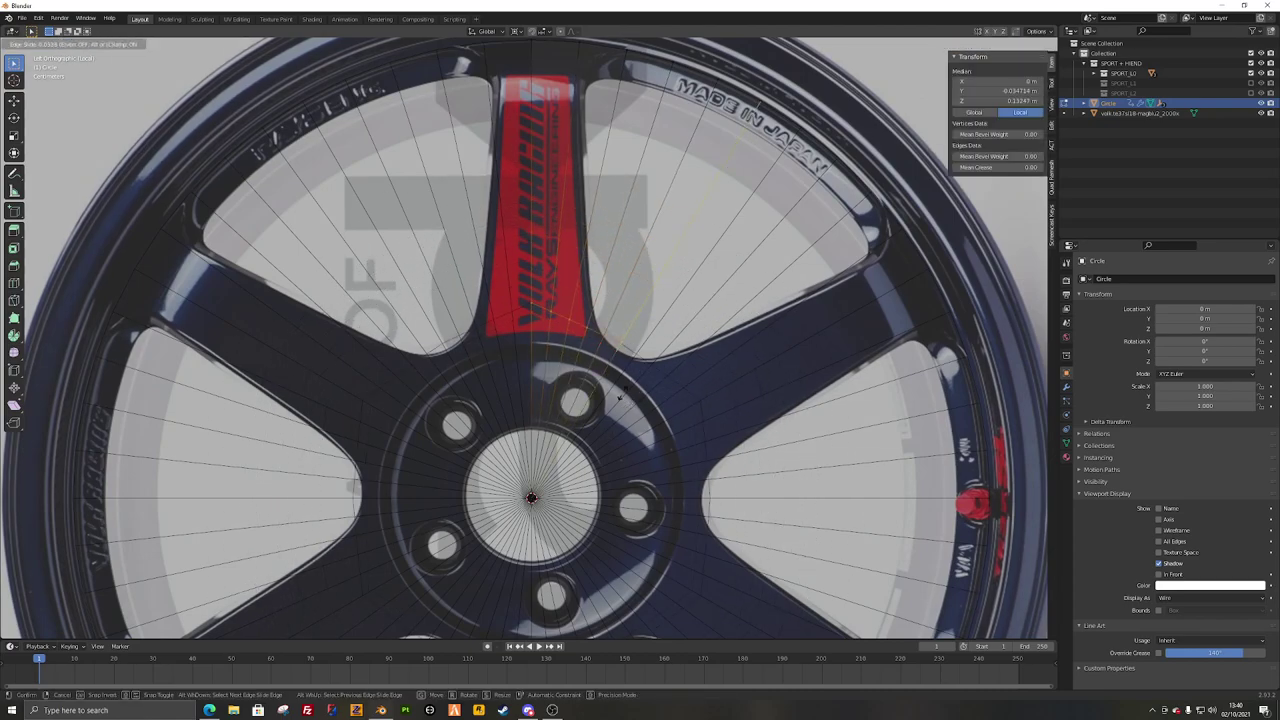
pyautogui.press('e')
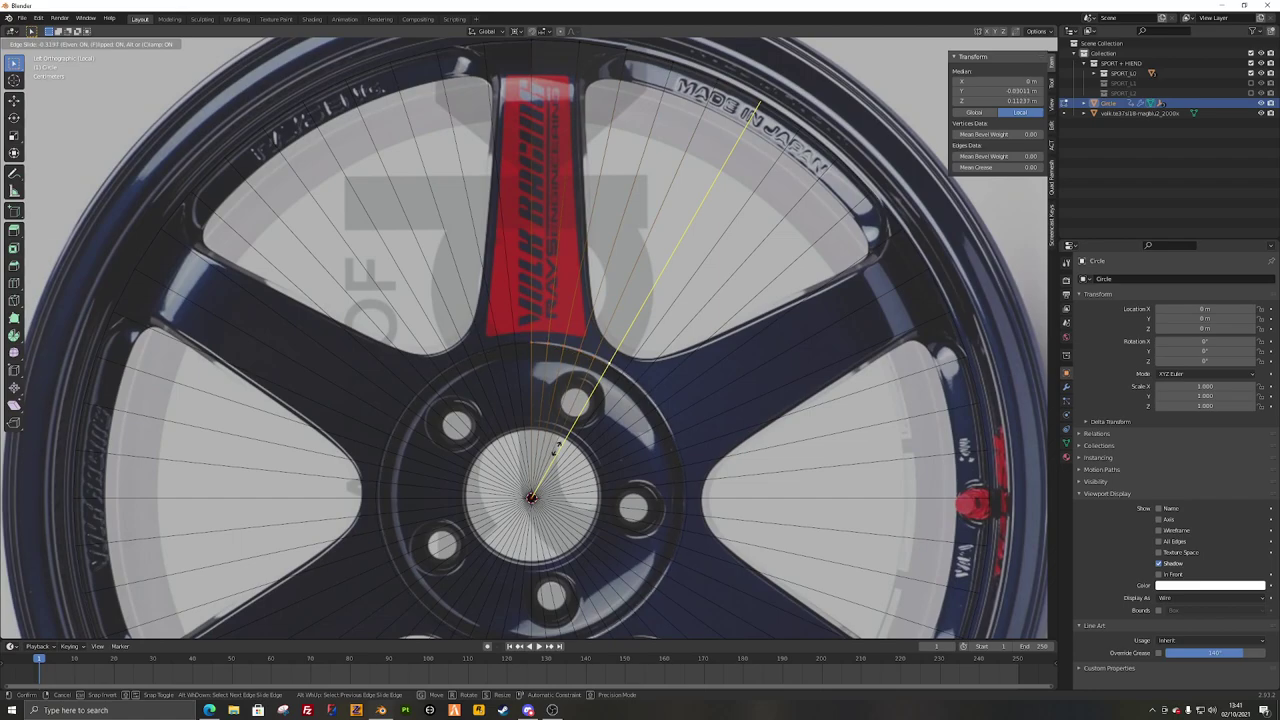
pyautogui.click(580, 414)
pyautogui.hotkey('ctrl', 'z')
pyautogui.hotkey('ctrl', 'z')
# Step: Slide the hub edge loop inward to the centre bore's edge and add a second loop just outside it
pyautogui.scroll(4, 517, 360)
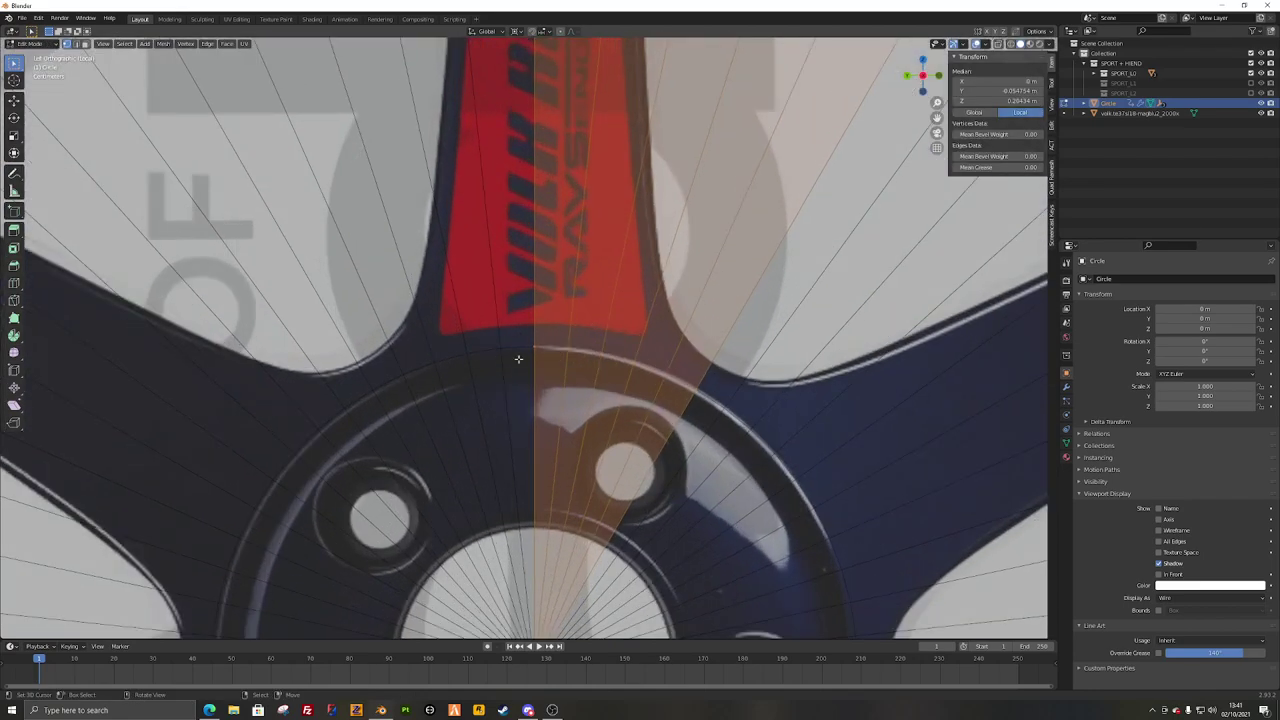
pyautogui.keyDown('shift'); pyautogui.moveTo(617, 399); pyautogui.dragTo(509, 284, button='middle'); pyautogui.keyUp('shift')
pyautogui.hotkey('alt', 'a')
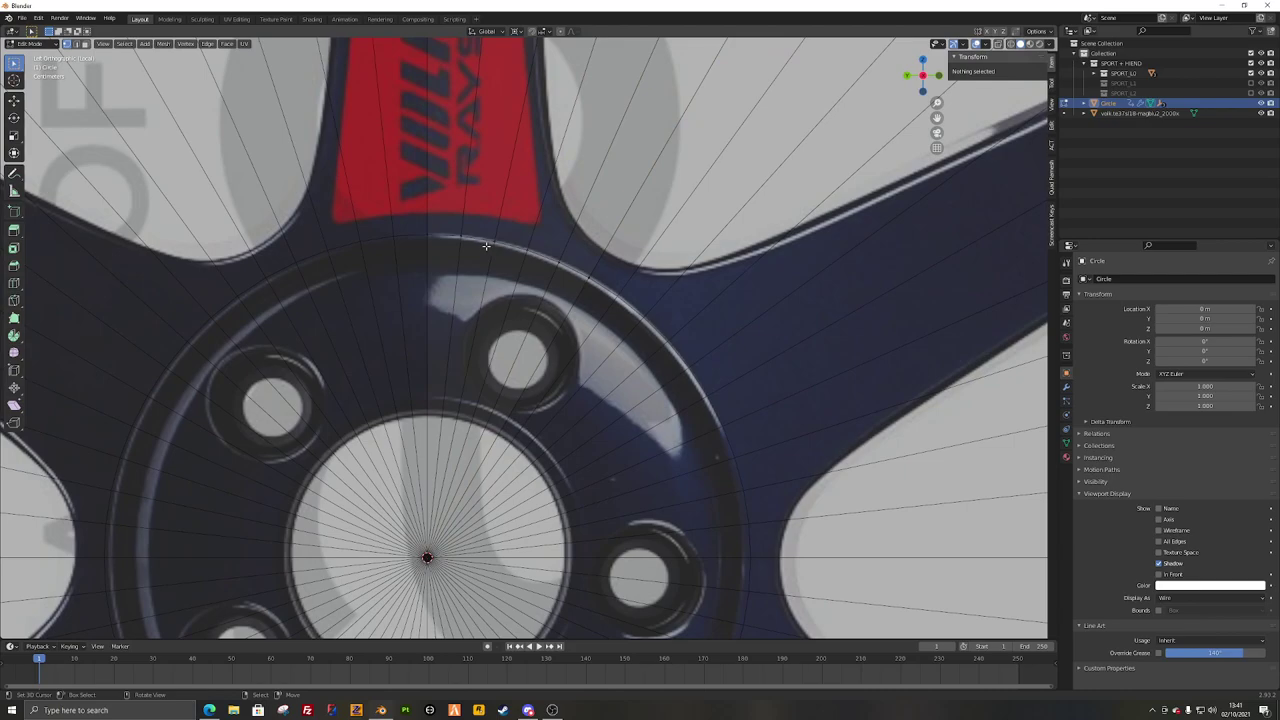
pyautogui.keyDown('alt'); pyautogui.click(486, 246); pyautogui.keyUp('alt')
pyautogui.press('g')
pyautogui.press('g')
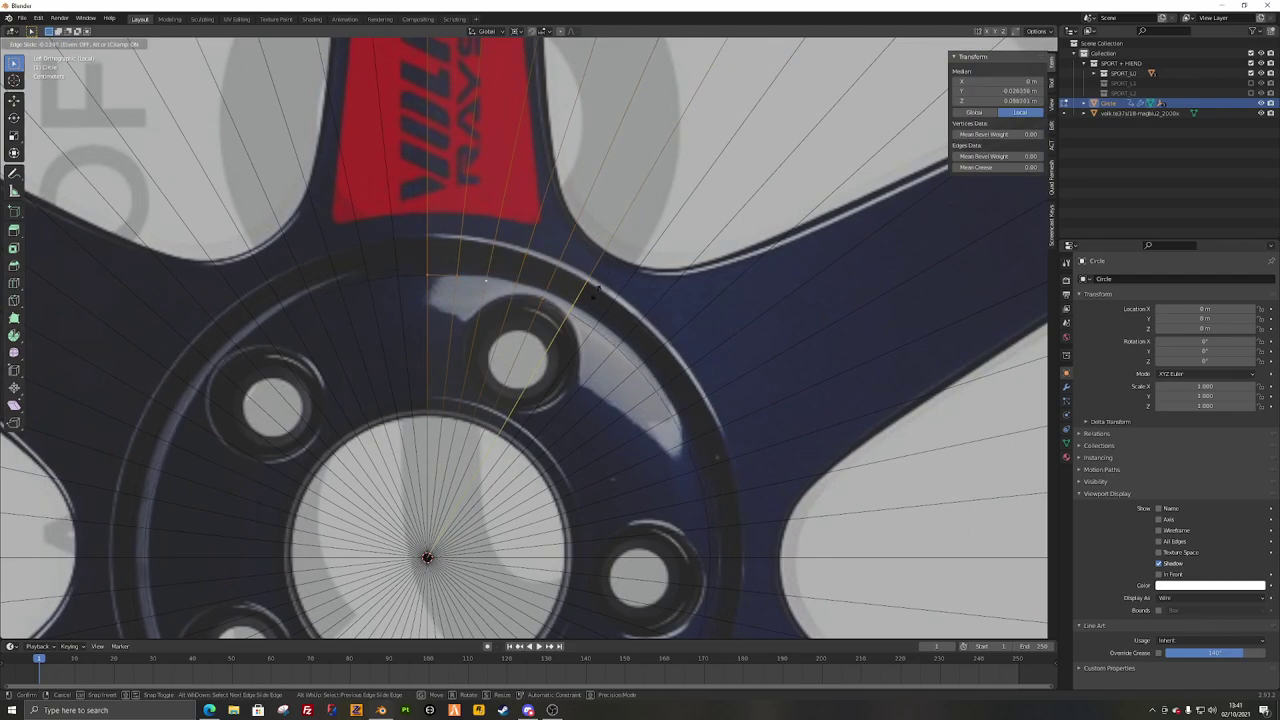
pyautogui.click(452, 480)
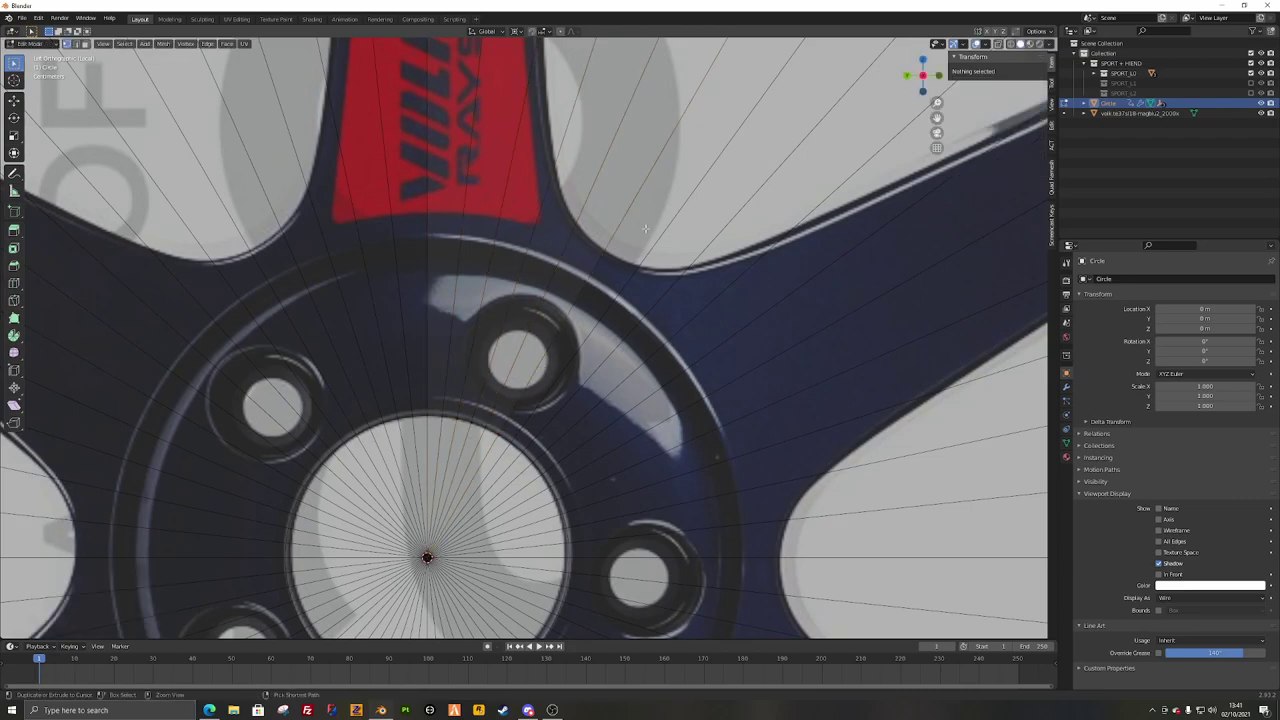
pyautogui.click(428, 551)
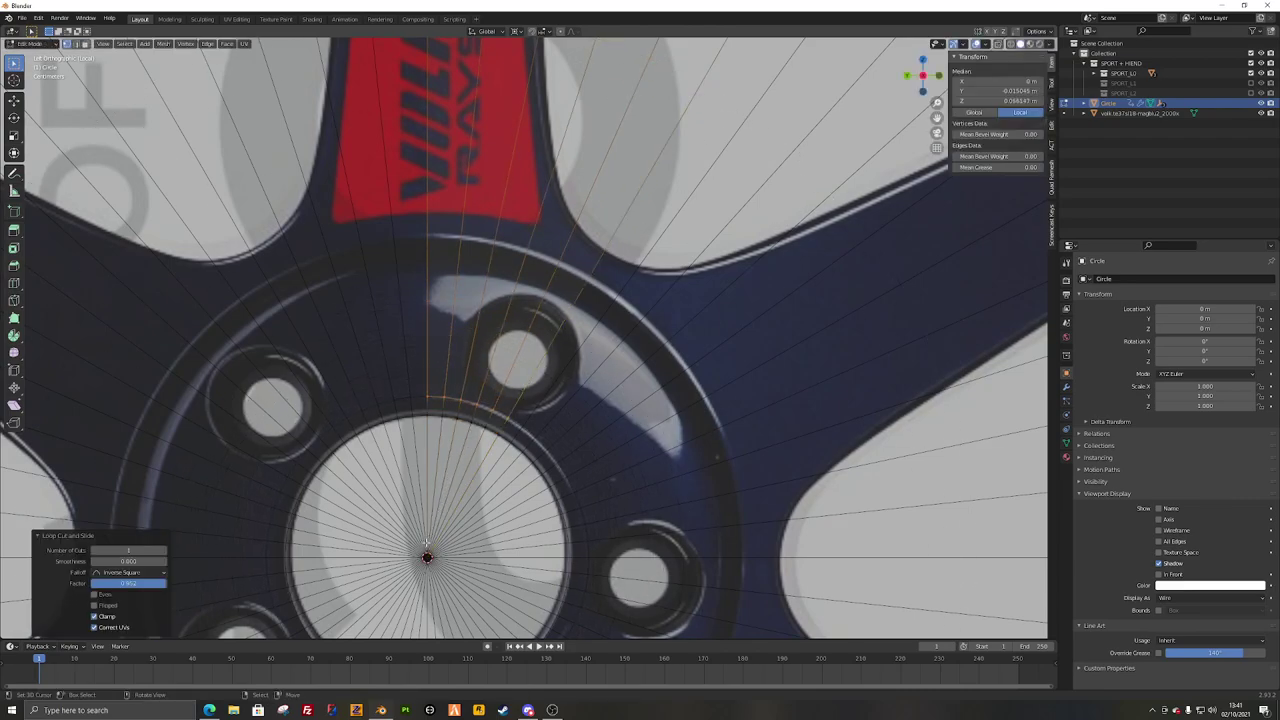
# Step: Add an edge loop across the wedge and slide it to the inner side of the hub's outer ring
pyautogui.hotkey('alt', 'a')
pyautogui.keyDown('alt'); pyautogui.click(670, 114); pyautogui.keyUp('alt')
pyautogui.press('g')
pyautogui.press('g')
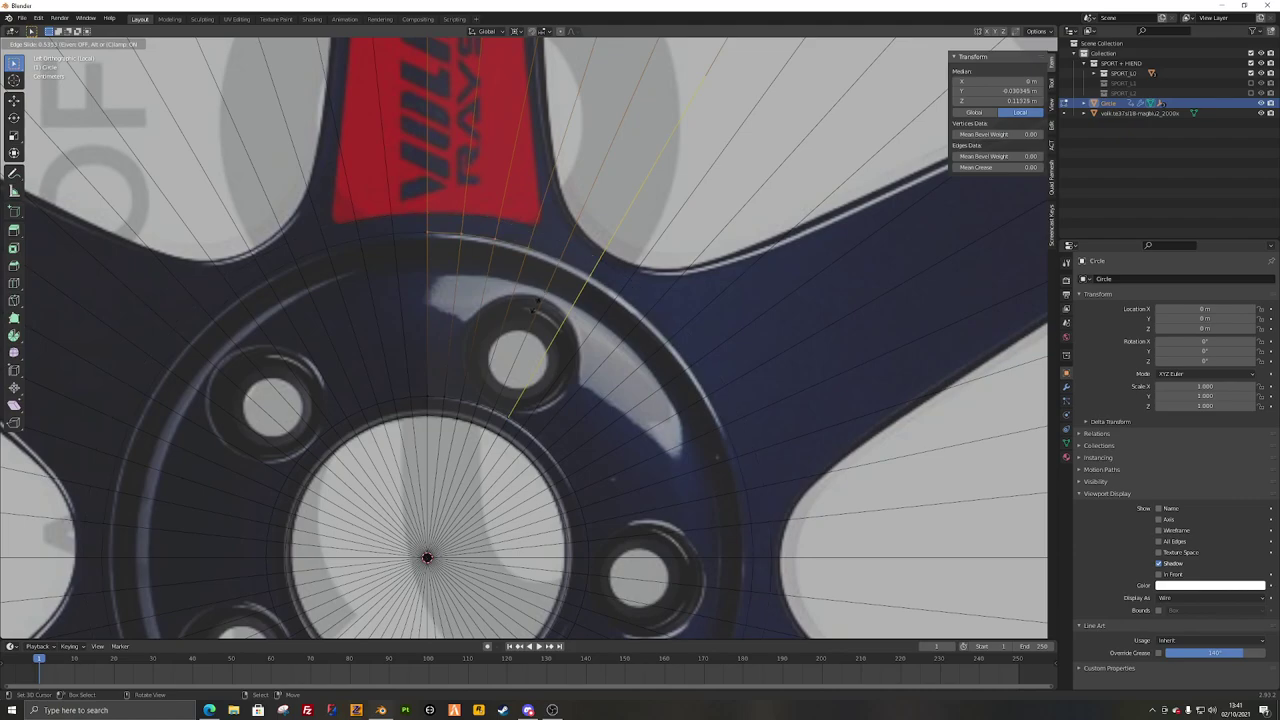
pyautogui.click(530, 344)
pyautogui.hotkey('alt', 'a')
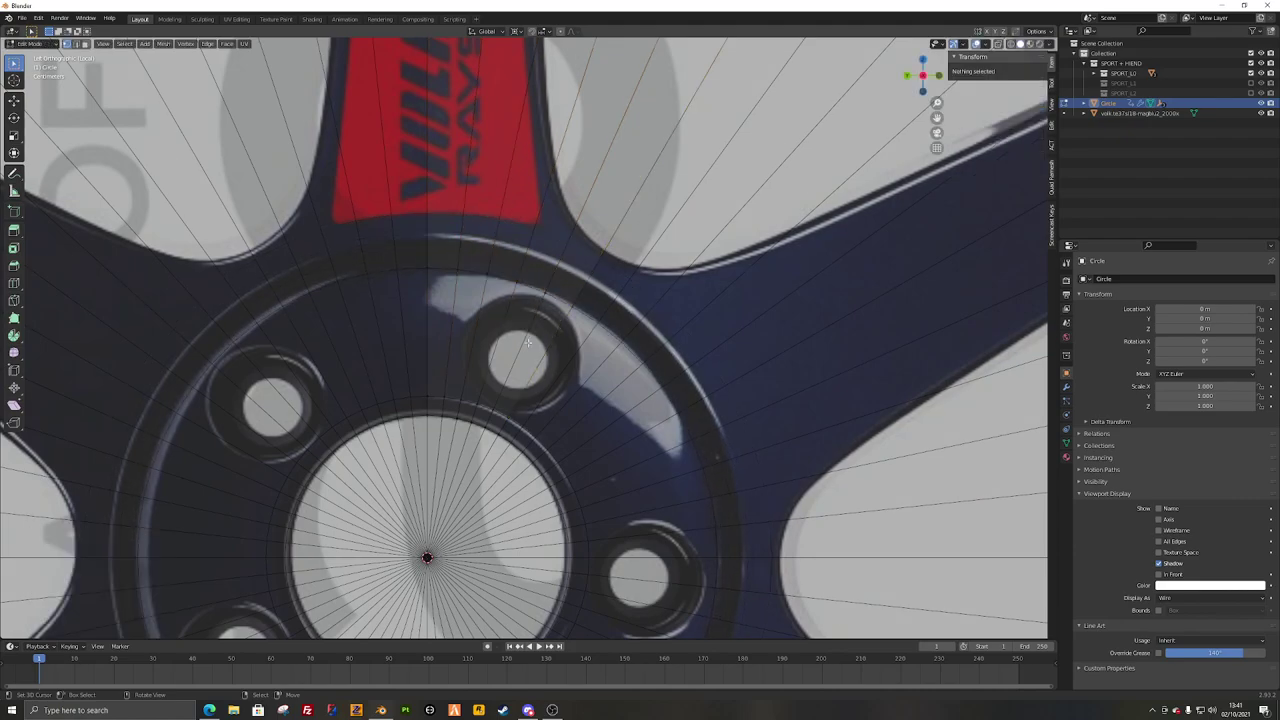
# Step: Add another edge loop across the wedge and slide it onto the outer edge of the hub's outer ring
pyautogui.keyDown('alt'); pyautogui.click(652, 89); pyautogui.keyUp('alt')
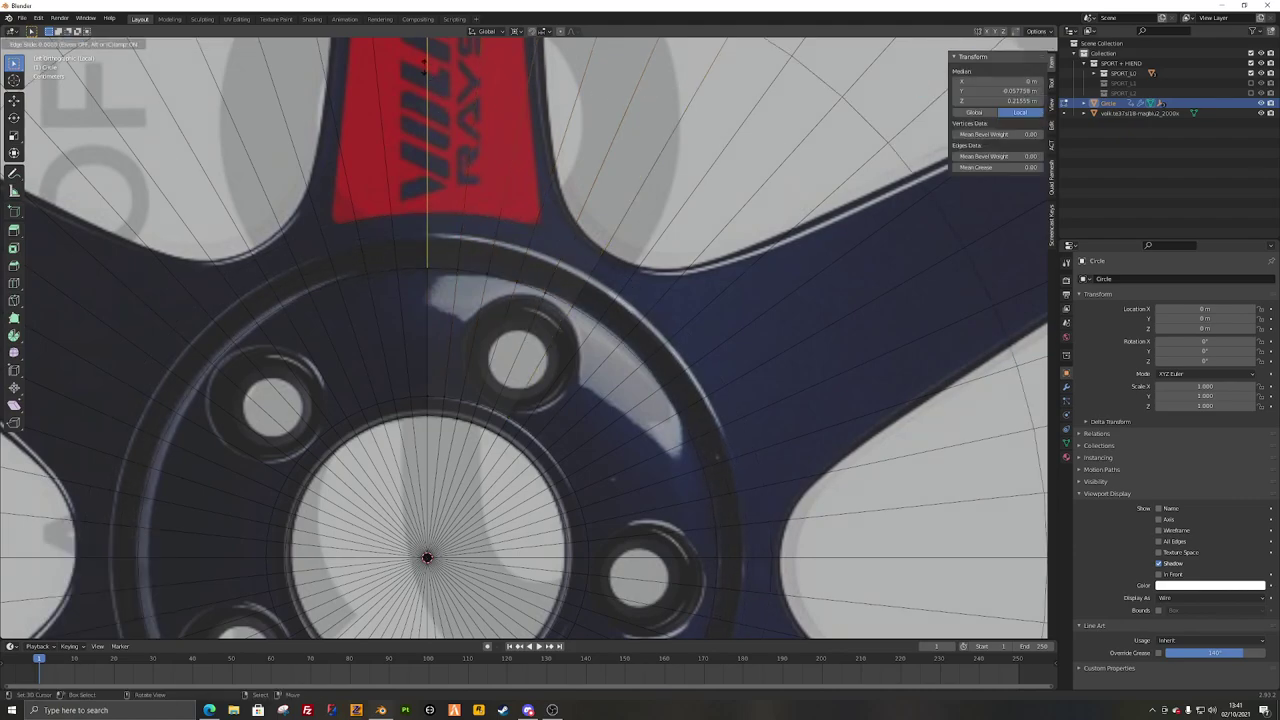
pyautogui.press('g')
pyautogui.press('g')
pyautogui.click(366, 364)
# Step: Highlight the wedge's hub faces with Circle Select to examine the ring loops, and clear the selection
pyautogui.press('a')
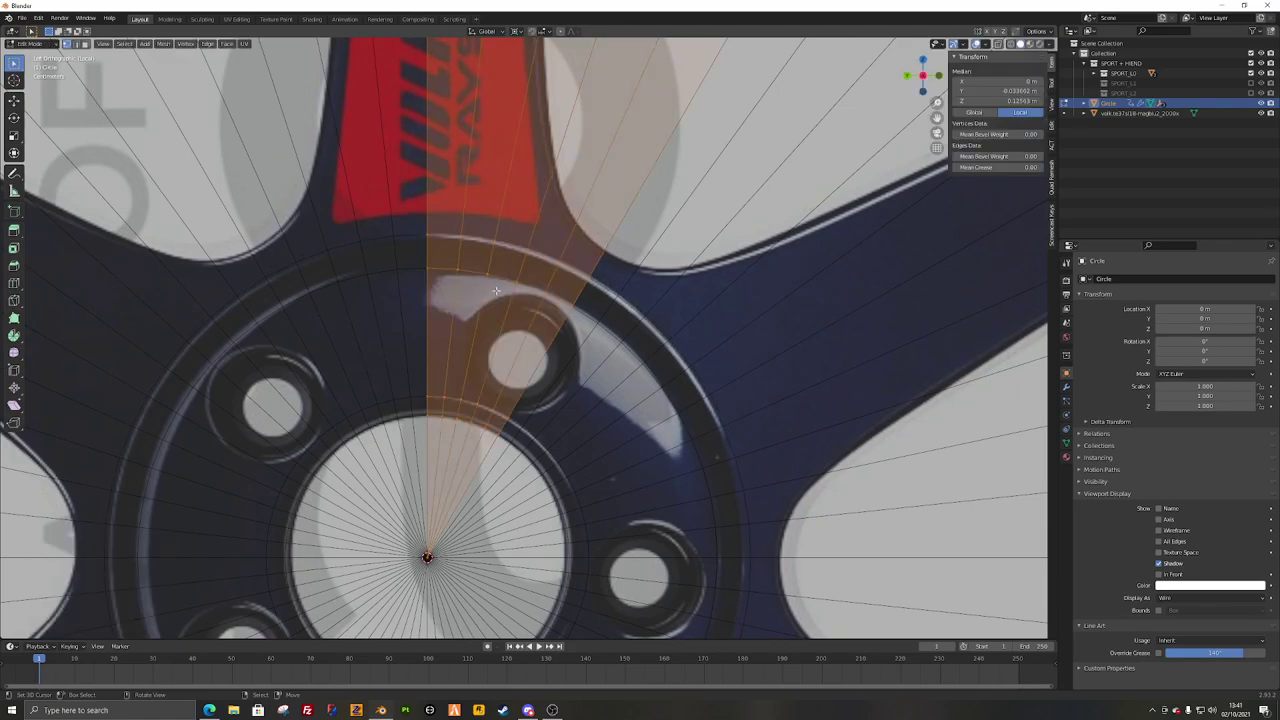
pyautogui.scroll(-5, 406, 371)
pyautogui.scroll(5, 430, 375)
pyautogui.hotkey('alt', 'a')
pyautogui.press('a')
pyautogui.press('c')
pyautogui.press('Escape')
pyautogui.hotkey('alt', 'a')
pyautogui.press('c')
pyautogui.scroll(-10, 464, 304)
pyautogui.moveTo(475, 294); pyautogui.dragTo(458, 440)
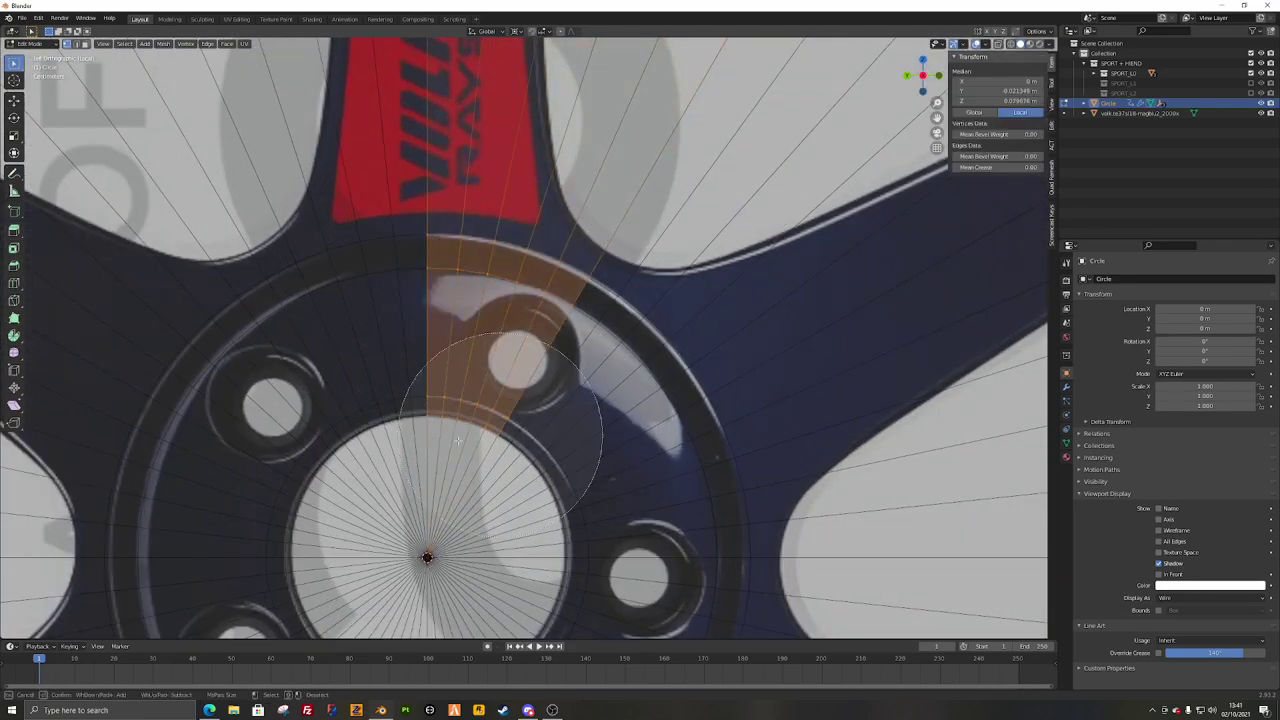
pyautogui.press('Escape')
pyautogui.hotkey('alt', 'a')
# Step: Add an edge loop across the spoke wedge and slide it to the base of the red spoke lettering area
pyautogui.scroll(-6, 634, 351)
pyautogui.keyDown('shift'); pyautogui.moveTo(634, 351); pyautogui.dragTo(599, 417, button='middle'); pyautogui.keyUp('shift')
pyautogui.scroll(3, 534, 369)
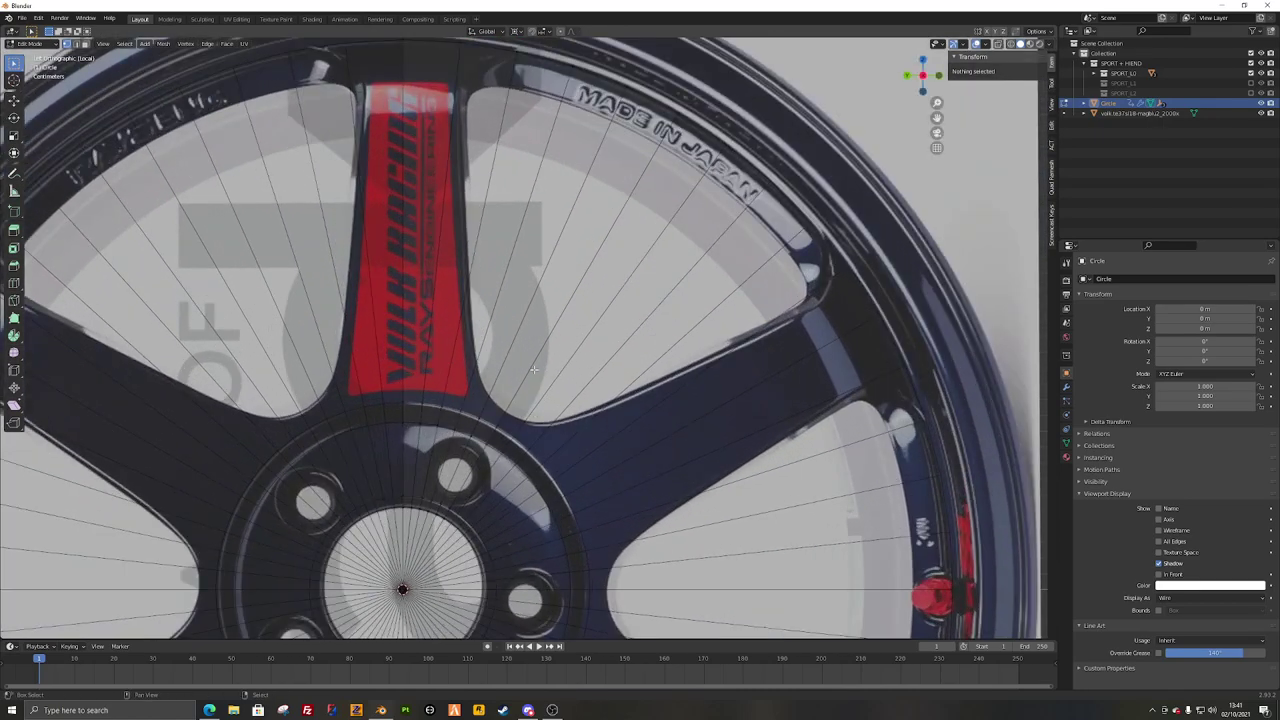
pyautogui.keyDown('shift'); pyautogui.moveTo(541, 299); pyautogui.dragTo(570, 373, button='middle'); pyautogui.keyUp('shift')
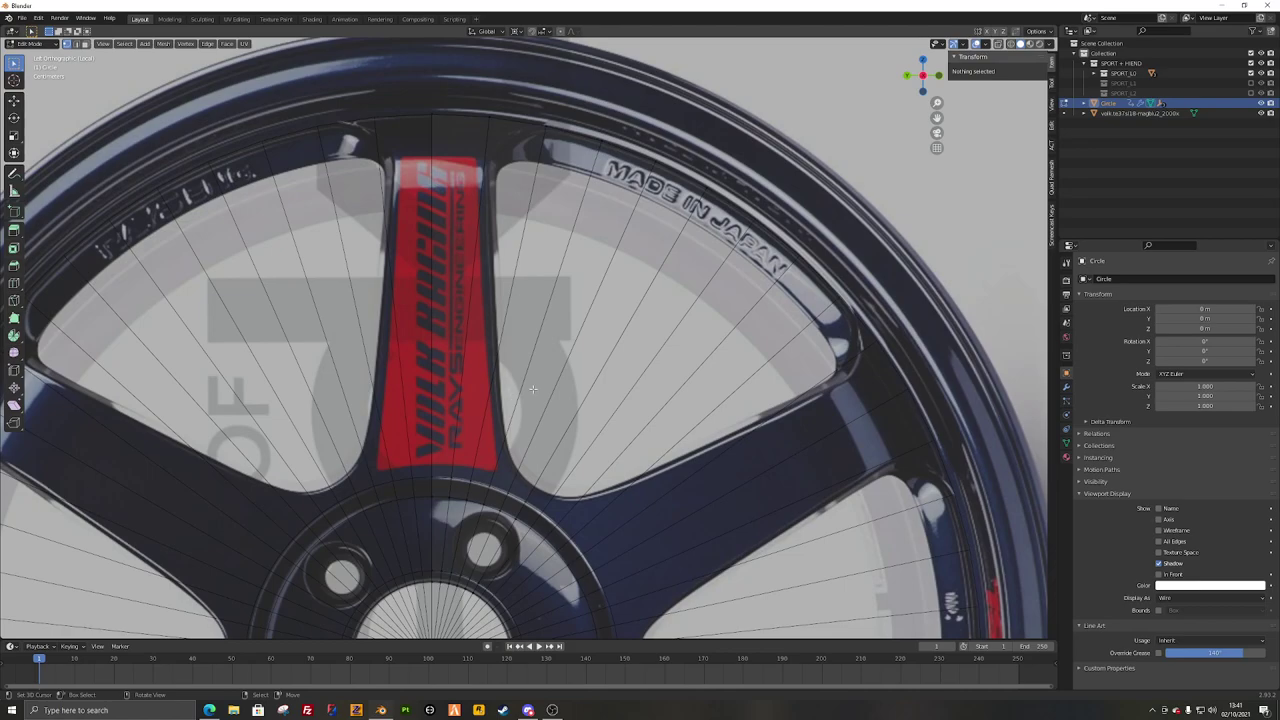
pyautogui.keyDown('shift'); pyautogui.moveTo(532, 467); pyautogui.dragTo(518, 412, button='middle'); pyautogui.keyUp('shift')
pyautogui.scroll(1, 518, 412)
pyautogui.hotkey('ctrl', 'r')
pyautogui.click(549, 346)
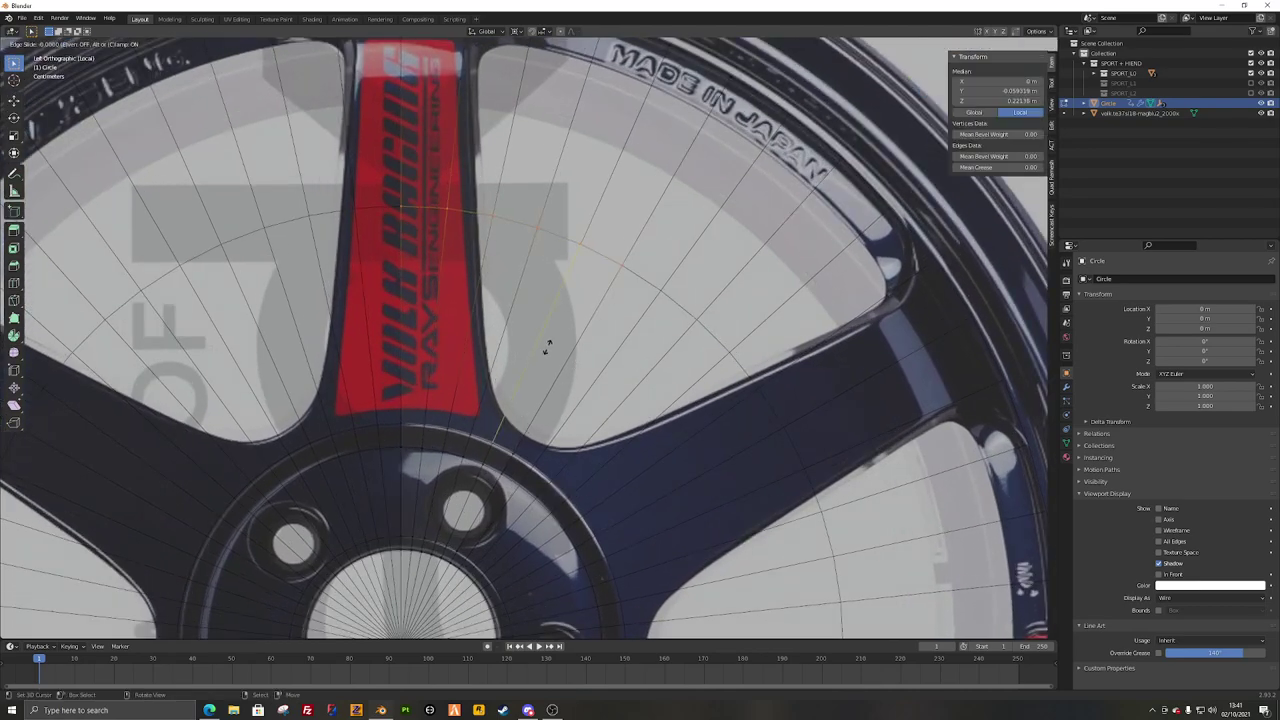
pyautogui.click(440, 515)
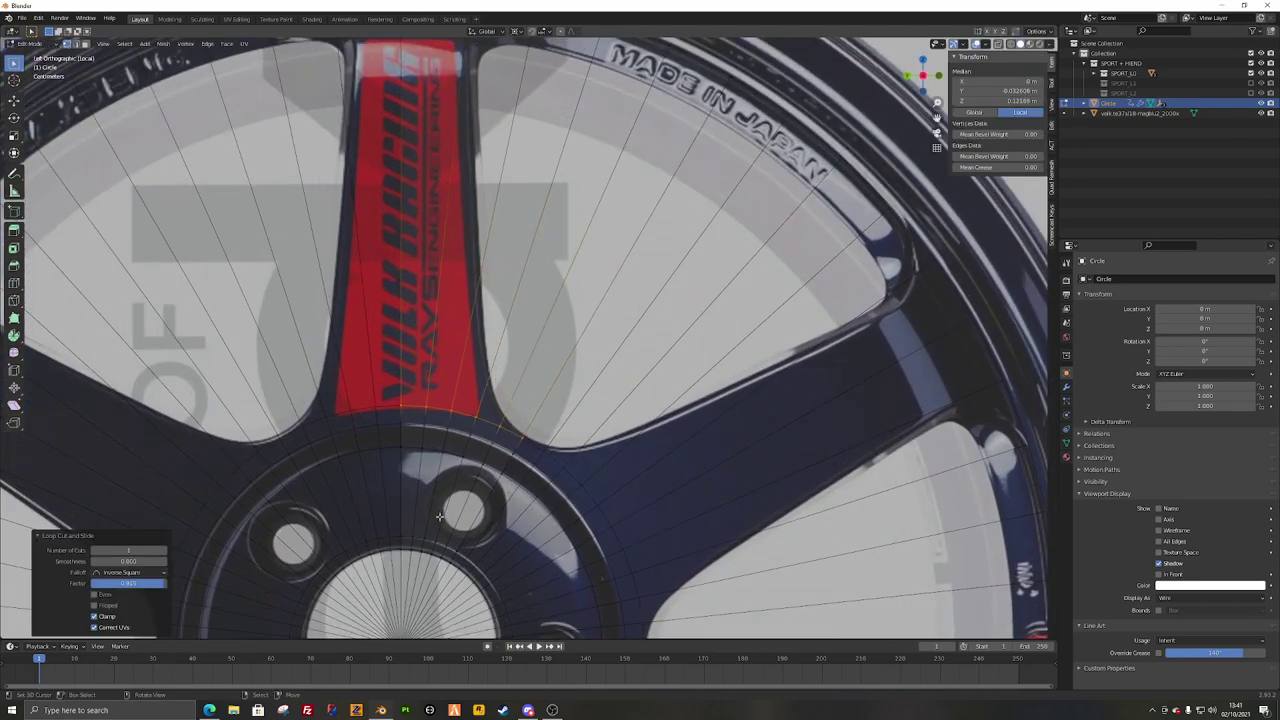
# Step: Slide the spoke-base loop outward in two stages, dropping one more vertex at its fillet end each time
pyautogui.click(522, 439)
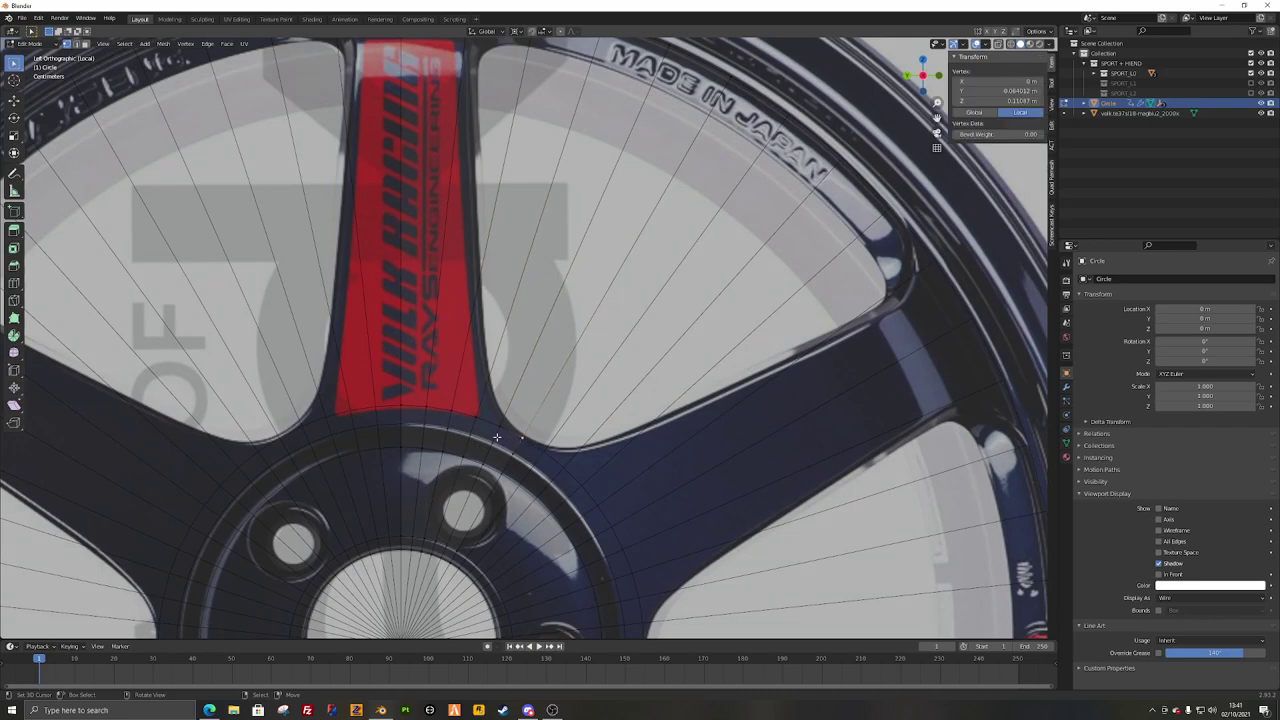
pyautogui.keyDown('alt'); pyautogui.keyDown('shift'); pyautogui.click(522, 439); pyautogui.keyUp('shift'); pyautogui.keyUp('alt')
pyautogui.press('g')
pyautogui.press('g')
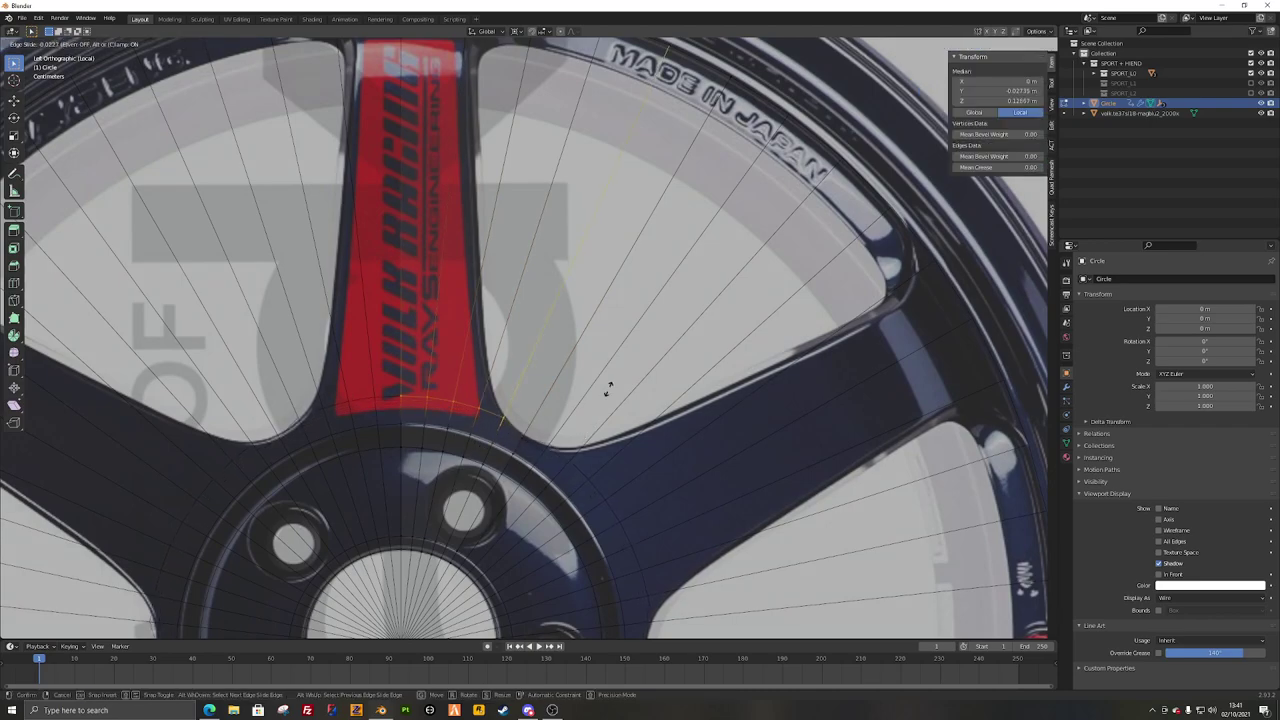
pyautogui.click(589, 400)
pyautogui.press('g')
pyautogui.press('g')
pyautogui.click(520, 385)
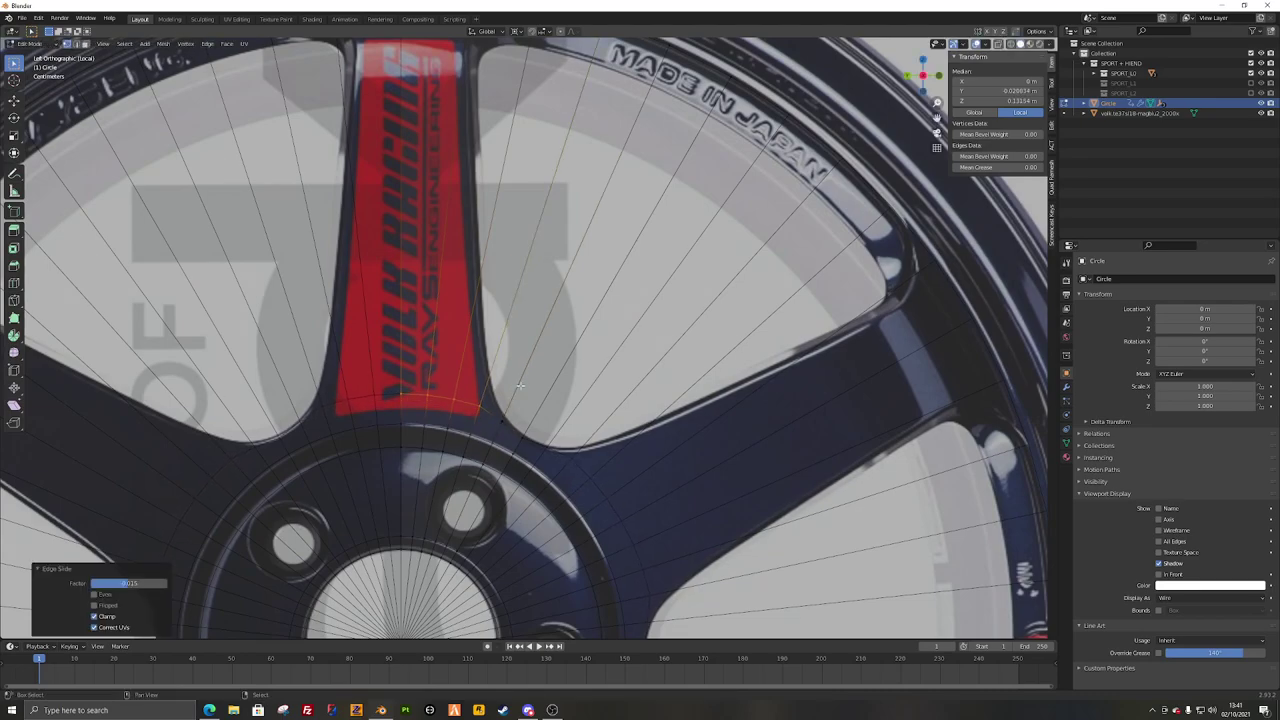
# Step: Select the spoke-base loop's inner three vertices up to the mirror line and slide them slightly outward
pyautogui.hotkey('alt', 'a')
pyautogui.click(455, 400)
pyautogui.keyDown('ctrl'); pyautogui.click(398, 396); pyautogui.keyUp('ctrl')
pyautogui.press('g')
pyautogui.press('g')
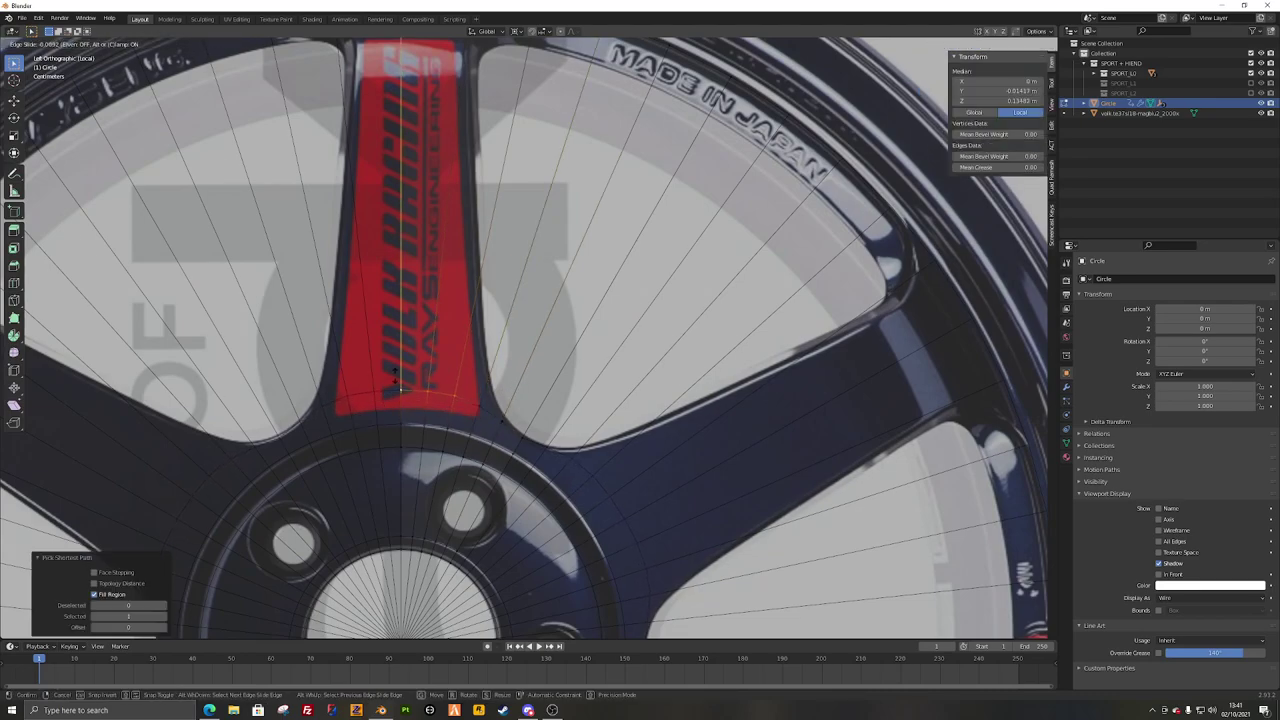
pyautogui.click(455, 400)
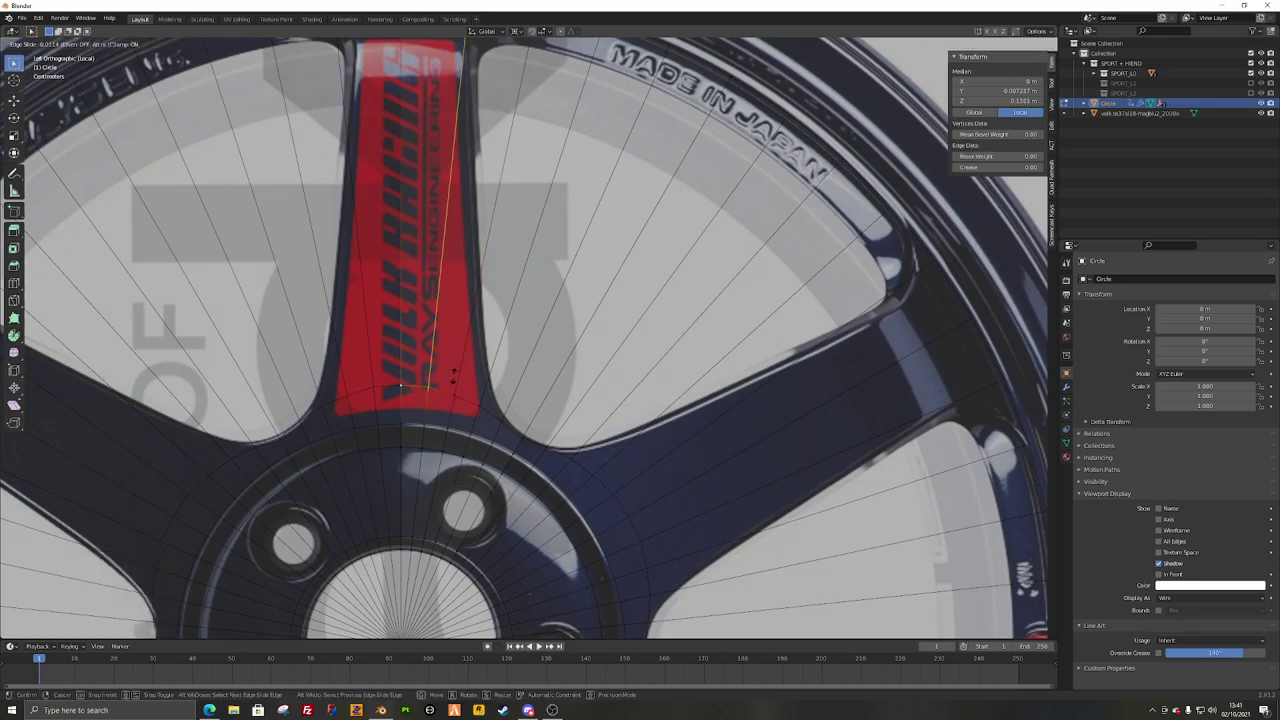
# Step: Slide the spoke-base edge nearest the mirror line slightly outward, and select the whole wedge
pyautogui.keyDown('shift'); pyautogui.rightClick(423, 386); pyautogui.keyUp('shift')
pyautogui.press('g')
pyautogui.press('g')
pyautogui.click(428, 372)
pyautogui.press('a')
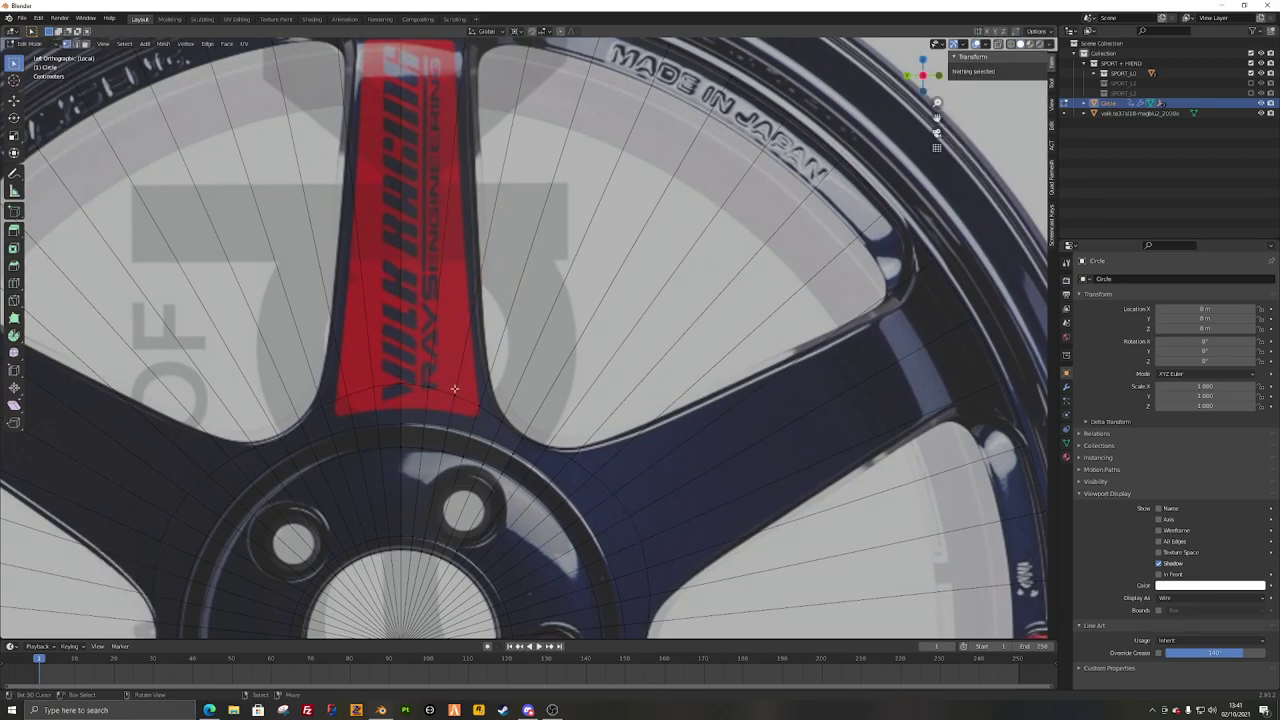
pyautogui.press('a')
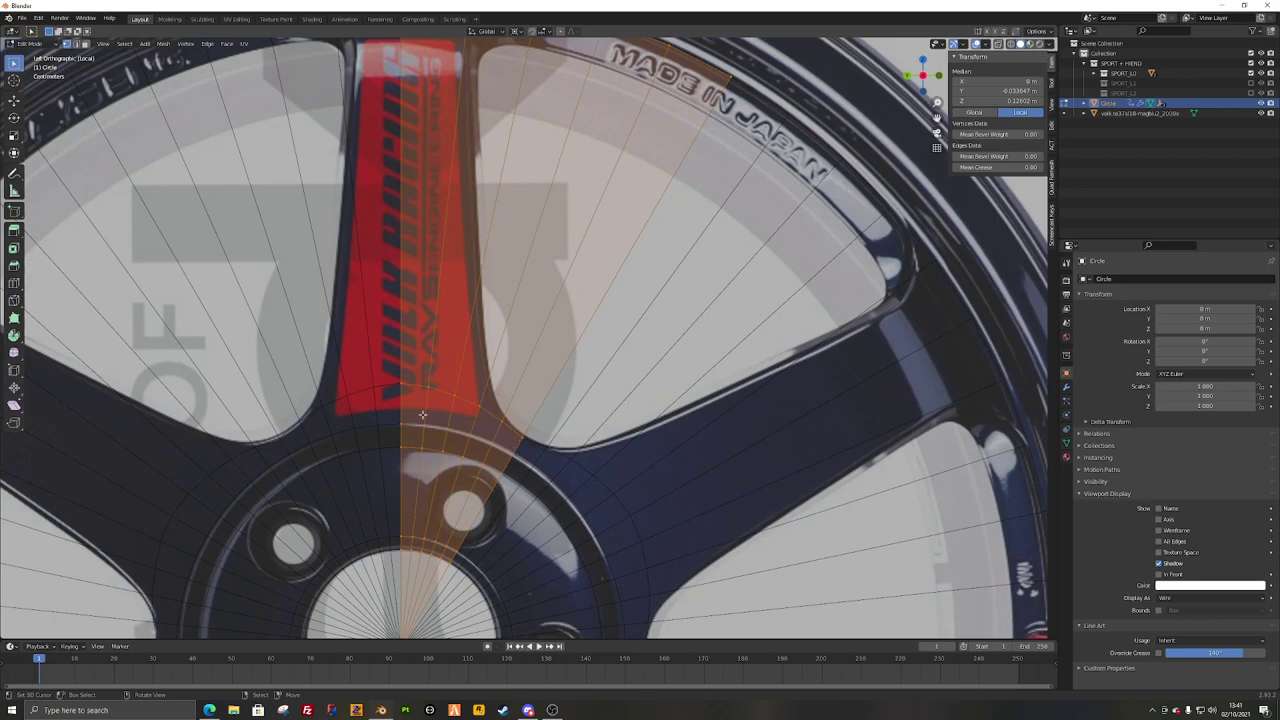
# Step: Slide the spoke-base loop inward to the lower edge of the red lettering area, then exclude its fillet-end vertex and refine the slide with Even enabled
pyautogui.keyDown('alt'); pyautogui.click(485, 410); pyautogui.keyUp('alt')
pyautogui.press('g')
pyautogui.press('g')
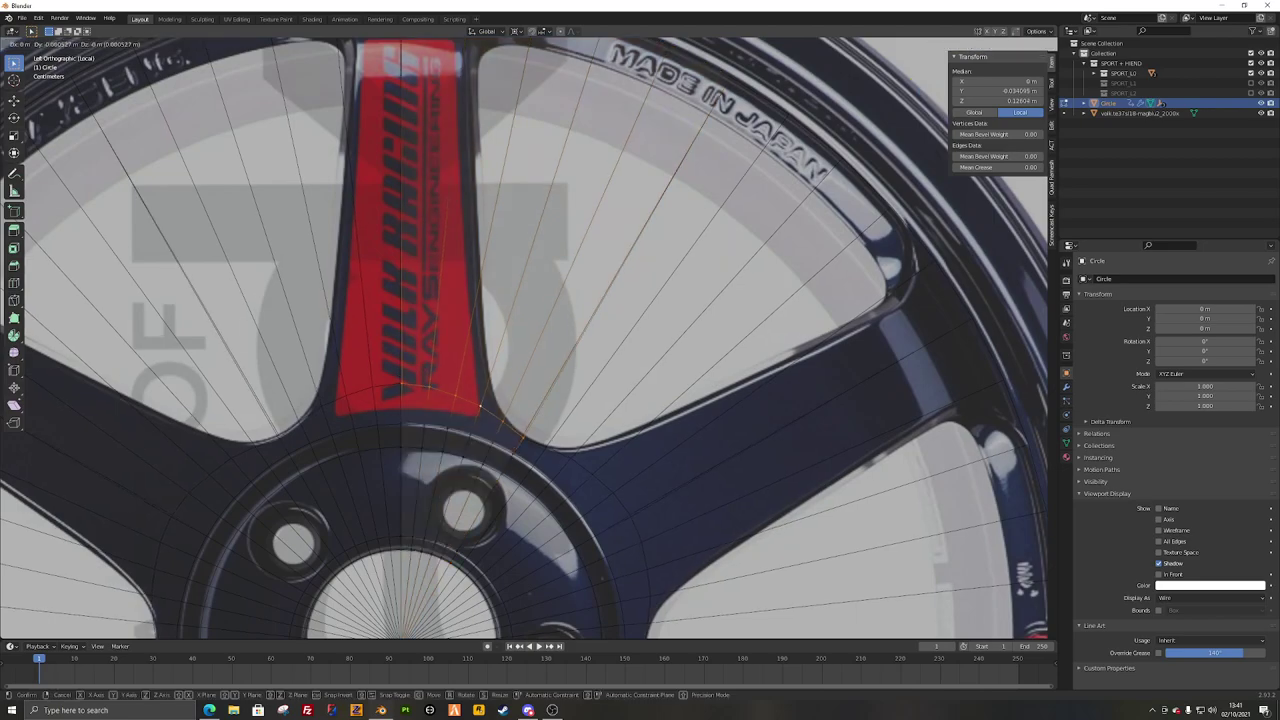
pyautogui.click(437, 578)
pyautogui.keyDown('shift'); pyautogui.click(527, 442); pyautogui.keyUp('shift')
pyautogui.press('g')
pyautogui.press('g')
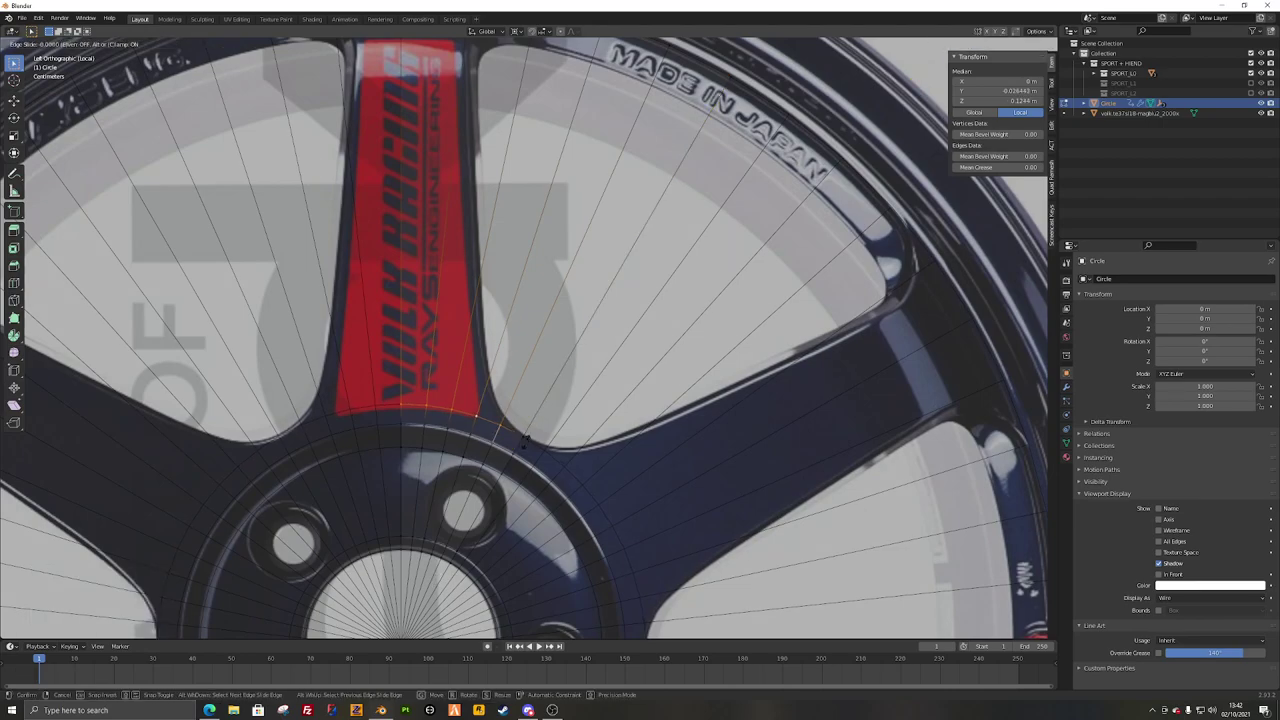
pyautogui.press('e')
pyautogui.click(542, 420)
pyautogui.press('a')
pyautogui.hotkey('alt', 'a')
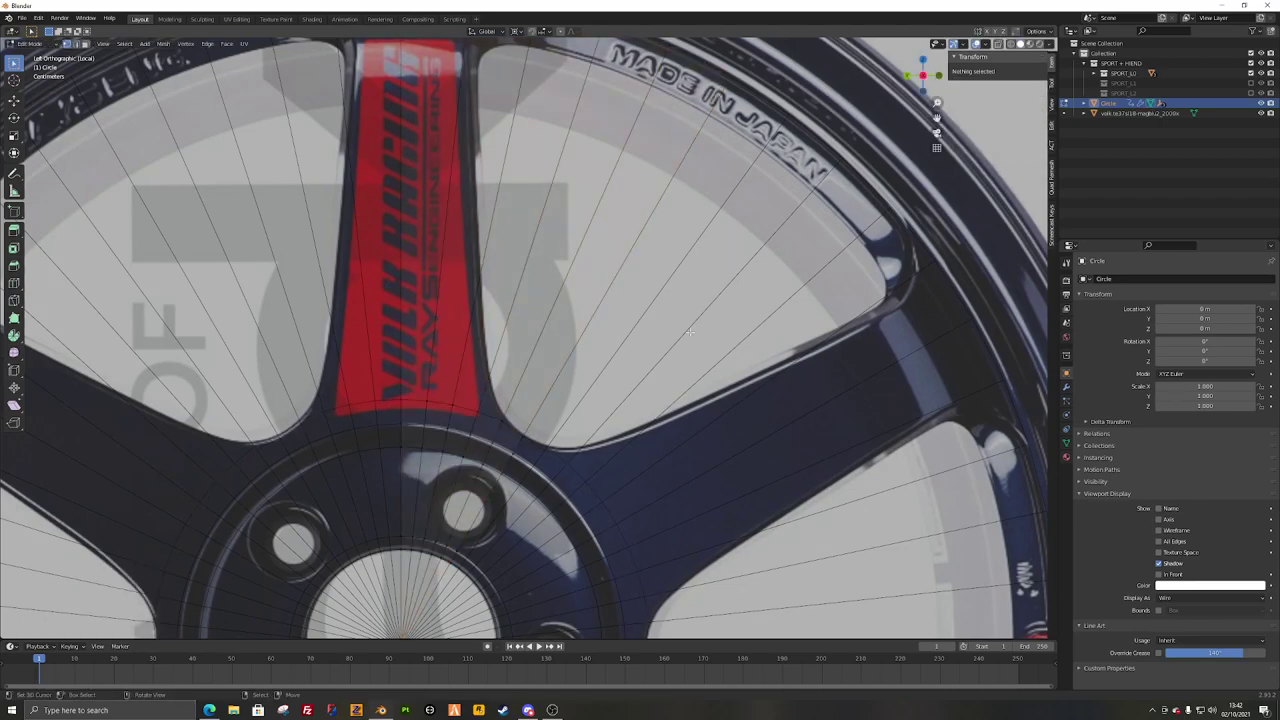
# Step: Try adding another edge loop across the wedge just outside the spoke-base loop
pyautogui.hotkey('ctrl', 'r')
pyautogui.click(617, 200)
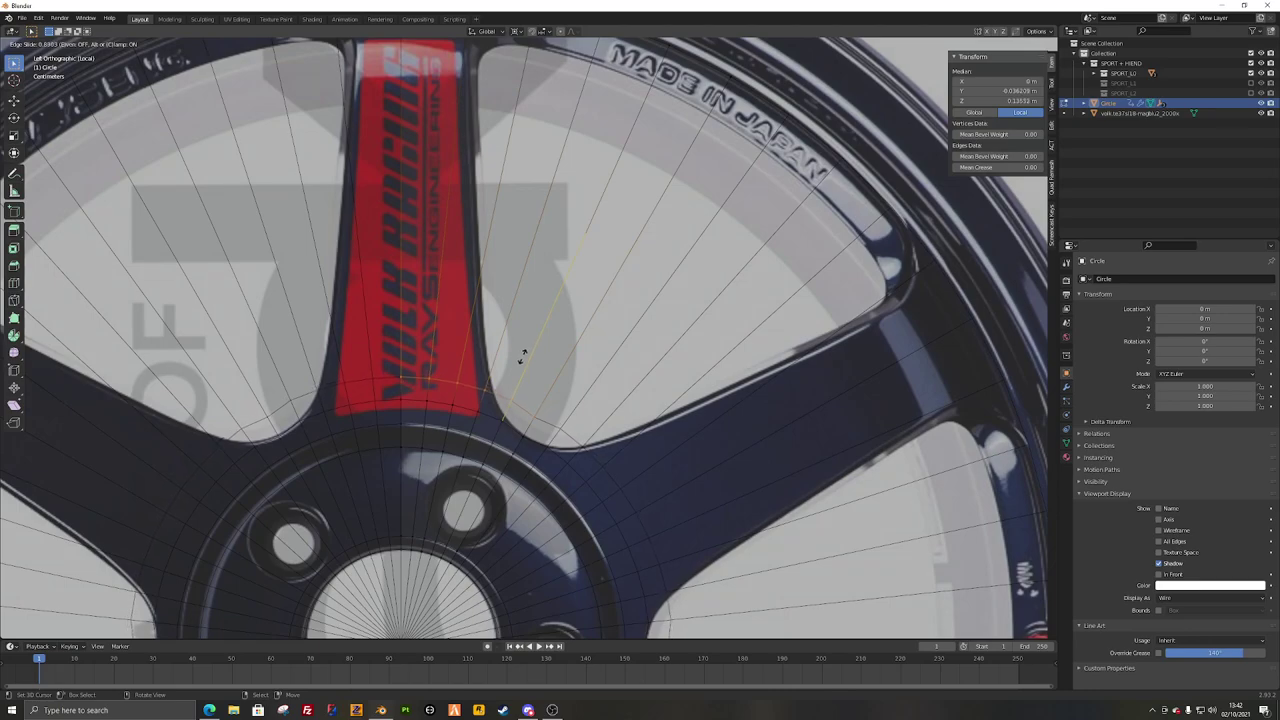
pyautogui.click(474, 383)
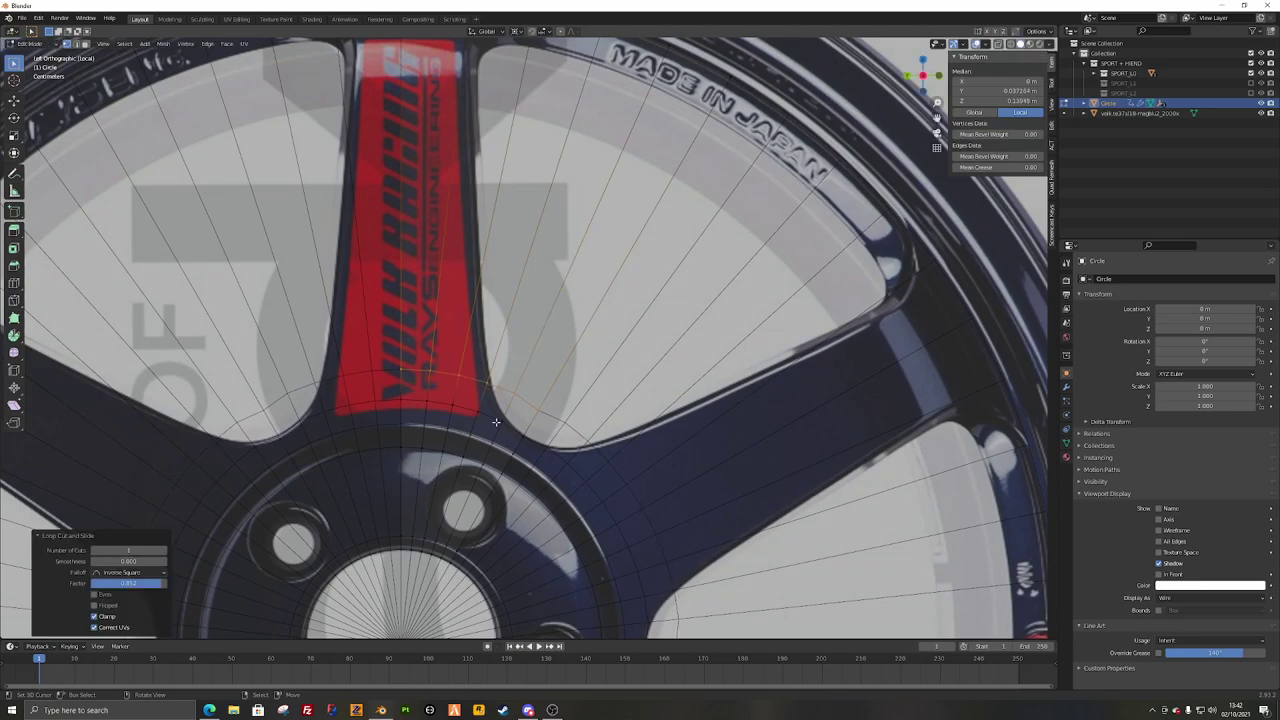
pyautogui.keyDown('shift'); pyautogui.moveTo(466, 232); pyautogui.dragTo(461, 322, button='middle'); pyautogui.keyUp('shift')
pyautogui.hotkey('ctrl', 'z')
# Step: Try sliding the whole spoke-base loop once more along the wedge's radial edges
pyautogui.keyDown('alt'); pyautogui.click(460, 322); pyautogui.keyUp('alt')
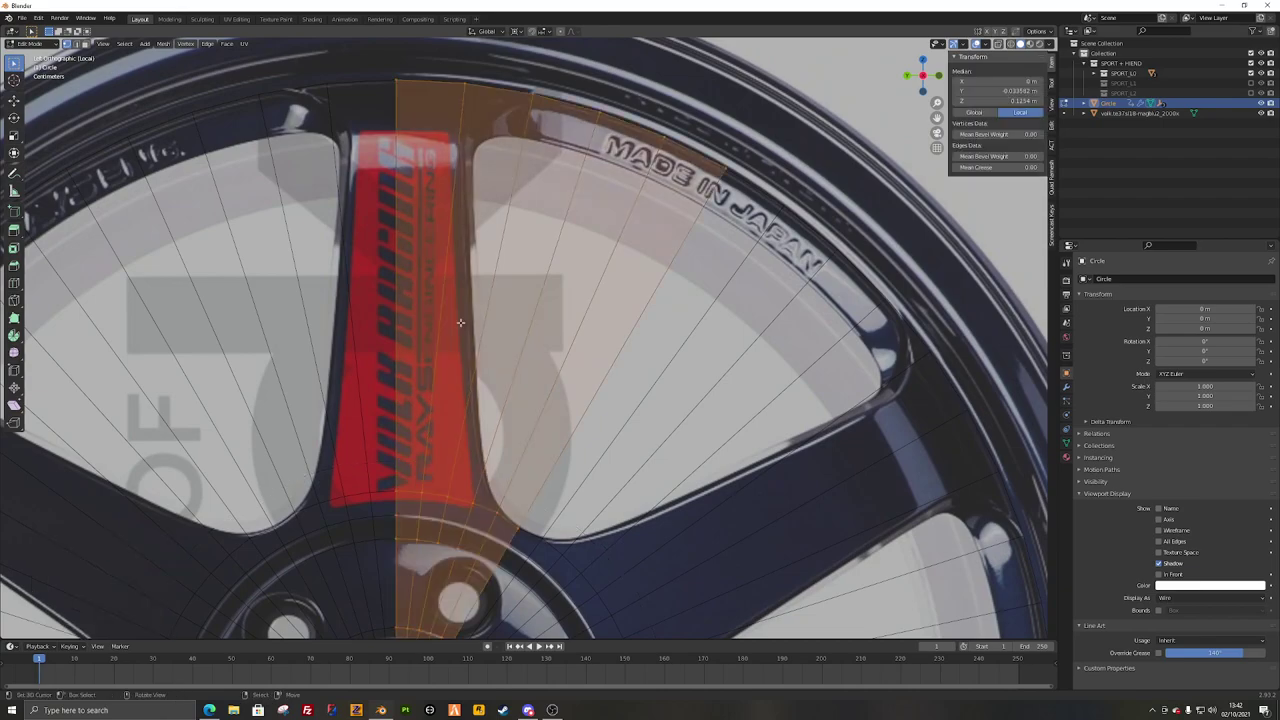
pyautogui.press('a')
pyautogui.keyDown('alt'); pyautogui.rightClick(468, 507); pyautogui.keyUp('alt')
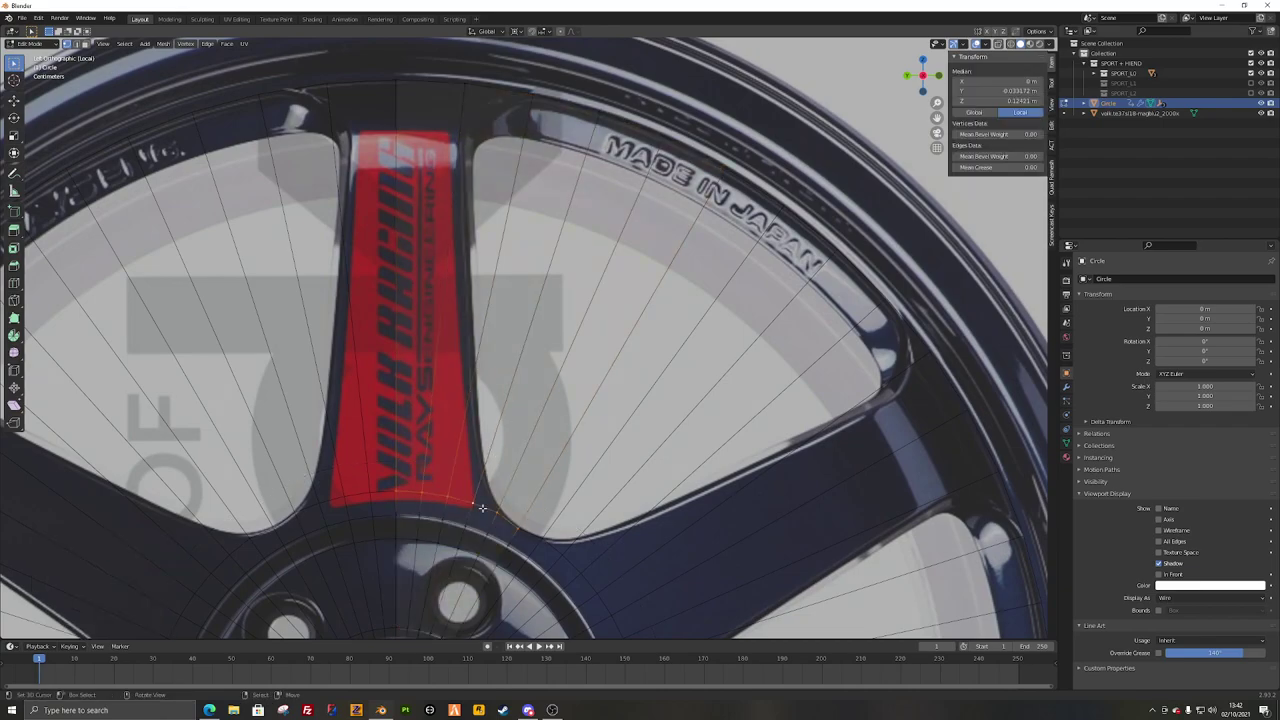
pyautogui.press('g')
pyautogui.press('g')
pyautogui.click(449, 559)
pyautogui.press('a')
pyautogui.press('a')
pyautogui.press('a')
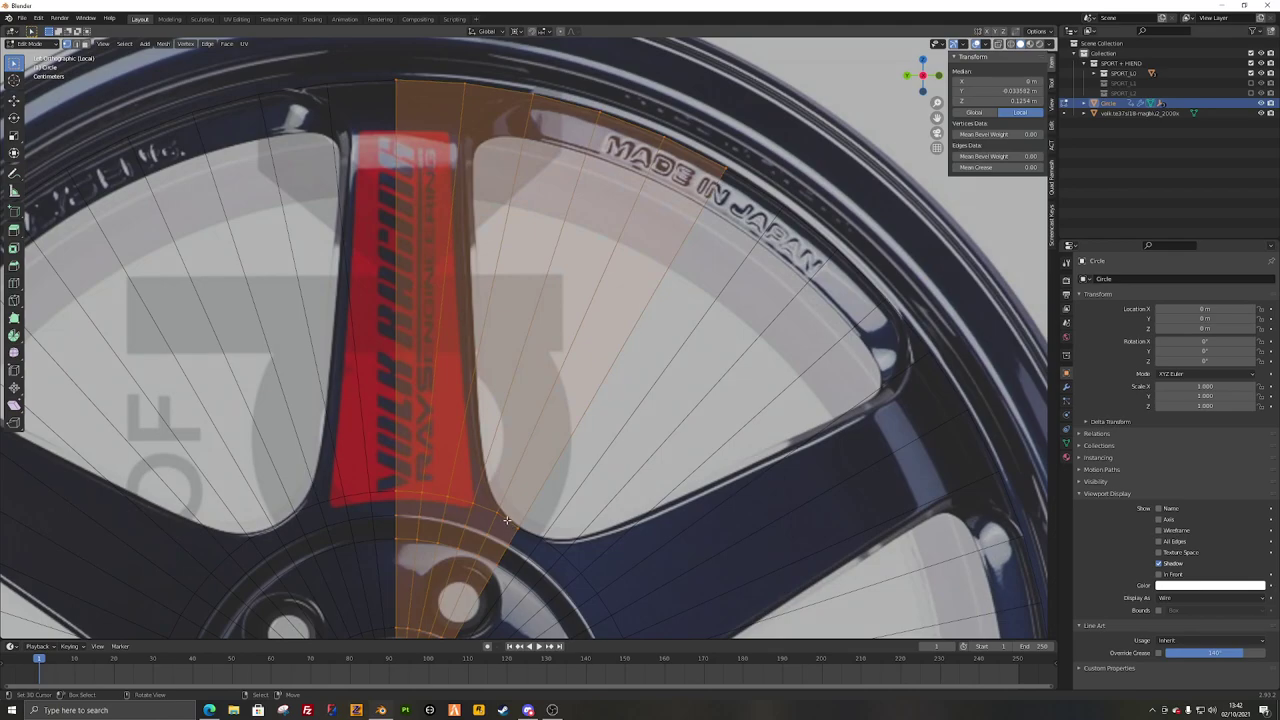
# Step: Knife-cut along the side of the red spoke, from its base fillet up to the wedge's outer rim edge
pyautogui.press('k')
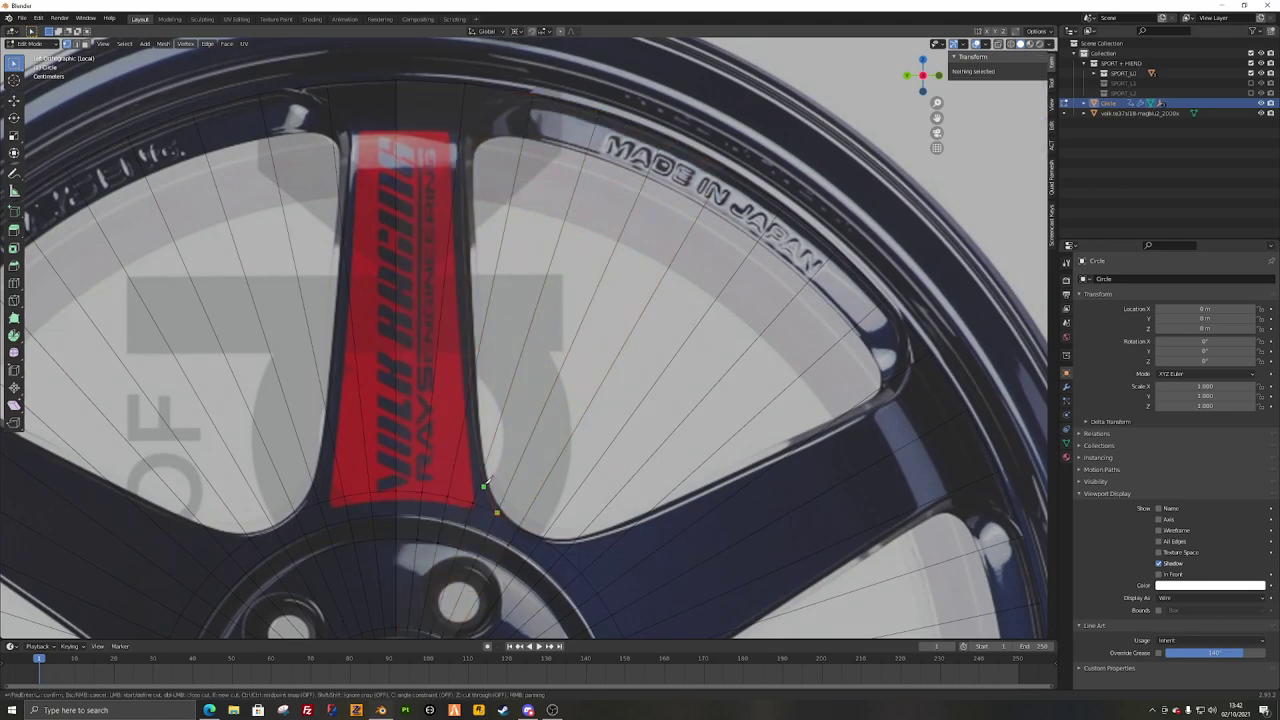
pyautogui.click(476, 362)
pyautogui.press('Return')
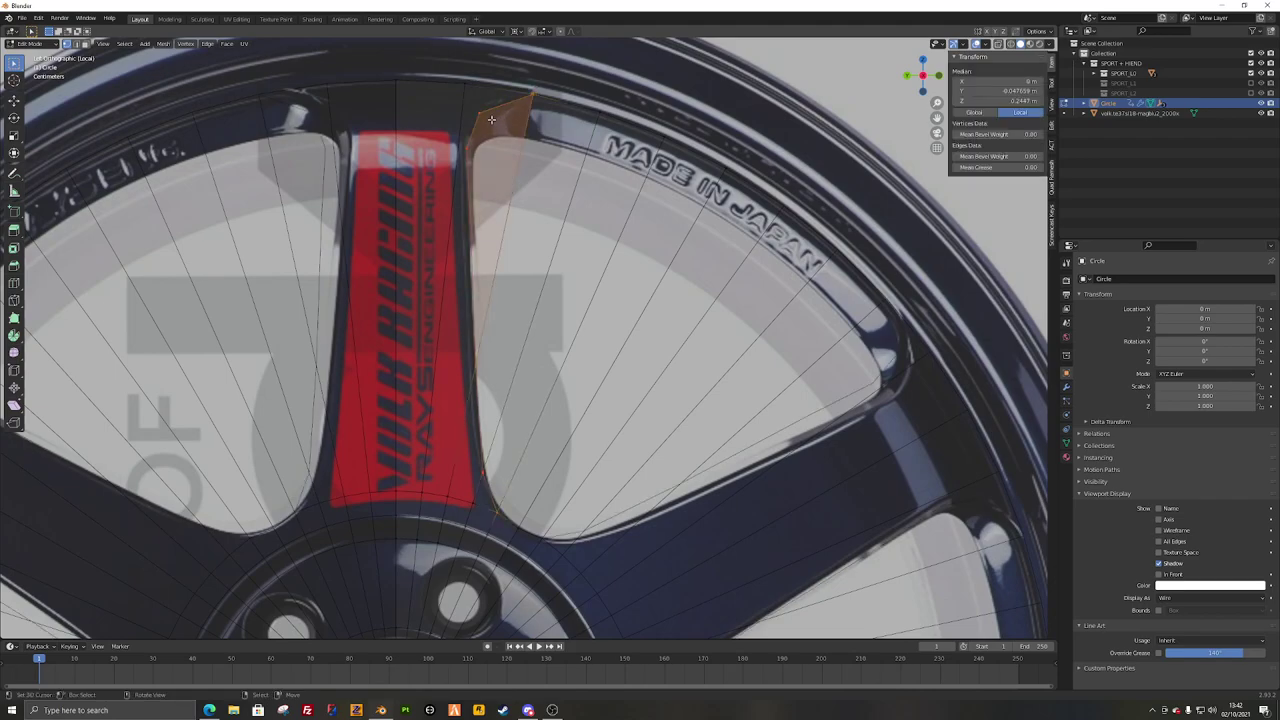
# Step: Adjust the knife cut's vertices near the rim to follow the spoke window's rounded corner in the reference
pyautogui.hotkey('alt', 'a')
pyautogui.moveTo(478, 114); pyautogui.dragTo(488, 107, button='right')
pyautogui.hotkey('alt', 'a')
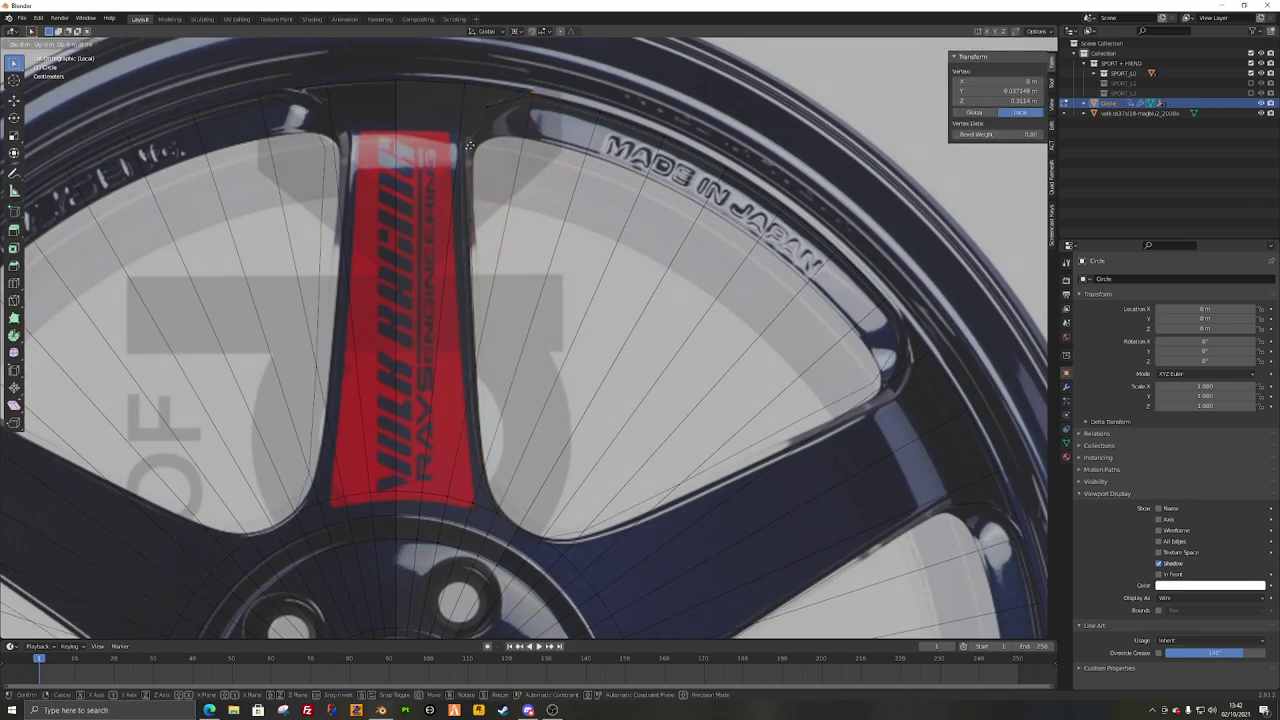
pyautogui.keyDown('alt'); pyautogui.click(440, 177); pyautogui.keyUp('alt')
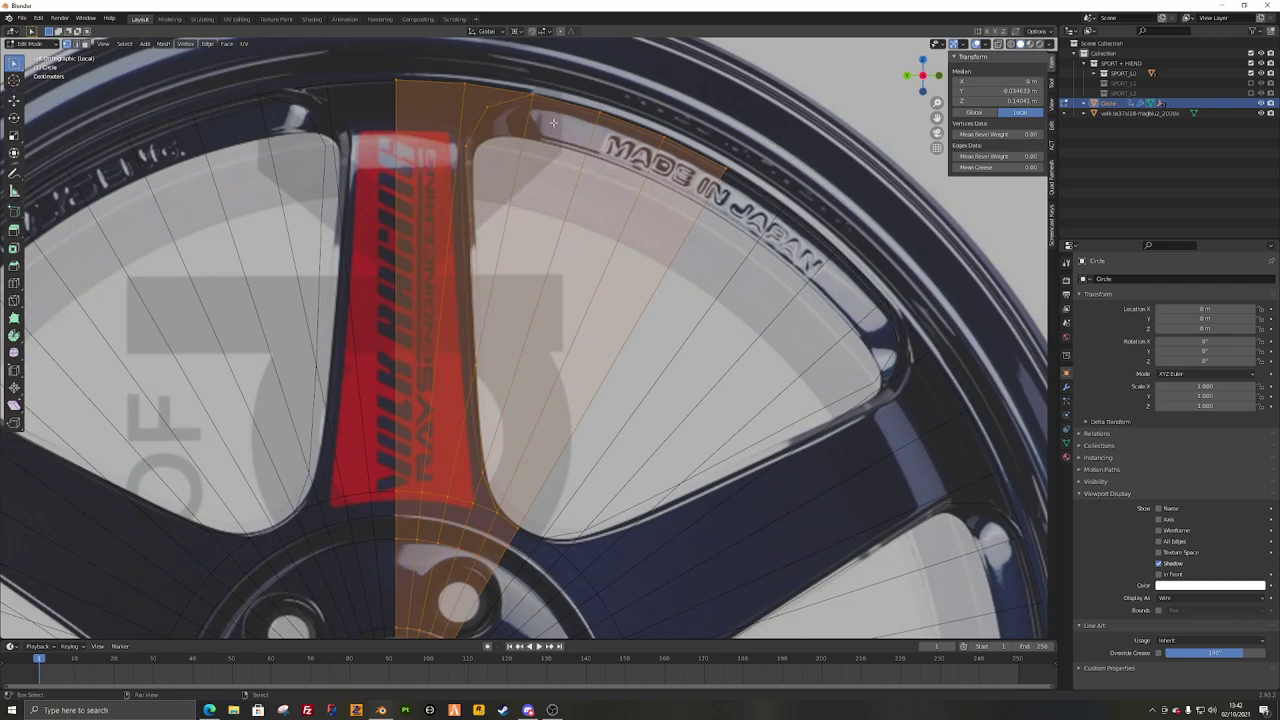
pyautogui.keyDown('shift'); pyautogui.moveTo(553, 119); pyautogui.dragTo(398, 212, button='middle'); pyautogui.keyUp('shift')
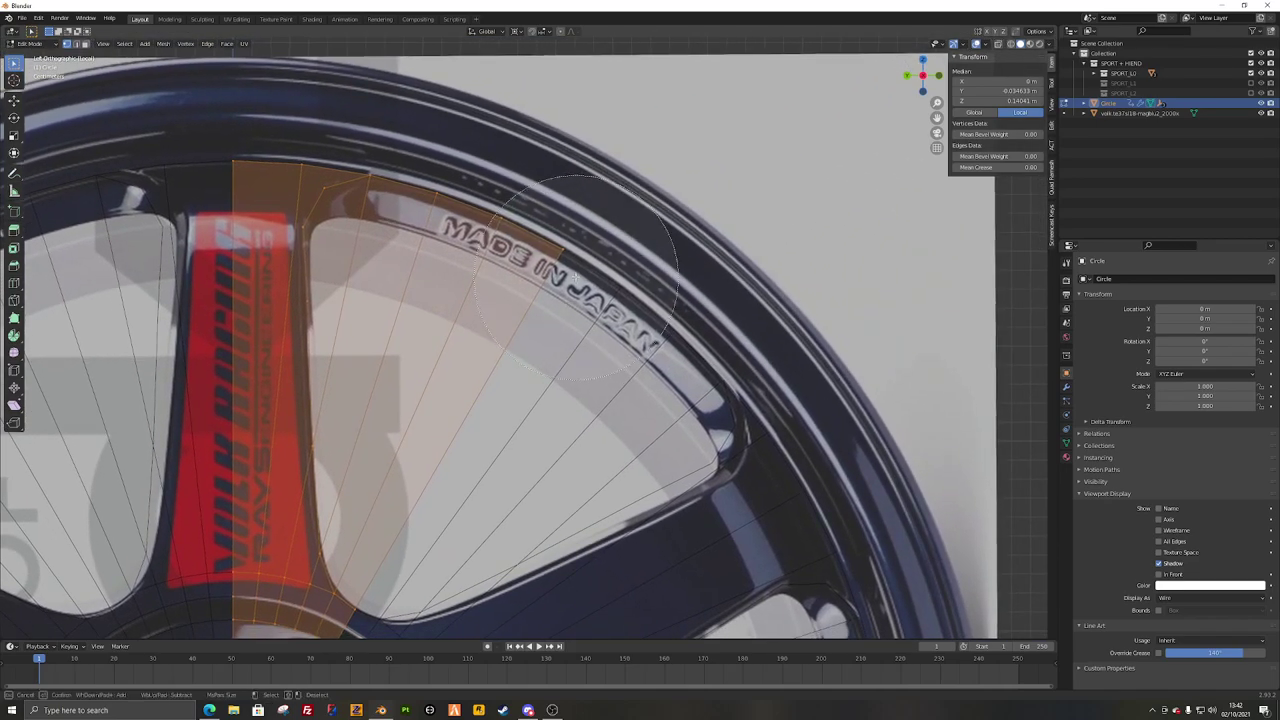
pyautogui.scroll(-1, 480, 220)
pyautogui.hotkey('alt', 'a')
pyautogui.press('c')
pyautogui.moveTo(505, 216)
pyautogui.mouseDown()
pyautogui.moveTo(462, 268)
pyautogui.moveTo(463, 480)
pyautogui.mouseUp()
pyautogui.rightClick(463, 480)
pyautogui.keyDown('shift'); pyautogui.moveTo(463, 480); pyautogui.dragTo(483, 480, button='middle'); pyautogui.keyUp('shift')
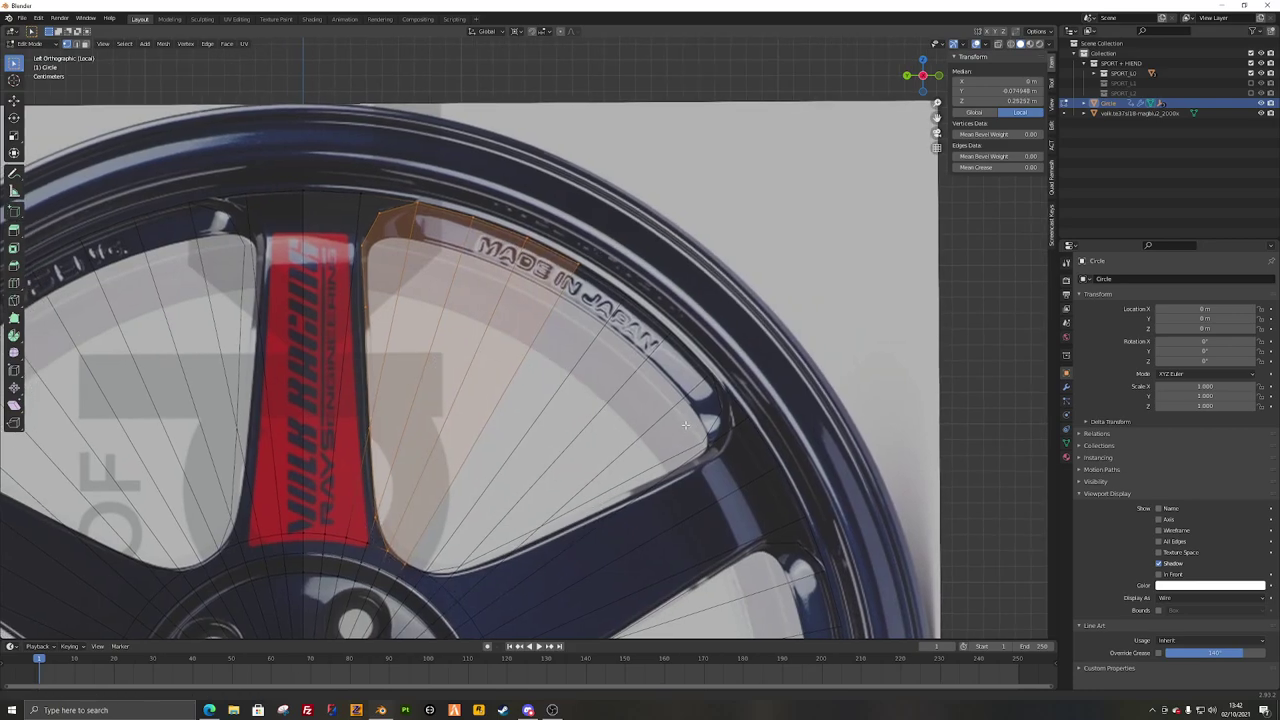
pyautogui.press('x')
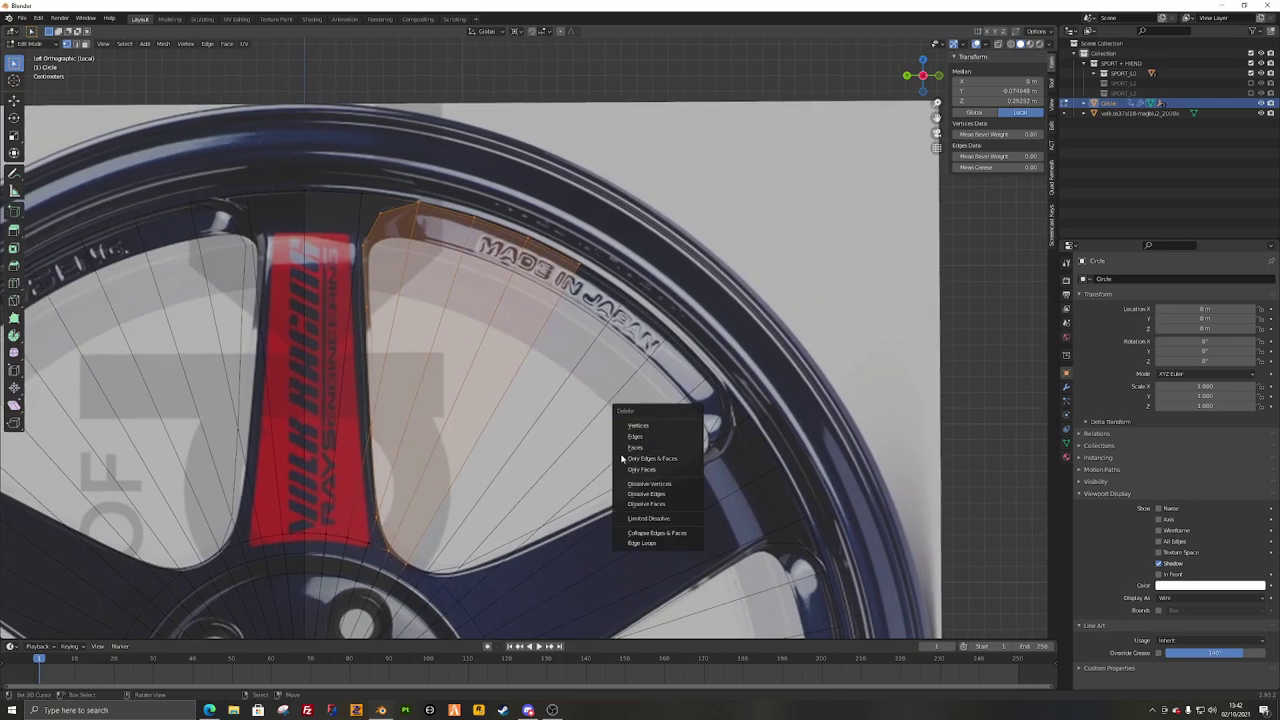
pyautogui.press('Escape')
pyautogui.scroll(1, 404, 208)
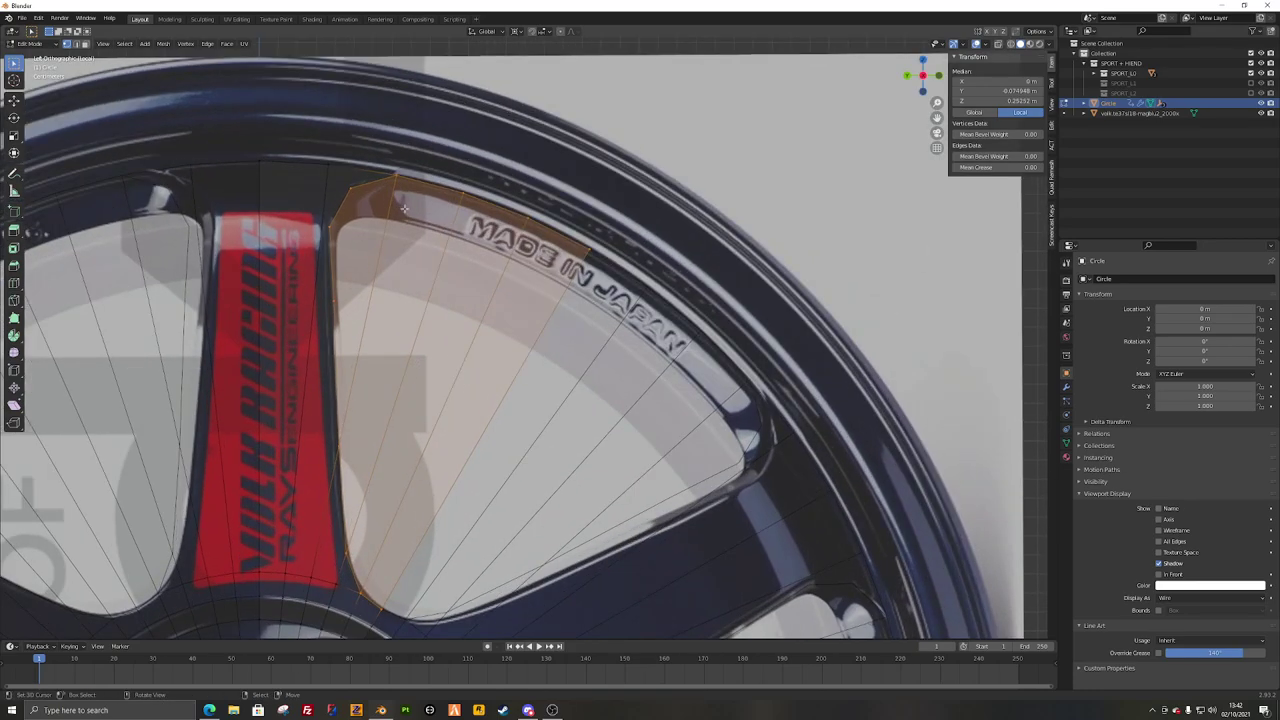
# Step: Delete the fan-shaped faces filling the opening between the vertical spoke and its neighbour
pyautogui.press('c')
pyautogui.rightClick(472, 144)
pyautogui.click(474, 144)
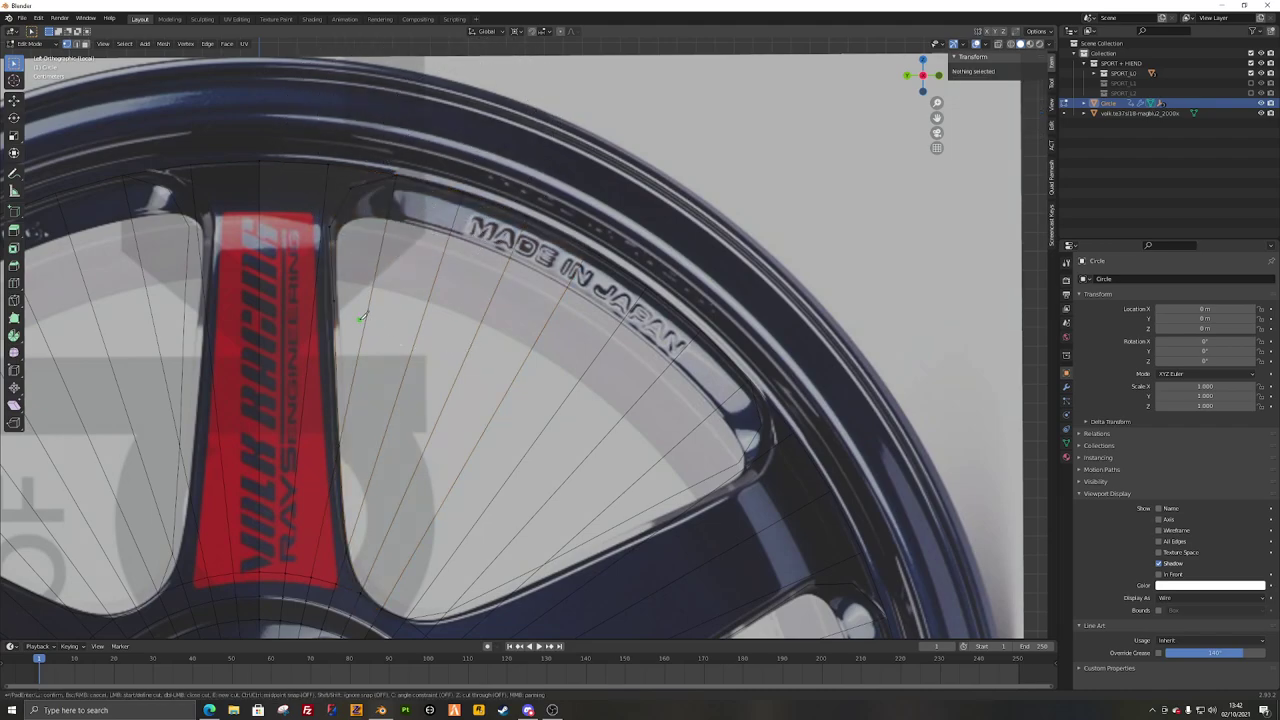
pyautogui.click(410, 340)
pyautogui.press('x')
pyautogui.click(538, 392)
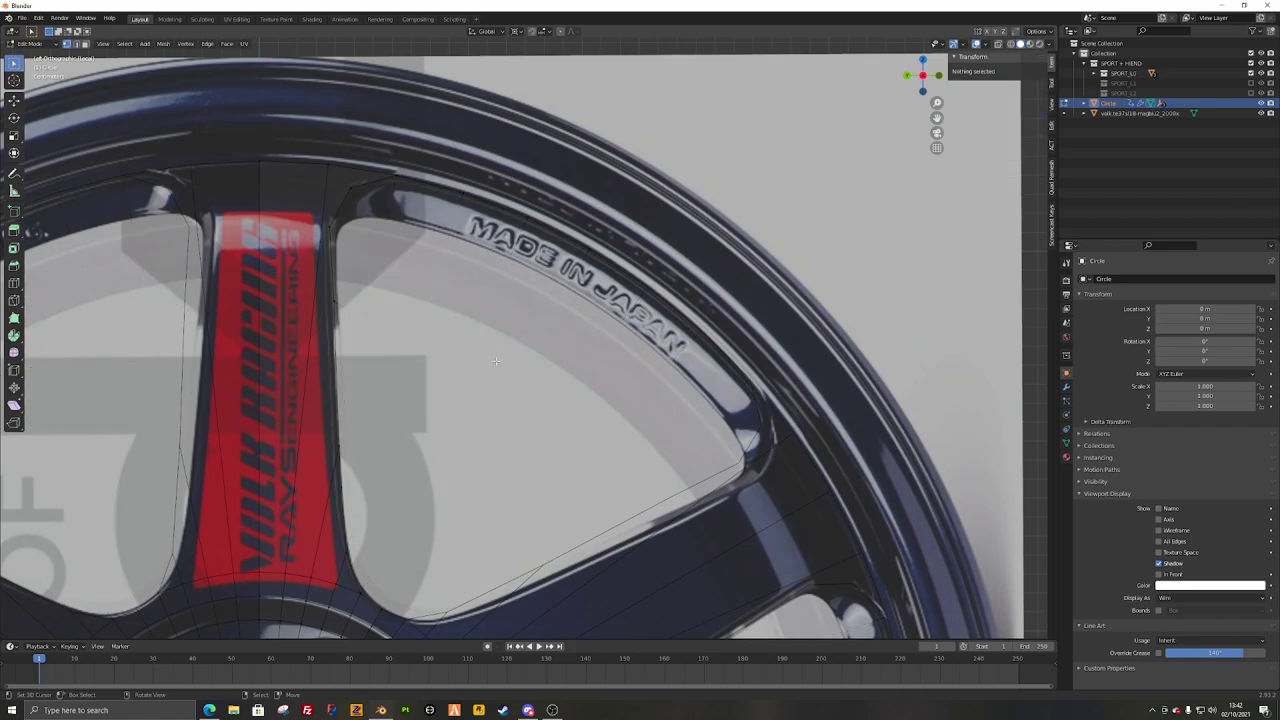
# Step: Extrude the mesh's outer edge along the rim and scale the new edge outward to about 1.018
pyautogui.press('l')
pyautogui.hotkey('alt', 'a')
pyautogui.press('c')
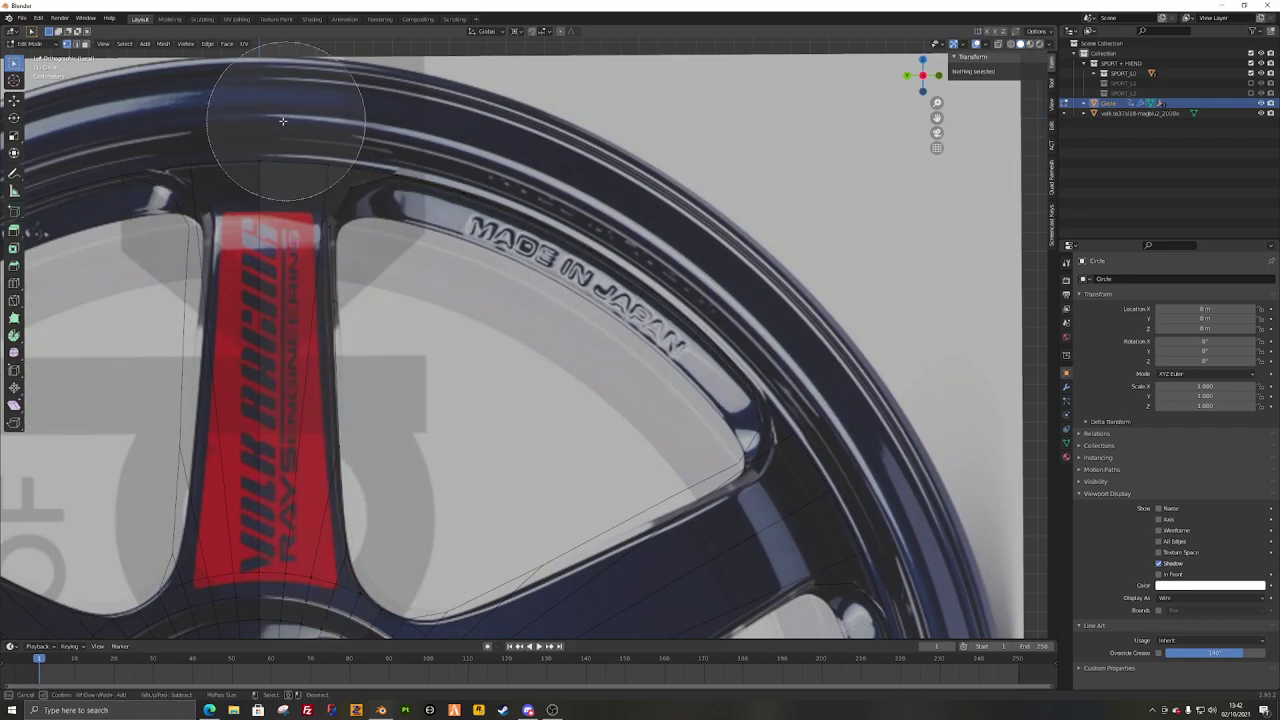
pyautogui.moveTo(276, 132)
pyautogui.mouseDown()
pyautogui.moveTo(311, 103)
pyautogui.moveTo(526, 146)
pyautogui.moveTo(605, 206)
pyautogui.mouseUp()
pyautogui.rightClick(615, 216)
pyautogui.scroll(-2, 575, 282)
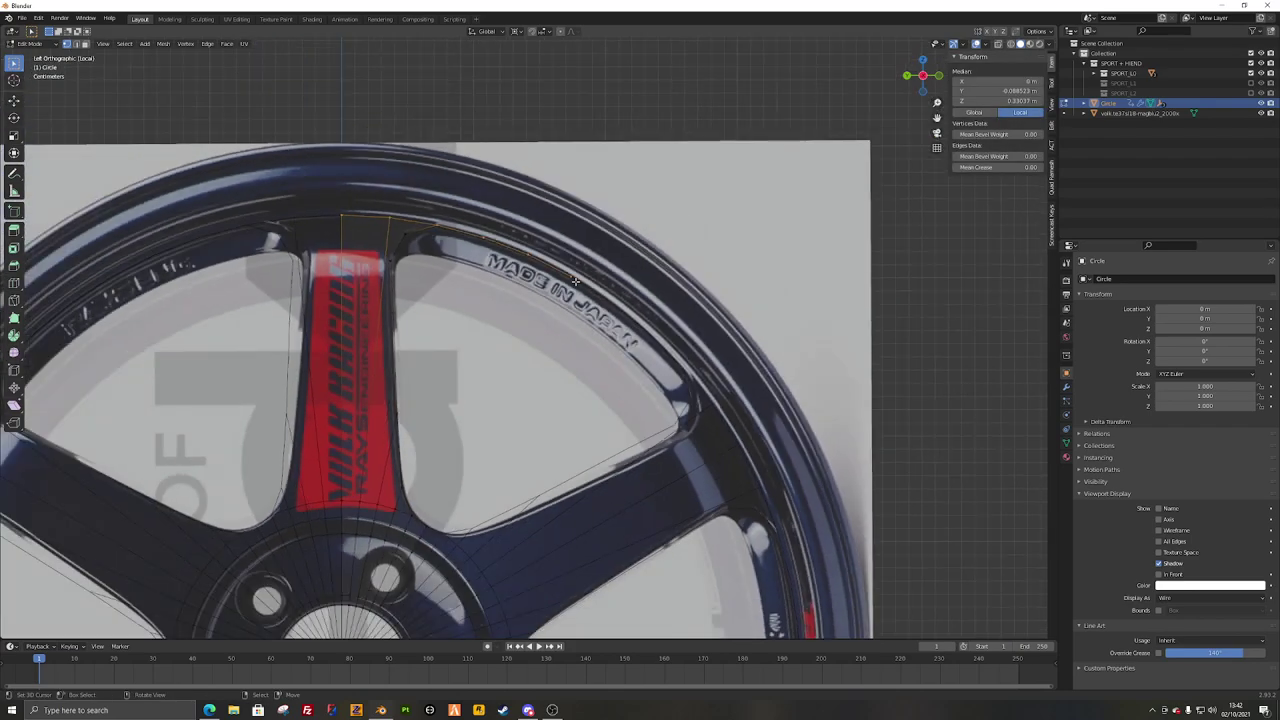
pyautogui.press('e')
pyautogui.press('s')
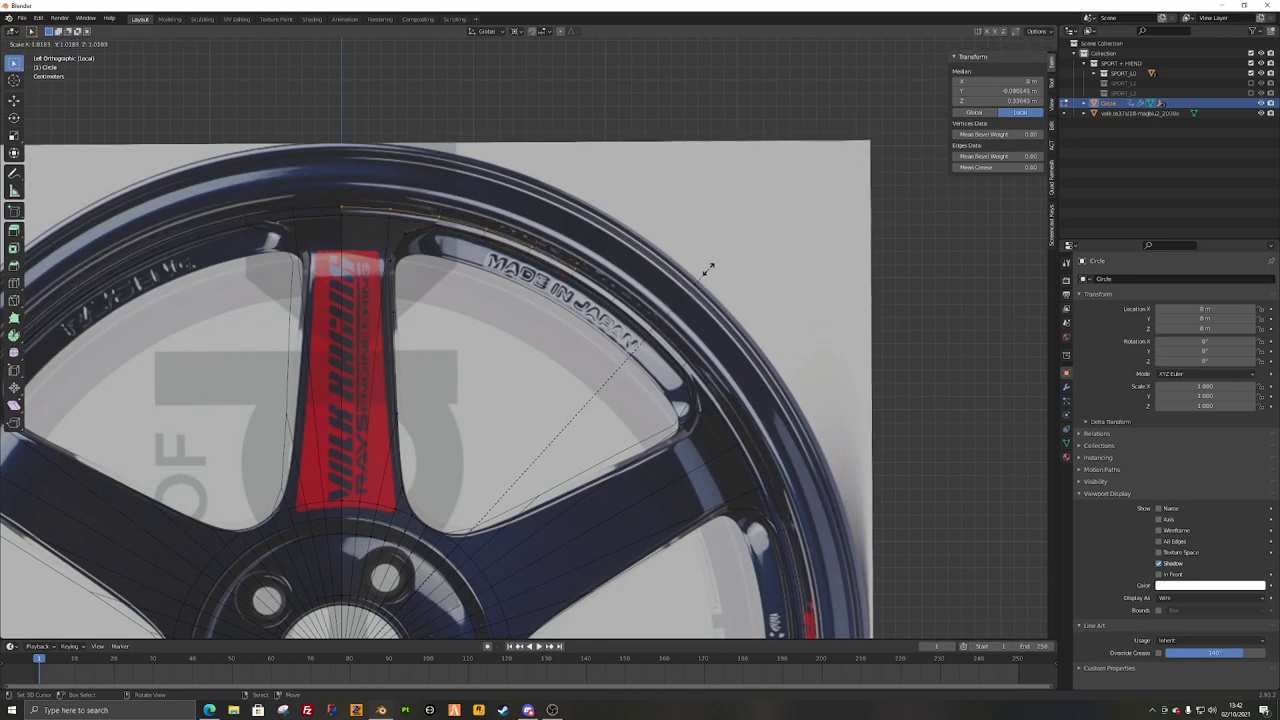
pyautogui.click(708, 268)
# Step: Examine the whole wheel mesh in wireframe from the right and left orthographic views
pyautogui.press('a')
pyautogui.keyDown('shift'); pyautogui.moveTo(480, 340); pyautogui.dragTo(558, 293, button='middle'); pyautogui.keyUp('shift')
pyautogui.scroll(-2, 566, 309)
pyautogui.press('Tab')
pyautogui.hotkey('shift', 'z')
pyautogui.scroll(-3, 566, 309)
pyautogui.press('KP_3')
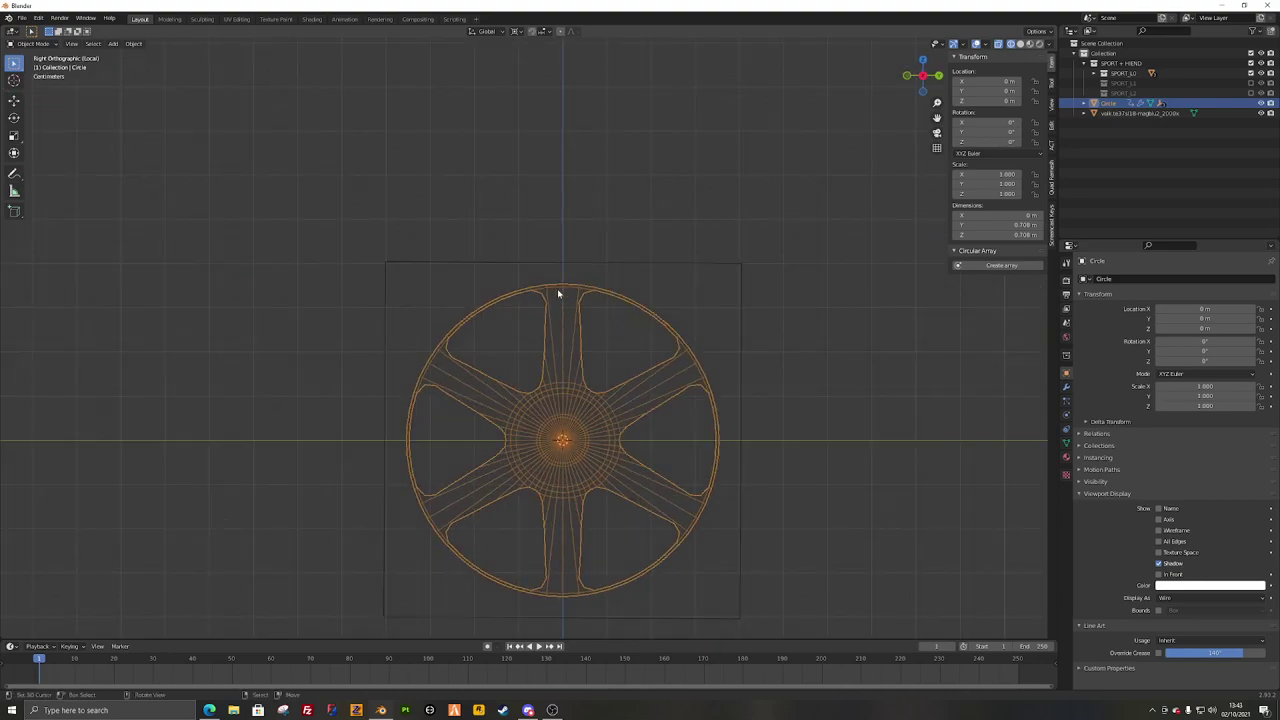
pyautogui.press('ctrl+KP_3')
pyautogui.scroll(4, 557, 291)
pyautogui.press('Tab')
pyautogui.hotkey('shift', 'z')
pyautogui.scroll(2, 483, 309)
pyautogui.press('Tab')
pyautogui.scroll(3, 483, 310)
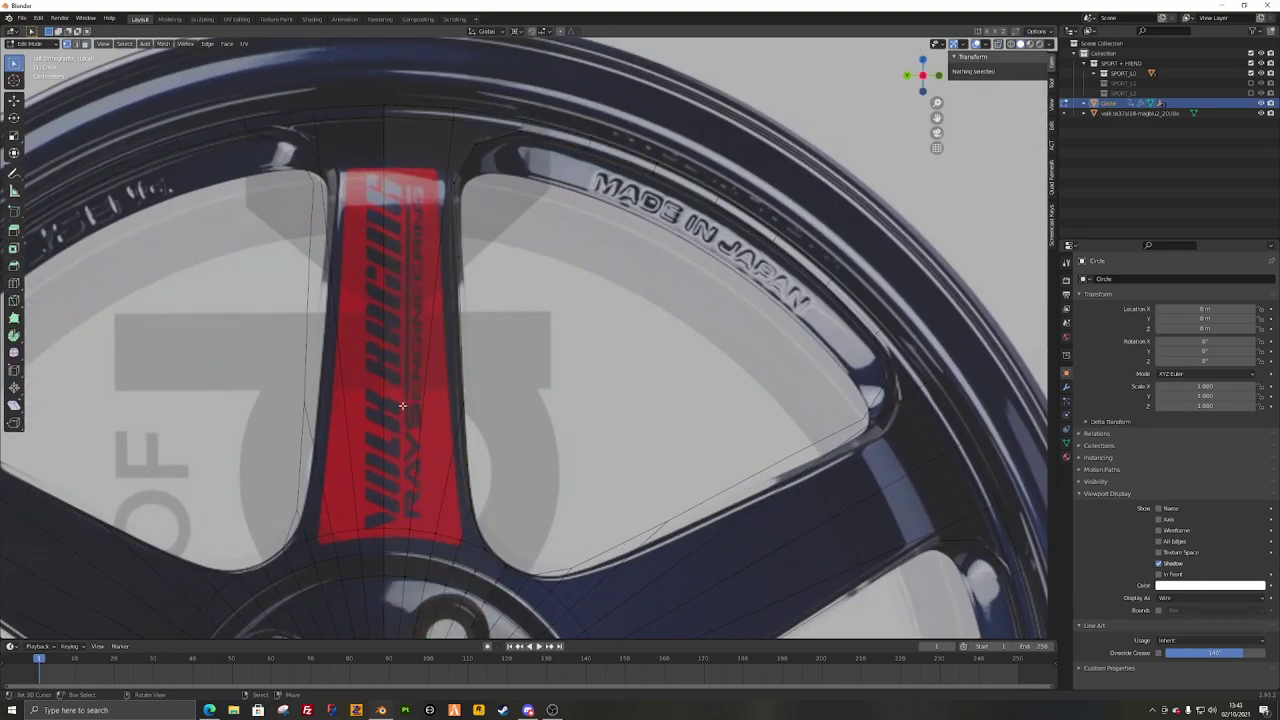
# Step: Knife-cut a straight vertical edge from the hub side to the rim edge, just beside the spoke's centreline
pyautogui.press('Tab')
pyautogui.press('k')
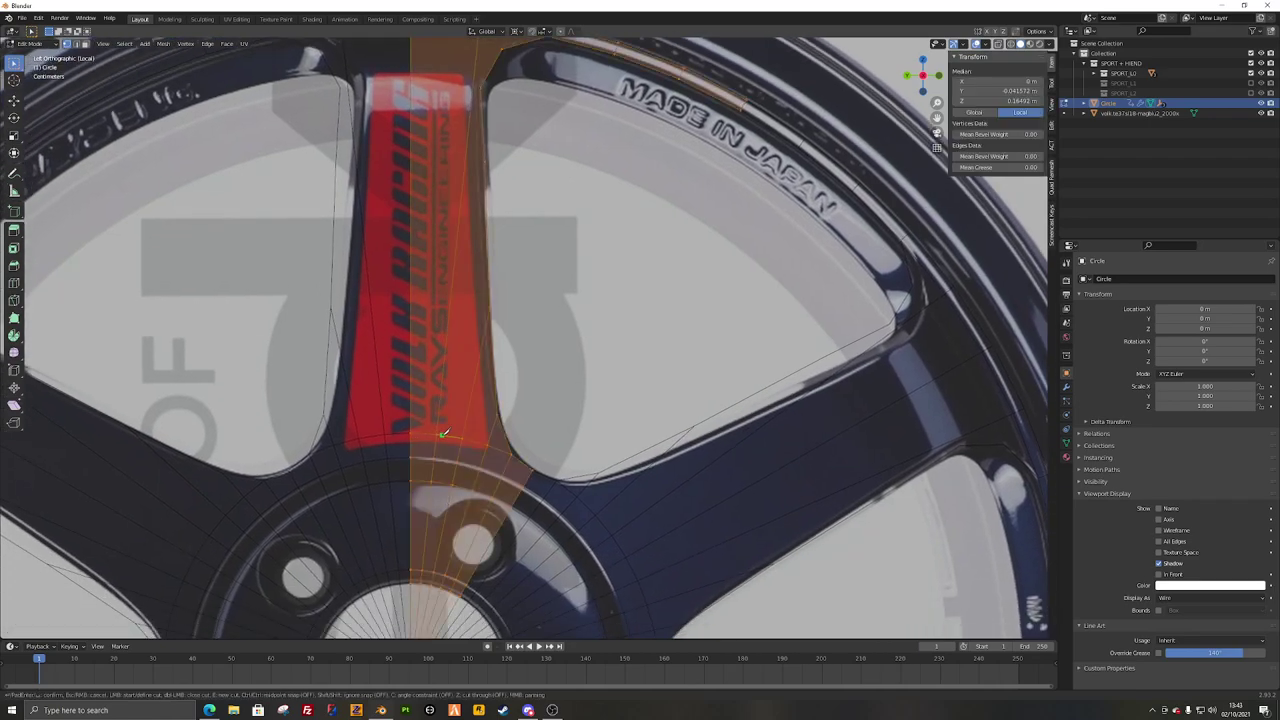
pyautogui.keyDown('shift'); pyautogui.scroll(7, 442, 414); pyautogui.keyUp('shift')
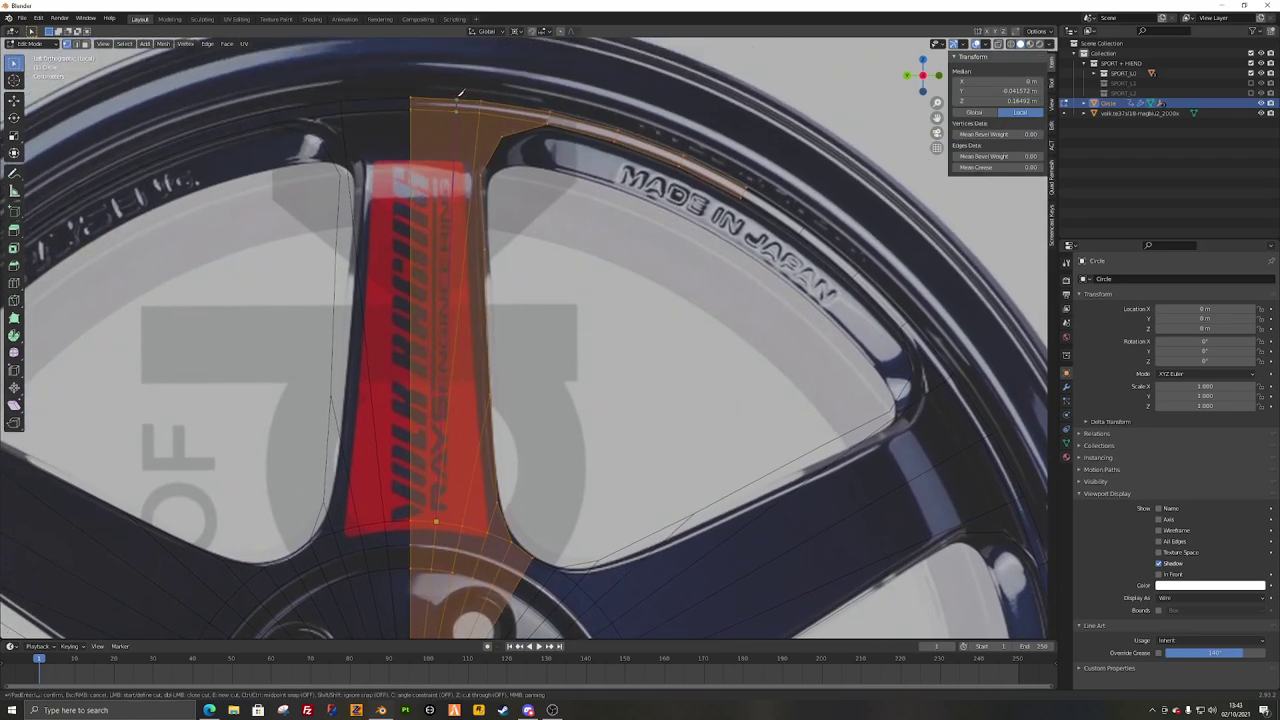
pyautogui.click(437, 102)
pyautogui.press('c')
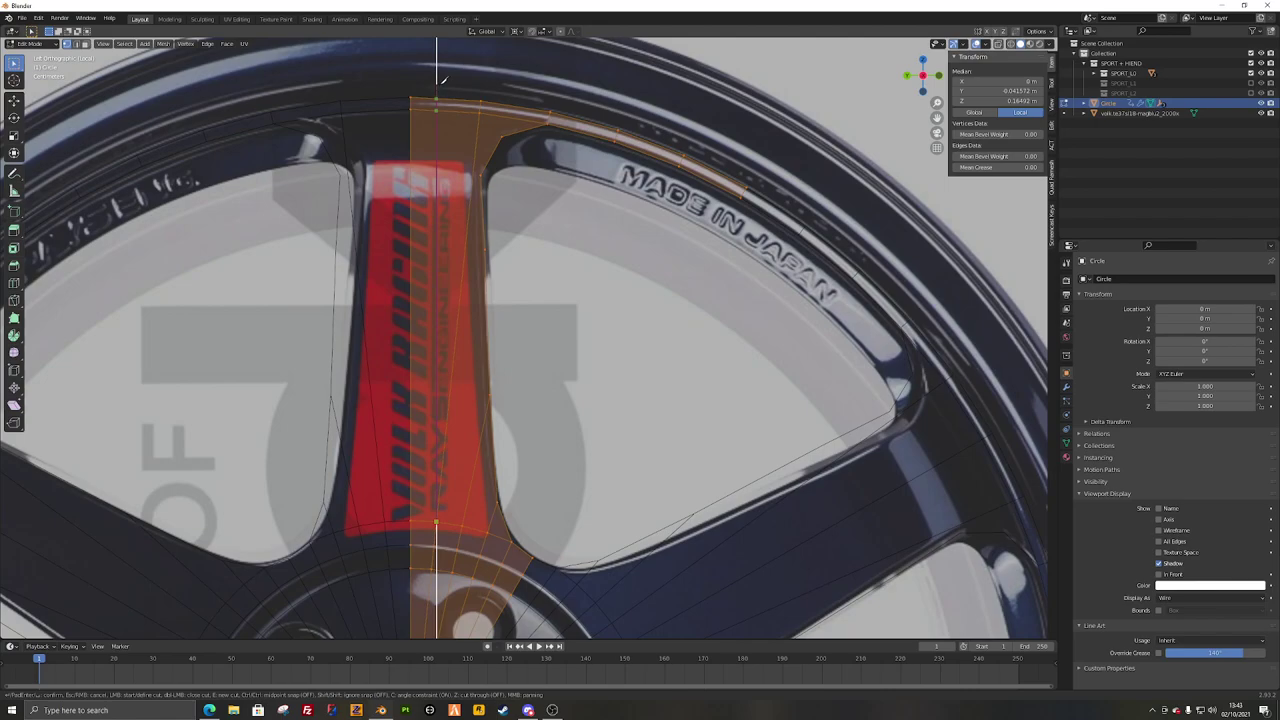
pyautogui.press('Return')
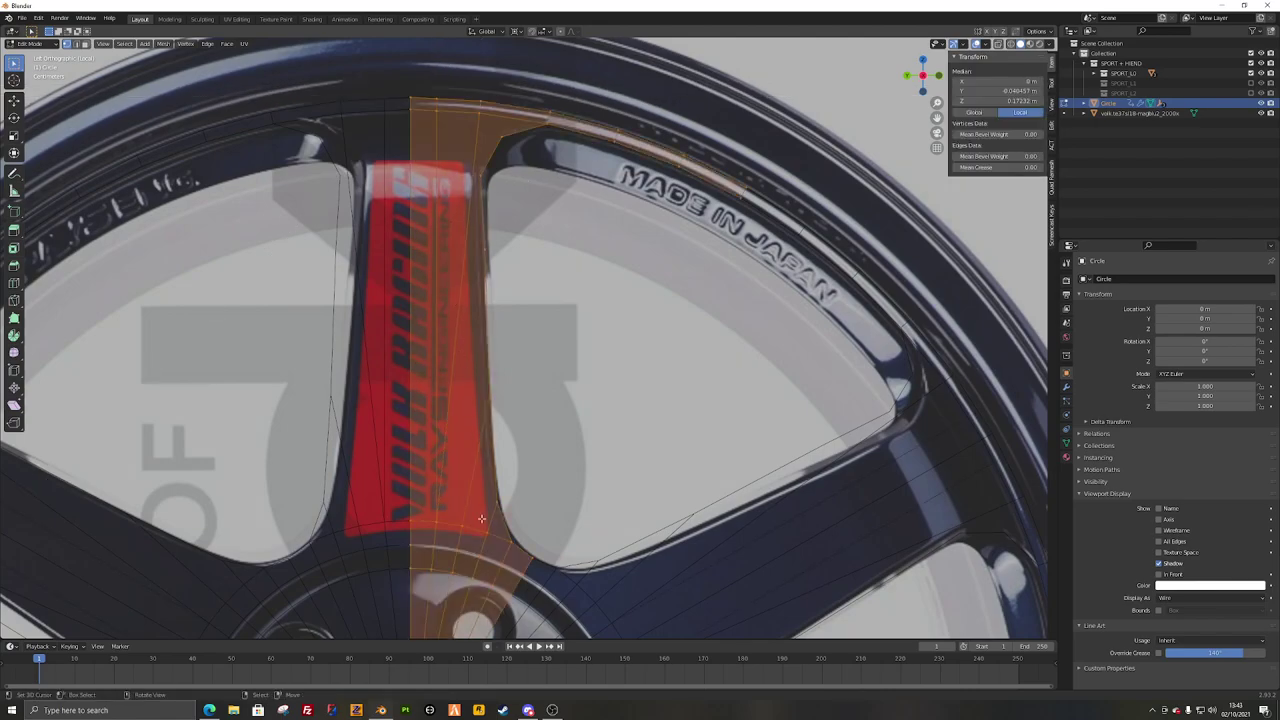
# Step: Knife-cut a second lengthwise edge through the spoke's right half, cutting through to the rim edge
pyautogui.hotkey('alt', 'a')
pyautogui.press('k')
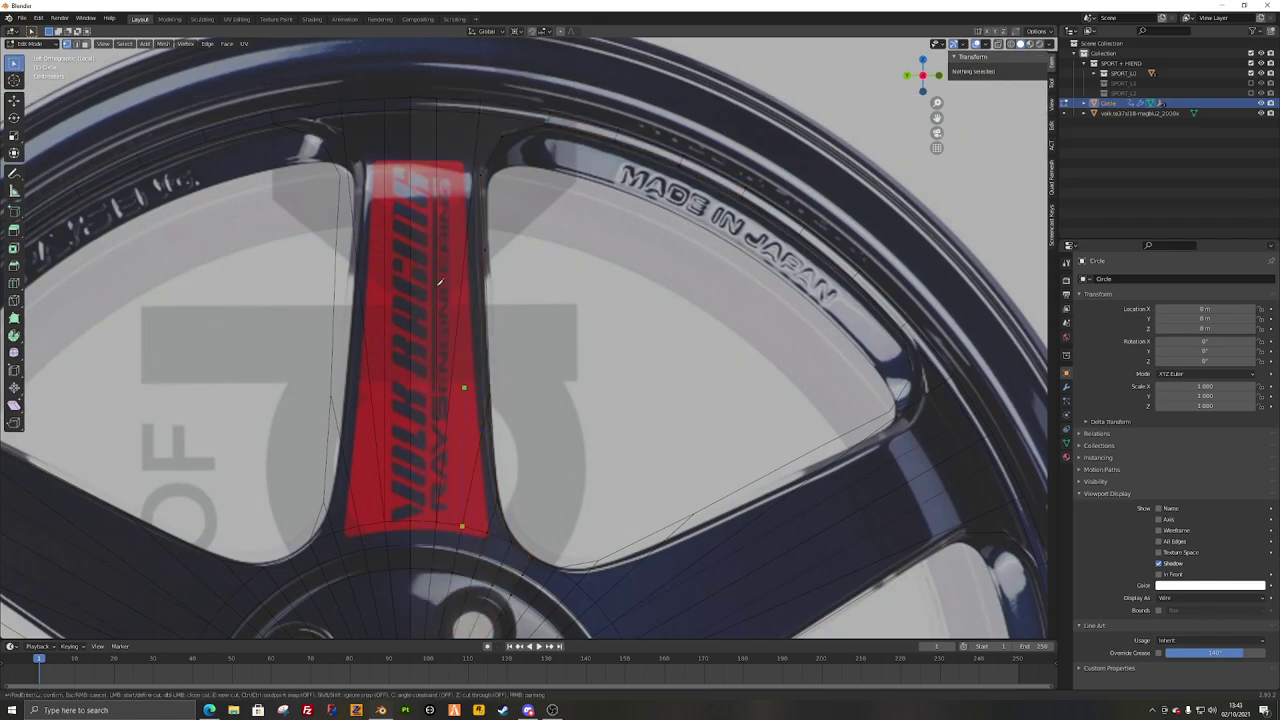
pyautogui.press('z')
pyautogui.click(475, 73)
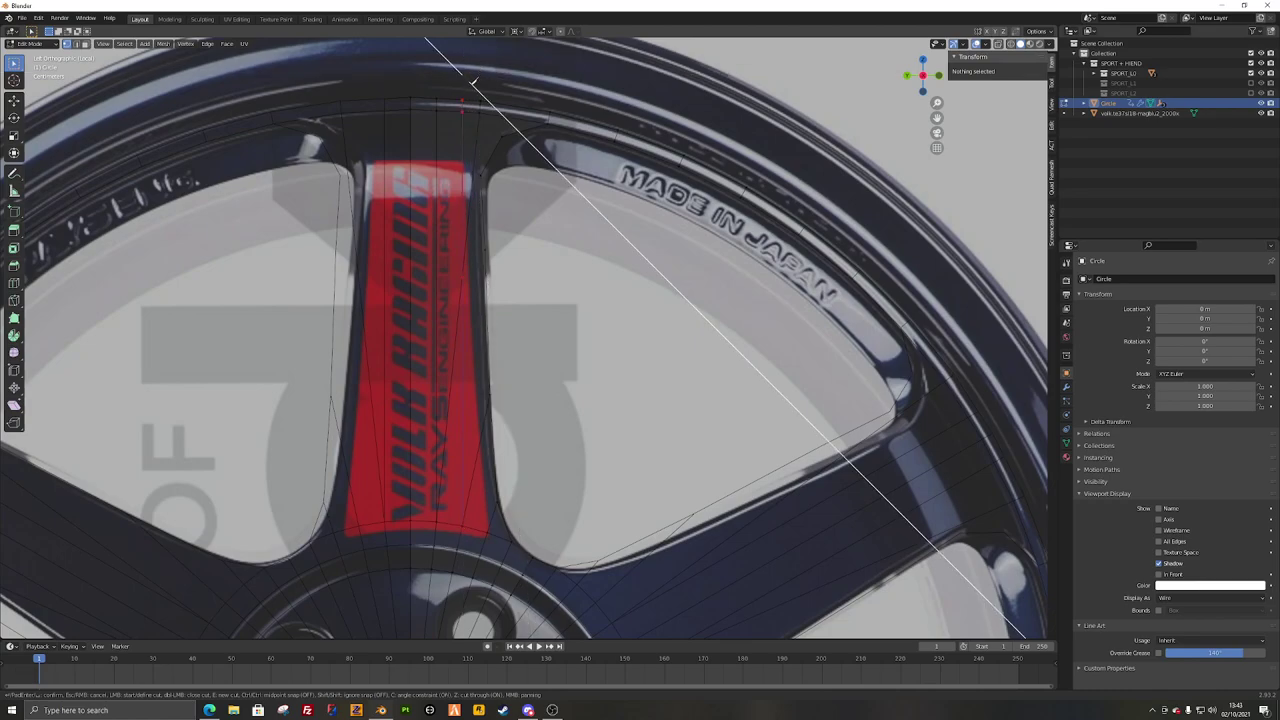
pyautogui.press('Return')
pyautogui.hotkey('alt', 'a')
pyautogui.press('a')
pyautogui.hotkey('alt', 'a')
pyautogui.press('a')
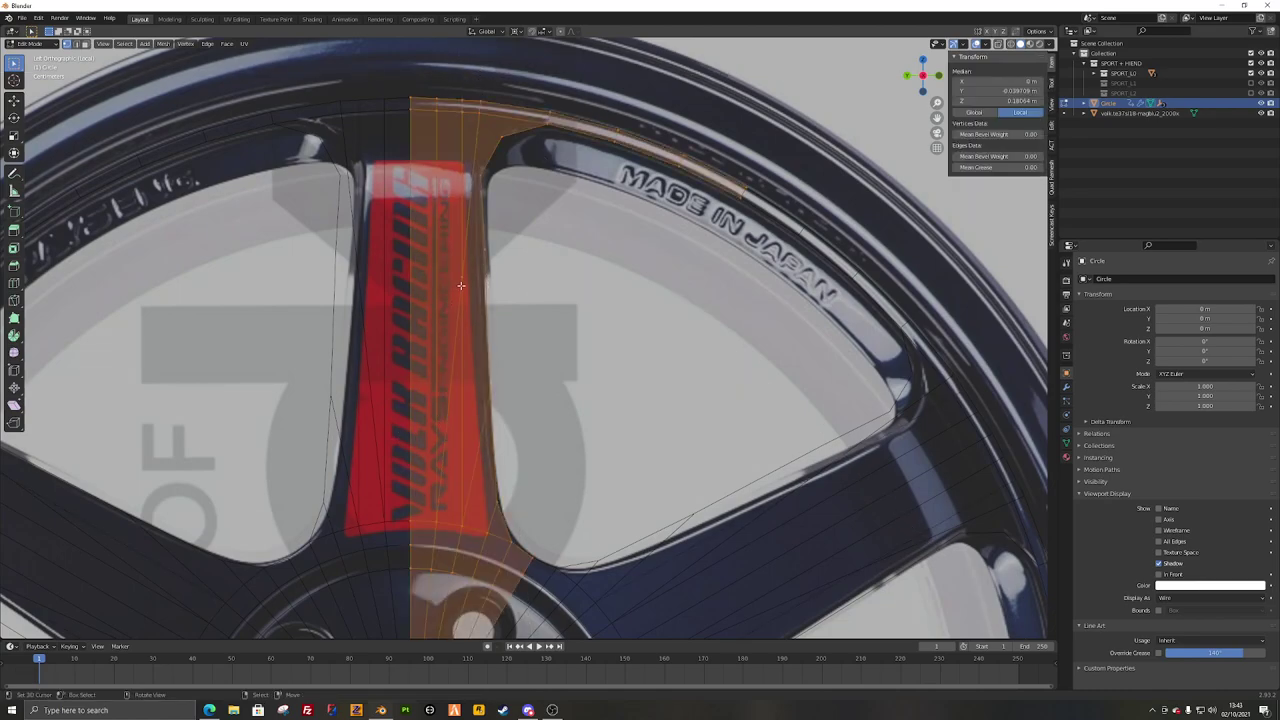
# Step: Remove the vertex where the second lengthwise cut crosses the spoke's slanted edge, keeping the spoke's surface filled
pyautogui.hotkey('alt', 'a')
pyautogui.click(461, 277)
pyautogui.press('x')
pyautogui.click(626, 306)
pyautogui.hotkey('ctrl', 'z')
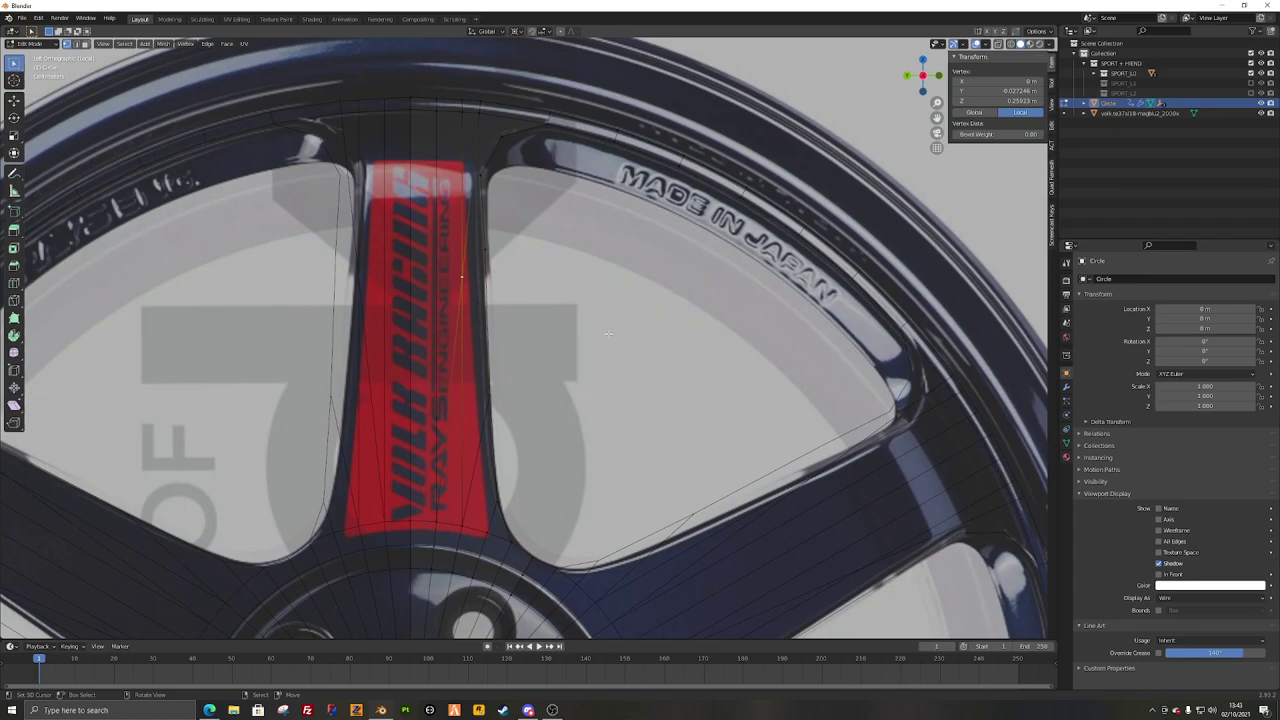
pyautogui.press('x')
pyautogui.click(556, 392)
pyautogui.press('a')
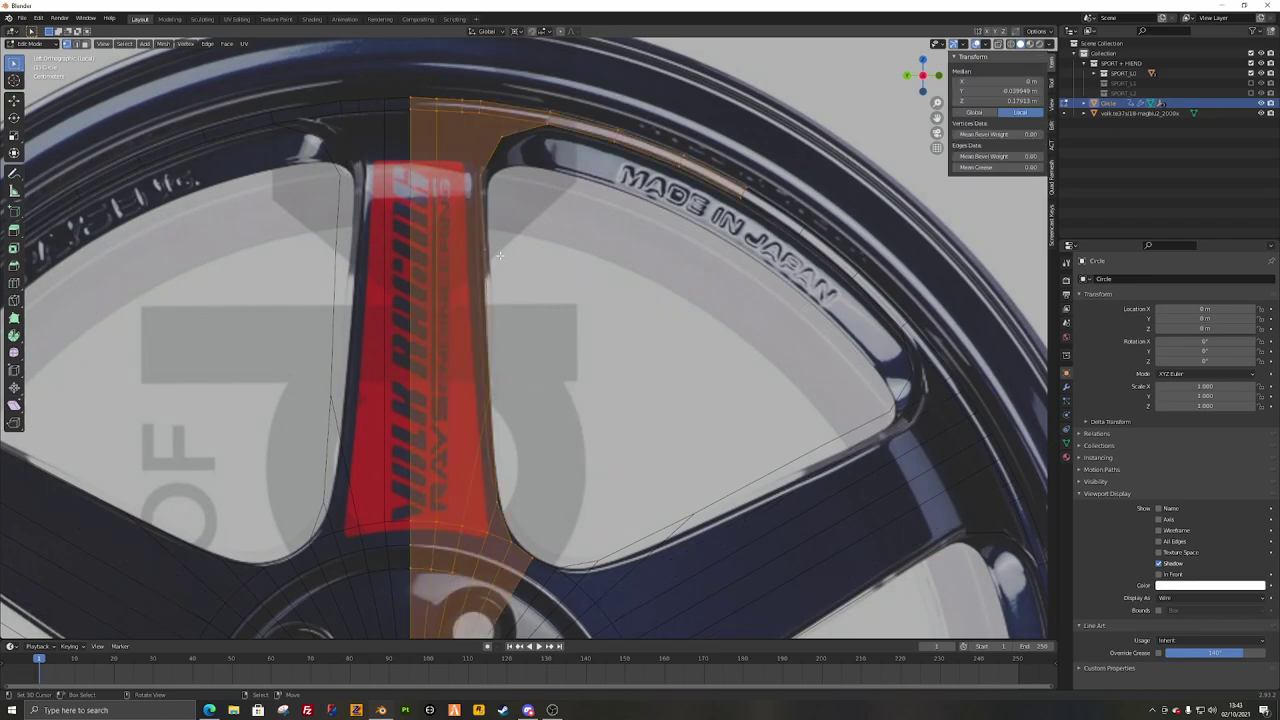
# Step: Knife-cut three horizontal edges across the spoke's right half, at its middle, upper part and top
pyautogui.hotkey('alt', 'a')
pyautogui.press('k')
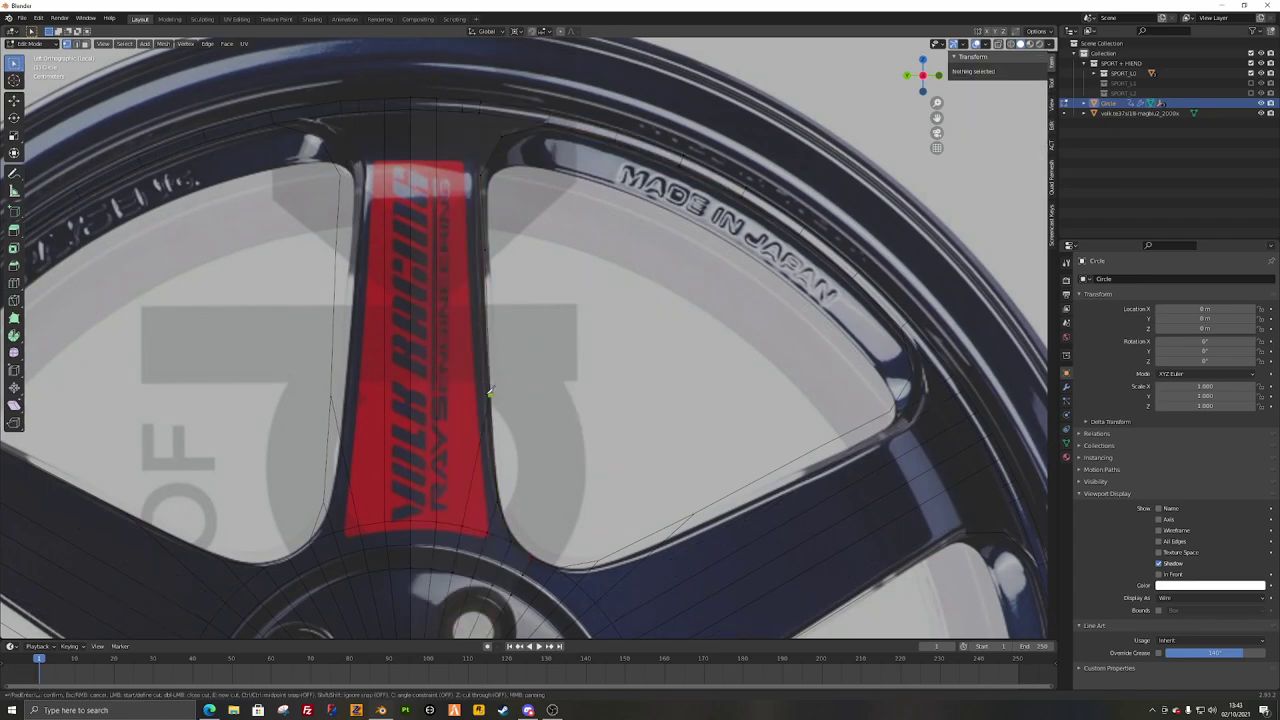
pyautogui.press('Return')
pyautogui.hotkey('alt', 'a')
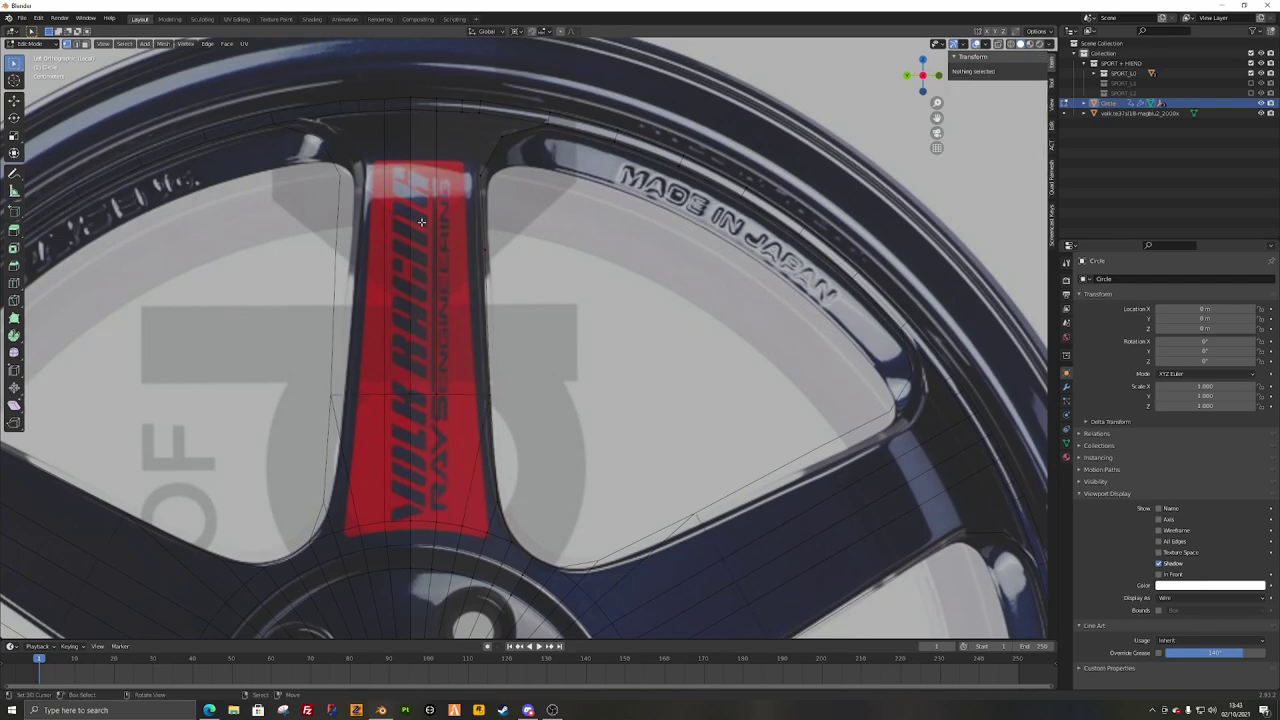
pyautogui.press('k')
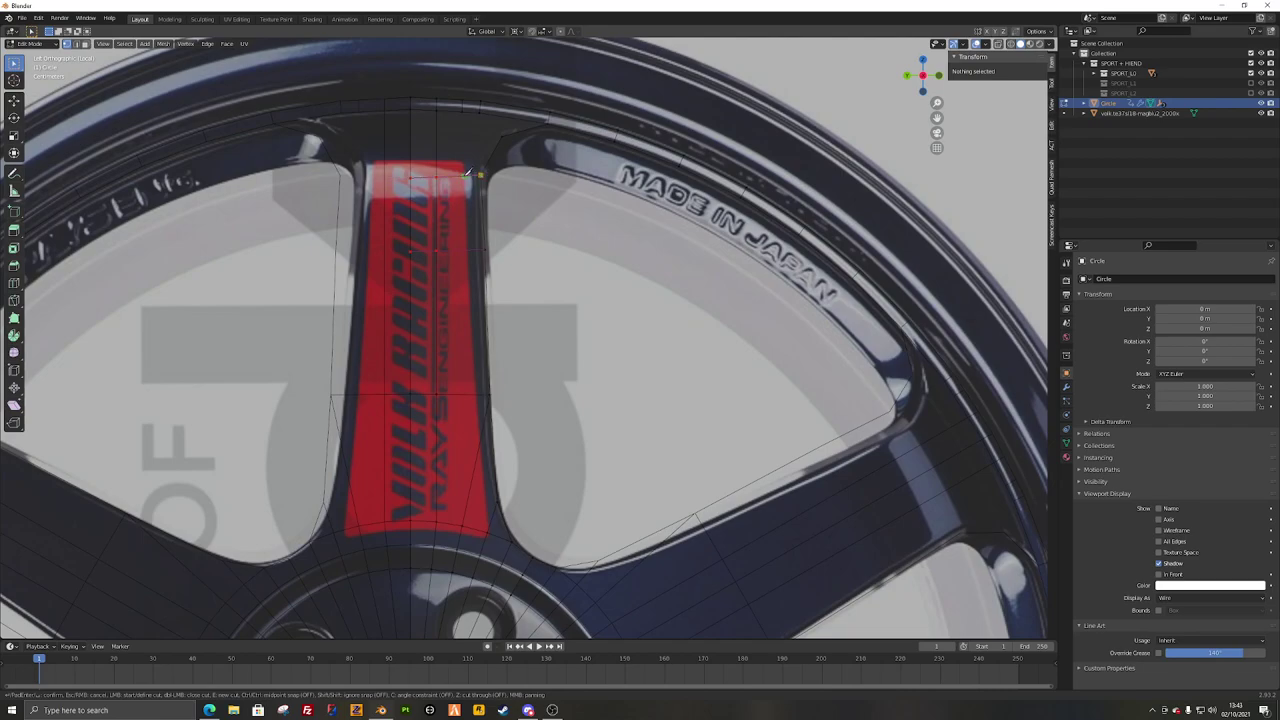
pyautogui.press('Return')
pyautogui.press('a')
# Step: Edge-slide the inner segment of the upper horizontal cut along the spoke to line up the cut
pyautogui.click(438, 250)
pyautogui.keyDown('shift'); pyautogui.click(411, 249); pyautogui.keyUp('shift')
pyautogui.press('g')
pyautogui.press('g')
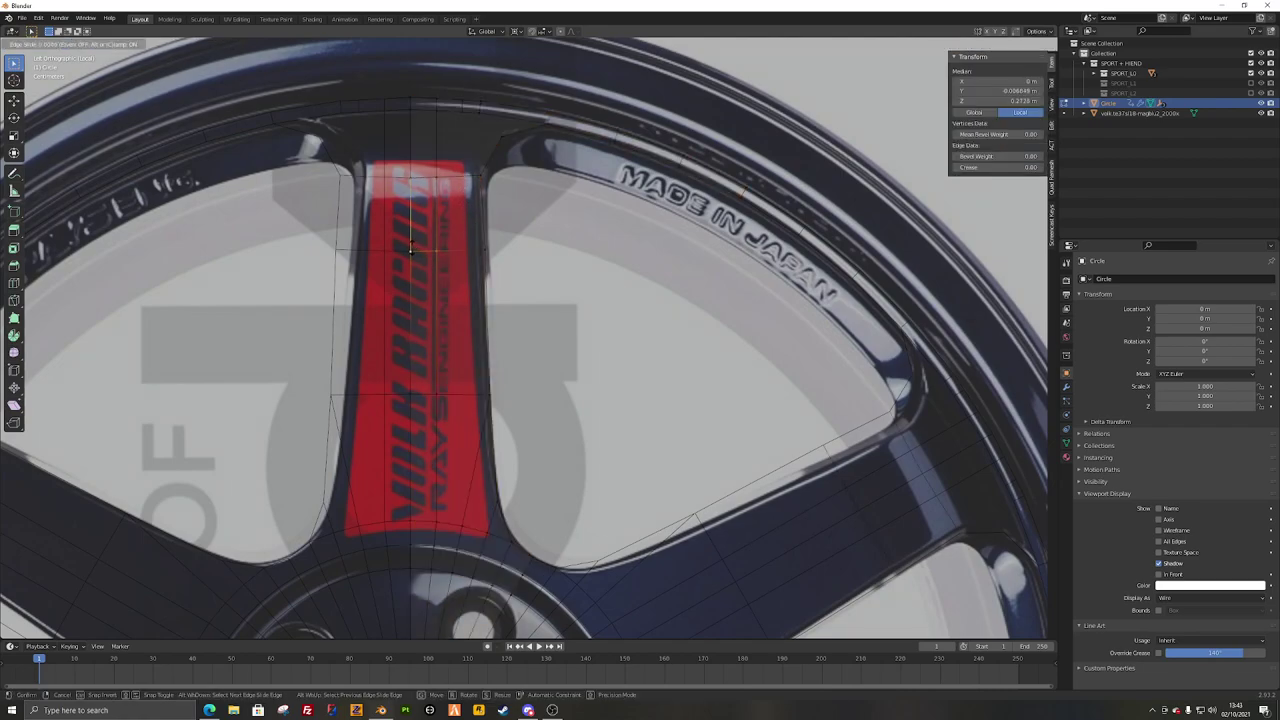
pyautogui.click(411, 248)
# Step: Move the spoke's outer side vertex at the upper horizontal cut slightly inward toward the photo's spoke outline
pyautogui.click(480, 173)
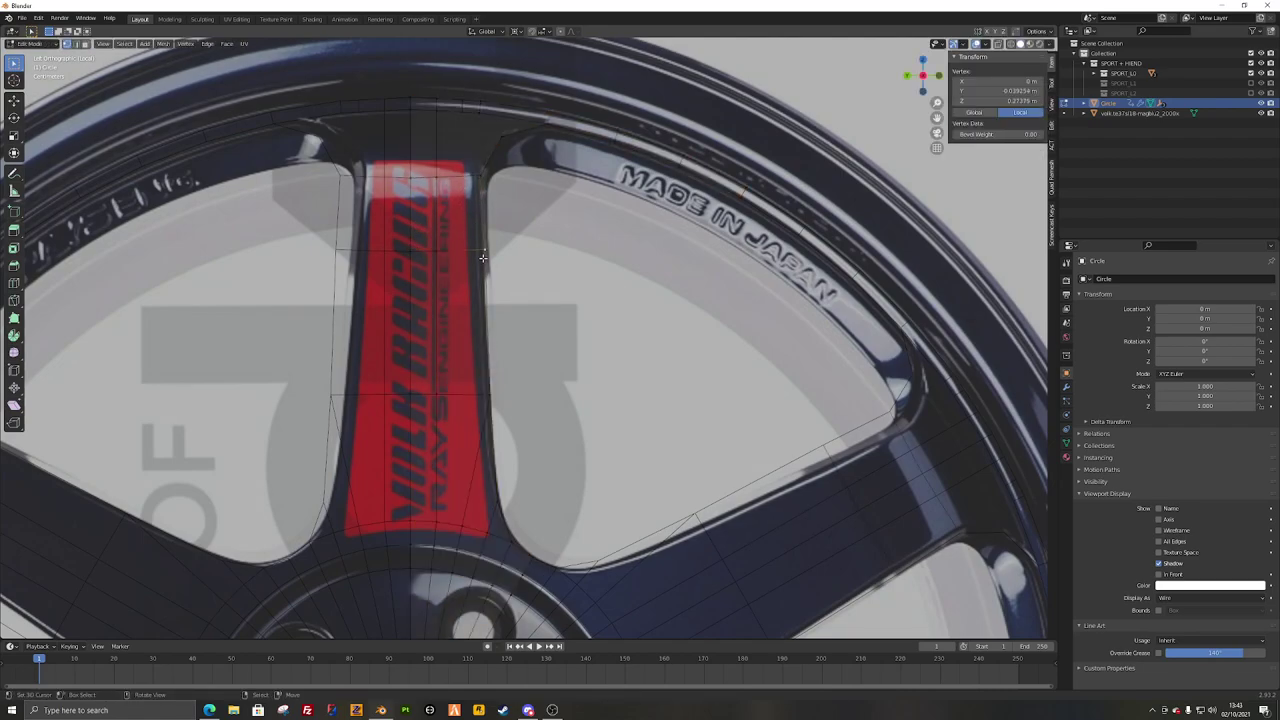
pyautogui.click(484, 252)
pyautogui.press('g')
pyautogui.click(441, 256)
pyautogui.press('a')
pyautogui.press('a')
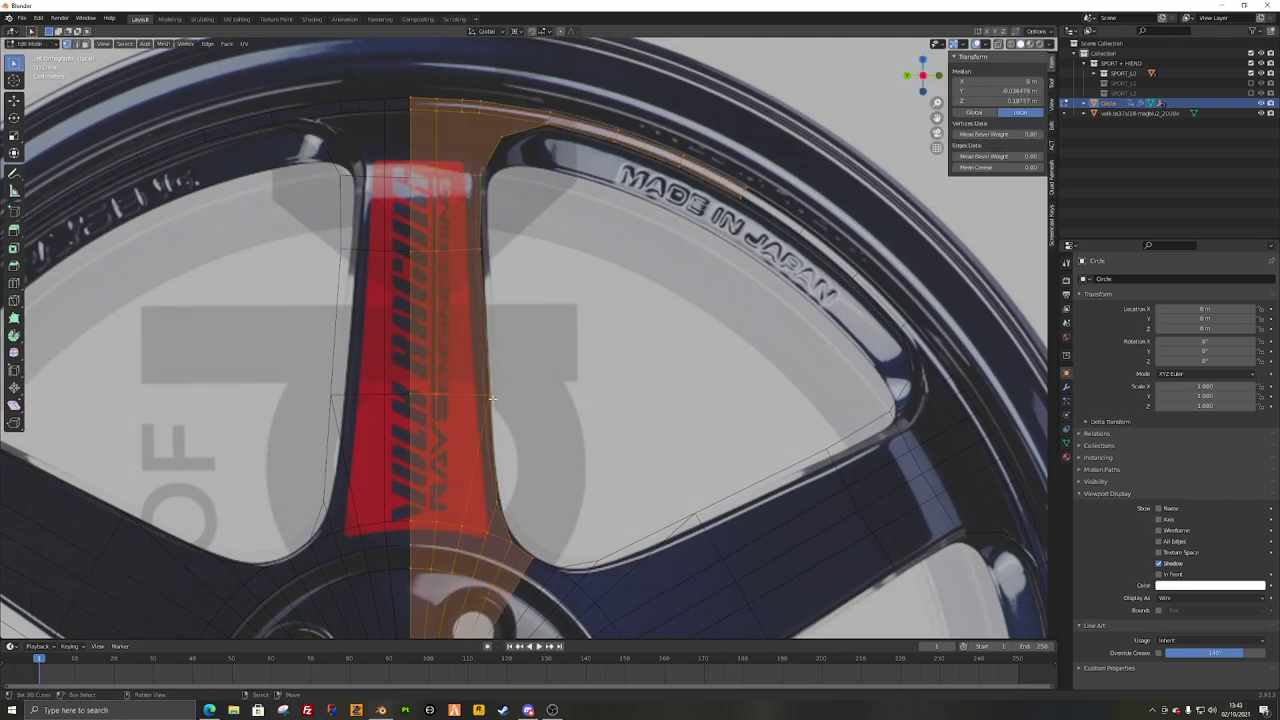
# Step: Edge-slide the spoke's side edge between the middle and upper cuts inward to match the reference photo
pyautogui.click(492, 397)
pyautogui.keyDown('shift'); pyautogui.click(482, 251); pyautogui.keyUp('shift')
pyautogui.press('g')
pyautogui.press('g')
pyautogui.click(466, 259)
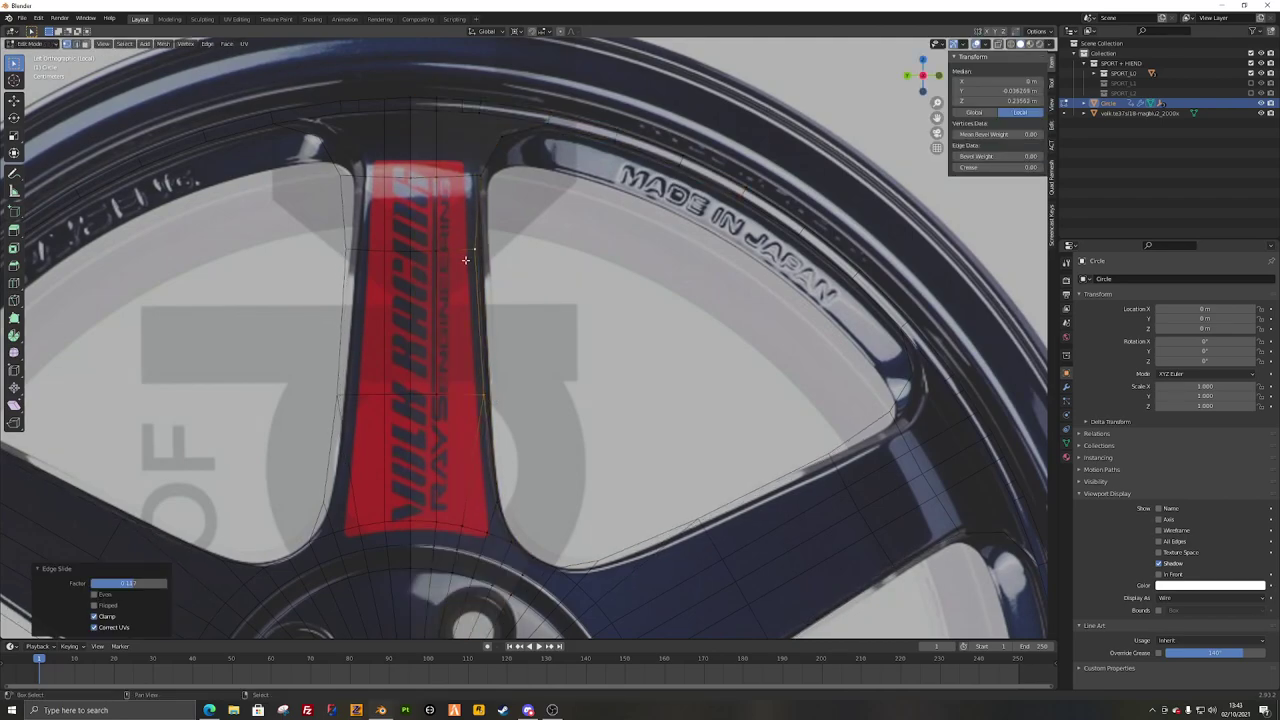
# Step: Vertex-slide the side vertex of the topmost horizontal cut inward along that cut
pyautogui.press('a')
pyautogui.press('a')
pyautogui.press('a')
pyautogui.click(480, 175)
pyautogui.press('g')
pyautogui.press('g')
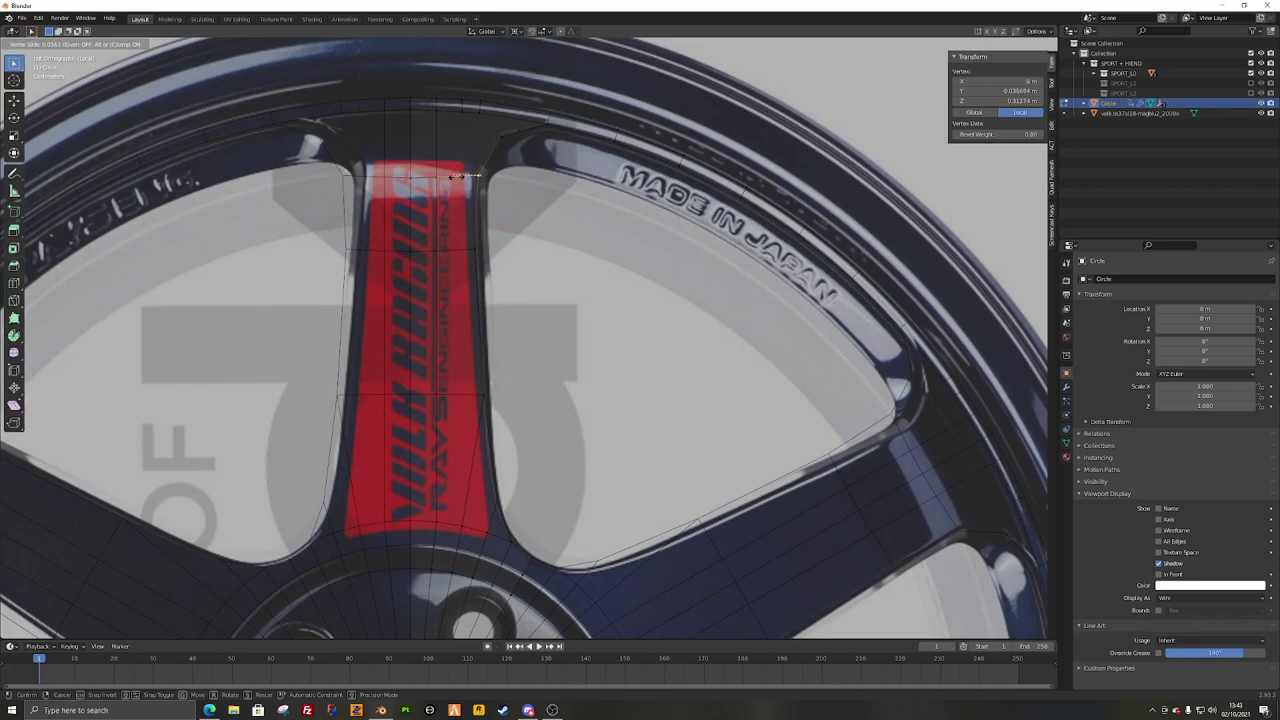
pyautogui.click(456, 177)
# Step: Move the corner vertex where the spoke flares into the rim inward to follow the photo's contour
pyautogui.keyDown('shift'); pyautogui.moveTo(457, 177); pyautogui.dragTo(459, 287, button='middle'); pyautogui.keyUp('shift')
pyautogui.press('a')
pyautogui.click(487, 247)
pyautogui.press('g')
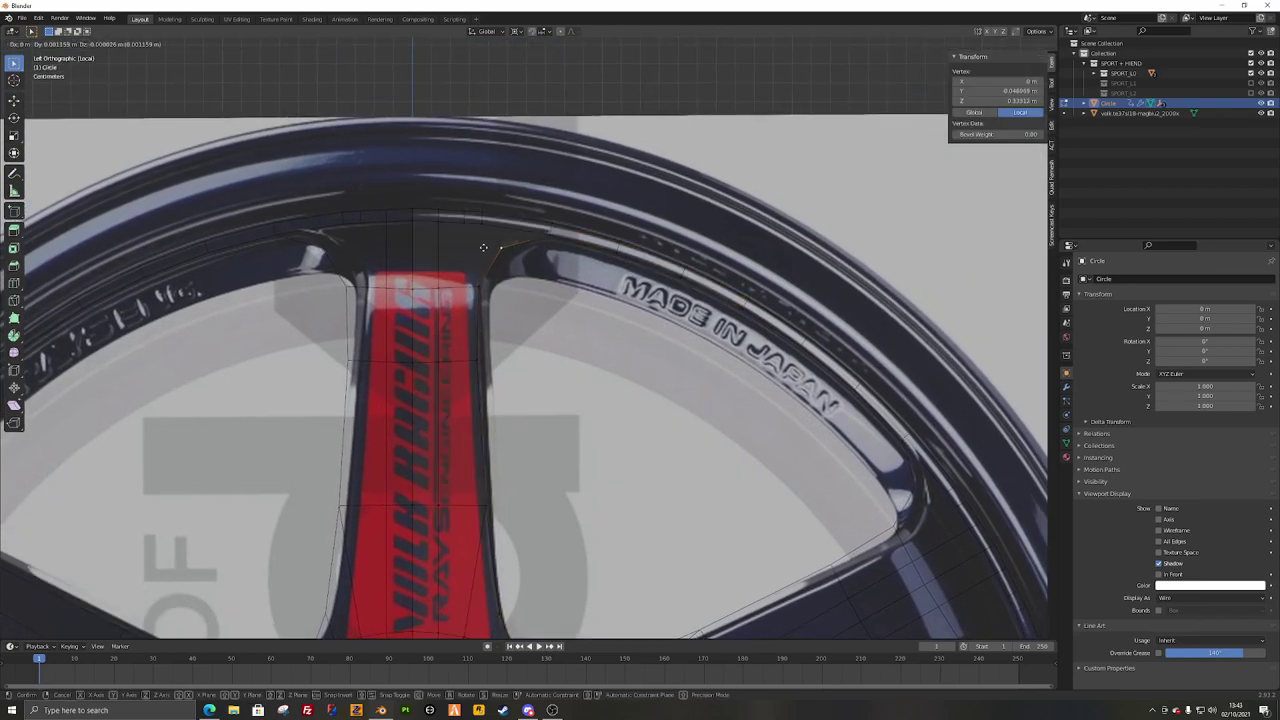
pyautogui.click(482, 247)
pyautogui.press('a')
# Step: Add a loop cut across the spoke's centre strip below the rim and connect its end to the flare corner vertex
pyautogui.hotkey('ctrl', 'r')
pyautogui.click(437, 254)
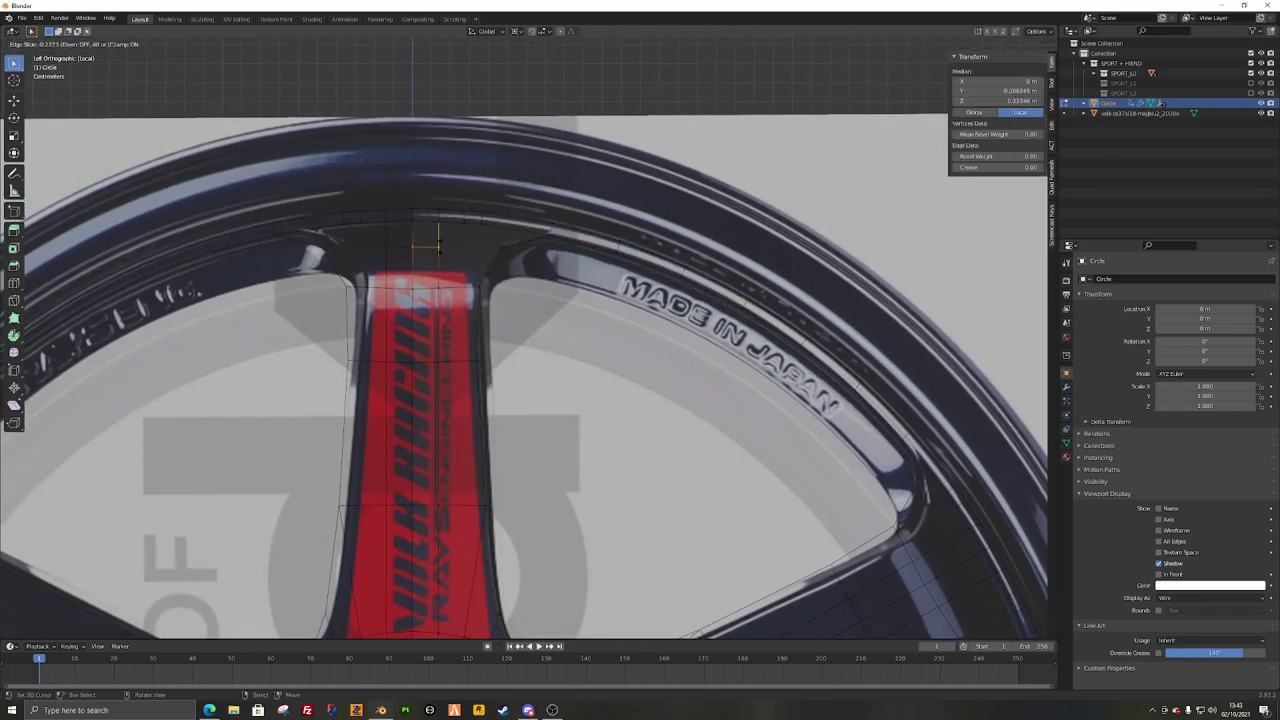
pyautogui.click(440, 248)
pyautogui.click(442, 249)
pyautogui.keyDown('shift'); pyautogui.click(494, 248); pyautogui.keyUp('shift')
pyautogui.press('j')
pyautogui.press('a')
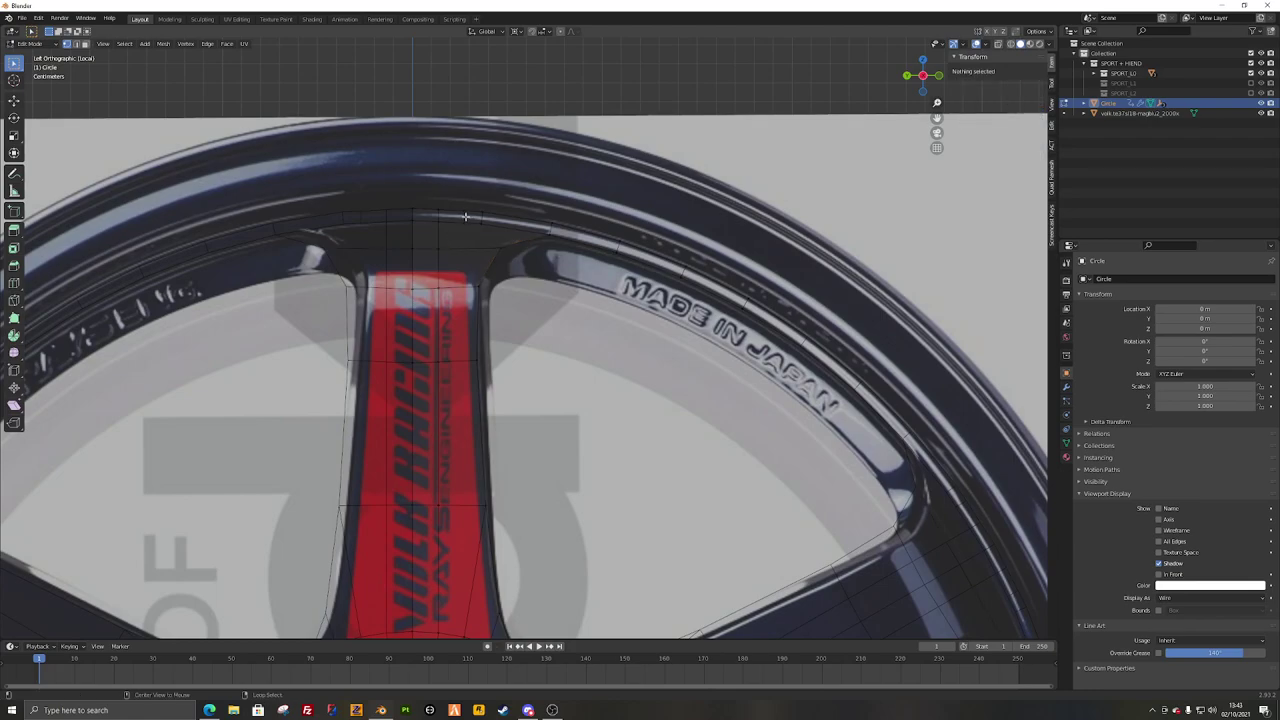
# Step: Delete the leftover edge loop crossing the rim strip above the spoke
pyautogui.click(465, 216)
pyautogui.press('x')
pyautogui.click(606, 385)
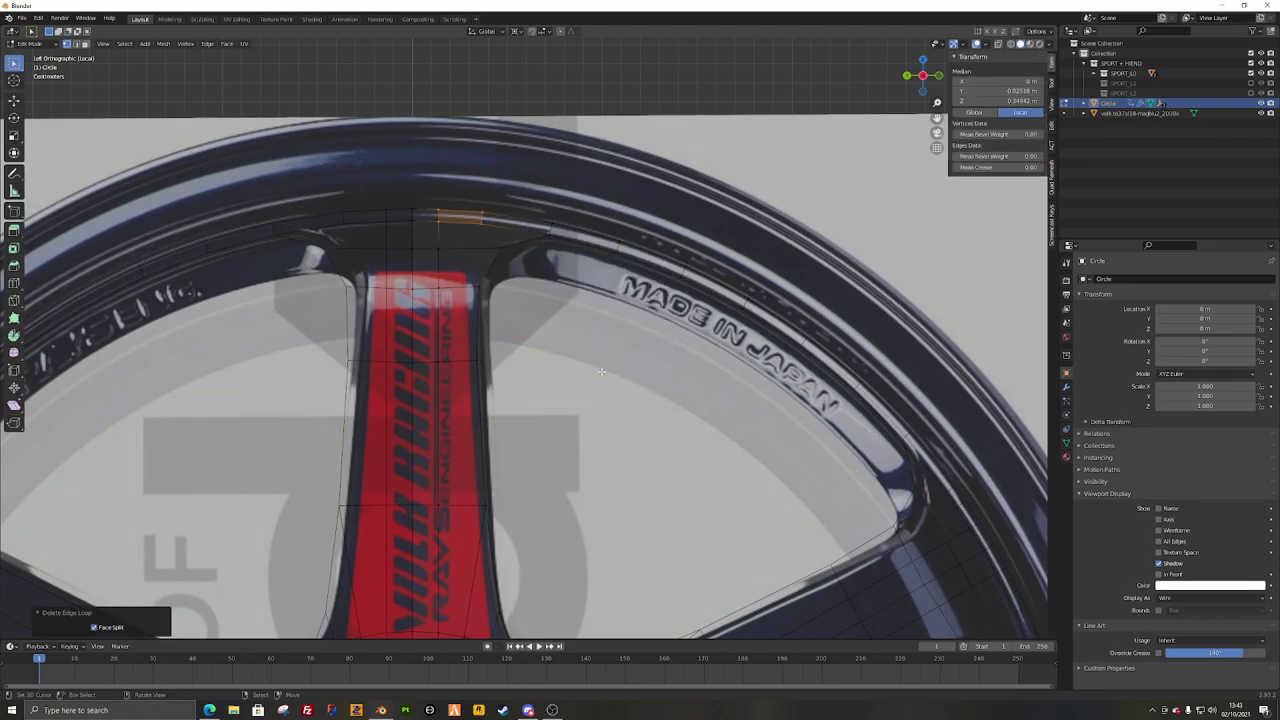
pyautogui.press('a')
pyautogui.press('c')
pyautogui.scroll(10, 445, 254)
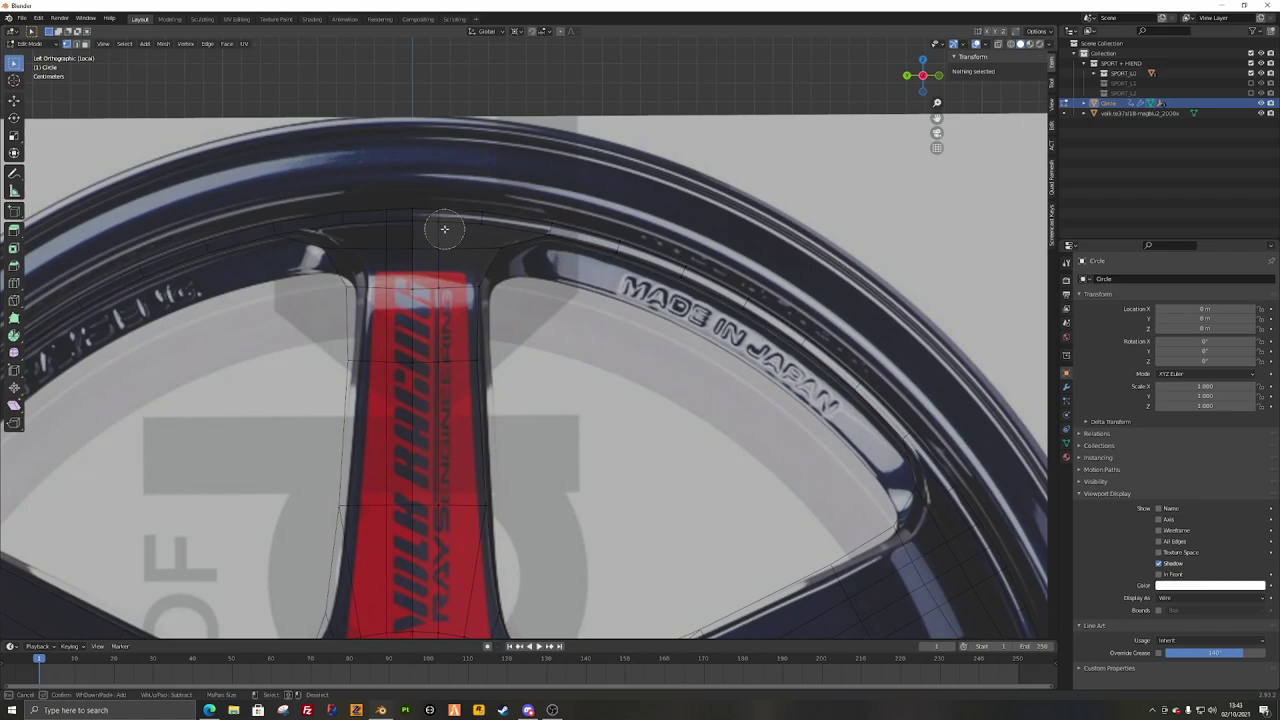
pyautogui.click(444, 227)
pyautogui.rightClick(444, 227)
pyautogui.scroll(2, 430, 220)
pyautogui.press('a')
# Step: Add a loop cut running lengthwise through the spoke's side strip and slide it fully toward the outer edge
pyautogui.scroll(-5, 471, 164)
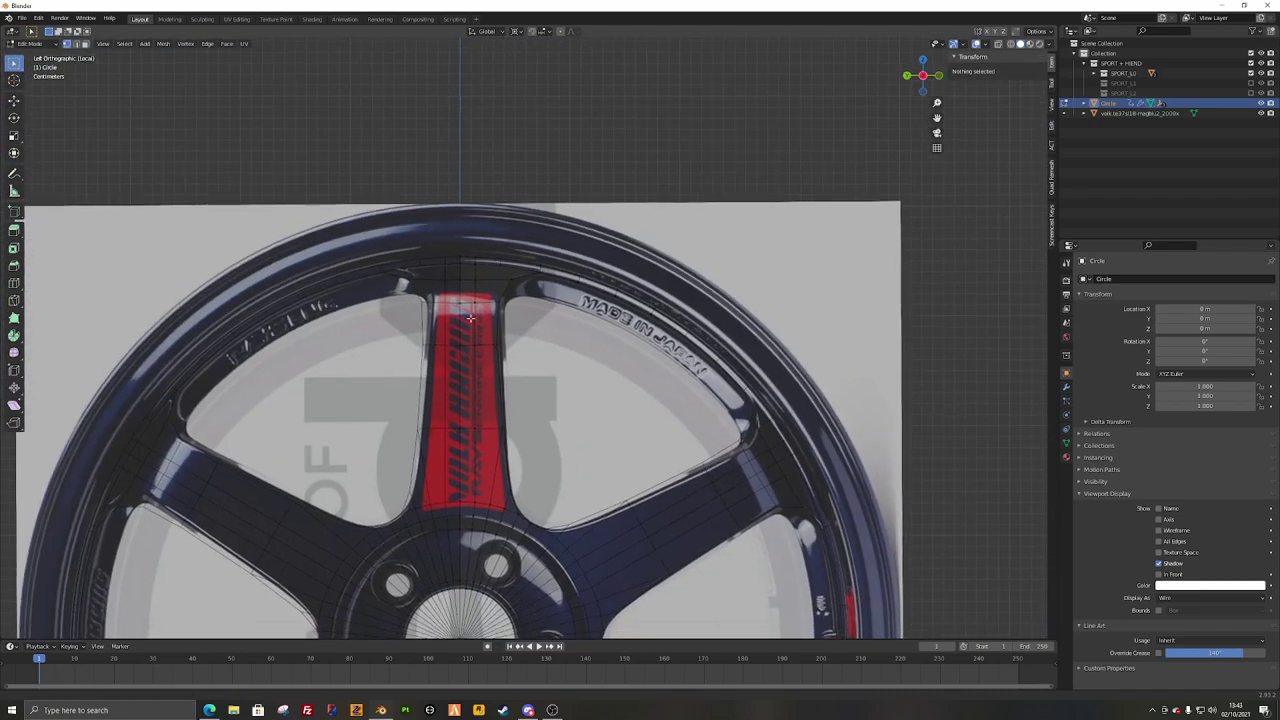
pyautogui.keyDown('shift'); pyautogui.moveTo(478, 252); pyautogui.dragTo(485, 176, button='middle'); pyautogui.keyUp('shift')
pyautogui.press('a')
pyautogui.scroll(2, 485, 176)
pyautogui.scroll(-2, 478, 286)
pyautogui.scroll(3, 492, 352)
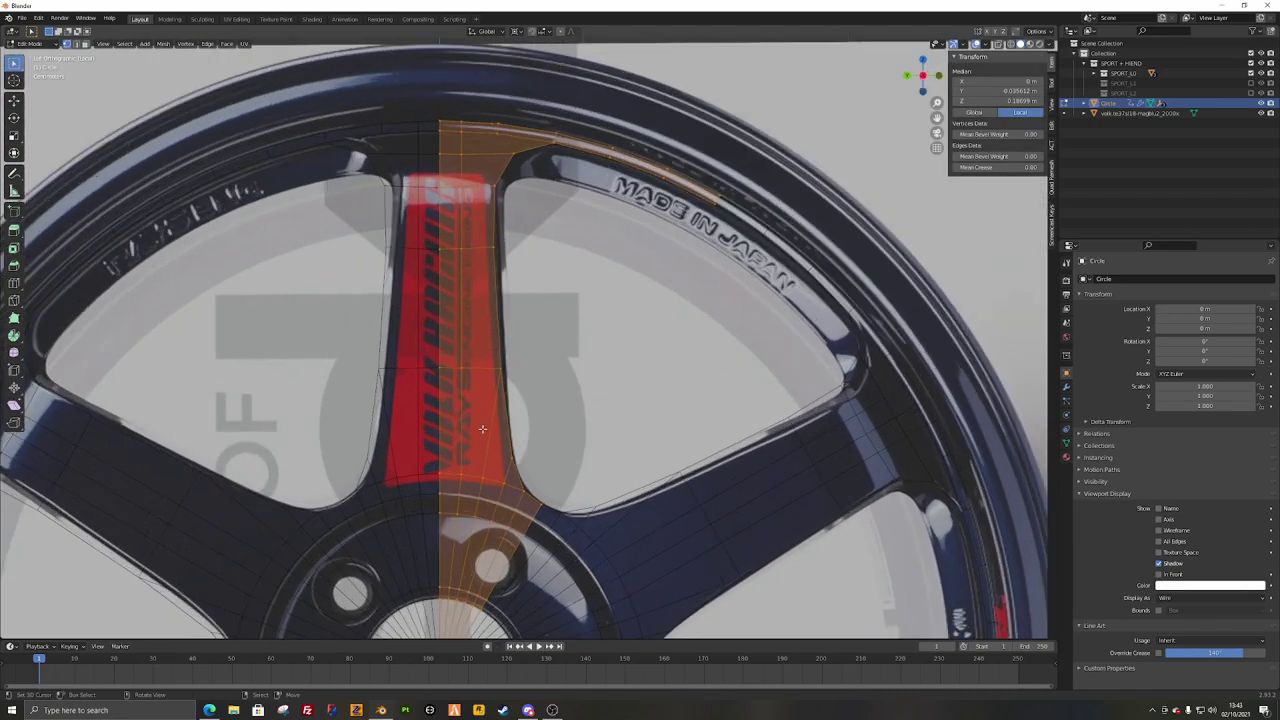
pyautogui.hotkey('ctrl', 'r')
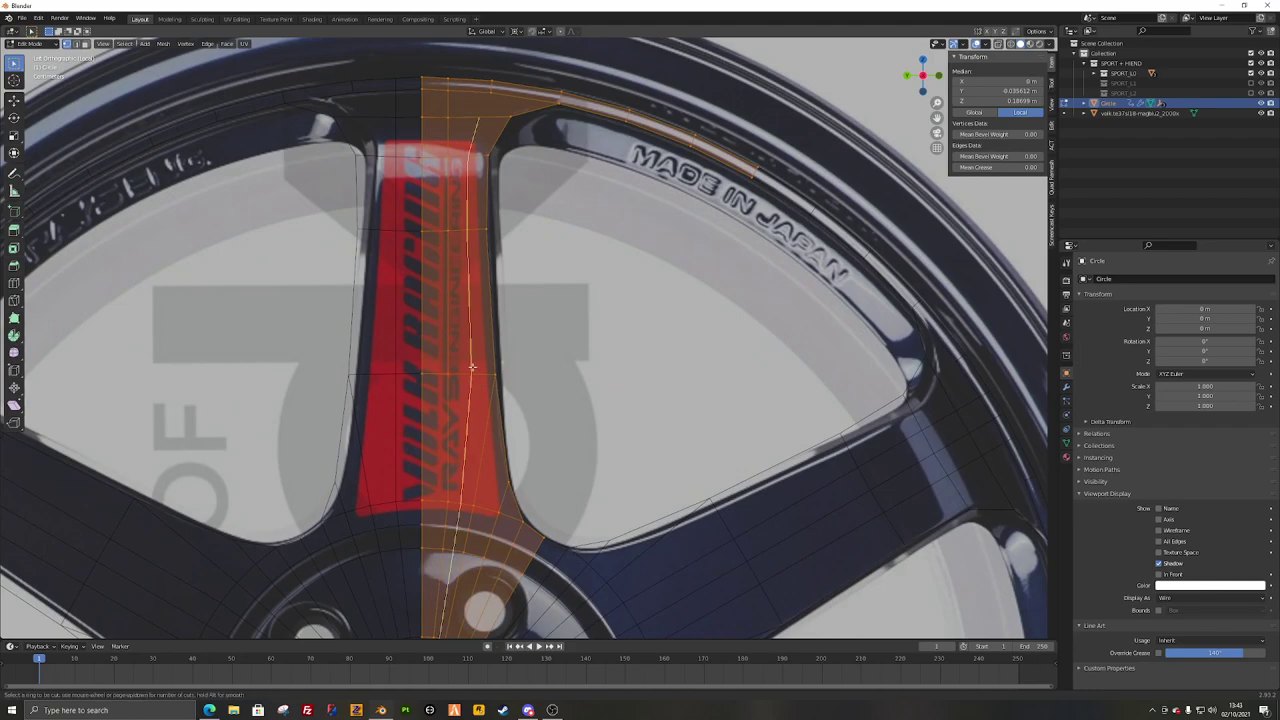
pyautogui.click(472, 367)
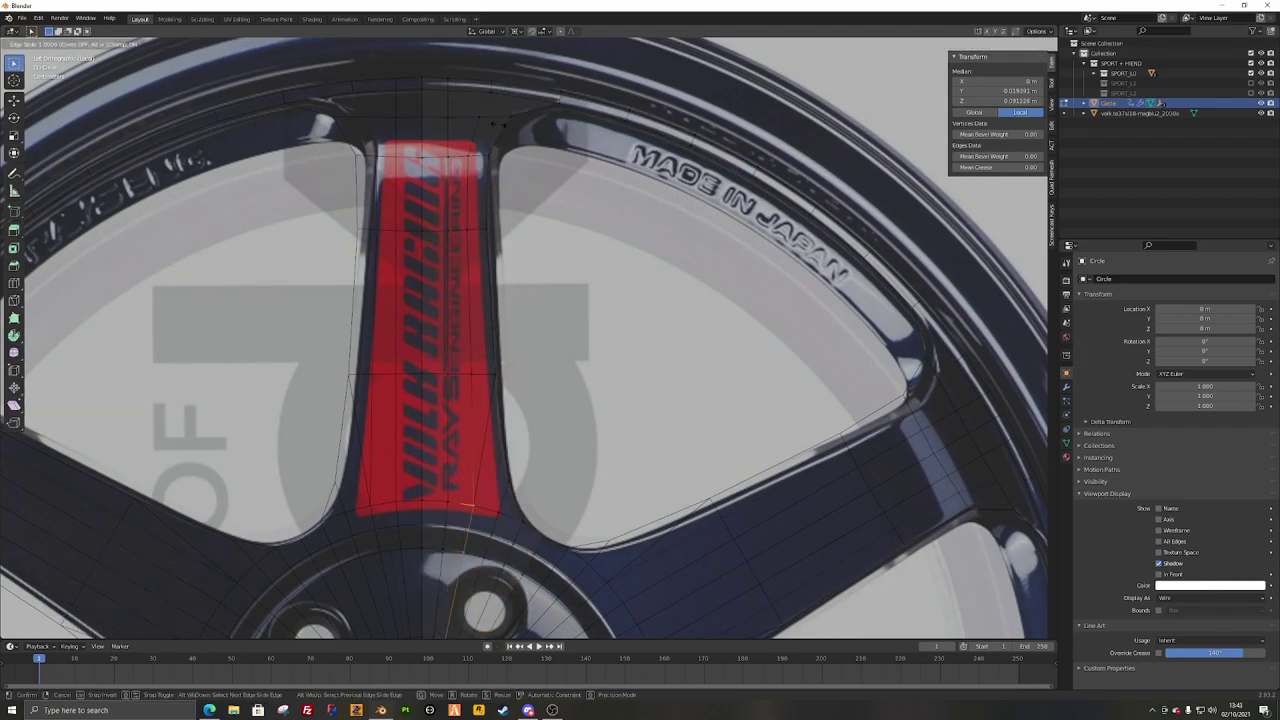
pyautogui.click(512, 127)
# Step: Merge the whole segment's overlapping vertices by distance
pyautogui.press('a')
pyautogui.rightClick(657, 401)
pyautogui.moveTo(660, 399)
pyautogui.click(706, 435)
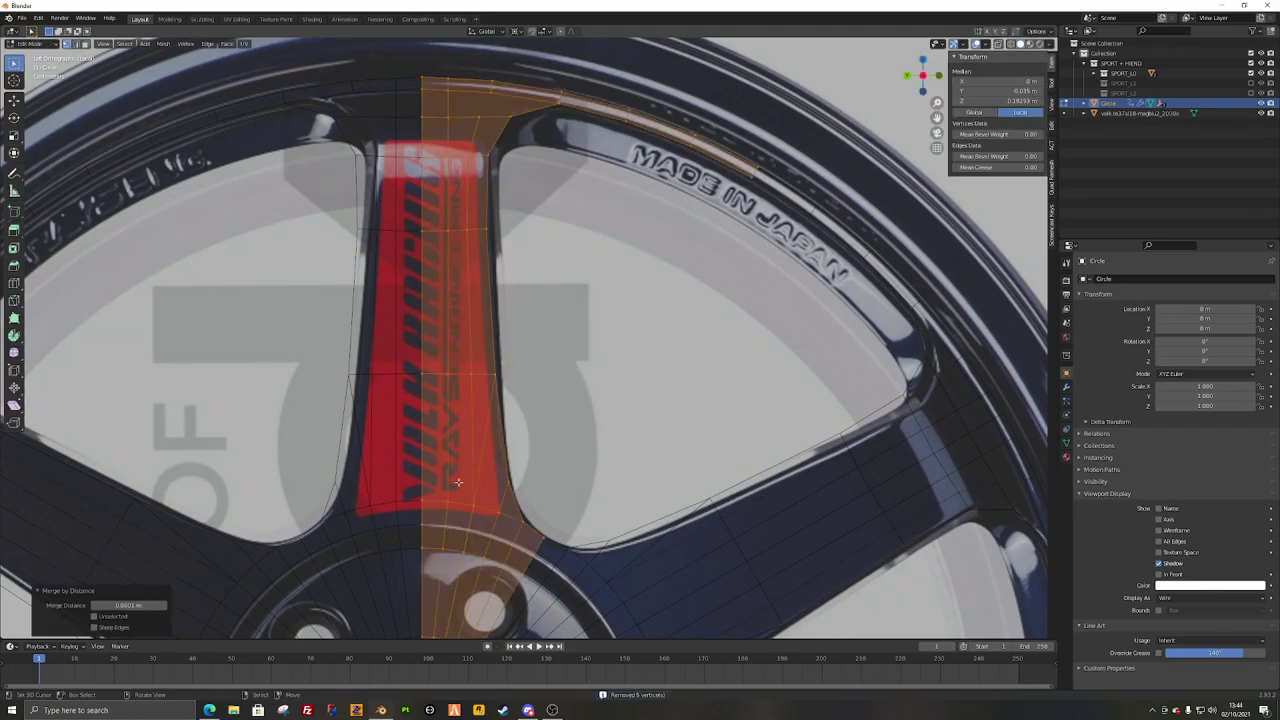
# Step: Vertex-slide the inner vertex near the spoke's base onto its outer neighbour and merge the coinciding vertices by distance
pyautogui.click(458, 482)
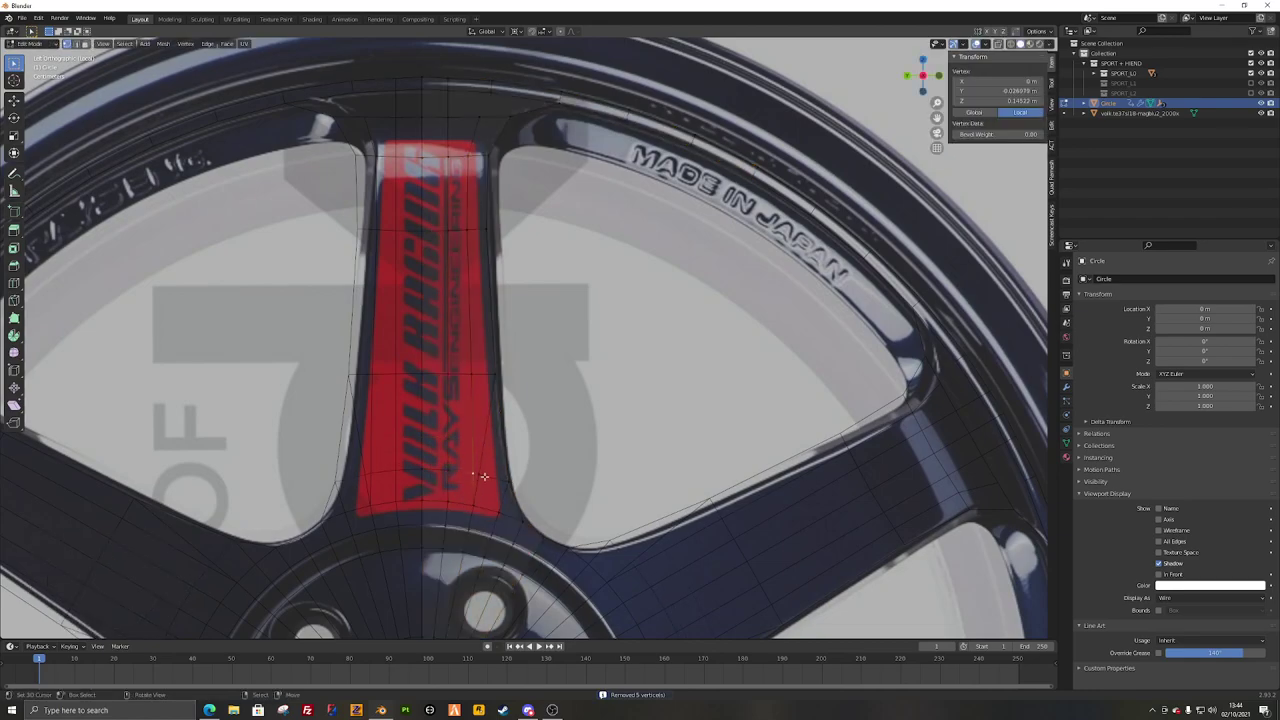
pyautogui.press('g')
pyautogui.press('g')
pyautogui.click(474, 474)
pyautogui.press('a')
pyautogui.press('a')
pyautogui.rightClick(701, 466)
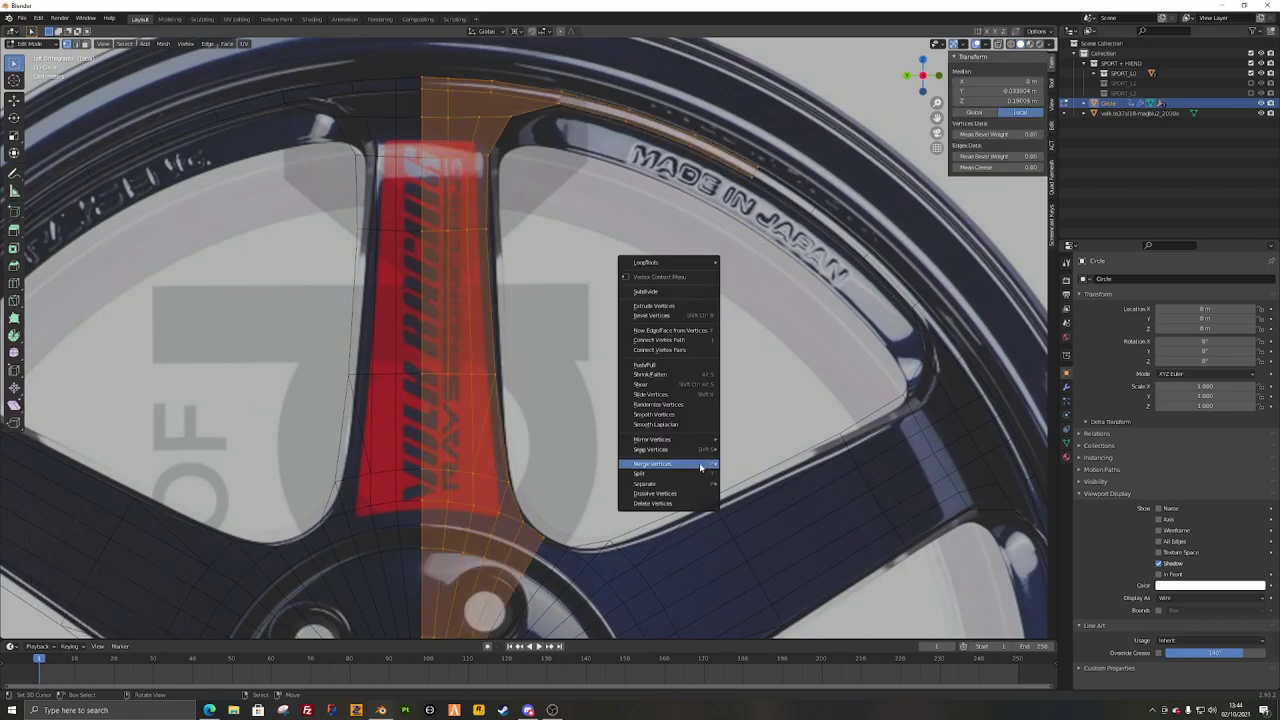
pyautogui.moveTo(701, 467)
pyautogui.click(738, 501)
# Step: Vertex-slide the inner vertex near the spoke's base slightly toward the spoke's outer edge and check the face beside it
pyautogui.press('a')
pyautogui.click(477, 470)
pyautogui.press('g')
pyautogui.press('g')
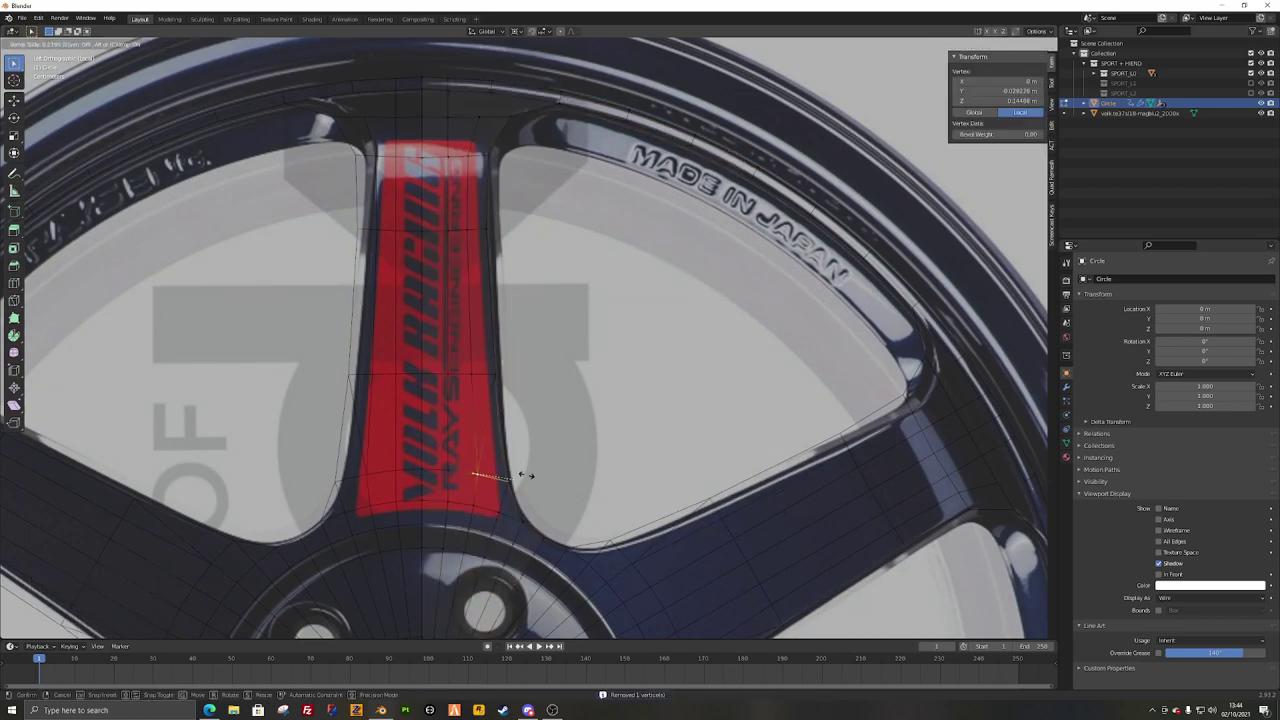
pyautogui.click(529, 475)
pyautogui.keyDown('ctrl'); pyautogui.keyDown('shift'); pyautogui.click(495, 376); pyautogui.keyUp('shift'); pyautogui.keyUp('ctrl')
pyautogui.keyDown('shift'); pyautogui.click(472, 376); pyautogui.keyUp('shift')
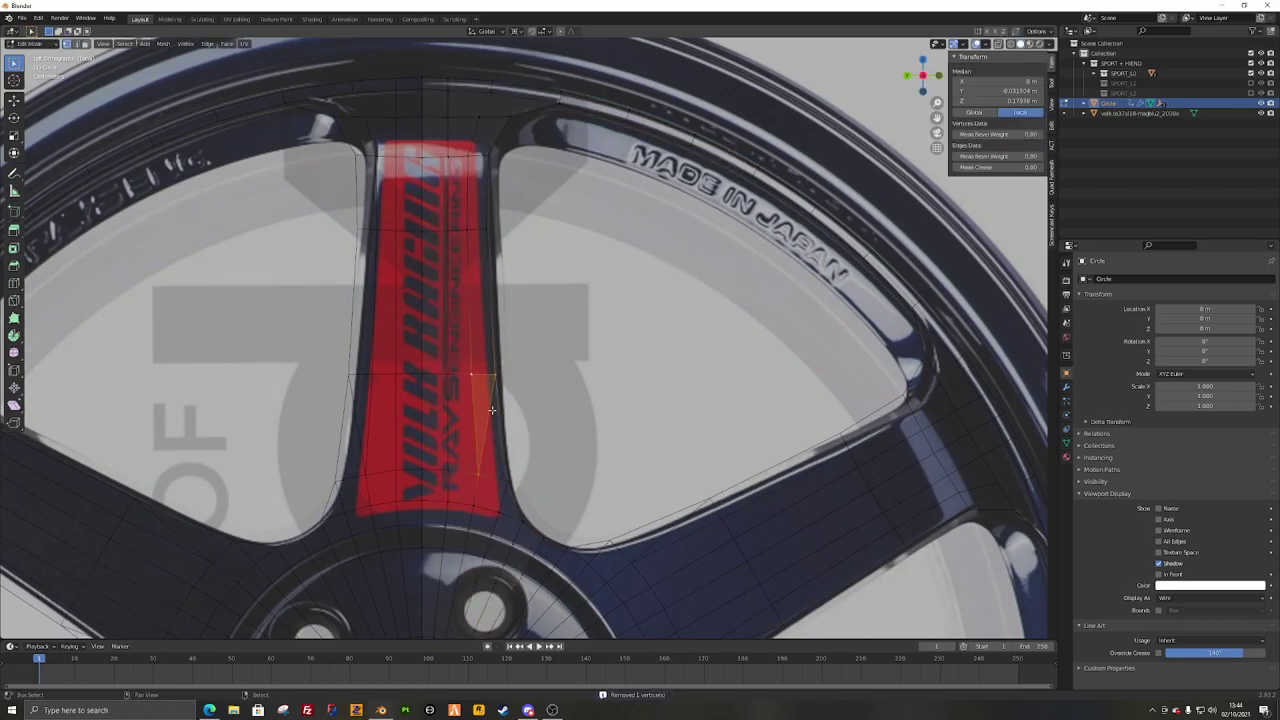
pyautogui.keyDown('shift'); pyautogui.click(508, 481); pyautogui.keyUp('shift')
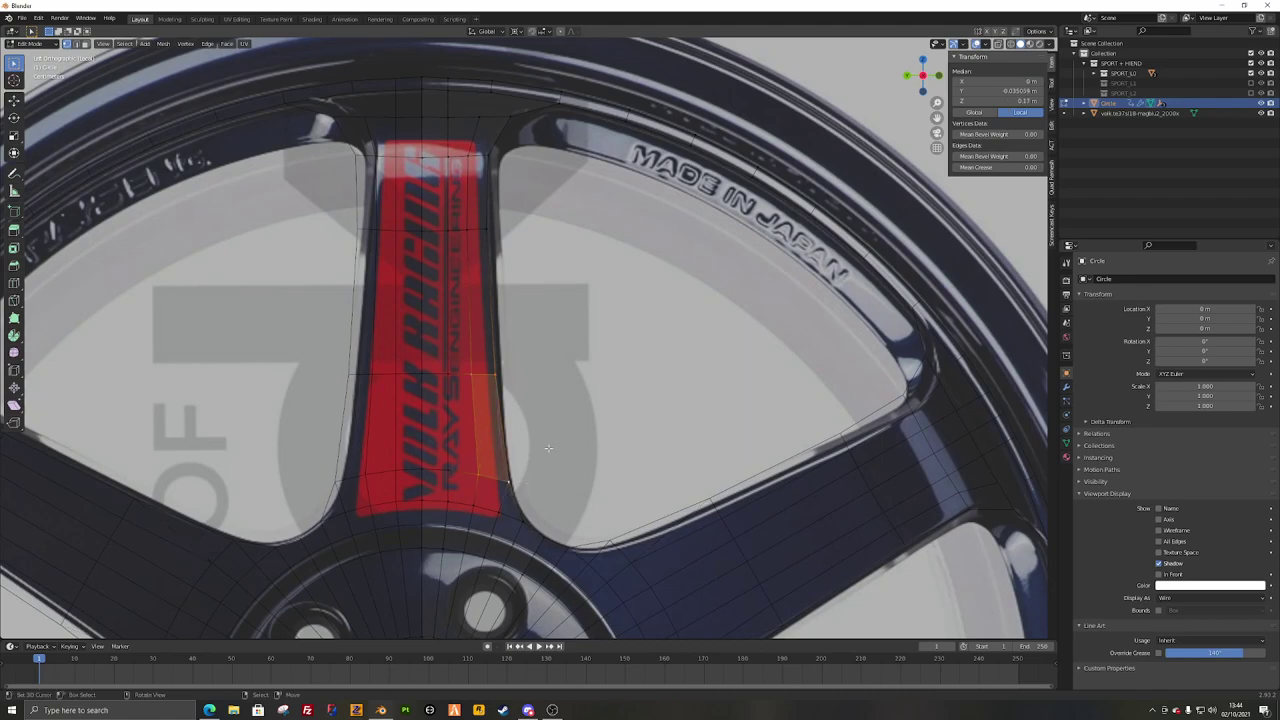
pyautogui.hotkey('alt', 'a')
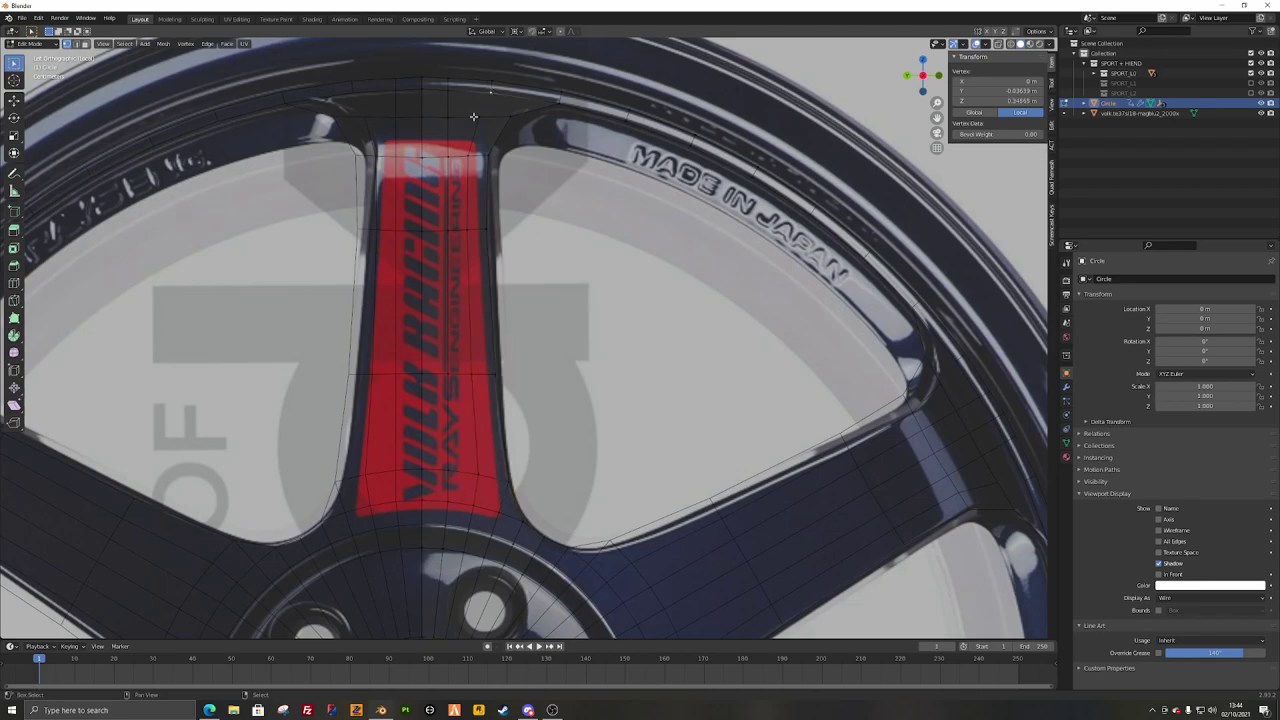
# Step: Check the edge loops above the spoke and around the hub, and view the mesh from an oblique angle in Object Mode
pyautogui.keyDown('alt'); pyautogui.click(484, 73); pyautogui.keyUp('alt')
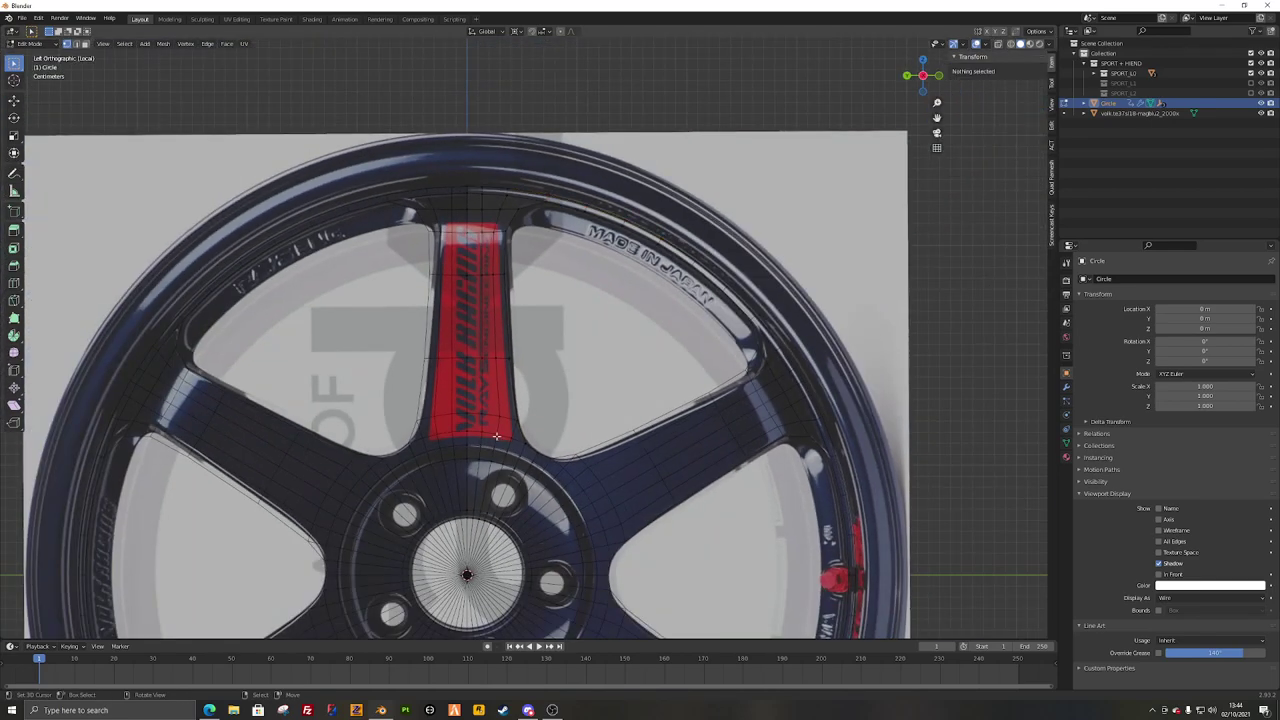
pyautogui.keyDown('alt'); pyautogui.click(494, 456); pyautogui.keyUp('alt')
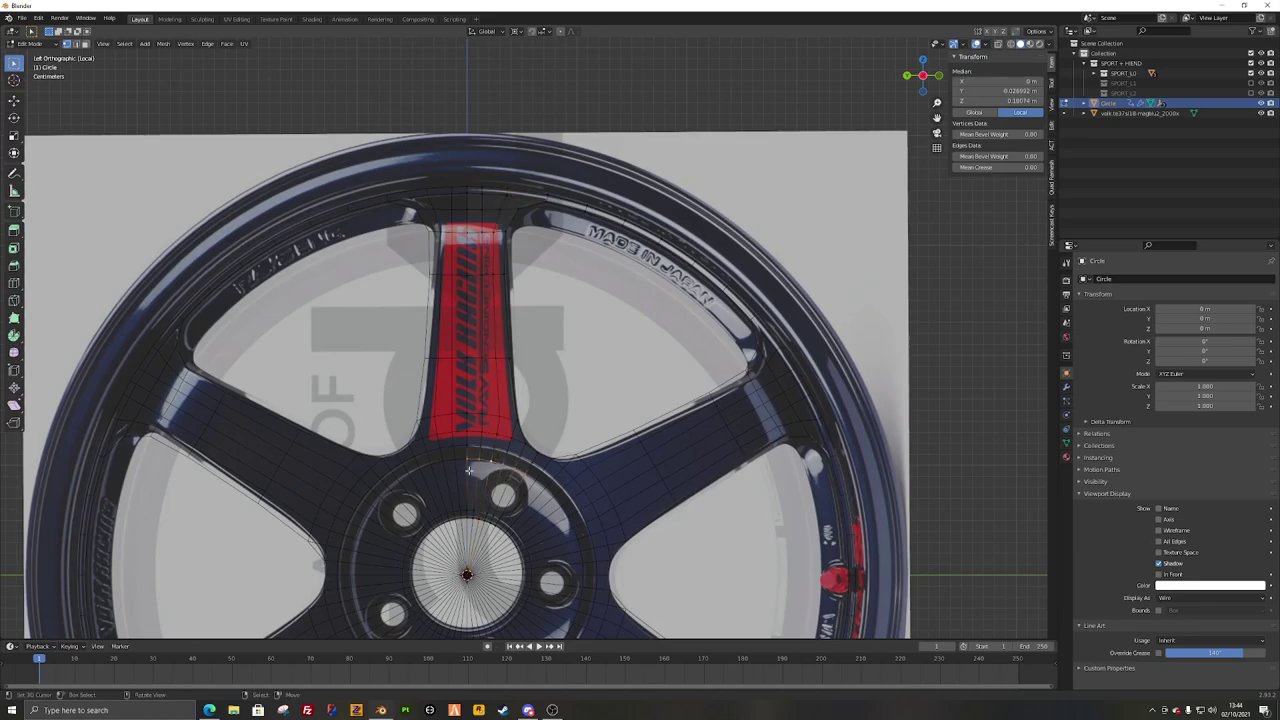
pyautogui.moveTo(498, 277); pyautogui.dragTo(583, 205, button='middle')
pyautogui.press('Tab')
pyautogui.press('KP_3')
pyautogui.press('ctrl+KP_3')
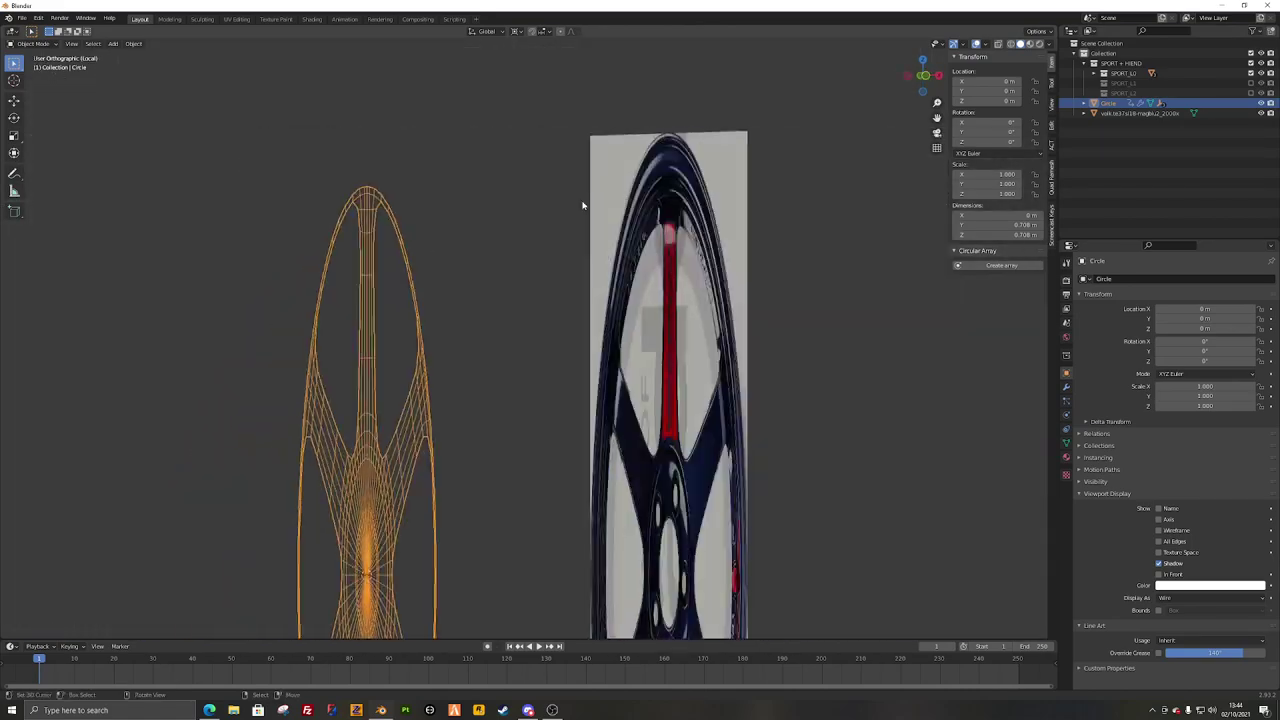
pyautogui.press('Tab')
# Step: Examine the vertices and faces of the rim strip above the spoke by circle-selecting parts of it
pyautogui.keyDown('shift'); pyautogui.moveTo(491, 217); pyautogui.dragTo(502, 281, button='middle'); pyautogui.keyUp('shift')
pyautogui.scroll(1, 502, 281)
pyautogui.scroll(3, 502, 281)
pyautogui.hotkey('alt', 'a')
pyautogui.press('c')
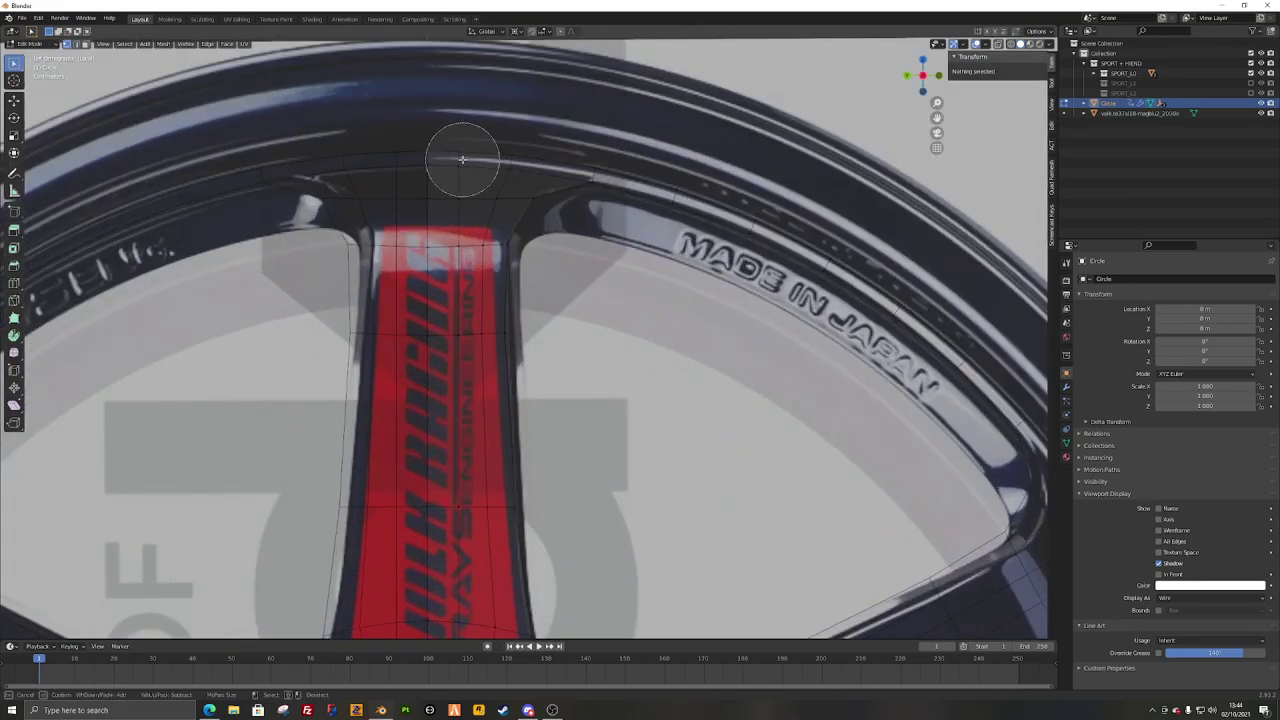
pyautogui.click(463, 157)
pyautogui.rightClick(463, 157)
pyautogui.scroll(2, 463, 159)
pyautogui.hotkey('alt', 'a')
pyautogui.press('c')
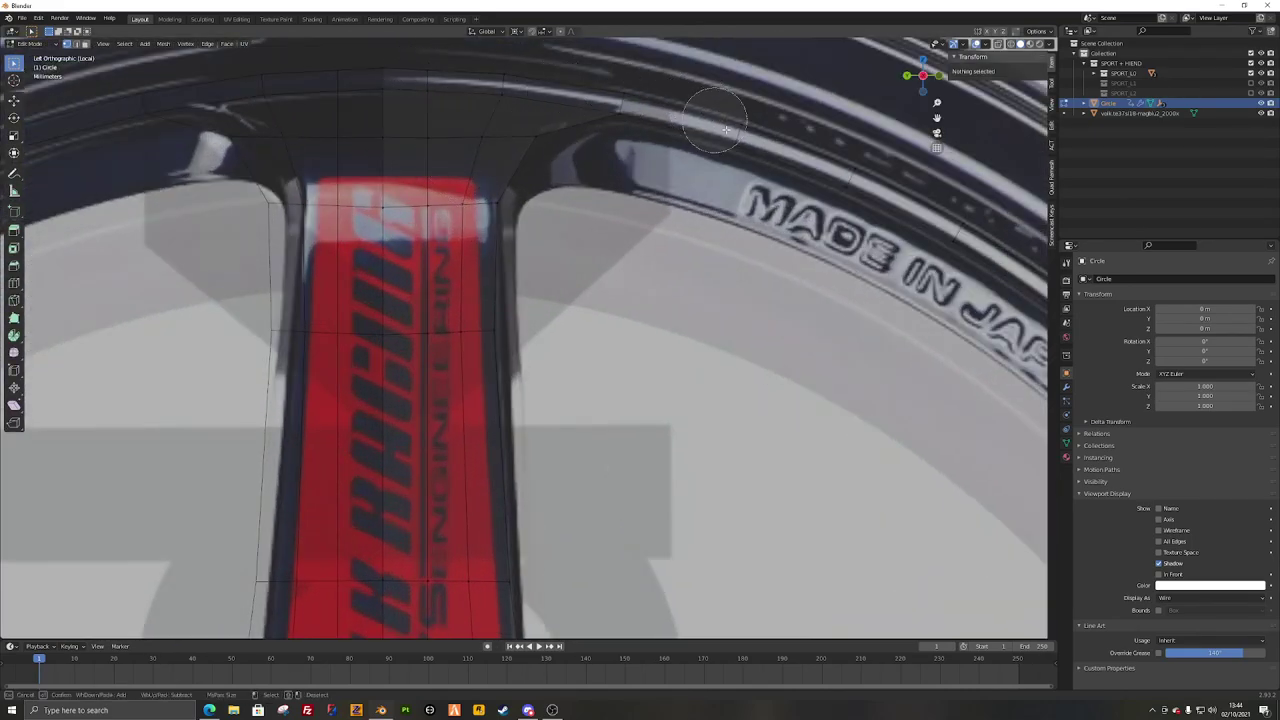
pyautogui.click(423, 68)
pyautogui.rightClick(421, 68)
pyautogui.hotkey('alt', 'a')
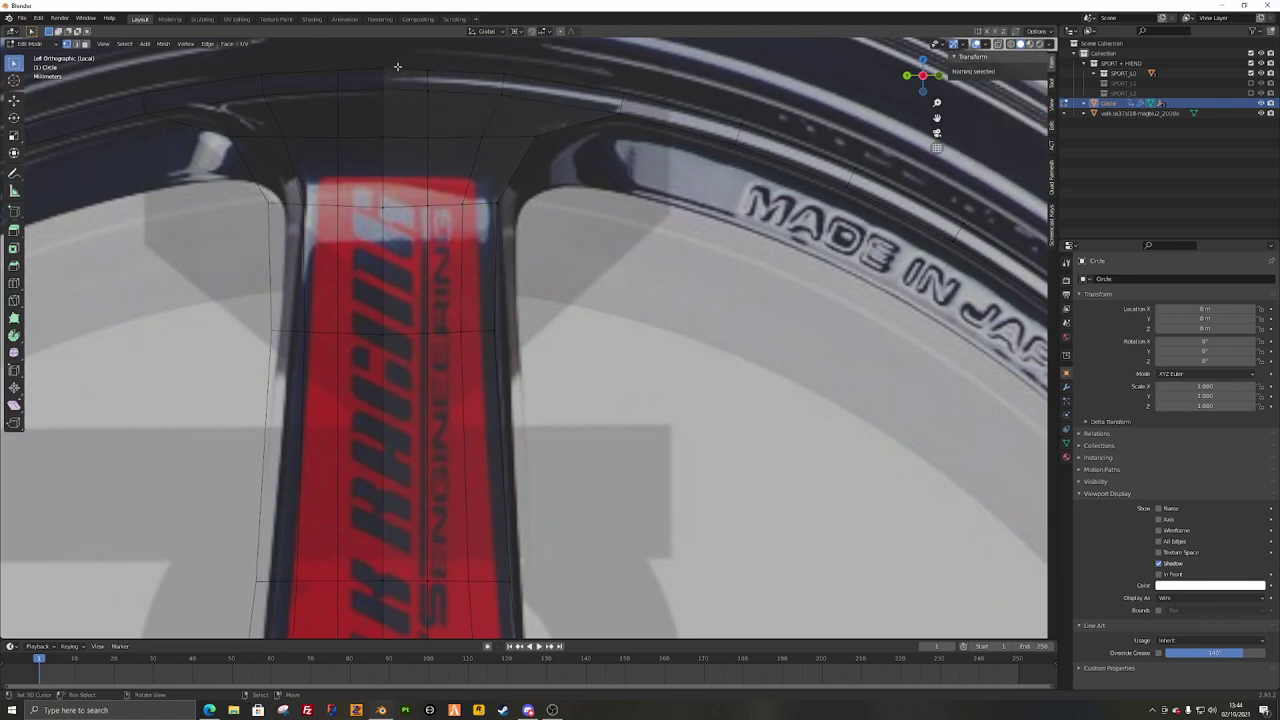
pyautogui.press('c')
pyautogui.moveTo(396, 71); pyautogui.dragTo(435, 72)
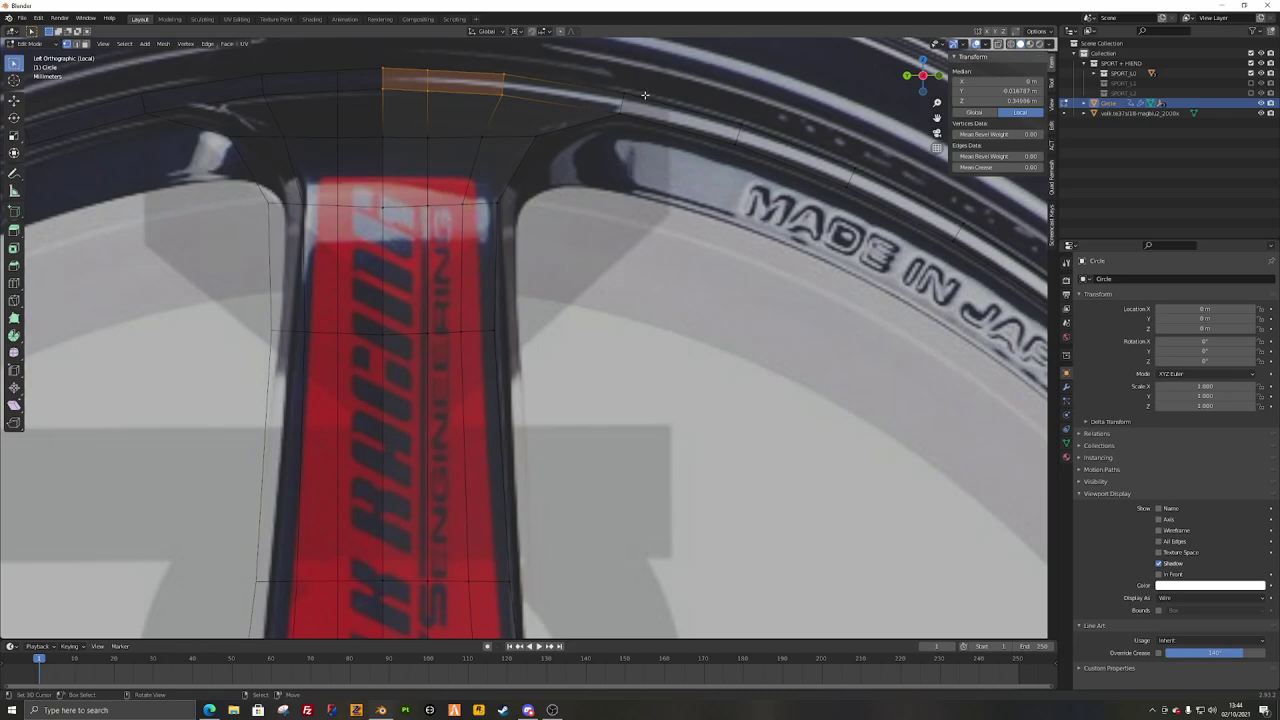
pyautogui.hotkey('alt', 'a')
pyautogui.press('c')
pyautogui.moveTo(622, 110); pyautogui.dragTo(720, 130)
pyautogui.rightClick(606, 90)
pyautogui.scroll(-1, 590, 130)
pyautogui.hotkey('alt', 'a')
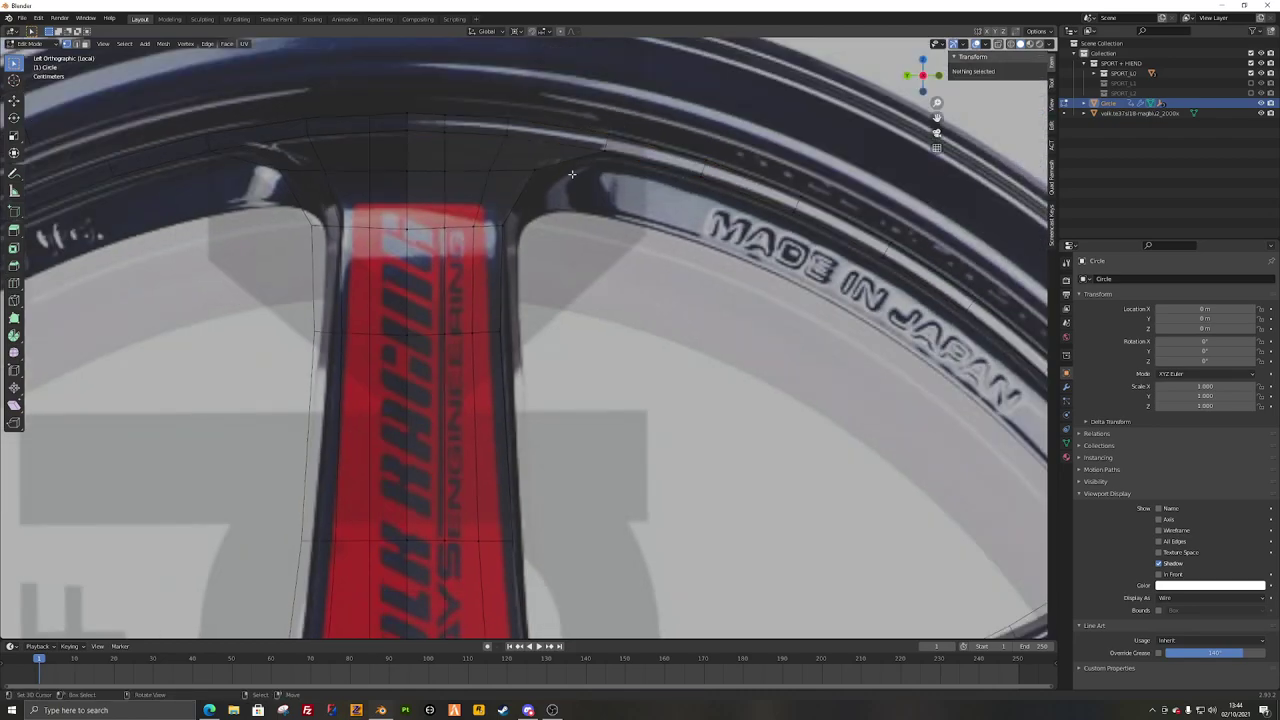
pyautogui.press('l')
pyautogui.scroll(-5, 519, 234)
pyautogui.hotkey('alt', 'a')
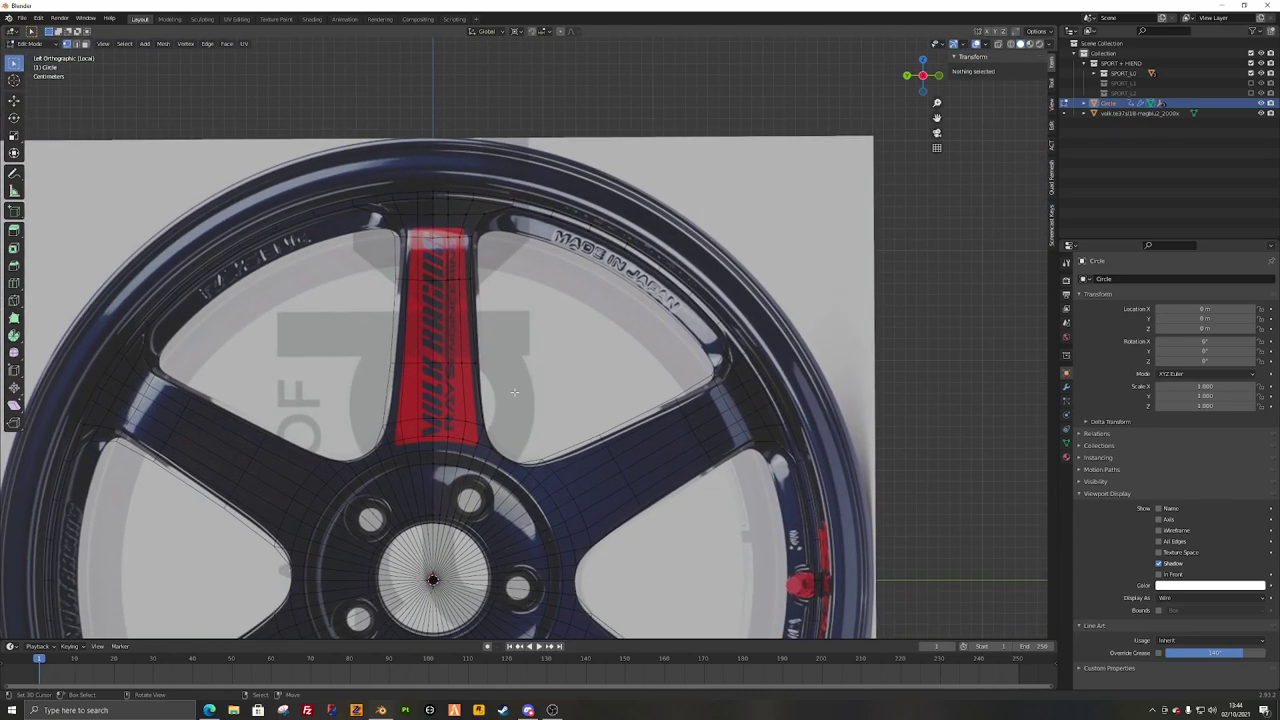
# Step: Examine the full wheel mesh against the reference photo in Object Mode and return to editing in the left view
pyautogui.scroll(1, 522, 384)
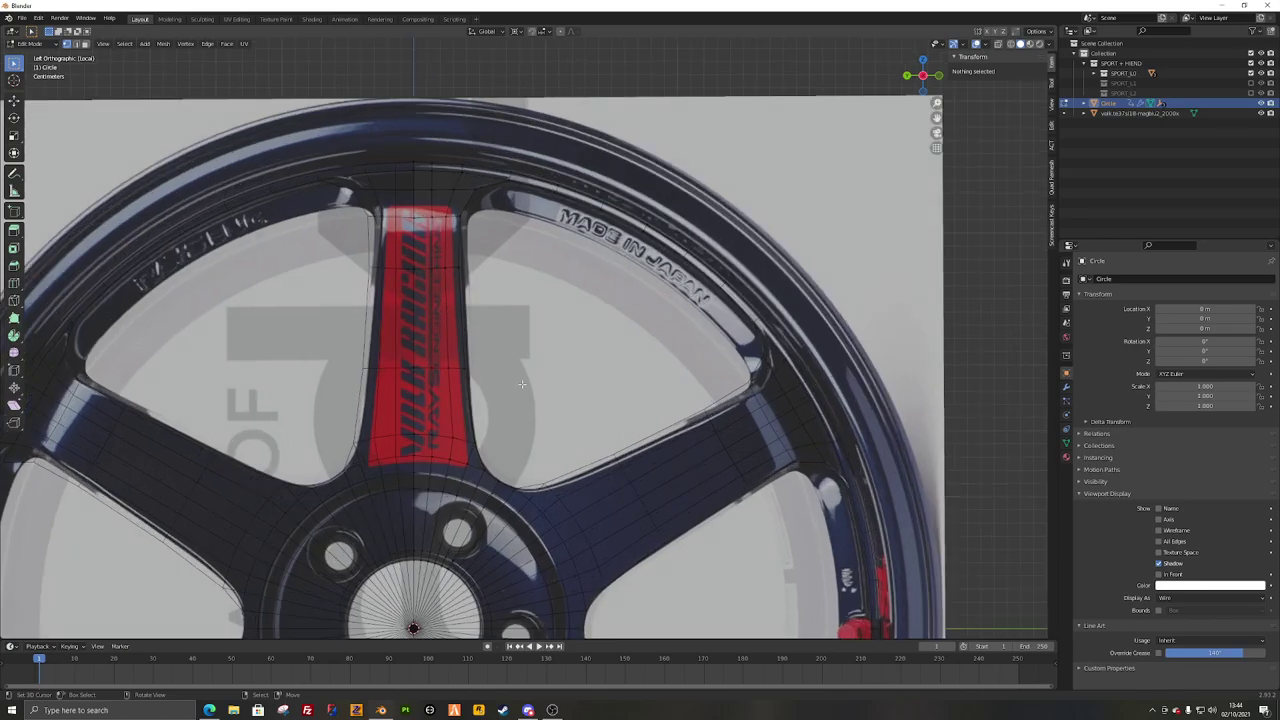
pyautogui.press('Tab')
pyautogui.scroll(-4, 490, 395)
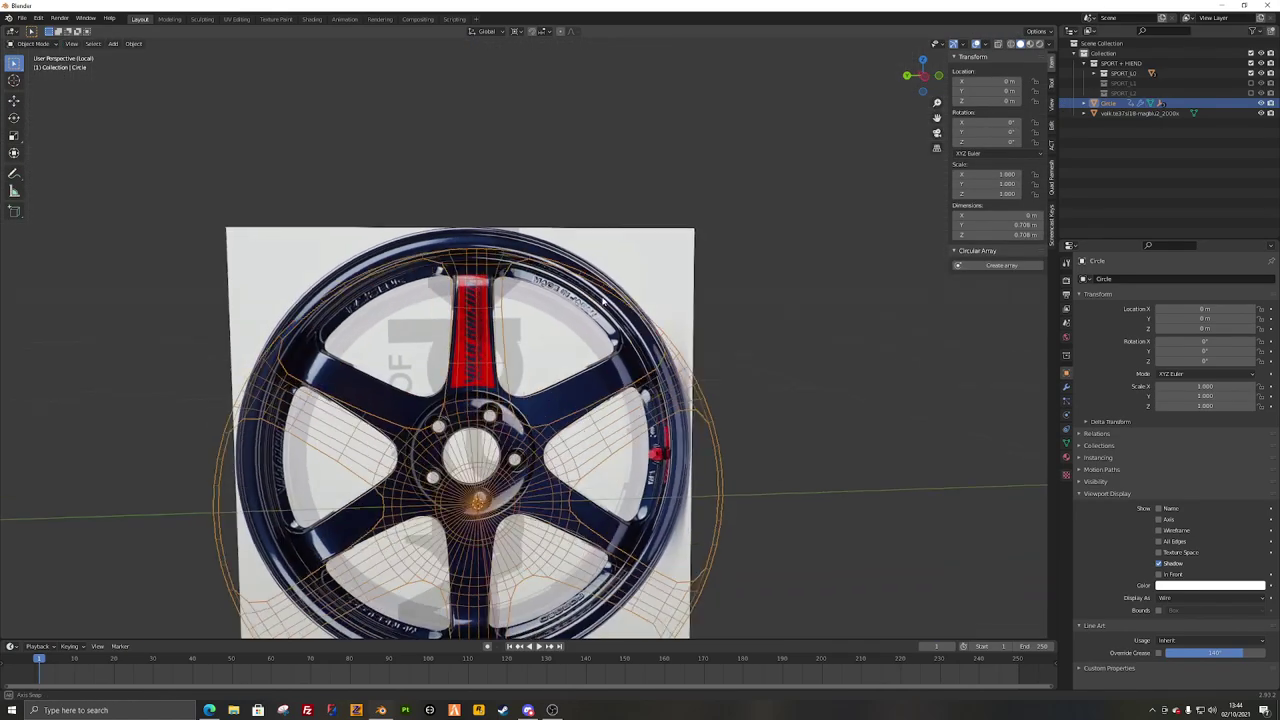
pyautogui.moveTo(490, 395); pyautogui.dragTo(540, 280, button='middle')
pyautogui.press('KP_3')
pyautogui.press('ctrl+KP_3')
pyautogui.press('Tab')
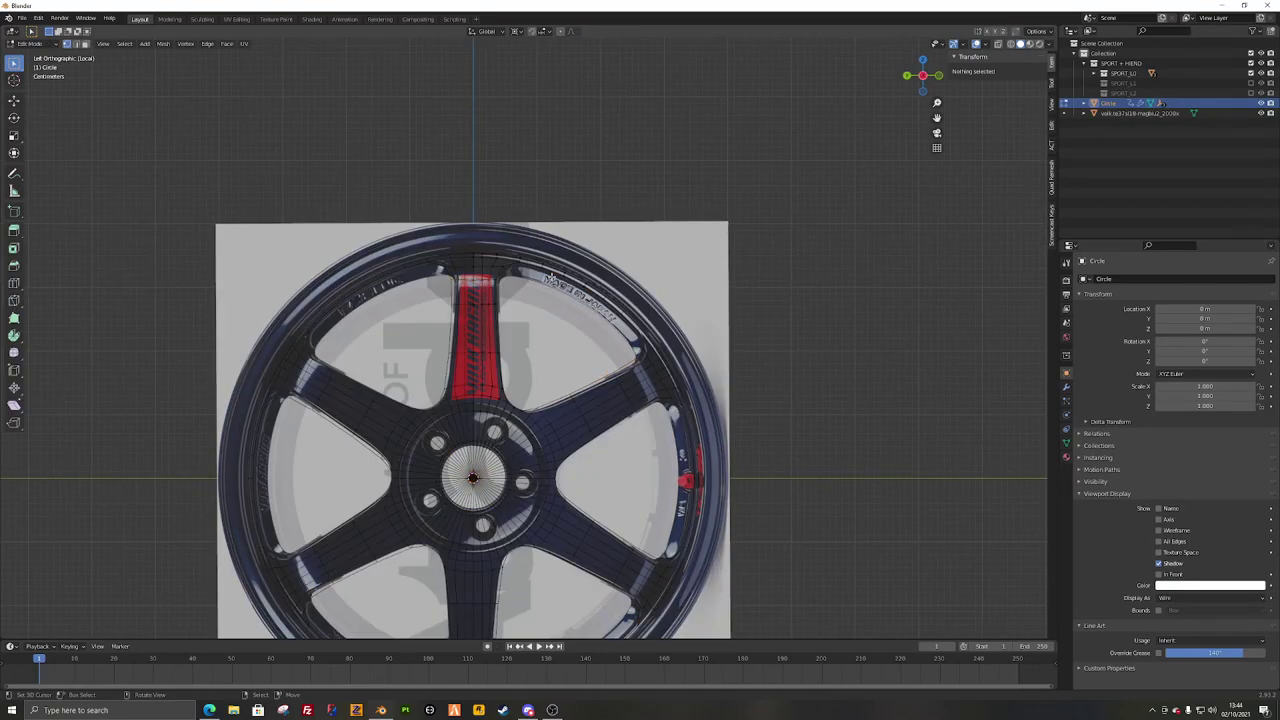
# Step: Extrude the segment's outer rim edge loop outward, scaling the new ring by about 1.02
pyautogui.scroll(2, 551, 278)
pyautogui.click(530, 238)
pyautogui.scroll(4, 536, 307)
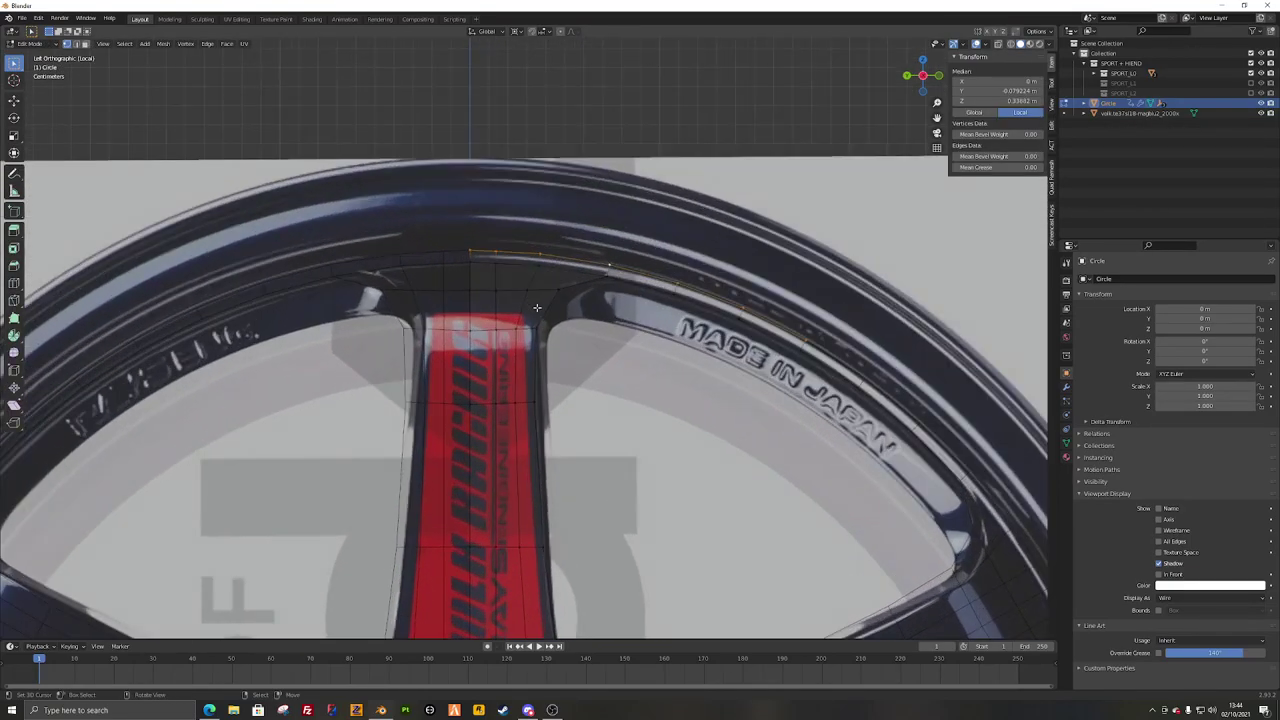
pyautogui.click(495, 247)
pyautogui.keyDown('shift'); pyautogui.moveTo(665, 261); pyautogui.dragTo(487, 273, button='middle'); pyautogui.keyUp('shift')
pyautogui.scroll(-2, 550, 300)
pyautogui.keyDown('shift'); pyautogui.moveTo(616, 347); pyautogui.dragTo(677, 261, button='middle'); pyautogui.keyUp('shift')
pyautogui.scroll(1, 677, 260)
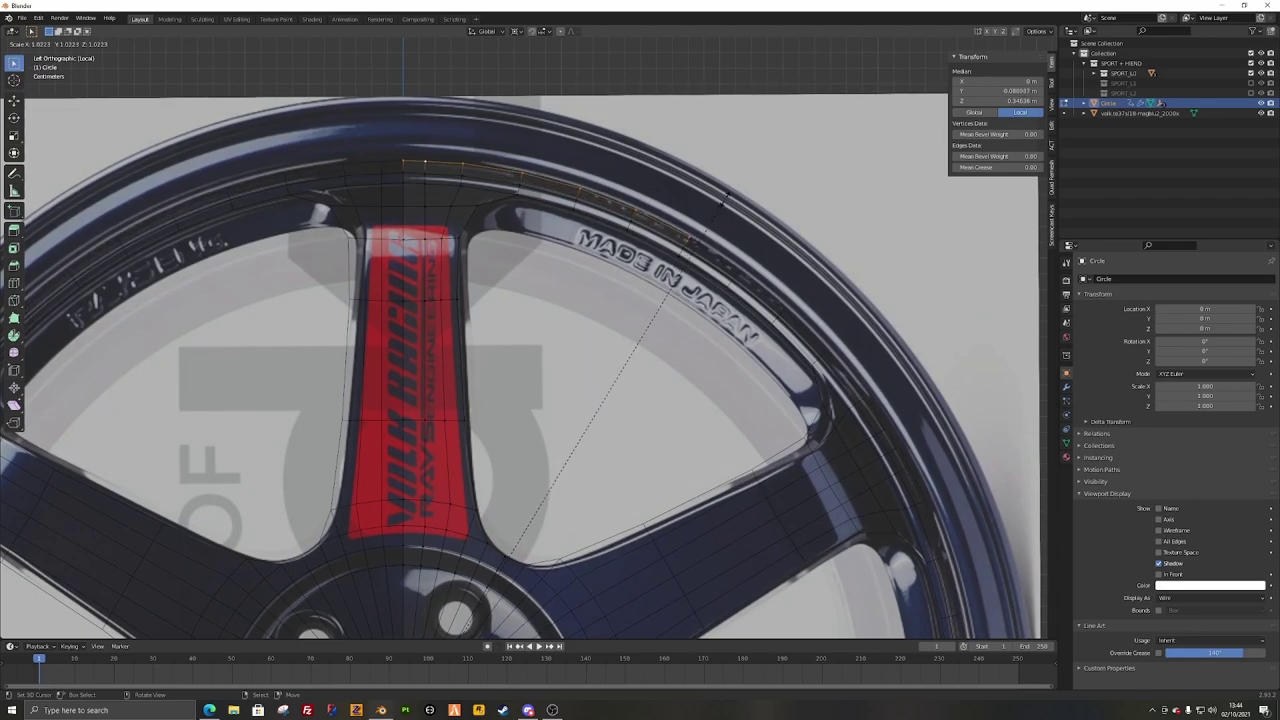
pyautogui.click(727, 200)
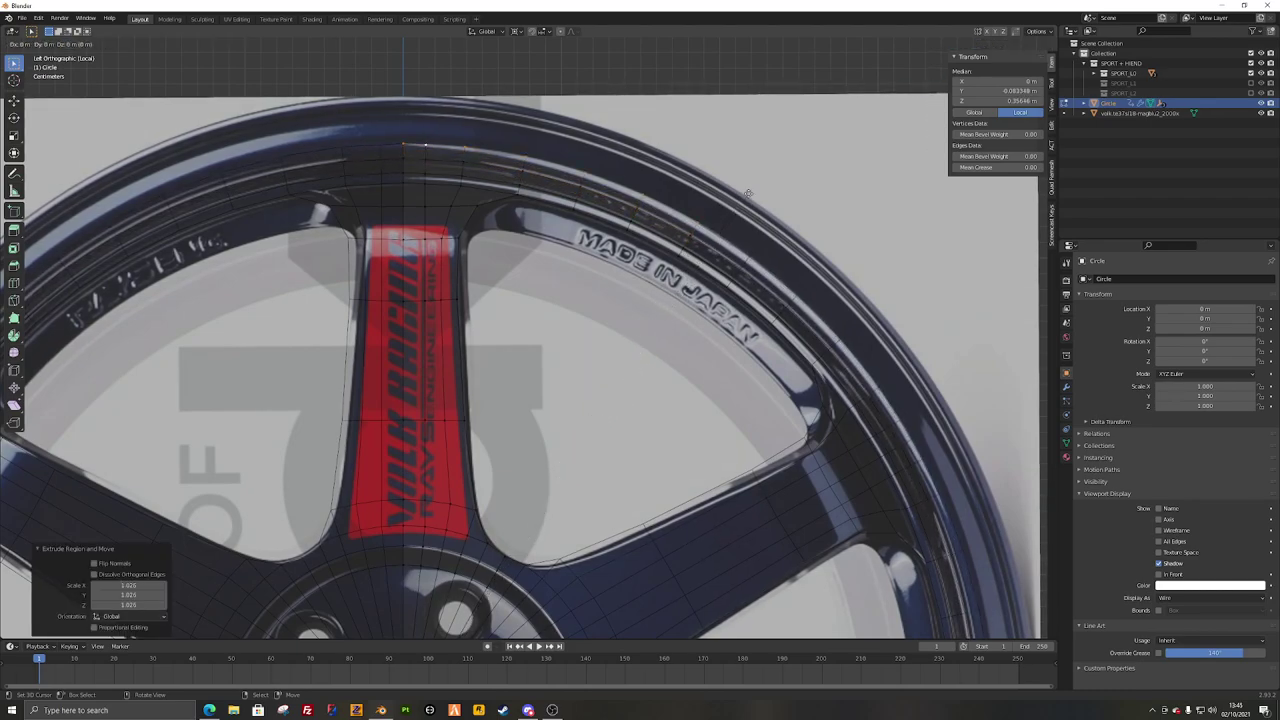
# Step: Extrude further concentric rim rings out to the photo's outer lip, scaling the last one by about 1.019
pyautogui.click(782, 181)
pyautogui.press('e')
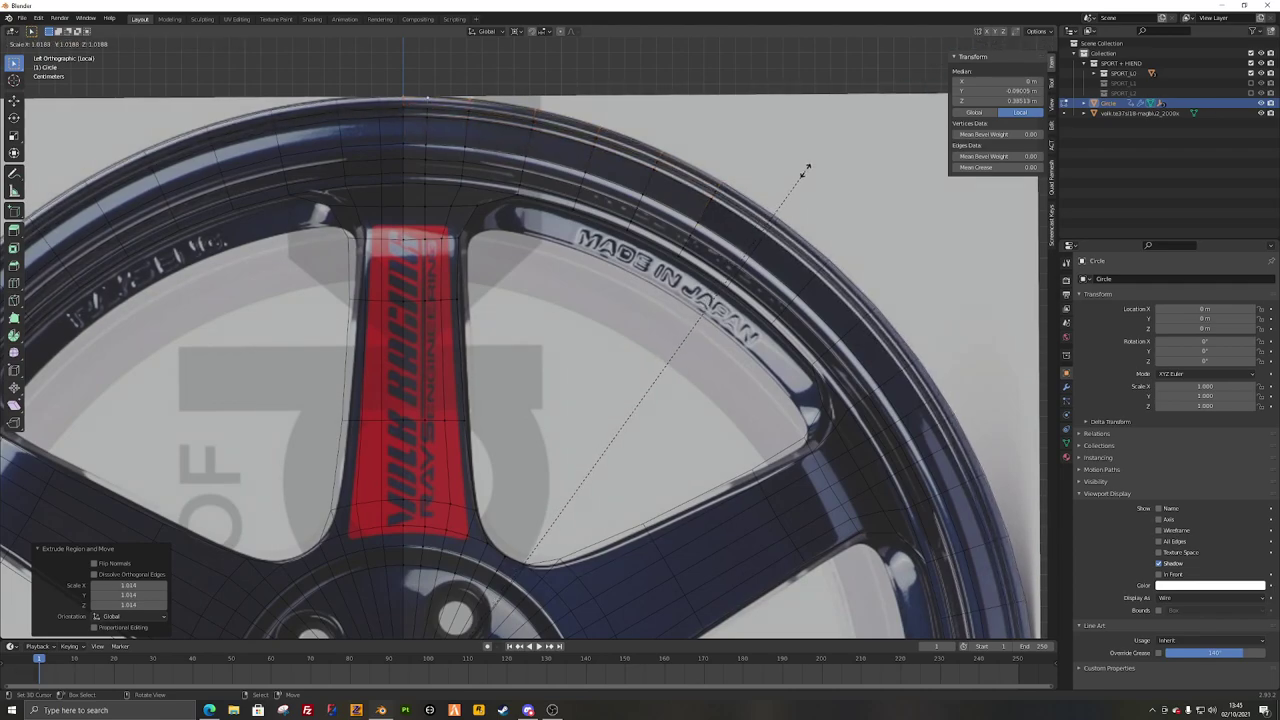
pyautogui.click(804, 172)
pyautogui.press('Tab')
pyautogui.press('Tab')
pyautogui.hotkey('alt', 'a')
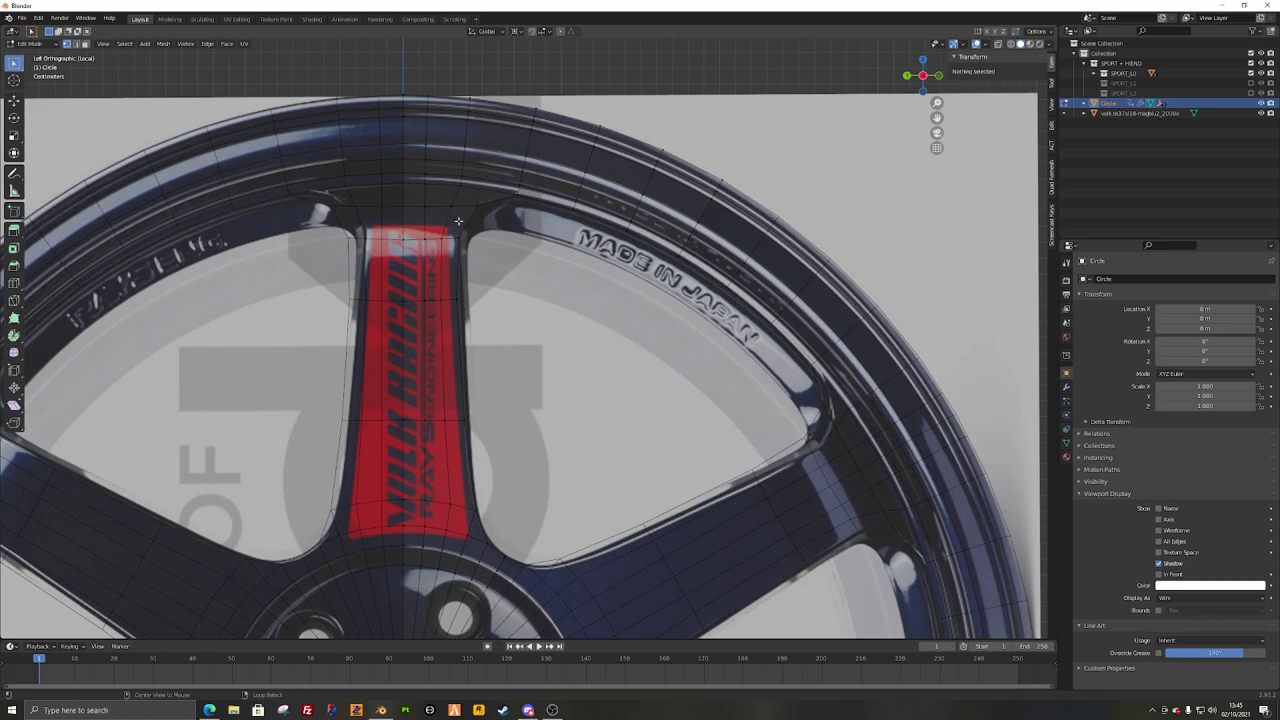
# Step: Examine the hub, spoke base and full segment against the reference photo, including from an oblique view
pyautogui.scroll(-2, 457, 511)
pyautogui.scroll(3, 503, 493)
pyautogui.scroll(-1, 583, 291)
pyautogui.scroll(-2, 528, 289)
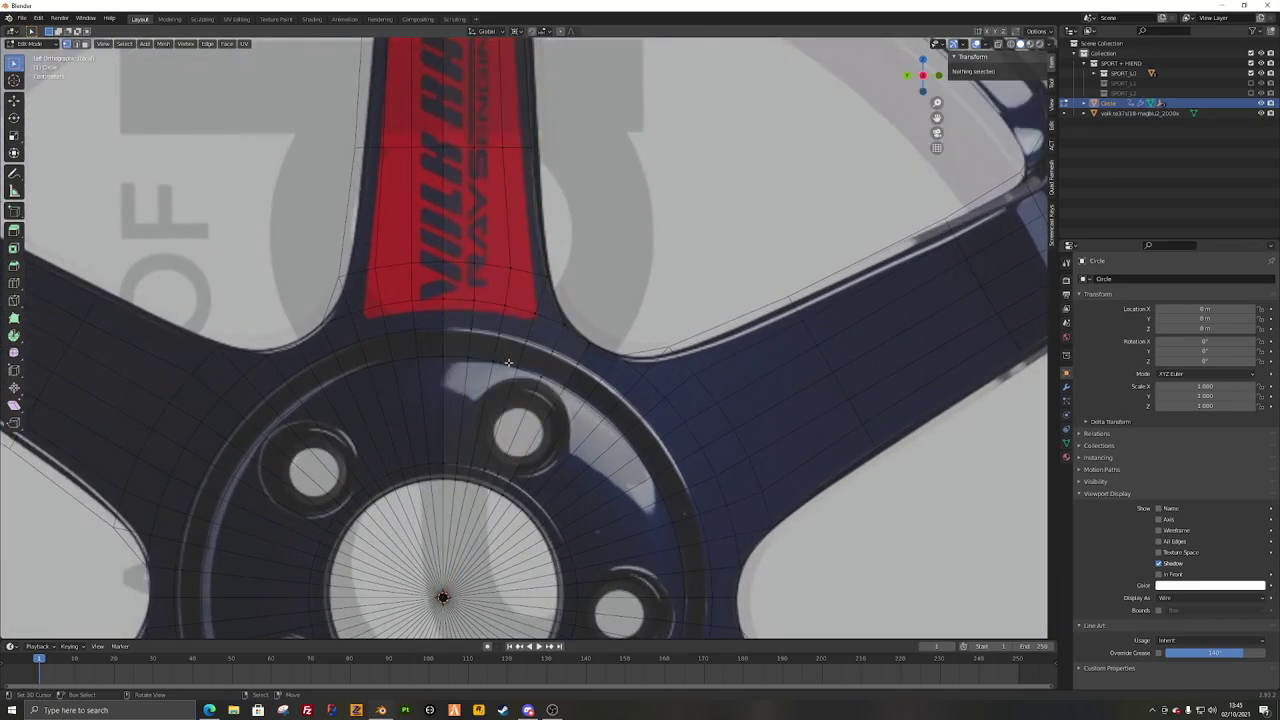
pyautogui.click(528, 397)
pyautogui.scroll(-2, 528, 397)
pyautogui.moveTo(528, 397)
pyautogui.mouseDown(button='middle')
pyautogui.moveTo(439, 405)
pyautogui.moveTo(515, 409)
pyautogui.mouseUp(button='middle')
pyautogui.hotkey('alt', 'a')
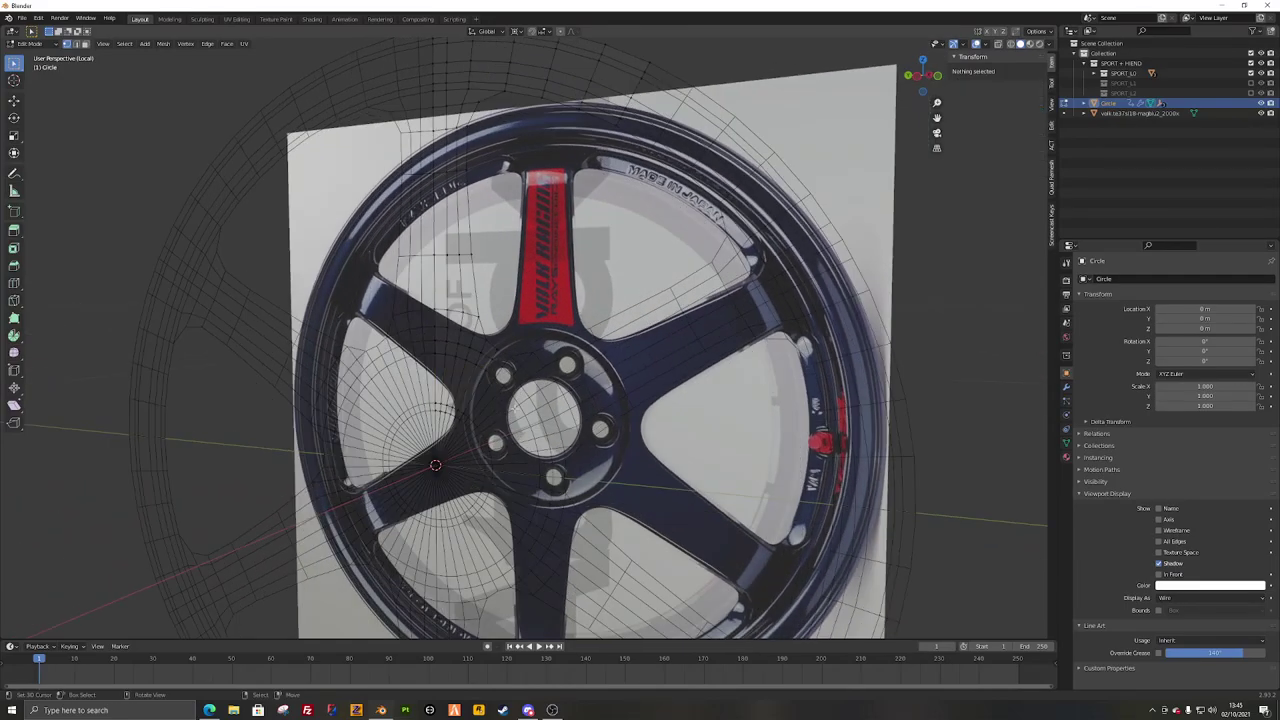
pyautogui.press('ctrl+KP_1')
pyautogui.press('KP_1')
pyautogui.scroll(5, 515, 409)
pyautogui.keyDown('shift'); pyautogui.moveTo(517, 268); pyautogui.dragTo(534, 394, button='middle'); pyautogui.keyUp('shift')
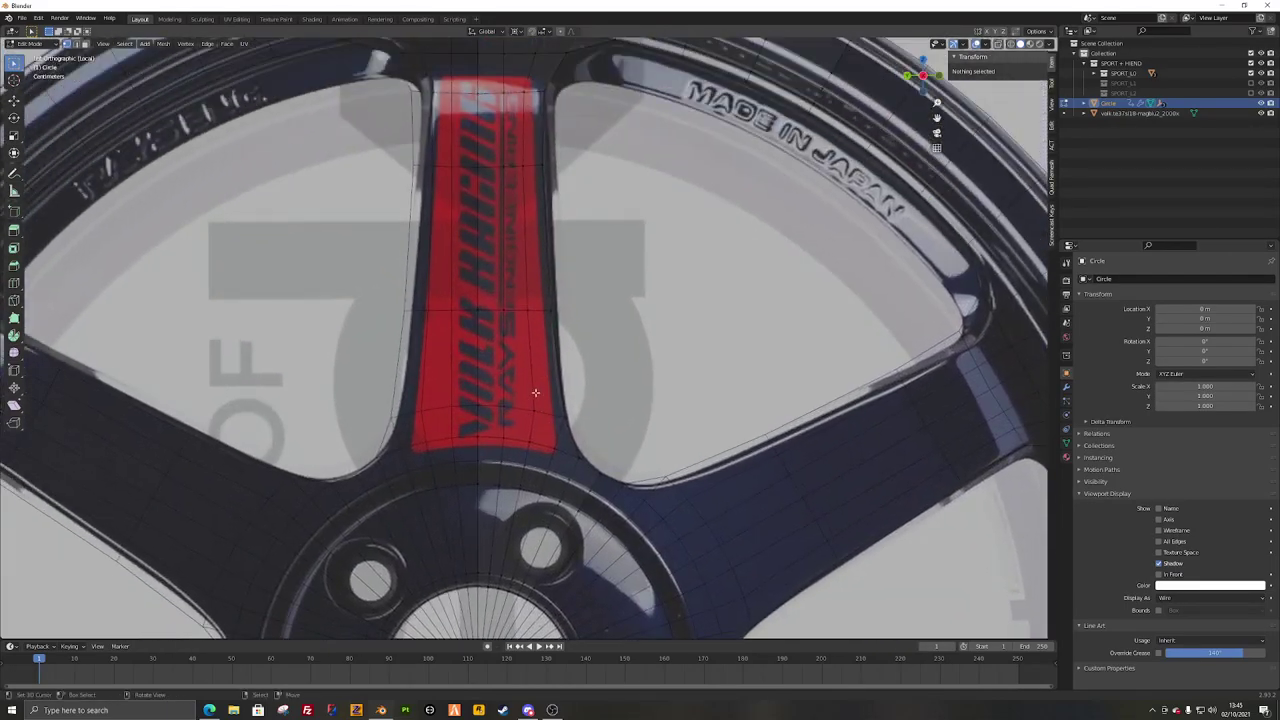
pyautogui.scroll(1, 540, 405)
pyautogui.press('a')
pyautogui.scroll(-3, 566, 432)
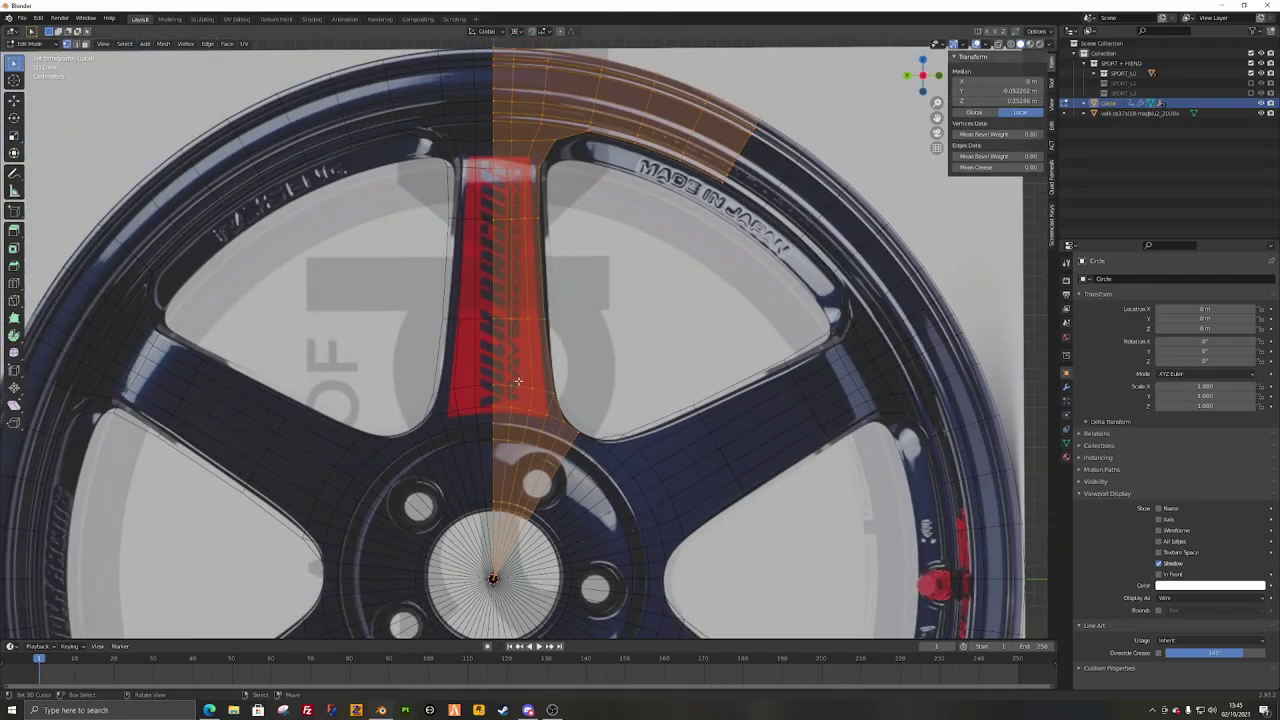
pyautogui.scroll(2, 530, 390)
pyautogui.keyDown('ctrl'); pyautogui.keyDown('shift'); pyautogui.click(558, 400); pyautogui.keyUp('shift'); pyautogui.keyUp('ctrl')
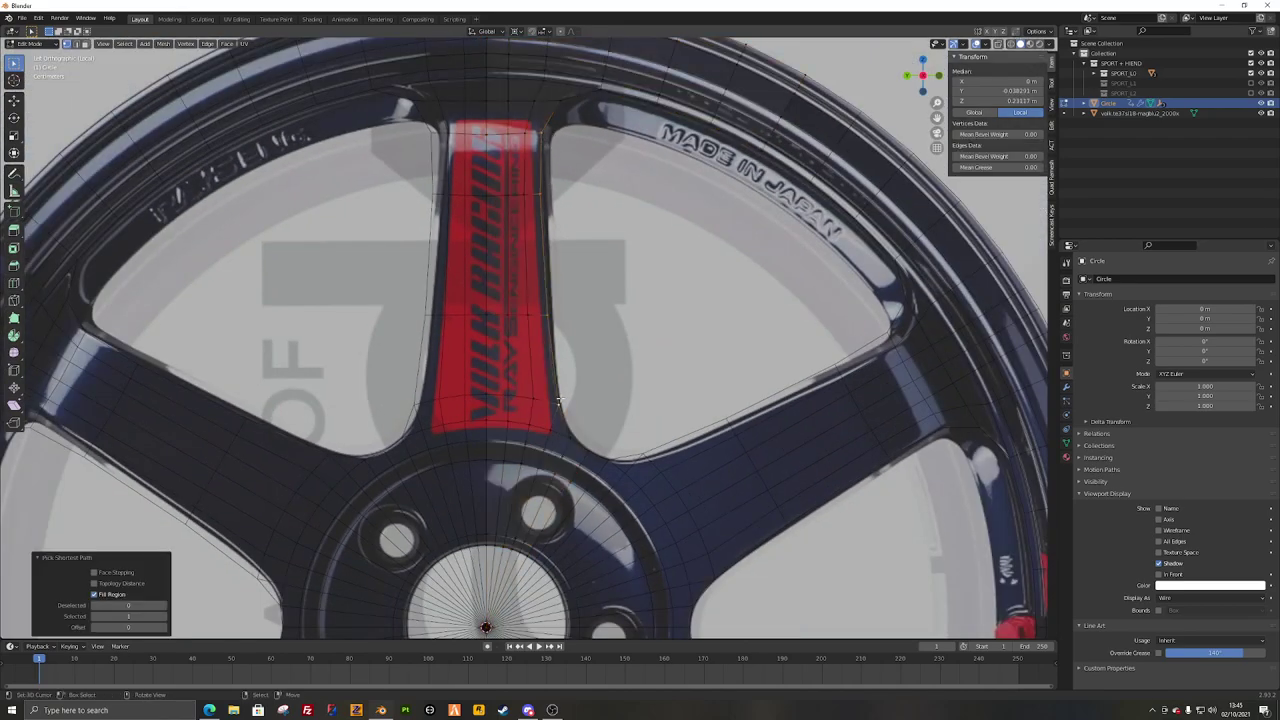
# Step: Realign the reference photo with the wheel mesh by moving it and rotating it to about -0.11° around X
pyautogui.press('Tab')
pyautogui.rightClick(631, 297)
pyautogui.press('g')
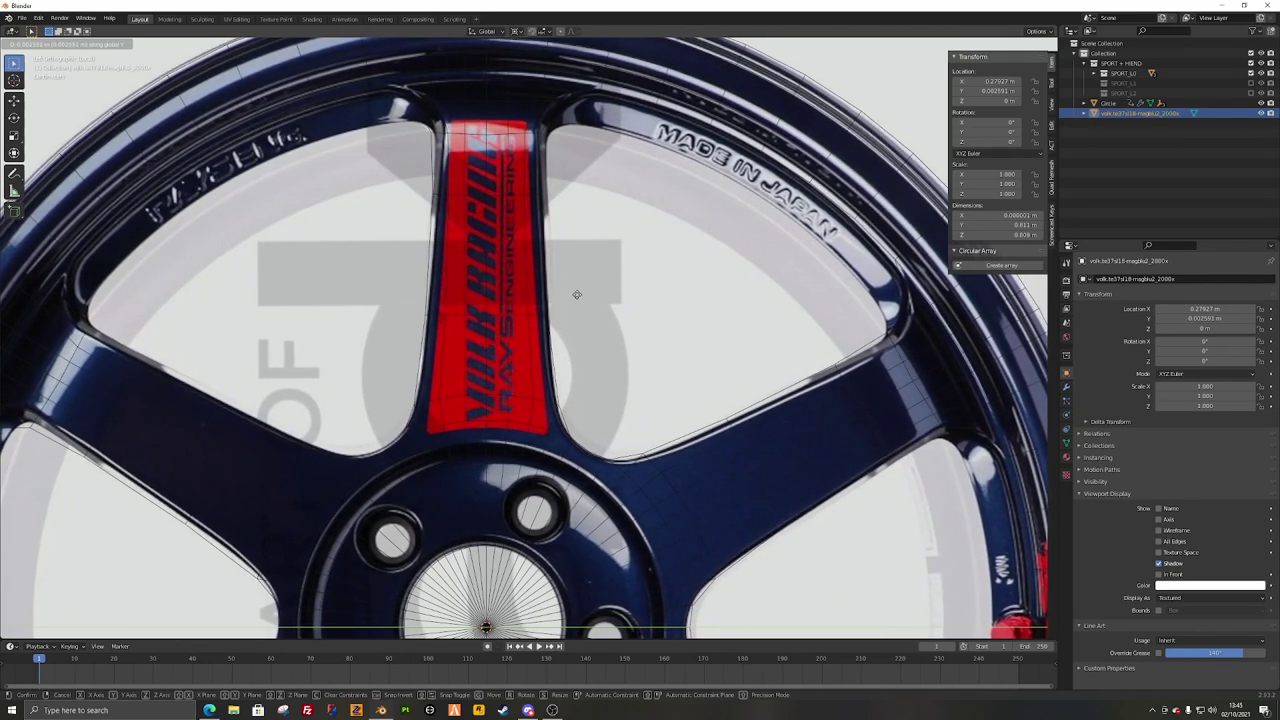
pyautogui.click(712, 216)
pyautogui.press('r')
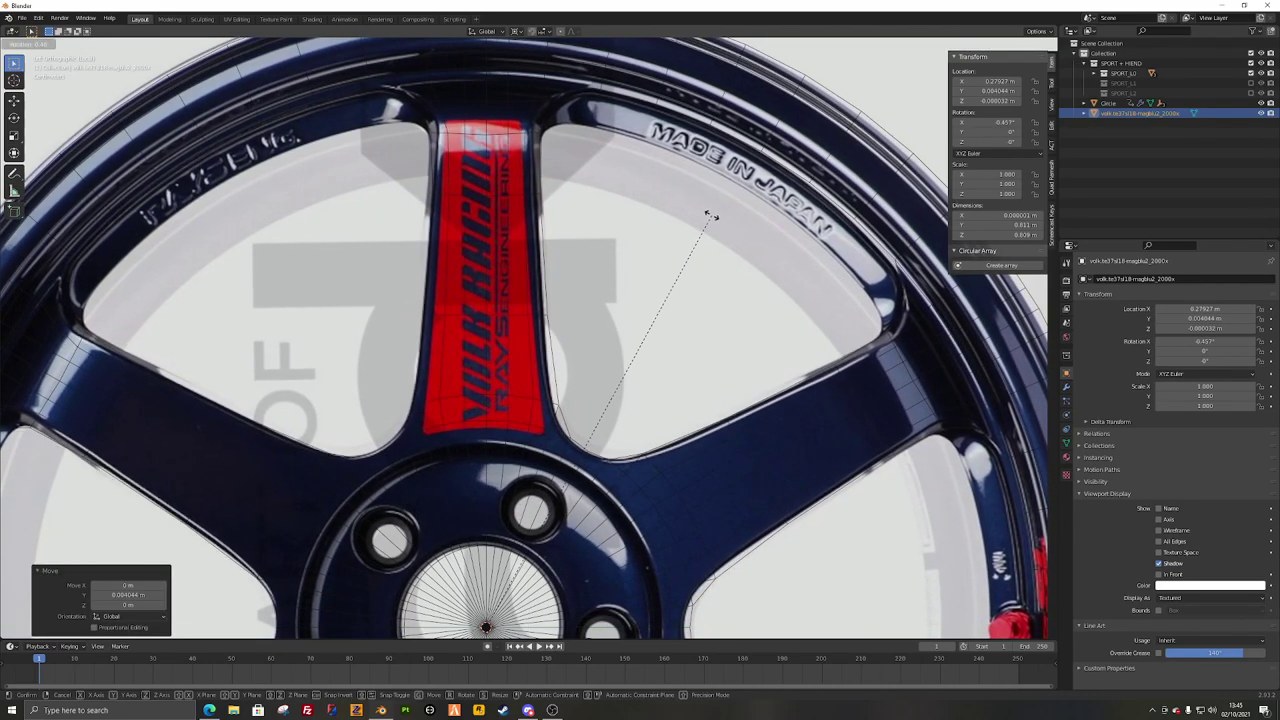
pyautogui.click(715, 215)
pyautogui.press('g')
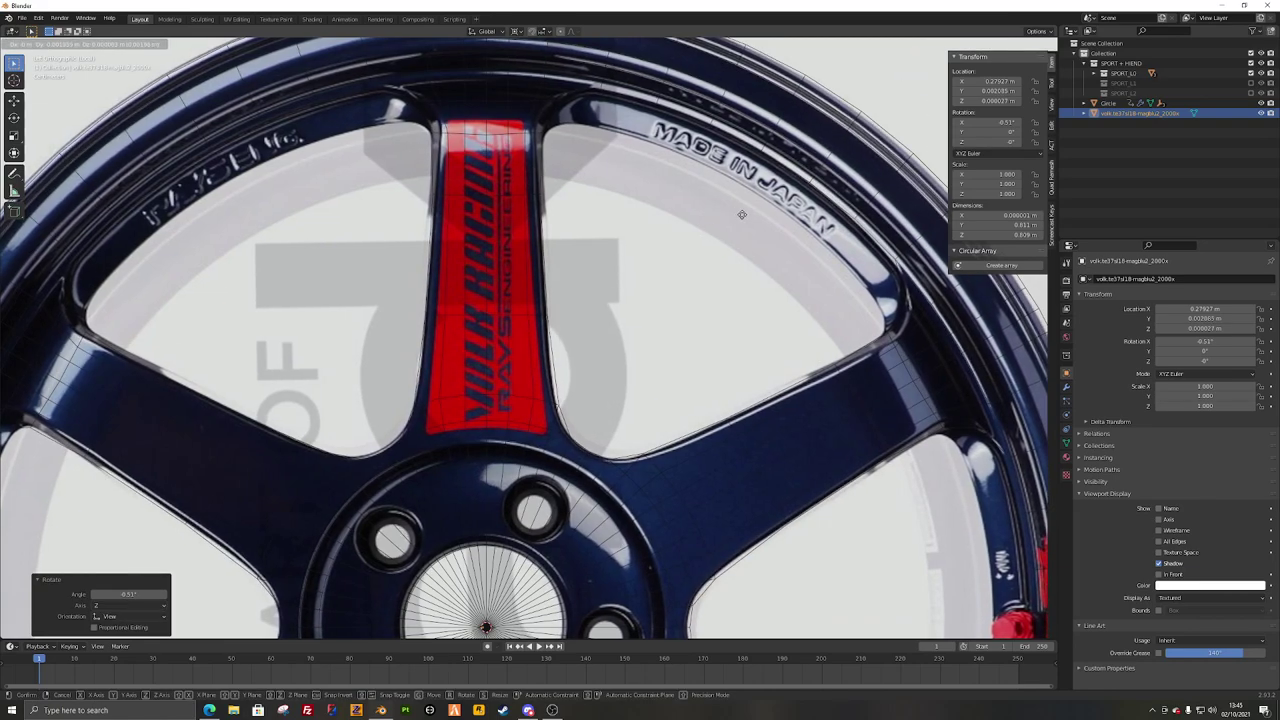
pyautogui.click(742, 214)
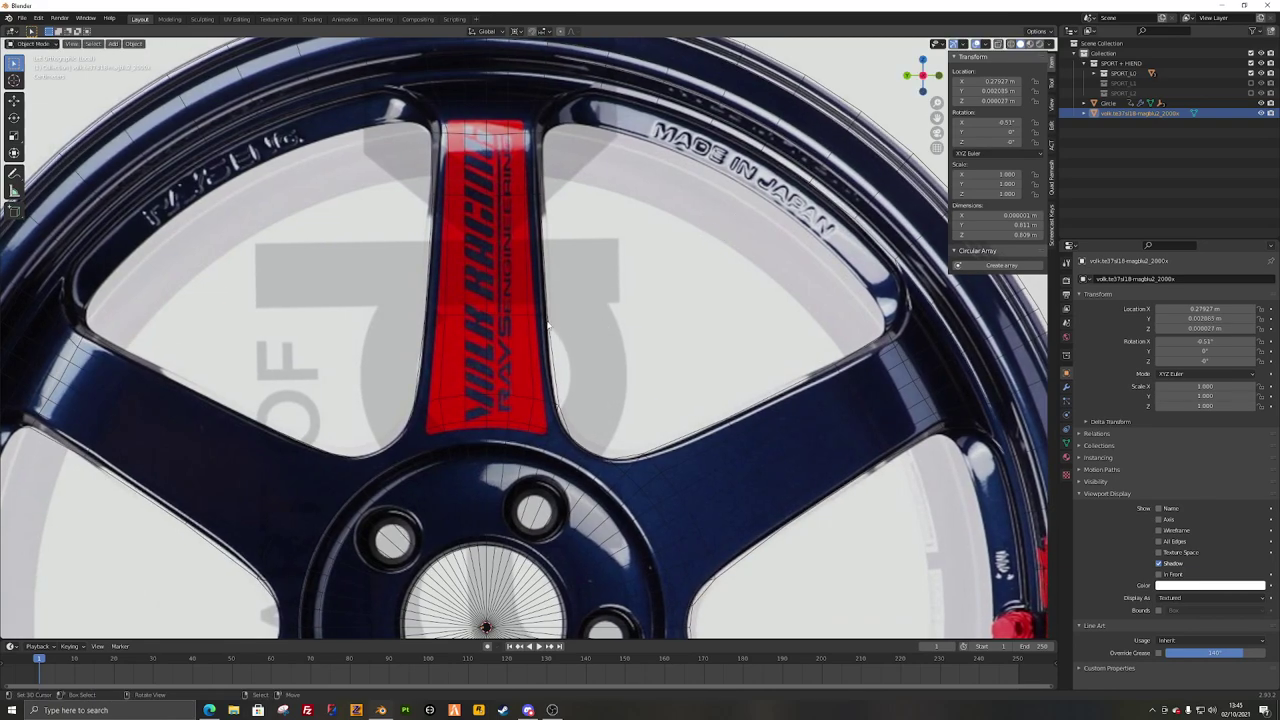
# Step: Return to editing the wheel mesh and move the spoke's side-edge vertices, including the upper one, to match the photo
pyautogui.click(537, 318)
pyautogui.press('Tab')
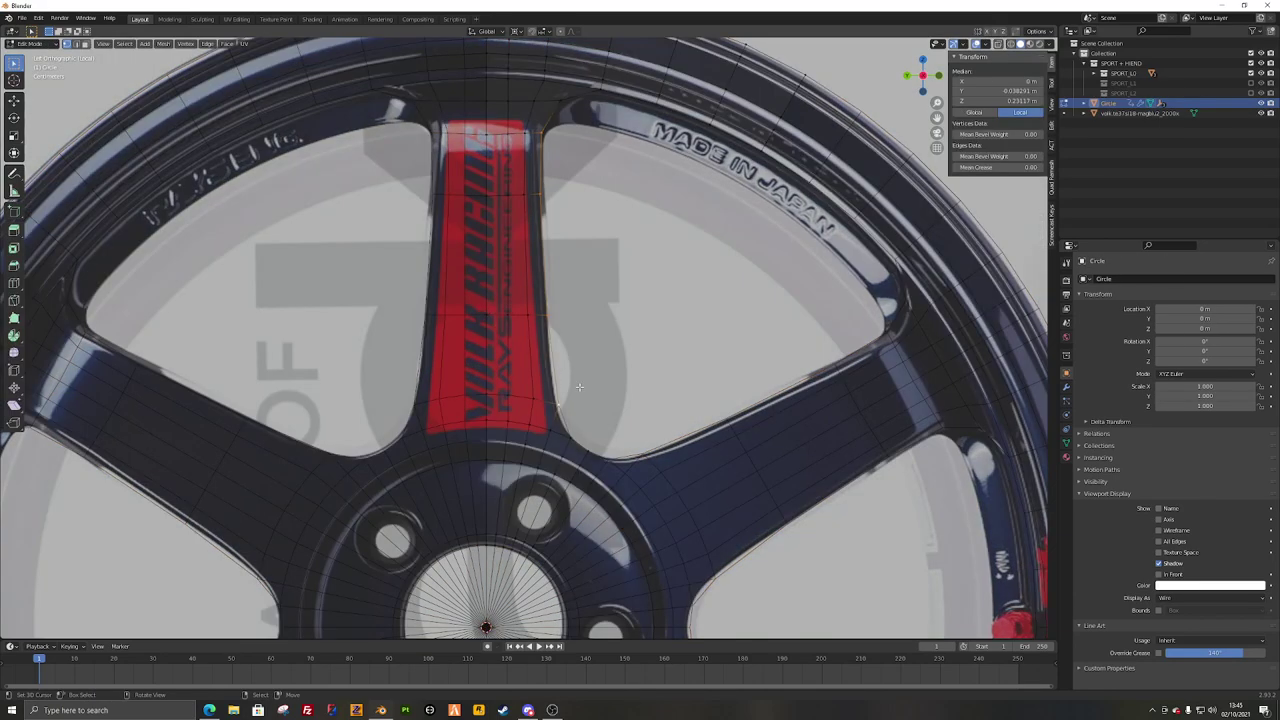
pyautogui.press('g')
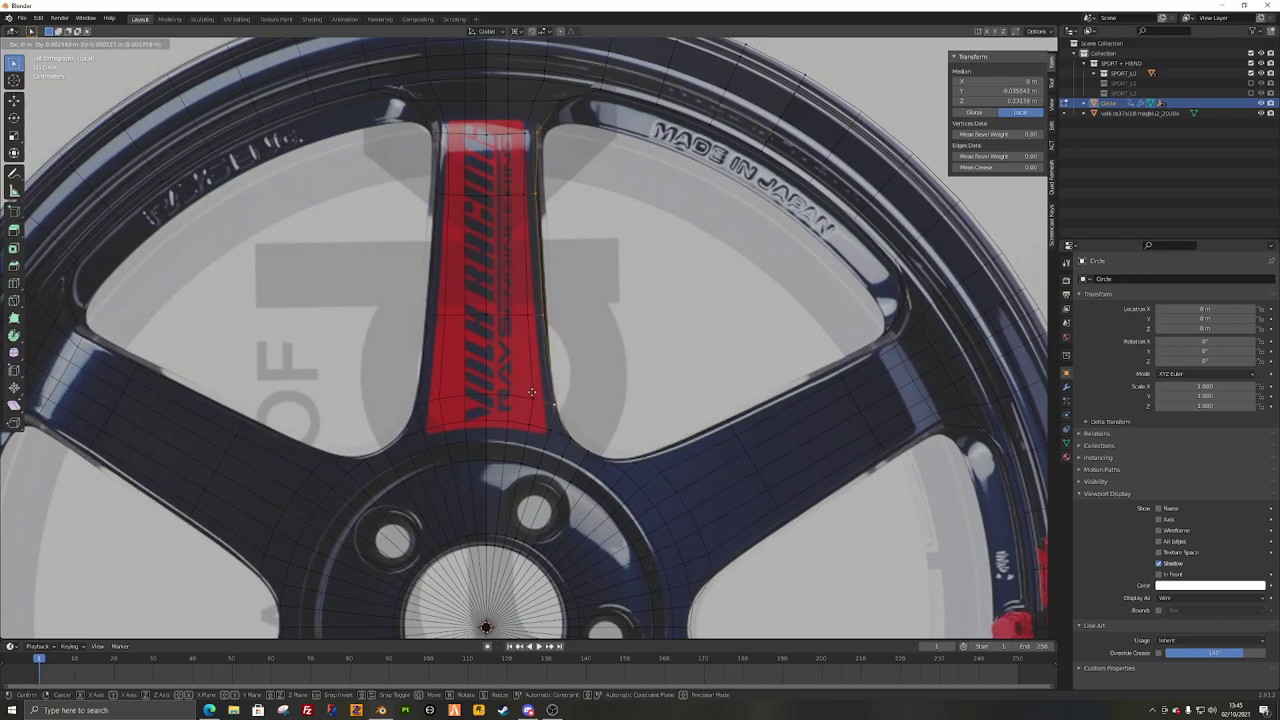
pyautogui.click(532, 392)
pyautogui.hotkey('alt', 'a')
pyautogui.click(560, 191)
pyautogui.press('g')
pyautogui.click(557, 187)
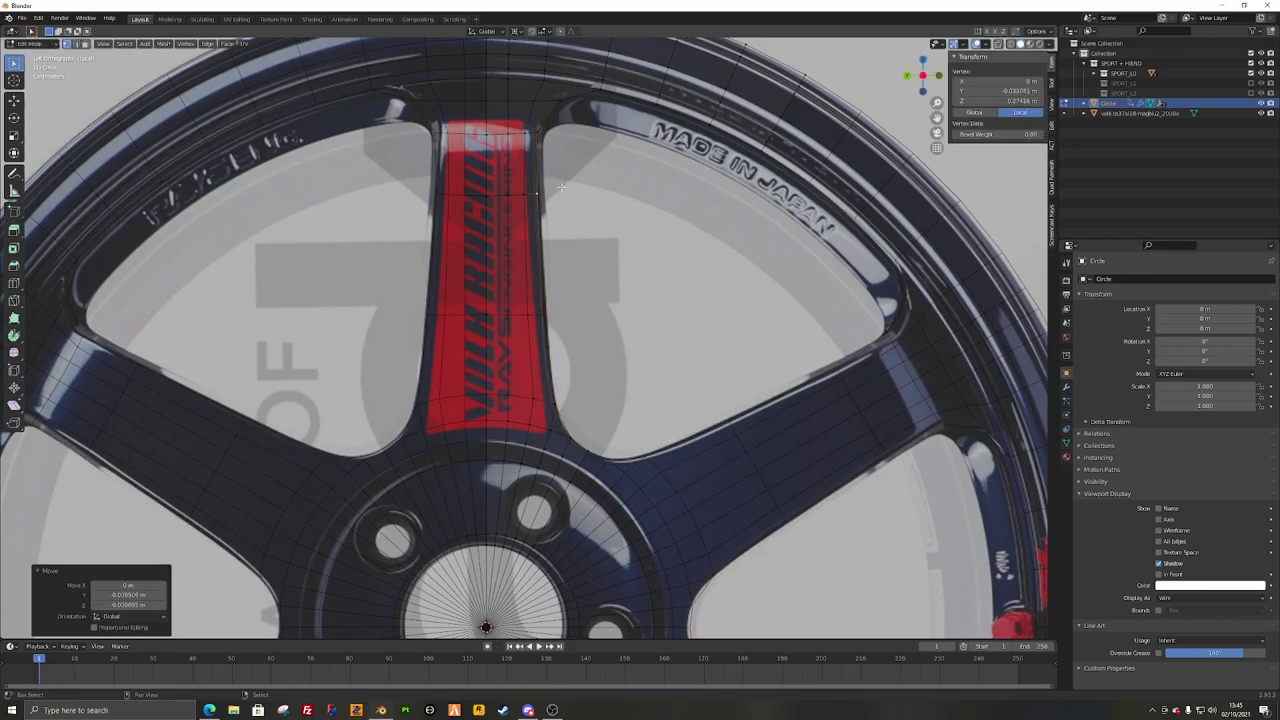
# Step: Adjust the vertex where the spoke's side edge flares into the rim and check the edge loop through it
pyautogui.hotkey('alt', 'a')
pyautogui.keyDown('shift'); pyautogui.moveTo(557, 187); pyautogui.dragTo(535, 344, button='middle'); pyautogui.keyUp('shift')
pyautogui.scroll(3, 530, 344)
pyautogui.press('a')
pyautogui.hotkey('alt', 'a')
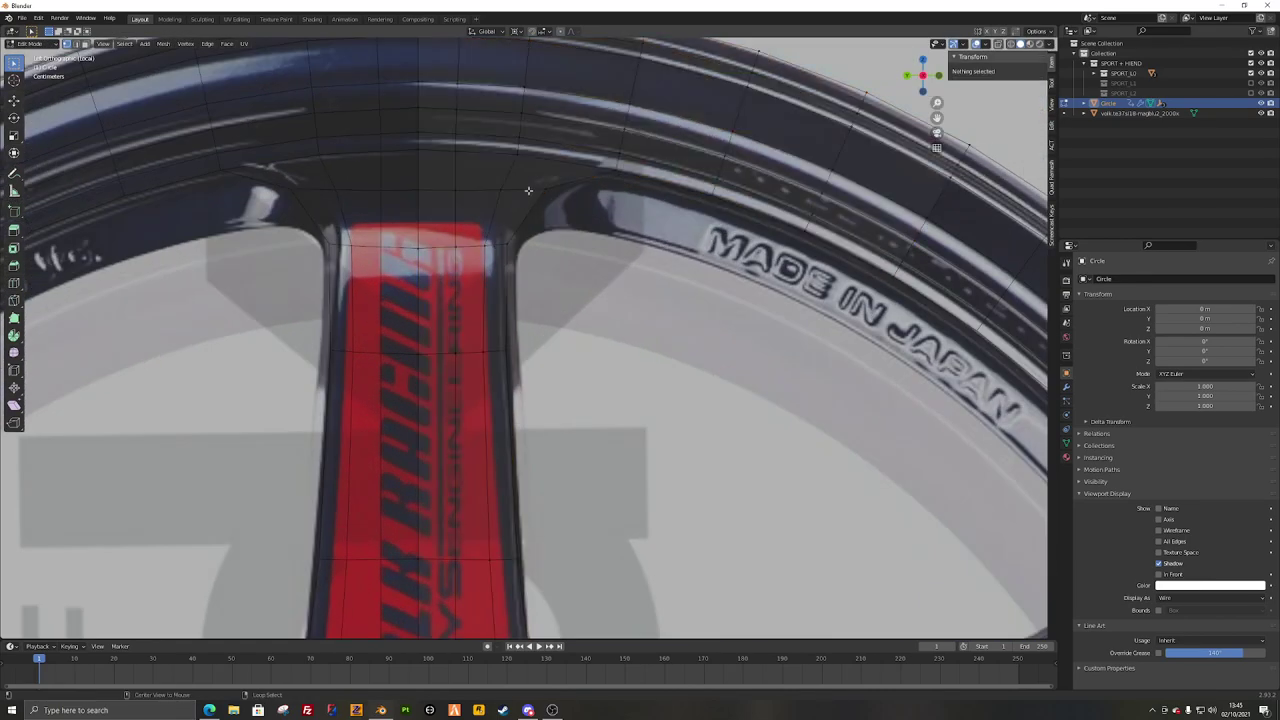
pyautogui.click(548, 189)
pyautogui.press('g')
pyautogui.click(546, 193)
pyautogui.keyDown('alt'); pyautogui.click(543, 194); pyautogui.keyUp('alt')
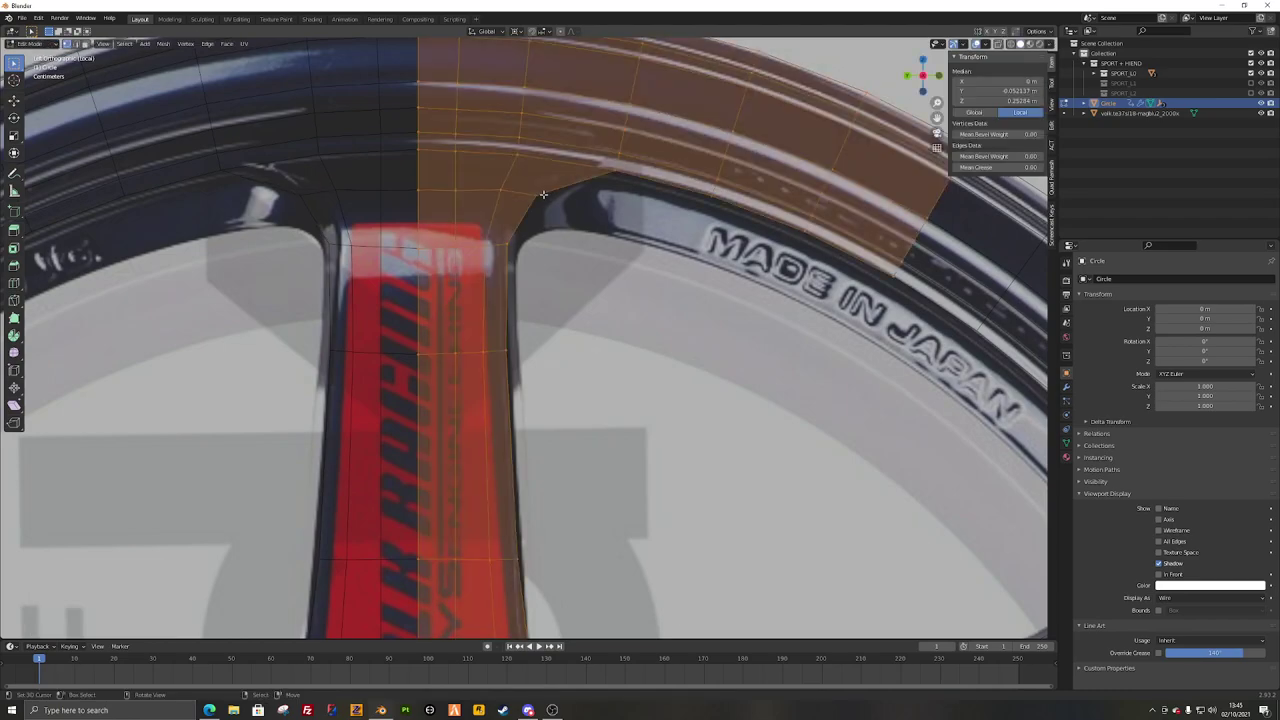
pyautogui.keyDown('alt'); pyautogui.click(522, 193); pyautogui.keyUp('alt')
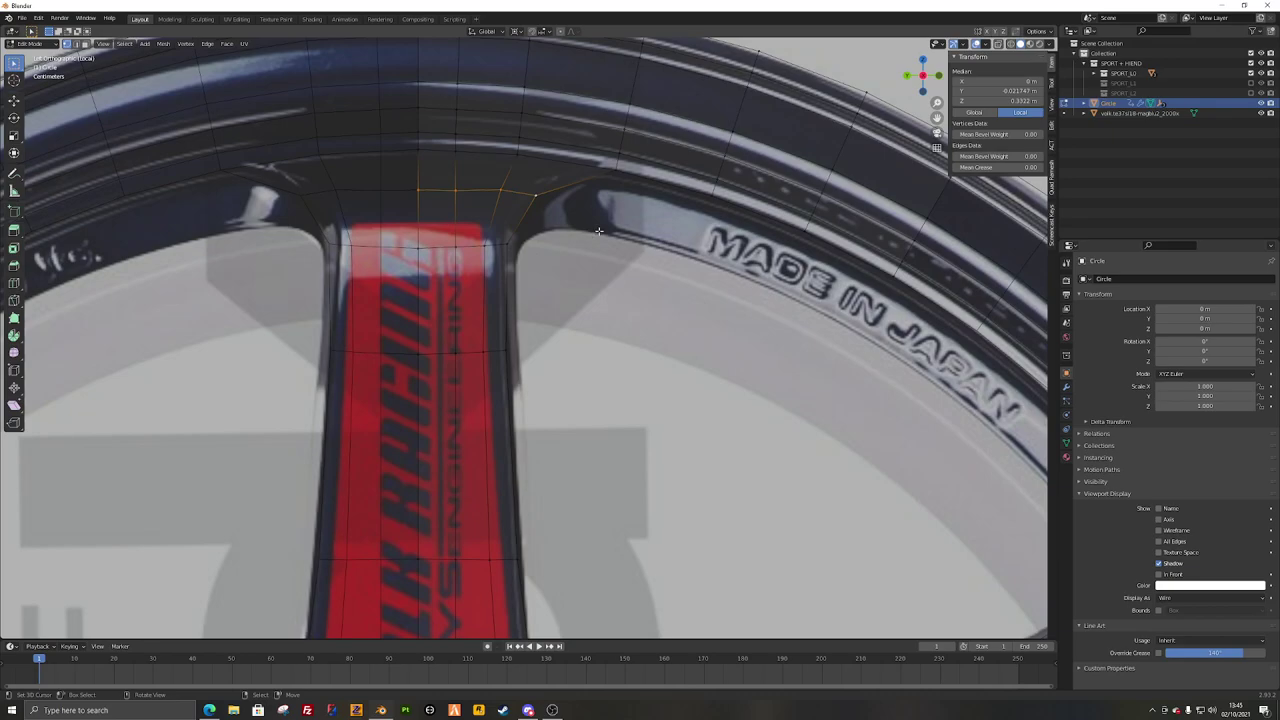
pyautogui.hotkey('alt', 'a')
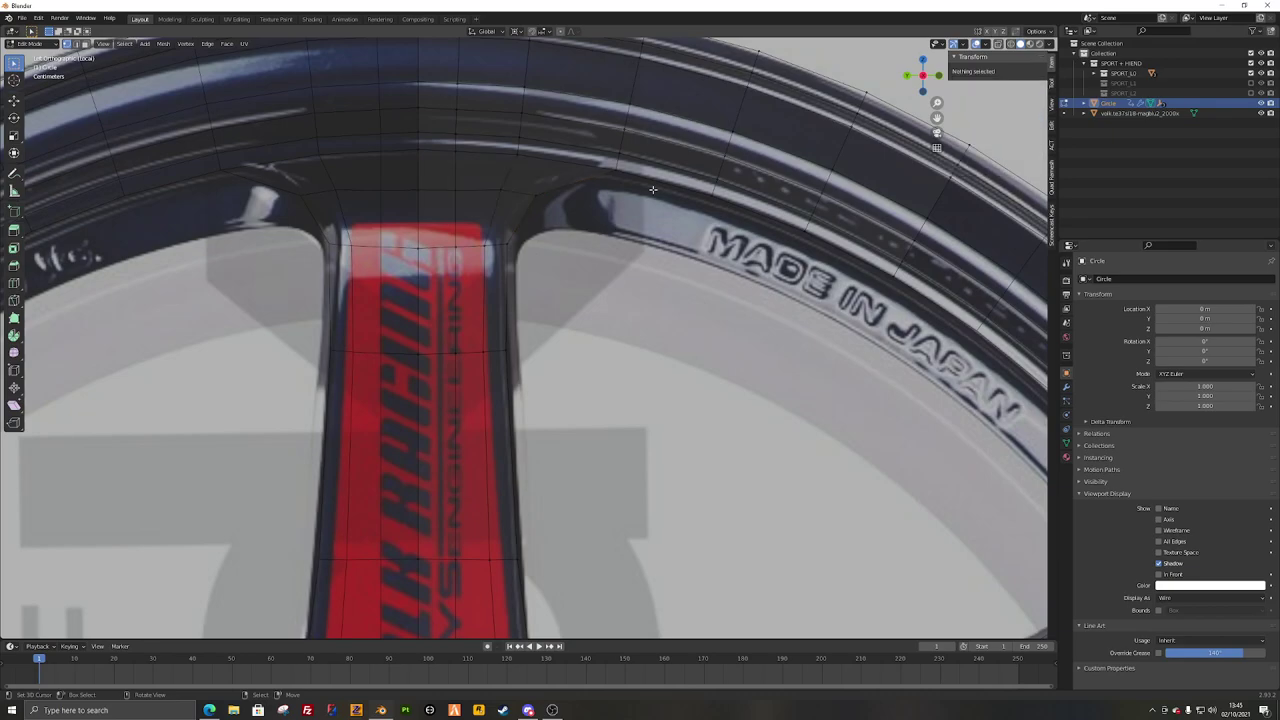
# Step: Set the wheel mesh's viewport display to Textured and bring its hub into an oblique view
pyautogui.scroll(-2, 652, 189)
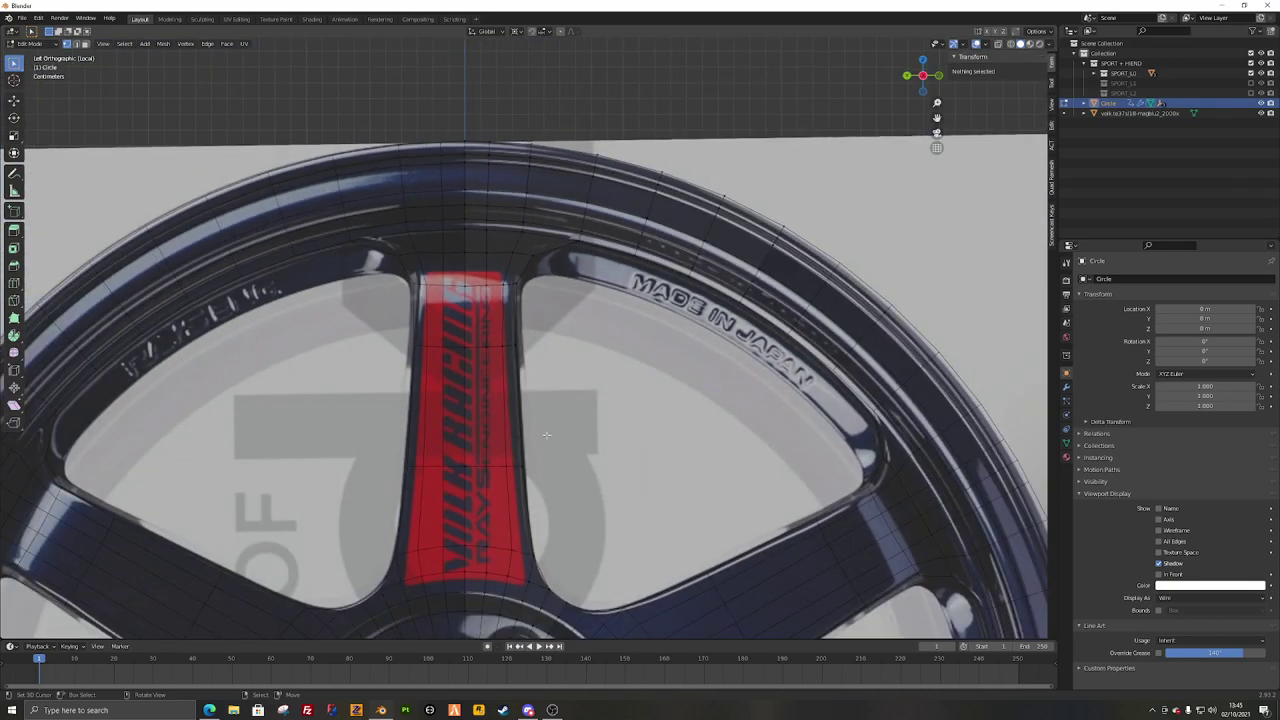
pyautogui.click(1190, 598)
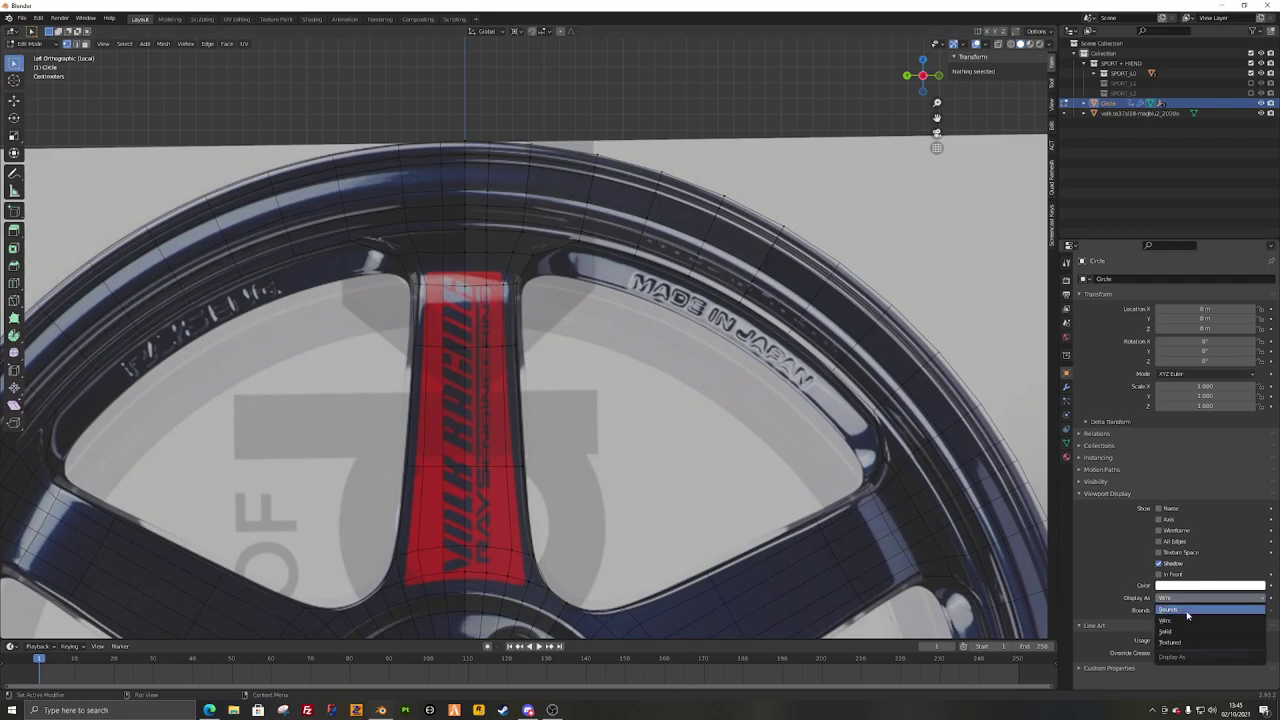
pyautogui.click(1180, 643)
pyautogui.scroll(-3, 590, 435)
pyautogui.moveTo(590, 440); pyautogui.dragTo(700, 466, button='middle')
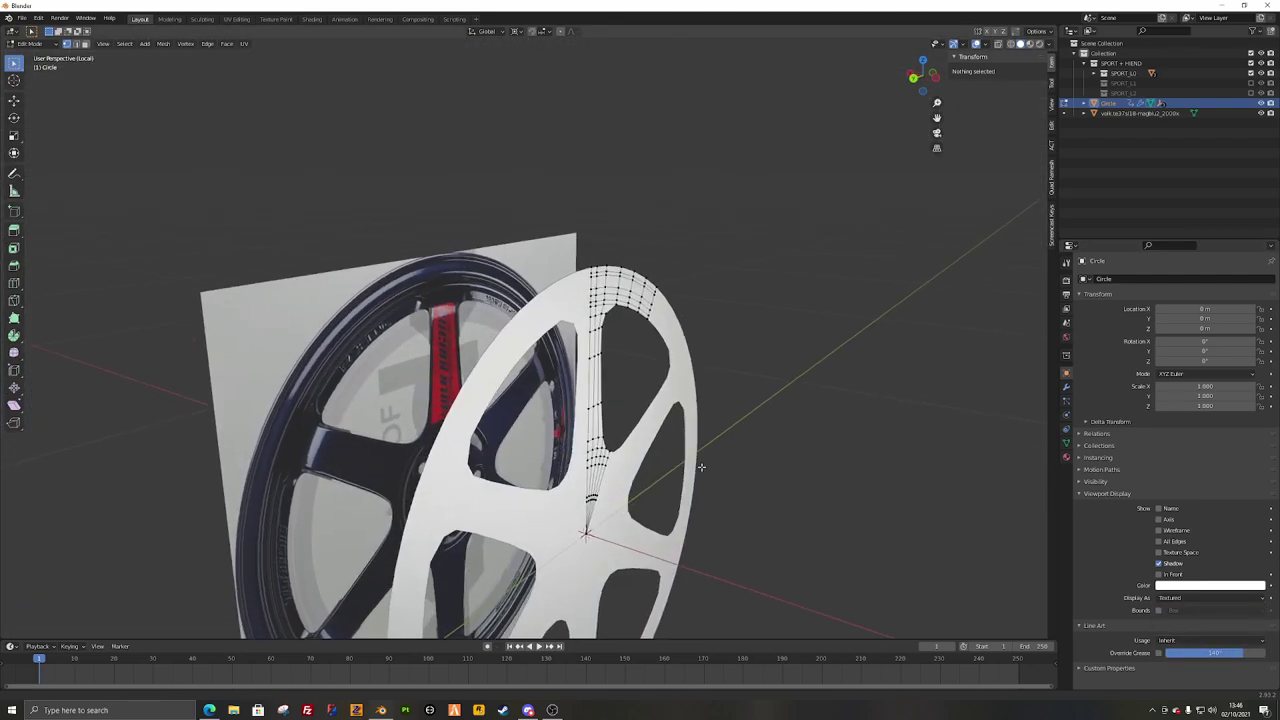
pyautogui.scroll(4, 451, 325)
pyautogui.keyDown('shift'); pyautogui.moveTo(565, 508); pyautogui.dragTo(619, 216, button='middle'); pyautogui.keyUp('shift')
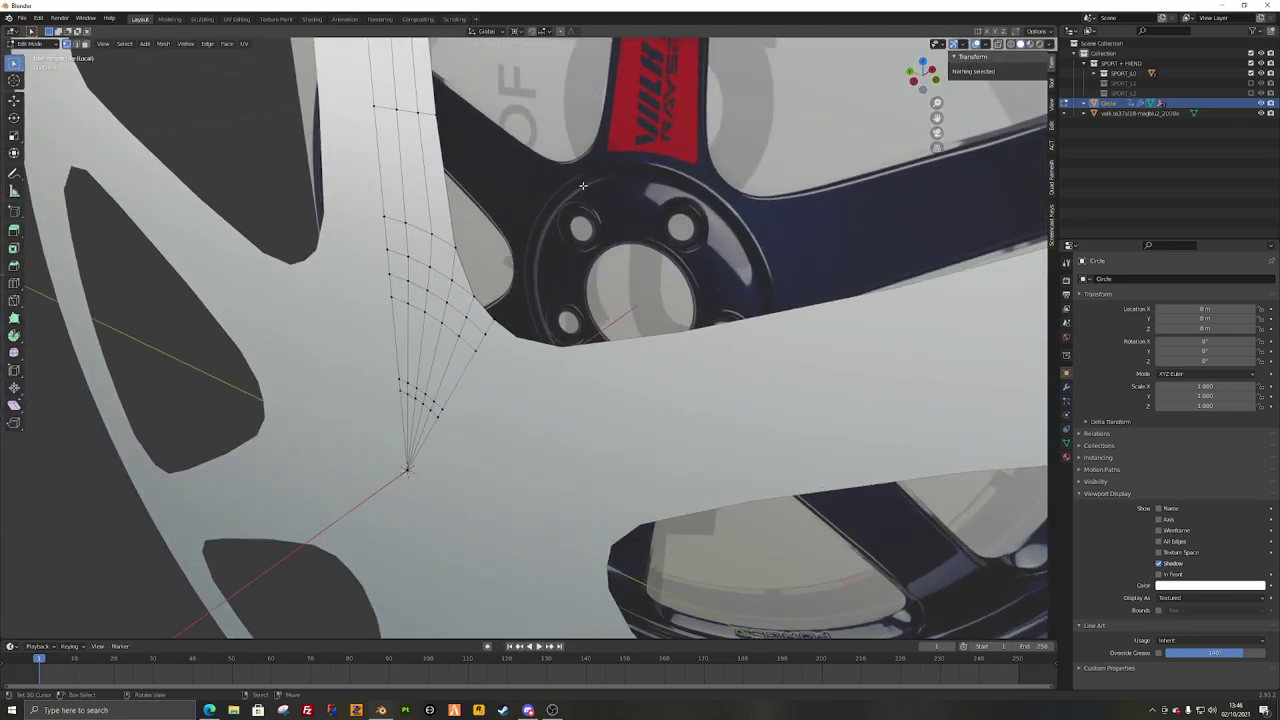
# Step: Extrude the ring of hub faces between the center bore and the outer hub circle along X to recess it
pyautogui.keyDown('alt'); pyautogui.click(476, 346); pyautogui.keyUp('alt')
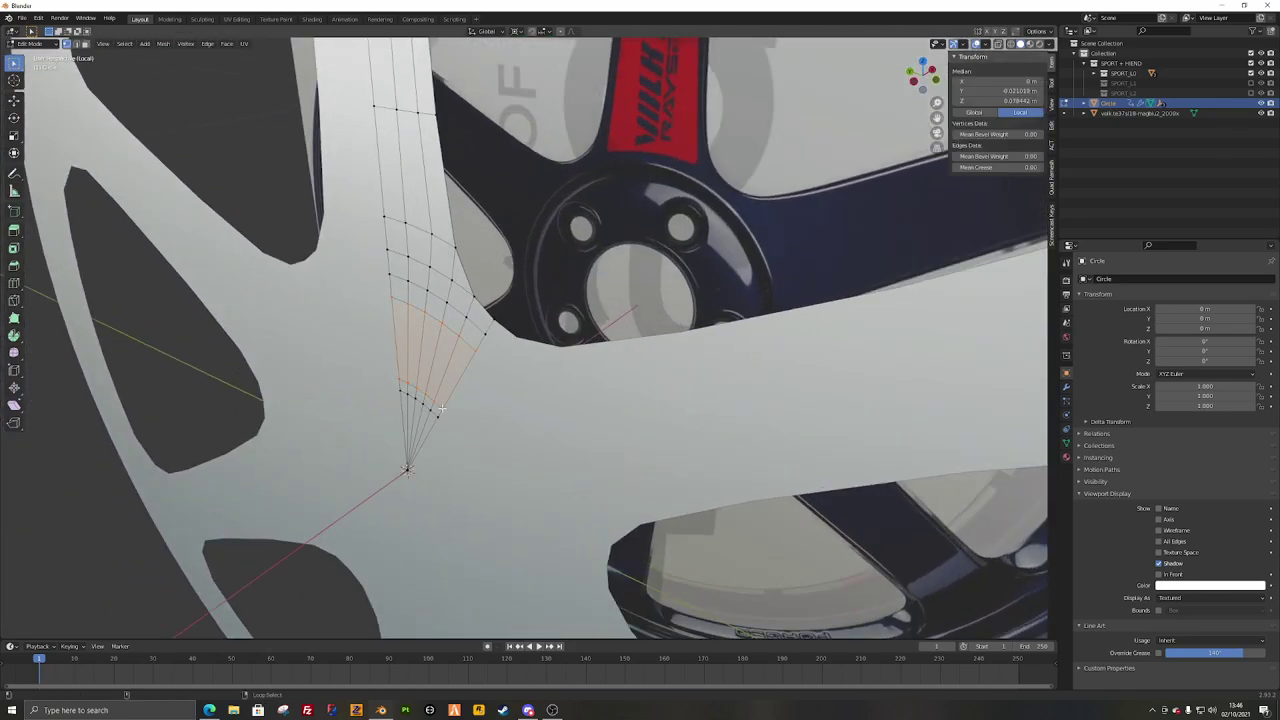
pyautogui.press('e')
pyautogui.press('x')
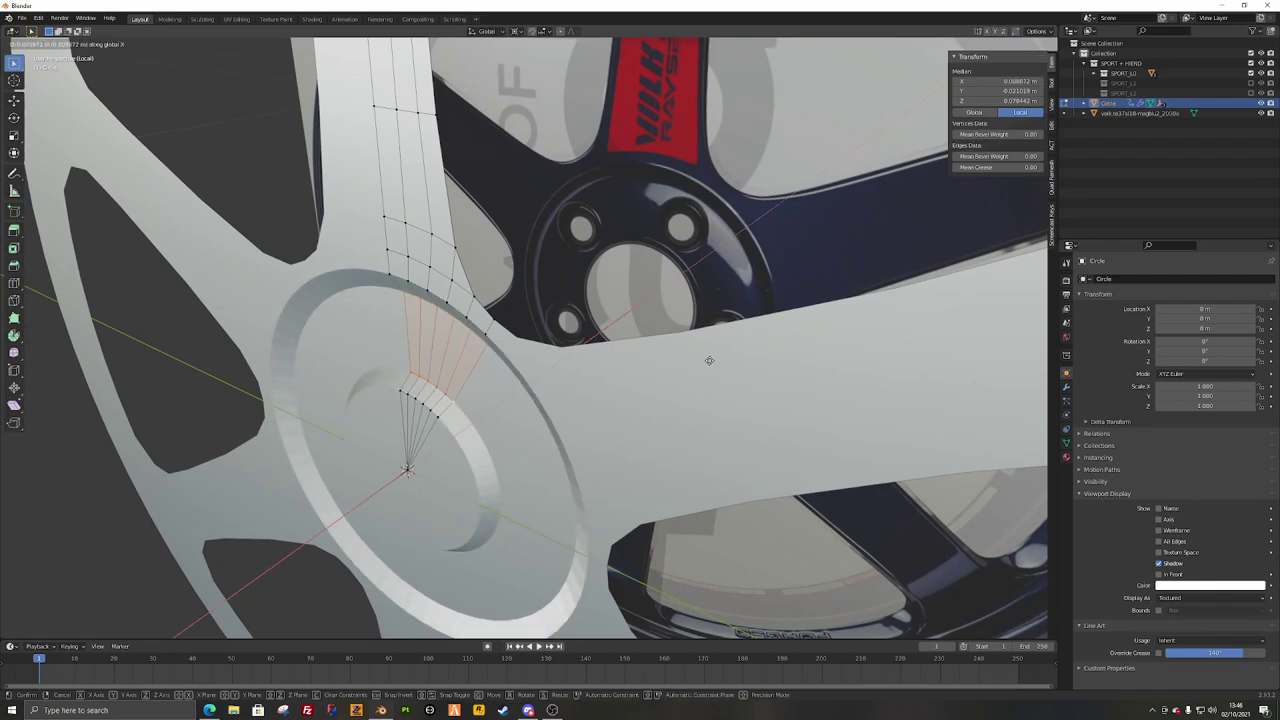
pyautogui.click(626, 353)
pyautogui.moveTo(626, 353); pyautogui.dragTo(420, 374, button='middle')
pyautogui.click(570, 410)
pyautogui.moveTo(570, 410); pyautogui.dragTo(512, 413, button='middle')
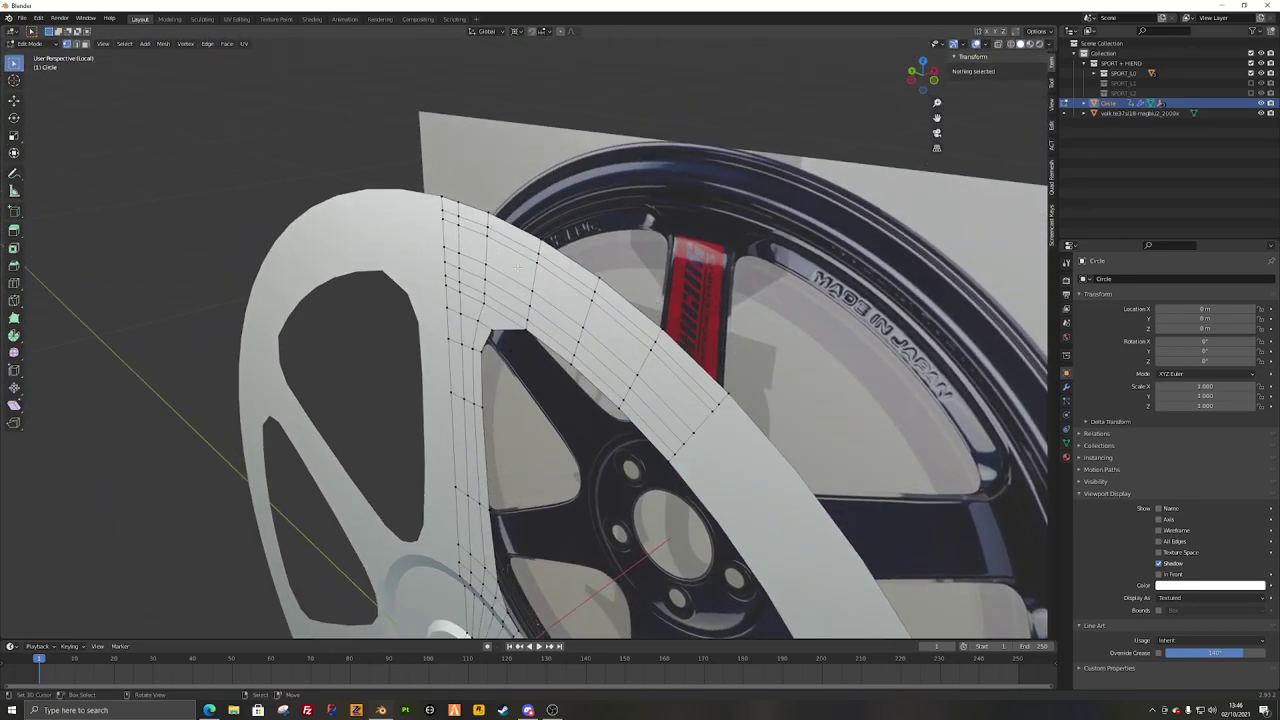
# Step: Add a loop cut across the upper end of the spoke just below its junction with the rim
pyautogui.moveTo(516, 267); pyautogui.dragTo(428, 400, button='middle')
pyautogui.keyDown('alt'); pyautogui.click(436, 384); pyautogui.keyUp('alt')
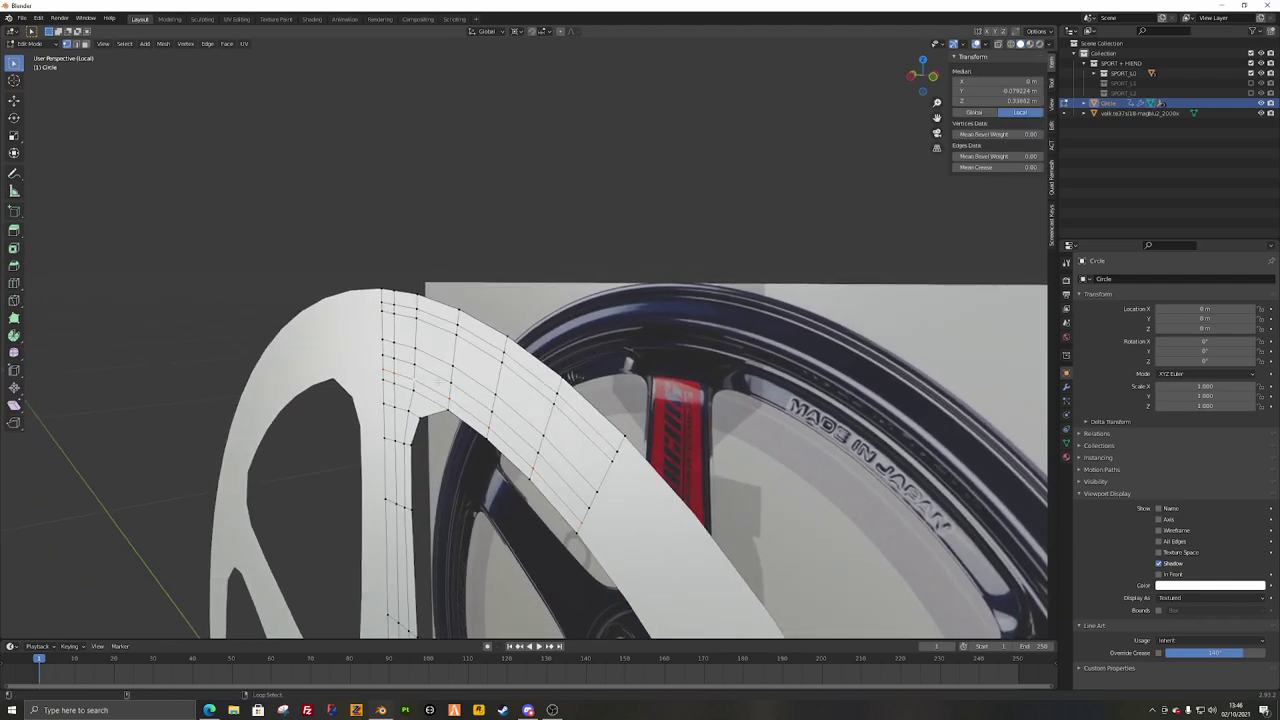
pyautogui.hotkey('alt', 'a')
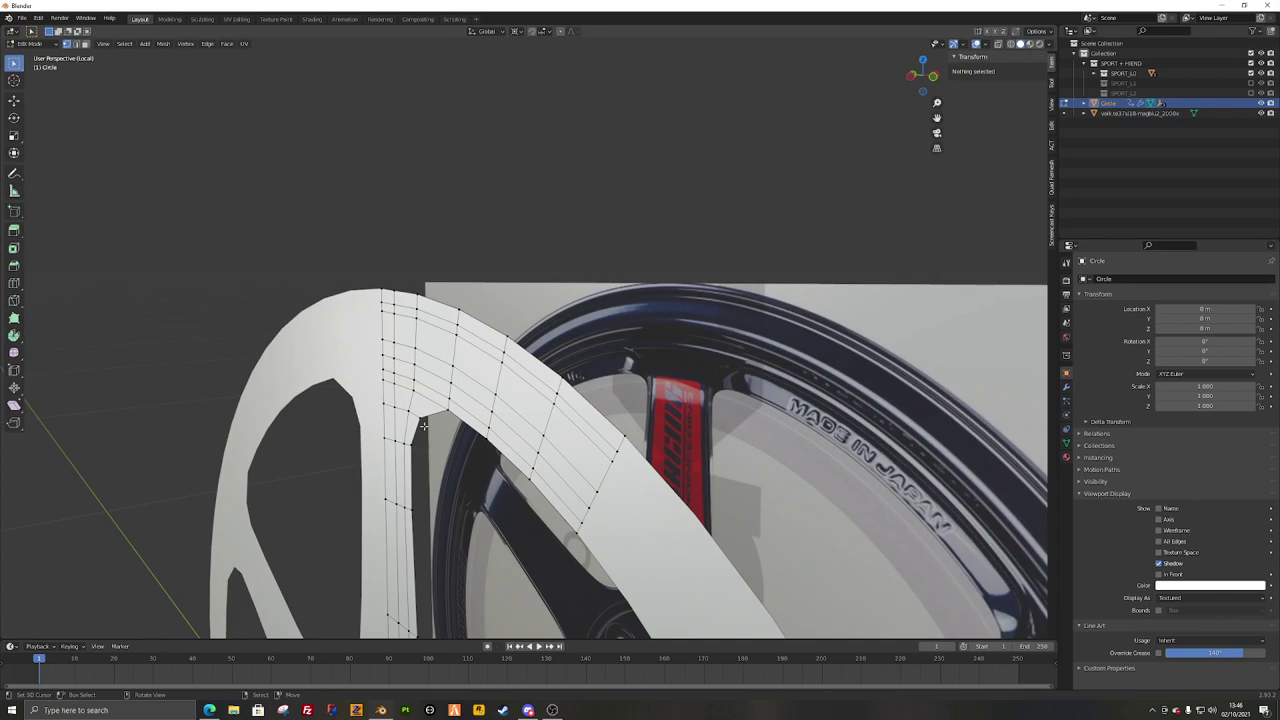
pyautogui.press('c')
pyautogui.scroll(-8, 653, 468)
pyautogui.moveTo(645, 468)
pyautogui.mouseDown()
pyautogui.moveTo(549, 323)
pyautogui.moveTo(470, 297)
pyautogui.mouseUp()
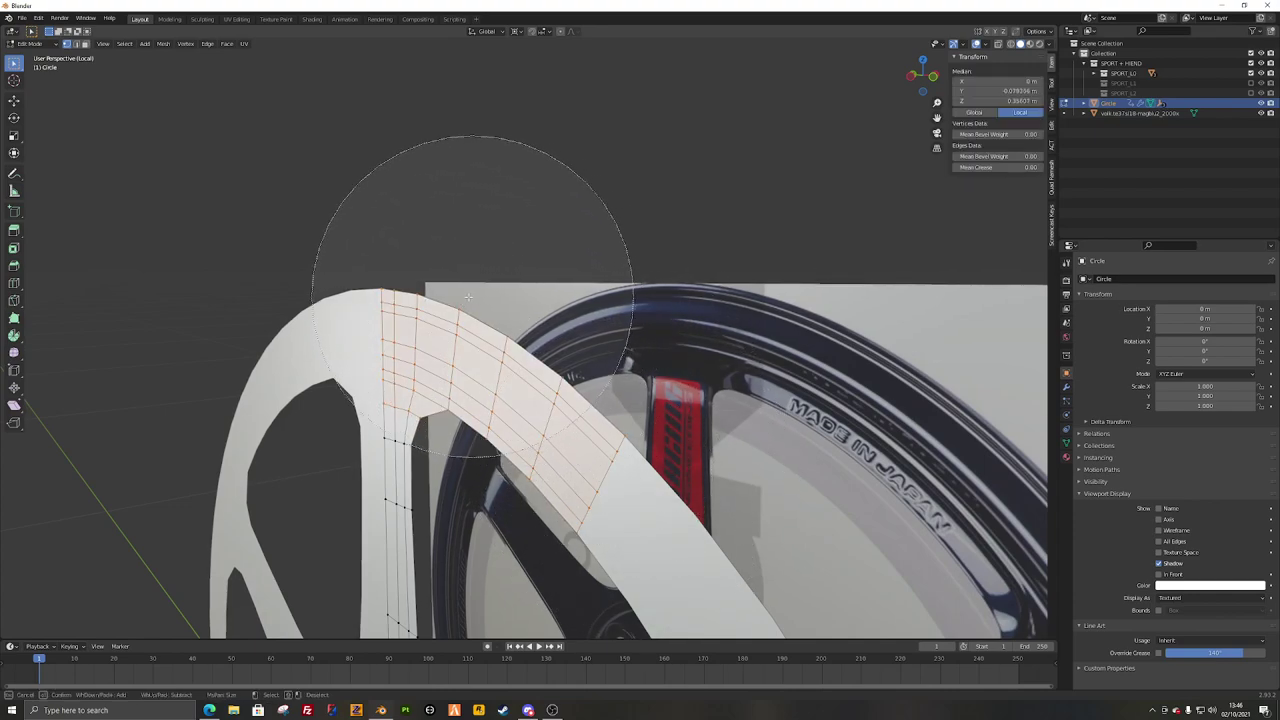
pyautogui.press('Escape')
pyautogui.hotkey('alt', 'a')
pyautogui.hotkey('ctrl', 'r')
pyautogui.click(448, 482)
pyautogui.click(469, 464)
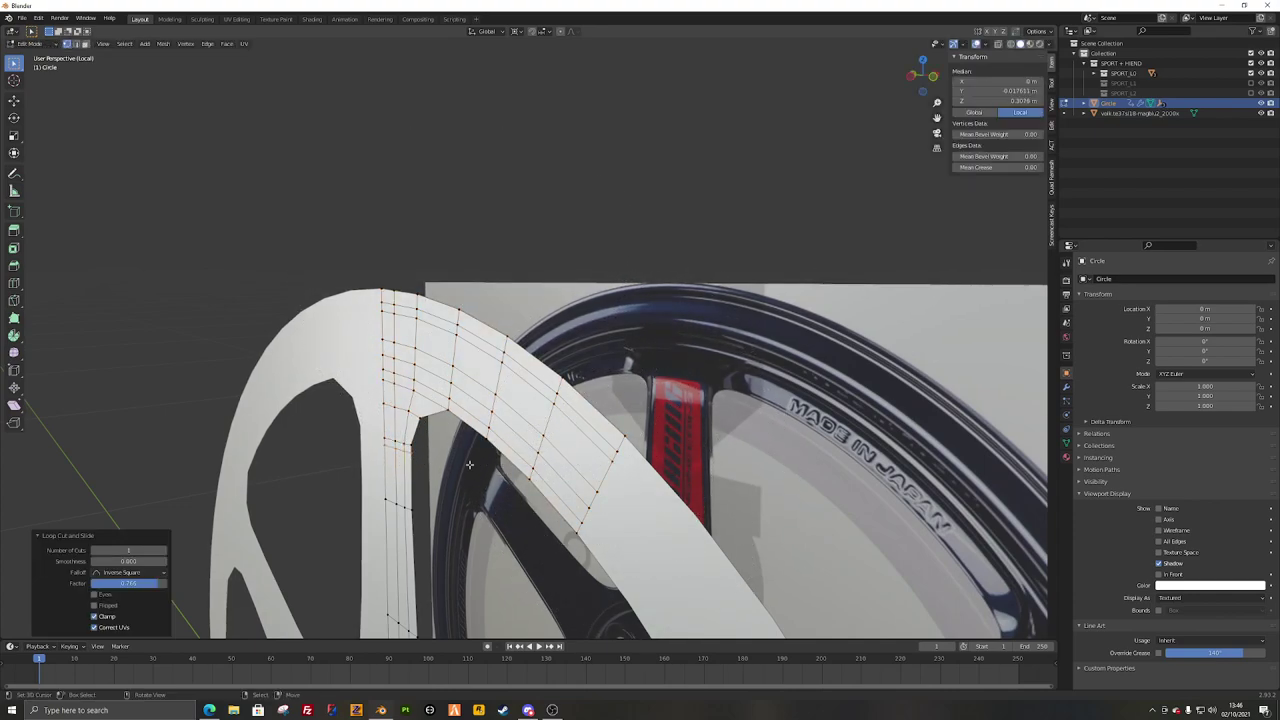
# Step: Select the rim section together with the spoke's new edge loop and shift it slightly along X
pyautogui.hotkey('alt', 'a')
pyautogui.press('c')
pyautogui.moveTo(714, 385)
pyautogui.mouseDown()
pyautogui.moveTo(690, 300)
pyautogui.moveTo(588, 155)
pyautogui.moveTo(472, 134)
pyautogui.mouseUp()
pyautogui.press('Escape')
pyautogui.press('c')
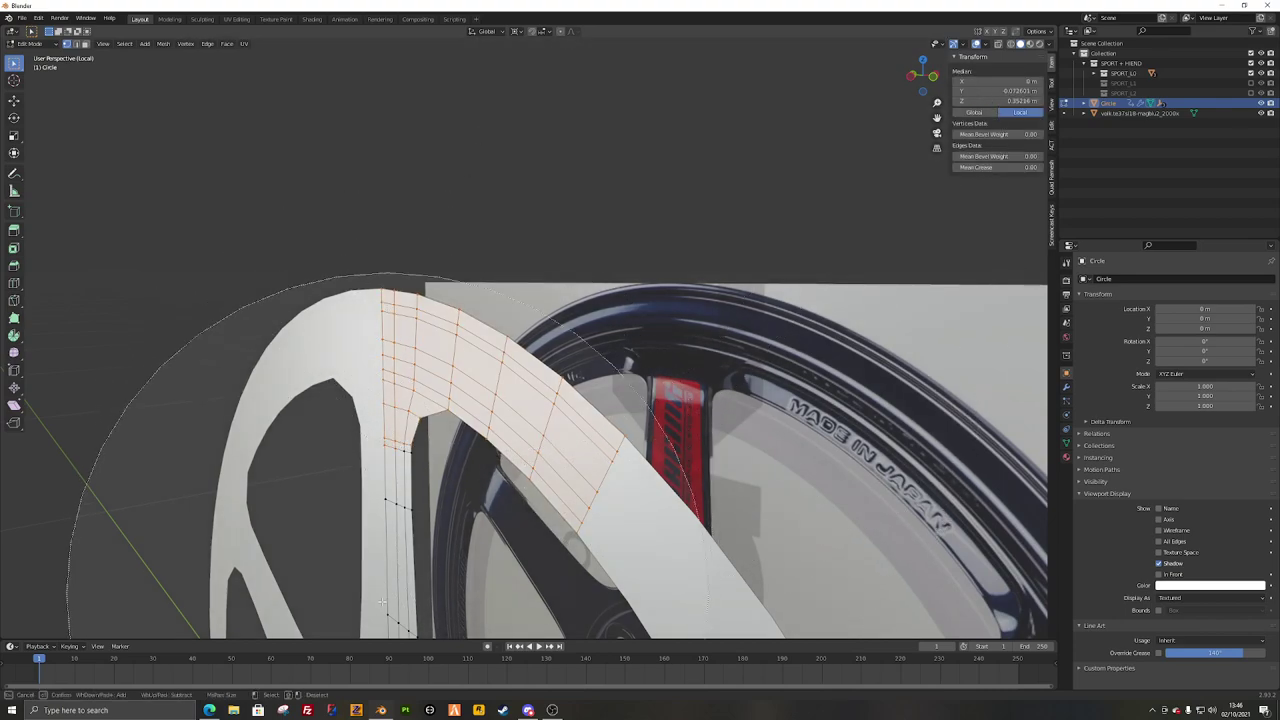
pyautogui.scroll(8, 381, 601)
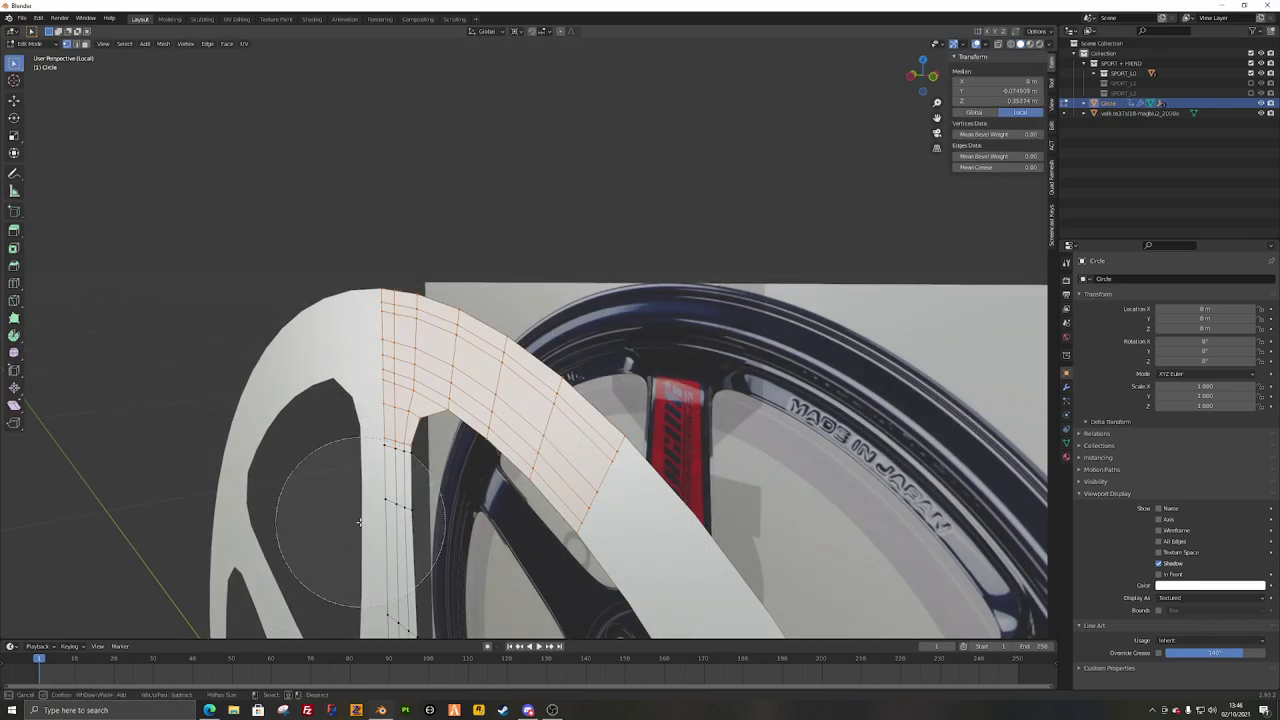
pyautogui.press('Escape')
pyautogui.press('g')
pyautogui.press('x')
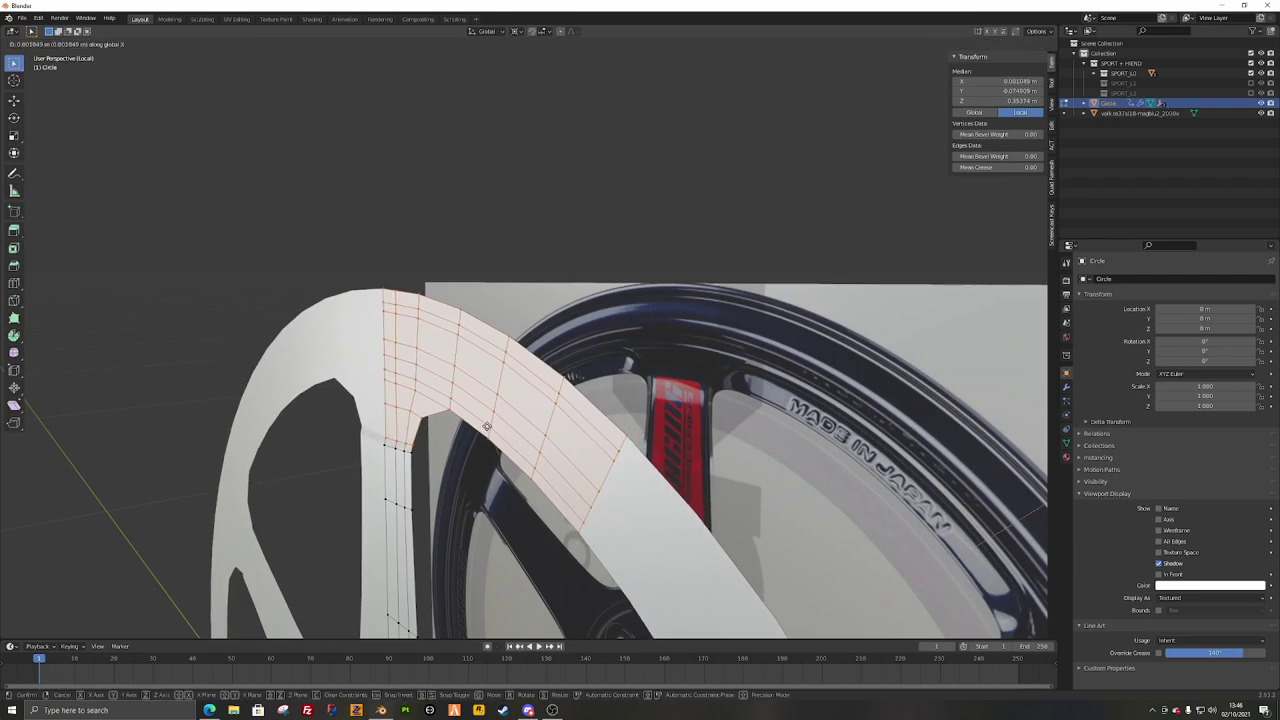
pyautogui.click(487, 426)
# Step: Exclude the spoke's new loop from the selection and push the rim section further back along X
pyautogui.press('c')
pyautogui.middleClick(366, 504)
pyautogui.press('Escape')
pyautogui.press('g')
pyautogui.press('x')
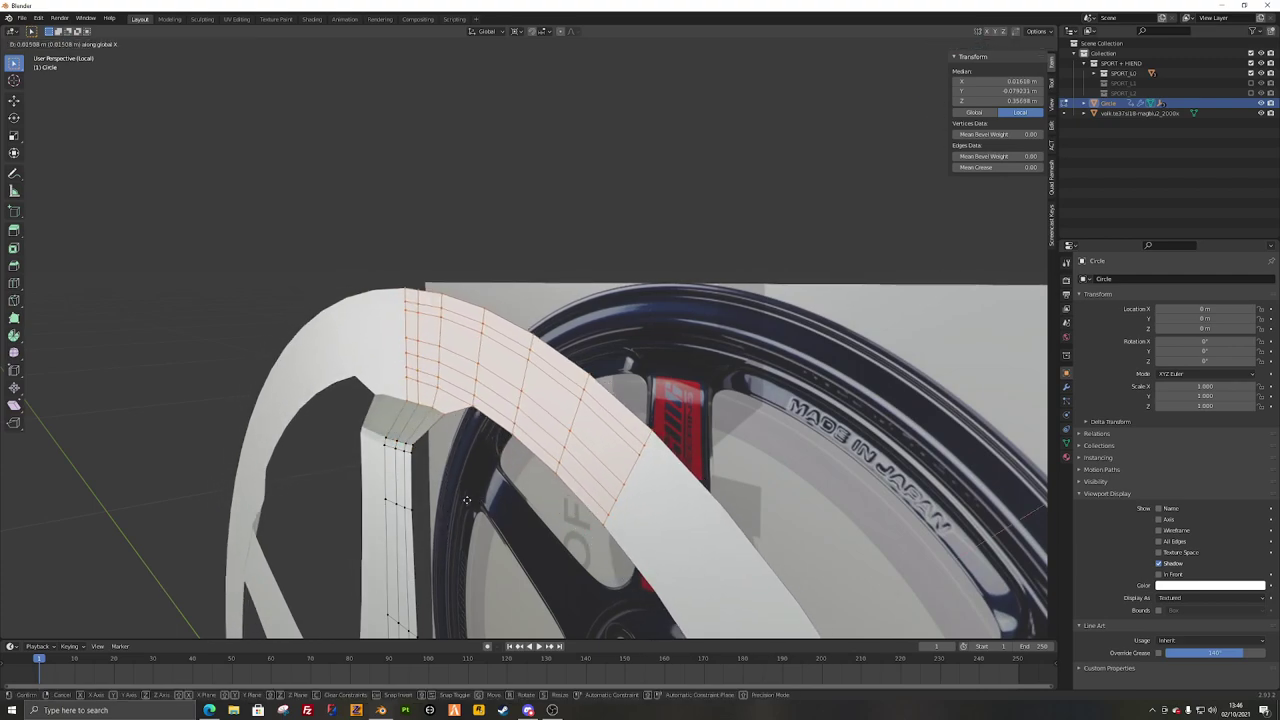
pyautogui.click(467, 500)
pyautogui.press('g')
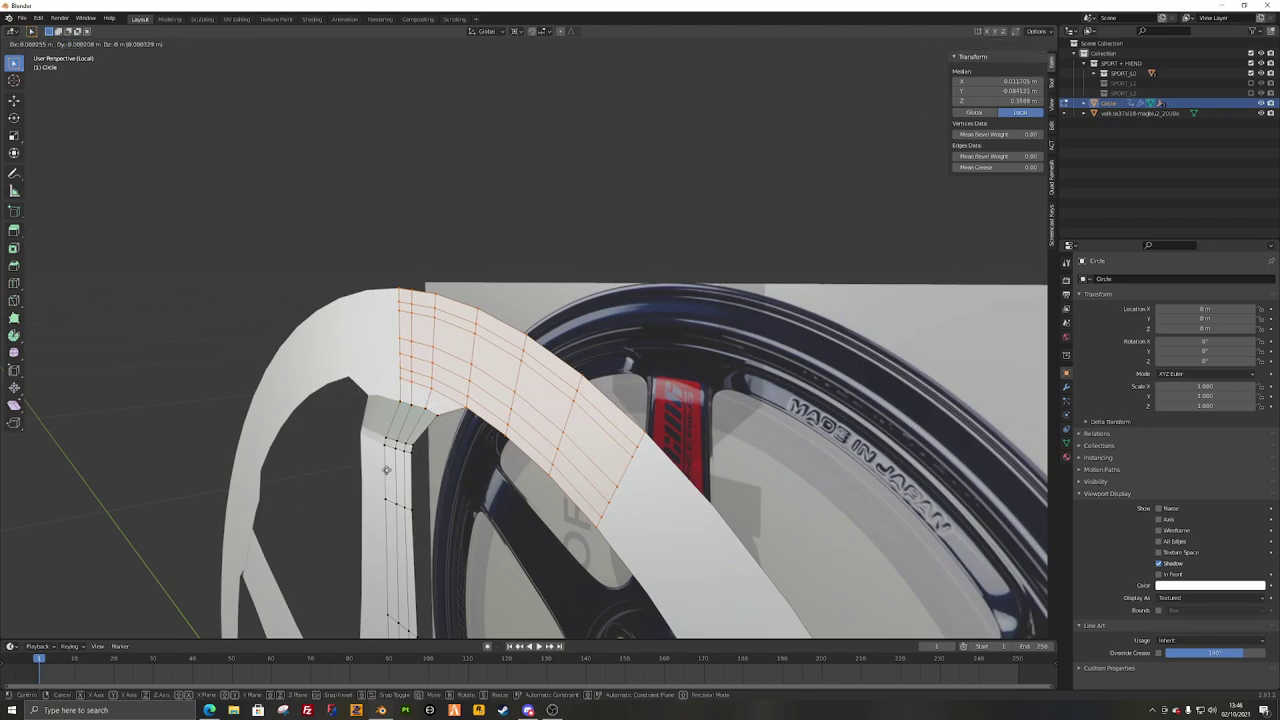
pyautogui.press('x')
pyautogui.click(408, 474)
# Step: Deselect the rim's innermost edge loop and move the remaining outer rings forward along X to form a step
pyautogui.scroll(-5, 412, 475)
pyautogui.moveTo(424, 478); pyautogui.dragTo(520, 482, button='middle')
pyautogui.scroll(5, 520, 482)
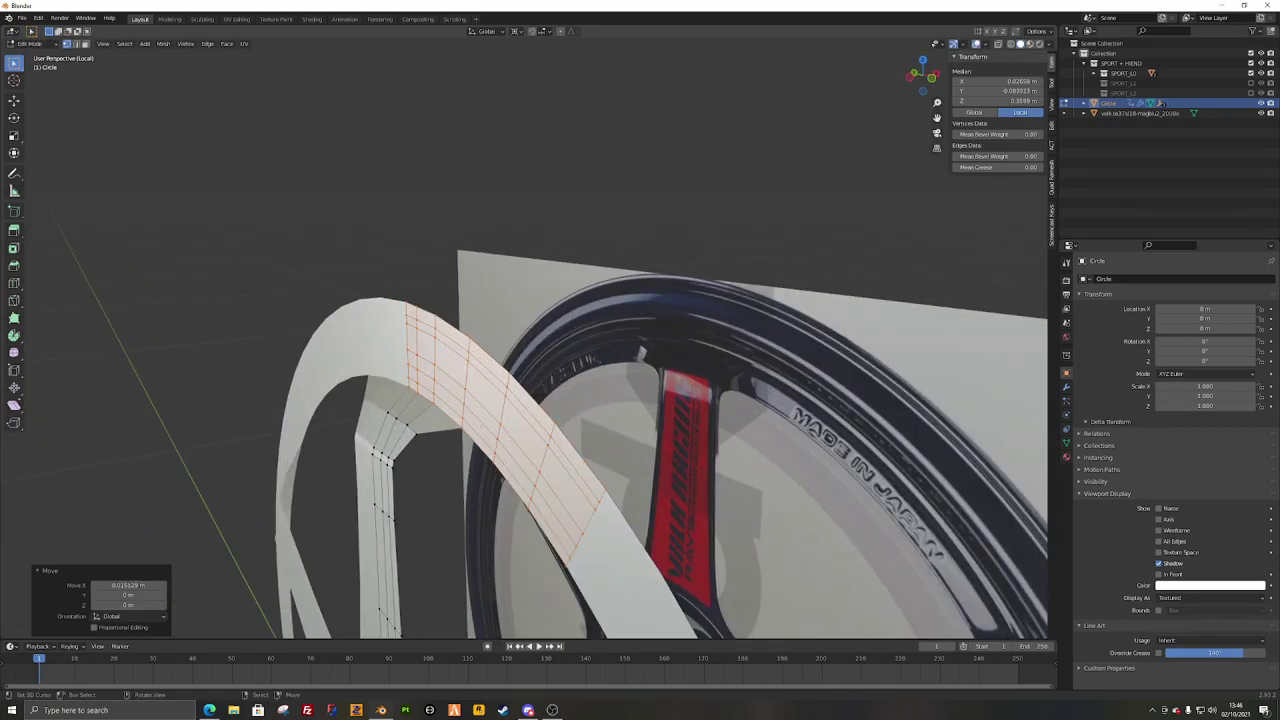
pyautogui.press('a')
pyautogui.keyDown('alt'); pyautogui.rightClick(460, 397); pyautogui.keyUp('alt')
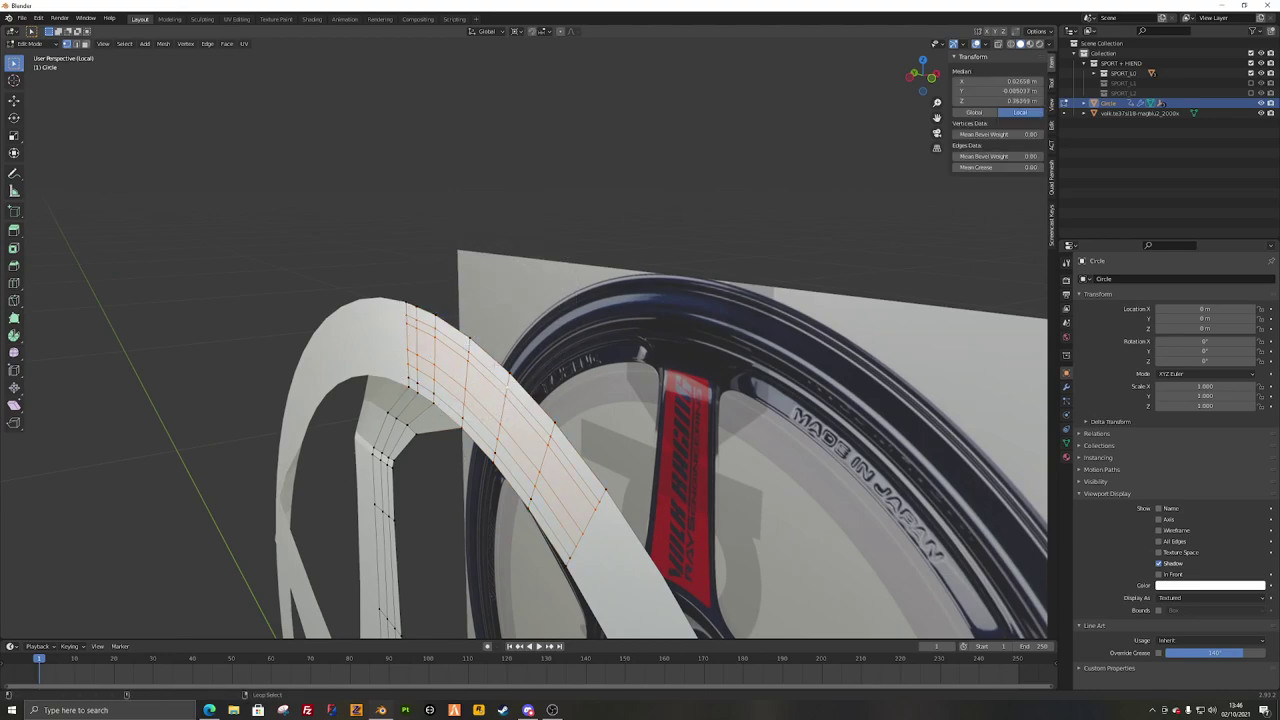
pyautogui.press('g')
pyautogui.press('x')
pyautogui.click(443, 369)
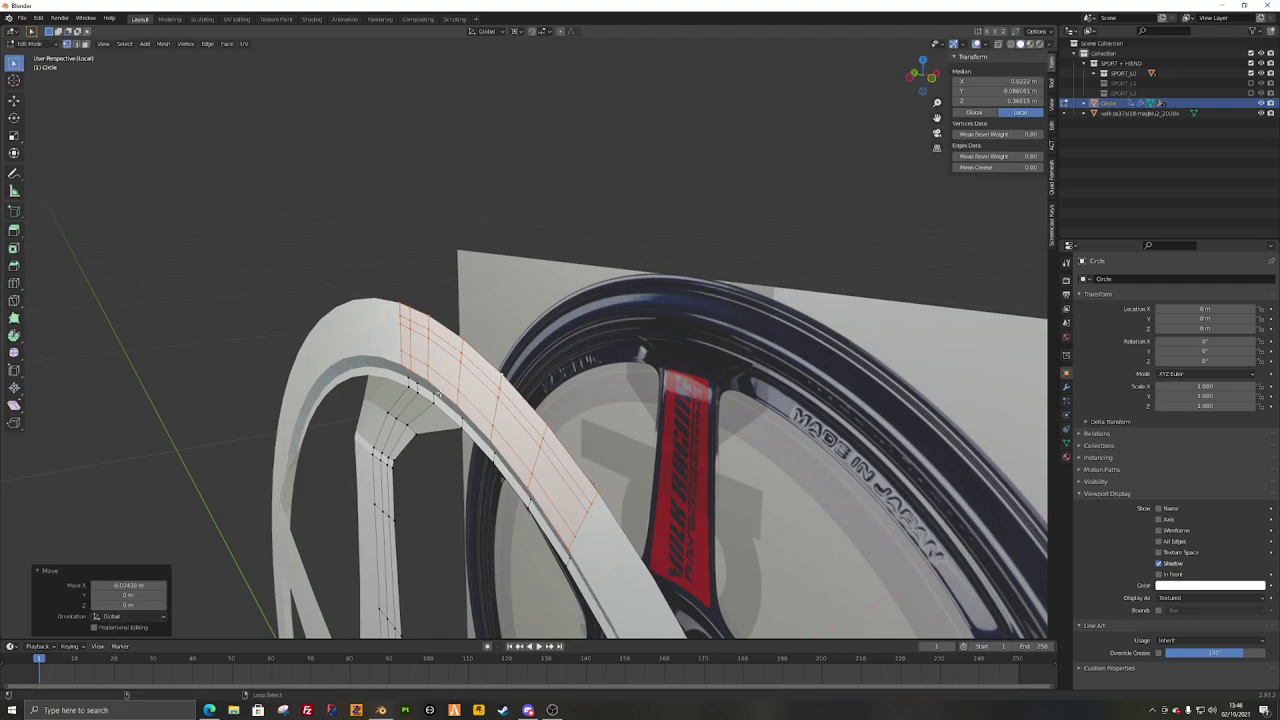
# Step: Deselect further inner rim loops and offset the remaining outer rings along X to shape a second rim step
pyautogui.keyDown('alt'); pyautogui.keyDown('shift'); pyautogui.rightClick(443, 393); pyautogui.keyUp('shift'); pyautogui.keyUp('alt')
pyautogui.press('g')
pyautogui.press('x')
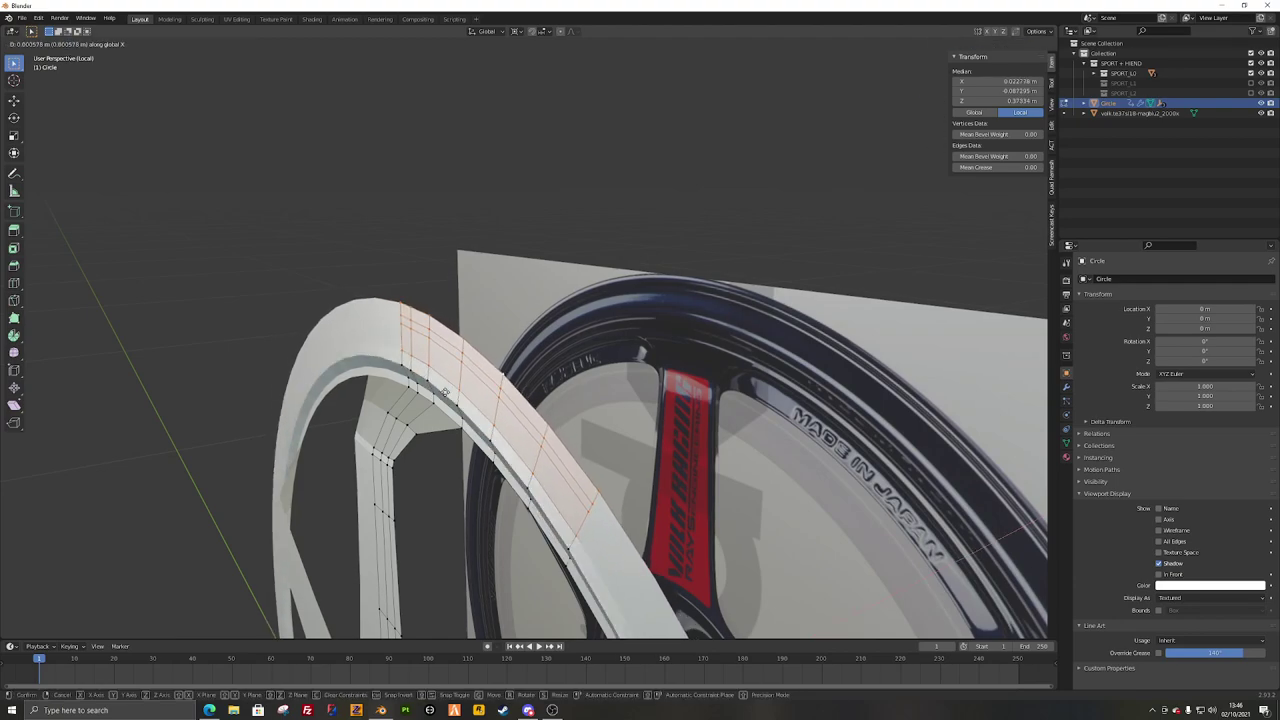
pyautogui.click(444, 393)
pyautogui.press('g')
pyautogui.press('x')
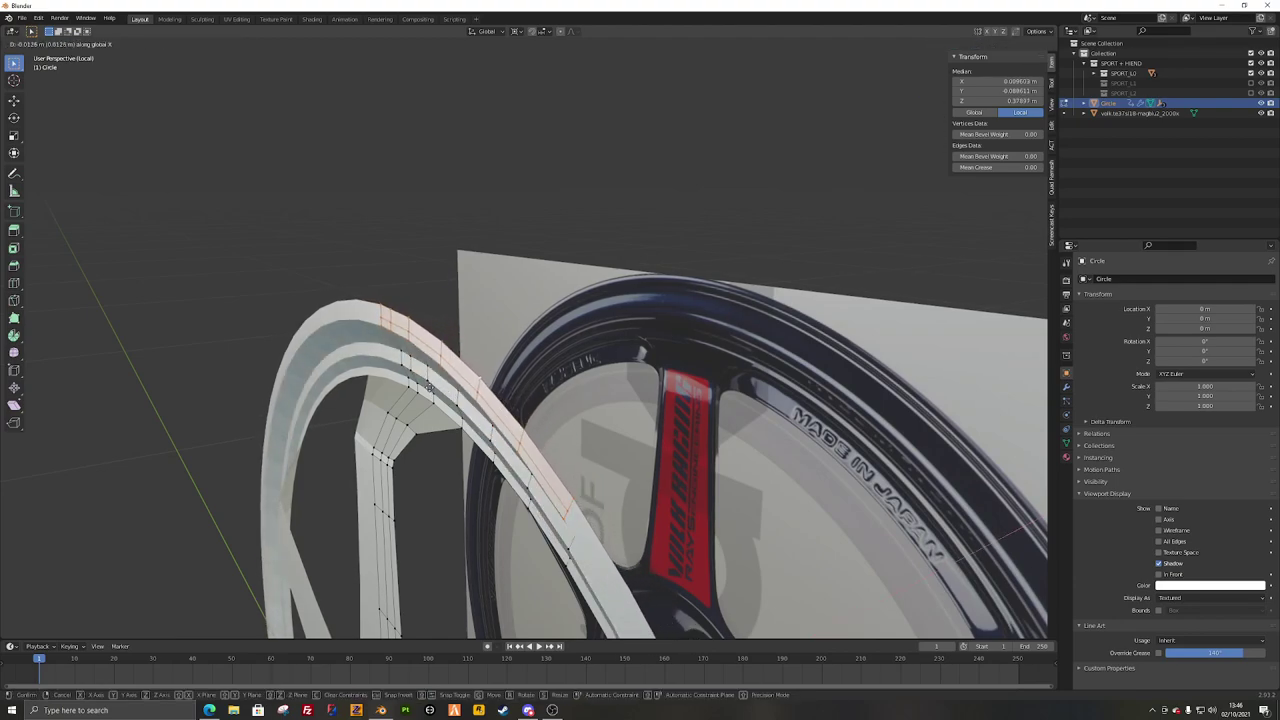
pyautogui.click(426, 385)
# Step: Select the edge loop at the rim's outer lip and shift it slightly further forward
pyautogui.hotkey('alt', 'a')
pyautogui.keyDown('alt'); pyautogui.click(420, 345); pyautogui.keyUp('alt')
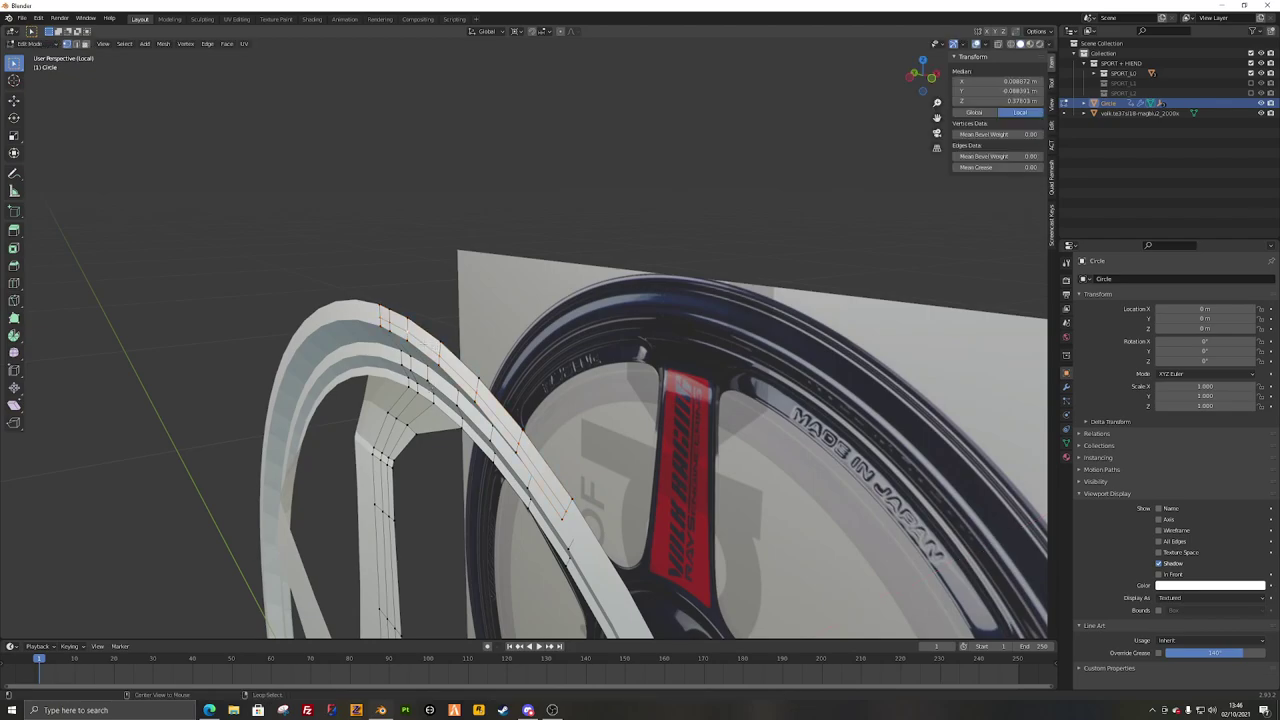
pyautogui.press('e')
pyautogui.click(404, 343)
pyautogui.hotkey('alt', 'a')
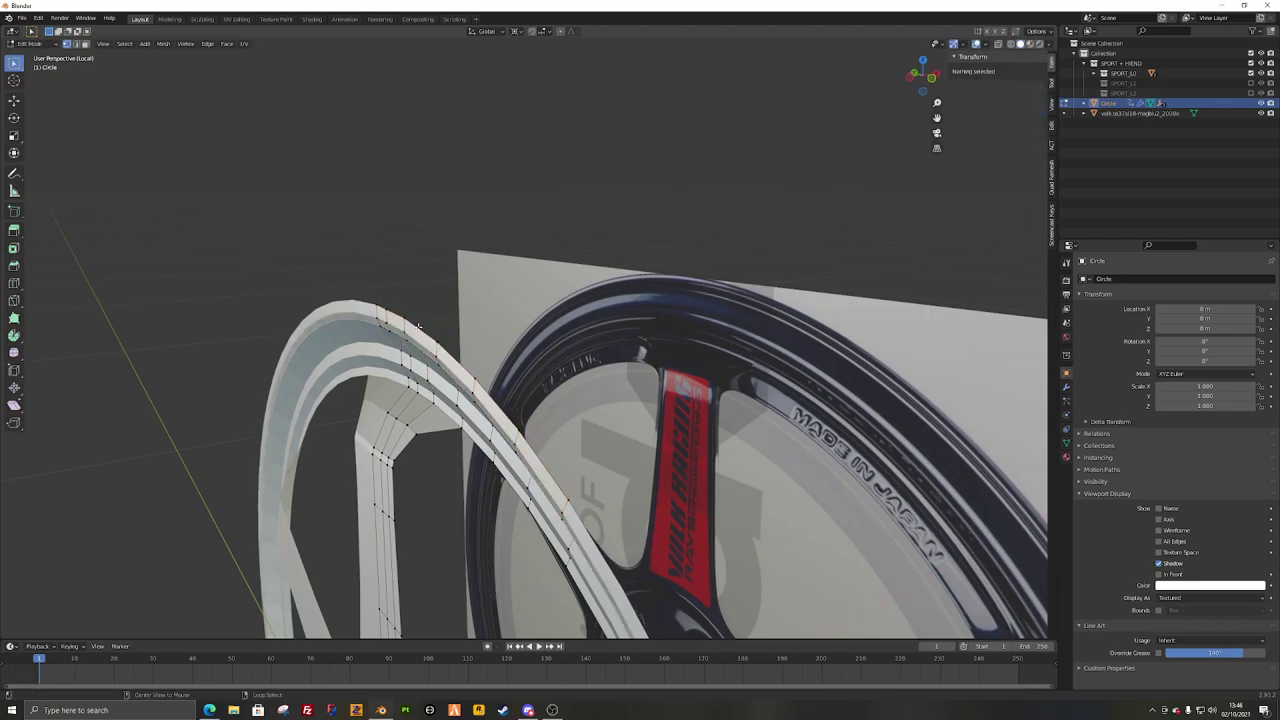
# Step: Examine the whole wheel's stepped rim and recessed hub in Object Mode from an oblique side, and return to editing
pyautogui.press('Tab')
pyautogui.scroll(-4, 442, 418)
pyautogui.moveTo(442, 418); pyautogui.dragTo(555, 468, button='middle')
pyautogui.scroll(-4, 542, 401)
pyautogui.press('Tab')
pyautogui.scroll(2, 604, 435)
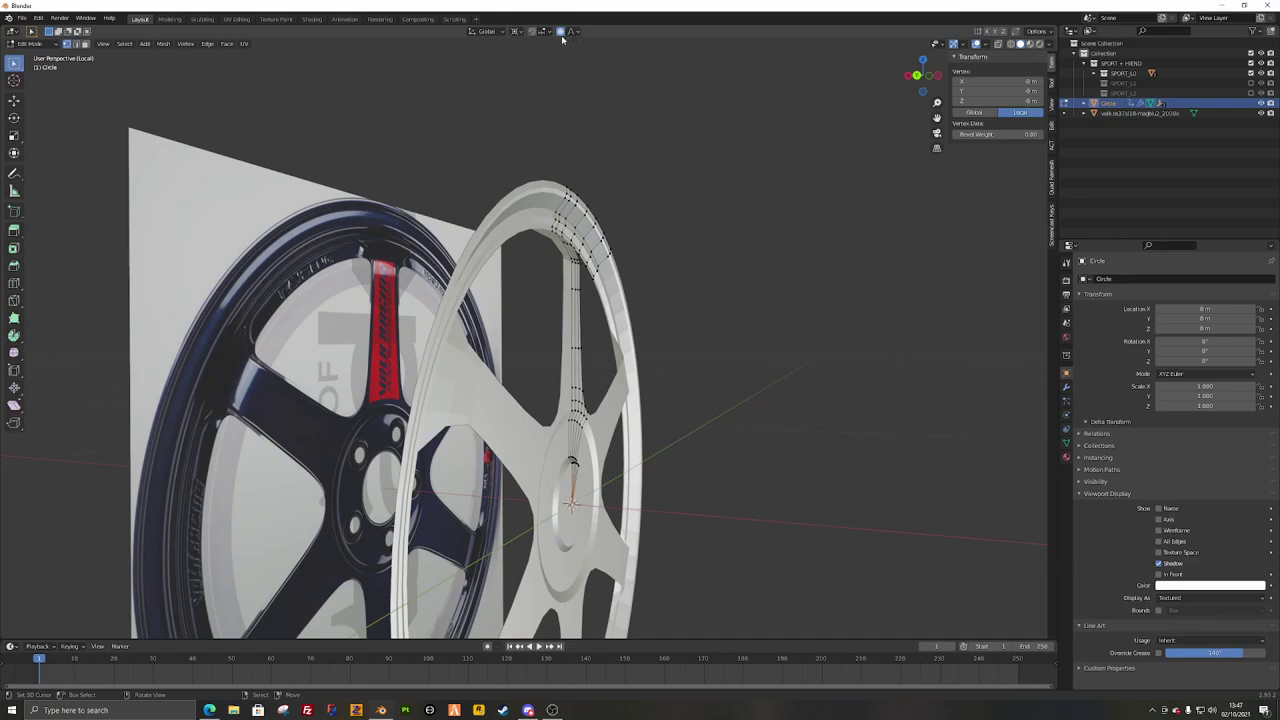
pyautogui.keyDown('shift'); pyautogui.moveTo(612, 463); pyautogui.dragTo(580, 403, button='middle'); pyautogui.keyUp('shift')
pyautogui.click(583, 447)
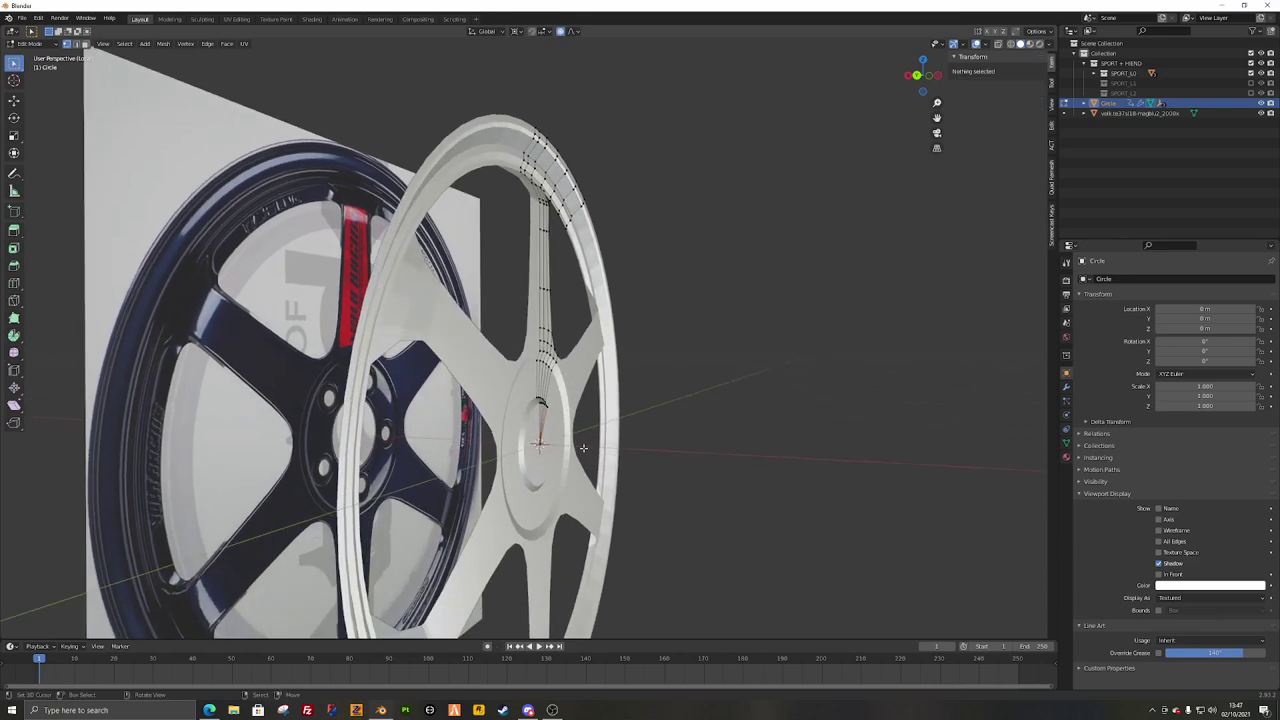
pyautogui.click(541, 445)
pyautogui.press('g')
pyautogui.press('x')
pyautogui.scroll(10, 600, 455)
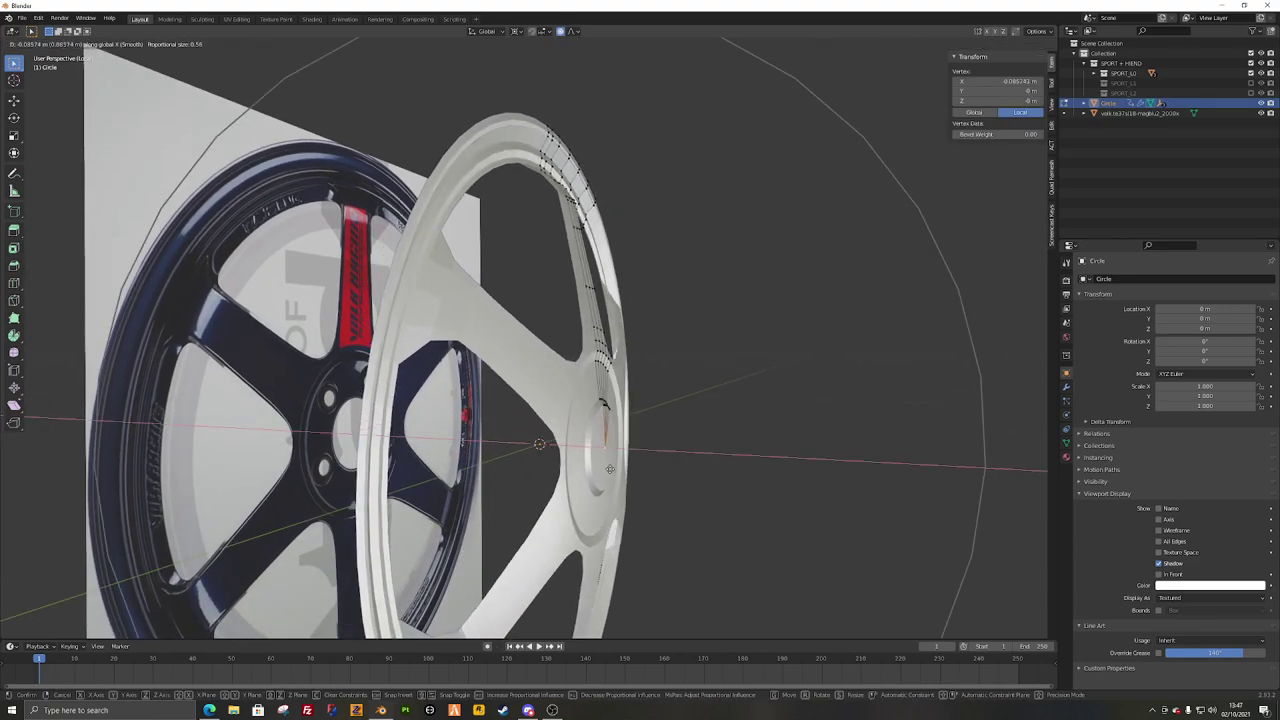
pyautogui.scroll(-4, 650, 470)
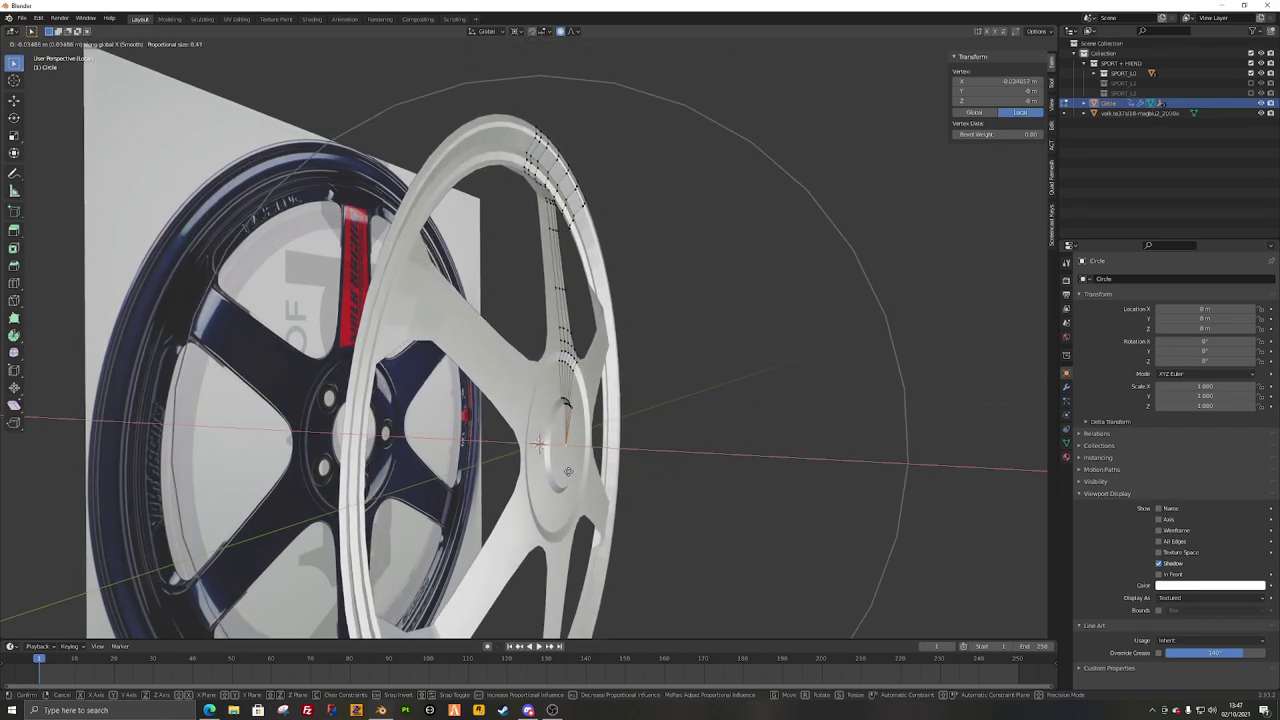
pyautogui.scroll(2, 567, 471)
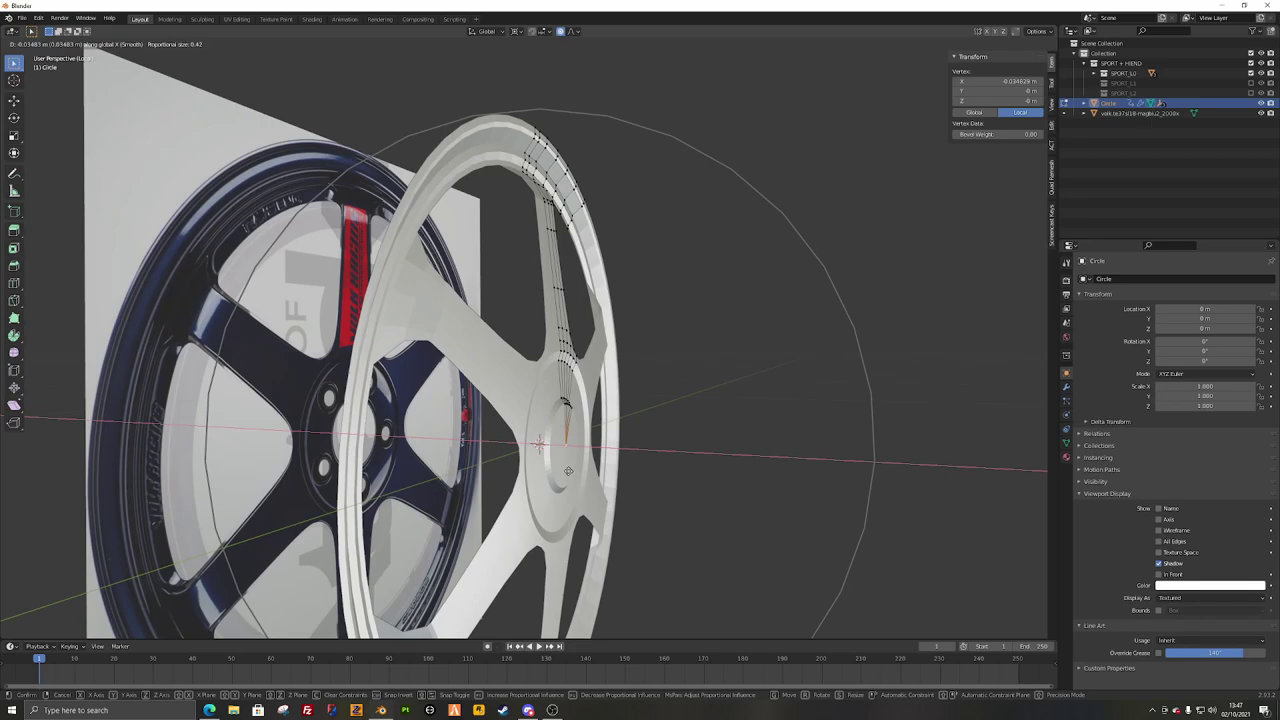
pyautogui.scroll(1, 568, 471)
pyautogui.rightClick(570, 470)
pyautogui.scroll(-3, 624, 442)
pyautogui.moveTo(626, 440); pyautogui.dragTo(646, 475, button='middle')
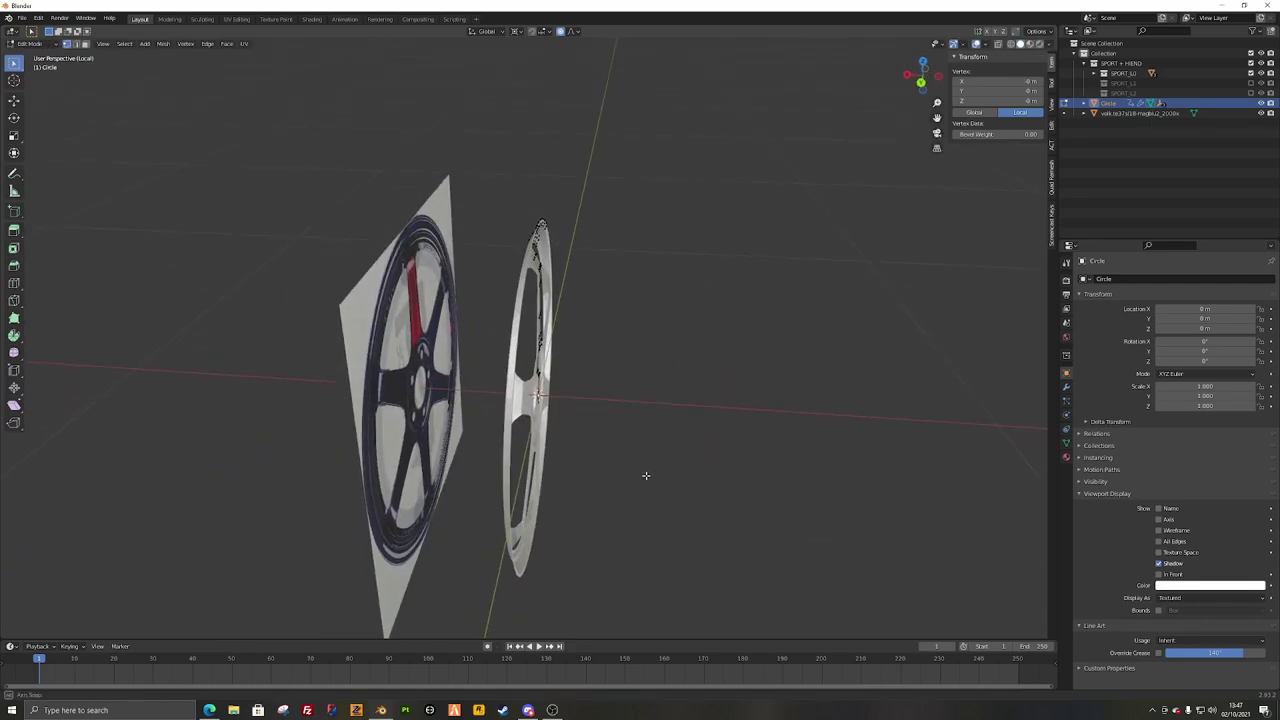
pyautogui.press('g')
pyautogui.press('x')
pyautogui.scroll(2, 660, 481)
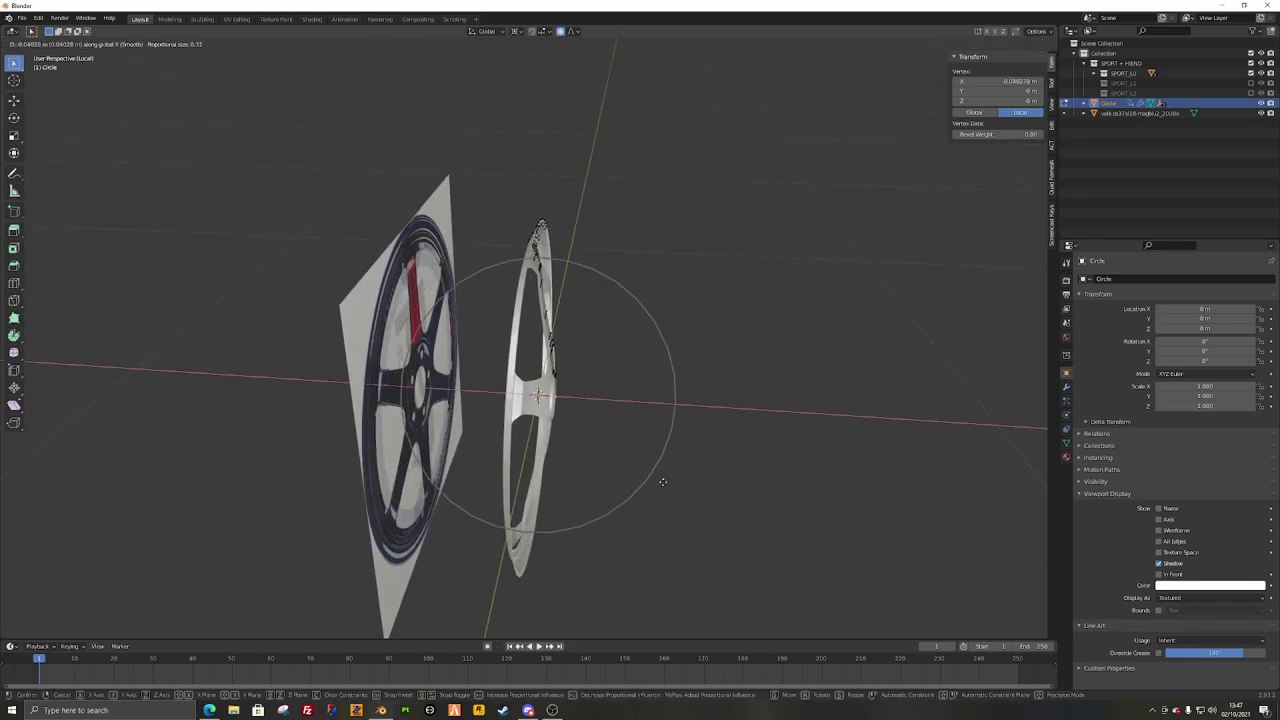
pyautogui.rightClick(661, 478)
# Step: Select the edge across the middle of the spoke and move it along X with proportional editing to bow the spoke
pyautogui.moveTo(592, 389); pyautogui.dragTo(564, 363, button='middle')
pyautogui.scroll(4, 598, 430)
pyautogui.hotkey('alt', 'a')
pyautogui.press('c')
pyautogui.click(550, 383)
pyautogui.rightClick(550, 383)
pyautogui.hotkey('alt', 'a')
pyautogui.press('Escape')
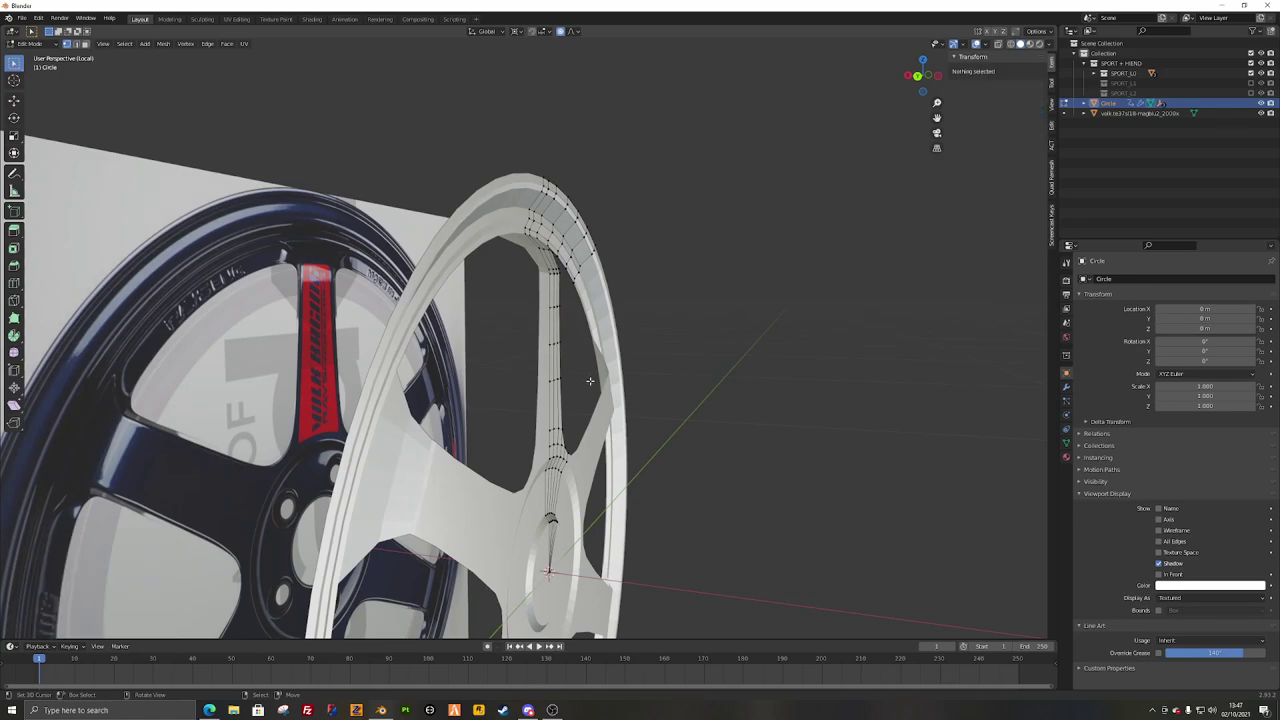
pyautogui.click(557, 350)
pyautogui.rightClick(557, 350)
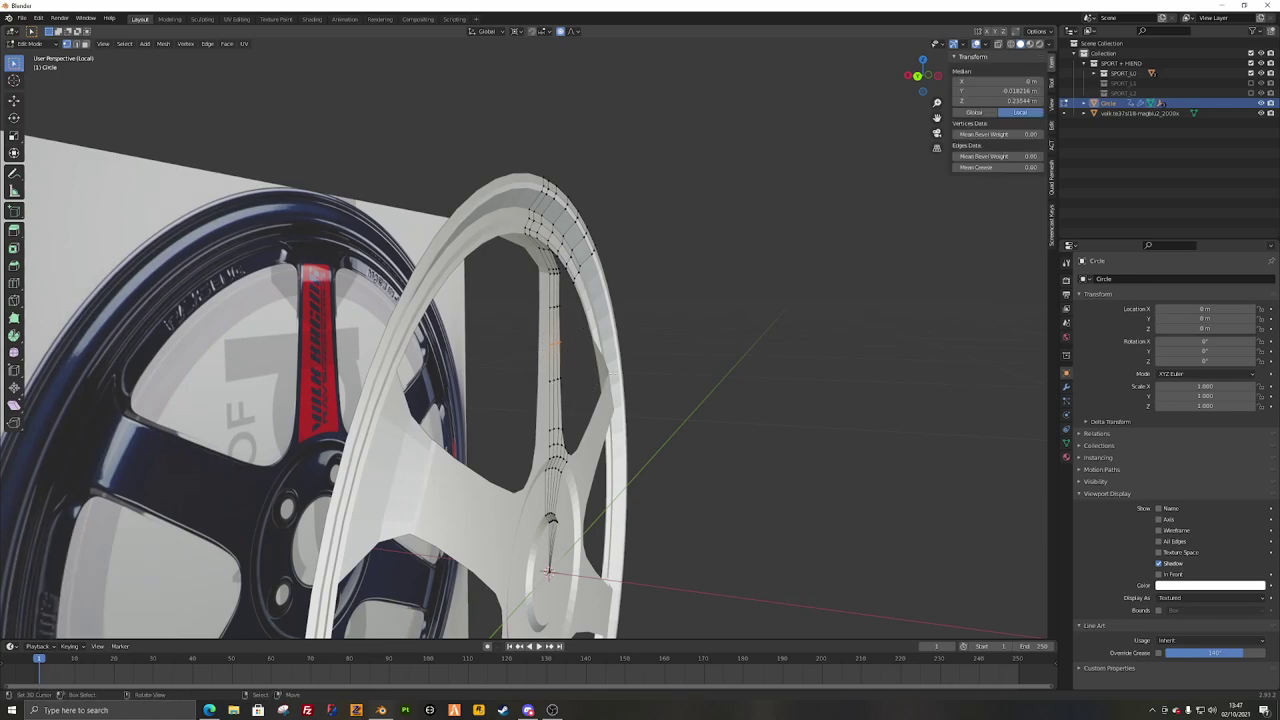
pyautogui.moveTo(559, 350); pyautogui.dragTo(650, 382, button='middle')
pyautogui.press('g')
pyautogui.press('x')
pyautogui.scroll(2, 688, 392)
pyautogui.scroll(3, 691, 393)
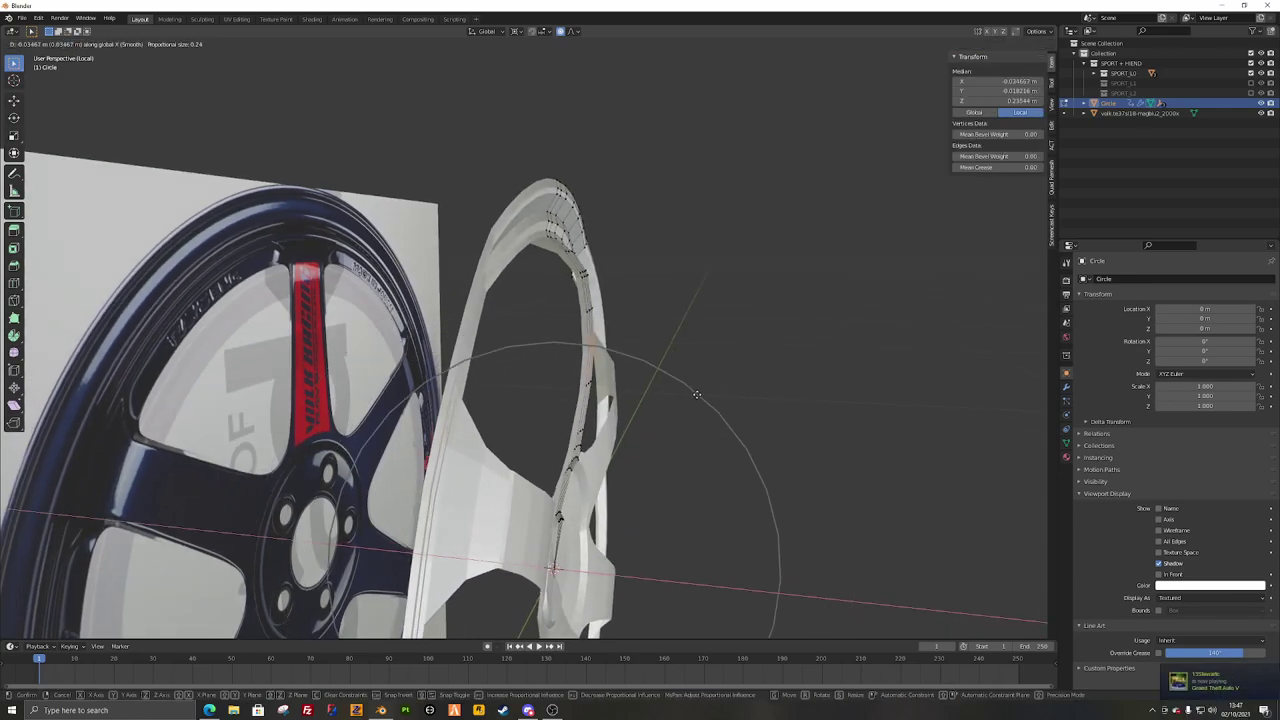
pyautogui.press('Escape')
# Step: Enable Merge on the Radial array modifier with a distance of 0.001 m and first and last copies included
pyautogui.press('Tab')
pyautogui.moveTo(691, 393); pyautogui.dragTo(515, 394, button='middle')
pyautogui.scroll(5, 583, 363)
pyautogui.scroll(-6, 515, 394)
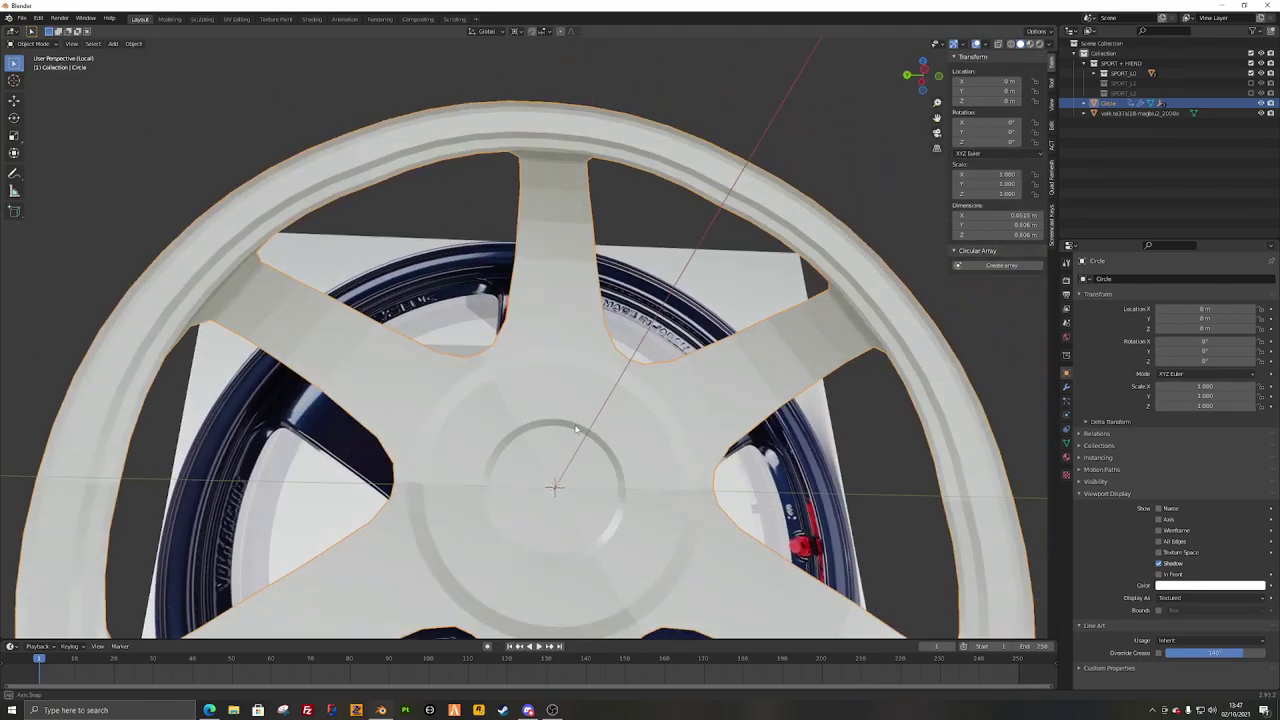
pyautogui.moveTo(576, 429); pyautogui.dragTo(607, 256, button='middle')
pyautogui.scroll(3, 596, 435)
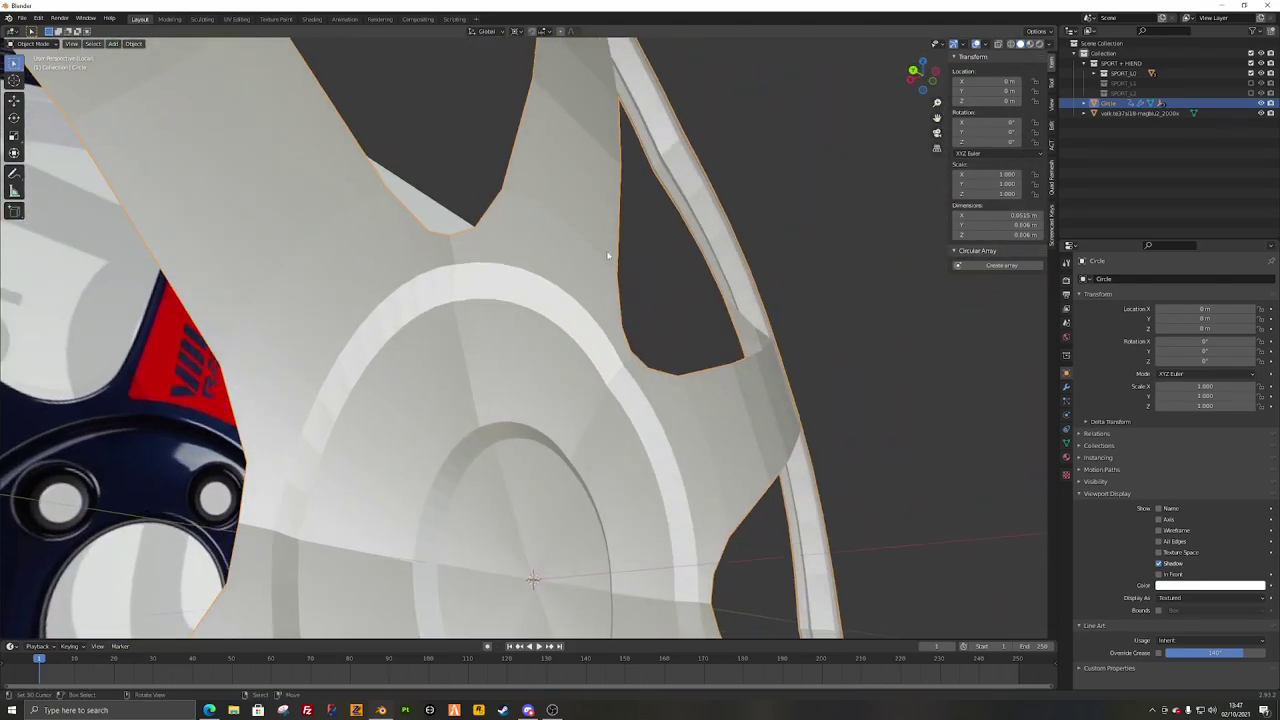
pyautogui.click(1065, 387)
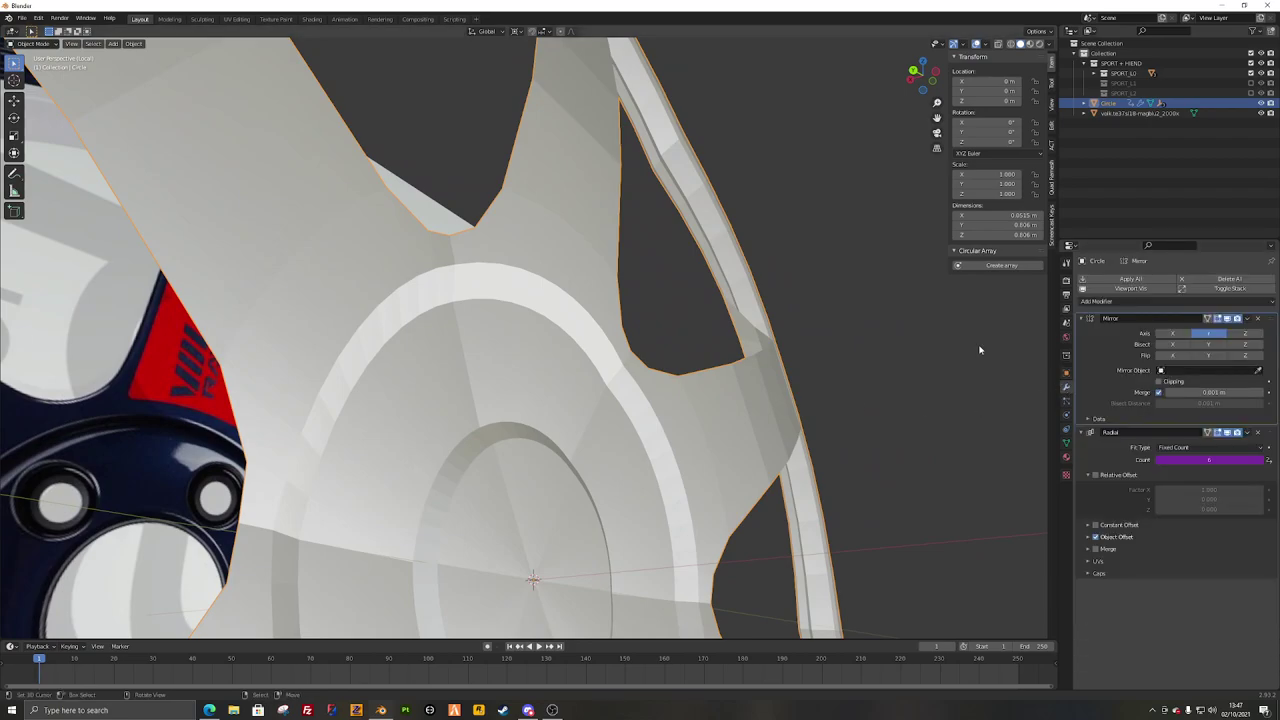
pyautogui.click(1160, 393)
pyautogui.moveTo(600, 250); pyautogui.dragTo(718, 441, button='middle')
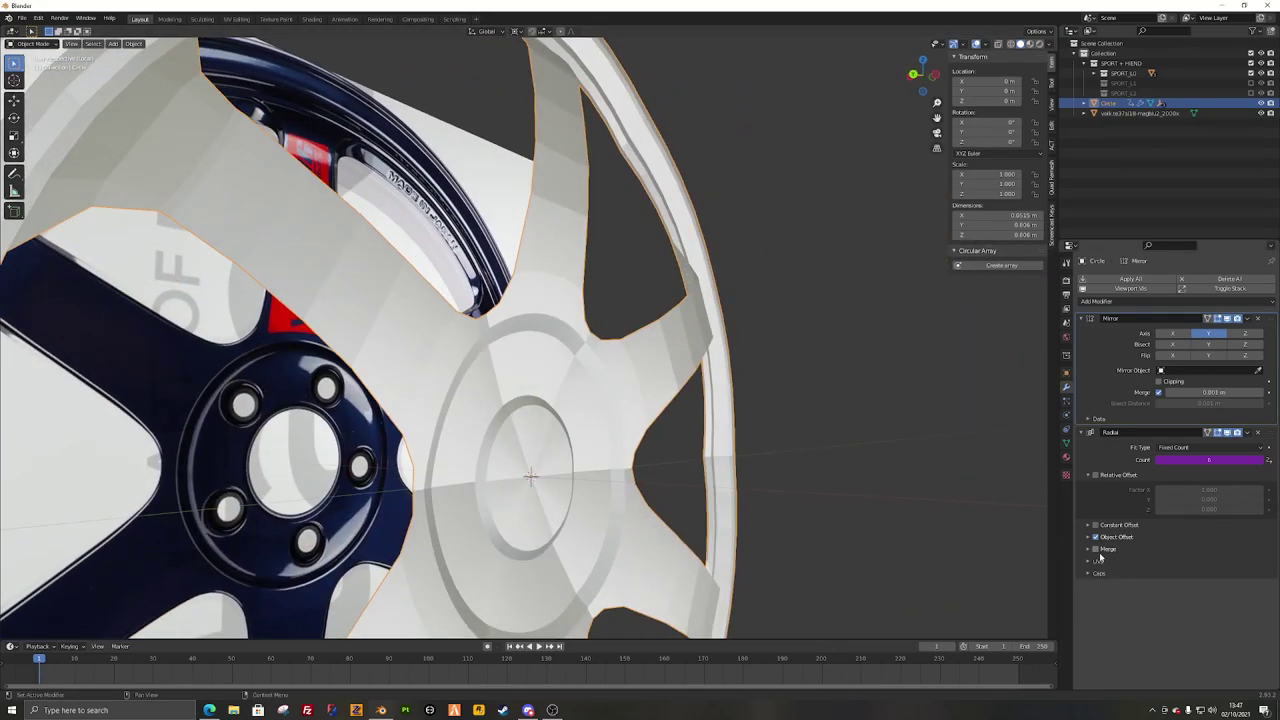
pyautogui.click(1088, 551)
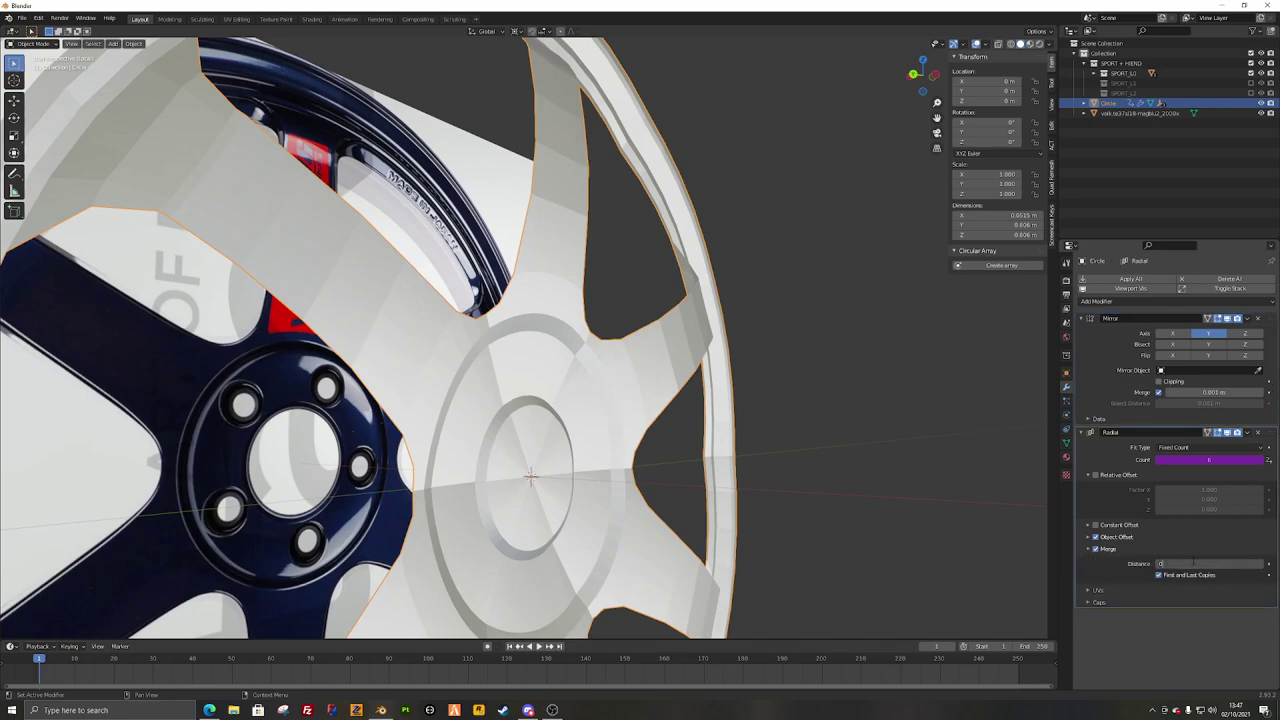
pyautogui.moveTo(760, 460); pyautogui.dragTo(685, 300, button='middle')
pyautogui.hotkey('shift', 'z')
pyautogui.hotkey('shift', 'z')
# Step: Flatten the hub's ring of faces between the two inner steps by scaling X to 0, and shift it slightly along X
pyautogui.press('Tab')
pyautogui.scroll(3, 685, 300)
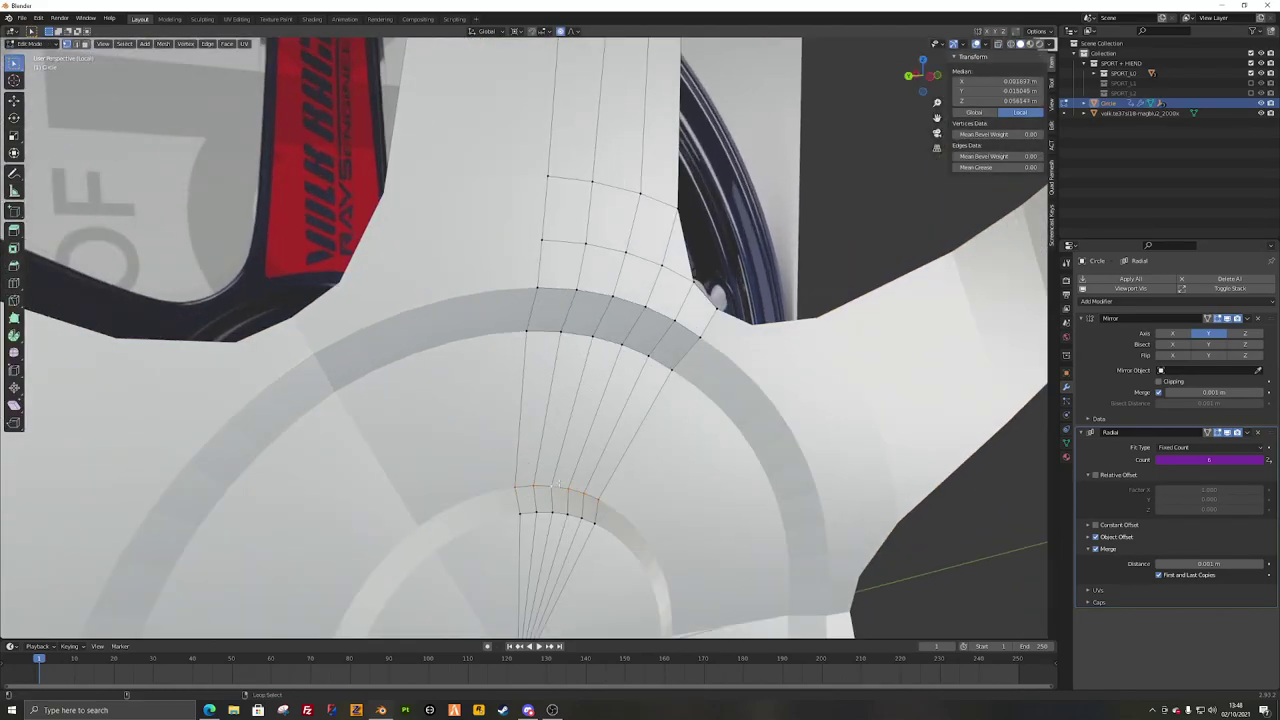
pyautogui.keyDown('shift'); pyautogui.moveTo(605, 338); pyautogui.dragTo(488, 395, button='middle'); pyautogui.keyUp('shift')
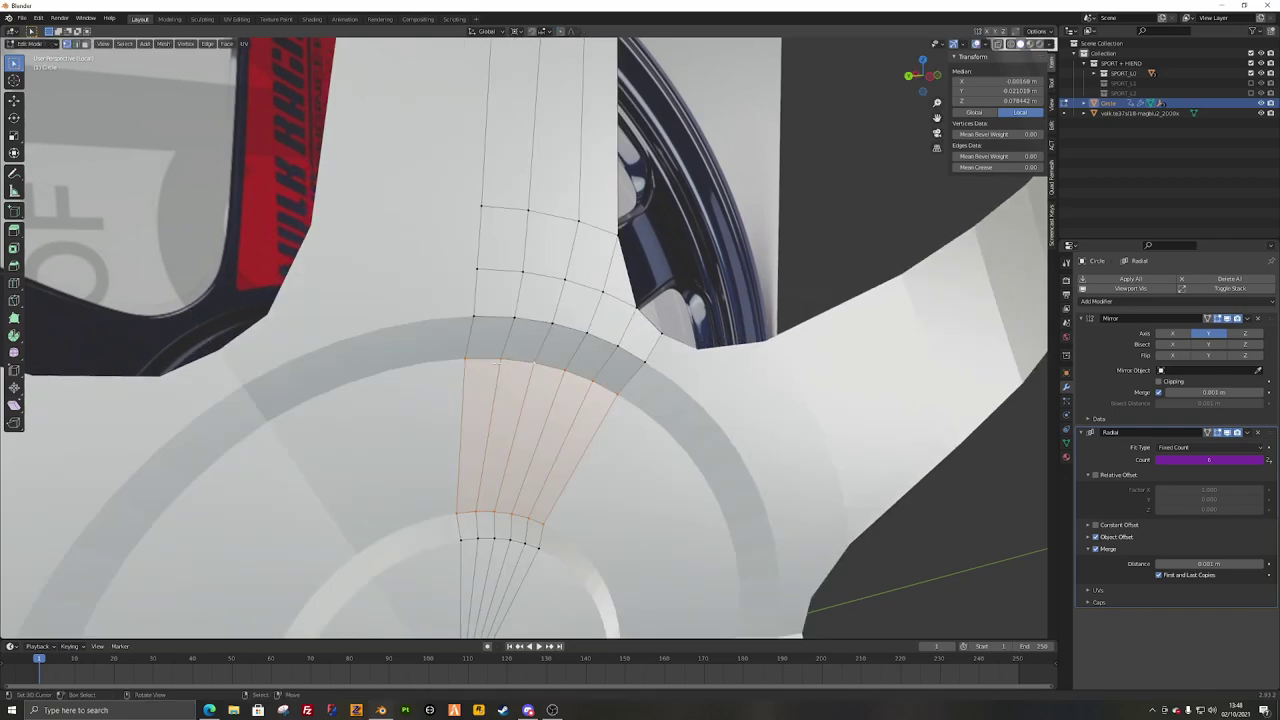
pyautogui.press('super')
pyautogui.press('super')
pyautogui.hotkey('alt', 's')
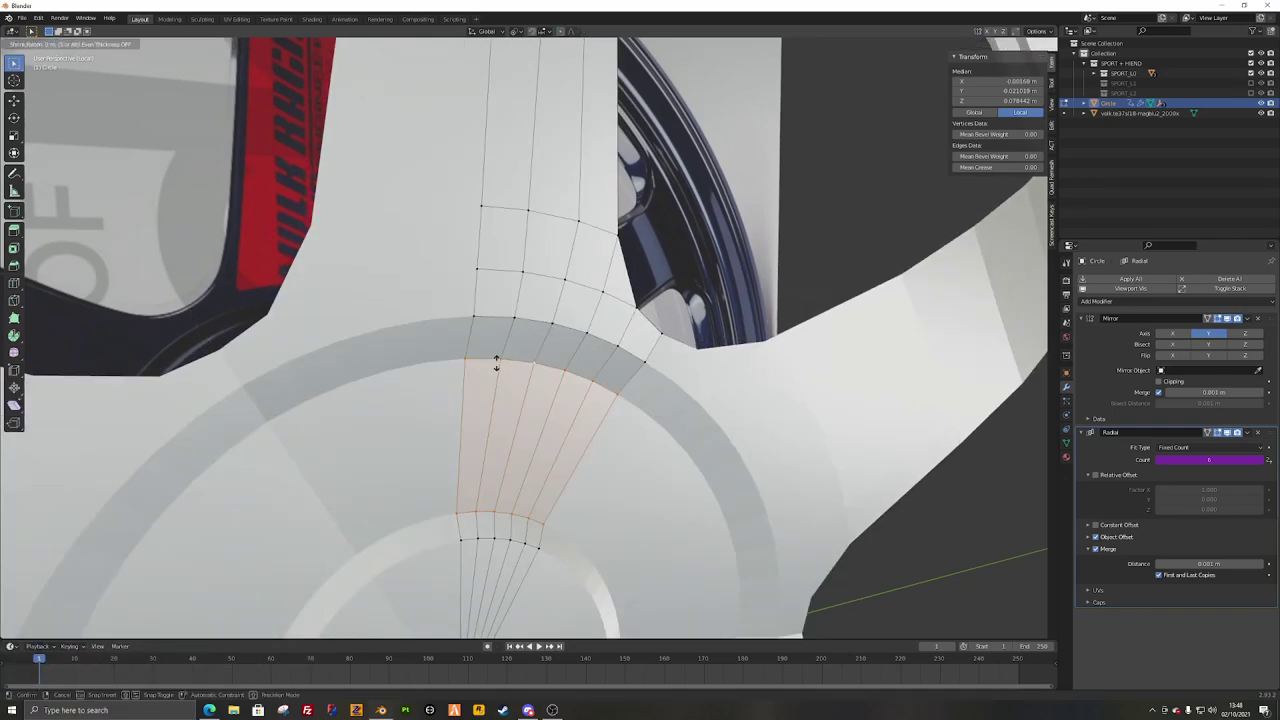
pyautogui.click(497, 364)
pyautogui.moveTo(497, 364); pyautogui.dragTo(519, 366, button='middle')
pyautogui.scroll(2, 519, 366)
pyautogui.press('s')
pyautogui.press('x')
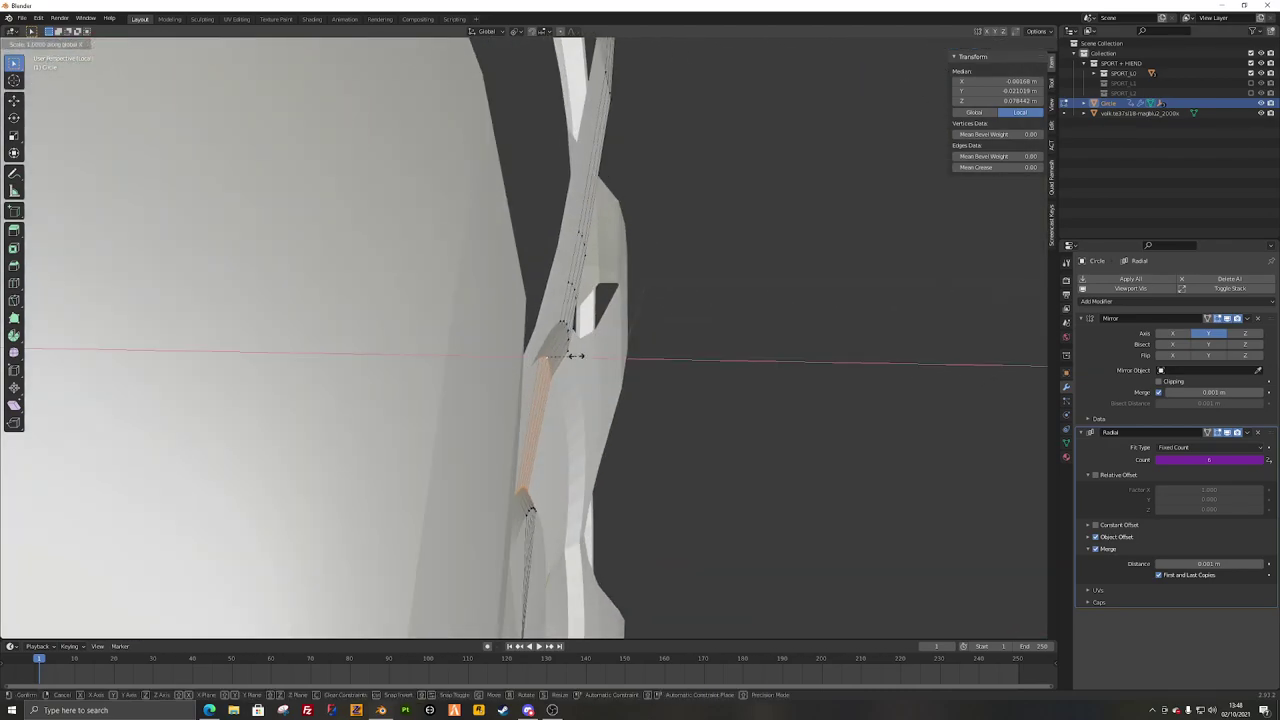
pyautogui.press('0')
pyautogui.press('Return')
pyautogui.press('g')
pyautogui.press('x')
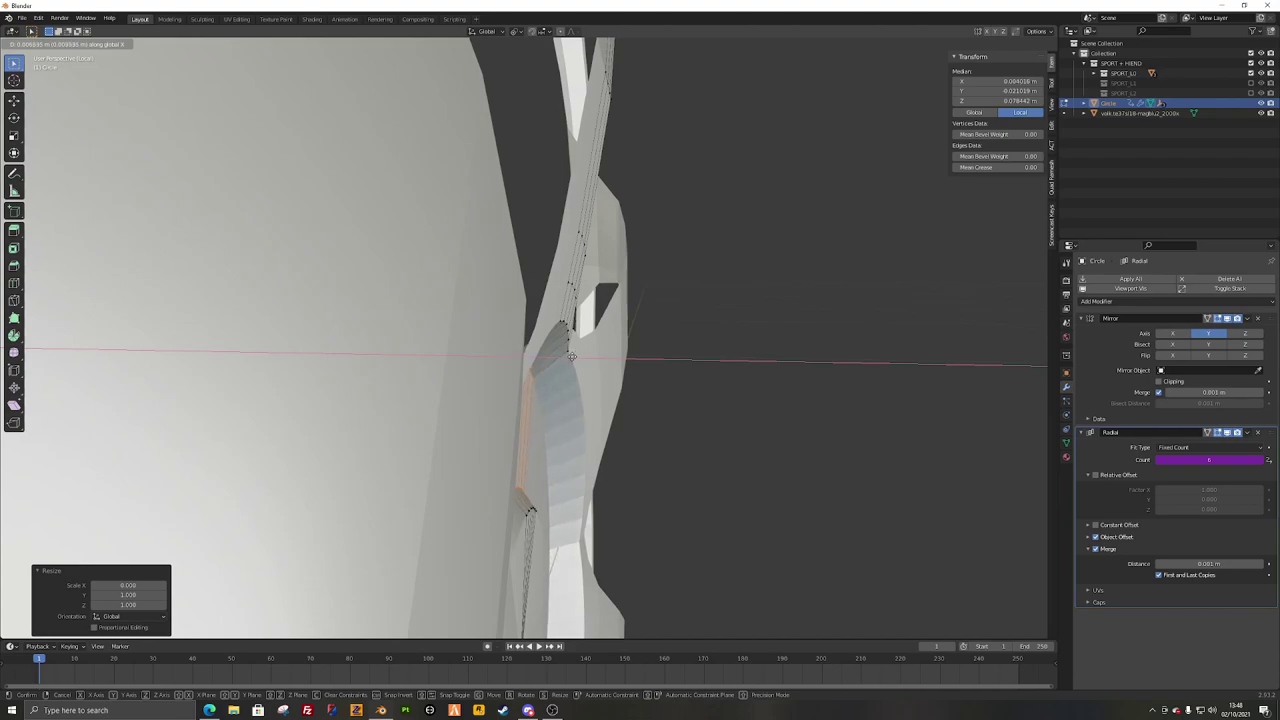
pyautogui.click(572, 356)
# Step: Flatten the edge loop on the outer lip of the hub recess by scaling it to 0 along X
pyautogui.moveTo(572, 356); pyautogui.dragTo(425, 440, button='middle')
pyautogui.press('s')
pyautogui.press('x')
pyautogui.press('0')
pyautogui.press('Return')
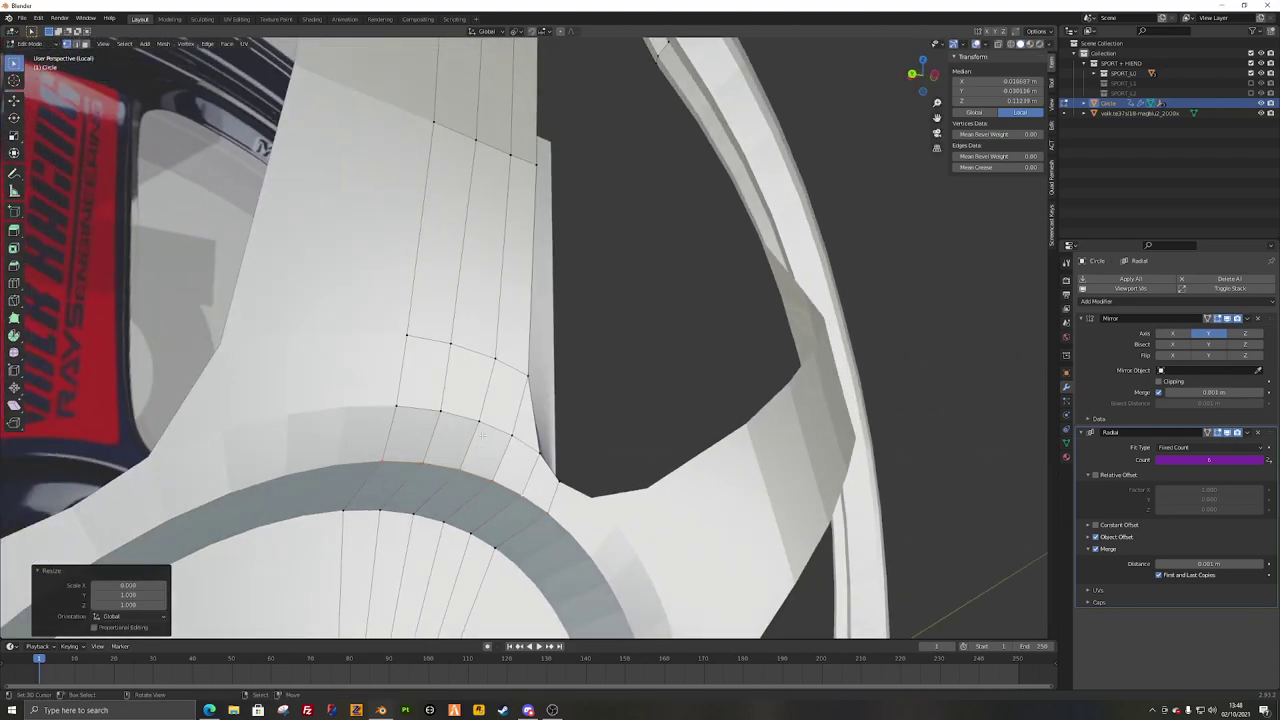
# Step: Flatten the edge loop just outside the hub lip to 0 along X and shift it slightly along X
pyautogui.hotkey('alt', 'a')
pyautogui.press('c')
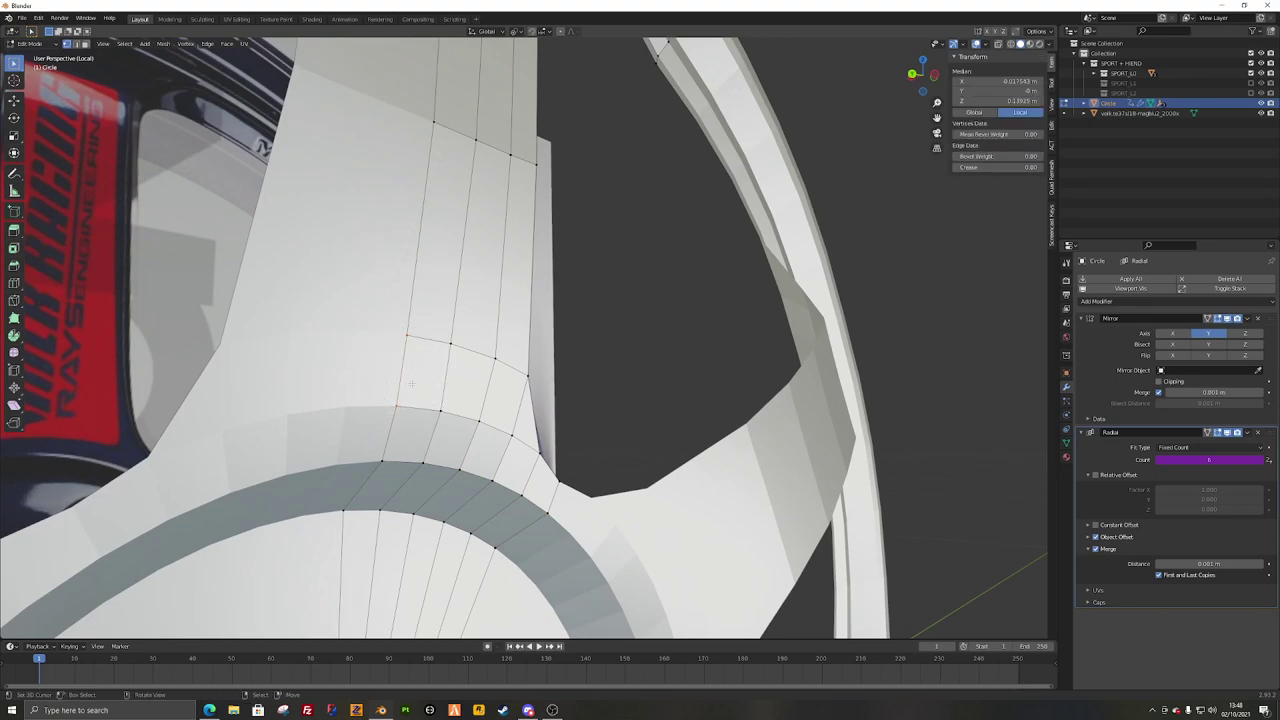
pyautogui.moveTo(411, 383); pyautogui.dragTo(540, 437)
pyautogui.press('s')
pyautogui.press('x')
pyautogui.press('0')
pyautogui.press('Return')
pyautogui.moveTo(556, 450); pyautogui.dragTo(597, 483, button='middle')
pyautogui.press('g')
pyautogui.press('x')
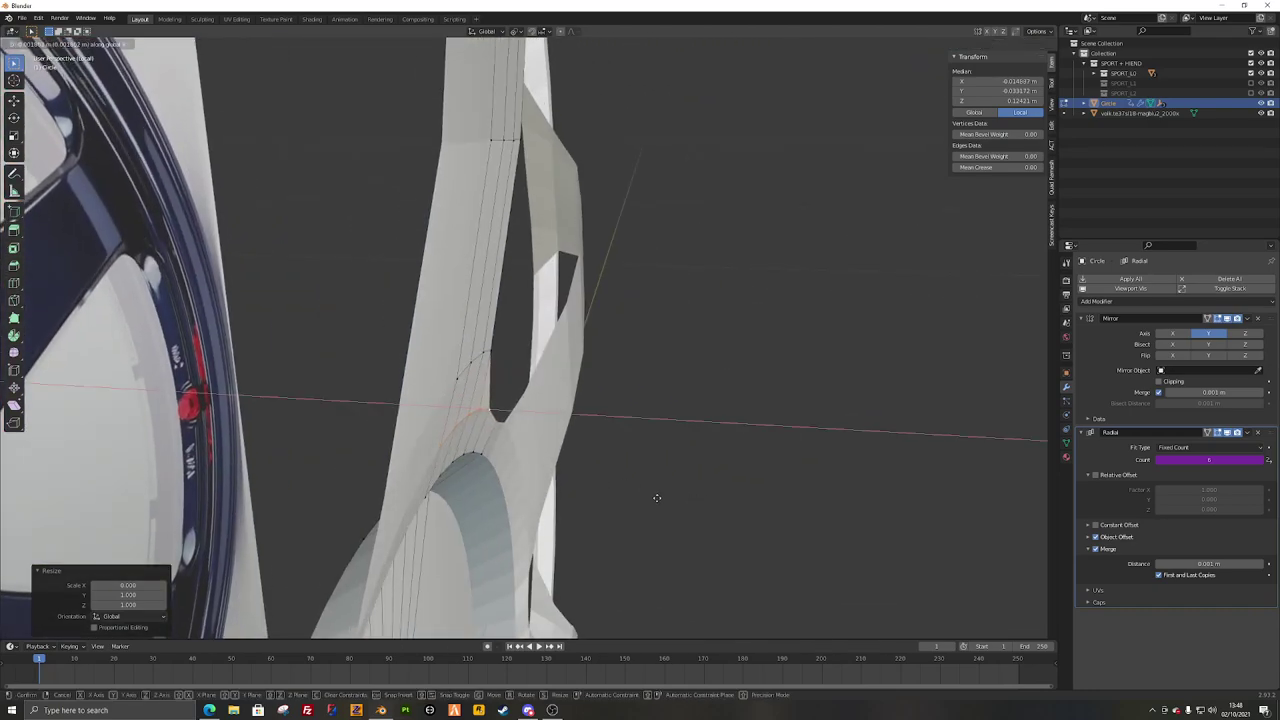
pyautogui.click(674, 471)
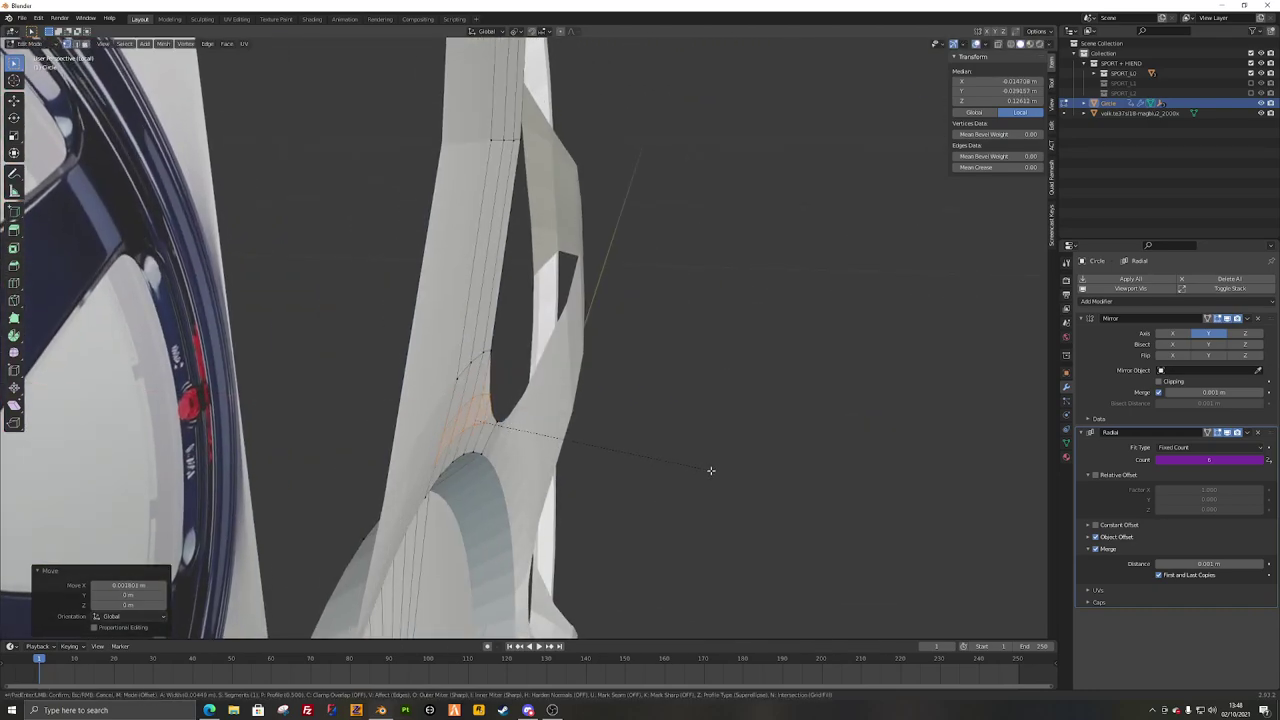
# Step: Bevel the edge loop at the spoke's base with one segment to form a narrow band
pyautogui.click(682, 467)
pyautogui.moveTo(680, 466); pyautogui.dragTo(584, 497, button='middle')
pyautogui.hotkey('alt', 'a')
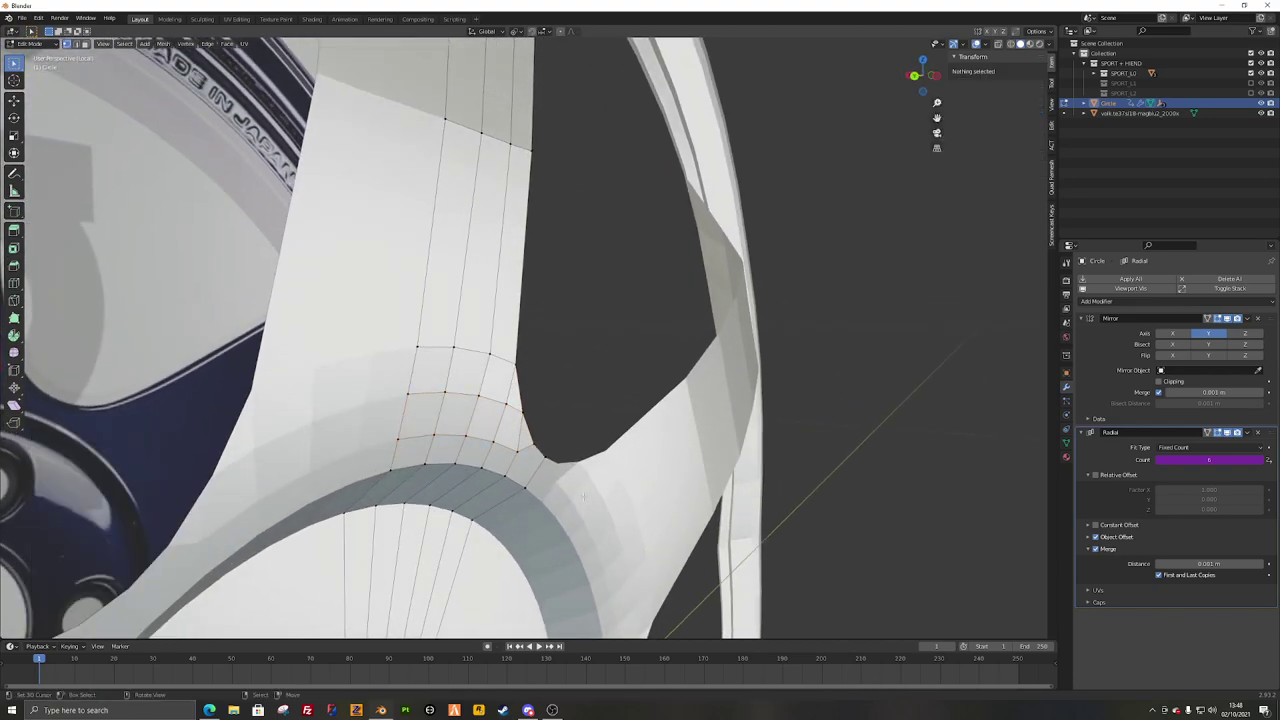
# Step: Try deleting the vertices at the corner between spoke and hub, and undo the deletion
pyautogui.click(541, 472)
pyautogui.rightClick(525, 459)
pyautogui.press('x')
pyautogui.press('v')
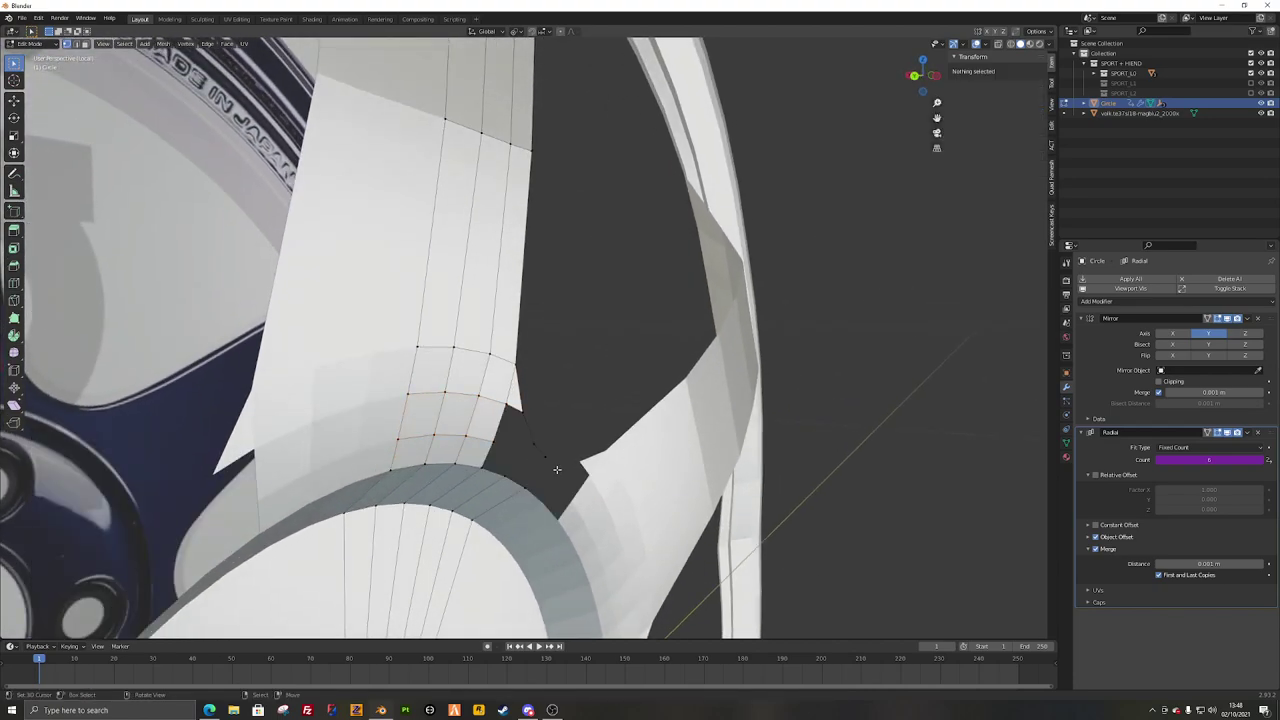
pyautogui.hotkey('ctrl', 'z')
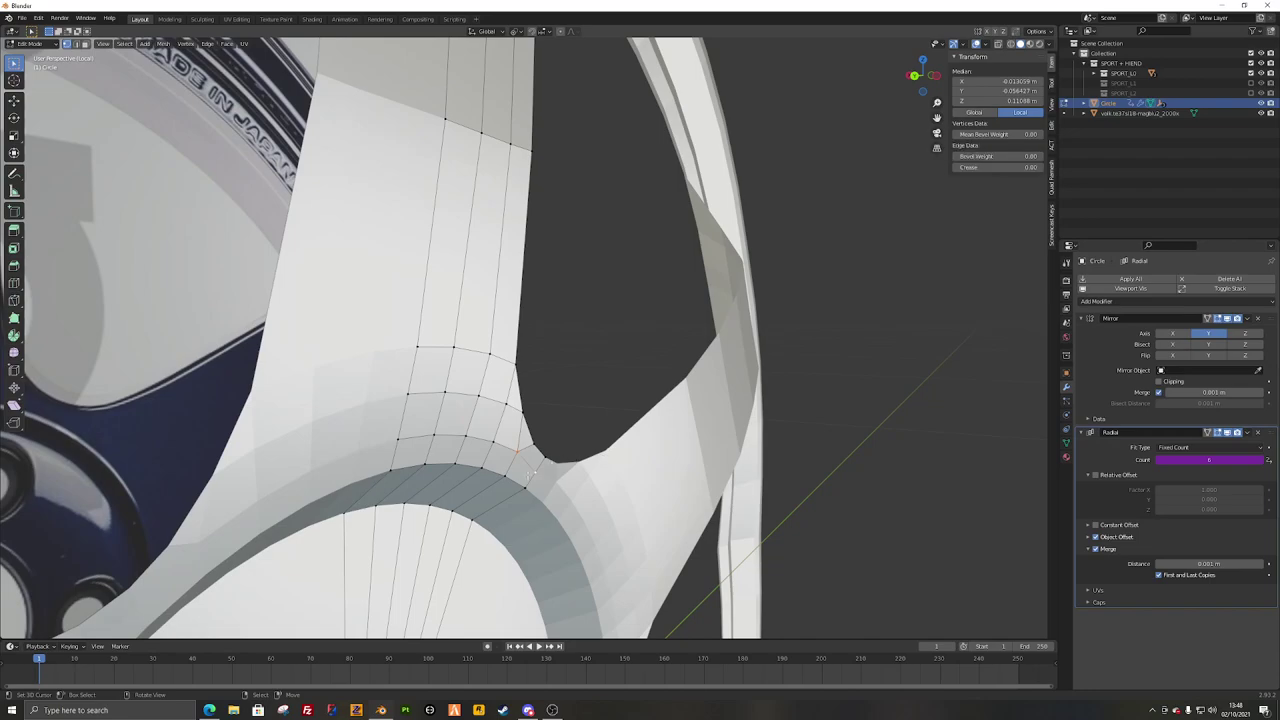
# Step: Select the bevel band's edge loop nearest the hub and slide it slightly towards the hub lip
pyautogui.keyDown('ctrl'); pyautogui.click(390, 433); pyautogui.keyUp('ctrl')
pyautogui.press('g')
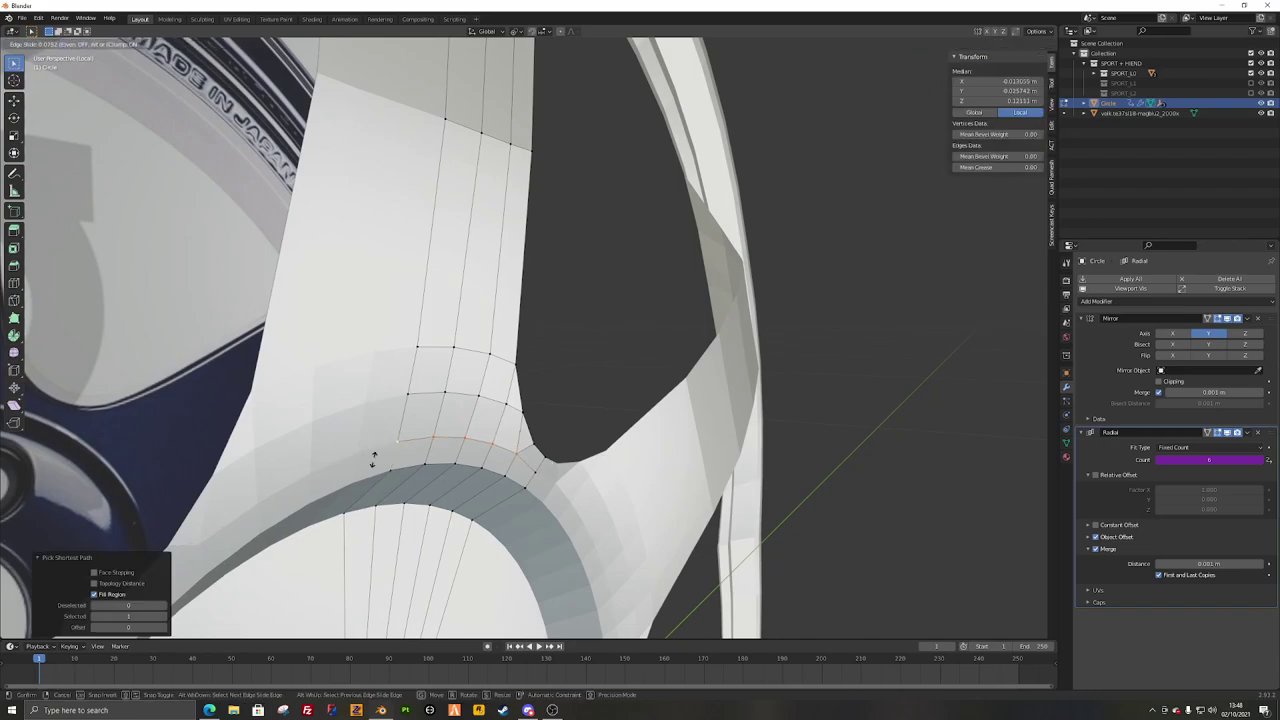
pyautogui.click(371, 466)
pyautogui.hotkey('alt', 'a')
# Step: Try rerouting the edge flow at the spoke's inner corner with diagonal edges between neighbouring vertices
pyautogui.moveTo(620, 440); pyautogui.dragTo(555, 386, button='middle')
pyautogui.press('a')
pyautogui.hotkey('alt', 'a')
pyautogui.click(567, 456)
pyautogui.scroll(-5, 605, 487)
pyautogui.press('j')
pyautogui.scroll(5, 625, 470)
pyautogui.hotkey('alt', 'a')
pyautogui.rightClick(643, 483)
pyautogui.keyDown('ctrl'); pyautogui.rightClick(614, 493); pyautogui.keyUp('ctrl')
pyautogui.keyDown('shift'); pyautogui.rightClick(574, 431); pyautogui.keyUp('shift')
pyautogui.click(555, 386)
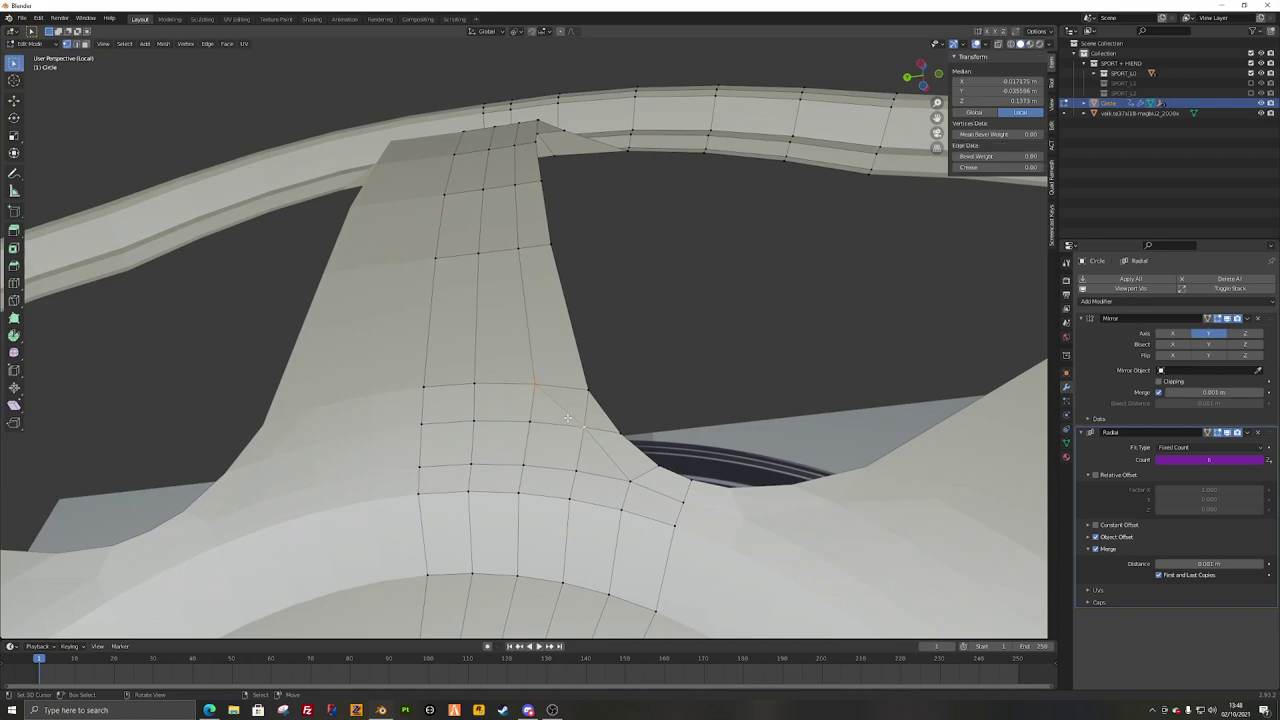
pyautogui.keyDown('ctrl'); pyautogui.rightClick(617, 423); pyautogui.keyUp('ctrl')
pyautogui.keyDown('shift'); pyautogui.rightClick(591, 383); pyautogui.keyUp('shift')
pyautogui.press('a')
pyautogui.press('a')
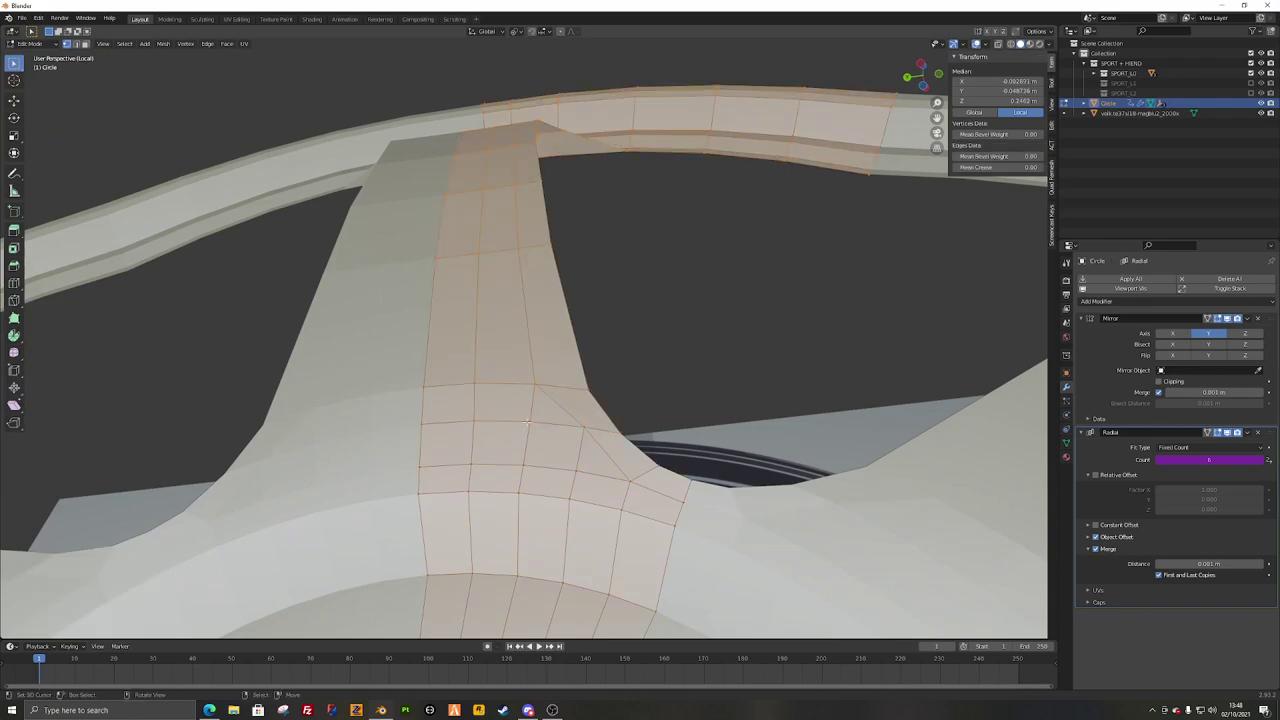
pyautogui.scroll(-2, 565, 390)
pyautogui.moveTo(560, 388); pyautogui.dragTo(557, 428, button='middle')
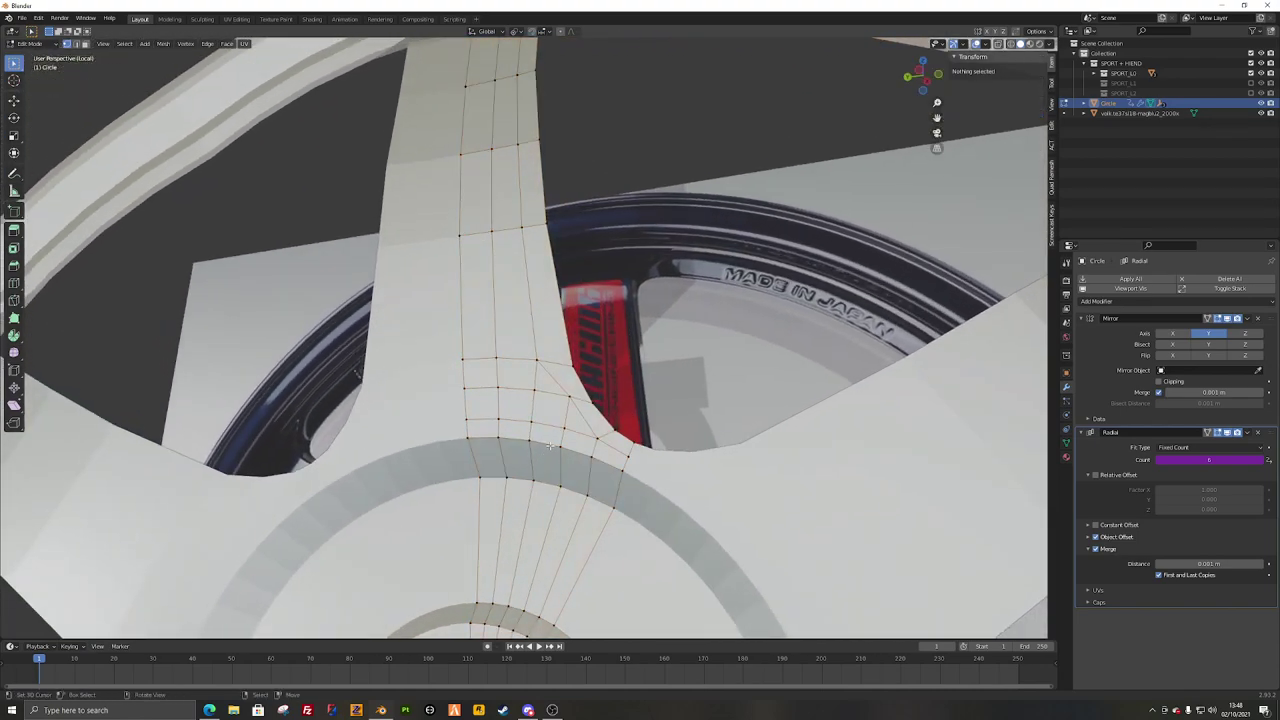
# Step: Undo the diagonal corner edges and the edge slide, back to the freshly bevelled band
pyautogui.hotkey('ctrl', 'z')
pyautogui.hotkey('ctrl', 'z')
pyautogui.hotkey('ctrl', 'z')
pyautogui.hotkey('ctrl', 'z')
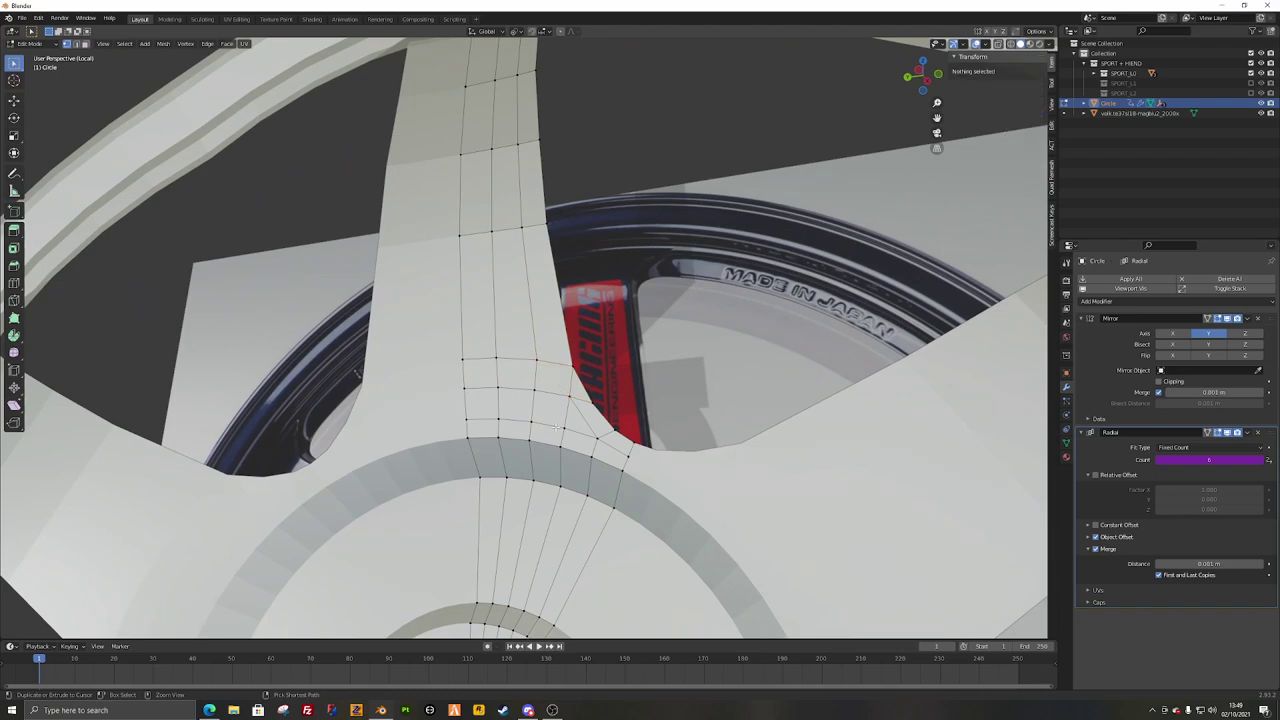
pyautogui.hotkey('ctrl', 'z')
pyautogui.hotkey('ctrl', 'z')
pyautogui.hotkey('ctrl', 'z')
pyautogui.hotkey('ctrl', 'z')
pyautogui.hotkey('ctrl', 'z')
pyautogui.hotkey('ctrl', 'z')
pyautogui.keyDown('ctrl'); pyautogui.click(643, 402); pyautogui.keyUp('ctrl')
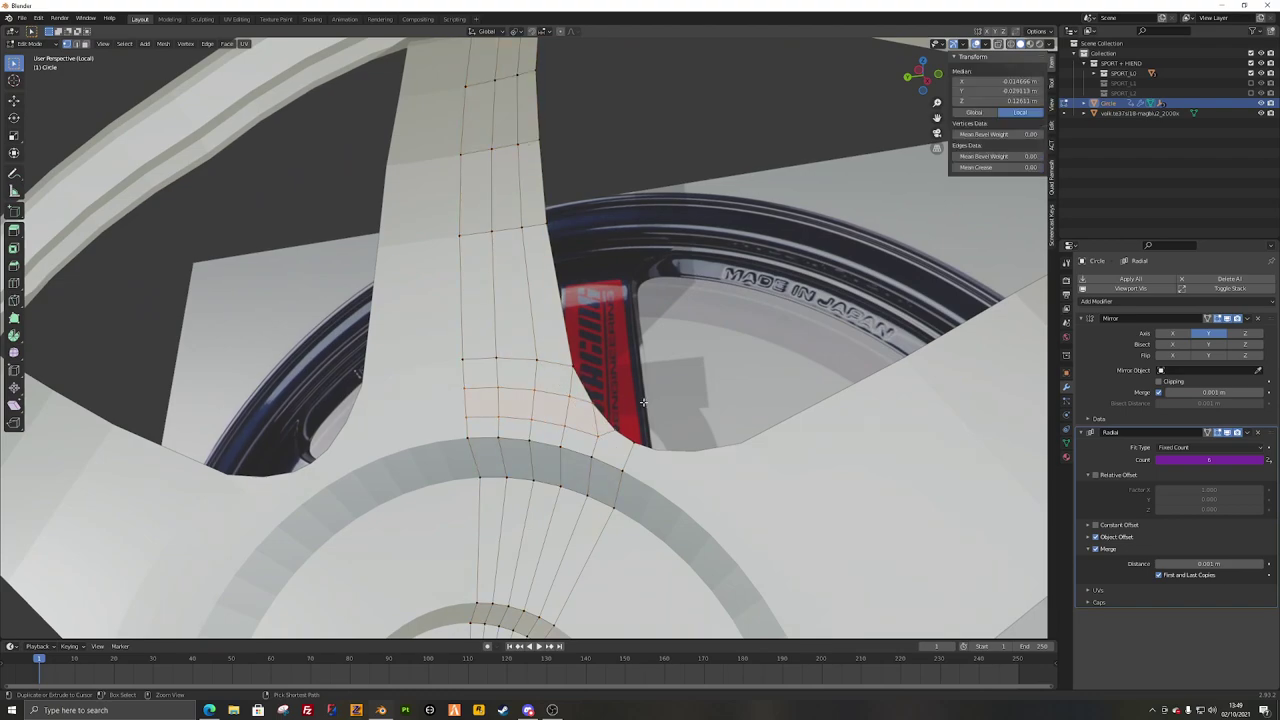
# Step: Return to Object Mode and apply smooth shading to the whole wheel
pyautogui.moveTo(638, 400); pyautogui.dragTo(755, 404, button='middle')
pyautogui.scroll(-7, 560, 411)
pyautogui.press('Tab')
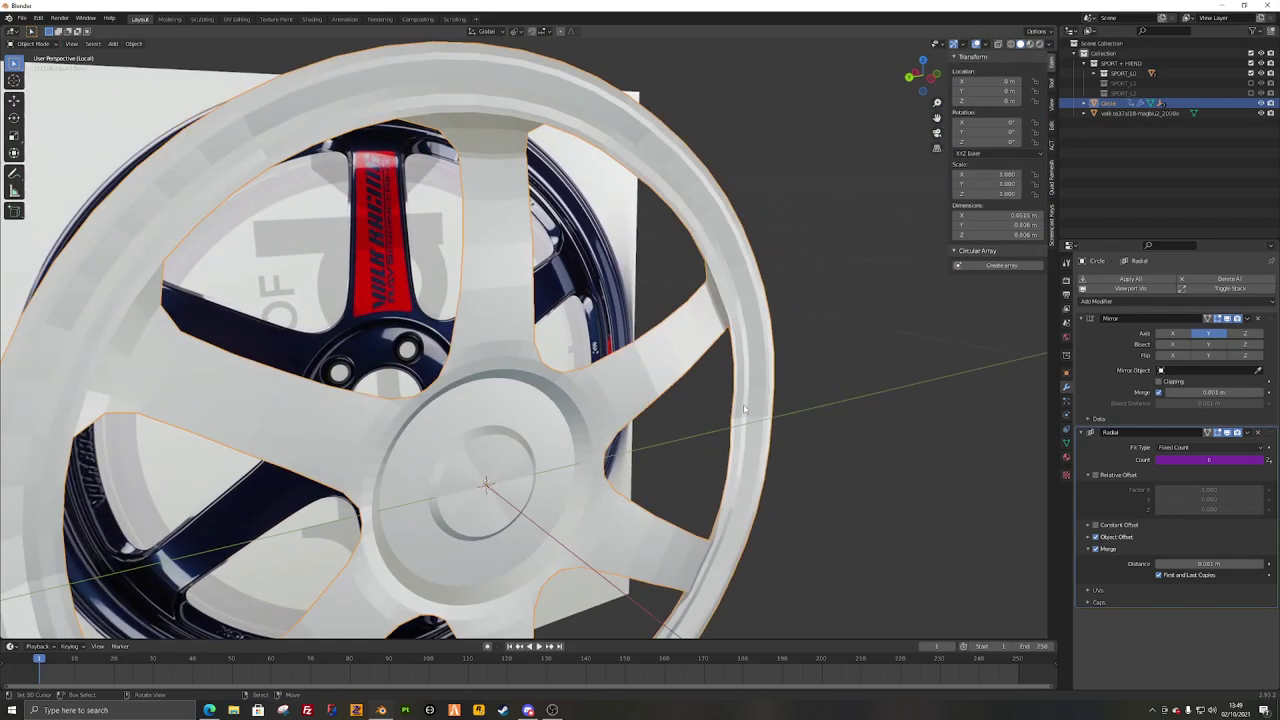
pyautogui.rightClick(755, 404)
pyautogui.click(746, 402)
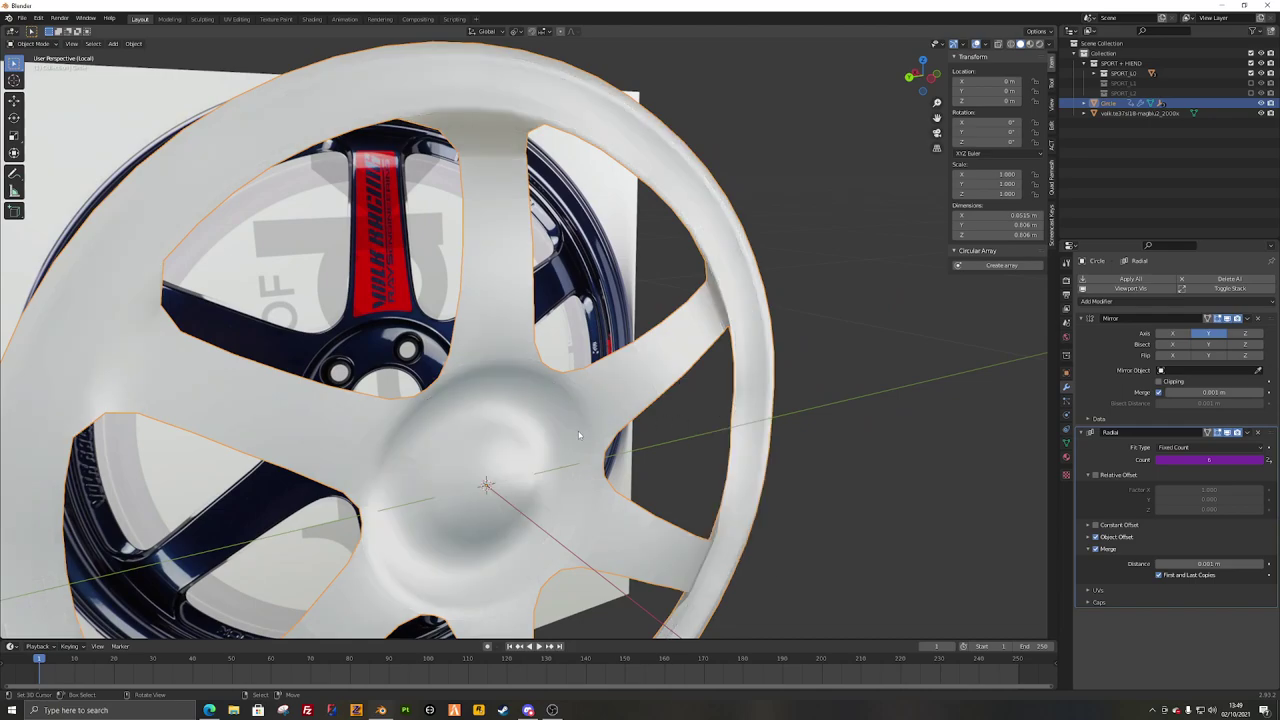
pyautogui.scroll(-4, 578, 435)
pyautogui.moveTo(578, 435); pyautogui.dragTo(640, 389, button='middle')
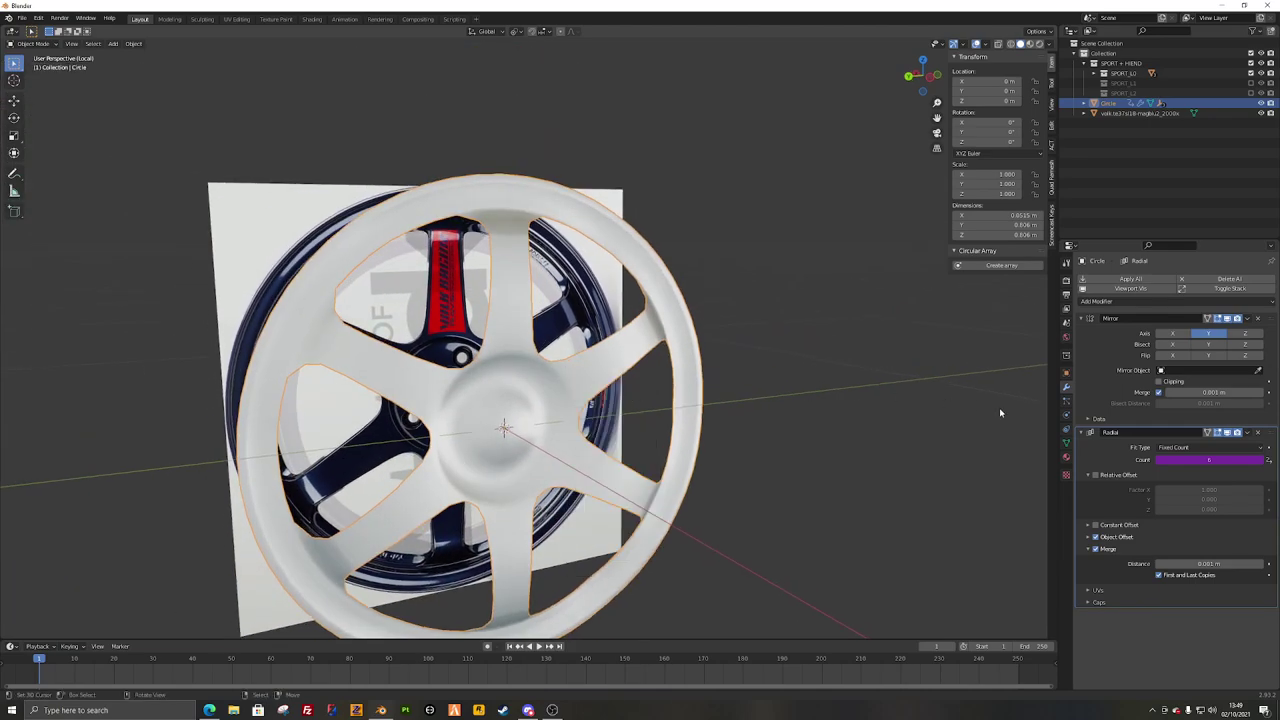
# Step: Enable Auto Smooth in the wheel mesh's normals settings and set its angle to 180°
pyautogui.click(1066, 443)
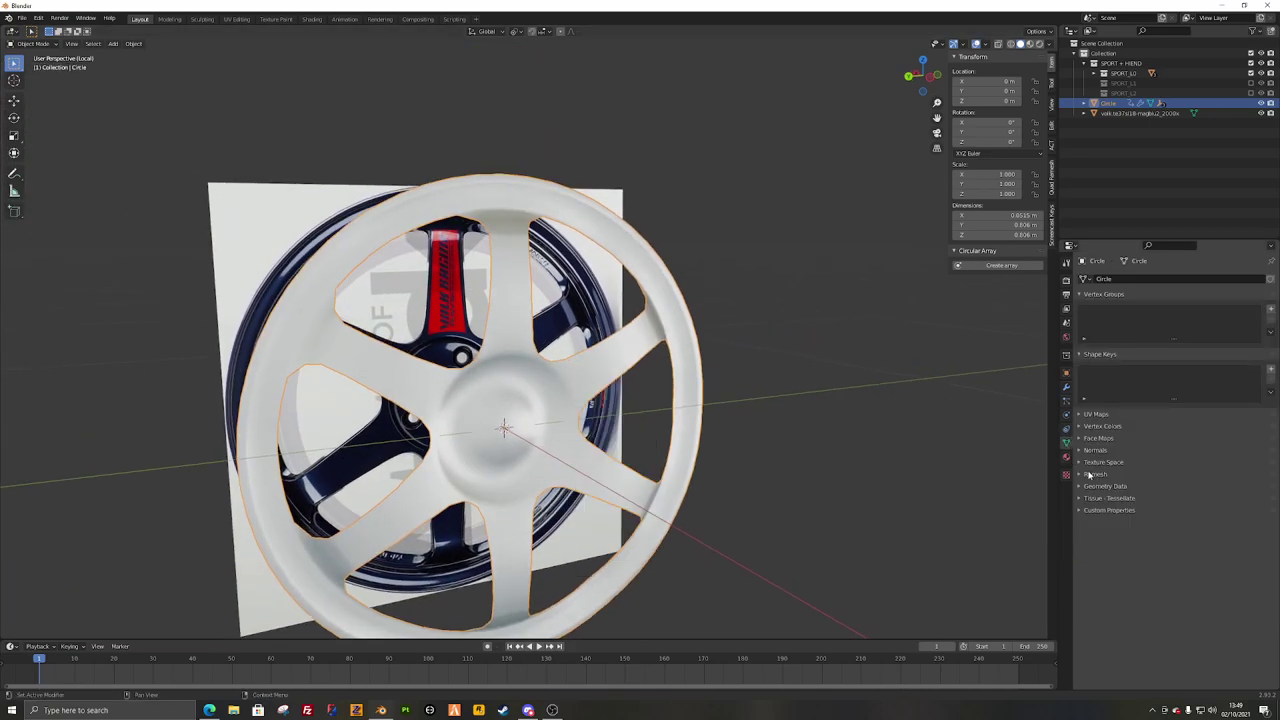
pyautogui.click(1158, 465)
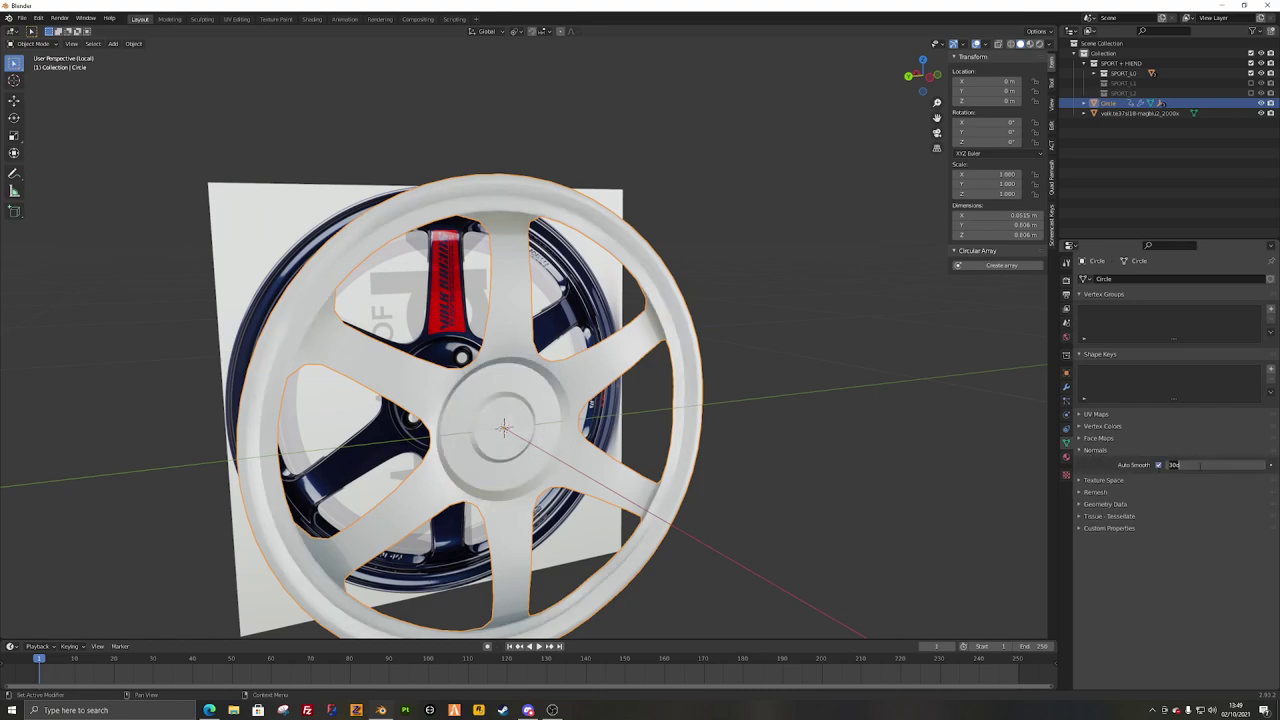
pyautogui.press('Return')
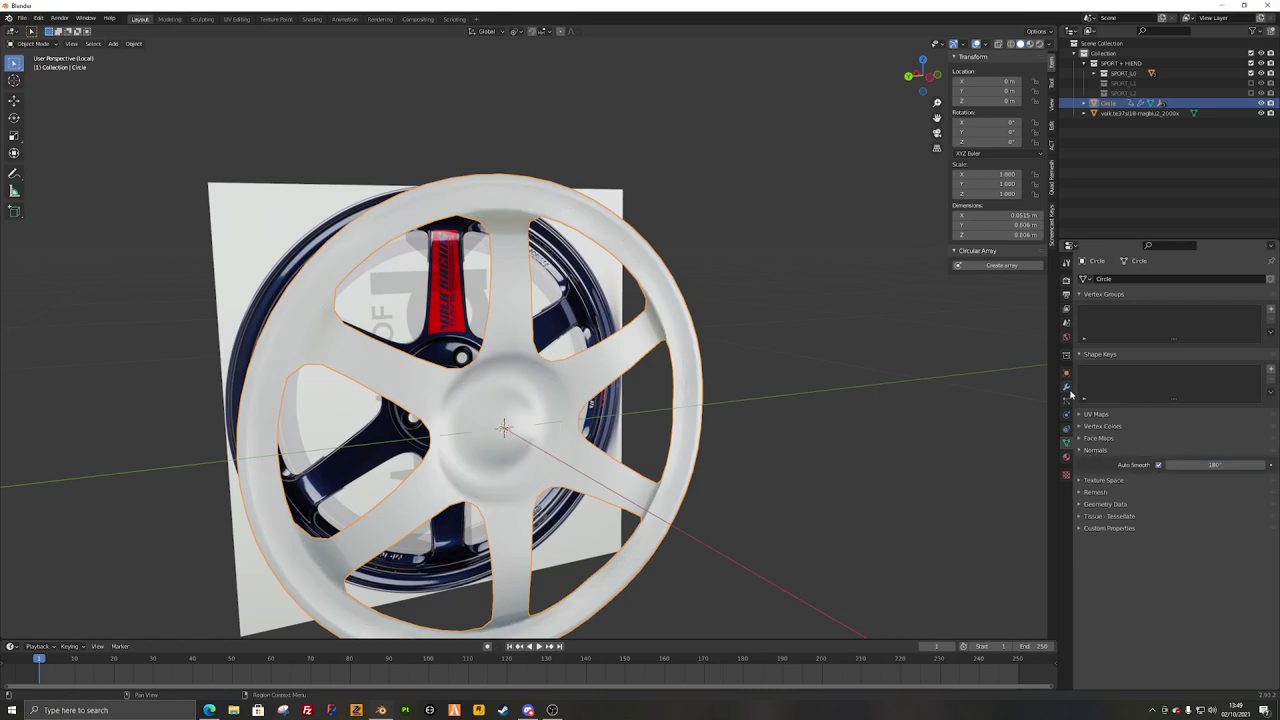
# Step: Add a Weighted Normal modifier to the wheel with Keep Sharp enabled
pyautogui.click(1066, 387)
pyautogui.click(1112, 301)
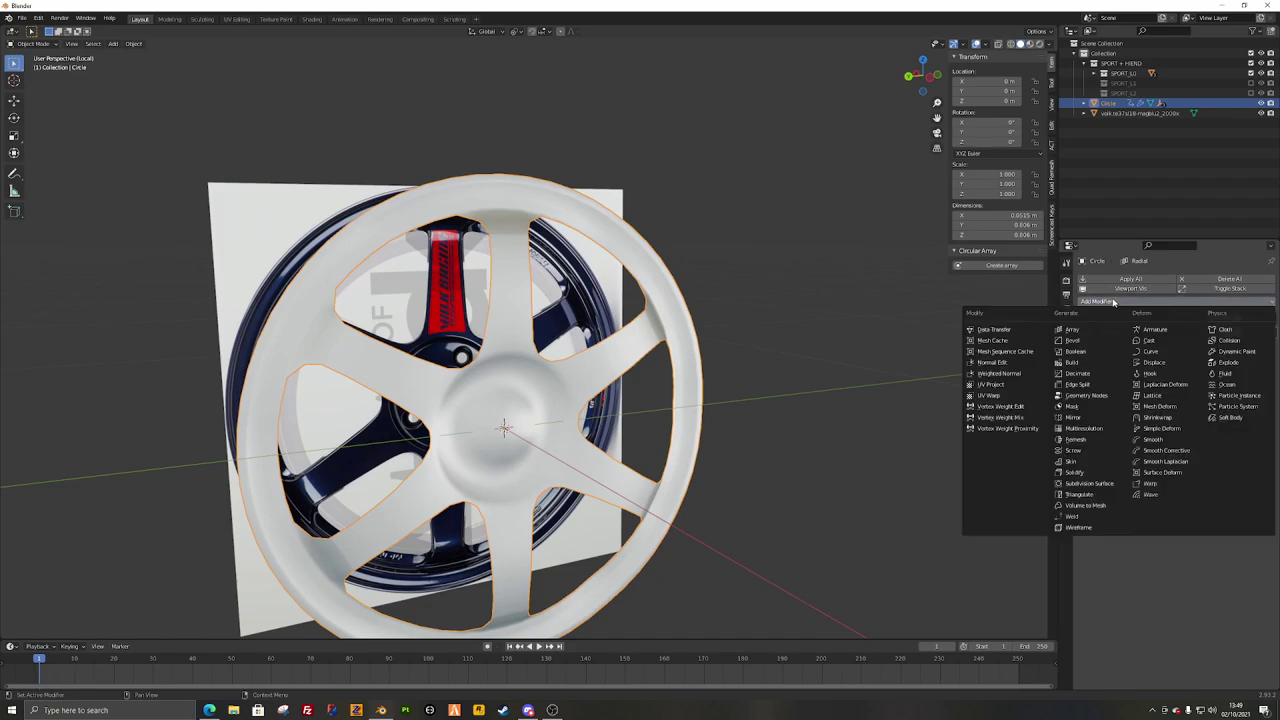
pyautogui.press('w')
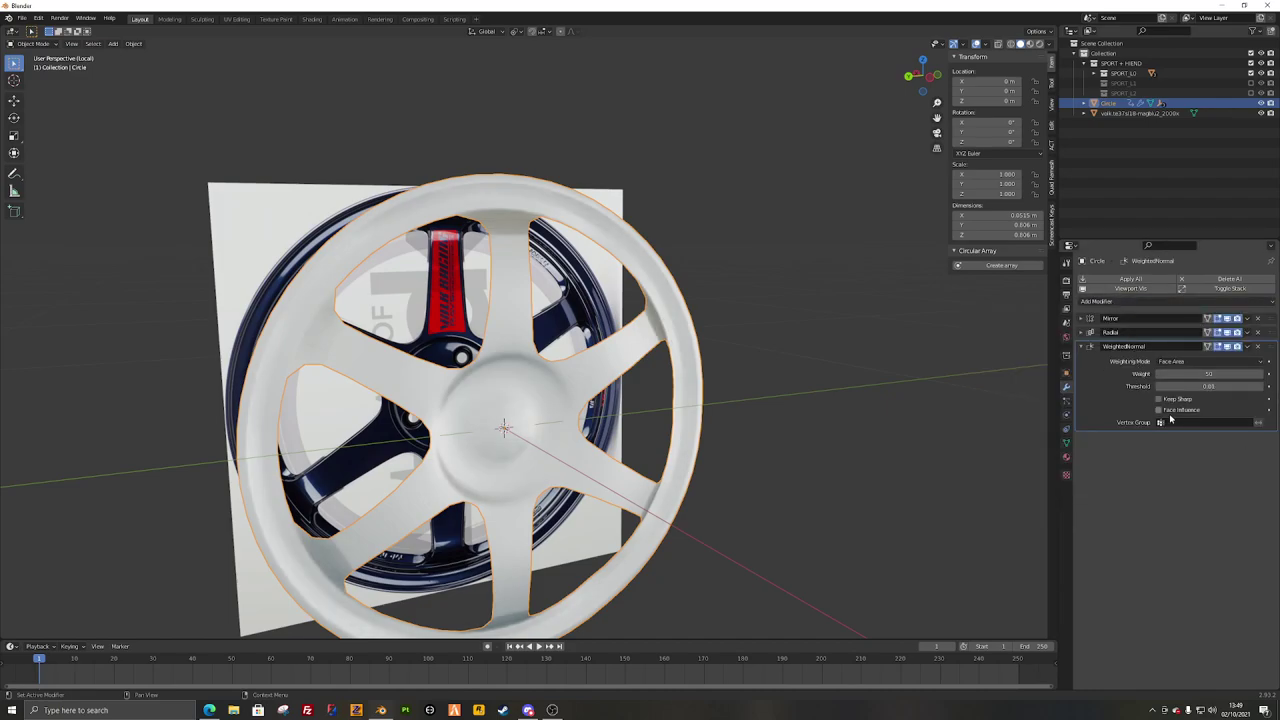
pyautogui.moveTo(555, 450); pyautogui.dragTo(480, 469, button='middle')
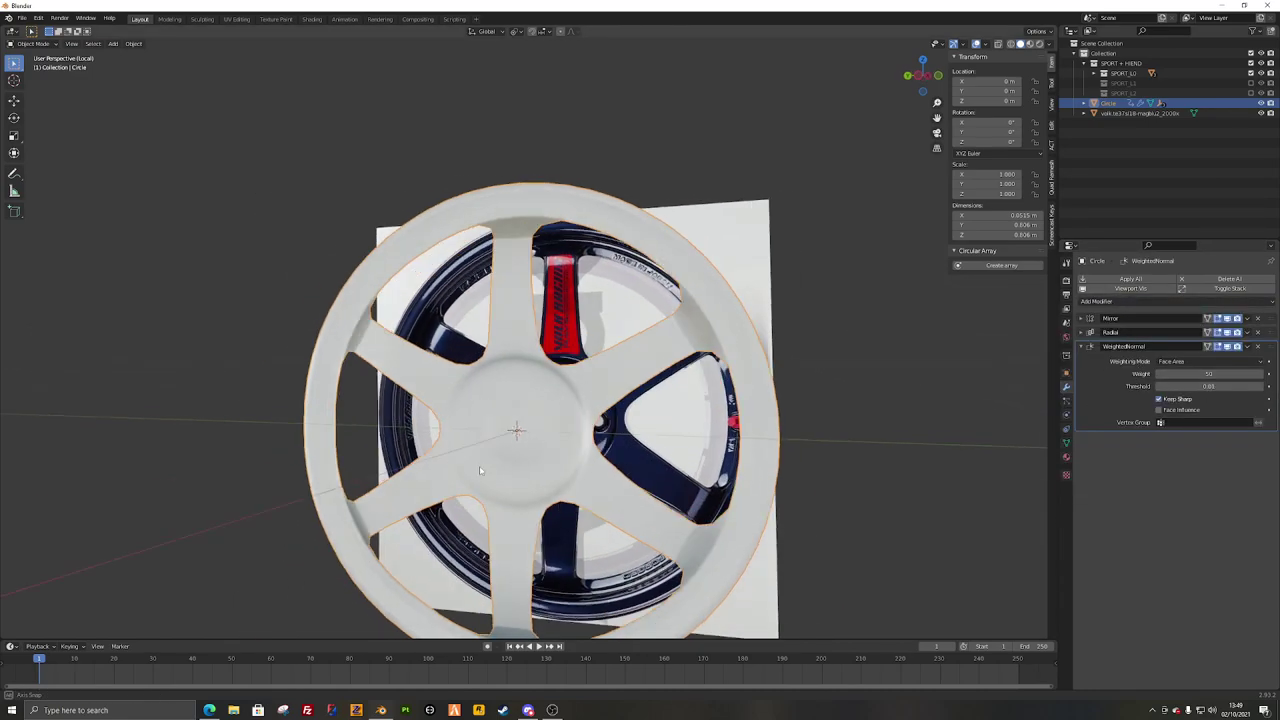
# Step: Mark the hub lip edge loop and the inner hub ring loop as sharp in Edit Mode
pyautogui.scroll(6, 560, 385)
pyautogui.moveTo(560, 387); pyautogui.dragTo(570, 405, button='middle')
pyautogui.press('Tab')
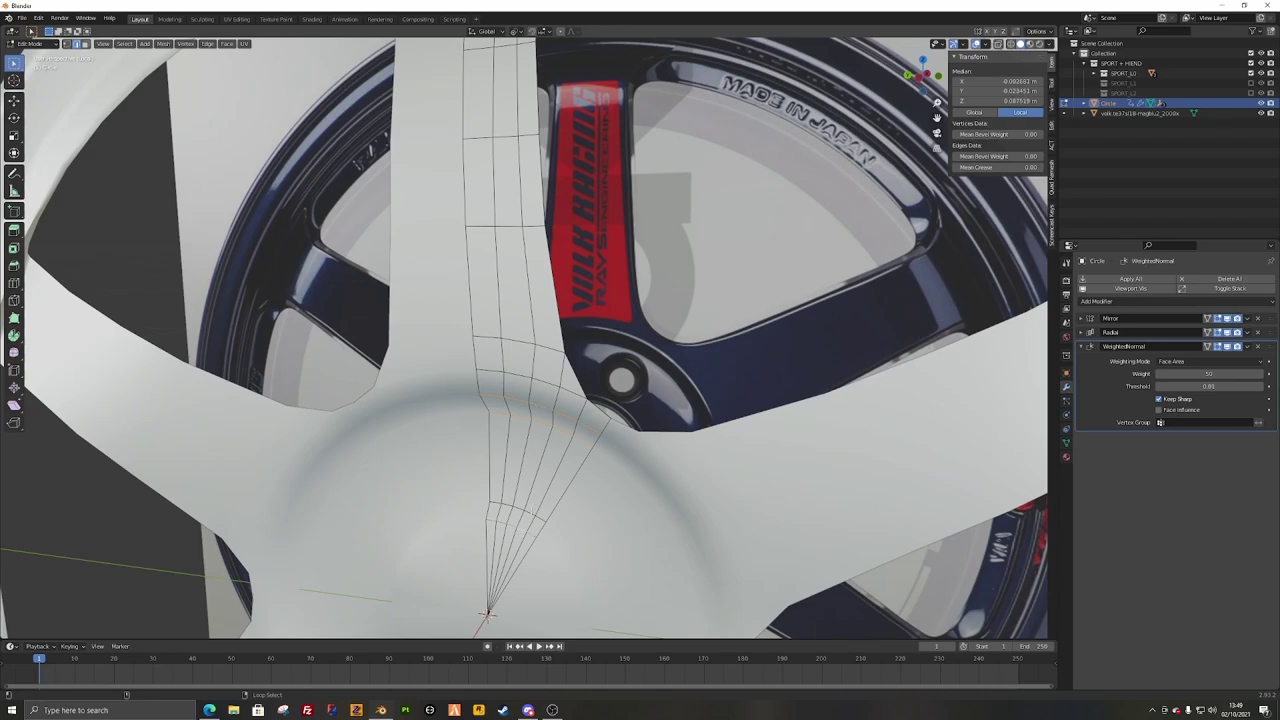
pyautogui.keyDown('alt'); pyautogui.keyDown('shift'); pyautogui.click(533, 514); pyautogui.keyUp('shift'); pyautogui.keyUp('alt')
pyautogui.moveTo(533, 514); pyautogui.dragTo(468, 508, button='middle')
pyautogui.hotkey('ctrl', 'e')
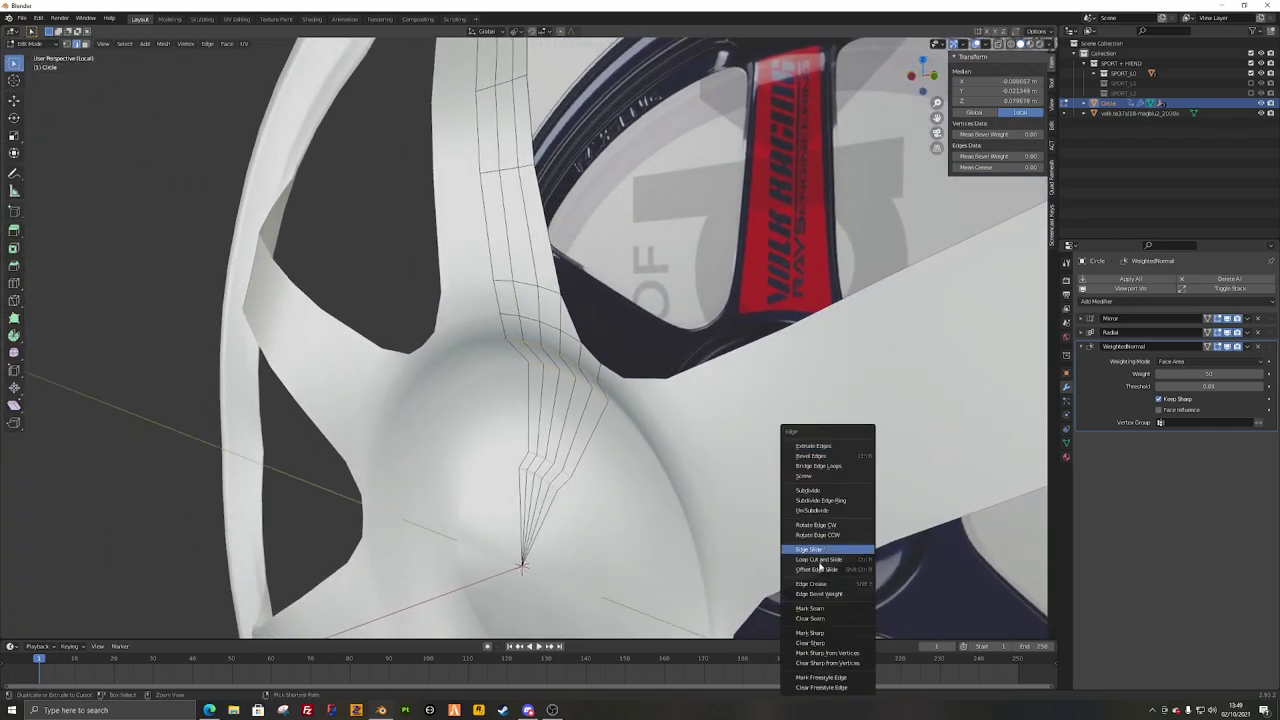
pyautogui.click(810, 633)
# Step: Mark the edge loops along the rim's steps as sharp
pyautogui.moveTo(790, 600)
pyautogui.mouseDown(button='middle')
pyautogui.moveTo(627, 368)
pyautogui.moveTo(663, 366)
pyautogui.moveTo(588, 484)
pyautogui.moveTo(440, 450)
pyautogui.mouseUp(button='middle')
pyautogui.scroll(1, 560, 350)
pyautogui.keyDown('alt'); pyautogui.click(592, 214); pyautogui.keyUp('alt')
pyautogui.hotkey('ctrl', 'e')
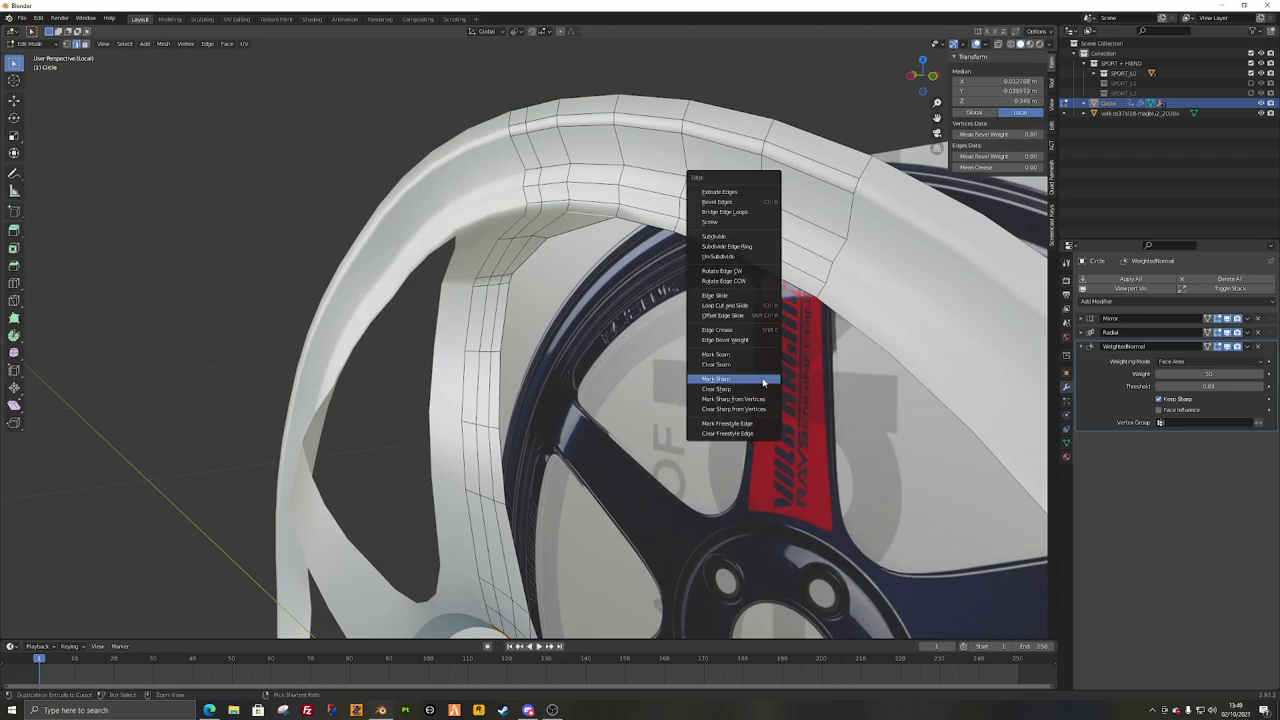
pyautogui.click(763, 383)
pyautogui.moveTo(763, 383); pyautogui.dragTo(595, 215, button='middle')
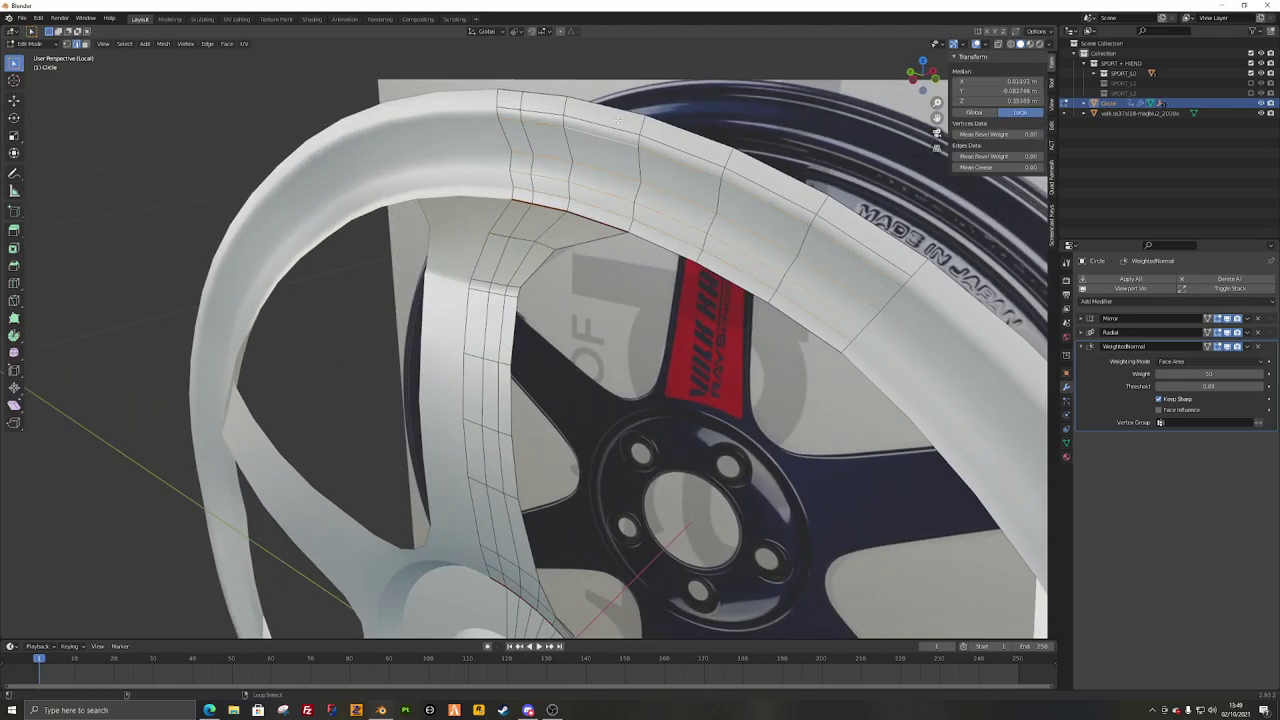
# Step: Try to flatten the rim's second-innermost edge loop by scaling it along X
pyautogui.press('Tab')
pyautogui.moveTo(737, 329); pyautogui.dragTo(745, 235, button='middle')
pyautogui.scroll(-3, 554, 370)
pyautogui.press('KP_7')
pyautogui.scroll(2, 563, 373)
pyautogui.press('Tab')
pyautogui.scroll(3, 538, 482)
pyautogui.scroll(2, 517, 350)
pyautogui.hotkey('alt', 'a')
pyautogui.keyDown('shift'); pyautogui.moveTo(555, 269); pyautogui.dragTo(597, 404, button='middle'); pyautogui.keyUp('shift')
pyautogui.keyDown('alt'); pyautogui.click(531, 363); pyautogui.keyUp('alt')
pyautogui.press('s')
pyautogui.press('x')
pyautogui.click(598, 406)
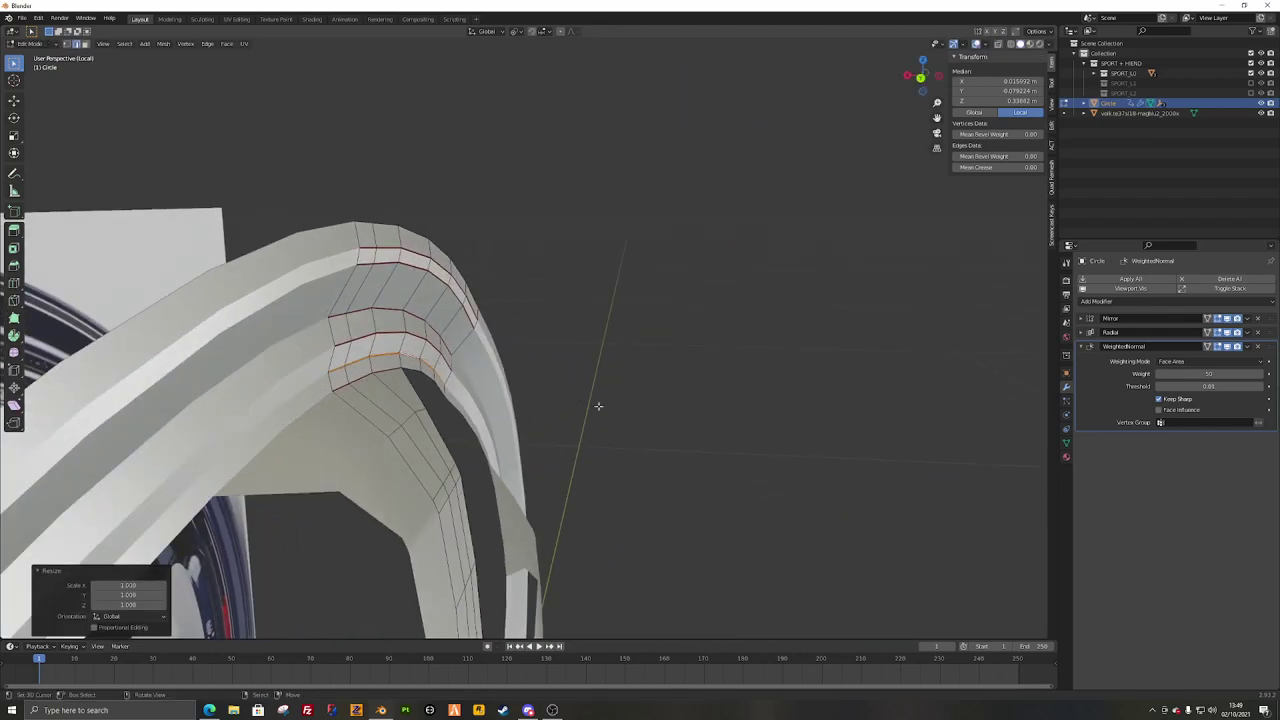
# Step: Try to flatten the remaining rim edge loops, out to the outer lip, by scaling them along X
pyautogui.keyDown('alt'); pyautogui.click(415, 339); pyautogui.keyUp('alt')
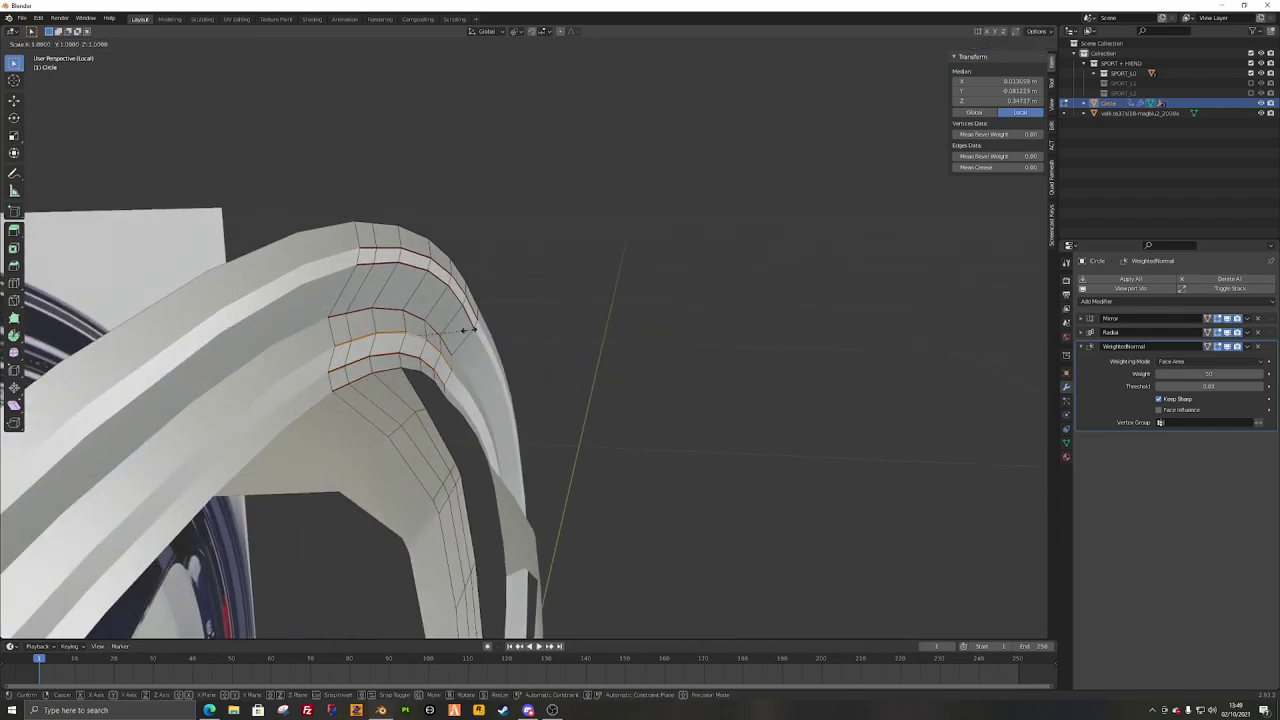
pyautogui.keyDown('alt'); pyautogui.click(417, 310); pyautogui.keyUp('alt')
pyautogui.keyDown('alt'); pyautogui.click(442, 285); pyautogui.keyUp('alt')
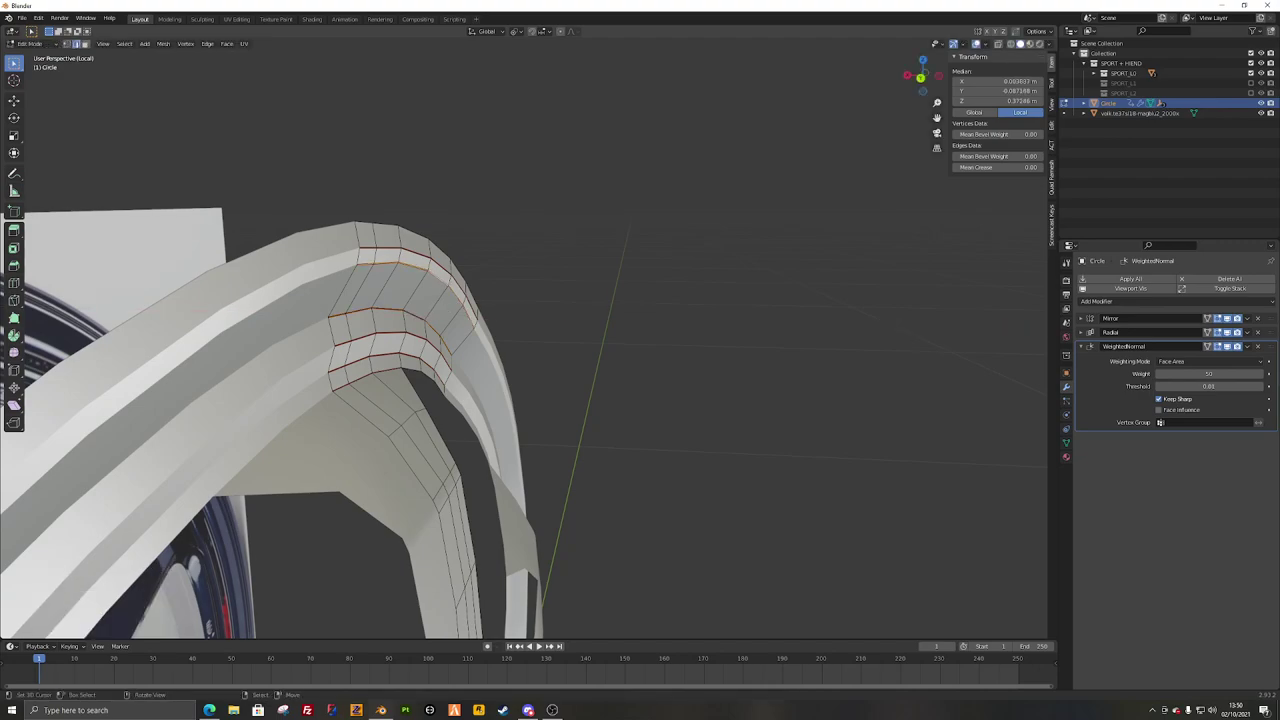
pyautogui.keyDown('alt'); pyautogui.click(447, 268); pyautogui.keyUp('alt')
pyautogui.press('s')
pyautogui.press('x')
pyautogui.press('0')
pyautogui.press('Return')
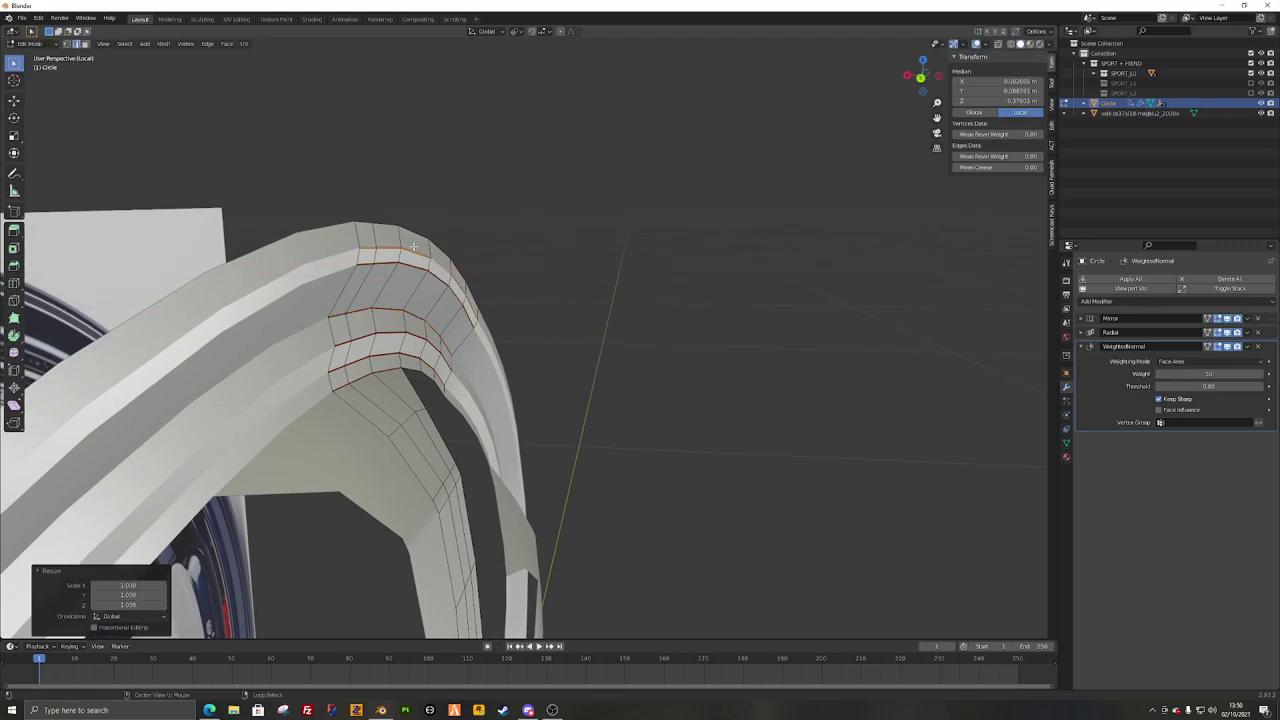
pyautogui.keyDown('alt'); pyautogui.click(454, 240); pyautogui.keyUp('alt')
pyautogui.press('s')
pyautogui.press('x')
pyautogui.click(452, 238)
# Step: Return to Object Mode, leave local view and rotate the circular array's axis empty by 180° in front view
pyautogui.moveTo(452, 238); pyautogui.dragTo(632, 441, button='middle')
pyautogui.press('KP_7')
pyautogui.press('KP_7')
pyautogui.press('Tab')
pyautogui.scroll(-4, 680, 357)
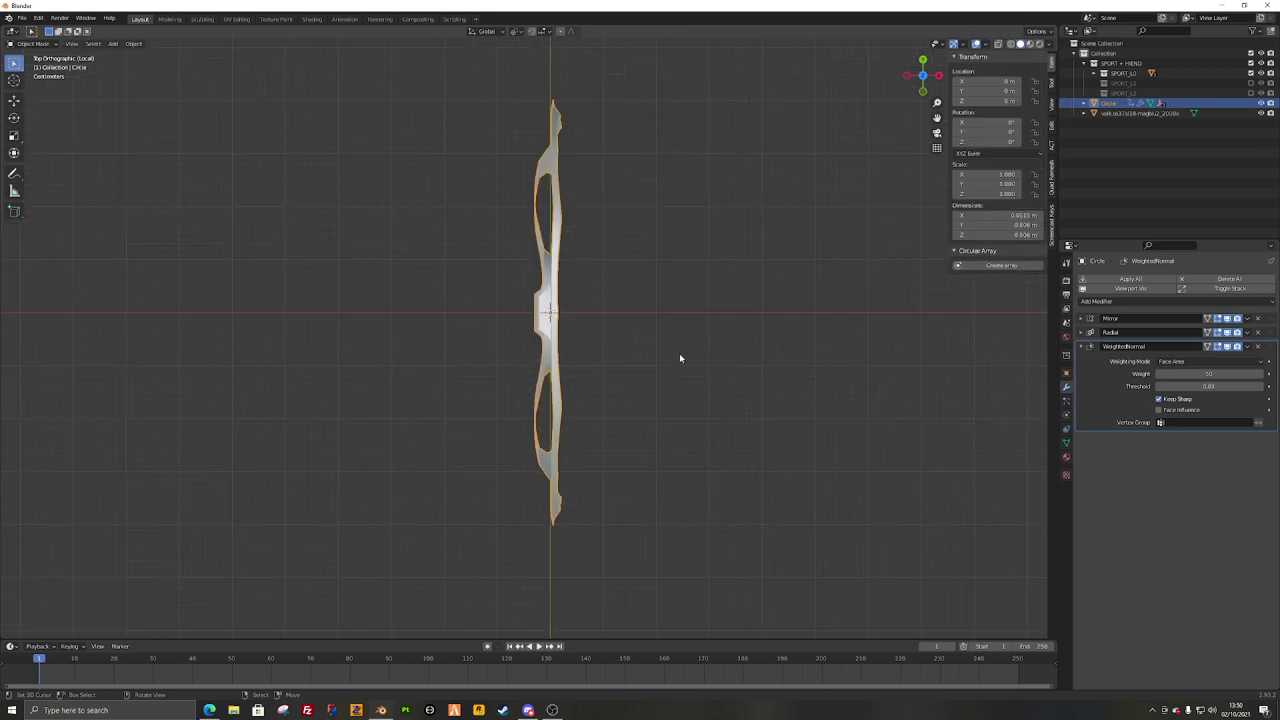
pyautogui.press('KP_Divide')
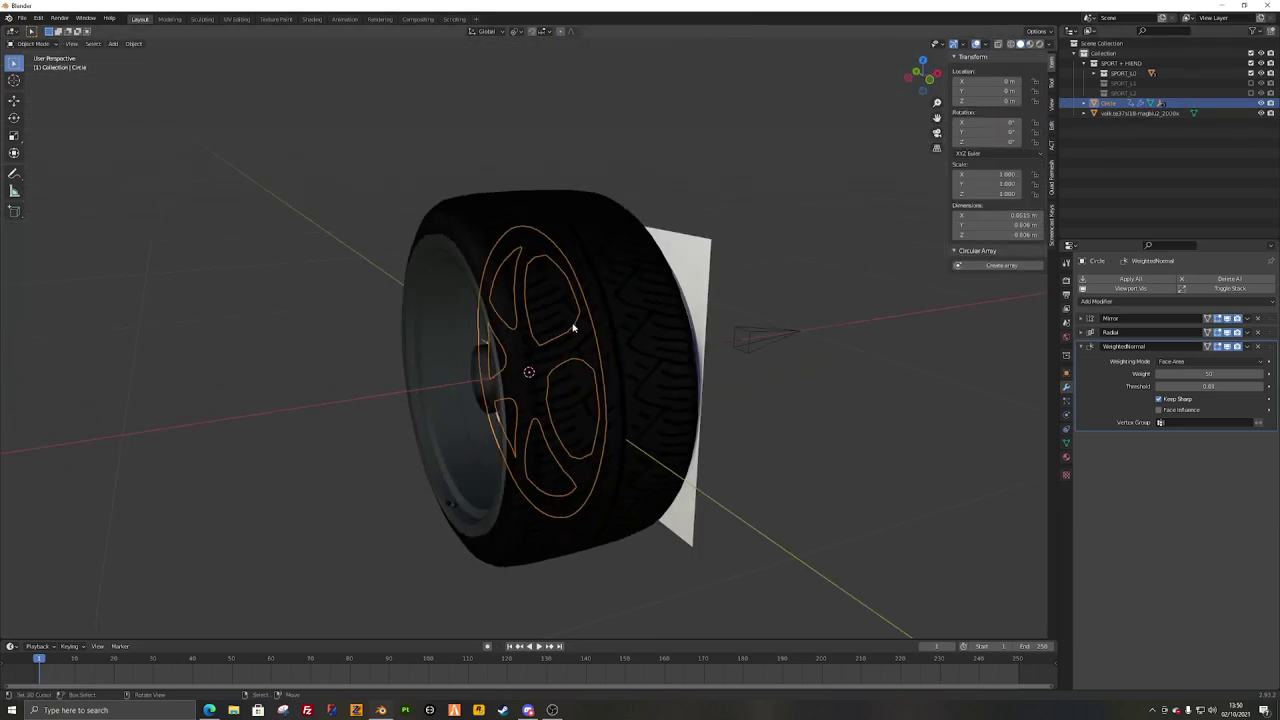
pyautogui.moveTo(812, 400); pyautogui.dragTo(796, 368, button='middle')
pyautogui.click(796, 368)
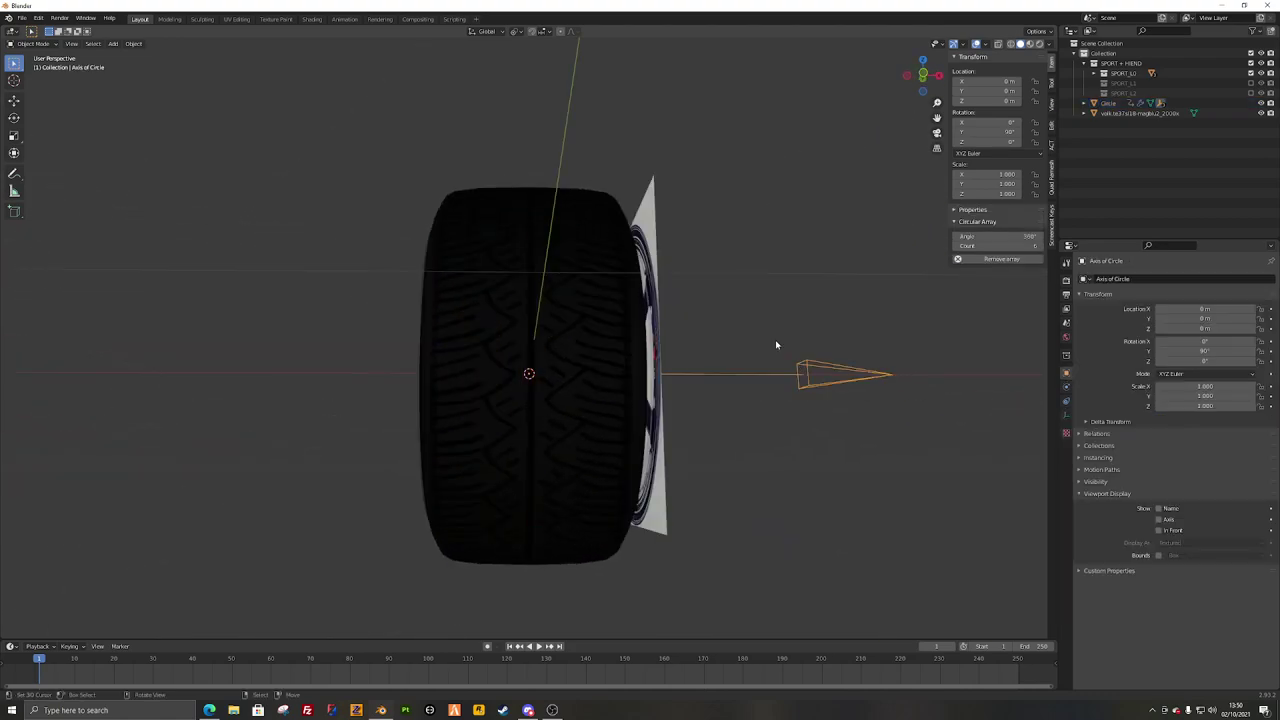
pyautogui.press('KP_1')
pyautogui.press('r')
pyautogui.press('Return')
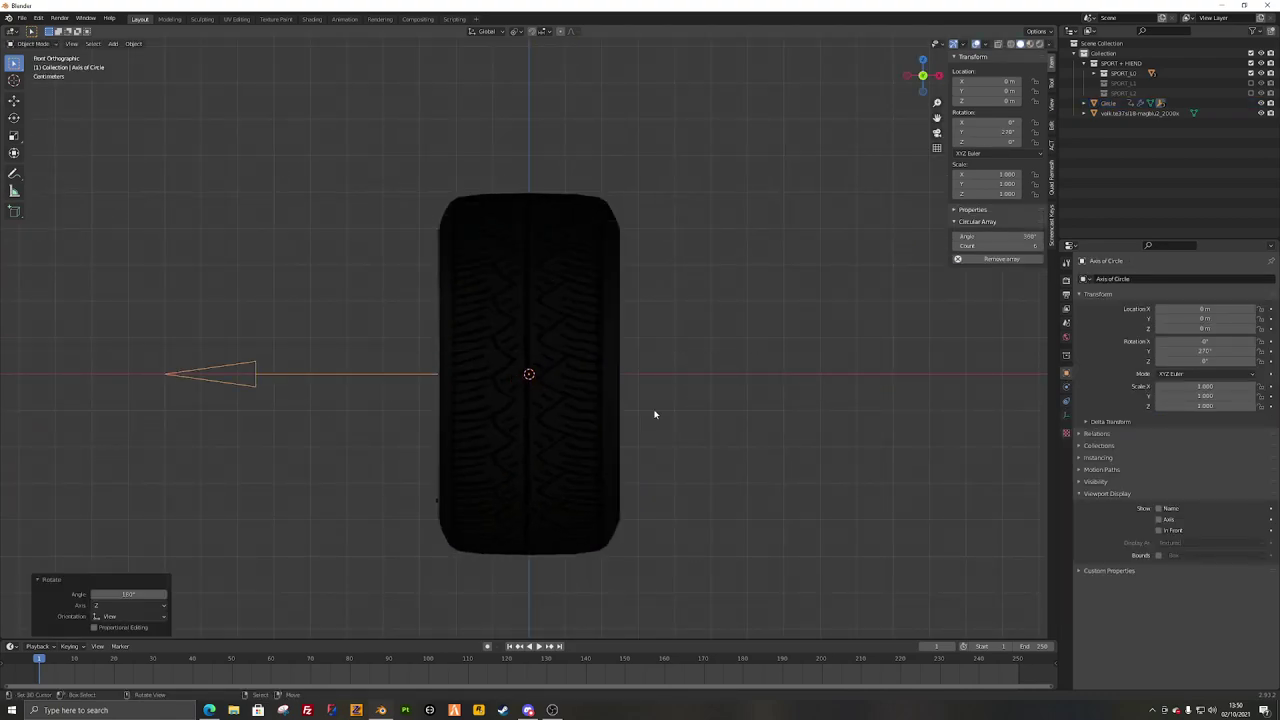
# Step: Isolate the wheel and its axis empty in local view from the top and put the wheel in Edit Mode
pyautogui.moveTo(655, 414); pyautogui.dragTo(551, 218, button='middle')
pyautogui.click(533, 287)
pyautogui.press('KP_Divide')
pyautogui.press('KP_7')
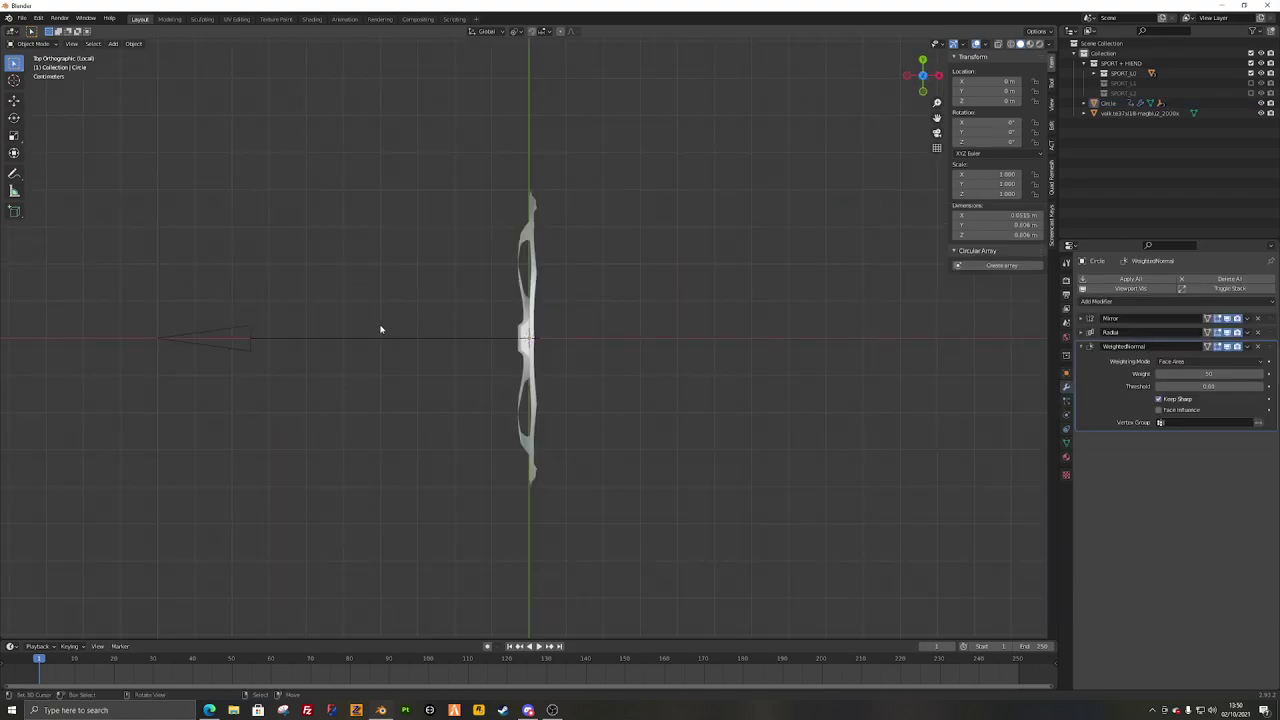
pyautogui.press('Tab')
# Step: Try flattening an outer rim edge loop in top view by scaling it to 0 along X
pyautogui.scroll(5, 434, 417)
pyautogui.keyDown('shift'); pyautogui.moveTo(588, 406); pyautogui.dragTo(531, 258, button='middle'); pyautogui.keyUp('shift')
pyautogui.scroll(7, 531, 258)
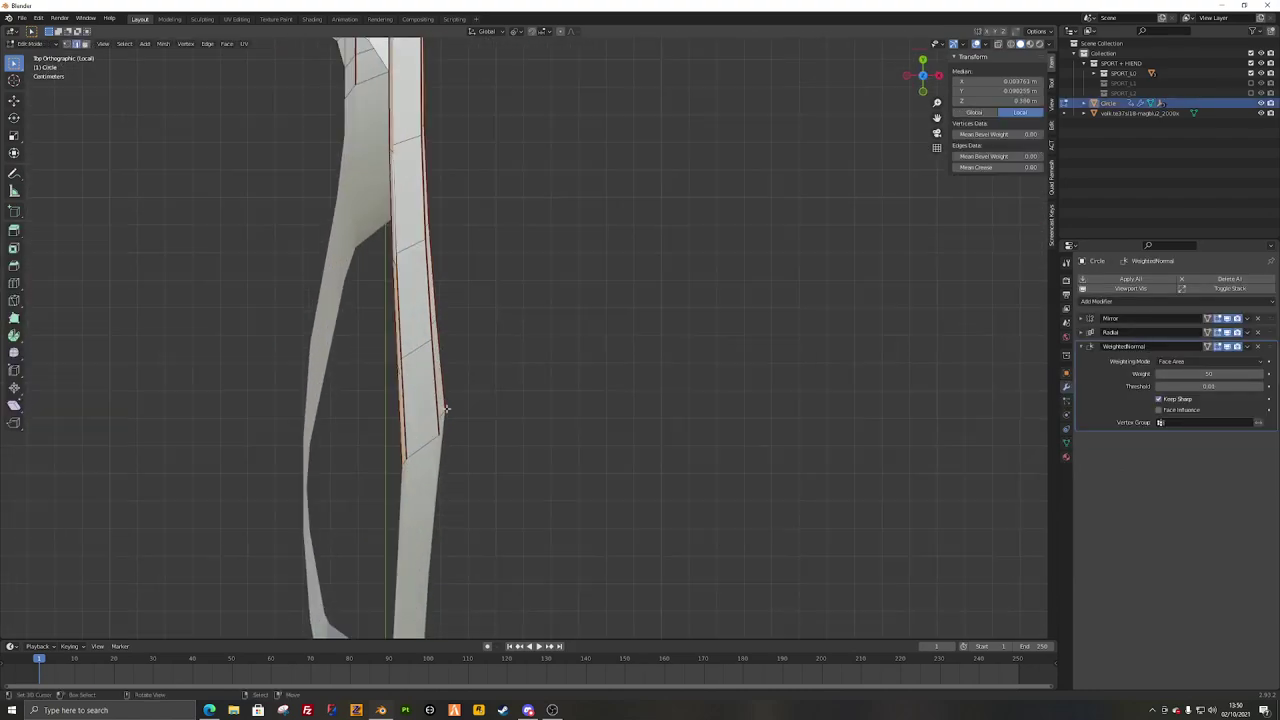
pyautogui.keyDown('alt'); pyautogui.click(415, 417); pyautogui.keyUp('alt')
pyautogui.press('s')
pyautogui.press('x')
pyautogui.press('0')
pyautogui.press('Return')
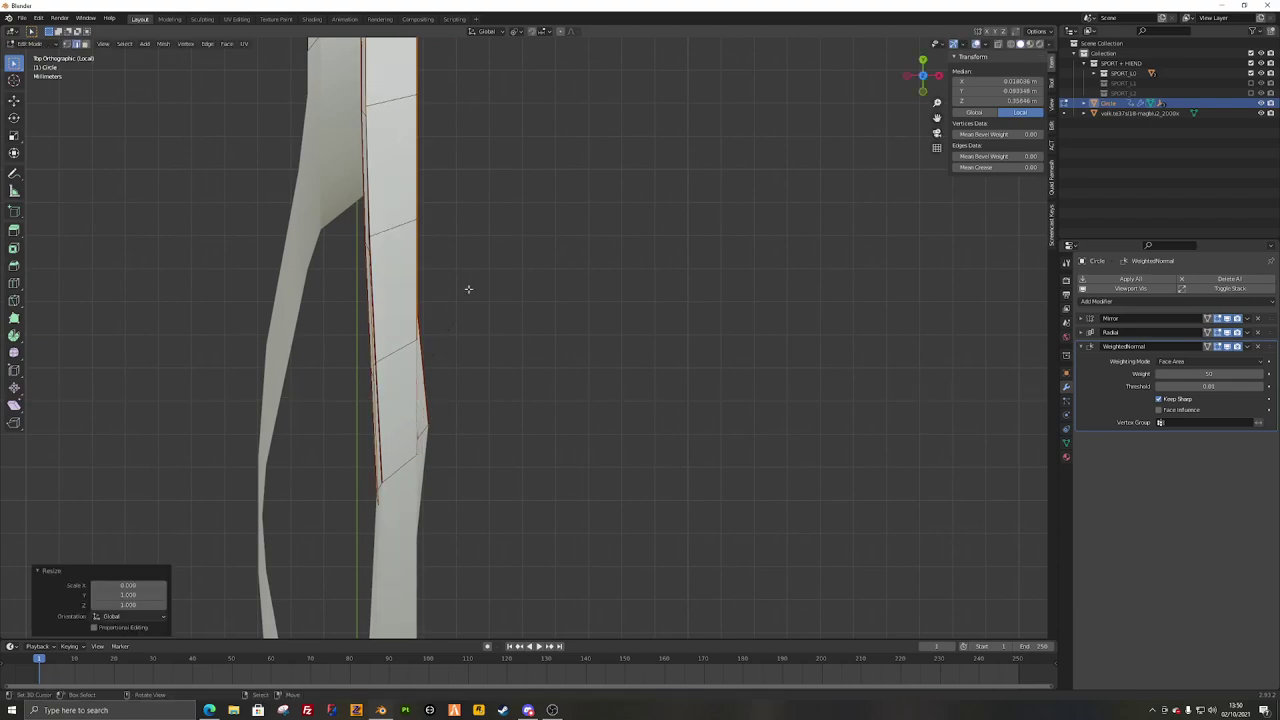
pyautogui.keyDown('shift'); pyautogui.moveTo(468, 289); pyautogui.dragTo(557, 426, button='middle'); pyautogui.keyUp('shift')
pyautogui.hotkey('ctrl', 'z')
# Step: Flatten the edge loops of the rim's inner step by scaling them to 0 along X
pyautogui.scroll(-3, 499, 386)
pyautogui.moveTo(480, 114); pyautogui.dragTo(545, 250, button='middle')
pyautogui.keyDown('alt'); pyautogui.click(355, 202); pyautogui.keyUp('alt')
pyautogui.press('s')
pyautogui.press('x')
pyautogui.press('0')
pyautogui.press('Return')
pyautogui.keyDown('alt'); pyautogui.click(330, 276); pyautogui.keyUp('alt')
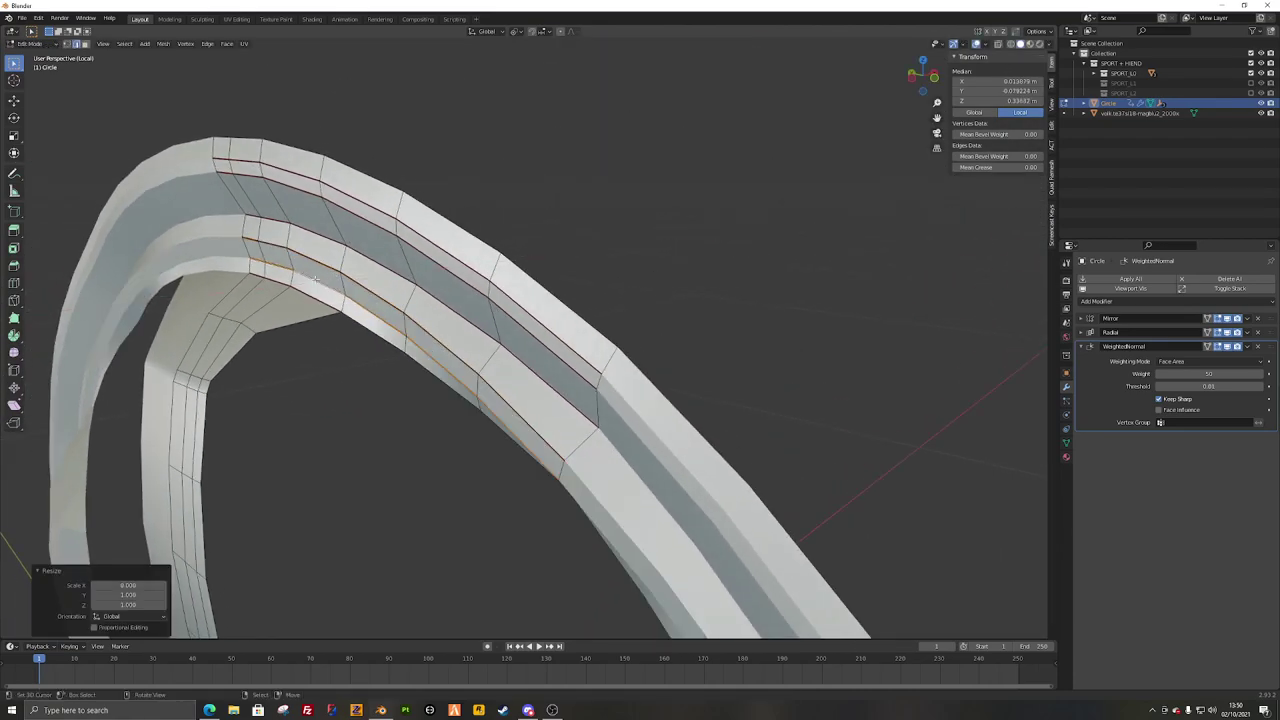
# Step: Select the rim's innermost edge run along the window opening and flatten it to 0 along X
pyautogui.keyDown('alt'); pyautogui.click(312, 308); pyautogui.keyUp('alt')
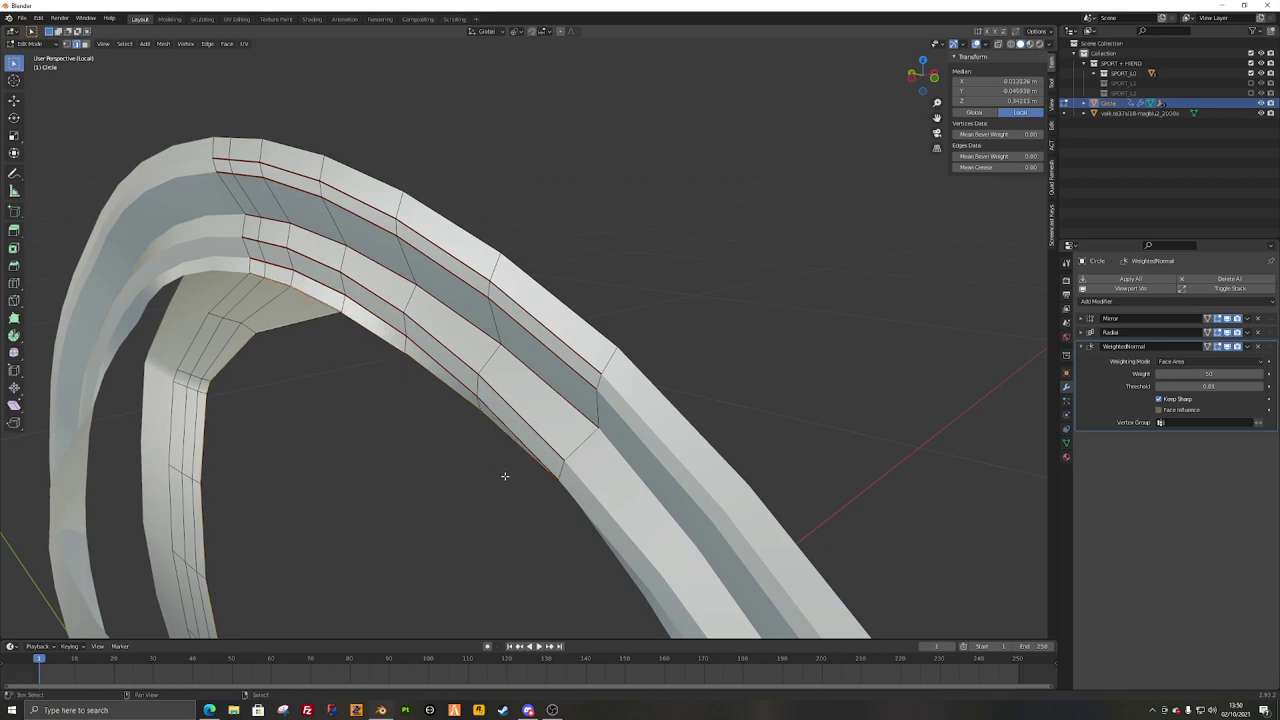
pyautogui.moveTo(505, 476); pyautogui.dragTo(489, 403, button='middle')
pyautogui.keyDown('ctrl'); pyautogui.click(503, 182); pyautogui.keyUp('ctrl')
pyautogui.press('s')
pyautogui.press('x')
pyautogui.press('0')
pyautogui.press('Return')
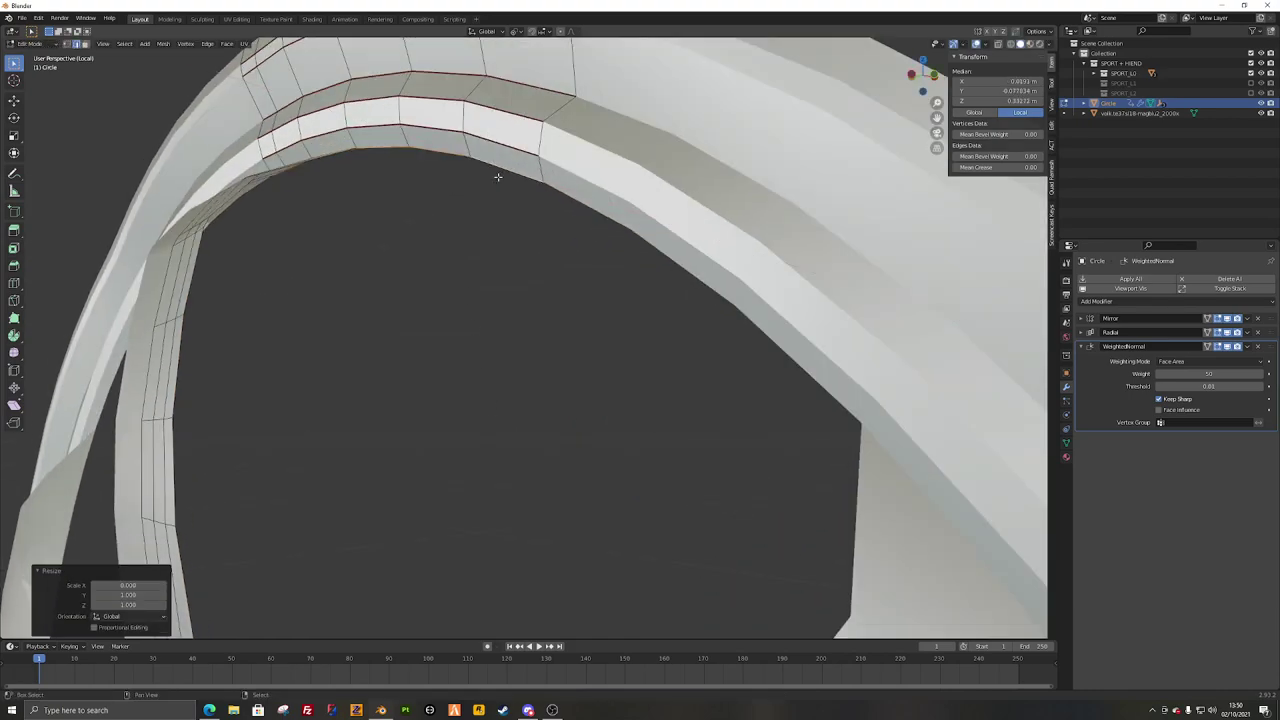
# Step: Flatten the two edge loops bounding the rim's wide recessed band by scaling each to 0 along X
pyautogui.keyDown('shift'); pyautogui.moveTo(498, 177); pyautogui.dragTo(519, 385, button='middle'); pyautogui.keyUp('shift')
pyautogui.hotkey('alt', 'a')
pyautogui.keyDown('alt'); pyautogui.rightClick(301, 258); pyautogui.keyUp('alt')
pyautogui.press('s')
pyautogui.press('x')
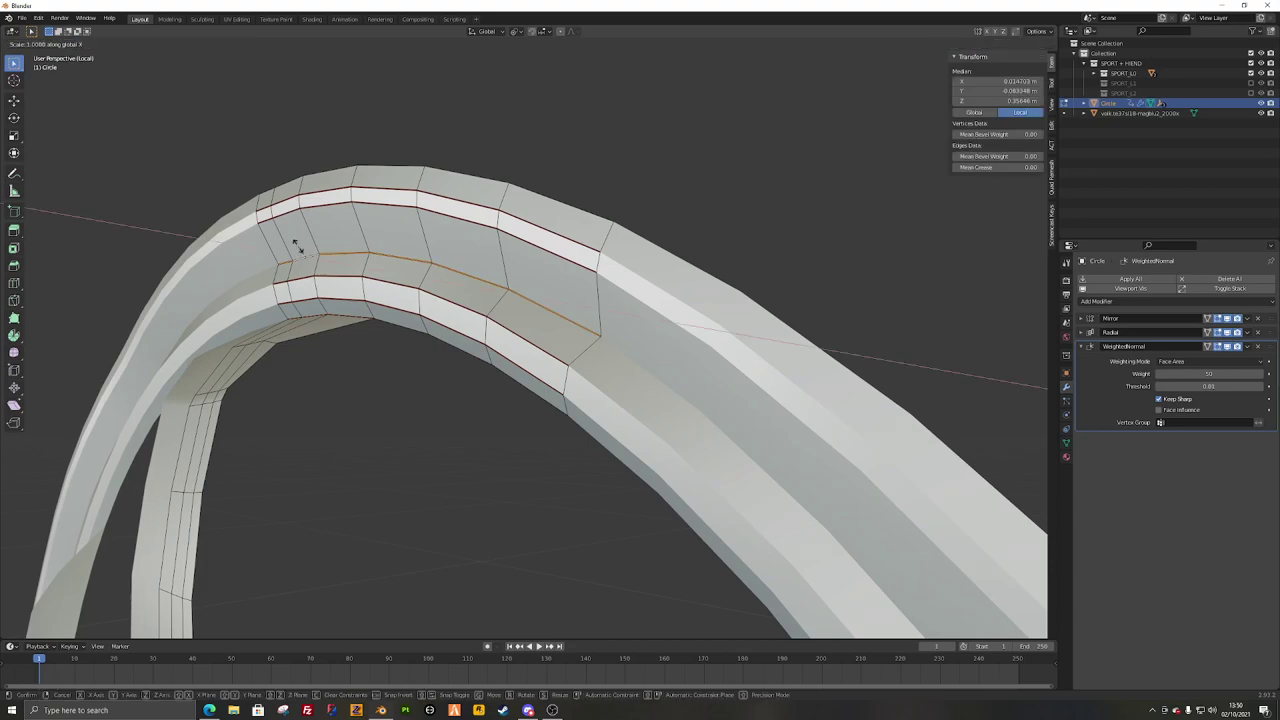
pyautogui.press('0')
pyautogui.press('Return')
pyautogui.keyDown('alt'); pyautogui.click(290, 230); pyautogui.keyUp('alt')
pyautogui.press('s')
pyautogui.press('x')
pyautogui.press('0')
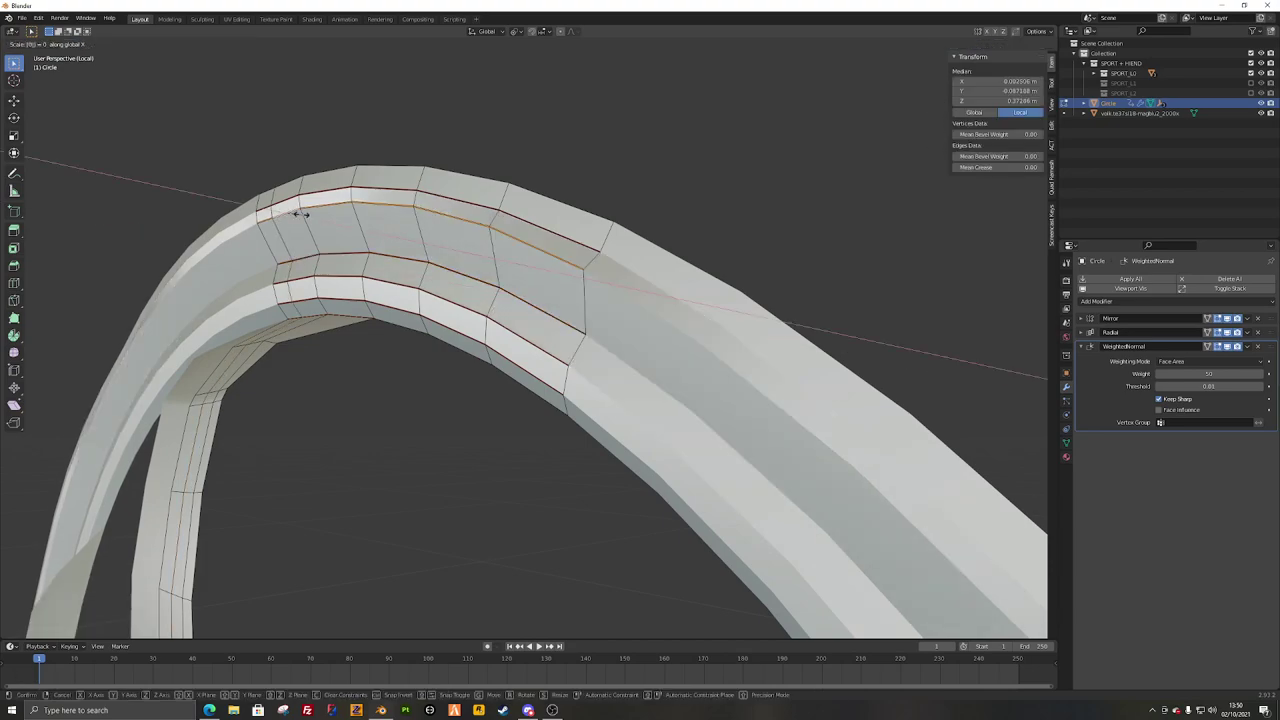
pyautogui.press('Return')
# Step: Flatten the two outermost rim edge loops by scaling each to 0 along X
pyautogui.keyDown('alt'); pyautogui.click(281, 204); pyautogui.keyUp('alt')
pyautogui.press('s')
pyautogui.press('x')
pyautogui.press('0')
pyautogui.press('Return')
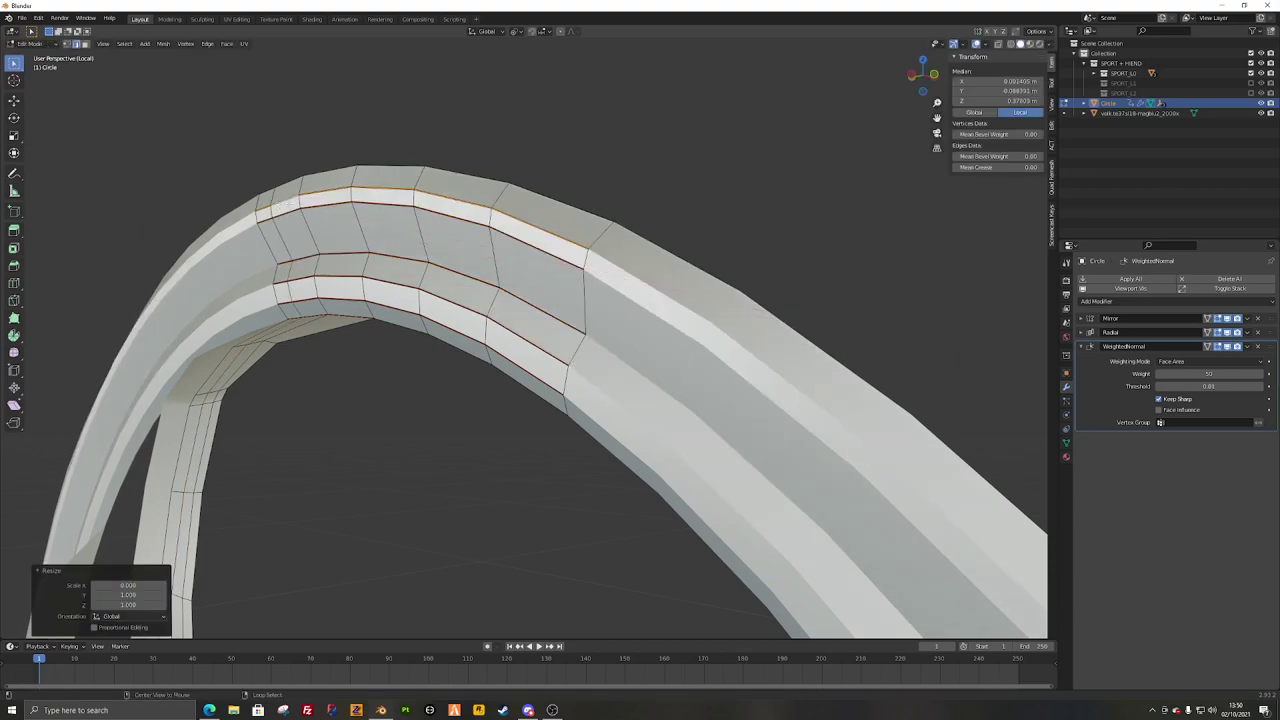
pyautogui.keyDown('alt'); pyautogui.click(288, 175); pyautogui.keyUp('alt')
pyautogui.press('s')
pyautogui.press('x')
pyautogui.press('0')
pyautogui.press('Return')
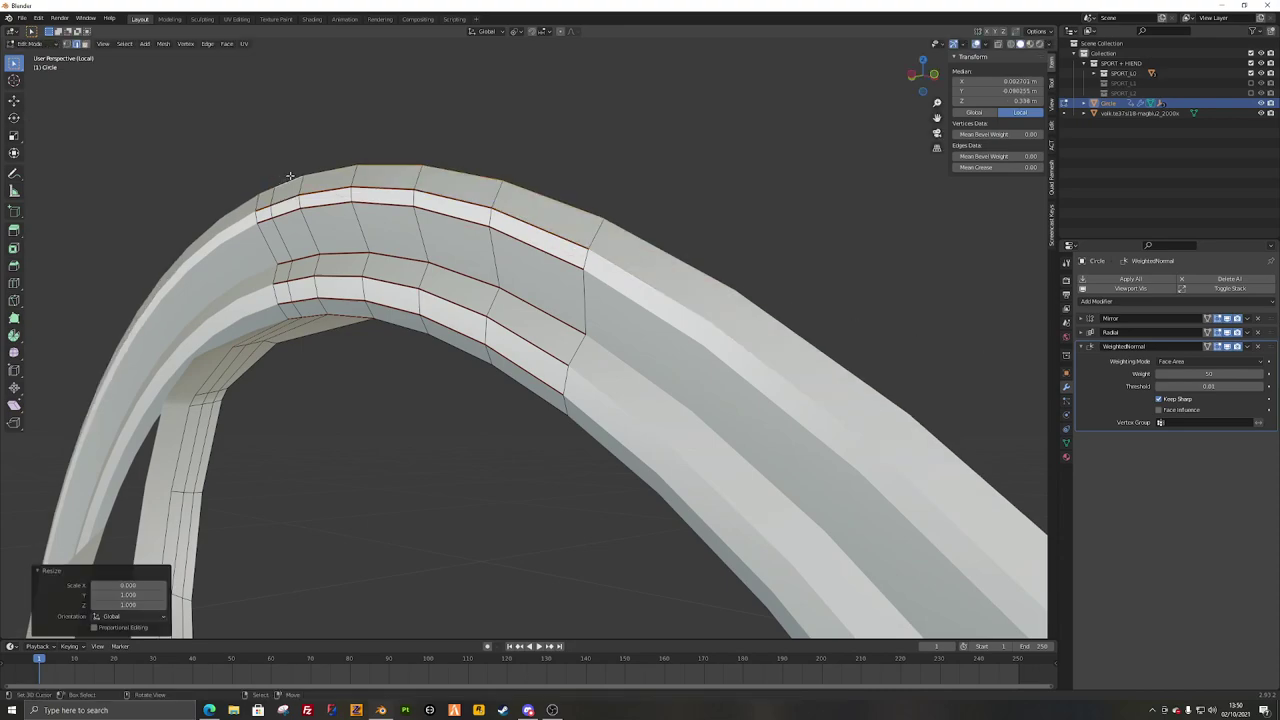
# Step: Flatten the cross edge row in the spoke's flared end below the rim to 0 along X
pyautogui.scroll(-6, 290, 176)
pyautogui.press('Tab')
pyautogui.moveTo(471, 429); pyautogui.dragTo(528, 377, button='middle')
pyautogui.scroll(4, 569, 470)
pyautogui.press('Tab')
pyautogui.hotkey('alt', 'a')
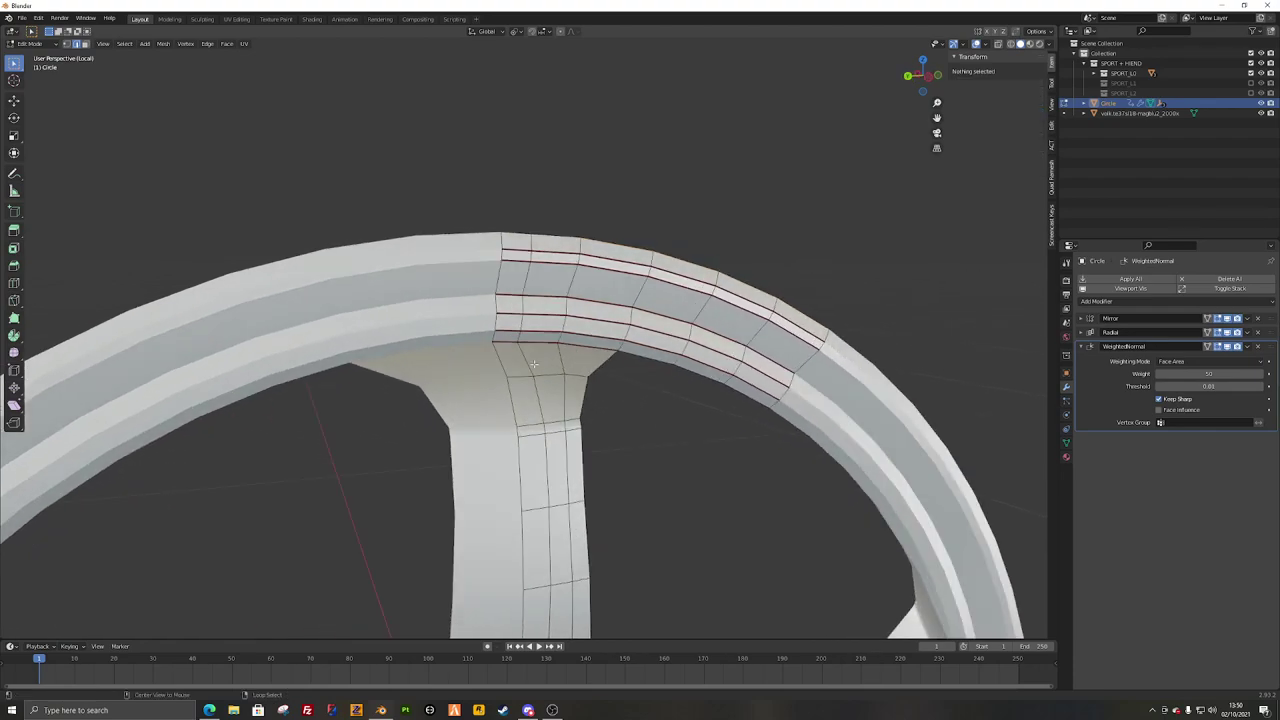
pyautogui.keyDown('alt'); pyautogui.click(527, 377); pyautogui.keyUp('alt')
pyautogui.press('s')
pyautogui.press('x')
pyautogui.press('0')
pyautogui.press('Return')
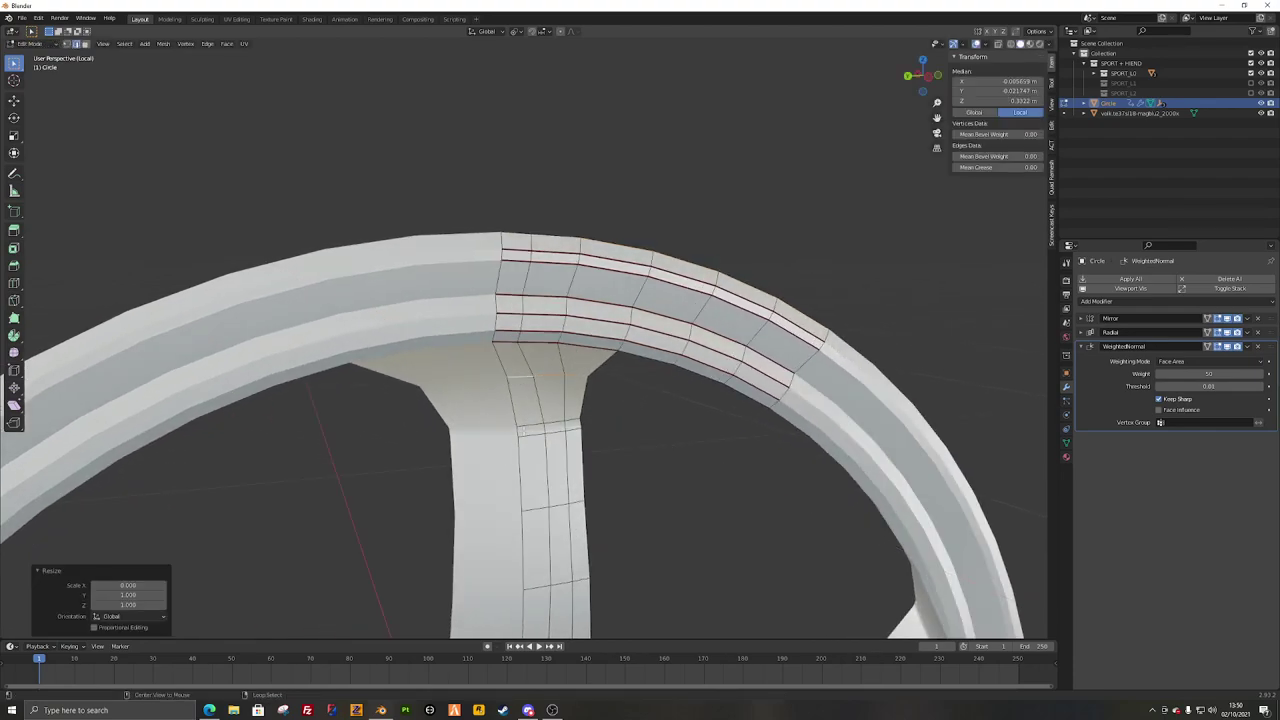
# Step: Flatten the two closely spaced edge rows at the base of the spoke's flare to 0 along X
pyautogui.keyDown('alt'); pyautogui.click(522, 431); pyautogui.keyUp('alt')
pyautogui.press('s')
pyautogui.press('x')
pyautogui.press('0')
pyautogui.press('Return')
pyautogui.keyDown('alt'); pyautogui.click(530, 430); pyautogui.keyUp('alt')
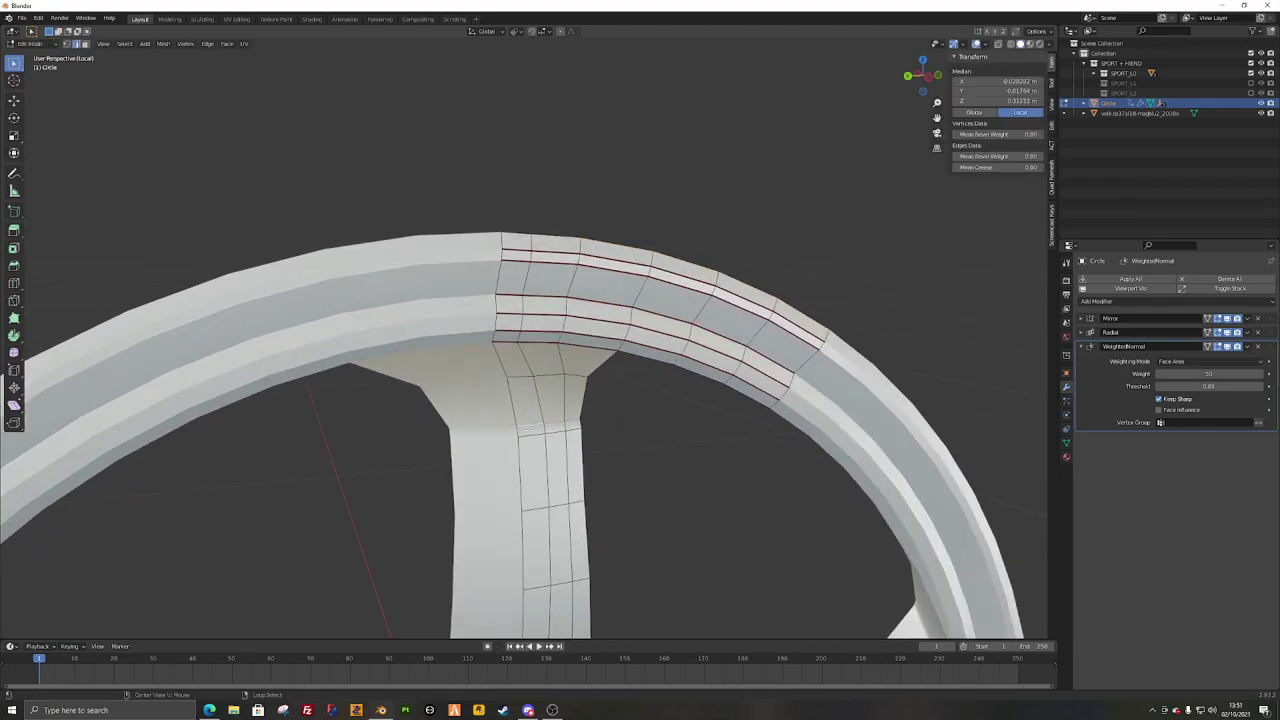
pyautogui.press('s')
pyautogui.press('x')
pyautogui.press('0')
pyautogui.click(540, 437)
# Step: Flatten the next two cross edge rows down the middle of the spoke by scaling each to 0 along X
pyautogui.keyDown('shift'); pyautogui.moveTo(540, 440); pyautogui.dragTo(550, 265, button='middle'); pyautogui.keyUp('shift')
pyautogui.hotkey('alt', 'a')
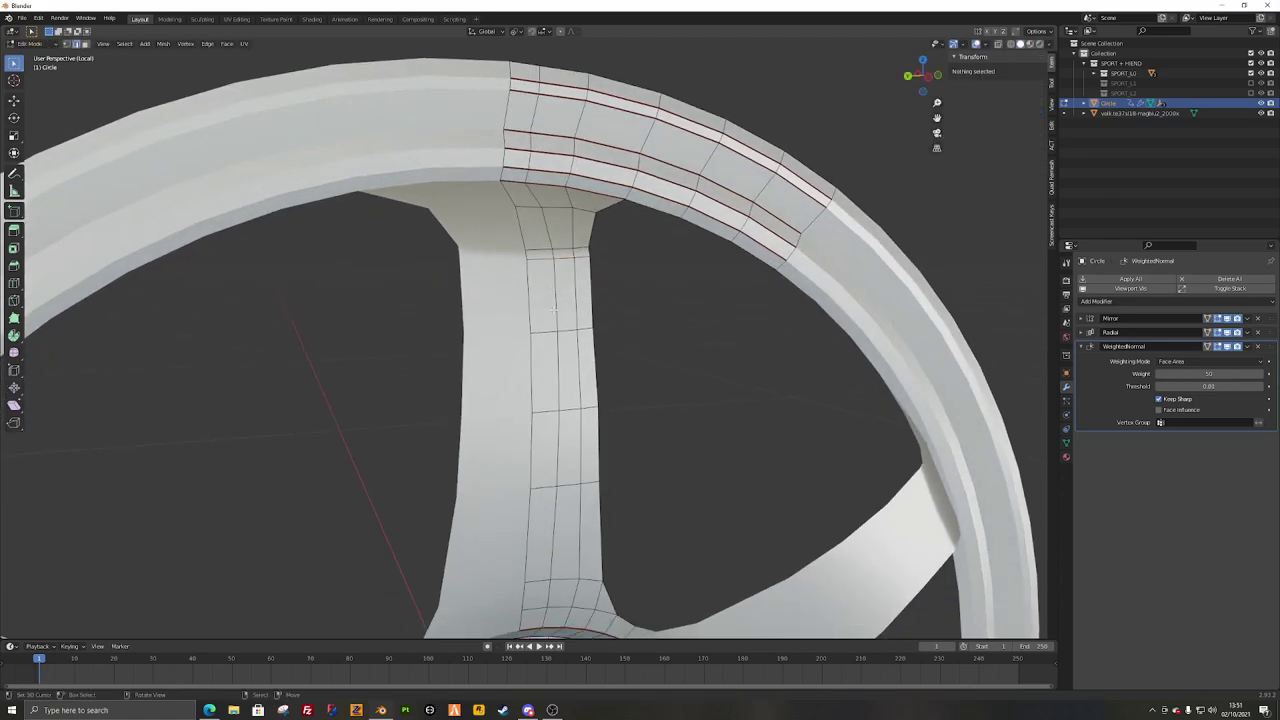
pyautogui.keyDown('alt'); pyautogui.click(543, 330); pyautogui.keyUp('alt')
pyautogui.press('s')
pyautogui.press('x')
pyautogui.press('0')
pyautogui.click(543, 330)
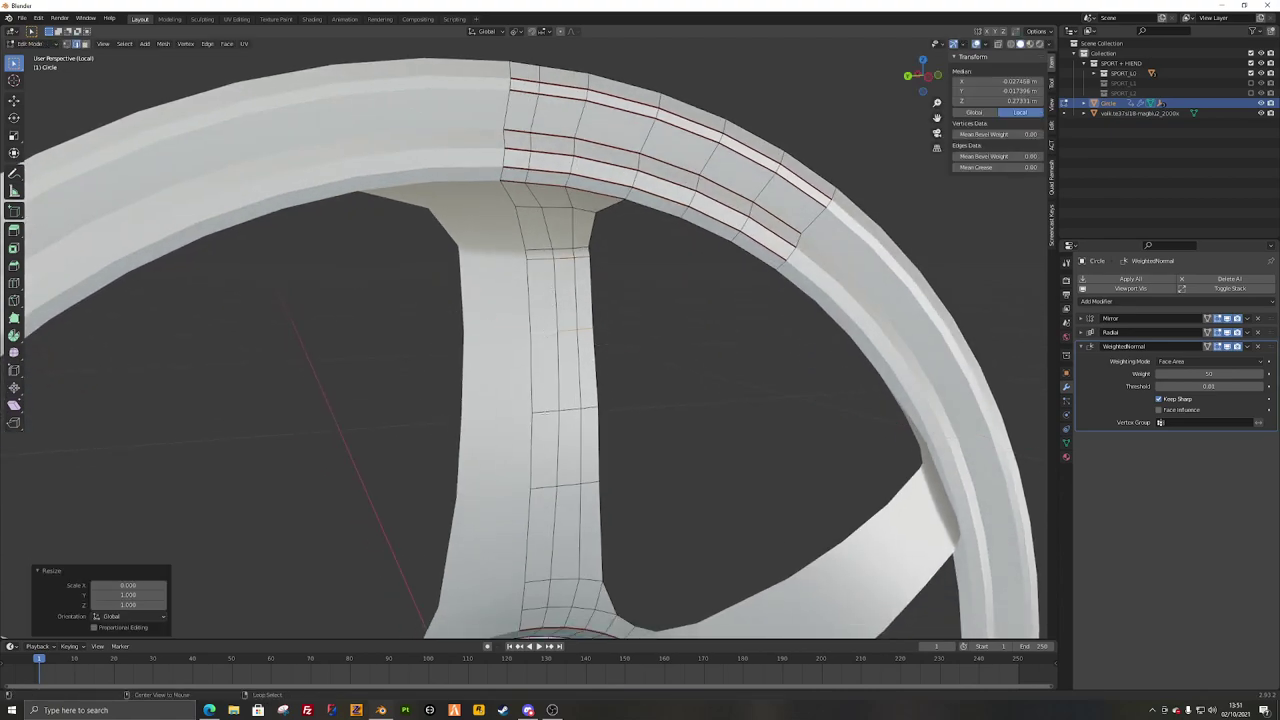
pyautogui.keyDown('alt'); pyautogui.click(557, 408); pyautogui.keyUp('alt')
pyautogui.press('s')
pyautogui.press('x')
pyautogui.press('0')
pyautogui.click(557, 406)
# Step: Flatten the lower spoke's cross edge row above the hub flare to 0 along X and check the whole wheel in Object Mode
pyautogui.hotkey('alt', 'a')
pyautogui.keyDown('alt'); pyautogui.click(546, 486); pyautogui.keyUp('alt')
pyautogui.press('s')
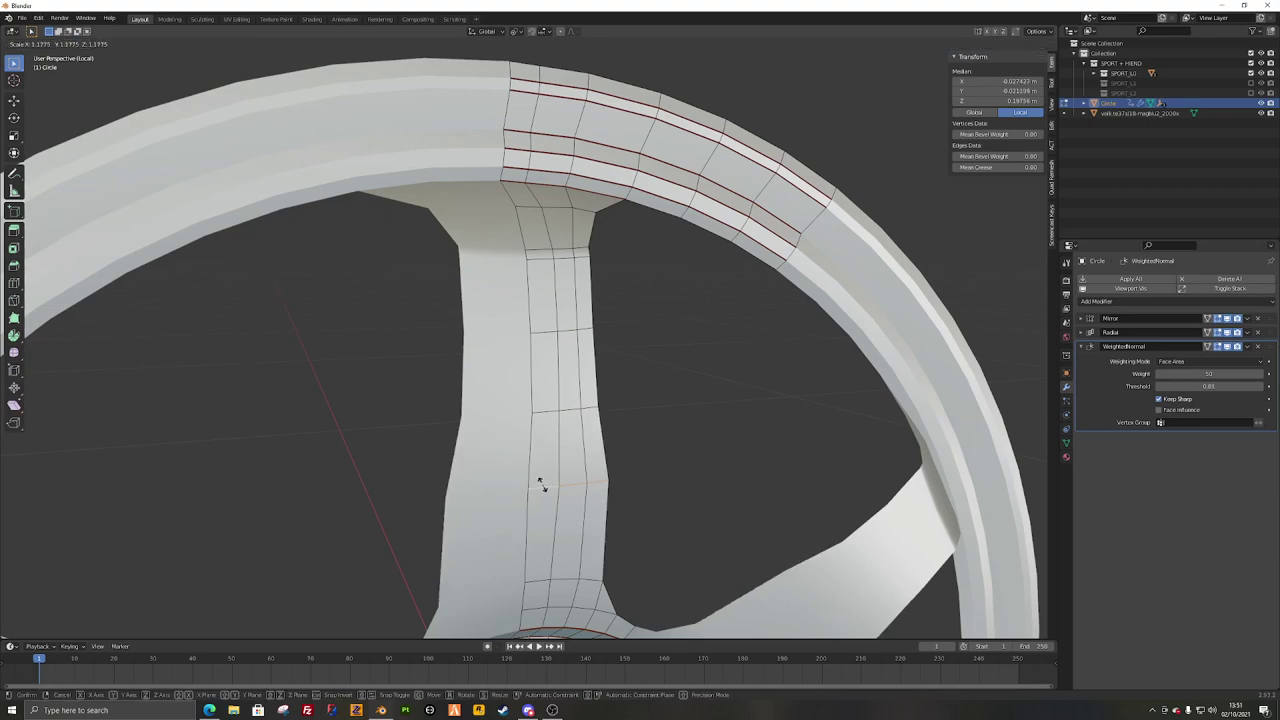
pyautogui.press('x')
pyautogui.press('0')
pyautogui.click(542, 484)
pyautogui.keyDown('shift'); pyautogui.moveTo(536, 530); pyautogui.dragTo(521, 456, button='middle'); pyautogui.keyUp('shift')
pyautogui.scroll(-4, 521, 456)
pyautogui.press('Tab')
pyautogui.moveTo(423, 425); pyautogui.dragTo(337, 402, button='middle')
pyautogui.scroll(-5, 345, 400)
pyautogui.moveTo(456, 388); pyautogui.dragTo(475, 455, button='middle')
pyautogui.press('Tab')
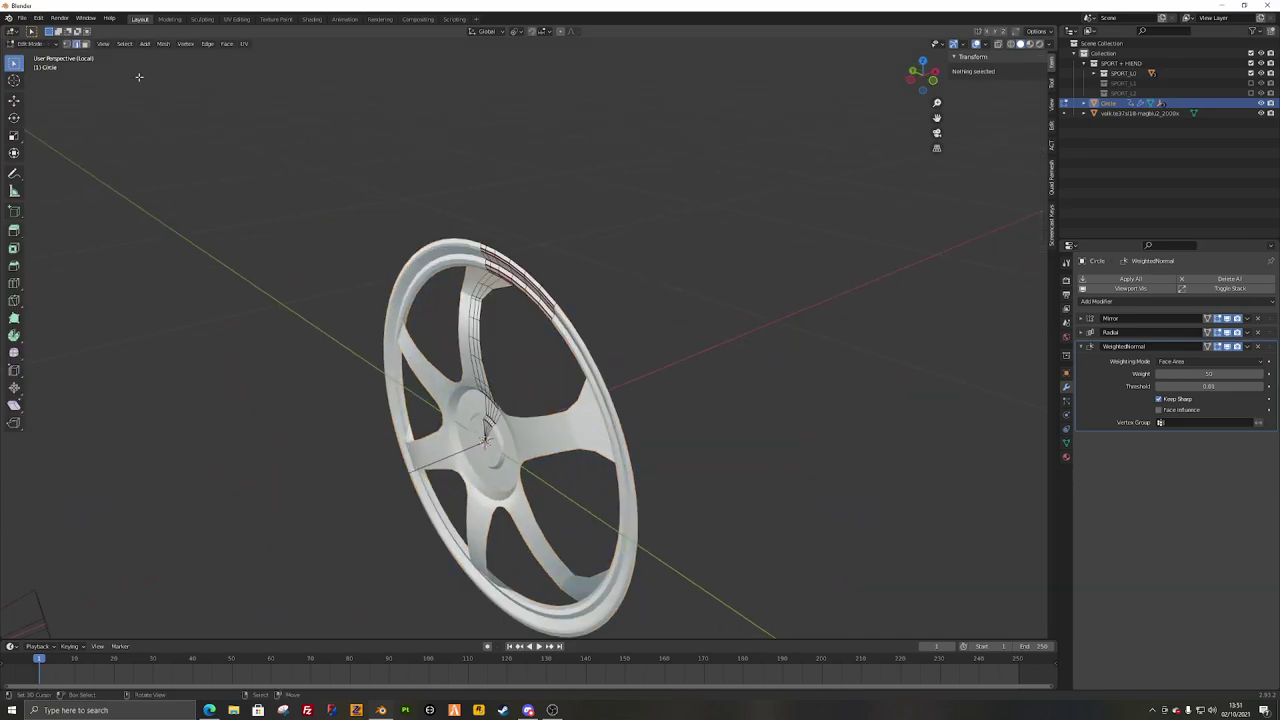
# Step: Move the hub's centre vertex about 0.017 m along X with proportional editing turned on
pyautogui.rightClick(489, 445)
pyautogui.scroll(2, 489, 445)
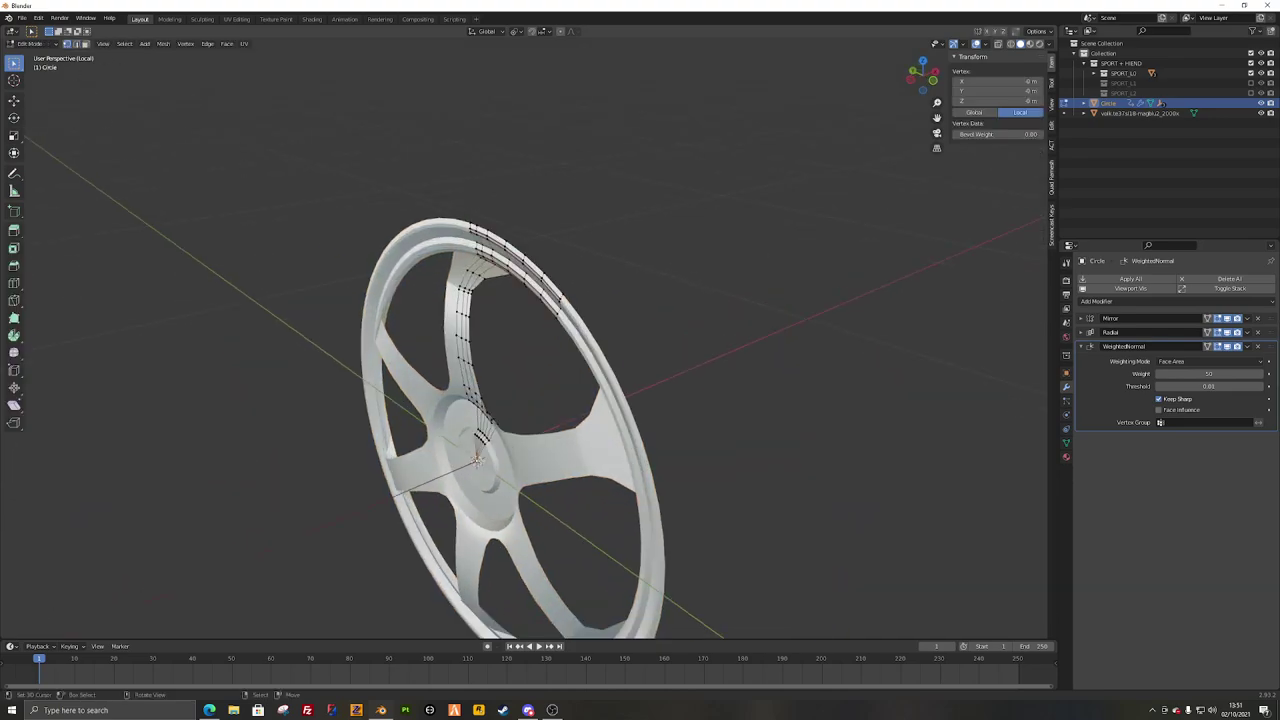
pyautogui.press('o')
pyautogui.moveTo(489, 446); pyautogui.dragTo(453, 454, button='middle')
pyautogui.press('g')
pyautogui.press('x')
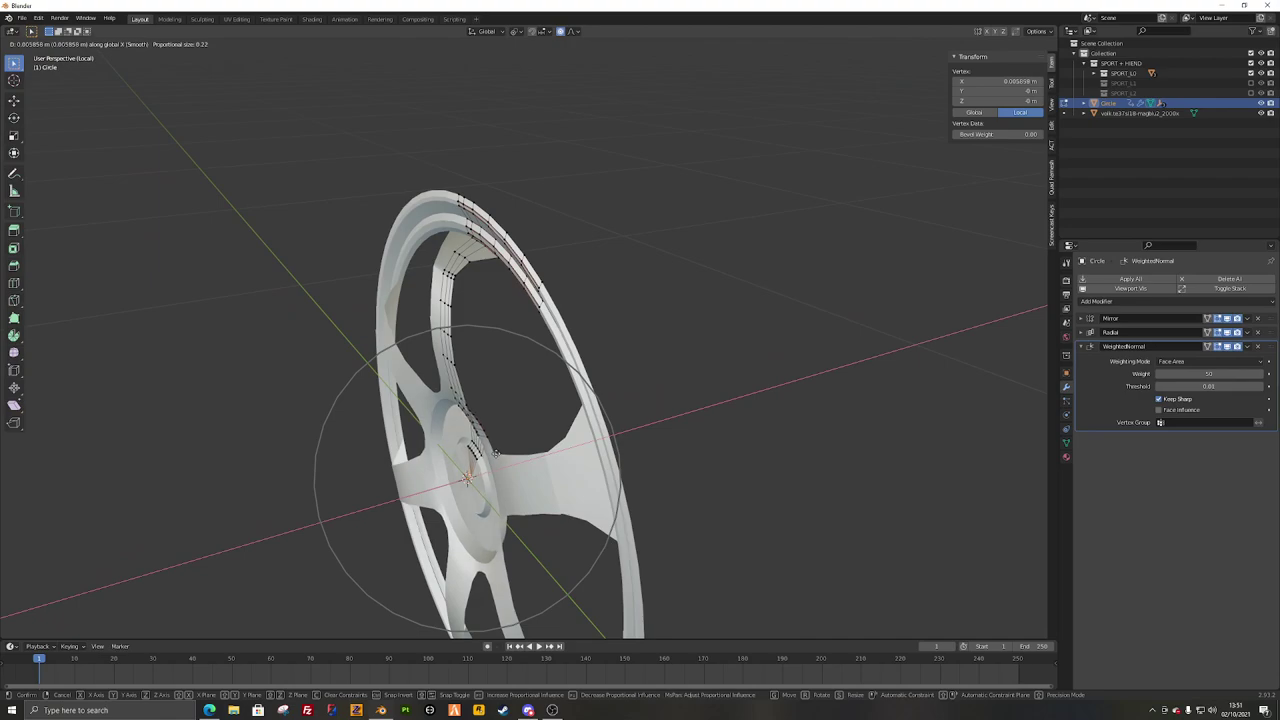
pyautogui.click(565, 443)
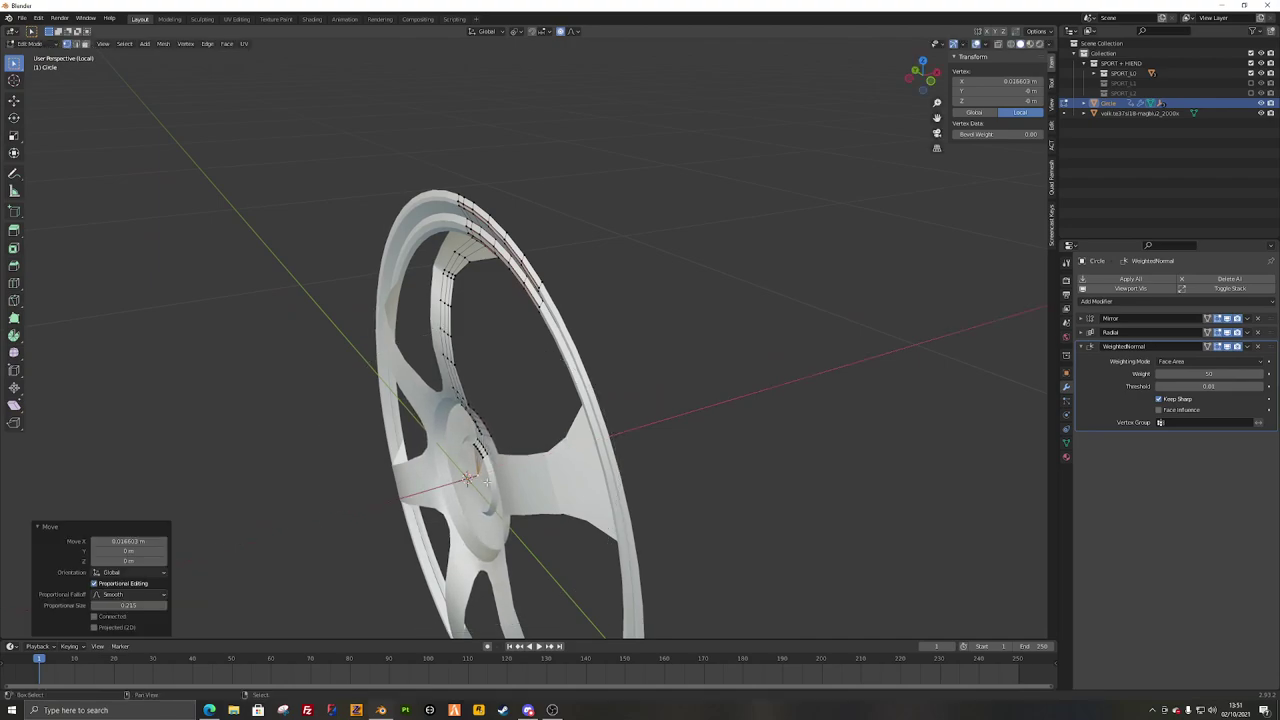
# Step: Flatten the hub cap's inner ring of edges to 0 along X
pyautogui.scroll(4, 455, 460)
pyautogui.moveTo(455, 460); pyautogui.dragTo(535, 440, button='middle')
pyautogui.keyDown('alt'); pyautogui.rightClick(527, 434); pyautogui.keyUp('alt')
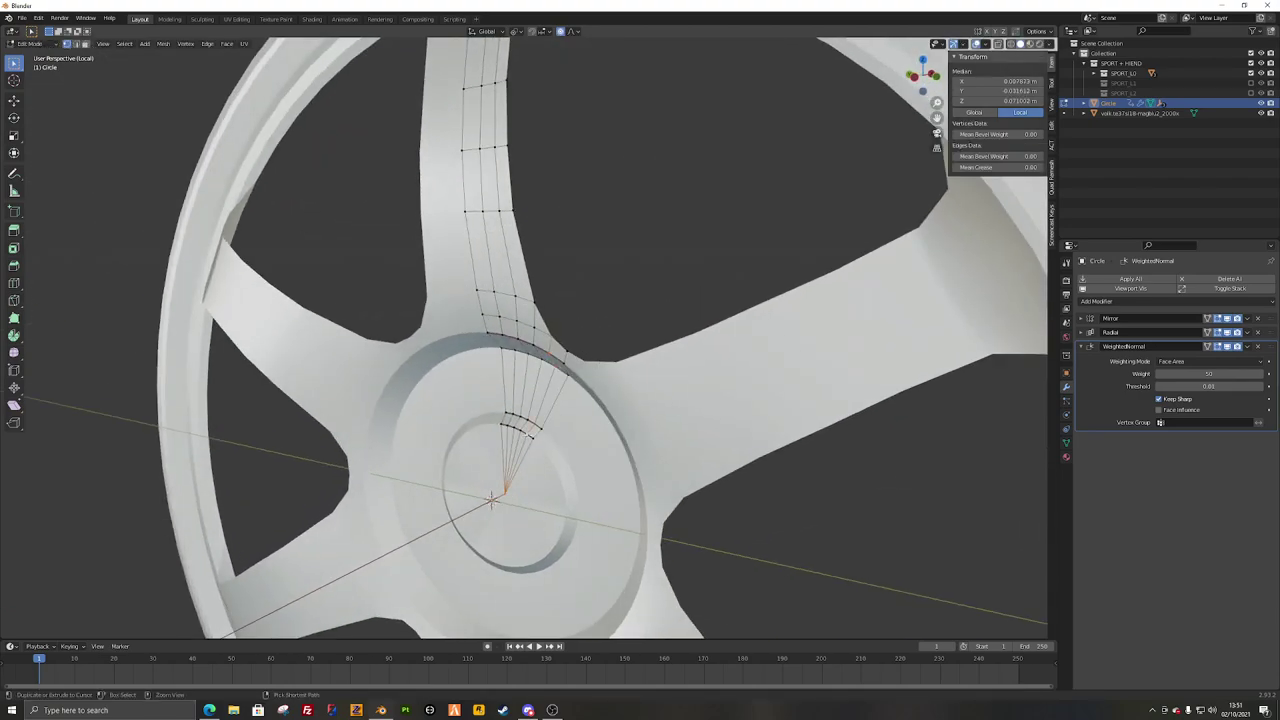
pyautogui.keyDown('ctrl'); pyautogui.keyDown('alt'); pyautogui.click(532, 433); pyautogui.keyUp('alt'); pyautogui.keyUp('ctrl')
pyautogui.press('s')
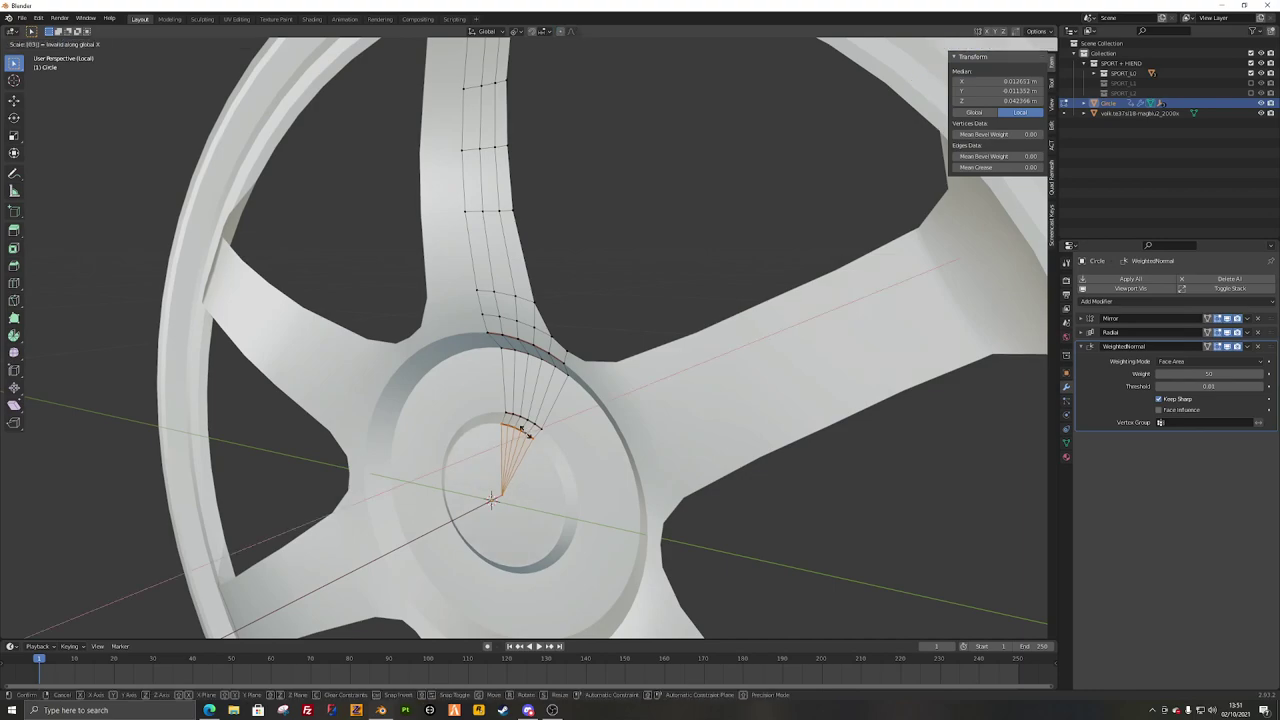
pyautogui.press('Return')
# Step: Cut a new ring of edges across the hub cap's triangles and slide it towards the centre
pyautogui.hotkey('alt', 'a')
pyautogui.rightClick(503, 494)
pyautogui.moveTo(503, 494); pyautogui.dragTo(532, 484, button='middle')
pyautogui.scroll(1, 532, 484)
pyautogui.keyDown('shift'); pyautogui.moveTo(532, 484); pyautogui.dragTo(610, 355, button='middle'); pyautogui.keyUp('shift')
pyautogui.scroll(2, 566, 381)
pyautogui.hotkey('alt', 'a')
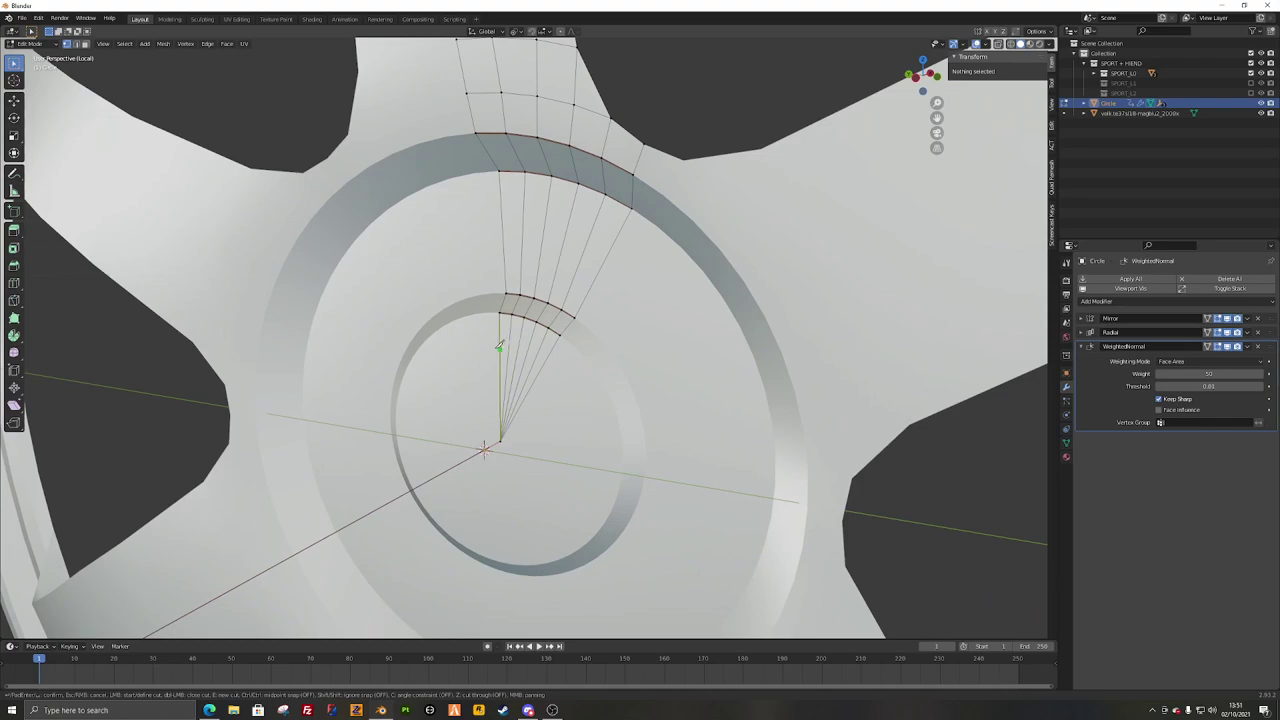
pyautogui.press('Return')
pyautogui.press('g')
pyautogui.press('g')
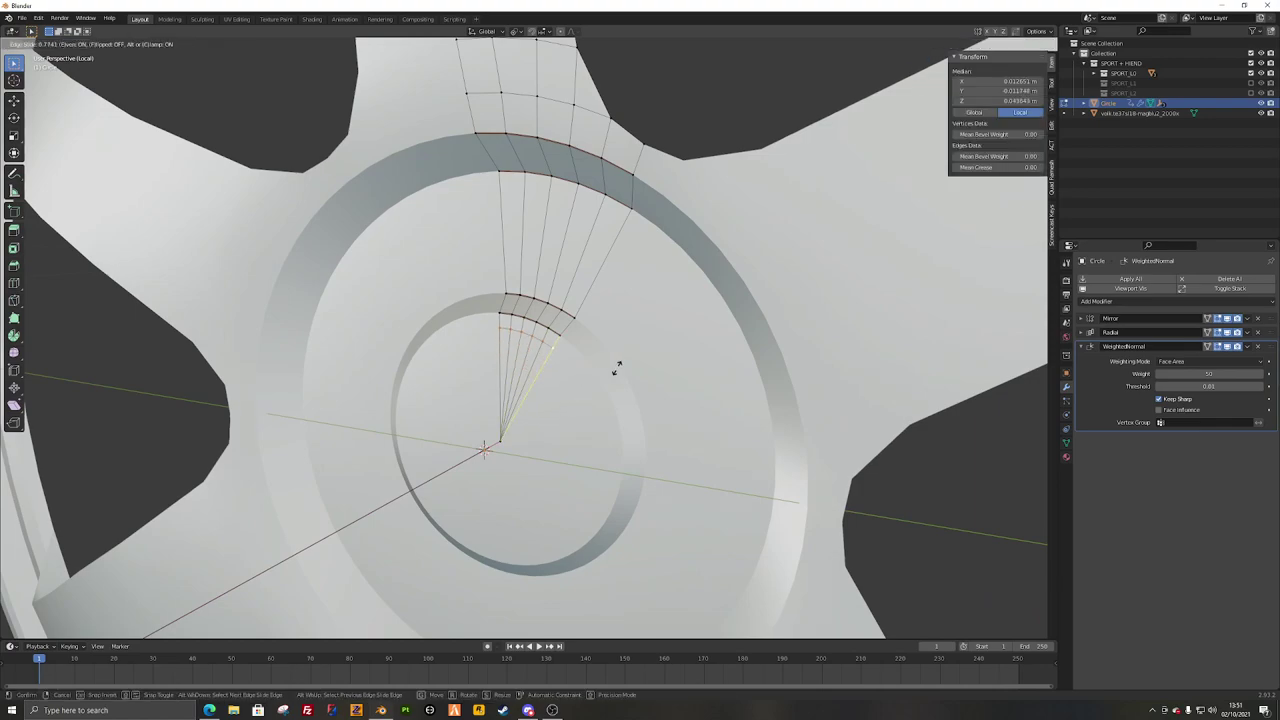
pyautogui.click(631, 398)
# Step: Dome the hub cap by moving the new ring and centre vertex along X, readjust the centre vertex alone, and check the wheel in Object Mode
pyautogui.keyDown('shift'); pyautogui.click(500, 441); pyautogui.keyUp('shift')
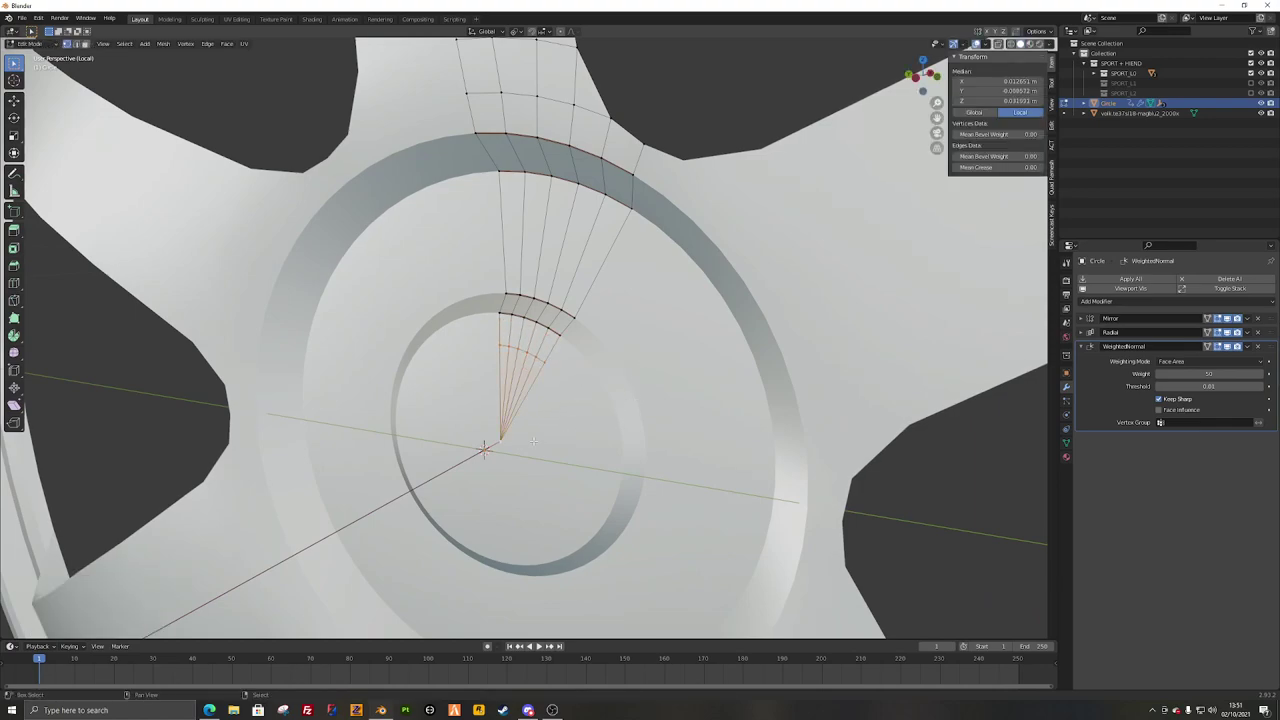
pyautogui.moveTo(500, 436); pyautogui.dragTo(591, 401, button='middle')
pyautogui.press('g')
pyautogui.press('x')
pyautogui.click(524, 403)
pyautogui.rightClick(616, 459)
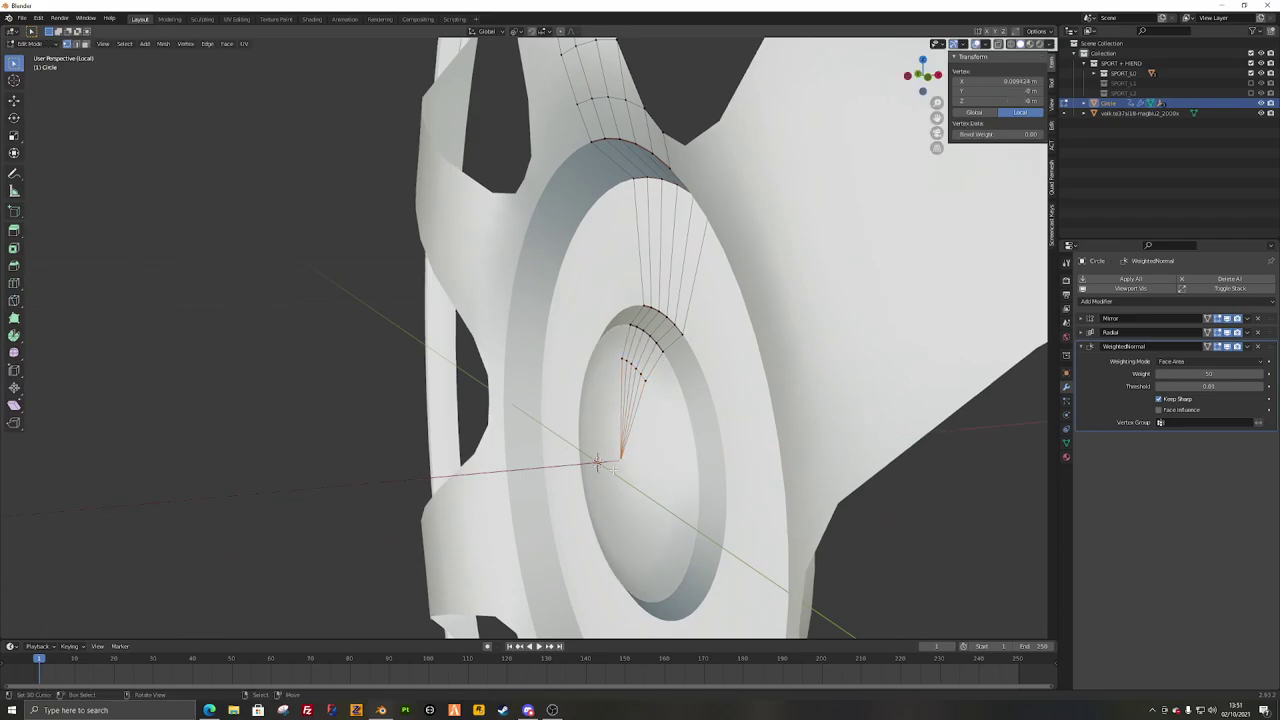
pyautogui.press('g')
pyautogui.press('x')
pyautogui.click(561, 464)
pyautogui.press('Tab')
pyautogui.scroll(-4, 561, 464)
pyautogui.moveTo(563, 462); pyautogui.dragTo(686, 402, button='middle')
pyautogui.scroll(-5, 657, 385)
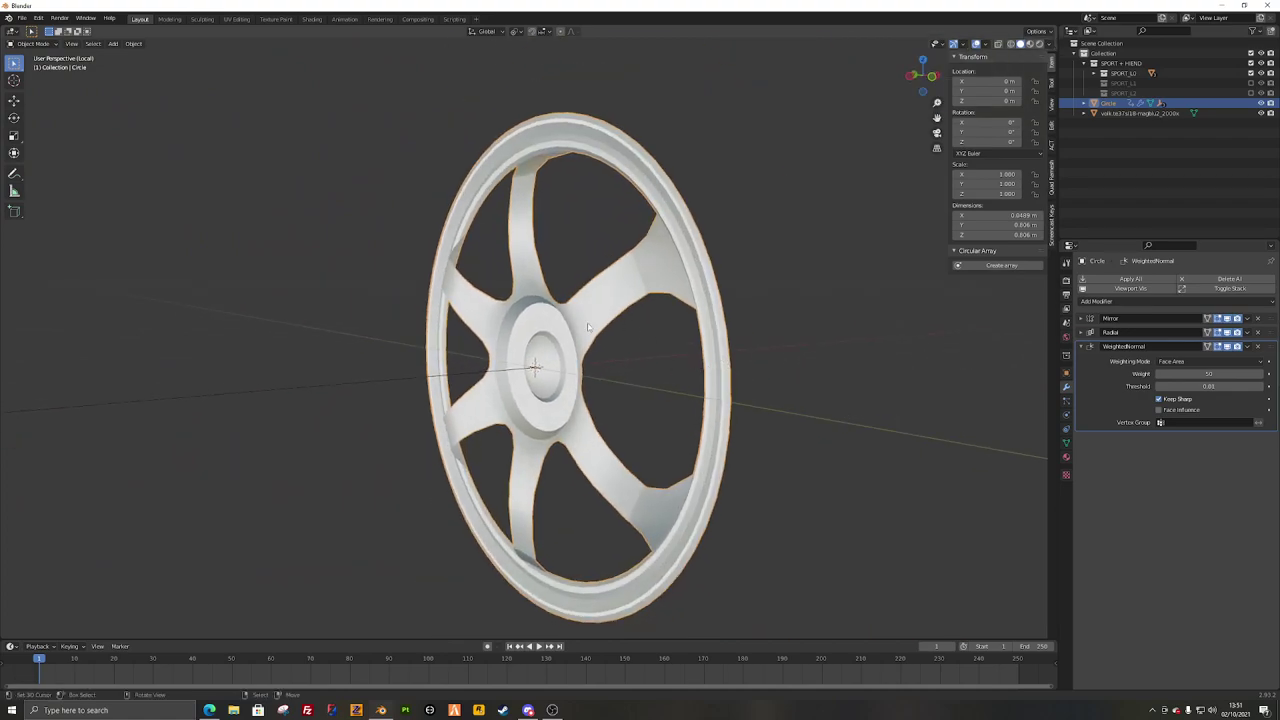
pyautogui.moveTo(643, 211); pyautogui.dragTo(517, 310, button='middle')
# Step: Back in Edit Mode, slide the edge row at the base of the spoke's flare towards the rim
pyautogui.press('Tab')
pyautogui.scroll(5, 517, 310)
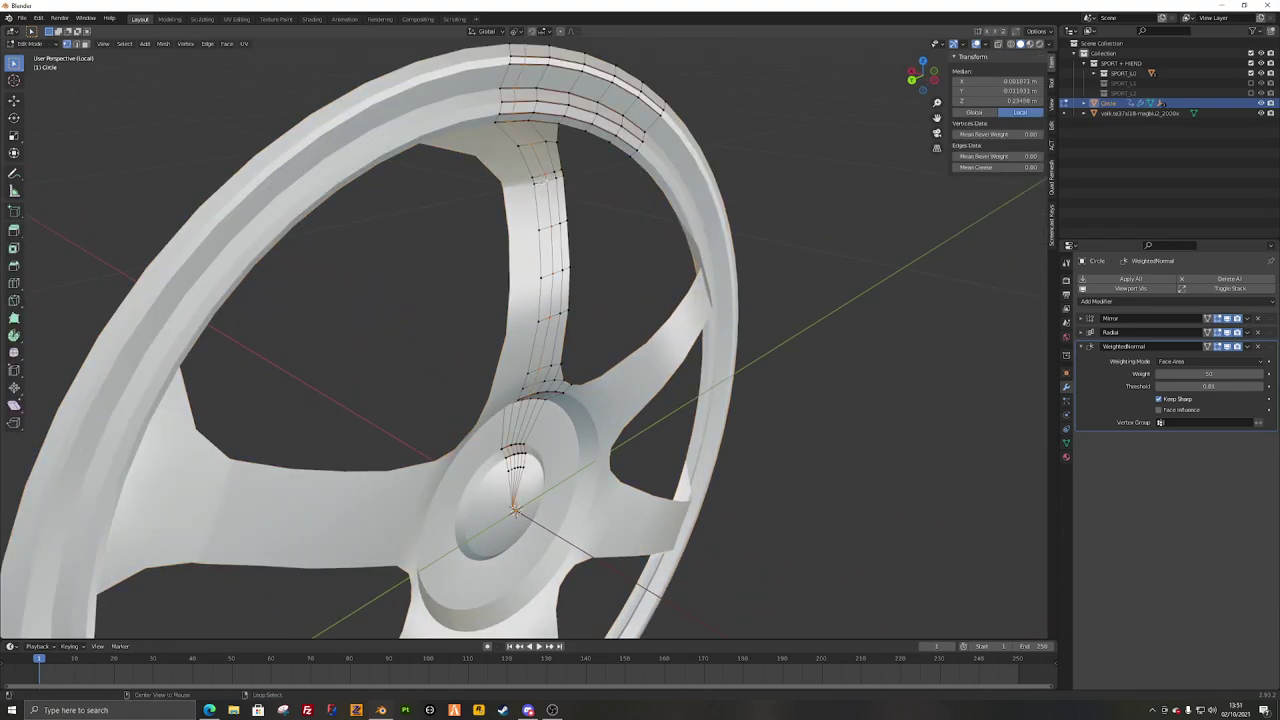
pyautogui.scroll(4, 549, 179)
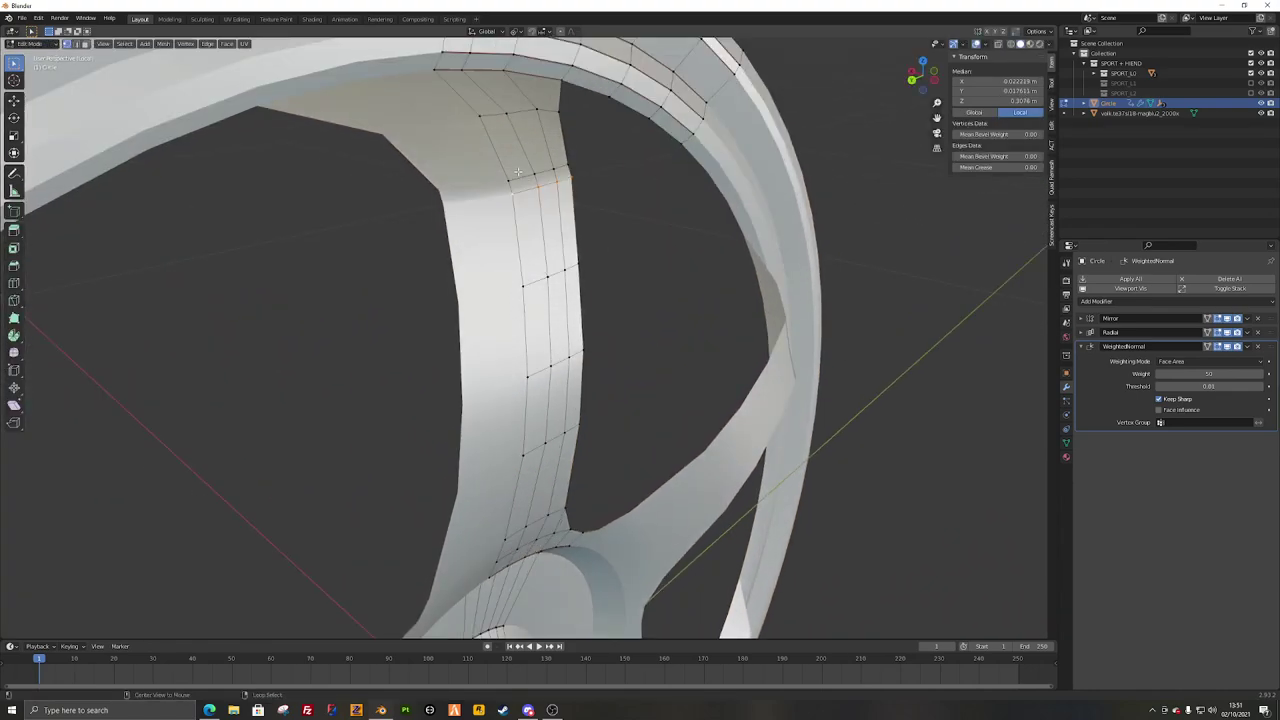
pyautogui.moveTo(695, 324); pyautogui.dragTo(720, 323, button='middle')
pyautogui.press('g')
pyautogui.press('g')
pyautogui.click(712, 308)
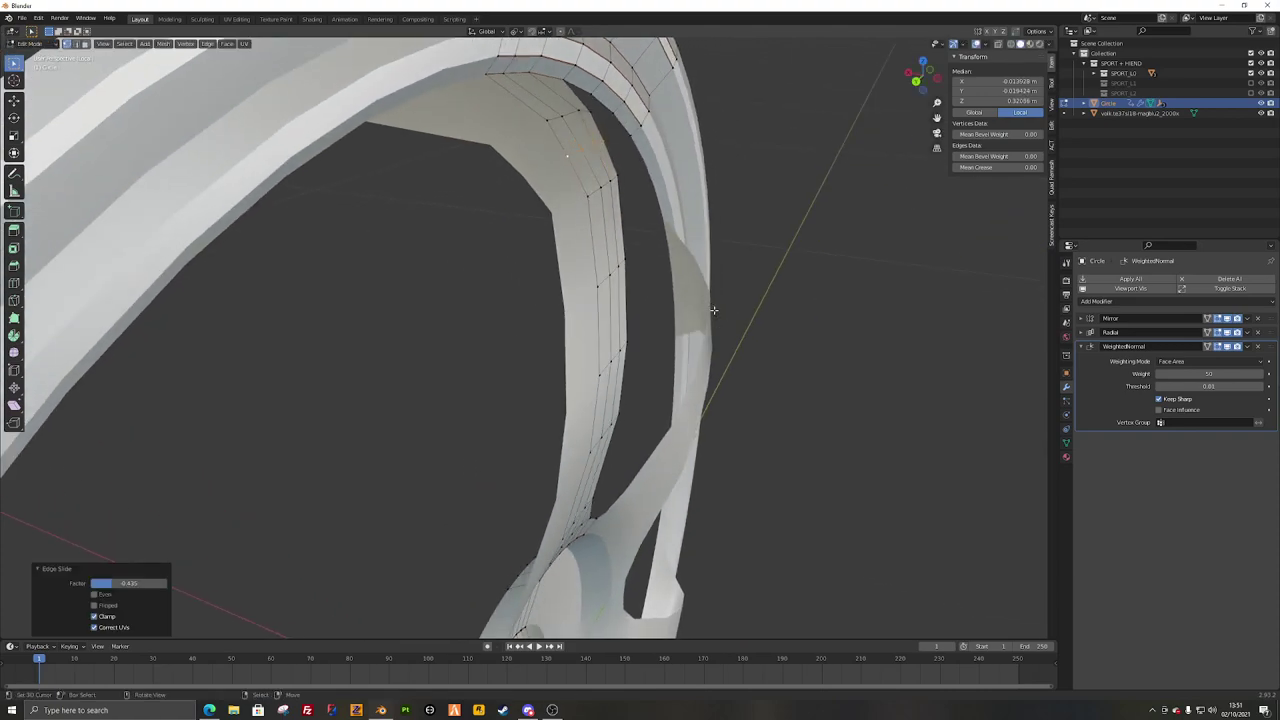
pyautogui.click(714, 308)
pyautogui.keyDown('ctrl'); pyautogui.click(672, 258); pyautogui.keyUp('ctrl')
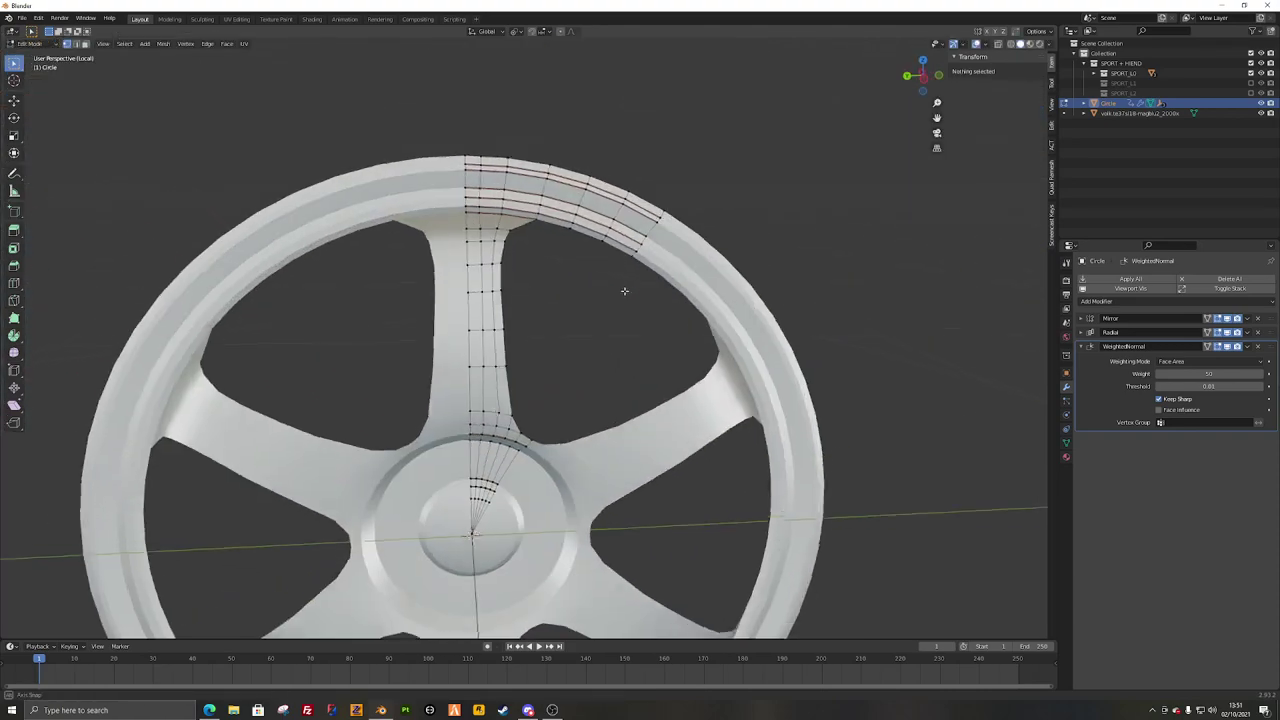
pyautogui.moveTo(624, 290); pyautogui.dragTo(500, 210, button='middle')
pyautogui.scroll(-2, 515, 255)
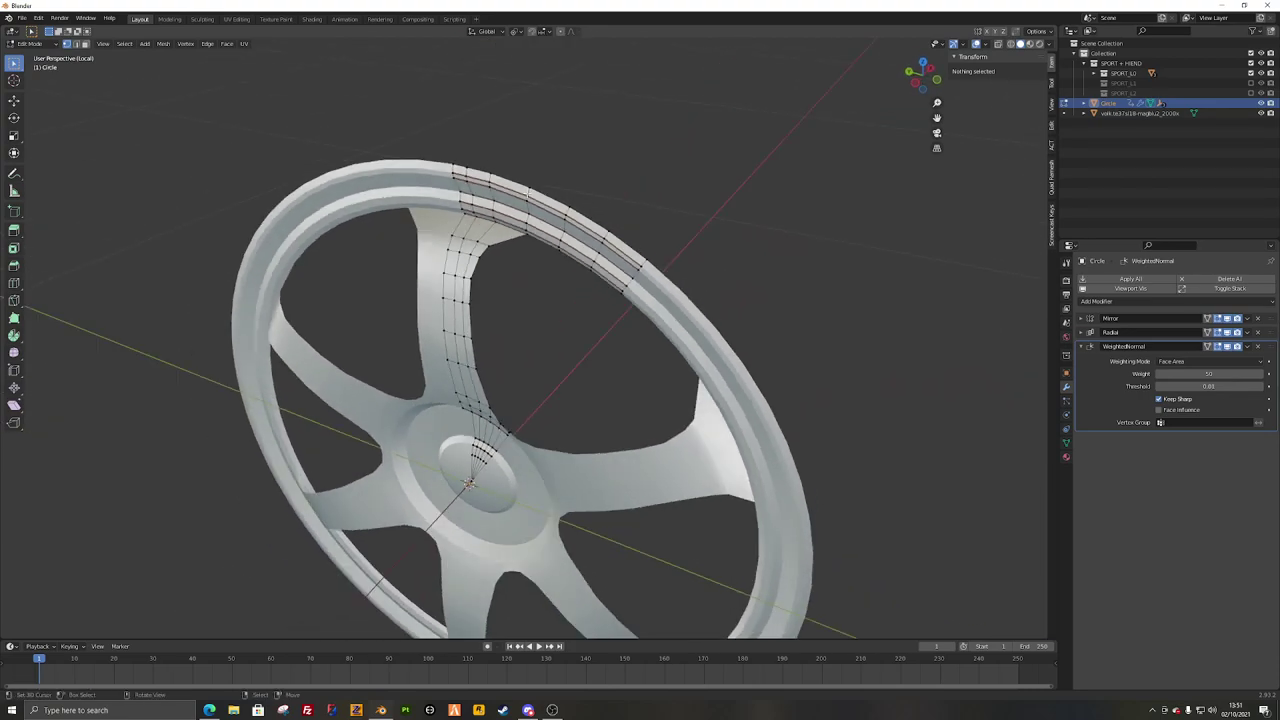
# Step: From the left view, reposition the flare's cross edge row and add edge loops above and below it
pyautogui.press('ctrl+KP_3')
pyautogui.keyDown('alt'); pyautogui.click(506, 253); pyautogui.keyUp('alt')
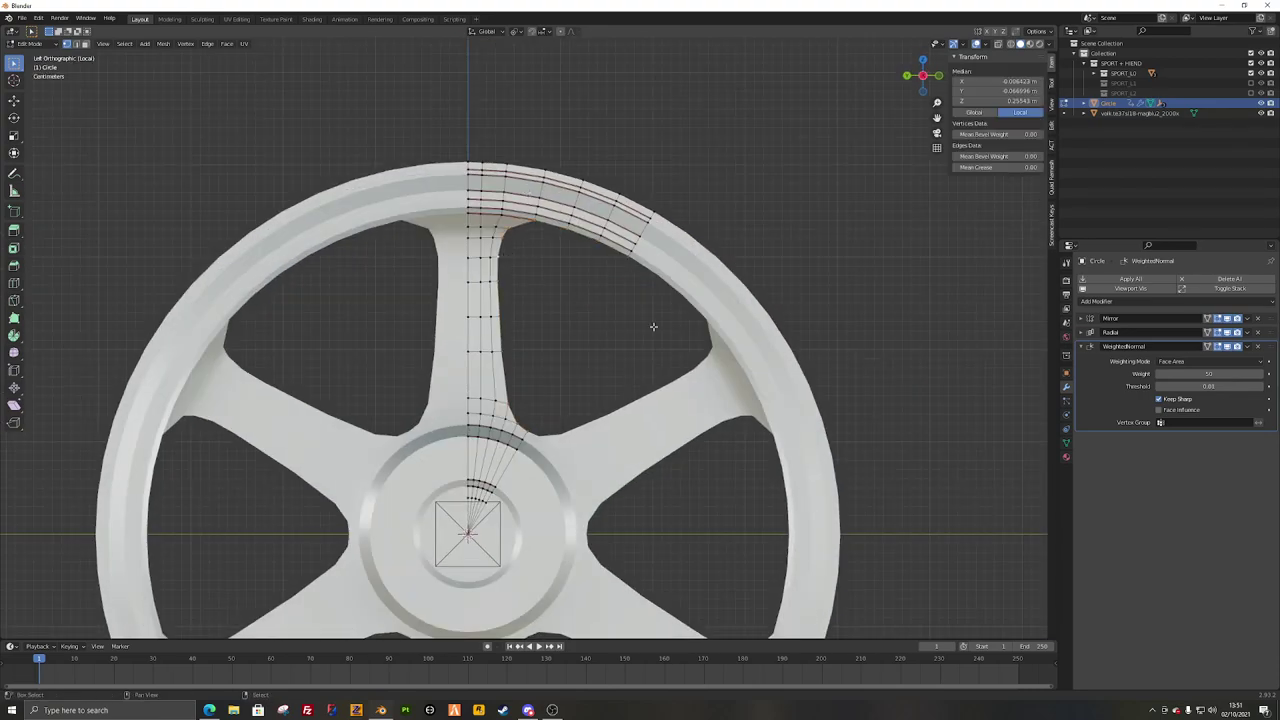
pyautogui.keyDown('shift'); pyautogui.moveTo(620, 353); pyautogui.dragTo(627, 420, button='middle'); pyautogui.keyUp('shift')
pyautogui.scroll(5, 586, 391)
pyautogui.keyDown('shift'); pyautogui.moveTo(506, 237); pyautogui.dragTo(508, 335, button='middle'); pyautogui.keyUp('shift')
pyautogui.scroll(2, 511, 361)
pyautogui.hotkey('alt', 'a')
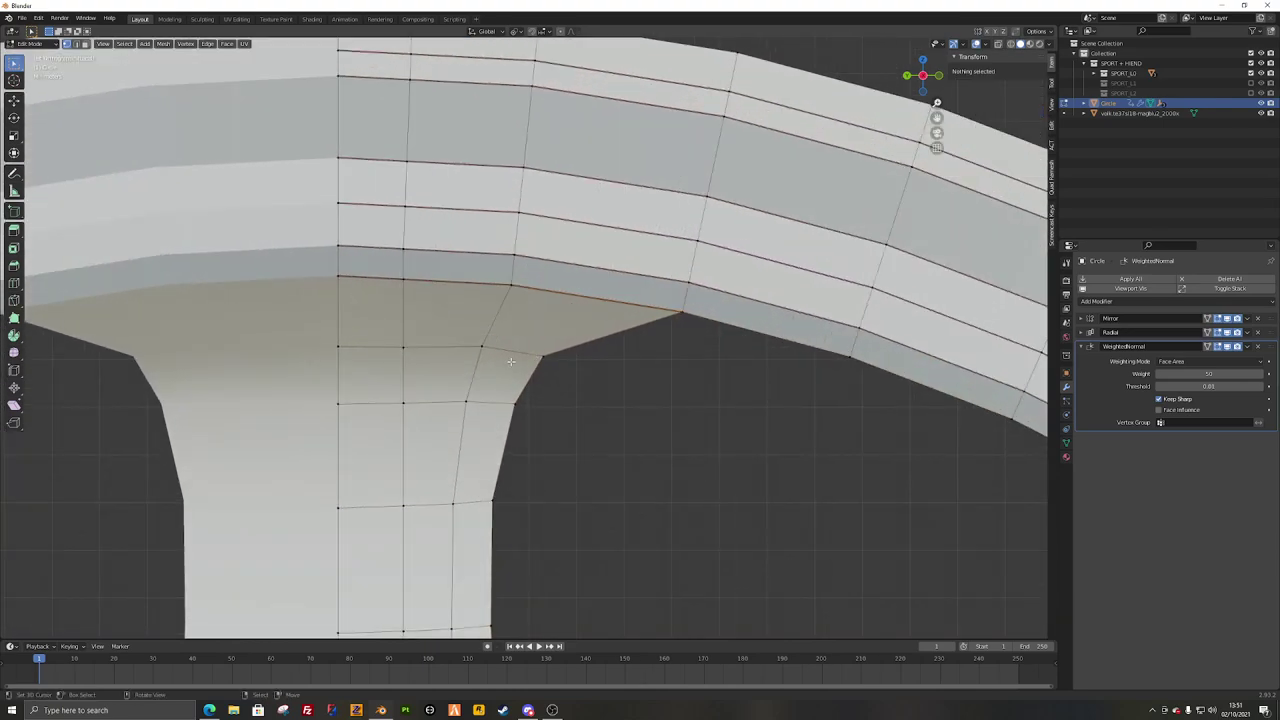
pyautogui.keyDown('alt'); pyautogui.click(511, 357); pyautogui.keyUp('alt')
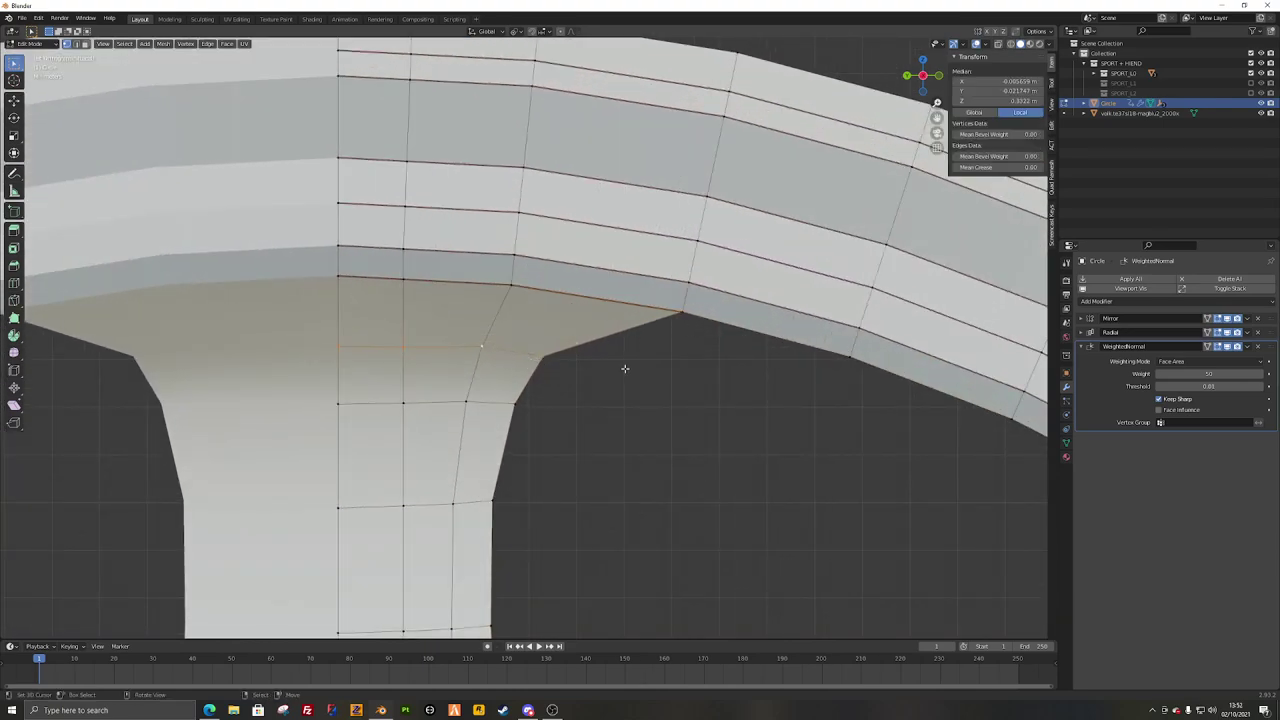
pyautogui.click(684, 370)
pyautogui.press('g')
pyautogui.press('g')
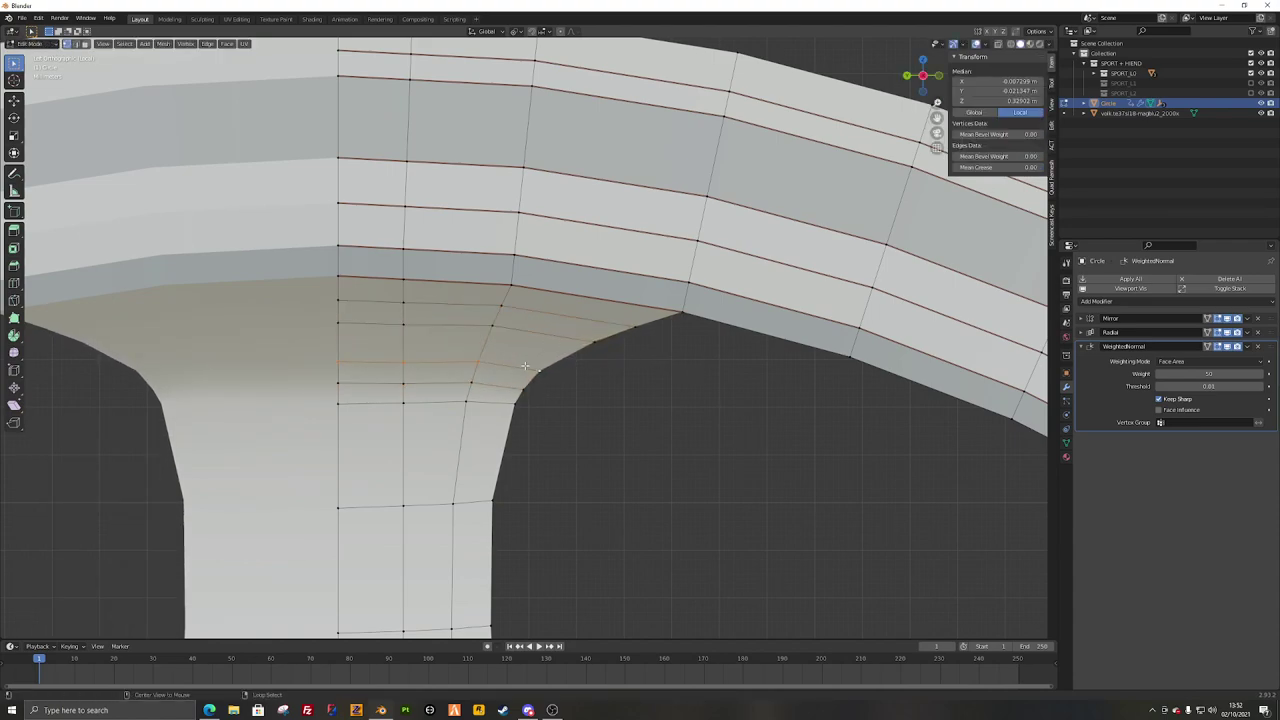
# Step: Slide the two edge rows in the lower part of the flare slightly towards the rim
pyautogui.click(530, 358)
pyautogui.press('g')
pyautogui.press('g')
pyautogui.click(517, 369)
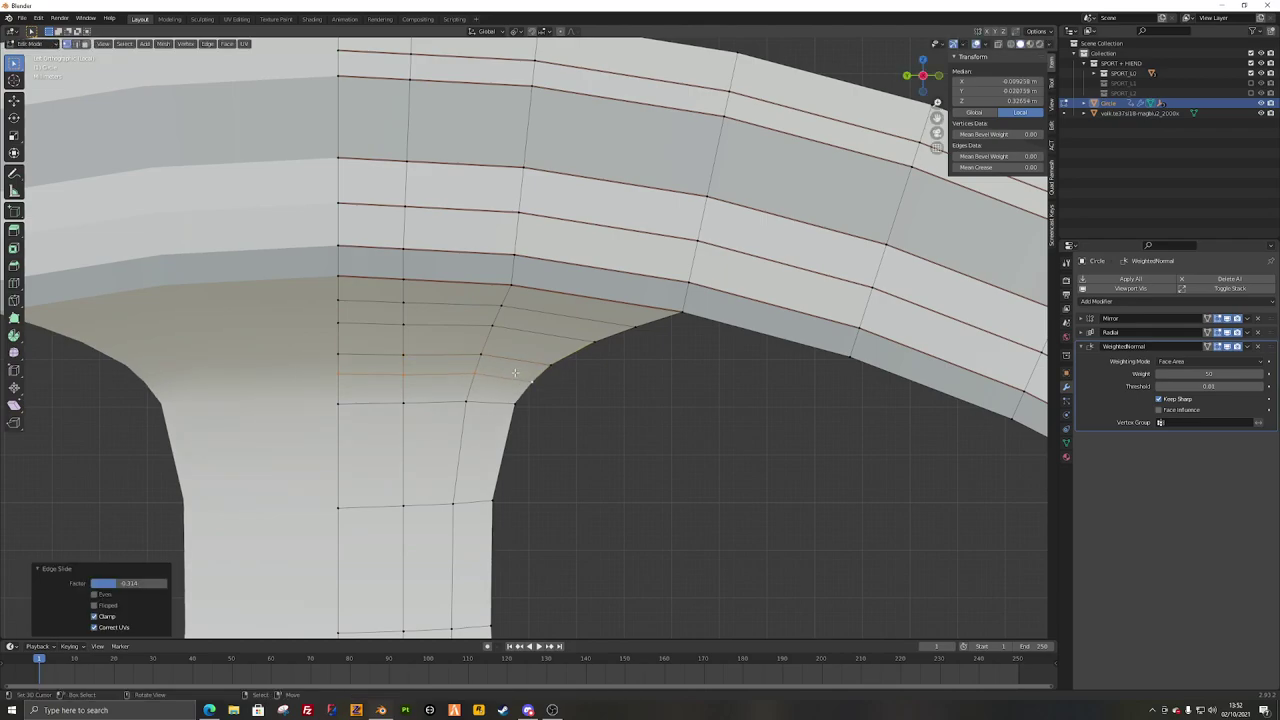
# Step: Add a centred edge loop across the spoke just below the flare
pyautogui.press('a')
pyautogui.press('a')
pyautogui.hotkey('ctrl', 'r')
pyautogui.click(510, 455)
pyautogui.rightClick(512, 454)
# Step: Inspect the spoke's flare from several angles and compare it with the reference wheel photo in the browser
pyautogui.press('a')
pyautogui.moveTo(518, 452); pyautogui.dragTo(591, 400, button='middle')
pyautogui.rightClick(620, 360)
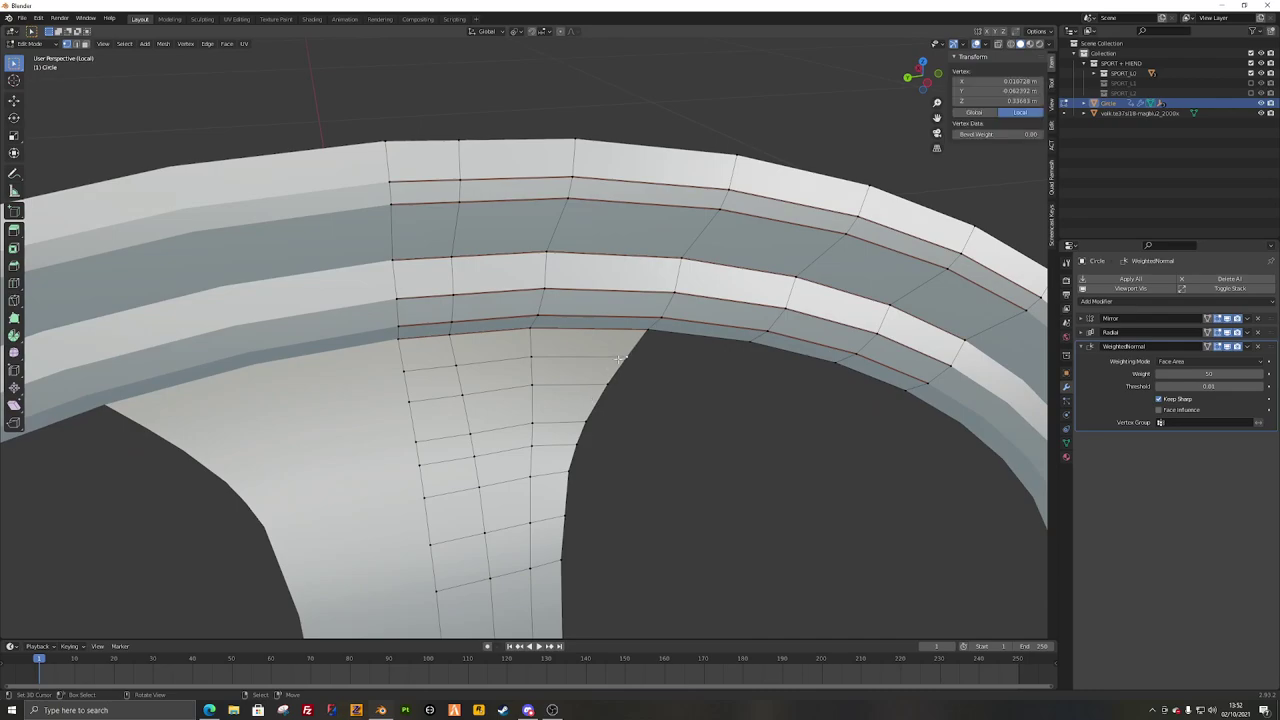
pyautogui.press('KP_7')
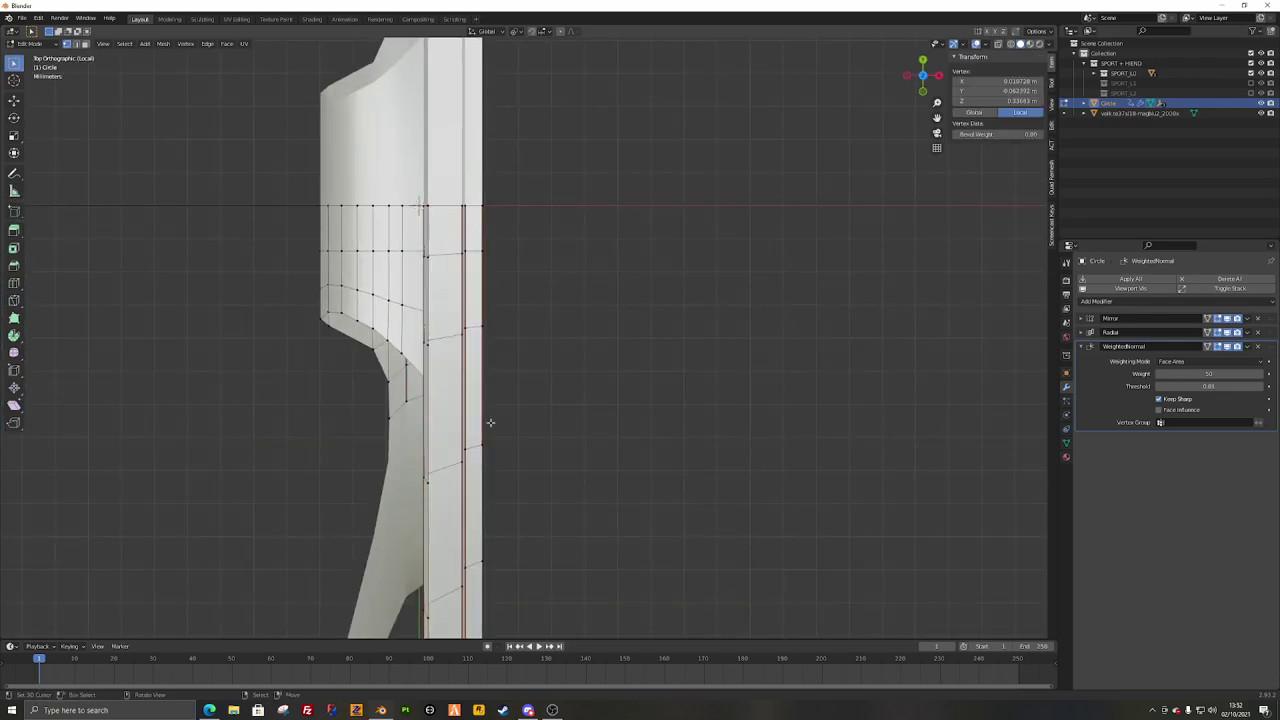
pyautogui.moveTo(490, 422); pyautogui.dragTo(640, 374, button='middle')
pyautogui.scroll(-6, 609, 309)
pyautogui.moveTo(609, 309); pyautogui.dragTo(568, 391, button='middle')
pyautogui.scroll(6, 568, 391)
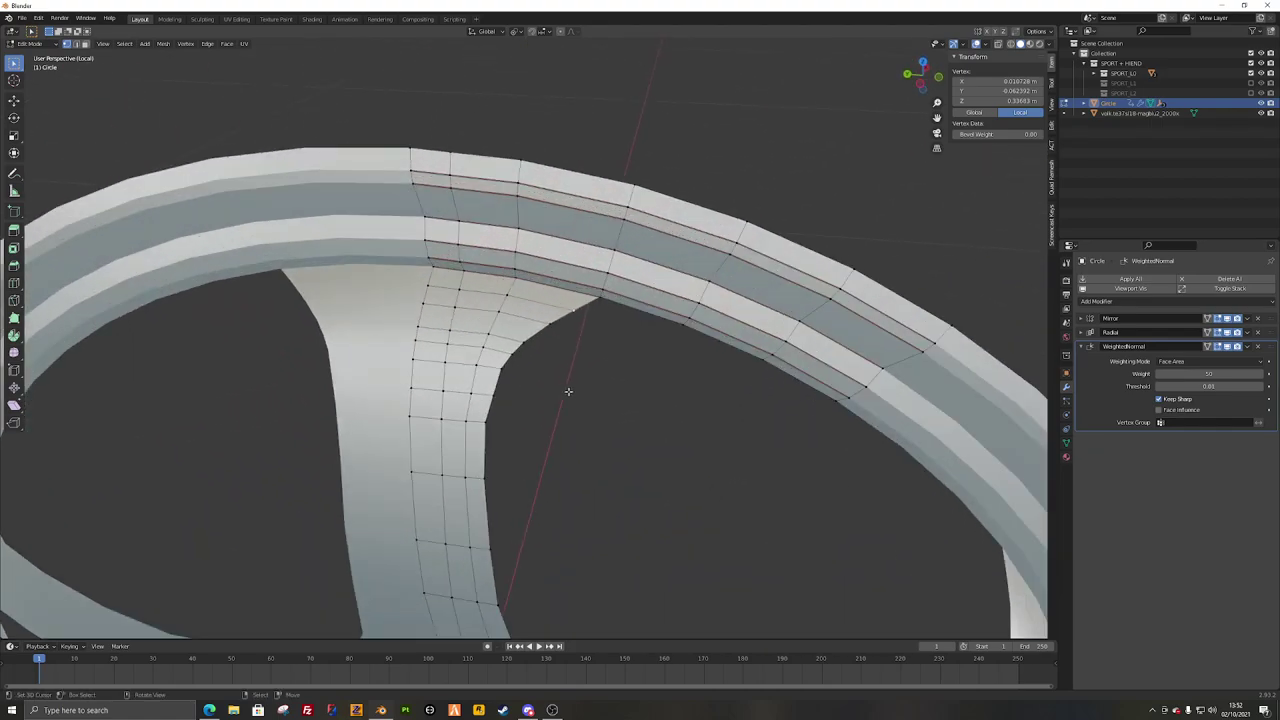
pyautogui.hotkey('alt', 'Tab')
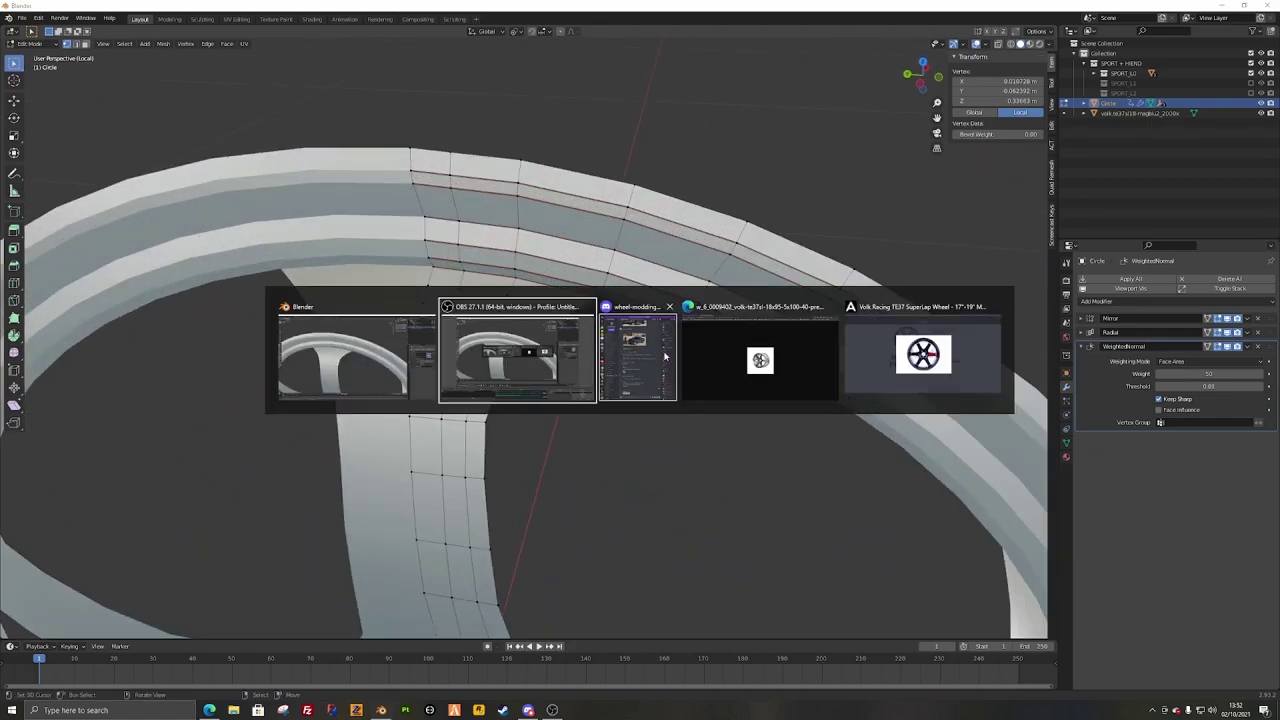
pyautogui.click(781, 356)
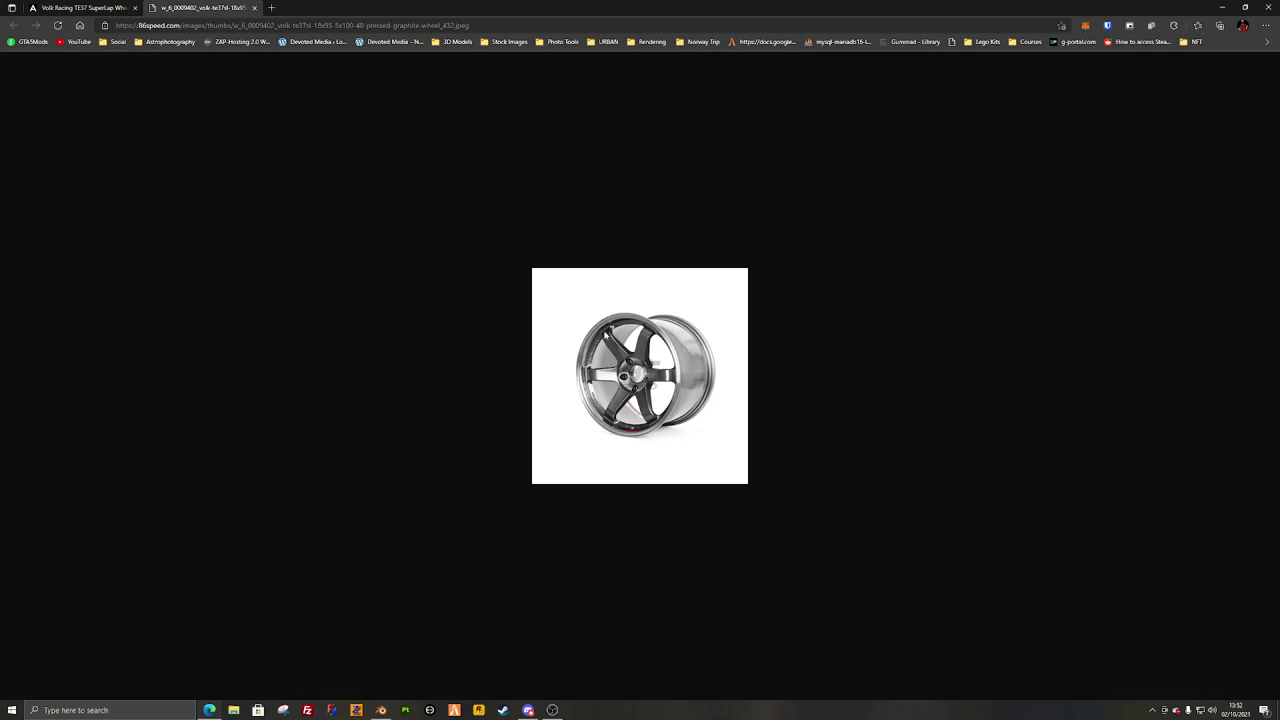
pyautogui.hotkey('alt', 'Tab')
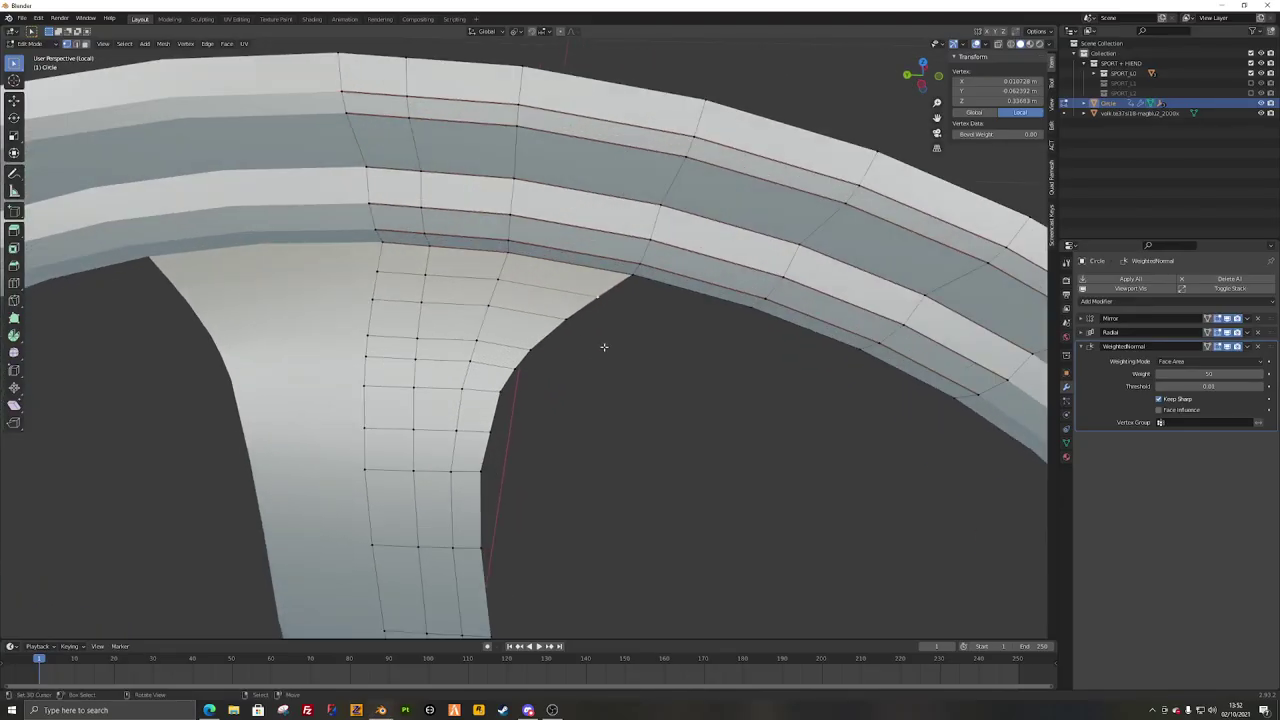
# Step: Slide the outer-edge vertices in the upper part of the flare inward along their rows to round its curve
pyautogui.press('g')
pyautogui.press('g')
pyautogui.click(485, 300)
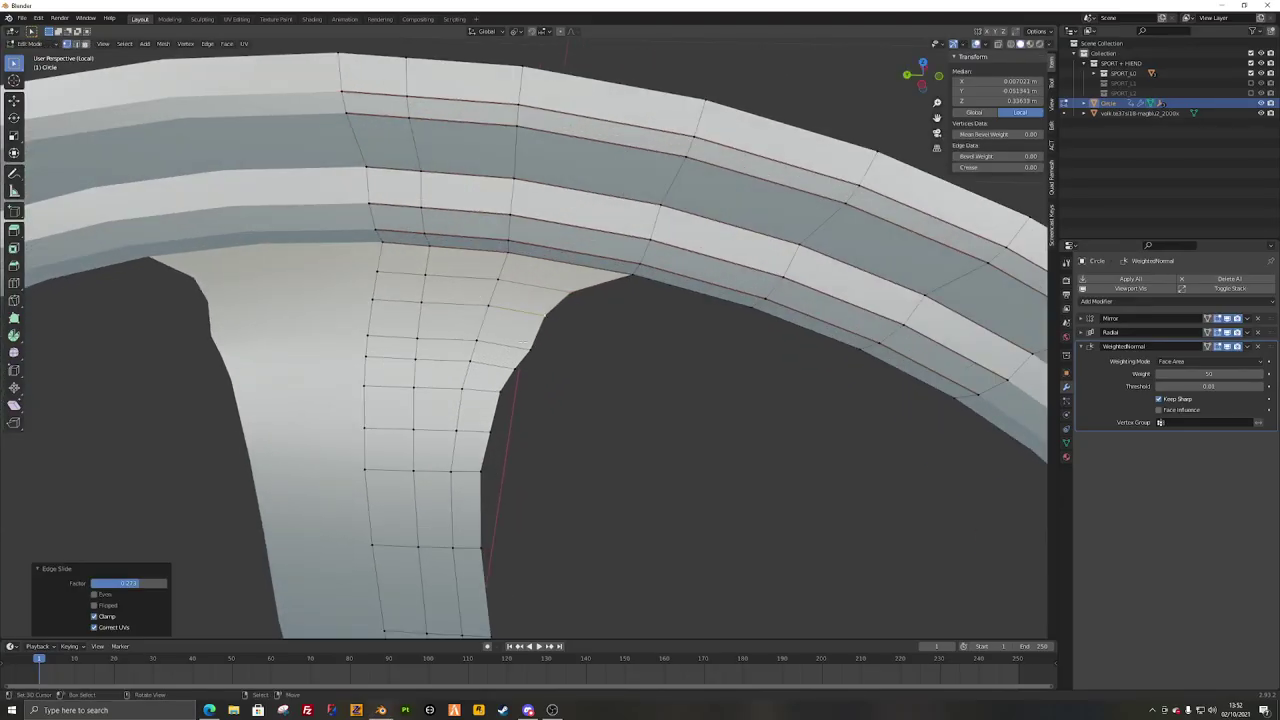
pyautogui.click(521, 352)
pyautogui.press('g')
pyautogui.click(518, 349)
pyautogui.click(515, 369)
pyautogui.press('g')
pyautogui.press('g')
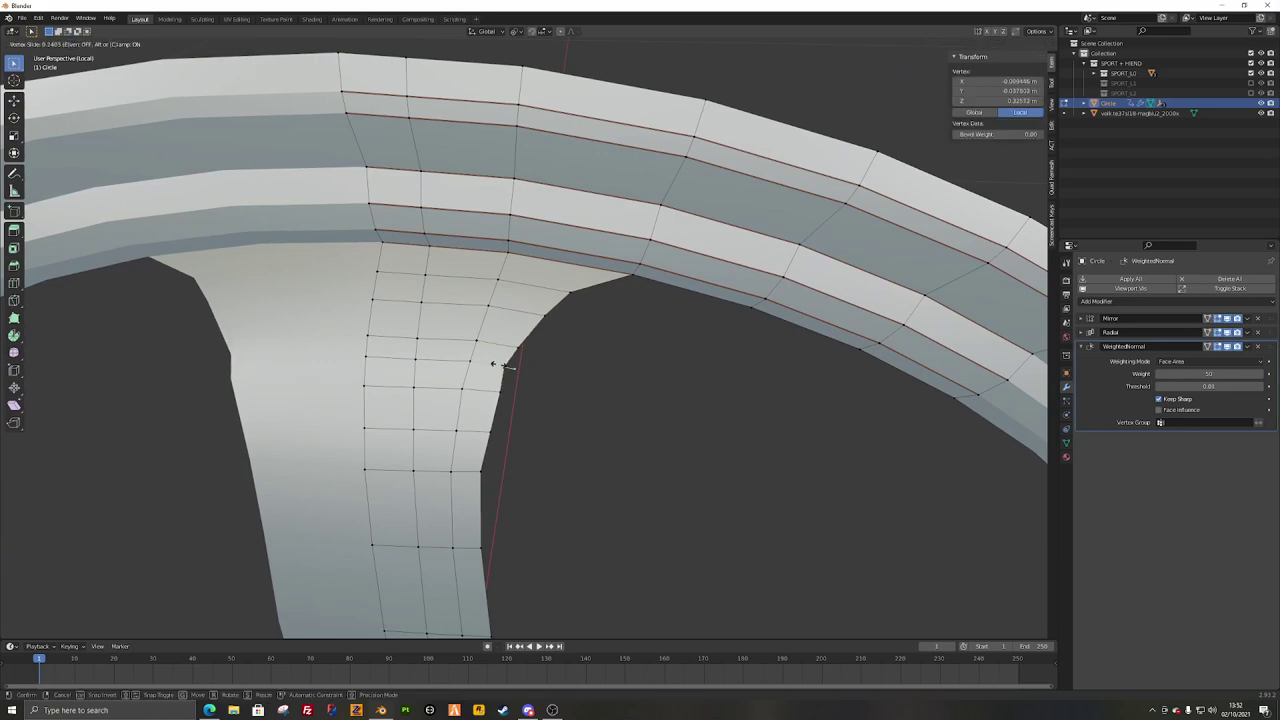
pyautogui.click(506, 366)
# Step: Slide the two outer-edge vertices at the base of the flare inward to continue the curve into the spoke
pyautogui.click(501, 392)
pyautogui.press('g')
pyautogui.press('g')
pyautogui.rightClick(506, 424)
pyautogui.keyDown('shift'); pyautogui.click(493, 428); pyautogui.keyUp('shift')
pyautogui.press('g')
pyautogui.press('g')
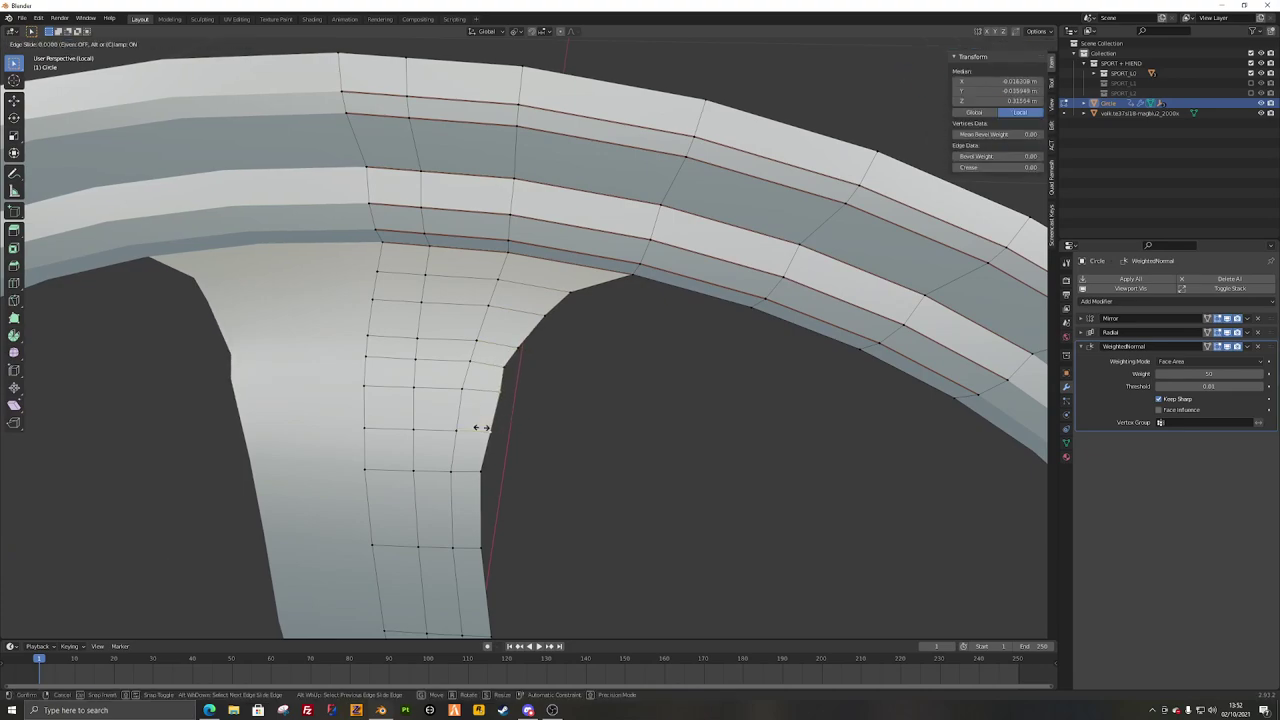
pyautogui.click(432, 418)
# Step: Slide the lengthwise edge line beside the flare's outer edge slightly inward to even out its spacing
pyautogui.hotkey('alt', 'a')
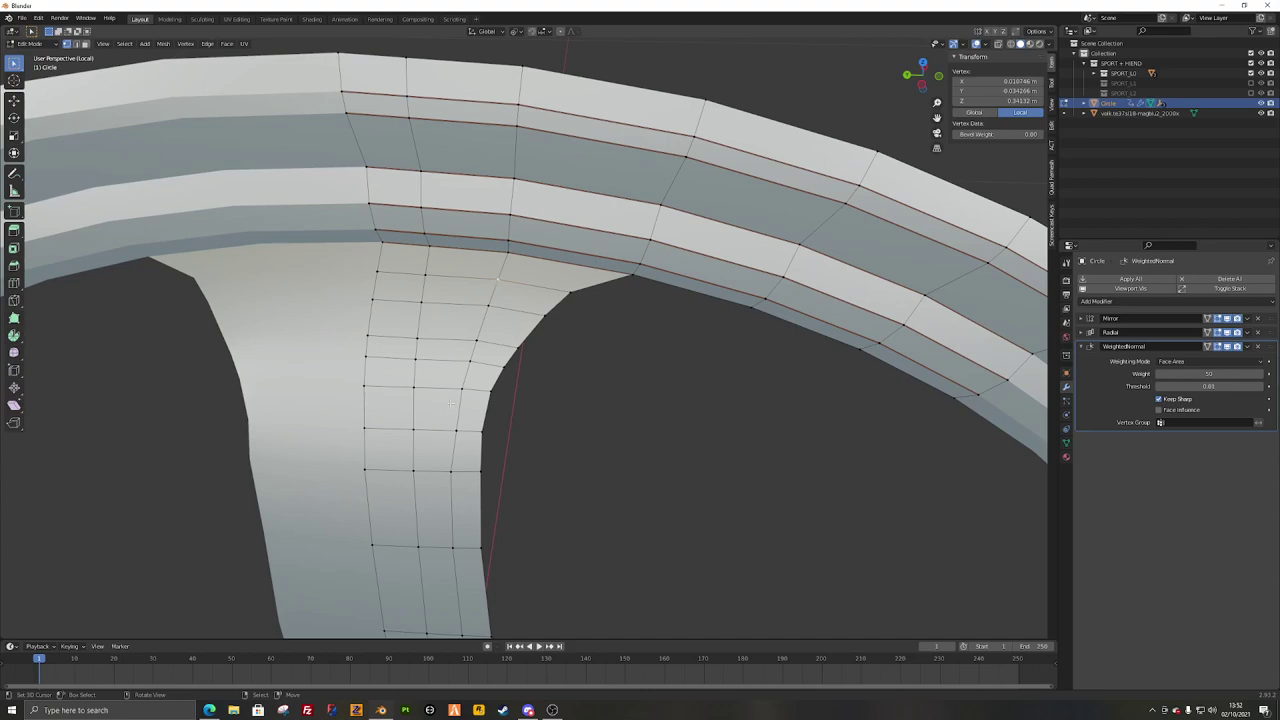
pyautogui.keyDown('alt'); pyautogui.click(452, 432); pyautogui.keyUp('alt')
pyautogui.press('g')
pyautogui.press('g')
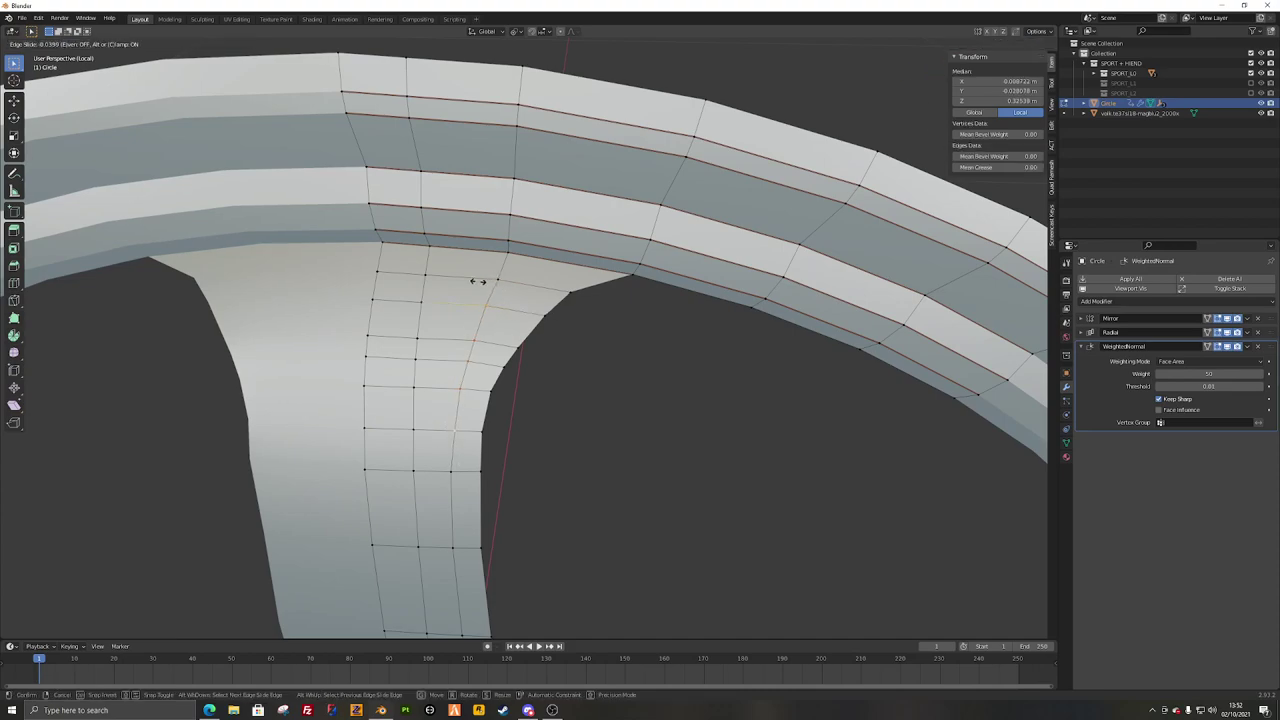
pyautogui.click(471, 325)
# Step: Select the middle stretch of that lengthwise edge line and slide it to refine the flow through the flare
pyautogui.hotkey('alt', 'a')
pyautogui.keyDown('ctrl'); pyautogui.click(456, 384); pyautogui.keyUp('ctrl')
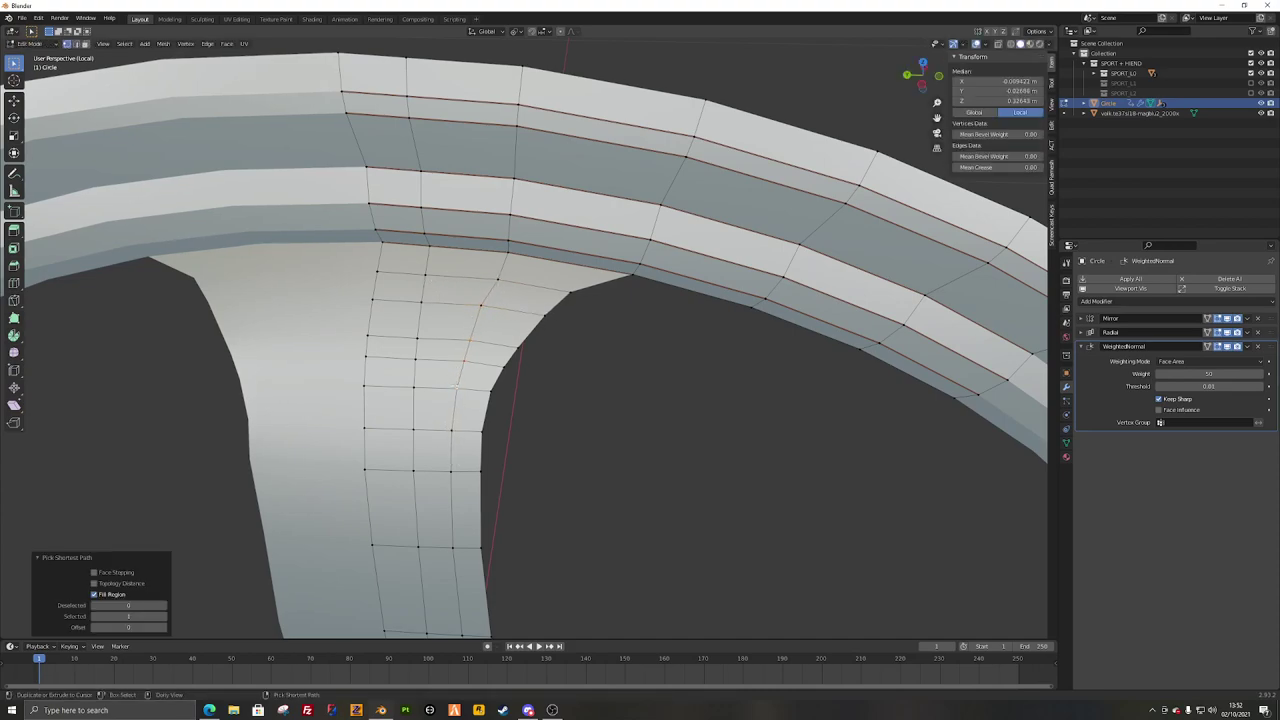
pyautogui.press('g')
pyautogui.press('g')
pyautogui.click(456, 384)
pyautogui.hotkey('alt', 'a')
# Step: Select the path of vertices along the flare's curved outer edge and smooth it with LoopTools Relax
pyautogui.moveTo(564, 408); pyautogui.dragTo(620, 316, button='middle')
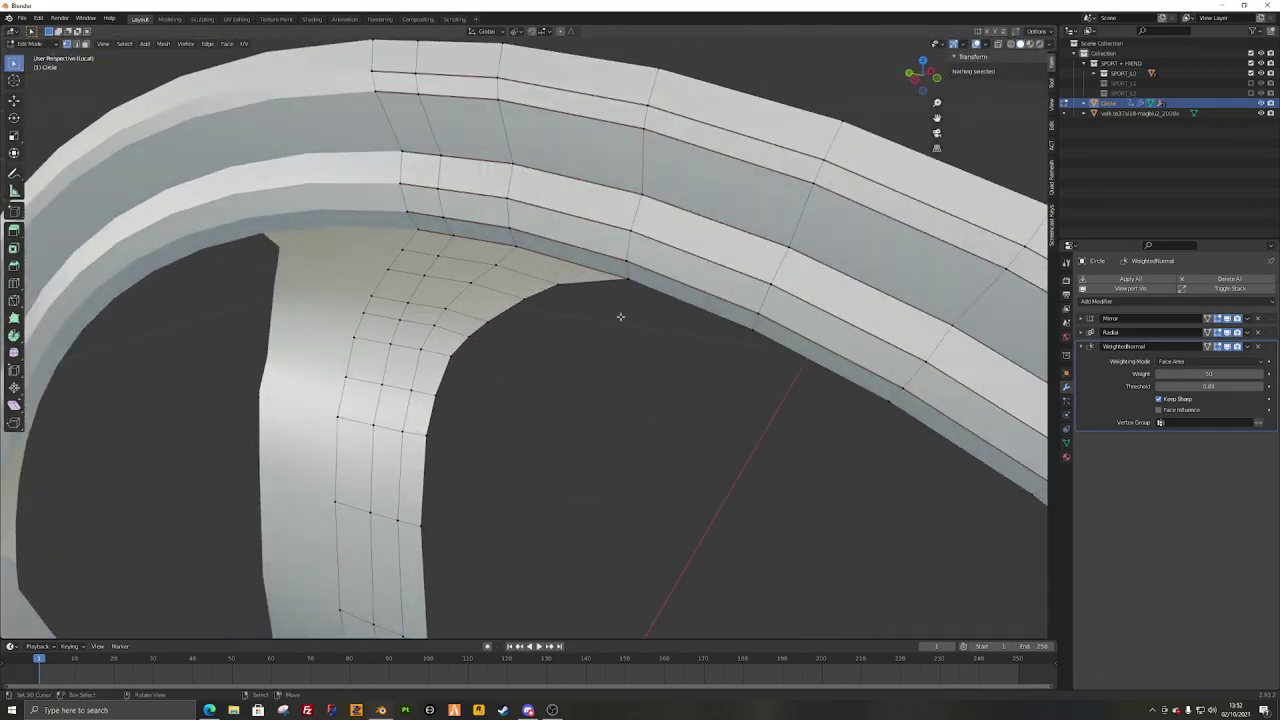
pyautogui.keyDown('ctrl'); pyautogui.keyDown('shift'); pyautogui.click(449, 391); pyautogui.keyUp('shift'); pyautogui.keyUp('ctrl')
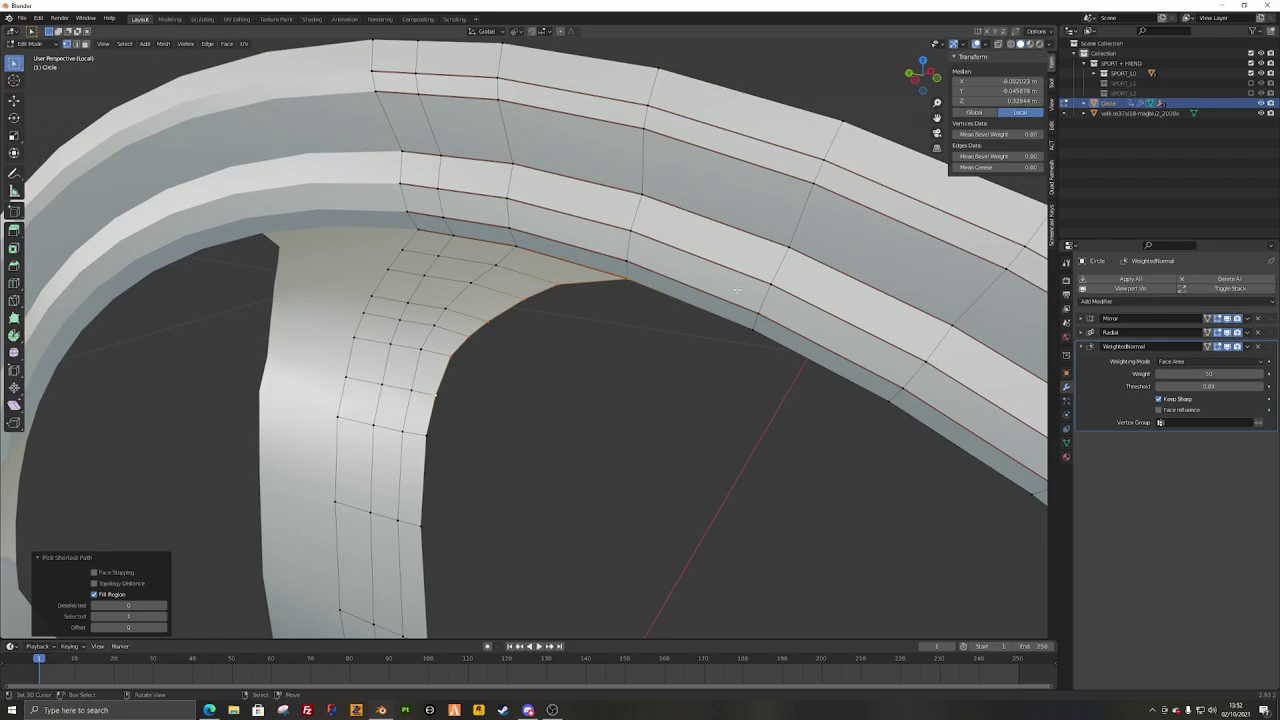
pyautogui.rightClick(737, 291)
pyautogui.moveTo(700, 88)
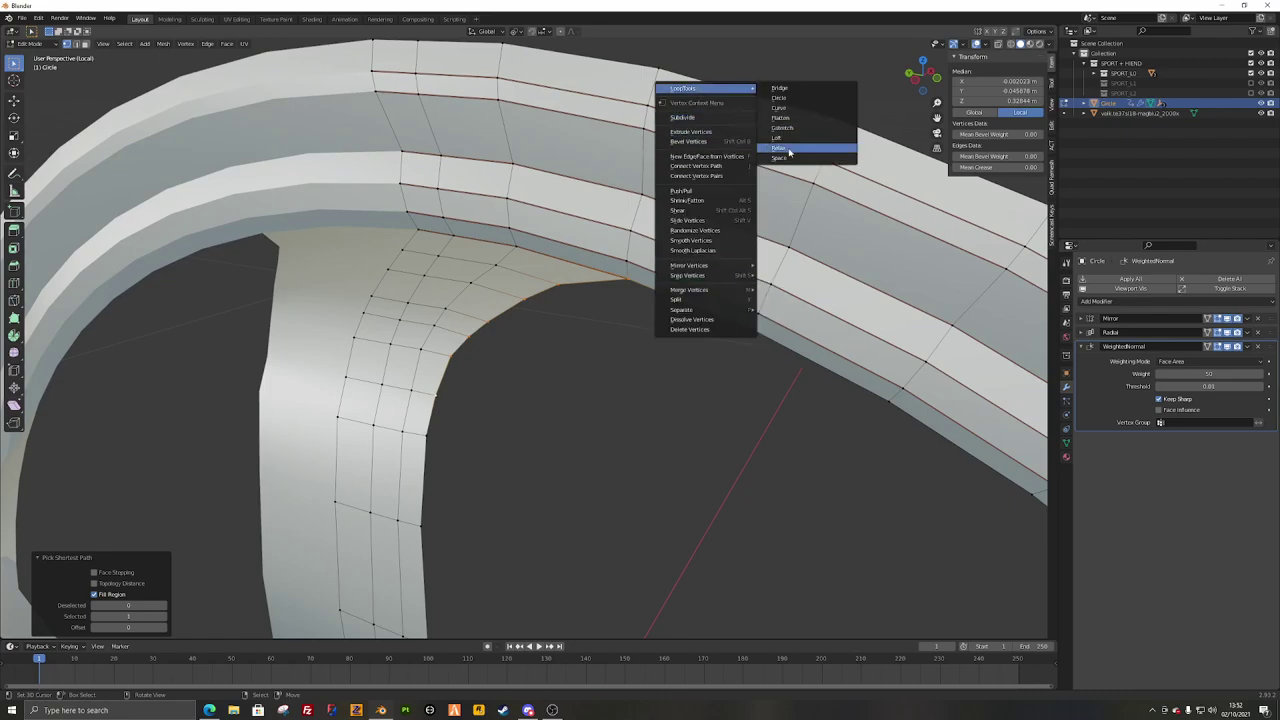
pyautogui.click(789, 150)
# Step: Bevel the crosswise edge row near the spoke's hub end into three rows to add geometry there
pyautogui.moveTo(592, 345); pyautogui.dragTo(670, 303, button='middle')
pyautogui.scroll(-4, 582, 355)
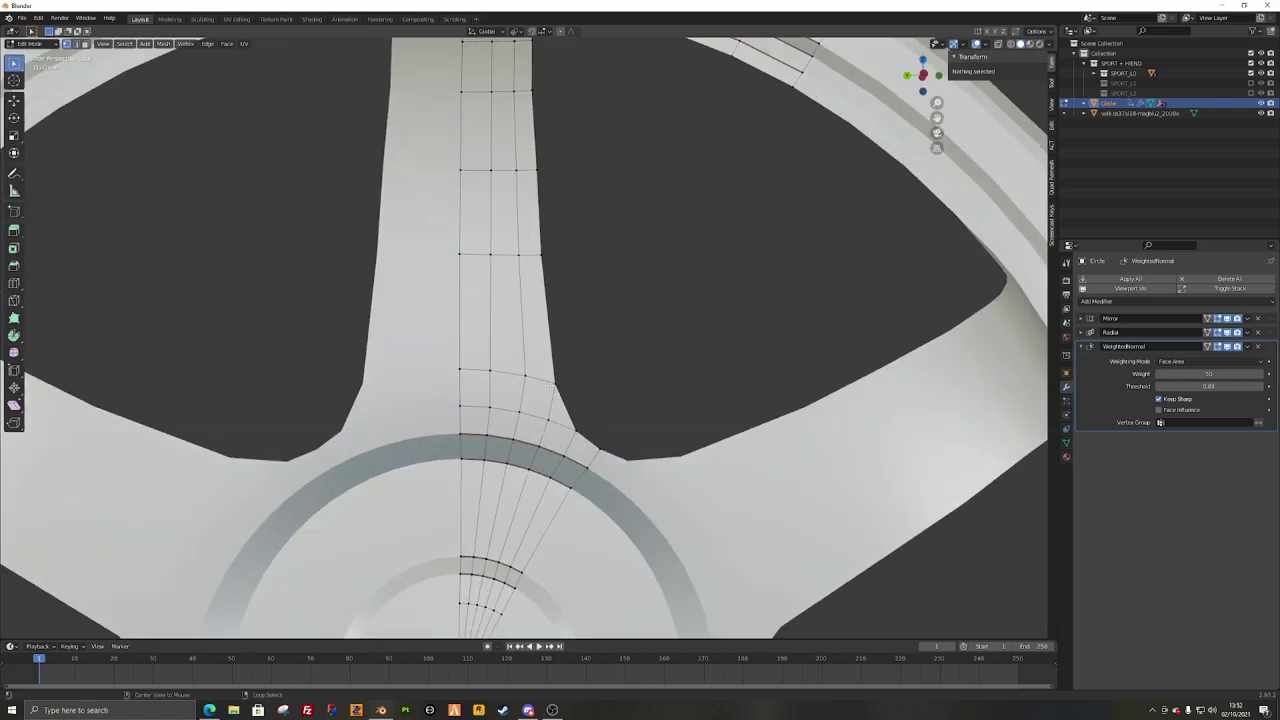
pyautogui.keyDown('alt'); pyautogui.click(550, 385); pyautogui.keyUp('alt')
pyautogui.scroll(2, 600, 415)
pyautogui.moveTo(623, 429); pyautogui.dragTo(525, 404, button='middle')
pyautogui.press('a')
pyautogui.hotkey('alt', 'a')
pyautogui.keyDown('alt'); pyautogui.click(492, 398); pyautogui.keyUp('alt')
pyautogui.hotkey('ctrl', 'b')
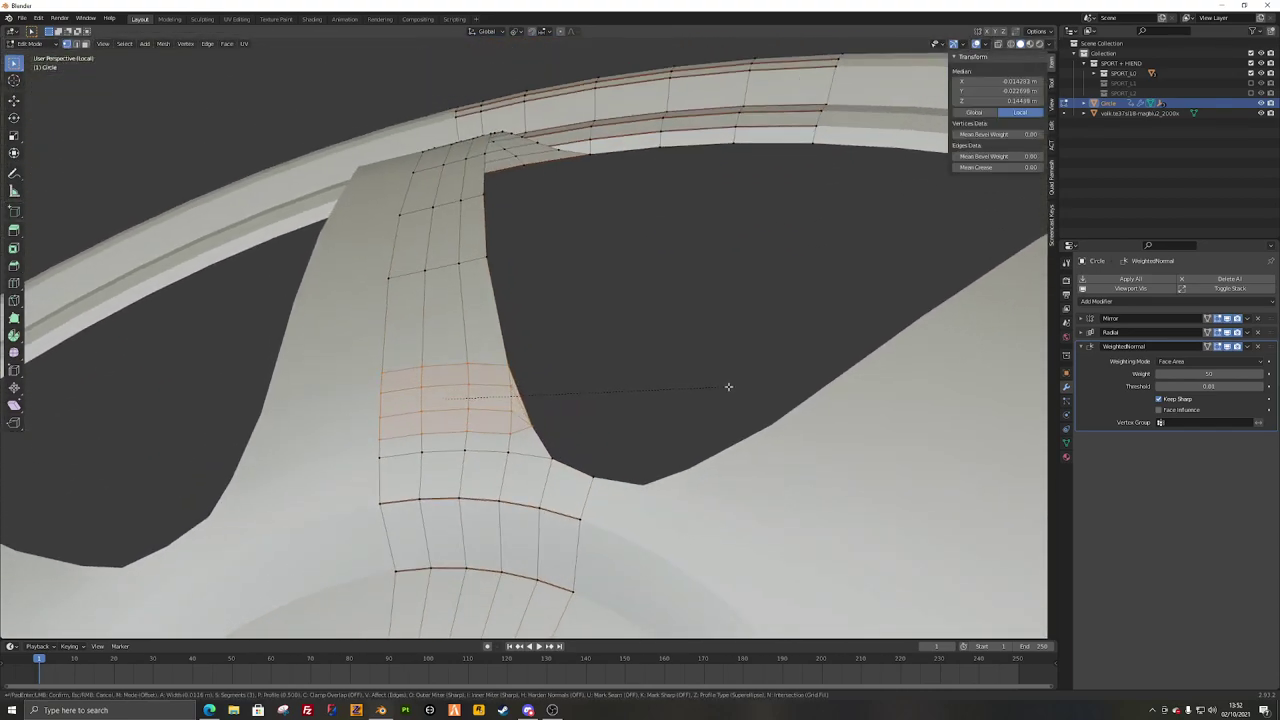
pyautogui.click(725, 387)
pyautogui.hotkey('alt', 'a')
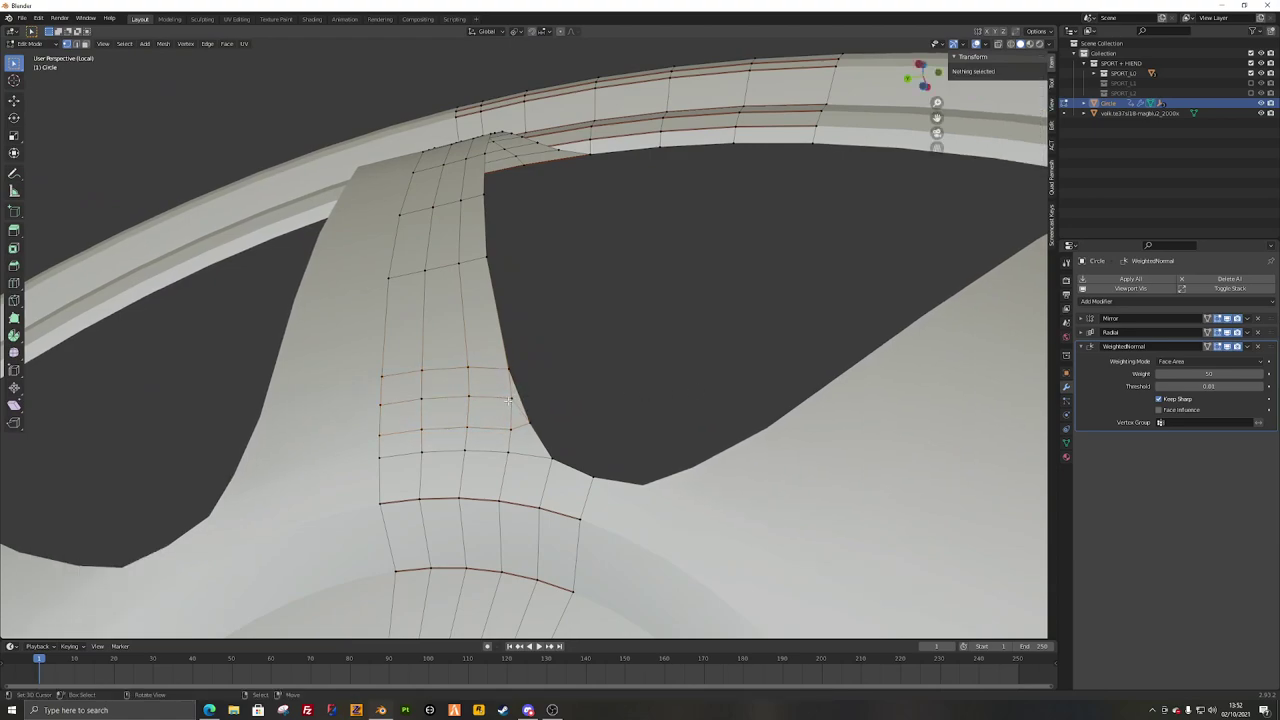
# Step: Cut a new edge from the bevel's inner corner vertex to the spoke's outer edge and clear the leftover diagonal, working in left orthographic view
pyautogui.press('ctrl+KP_3')
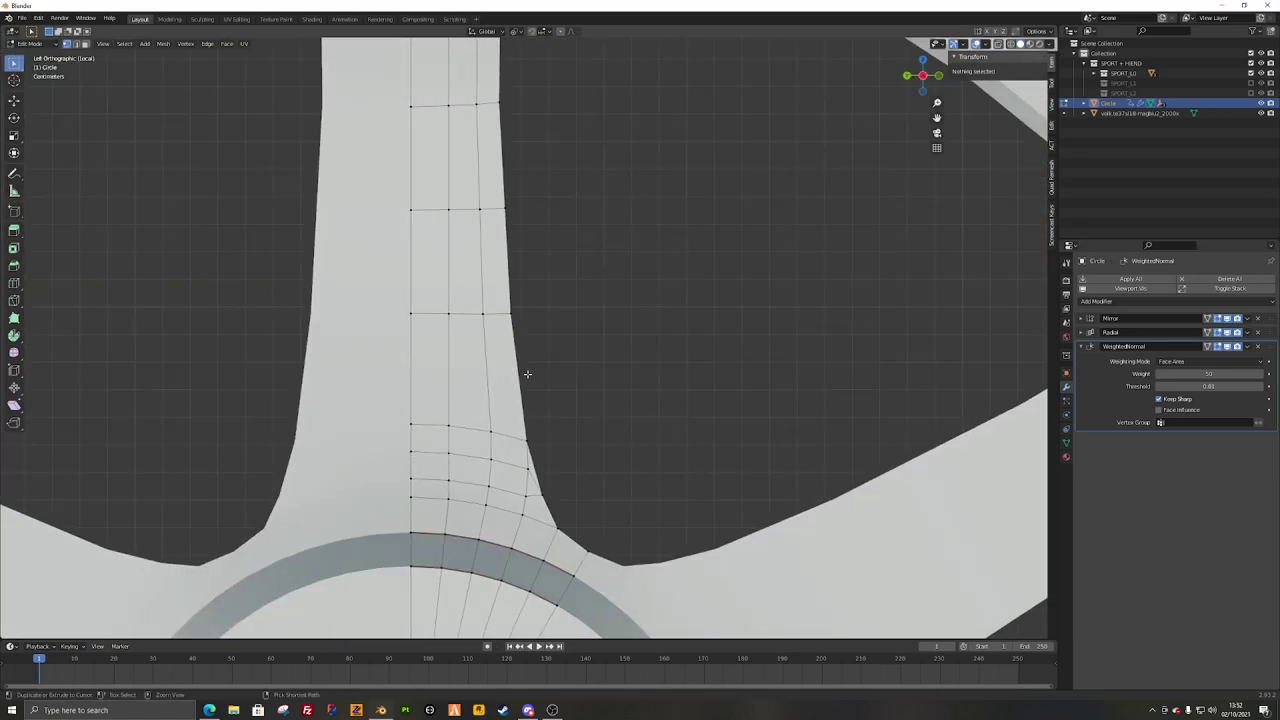
pyautogui.scroll(4, 491, 429)
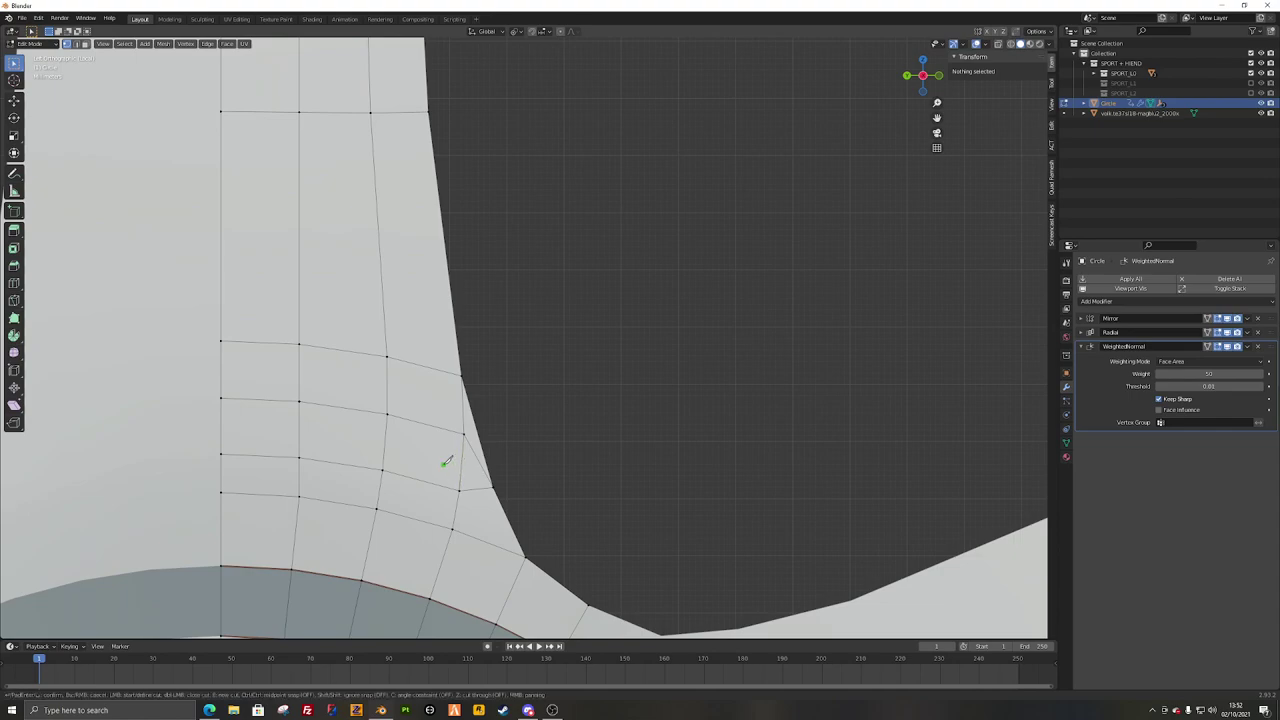
pyautogui.click(648, 400)
pyautogui.press('Return')
pyautogui.hotkey('alt', 'a')
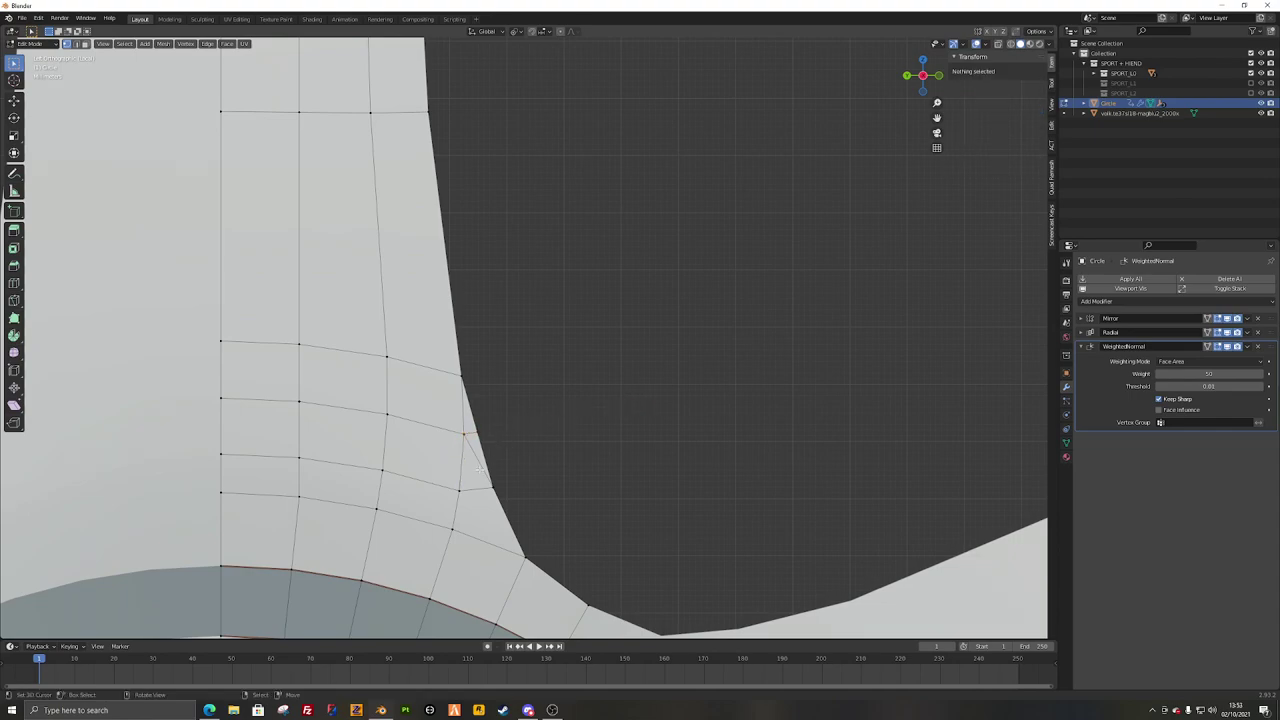
pyautogui.rightClick(478, 432)
pyautogui.keyDown('ctrl'); pyautogui.keyDown('shift'); pyautogui.rightClick(460, 490); pyautogui.keyUp('shift'); pyautogui.keyUp('ctrl')
pyautogui.press('f')
pyautogui.click(465, 489)
# Step: Move the two inner corner vertices beside the spoke's outer edge, the lower one upward and the upper one inward, to even the faces
pyautogui.press('g')
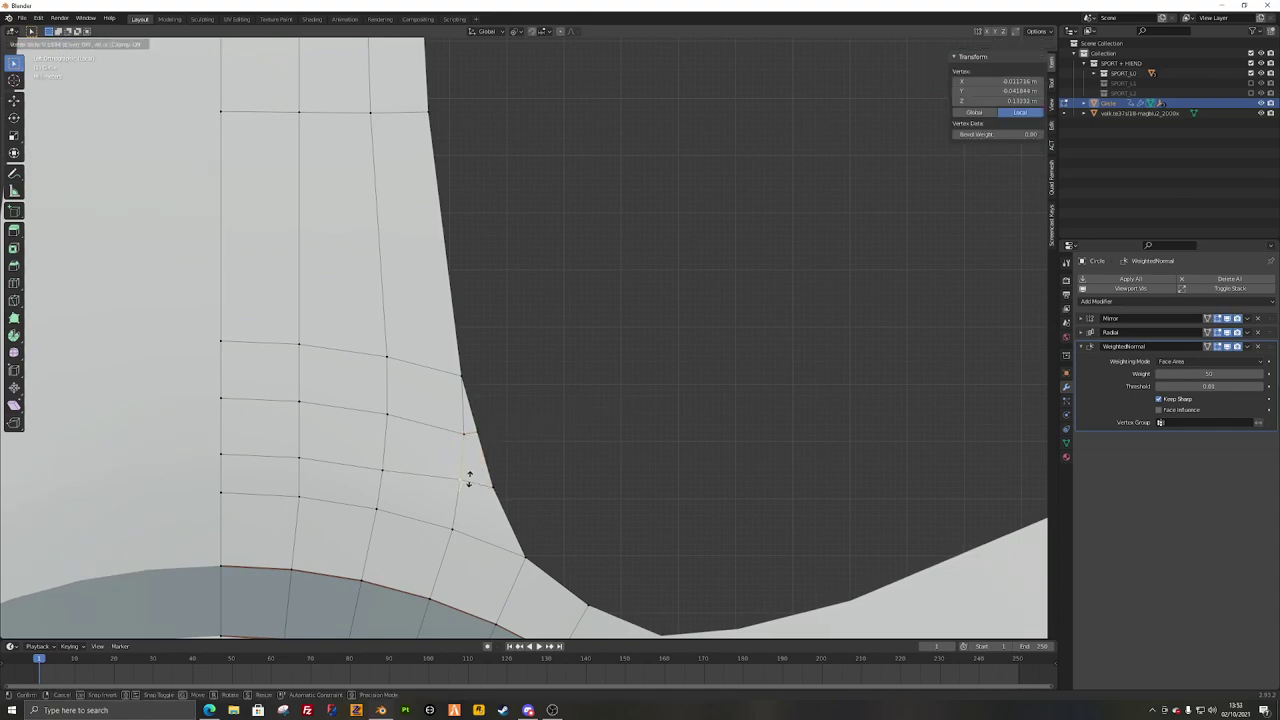
pyautogui.click(469, 479)
pyautogui.press('g')
pyautogui.rightClick(487, 479)
pyautogui.hotkey('alt', 'a')
pyautogui.click(464, 428)
pyautogui.press('g')
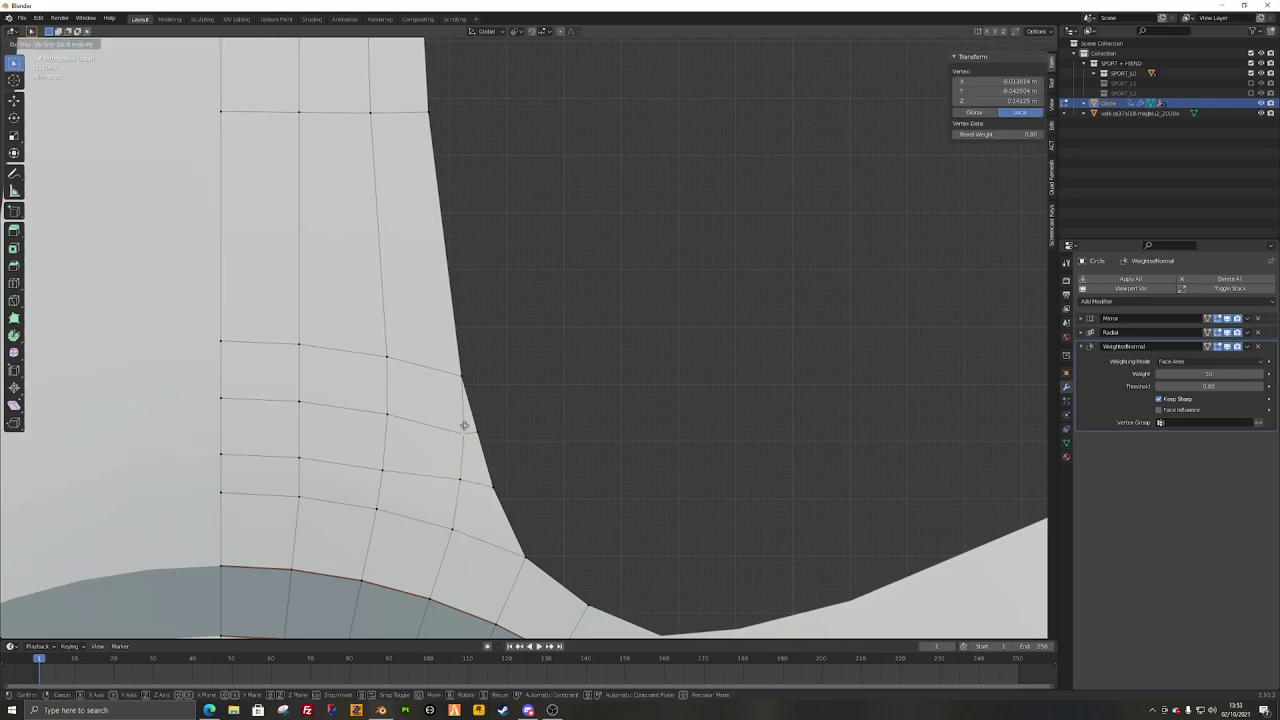
pyautogui.click(454, 424)
# Step: Rip the outer-edge vertex where the upper bevel row ends, slide it inward along the row, and fill the resulting gap
pyautogui.hotkey('alt', 'a')
pyautogui.click(456, 371)
pyautogui.press('v')
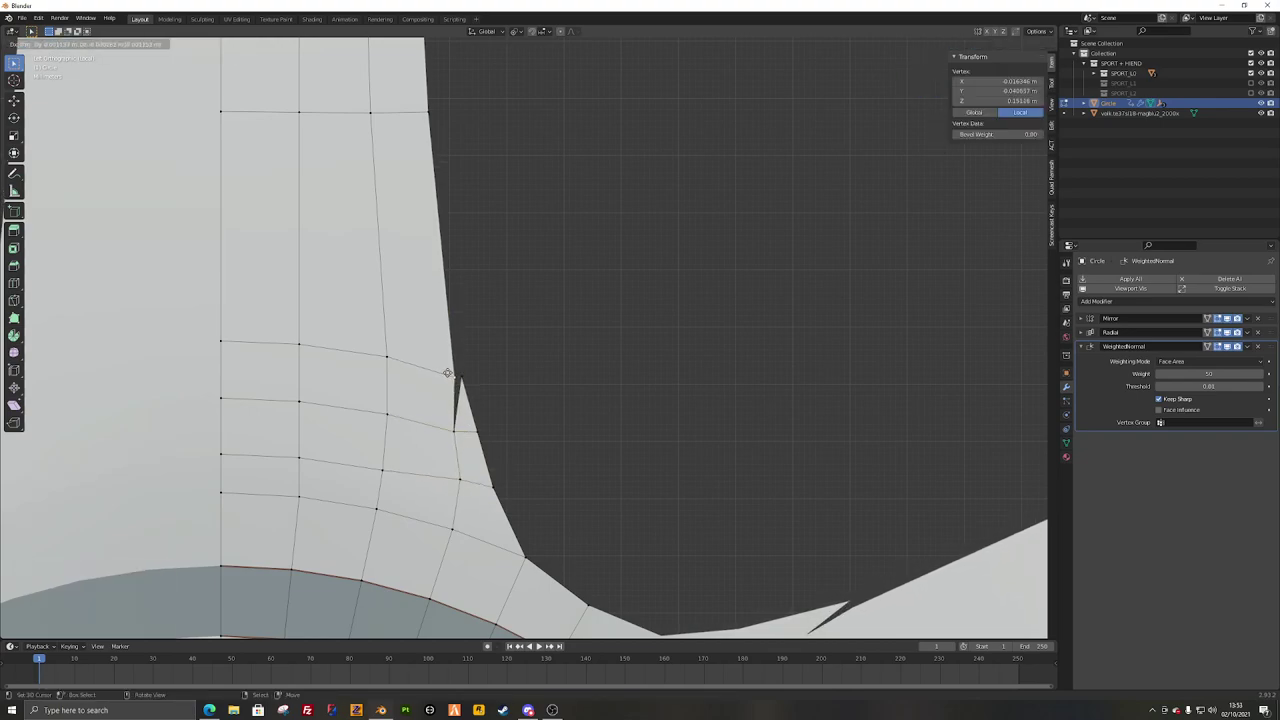
pyautogui.rightClick(447, 372)
pyautogui.press('g')
pyautogui.press('g')
pyautogui.click(429, 367)
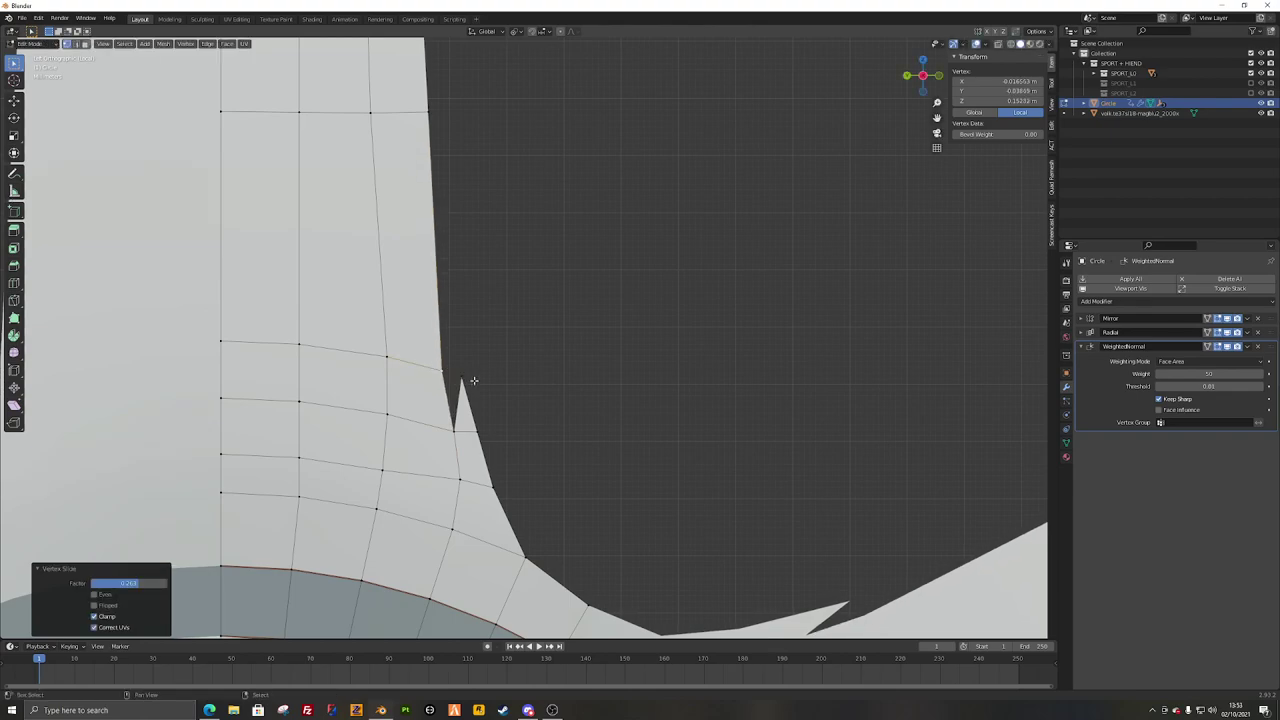
pyautogui.keyDown('shift'); pyautogui.rightClick(466, 379); pyautogui.keyUp('shift')
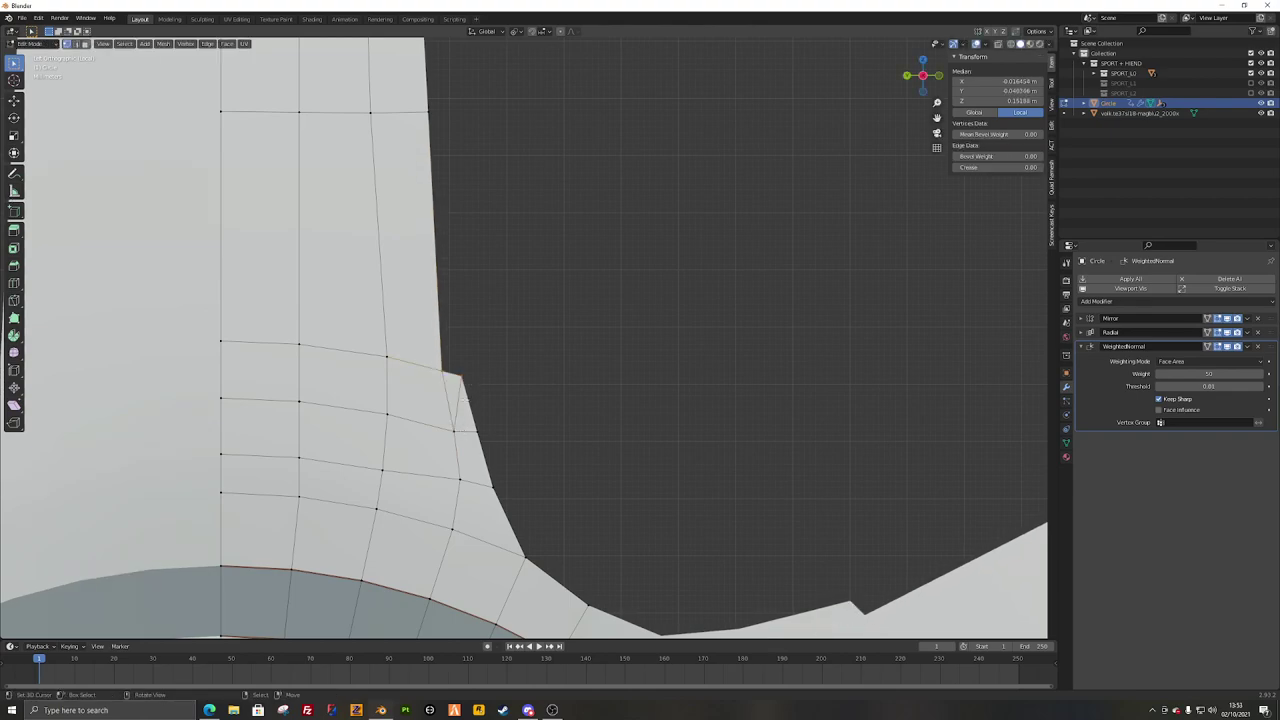
pyautogui.press('f')
pyautogui.hotkey('alt', 'a')
pyautogui.scroll(-4, 413, 232)
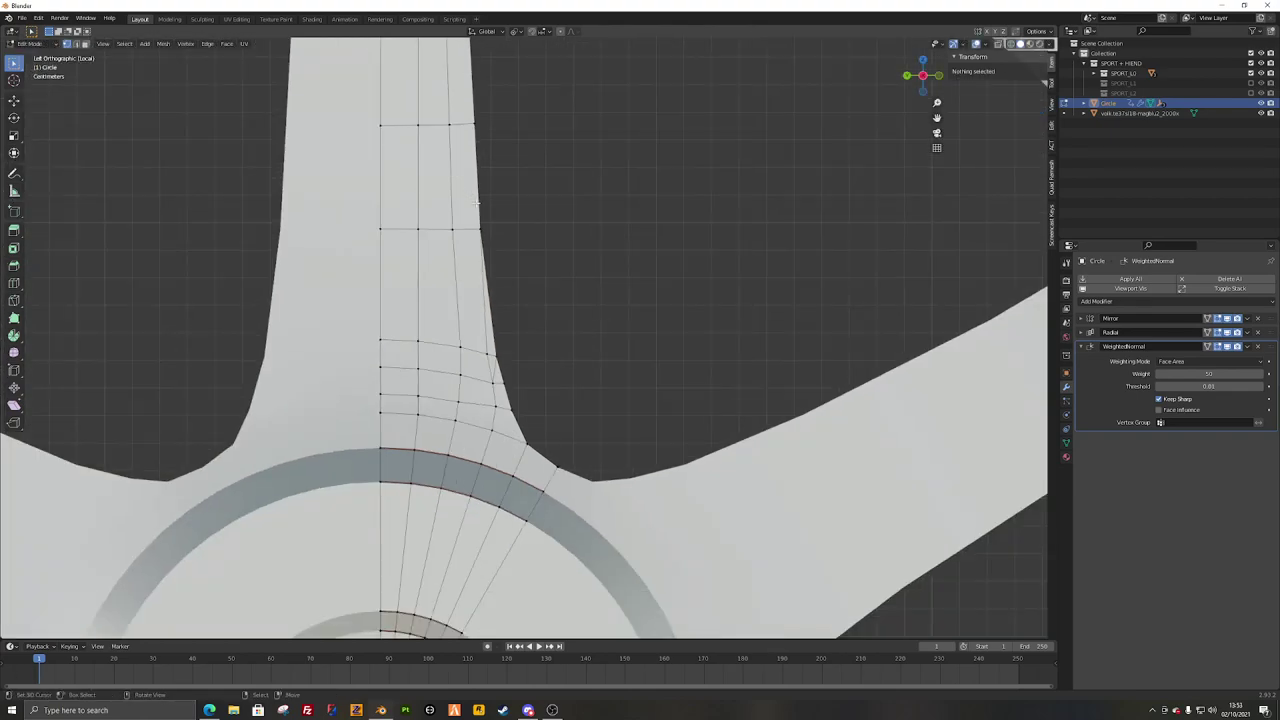
# Step: Add a centred lengthwise loop cut through the strip beside the spoke's outer edge
pyautogui.click(465, 220)
pyautogui.rightClick(466, 220)
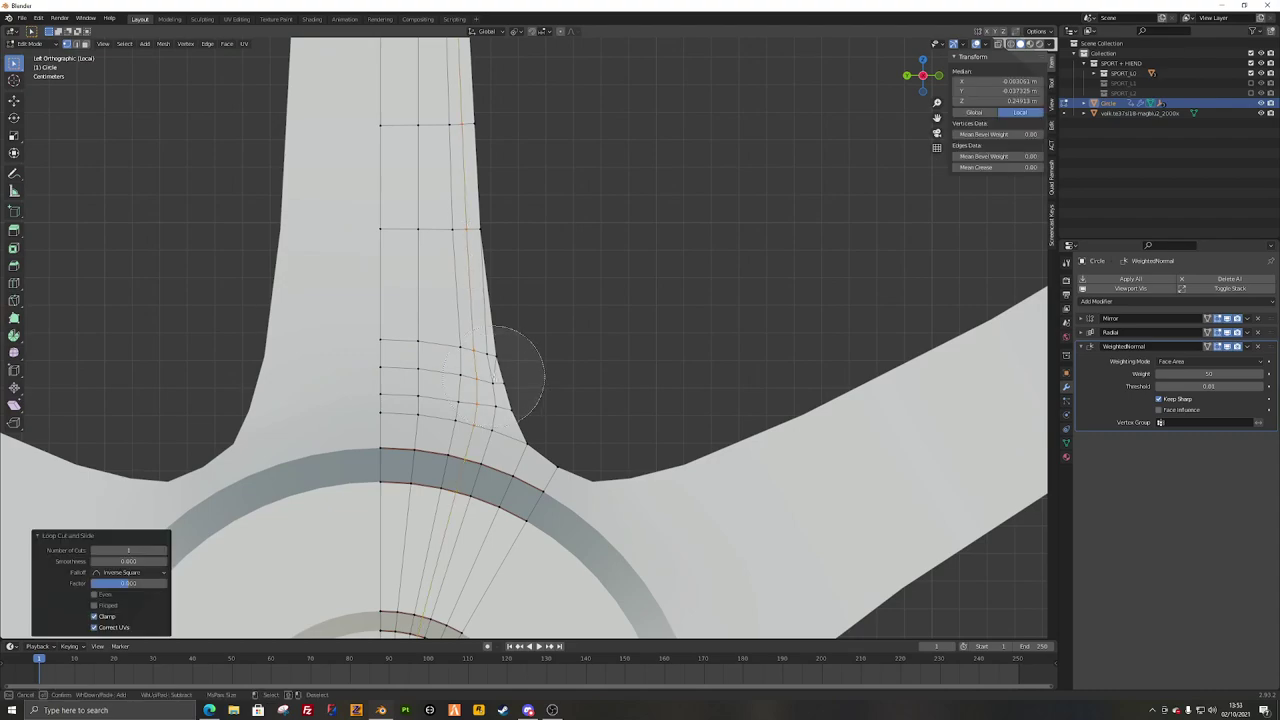
pyautogui.rightClick(467, 237)
pyautogui.keyDown('shift'); pyautogui.moveTo(474, 228); pyautogui.dragTo(468, 347, button='middle'); pyautogui.keyUp('shift')
pyautogui.scroll(-3, 482, 300)
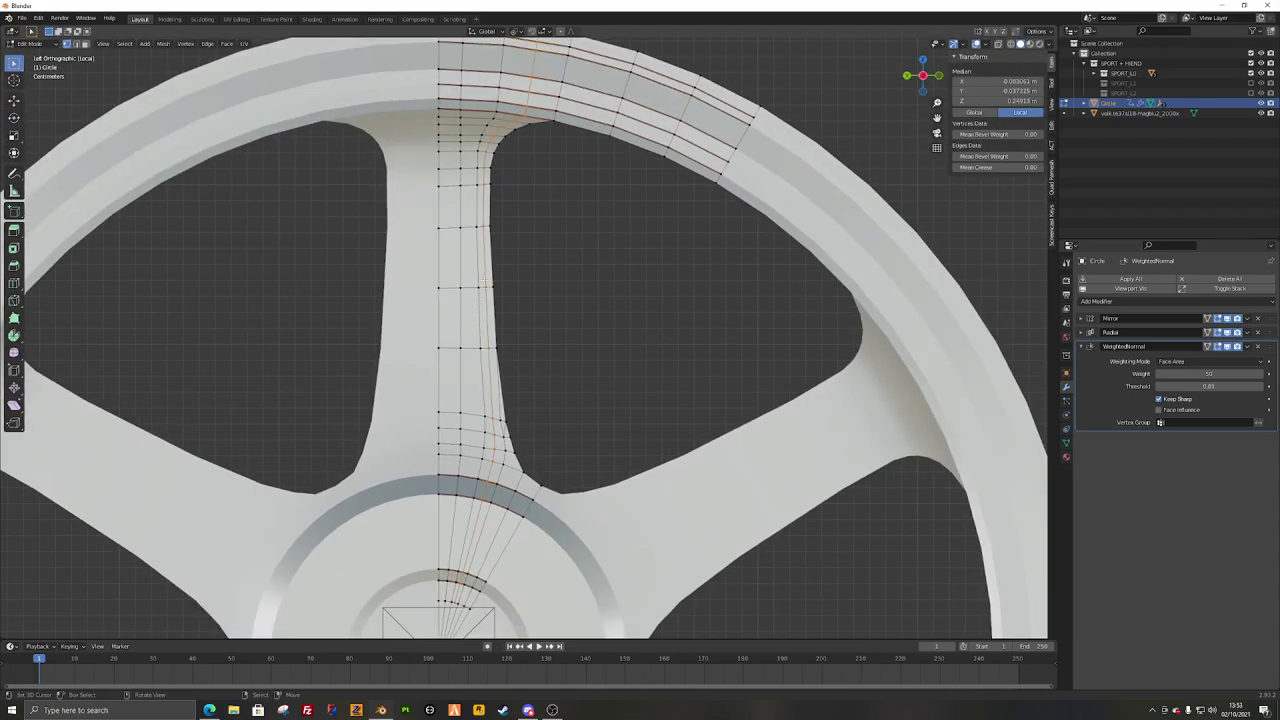
# Step: Limit the new loop's selection to its hub-end portion and slide that portion onto the neighbouring lengthwise edge line
pyautogui.rightClick(518, 102)
pyautogui.keyDown('shift'); pyautogui.moveTo(520, 103); pyautogui.dragTo(499, 222, button='middle'); pyautogui.keyUp('shift')
pyautogui.press('c')
pyautogui.moveTo(526, 145); pyautogui.dragTo(542, 87, button='middle')
pyautogui.rightClick(542, 87)
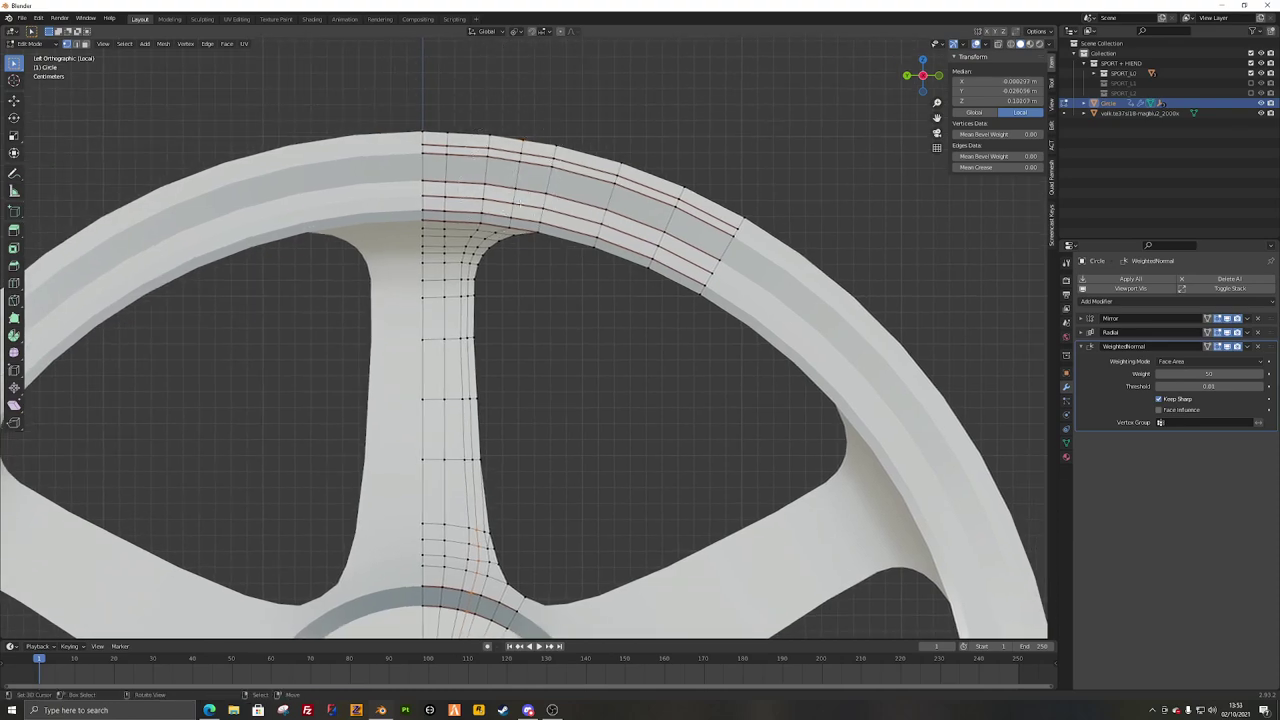
pyautogui.keyDown('shift'); pyautogui.moveTo(482, 507); pyautogui.dragTo(497, 335, button='middle'); pyautogui.keyUp('shift')
pyautogui.scroll(5, 497, 335)
pyautogui.press('g')
pyautogui.press('g')
pyautogui.click(556, 405)
# Step: Select the whole mesh and merge overlapping vertices by distance
pyautogui.press('a')
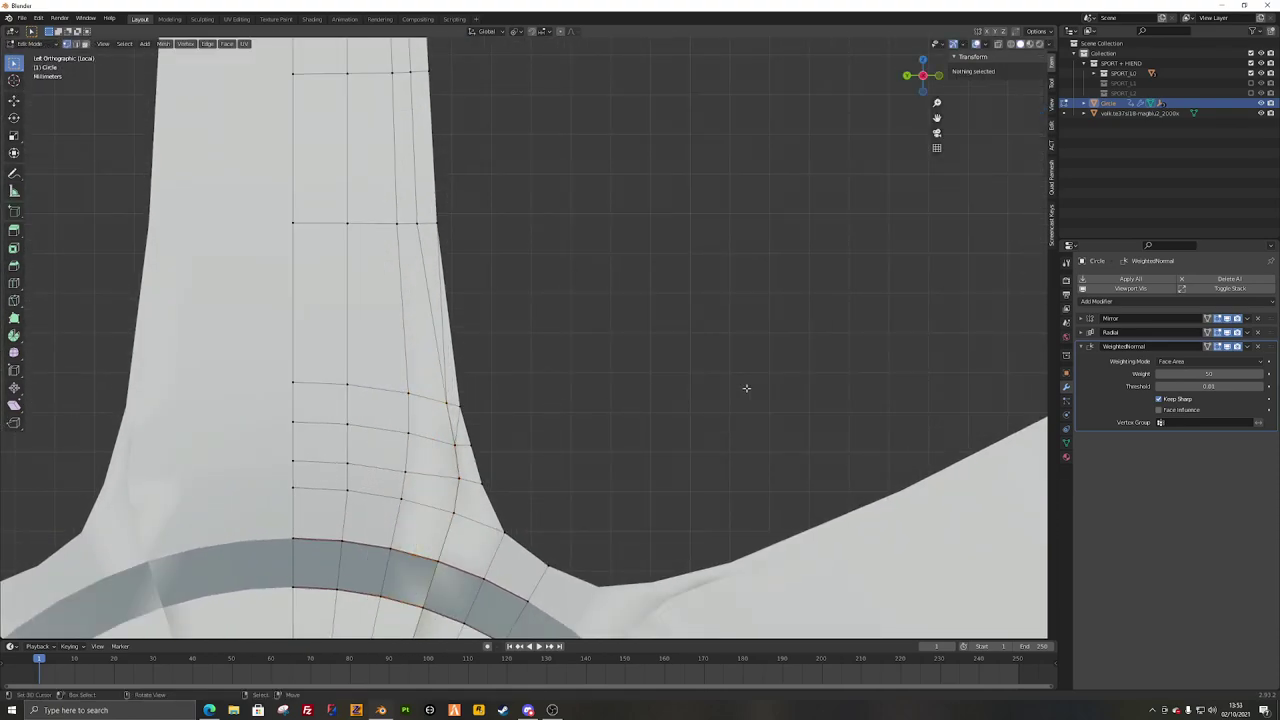
pyautogui.press('a')
pyautogui.press('w')
pyautogui.moveTo(749, 592)
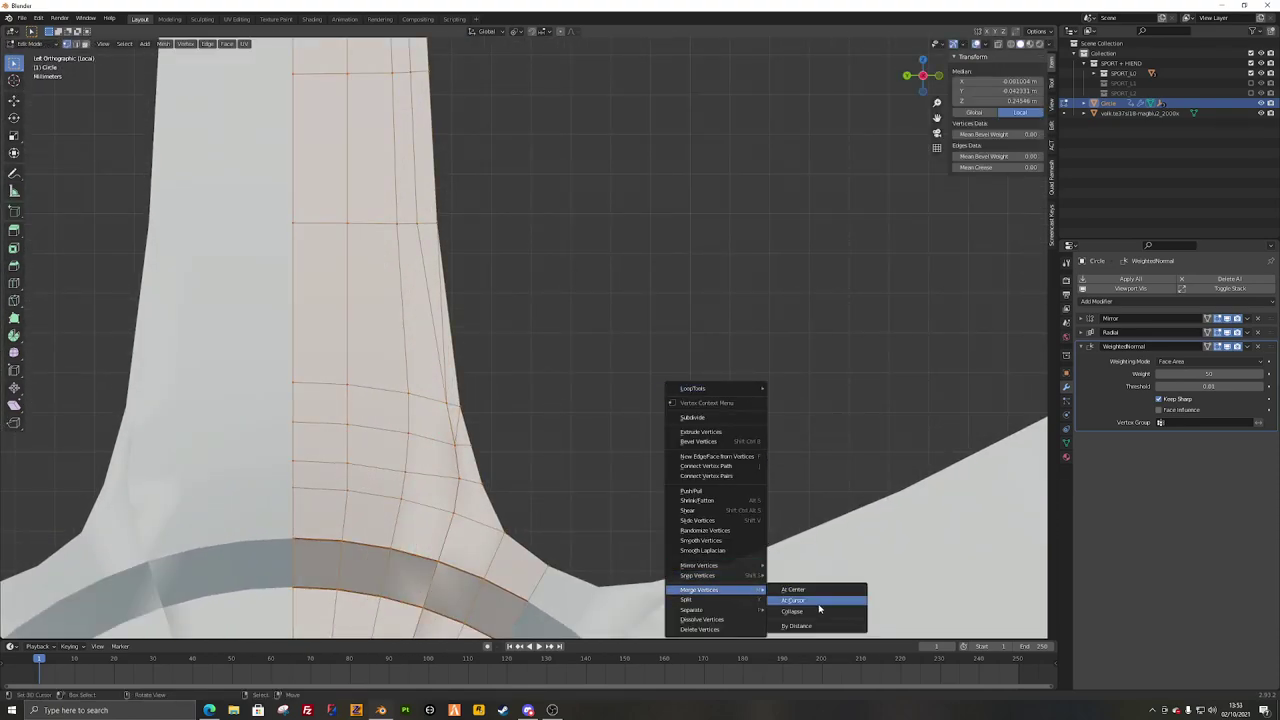
pyautogui.click(817, 622)
# Step: Shift the inner vertices beside the spoke's outer edge near the hub inward, and ease the lowest one back outward
pyautogui.keyDown('shift'); pyautogui.moveTo(620, 500); pyautogui.dragTo(639, 405, button='middle'); pyautogui.keyUp('shift')
pyautogui.press('a')
pyautogui.rightClick(474, 350)
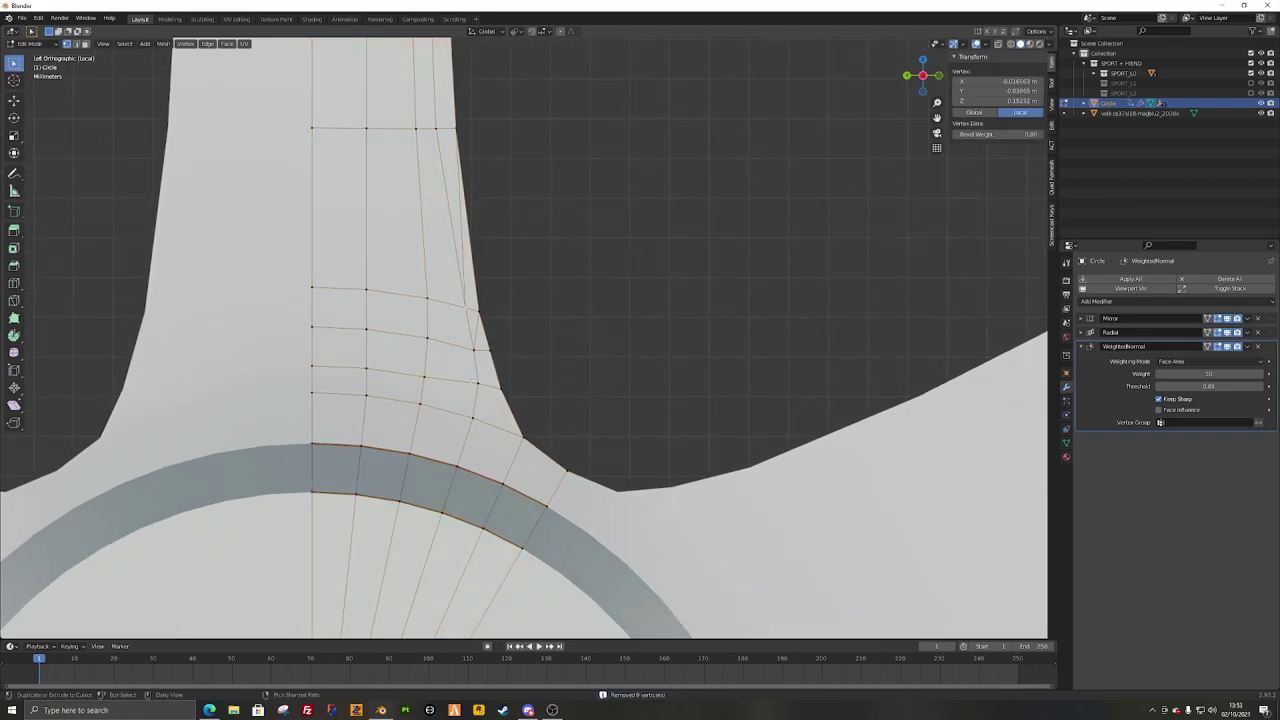
pyautogui.keyDown('ctrl'); pyautogui.keyDown('shift'); pyautogui.rightClick(474, 382); pyautogui.keyUp('shift'); pyautogui.keyUp('ctrl')
pyautogui.press('g')
pyautogui.click(460, 375)
pyautogui.press('a')
pyautogui.rightClick(461, 376)
pyautogui.press('a')
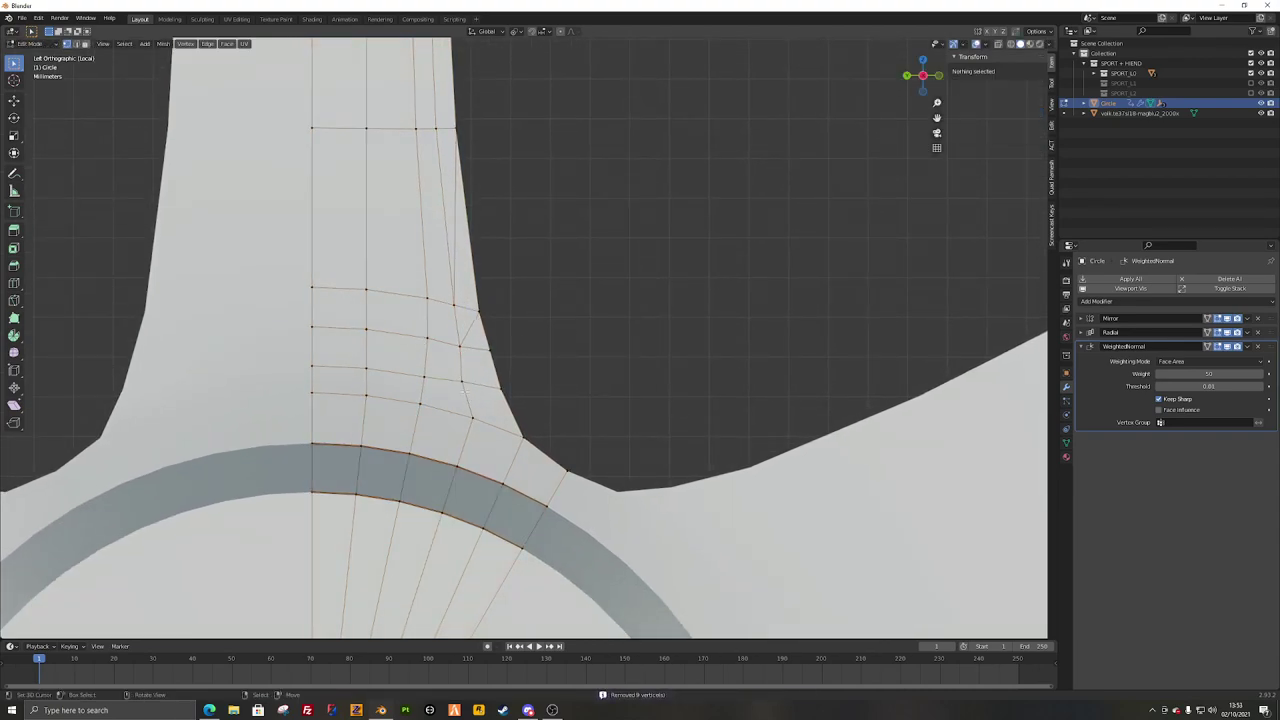
pyautogui.rightClick(466, 376)
pyautogui.press('g')
pyautogui.click(472, 376)
pyautogui.press('a')
# Step: Replace the diagonal edges beside the spoke's outer edge near the hub with clean four-sided faces
pyautogui.rightClick(488, 346)
pyautogui.keyDown('ctrl'); pyautogui.keyDown('shift'); pyautogui.rightClick(463, 304); pyautogui.keyUp('shift'); pyautogui.keyUp('ctrl')
pyautogui.press('f')
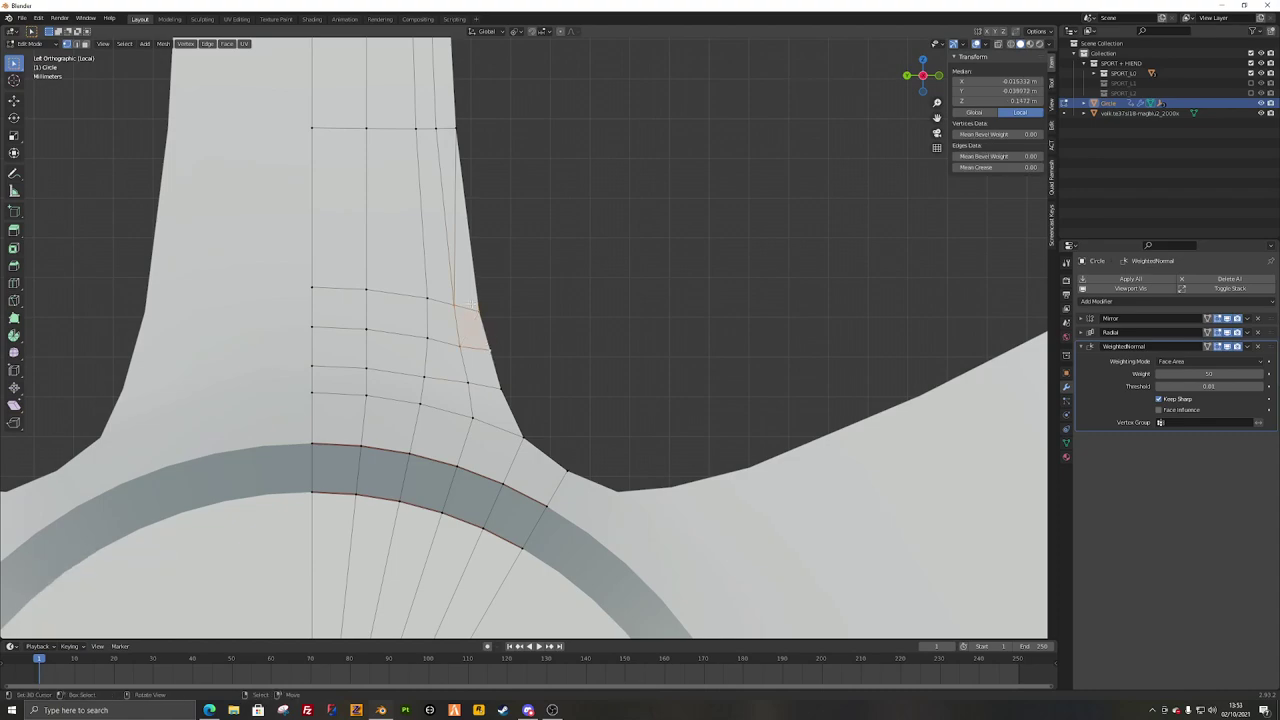
pyautogui.keyDown('ctrl'); pyautogui.keyDown('shift'); pyautogui.rightClick(437, 131); pyautogui.keyUp('shift'); pyautogui.keyUp('ctrl')
pyautogui.press('f')
# Step: Slide the hub-end stretch of the next lengthwise edge line inward to straighten it
pyautogui.rightClick(421, 128)
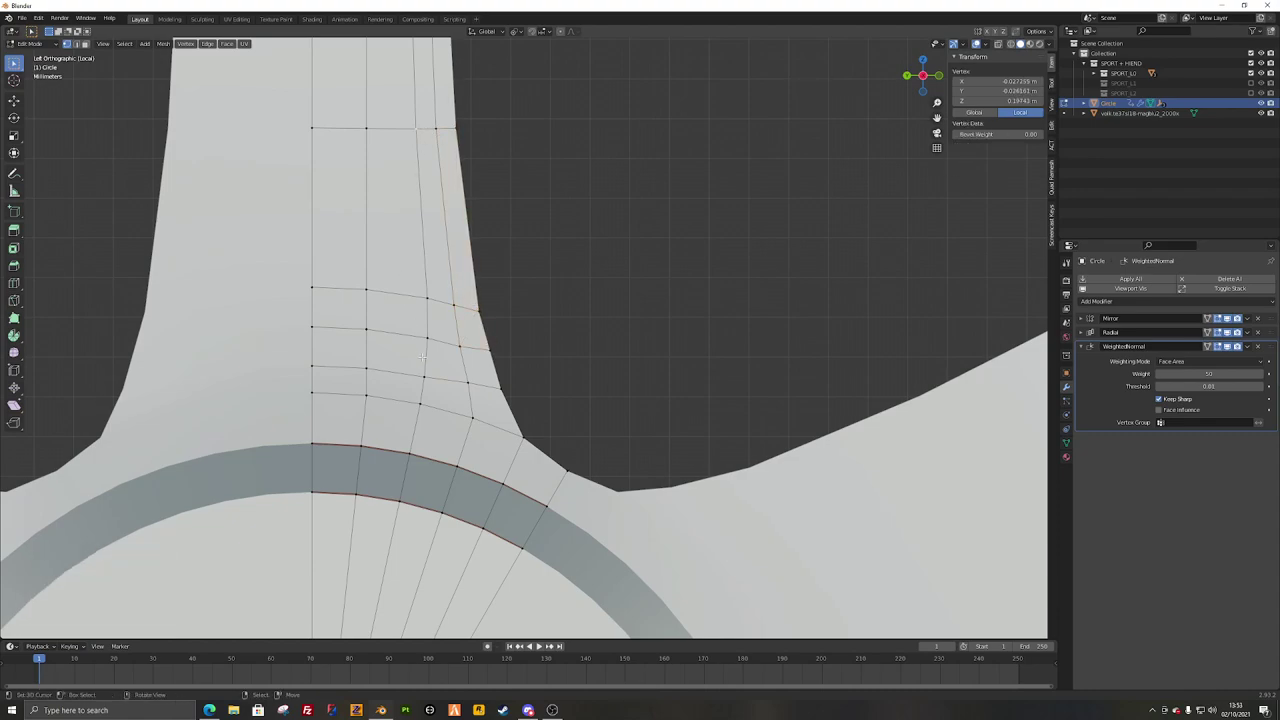
pyautogui.keyDown('ctrl'); pyautogui.keyDown('shift'); pyautogui.rightClick(428, 288); pyautogui.keyUp('shift'); pyautogui.keyUp('ctrl')
pyautogui.press('g')
pyautogui.press('g')
pyautogui.click(413, 285)
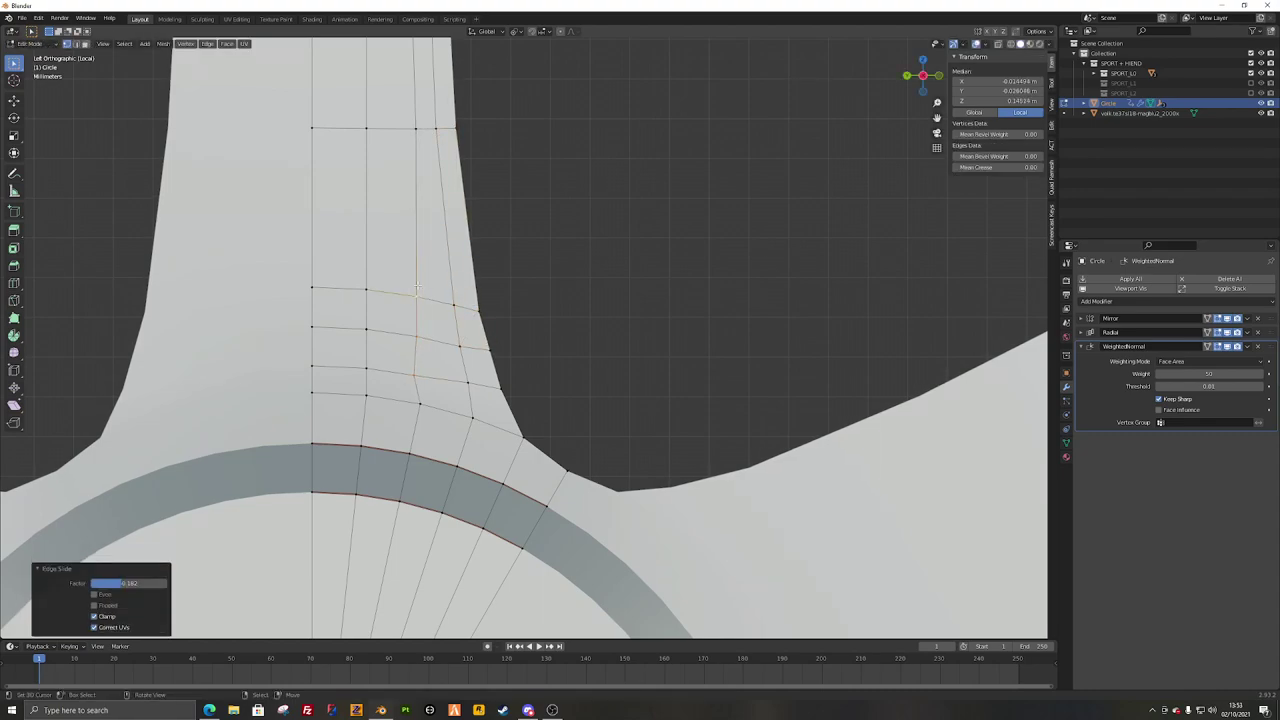
# Step: Slide the inner vertices of the lowest bevel row upward, away from the hub, to even the row spacing
pyautogui.rightClick(420, 364)
pyautogui.press('g')
pyautogui.press('g')
pyautogui.click(424, 322)
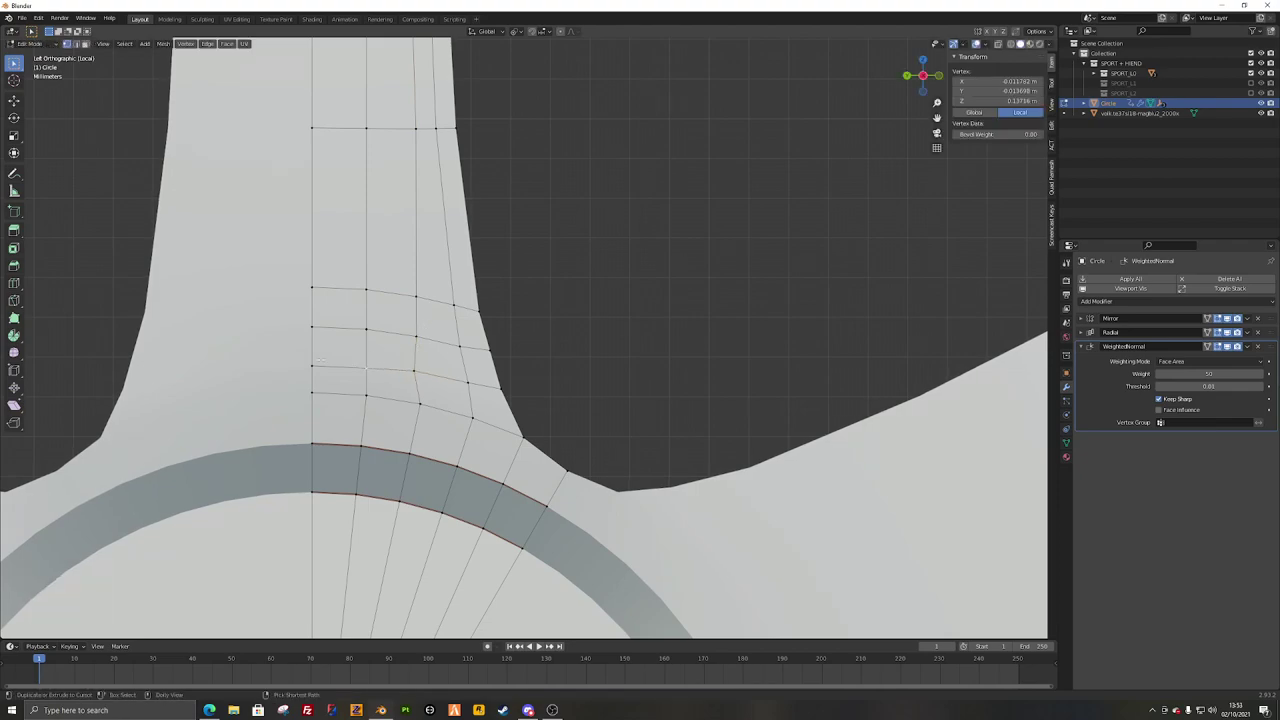
pyautogui.keyDown('ctrl'); pyautogui.click(316, 362); pyautogui.keyUp('ctrl')
pyautogui.press('g')
pyautogui.press('g')
pyautogui.click(323, 325)
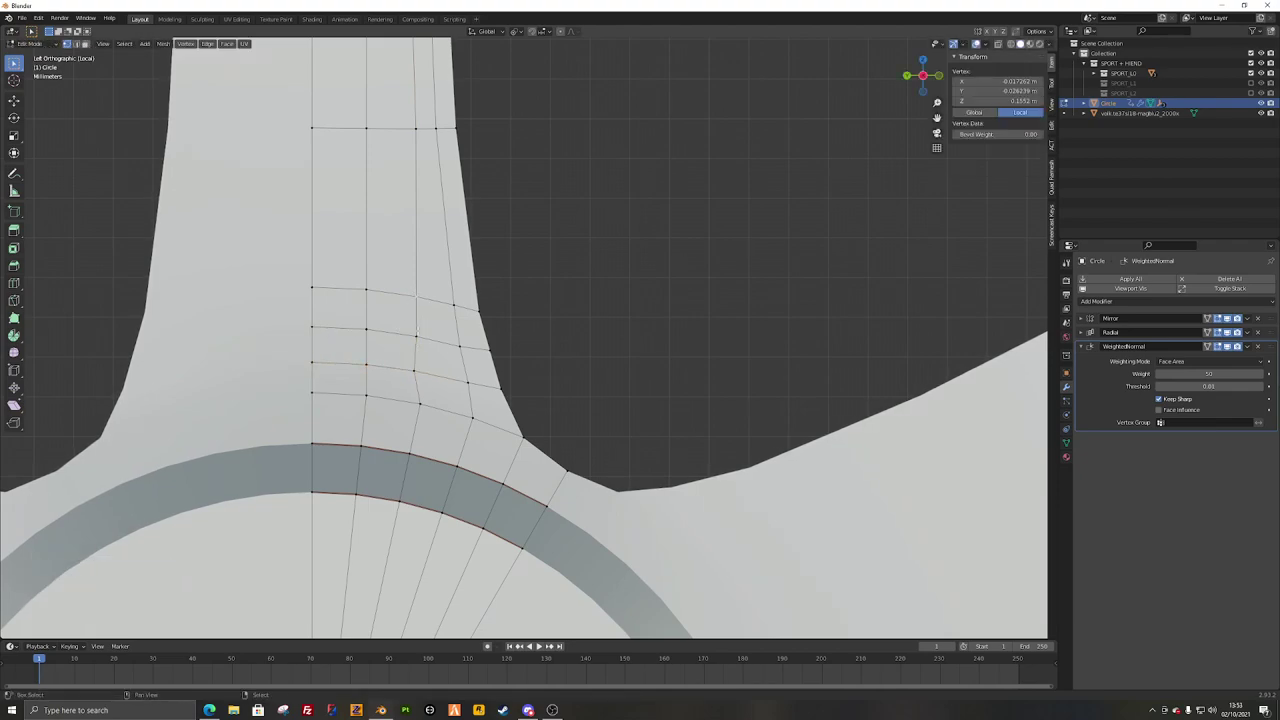
# Step: Select the straightened lengthwise edge line from the lower spoke up across the rim and try sliding it
pyautogui.rightClick(418, 132)
pyautogui.scroll(-5, 430, 132)
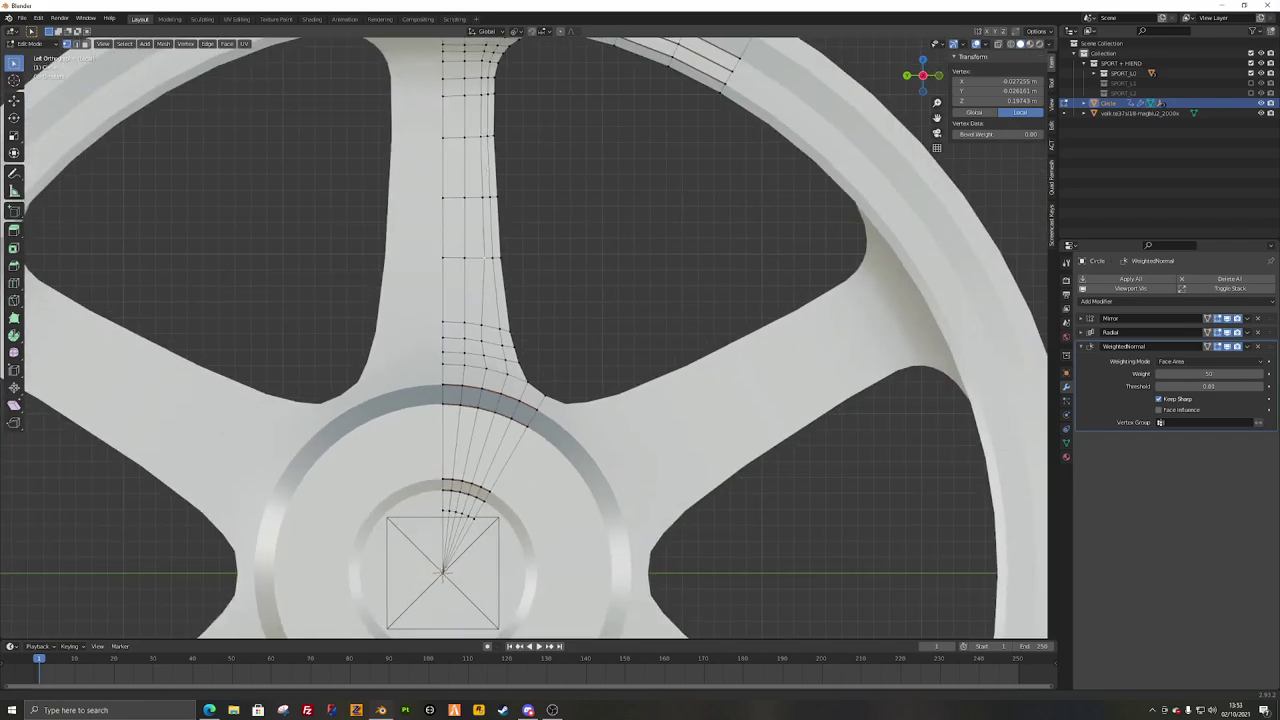
pyautogui.keyDown('shift'); pyautogui.moveTo(450, 105); pyautogui.dragTo(452, 296, button='middle'); pyautogui.keyUp('shift')
pyautogui.scroll(3, 484, 256)
pyautogui.keyDown('shift'); pyautogui.moveTo(482, 174); pyautogui.dragTo(481, 335, button='middle'); pyautogui.keyUp('shift')
pyautogui.keyDown('ctrl'); pyautogui.click(503, 112); pyautogui.keyUp('ctrl')
pyautogui.press('g')
pyautogui.press('g')
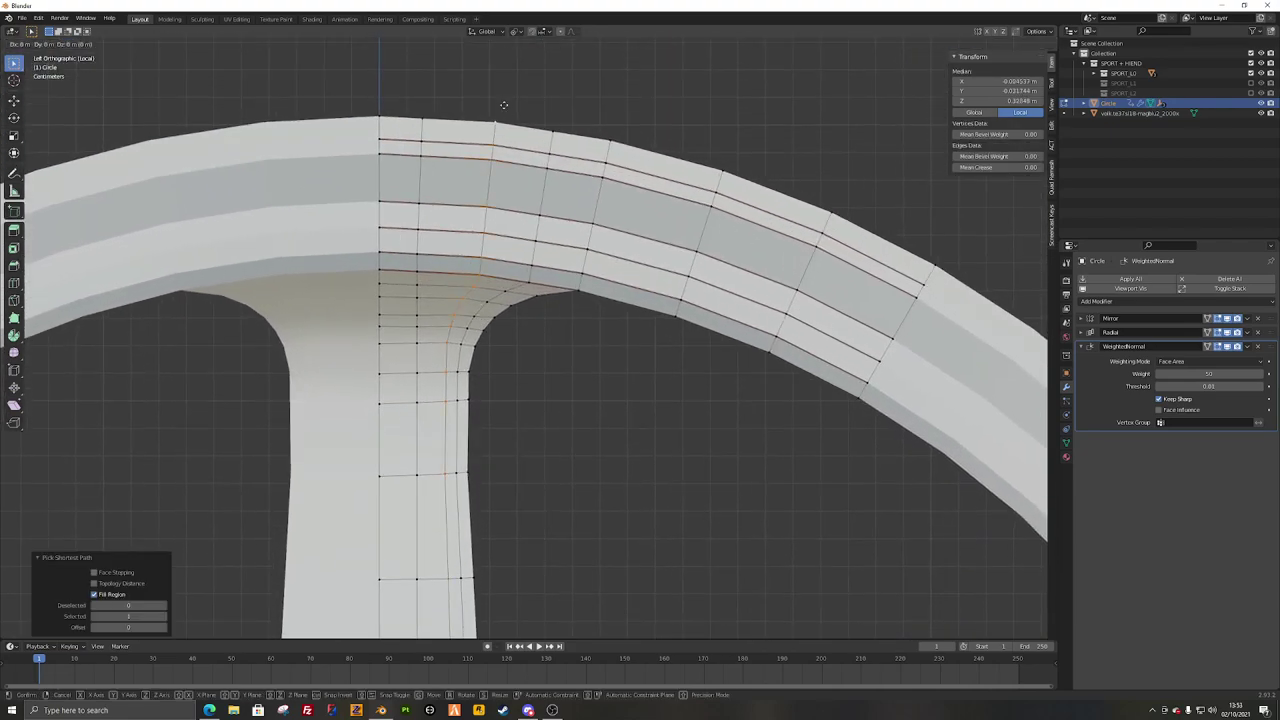
pyautogui.rightClick(503, 105)
# Step: Remove the rim vertices from the selection and slide the lengthwise edge line inward through the flare and spoke
pyautogui.press('c')
pyautogui.scroll(-5, 500, 95)
pyautogui.rightClick(391, 105)
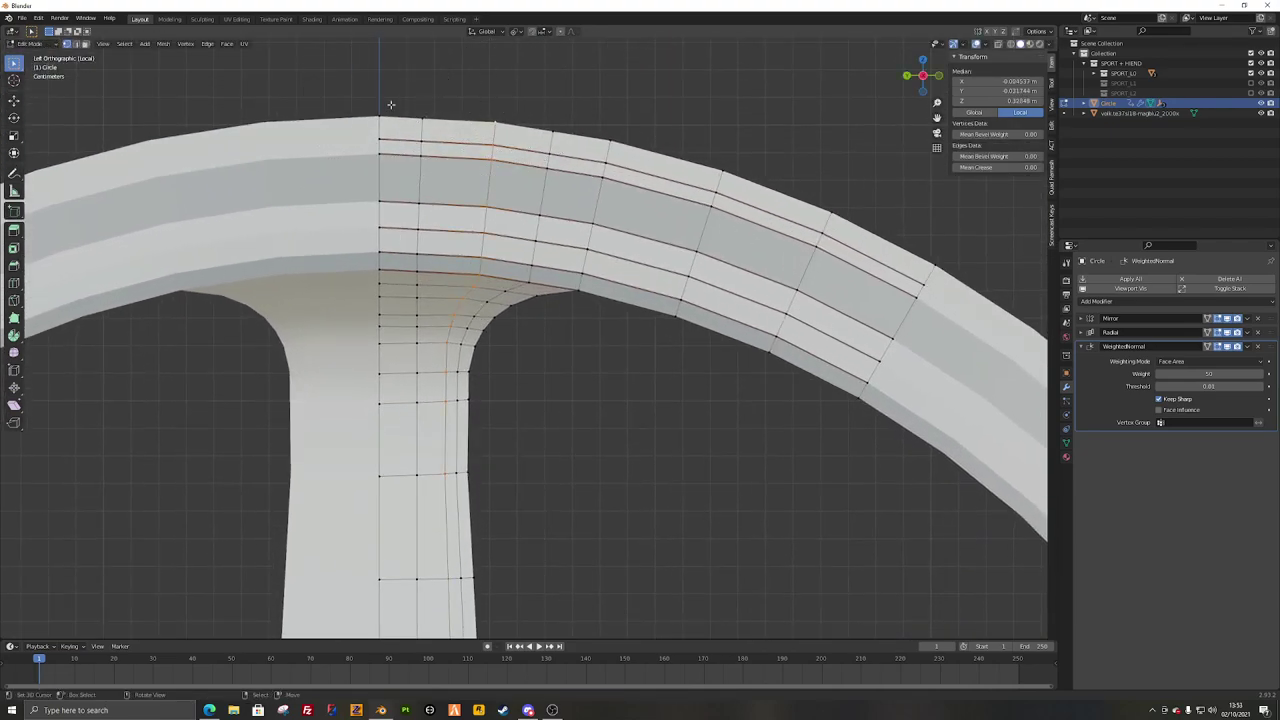
pyautogui.press('c')
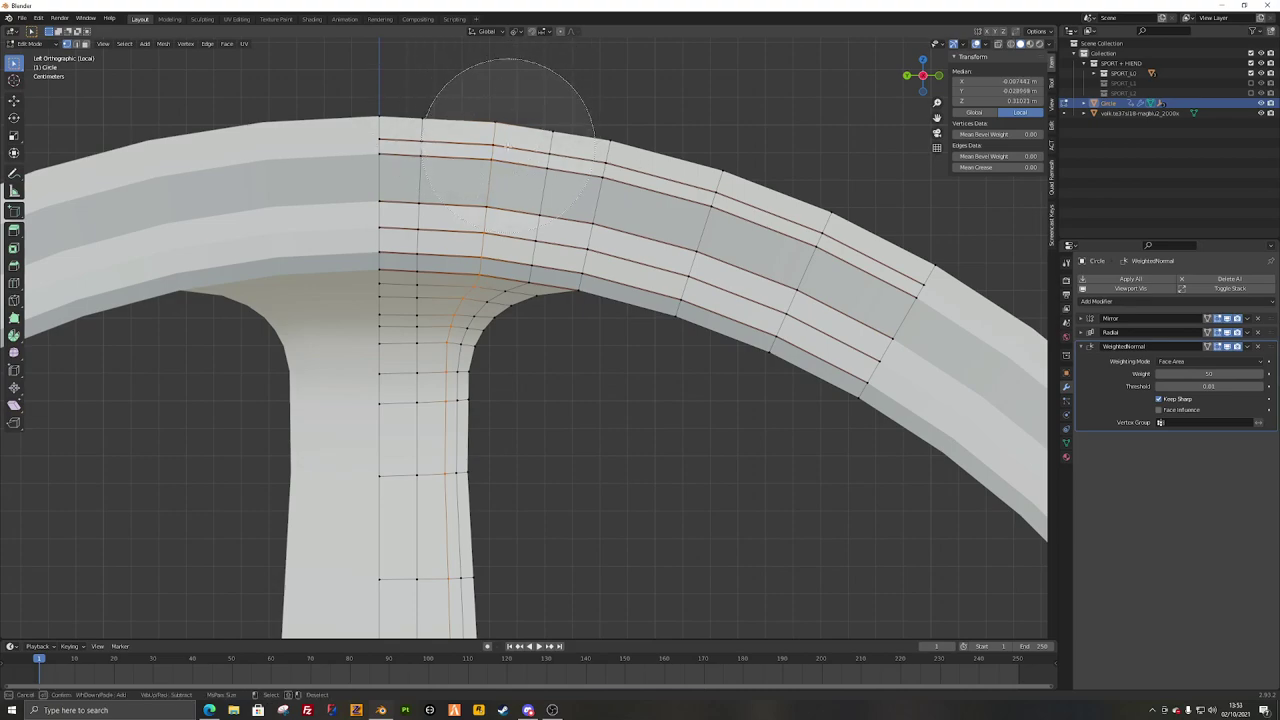
pyautogui.press('g')
pyautogui.press('g')
pyautogui.rightClick(486, 181)
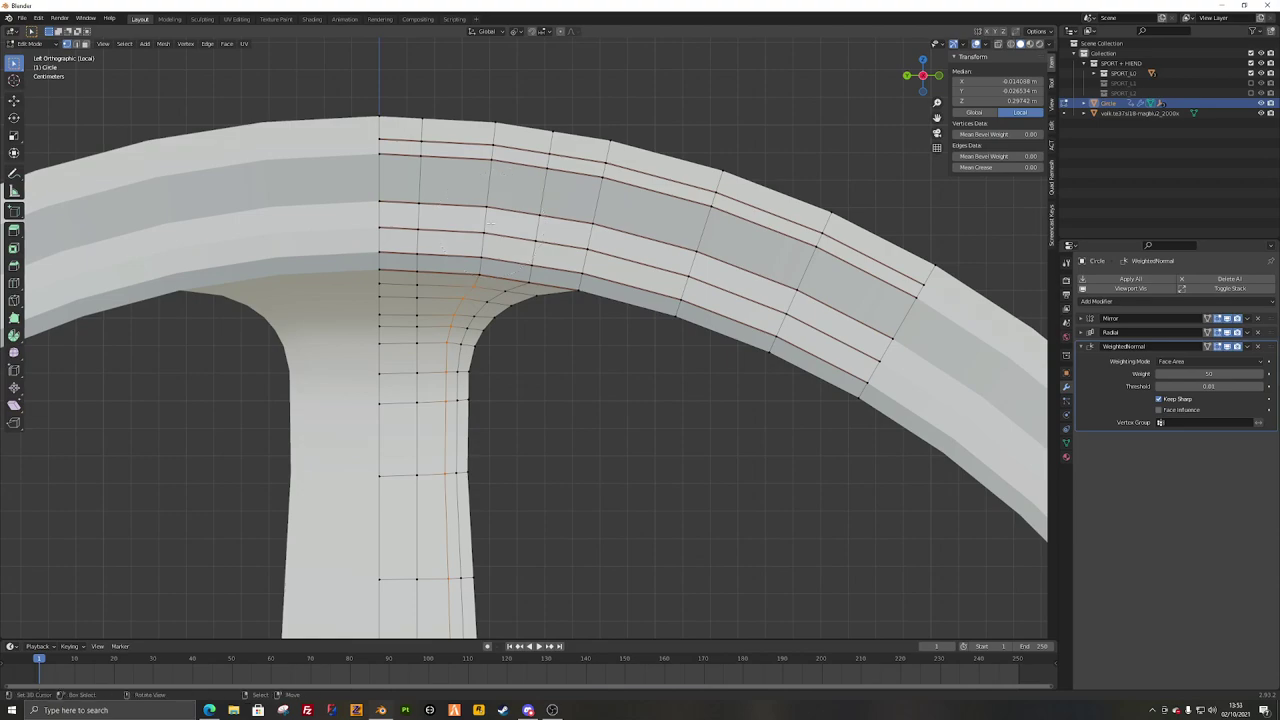
pyautogui.press('g')
pyautogui.press('g')
pyautogui.click(474, 220)
# Step: Select the lengthwise edge line next to the outer edge from the flare to the spoke base and slide it inward for even spacing
pyautogui.scroll(3, 476, 238)
pyautogui.rightClick(479, 257)
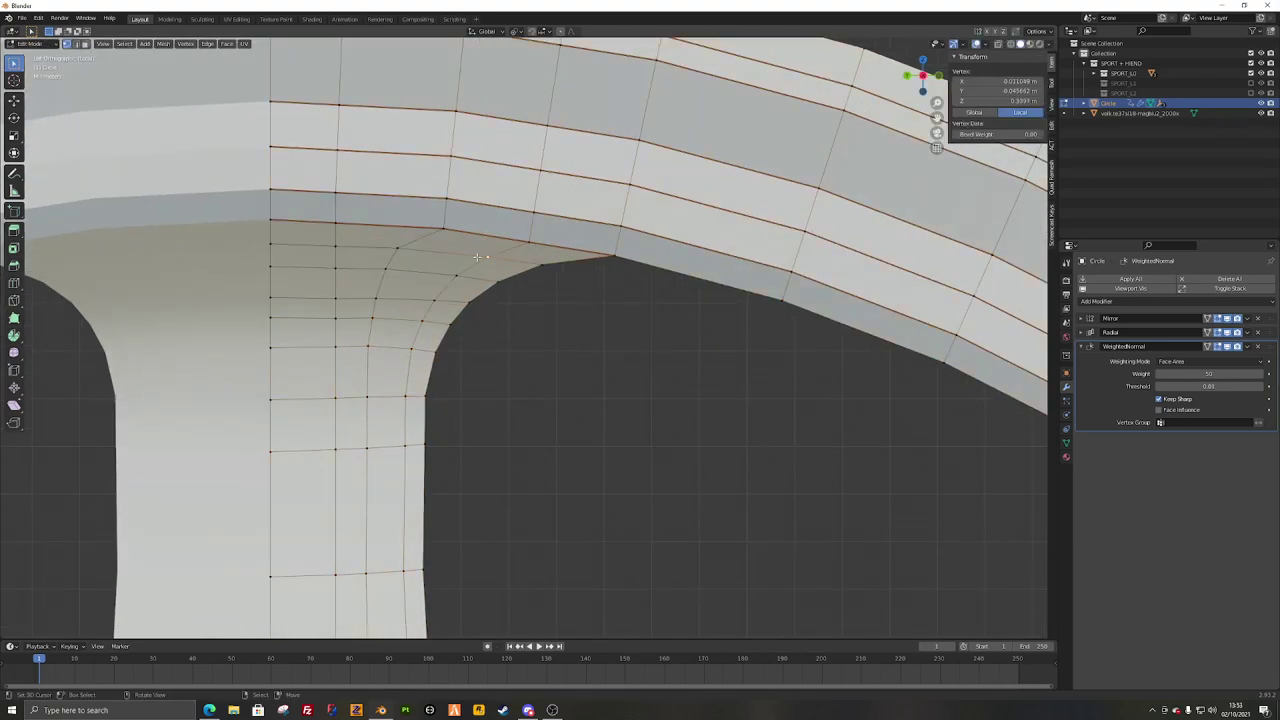
pyautogui.scroll(-5, 478, 257)
pyautogui.keyDown('ctrl'); pyautogui.click(483, 479); pyautogui.keyUp('ctrl')
pyautogui.press('g')
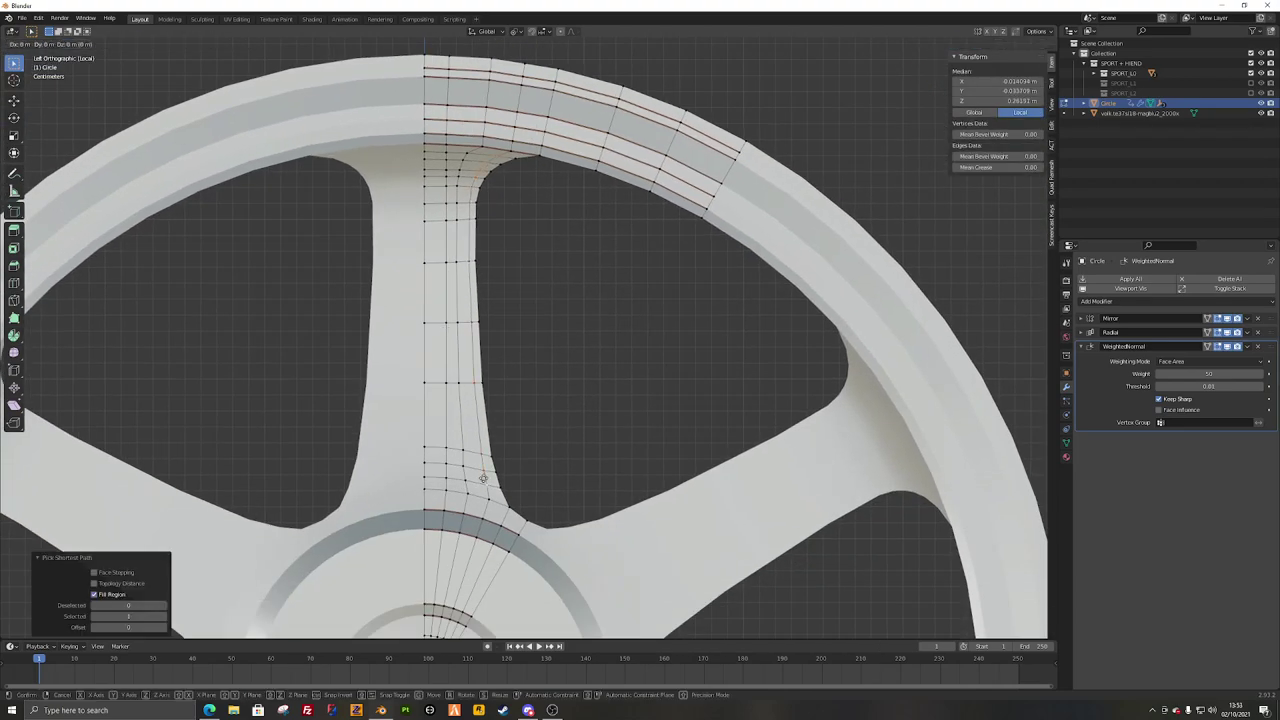
pyautogui.click(450, 471)
pyautogui.hotkey('alt', 'a')
# Step: Examine the wheel's spoke surfaces outside Edit Mode, and inspect the flare's mesh where it meets the rim
pyautogui.moveTo(511, 464); pyautogui.dragTo(640, 436, button='middle')
pyautogui.press('Tab')
pyautogui.scroll(-4, 500, 395)
pyautogui.scroll(3, 522, 390)
pyautogui.press('Tab')
pyautogui.moveTo(640, 436); pyautogui.dragTo(520, 375, button='middle')
pyautogui.scroll(3, 500, 350)
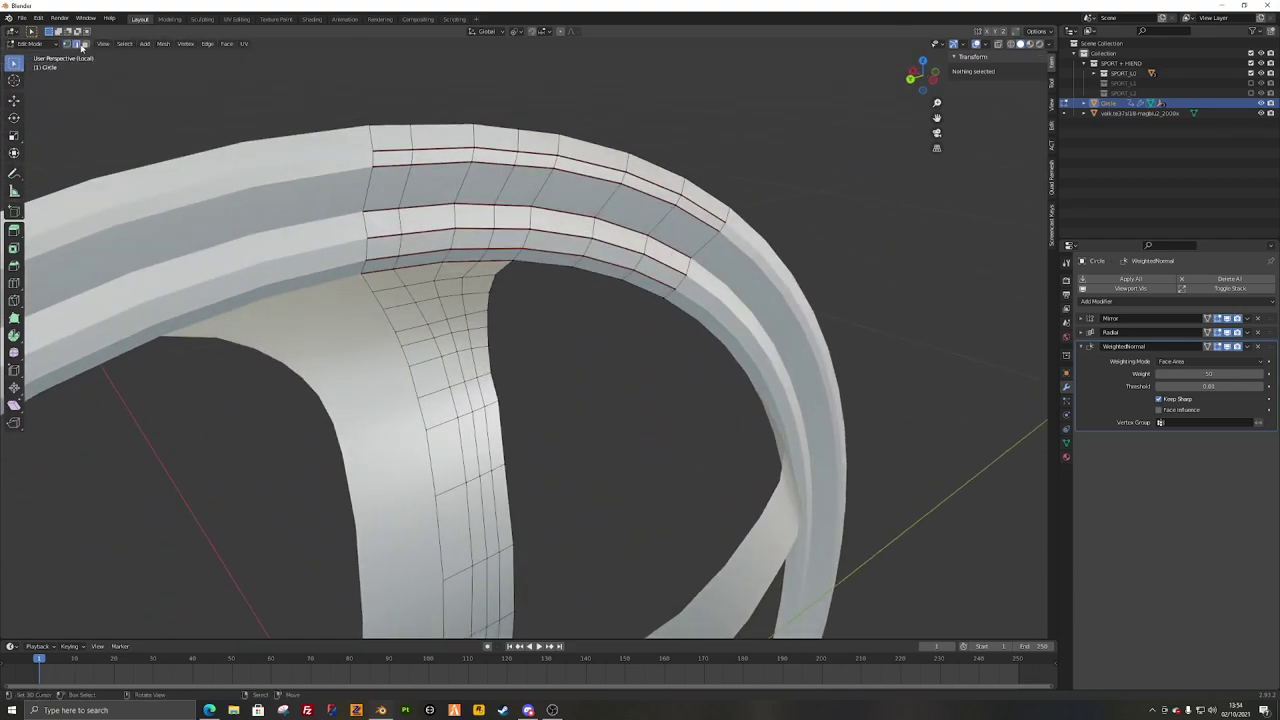
# Step: Select the lengthwise edge lines running through the spoke's rim flare and smooth them with LoopTools Relax
pyautogui.keyDown('ctrl'); pyautogui.keyDown('shift'); pyautogui.click(379, 302); pyautogui.keyUp('shift'); pyautogui.keyUp('ctrl')
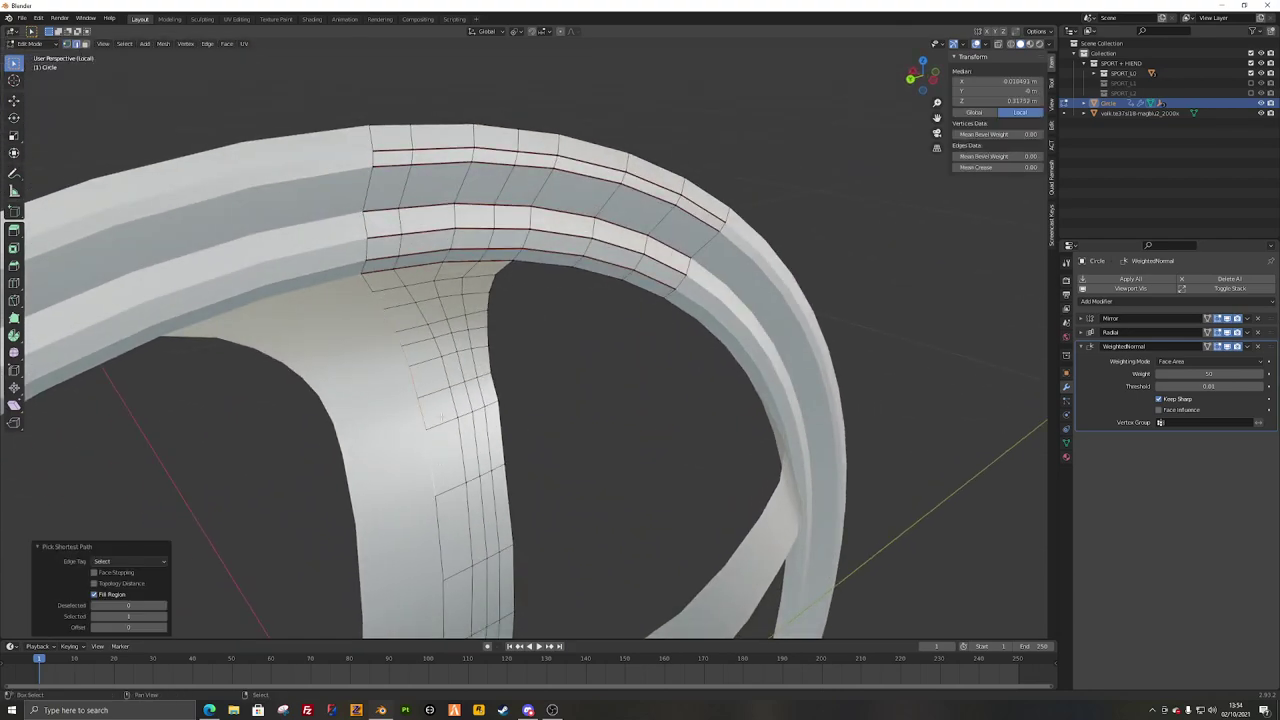
pyautogui.keyDown('ctrl'); pyautogui.click(407, 298); pyautogui.keyUp('ctrl')
pyautogui.keyDown('ctrl'); pyautogui.click(429, 291); pyautogui.keyUp('ctrl')
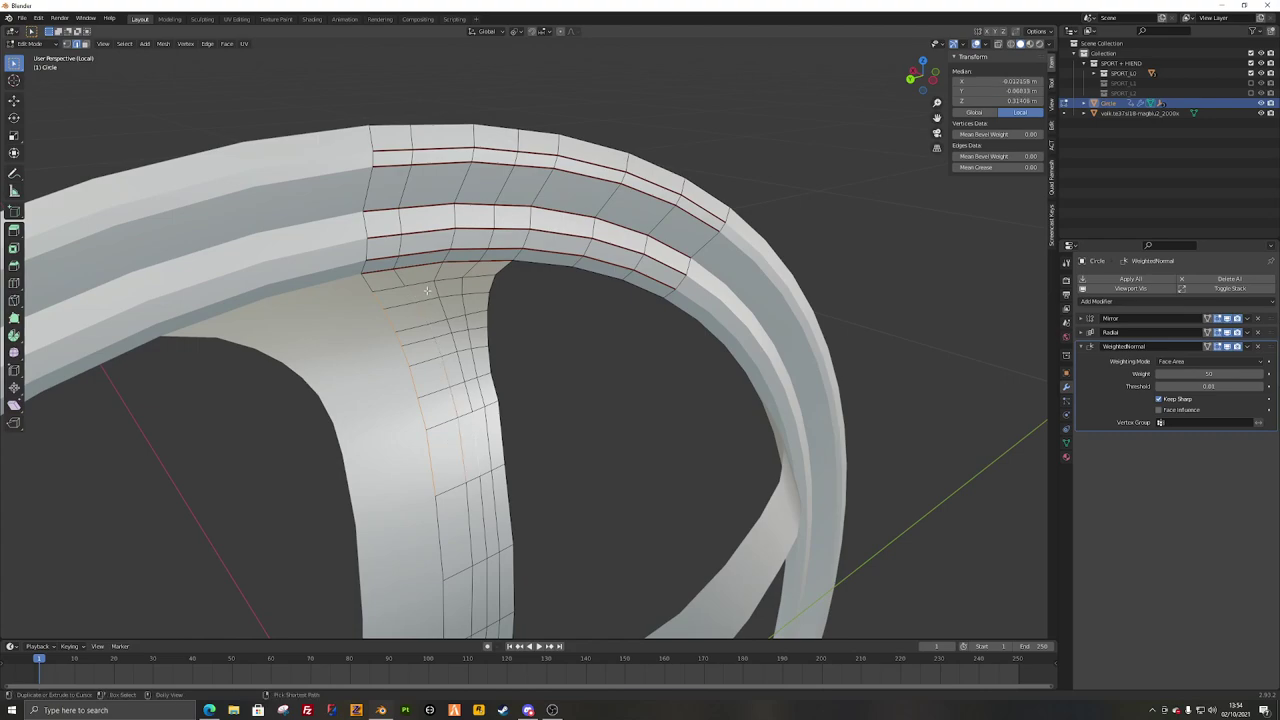
pyautogui.keyDown('shift'); pyautogui.rightClick(464, 288); pyautogui.keyUp('shift')
pyautogui.keyDown('ctrl'); pyautogui.keyDown('shift'); pyautogui.rightClick(490, 440); pyautogui.keyUp('shift'); pyautogui.keyUp('ctrl')
pyautogui.keyDown('shift'); pyautogui.rightClick(504, 428); pyautogui.keyUp('shift')
pyautogui.keyDown('ctrl'); pyautogui.keyDown('shift'); pyautogui.rightClick(490, 279); pyautogui.keyUp('shift'); pyautogui.keyUp('ctrl')
pyautogui.rightClick(693, 308)
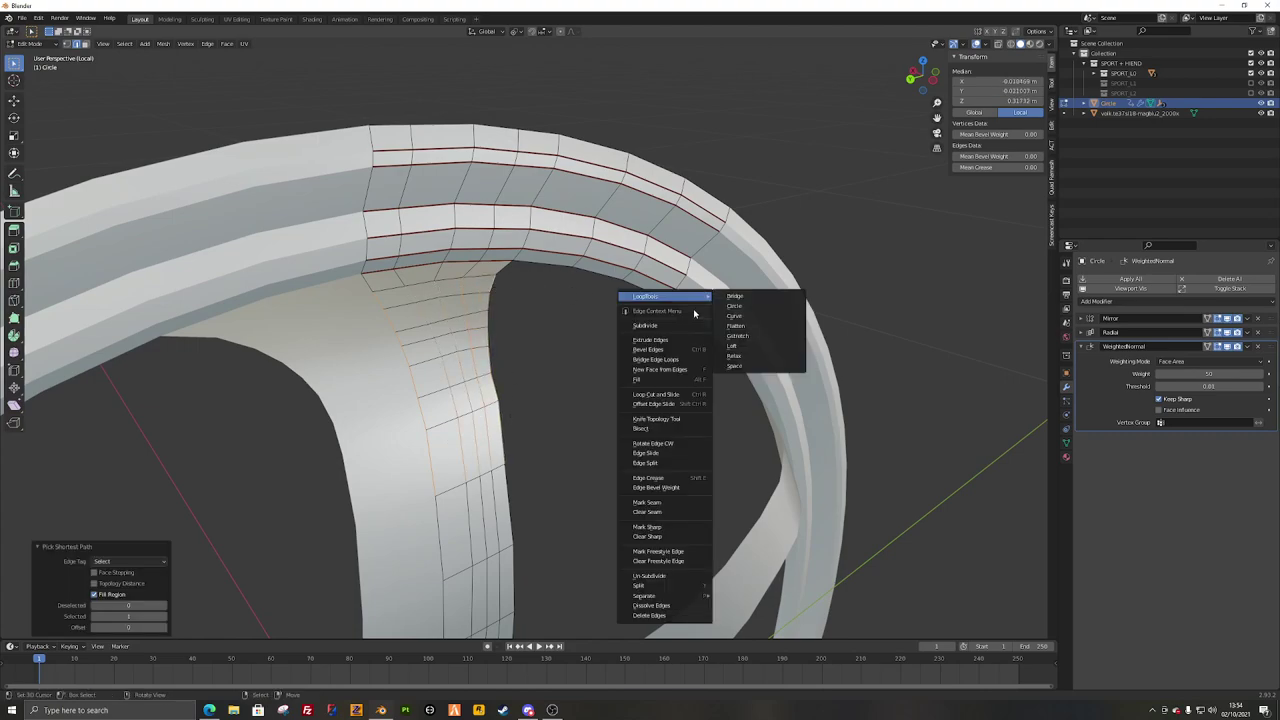
pyautogui.click(757, 358)
# Step: Select the crosswise edge loop just below the spoke's bend and slide it along the spoke
pyautogui.moveTo(643, 366); pyautogui.dragTo(511, 336, button='middle')
pyautogui.click(486, 454)
pyautogui.moveTo(486, 454); pyautogui.dragTo(524, 316, button='middle')
pyautogui.keyDown('alt'); pyautogui.click(523, 308); pyautogui.keyUp('alt')
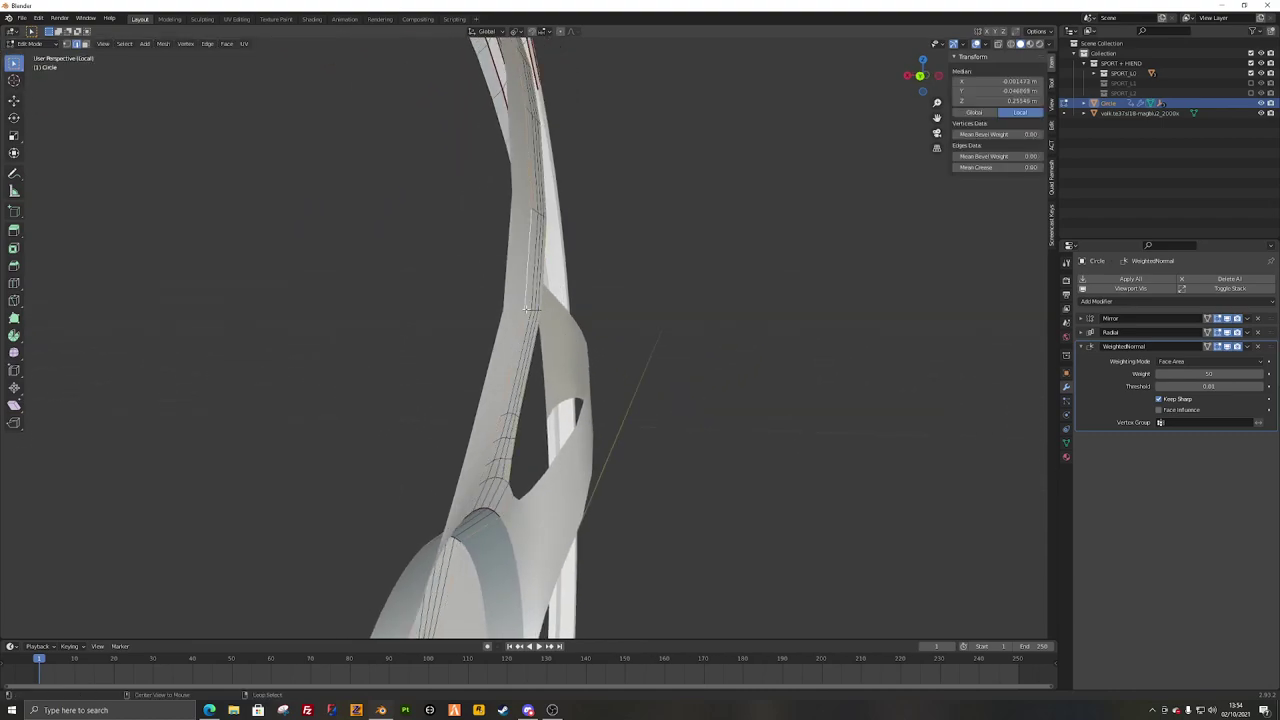
pyautogui.press('g')
pyautogui.press('g')
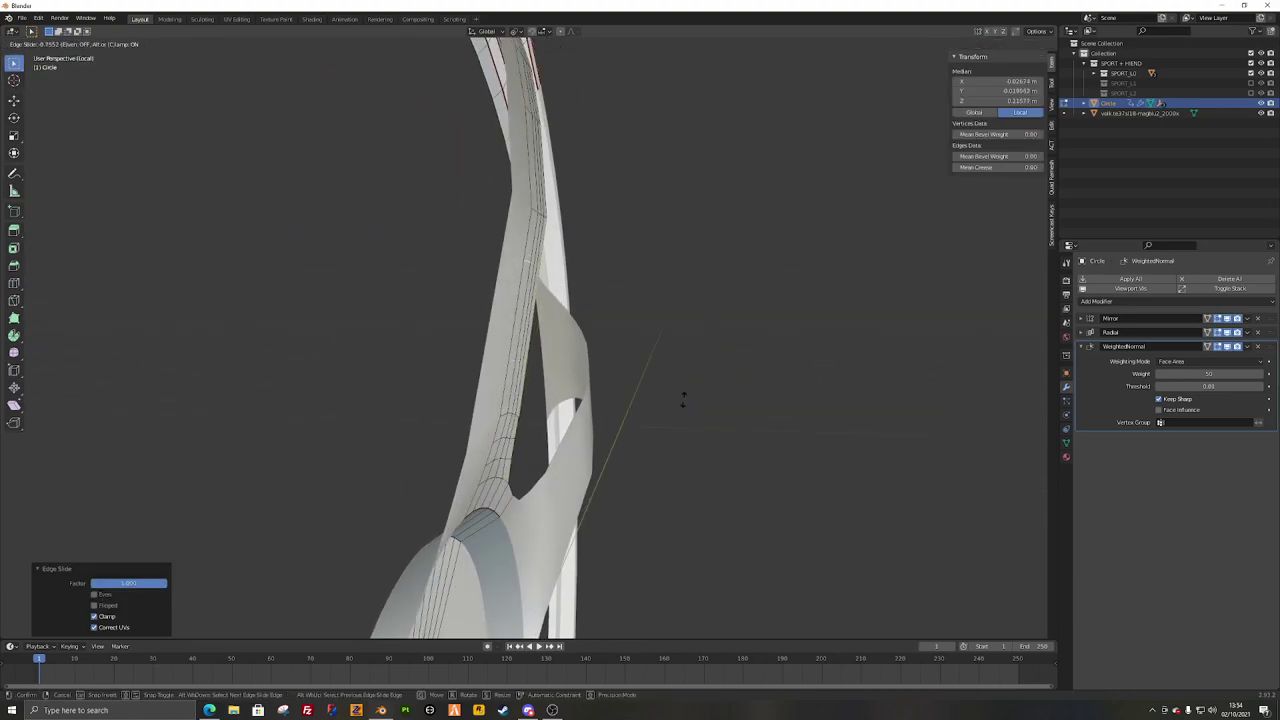
pyautogui.click(682, 414)
pyautogui.click(682, 414)
# Step: Bevel the crosswise edge loop at the spoke's bend into a wider, softer transition
pyautogui.keyDown('alt'); pyautogui.click(536, 212); pyautogui.keyUp('alt')
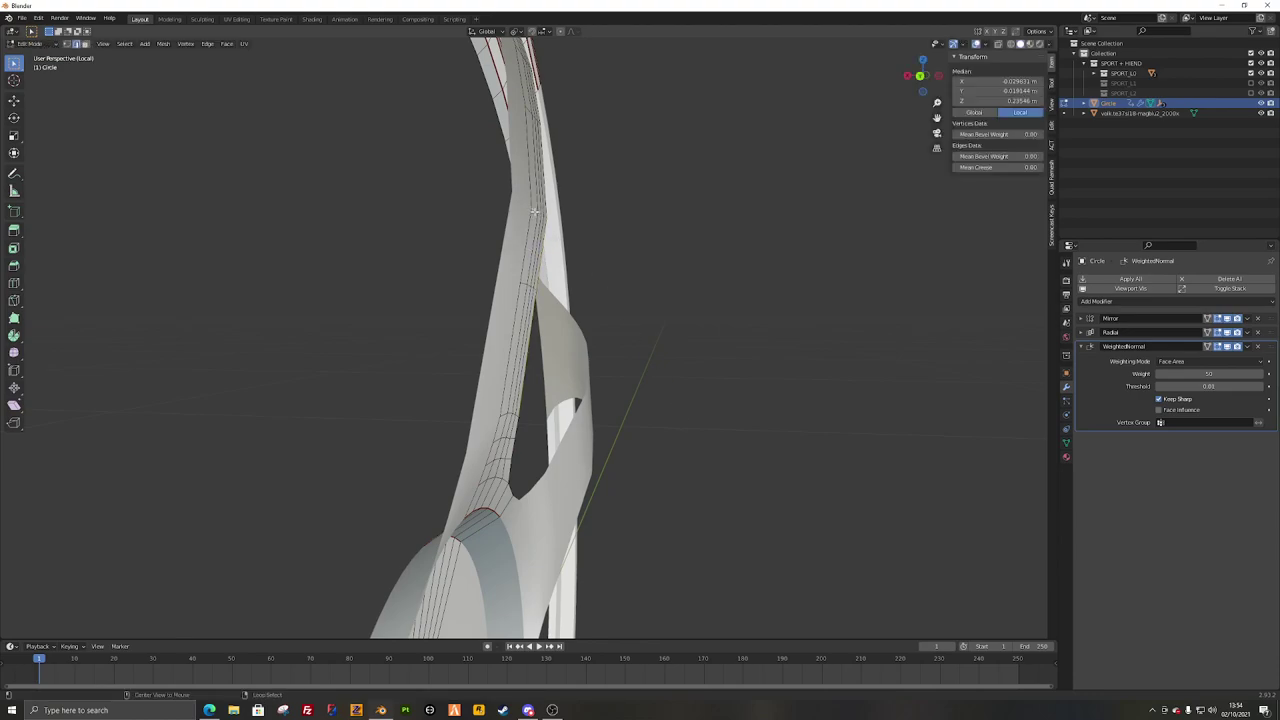
pyautogui.hotkey('ctrl', 'b')
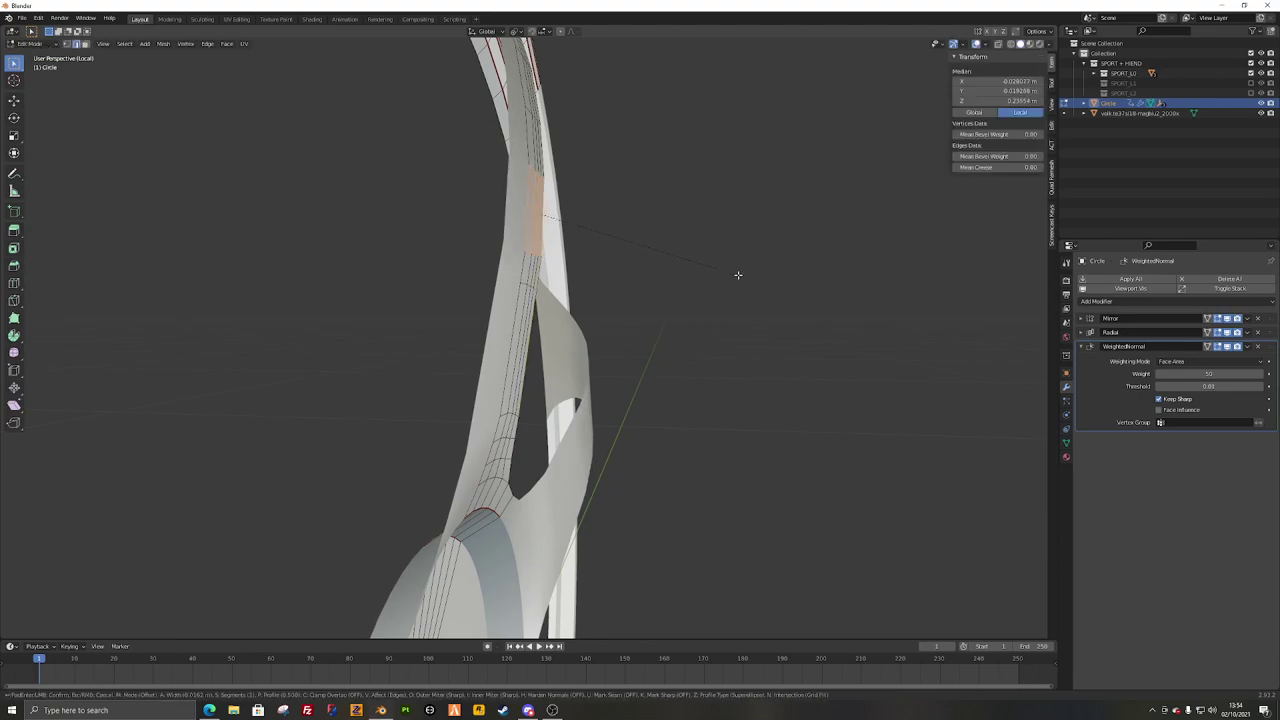
pyautogui.click(737, 275)
pyautogui.rightClick(691, 378)
# Step: Examine the smoothed spokes and hub transitions of the whole wheel outside Edit Mode
pyautogui.moveTo(691, 378); pyautogui.dragTo(800, 370, button='middle')
pyautogui.keyDown('alt'); pyautogui.rightClick(471, 267); pyautogui.keyUp('alt')
pyautogui.scroll(-5, 471, 280)
pyautogui.press('Tab')
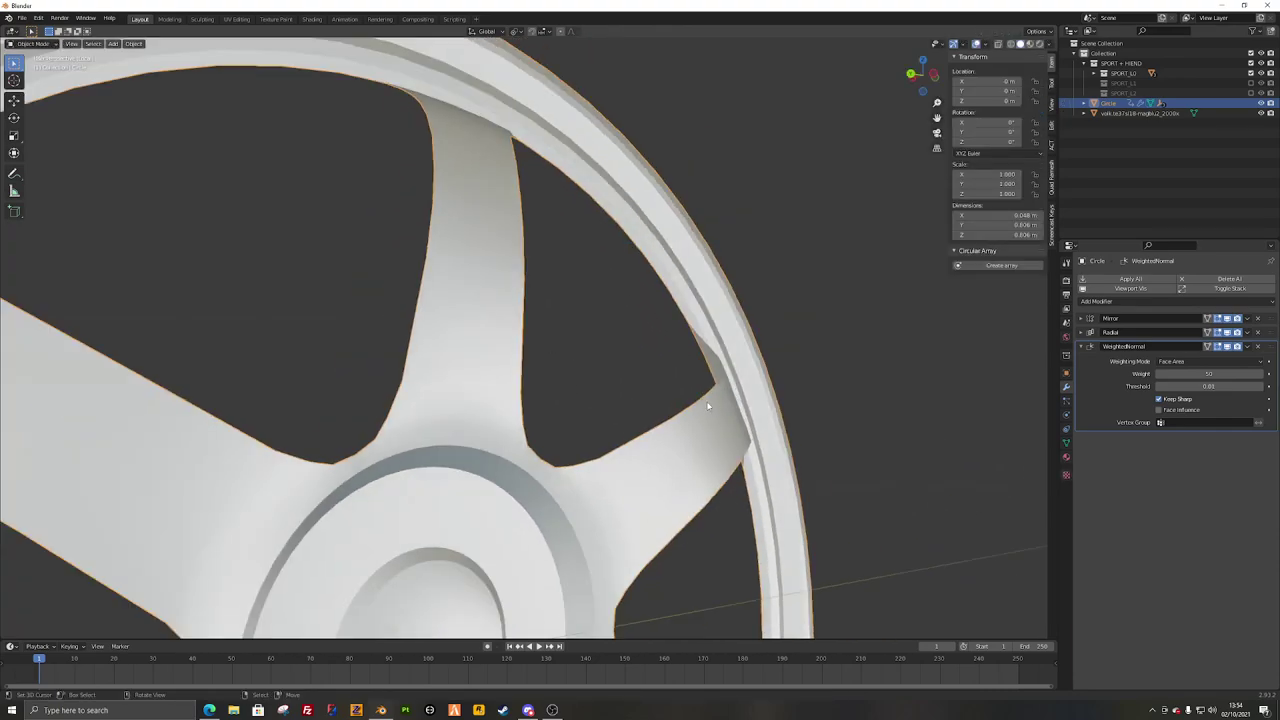
pyautogui.moveTo(700, 400); pyautogui.dragTo(558, 375, button='middle')
pyautogui.hotkey('alt', 'a')
pyautogui.scroll(-4, 510, 372)
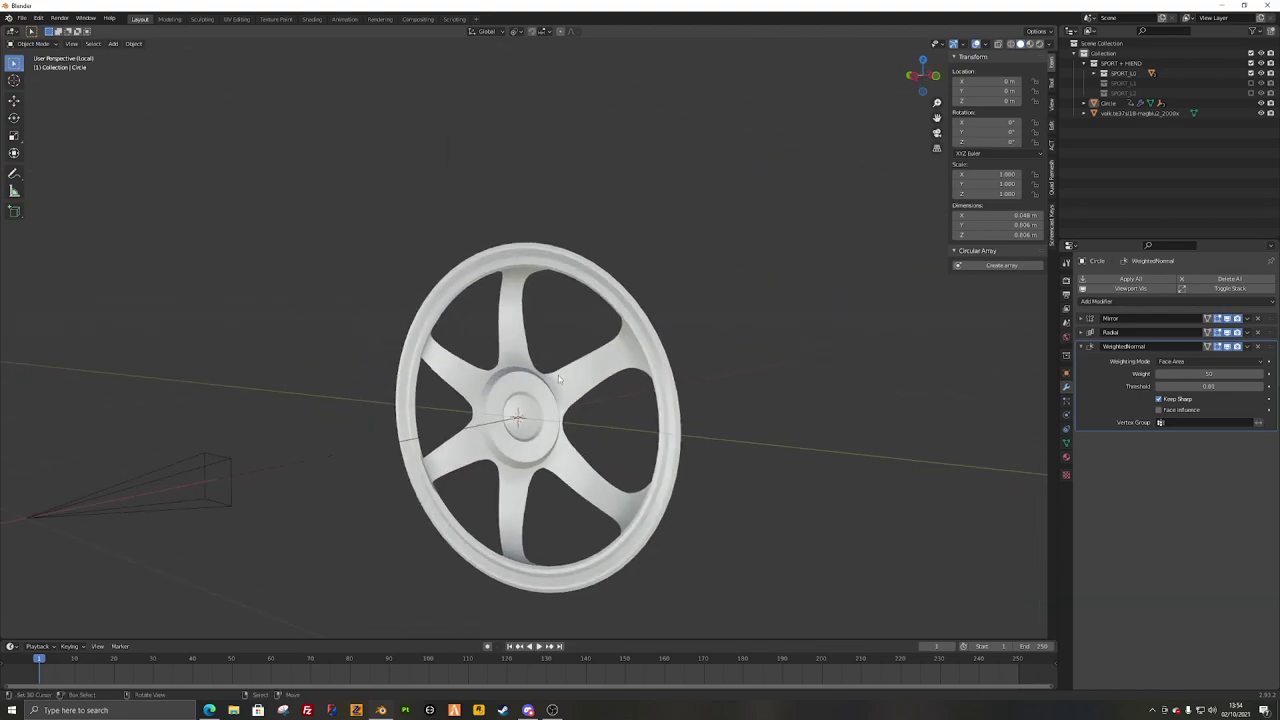
pyautogui.click(558, 375)
pyautogui.scroll(5, 566, 346)
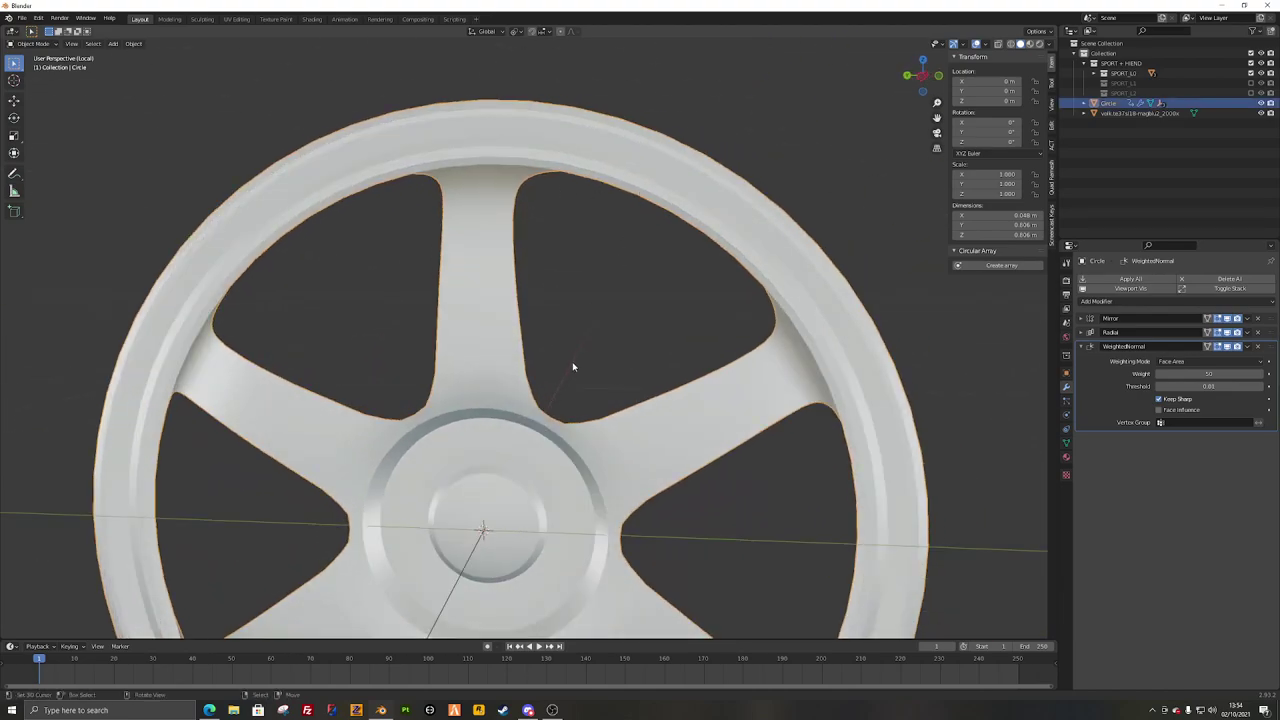
# Step: In the left orthographic view, fill the opening between the spoke, rim and hub with a face
pyautogui.press('Tab')
pyautogui.scroll(-3, 573, 367)
pyautogui.moveTo(586, 334); pyautogui.dragTo(629, 382, button='middle')
pyautogui.press('ctrl+KP_3')
pyautogui.scroll(3, 645, 362)
pyautogui.press('f')
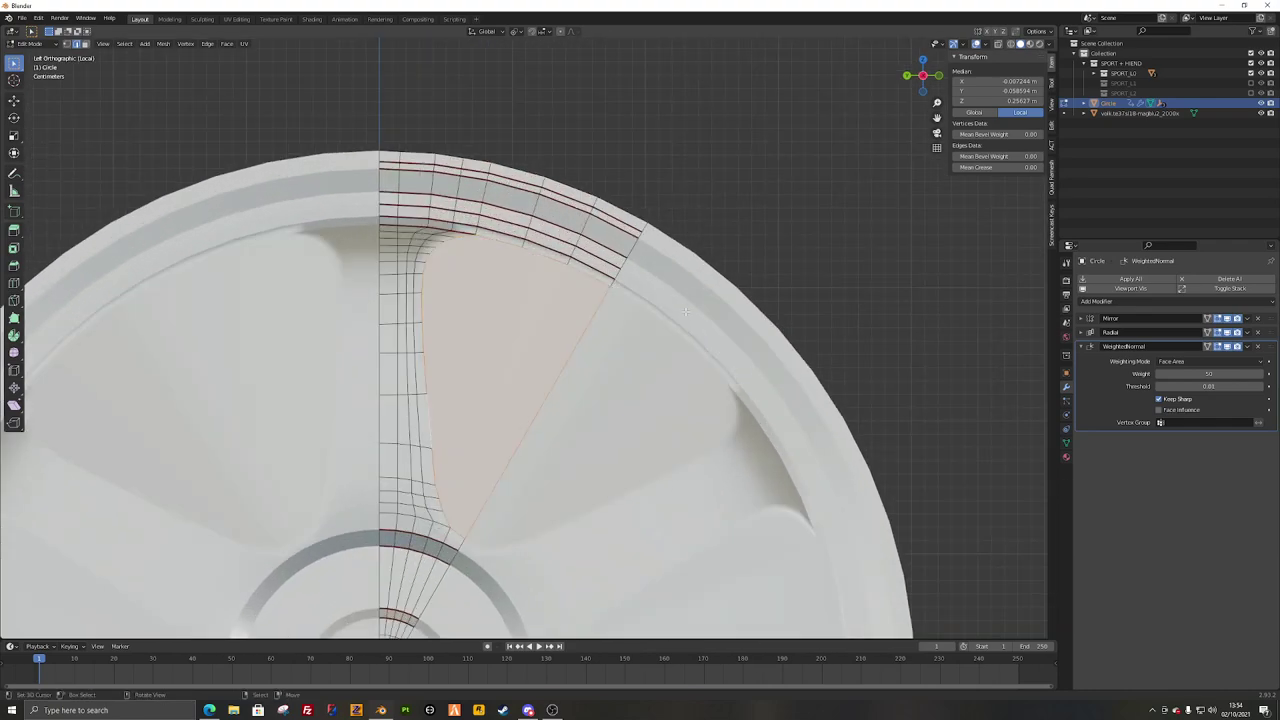
# Step: Inset the filled face by about 0.0055 m and delete the inner face, keeping the narrow border strip
pyautogui.scroll(2, 653, 337)
pyautogui.press('i')
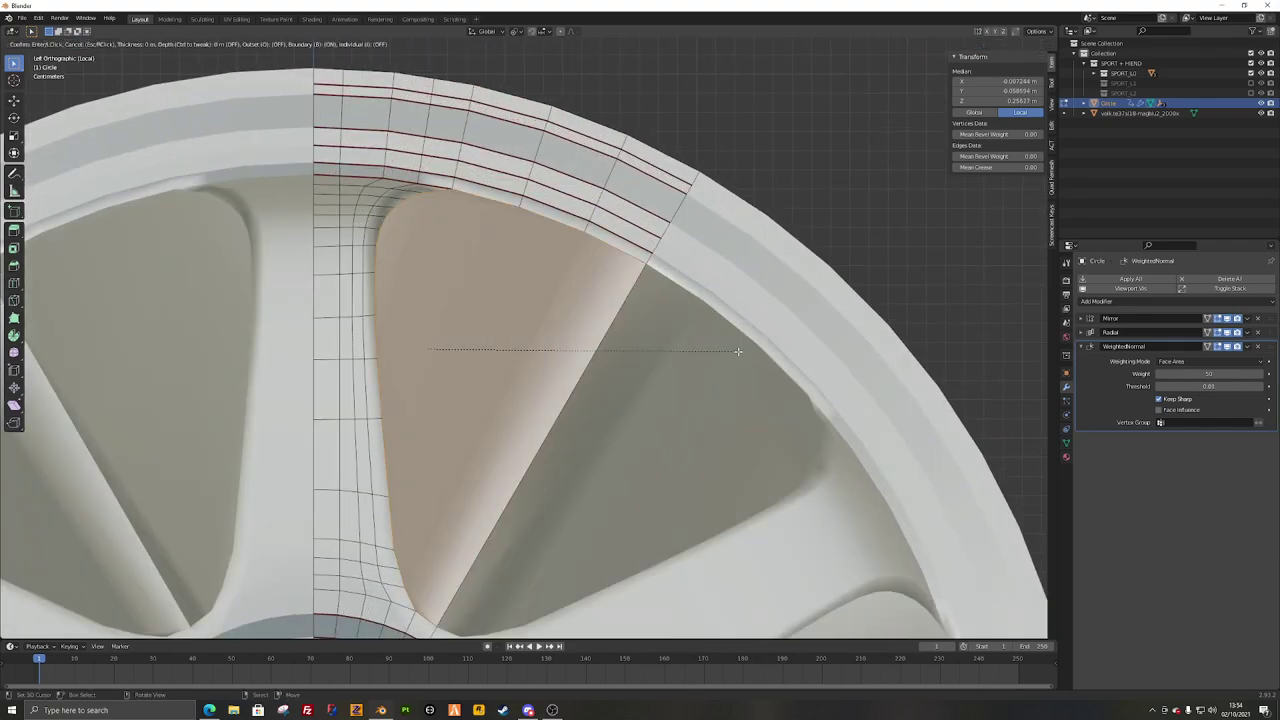
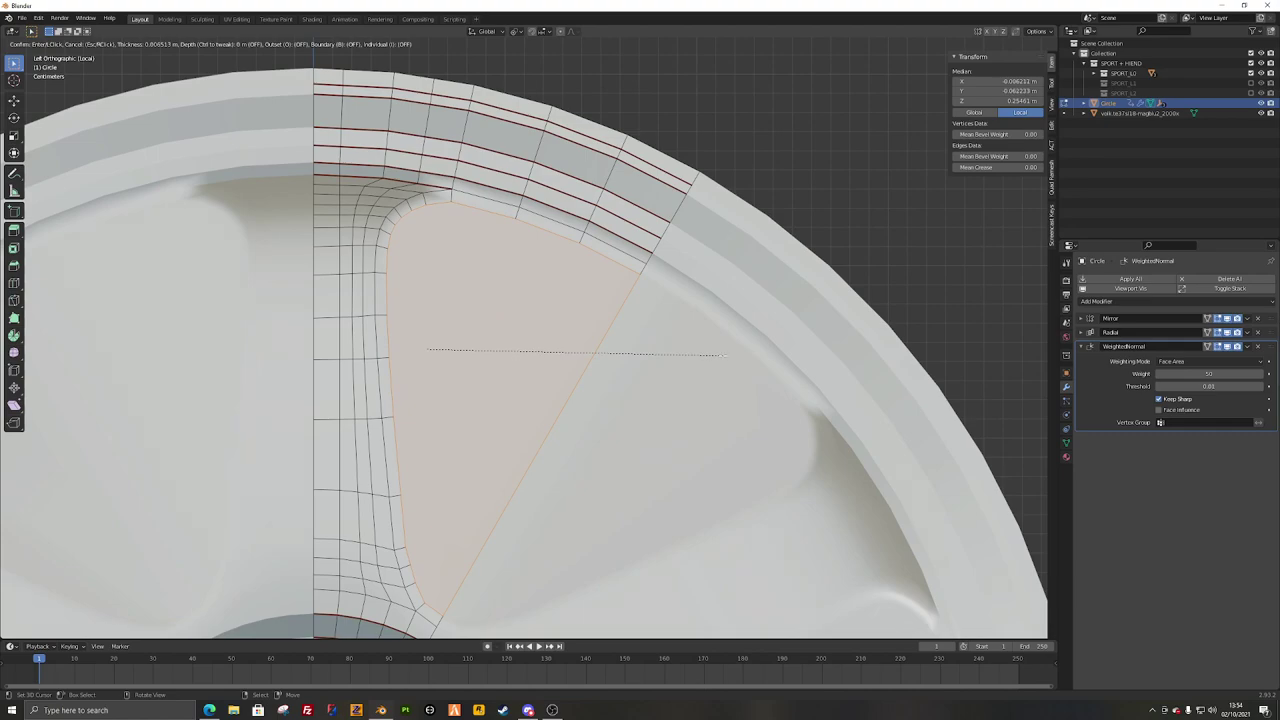
pyautogui.click(727, 354)
pyautogui.press('x')
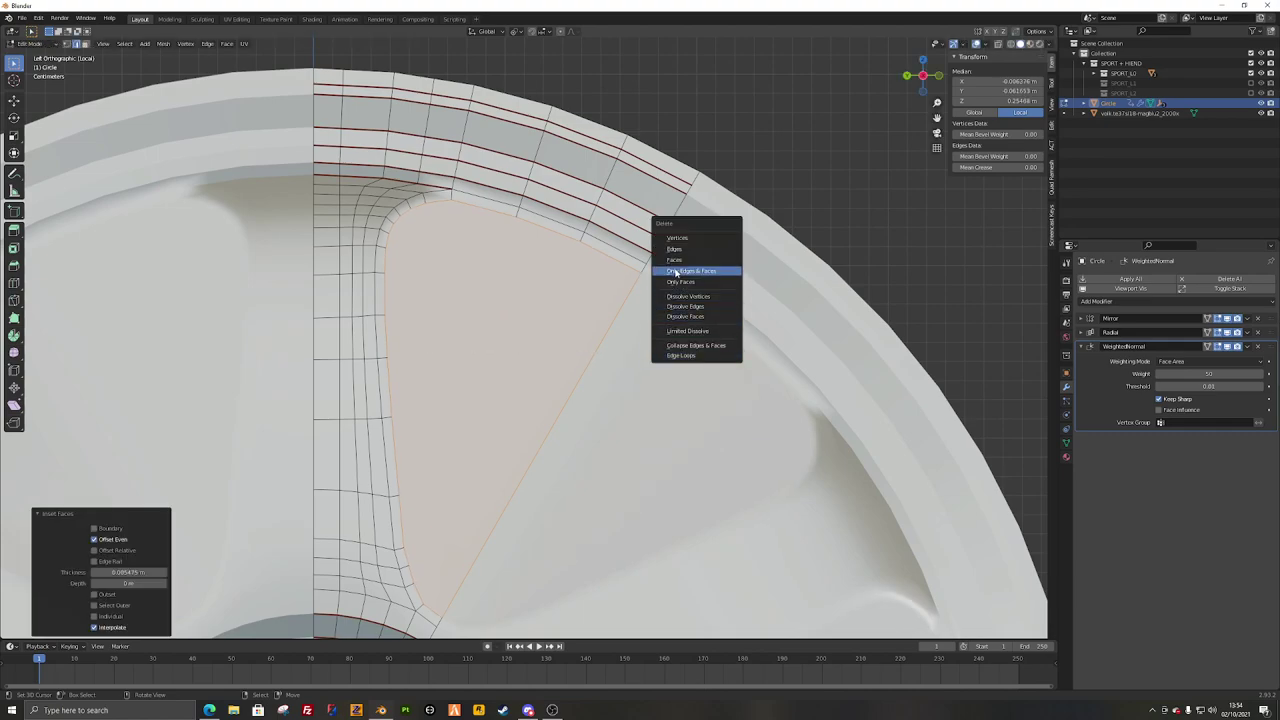
pyautogui.click(675, 265)
# Step: Select the inner border loop of the opening and extrude it about 0.03 m along X for the wheel's depth
pyautogui.keyDown('alt'); pyautogui.click(425, 262); pyautogui.keyUp('alt')
pyautogui.scroll(-4, 589, 351)
pyautogui.scroll(4, 540, 363)
pyautogui.moveTo(589, 351); pyautogui.dragTo(531, 389, button='middle')
pyautogui.press('e')
pyautogui.press('x')
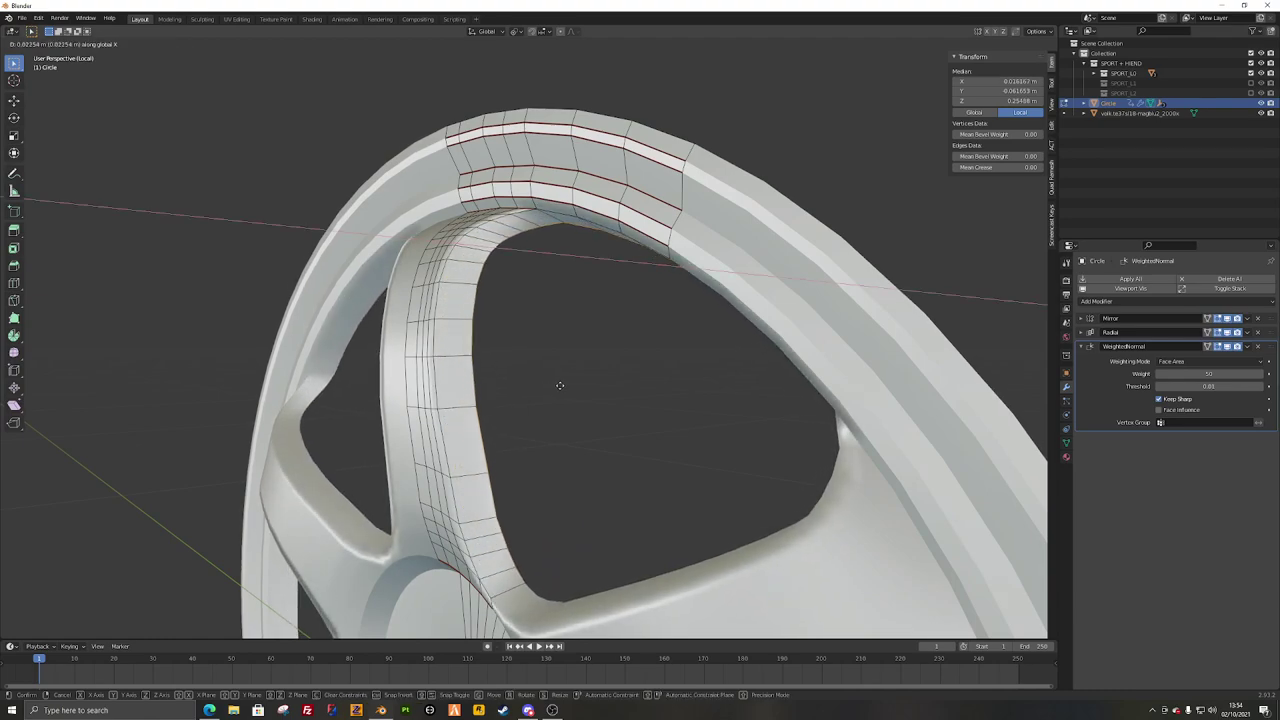
pyautogui.click(554, 385)
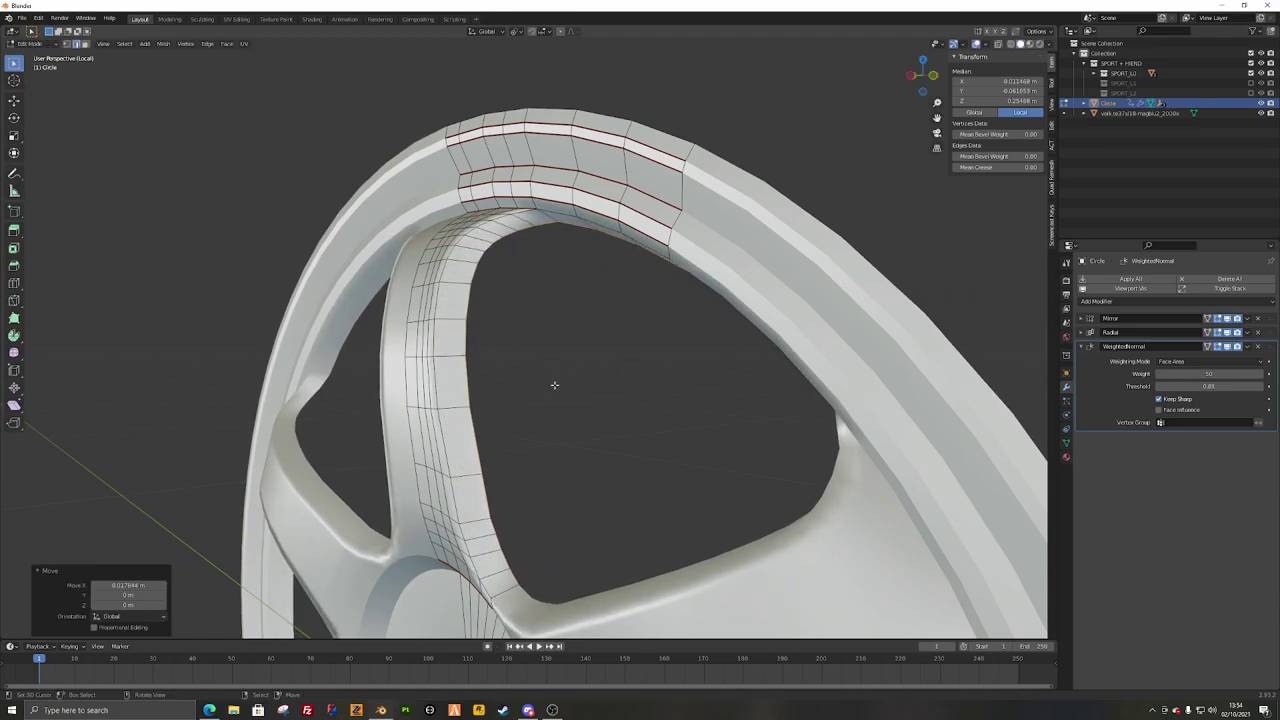
pyautogui.press('g')
pyautogui.press('x')
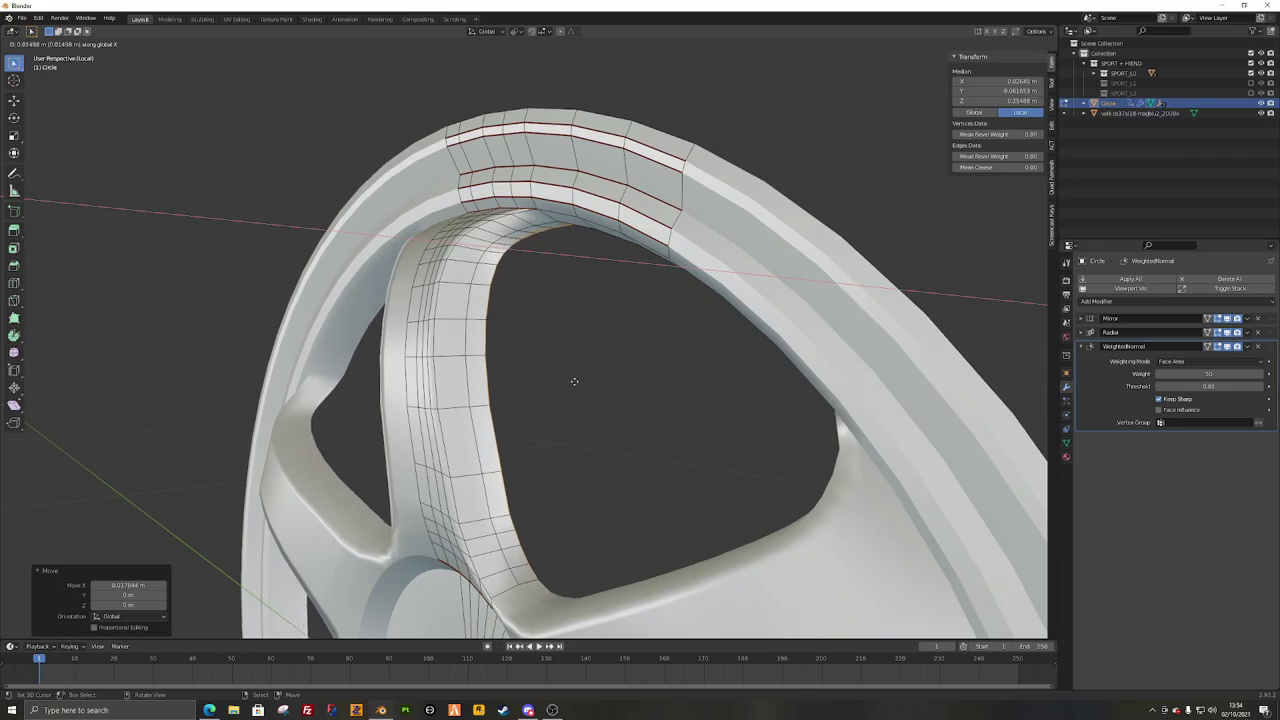
pyautogui.click(577, 381)
# Step: Mark the edge loop at the rim junction and the lengthwise loop along the spoke's front edge as sharp
pyautogui.moveTo(512, 384); pyautogui.dragTo(494, 260, button='middle')
pyautogui.keyDown('alt'); pyautogui.click(495, 258); pyautogui.keyUp('alt')
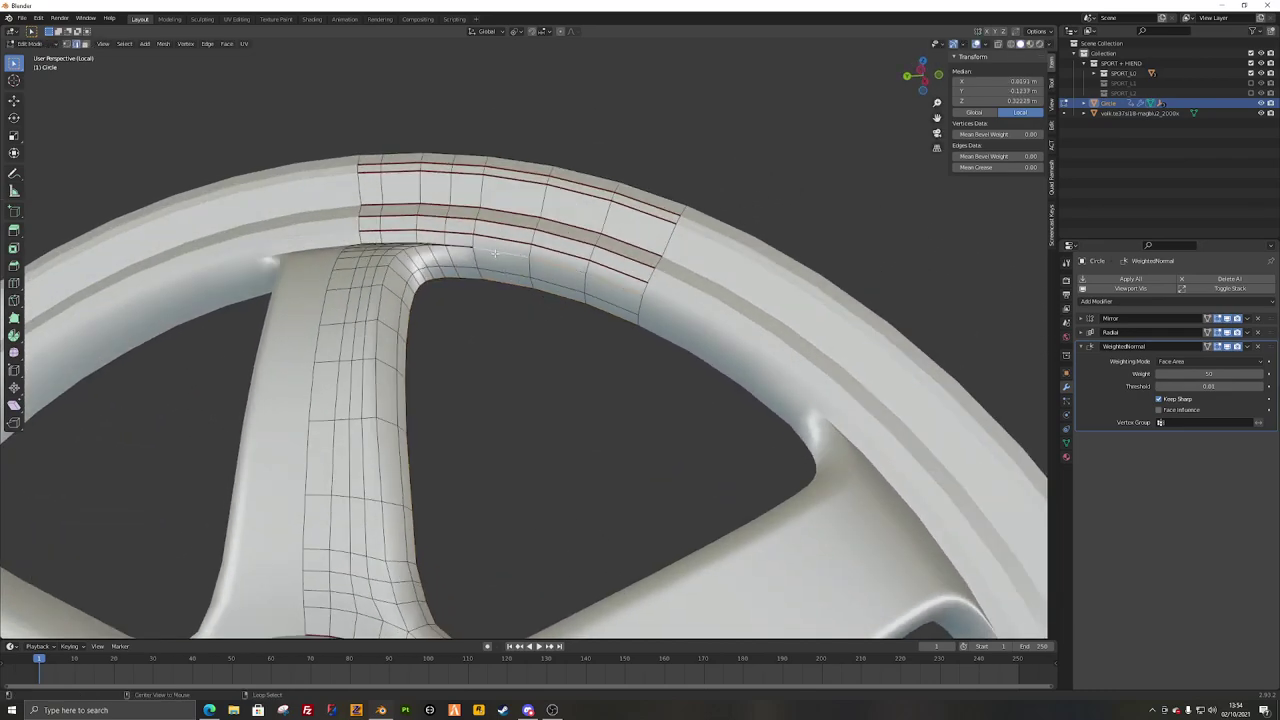
pyautogui.hotkey('ctrl', 'e')
pyautogui.click(737, 388)
pyautogui.keyDown('alt'); pyautogui.click(379, 371); pyautogui.keyUp('alt')
pyautogui.hotkey('ctrl', 'e')
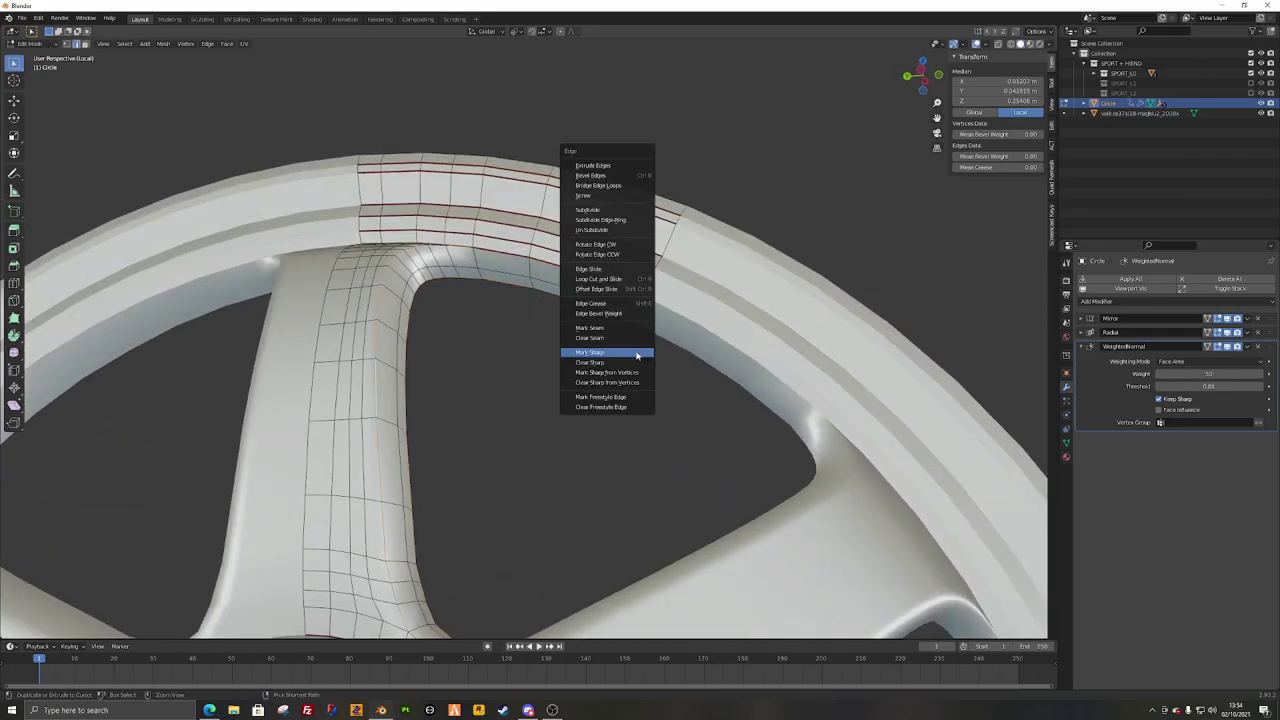
pyautogui.click(637, 355)
pyautogui.click(597, 403)
# Step: Mark the edge loop at the spoke's hub end and the loop under the rim as sharp
pyautogui.scroll(-3, 597, 403)
pyautogui.keyDown('alt'); pyautogui.click(473, 510); pyautogui.keyUp('alt')
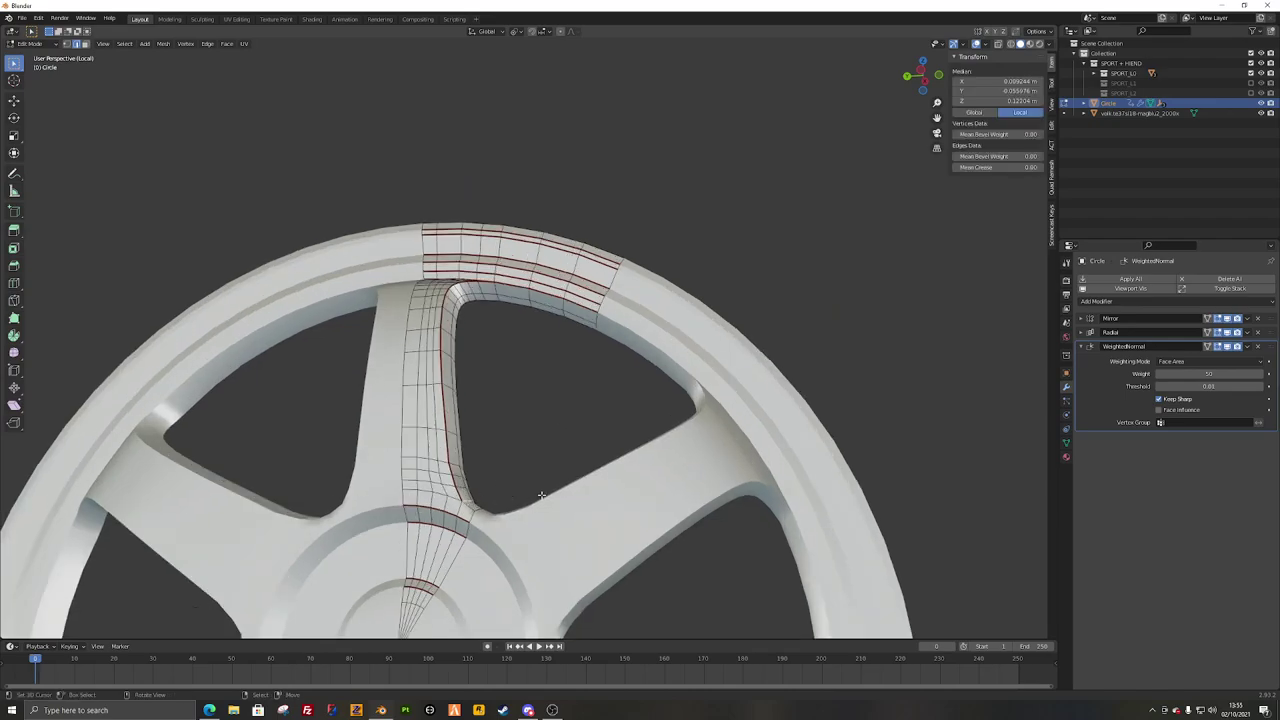
pyautogui.hotkey('ctrl', 'e')
pyautogui.click(473, 505)
pyautogui.moveTo(508, 448); pyautogui.dragTo(521, 340, button='middle')
pyautogui.click(531, 483)
pyautogui.press('a')
pyautogui.click(489, 423)
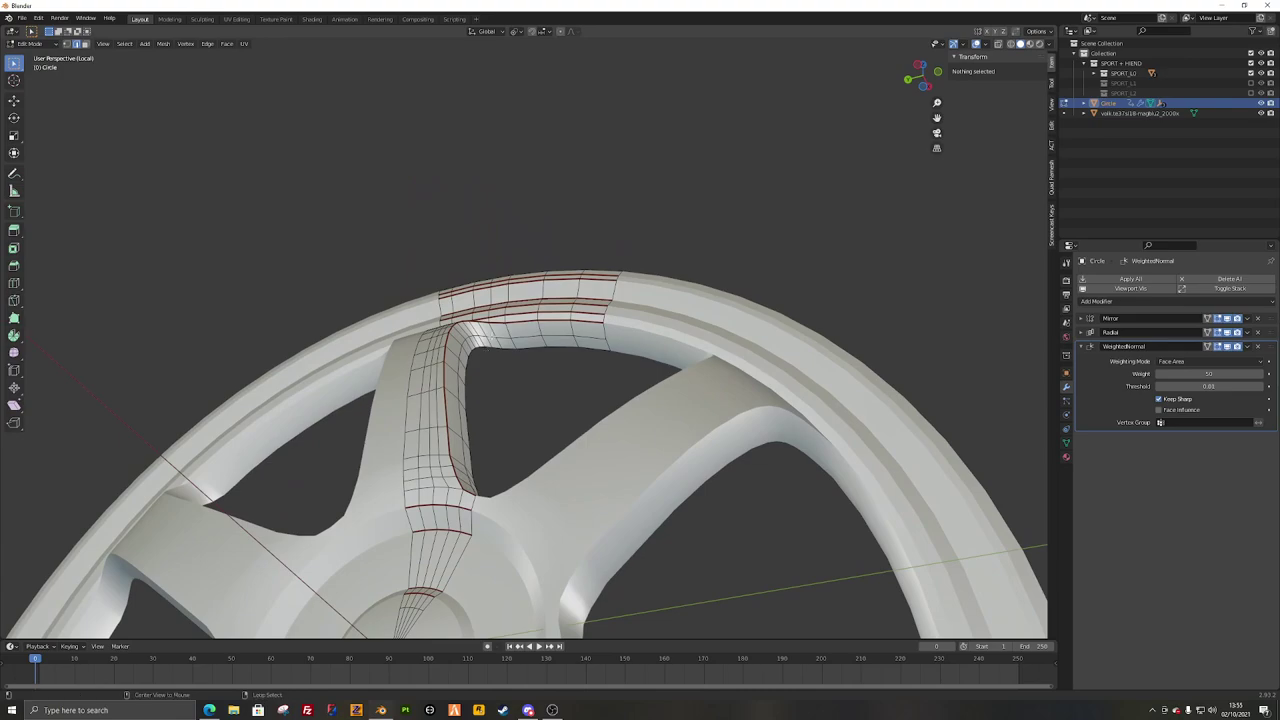
pyautogui.keyDown('alt'); pyautogui.click(521, 338); pyautogui.keyUp('alt')
pyautogui.hotkey('ctrl', 'e')
pyautogui.click(521, 340)
# Step: Examine the thickened wheel's shading outside Edit Mode and bring back the tyre and brake assembly around it
pyautogui.moveTo(700, 455); pyautogui.dragTo(660, 483, button='middle')
pyautogui.press('Tab')
pyautogui.scroll(-2, 600, 455)
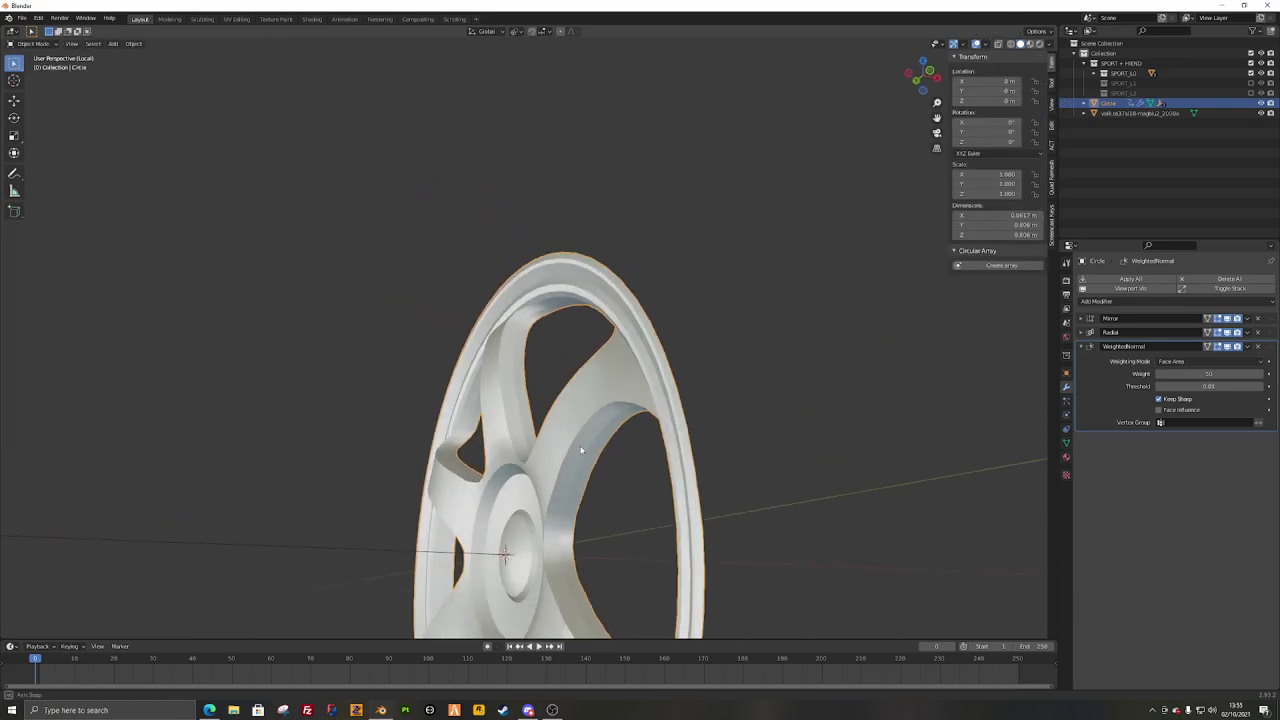
pyautogui.moveTo(583, 448); pyautogui.dragTo(667, 497, button='middle')
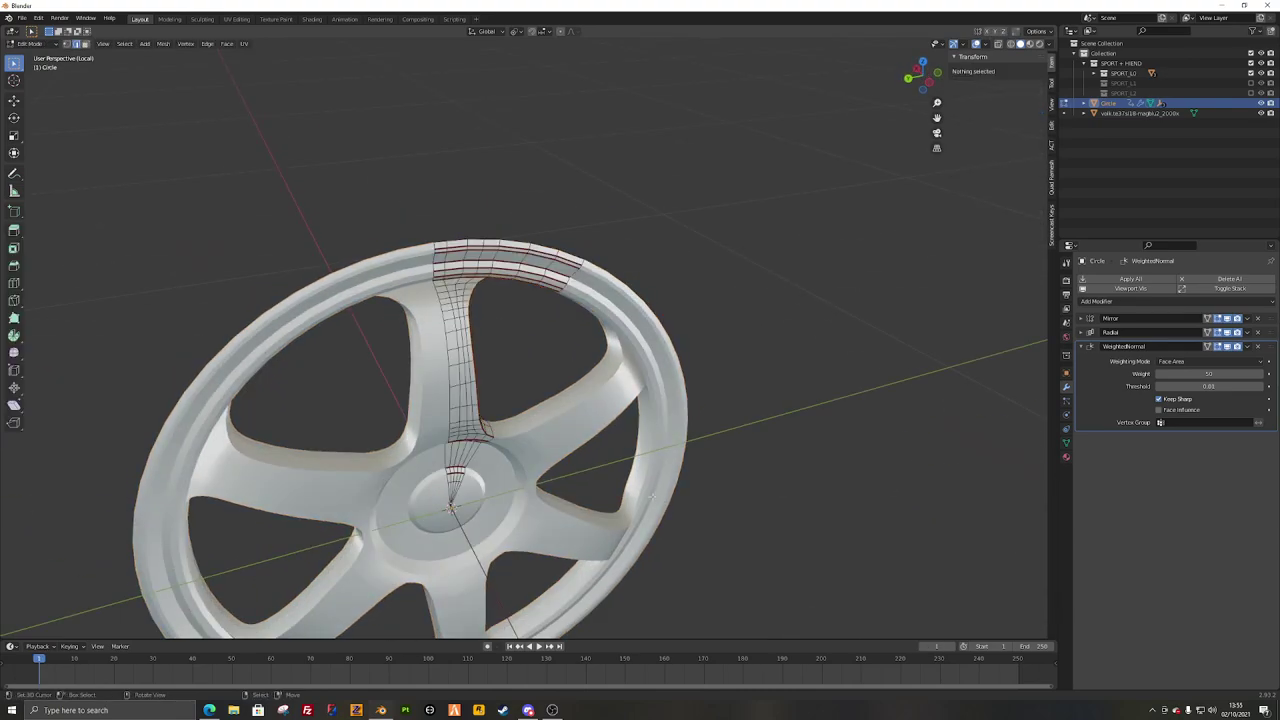
pyautogui.press('Tab')
pyautogui.moveTo(600, 460)
pyautogui.mouseDown(button='middle')
pyautogui.moveTo(503, 453)
pyautogui.moveTo(703, 440)
pyautogui.moveTo(560, 445)
pyautogui.moveTo(585, 451)
pyautogui.moveTo(587, 440)
pyautogui.mouseUp(button='middle')
pyautogui.hotkey('alt', 'a')
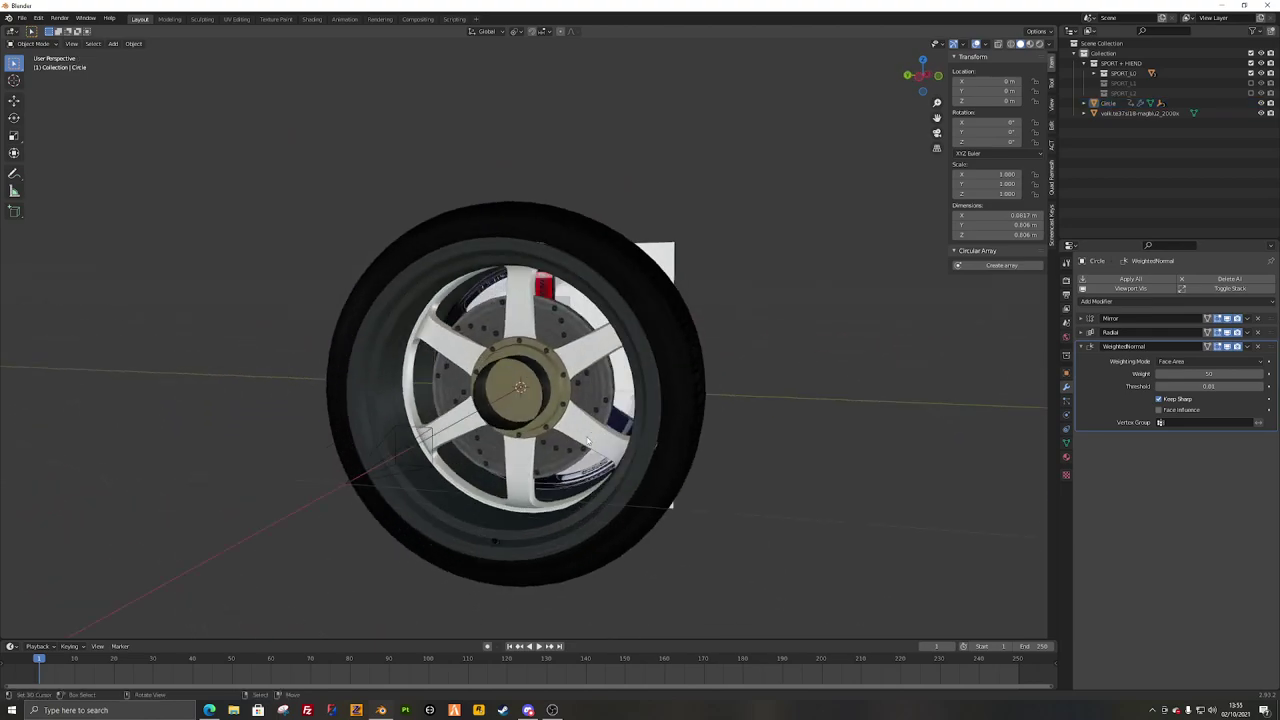
# Step: Select the wheel's entire mesh in Edit Mode
pyautogui.press('Tab')
pyautogui.scroll(2, 424, 421)
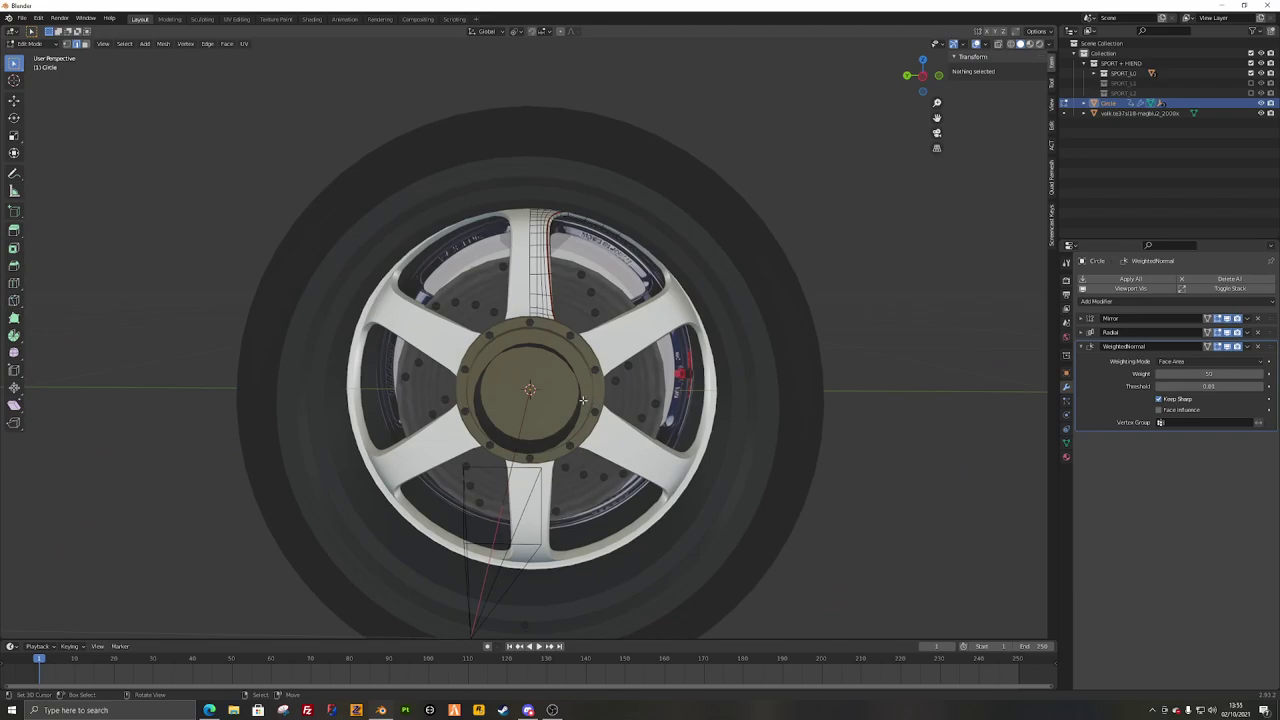
pyautogui.moveTo(590, 423); pyautogui.dragTo(530, 423, button='middle')
pyautogui.press('a')
pyautogui.press('Tab')
pyautogui.press('g')
pyautogui.press('y')
pyautogui.press('x')
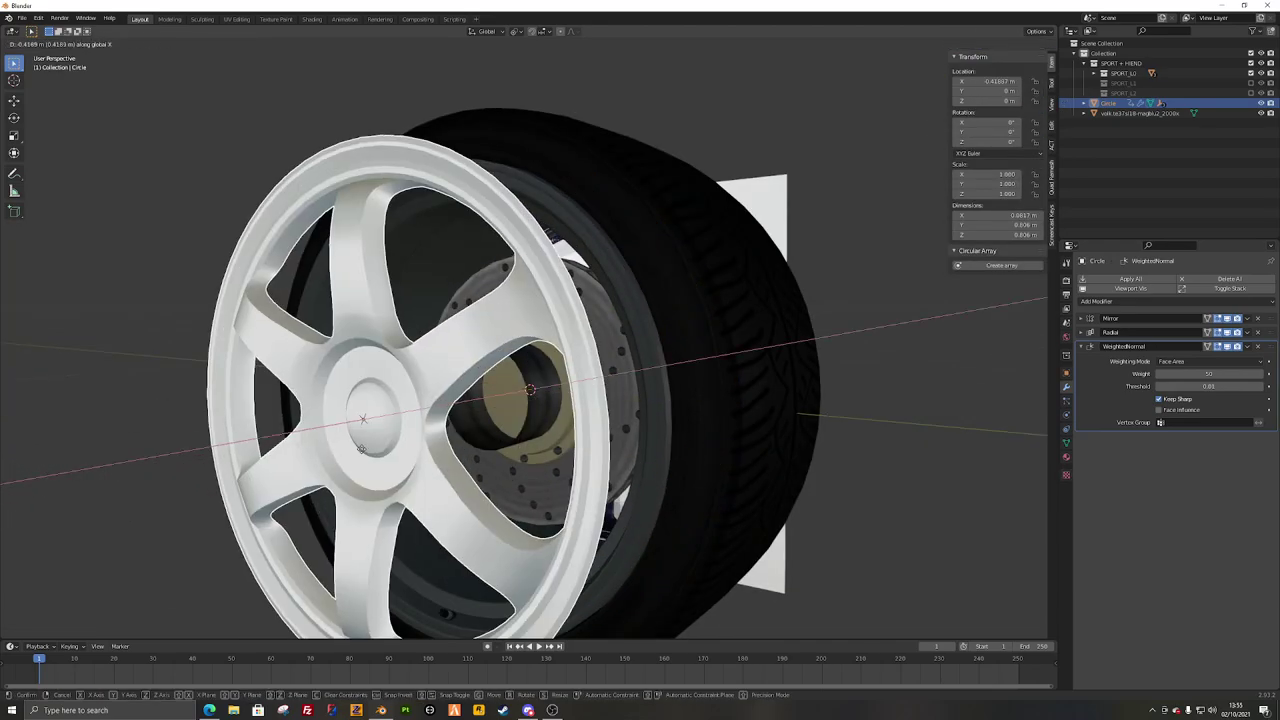
pyautogui.press('Escape')
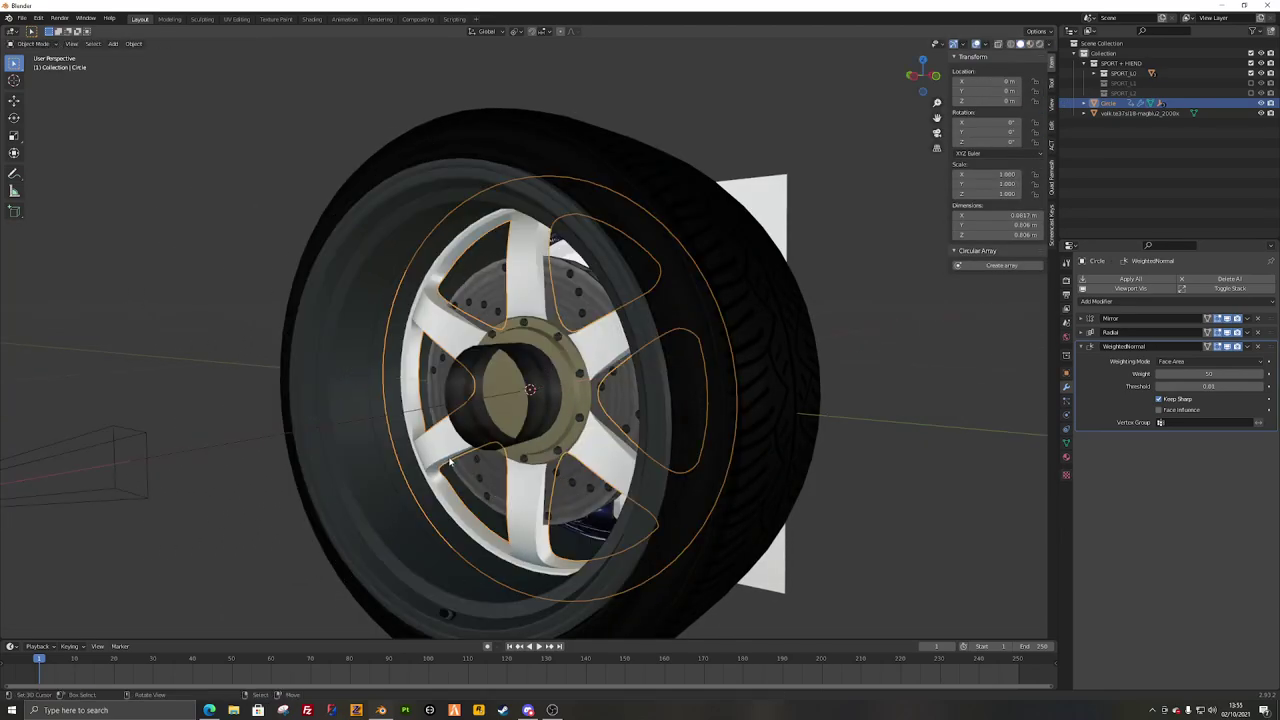
# Step: Move the whole wheel mesh about -0.25 m along X so it sits at the tyre's outer face
pyautogui.press('Tab')
pyautogui.press('g')
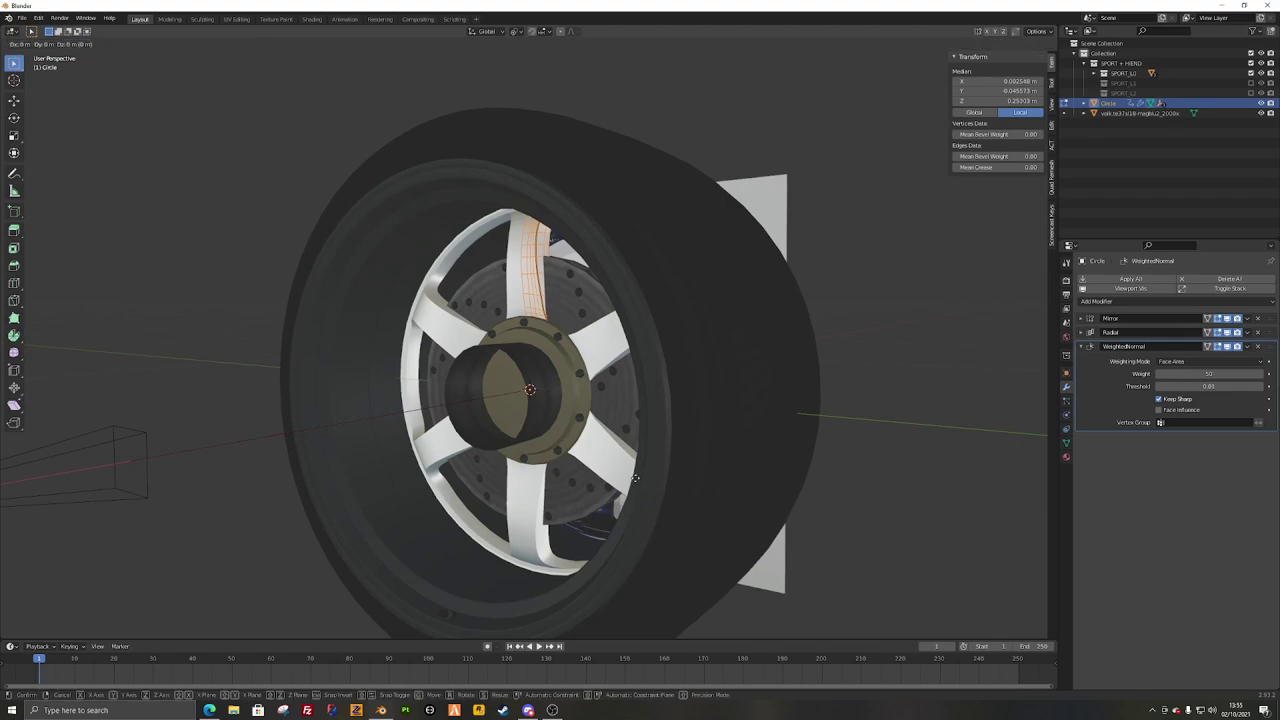
pyautogui.press('x')
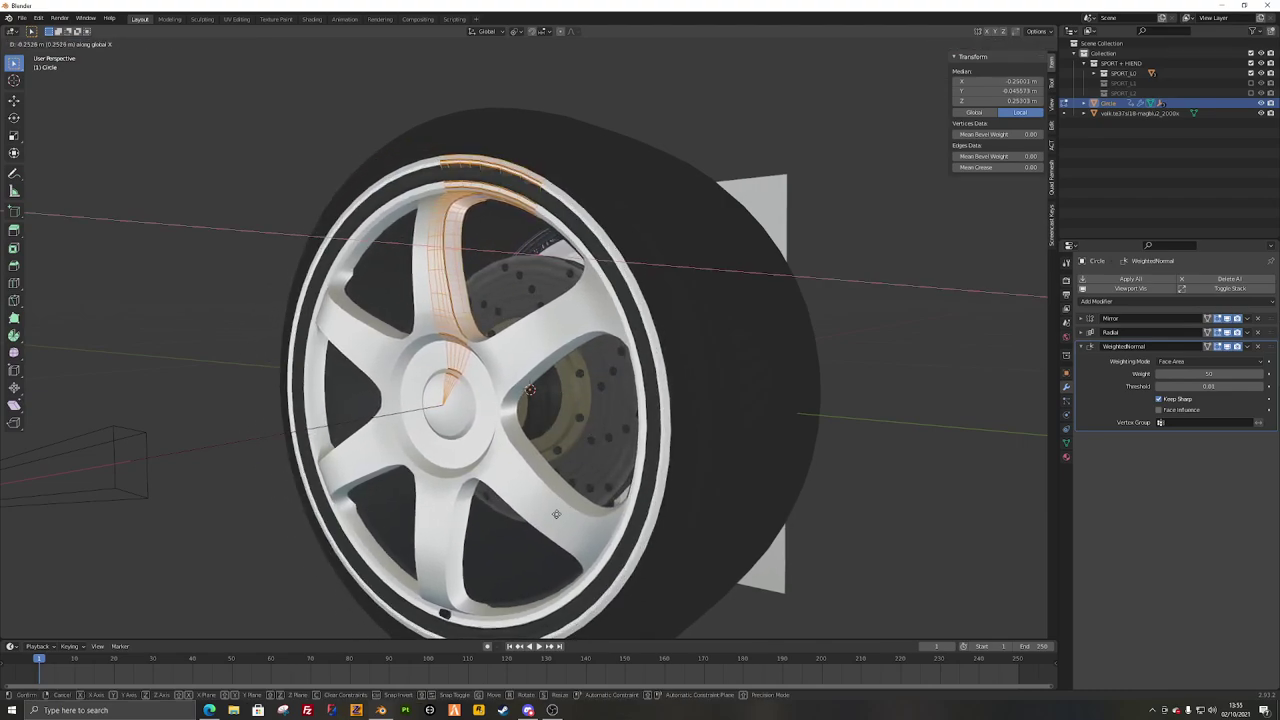
pyautogui.click(556, 514)
# Step: In the left orthographic view, hide the reference image object behind the wheel
pyautogui.press('KP_3')
pyautogui.press('ctrl+KP_3')
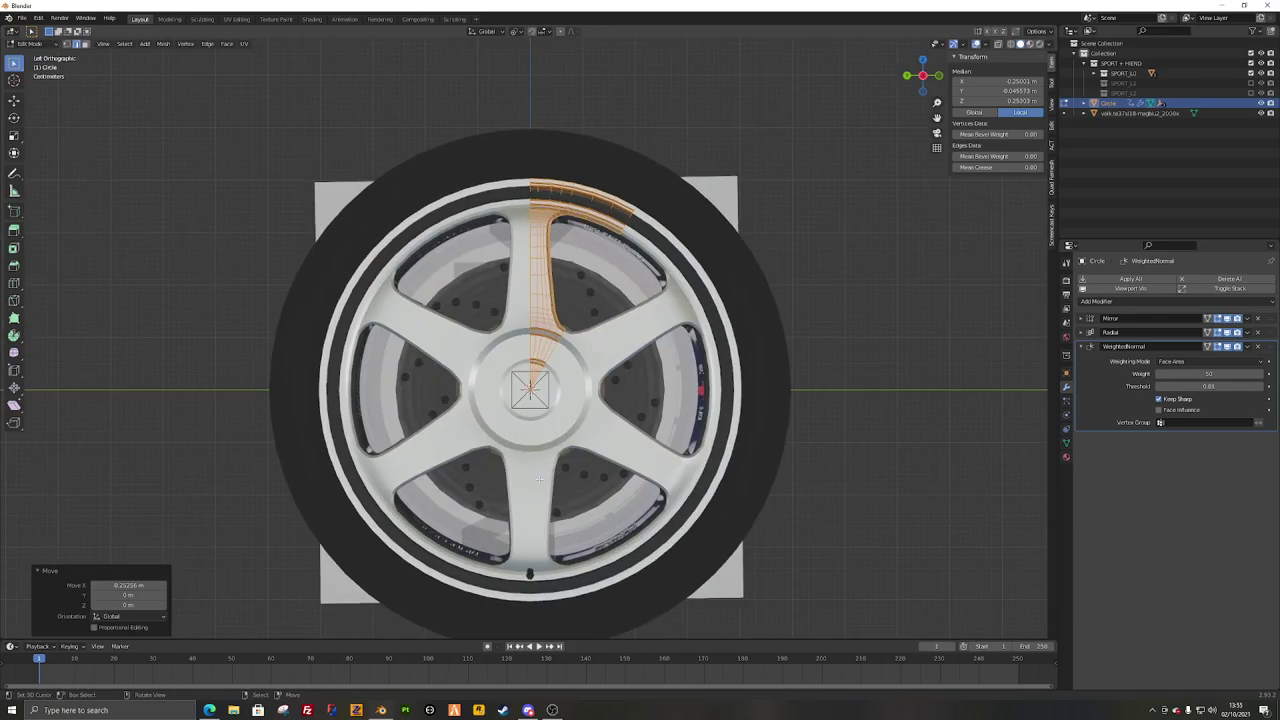
pyautogui.scroll(7, 538, 479)
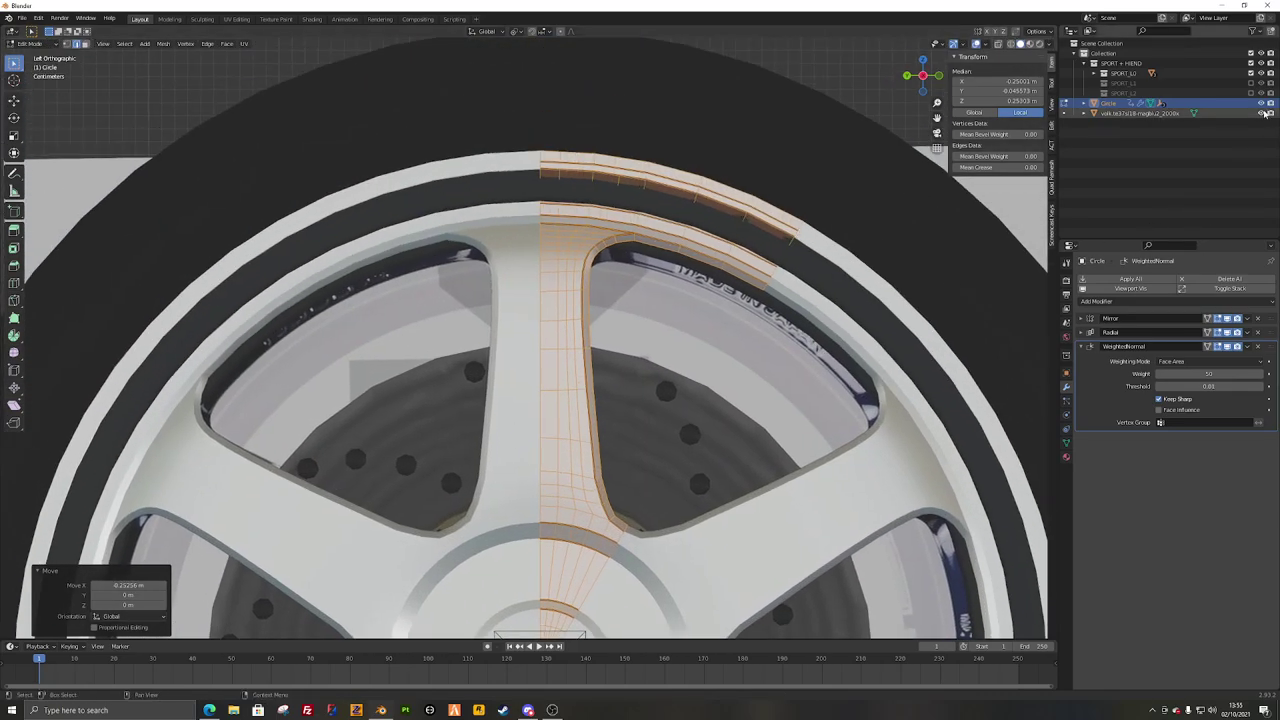
pyautogui.click(1260, 113)
# Step: Try scaling the wheel mesh down to 0.918 to fit its outer edge inside the tyre
pyautogui.scroll(4, 495, 347)
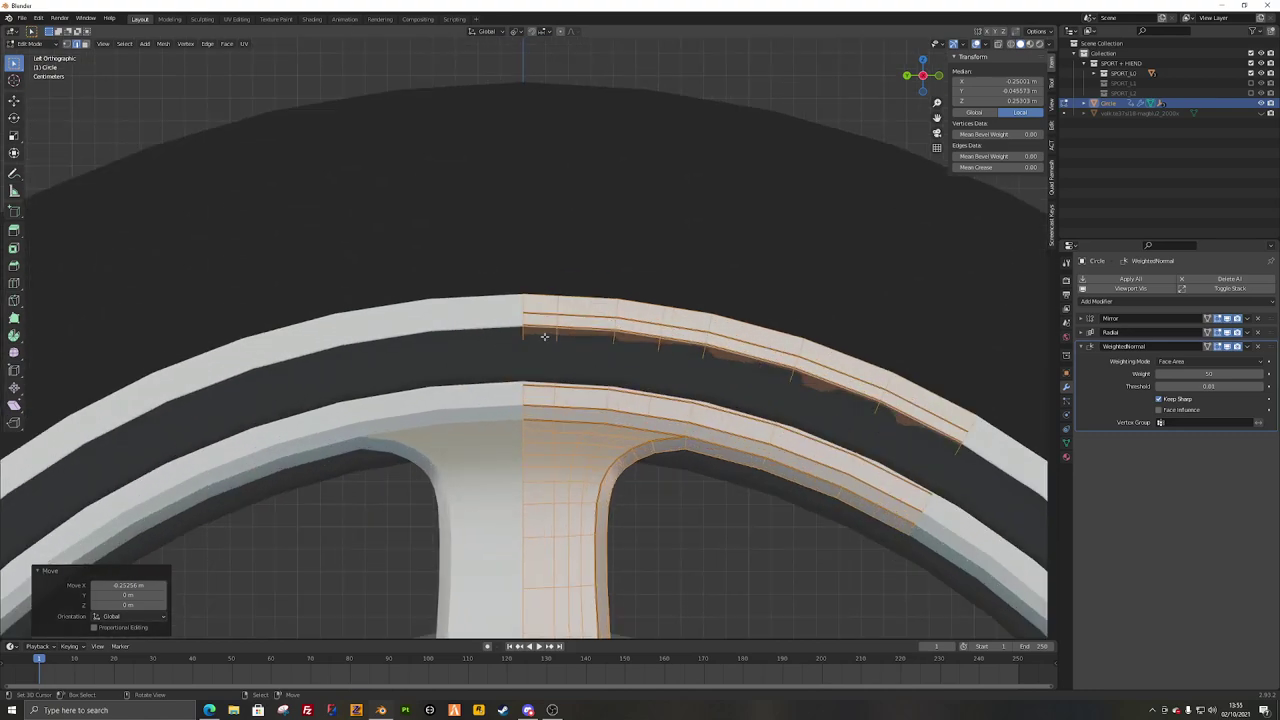
pyautogui.hotkey('shift', 'z')
pyautogui.scroll(3, 597, 254)
pyautogui.hotkey('shift', 'z')
pyautogui.keyDown('shift'); pyautogui.moveTo(623, 240); pyautogui.dragTo(582, 278, button='middle'); pyautogui.keyUp('shift')
pyautogui.scroll(1, 582, 278)
pyautogui.press('s')
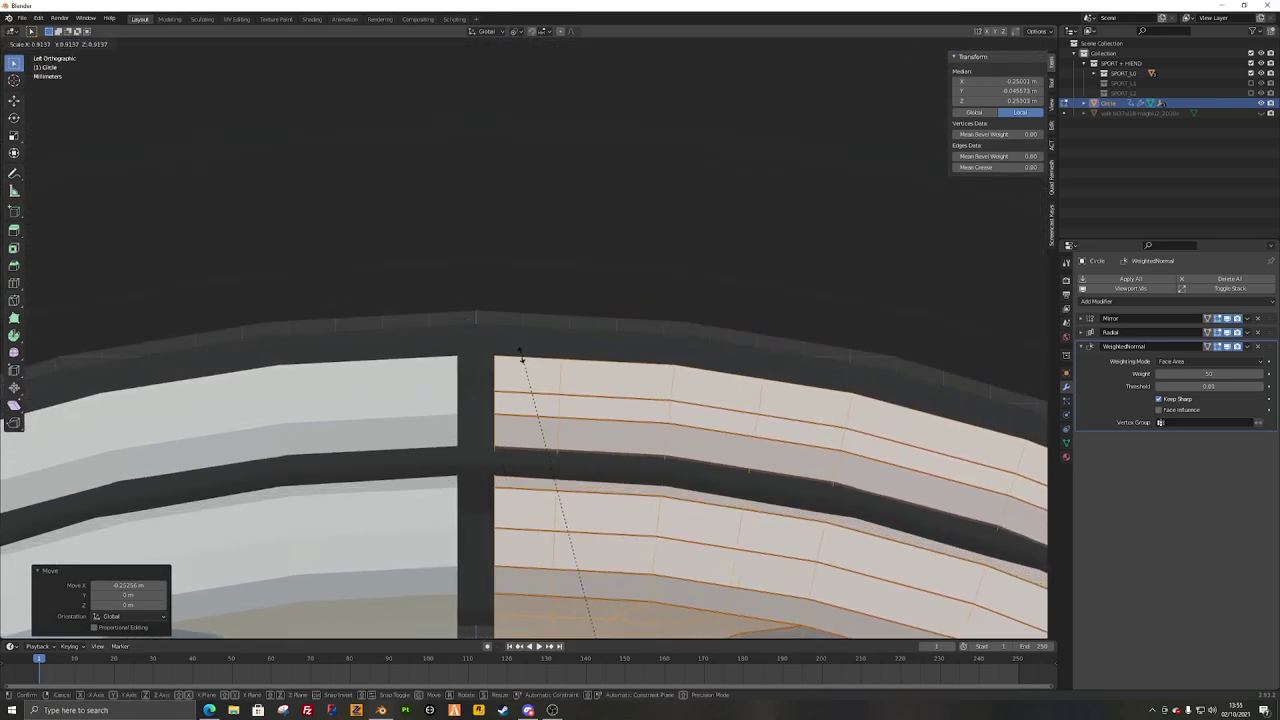
pyautogui.click(514, 350)
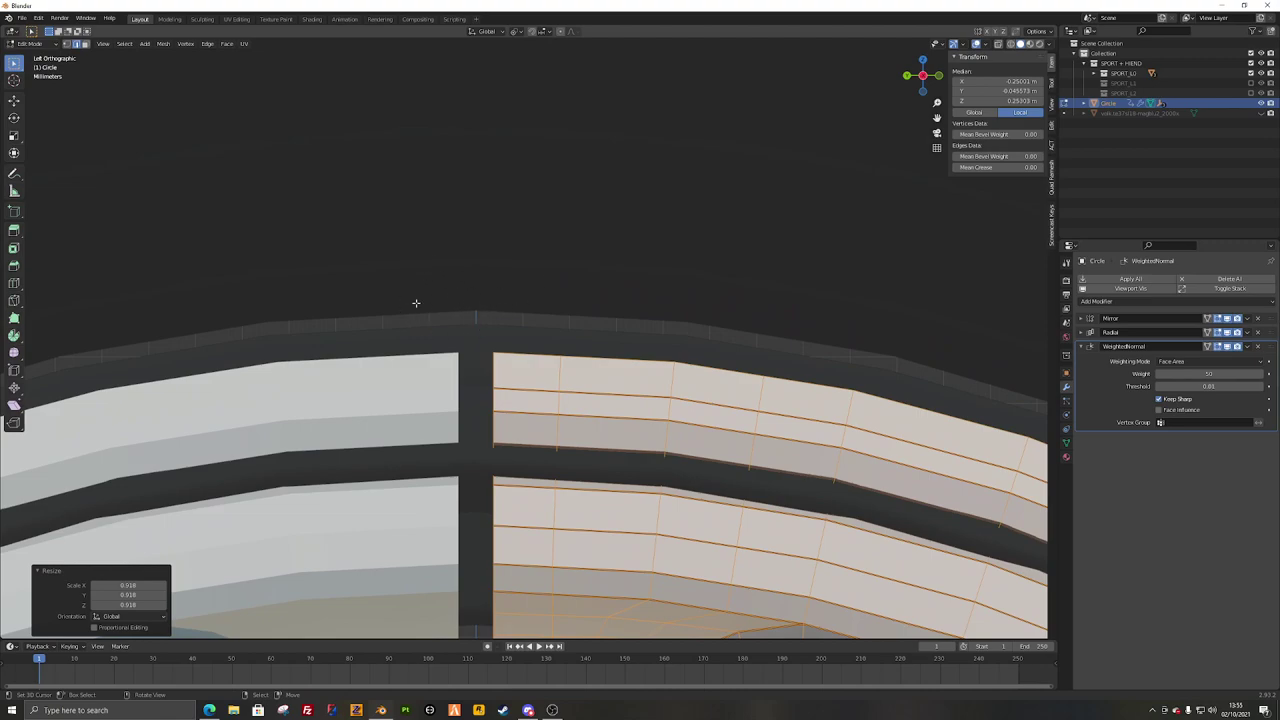
pyautogui.scroll(-4, 447, 290)
pyautogui.scroll(-5, 543, 396)
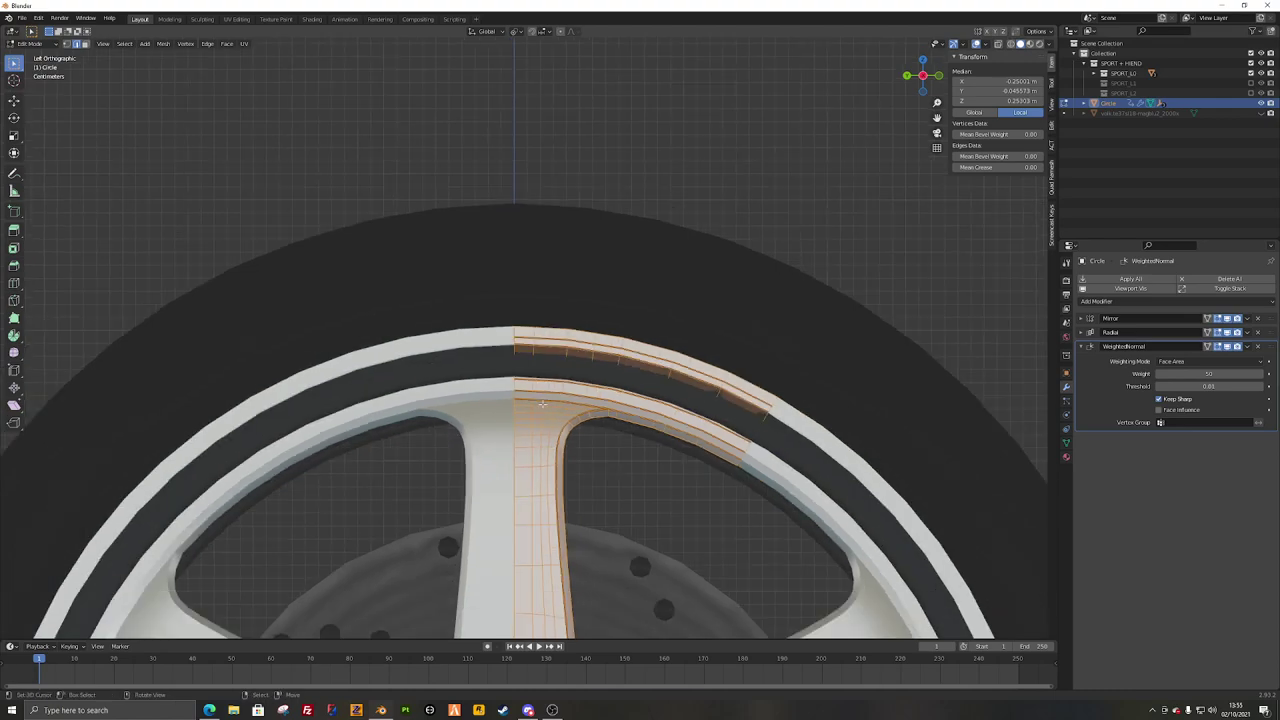
# Step: Snap the 3D cursor to the world origin and set it as the transform pivot point
pyautogui.scroll(3, 512, 437)
pyautogui.hotkey('shift', 's')
pyautogui.click(510, 433)
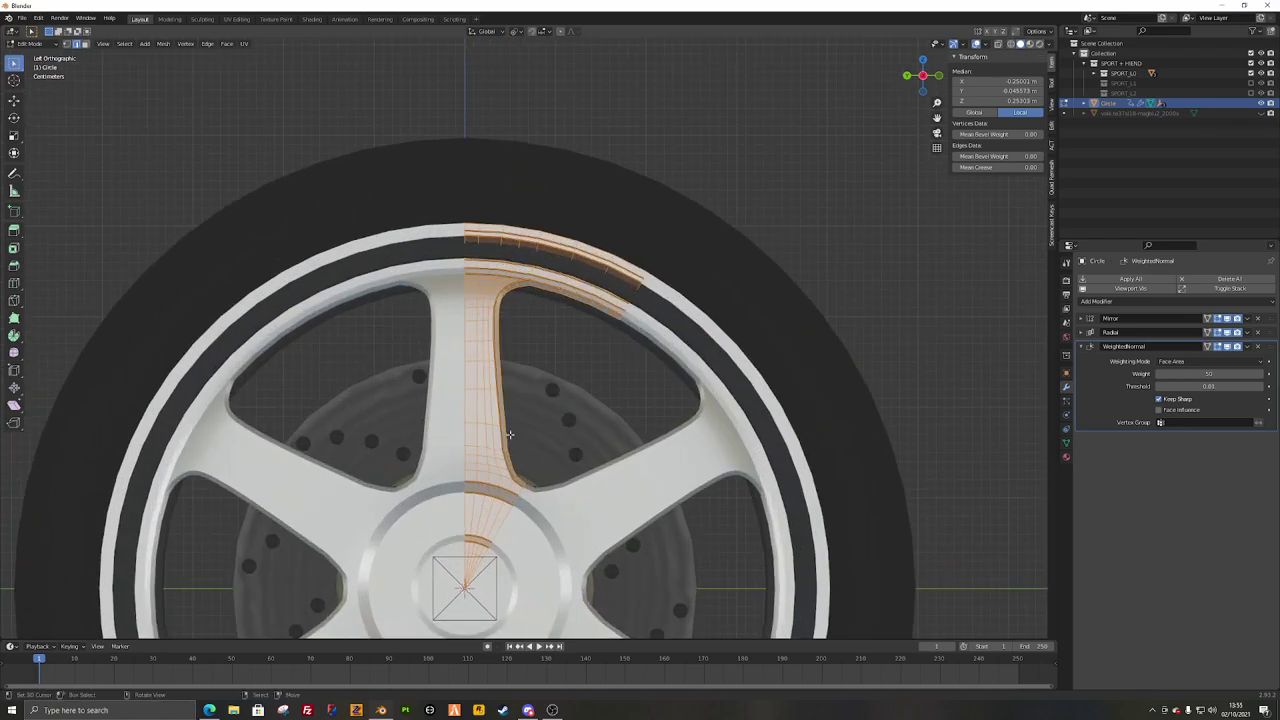
pyautogui.click(517, 36)
pyautogui.click(545, 58)
pyautogui.press('s')
pyautogui.rightClick(686, 281)
# Step: Scale the whole wheel mesh down twice, by about 0.98 and 0.99, to fit its outer edge inside the tyre opening
pyautogui.keyDown('shift'); pyautogui.moveTo(608, 283); pyautogui.dragTo(608, 366, button='middle'); pyautogui.keyUp('shift')
pyautogui.scroll(9, 566, 271)
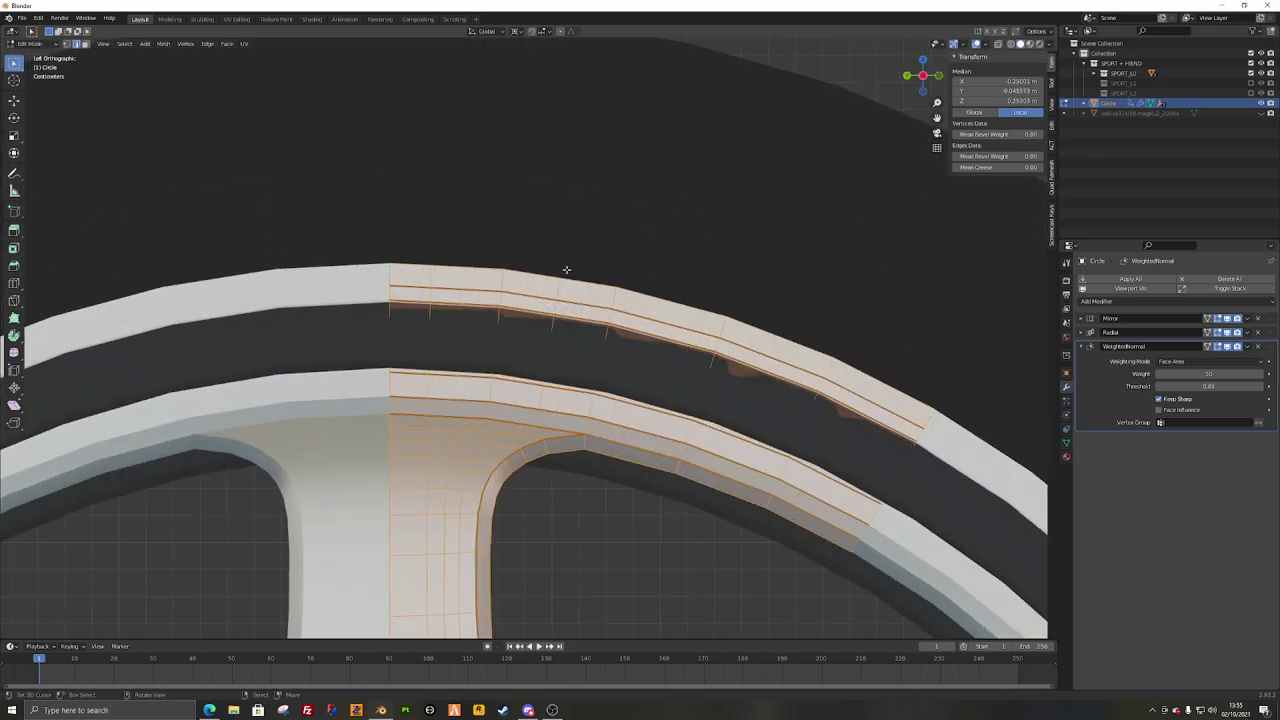
pyautogui.keyDown('shift'); pyautogui.moveTo(457, 157); pyautogui.dragTo(635, 159, button='middle'); pyautogui.keyUp('shift')
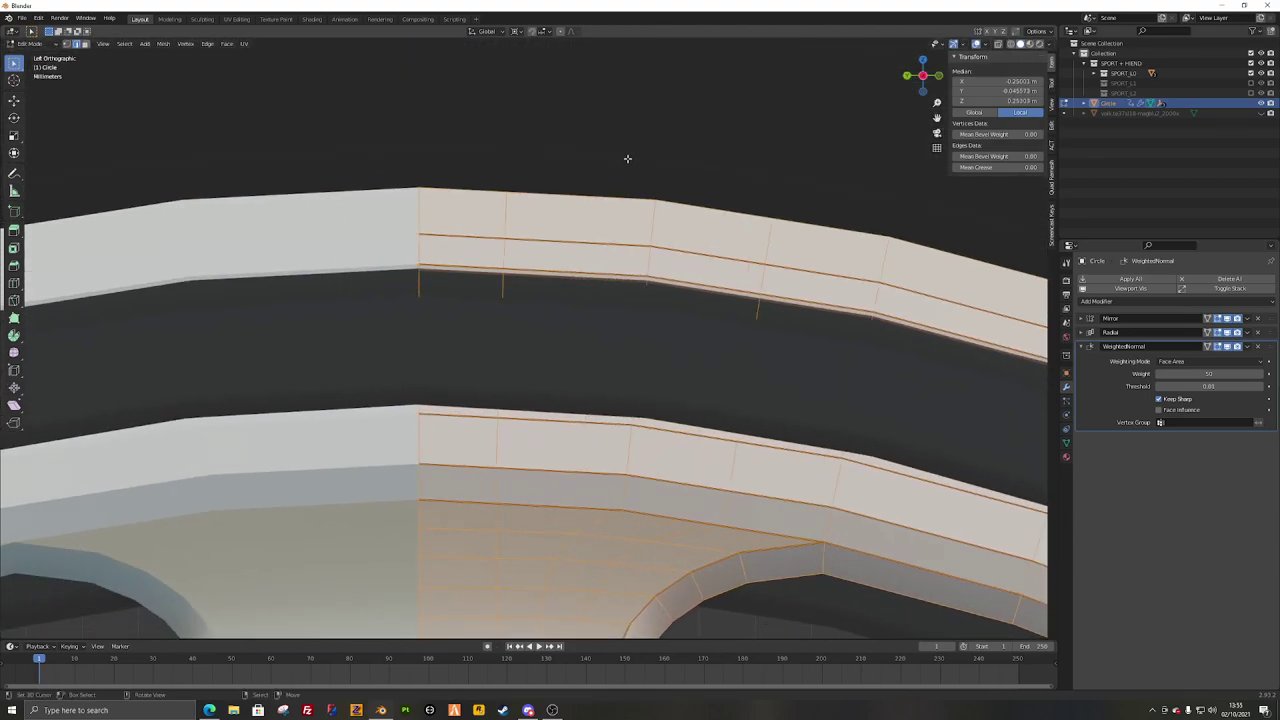
pyautogui.press('s')
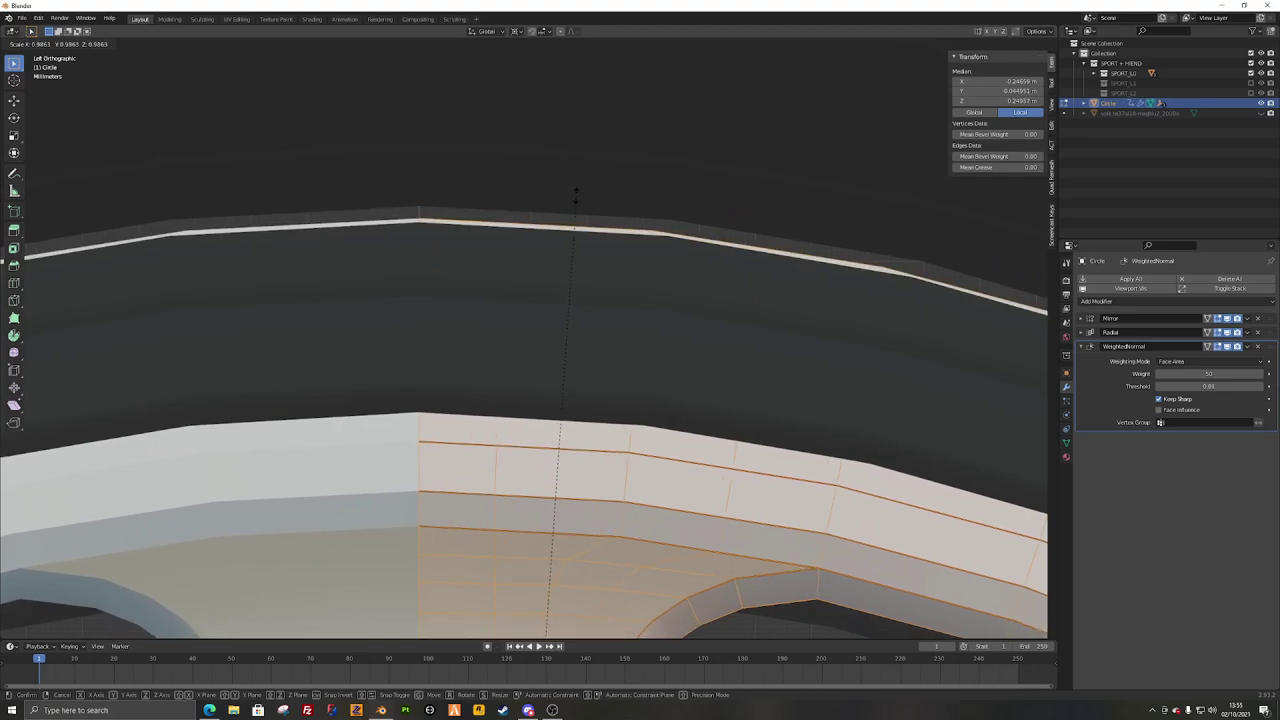
pyautogui.click(615, 224)
pyautogui.hotkey('alt', 'z')
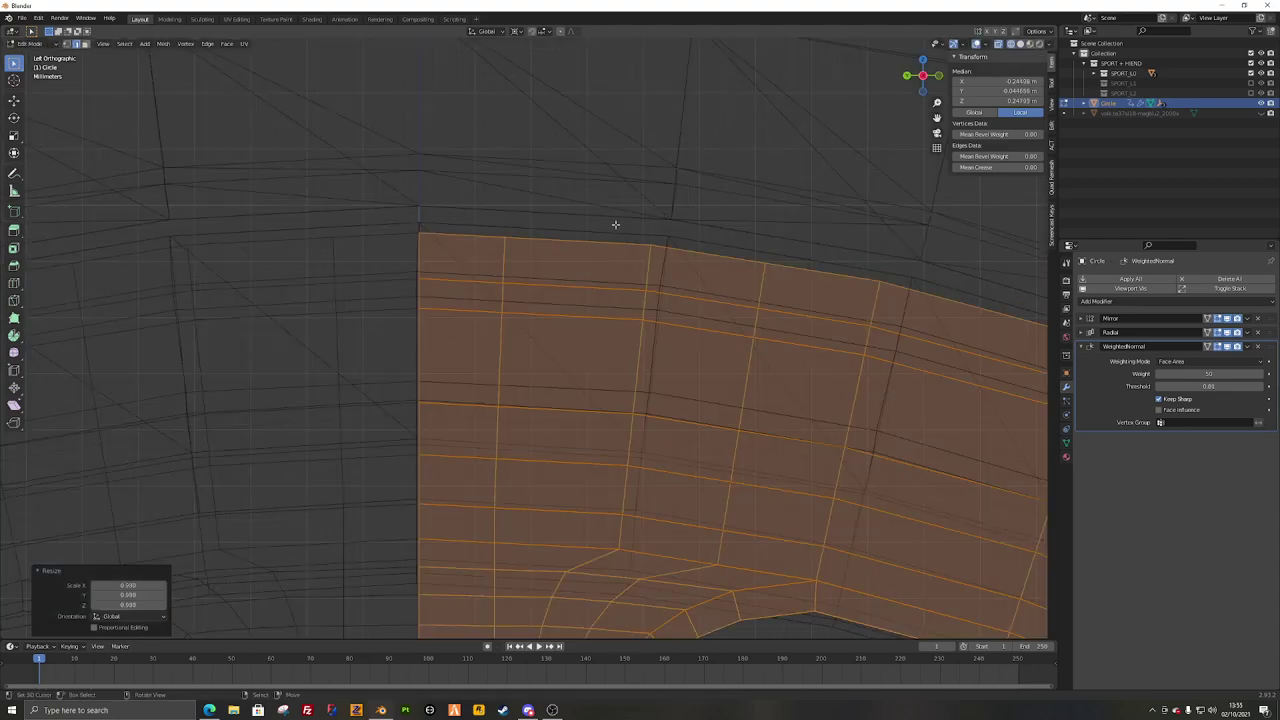
pyautogui.press('s')
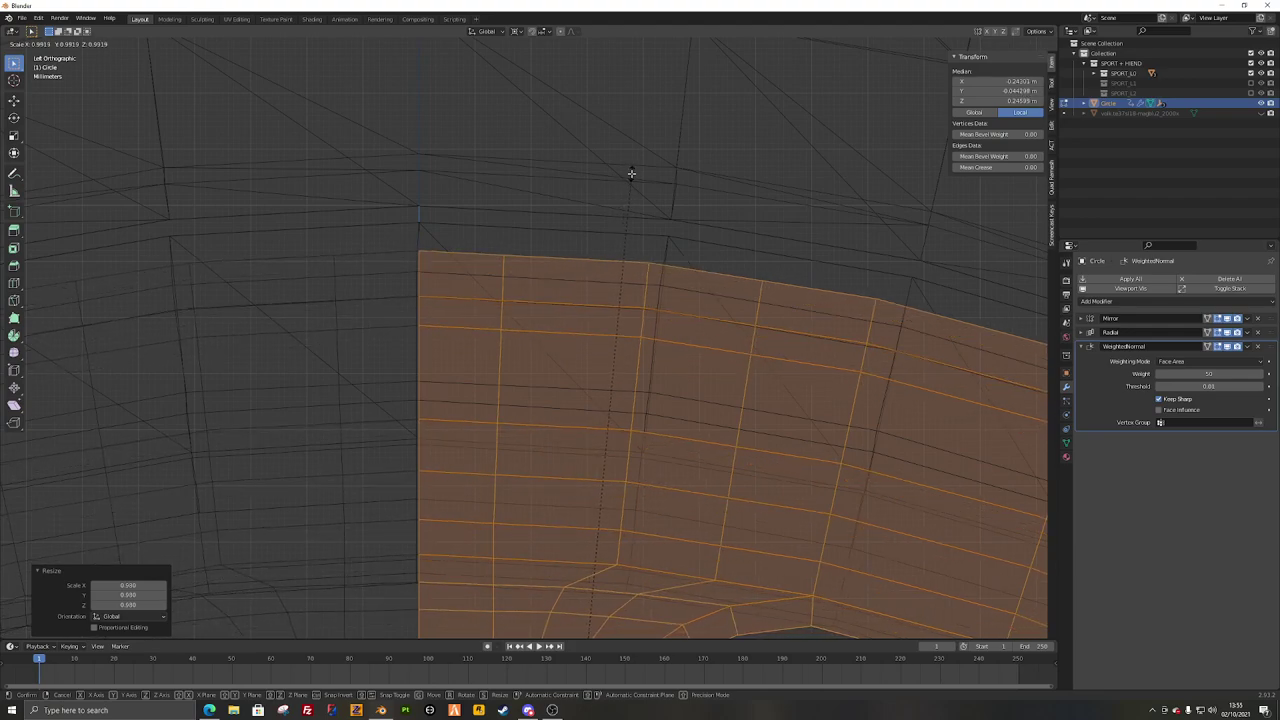
pyautogui.click(631, 174)
pyautogui.scroll(-8, 517, 337)
pyautogui.hotkey('alt', 'z')
# Step: Try moving the wheel mesh along X from an angled view, and undo that move
pyautogui.moveTo(517, 337); pyautogui.dragTo(657, 458, button='middle')
pyautogui.scroll(3, 520, 414)
pyautogui.press('g')
pyautogui.press('x')
pyautogui.click(520, 403)
pyautogui.rightClick(524, 406)
pyautogui.scroll(-4, 524, 406)
pyautogui.hotkey('ctrl', 'z')
# Step: In the front orthographic view, move the entire wheel mesh about 0.02 m along X into the tyre
pyautogui.press('a')
pyautogui.press('KP_5')
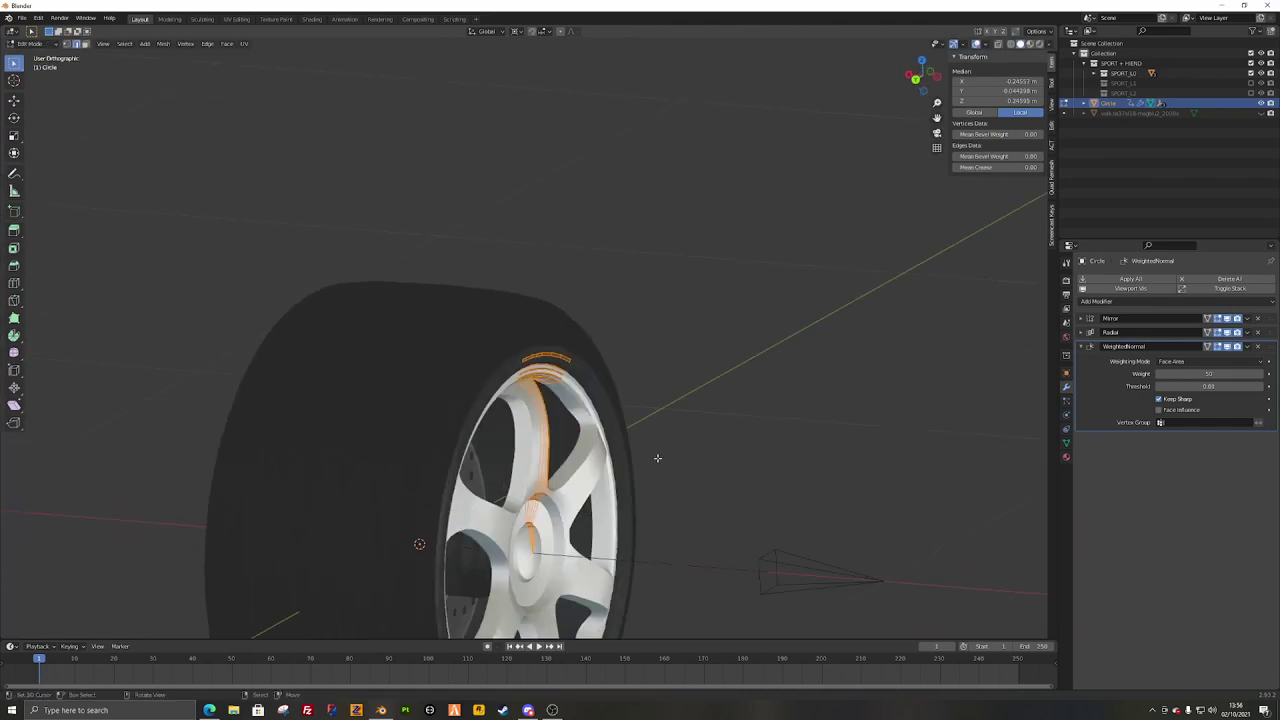
pyautogui.press('KP_1')
pyautogui.press('g')
pyautogui.press('z')
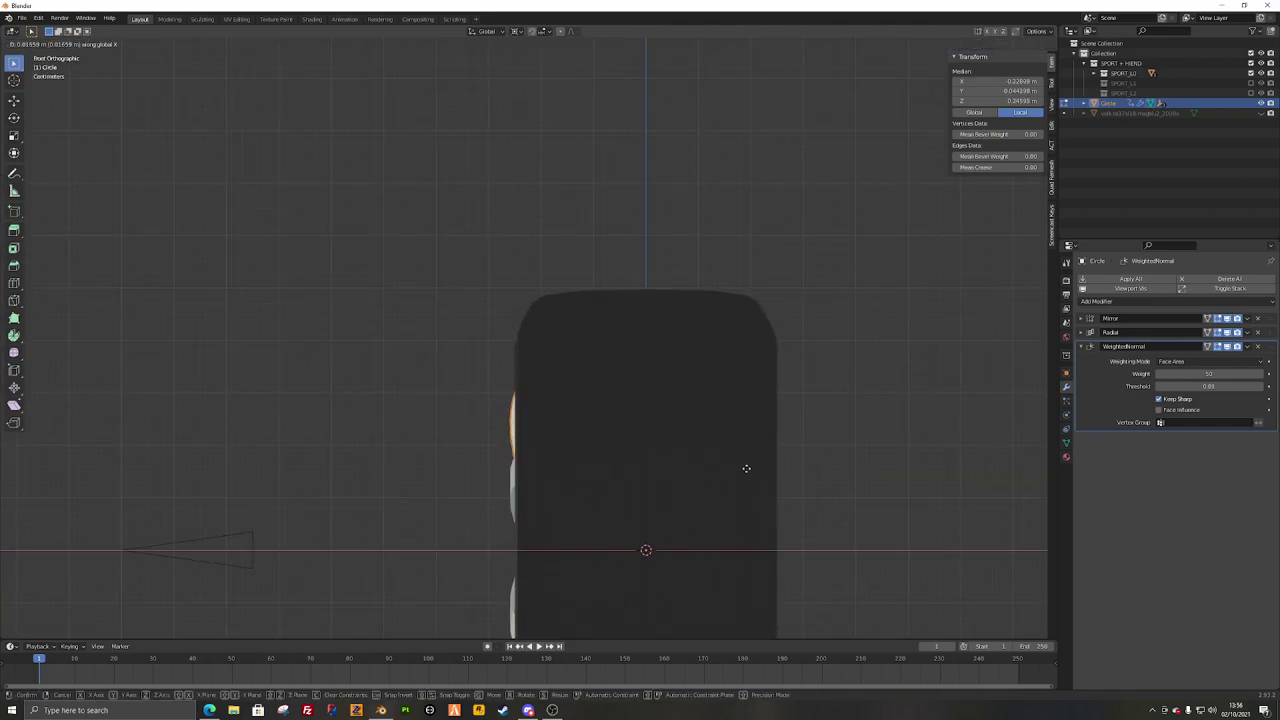
pyautogui.click(534, 391)
# Step: Leave Edit Mode, select the barrel object and examine in wireframe how the wheel sits inside it
pyautogui.moveTo(534, 391)
pyautogui.mouseDown(button='middle')
pyautogui.moveTo(666, 394)
pyautogui.moveTo(646, 429)
pyautogui.moveTo(580, 409)
pyautogui.moveTo(376, 402)
pyautogui.mouseUp(button='middle')
pyautogui.press('Tab')
pyautogui.click(564, 412)
pyautogui.scroll(-4, 564, 412)
pyautogui.hotkey('shift', 'z')
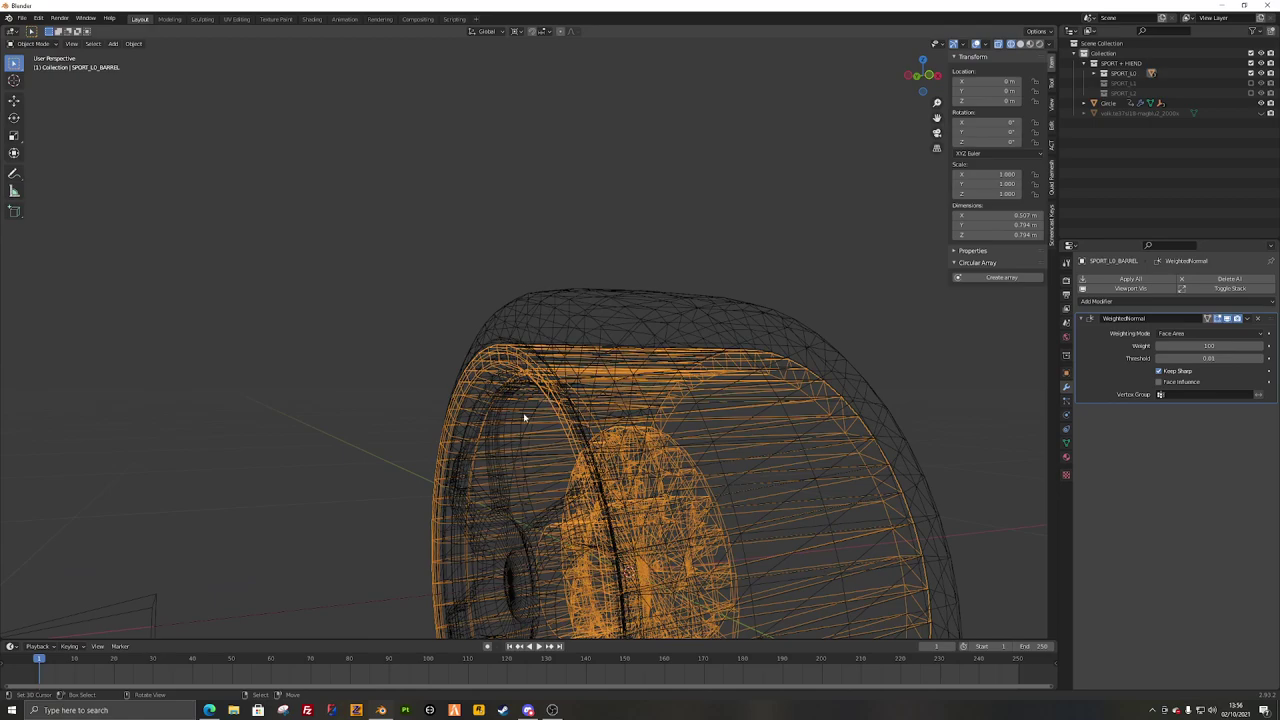
pyautogui.hotkey('shift', 'z')
pyautogui.moveTo(531, 420); pyautogui.dragTo(690, 430, button='middle')
# Step: Hide the tyre object and enter Edit Mode on the barrel near its outer lip
pyautogui.press('h')
pyautogui.click(561, 368)
pyautogui.moveTo(561, 368); pyautogui.dragTo(474, 326, button='middle')
pyautogui.press('Tab')
pyautogui.scroll(5, 483, 418)
pyautogui.moveTo(483, 420)
pyautogui.mouseDown(button='middle')
pyautogui.moveTo(549, 420)
pyautogui.moveTo(472, 451)
pyautogui.moveTo(414, 429)
pyautogui.moveTo(423, 446)
pyautogui.moveTo(469, 460)
pyautogui.mouseUp(button='middle')
# Step: Select the edge loop running around the barrel's outer lip and open the delete options for it
pyautogui.hotkey('shift', 'z')
pyautogui.keyDown('alt'); pyautogui.click(445, 464); pyautogui.keyUp('alt')
pyautogui.keyDown('alt'); pyautogui.click(440, 463); pyautogui.keyUp('alt')
pyautogui.hotkey('shift', 'z')
pyautogui.keyDown('alt'); pyautogui.click(429, 449); pyautogui.keyUp('alt')
pyautogui.hotkey('shift', 'z')
pyautogui.hotkey('shift', 'z')
pyautogui.press('x')
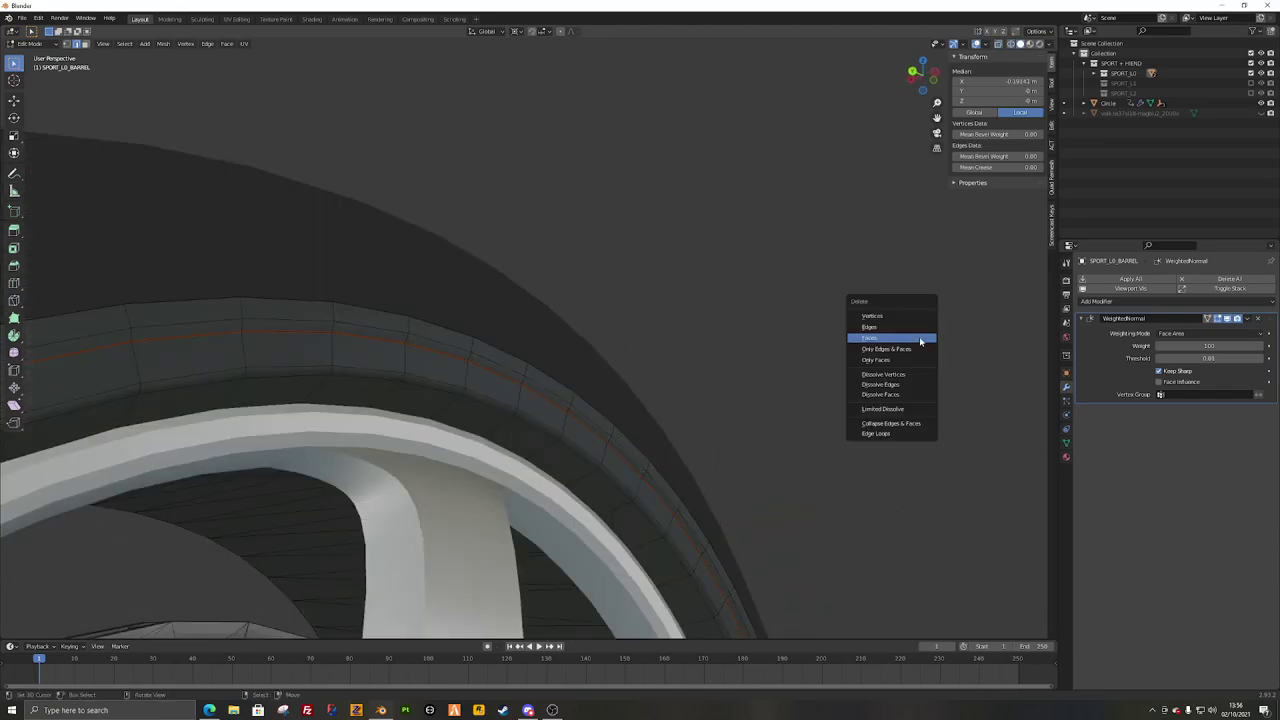
# Step: Delete the surplus edge loops on the barrel's inner surface behind the wheel rim, and leave Edit Mode
pyautogui.click(894, 315)
pyautogui.keyDown('alt'); pyautogui.click(526, 419); pyautogui.keyUp('alt')
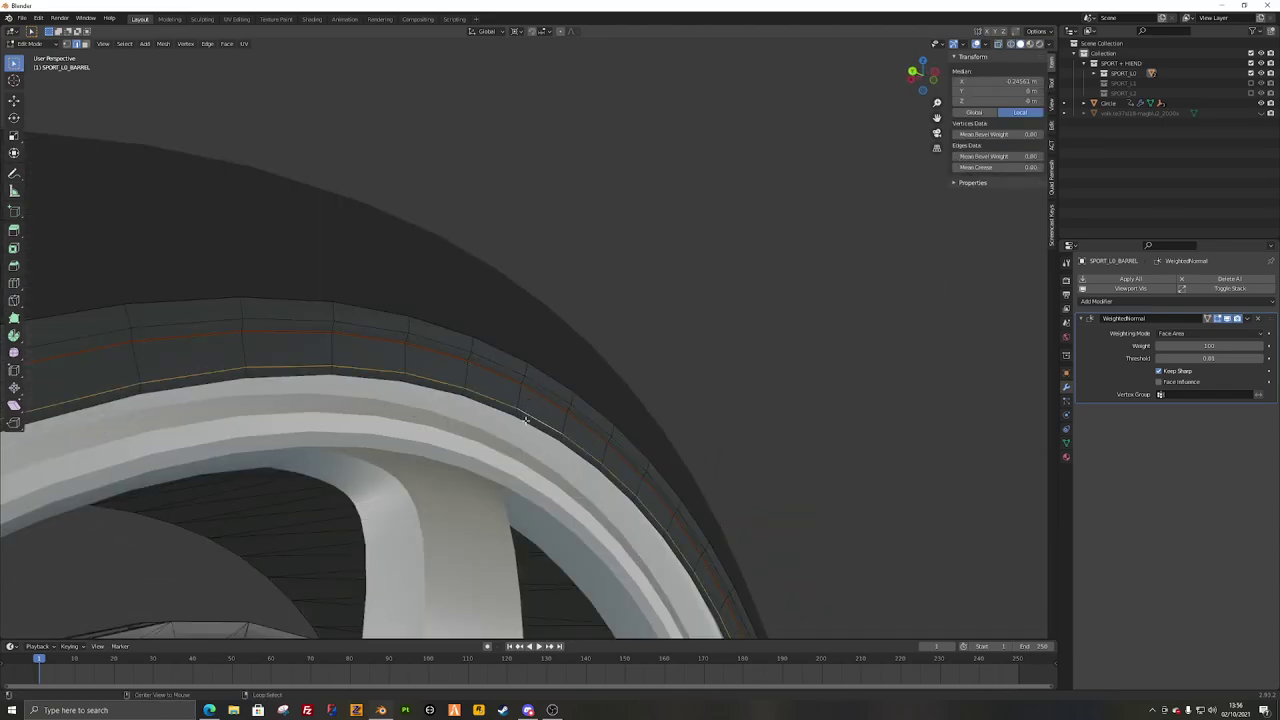
pyautogui.press('x')
pyautogui.click(677, 387)
pyautogui.keyDown('alt'); pyautogui.click(534, 391); pyautogui.keyUp('alt')
pyautogui.press('g')
pyautogui.moveTo(697, 391); pyautogui.dragTo(565, 340, button='middle')
pyautogui.press('x')
pyautogui.click(693, 400)
pyautogui.press('Tab')
# Step: Make the wheel face the active object and turn on the scene statistics overlay
pyautogui.hotkey('alt', 'a')
pyautogui.click(499, 434)
pyautogui.hotkey('alt', 'a')
pyautogui.scroll(-5, 503, 297)
pyautogui.scroll(3, 593, 343)
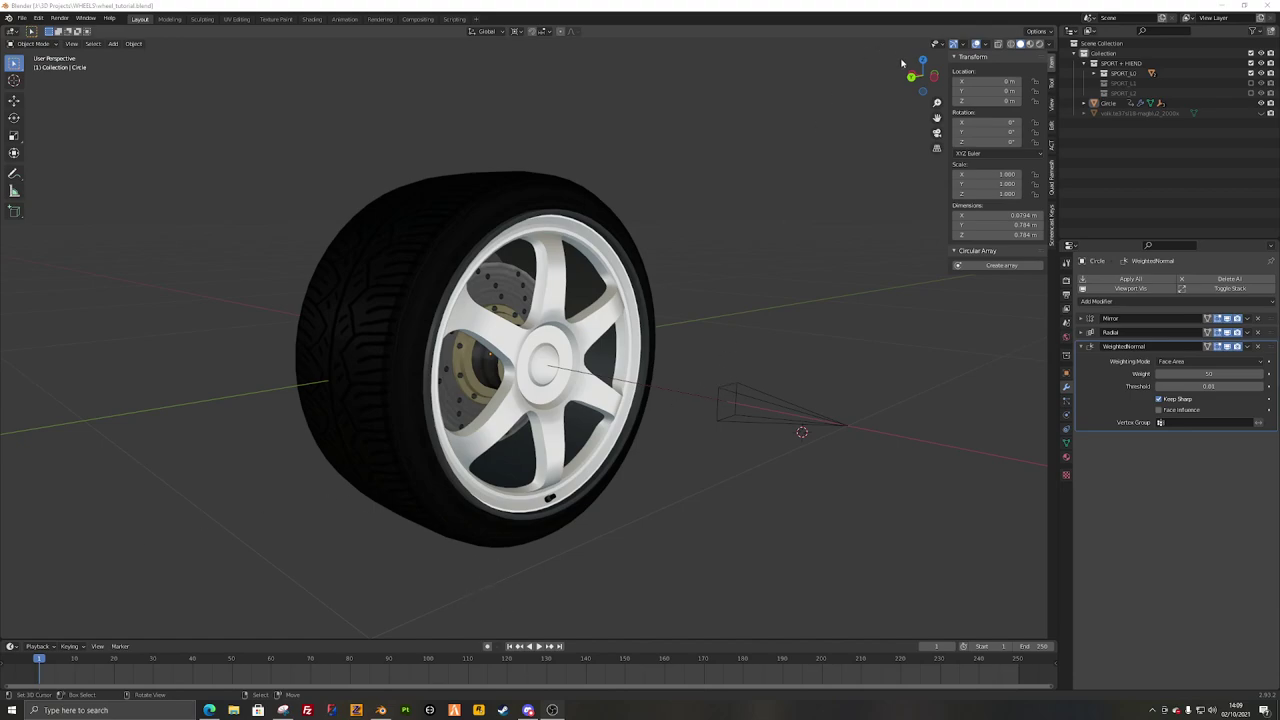
pyautogui.click(985, 46)
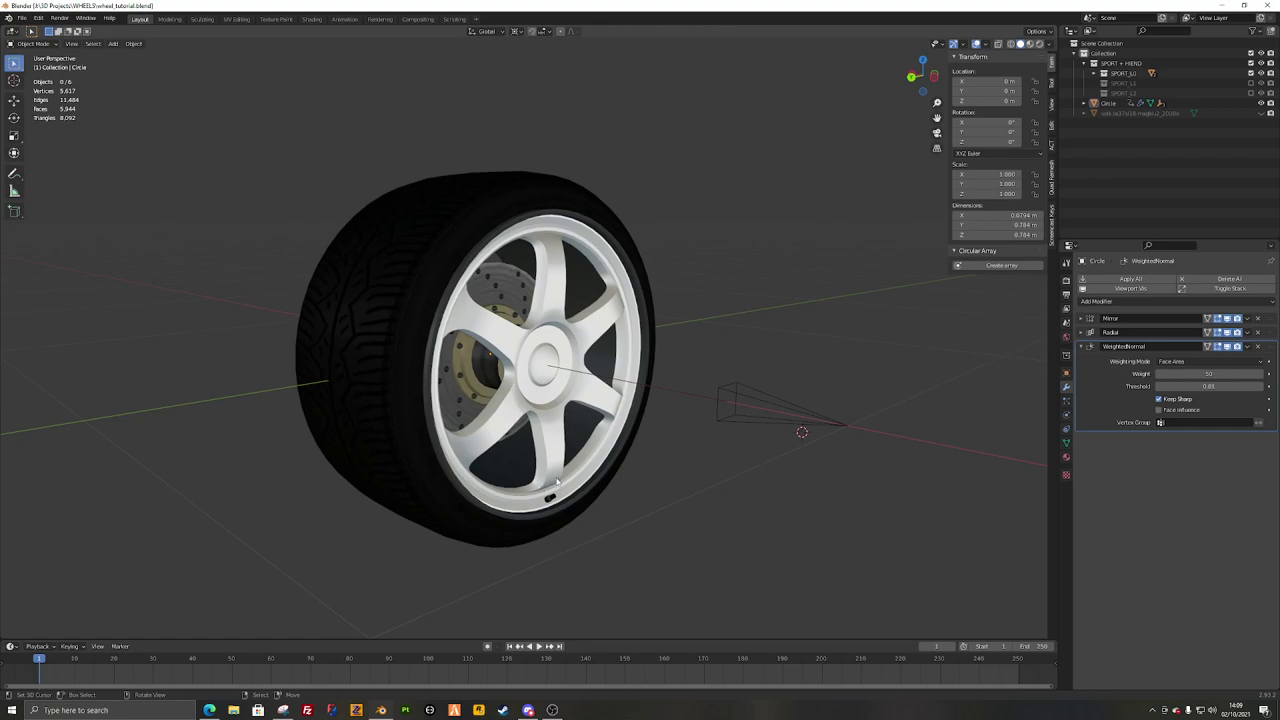
pyautogui.scroll(1, 557, 483)
pyautogui.moveTo(336, 295); pyautogui.dragTo(941, 517, button='middle')
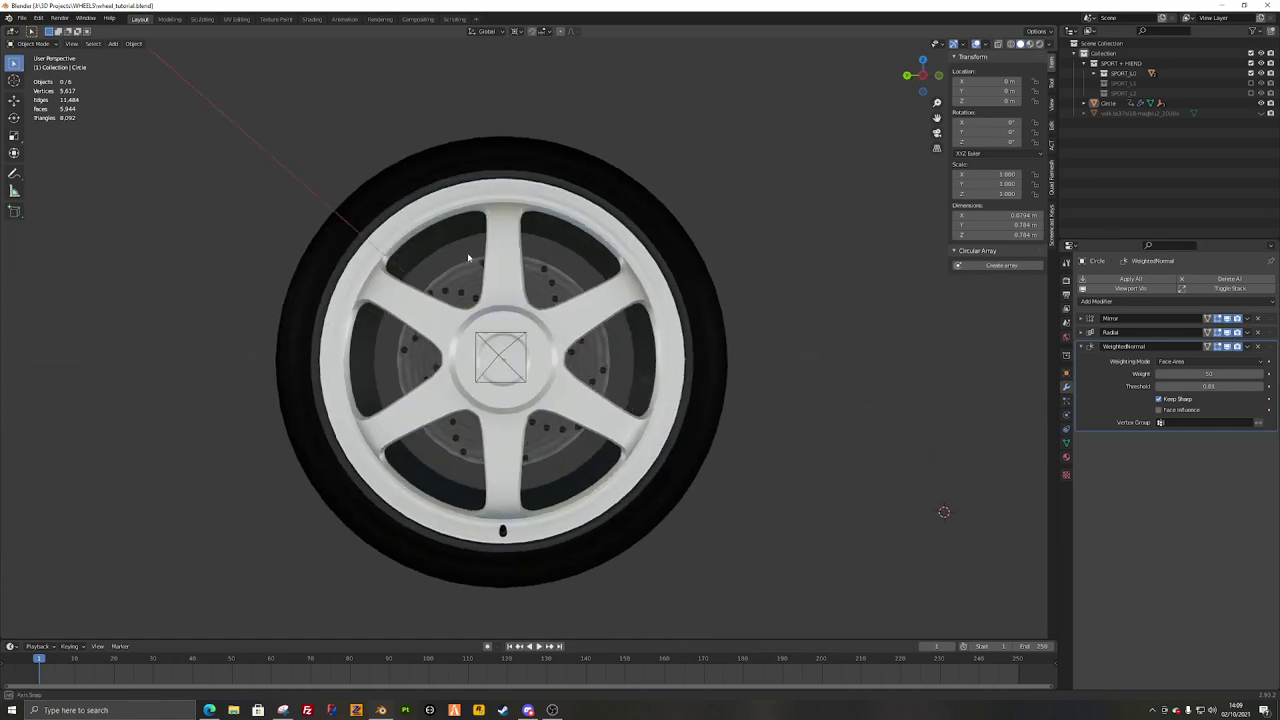
# Step: In Edit Mode on the wheel face, select two lengthwise edge paths along the spoke's side wall and relax them with LoopTools
pyautogui.press('Tab')
pyautogui.moveTo(550, 318); pyautogui.dragTo(534, 386, button='middle')
pyautogui.scroll(3, 534, 386)
pyautogui.scroll(1, 456, 345)
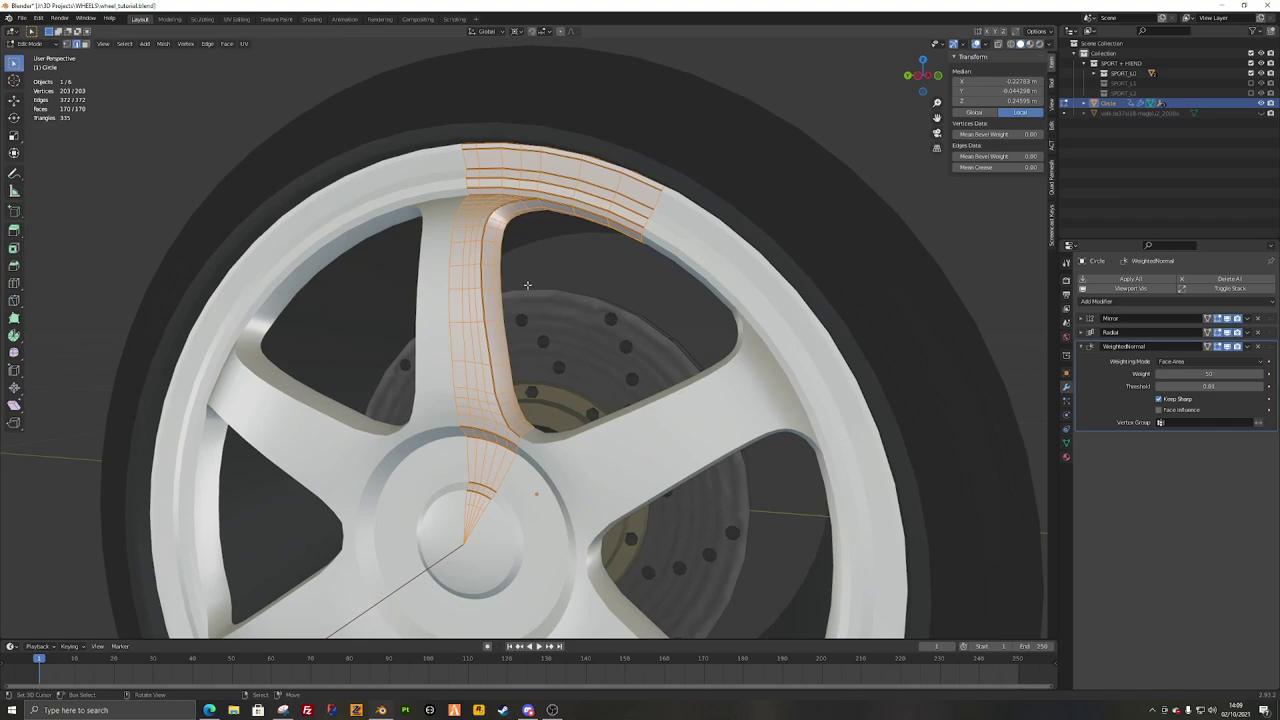
pyautogui.moveTo(527, 285); pyautogui.dragTo(553, 348, button='middle')
pyautogui.scroll(4, 554, 380)
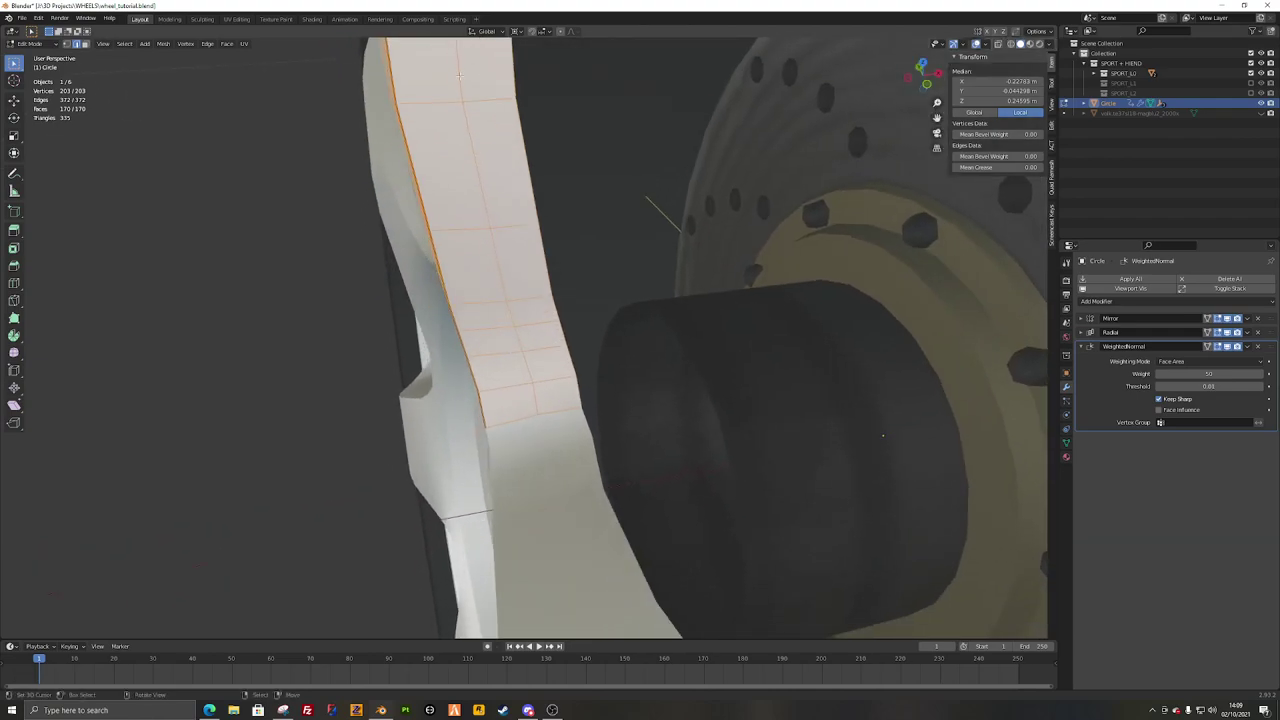
pyautogui.rightClick(575, 392)
pyautogui.keyDown('ctrl'); pyautogui.rightClick(531, 161); pyautogui.keyUp('ctrl')
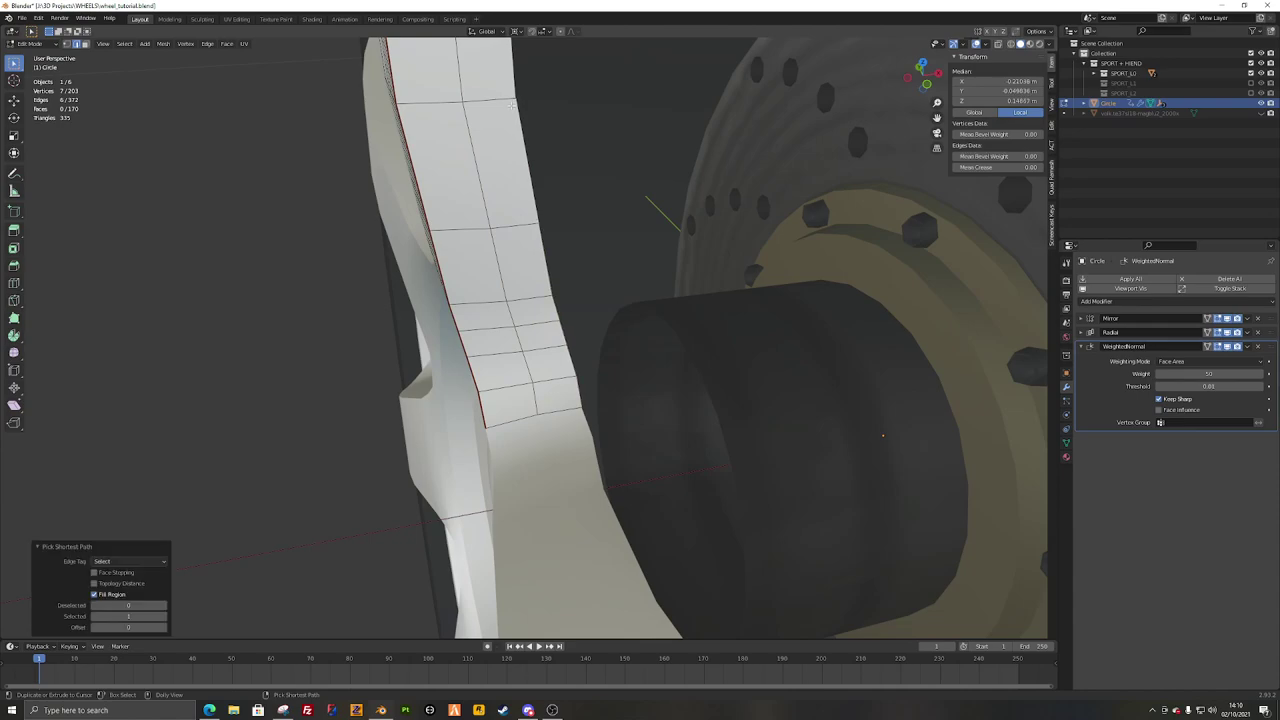
pyautogui.keyDown('shift'); pyautogui.rightClick(470, 158); pyautogui.keyUp('shift')
pyautogui.keyDown('ctrl'); pyautogui.click(519, 408); pyautogui.keyUp('ctrl')
pyautogui.rightClick(735, 268)
pyautogui.moveTo(740, 267)
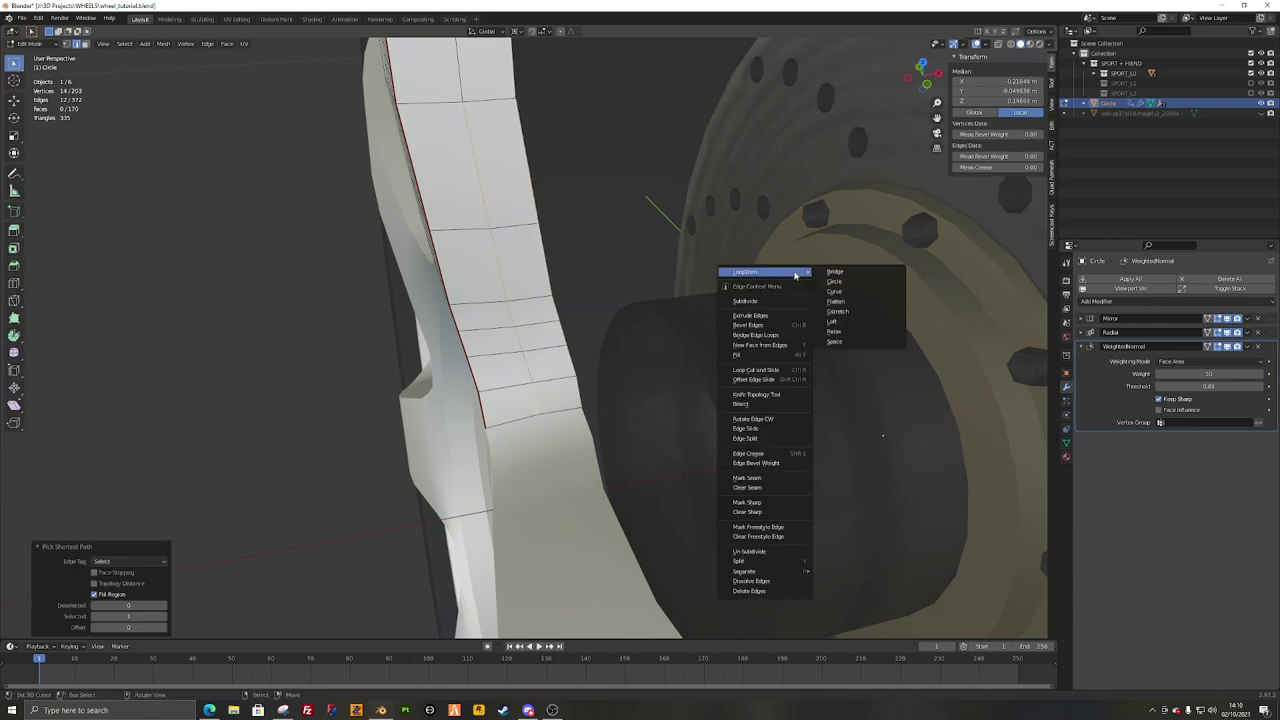
pyautogui.click(838, 329)
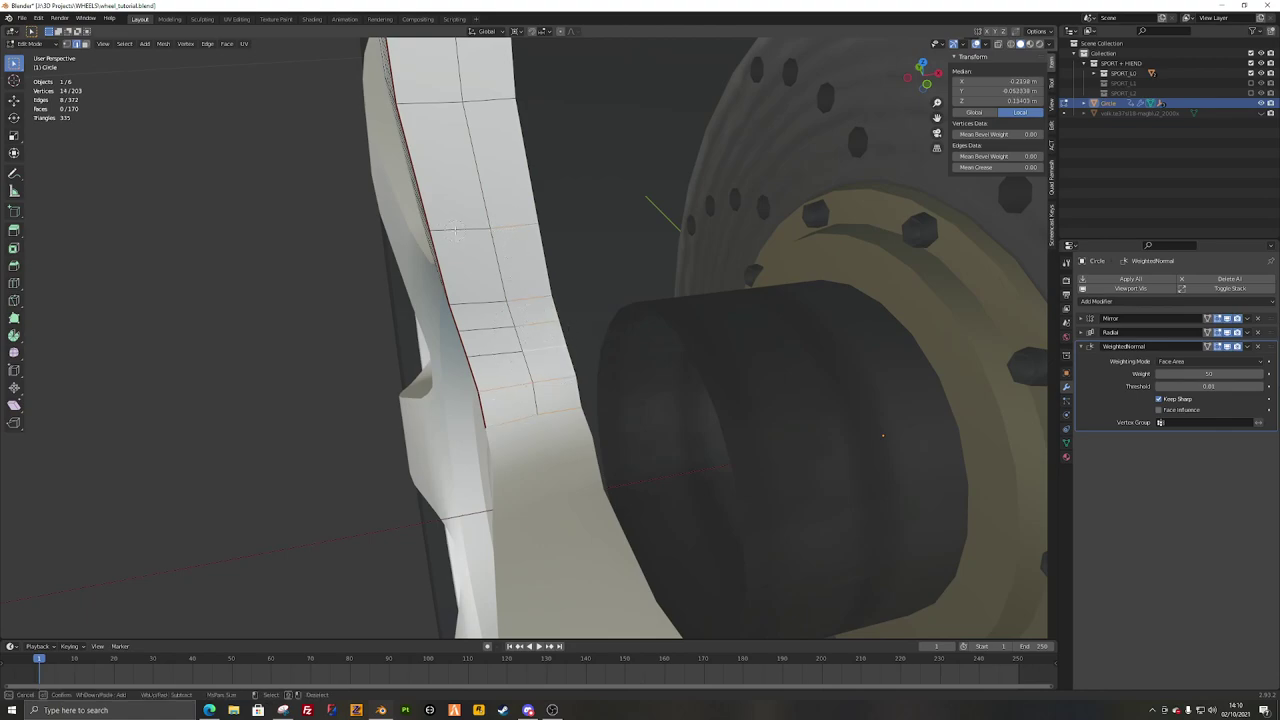
# Step: Relax the crosswise edge rows at the lower end of the spoke's side wall with LoopTools and clear the selection
pyautogui.rightClick(760, 283)
pyautogui.moveTo(800, 280)
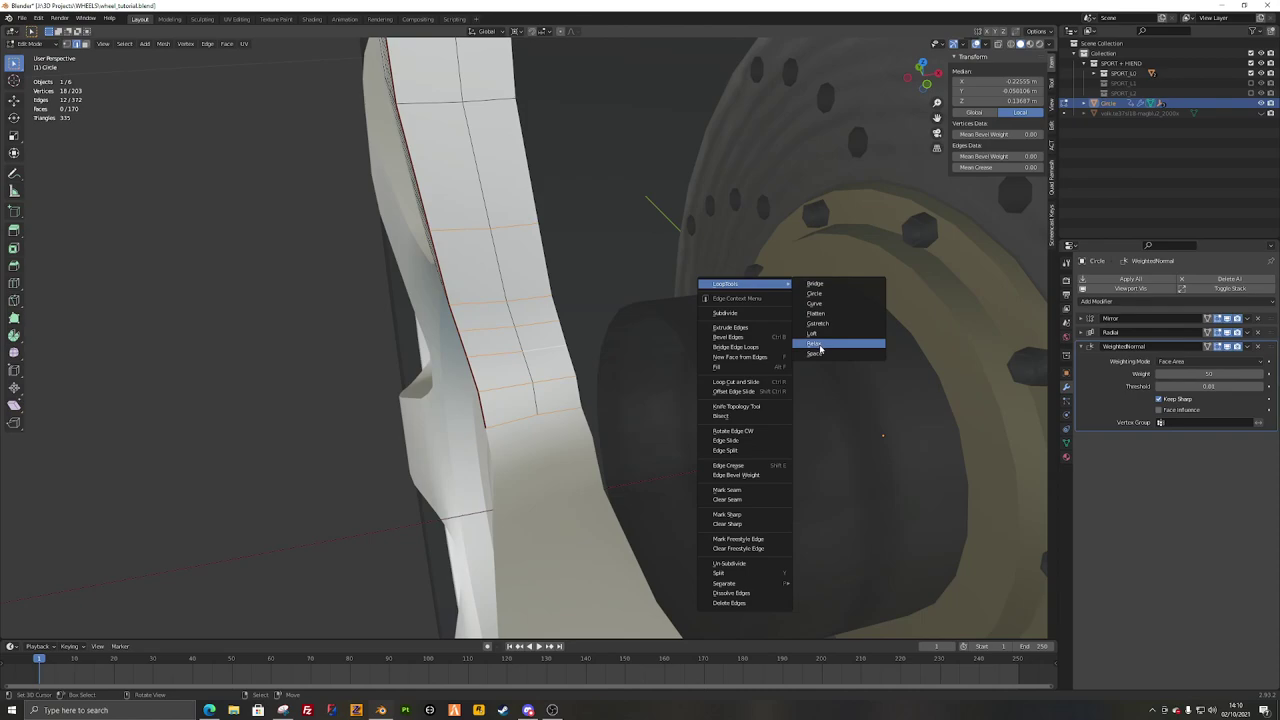
pyautogui.click(819, 345)
pyautogui.hotkey('alt', 'a')
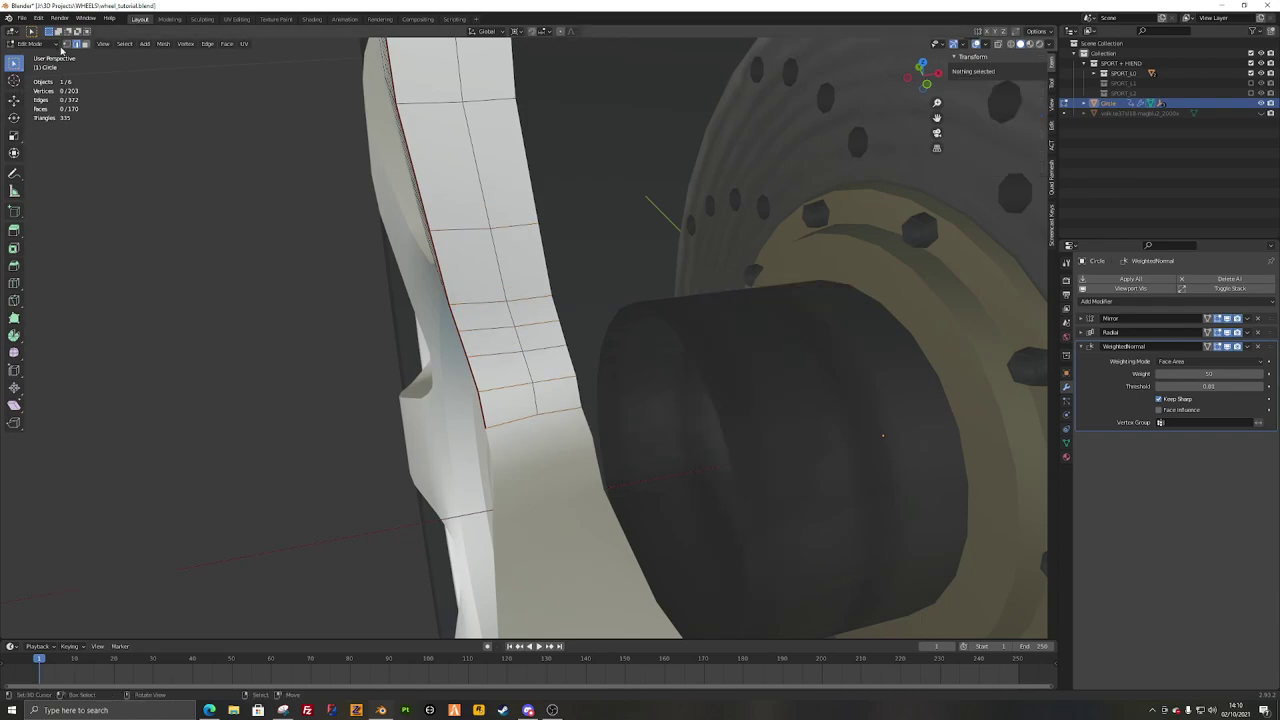
# Step: Slide the rear-edge vertex of the second-lowest row on the spoke's side wall slightly along its edge
pyautogui.scroll(1, 596, 371)
pyautogui.rightClick(594, 389)
pyautogui.press('g')
pyautogui.press('g')
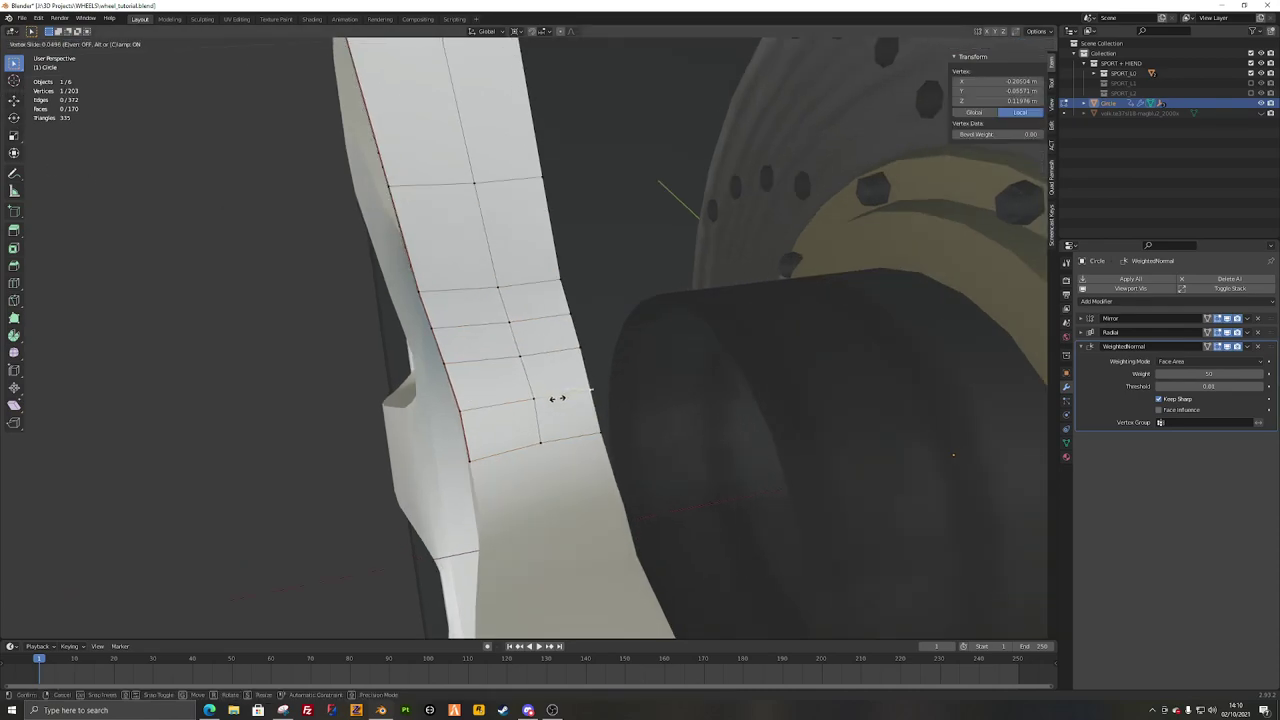
pyautogui.click(550, 397)
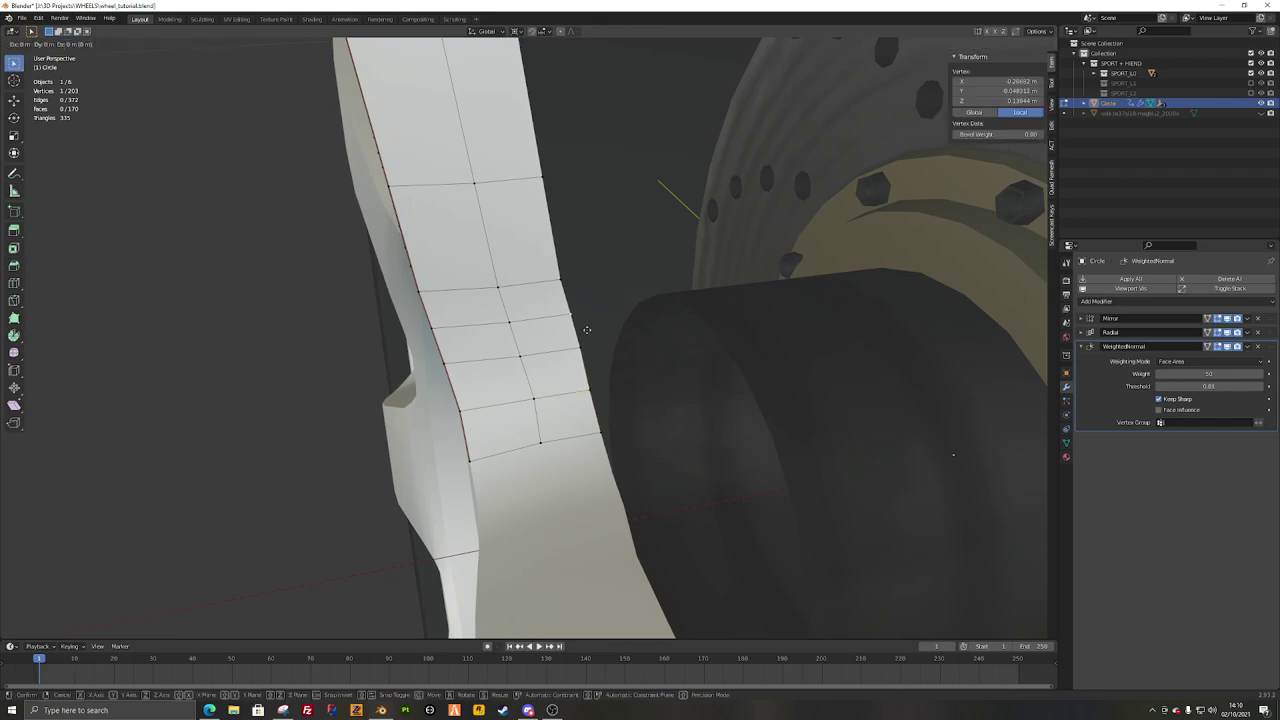
pyautogui.keyDown('ctrl'); pyautogui.click(600, 402); pyautogui.keyUp('ctrl')
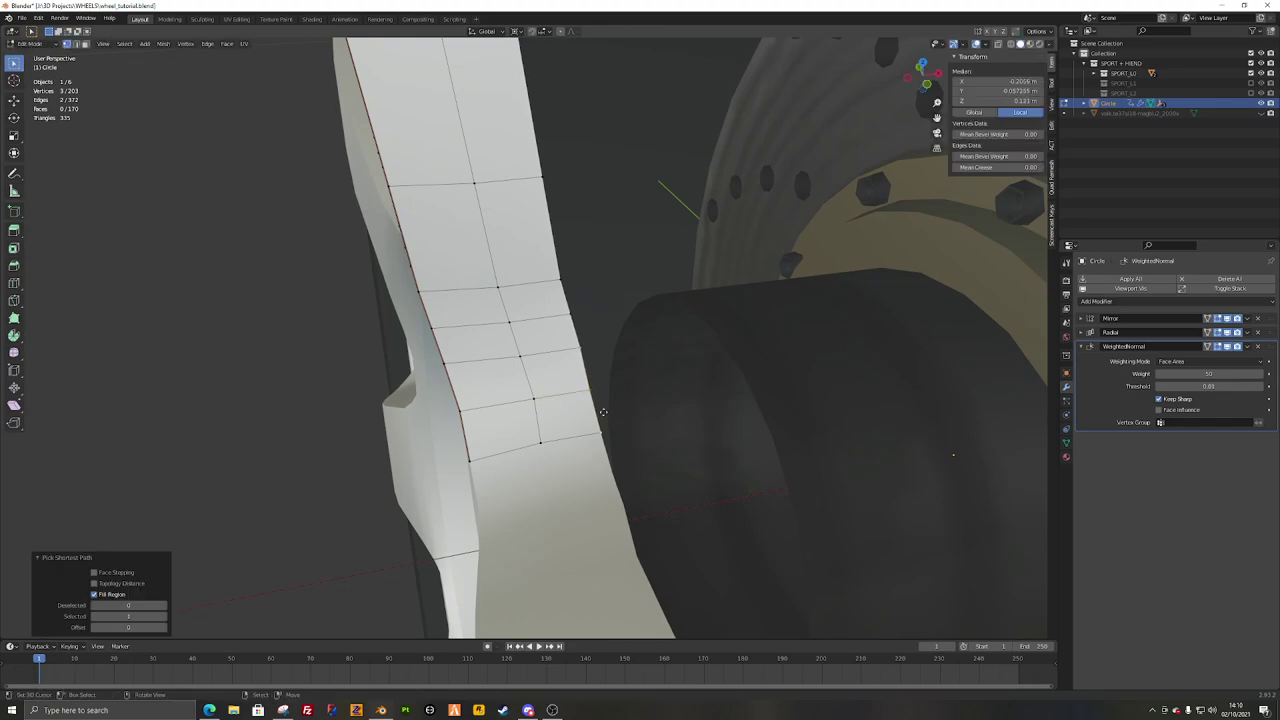
pyautogui.press('g')
pyautogui.press('g')
pyautogui.rightClick(573, 408)
# Step: Select the four lowest vertices along the rear edge of the spoke's side wall and slide them inward together
pyautogui.click(576, 316)
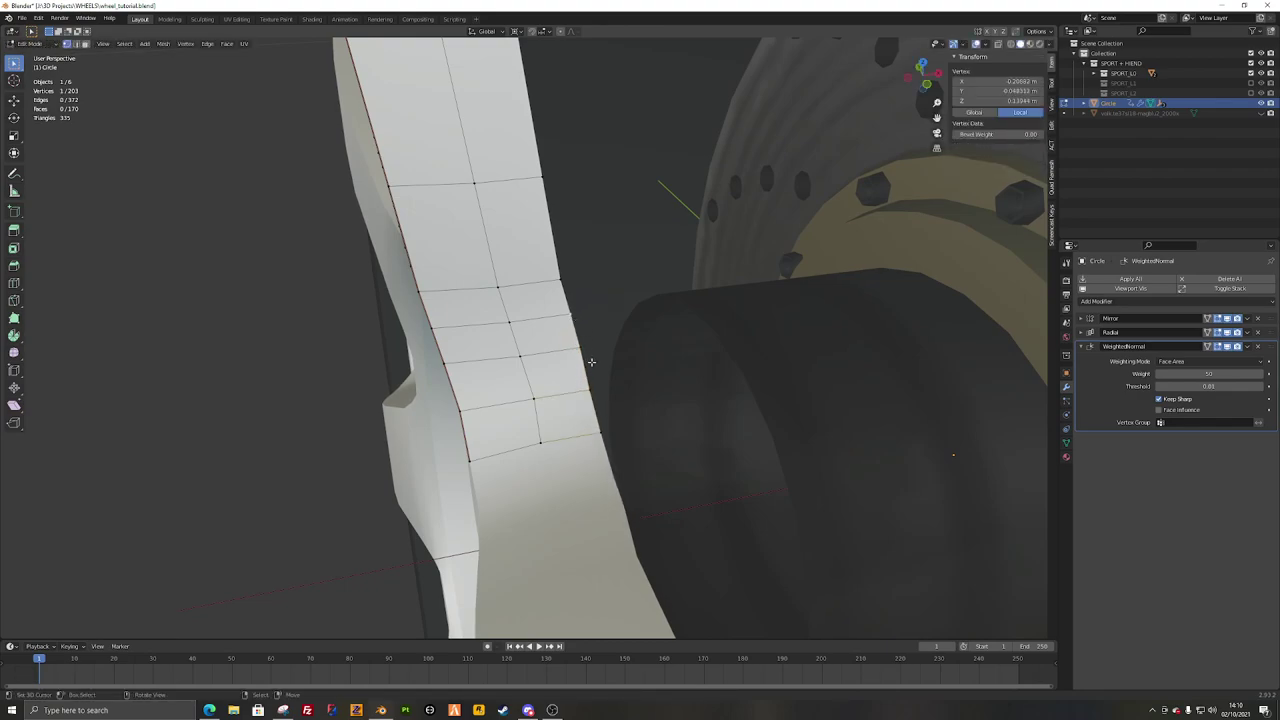
pyautogui.keyDown('ctrl'); pyautogui.click(600, 426); pyautogui.keyUp('ctrl')
pyautogui.press('g')
pyautogui.press('g')
pyautogui.click(576, 419)
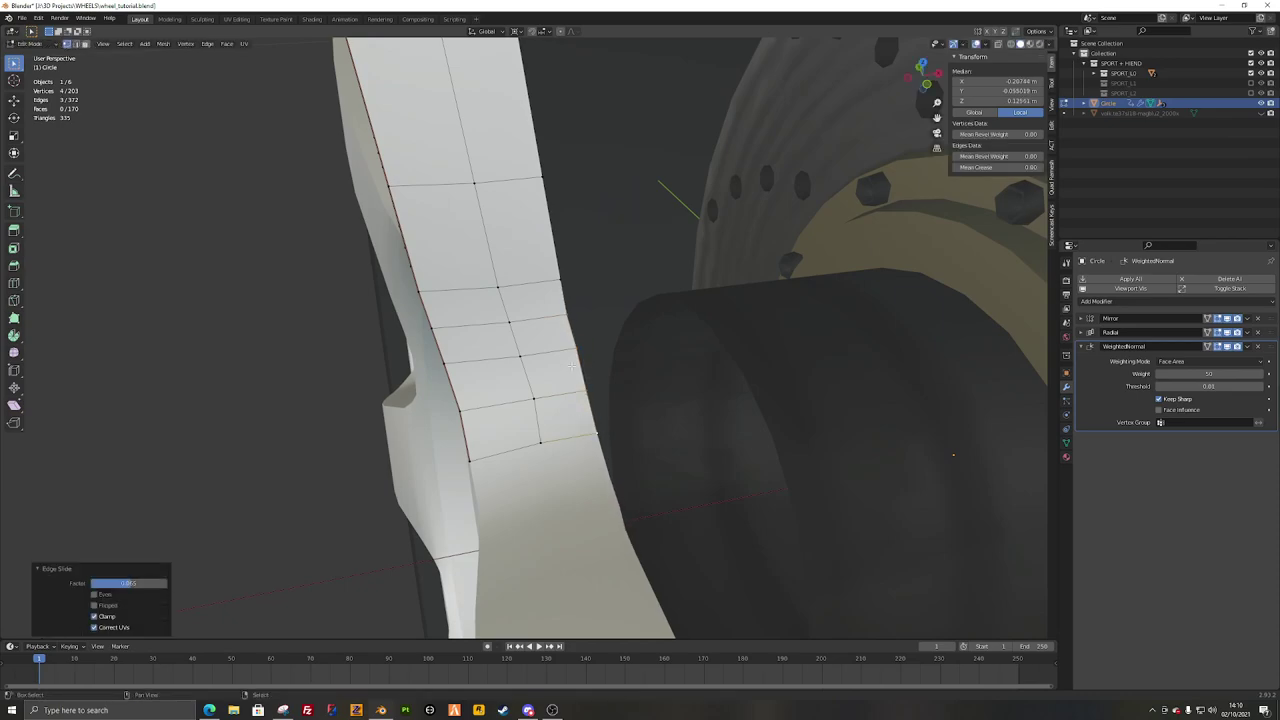
# Step: Slide the lowest three rear-edge vertices of the spoke's side wall further inward, and the lowest two a little more
pyautogui.keyDown('shift'); pyautogui.click(567, 317); pyautogui.keyUp('shift')
pyautogui.press('g')
pyautogui.press('g')
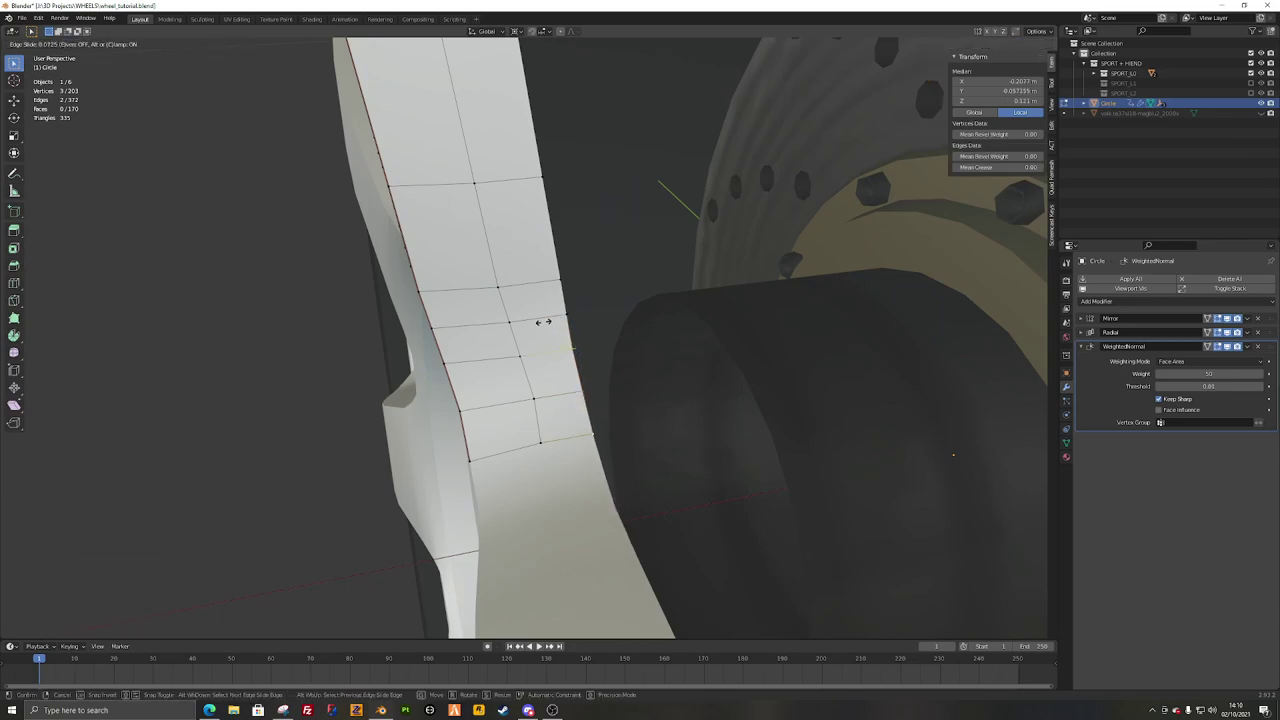
pyautogui.click(543, 322)
pyautogui.keyDown('shift'); pyautogui.click(569, 347); pyautogui.keyUp('shift')
pyautogui.press('g')
pyautogui.click(557, 345)
pyautogui.hotkey('alt', 'a')
# Step: Examine the reshaped spoke wall from several angles, in both Object Mode and Edit Mode
pyautogui.moveTo(597, 396); pyautogui.dragTo(569, 209, button='middle')
pyautogui.press('Tab')
pyautogui.scroll(-5, 606, 332)
pyautogui.press('Tab')
pyautogui.keyDown('shift'); pyautogui.moveTo(505, 155); pyautogui.dragTo(455, 257, button='middle'); pyautogui.keyUp('shift')
pyautogui.scroll(3, 528, 351)
pyautogui.scroll(-3, 522, 395)
pyautogui.scroll(-2, 495, 360)
pyautogui.moveTo(455, 257); pyautogui.dragTo(478, 178, button='middle')
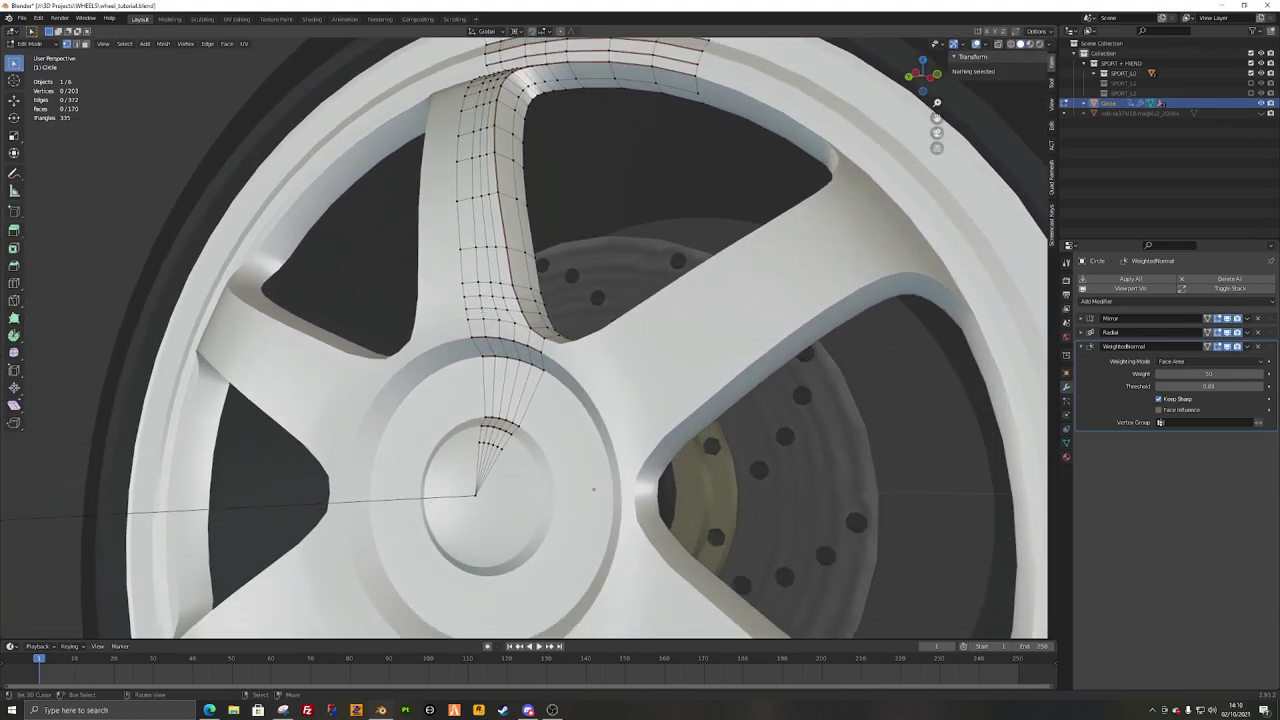
# Step: Move the inner vertices of the centre cap along the X axis, and return to Object Mode
pyautogui.click(491, 468)
pyautogui.rightClick(491, 468)
pyautogui.moveTo(491, 468); pyautogui.dragTo(596, 480, button='middle')
pyautogui.press('g')
pyautogui.press('x')
pyautogui.click(587, 481)
pyautogui.hotkey('alt', 'a')
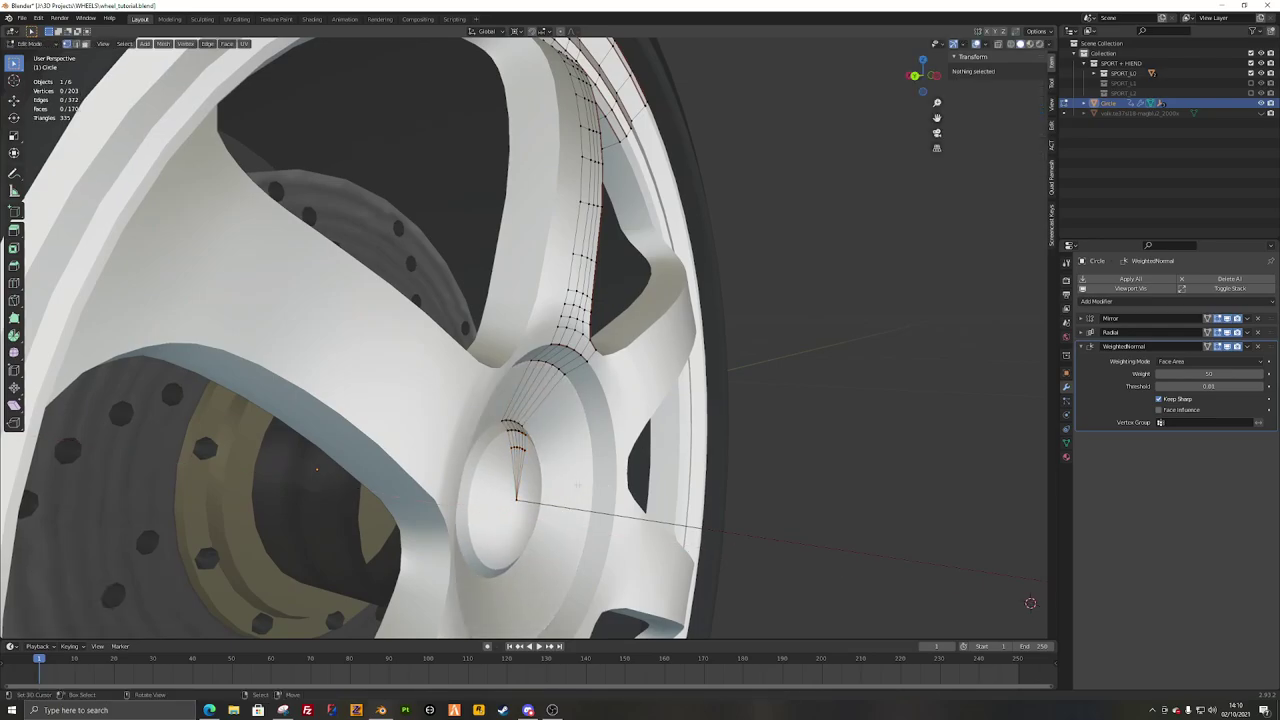
pyautogui.press('Tab')
pyautogui.scroll(-4, 548, 423)
pyautogui.moveTo(548, 423); pyautogui.dragTo(415, 450, button='middle')
pyautogui.scroll(4, 478, 361)
pyautogui.scroll(-3, 503, 436)
# Step: Add a Bevel modifier to the wheel face, limited by Weight, with an amount of 0.001 m
pyautogui.click(1083, 346)
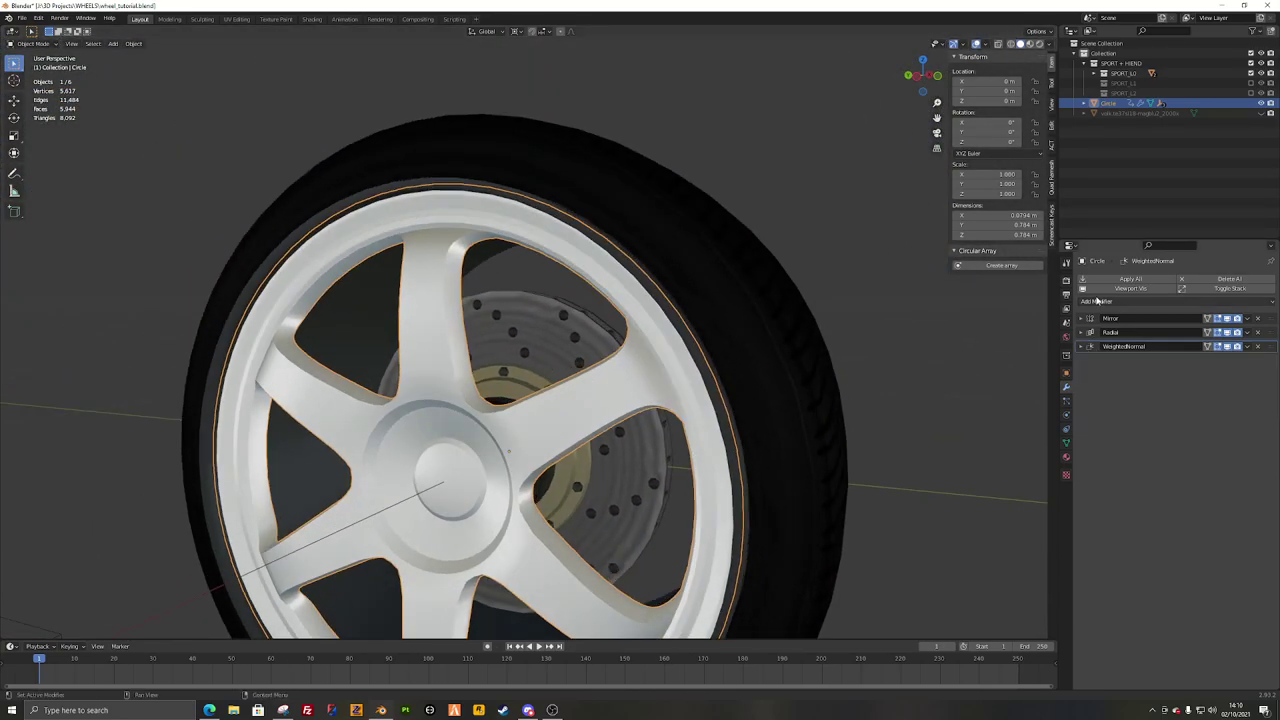
pyautogui.click(1098, 301)
pyautogui.click(1090, 340)
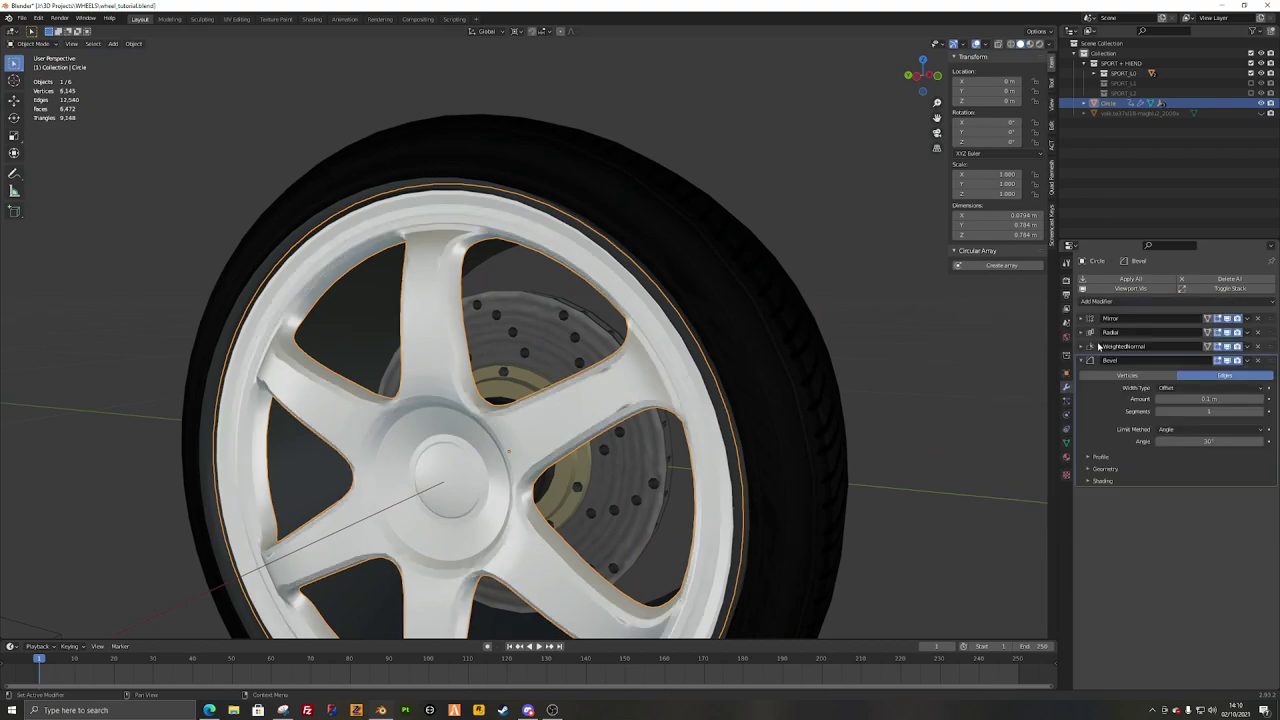
pyautogui.click(1189, 429)
pyautogui.click(1191, 444)
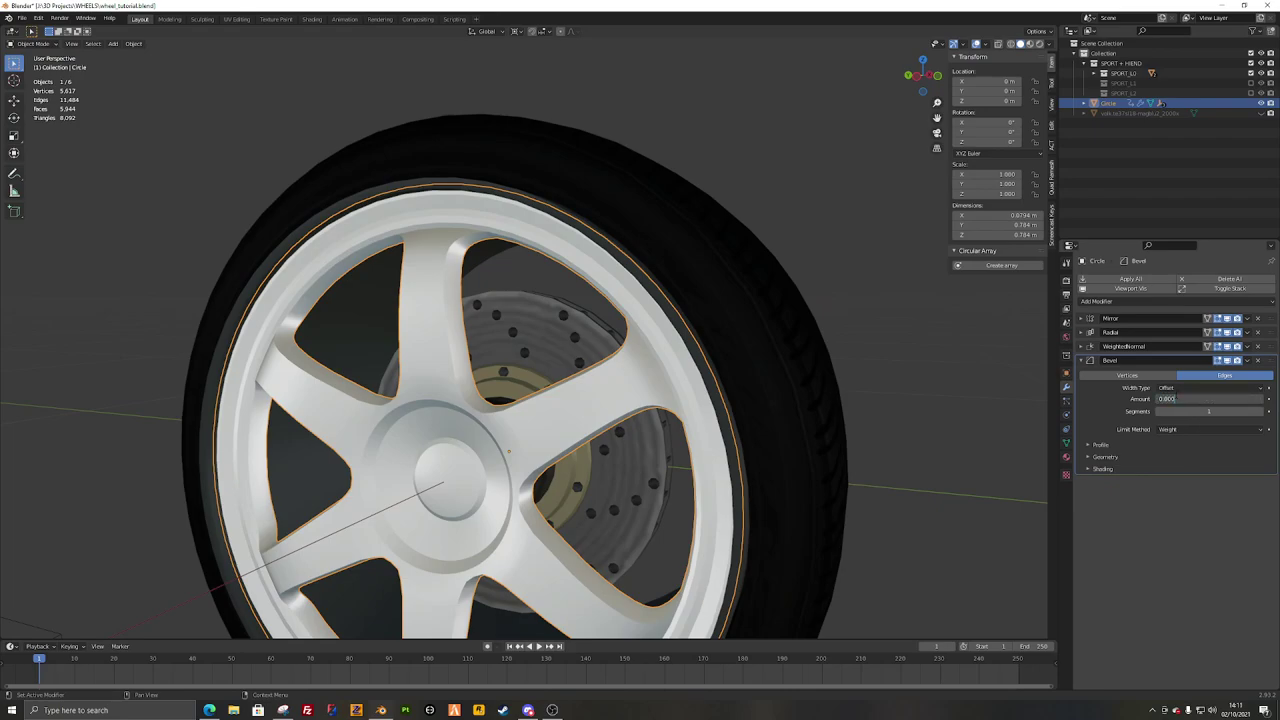
pyautogui.hotkey('shift', 'z')
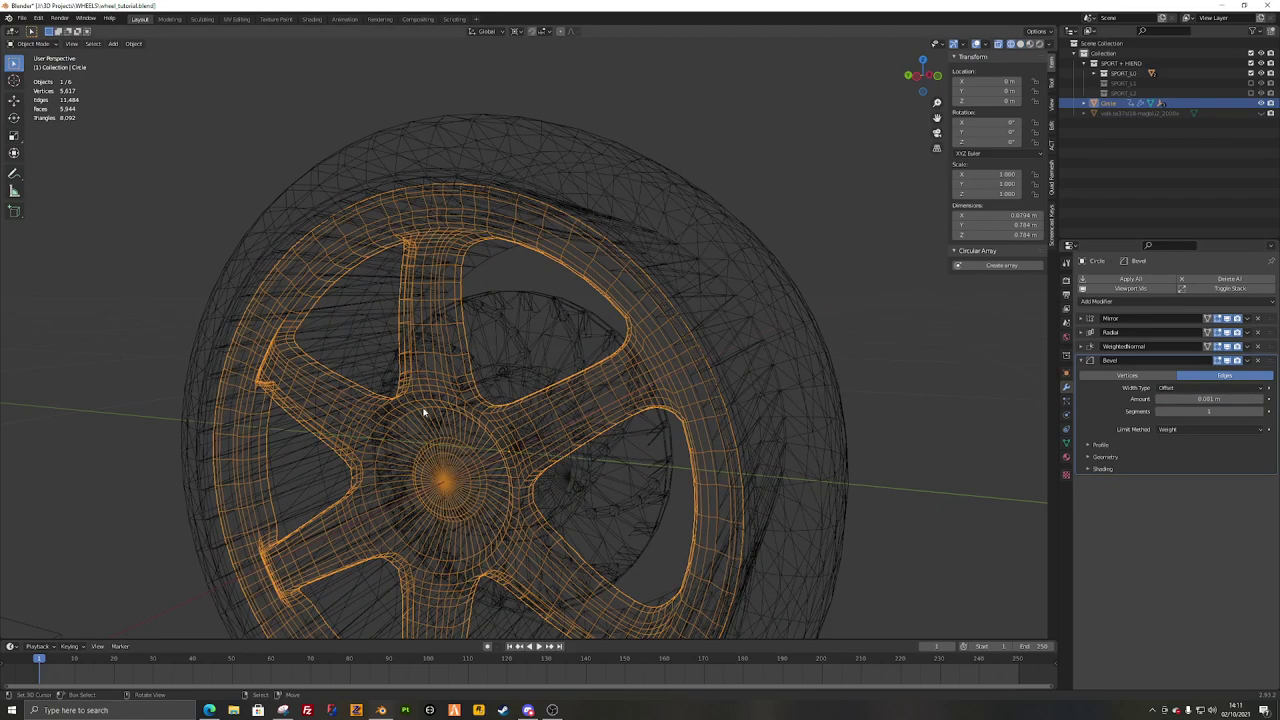
pyautogui.scroll(3, 428, 410)
pyautogui.hotkey('shift', 'z')
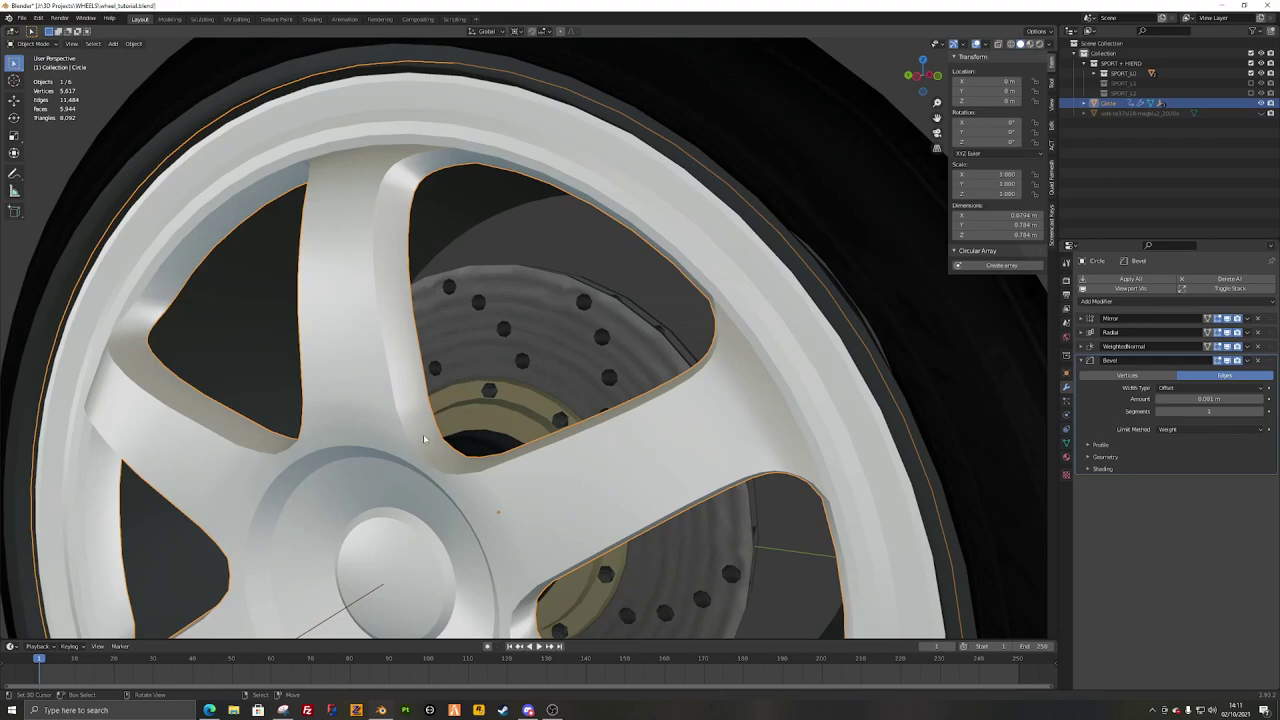
# Step: In Edit Mode, select the edge loop along the spoke's front edge and the adjoining rim opening, and clear its sharp marking
pyautogui.press('Tab')
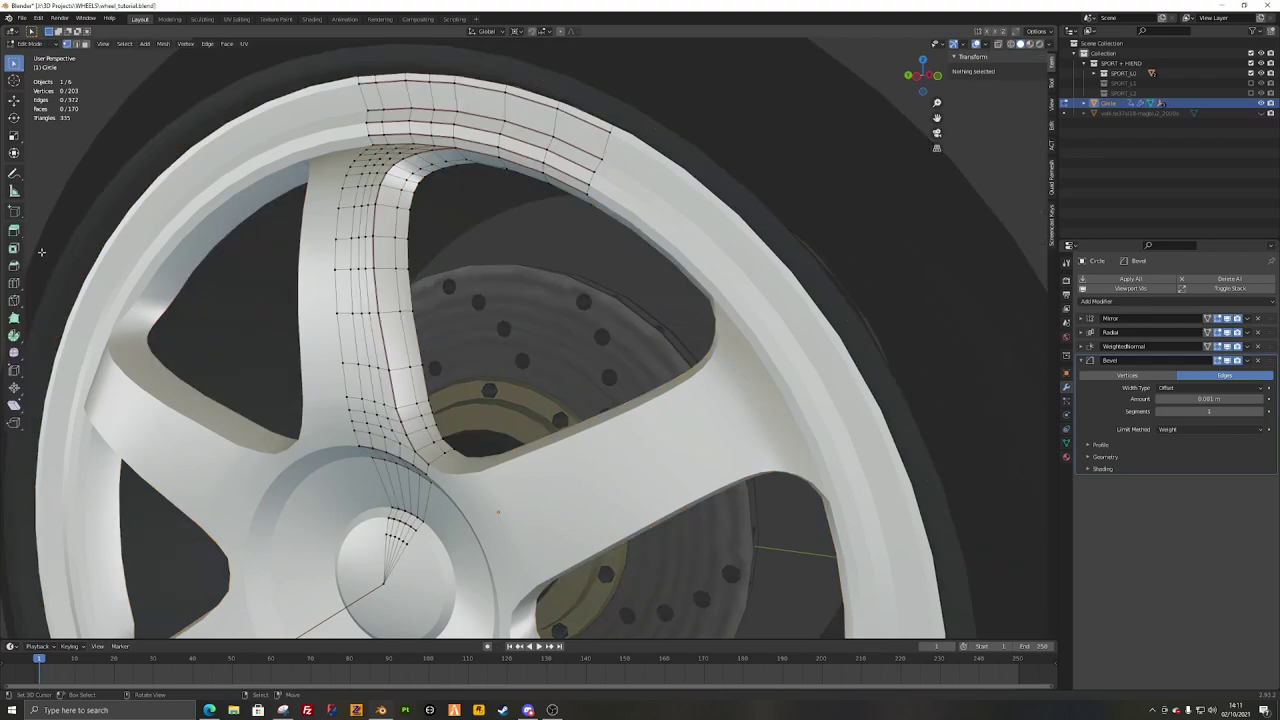
pyautogui.click(76, 45)
pyautogui.moveTo(352, 440)
pyautogui.mouseDown(button='middle')
pyautogui.moveTo(384, 449)
pyautogui.moveTo(371, 445)
pyautogui.mouseUp(button='middle')
pyautogui.scroll(3, 371, 443)
pyautogui.keyDown('alt'); pyautogui.click(460, 415); pyautogui.keyUp('alt')
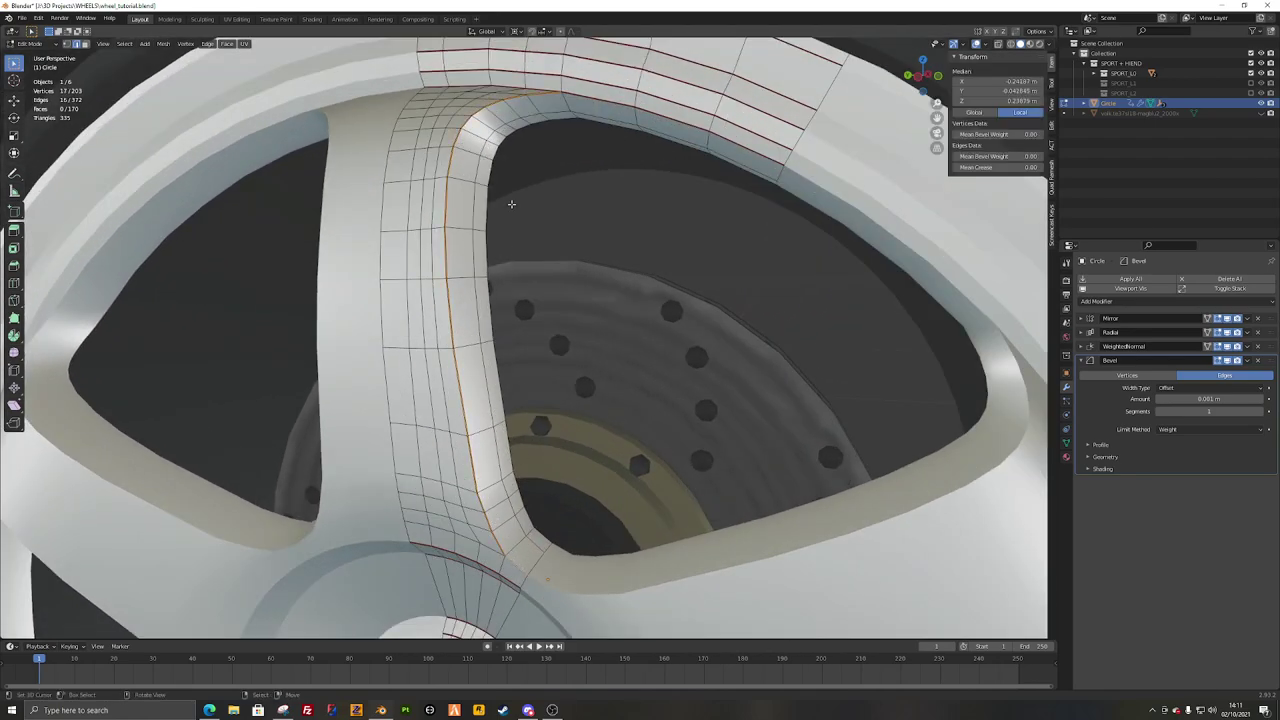
pyautogui.moveTo(511, 204); pyautogui.dragTo(473, 347, button='middle')
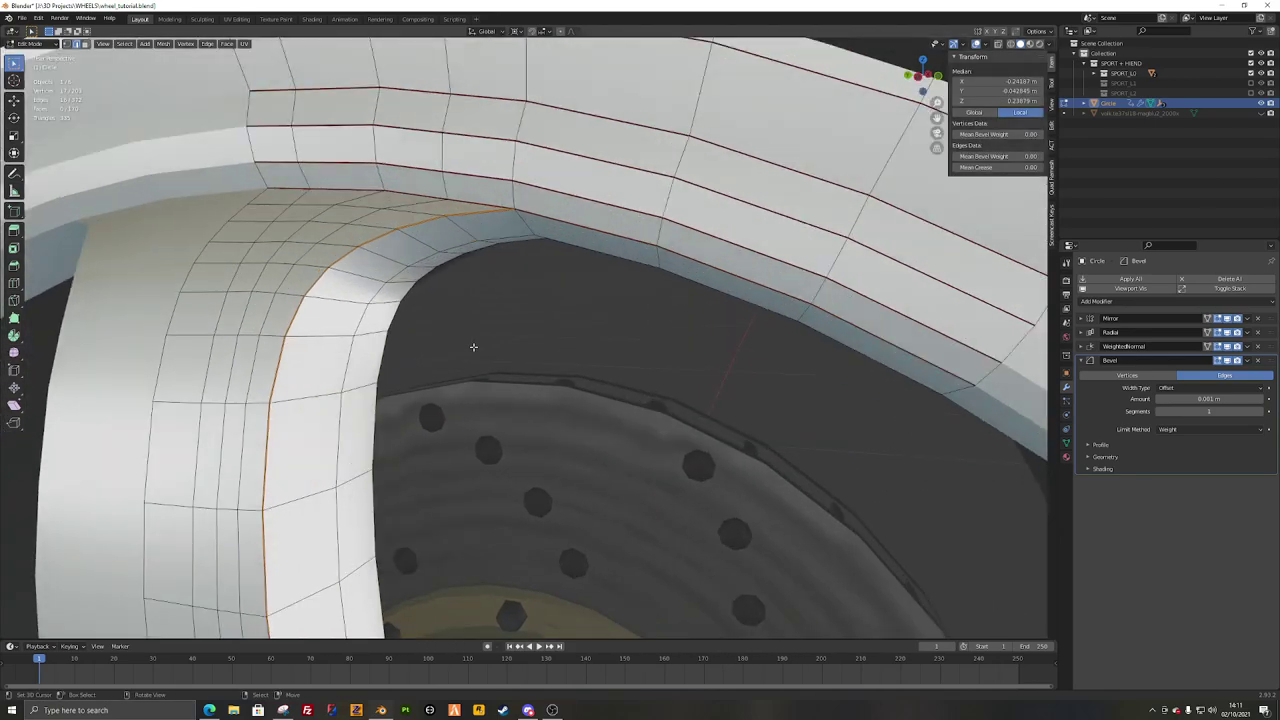
pyautogui.keyDown('alt'); pyautogui.keyDown('shift'); pyautogui.click(584, 224); pyautogui.keyUp('shift'); pyautogui.keyUp('alt')
pyautogui.scroll(-4, 545, 370)
pyautogui.moveTo(543, 377)
pyautogui.mouseDown(button='middle')
pyautogui.moveTo(472, 392)
pyautogui.moveTo(530, 390)
pyautogui.mouseUp(button='middle')
pyautogui.hotkey('ctrl', 'e')
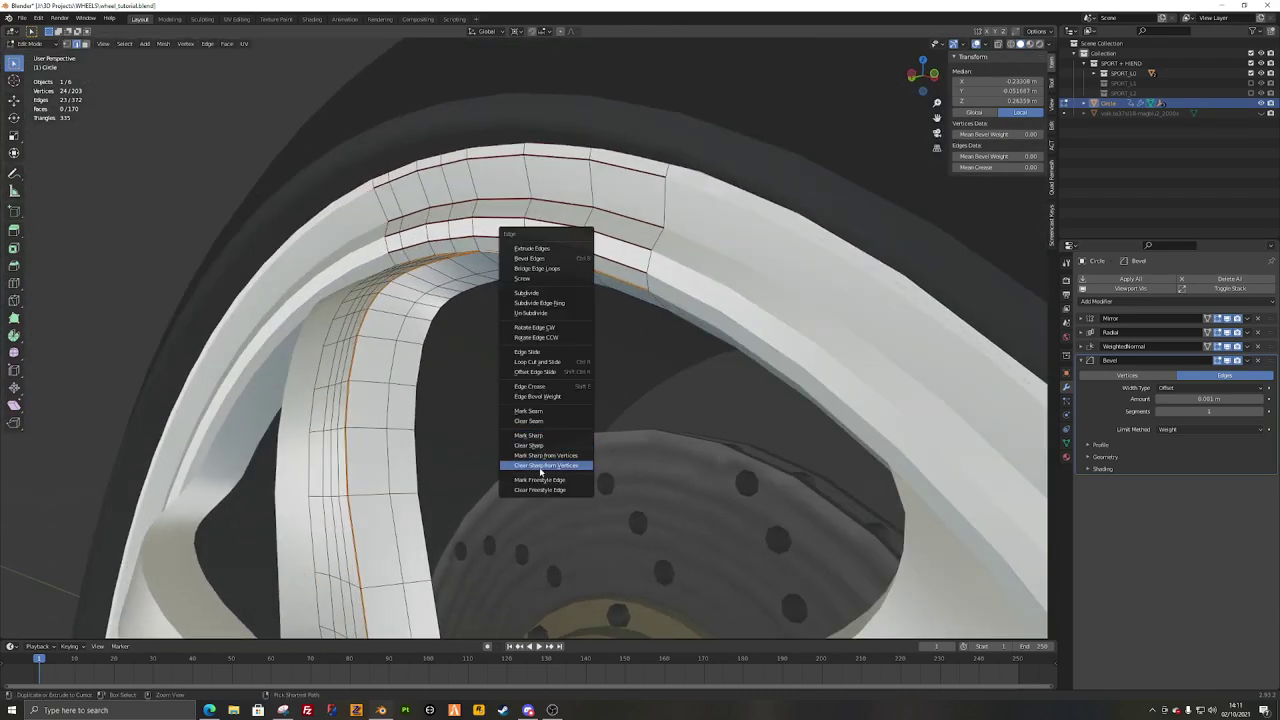
pyautogui.click(540, 466)
pyautogui.hotkey('ctrl', 'e')
pyautogui.click(522, 450)
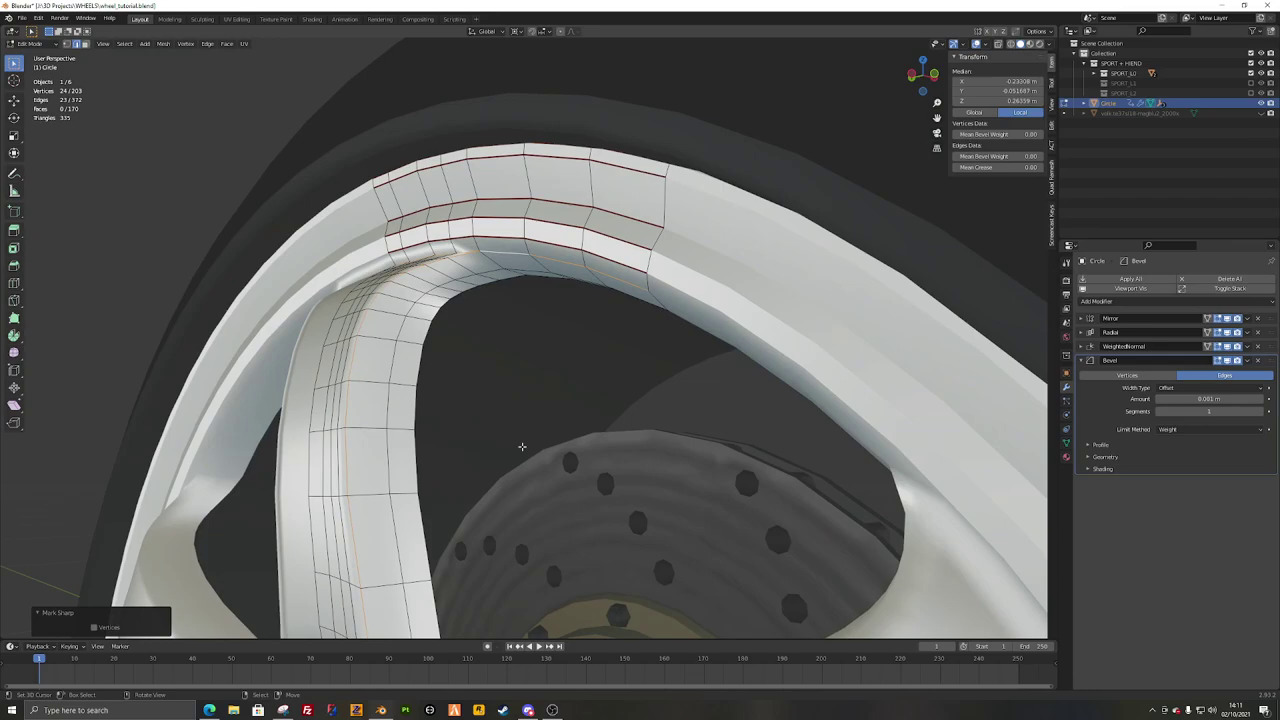
# Step: Set the bevel weight of the selected spoke and rim opening edges to 1
pyautogui.hotkey('ctrl', 'e')
pyautogui.click(498, 398)
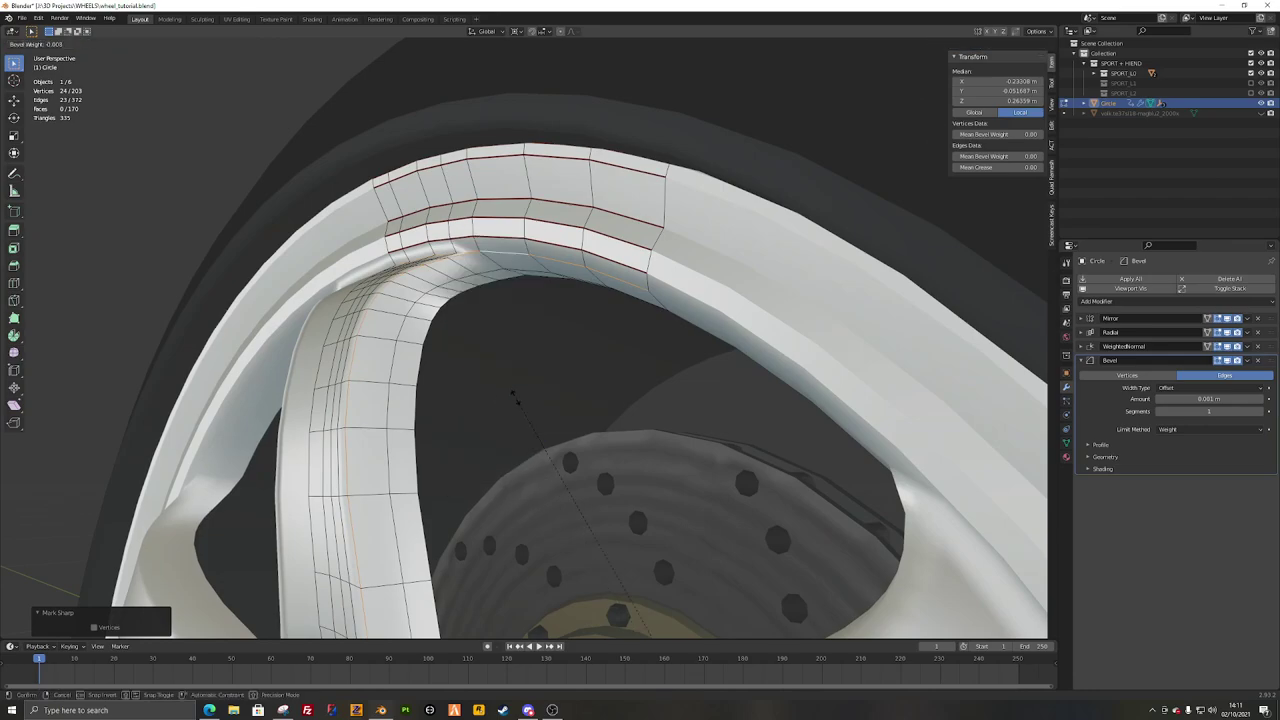
pyautogui.write('1')
pyautogui.press('Return')
# Step: Inspect the bevelled spoke edges in Object Mode, comparing wireframe and solid shading
pyautogui.press('Tab')
pyautogui.hotkey('shift', 'z')
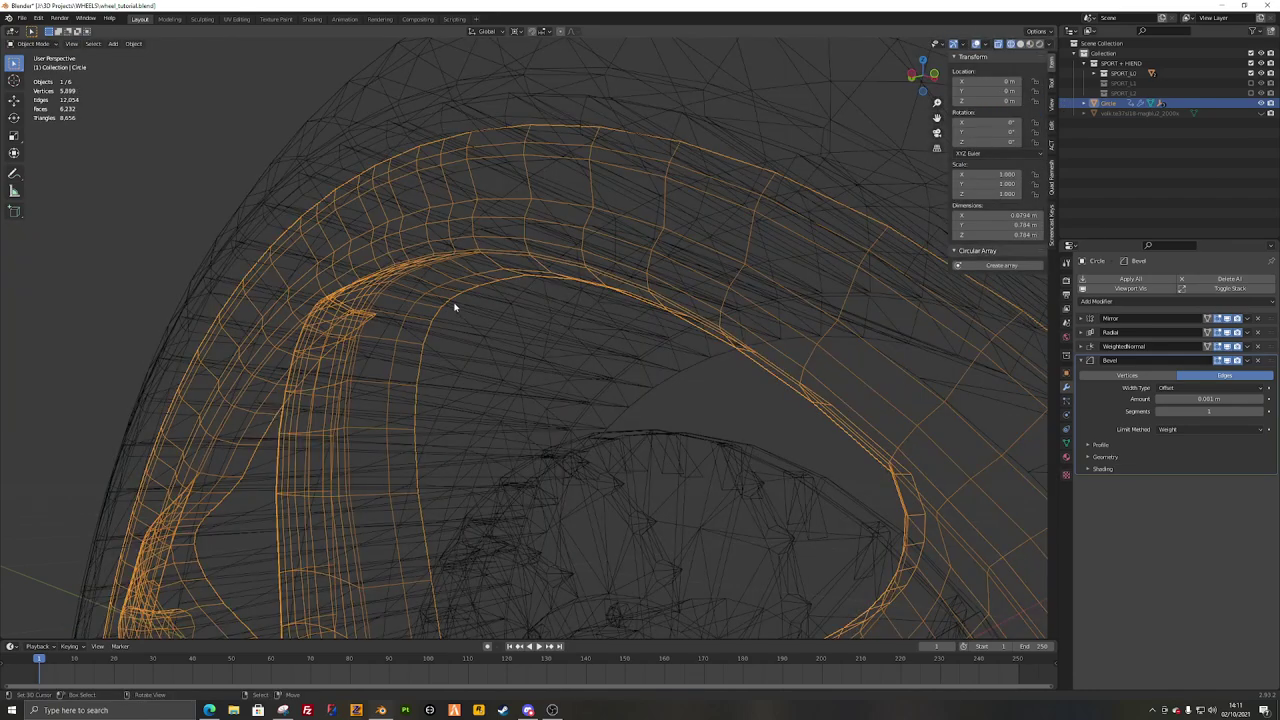
pyautogui.moveTo(452, 306); pyautogui.dragTo(474, 301, button='middle')
pyautogui.scroll(8, 474, 300)
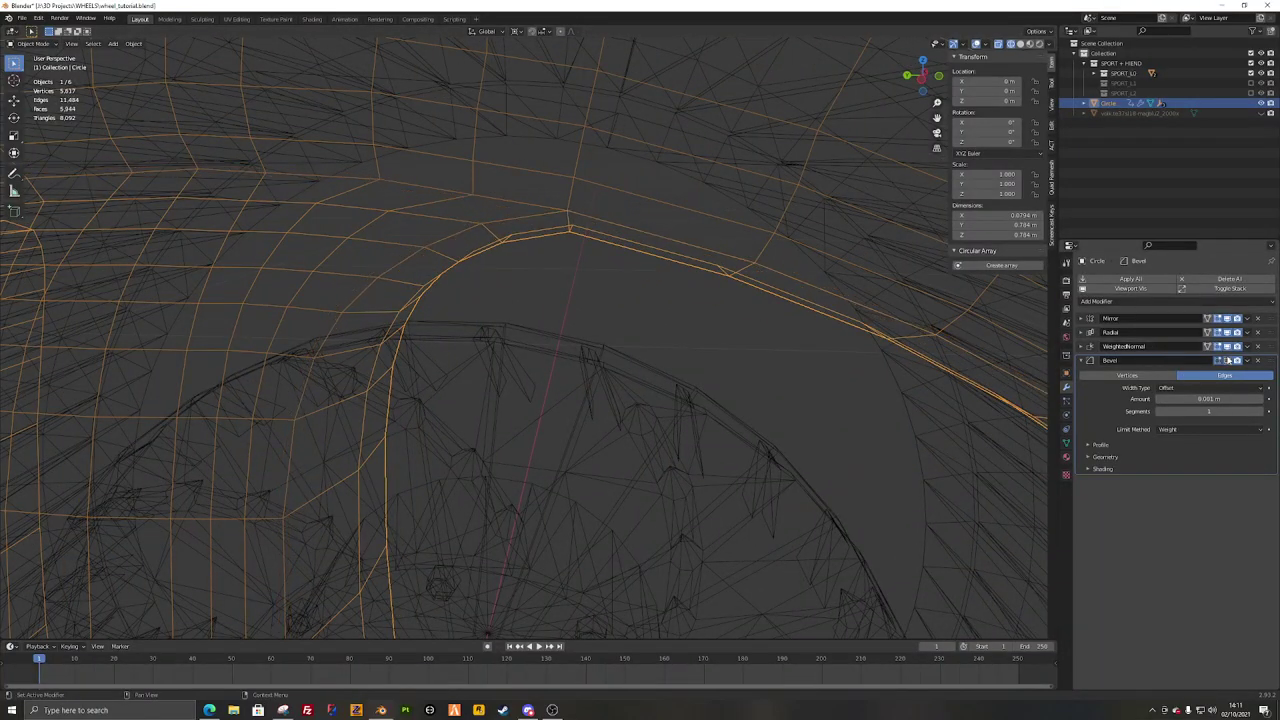
pyautogui.scroll(-4, 745, 352)
pyautogui.moveTo(551, 431)
pyautogui.mouseDown(button='middle')
pyautogui.moveTo(463, 535)
pyautogui.moveTo(503, 386)
pyautogui.moveTo(443, 331)
pyautogui.moveTo(486, 423)
pyautogui.moveTo(578, 405)
pyautogui.moveTo(610, 420)
pyautogui.moveTo(503, 392)
pyautogui.moveTo(570, 338)
pyautogui.mouseUp(button='middle')
pyautogui.hotkey('shift', 'z')
pyautogui.scroll(3, 503, 386)
# Step: Move the WeightedNormal modifier below the Bevel modifier in the stack, and check the bevelled spoke edges in wireframe
pyautogui.moveTo(1273, 349); pyautogui.dragTo(1275, 481)
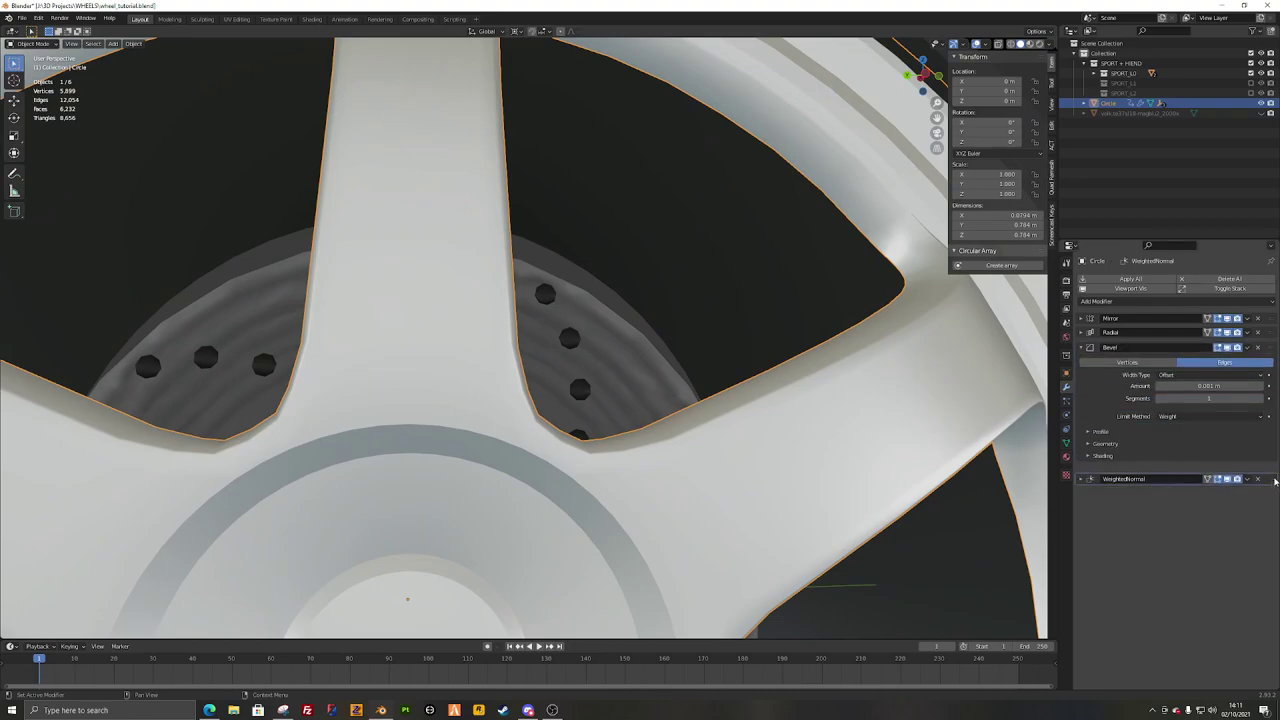
pyautogui.moveTo(719, 424)
pyautogui.mouseDown(button='middle')
pyautogui.moveTo(634, 420)
pyautogui.moveTo(673, 376)
pyautogui.moveTo(743, 440)
pyautogui.moveTo(610, 410)
pyautogui.mouseUp(button='middle')
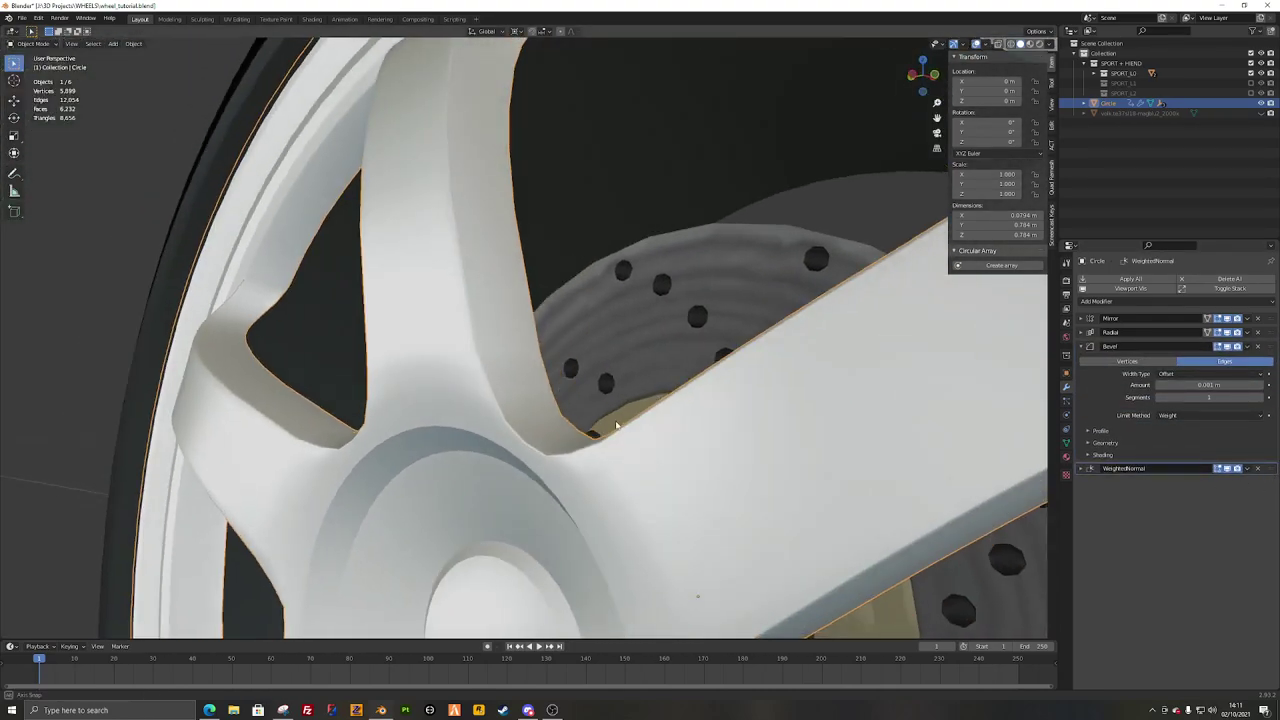
pyautogui.hotkey('shift', 'z')
pyautogui.scroll(3, 517, 384)
pyautogui.moveTo(517, 384); pyautogui.dragTo(522, 385, button='middle')
pyautogui.scroll(-4, 522, 385)
pyautogui.scroll(4, 522, 385)
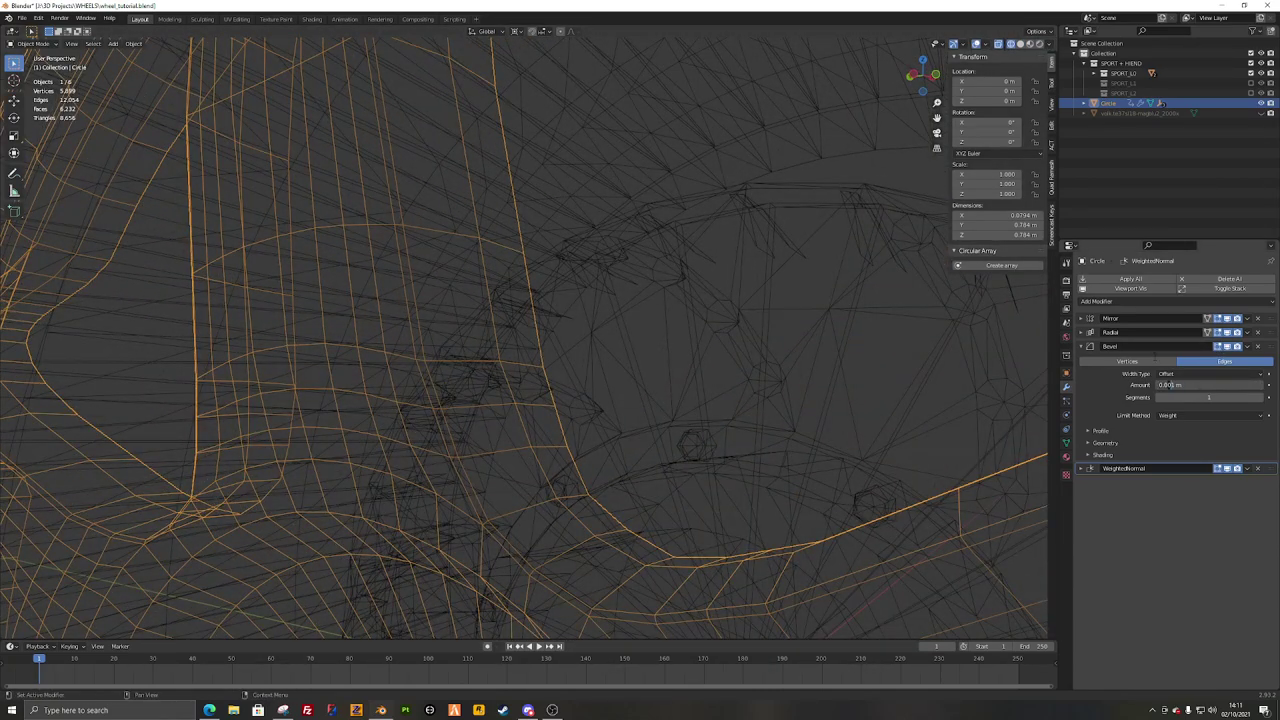
# Step: Set the Bevel modifier's amount to 0.001 m and show the wheel in solid shading
pyautogui.press('Return')
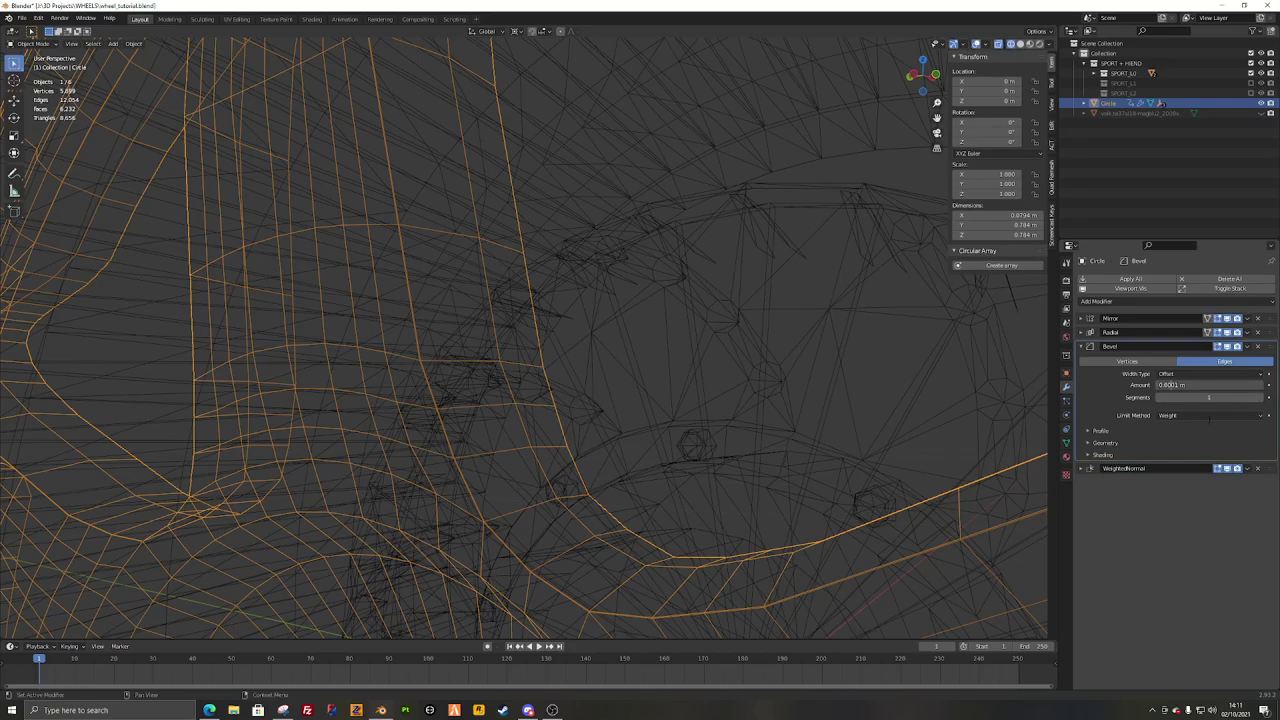
pyautogui.press('BackSpace')
pyautogui.press('Return')
pyautogui.scroll(-4, 460, 317)
pyautogui.hotkey('shift', 'z')
pyautogui.moveTo(460, 317); pyautogui.dragTo(505, 356, button='middle')
# Step: In Edit Mode, select the hub's outer edge loop below the spoke and set its bevel weight to 1
pyautogui.press('Tab')
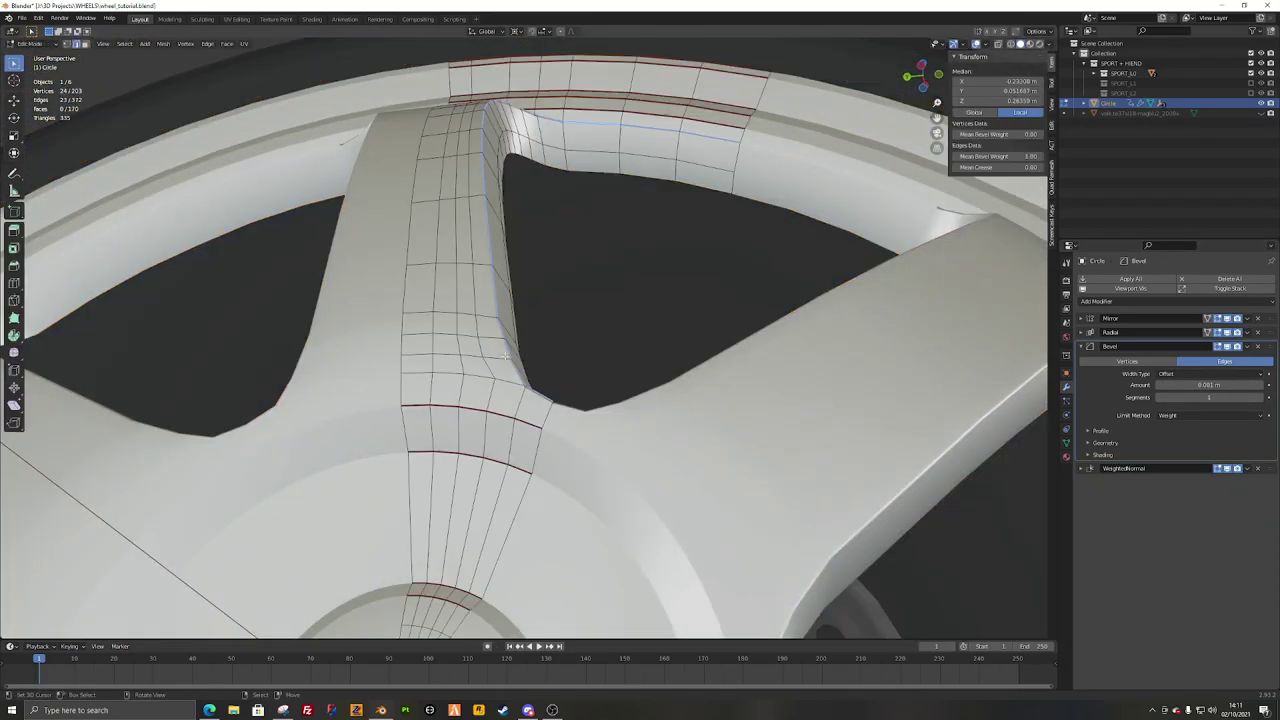
pyautogui.keyDown('alt'); pyautogui.click(521, 420); pyautogui.keyUp('alt')
pyautogui.hotkey('ctrl', 'e')
pyautogui.click(804, 472)
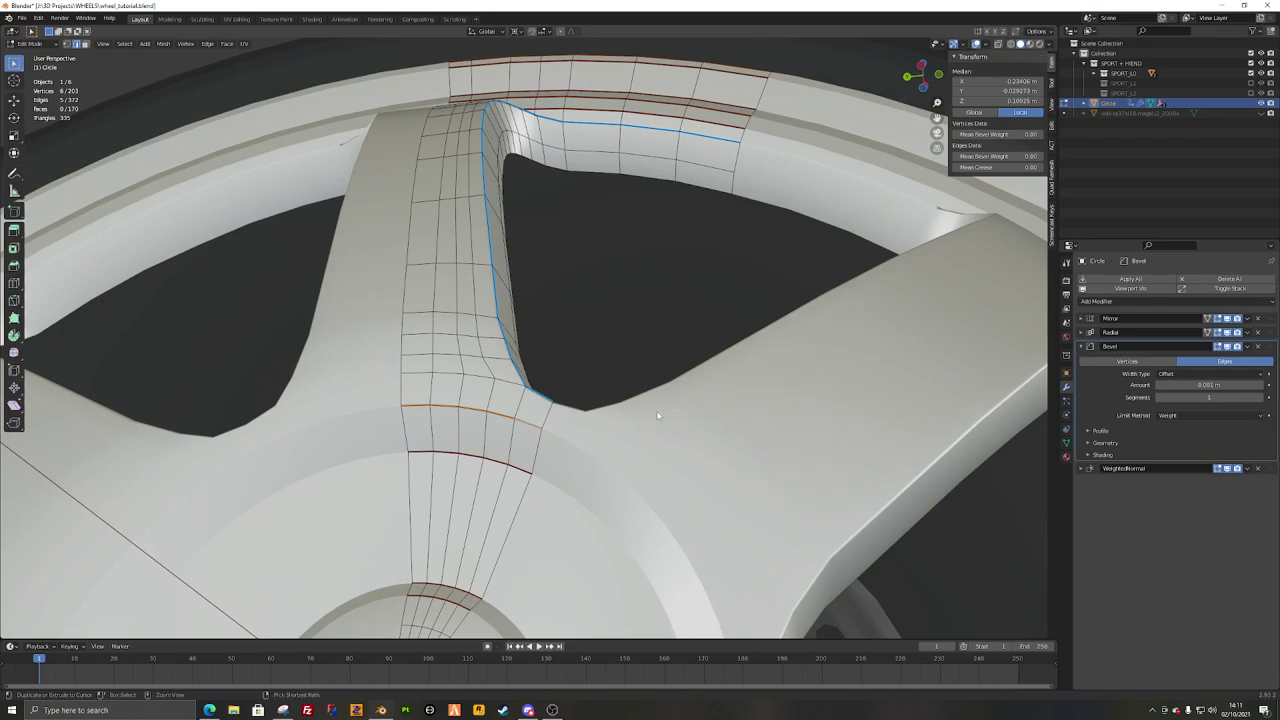
pyautogui.hotkey('ctrl', 'e')
pyautogui.click(617, 410)
pyautogui.write('1')
pyautogui.press('Return')
# Step: Clear the sharp marking of the hub's outer edge loop and check its bevel in Object Mode
pyautogui.hotkey('ctrl', 'e')
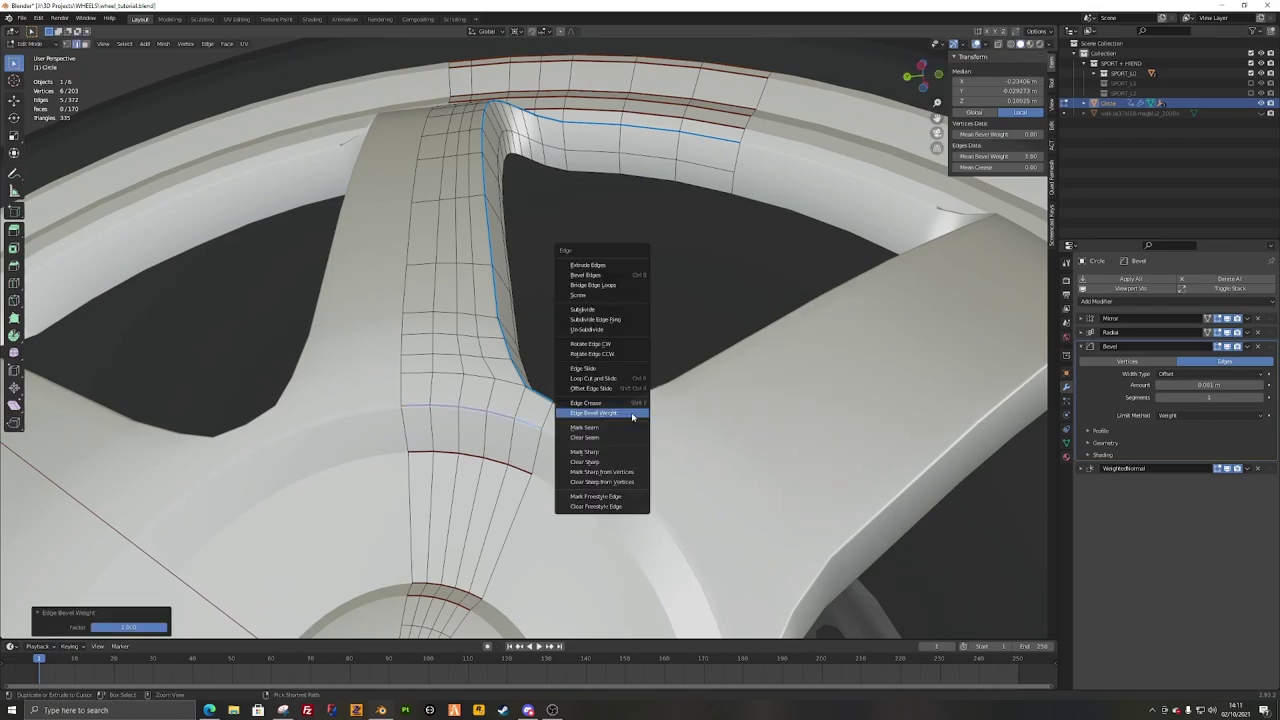
pyautogui.click(611, 461)
pyautogui.press('Tab')
pyautogui.moveTo(611, 455); pyautogui.dragTo(523, 429, button='middle')
pyautogui.hotkey('alt', 'z')
pyautogui.hotkey('alt', 'z')
pyautogui.scroll(-4, 560, 455)
pyautogui.scroll(3, 558, 434)
# Step: In Edit Mode, try to move the short edge across the spoke's side wall near the hub
pyautogui.press('KP_3')
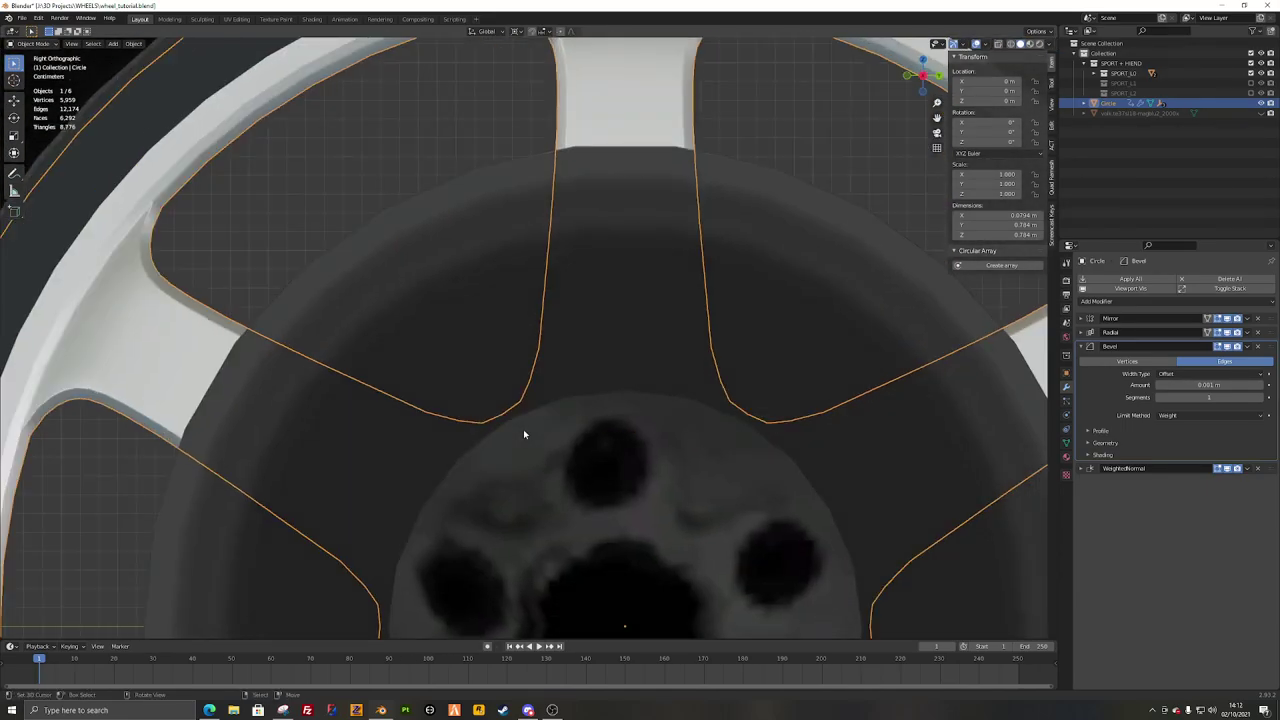
pyautogui.press('ctrl+KP_3')
pyautogui.press('Tab')
pyautogui.scroll(5, 591, 440)
pyautogui.click(591, 440)
pyautogui.keyDown('shift'); pyautogui.moveTo(474, 387); pyautogui.dragTo(472, 345, button='middle'); pyautogui.keyUp('shift')
pyautogui.press('c')
pyautogui.moveTo(502, 361); pyautogui.dragTo(507, 361)
pyautogui.rightClick(507, 361)
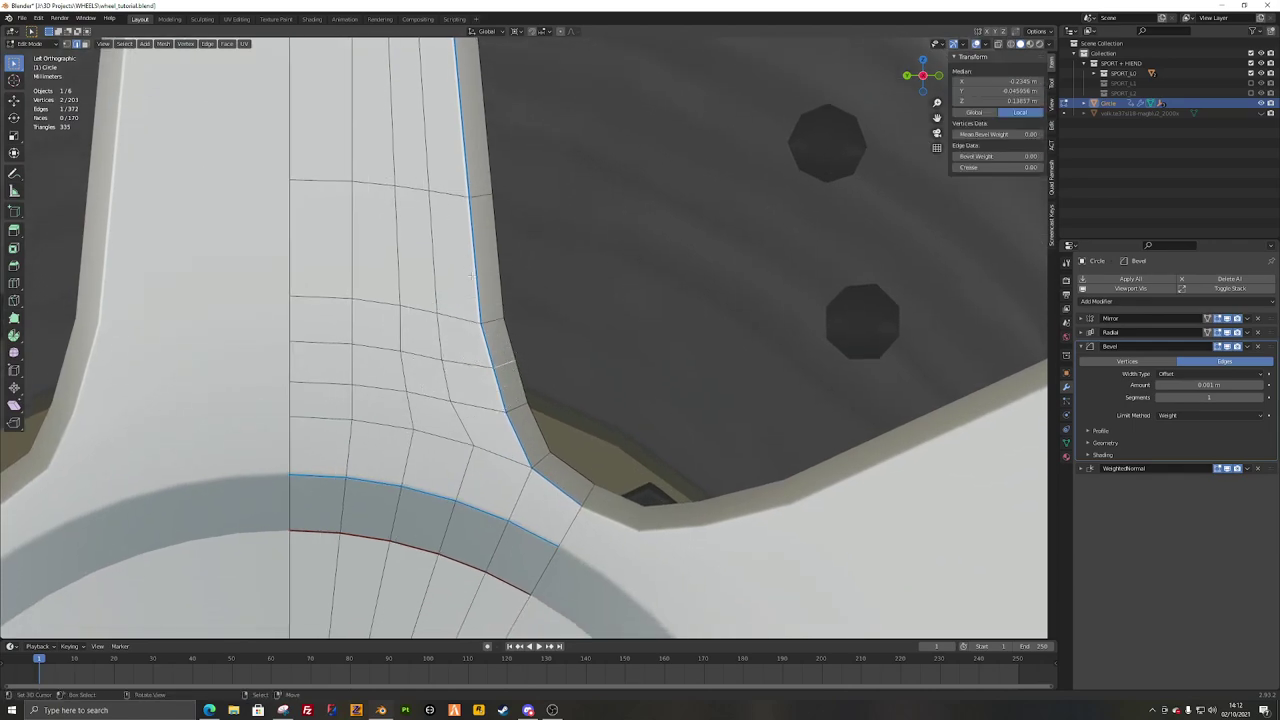
pyautogui.press('g')
pyautogui.click(488, 369)
# Step: Try to relax the spoke's curved side edge loops near the hub with LoopTools, and undo the result
pyautogui.keyDown('shift'); pyautogui.click(486, 279); pyautogui.keyUp('shift')
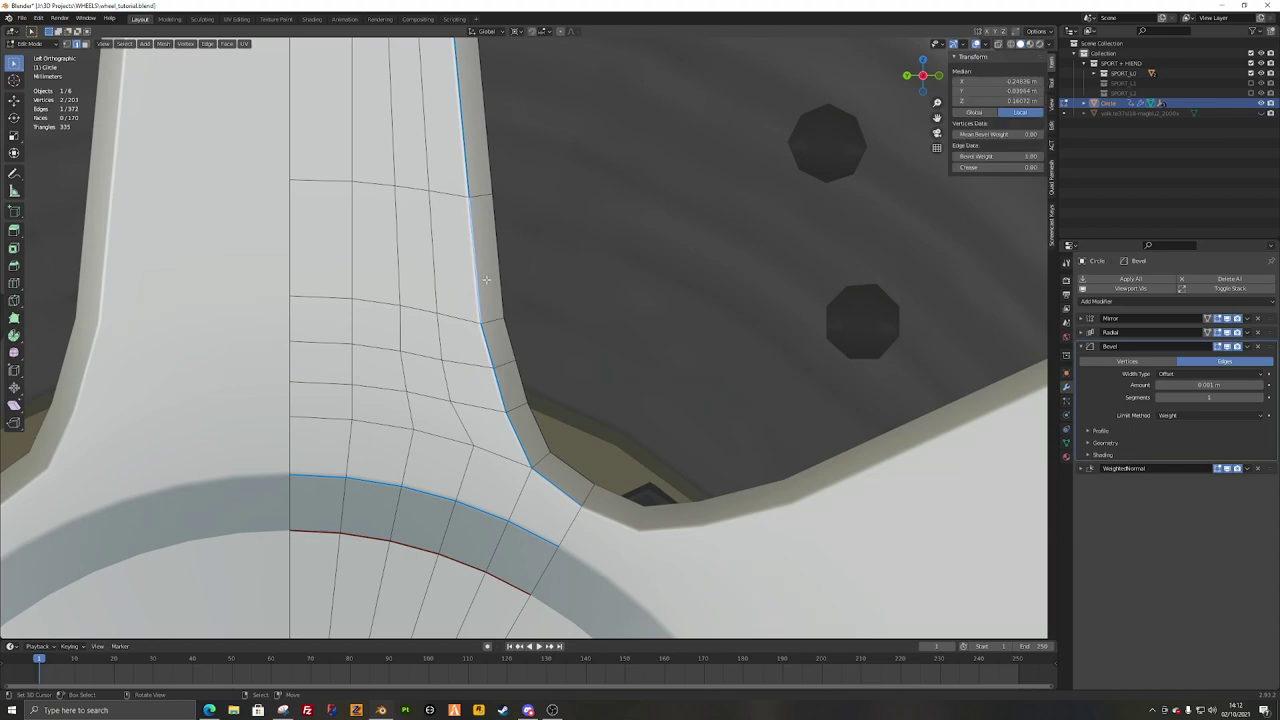
pyautogui.keyDown('ctrl'); pyautogui.click(564, 489); pyautogui.keyUp('ctrl')
pyautogui.moveTo(564, 489); pyautogui.dragTo(599, 451, button='middle')
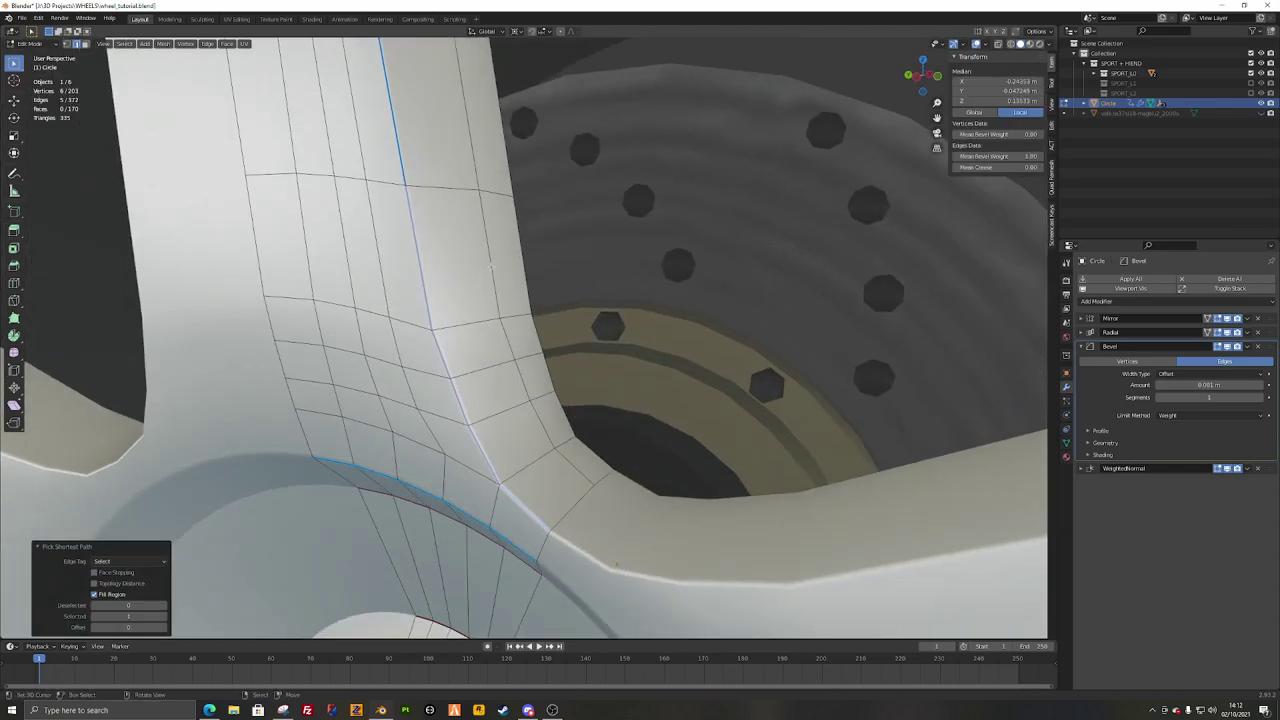
pyautogui.keyDown('ctrl'); pyautogui.click(599, 451); pyautogui.keyUp('ctrl')
pyautogui.rightClick(775, 177)
pyautogui.moveTo(790, 176)
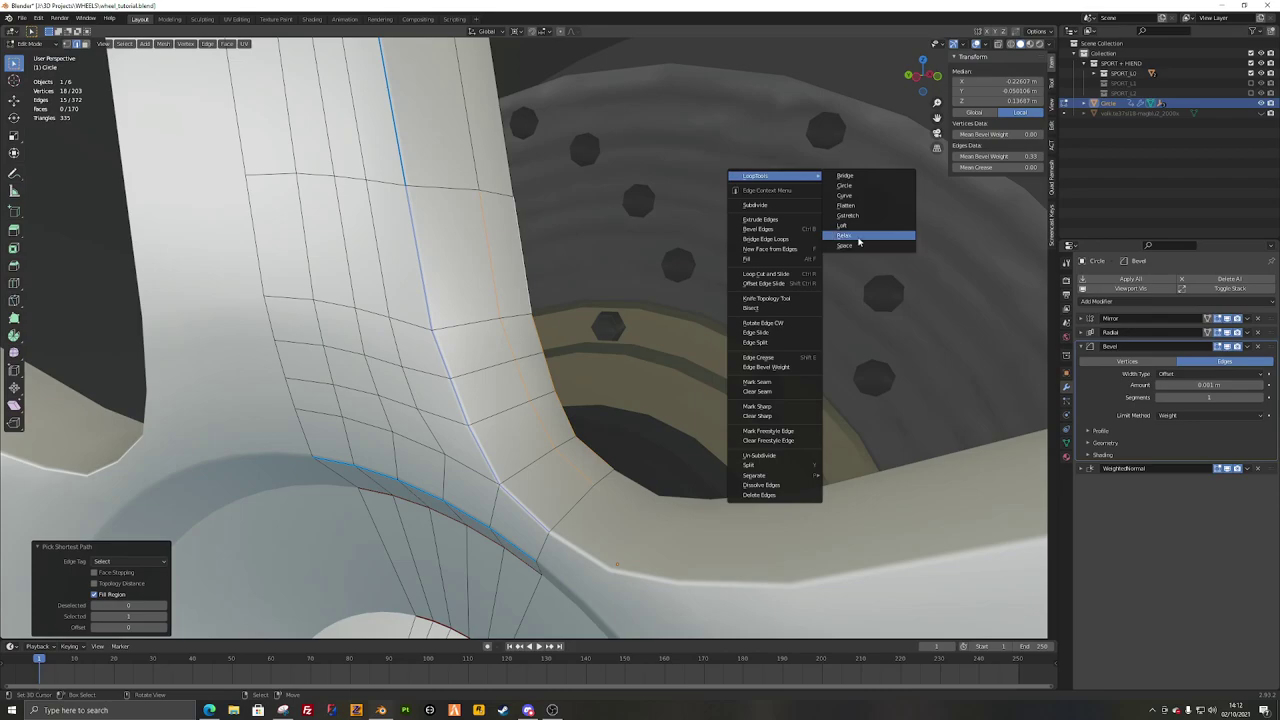
pyautogui.click(858, 236)
pyautogui.press('ctrl+KP_3')
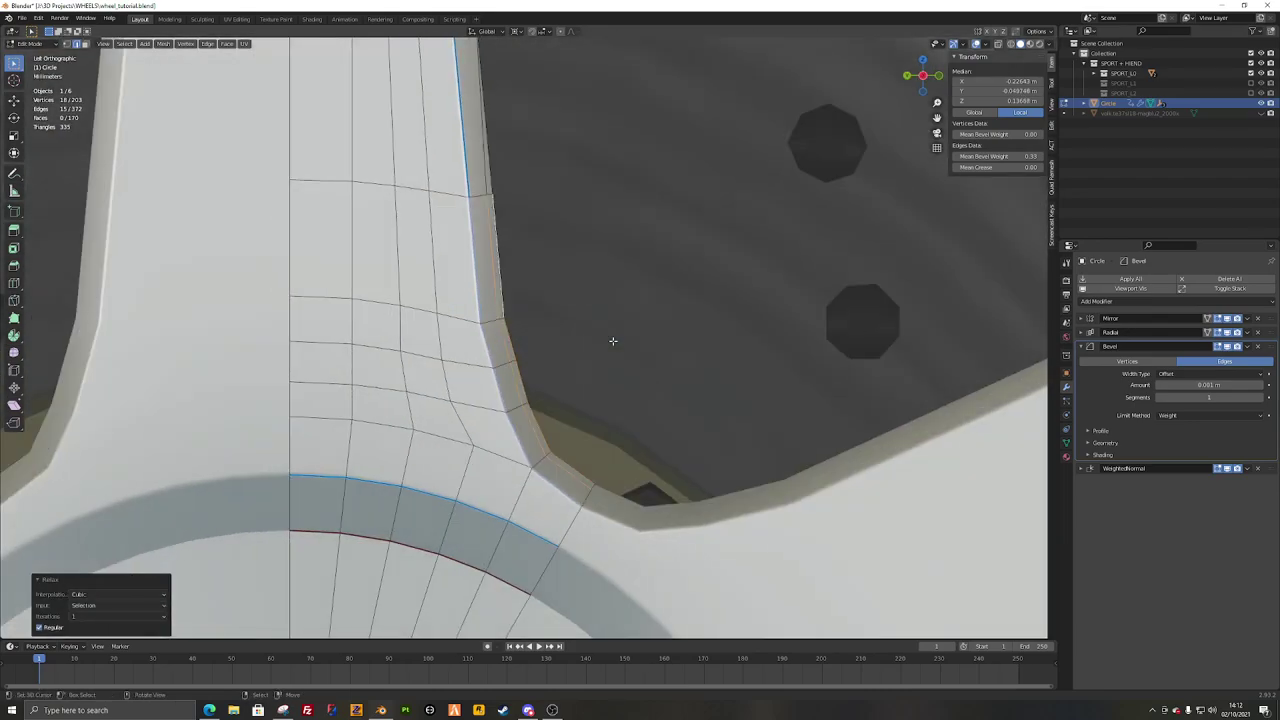
pyautogui.hotkey('ctrl', 'z')
# Step: Turn on see-through display, align to the left view and clear the edge selection
pyautogui.moveTo(613, 341)
pyautogui.mouseDown(button='middle')
pyautogui.moveTo(540, 343)
pyautogui.moveTo(575, 370)
pyautogui.mouseUp(button='middle')
pyautogui.hotkey('alt', 'z')
pyautogui.press('c')
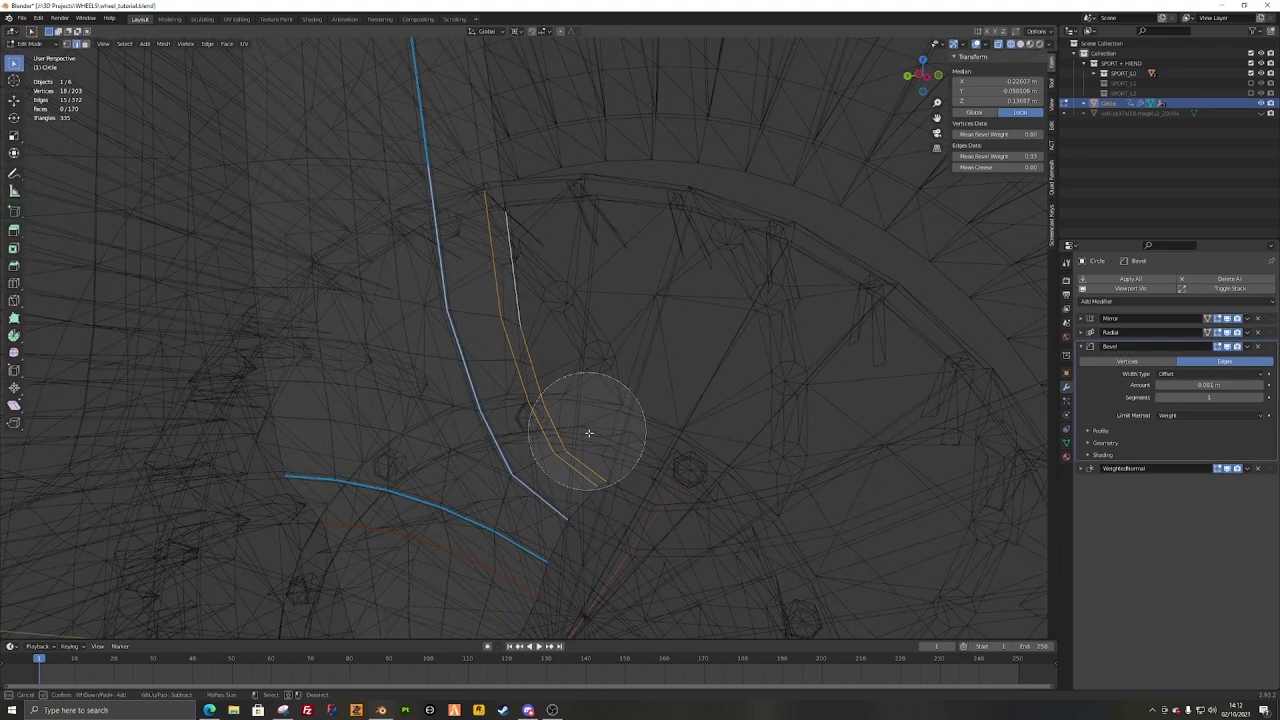
pyautogui.moveTo(589, 433); pyautogui.dragTo(546, 262, button='middle')
pyautogui.rightClick(538, 227)
pyautogui.press('KP_3')
pyautogui.press('ctrl+KP_3')
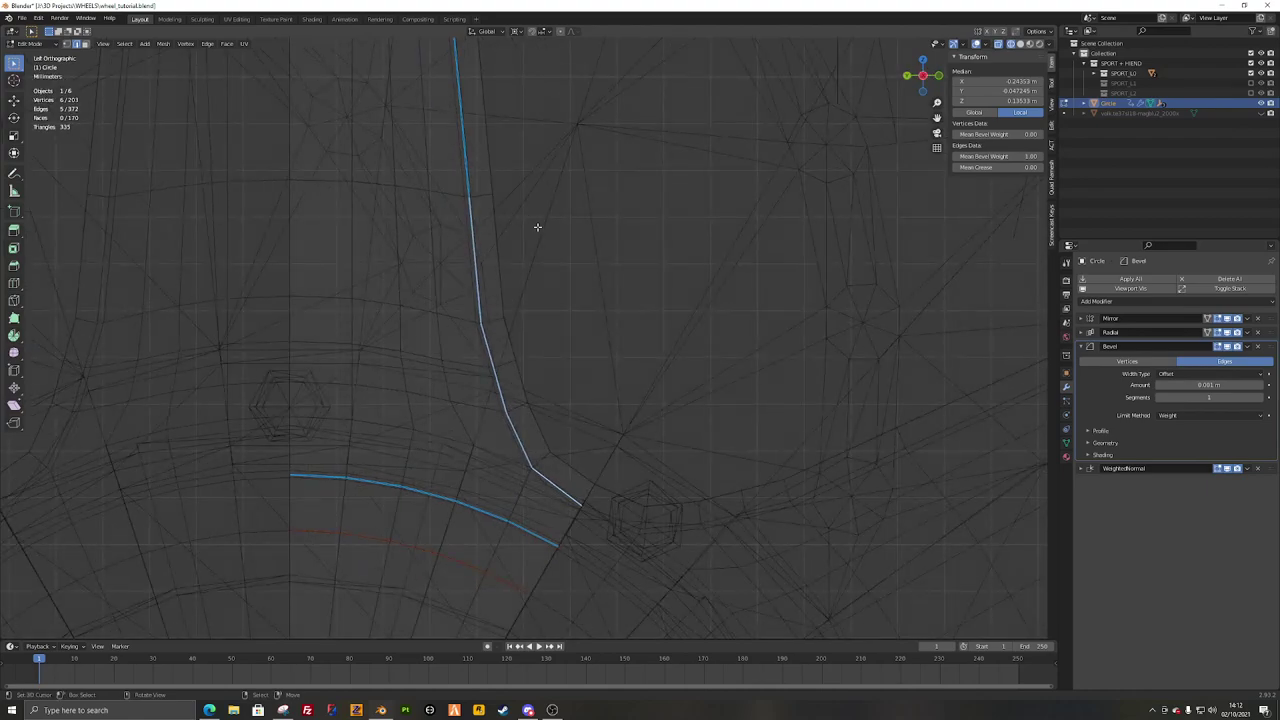
pyautogui.press('a')
pyautogui.press('a')
pyautogui.press('a')
pyautogui.click(506, 364)
pyautogui.press('a')
pyautogui.scroll(3, 508, 367)
# Step: Circle-select the edges at the bend in the spoke's side above the hub, dropping the cross edge on the spoke face
pyautogui.press('c')
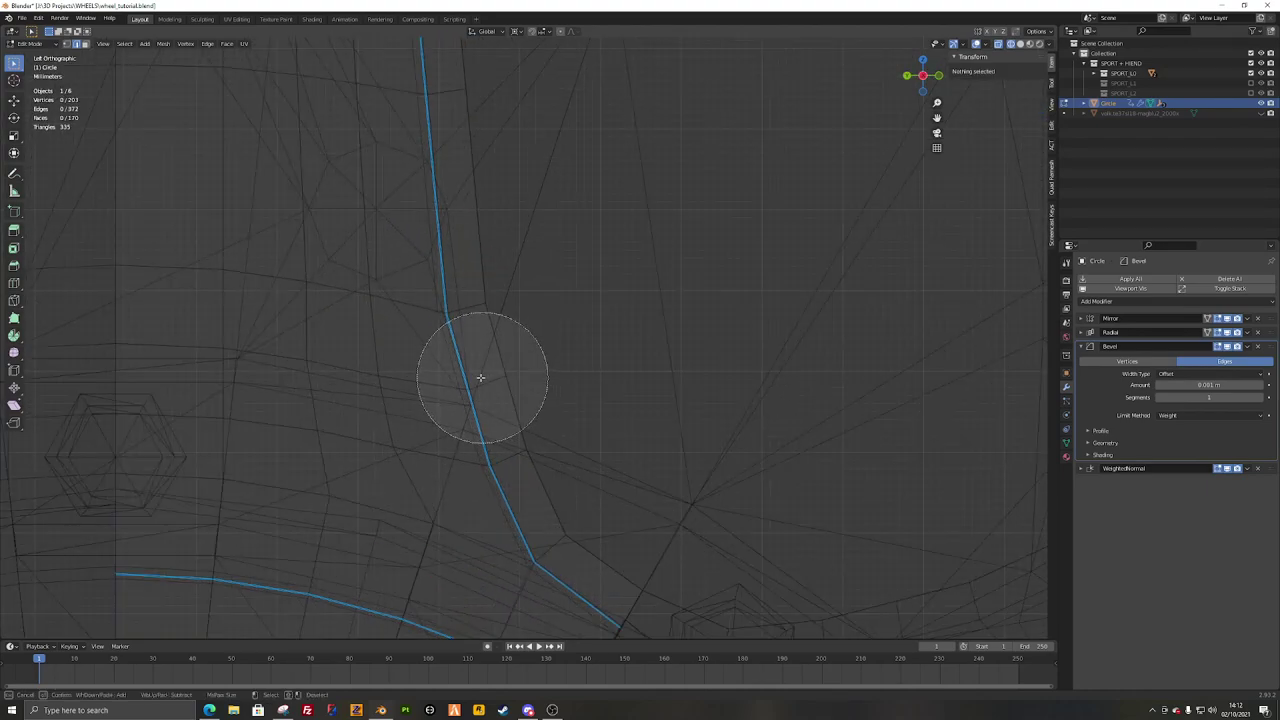
pyautogui.scroll(5, 481, 377)
pyautogui.click(487, 380)
pyautogui.rightClick(514, 368)
pyautogui.press('c')
pyautogui.scroll(1, 506, 302)
pyautogui.middleClick(505, 301)
pyautogui.middleClick(540, 415)
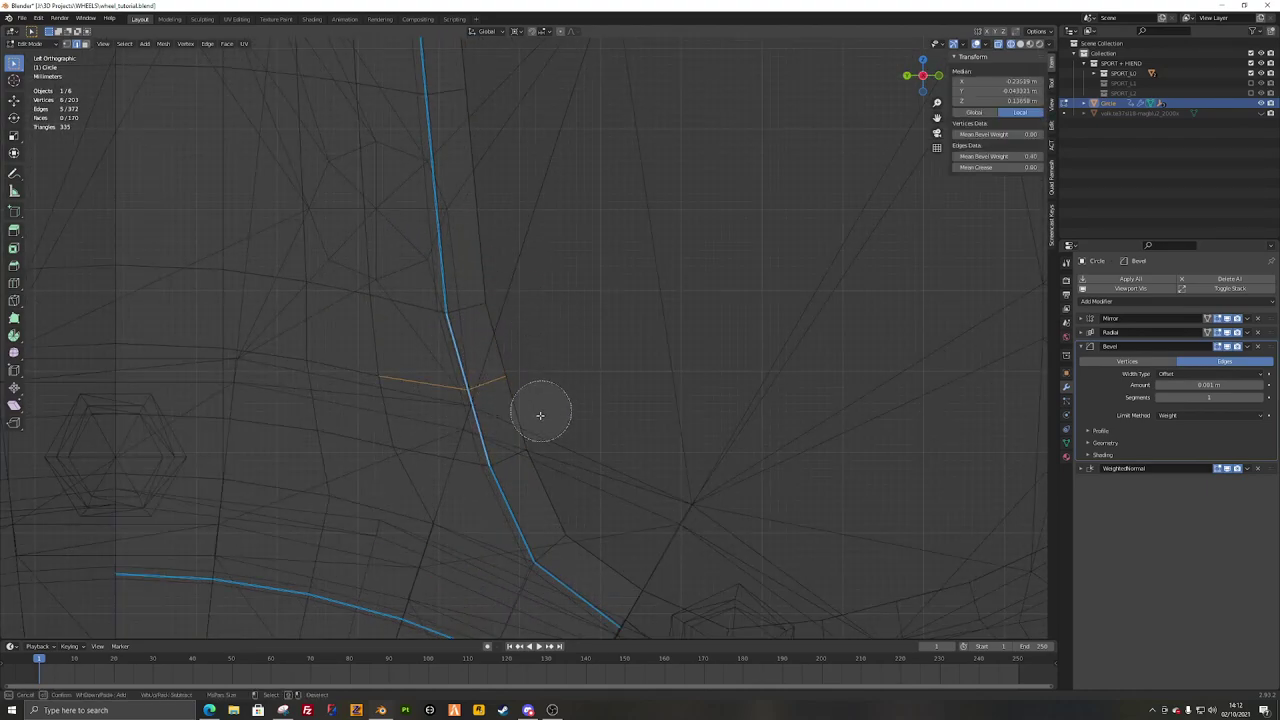
pyautogui.middleClick(394, 380)
pyautogui.rightClick(394, 381)
pyautogui.press('g')
pyautogui.press('y')
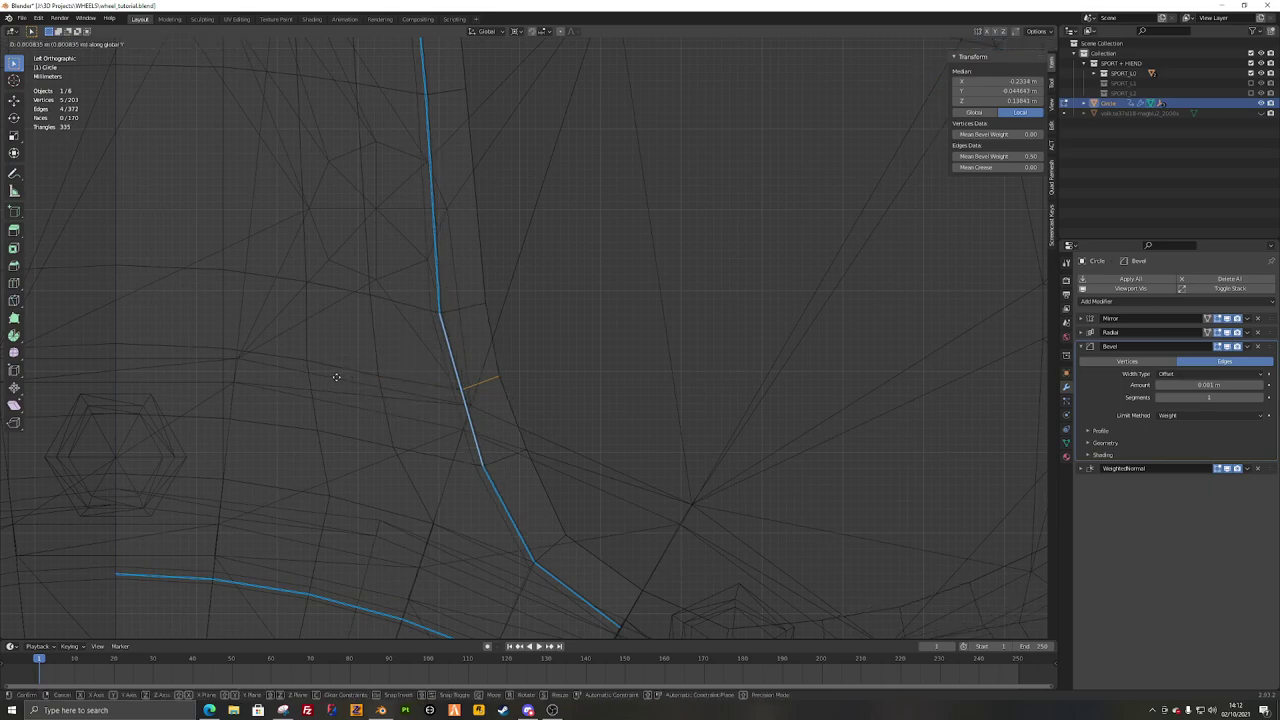
pyautogui.click(368, 375)
# Step: Narrow the selection to the middle cross edge of the spoke's bend and move it 0.00078 m along Y
pyautogui.press('c')
pyautogui.middleClick(436, 304)
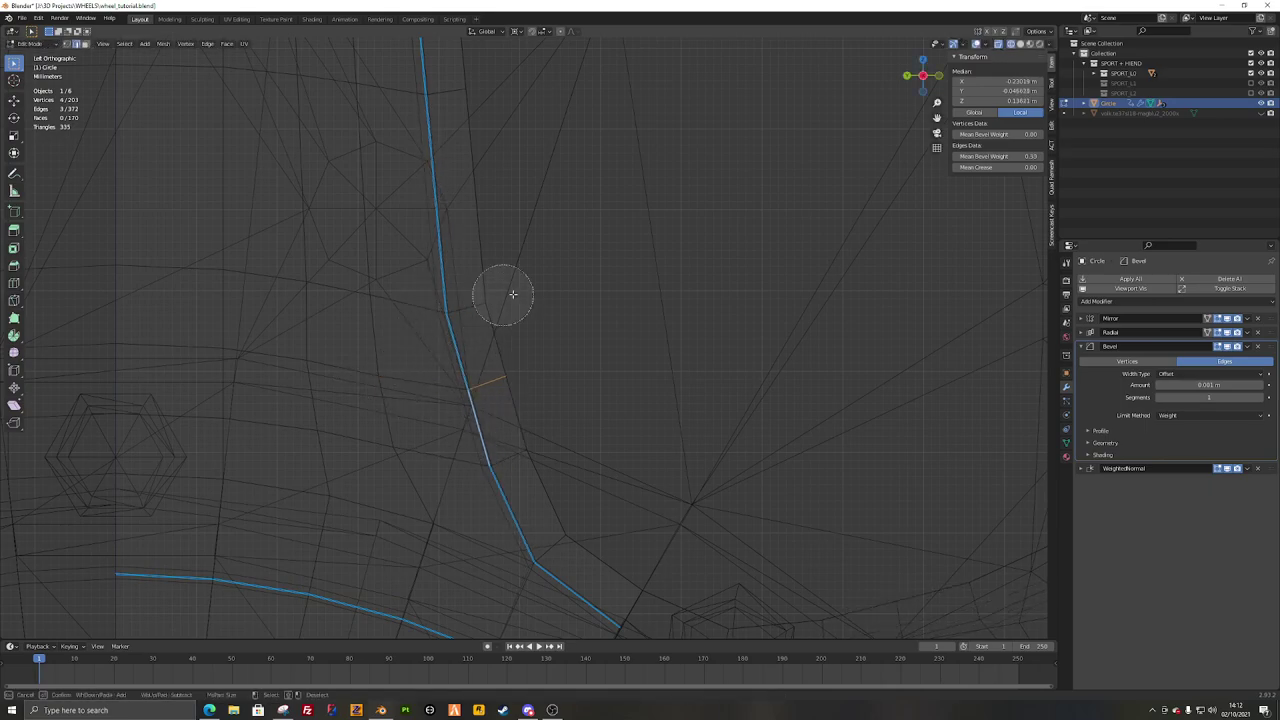
pyautogui.middleClick(468, 467)
pyautogui.rightClick(470, 467)
pyautogui.press('g')
pyautogui.click(441, 462)
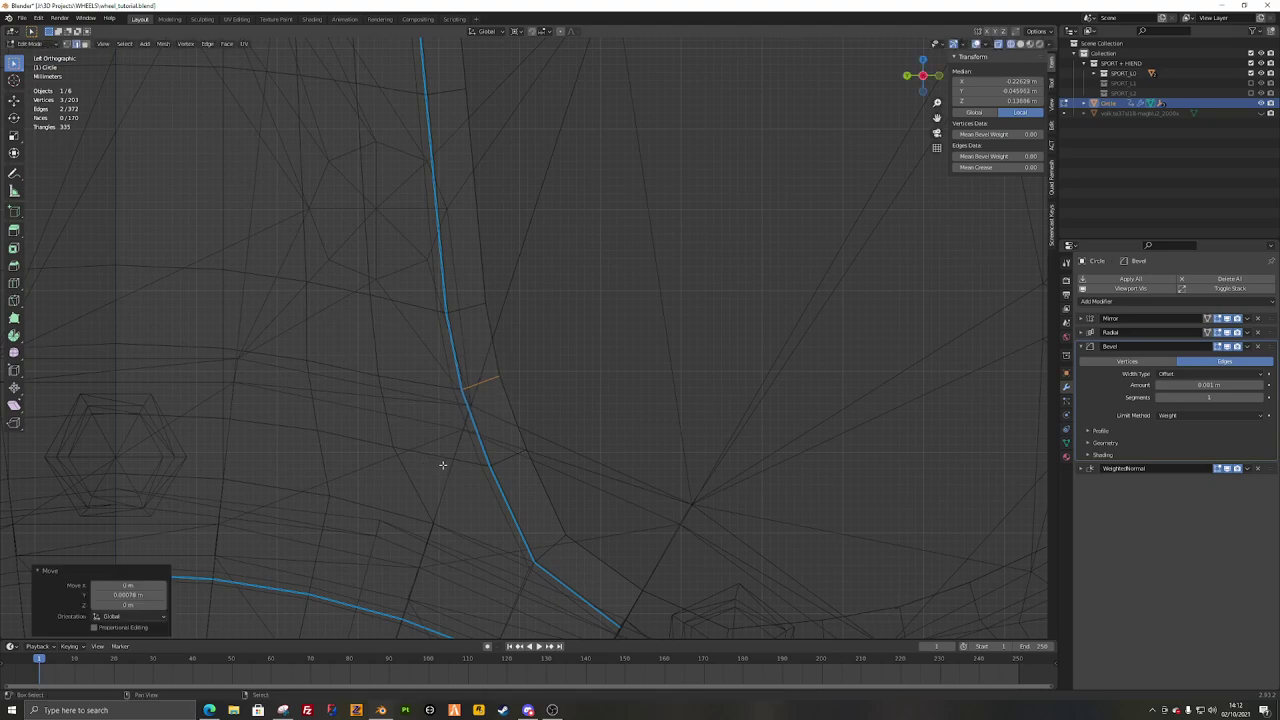
# Step: Circle-select the spoke's side edge loops from the bend to the opening's inner corner and relax them with LoopTools
pyautogui.hotkey('alt', 'a')
pyautogui.press('c')
pyautogui.moveTo(429, 361); pyautogui.dragTo(459, 427)
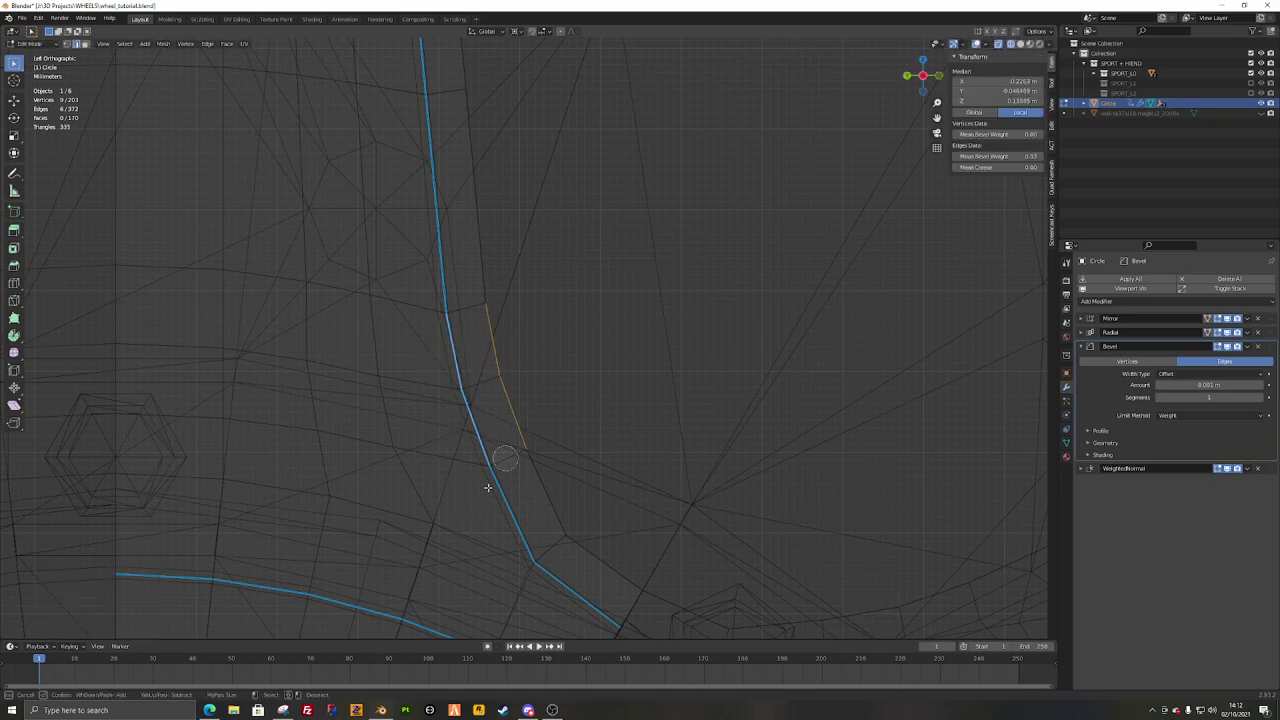
pyautogui.rightClick(776, 271)
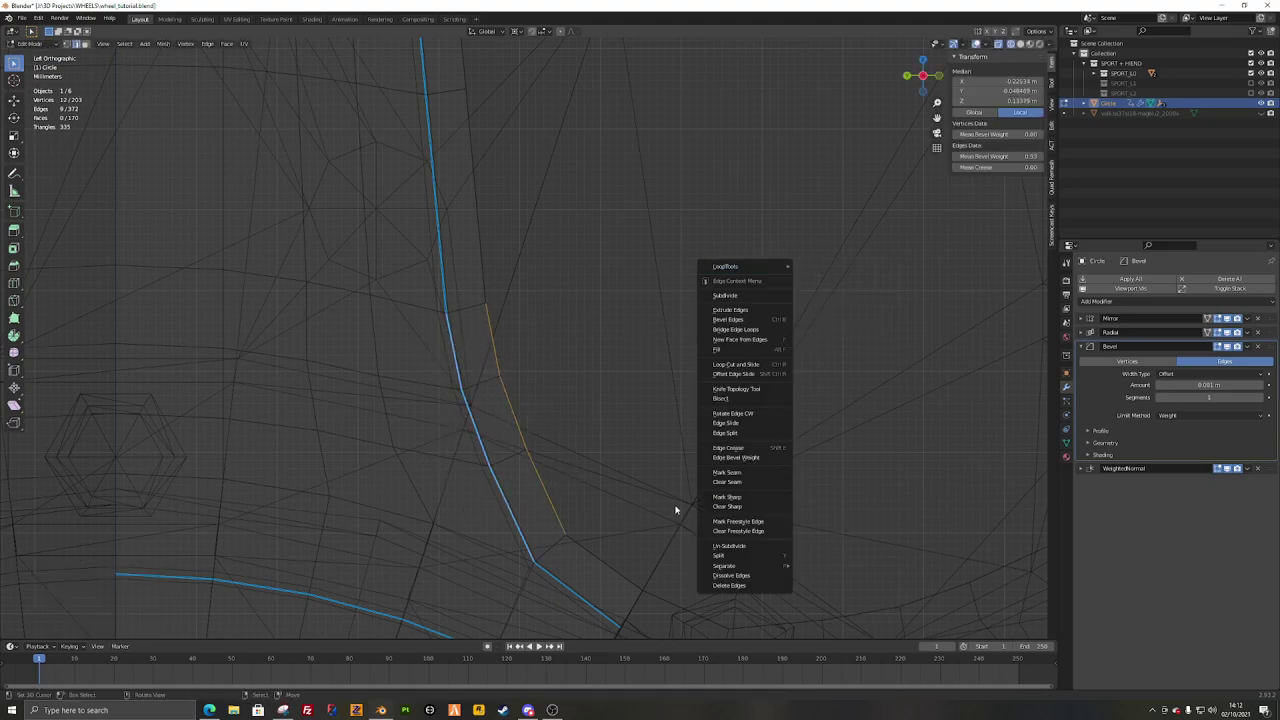
pyautogui.press('c')
pyautogui.rightClick(875, 368)
pyautogui.moveTo(885, 368)
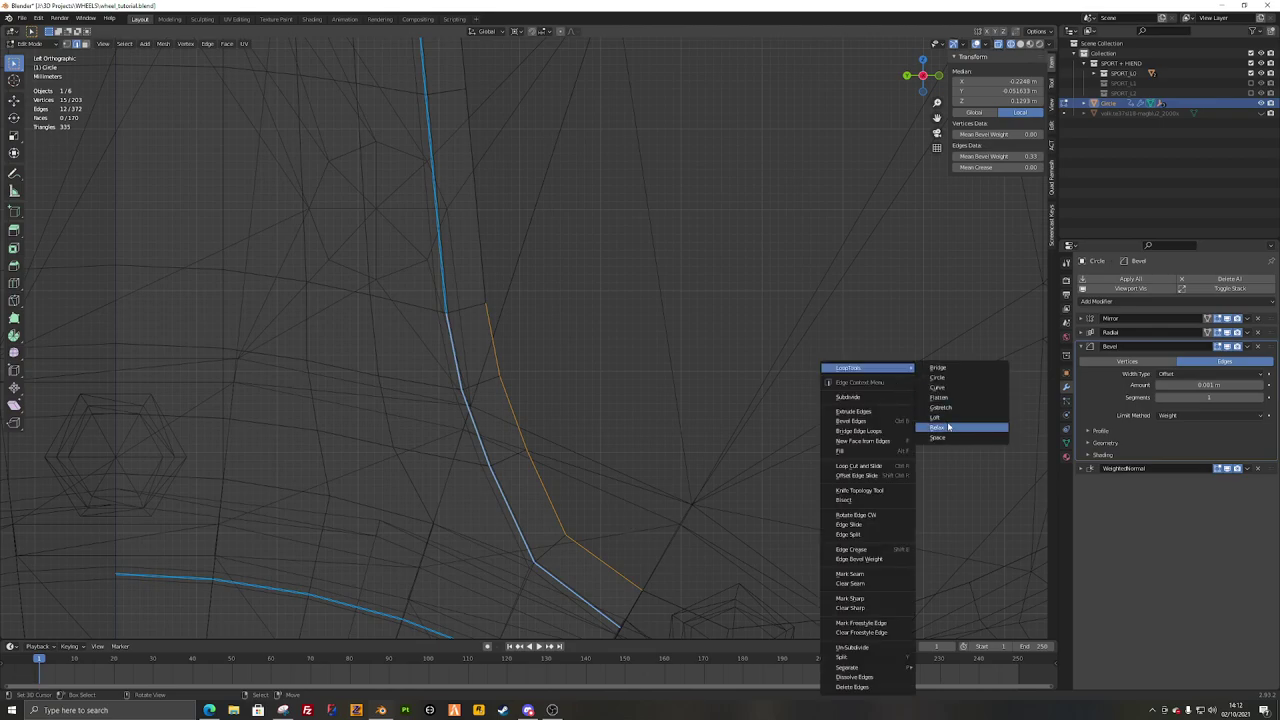
pyautogui.click(949, 427)
# Step: Examine the smoothness of the spoke openings near the hub in solid shading, comparing Object Mode and Edit Mode
pyautogui.hotkey('shift', 'z')
pyautogui.press('Tab')
pyautogui.scroll(-4, 660, 315)
pyautogui.hotkey('alt', 'a')
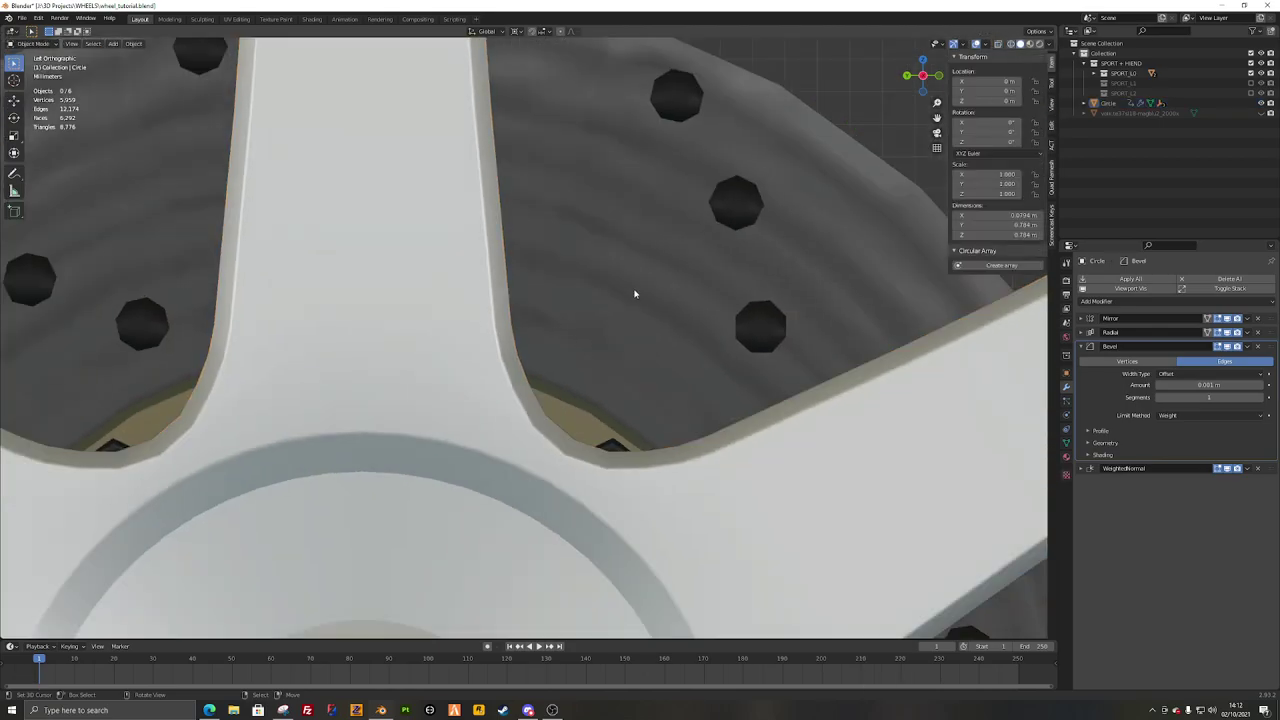
pyautogui.moveTo(634, 293); pyautogui.dragTo(565, 355, button='middle')
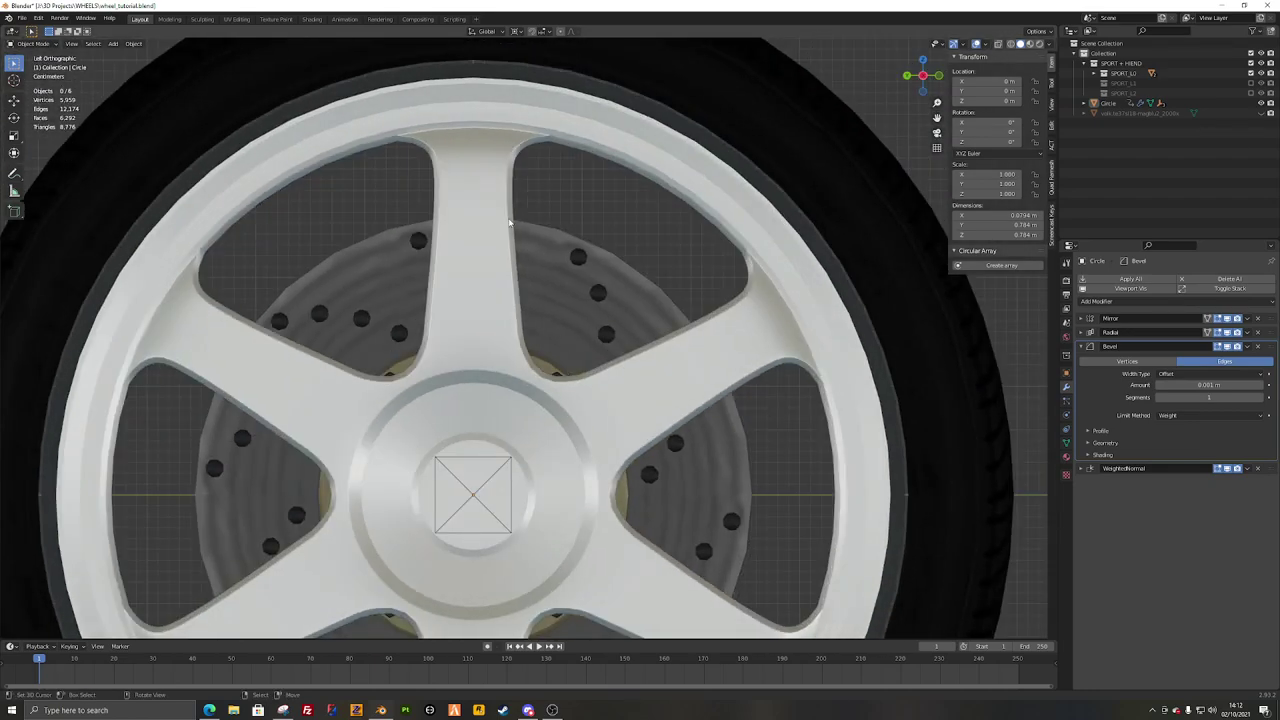
pyautogui.press('Tab')
pyautogui.press('Tab')
pyautogui.scroll(4, 362, 288)
pyautogui.press('Tab')
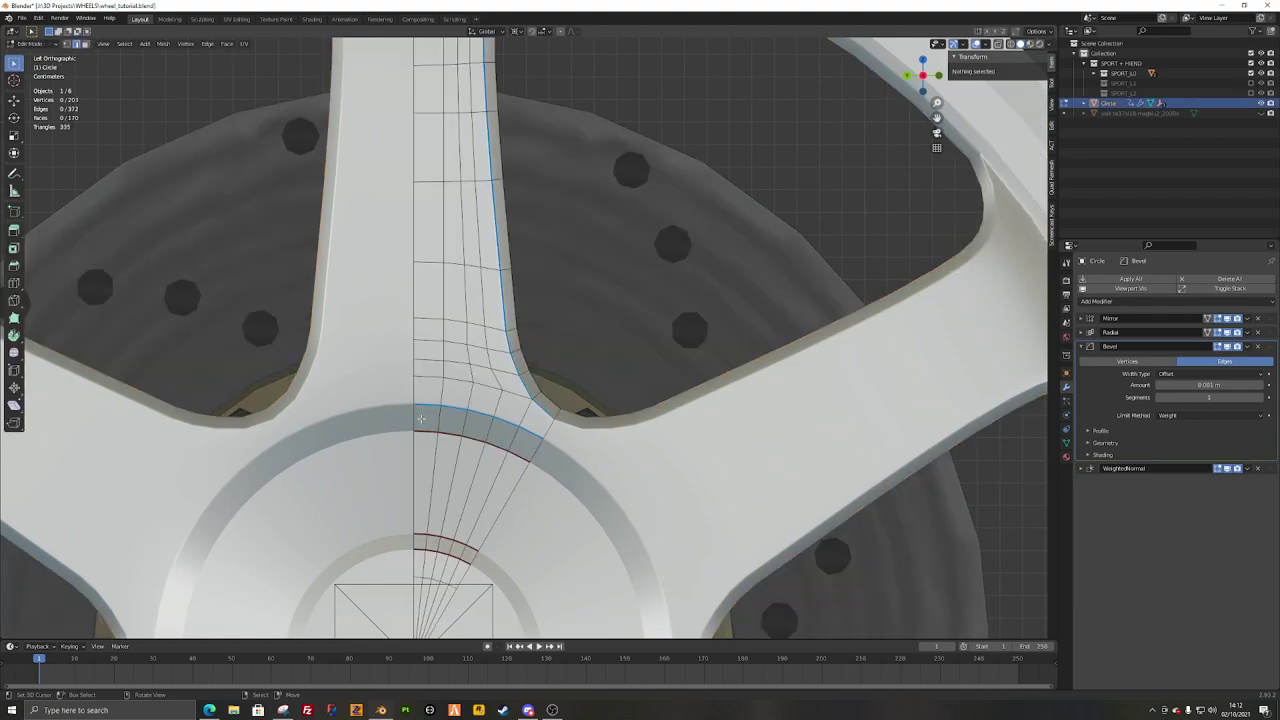
pyautogui.scroll(-5, 493, 270)
pyautogui.scroll(6, 566, 137)
# Step: Select the two innermost sharp edge loops of the rim lip, clear their sharp marking and give them a bevel weight
pyautogui.moveTo(405, 390); pyautogui.dragTo(485, 395, button='middle')
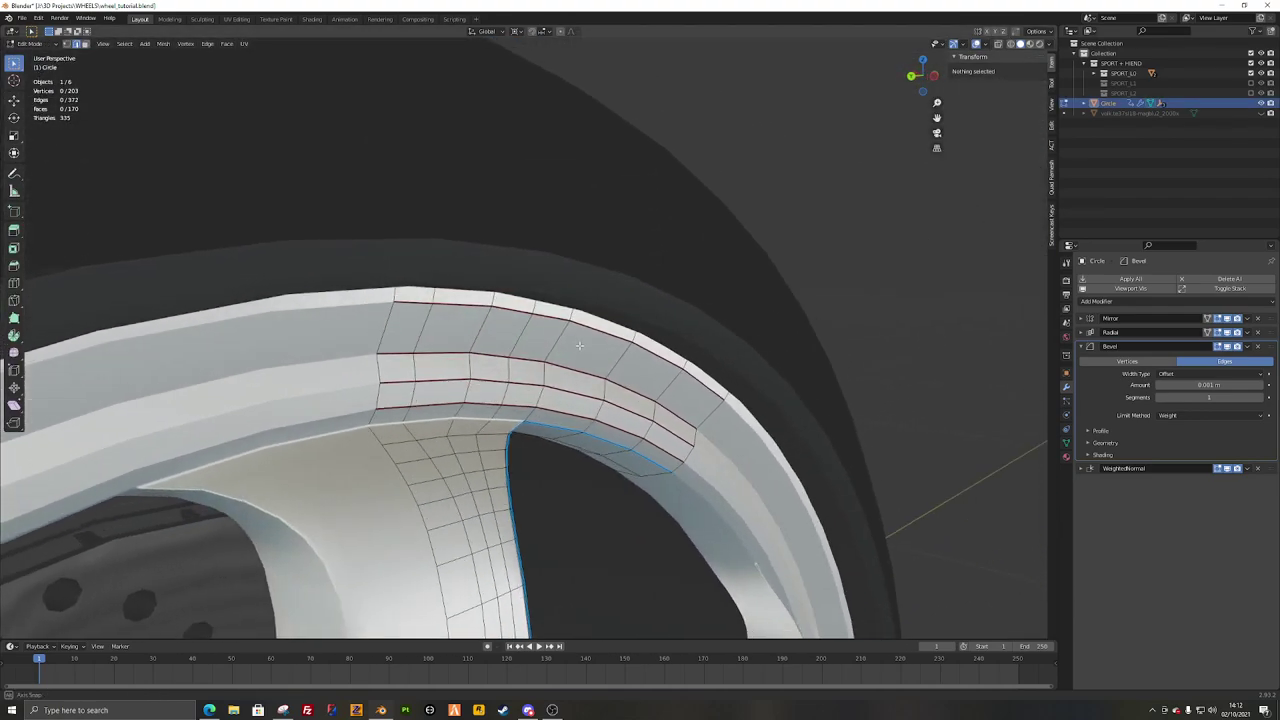
pyautogui.scroll(2, 468, 423)
pyautogui.keyDown('alt'); pyautogui.click(470, 432); pyautogui.keyUp('alt')
pyautogui.hotkey('ctrl', 'e')
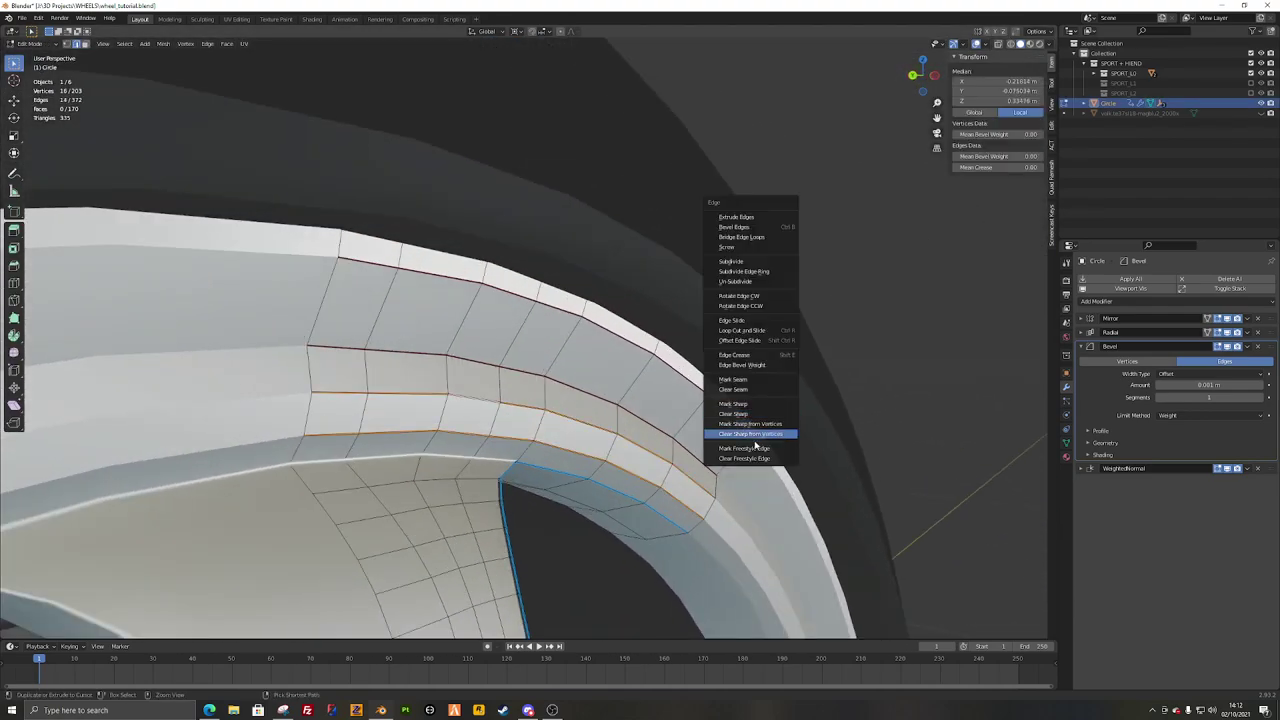
pyautogui.click(742, 413)
pyautogui.hotkey('ctrl', 'e')
pyautogui.click(706, 364)
pyautogui.write('15')
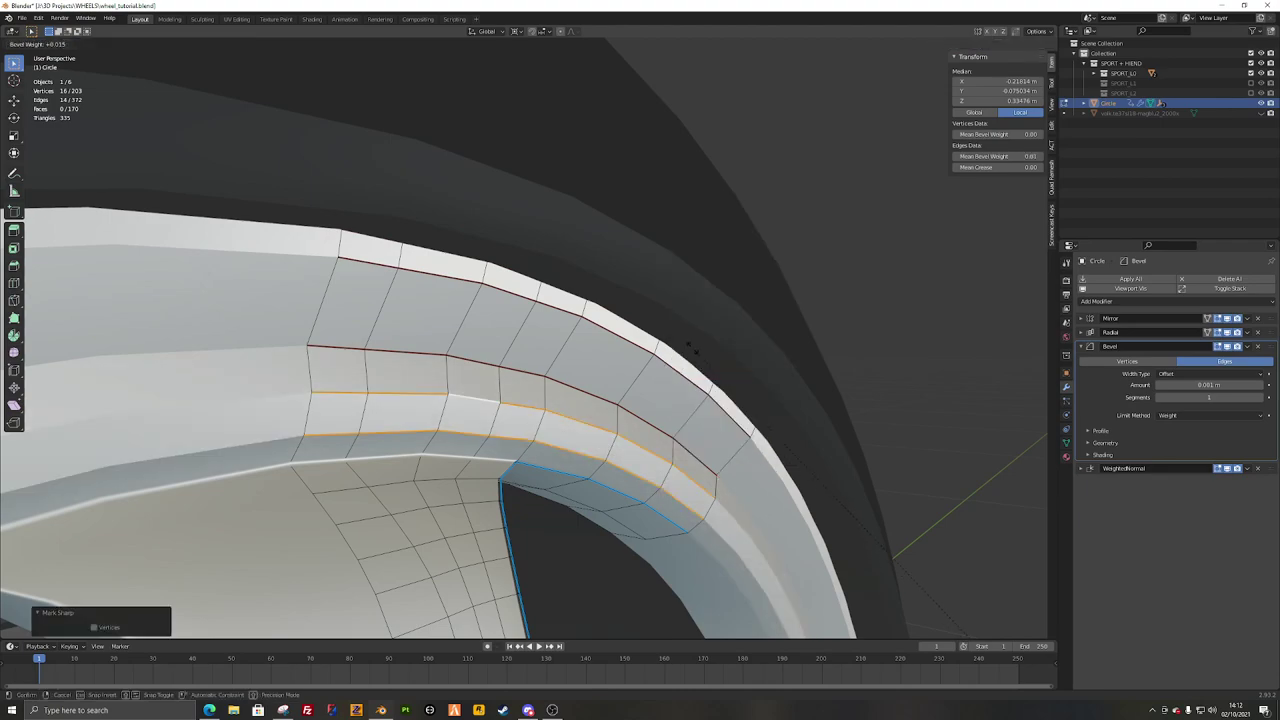
pyautogui.click(691, 349)
pyautogui.press('Tab')
pyautogui.moveTo(589, 400); pyautogui.dragTo(640, 392, button='middle')
# Step: Select the remaining outer sharp edge loops of the rim lip, clear their sharp marking and give them a bevel weight
pyautogui.press('Tab')
pyautogui.keyDown('alt'); pyautogui.click(500, 362); pyautogui.keyUp('alt')
pyautogui.moveTo(510, 362); pyautogui.dragTo(590, 335, button='middle')
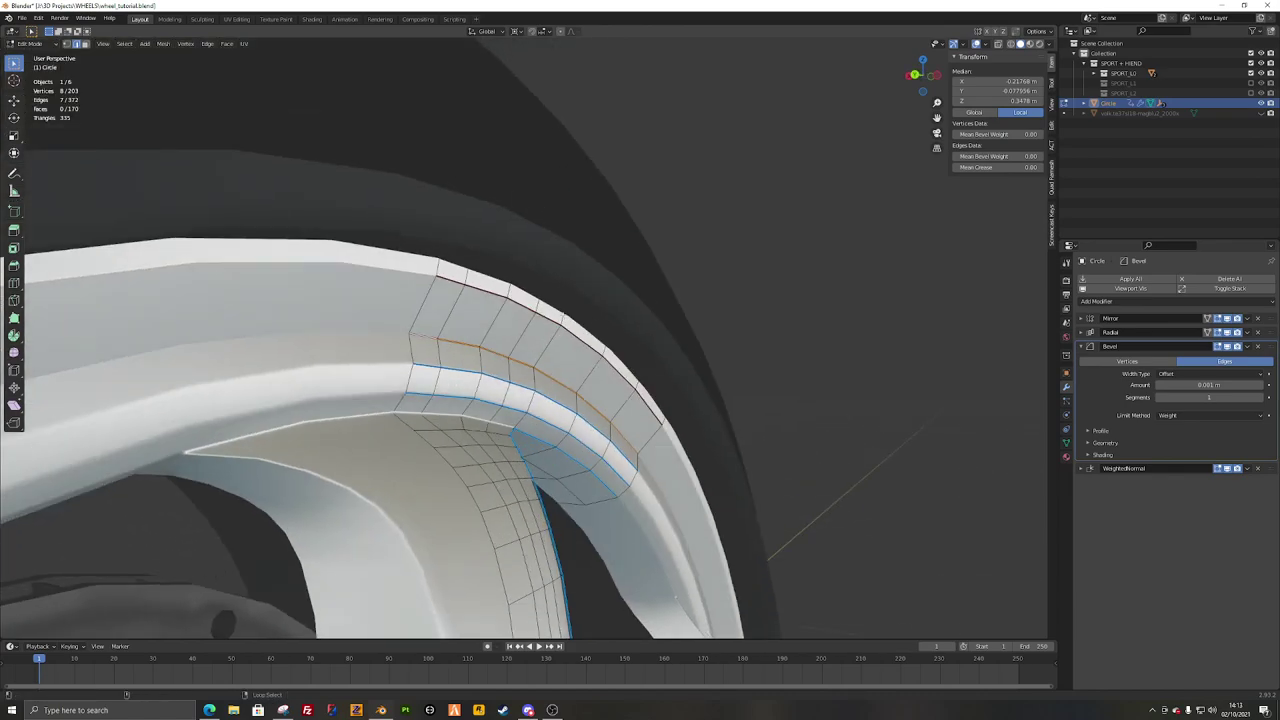
pyautogui.hotkey('ctrl', 'e')
pyautogui.click(795, 440)
pyautogui.hotkey('ctrl', 'e')
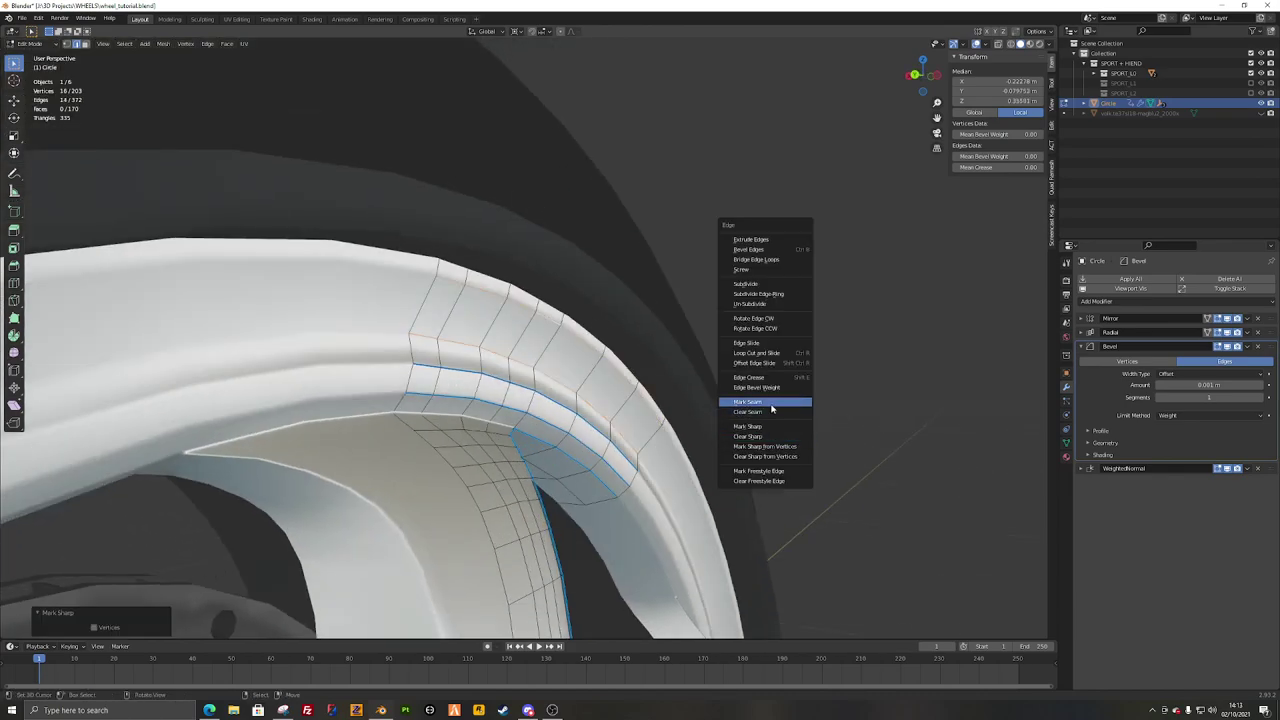
pyautogui.click(765, 387)
pyautogui.click(766, 380)
pyautogui.press('Tab')
pyautogui.scroll(-6, 766, 380)
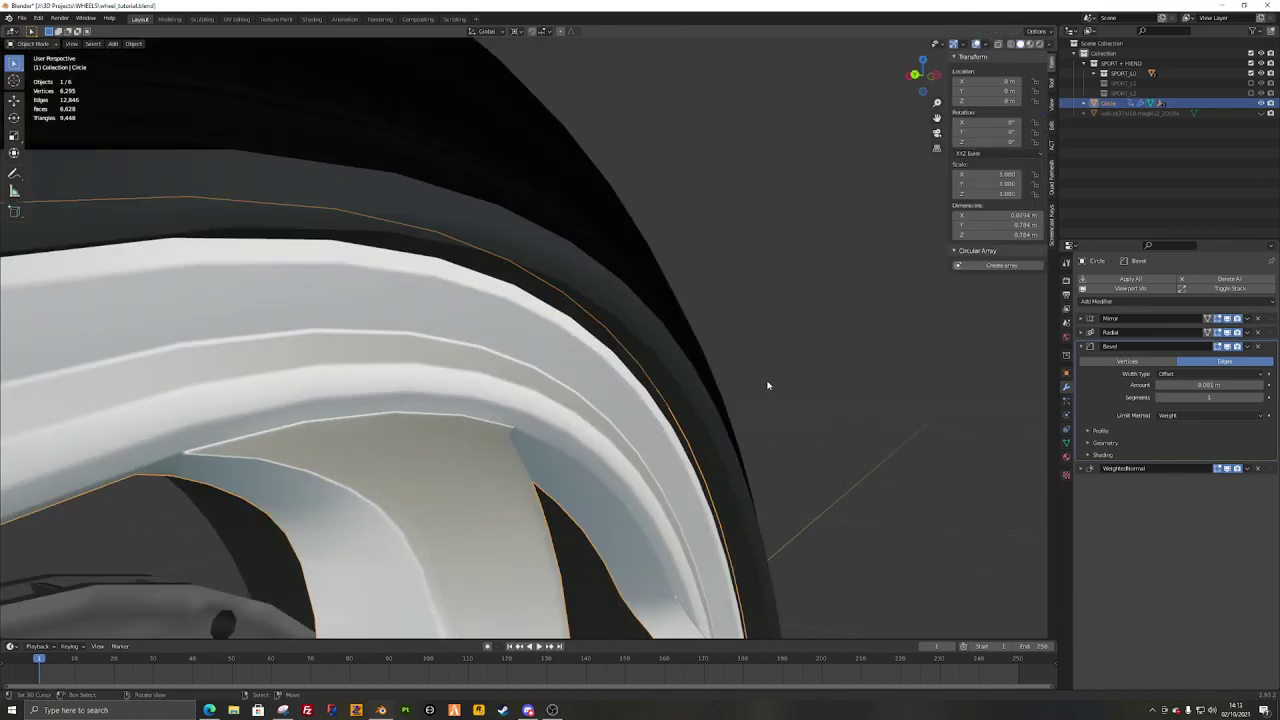
pyautogui.hotkey('alt', 'a')
pyautogui.moveTo(568, 352); pyautogui.dragTo(512, 380, button='middle')
pyautogui.scroll(-4, 468, 534)
# Step: Select the remaining sharp edge loops on the hub and centre cap, clear their sharp marking and set their bevel weight to 1
pyautogui.keyDown('shift'); pyautogui.moveTo(467, 534); pyautogui.dragTo(501, 367, button='middle'); pyautogui.keyUp('shift')
pyautogui.click(504, 383)
pyautogui.scroll(6, 504, 383)
pyautogui.press('Tab')
pyautogui.keyDown('alt'); pyautogui.click(500, 338); pyautogui.keyUp('alt')
pyautogui.hotkey('ctrl', 'e')
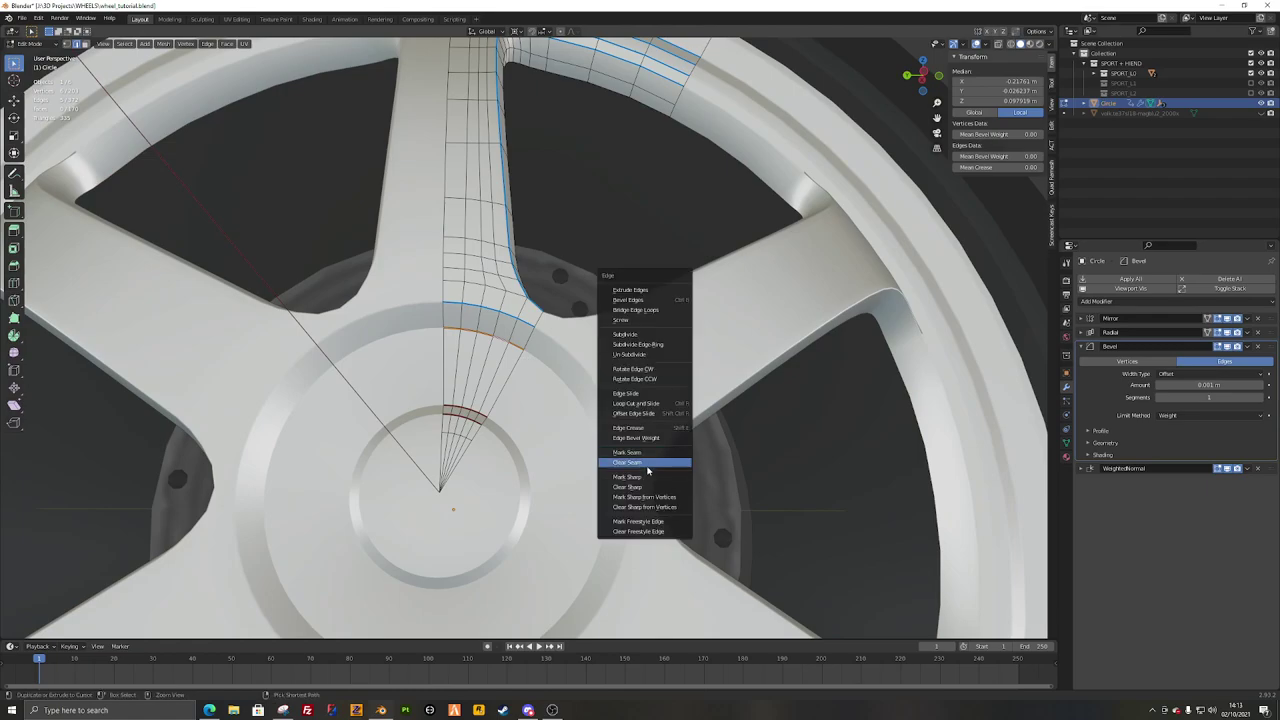
pyautogui.click(628, 477)
pyautogui.hotkey('ctrl', 'e')
pyautogui.click(622, 443)
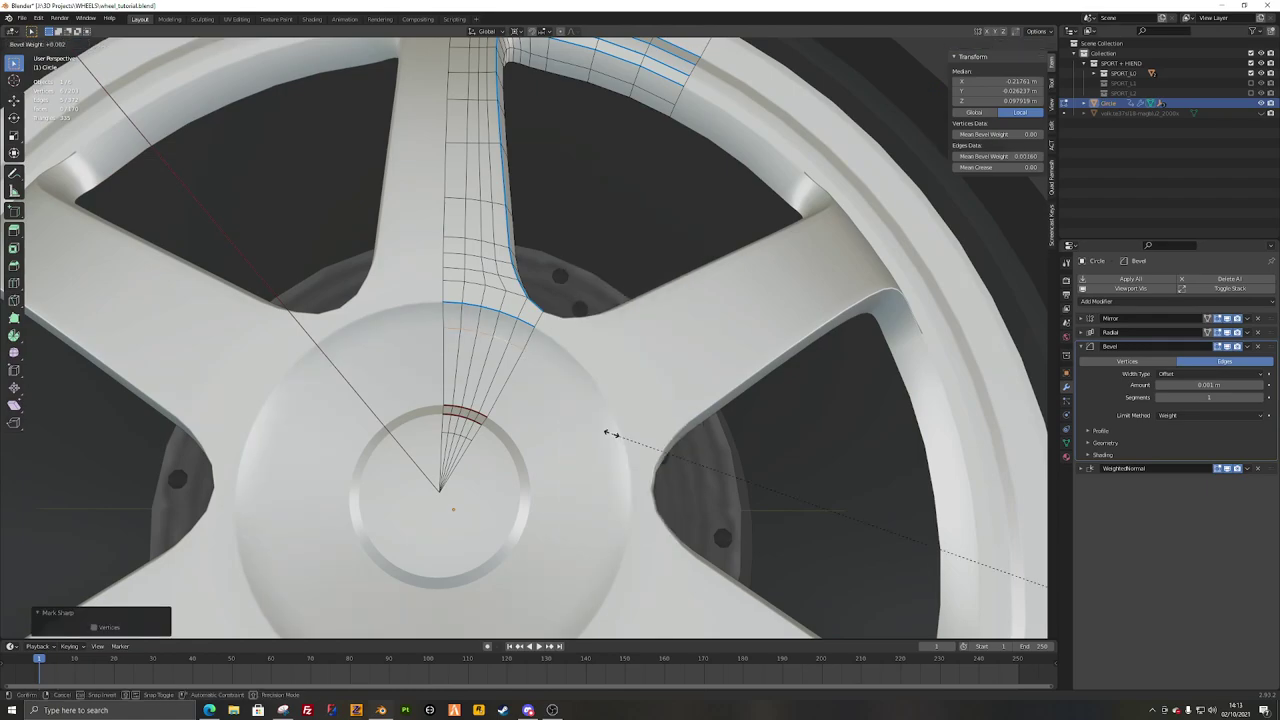
pyautogui.press('1')
pyautogui.click(612, 437)
# Step: Inspect the bevelled hub, spokes and rim from several angles in Object Mode
pyautogui.press('Tab')
pyautogui.scroll(-4, 510, 366)
pyautogui.moveTo(510, 366); pyautogui.dragTo(566, 350, button='middle')
pyautogui.scroll(5, 566, 329)
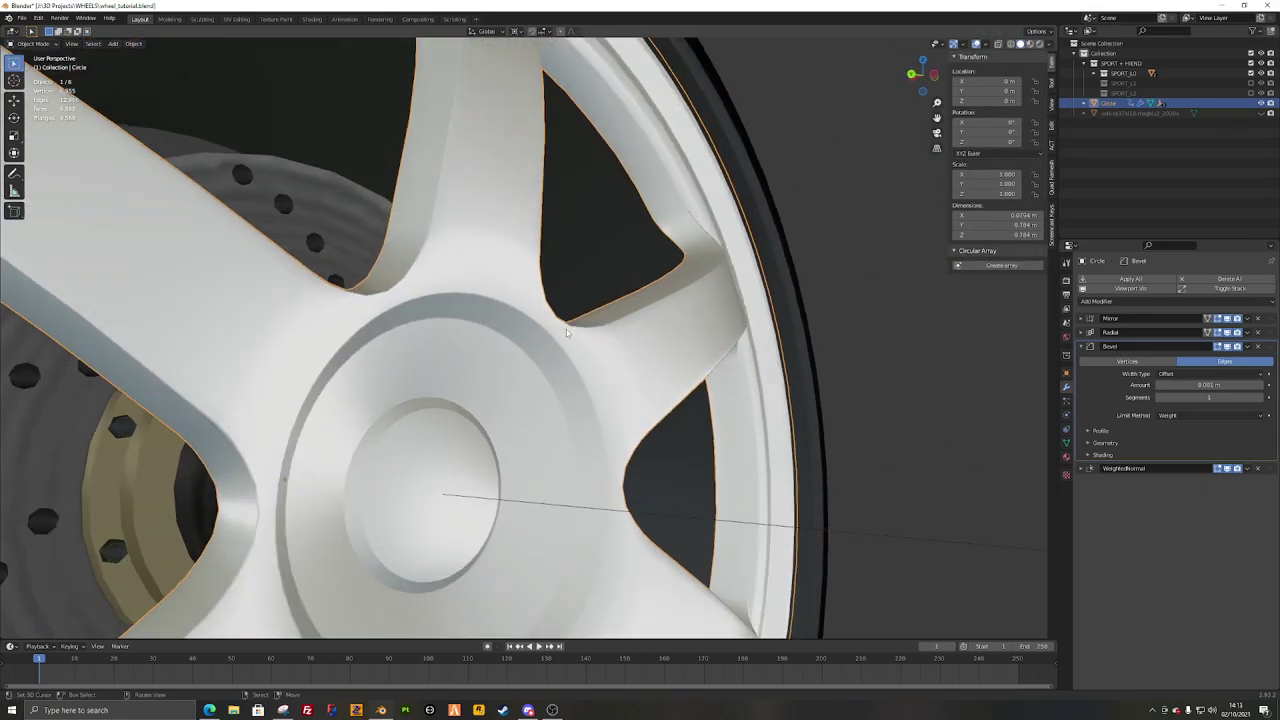
pyautogui.moveTo(450, 415); pyautogui.dragTo(400, 392, button='middle')
pyautogui.scroll(-3, 400, 392)
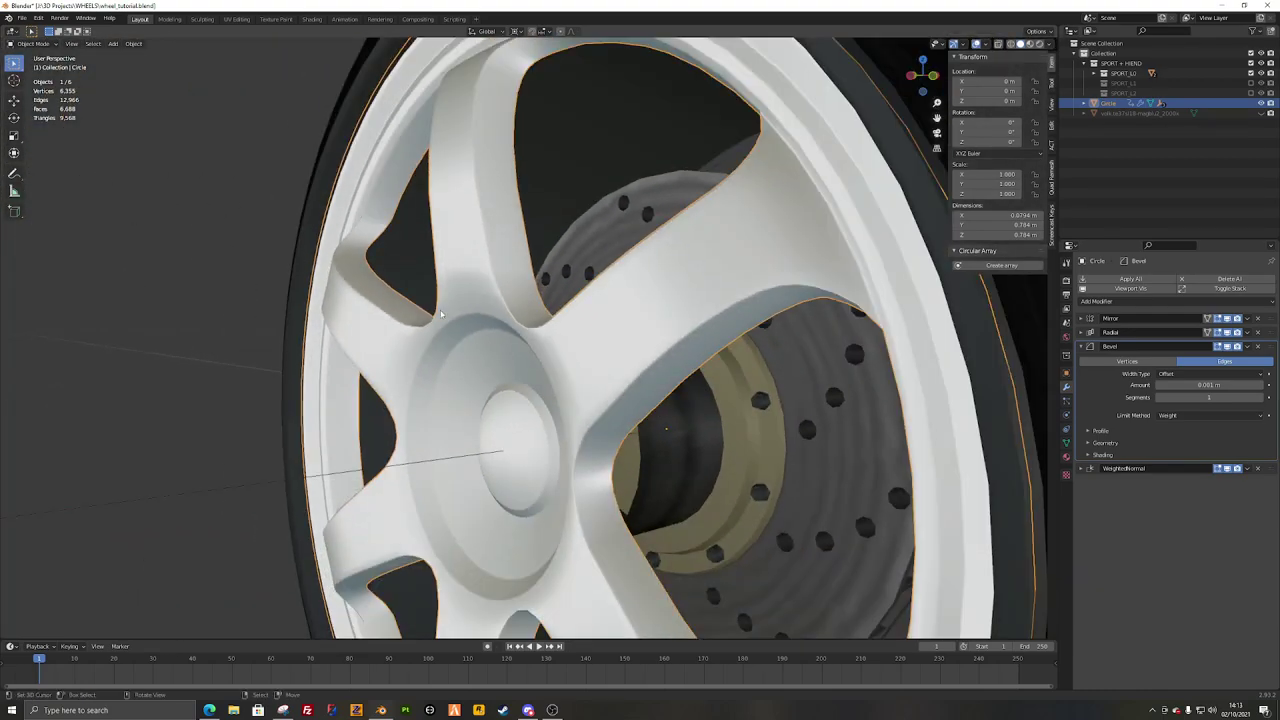
pyautogui.scroll(-4, 441, 313)
pyautogui.moveTo(441, 313); pyautogui.dragTo(531, 292, button='middle')
pyautogui.hotkey('alt', 'a')
pyautogui.scroll(2, 531, 292)
pyautogui.moveTo(450, 350); pyautogui.dragTo(531, 384, button='middle')
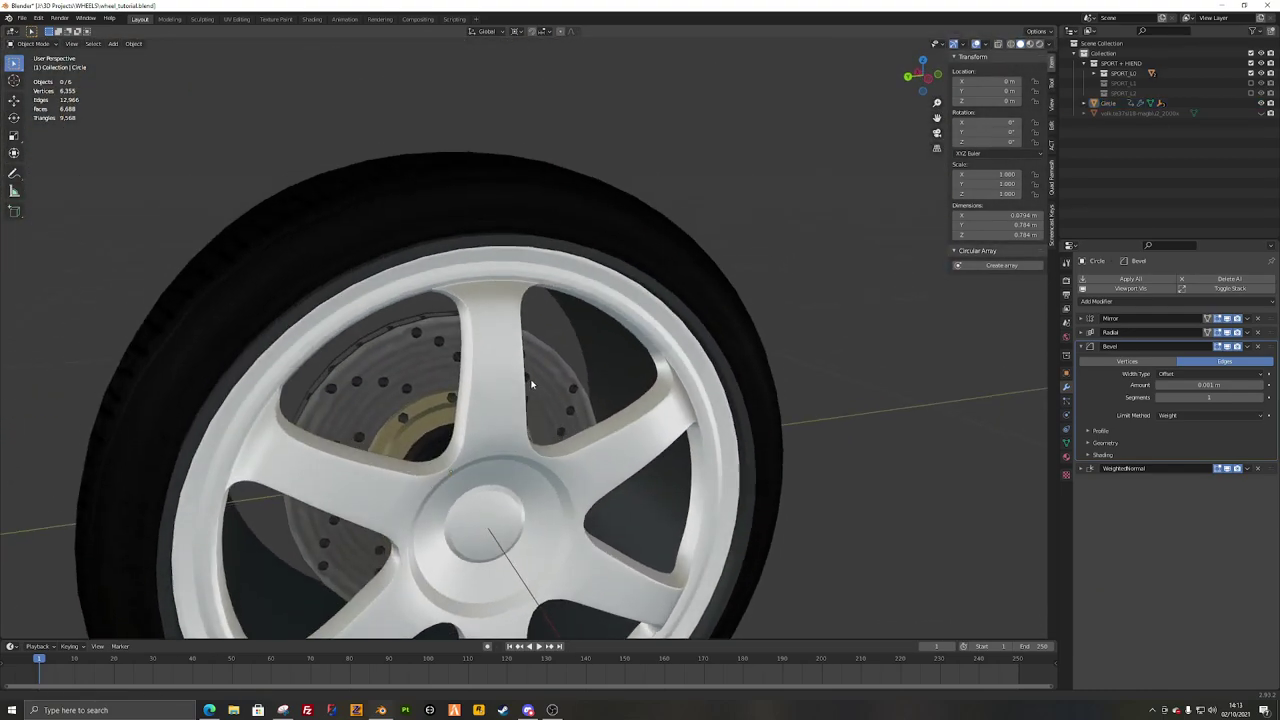
pyautogui.scroll(6, 531, 384)
pyautogui.moveTo(471, 294); pyautogui.dragTo(500, 392, button='middle')
pyautogui.scroll(2, 528, 320)
# Step: In Edit Mode, flatten the selected wheel edges along X by scaling them to 0
pyautogui.click(528, 308)
pyautogui.press('Tab')
pyautogui.press('s')
pyautogui.press('x')
pyautogui.press('0')
pyautogui.press('Return')
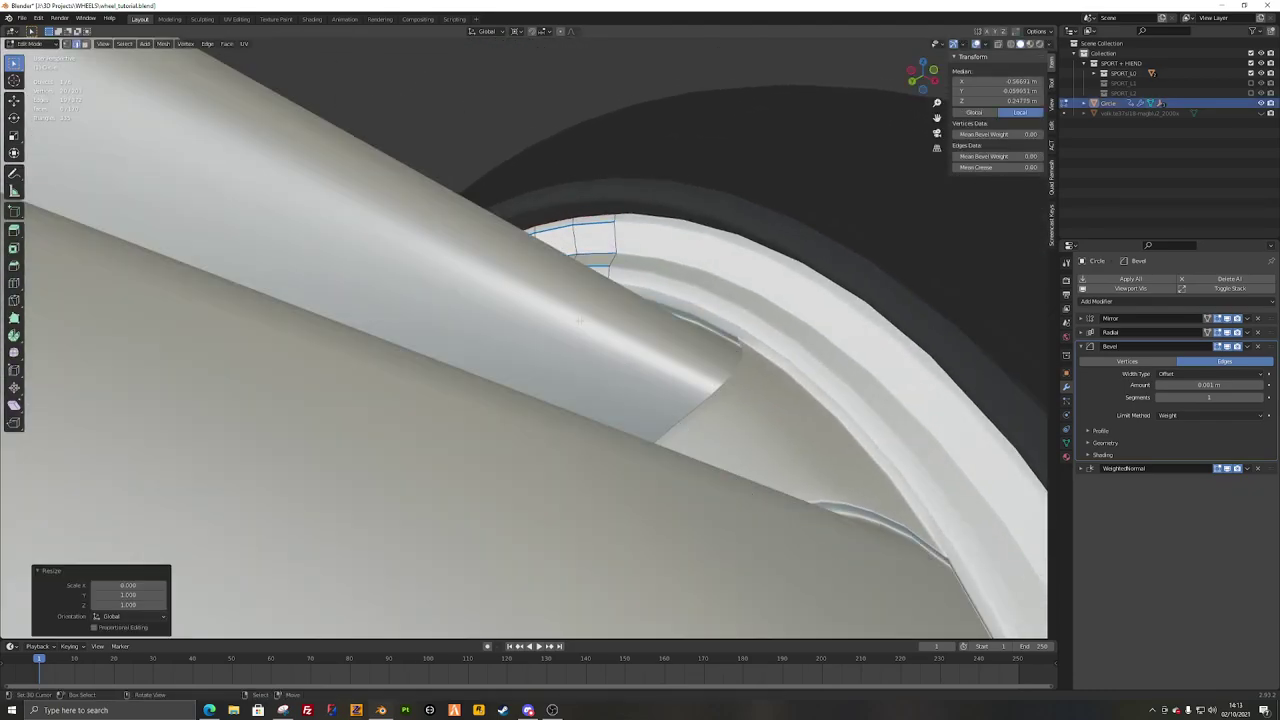
# Step: Move the flattened back edges of the spoke and rim along X to sit just behind the wheel face
pyautogui.scroll(-6, 579, 320)
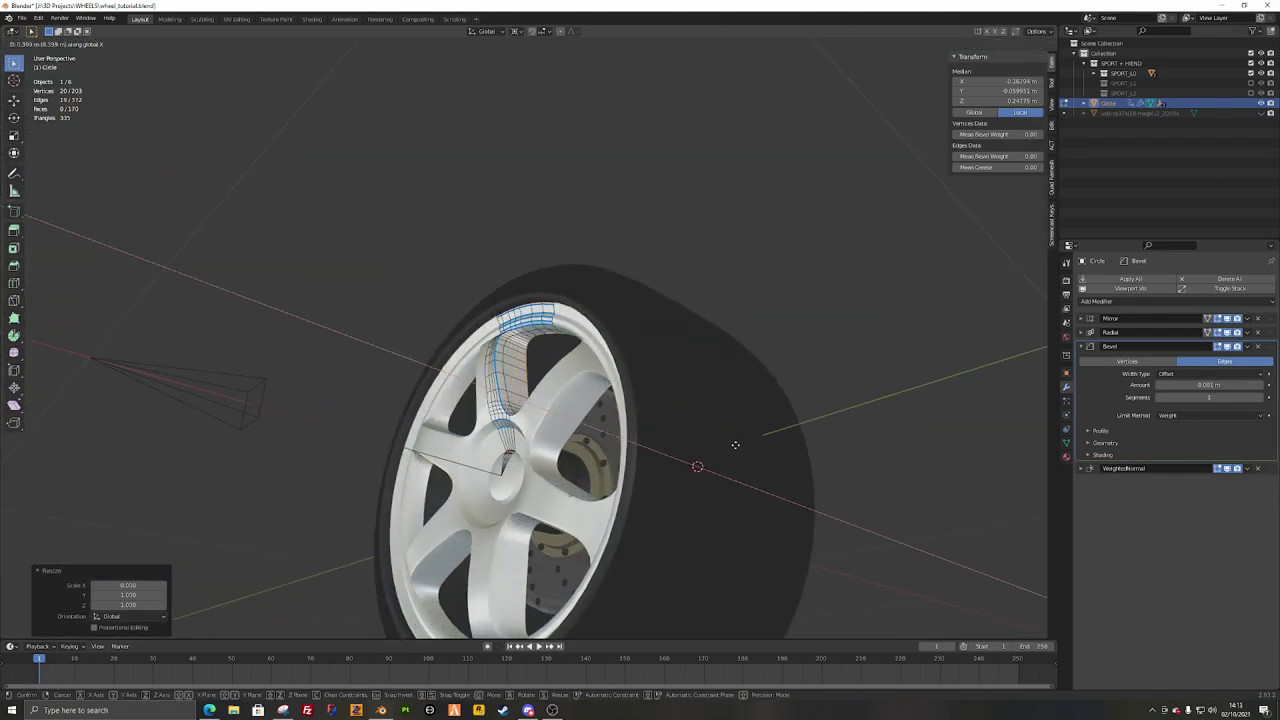
pyautogui.click(735, 444)
pyautogui.moveTo(735, 444); pyautogui.dragTo(380, 305, button='middle')
pyautogui.scroll(5, 530, 345)
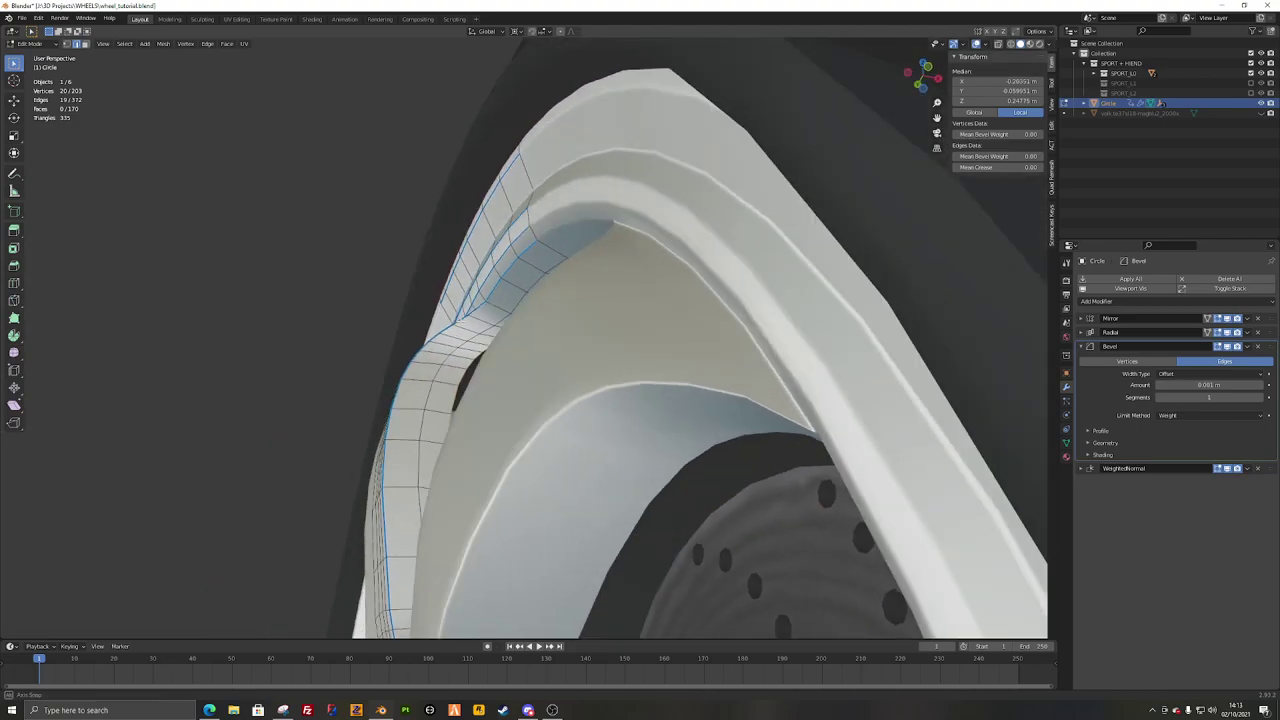
# Step: Try extruding the selected back edges, shifting them along X and scaling them along X
pyautogui.moveTo(640, 390); pyautogui.dragTo(620, 377, button='middle')
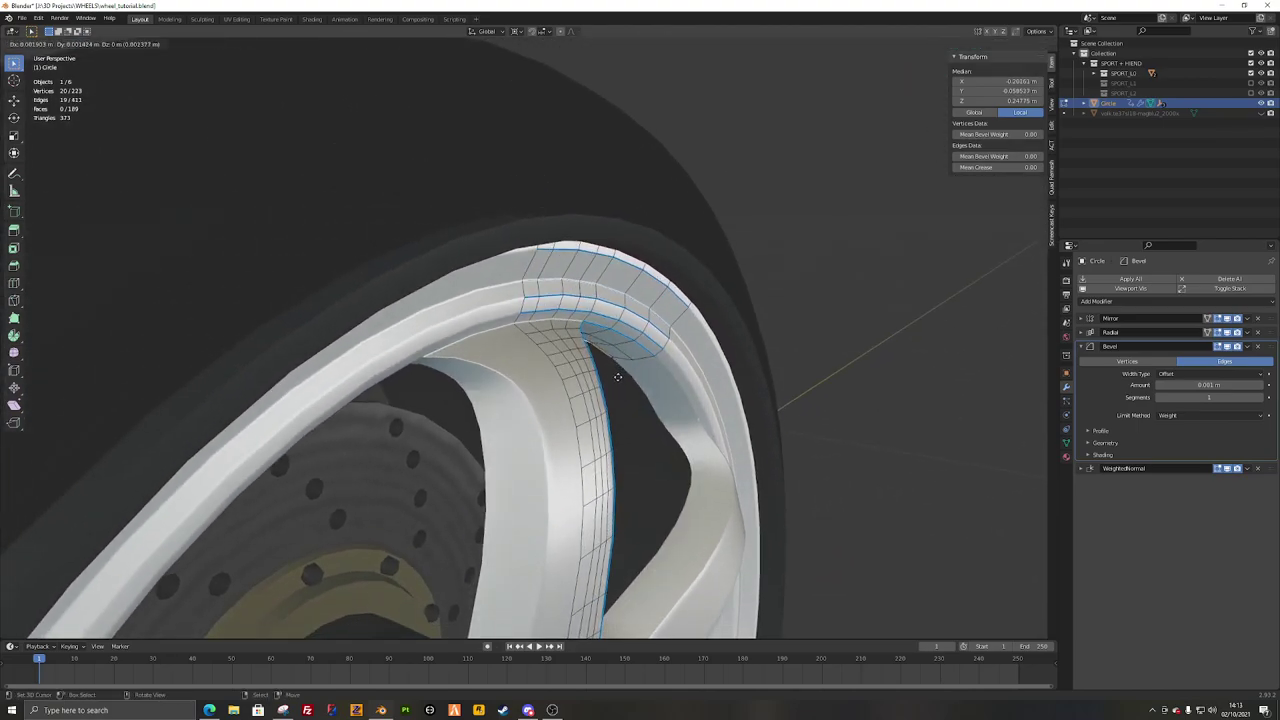
pyautogui.click(600, 373)
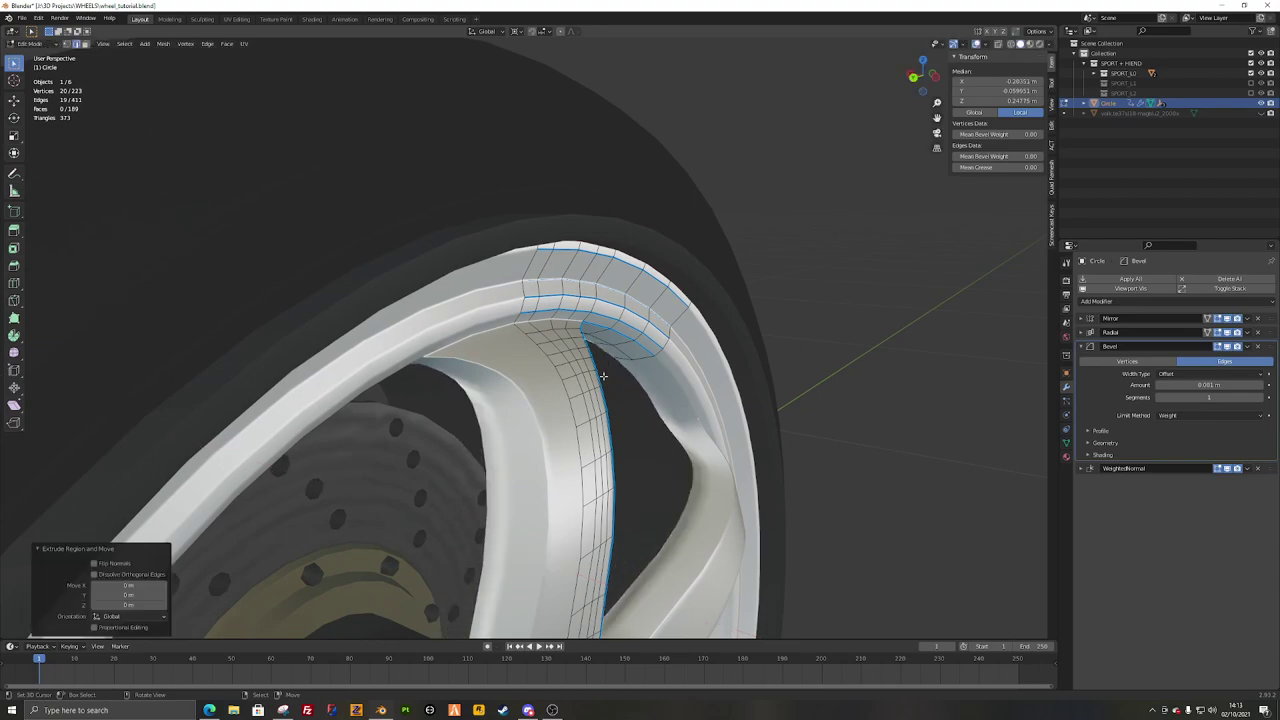
pyautogui.click(763, 462)
pyautogui.press('g')
pyautogui.press('x')
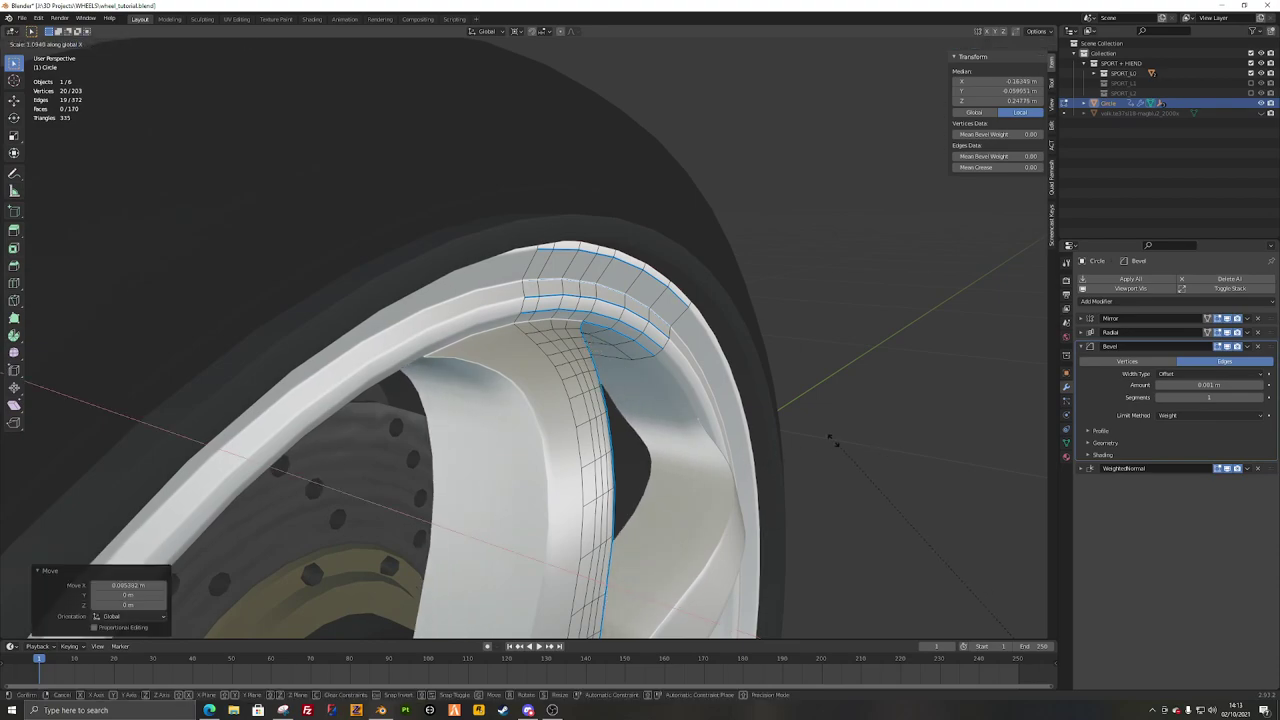
pyautogui.rightClick(912, 479)
pyautogui.hotkey('ctrl', 'z')
pyautogui.scroll(-6, 738, 446)
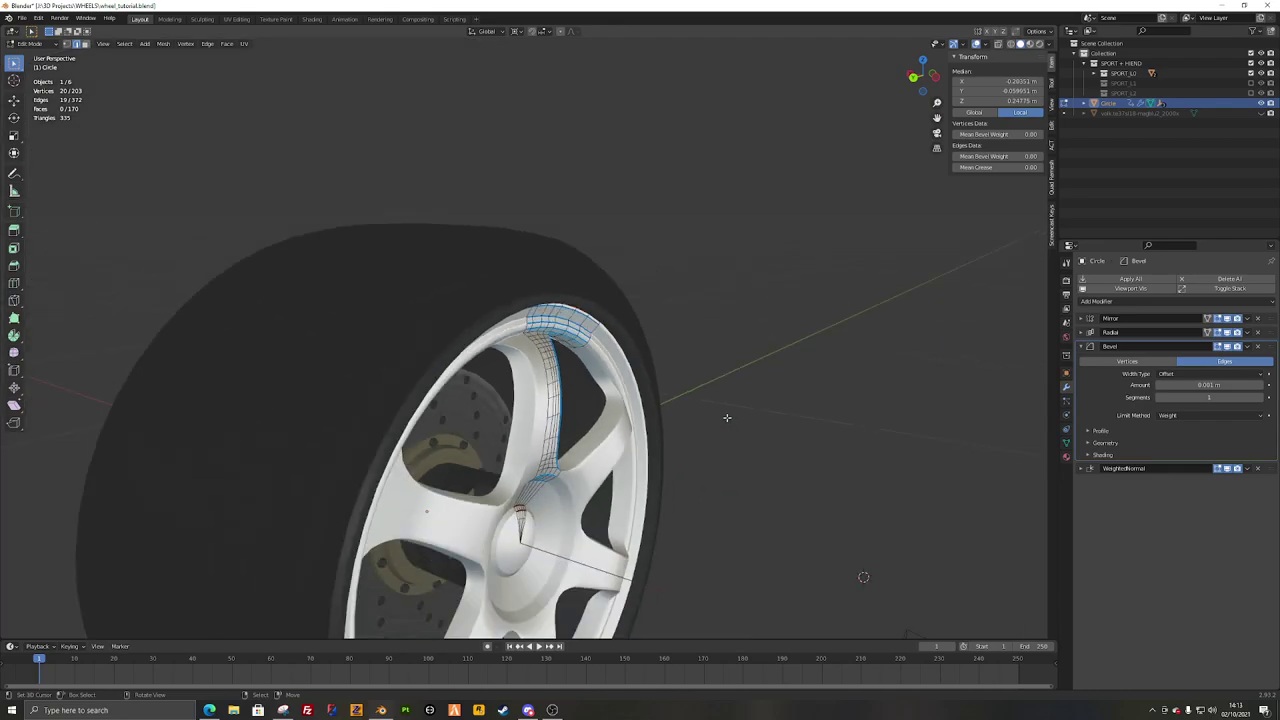
# Step: In wireframe view, select the extra edge loop within the outermost band of the rim lip and delete it
pyautogui.click(726, 417)
pyautogui.moveTo(726, 417)
pyautogui.mouseDown(button='middle')
pyautogui.moveTo(505, 400)
pyautogui.moveTo(581, 381)
pyautogui.moveTo(672, 391)
pyautogui.mouseUp(button='middle')
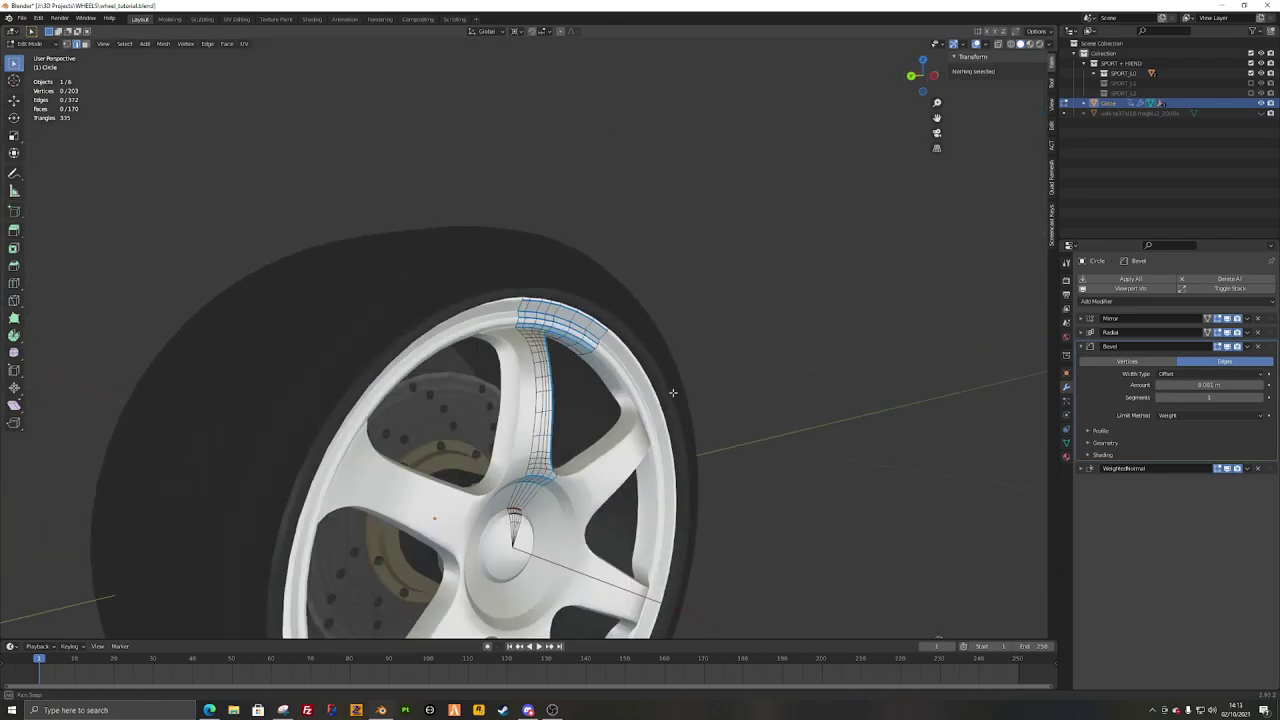
pyautogui.scroll(3, 672, 391)
pyautogui.hotkey('shift', 'z')
pyautogui.keyDown('shift'); pyautogui.moveTo(572, 308); pyautogui.dragTo(563, 366, button='middle'); pyautogui.keyUp('shift')
pyautogui.scroll(4, 568, 390)
pyautogui.press('a')
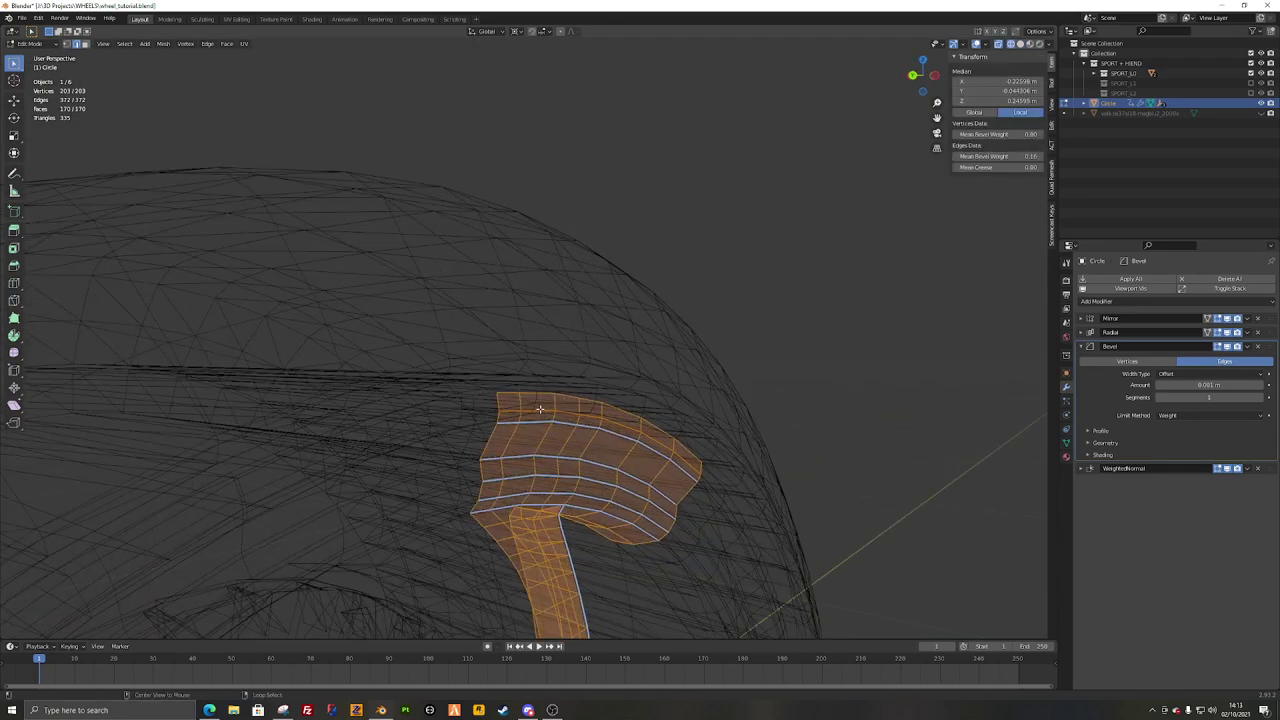
pyautogui.keyDown('alt'); pyautogui.click(539, 409); pyautogui.keyUp('alt')
pyautogui.click(591, 622)
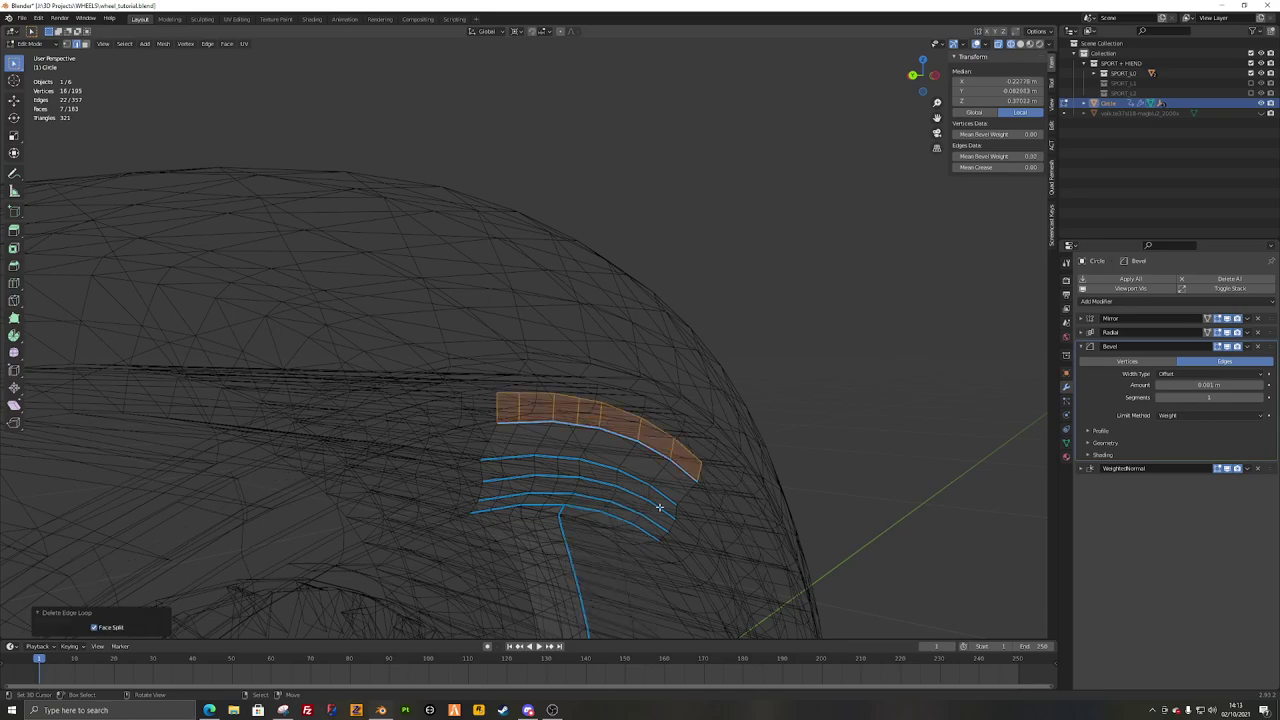
# Step: Examine the rim and tyre from several angles in Object Mode with solid shading
pyautogui.press('Tab')
pyautogui.hotkey('shift', 'z')
pyautogui.scroll(3, 616, 456)
pyautogui.moveTo(410, 381); pyautogui.dragTo(595, 405, button='middle')
pyautogui.hotkey('alt', 'a')
pyautogui.scroll(-3, 594, 406)
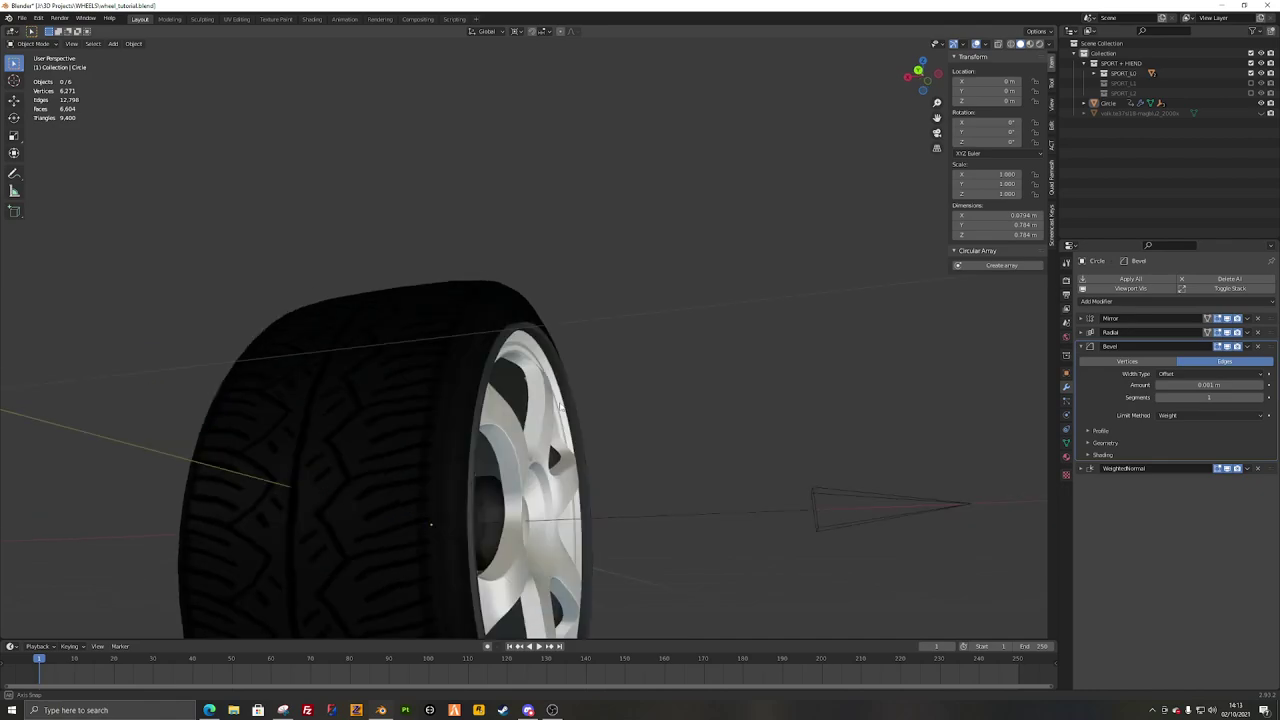
pyautogui.moveTo(547, 439); pyautogui.dragTo(611, 349, button='middle')
pyautogui.scroll(3, 479, 417)
pyautogui.scroll(2, 479, 415)
# Step: In Edit Mode, select the two outermost edge loops of the rim lip and move them outward along X
pyautogui.press('Tab')
pyautogui.hotkey('shift', 'z')
pyautogui.keyDown('alt'); pyautogui.click(491, 389); pyautogui.keyUp('alt')
pyautogui.hotkey('shift', 'z')
pyautogui.scroll(1, 611, 349)
pyautogui.press('g')
pyautogui.press('x')
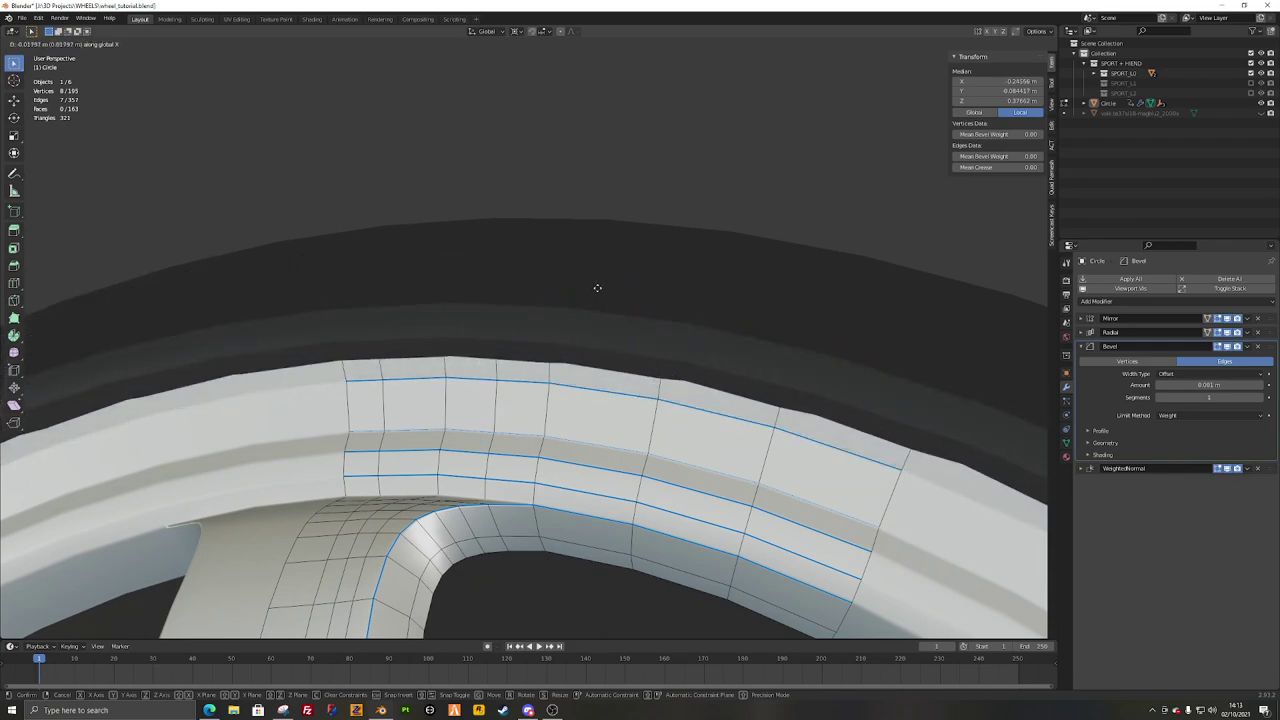
pyautogui.rightClick(609, 325)
pyautogui.keyDown('alt'); pyautogui.keyDown('shift'); pyautogui.click(600, 389); pyautogui.keyUp('shift'); pyautogui.keyUp('alt')
pyautogui.moveTo(600, 389); pyautogui.dragTo(549, 389, button='middle')
pyautogui.press('g')
pyautogui.press('x')
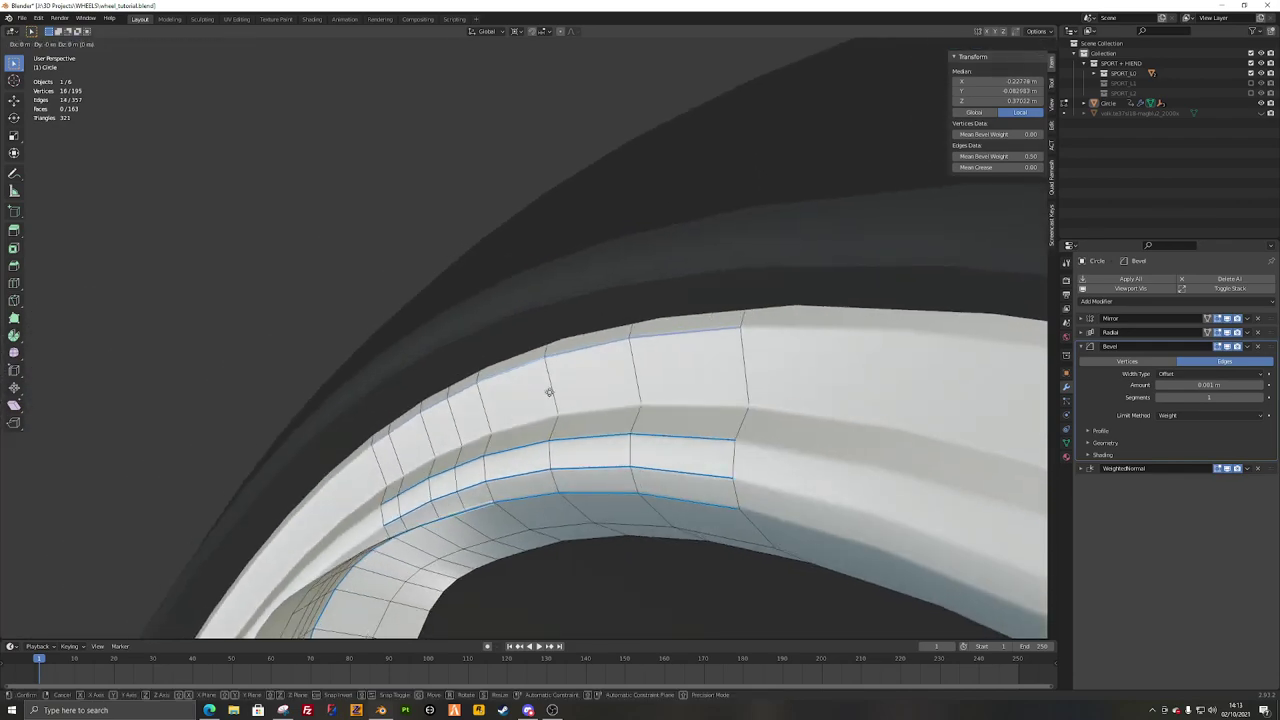
pyautogui.click(535, 384)
# Step: Shift the remaining stepped edge loops inside the rim lip outward along X to follow the moved outer lip
pyautogui.keyDown('alt'); pyautogui.click(579, 412); pyautogui.keyUp('alt')
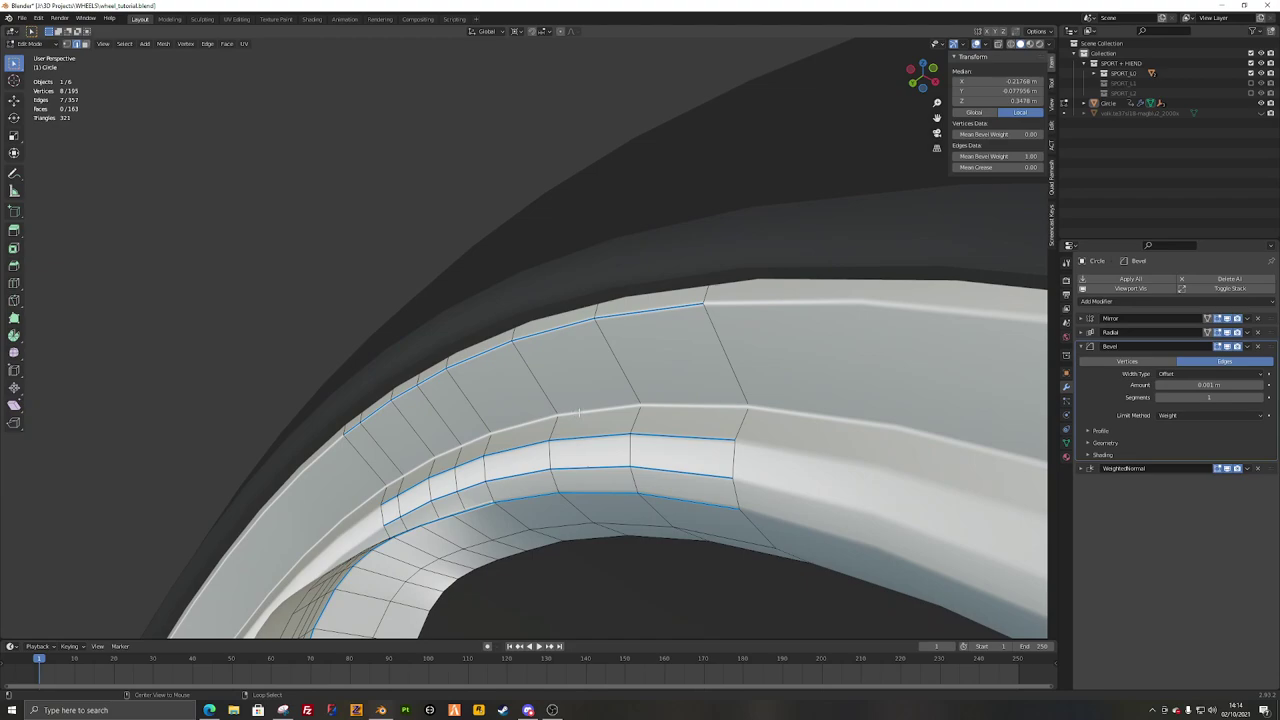
pyautogui.click(596, 438)
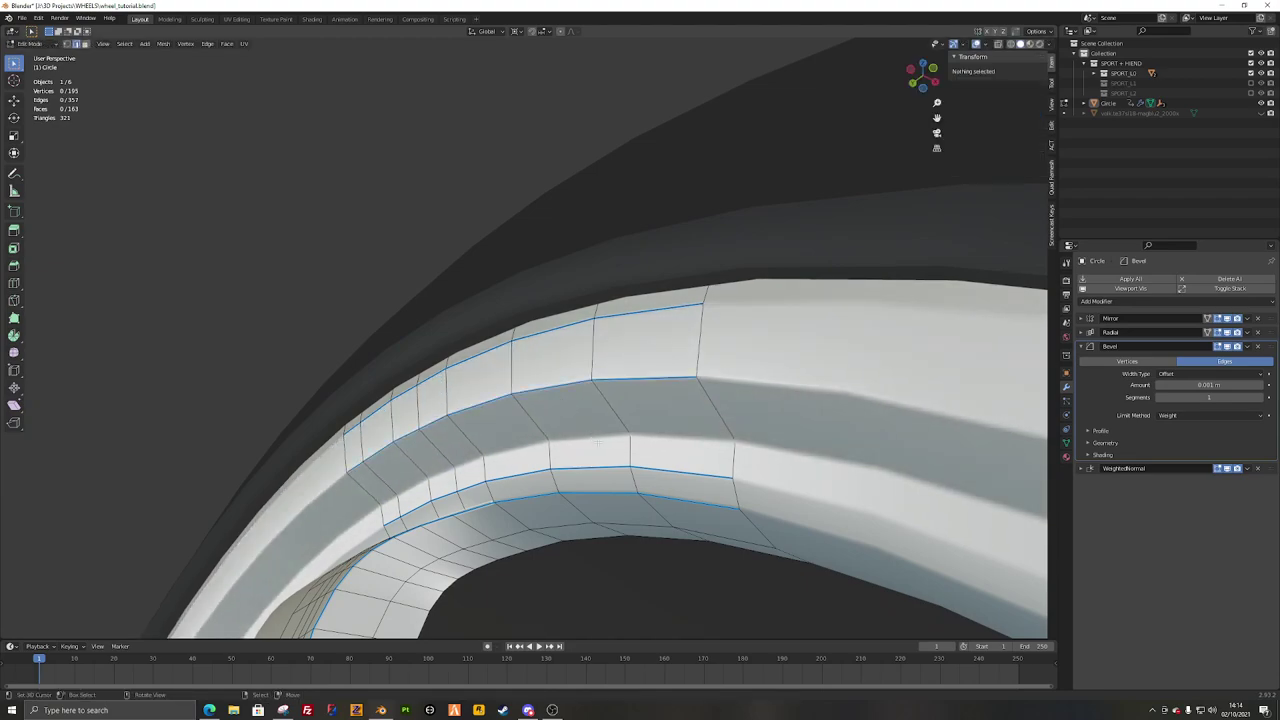
pyautogui.press('x')
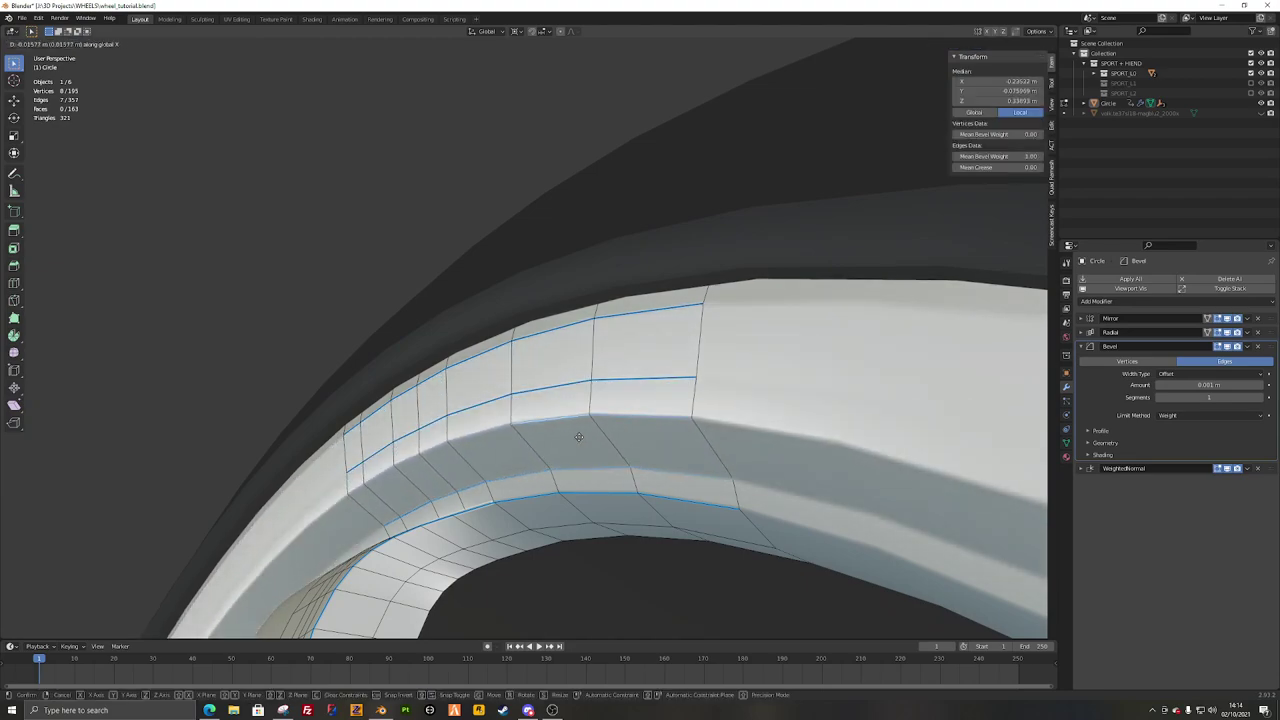
pyautogui.click(597, 439)
pyautogui.keyDown('alt'); pyautogui.keyDown('shift'); pyautogui.click(597, 465); pyautogui.keyUp('shift'); pyautogui.keyUp('alt')
pyautogui.press('g')
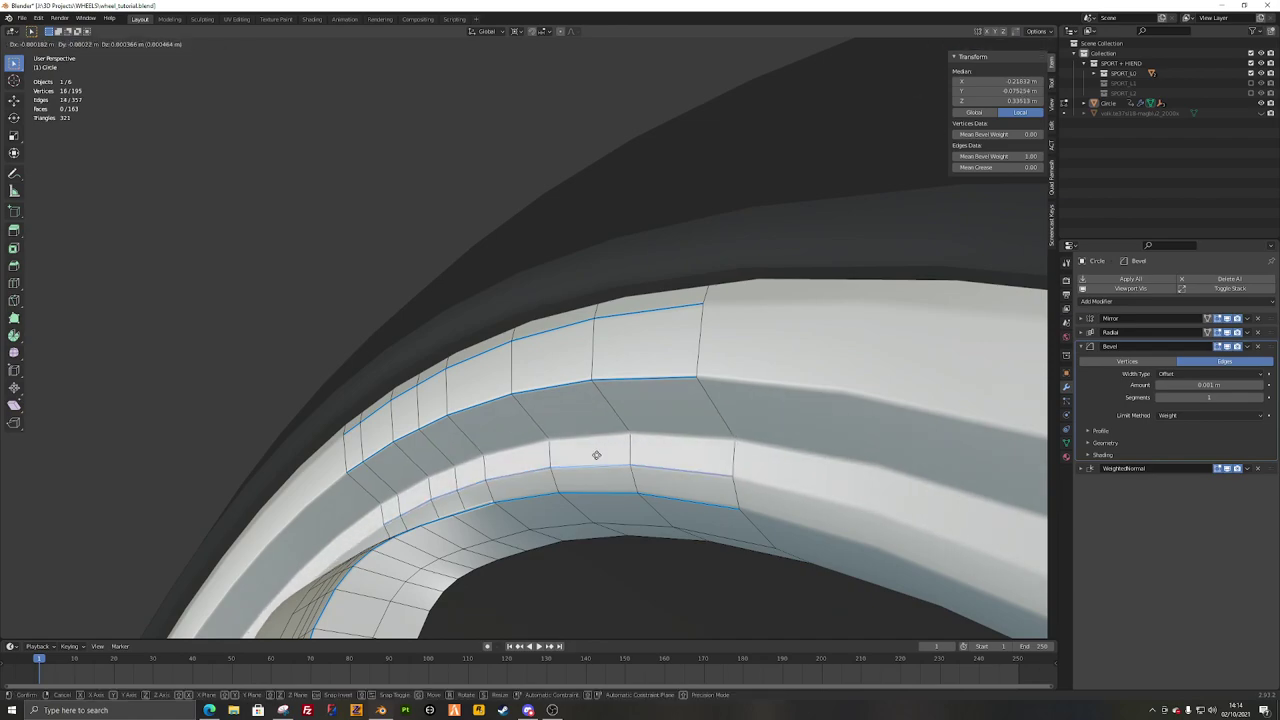
pyautogui.press('x')
pyautogui.click(590, 453)
# Step: Move the two outermost rim-lip edge loops about 0.005 m further outward along X and return to Object Mode
pyautogui.scroll(-5, 570, 485)
pyautogui.click(551, 517)
pyautogui.scroll(3, 545, 505)
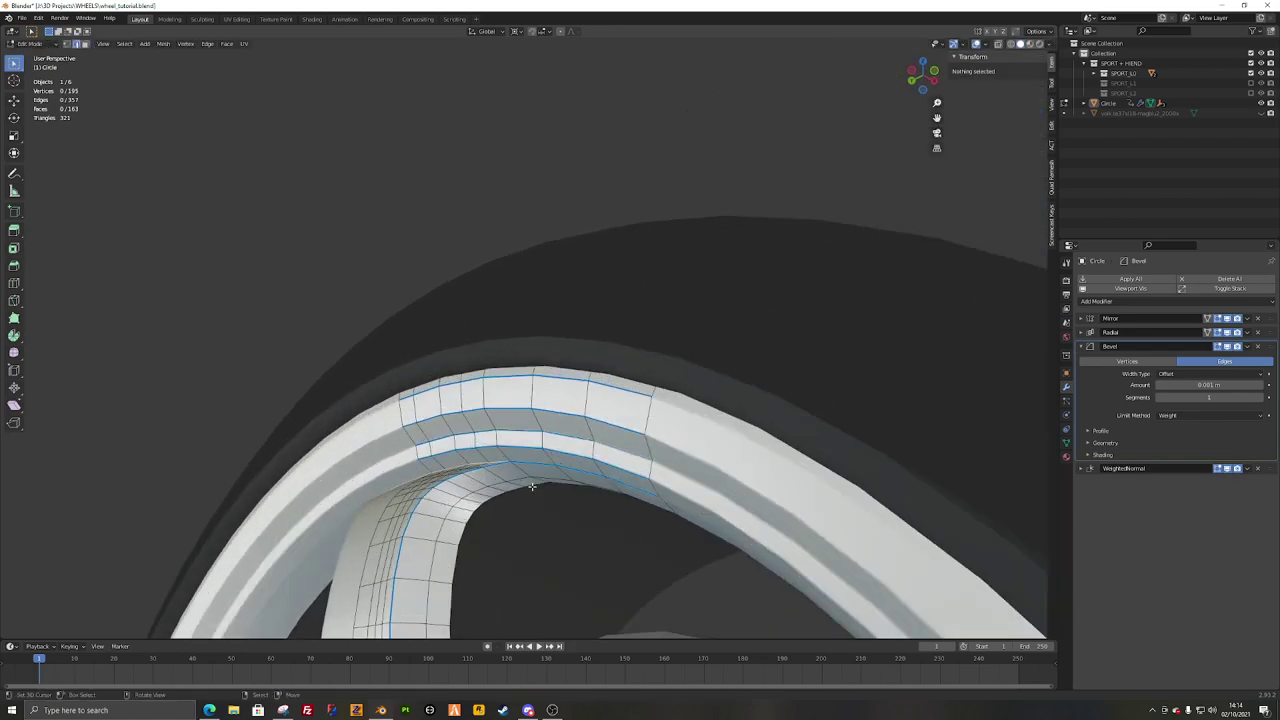
pyautogui.moveTo(534, 486); pyautogui.dragTo(450, 440, button='middle')
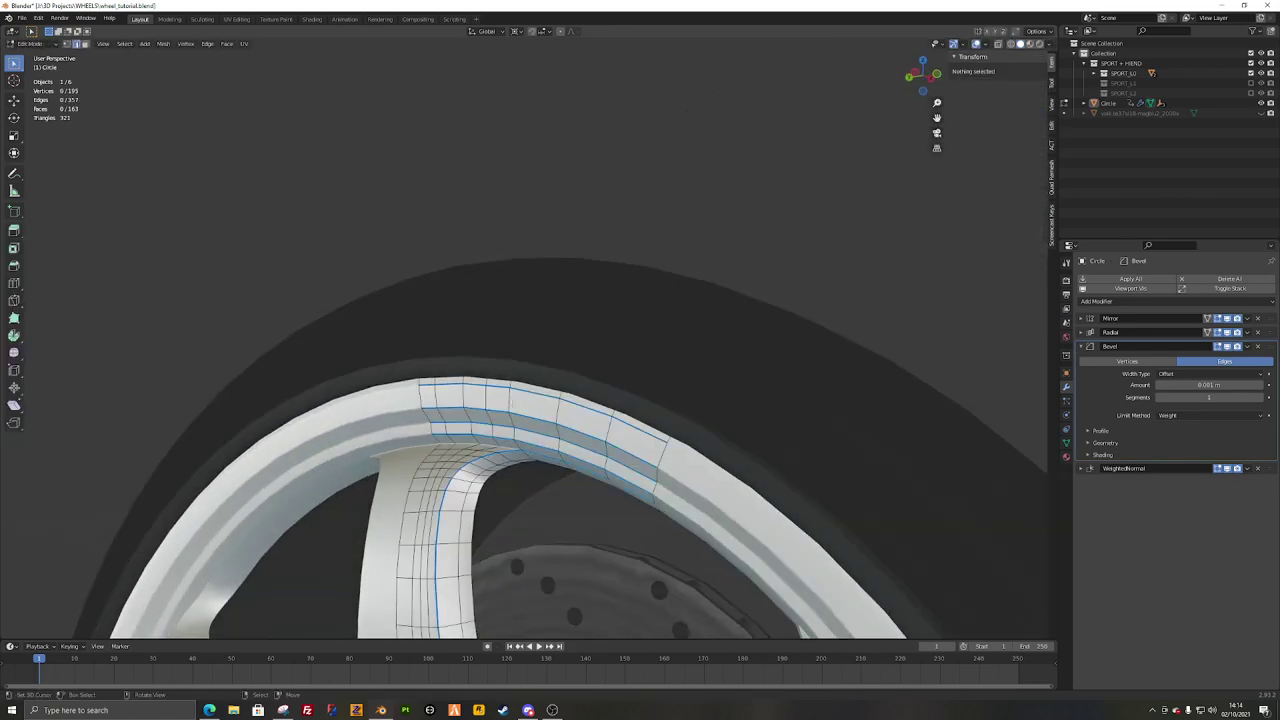
pyautogui.moveTo(498, 369); pyautogui.dragTo(452, 380, button='middle')
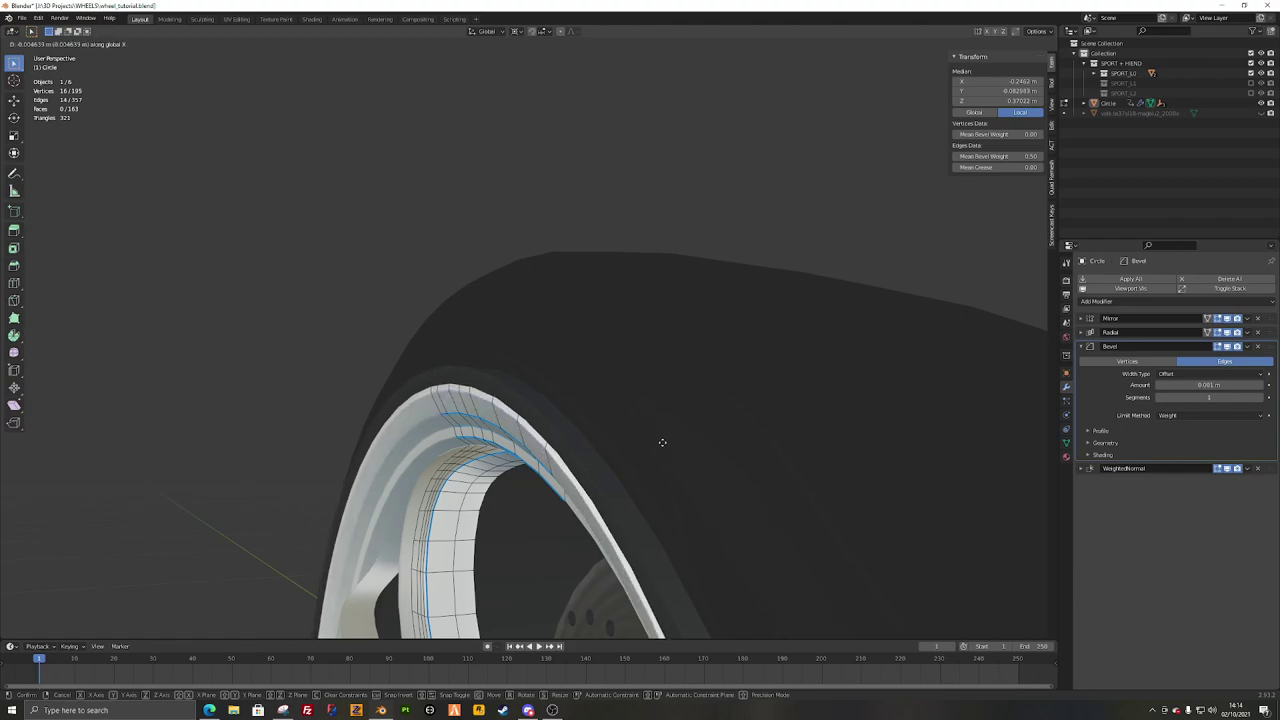
pyautogui.click(668, 441)
pyautogui.press('Tab')
pyautogui.moveTo(668, 441); pyautogui.dragTo(506, 270, button='middle')
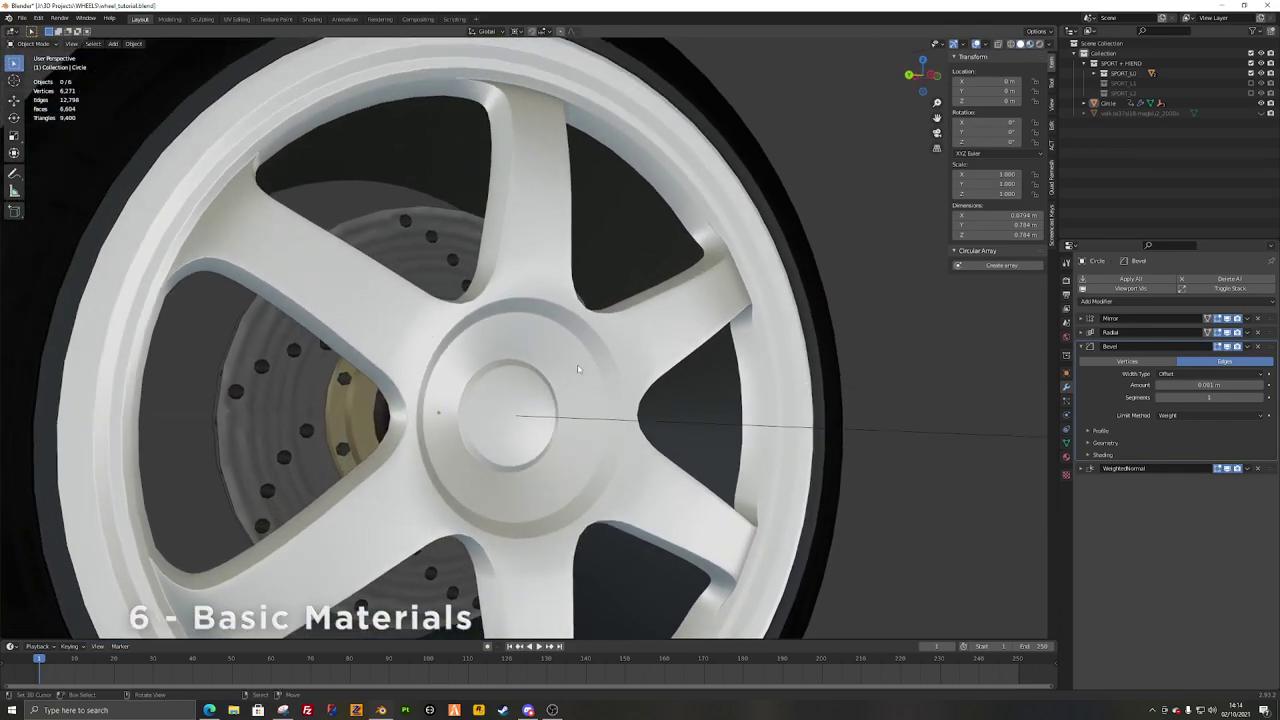
# Step: Select the wheel object and assign it the existing (A) wheel_paint material
pyautogui.click(531, 322)
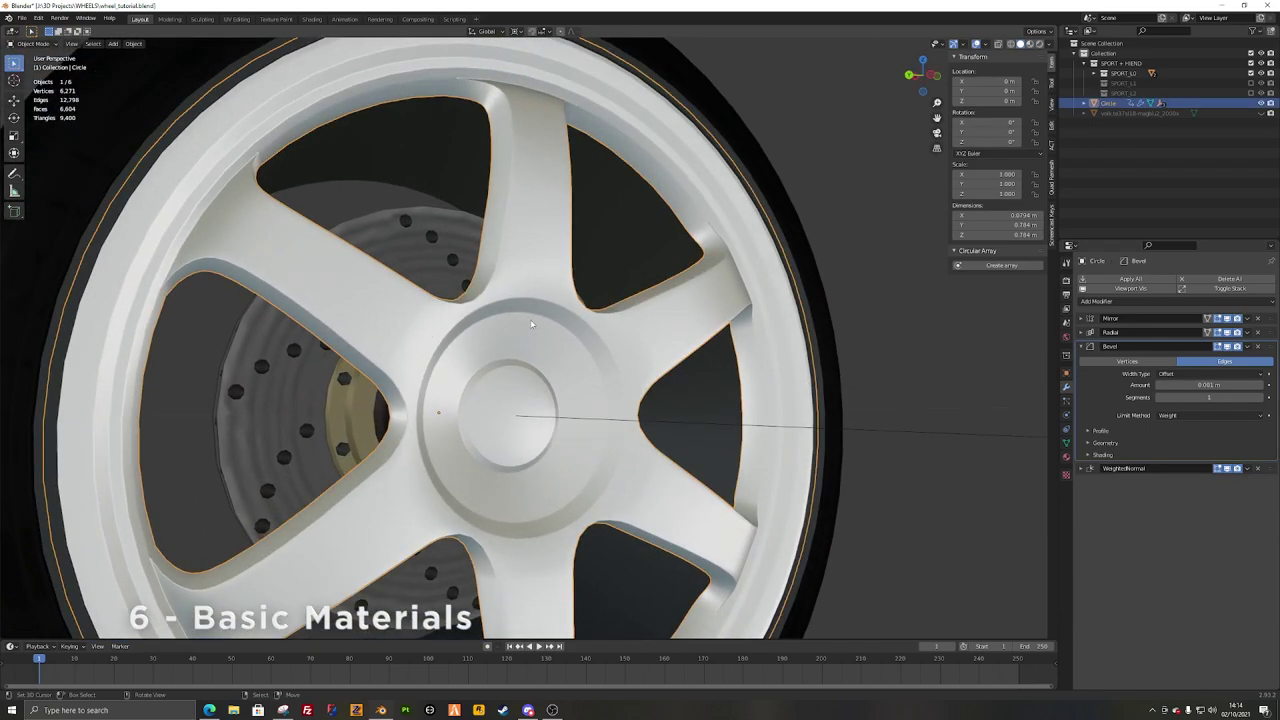
pyautogui.moveTo(531, 322); pyautogui.dragTo(723, 315, button='middle')
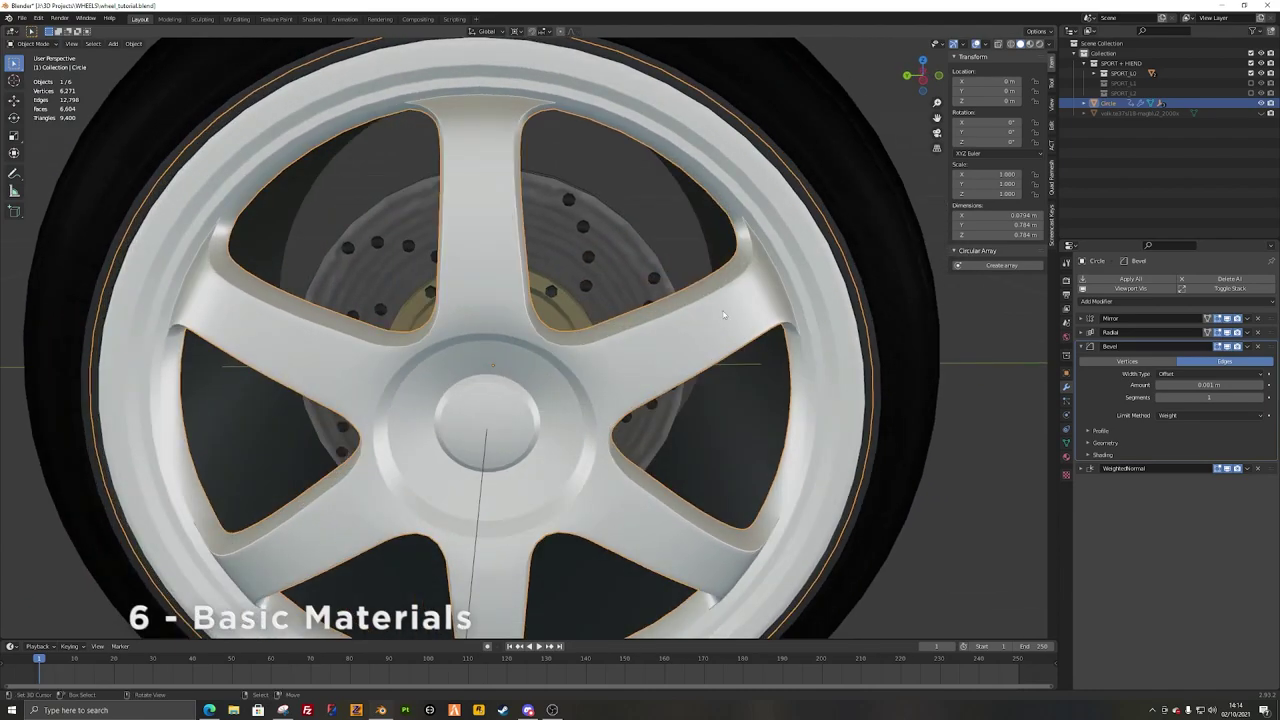
pyautogui.scroll(-1, 855, 415)
pyautogui.scroll(-2, 485, 304)
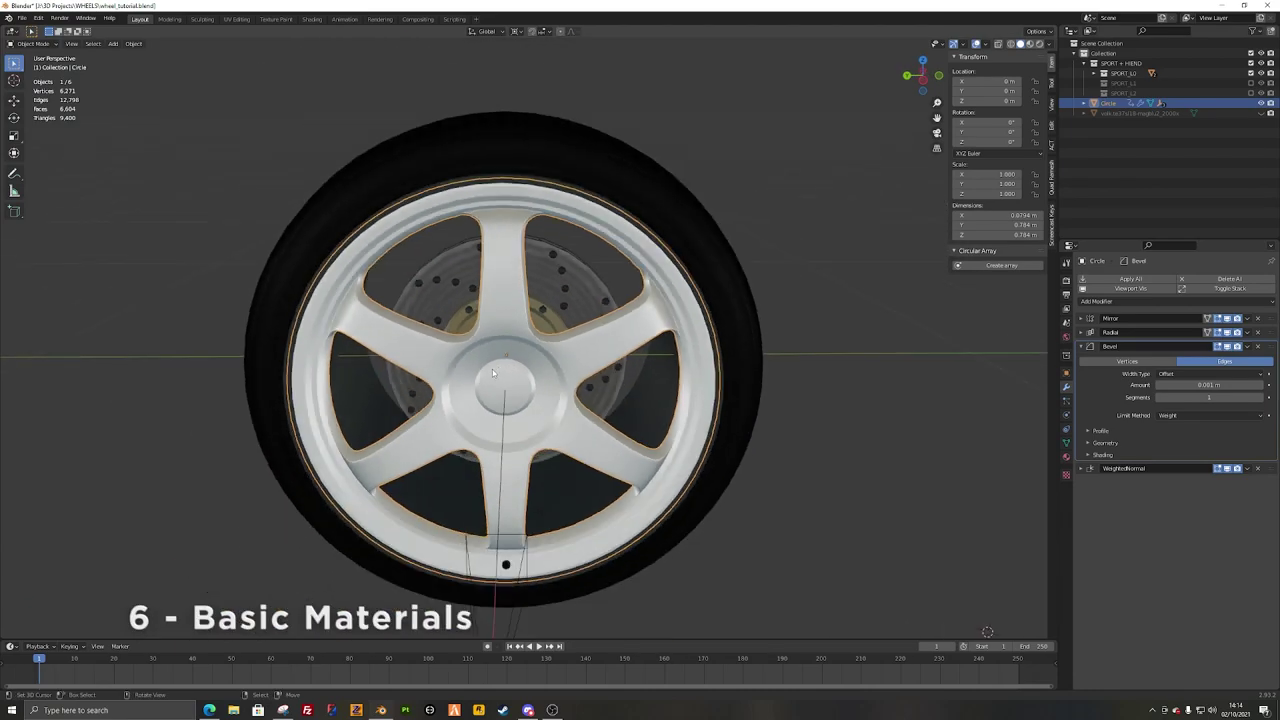
pyautogui.moveTo(513, 368)
pyautogui.mouseDown(button='middle')
pyautogui.moveTo(528, 360)
pyautogui.moveTo(512, 350)
pyautogui.mouseUp(button='middle')
pyautogui.click(1065, 458)
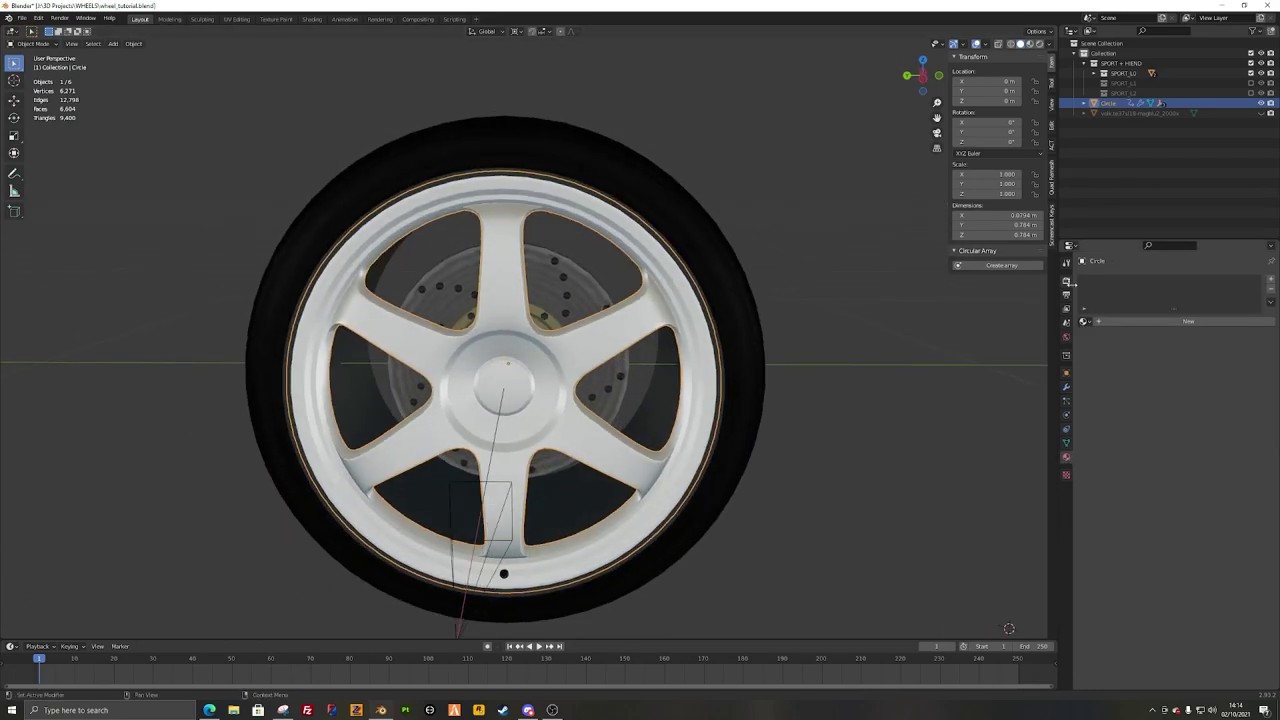
pyautogui.click(1083, 321)
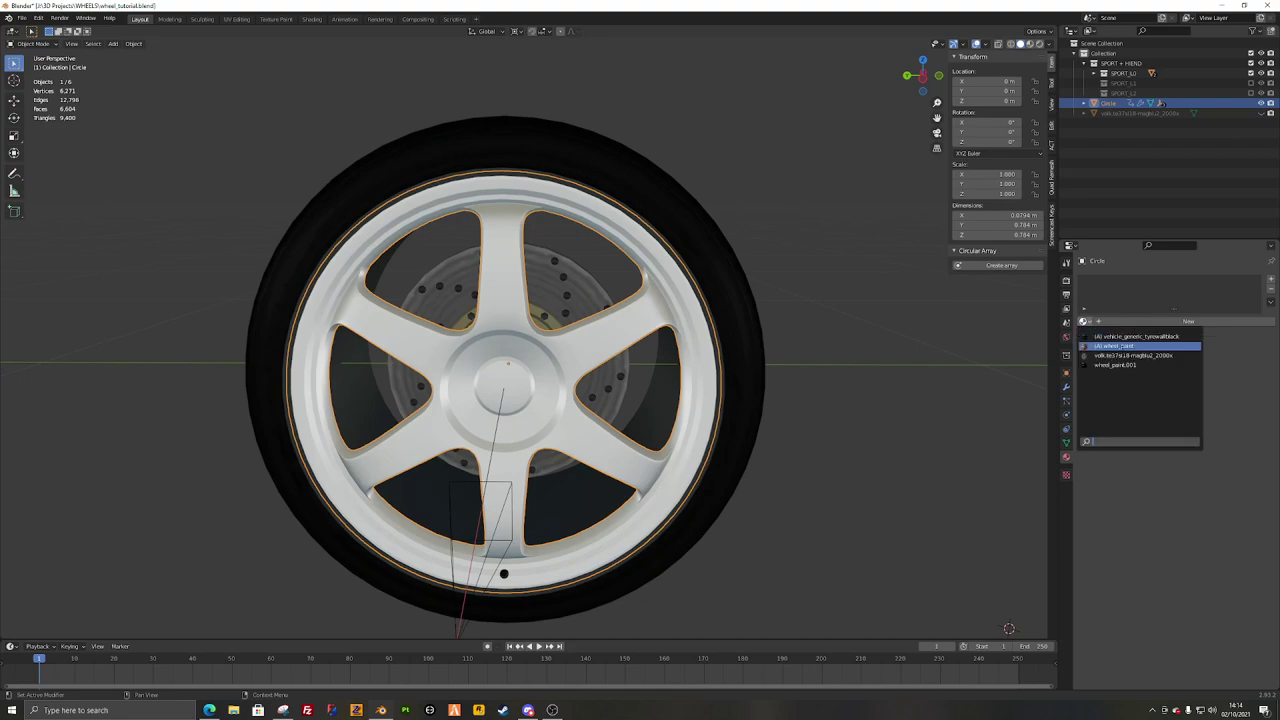
pyautogui.click(1125, 346)
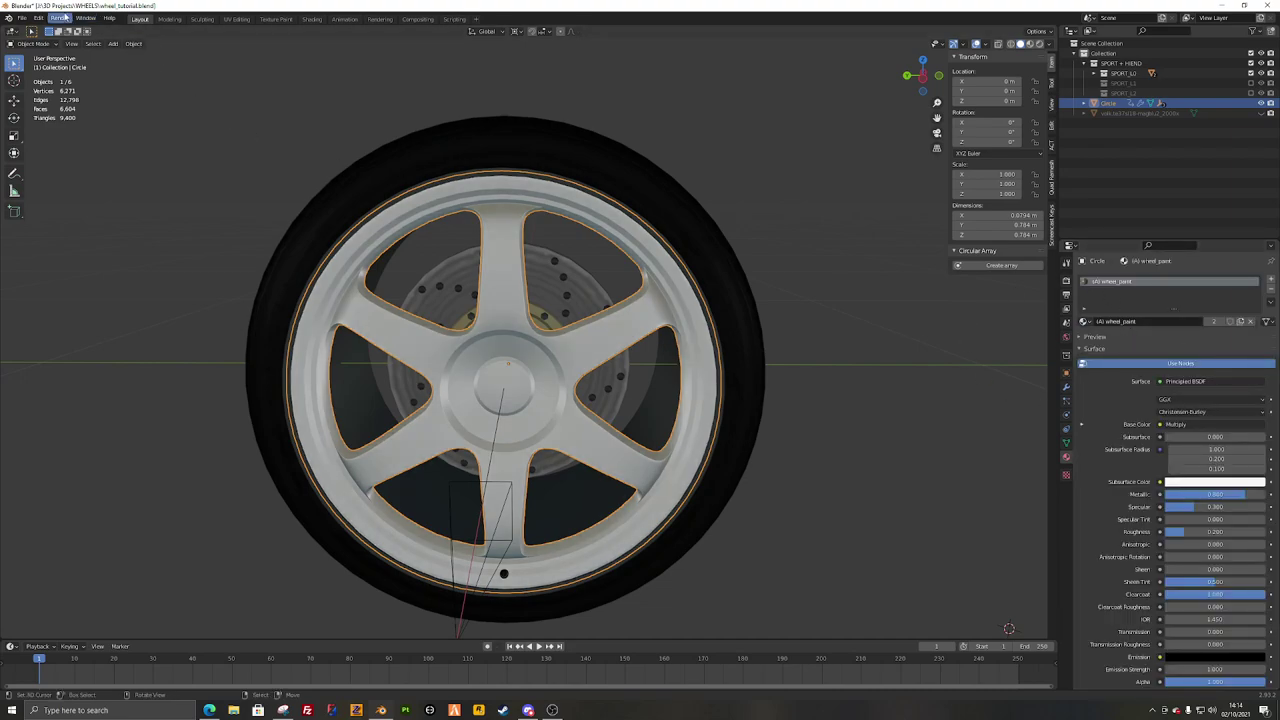
# Step: Browse the materials available for appending from wheel_assets.blend without importing any
pyautogui.click(21, 18)
pyautogui.click(45, 129)
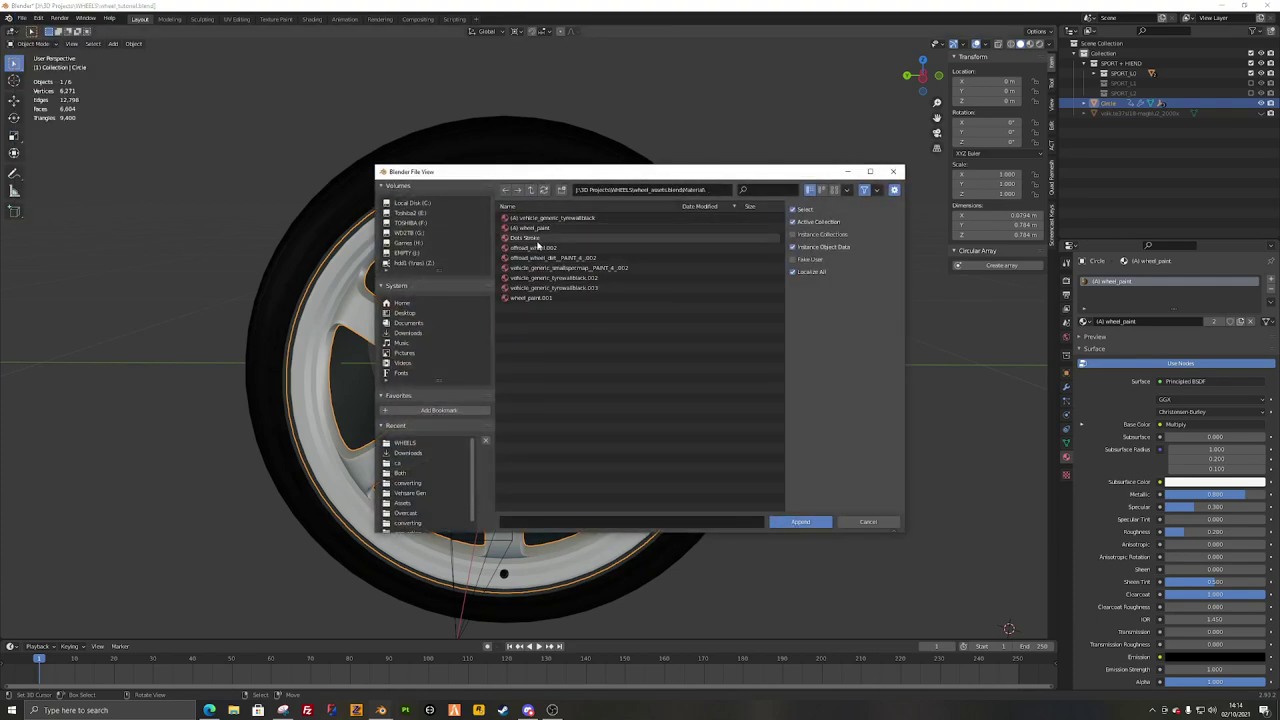
pyautogui.click(868, 522)
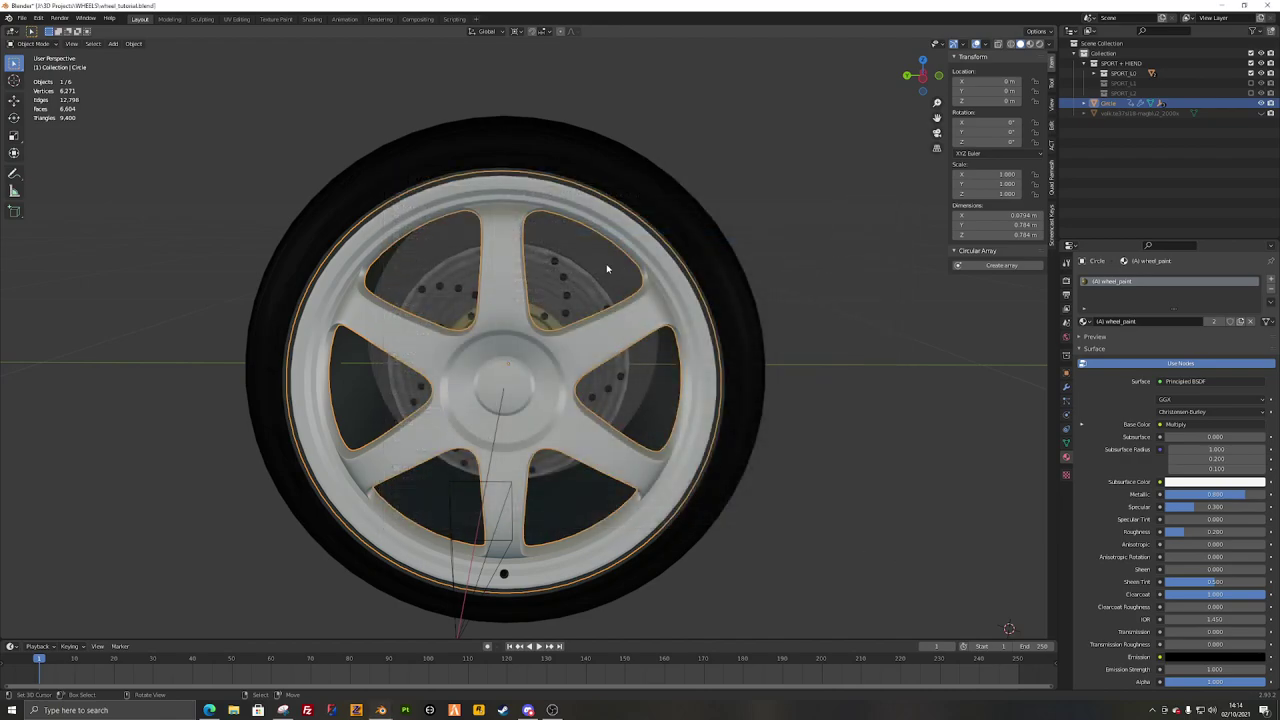
# Step: Switch the viewport to Material Preview shading and view the painted wheel at an angle
pyautogui.moveTo(710, 346); pyautogui.dragTo(925, 376, button='middle')
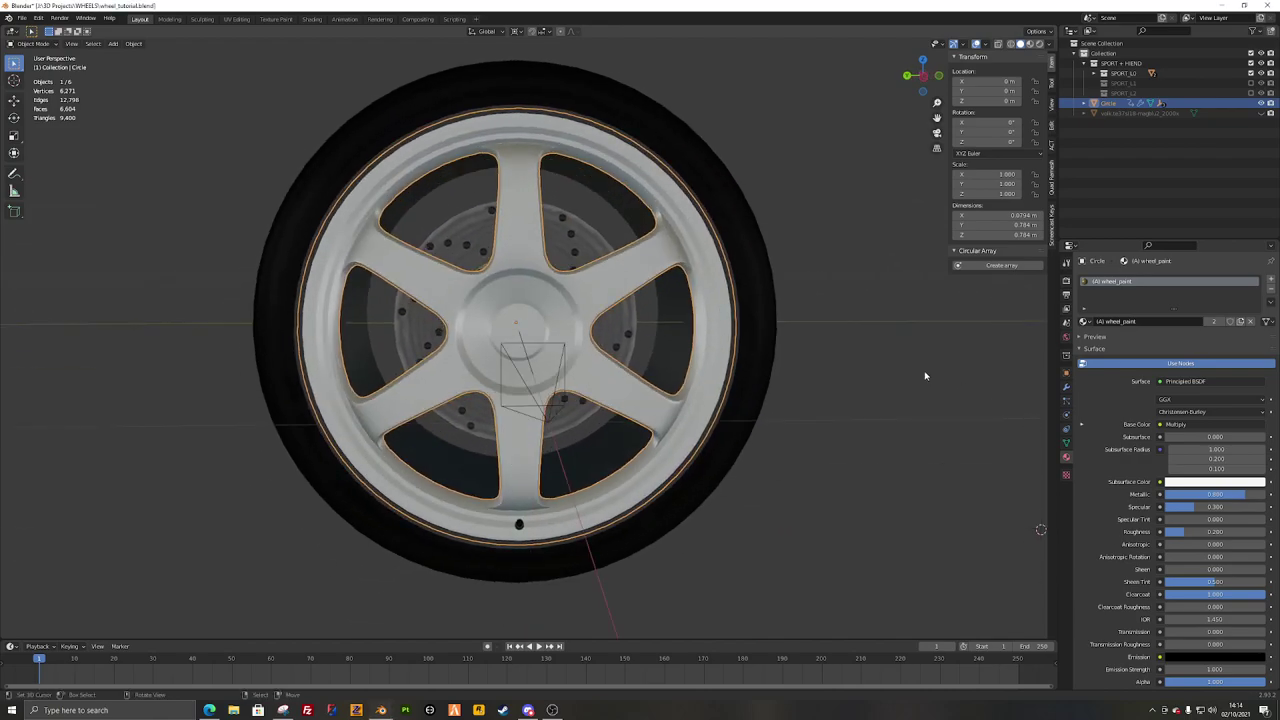
pyautogui.moveTo(680, 424)
pyautogui.mouseDown(button='middle')
pyautogui.moveTo(640, 331)
pyautogui.moveTo(631, 345)
pyautogui.mouseUp(button='middle')
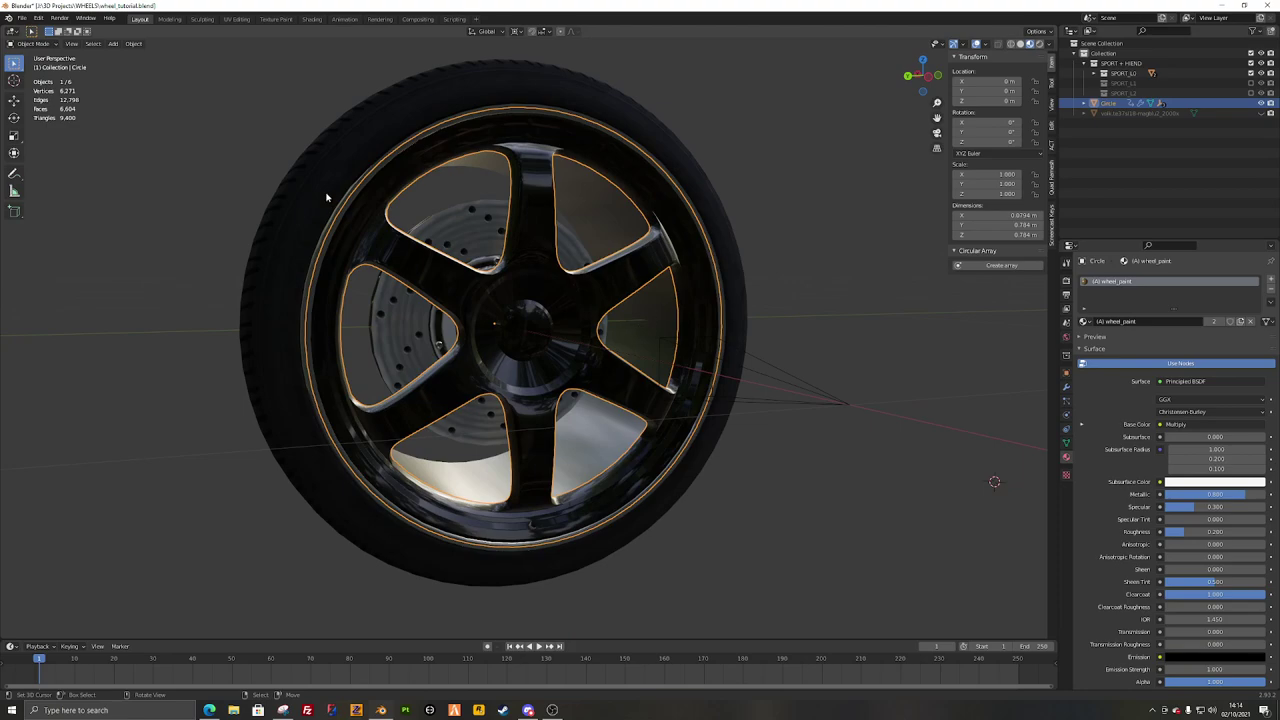
pyautogui.moveTo(760, 433); pyautogui.dragTo(783, 443, button='middle')
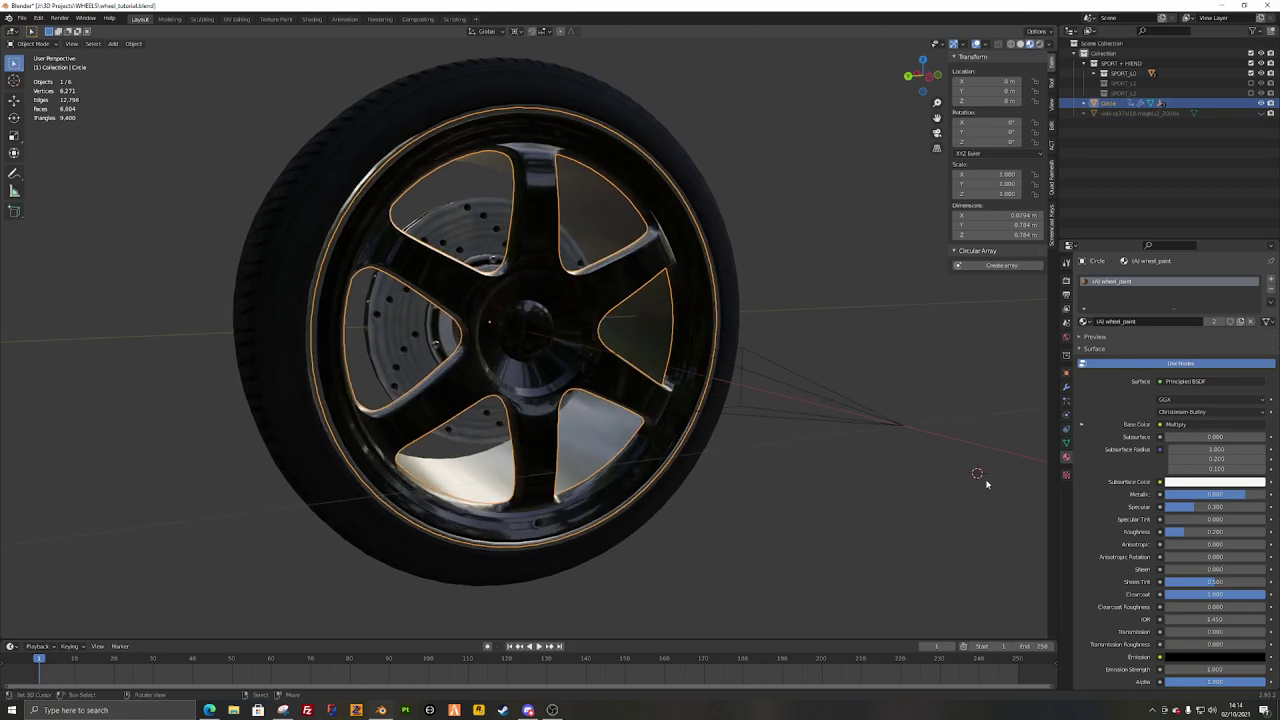
# Step: Add a vertex color layer to the wheel mesh so the paint material picks up its color
pyautogui.click(1066, 441)
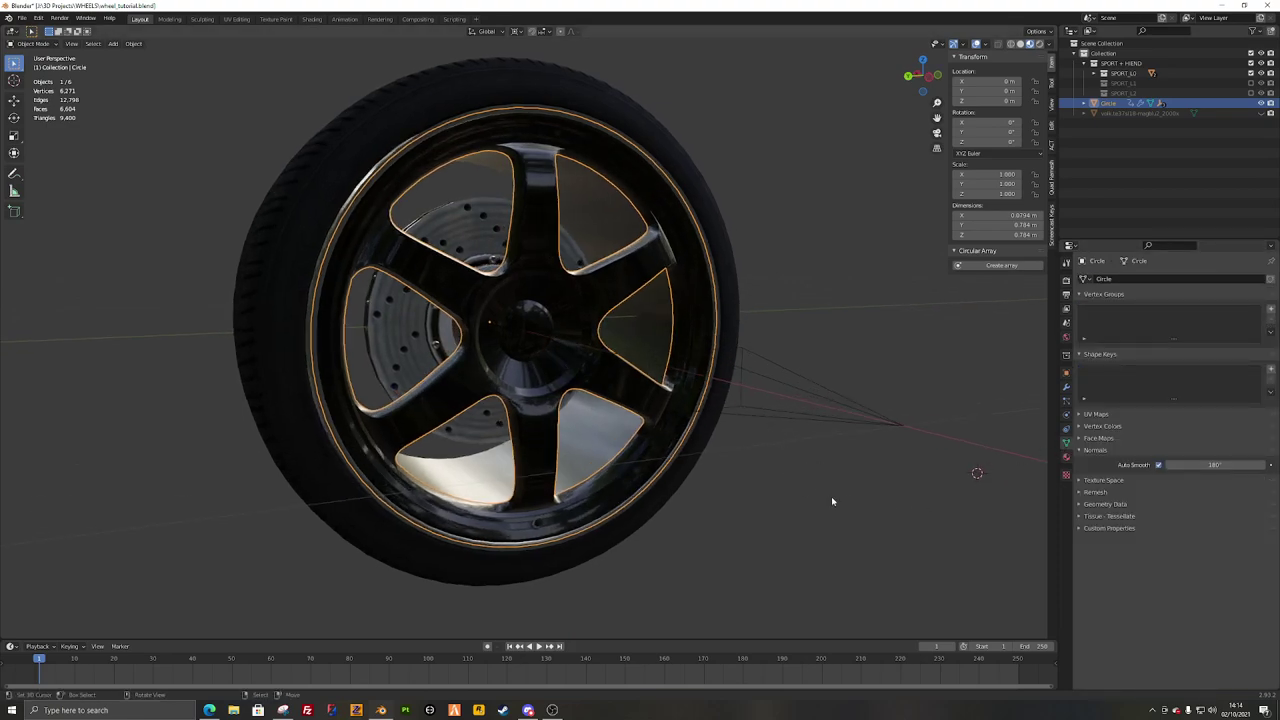
pyautogui.click(1100, 414)
pyautogui.click(1093, 465)
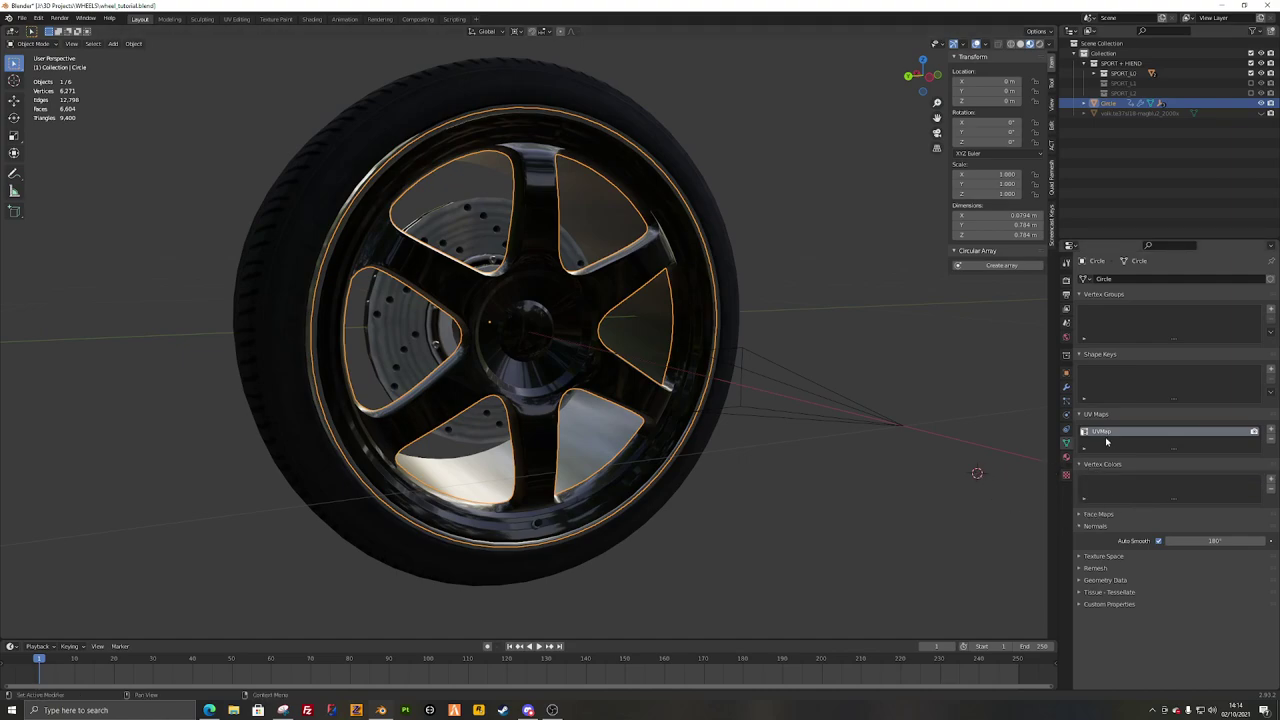
pyautogui.click(1271, 481)
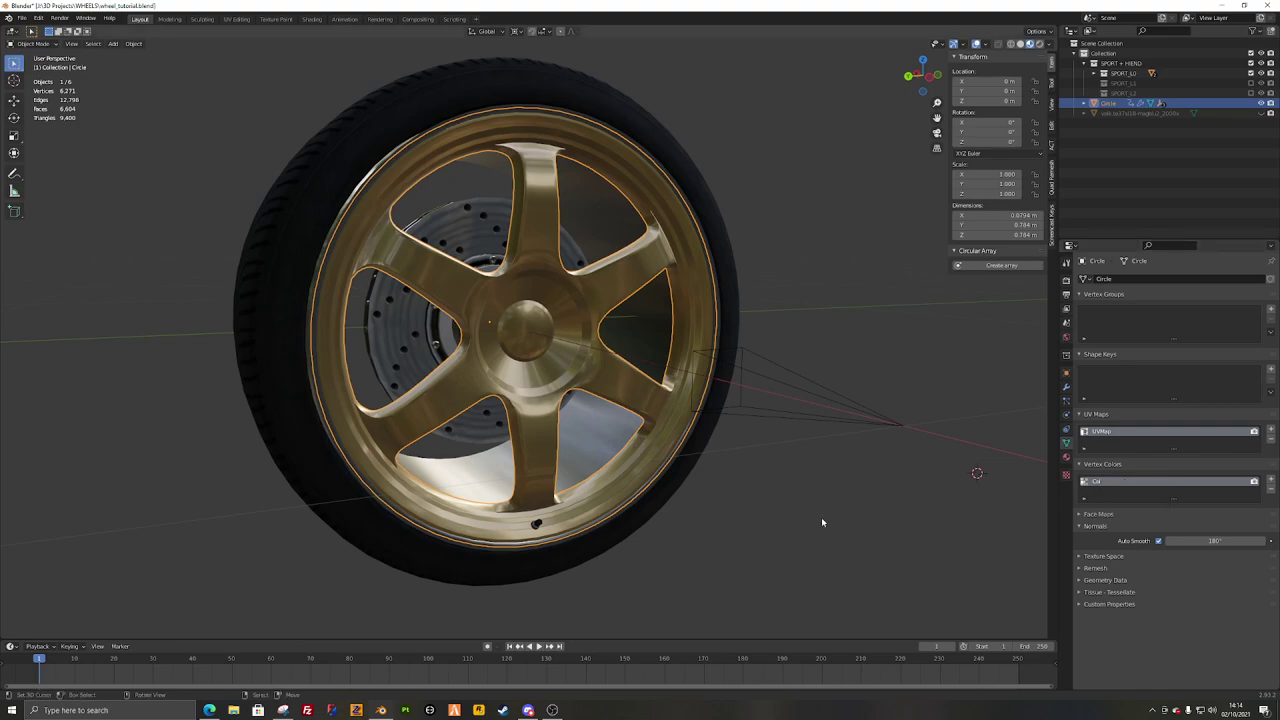
pyautogui.keyDown('shift'); pyautogui.moveTo(552, 453); pyautogui.dragTo(561, 476, button='middle'); pyautogui.keyUp('shift')
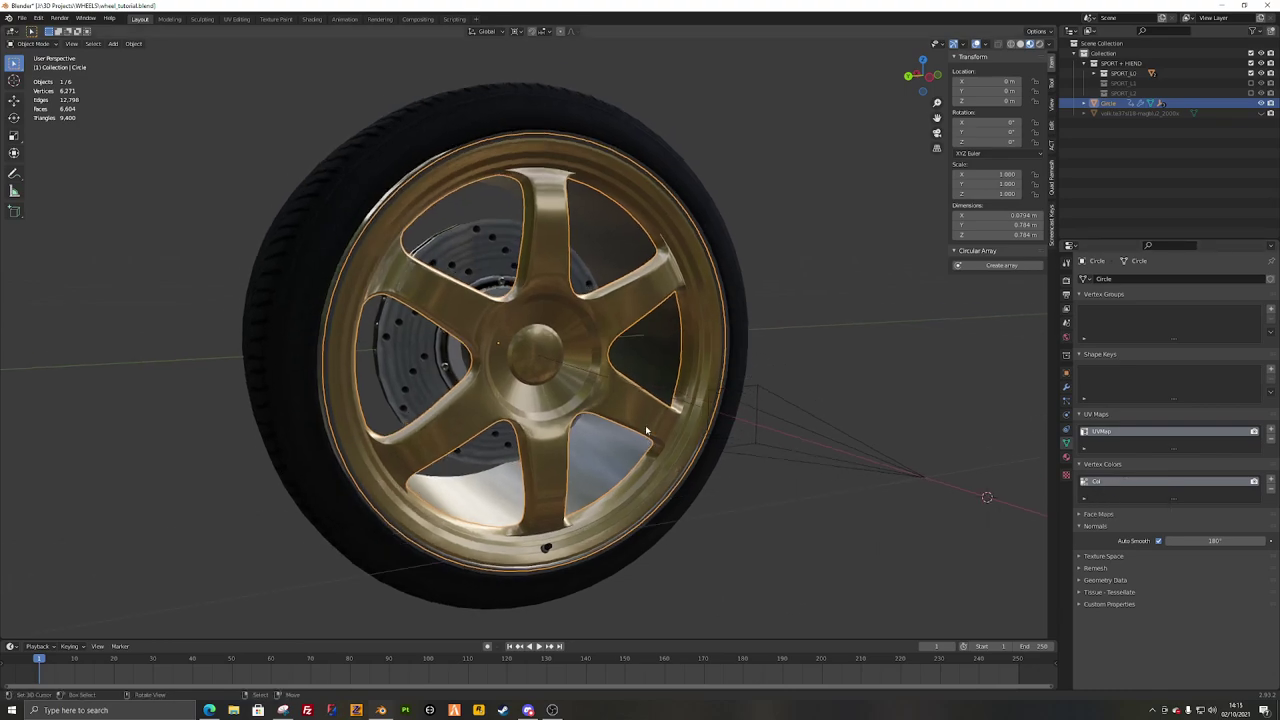
# Step: Enter mesh editing on the wheel and select all faces of the centre cap within the editable wedge
pyautogui.scroll(1, 661, 414)
pyautogui.scroll(-2, 686, 391)
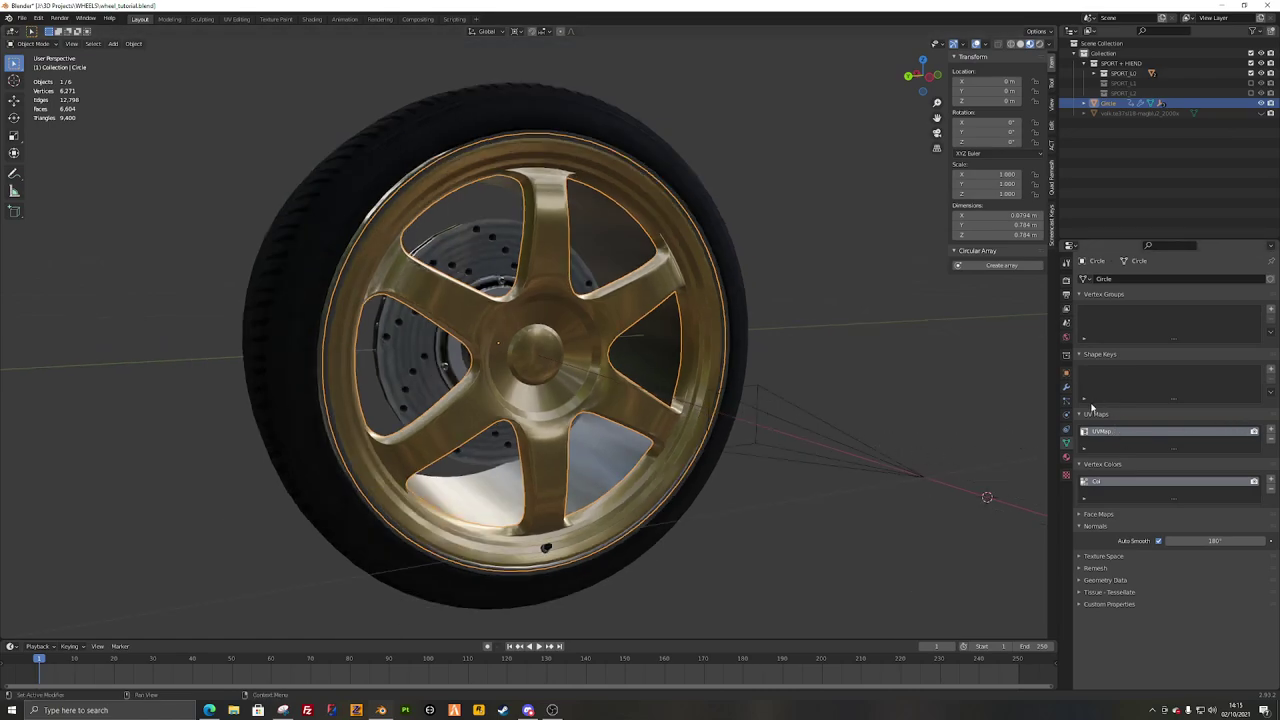
pyautogui.moveTo(760, 410); pyautogui.dragTo(582, 429, button='middle')
pyautogui.scroll(6, 585, 402)
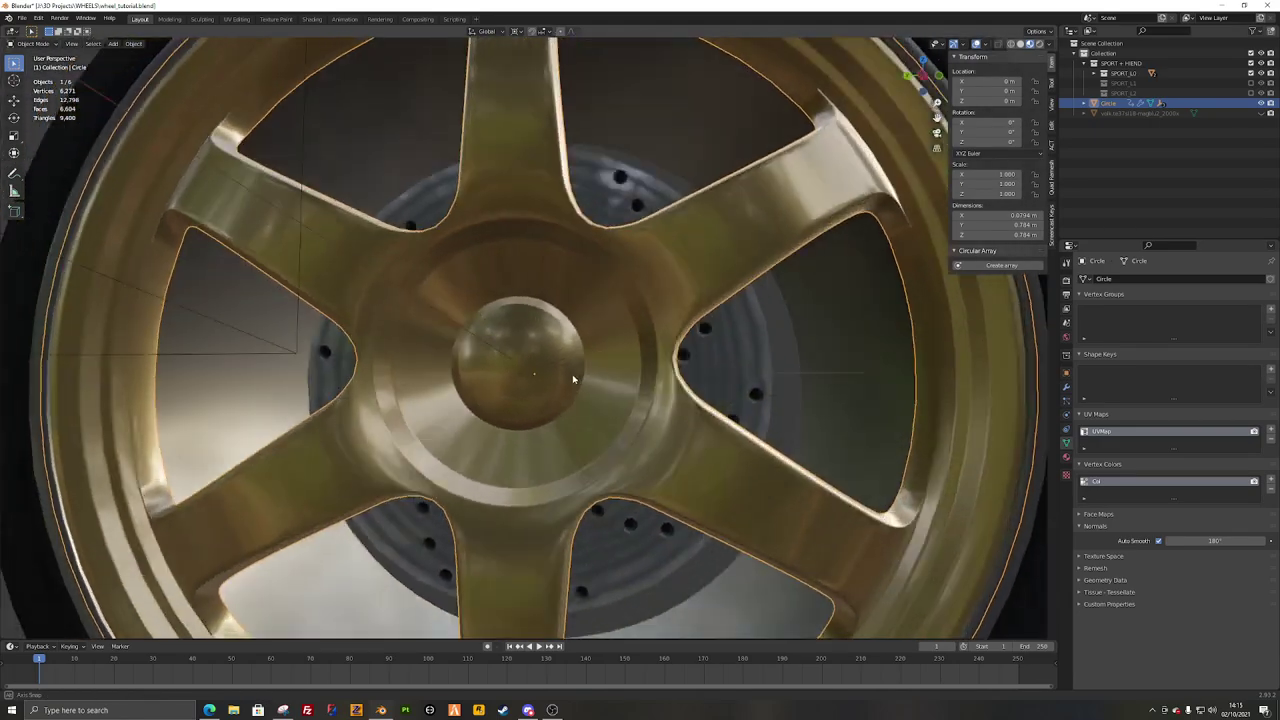
pyautogui.moveTo(573, 379)
pyautogui.mouseDown(button='middle')
pyautogui.moveTo(466, 374)
pyautogui.moveTo(546, 380)
pyautogui.moveTo(564, 361)
pyautogui.mouseUp(button='middle')
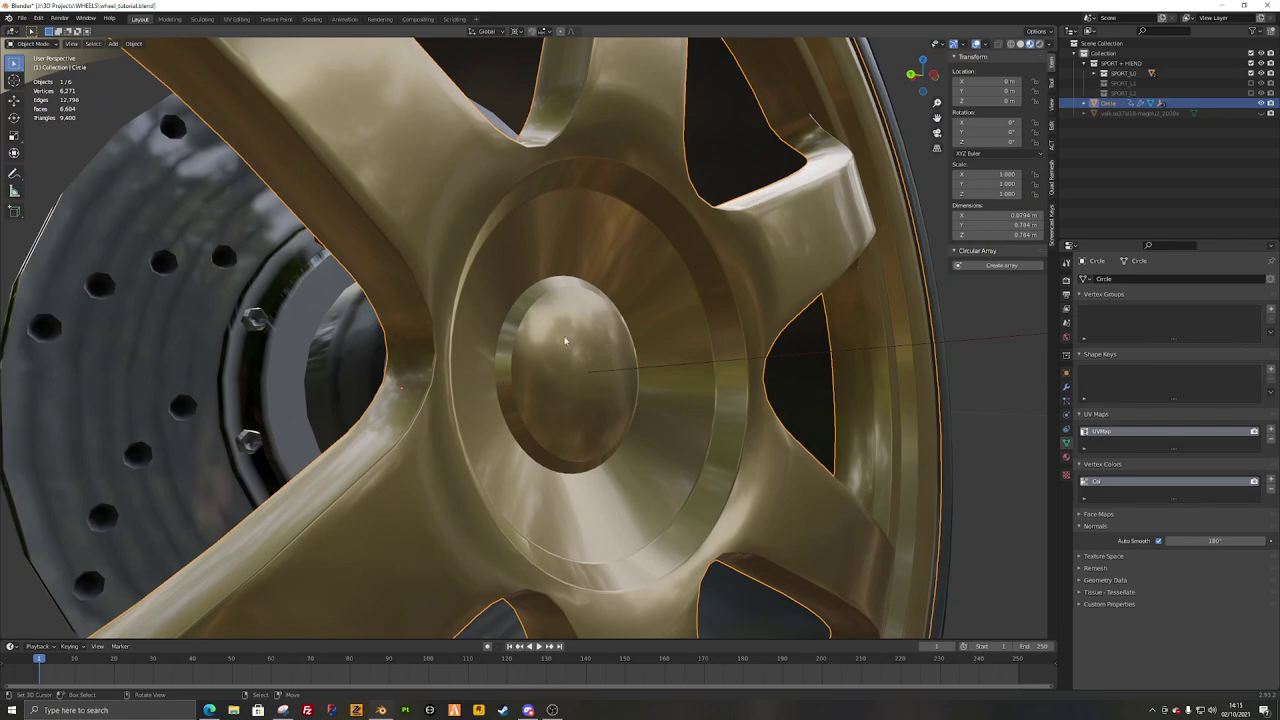
pyautogui.press('Tab')
pyautogui.moveTo(613, 297); pyautogui.dragTo(540, 302, button='middle')
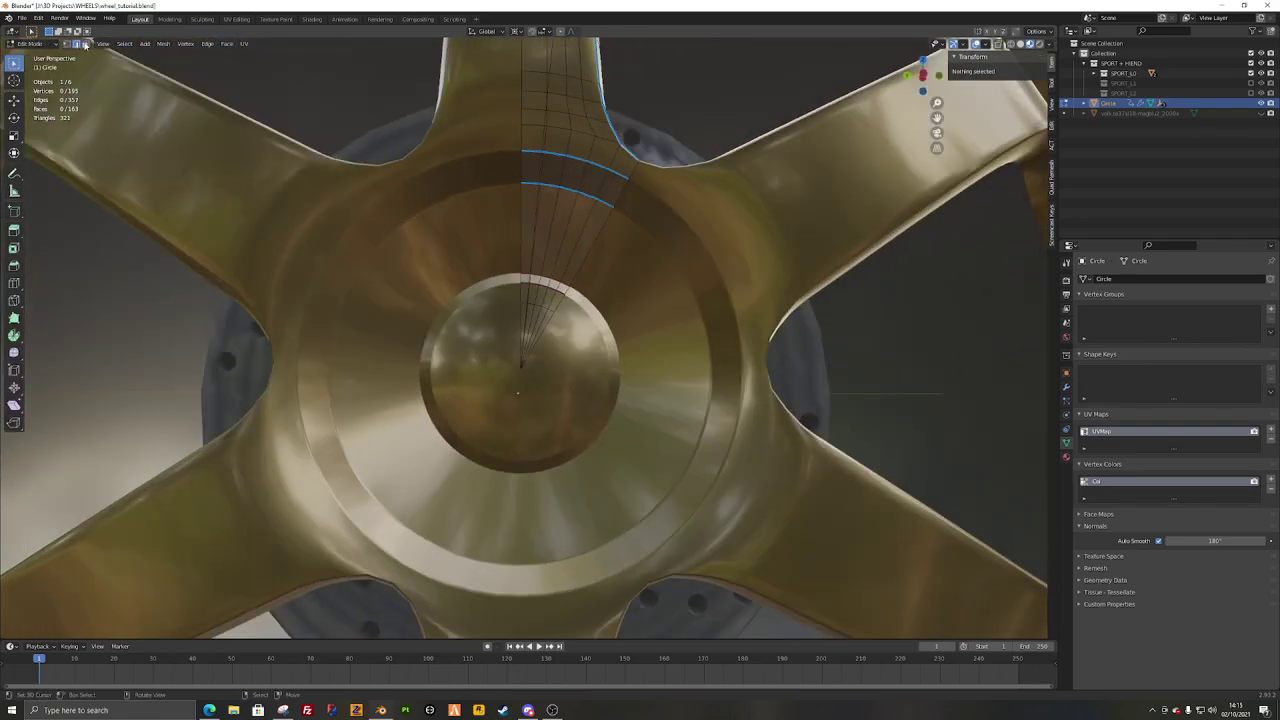
pyautogui.moveTo(466, 337); pyautogui.dragTo(509, 392, button='middle')
pyautogui.press('c')
pyautogui.moveTo(533, 369); pyautogui.dragTo(533, 345)
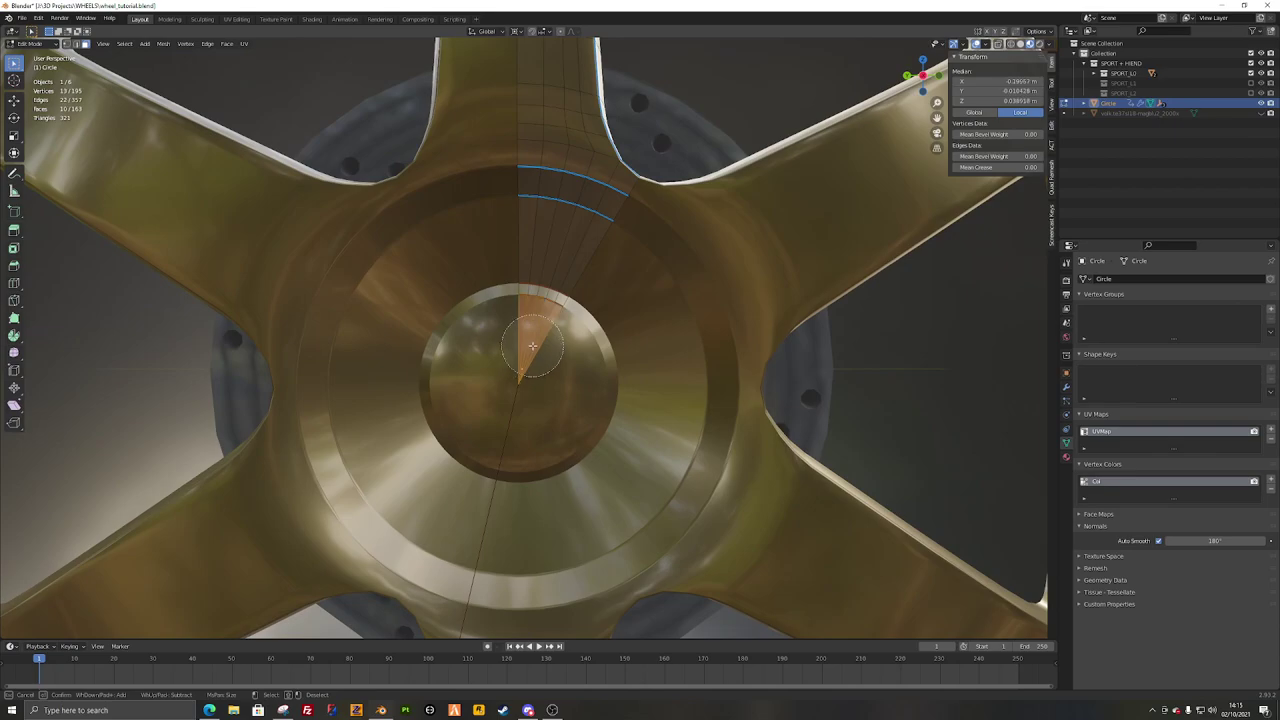
pyautogui.press('Escape')
pyautogui.moveTo(533, 345)
pyautogui.mouseDown(button='middle')
pyautogui.moveTo(462, 368)
pyautogui.moveTo(548, 366)
pyautogui.mouseUp(button='middle')
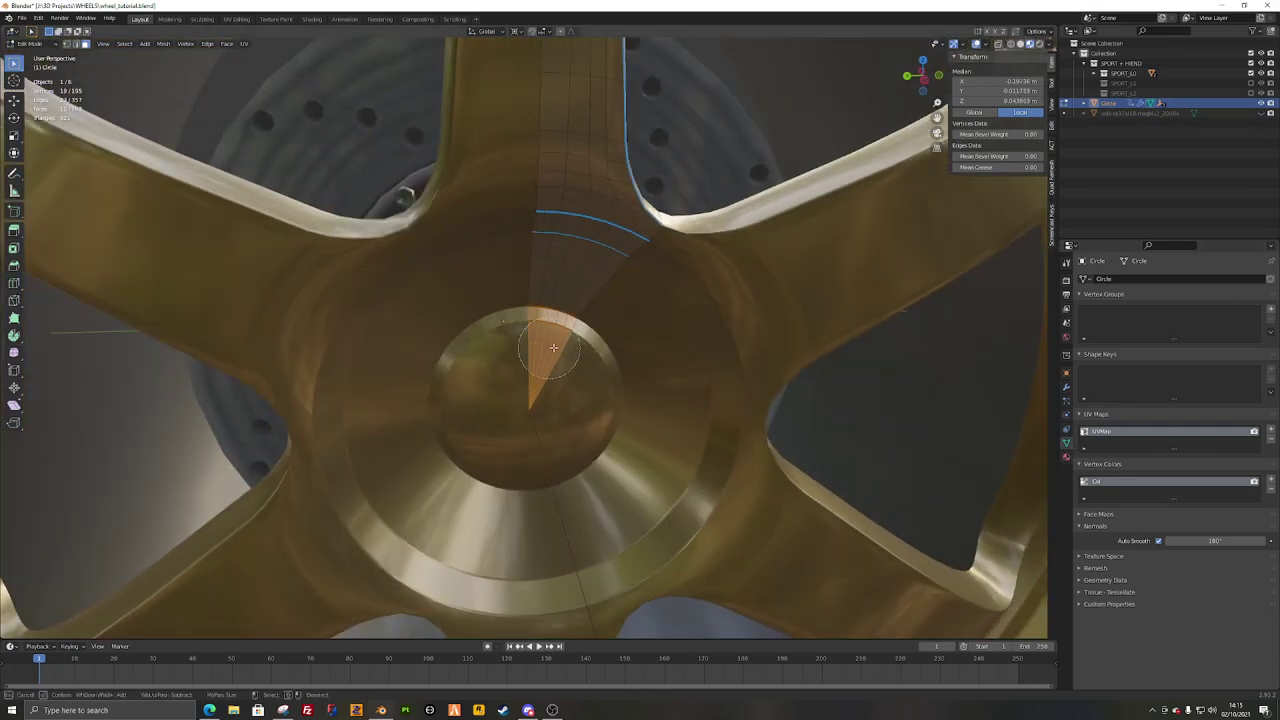
# Step: Add a second material slot using (A) vehicle_generic_tyrewallblack and assign it to the selected centre cap faces
pyautogui.click(1066, 457)
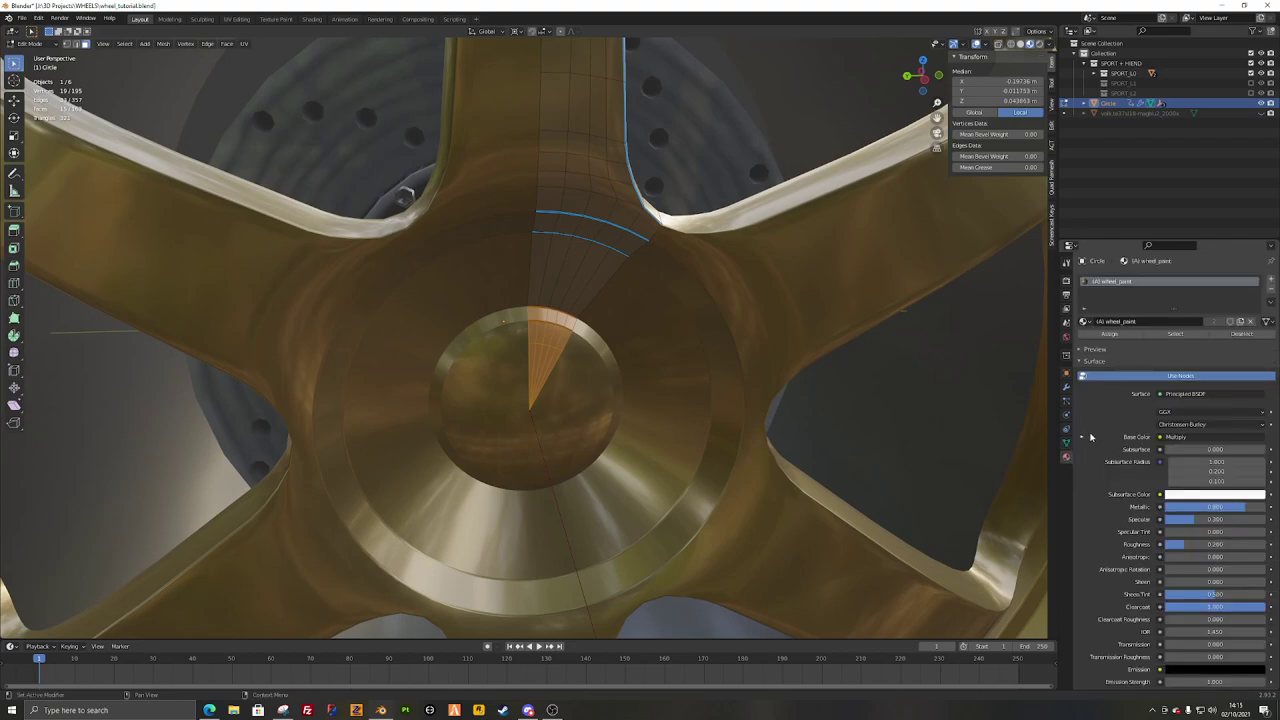
pyautogui.click(1270, 281)
pyautogui.click(1083, 341)
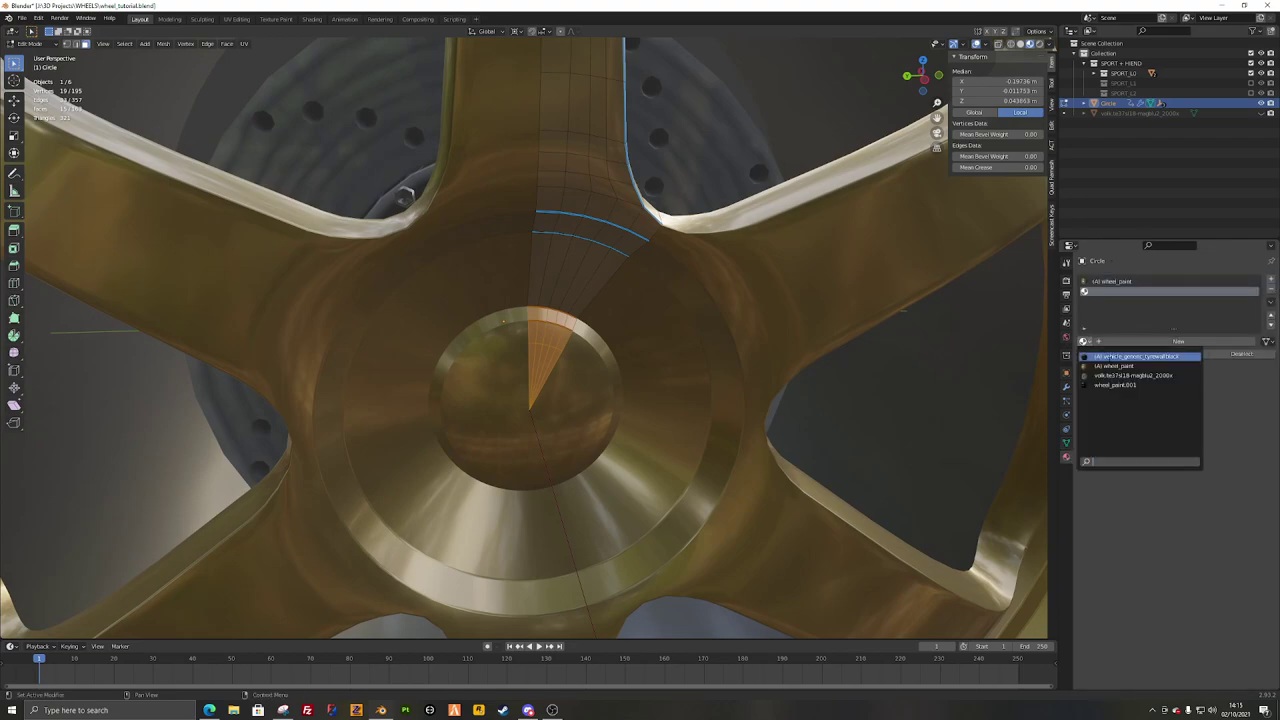
pyautogui.click(1105, 356)
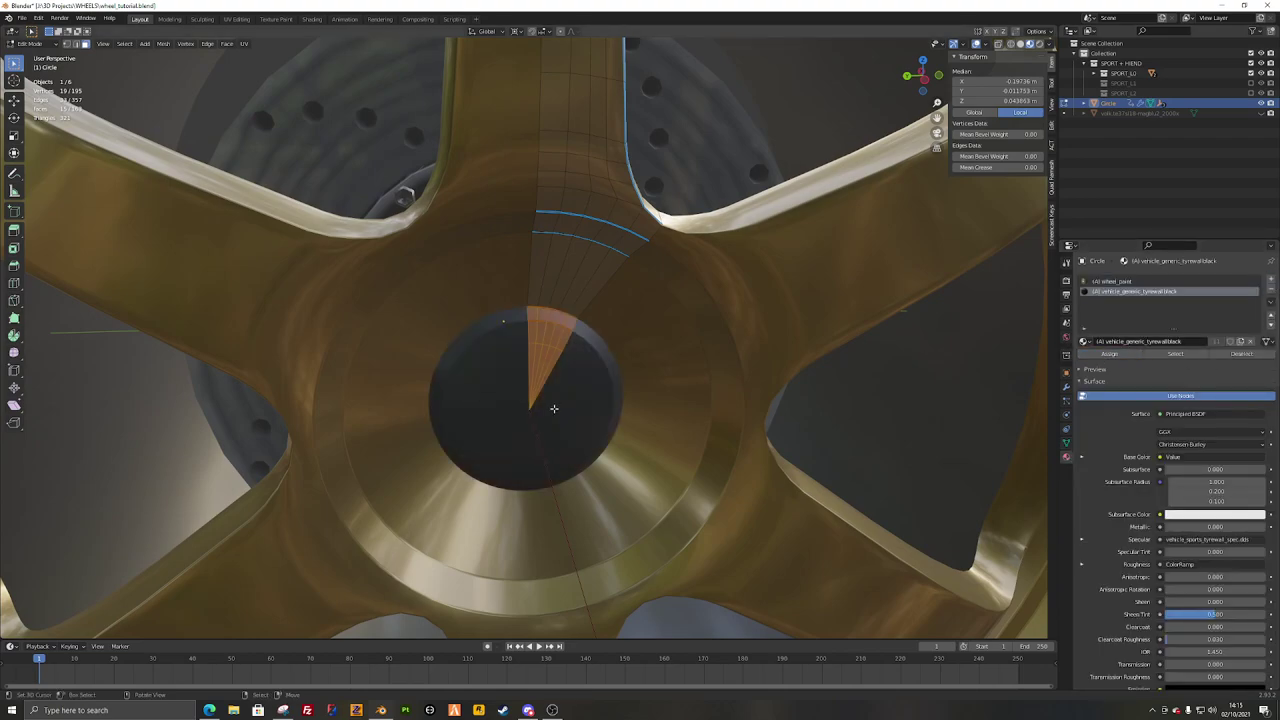
# Step: Project the cap faces' UVs from the left orthographic view with Project from View
pyautogui.press('KP_3')
pyautogui.press('ctrl+KP_3')
pyautogui.press('u')
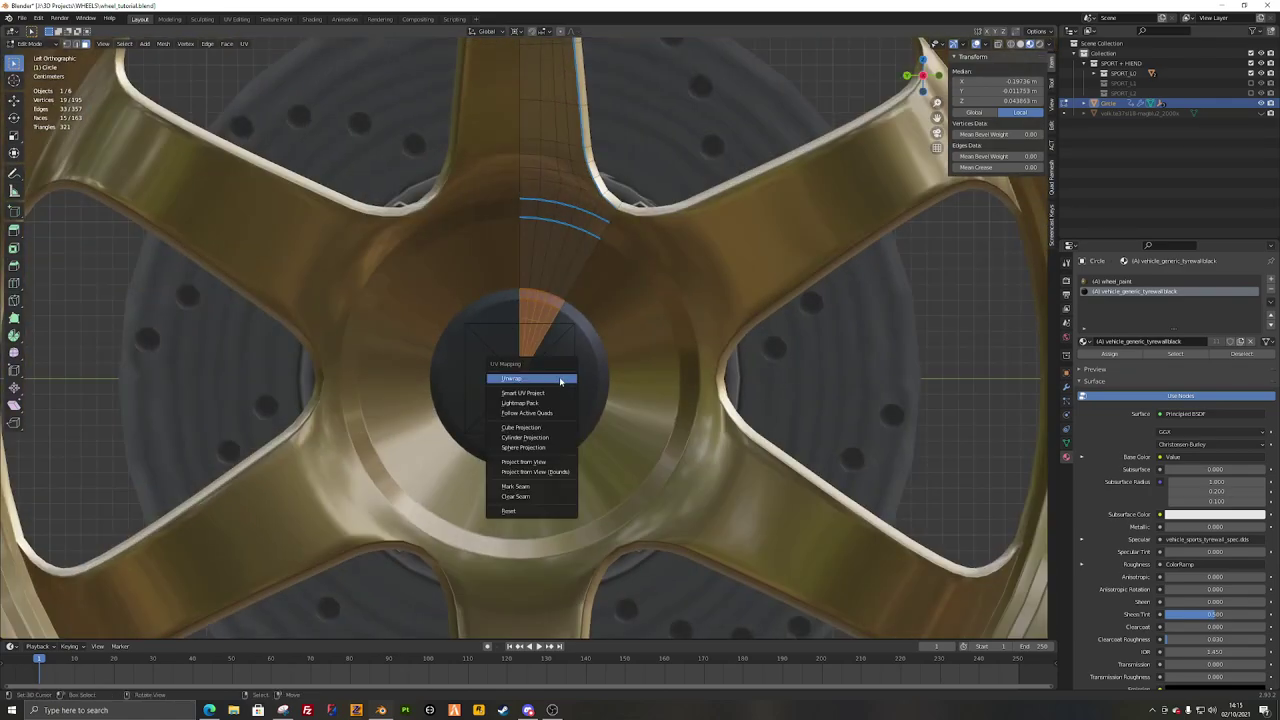
pyautogui.click(537, 463)
pyautogui.hotkey('ctrl', 'space')
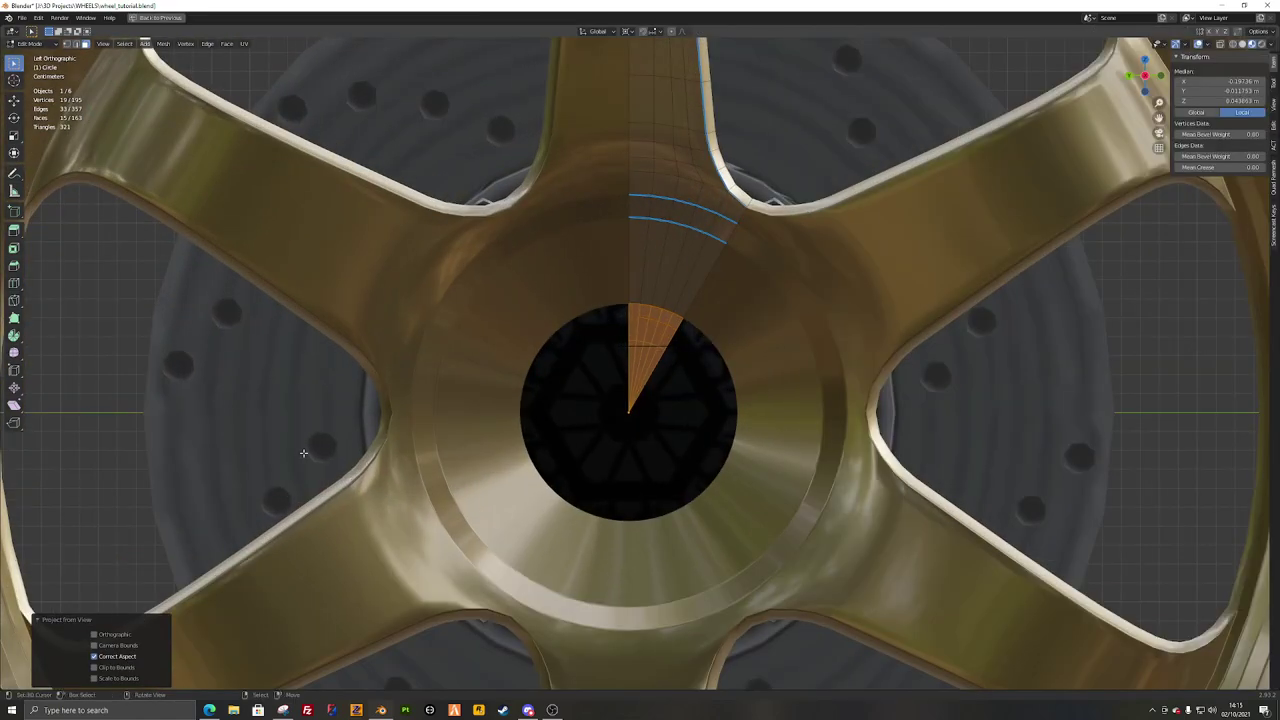
pyautogui.hotkey('ctrl', 'space')
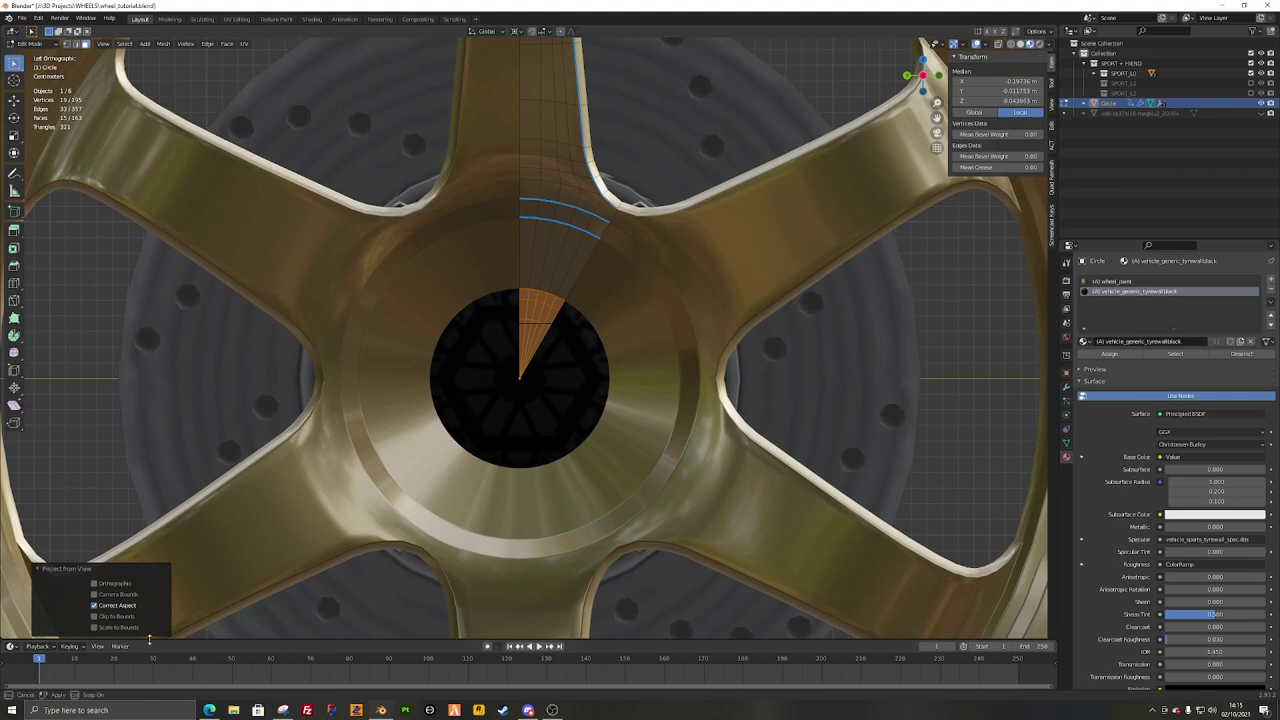
# Step: Enlarge the timeline area and turn it into a UV Editor framing the cap UVs over the tyre texture
pyautogui.moveTo(20, 641); pyautogui.dragTo(15, 460)
pyautogui.click(12, 467)
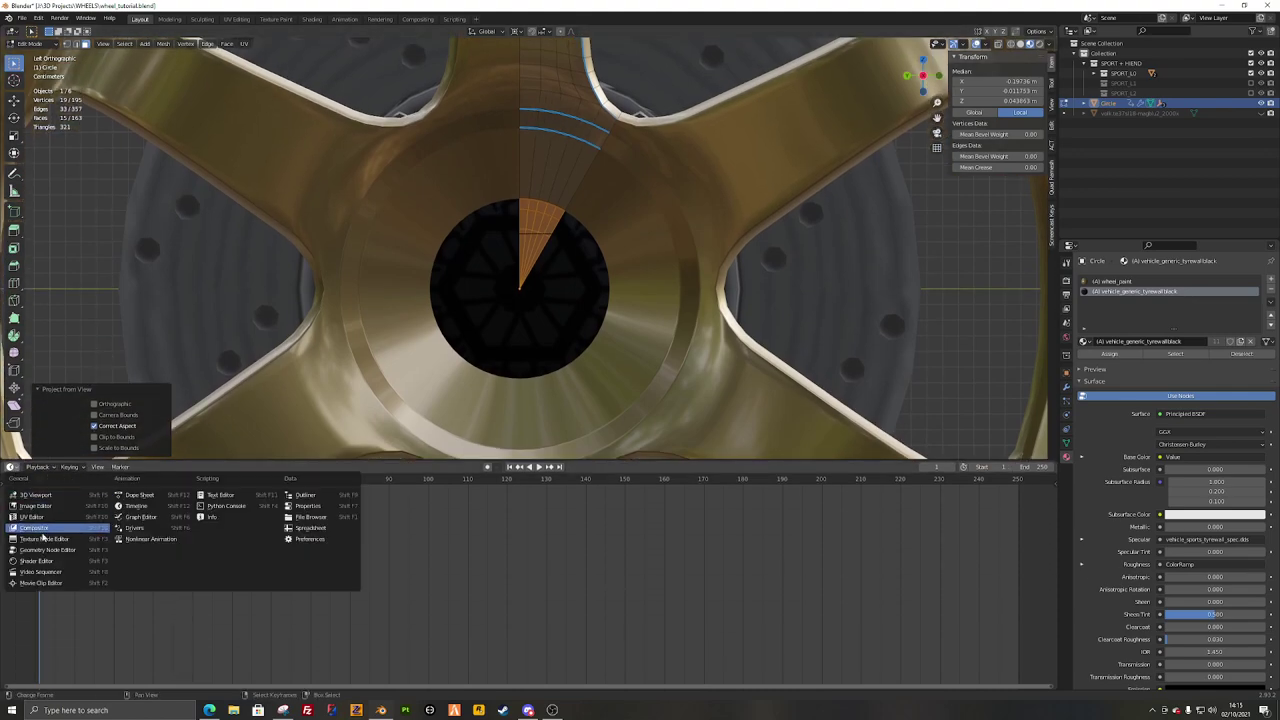
pyautogui.click(42, 561)
pyautogui.click(12, 467)
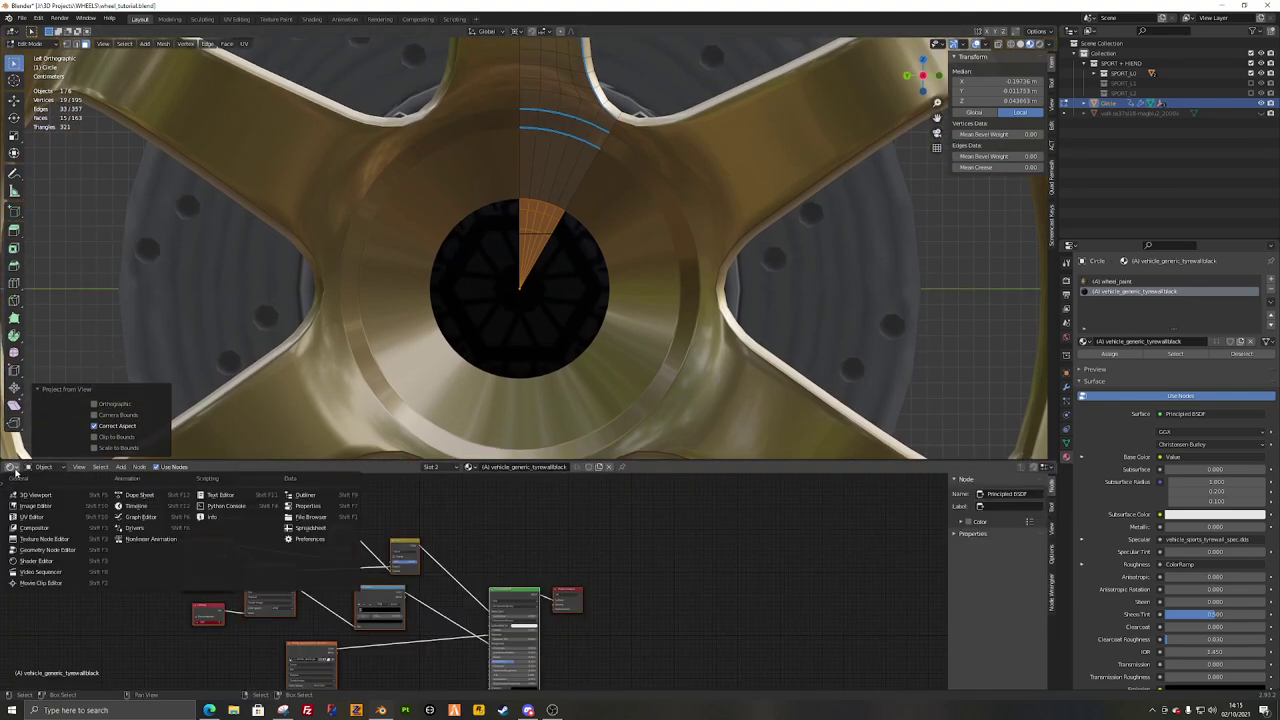
pyautogui.click(28, 516)
pyautogui.scroll(-3, 600, 575)
pyautogui.scroll(4, 540, 560)
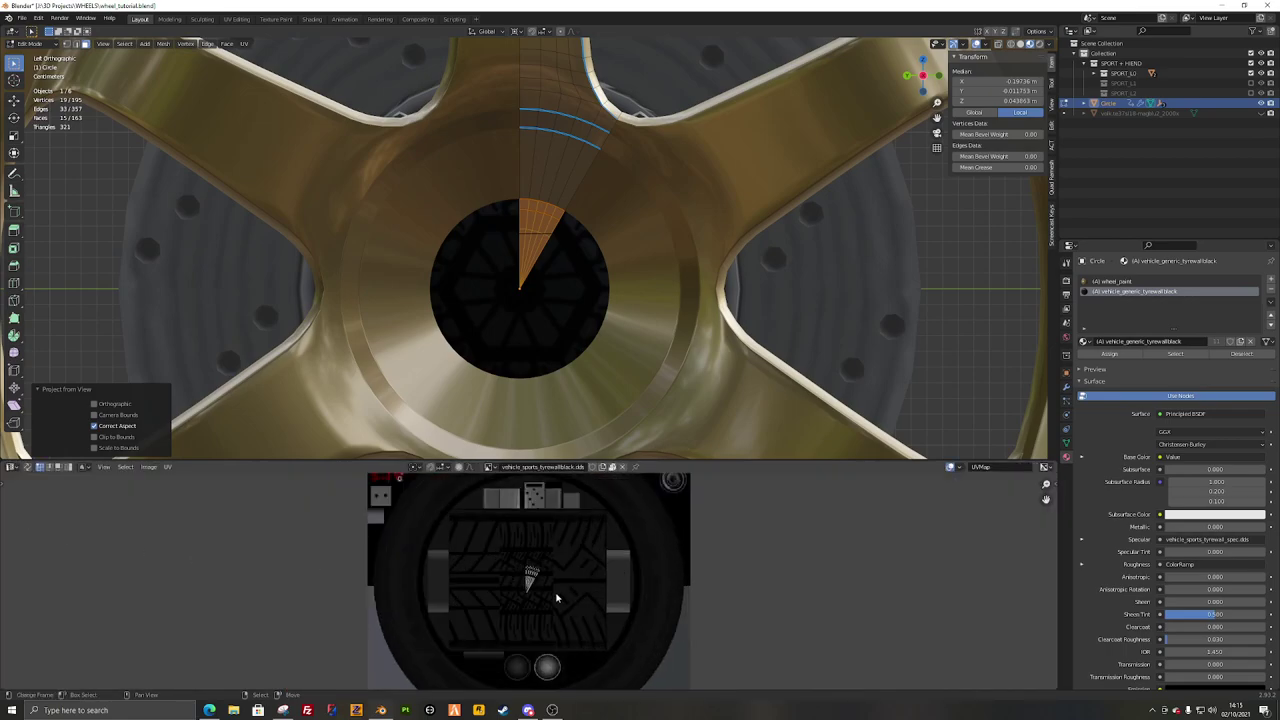
# Step: Move the cap's UV wedge onto the lighter ringed circle of the tyre texture and scale it to fit inside
pyautogui.press('g')
pyautogui.click(545, 632)
pyautogui.scroll(5, 545, 624)
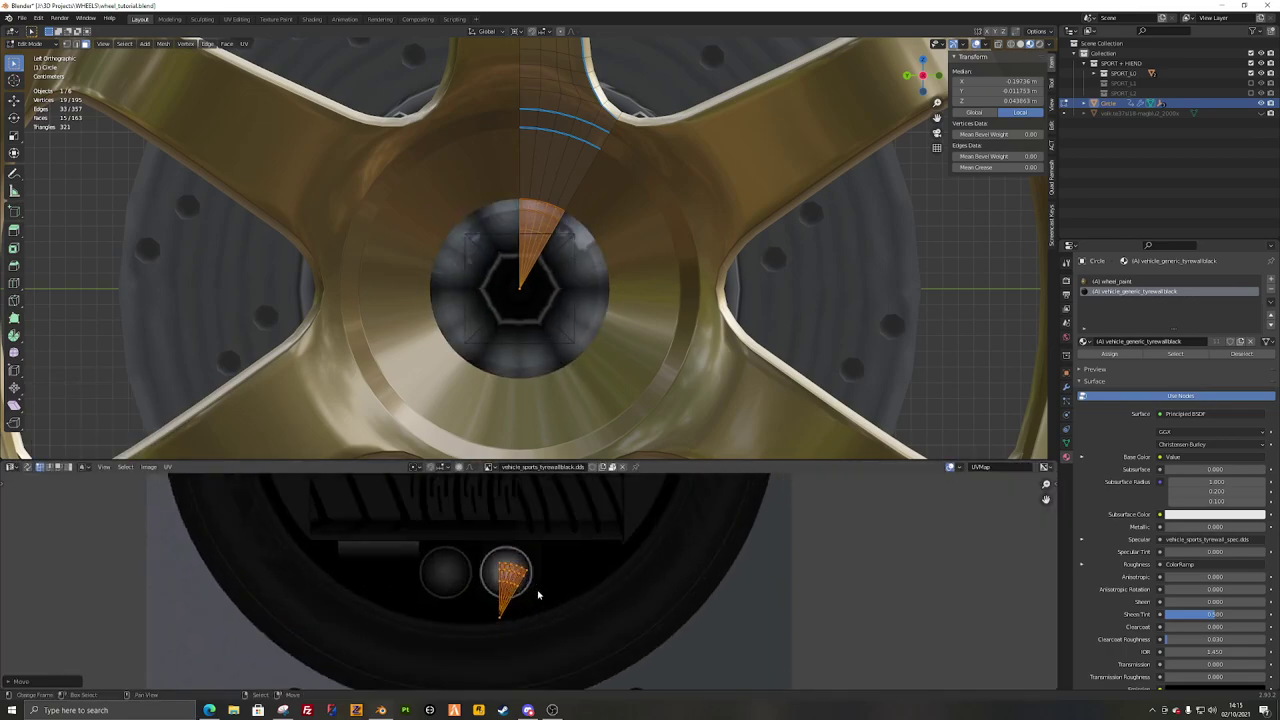
pyautogui.press('g')
pyautogui.click(535, 563)
pyautogui.press('s')
pyautogui.click(517, 563)
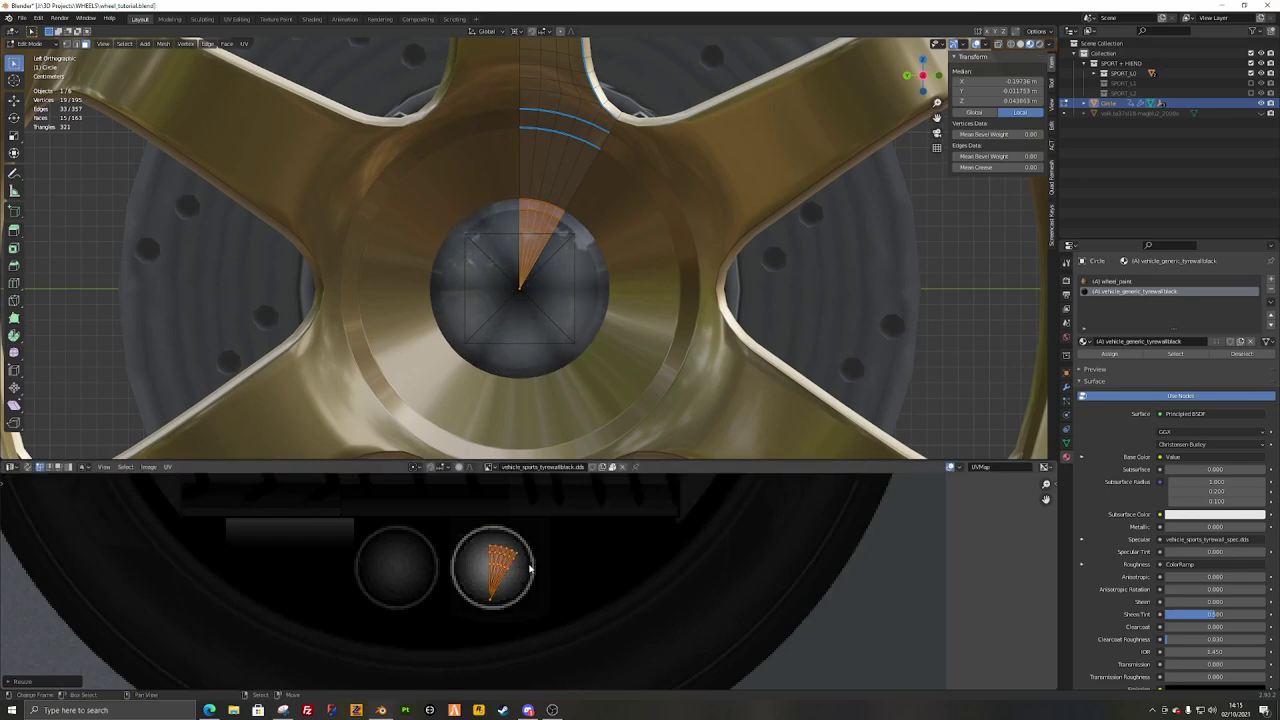
# Step: Fine-tune the cap UV wedge's position, scale and rotation so its tip meets the circle's centre and its arc follows the ring
pyautogui.press('g')
pyautogui.click(527, 543)
pyautogui.scroll(4, 560, 555)
pyautogui.scroll(-3, 597, 565)
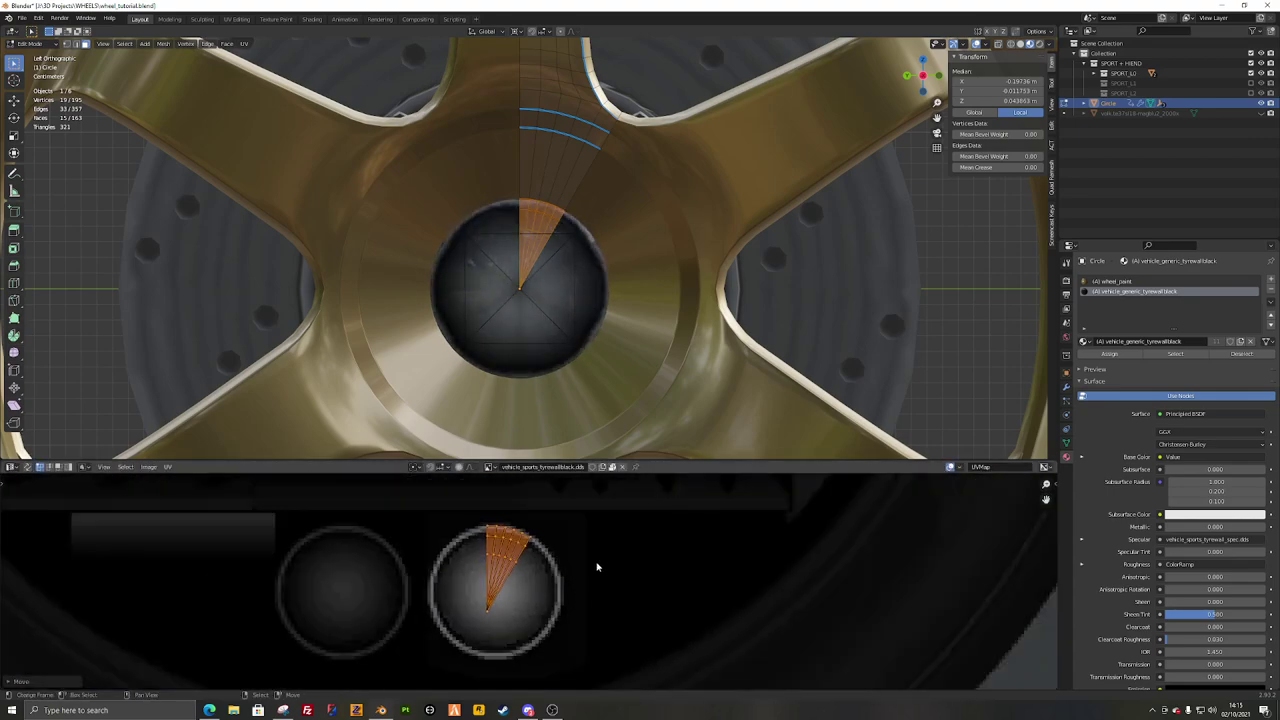
pyautogui.press('s')
pyautogui.click(571, 551)
pyautogui.press('r')
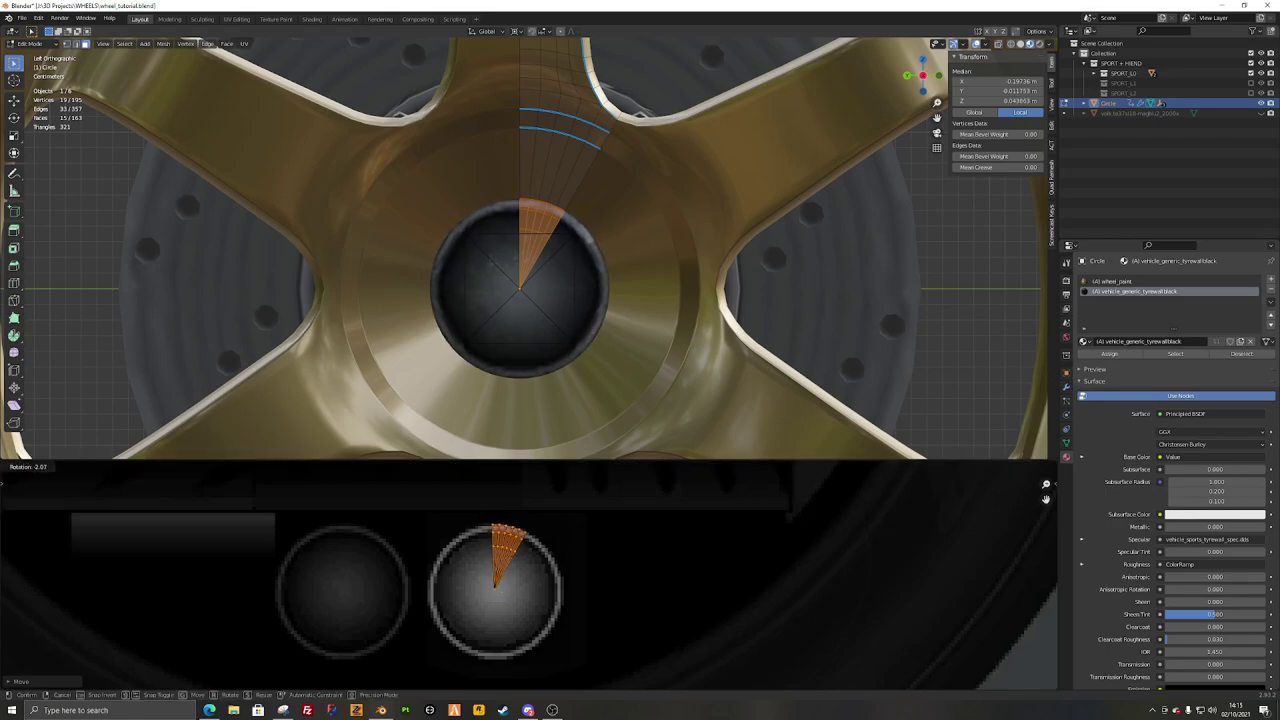
pyautogui.click(568, 537)
# Step: Return to Object Mode, clear the selection and examine the wheel with its textured centre cap from an angle
pyautogui.press('Tab')
pyautogui.scroll(-6, 662, 310)
pyautogui.hotkey('alt', 'a')
pyautogui.moveTo(666, 303)
pyautogui.mouseDown(button='middle')
pyautogui.moveTo(575, 303)
pyautogui.moveTo(712, 295)
pyautogui.mouseUp(button='middle')
pyautogui.press('z')
pyautogui.moveTo(549, 306)
pyautogui.keyDown('shift'); pyautogui.mouseDown(button='middle')
pyautogui.moveTo(486, 340)
pyautogui.moveTo(471, 317)
pyautogui.moveTo(523, 323)
pyautogui.moveTo(458, 284)
pyautogui.moveTo(392, 284)
pyautogui.moveTo(508, 290)
pyautogui.mouseUp(button='middle'); pyautogui.keyUp('shift')
pyautogui.scroll(-3, 486, 338)
pyautogui.scroll(3, 471, 317)
pyautogui.press('z')
pyautogui.scroll(3, 513, 308)
# Step: Hide the six-spoke wheel, isolate SPORT_L0_BARREL in local view and enter mesh editing on it
pyautogui.click(466, 277)
pyautogui.scroll(-4, 466, 277)
pyautogui.press('h')
pyautogui.click(516, 361)
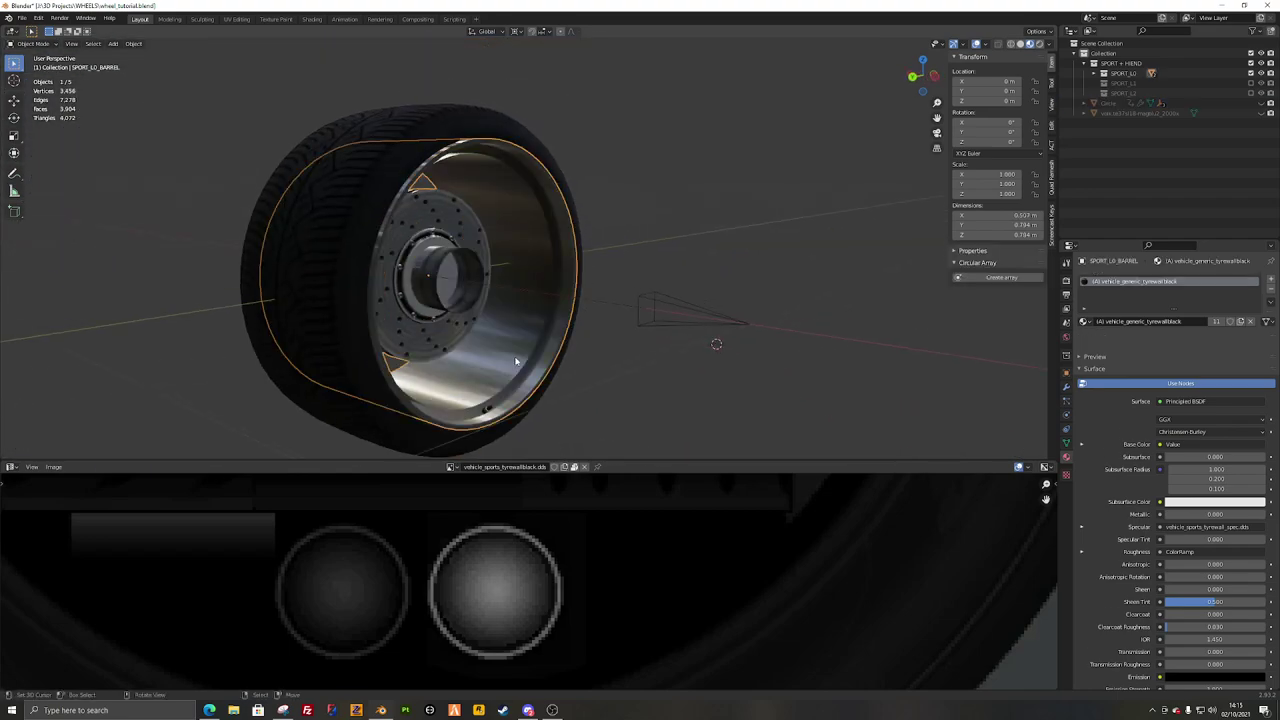
pyautogui.moveTo(586, 320); pyautogui.dragTo(529, 295, button='middle')
pyautogui.press('KP_Divide')
pyautogui.press('Tab')
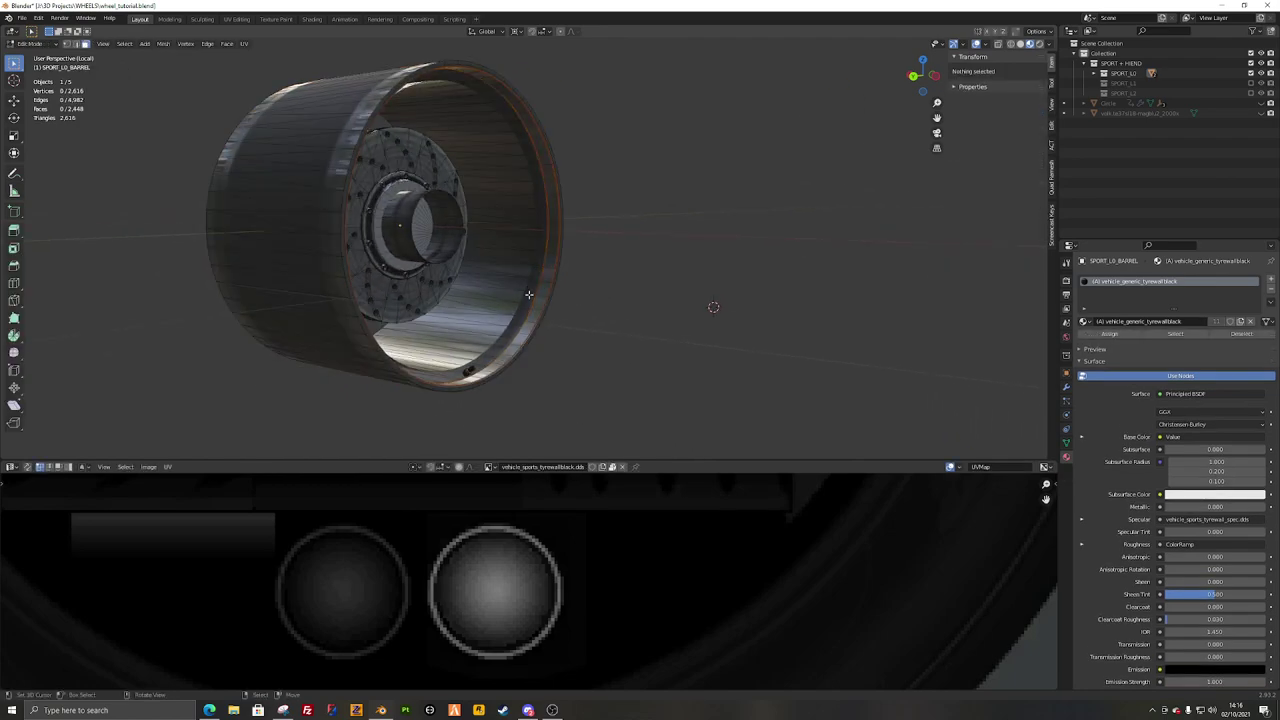
# Step: Select the linked faces of the rim barrel, leaving the brake disc and hub parts unselected
pyautogui.press('l')
pyautogui.press('l')
pyautogui.moveTo(537, 331); pyautogui.dragTo(557, 271, button='middle')
pyautogui.press('h')
pyautogui.hotkey('alt', 'h')
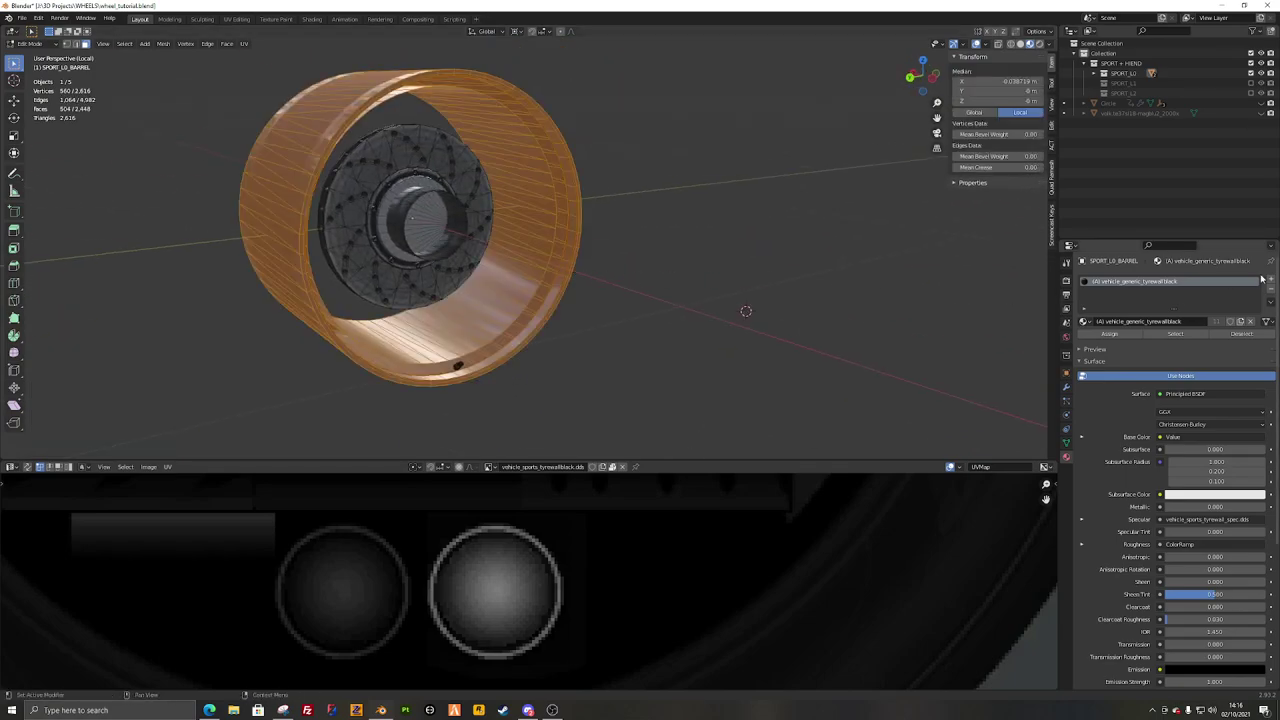
# Step: Add a material slot with (A) wheel_paint to the barrel object, assign it to the selected rim faces, and leave mesh editing
pyautogui.click(1271, 280)
pyautogui.click(1085, 342)
pyautogui.click(1108, 366)
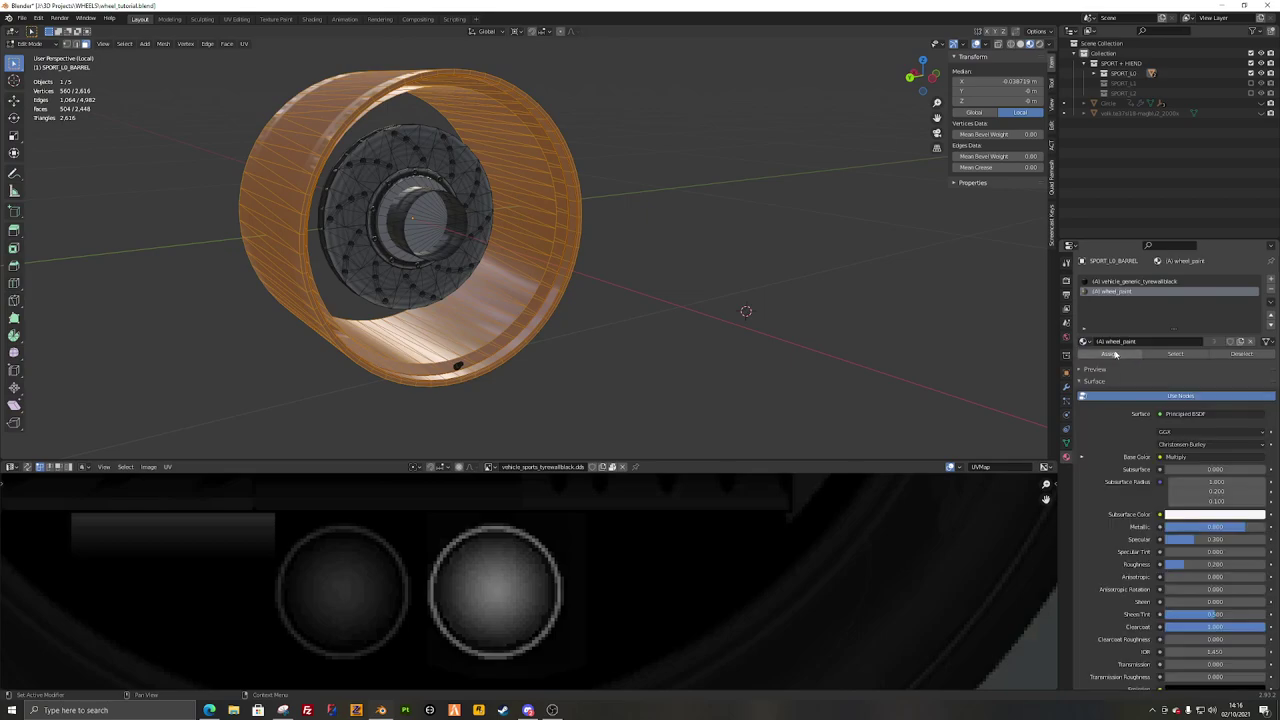
pyautogui.click(1115, 354)
pyautogui.press('Tab')
pyautogui.moveTo(530, 351); pyautogui.dragTo(485, 128, button='middle')
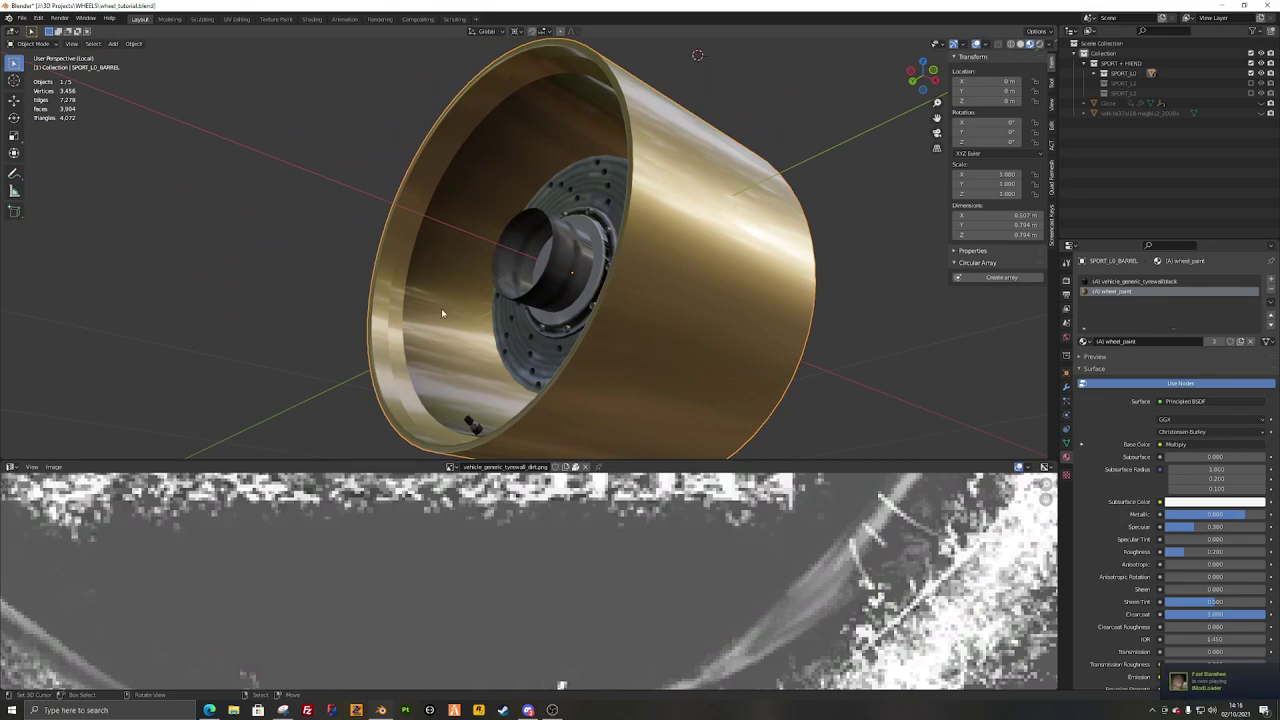
pyautogui.moveTo(441, 313); pyautogui.dragTo(557, 318, button='middle')
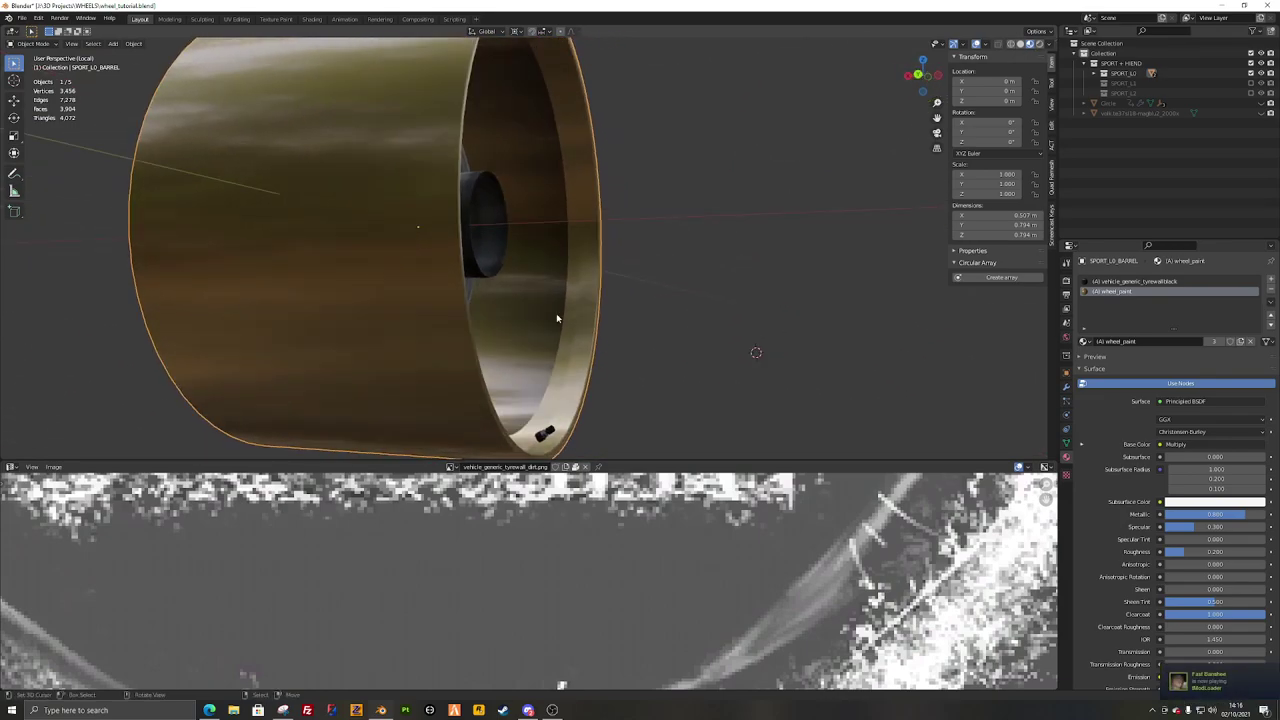
# Step: Leave local view, reveal all hidden objects, and hide the wheel reference image plane again
pyautogui.press('KP_Divide')
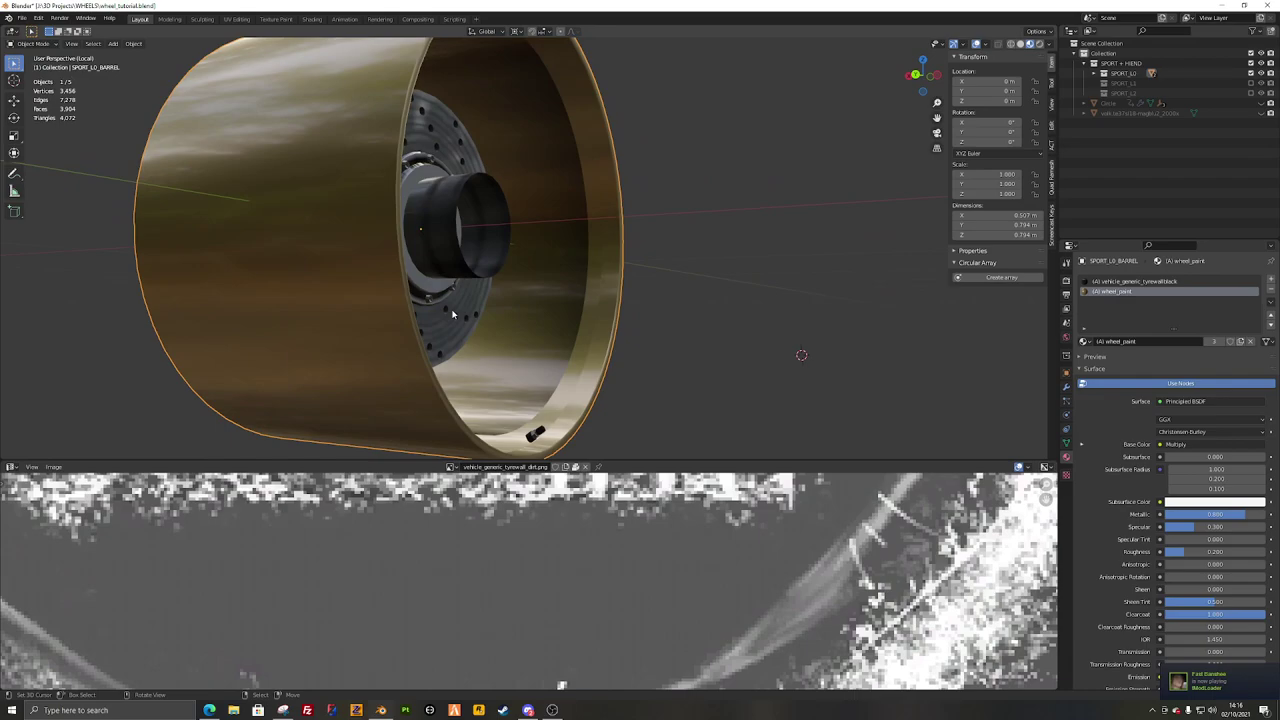
pyautogui.hotkey('alt', 'h')
pyautogui.hotkey('alt', 'a')
pyautogui.moveTo(431, 306); pyautogui.dragTo(556, 334, button='middle')
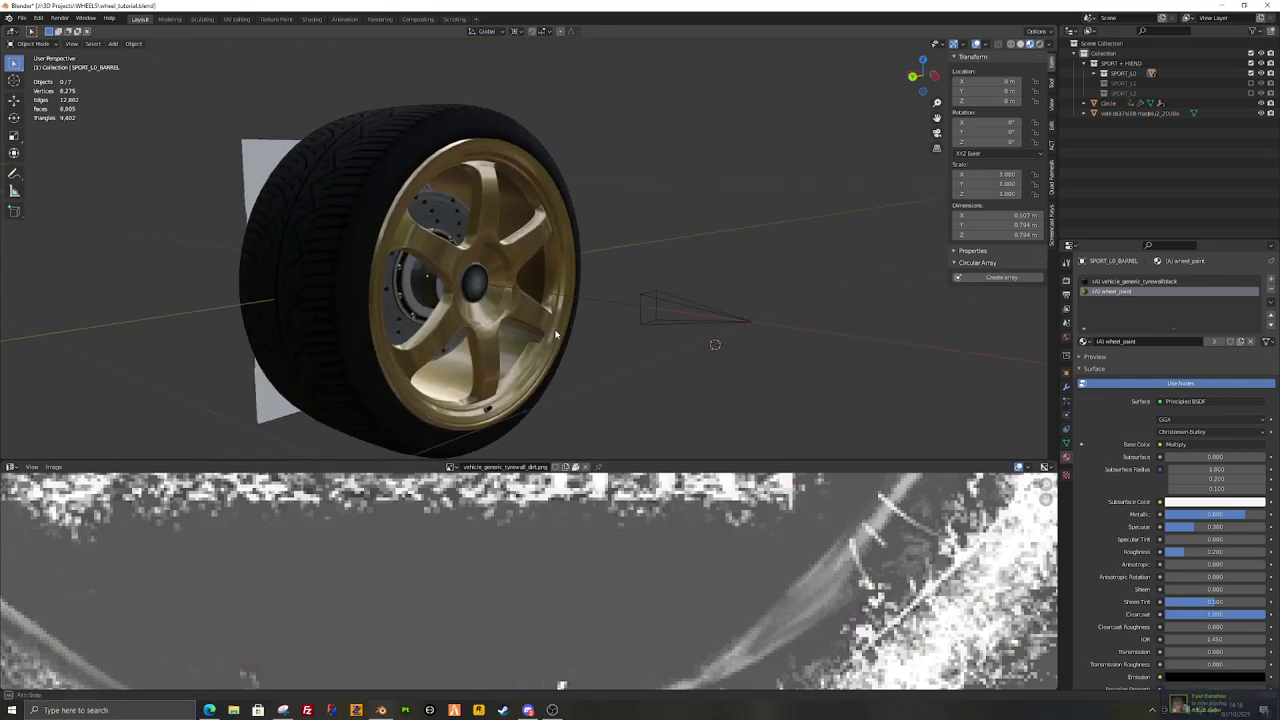
pyautogui.click(258, 157)
pyautogui.moveTo(395, 252); pyautogui.dragTo(565, 290, button='middle')
pyautogui.press('h')
# Step: Inspect the painted spokes, barrel and centre cap of the assembled wheel up close and from several angles
pyautogui.moveTo(759, 272); pyautogui.dragTo(614, 277, button='middle')
pyautogui.scroll(5, 604, 325)
pyautogui.keyDown('shift'); pyautogui.moveTo(600, 351); pyautogui.dragTo(588, 177, button='middle'); pyautogui.keyUp('shift')
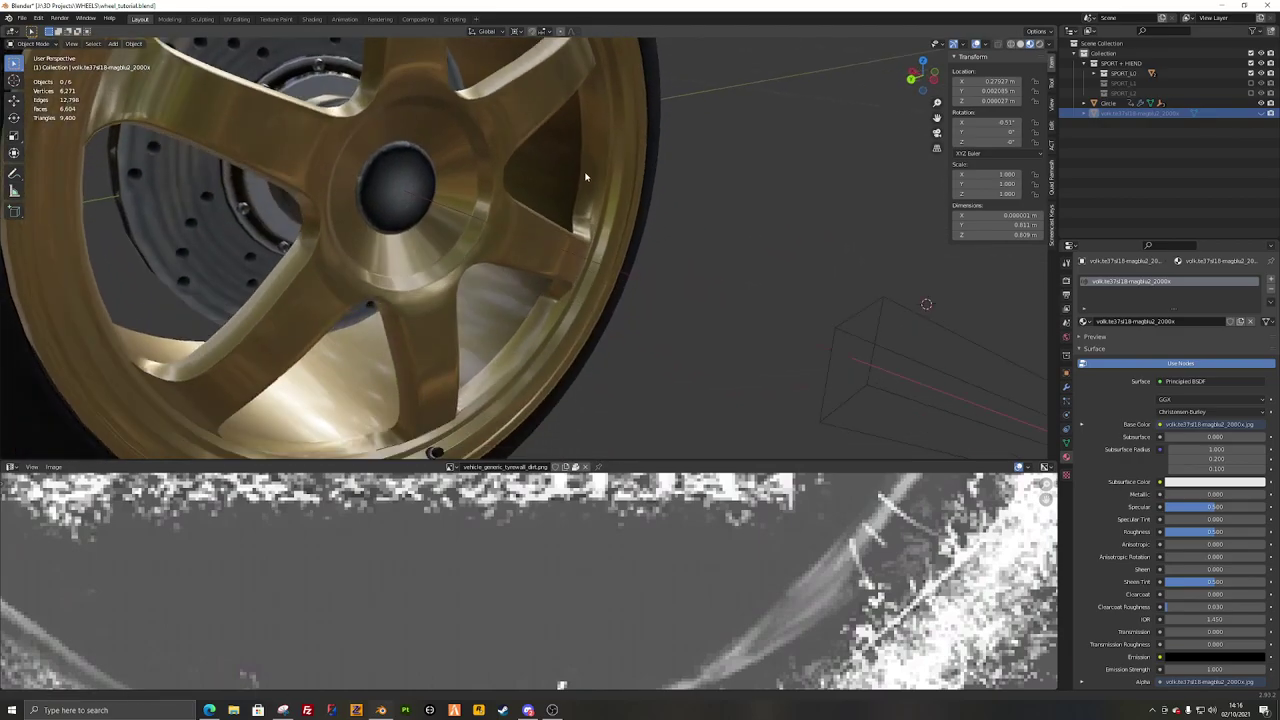
pyautogui.moveTo(618, 255); pyautogui.dragTo(559, 228, button='middle')
pyautogui.scroll(-5, 559, 228)
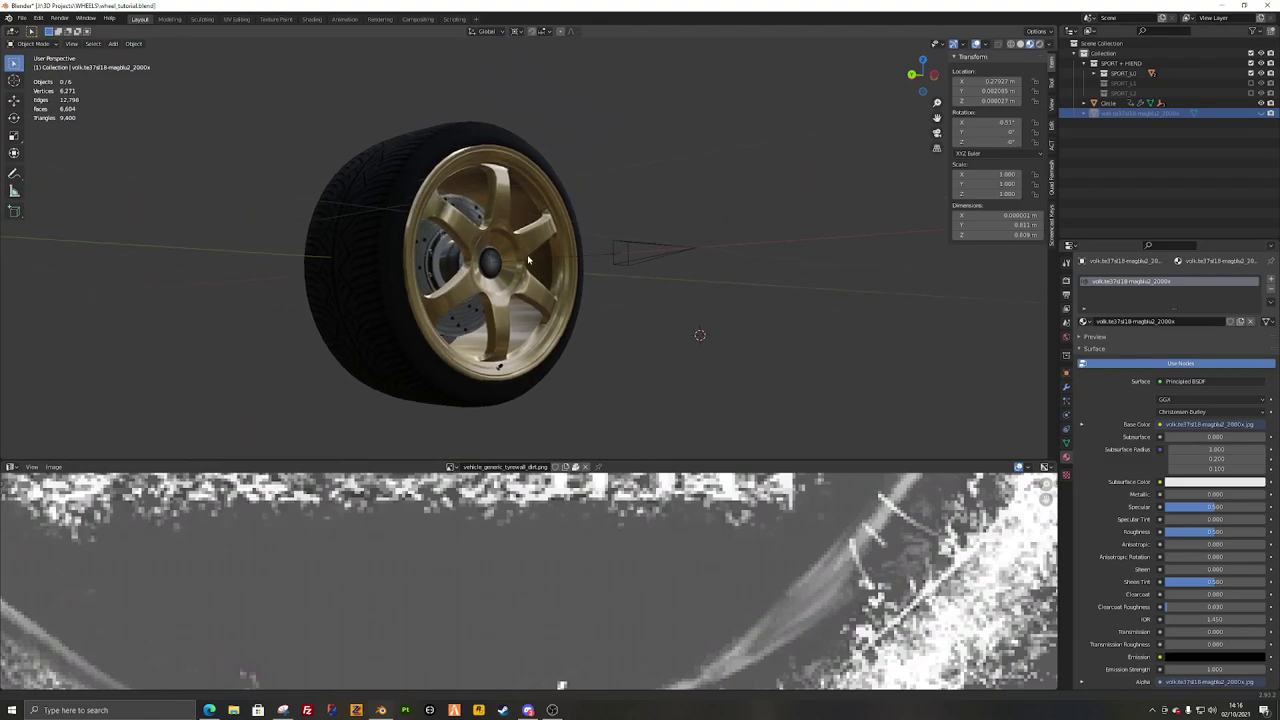
pyautogui.scroll(2, 659, 325)
pyautogui.moveTo(645, 346); pyautogui.dragTo(83, 279, button='middle')
pyautogui.scroll(5, 537, 322)
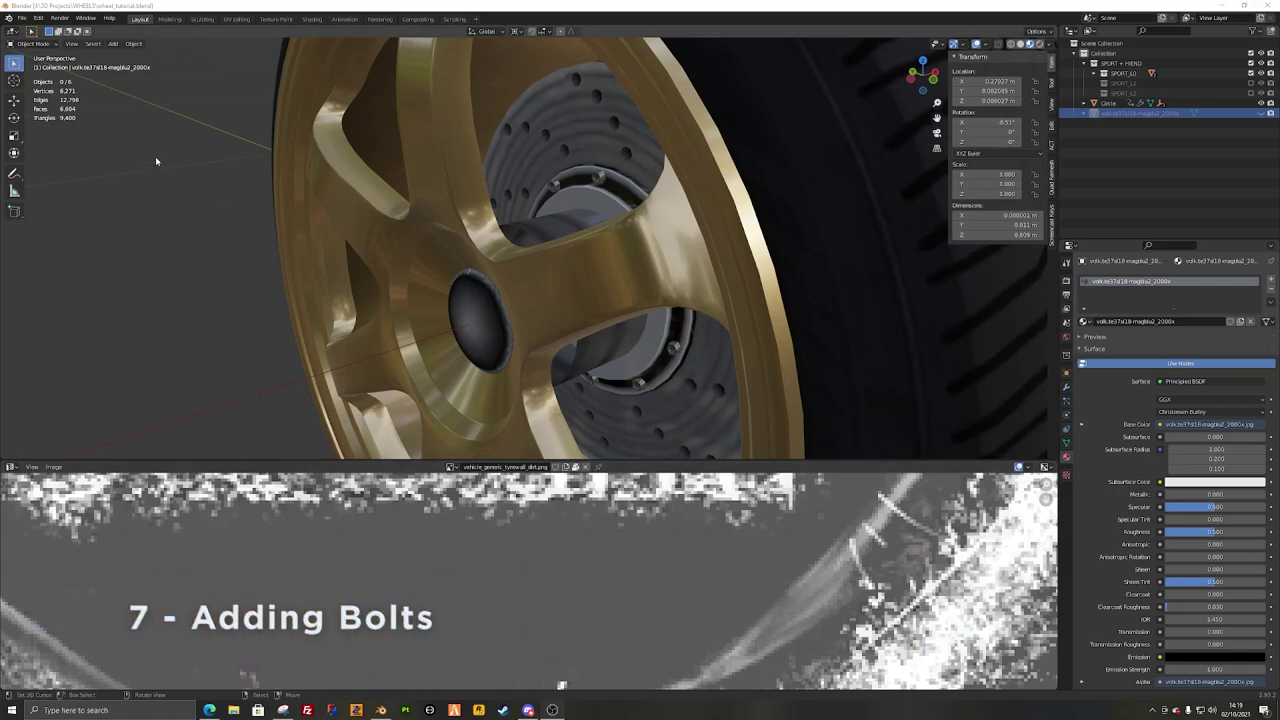
# Step: Append the Bolts collection from wheel_assets.blend and hide its two lower-detail bolts, keeping BOLT_L0 shown
pyautogui.click(21, 18)
pyautogui.click(41, 131)
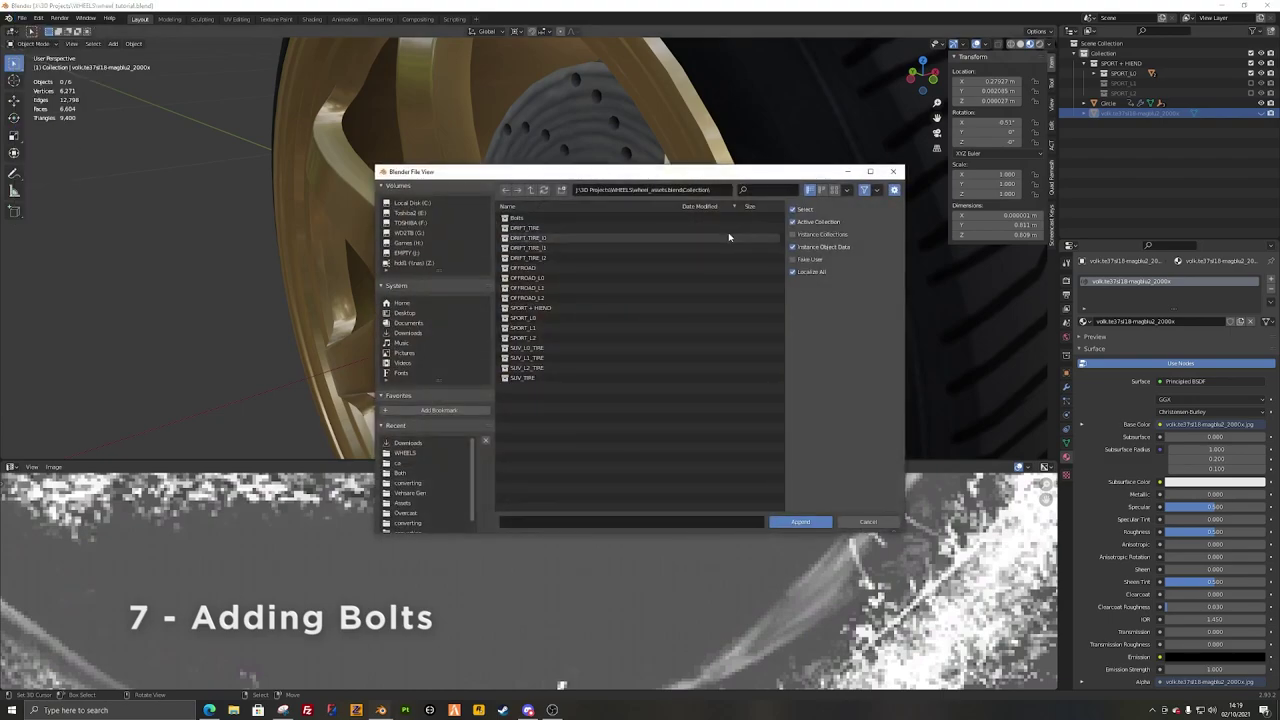
pyautogui.doubleClick(536, 218)
pyautogui.press('KP_Decimal')
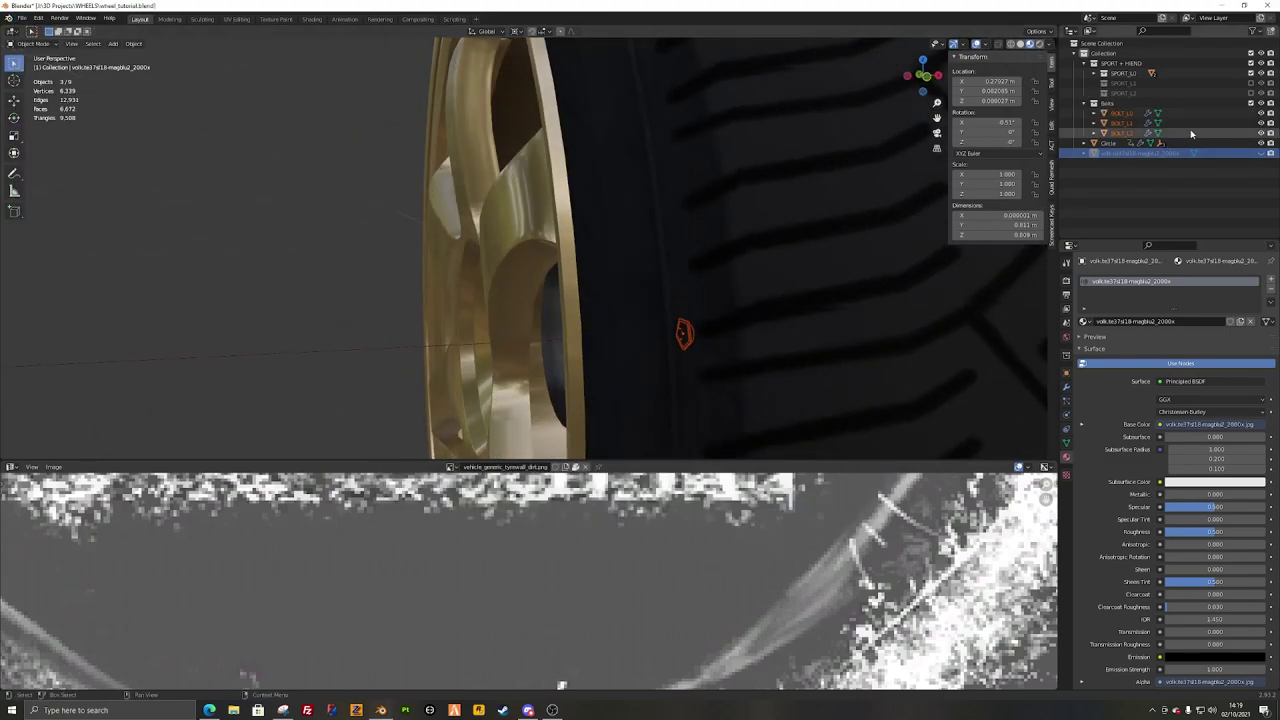
pyautogui.click(1261, 124)
pyautogui.click(1261, 133)
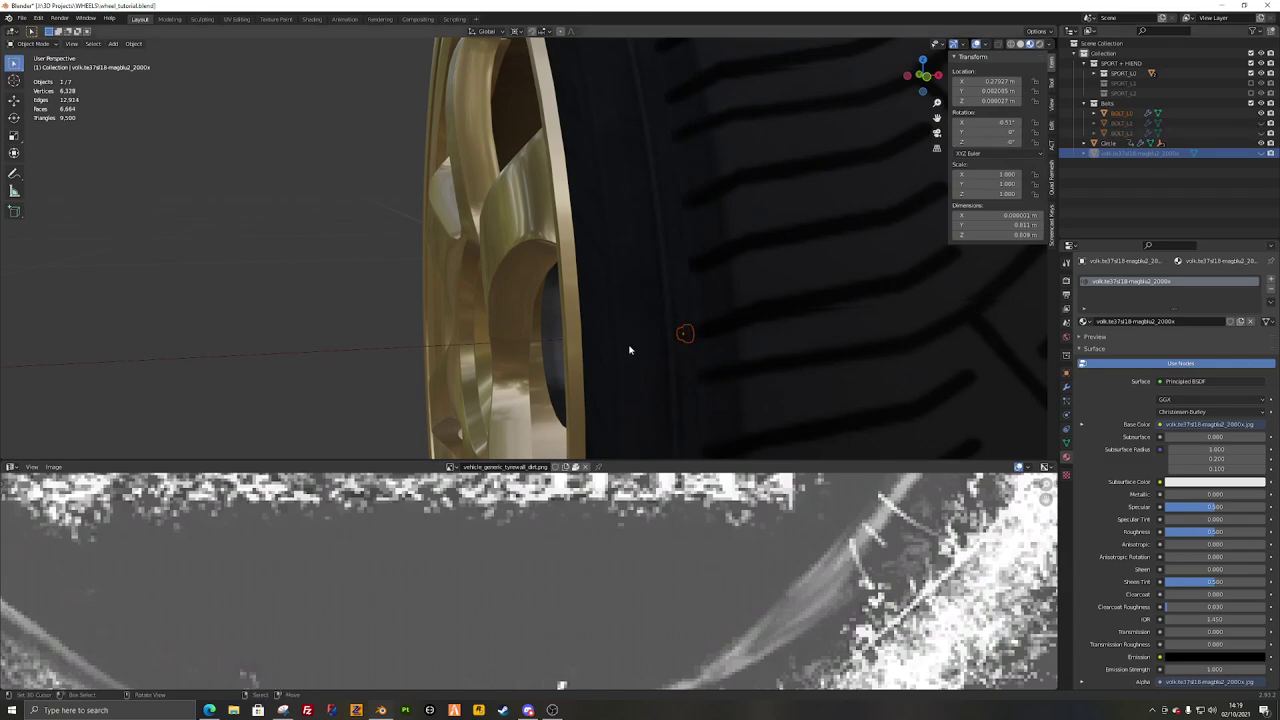
# Step: Select all of BOLT_L0's mesh in Edit Mode and move it about -0.28 m along X, in front of the centre cap
pyautogui.moveTo(425, 388); pyautogui.dragTo(565, 398, button='middle')
pyautogui.click(1123, 115)
pyautogui.scroll(-5, 745, 264)
pyautogui.moveTo(745, 264); pyautogui.dragTo(518, 336, button='middle')
pyautogui.press('Tab')
pyautogui.press('a')
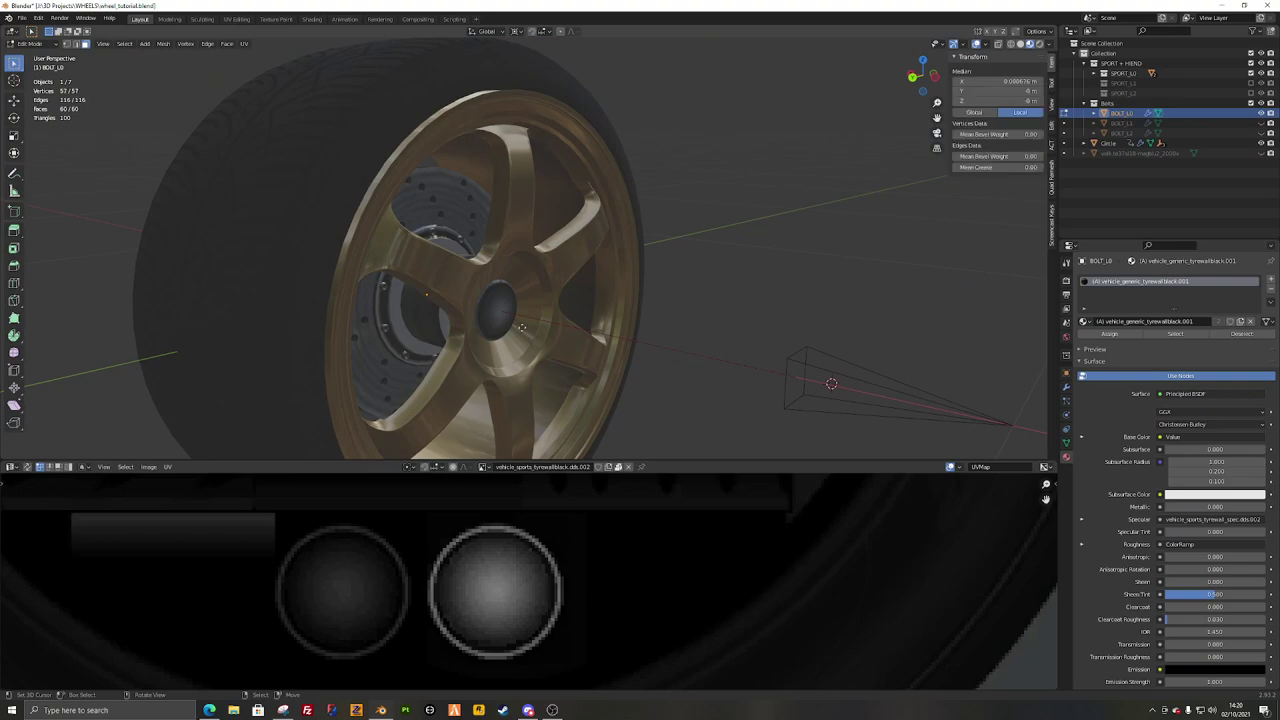
pyautogui.press('g')
pyautogui.press('x')
pyautogui.click(653, 367)
pyautogui.moveTo(653, 367); pyautogui.dragTo(455, 345, button='middle')
pyautogui.scroll(-1, 731, 386)
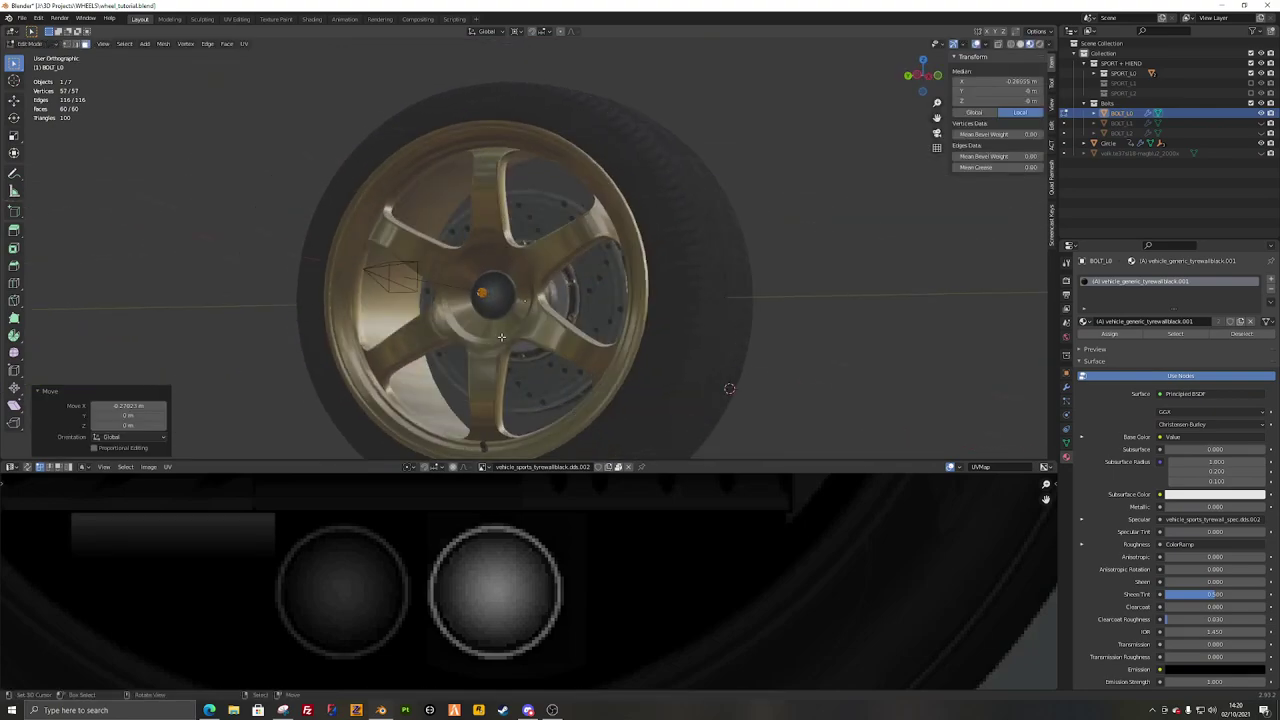
# Step: Align to the left view, change the pivot point, and scale BOLT_L0's mesh up by about 1.76
pyautogui.moveTo(731, 386); pyautogui.dragTo(603, 406, button='middle')
pyautogui.press('ctrl+KP_3')
pyautogui.scroll(5, 501, 337)
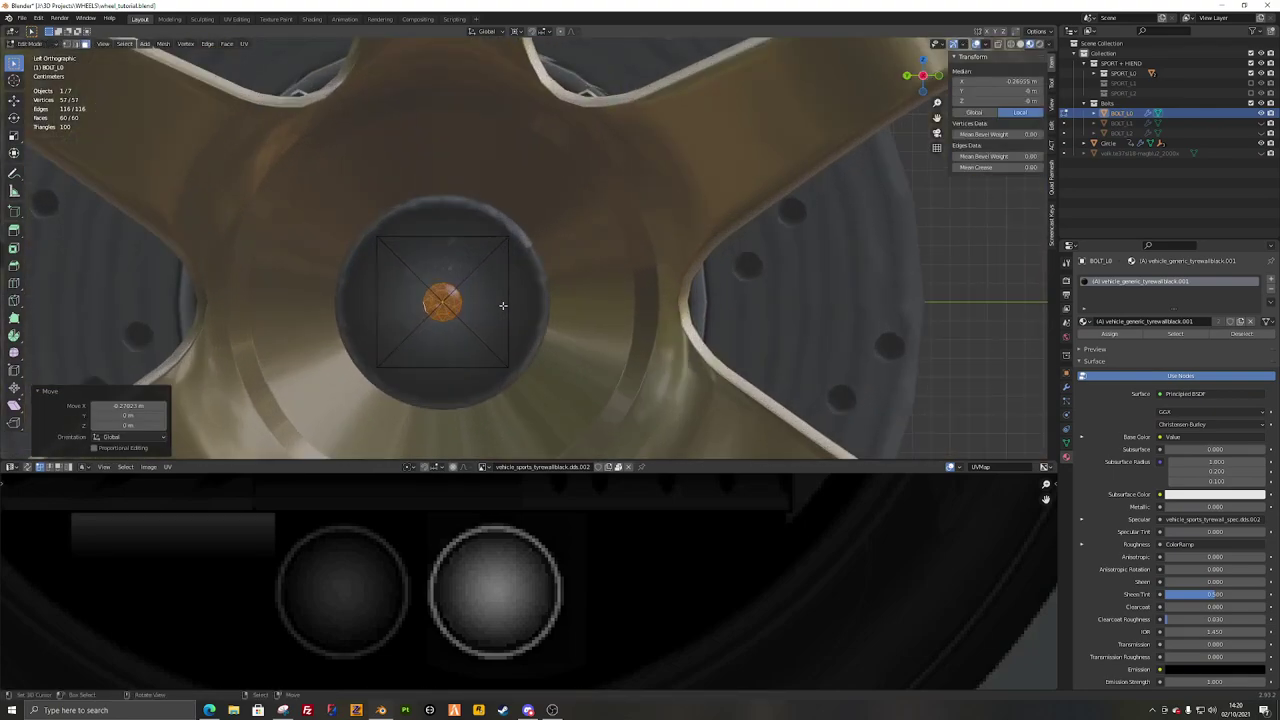
pyautogui.click(516, 31)
pyautogui.click(517, 46)
pyautogui.press('s')
pyautogui.click(714, 266)
# Step: Move BOLT_L0's mesh up along Z above the centre cap, seat it on the hub face along X, and leave Edit Mode
pyautogui.press('g')
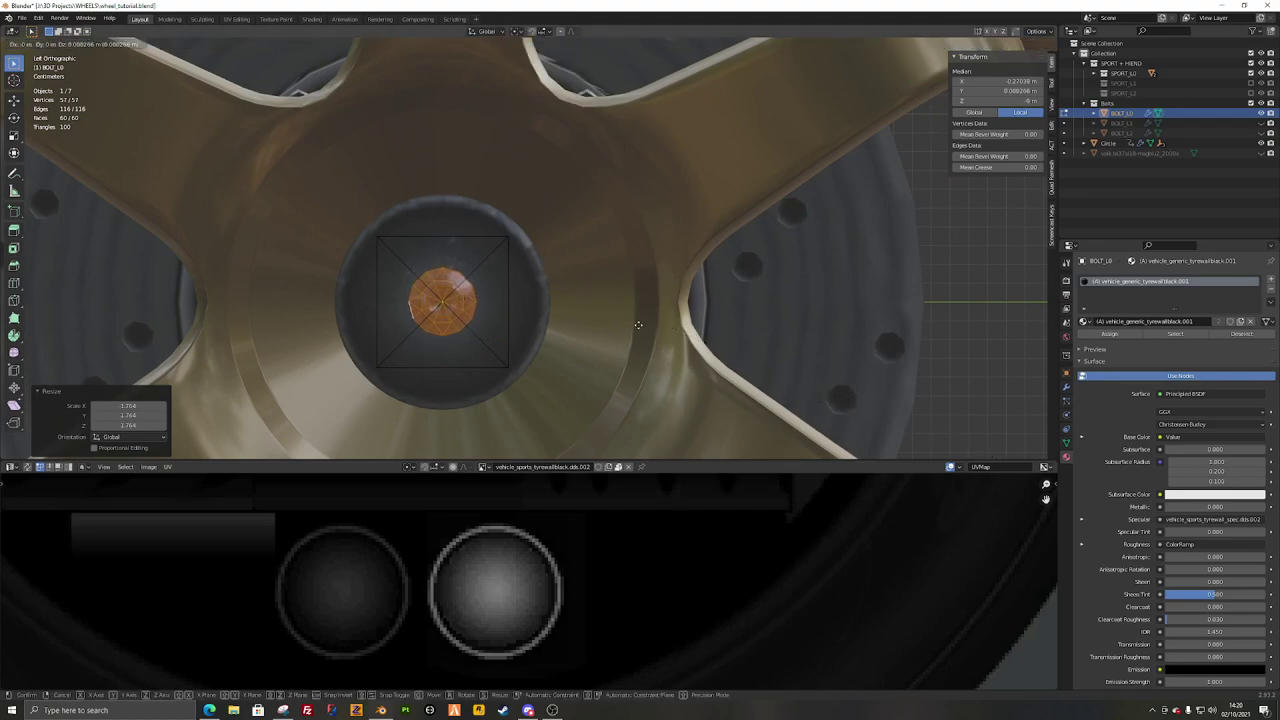
pyautogui.press('z')
pyautogui.click(589, 191)
pyautogui.moveTo(589, 191); pyautogui.dragTo(493, 300, button='middle')
pyautogui.press('g')
pyautogui.press('x')
pyautogui.click(522, 233)
pyautogui.scroll(4, 493, 300)
pyautogui.hotkey('alt', 'a')
pyautogui.press('Tab')
pyautogui.scroll(-8, 500, 318)
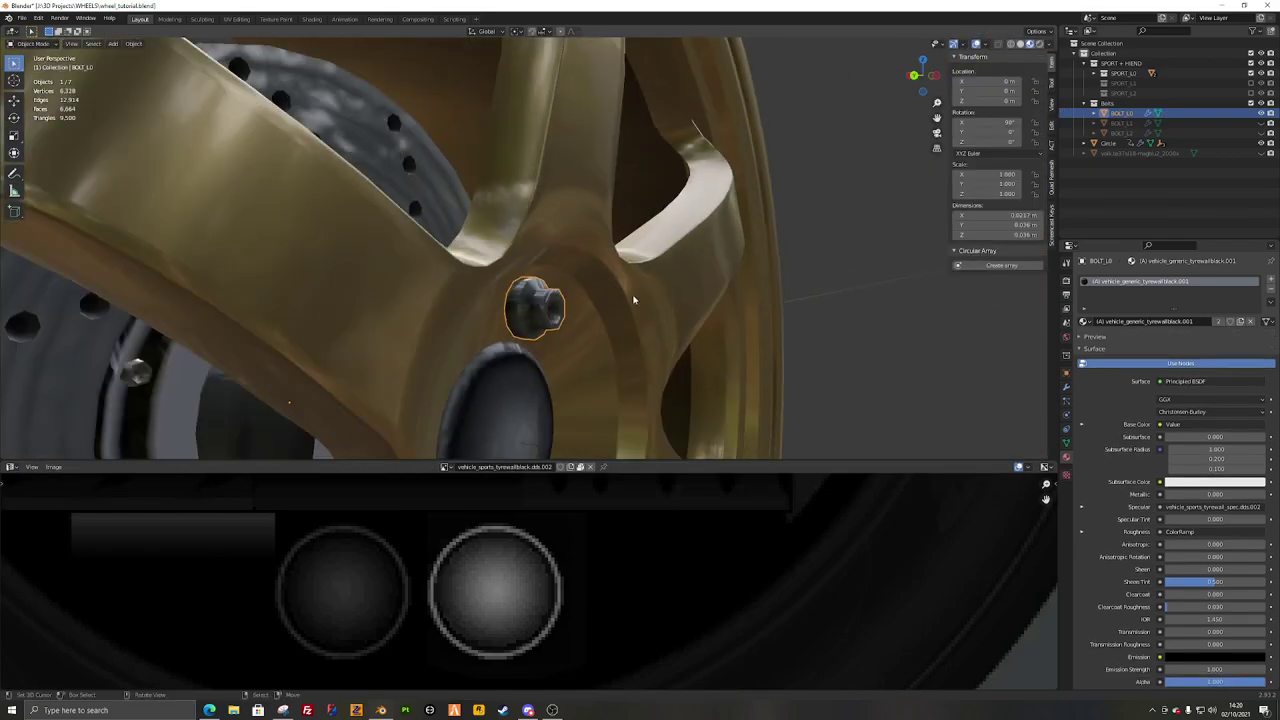
# Step: Create a 360° circular array of six bolts from BOLT_L0 and rotate its axis empty 90° in the top view
pyautogui.click(998, 266)
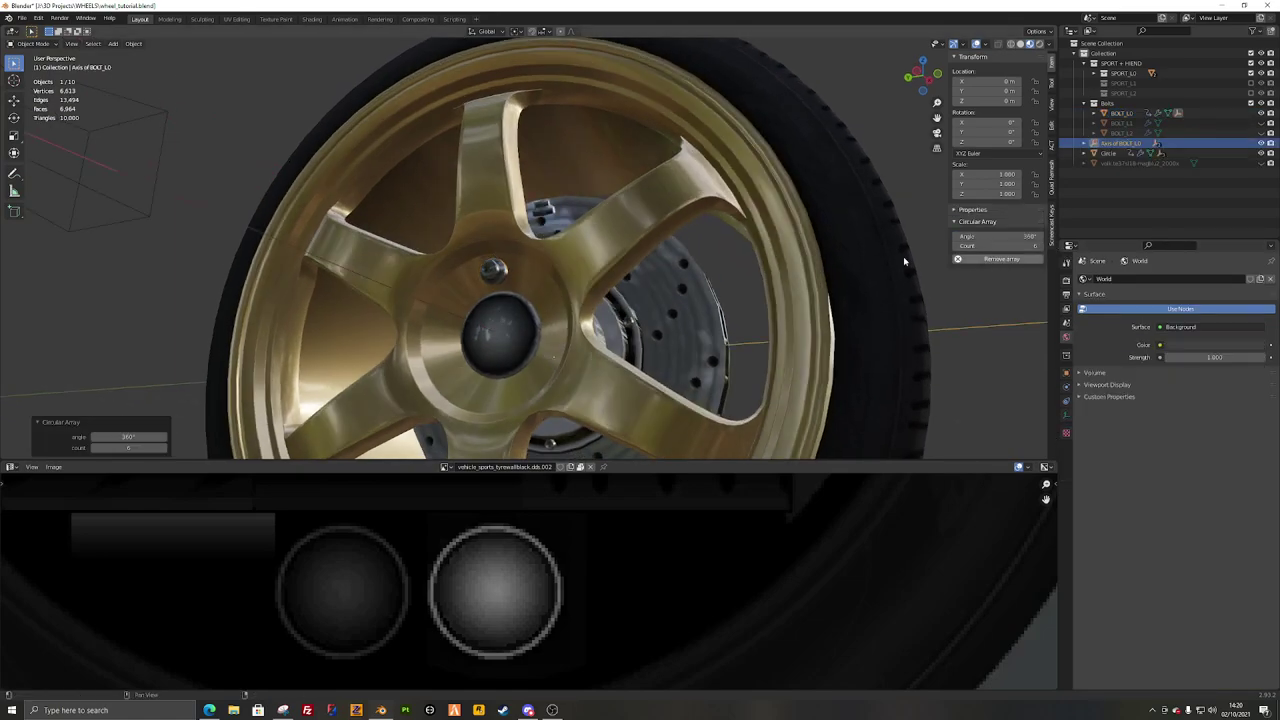
pyautogui.scroll(-6, 500, 300)
pyautogui.moveTo(560, 300); pyautogui.dragTo(466, 305, button='middle')
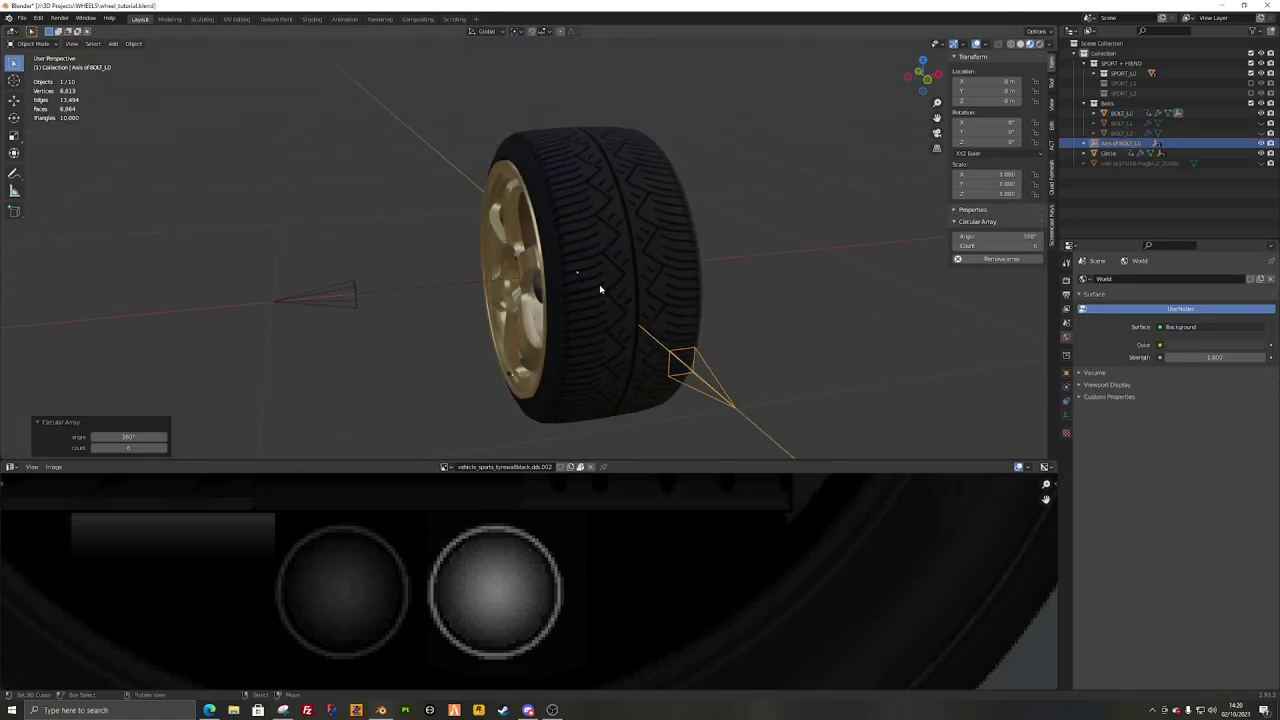
pyautogui.press('KP_7')
pyautogui.write('r90')
pyautogui.press('Return')
pyautogui.scroll(-5, 600, 289)
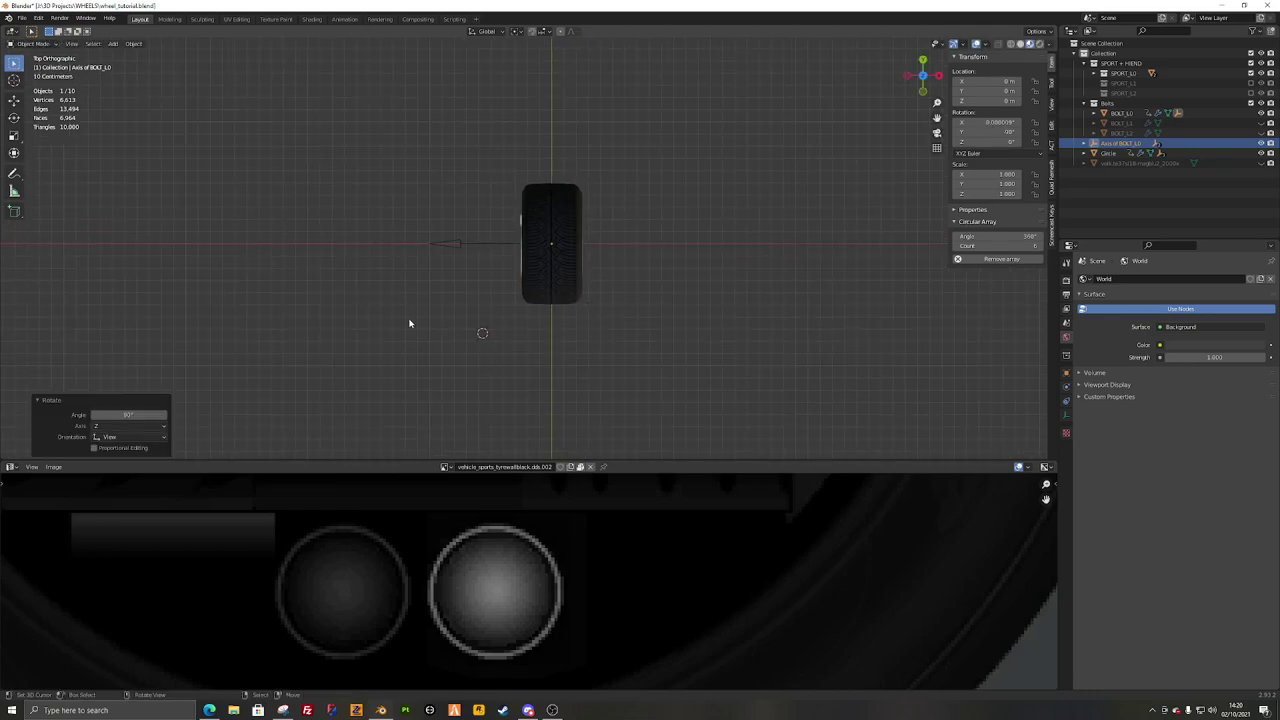
pyautogui.moveTo(409, 323); pyautogui.dragTo(470, 300, button='middle')
pyautogui.scroll(8, 475, 298)
# Step: Set the bolt circular array's count to 5 through its axis empty and view the wheel face from the left
pyautogui.click(480, 293)
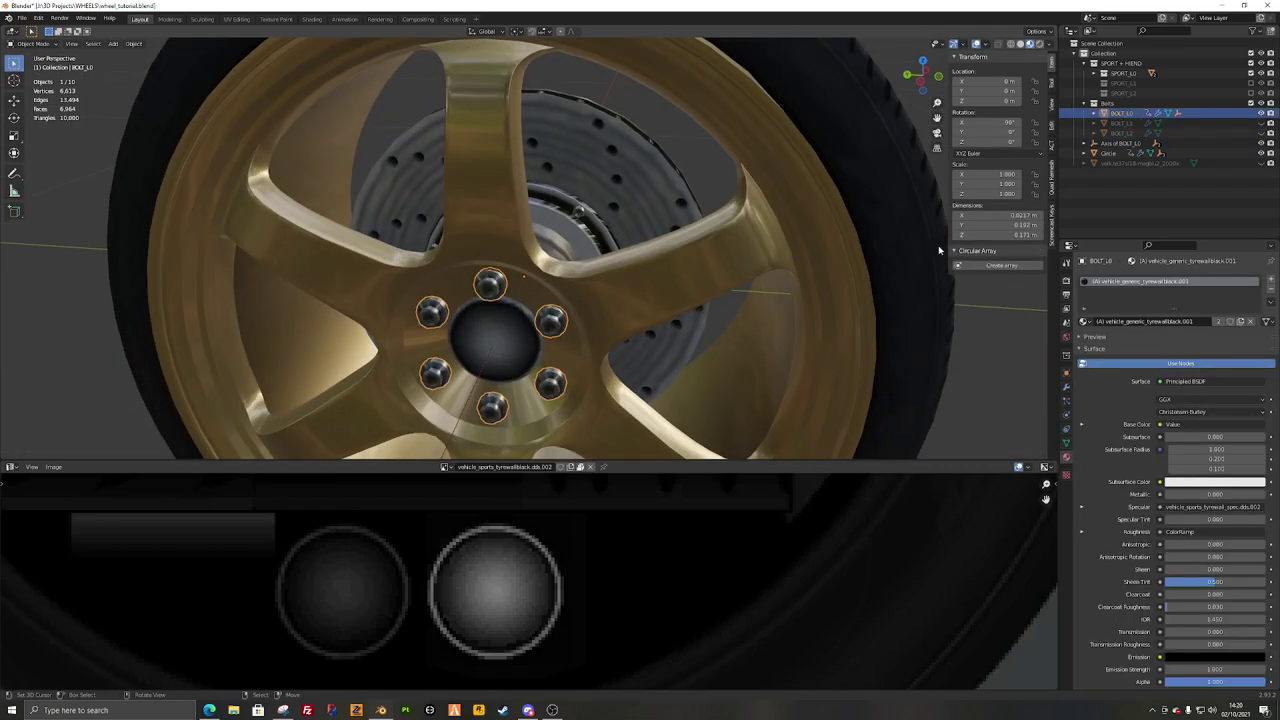
pyautogui.scroll(-6, 501, 376)
pyautogui.click(444, 430)
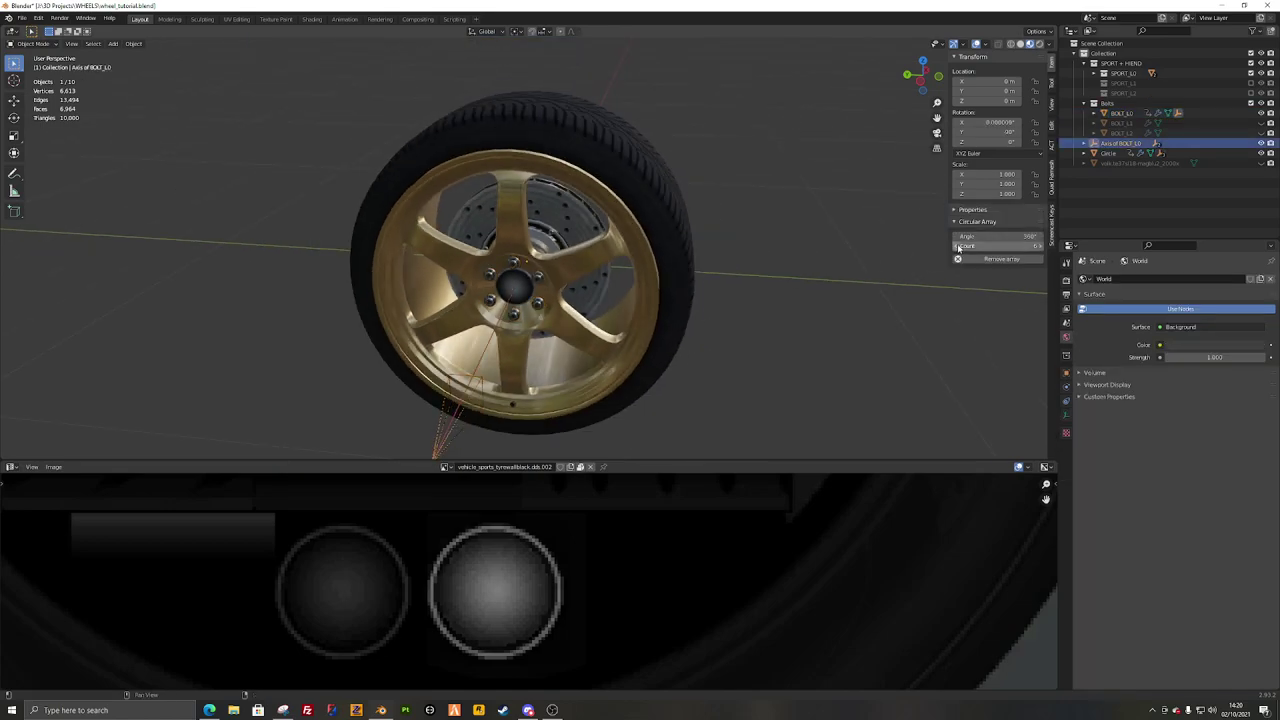
pyautogui.scroll(3, 632, 337)
pyautogui.moveTo(632, 337); pyautogui.dragTo(634, 268, button='middle')
pyautogui.press('KP_3')
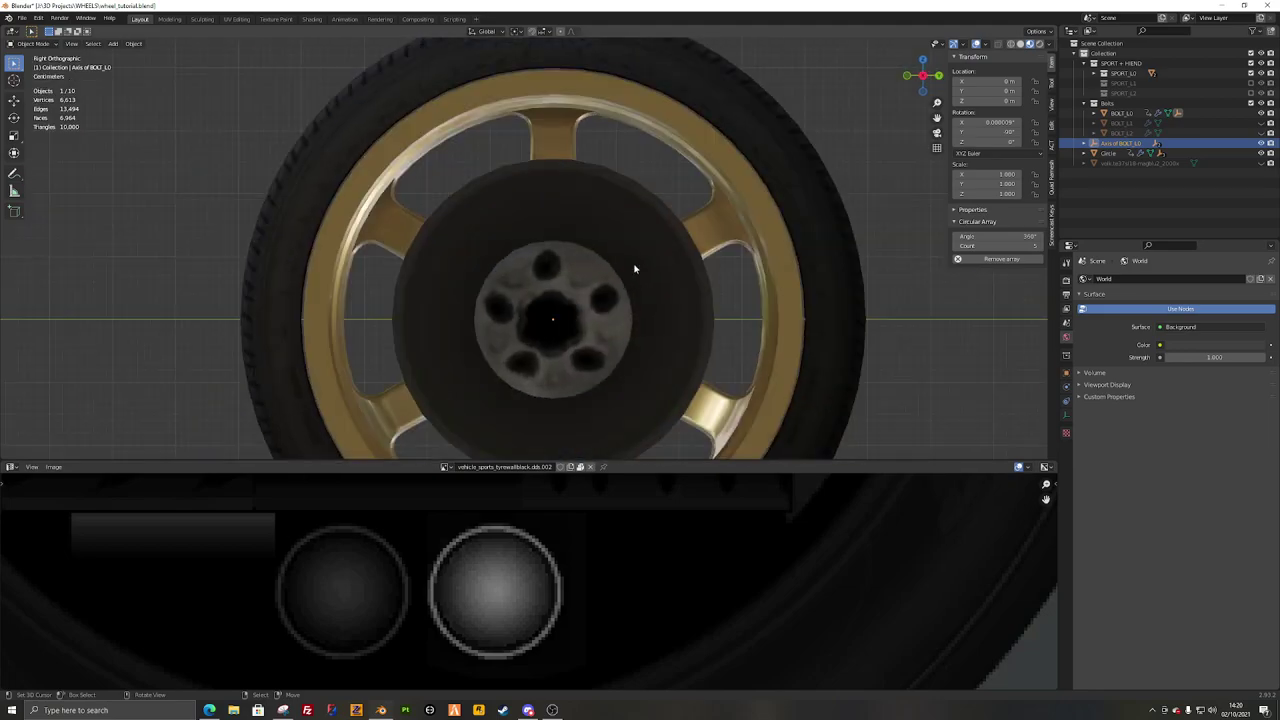
pyautogui.press('ctrl+KP_3')
# Step: Open BOLT_L0's mesh in Edit Mode and select the edge loop around the bolt's base
pyautogui.scroll(5, 634, 268)
pyautogui.click(479, 301)
pyautogui.keyDown('shift'); pyautogui.moveTo(484, 311); pyautogui.dragTo(520, 182, button='middle'); pyautogui.keyUp('shift')
pyautogui.press('Tab')
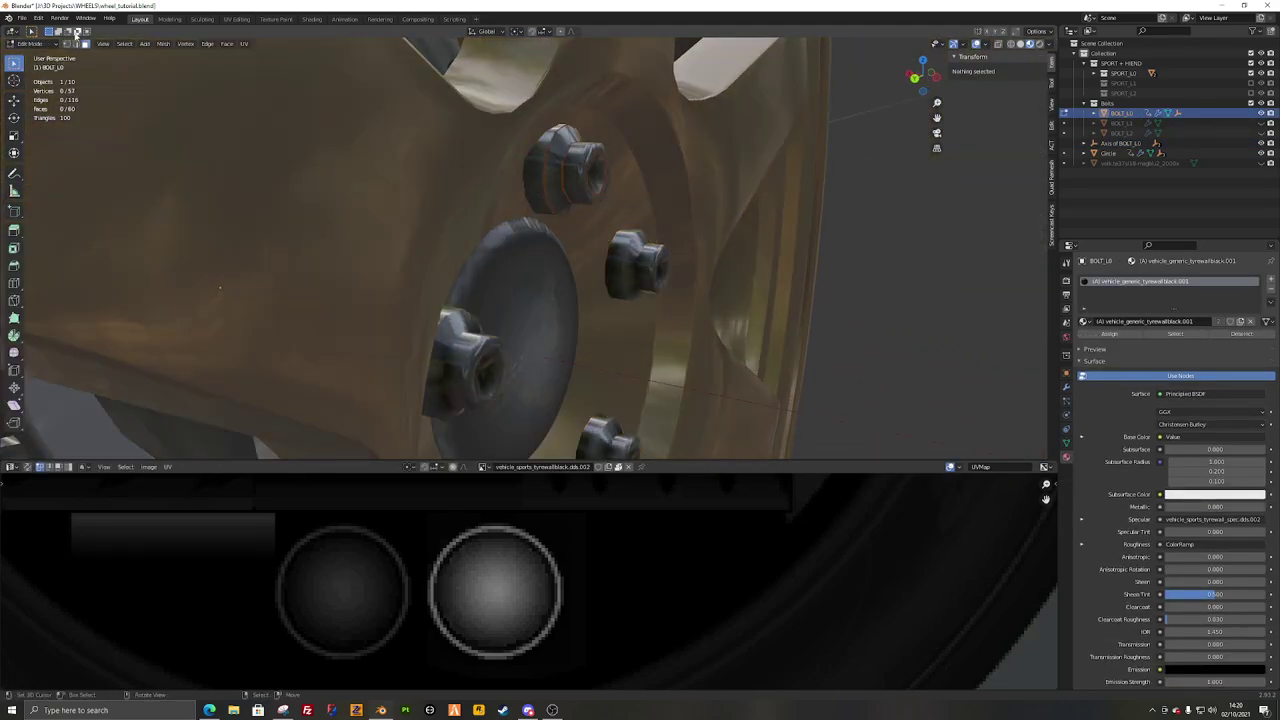
pyautogui.keyDown('alt'); pyautogui.click(526, 172); pyautogui.keyUp('alt')
pyautogui.press('g')
pyautogui.press('g')
pyautogui.press('c')
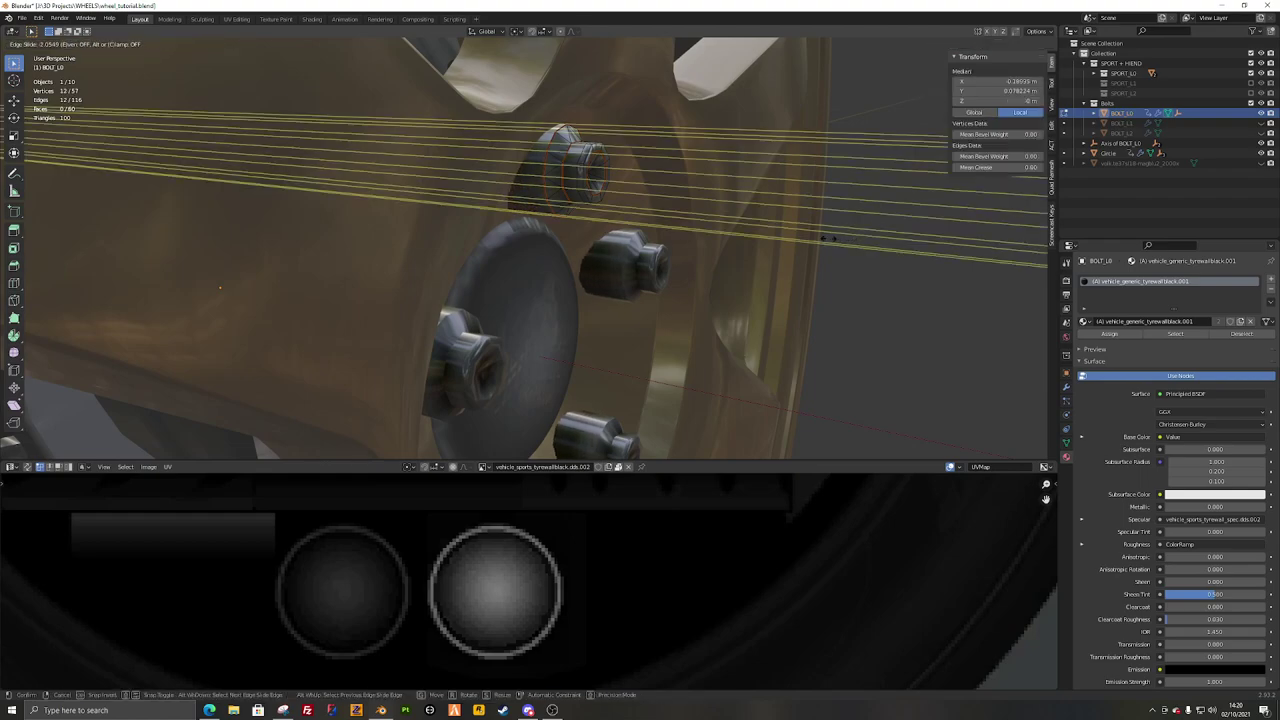
pyautogui.press('c')
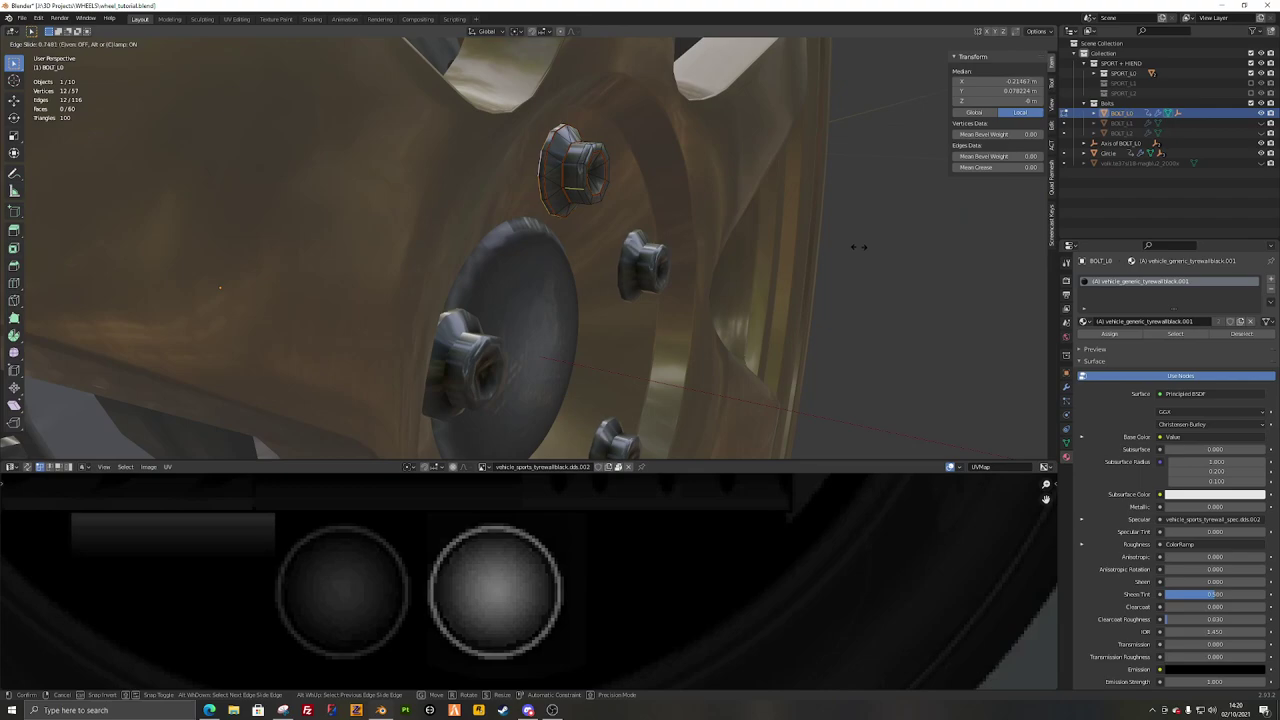
pyautogui.press('c')
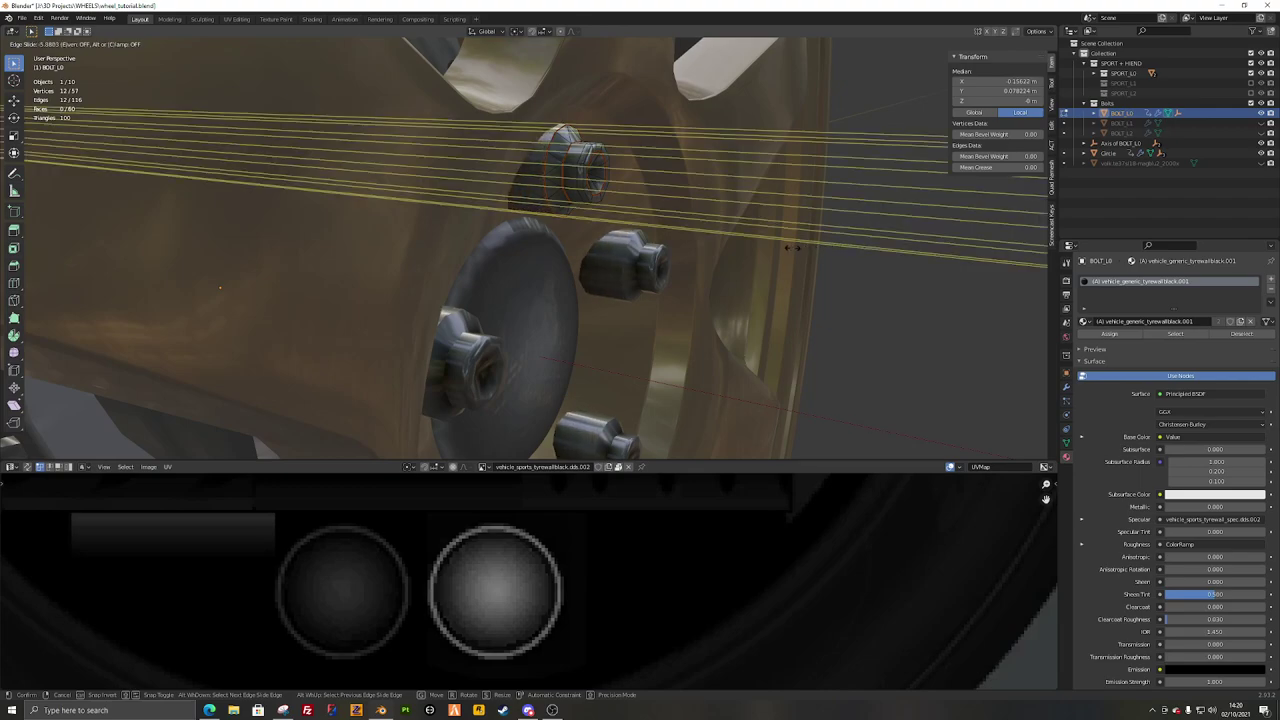
pyautogui.rightClick(792, 248)
pyautogui.press('g')
pyautogui.press('x')
pyautogui.rightClick(730, 271)
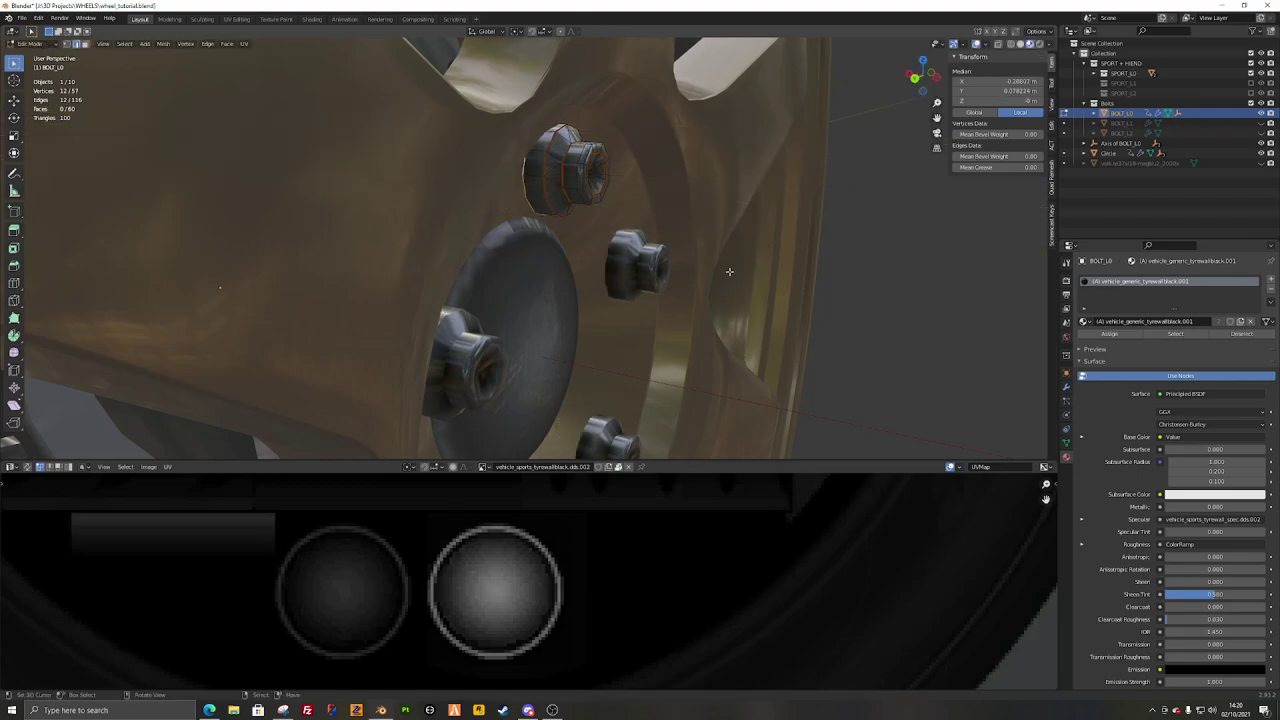
# Step: Edge-slide the bolt's base loop back into the hub with clamping off, then leave Edit Mode and clear the selection
pyautogui.press('g')
pyautogui.press('g')
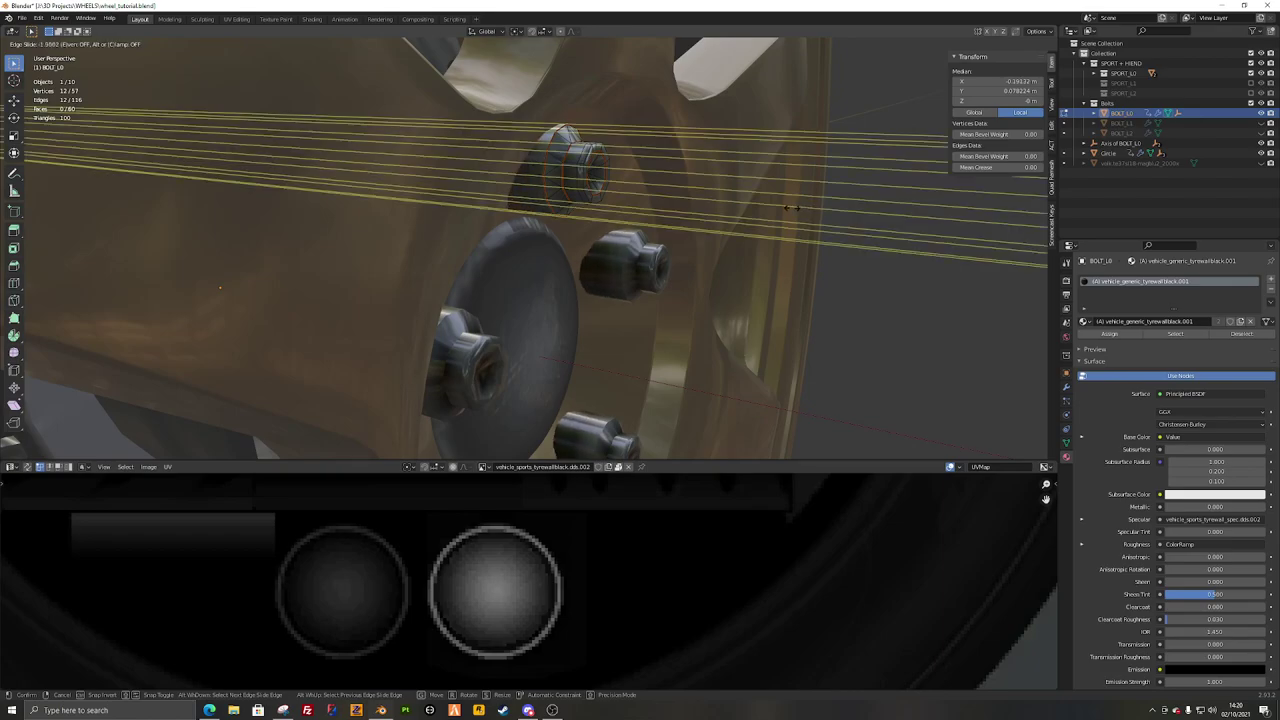
pyautogui.click(790, 209)
pyautogui.press('Tab')
pyautogui.moveTo(757, 237); pyautogui.dragTo(649, 169, button='middle')
pyautogui.hotkey('alt', 'a')
pyautogui.scroll(-5, 600, 146)
pyautogui.moveTo(554, 126); pyautogui.dragTo(534, 196, button='middle')
pyautogui.scroll(-5, 617, 154)
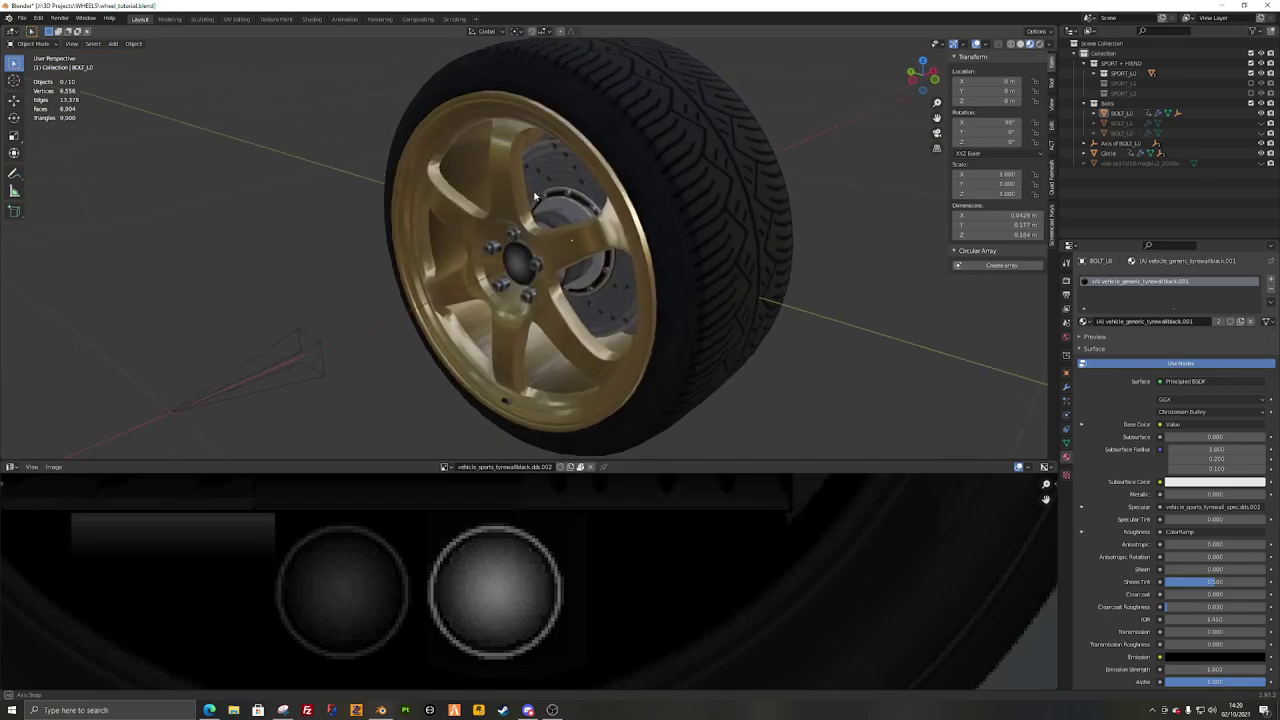
# Step: Try knife-cutting a half-octagon outline around the uppermost bolt on the hub face of the Circle mesh
pyautogui.press('ctrl+KP_3')
pyautogui.scroll(5, 530, 193)
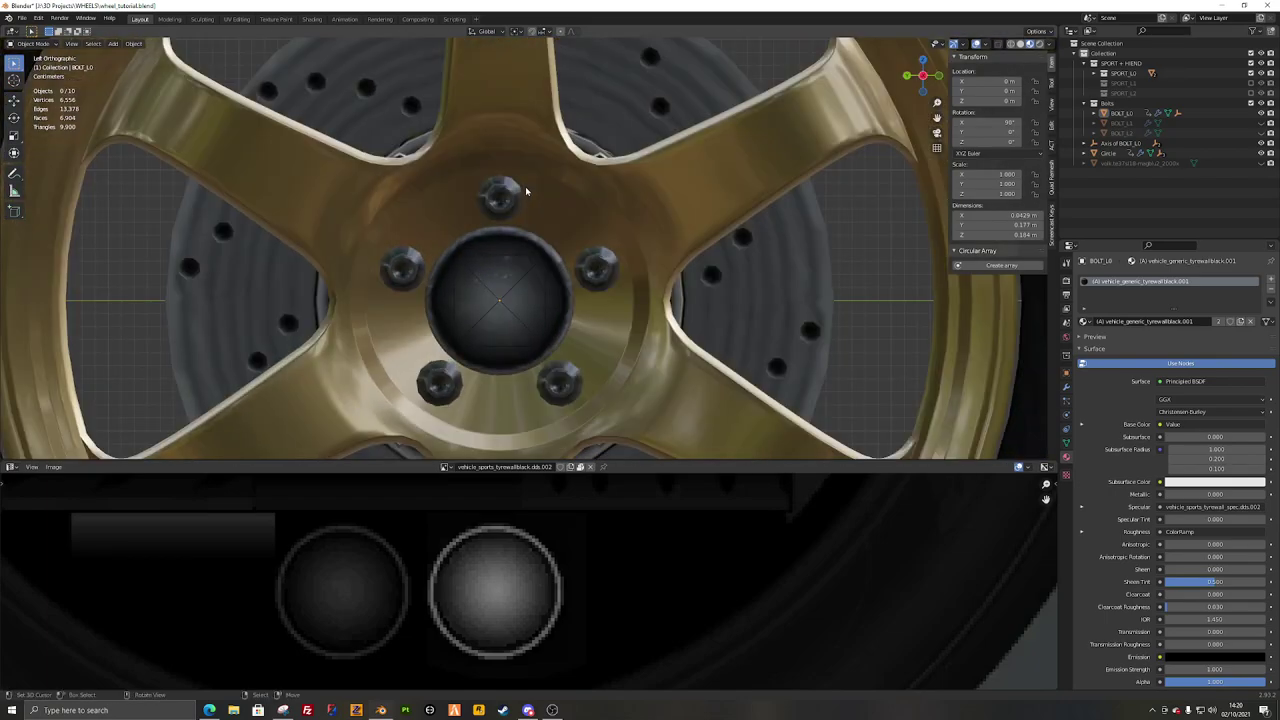
pyautogui.click(556, 158)
pyautogui.scroll(6, 557, 286)
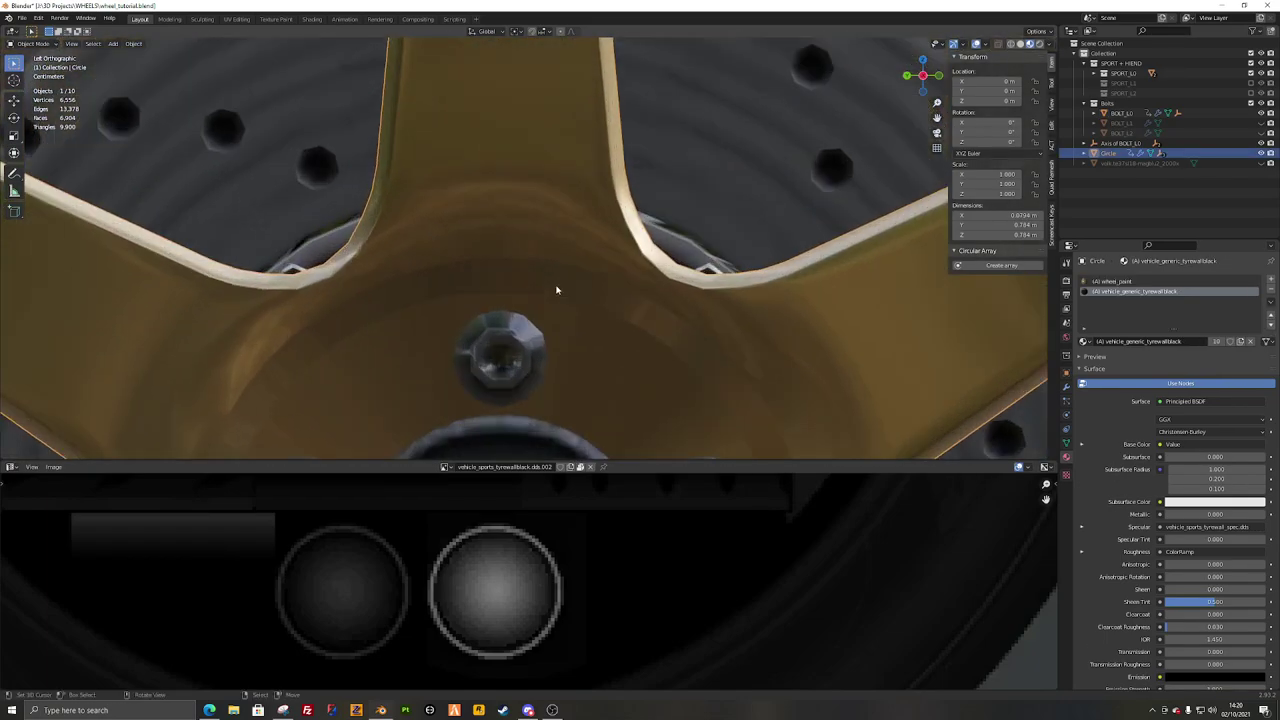
pyautogui.press('Tab')
pyautogui.keyDown('shift'); pyautogui.moveTo(524, 312); pyautogui.dragTo(531, 234, button='middle'); pyautogui.keyUp('shift')
pyautogui.hotkey('alt', 'a')
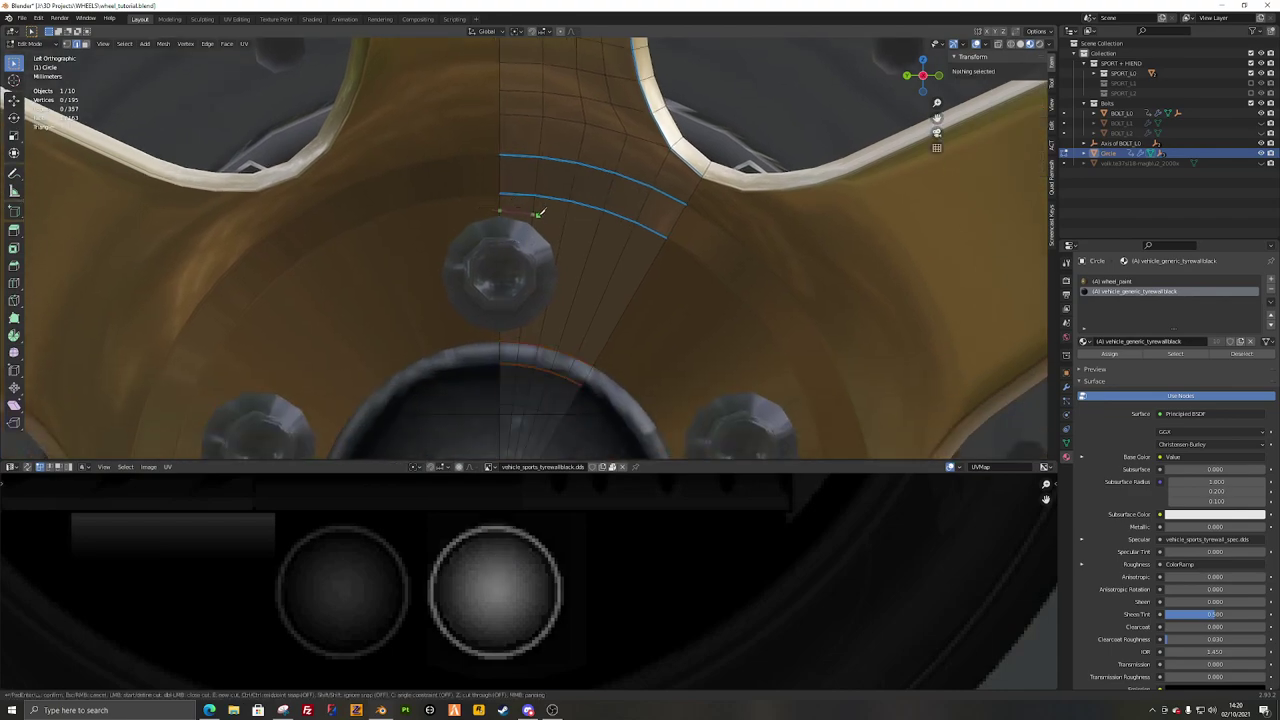
pyautogui.press('Return')
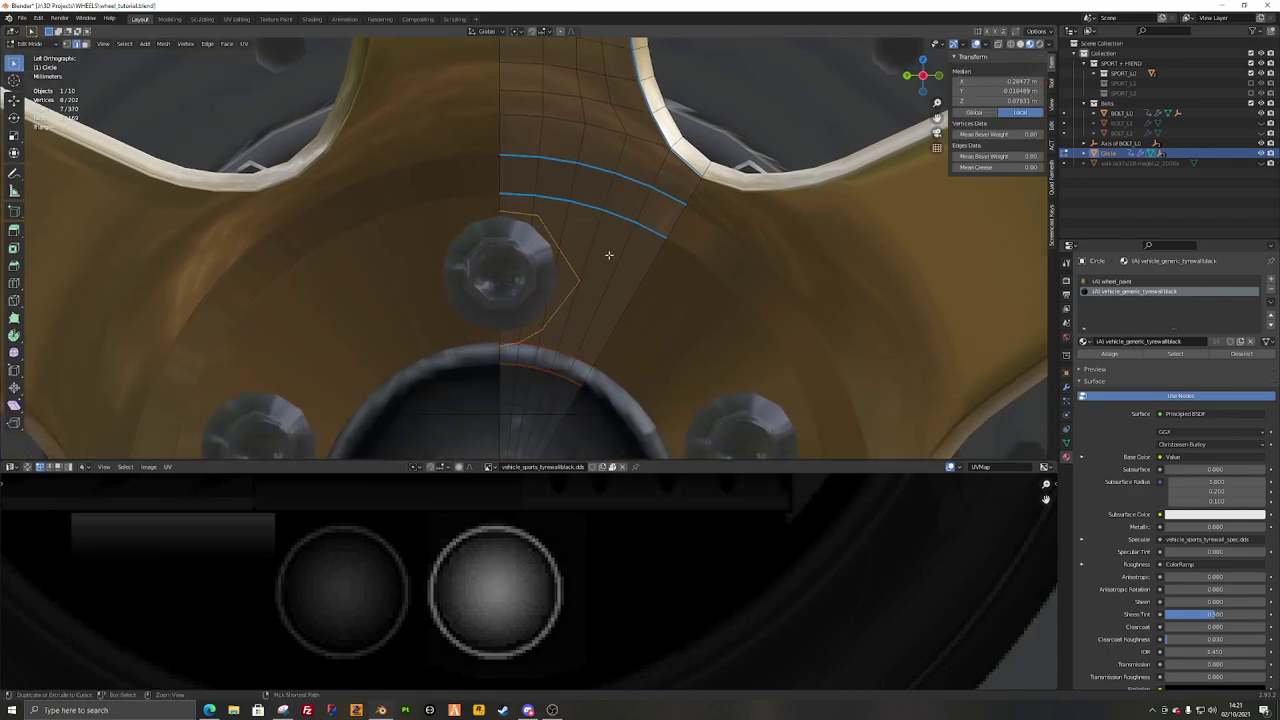
pyautogui.hotkey('alt', 'a')
pyautogui.press('Tab')
pyautogui.hotkey('alt', 'a')
pyautogui.scroll(-3, 543, 191)
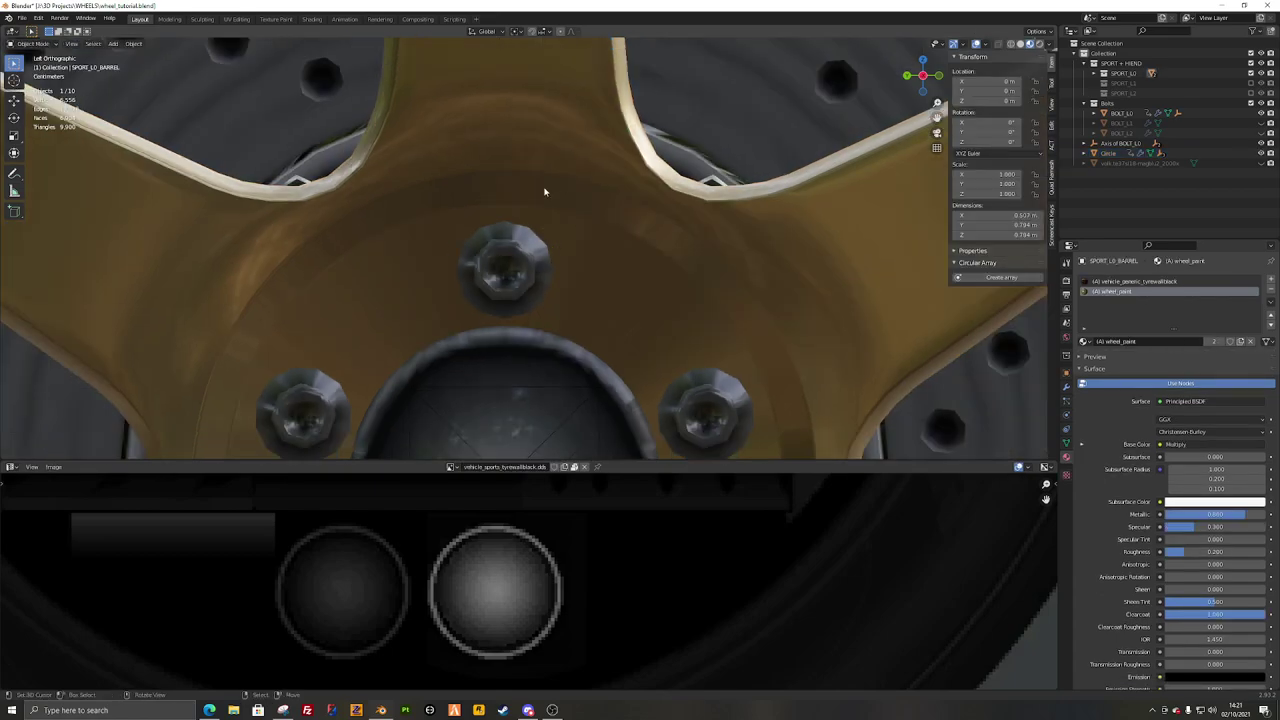
# Step: Select the centre cap's faces in the Circle mesh and move them about -0.013 m along X, outward from the hub
pyautogui.moveTo(543, 191); pyautogui.dragTo(500, 315, button='middle')
pyautogui.scroll(-3, 551, 197)
pyautogui.scroll(-5, 605, 230)
pyautogui.scroll(8, 483, 229)
pyautogui.press('Tab')
pyautogui.scroll(-7, 488, 320)
pyautogui.moveTo(492, 325); pyautogui.dragTo(486, 291)
pyautogui.rightClick(488, 291)
pyautogui.press('g')
pyautogui.press('x')
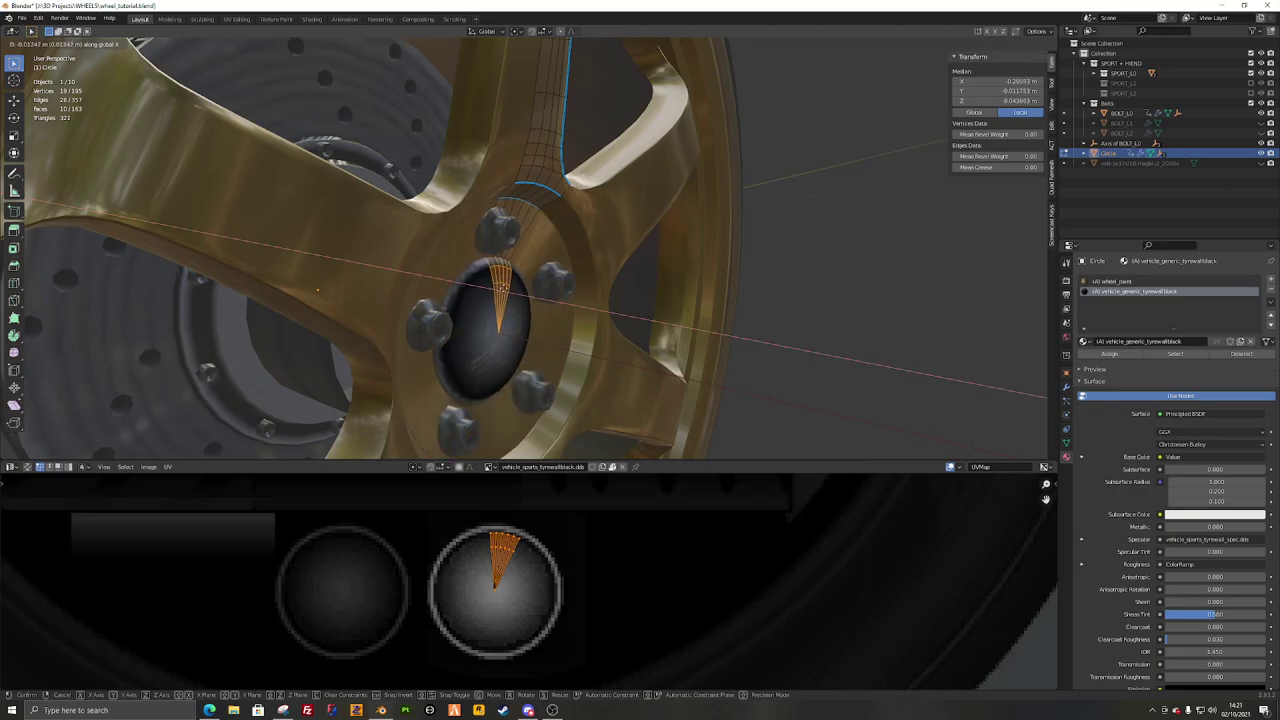
pyautogui.press('Return')
pyautogui.press('Tab')
# Step: Edge-slide the hub's inner sharp edge loop to adjust the border around the recessed bolt face, then leave Edit Mode
pyautogui.moveTo(470, 240); pyautogui.dragTo(515, 196, button='middle')
pyautogui.scroll(-5, 546, 257)
pyautogui.click(515, 196)
pyautogui.press('Tab')
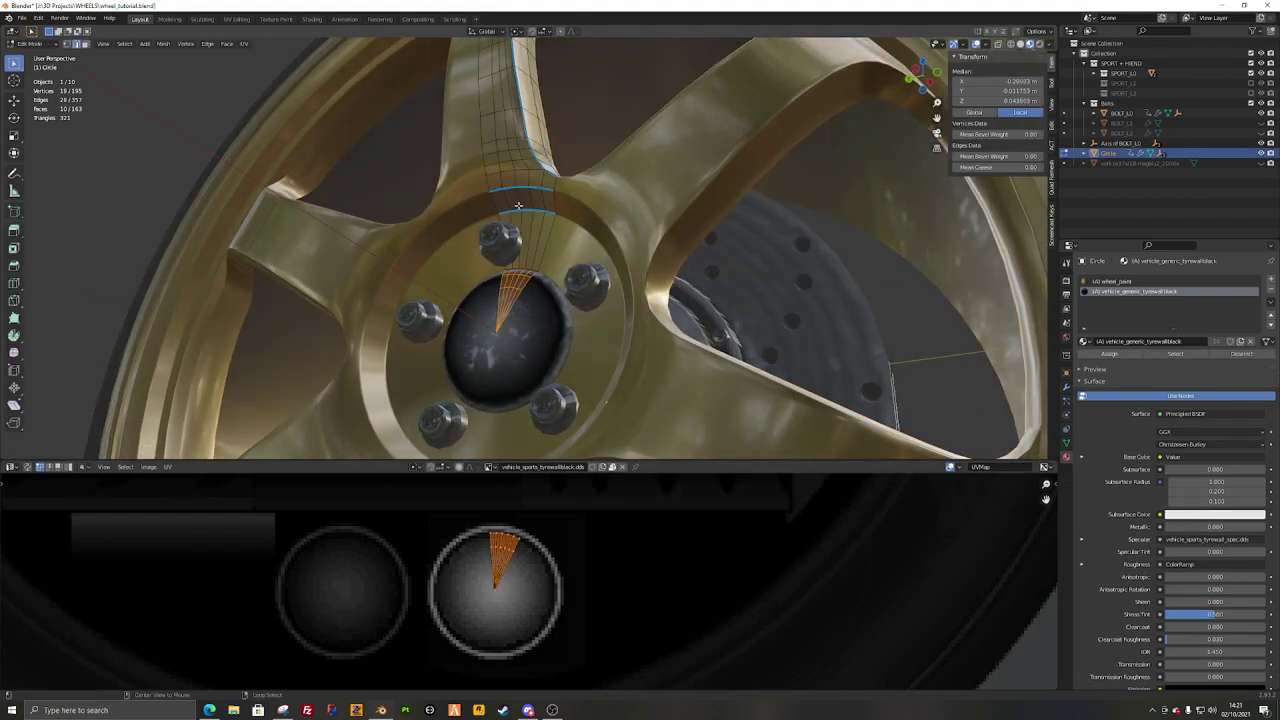
pyautogui.keyDown('alt'); pyautogui.click(521, 206); pyautogui.keyUp('alt')
pyautogui.keyDown('alt'); pyautogui.click(523, 209); pyautogui.keyUp('alt')
pyautogui.press('g')
pyautogui.press('g')
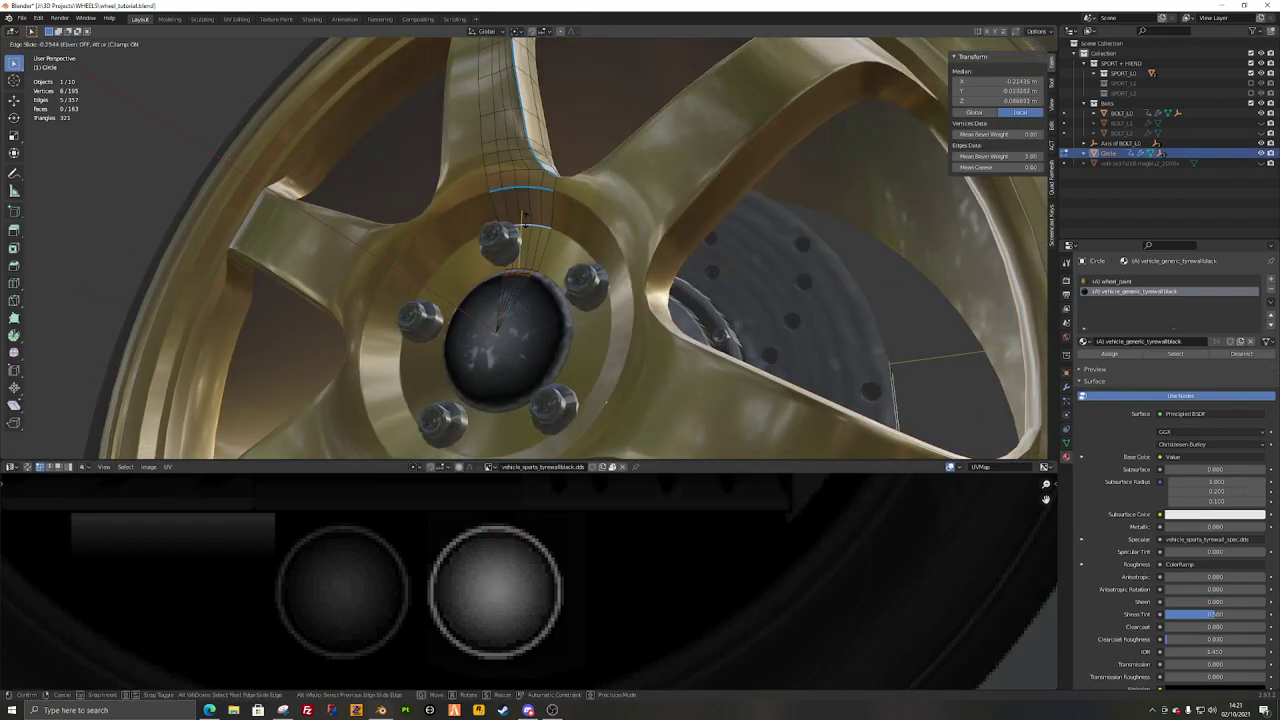
pyautogui.click(527, 206)
pyautogui.moveTo(527, 206); pyautogui.dragTo(588, 206, button='middle')
pyautogui.press('g')
pyautogui.press('g')
pyautogui.click(692, 197)
pyautogui.press('Tab')
# Step: Reopen the Circle mesh in Edit Mode and select the spoke section's open rear edge loop
pyautogui.moveTo(490, 155); pyautogui.dragTo(432, 240, button='middle')
pyautogui.press('Tab')
pyautogui.press('Tab')
pyautogui.scroll(-6, 457, 295)
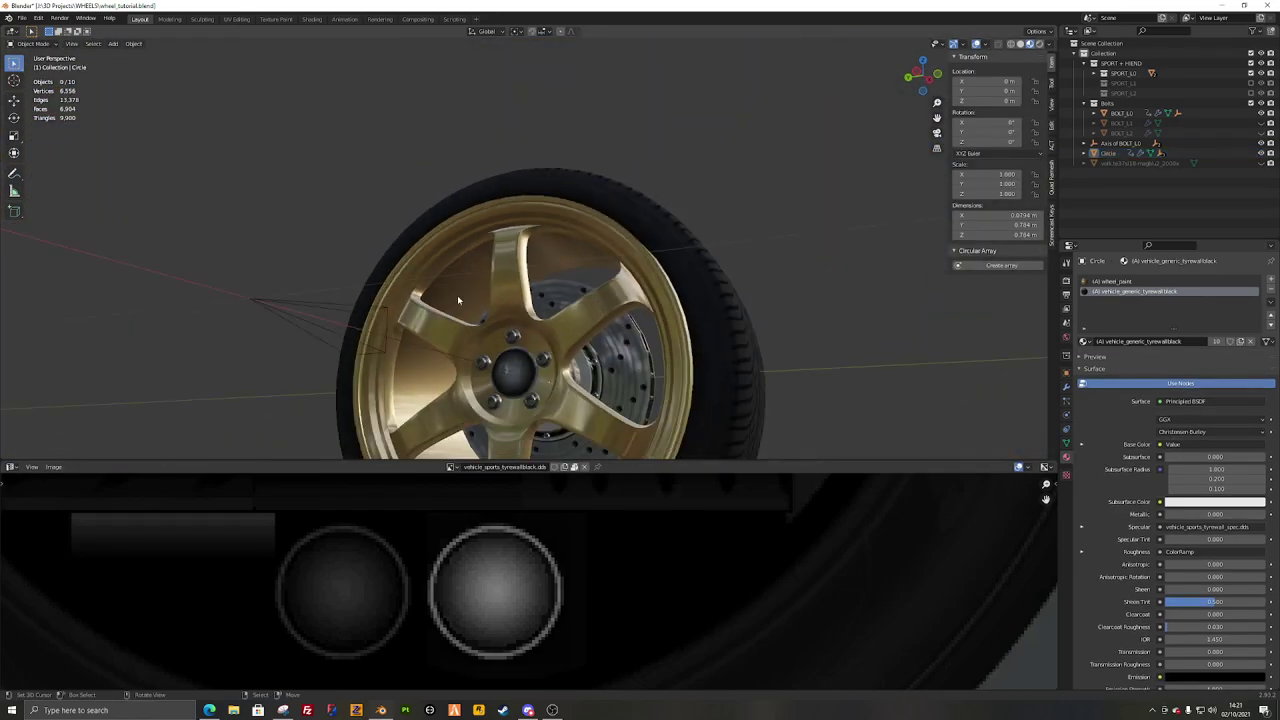
pyautogui.moveTo(457, 295); pyautogui.dragTo(528, 205, button='middle')
pyautogui.click(549, 235)
pyautogui.press('Tab')
pyautogui.keyDown('alt'); pyautogui.click(531, 146); pyautogui.keyUp('alt')
pyautogui.moveTo(531, 150); pyautogui.dragTo(573, 272, button='middle')
pyautogui.scroll(3, 503, 236)
# Step: Try extruding the selected edge loop along X, then undo the extrusion
pyautogui.press('e')
pyautogui.press('x')
pyautogui.click(531, 243)
pyautogui.hotkey('ctrl', 'z')
# Step: Move the selected edge loop along X to deepen the spoke section, then leave Edit Mode
pyautogui.press('g')
pyautogui.press('x')
pyautogui.click(551, 257)
pyautogui.press('Tab')
pyautogui.moveTo(457, 371); pyautogui.dragTo(293, 404, button='middle')
pyautogui.scroll(-5, 429, 271)
pyautogui.moveTo(850, 285); pyautogui.dragTo(560, 225, button='middle')
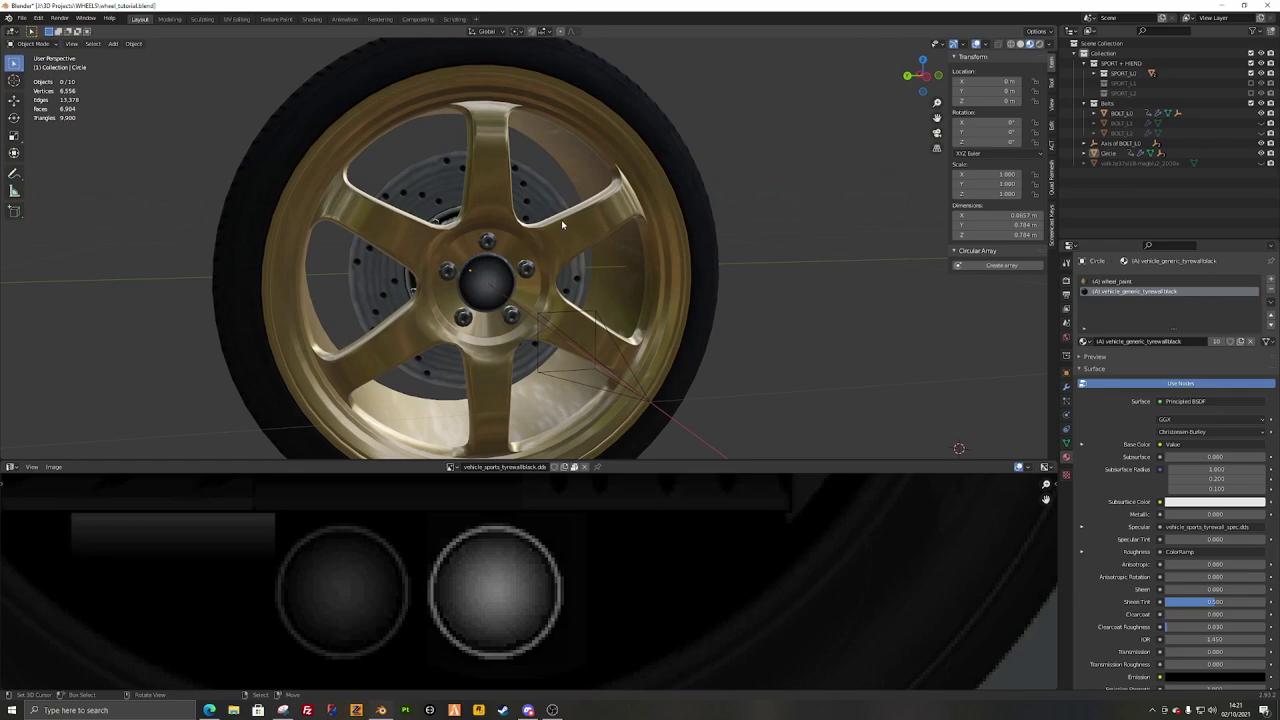
# Step: Save wheel_tutorial.blend and inspect the spokes, bolts and centre cap from both sides of the wheel
pyautogui.scroll(-4, 481, 247)
pyautogui.moveTo(481, 247); pyautogui.dragTo(553, 269, button='middle')
pyautogui.scroll(2, 553, 269)
pyautogui.click(577, 200)
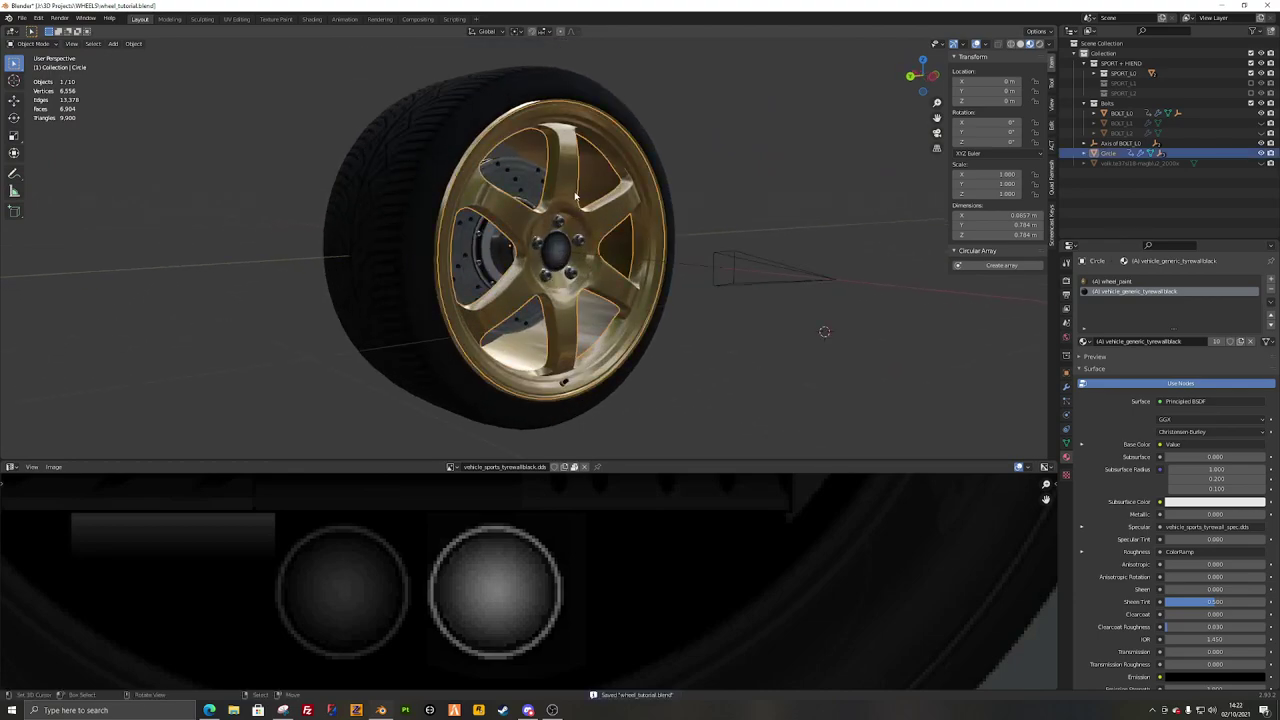
pyautogui.moveTo(624, 326); pyautogui.dragTo(305, 412, button='middle')
pyautogui.hotkey('alt', 'a')
pyautogui.scroll(5, 508, 334)
pyautogui.scroll(-5, 525, 362)
pyautogui.scroll(3, 305, 412)
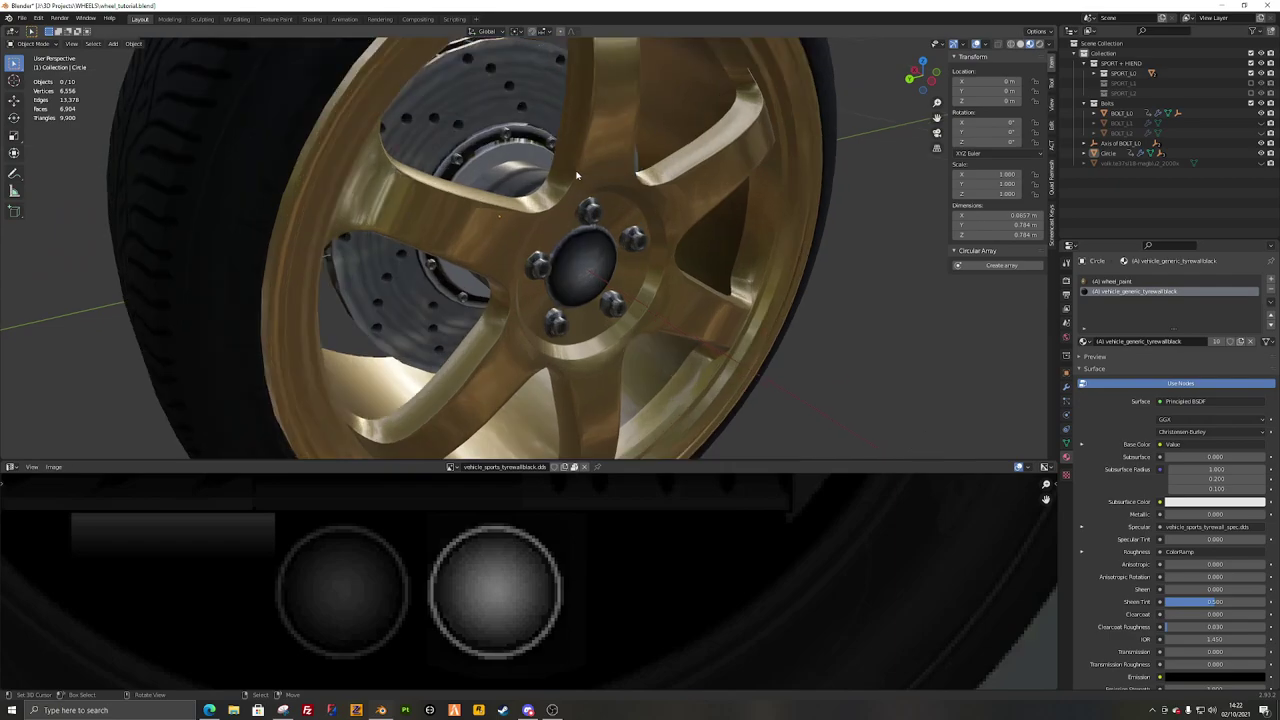
# Step: Examine the Circle mesh's edge loops from the hub out to the rim and along the spoke's rear edge in Edit Mode
pyautogui.click(577, 177)
pyautogui.keyDown('shift'); pyautogui.moveTo(577, 177); pyautogui.dragTo(516, 287, button='middle'); pyautogui.keyUp('shift')
pyautogui.scroll(3, 516, 287)
pyautogui.press('Tab')
pyautogui.moveTo(486, 218); pyautogui.dragTo(605, 76, button='middle')
pyautogui.keyDown('alt'); pyautogui.click(420, 220); pyautogui.keyUp('alt')
pyautogui.scroll(-5, 449, 318)
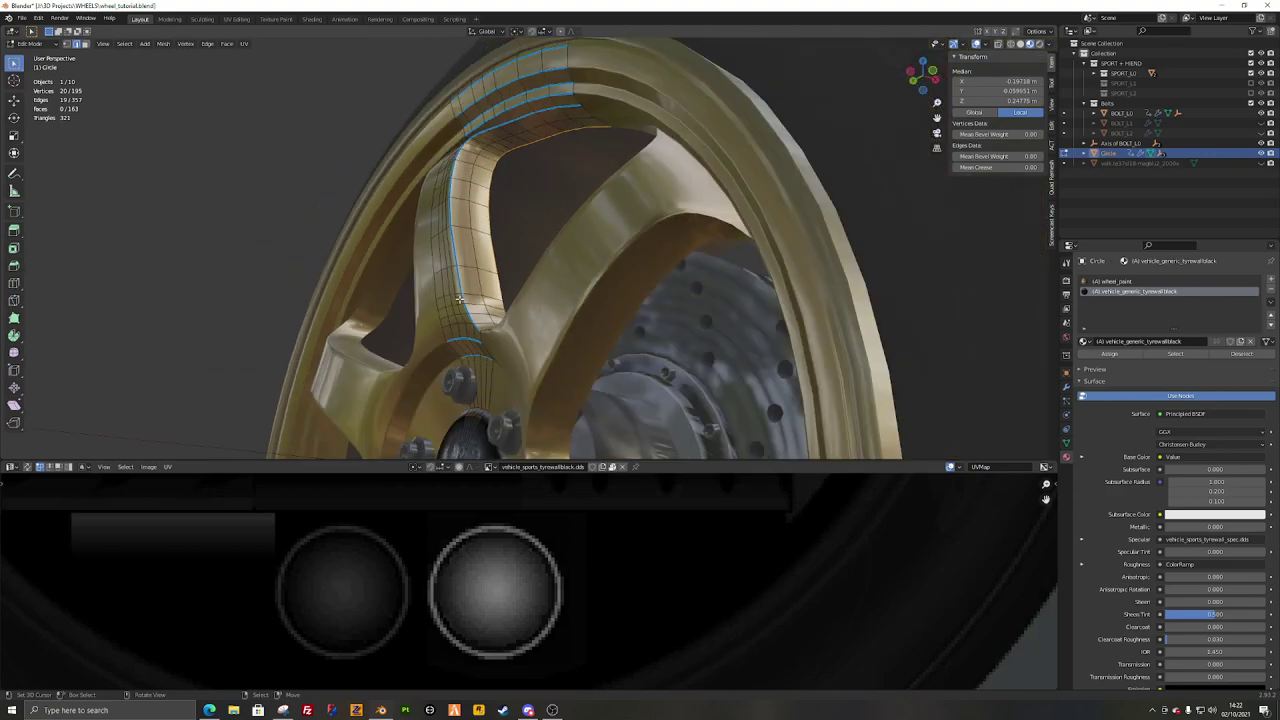
pyautogui.scroll(3, 497, 369)
pyautogui.moveTo(449, 318); pyautogui.dragTo(487, 359, button='middle')
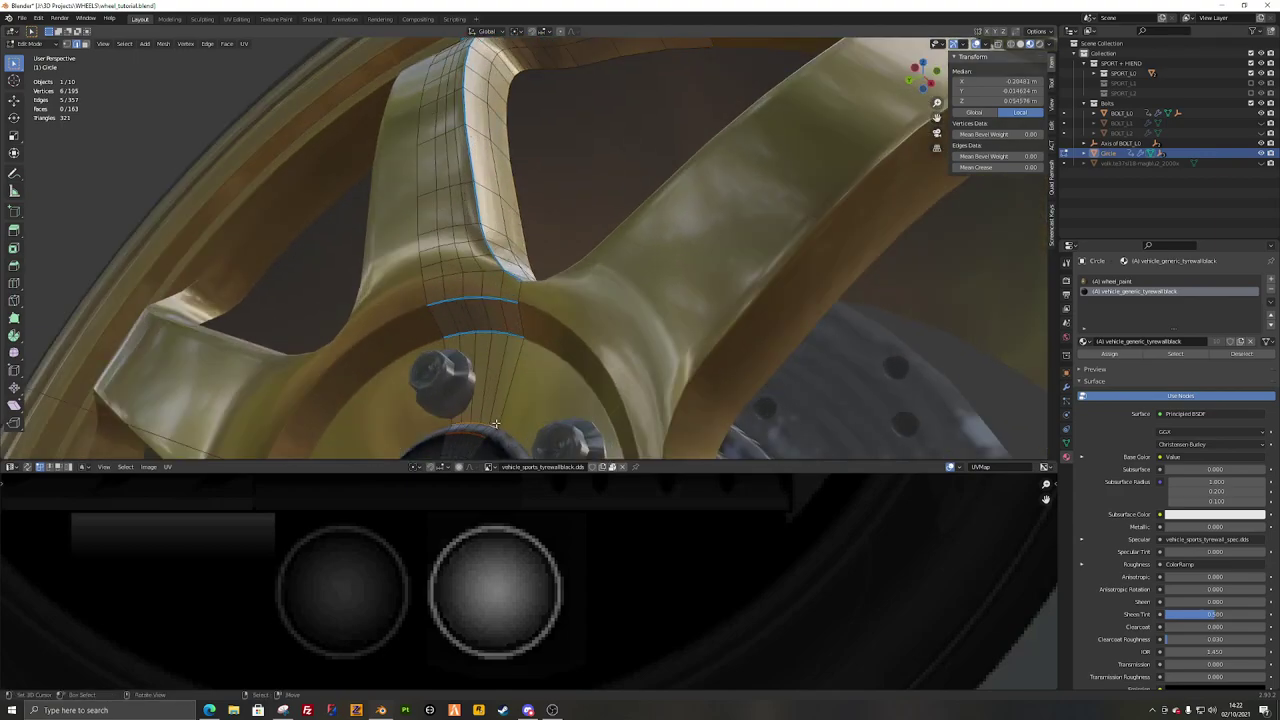
pyautogui.moveTo(585, 143); pyautogui.dragTo(561, 107, button='middle')
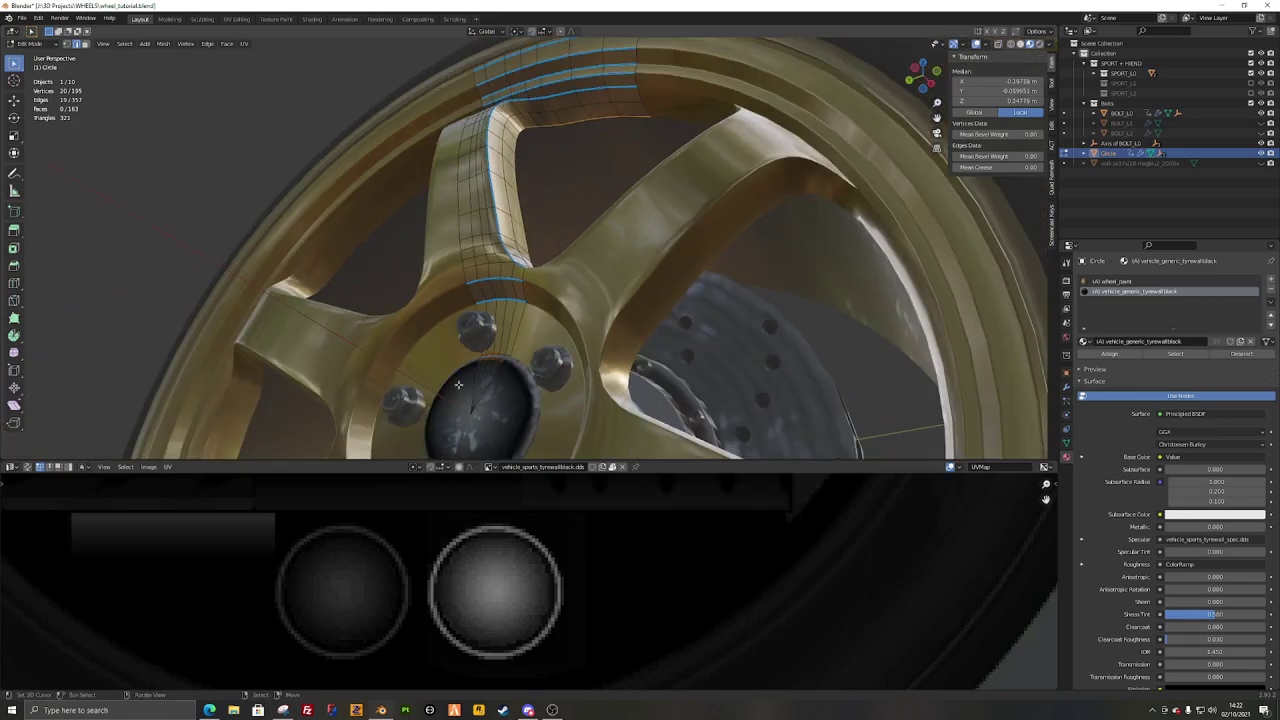
pyautogui.moveTo(523, 127); pyautogui.dragTo(534, 157, button='middle')
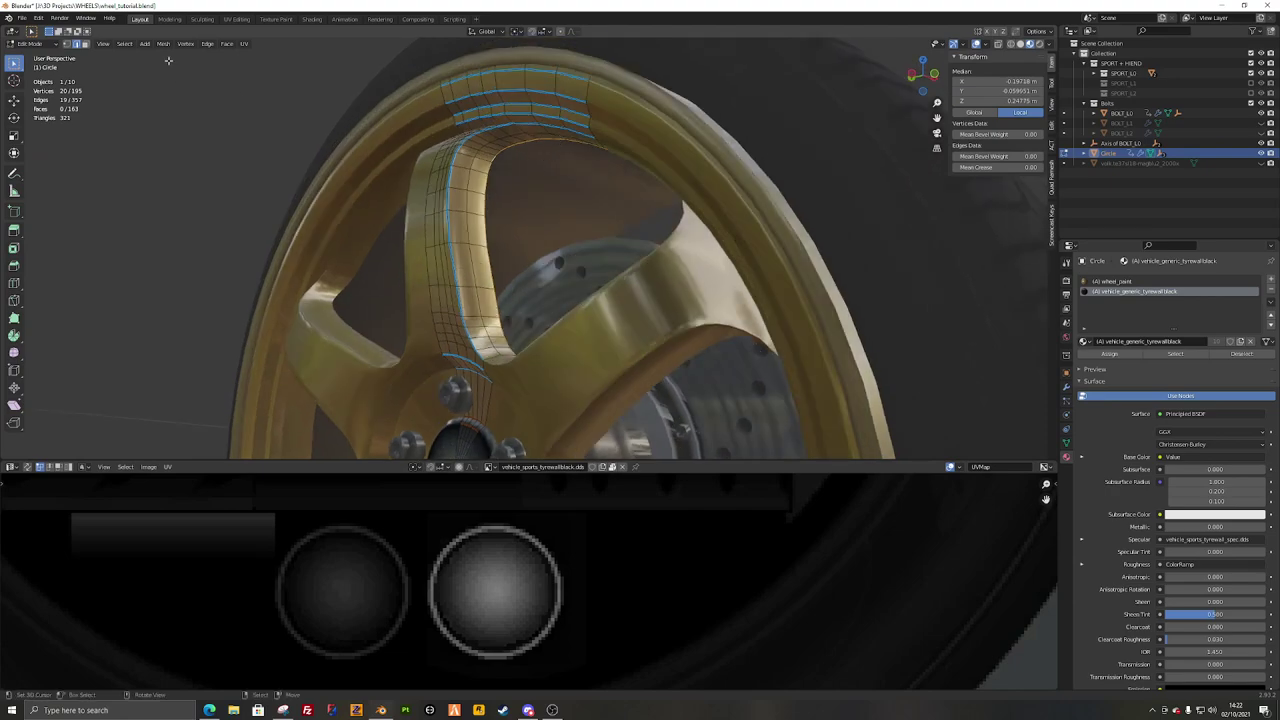
# Step: Switch Circle to Vertex Paint with vertex selection masking and isolate the red channel using Vertex Color Master
pyautogui.click(30, 43)
pyautogui.click(35, 84)
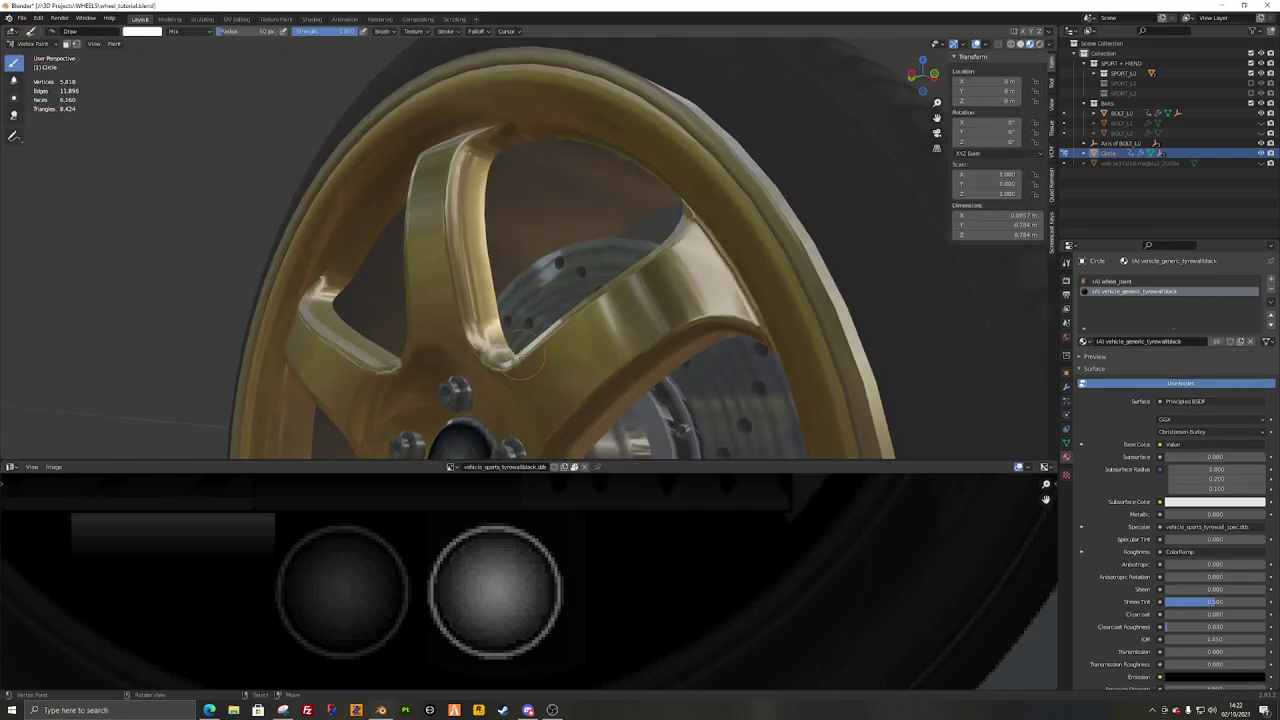
pyautogui.click(76, 46)
pyautogui.click(1052, 153)
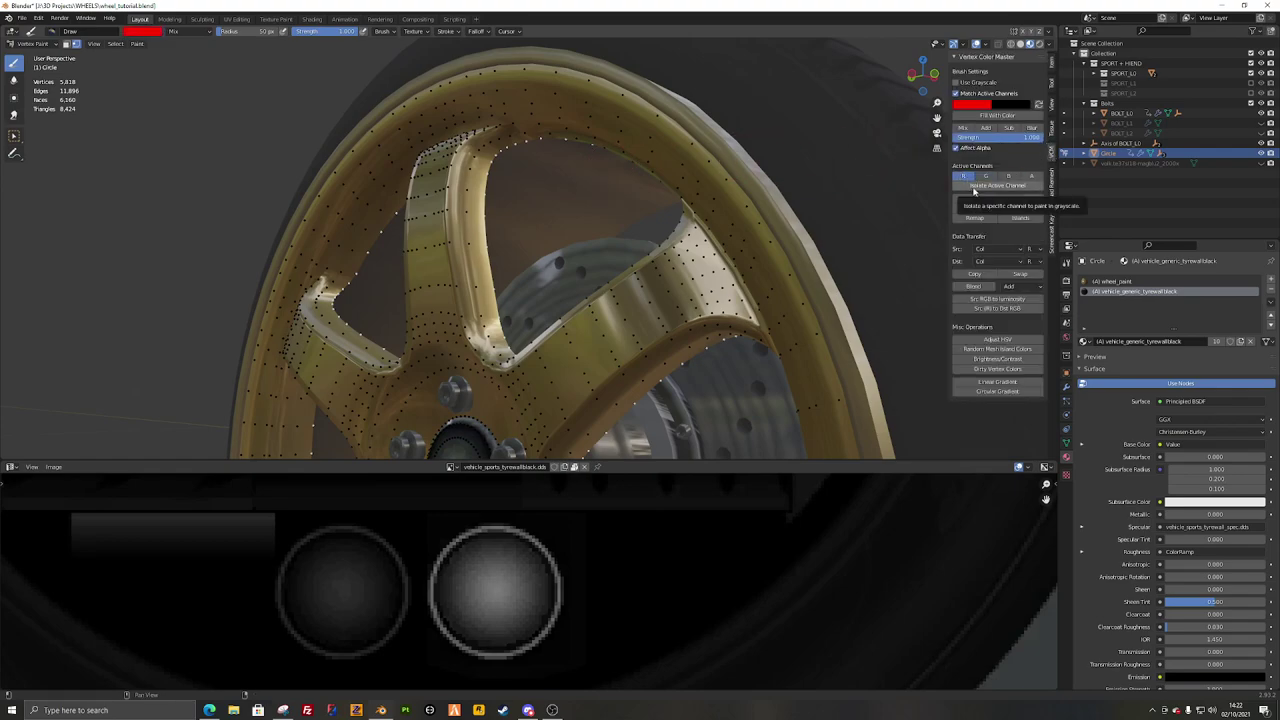
pyautogui.click(970, 187)
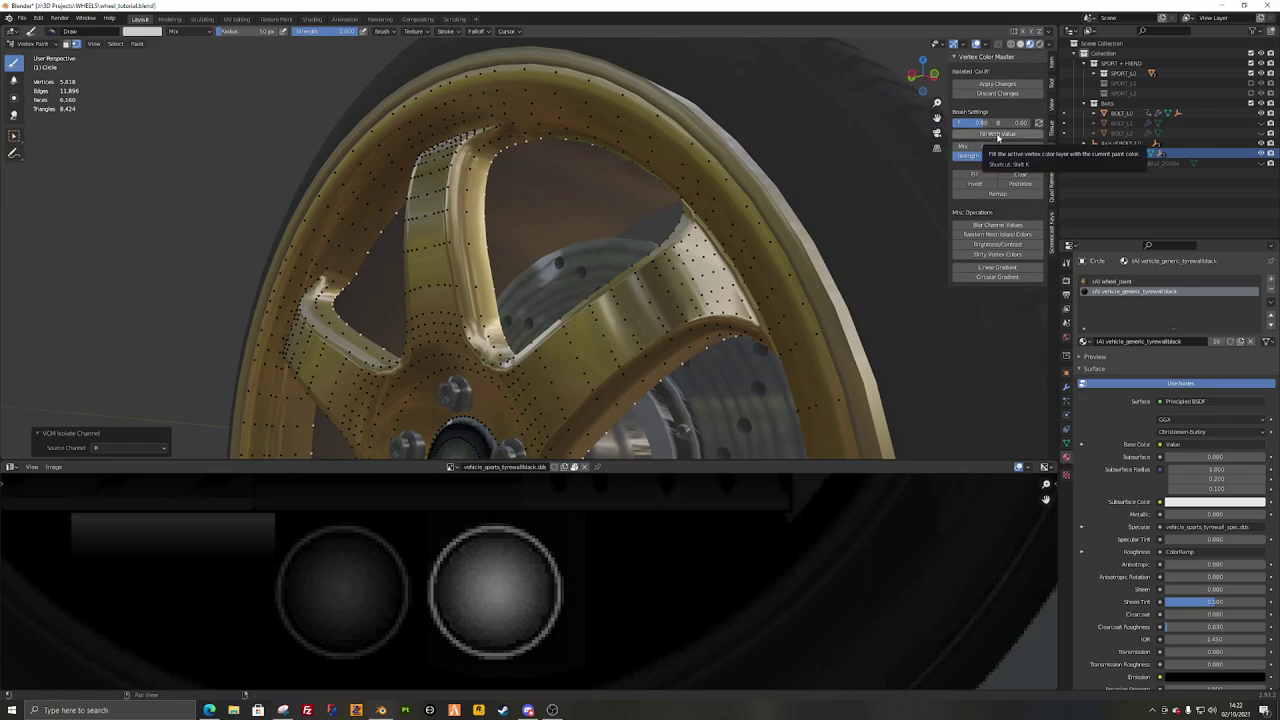
# Step: Fill the isolated red channel on Circle's selected vertices with the brush value, apply the channel changes, and return to Object Mode
pyautogui.click(993, 137)
pyautogui.scroll(5, 762, 179)
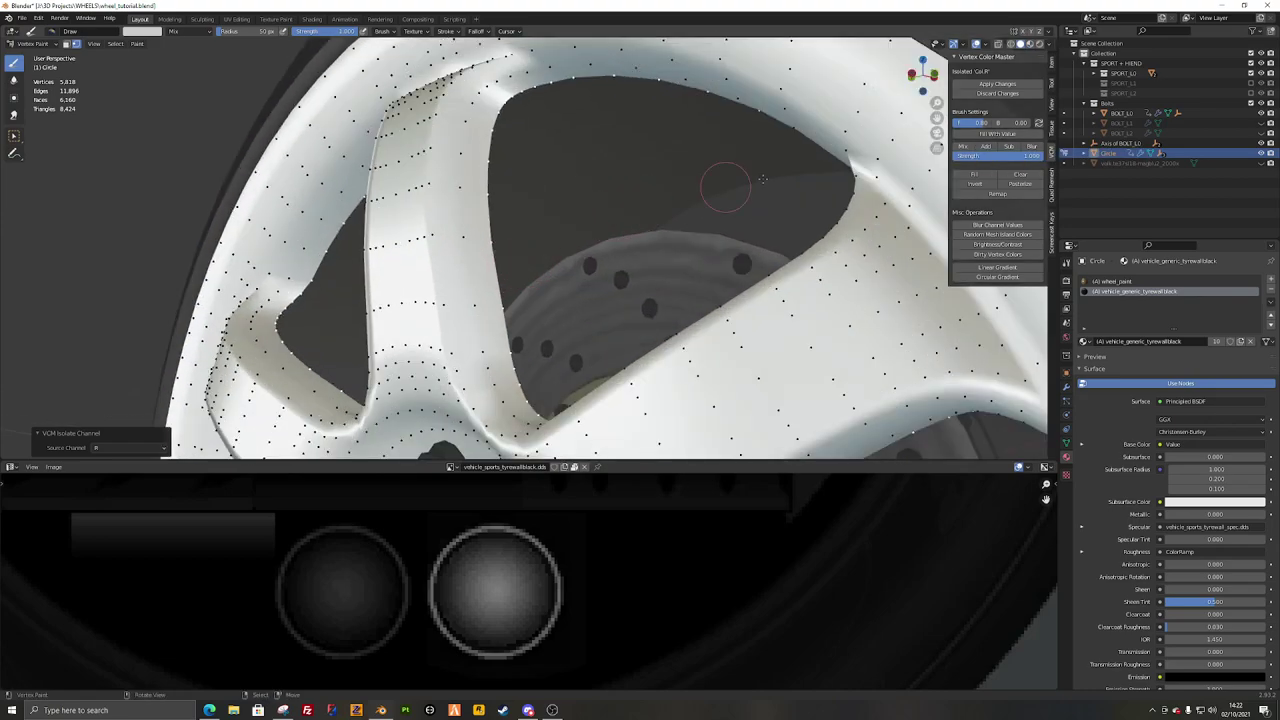
pyautogui.click(986, 134)
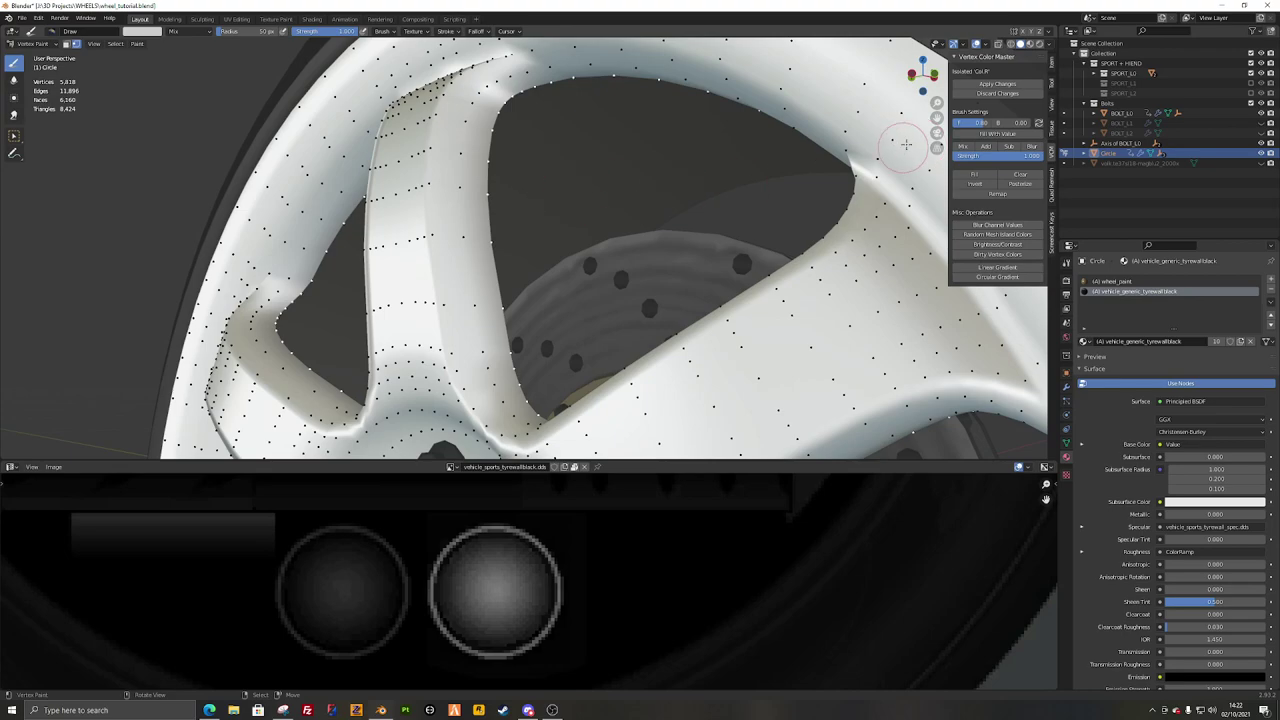
pyautogui.click(965, 137)
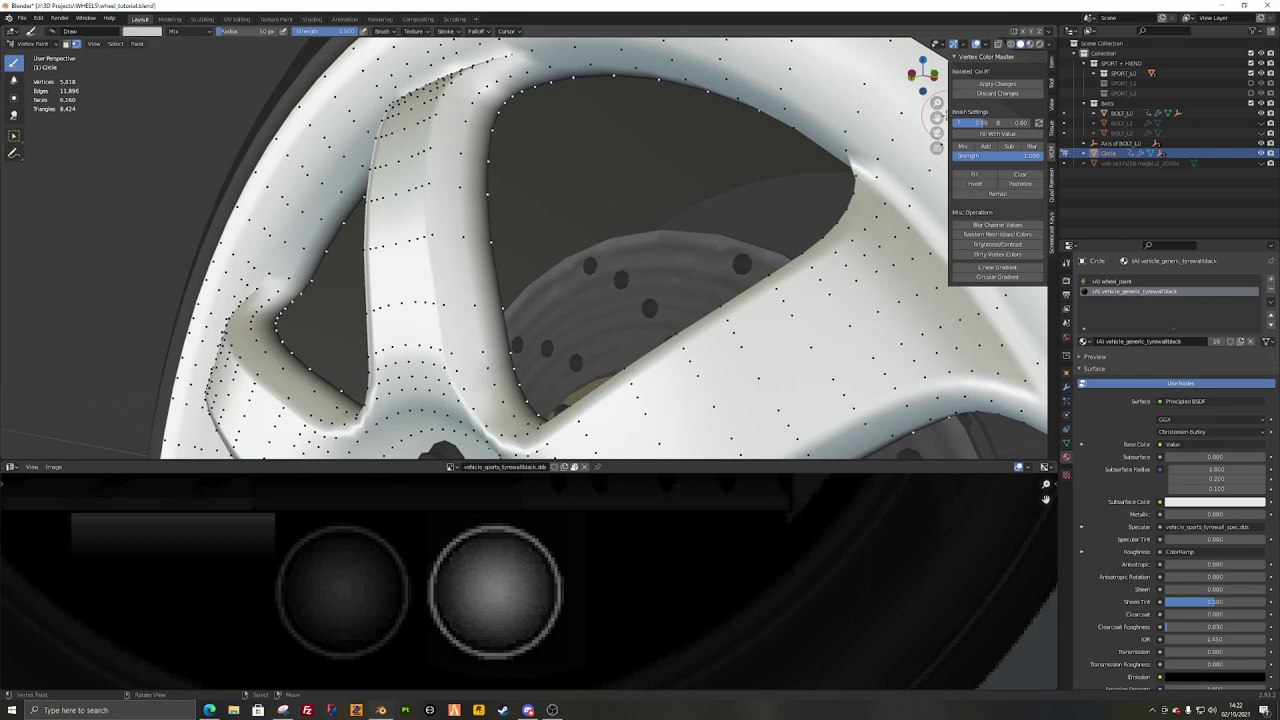
pyautogui.click(982, 136)
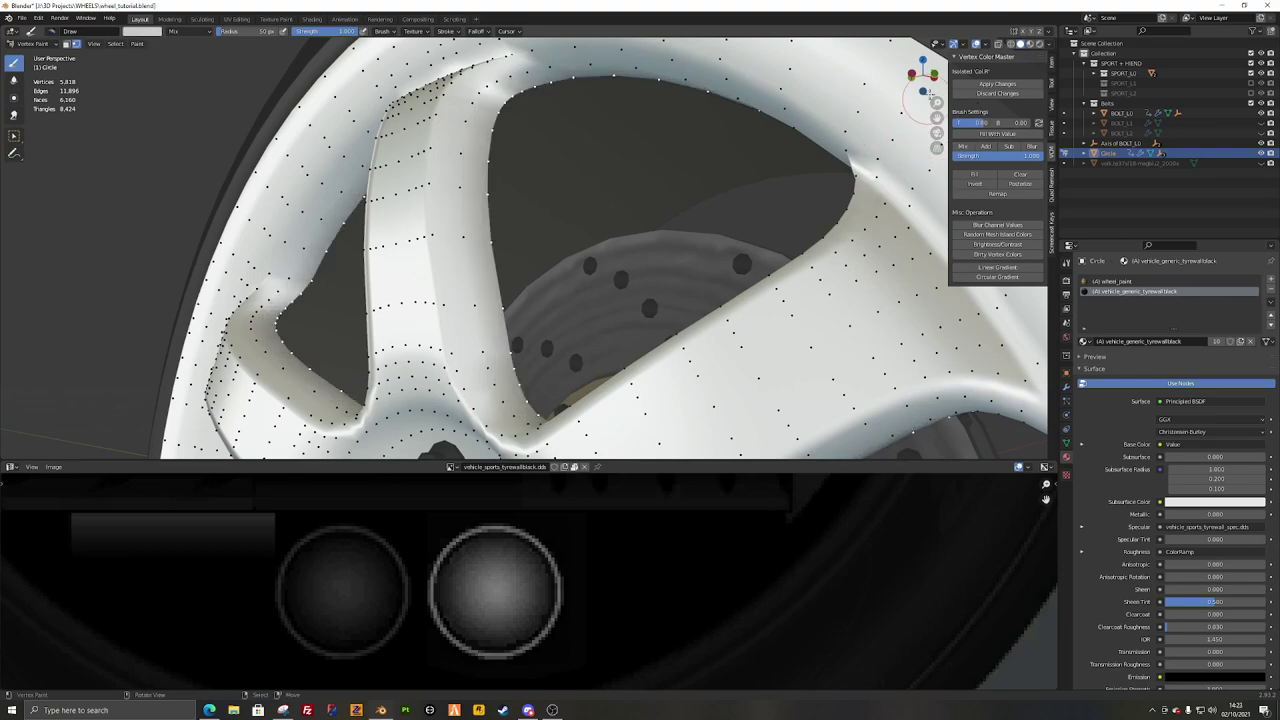
pyautogui.click(975, 85)
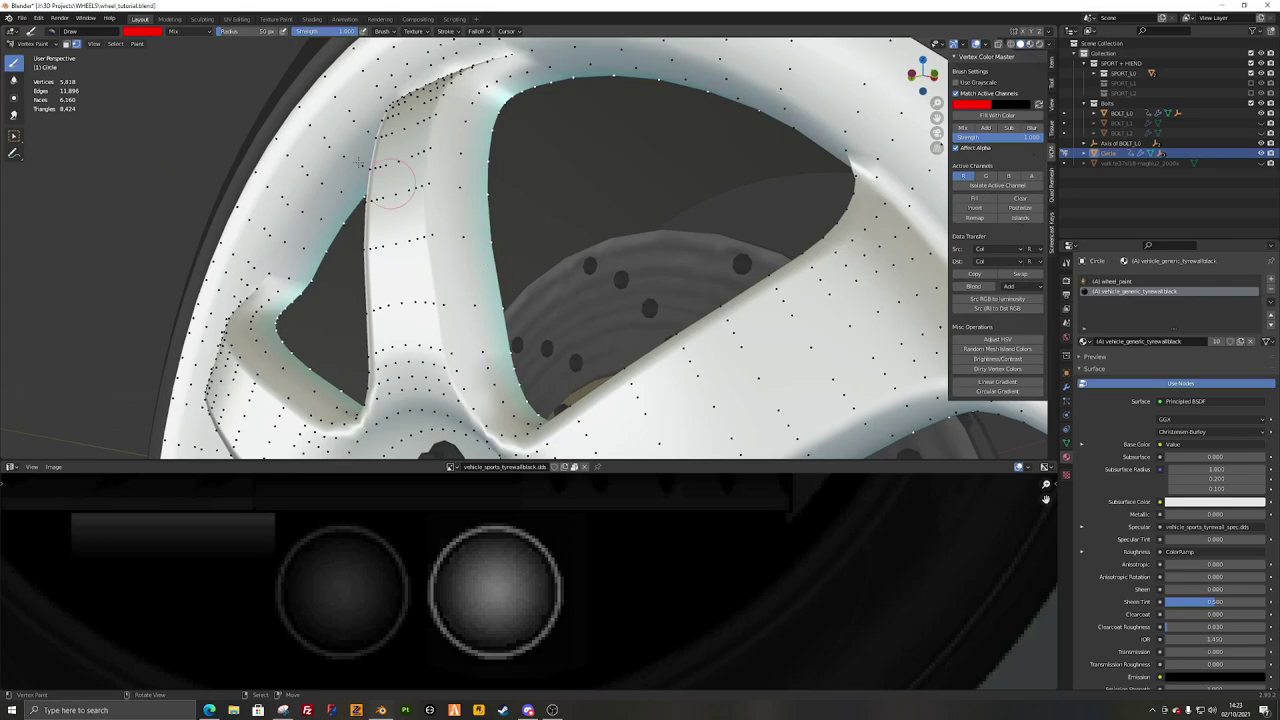
pyautogui.click(33, 44)
pyautogui.click(33, 55)
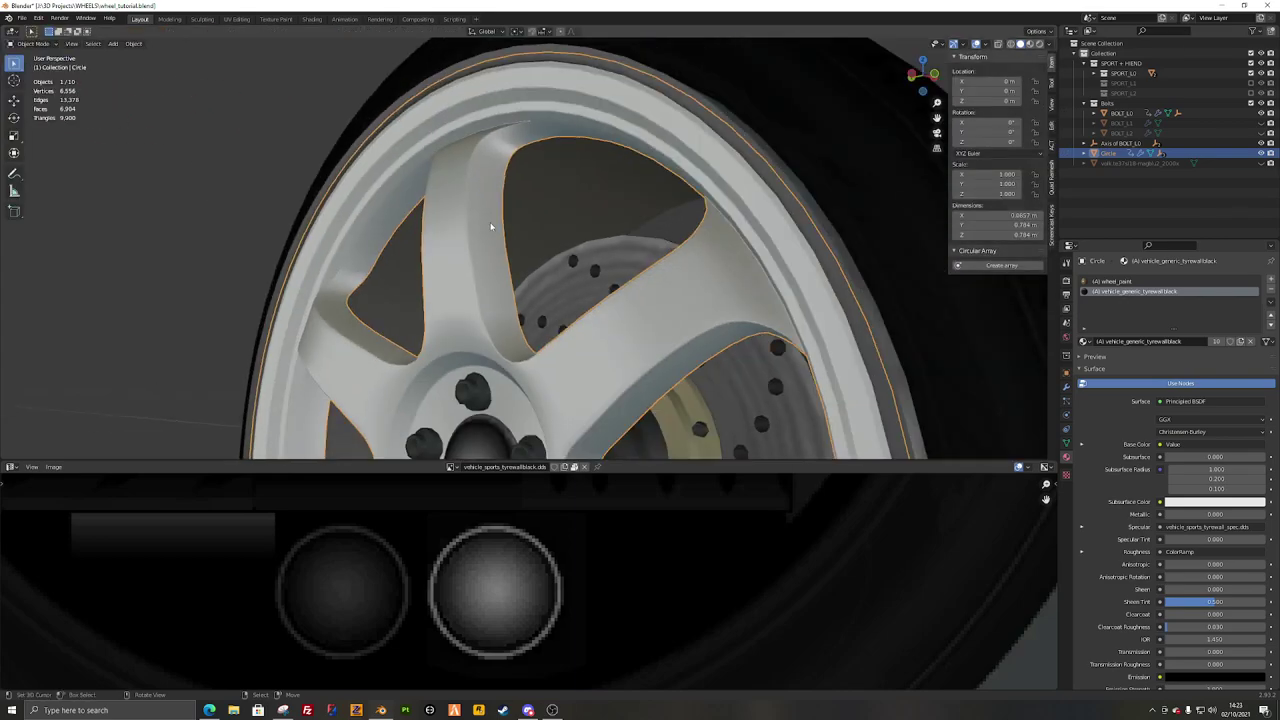
# Step: Select SPORT_L0_BARREL and enter Edit Mode on it with all geometry deselected
pyautogui.moveTo(503, 247); pyautogui.dragTo(427, 184, button='middle')
pyautogui.scroll(-4, 552, 212)
pyautogui.moveTo(552, 212); pyautogui.dragTo(508, 332, button='middle')
pyautogui.scroll(6, 511, 341)
pyautogui.click(464, 374)
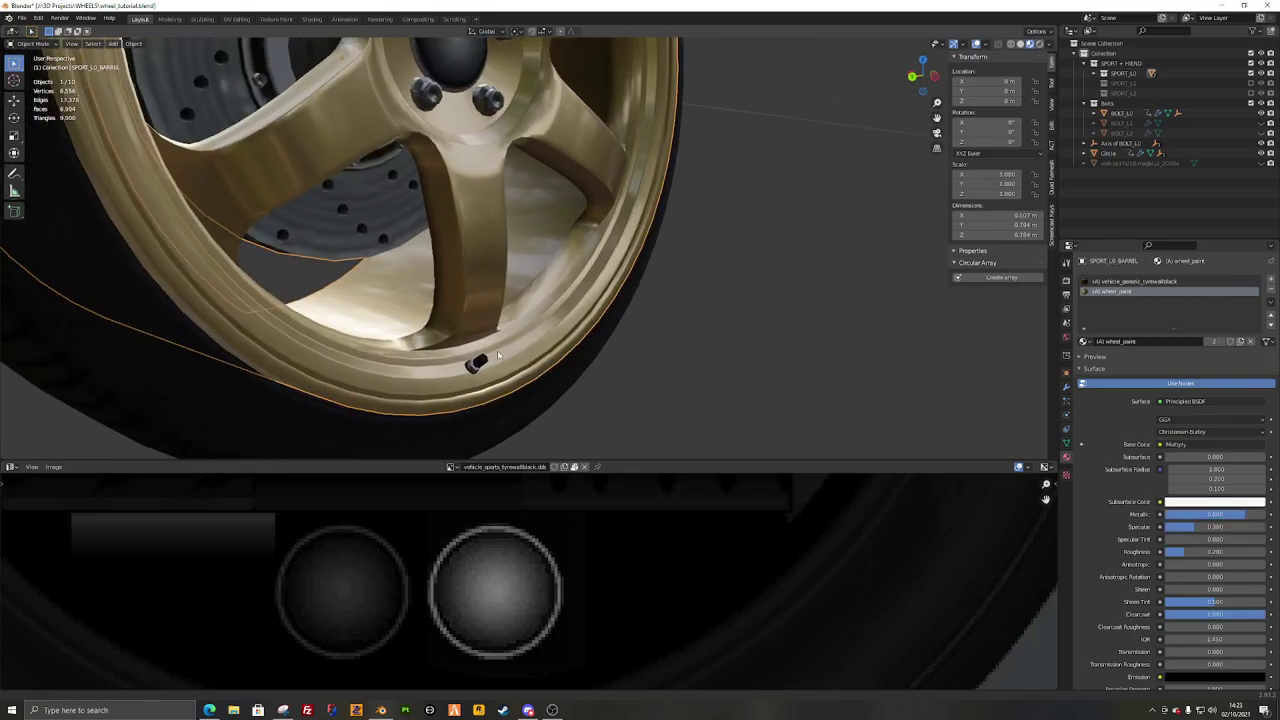
pyautogui.scroll(4, 464, 376)
pyautogui.press('Tab')
pyautogui.hotkey('alt', 'a')
# Step: Select the faces of the valve stem near the rim's lower edge with circle select in wireframe
pyautogui.moveTo(486, 352)
pyautogui.mouseDown(button='middle')
pyautogui.moveTo(414, 332)
pyautogui.moveTo(496, 282)
pyautogui.moveTo(450, 315)
pyautogui.mouseUp(button='middle')
pyautogui.hotkey('shift', 'z')
pyautogui.scroll(4, 506, 287)
pyautogui.press('c')
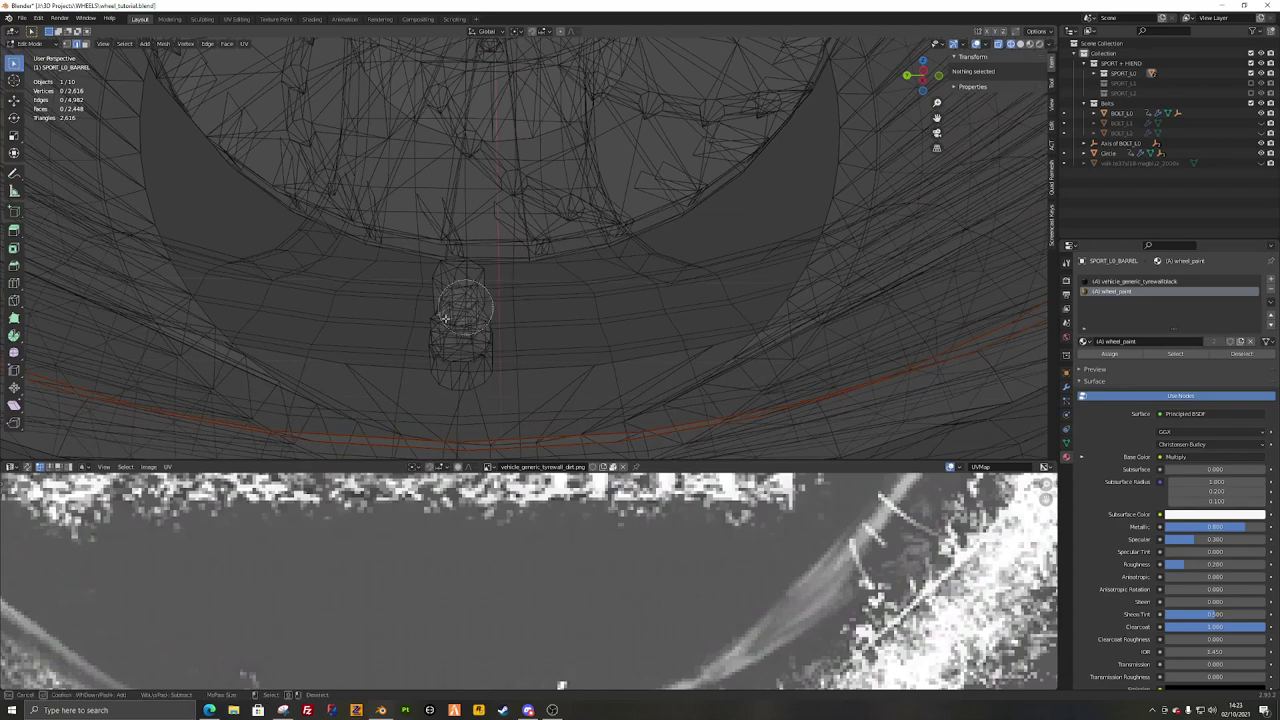
pyautogui.moveTo(440, 301); pyautogui.dragTo(458, 300)
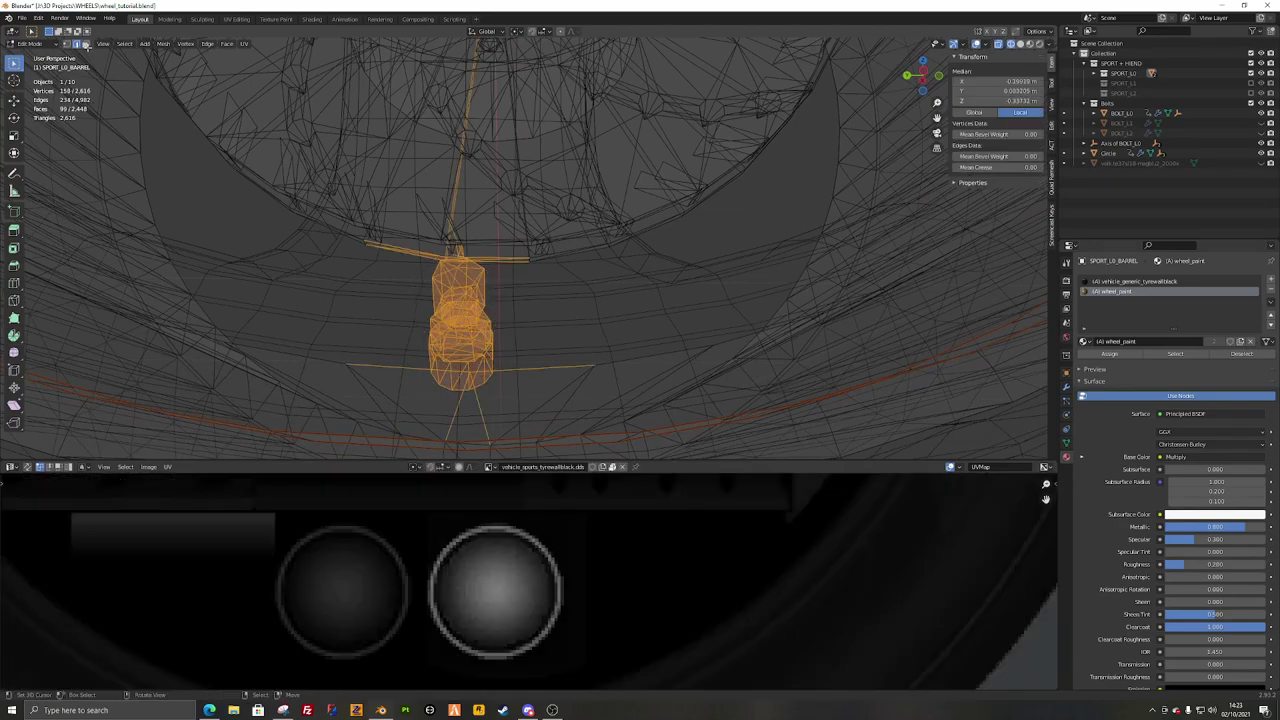
pyautogui.click(86, 45)
pyautogui.moveTo(461, 326); pyautogui.dragTo(464, 365)
pyautogui.rightClick(464, 365)
# Step: Remove the stray brake and barrel faces from the selection so that only the valve stem is selected
pyautogui.moveTo(464, 365)
pyautogui.mouseDown(button='middle')
pyautogui.moveTo(571, 294)
pyautogui.moveTo(577, 366)
pyautogui.mouseUp(button='middle')
pyautogui.press('c')
pyautogui.middleClick(774, 237)
pyautogui.rightClick(774, 237)
pyautogui.keyDown('shift'); pyautogui.moveTo(774, 237); pyautogui.dragTo(702, 327, button='middle'); pyautogui.keyUp('shift')
pyautogui.scroll(-3, 702, 327)
pyautogui.press('c')
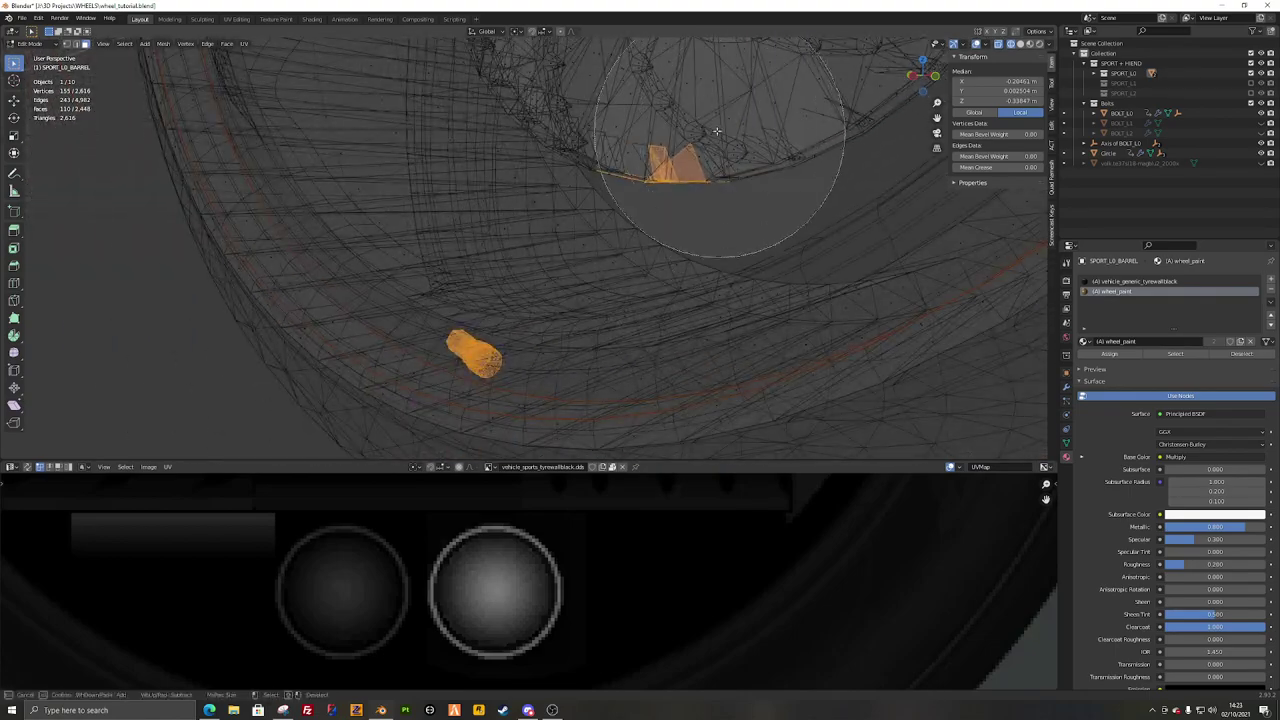
pyautogui.middleClick(718, 134)
pyautogui.rightClick(600, 145)
# Step: Move the valve stem about 0.003 m along Z and about 0.005 m along X toward the rim
pyautogui.hotkey('shift', 'z')
pyautogui.moveTo(531, 171)
pyautogui.mouseDown(button='middle')
pyautogui.moveTo(543, 306)
pyautogui.moveTo(294, 266)
pyautogui.moveTo(500, 331)
pyautogui.moveTo(373, 335)
pyautogui.moveTo(510, 280)
pyautogui.mouseUp(button='middle')
pyautogui.press('KP_3')
pyautogui.scroll(5, 373, 335)
pyautogui.press('g')
pyautogui.press('x')
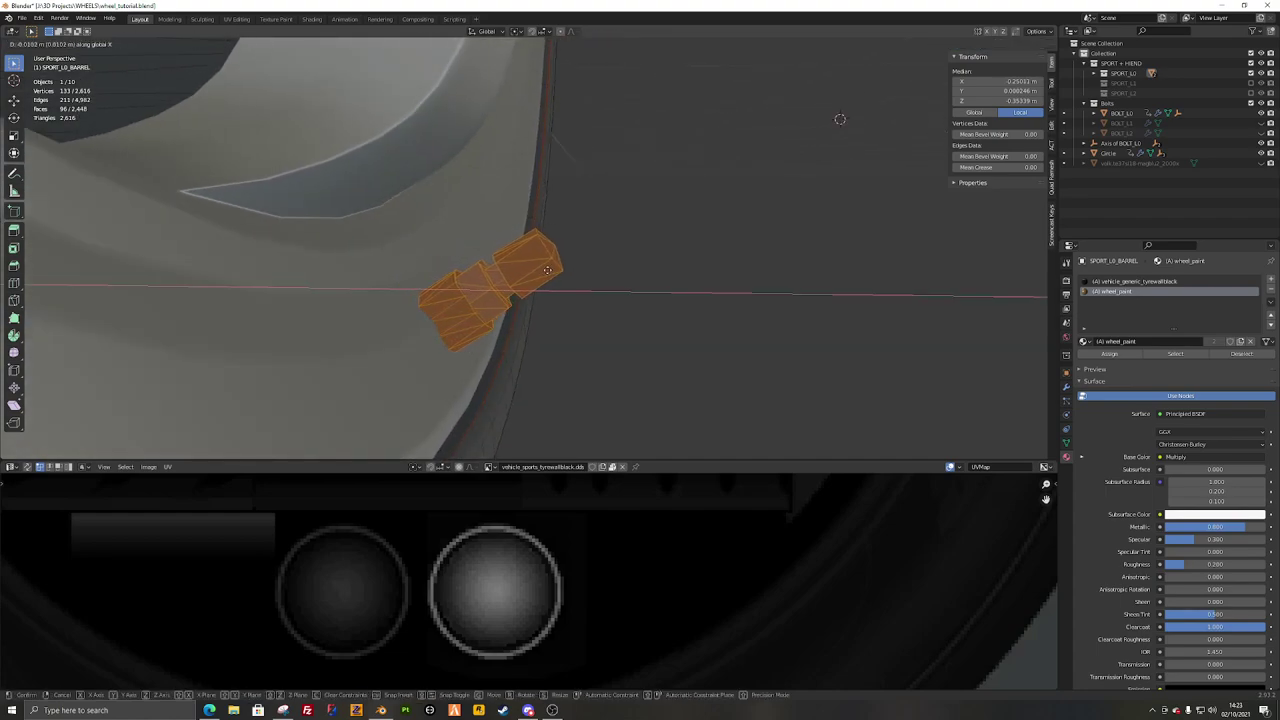
pyautogui.click(547, 270)
pyautogui.press('g')
pyautogui.press('x')
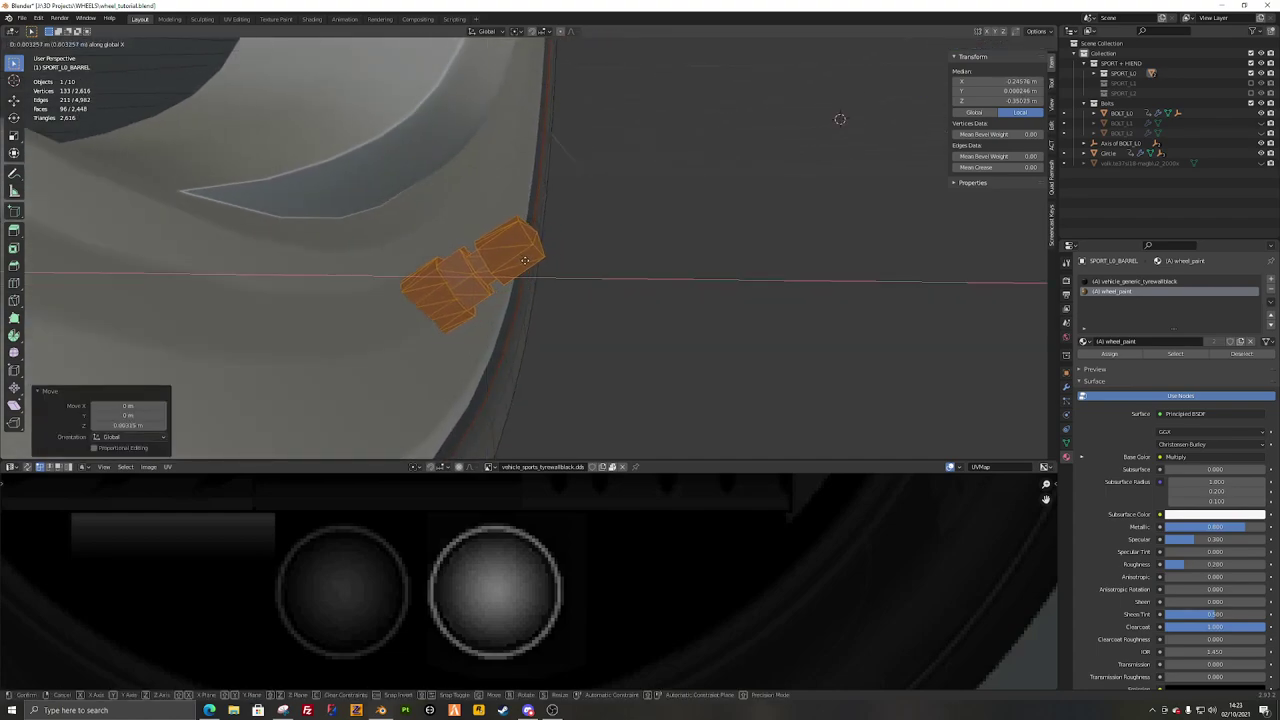
pyautogui.click(524, 260)
# Step: Rotate the valve stem to a steeper angle in front view and nudge it into place against the rim
pyautogui.moveTo(524, 260); pyautogui.dragTo(486, 271, button='middle')
pyautogui.hotkey('shift', 'z')
pyautogui.press('KP_3')
pyautogui.press('KP_1')
pyautogui.press('r')
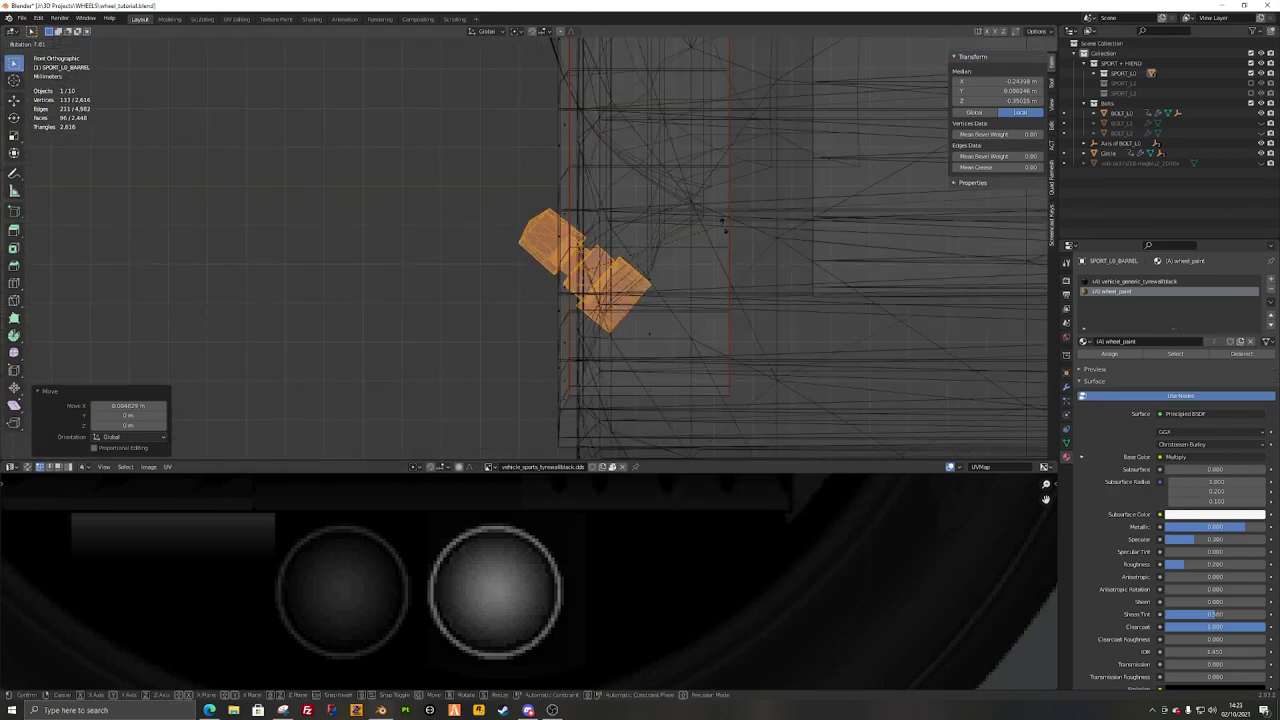
pyautogui.click(733, 243)
pyautogui.press('r')
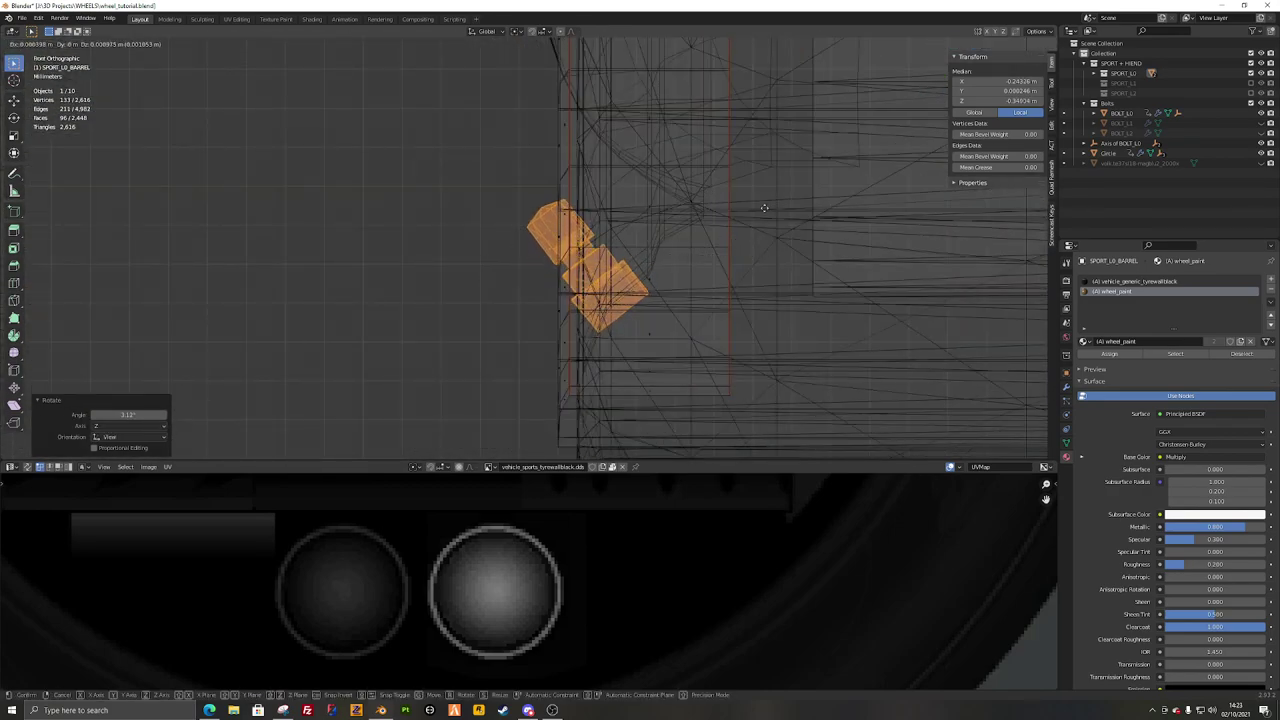
pyautogui.click(886, 77)
pyautogui.hotkey('shift', 'z')
pyautogui.moveTo(474, 286); pyautogui.dragTo(690, 280, button='middle')
# Step: Leave Edit Mode and inspect the valve stem and the brake hub behind the spokes in material preview
pyautogui.press('Tab')
pyautogui.scroll(-3, 650, 265)
pyautogui.click(602, 221)
pyautogui.press('z')
pyautogui.scroll(-3, 602, 225)
pyautogui.moveTo(602, 225); pyautogui.dragTo(390, 284, button='middle')
pyautogui.scroll(-5, 571, 140)
pyautogui.moveTo(571, 200); pyautogui.dragTo(643, 346, button='middle')
pyautogui.scroll(3, 600, 300)
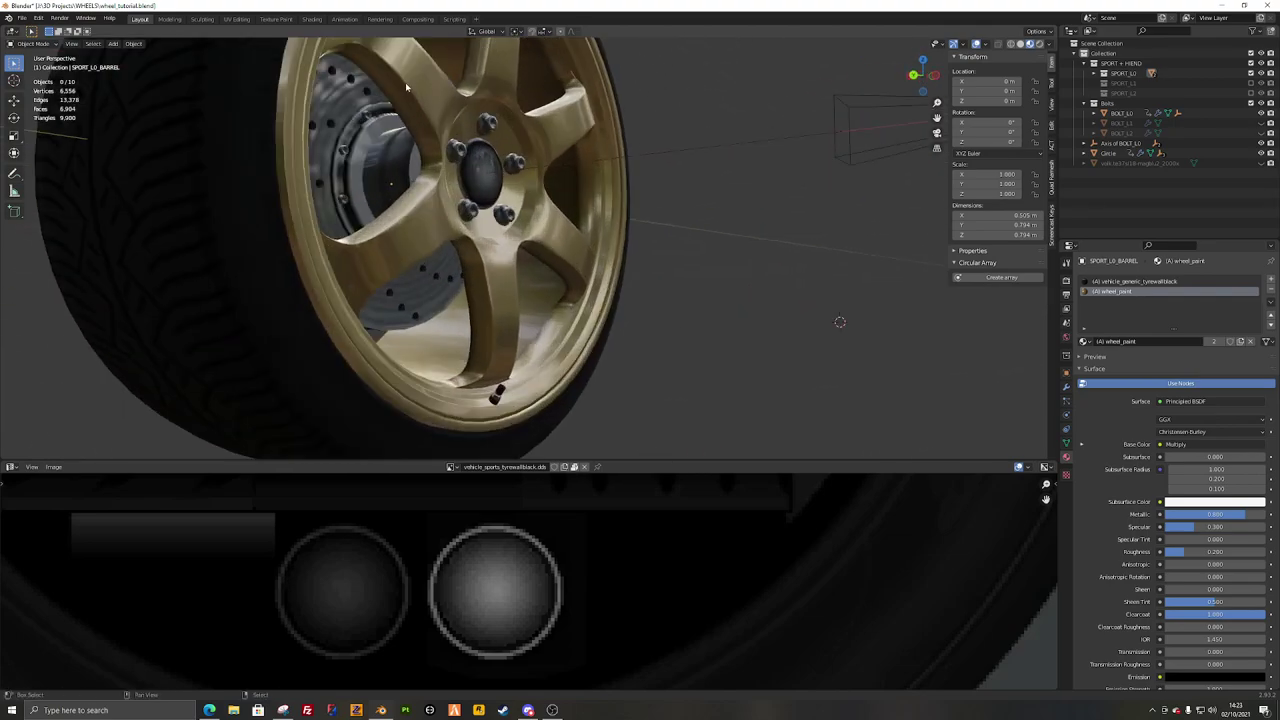
pyautogui.moveTo(406, 88); pyautogui.dragTo(562, 326, button='middle')
pyautogui.scroll(5, 559, 318)
# Step: Select the open edge loop at the end of the barrel mesh's brake hub cylinder and extend it along X
pyautogui.press('Tab')
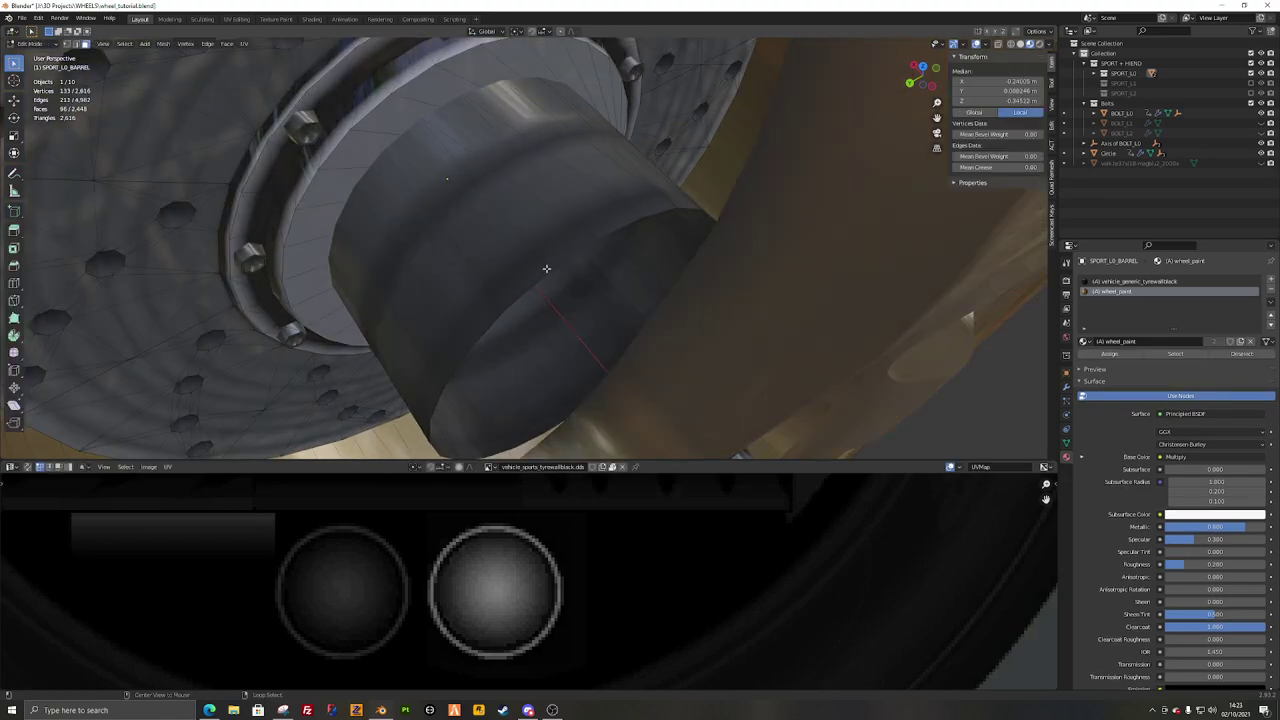
pyautogui.keyDown('alt'); pyautogui.rightClick(545, 270); pyautogui.keyUp('alt')
pyautogui.keyDown('alt'); pyautogui.rightClick(537, 291); pyautogui.keyUp('alt')
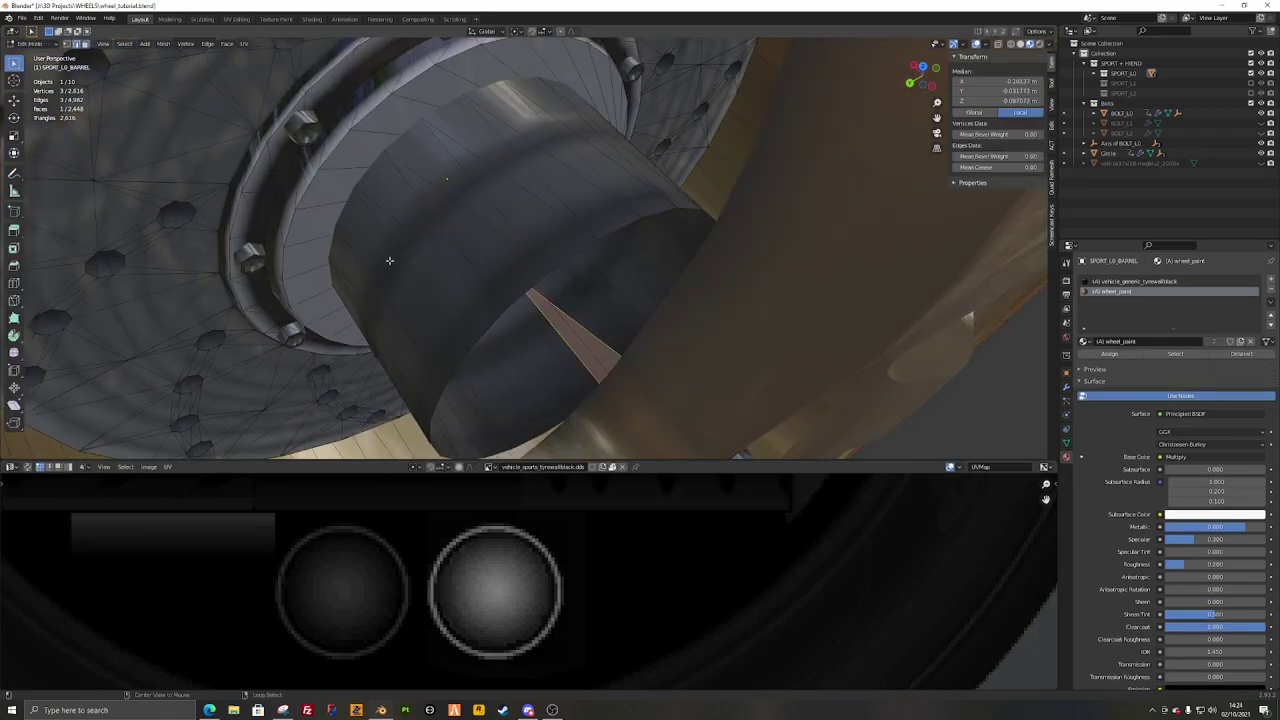
pyautogui.moveTo(507, 275); pyautogui.dragTo(562, 221, button='middle')
pyautogui.press('g')
pyautogui.press('x')
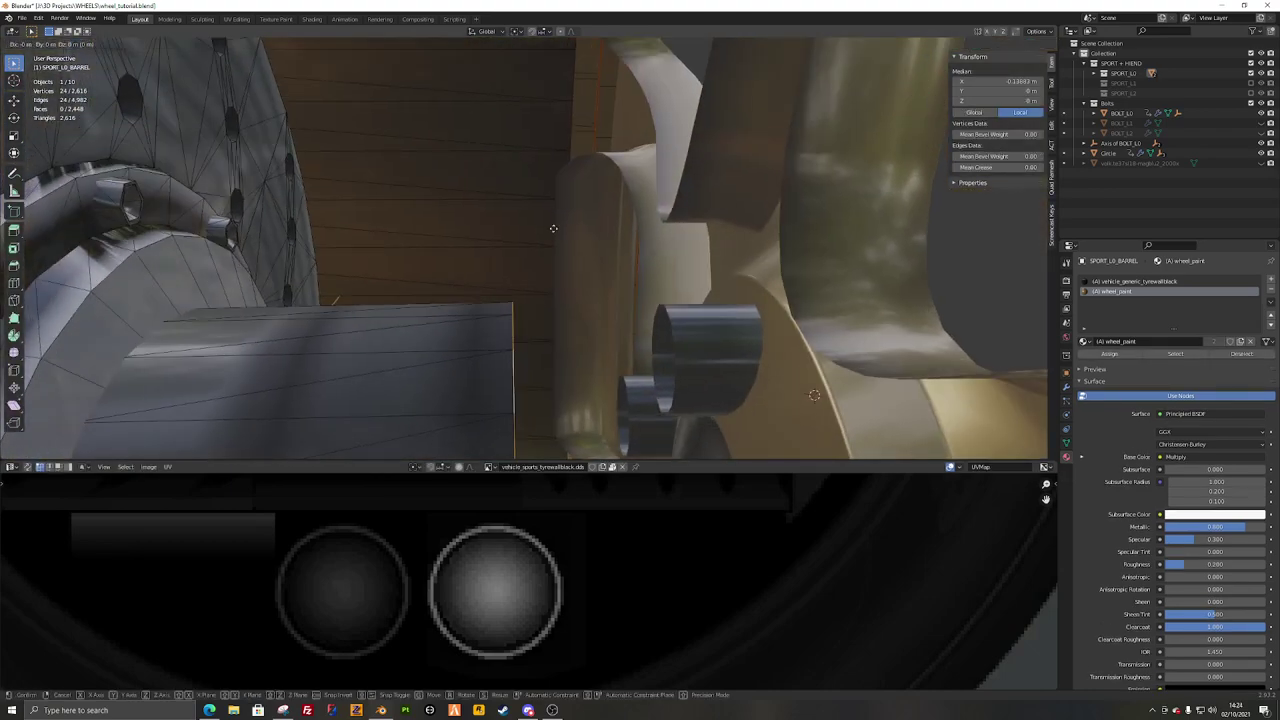
pyautogui.click(770, 221)
# Step: Pull the hub cylinder's end loop back about 0.075 m along X to sit behind the spokes
pyautogui.moveTo(770, 221); pyautogui.dragTo(590, 325, button='middle')
pyautogui.scroll(-5, 510, 328)
pyautogui.moveTo(490, 328); pyautogui.dragTo(578, 286, button='middle')
pyautogui.press('g')
pyautogui.press('x')
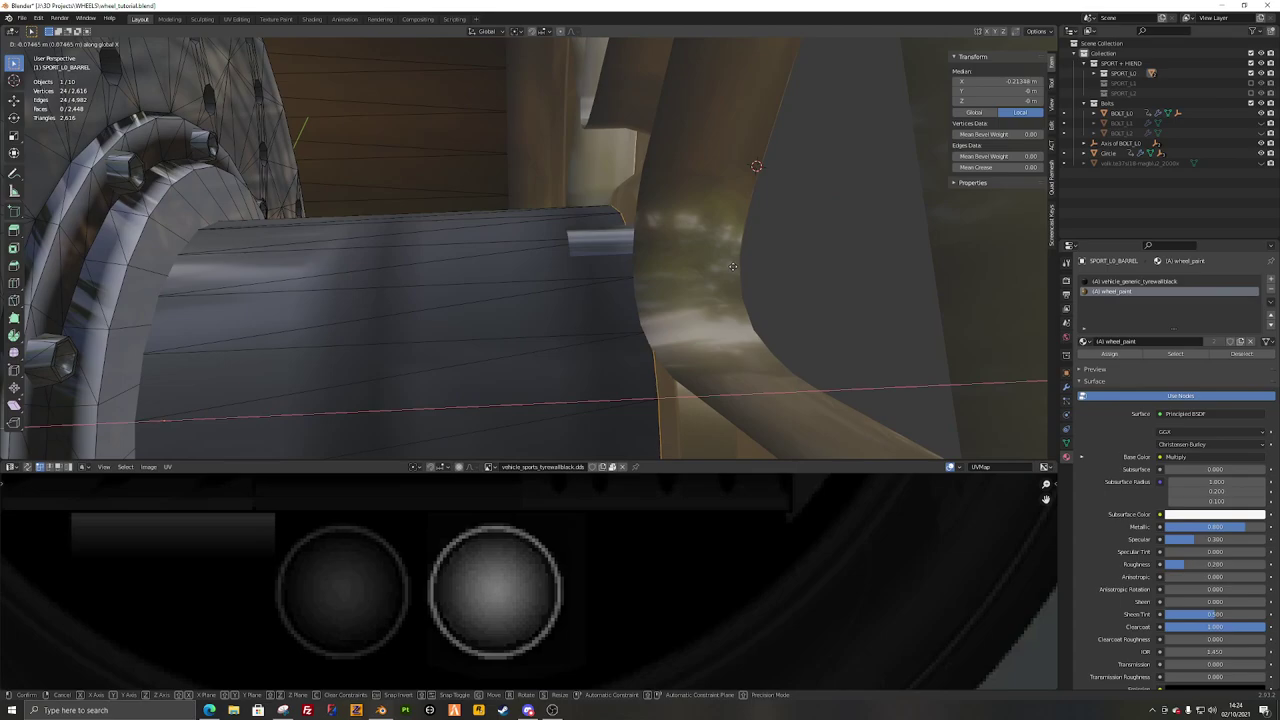
pyautogui.click(733, 266)
# Step: Add the hub cylinder's inner edge loop to the selection in wireframe
pyautogui.moveTo(243, 311)
pyautogui.mouseDown(button='middle')
pyautogui.moveTo(200, 311)
pyautogui.moveTo(206, 274)
pyautogui.mouseUp(button='middle')
pyautogui.hotkey('alt', 'z')
pyautogui.press('z')
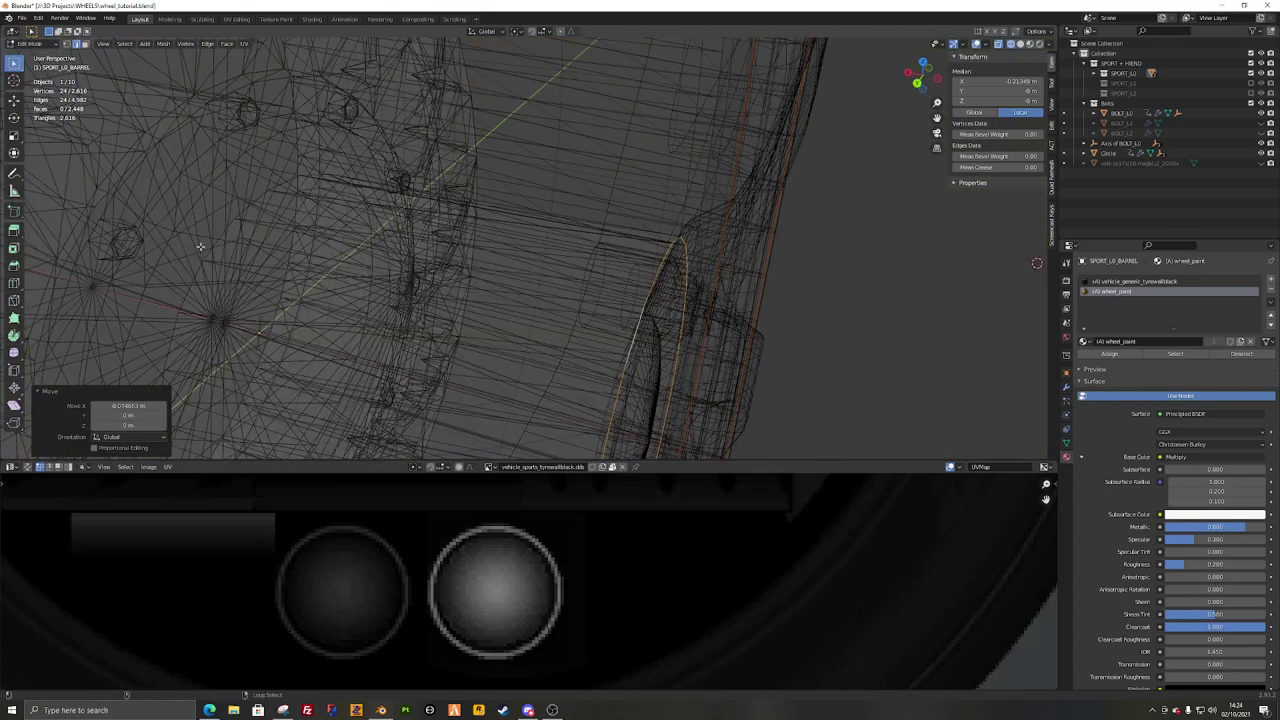
pyautogui.keyDown('shift'); pyautogui.click(215, 248); pyautogui.keyUp('shift')
pyautogui.moveTo(324, 252); pyautogui.dragTo(443, 223, button='middle')
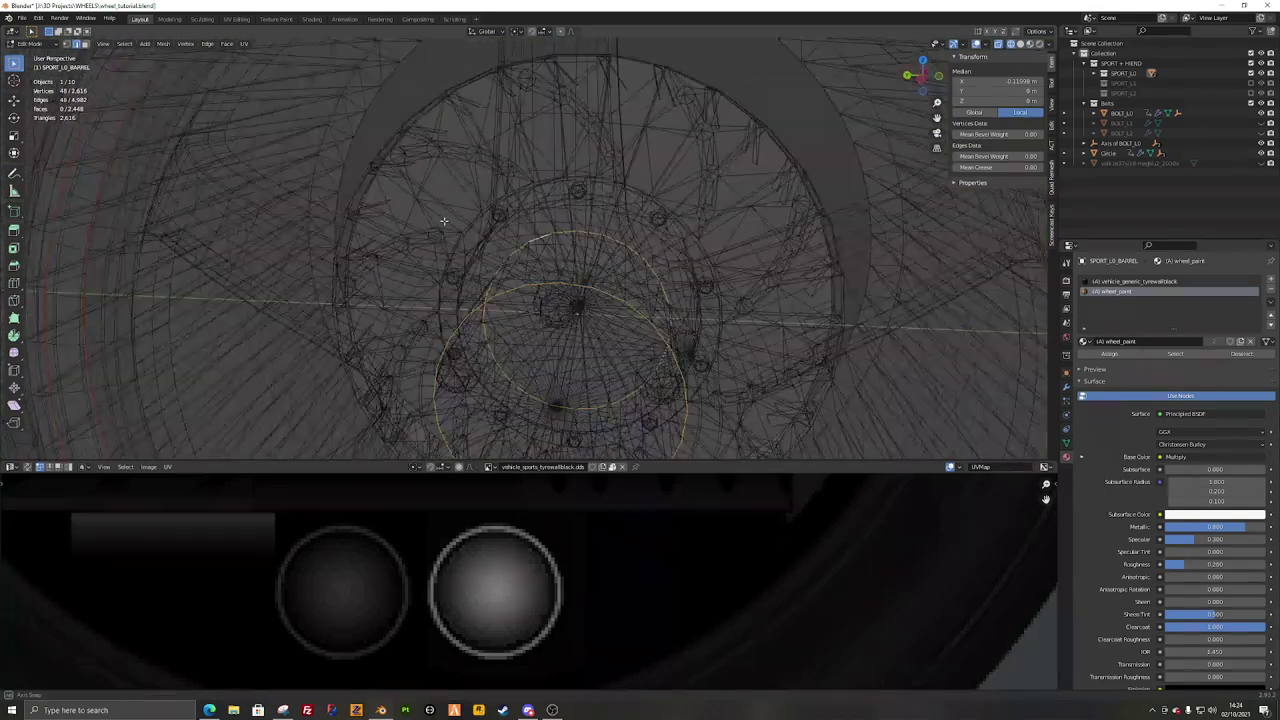
# Step: Try to scale both hub cylinder edge loops outward with the X axis locked
pyautogui.hotkey('shift', 'z')
pyautogui.scroll(3, 620, 257)
pyautogui.moveTo(620, 257); pyautogui.dragTo(765, 252, button='middle')
pyautogui.scroll(6, 765, 252)
pyautogui.press('s')
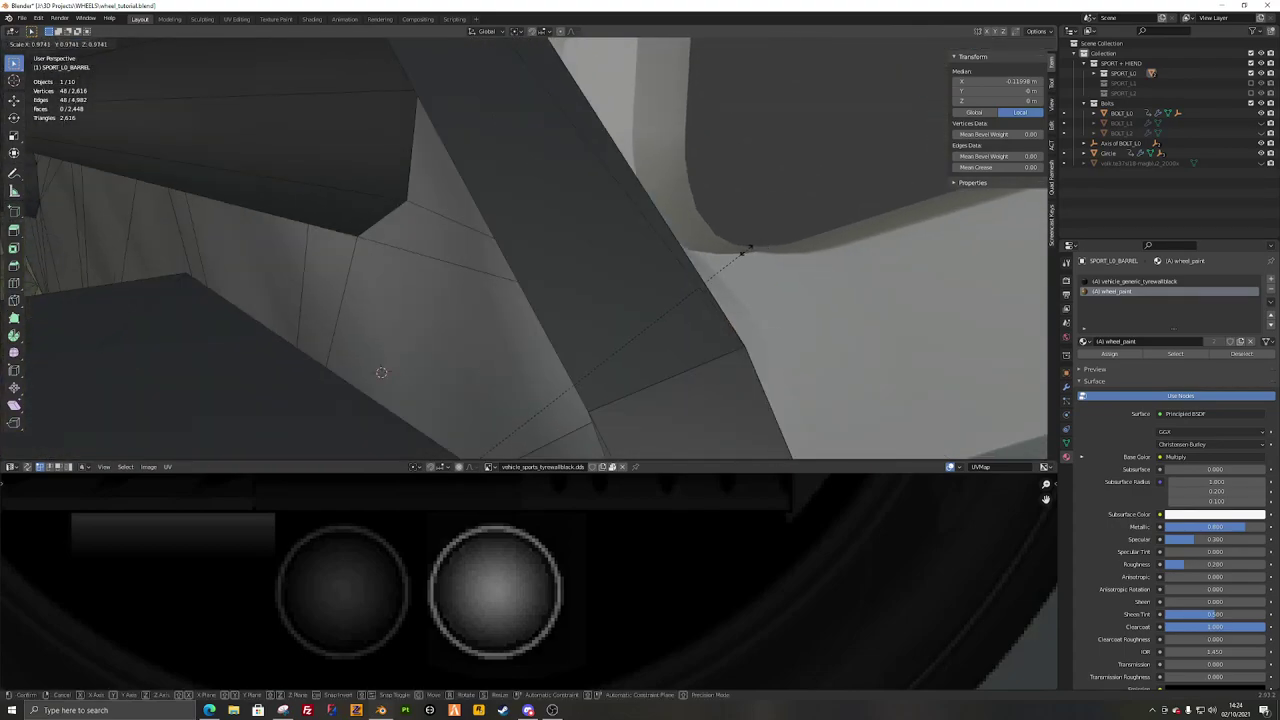
pyautogui.scroll(-3, 381, 372)
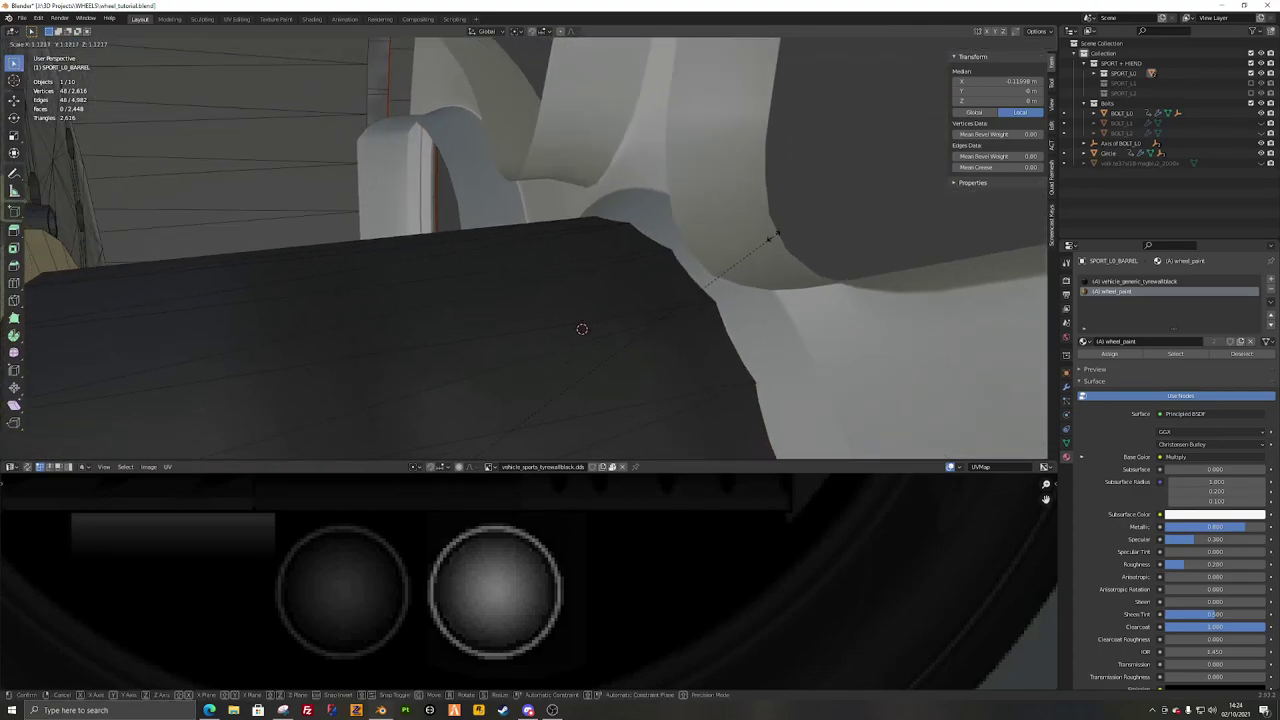
pyautogui.hotkey('shift', 'x')
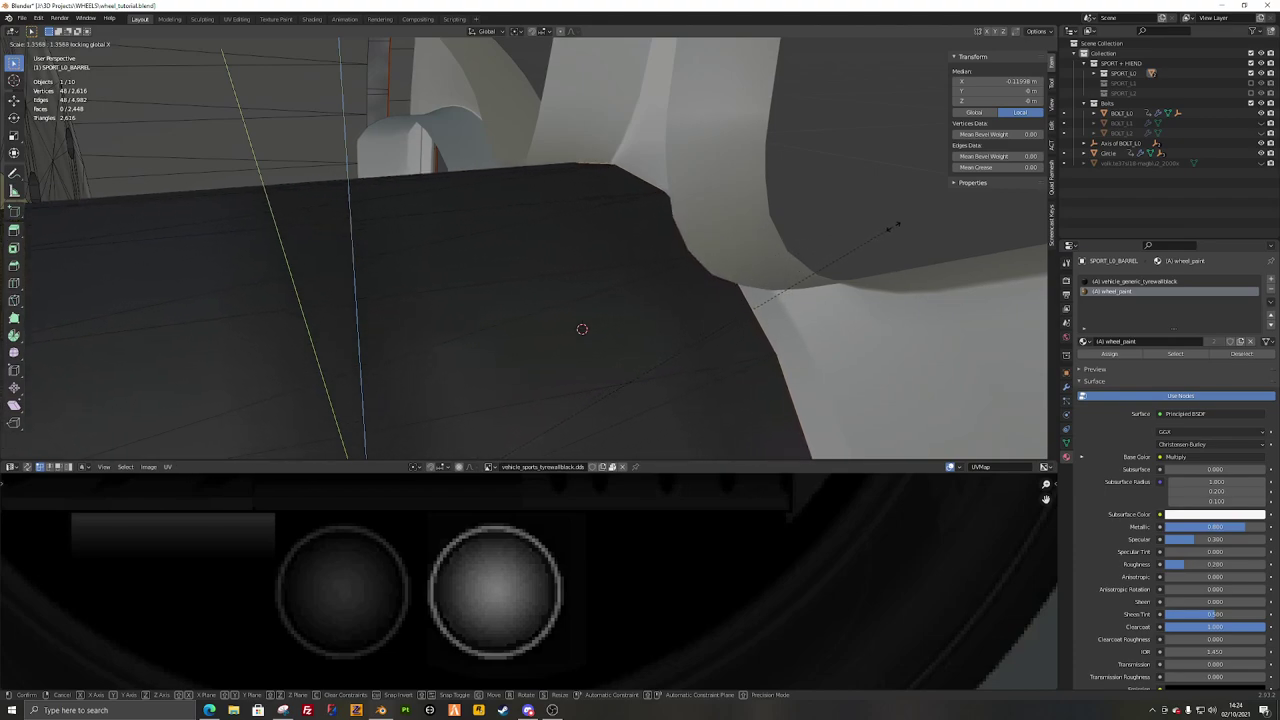
pyautogui.click(850, 237)
# Step: Scale both hub cylinder edge loops by 1.175 on Y and Z, keeping X locked
pyautogui.moveTo(850, 237); pyautogui.dragTo(797, 255, button='middle')
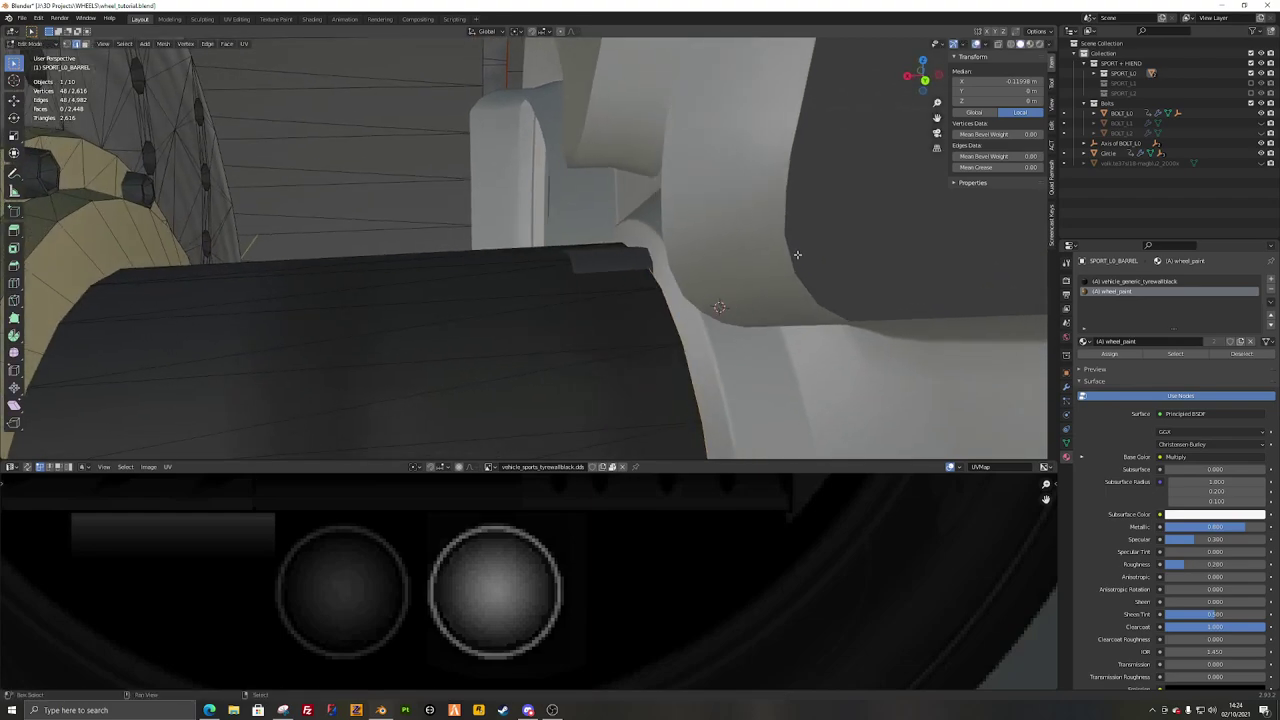
pyautogui.hotkey('shift', 's')
pyautogui.hotkey('shift', 's')
pyautogui.press('s')
pyautogui.hotkey('shift', 'x')
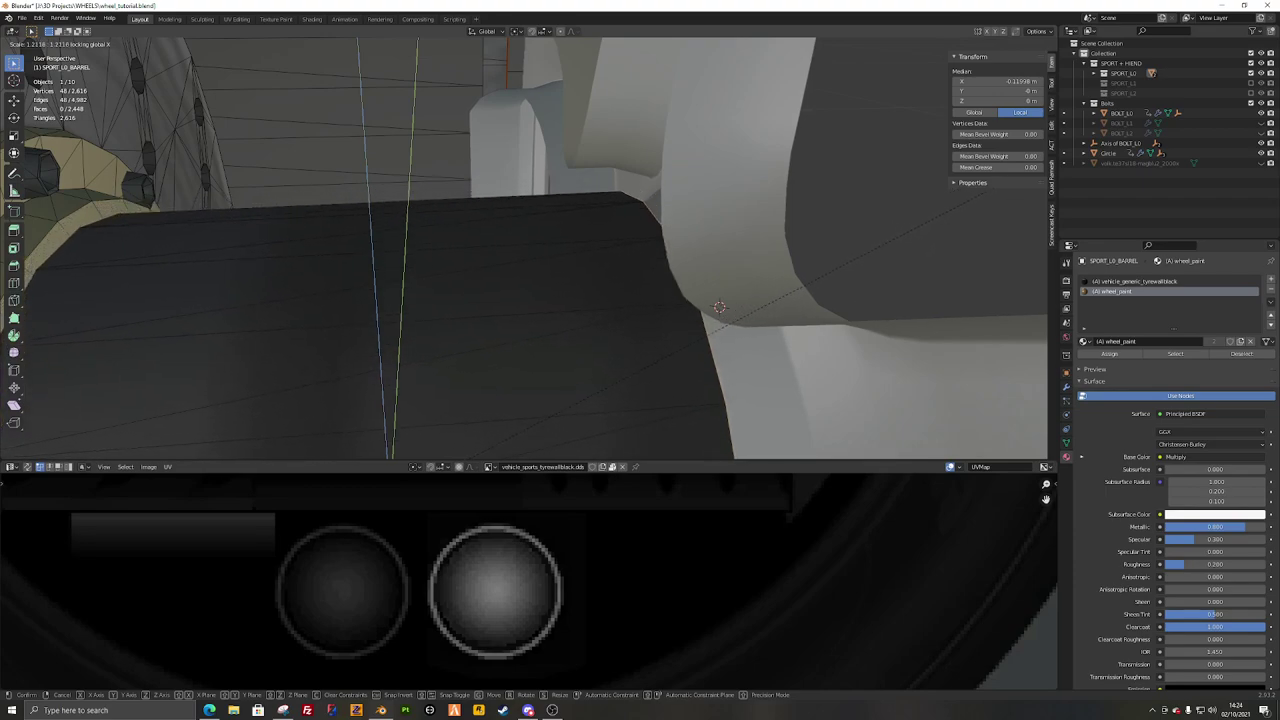
pyautogui.click(997, 177)
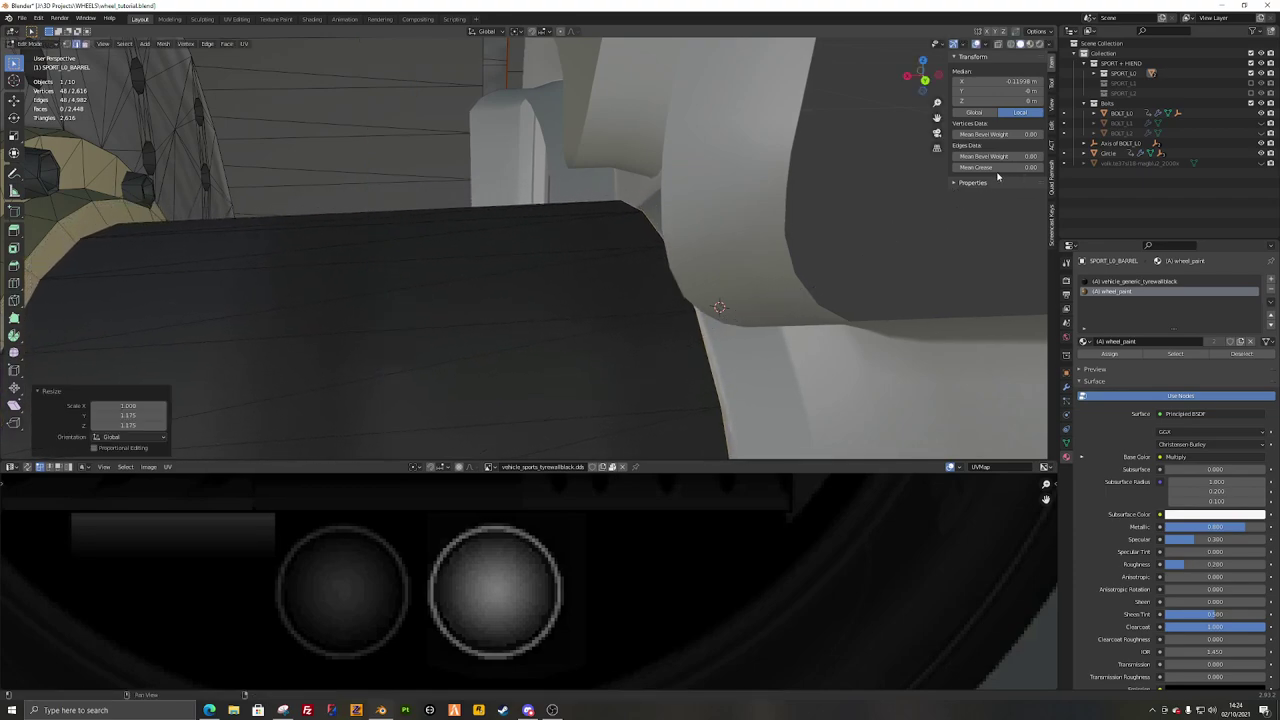
# Step: Leave Edit Mode, deselect everything, and enable backface culling in the viewport shading options
pyautogui.moveTo(997, 177); pyautogui.dragTo(677, 206, button='middle')
pyautogui.scroll(-5, 629, 234)
pyautogui.press('Tab')
pyautogui.hotkey('alt', 'a')
pyautogui.scroll(-4, 677, 206)
pyautogui.moveTo(480, 240); pyautogui.dragTo(655, 251, button='middle')
pyautogui.click(988, 45)
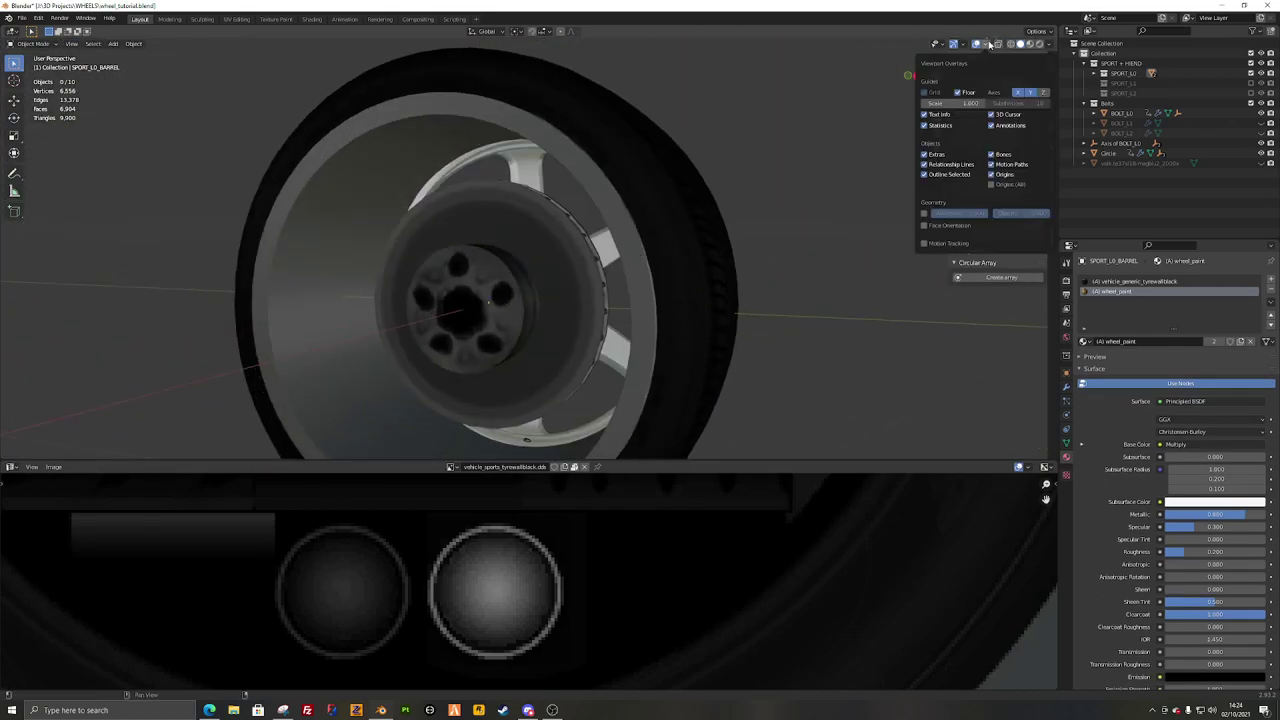
pyautogui.click(1048, 45)
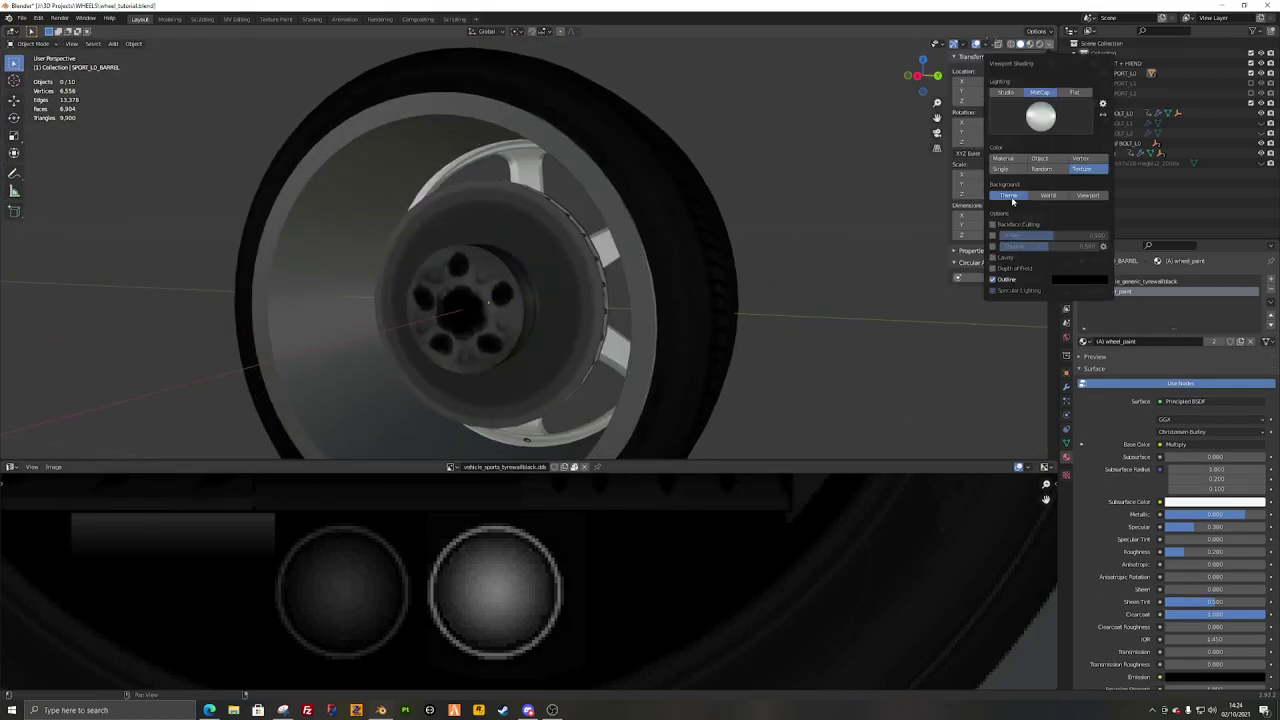
pyautogui.click(993, 225)
# Step: Examine the wheel from the back and the front for faces hidden by backface culling
pyautogui.moveTo(655, 271); pyautogui.dragTo(679, 273, button='middle')
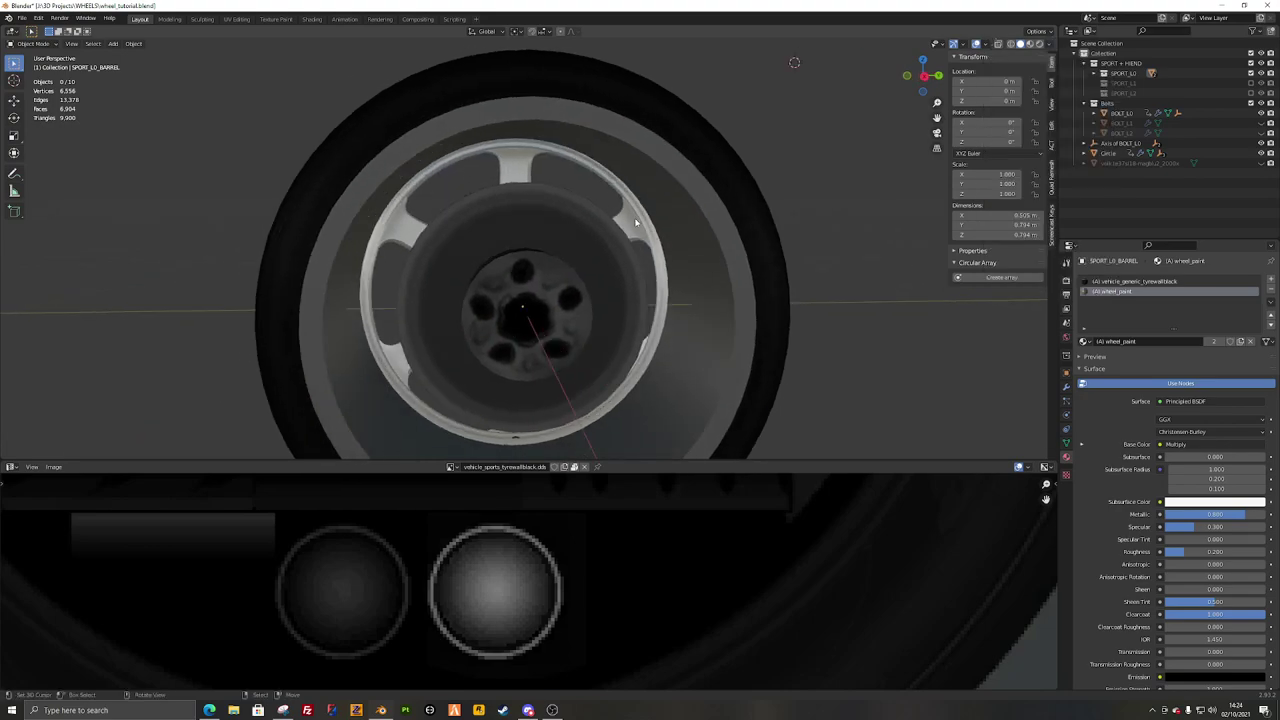
pyautogui.click(634, 217)
pyautogui.moveTo(634, 217); pyautogui.dragTo(423, 243, button='middle')
pyautogui.hotkey('alt', 'a')
pyautogui.moveTo(672, 274); pyautogui.dragTo(620, 283, button='middle')
pyautogui.click(620, 283)
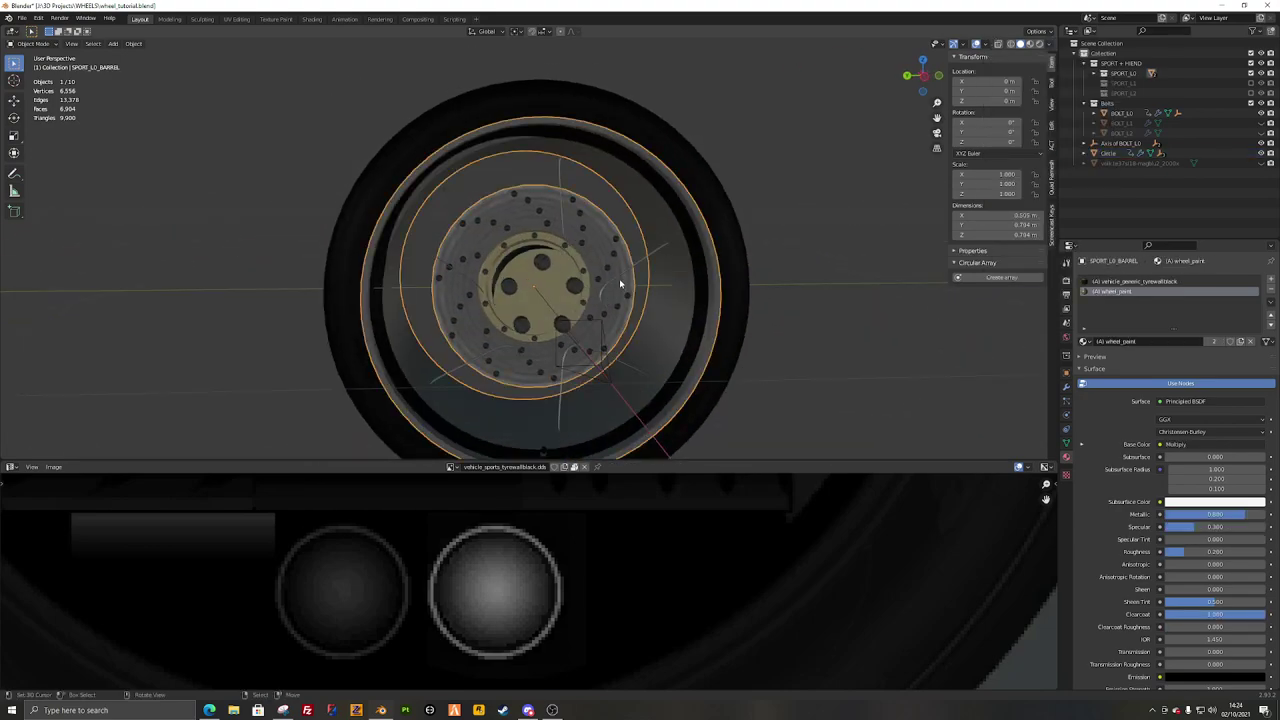
pyautogui.scroll(2, 692, 254)
pyautogui.scroll(1, 692, 254)
pyautogui.moveTo(692, 254); pyautogui.dragTo(669, 276, button='middle')
# Step: Recalculate all of the Circle mesh's normals to face outside, then return to Object Mode
pyautogui.click(720, 263)
pyautogui.press('Tab')
pyautogui.press('a')
pyautogui.hotkey('shift', 'n')
pyautogui.hotkey('alt', 'a')
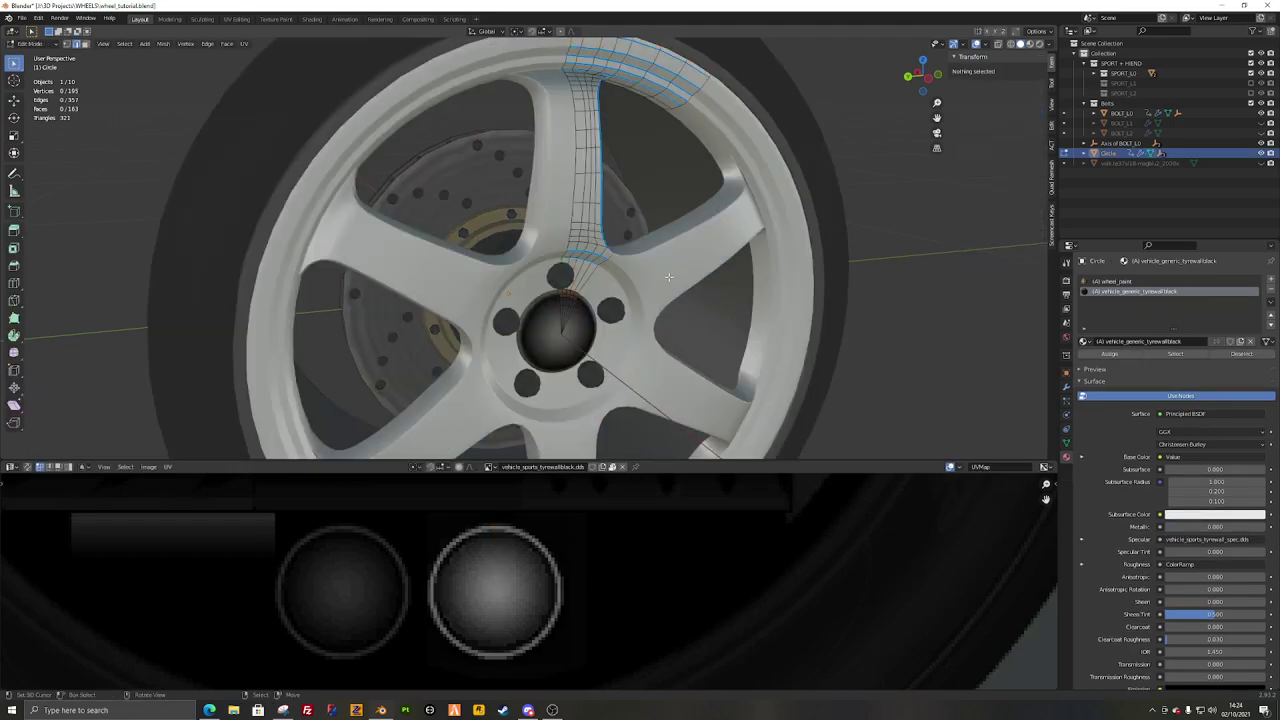
pyautogui.press('Tab')
pyautogui.hotkey('alt', 'a')
# Step: Inspect the culled spokes from behind the wheel and save wheel_tutorial.blend
pyautogui.moveTo(366, 277); pyautogui.dragTo(549, 201, button='middle')
pyautogui.scroll(-3, 528, 261)
pyautogui.scroll(3, 549, 201)
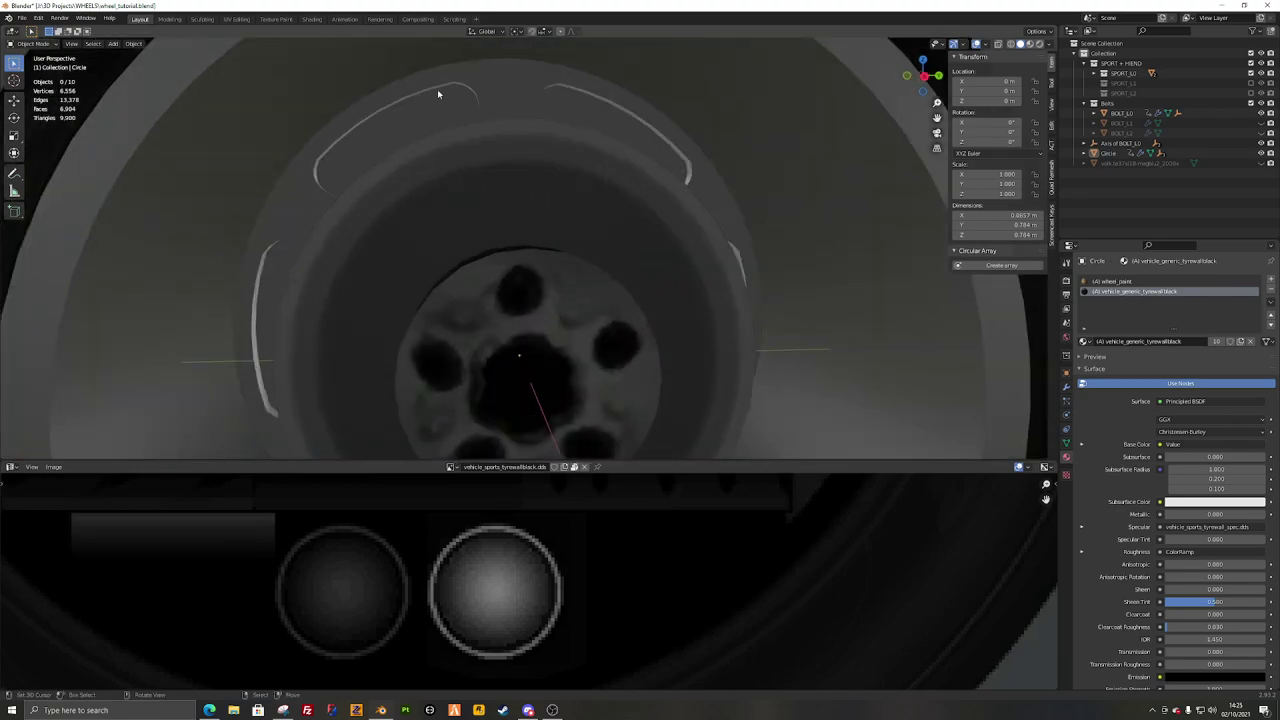
pyautogui.scroll(-7, 465, 100)
pyautogui.press('a')
pyautogui.hotkey('alt', 'a')
pyautogui.moveTo(606, 220); pyautogui.dragTo(663, 210, button='middle')
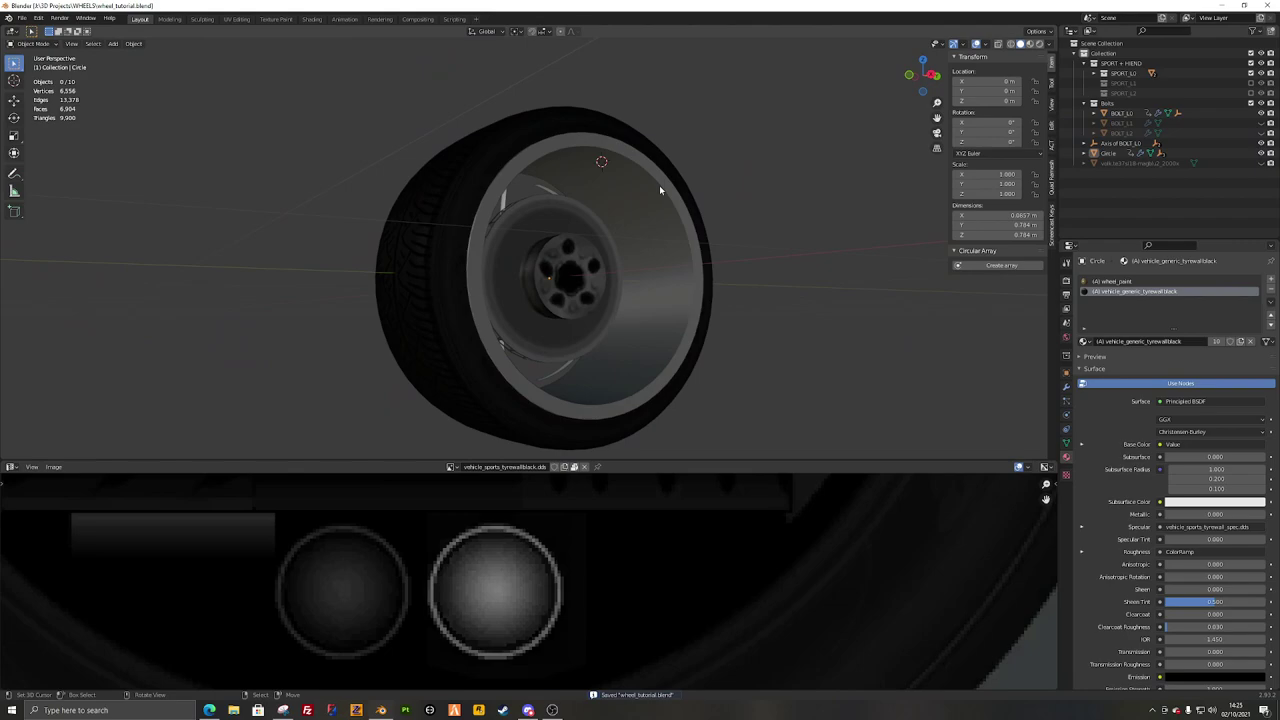
# Step: Enter Edit Mode on the Circle mesh with face selection, facing the wheel in the left orthographic view
pyautogui.moveTo(659, 185); pyautogui.dragTo(467, 268, button='middle')
pyautogui.scroll(3, 549, 262)
pyautogui.click(484, 166)
pyautogui.press('Tab')
pyautogui.click(87, 45)
pyautogui.press('KP_3')
pyautogui.press('ctrl+KP_3')
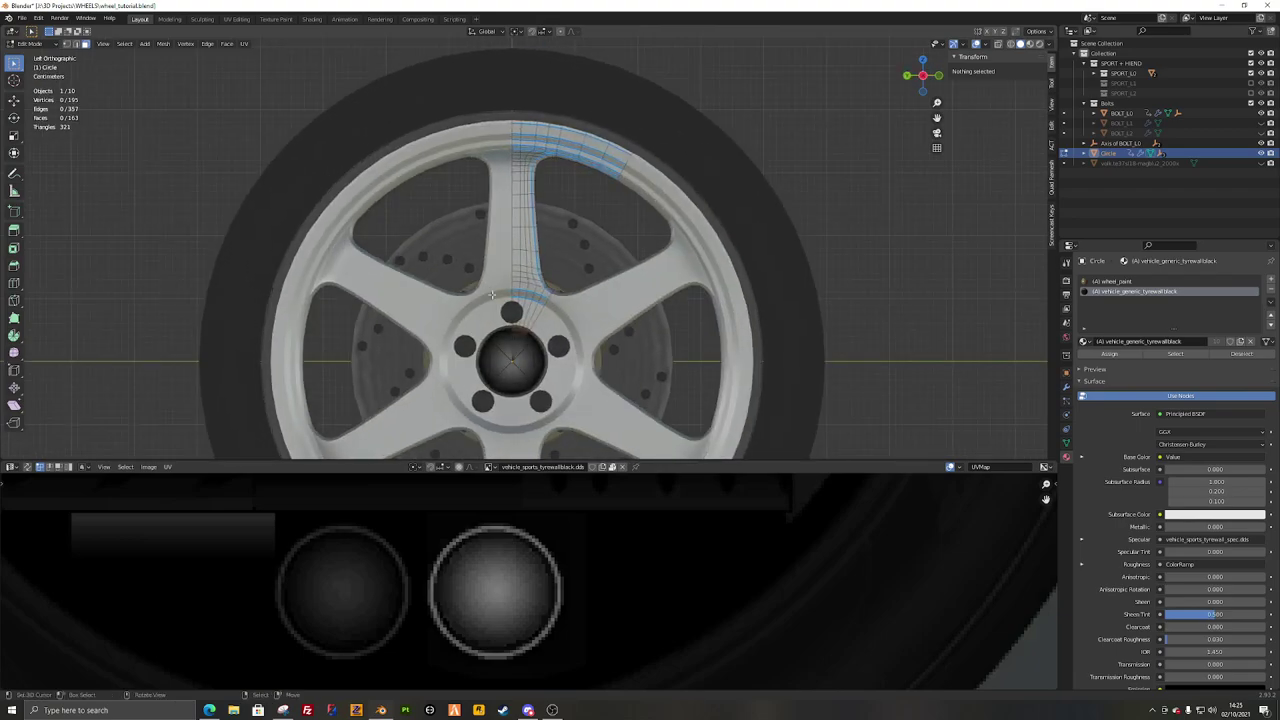
# Step: Select every Circle face except those assigned to the vehicle_generic_tyrewallblack material
pyautogui.scroll(3, 491, 294)
pyautogui.scroll(-3, 491, 294)
pyautogui.scroll(1, 499, 302)
pyautogui.press('a')
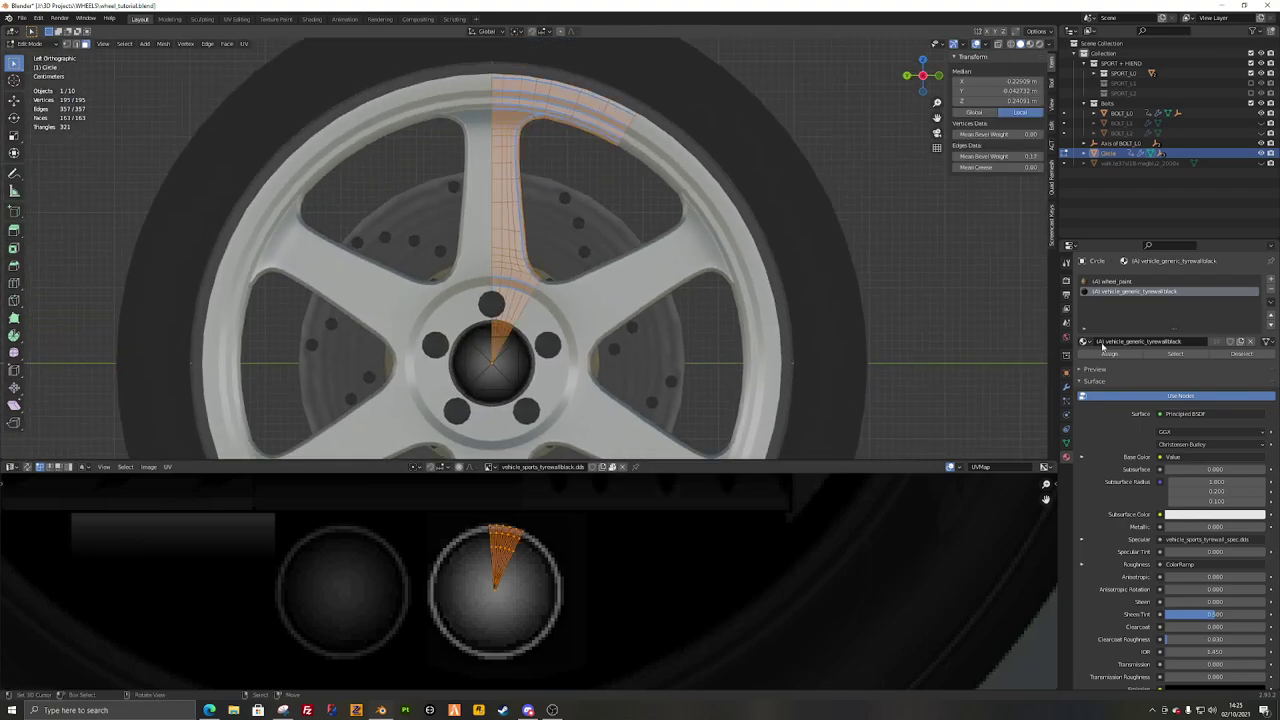
pyautogui.click(1240, 354)
pyautogui.scroll(3, 457, 250)
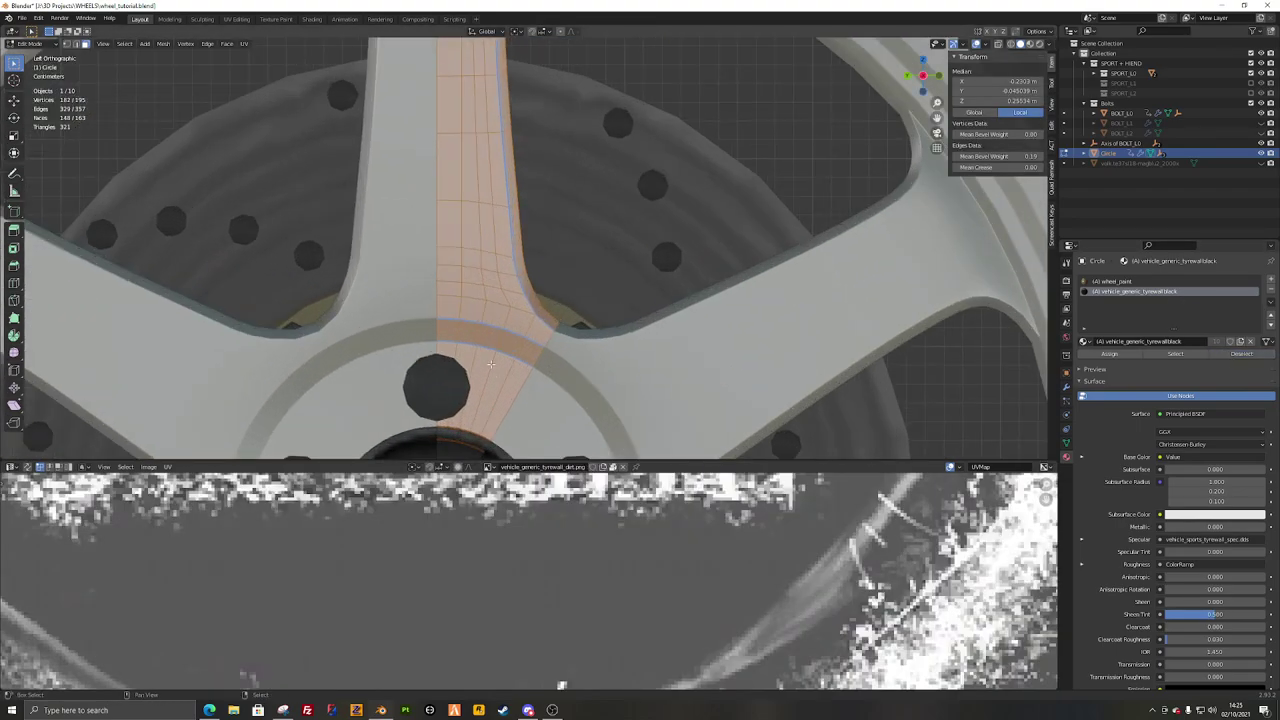
pyautogui.scroll(-4, 457, 250)
pyautogui.scroll(-10, 470, 560)
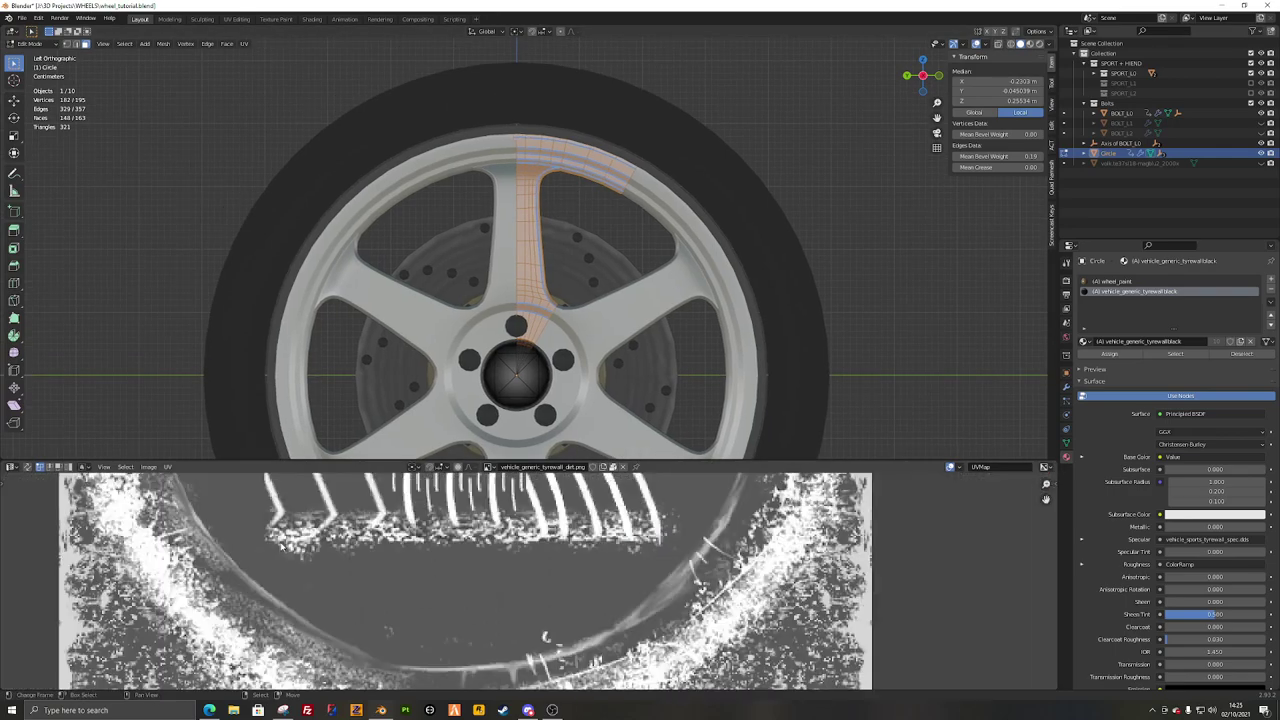
# Step: UV-map the selected faces with Project from View and load vehicle_generic_tyrewallblack.png in the UV Editor
pyautogui.press('u')
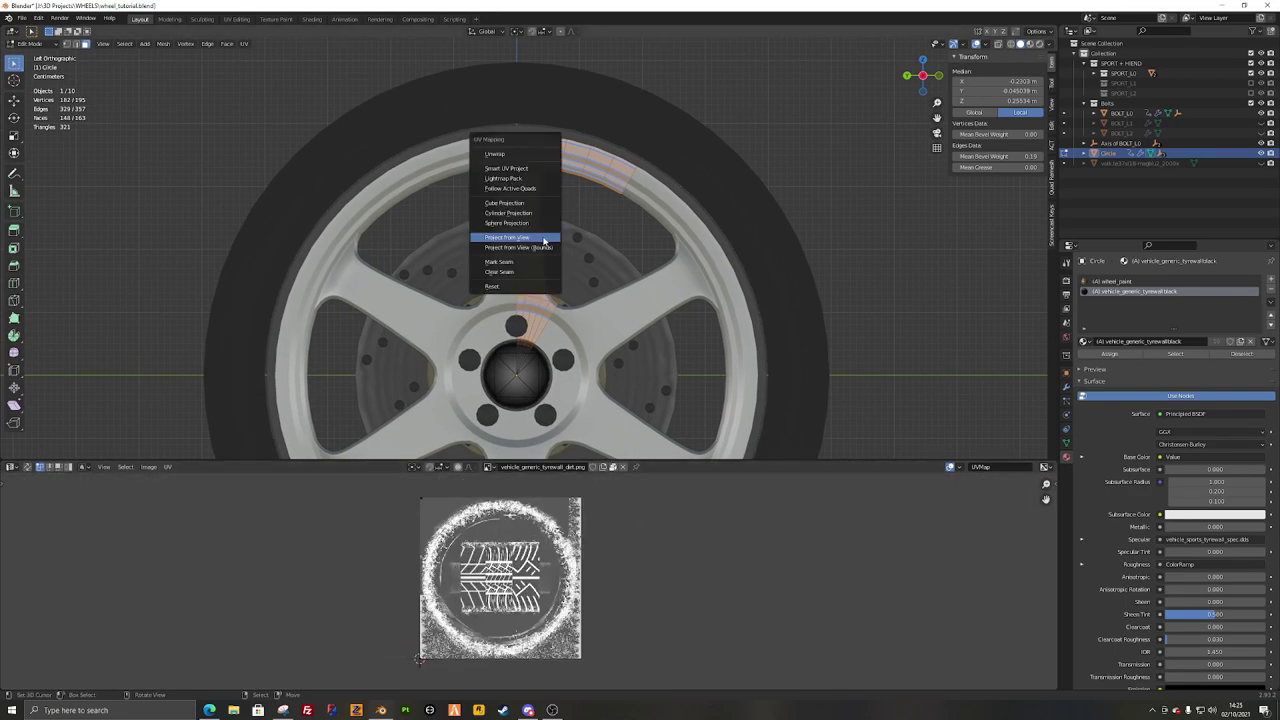
pyautogui.click(544, 241)
pyautogui.click(490, 467)
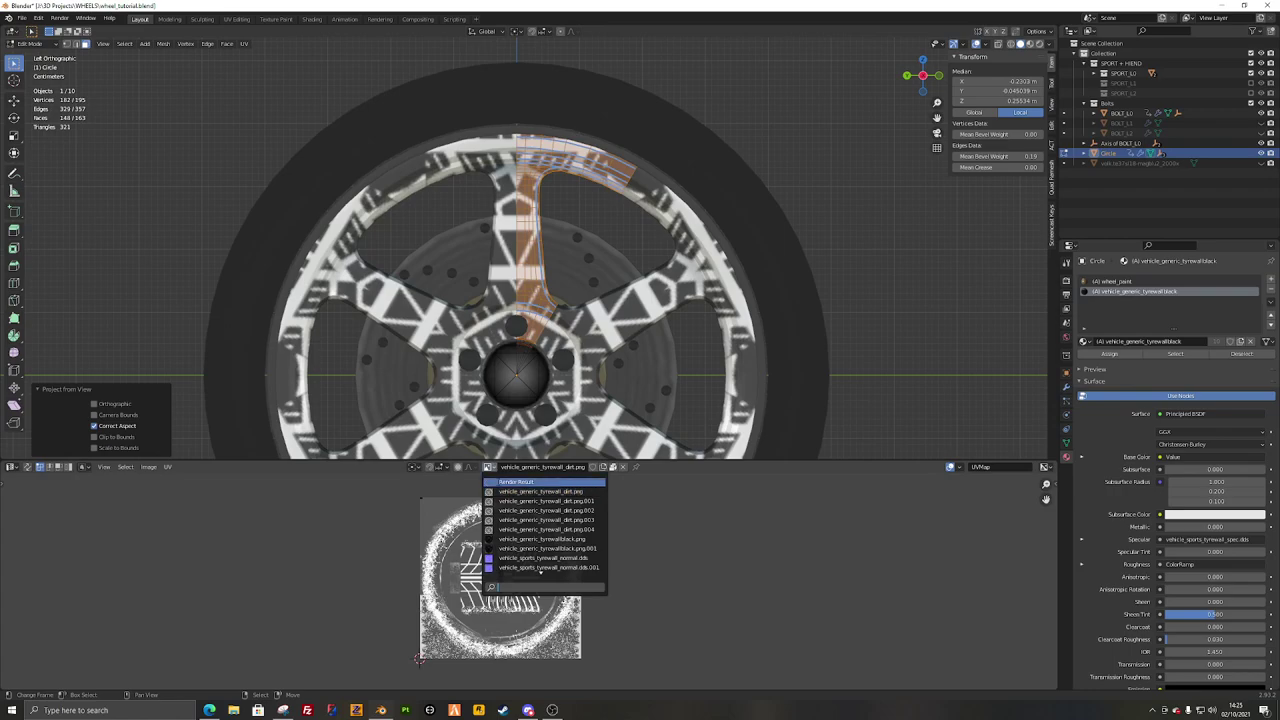
pyautogui.click(545, 539)
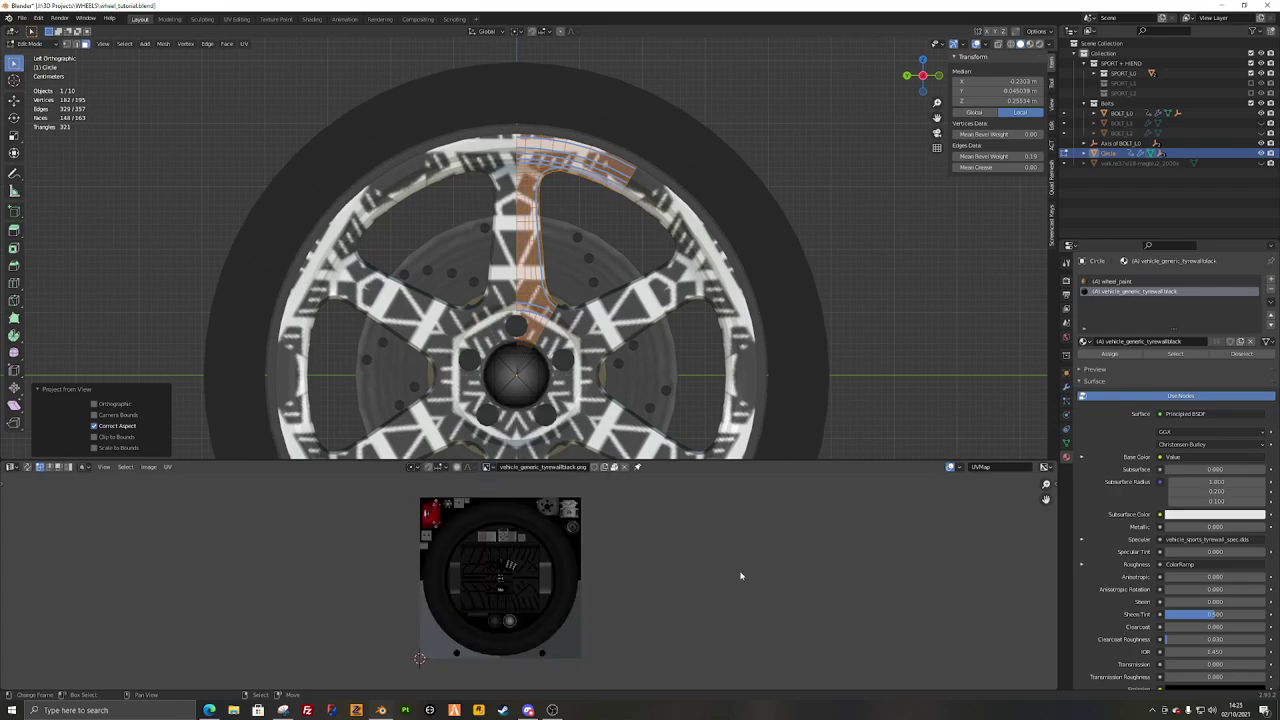
# Step: Scale all the displayed UVs to 0 around the 2D cursor on the texture's plain grey corner area
pyautogui.scroll(3, 519, 648)
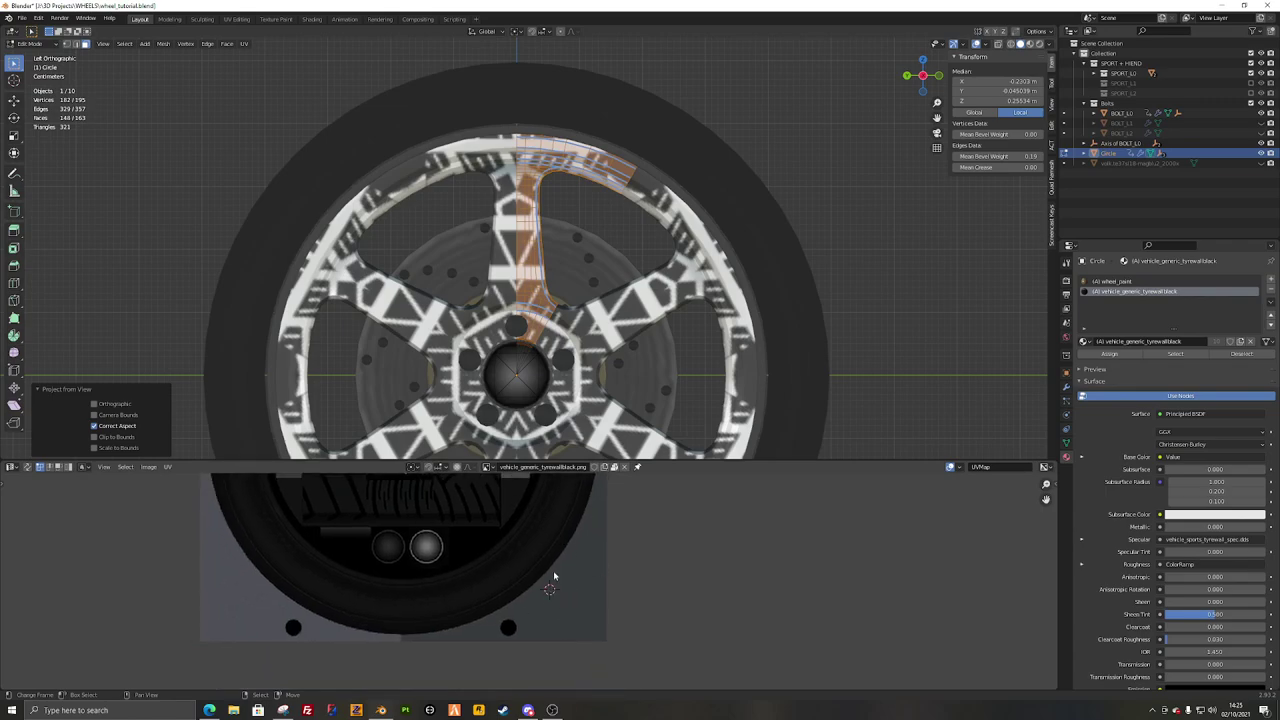
pyautogui.click(413, 467)
pyautogui.click(421, 504)
pyautogui.scroll(-2, 567, 604)
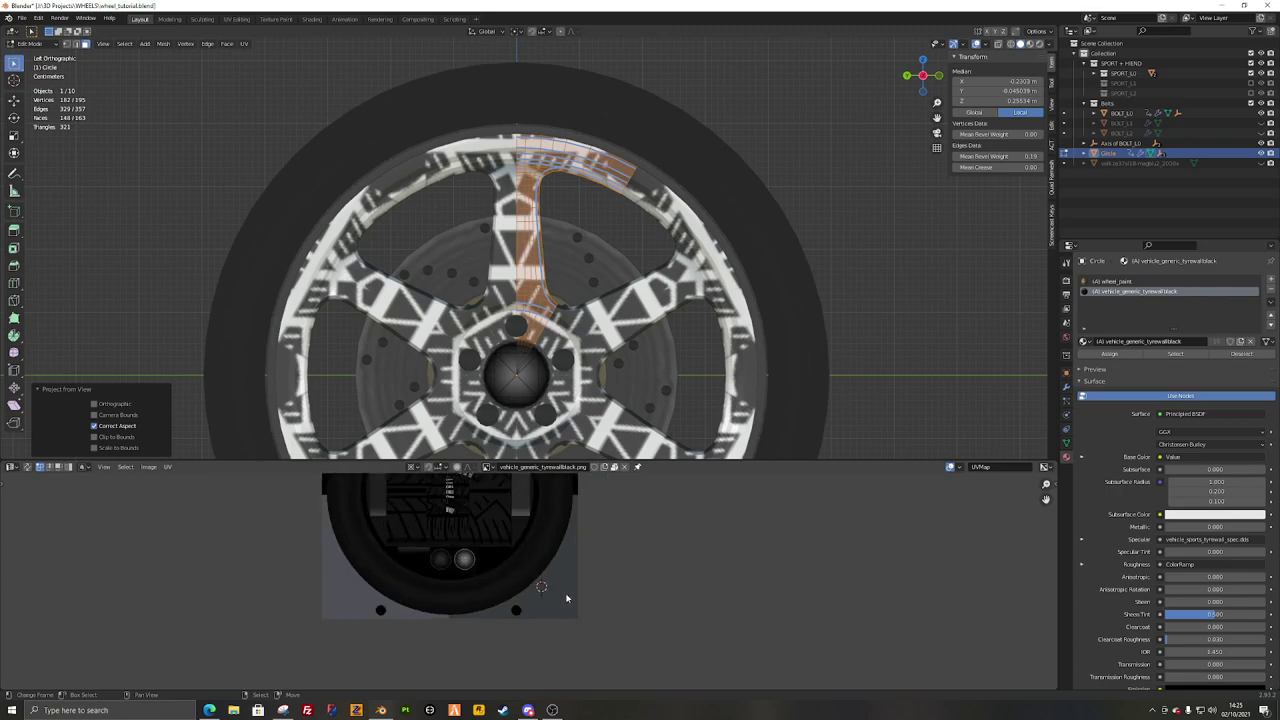
pyautogui.scroll(-1, 525, 580)
pyautogui.press('a')
pyautogui.press('s')
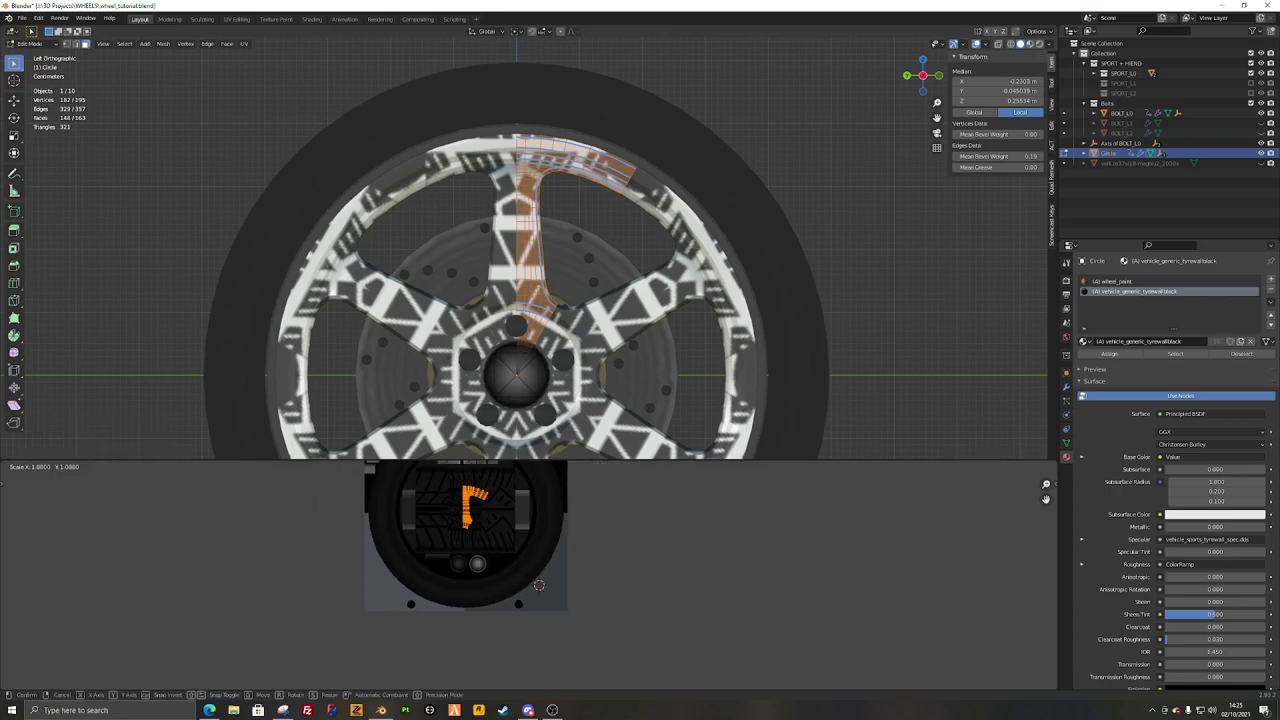
pyautogui.press('0')
pyautogui.press('Return')
# Step: Return to Object Mode, switch the viewport to Material Preview, and deselect everything
pyautogui.press('Tab')
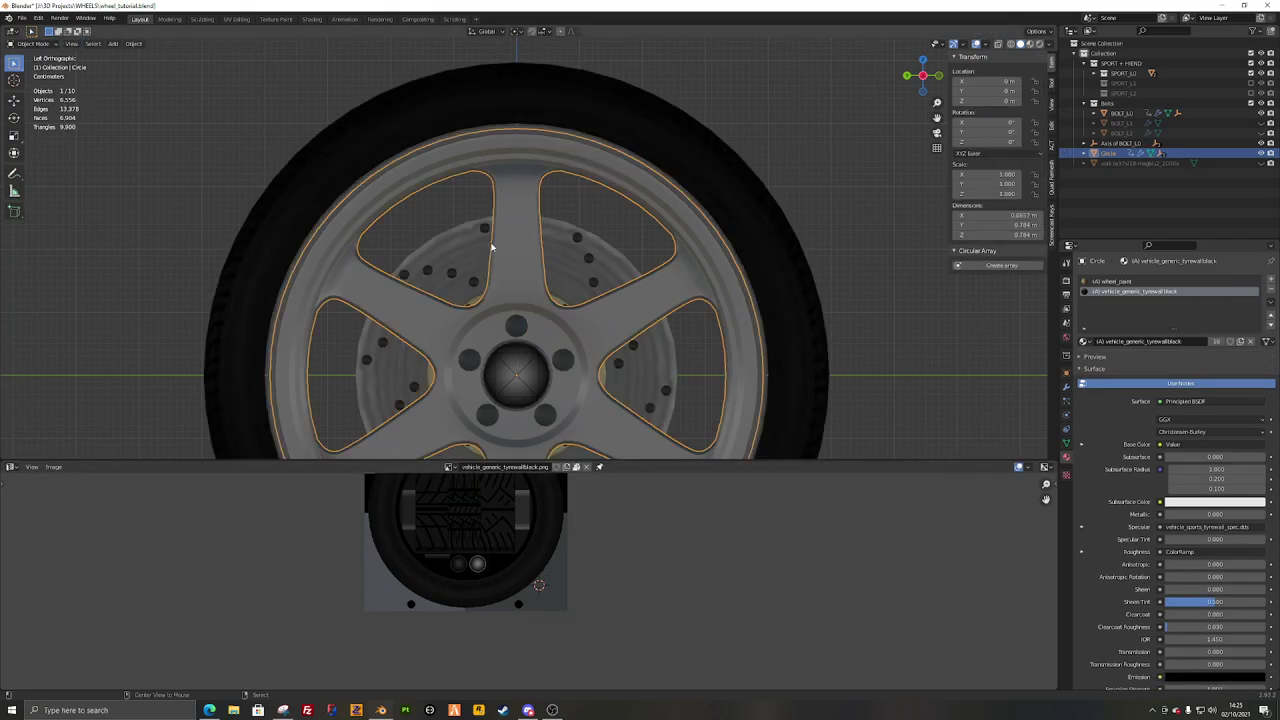
pyautogui.press('z')
pyautogui.hotkey('alt', 'a')
pyautogui.moveTo(509, 257); pyautogui.dragTo(640, 270, button='middle')
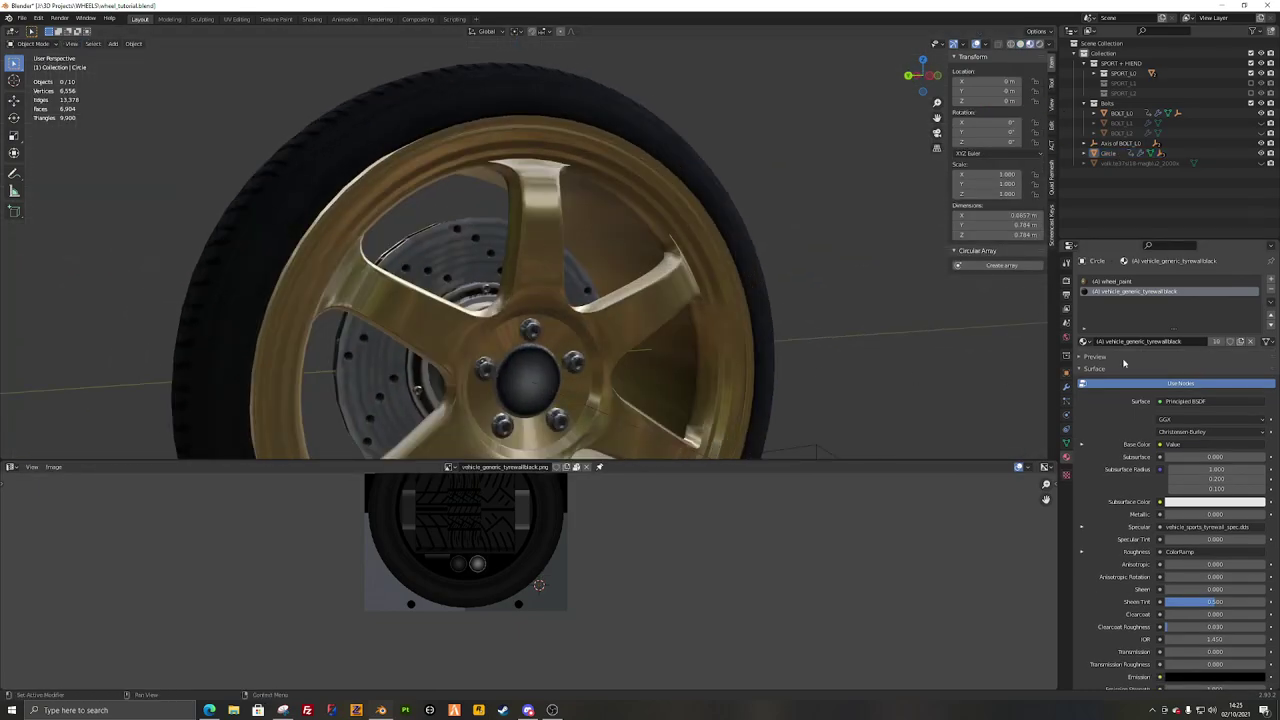
pyautogui.click(1247, 281)
pyautogui.click(1271, 290)
pyautogui.scroll(-3, 570, 315)
pyautogui.moveTo(558, 314)
pyautogui.mouseDown(button='middle')
pyautogui.moveTo(614, 311)
pyautogui.moveTo(449, 300)
pyautogui.moveTo(651, 326)
pyautogui.mouseUp(button='middle')
pyautogui.hotkey('ctrl', 'z')
pyautogui.hotkey('ctrl', 'z')
pyautogui.hotkey('ctrl', 'z')
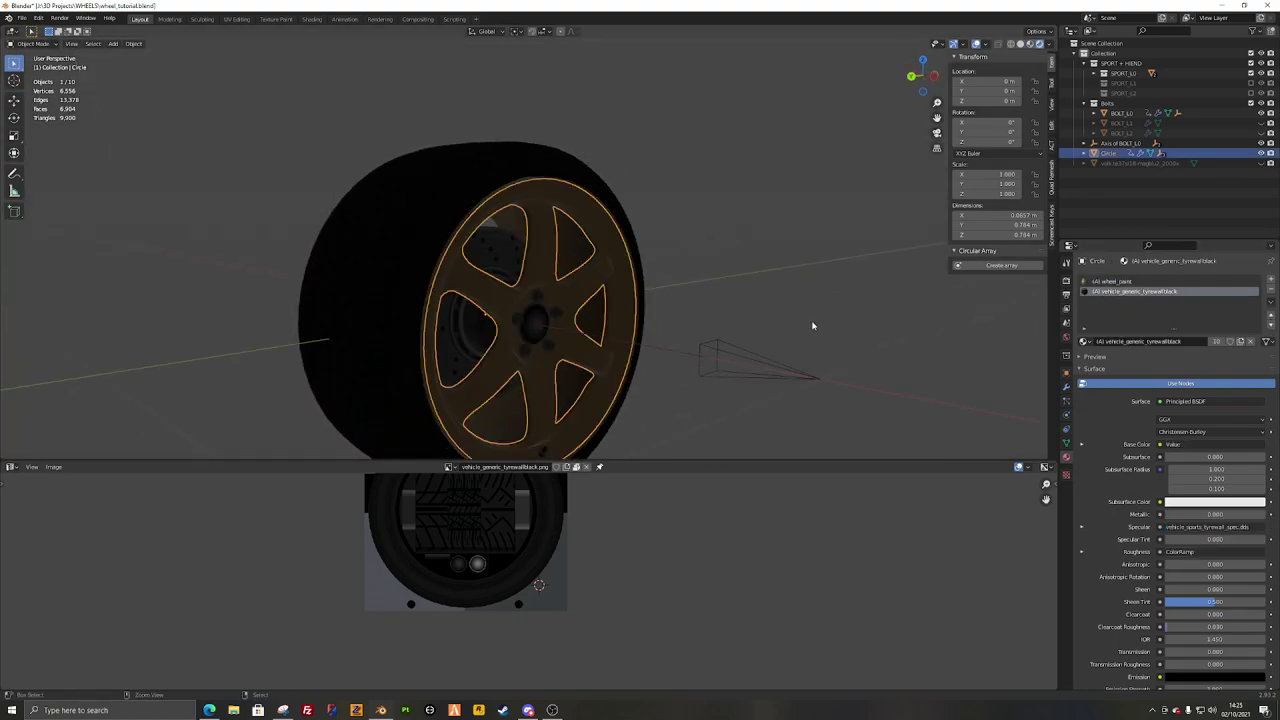
# Step: Deselect the wheel and examine its gold paint from the front in Material Preview
pyautogui.scroll(4, 529, 581)
pyautogui.moveTo(156, 585); pyautogui.dragTo(175, 629, button='middle')
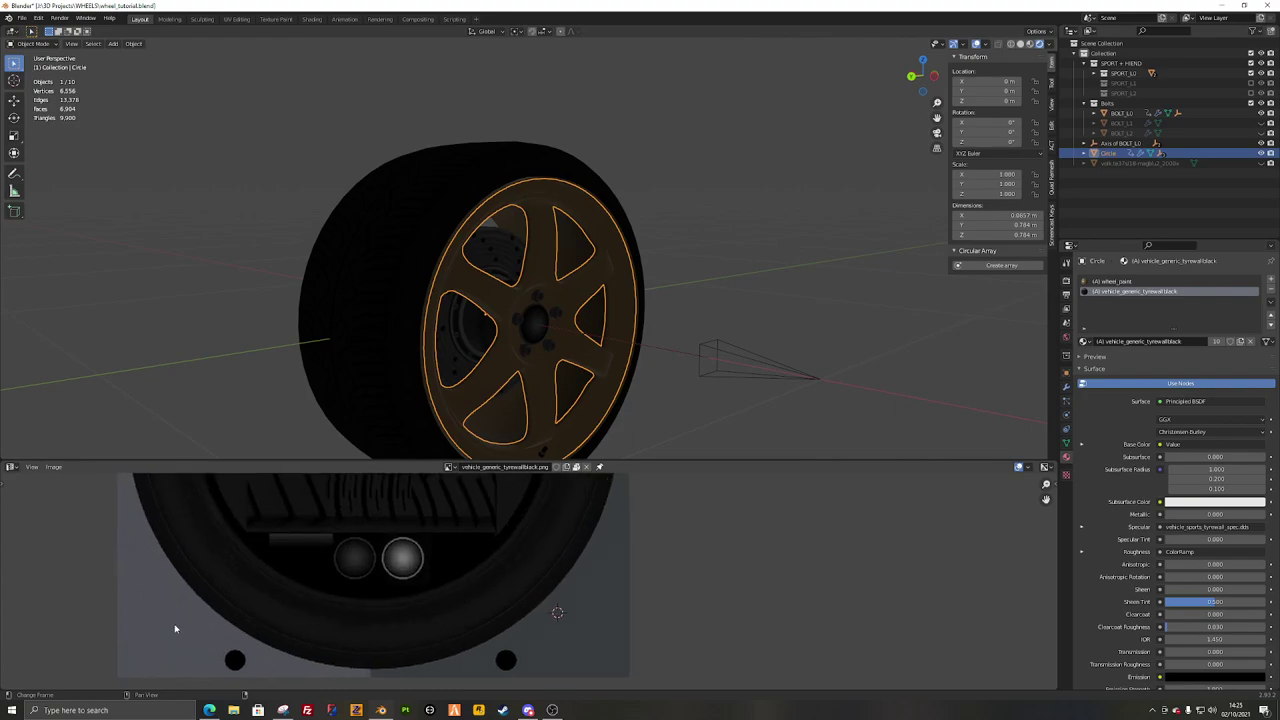
pyautogui.moveTo(700, 365); pyautogui.dragTo(653, 362, button='middle')
pyautogui.hotkey('alt', 'a')
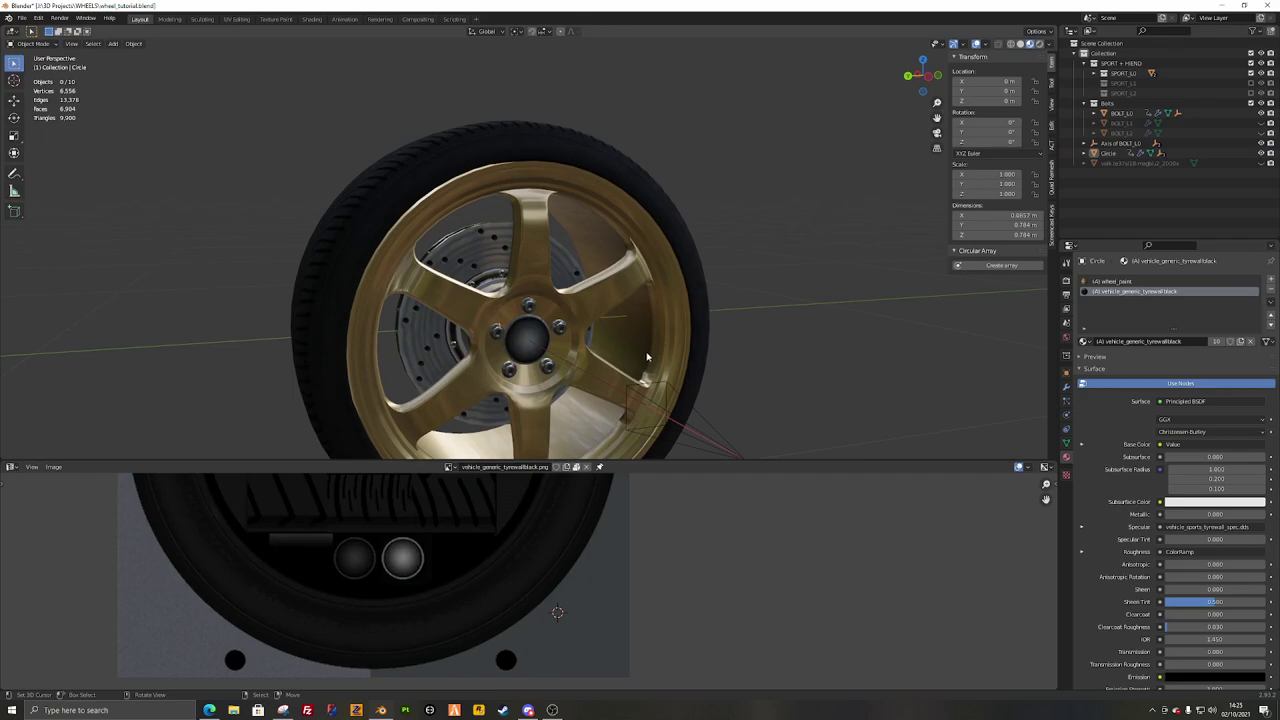
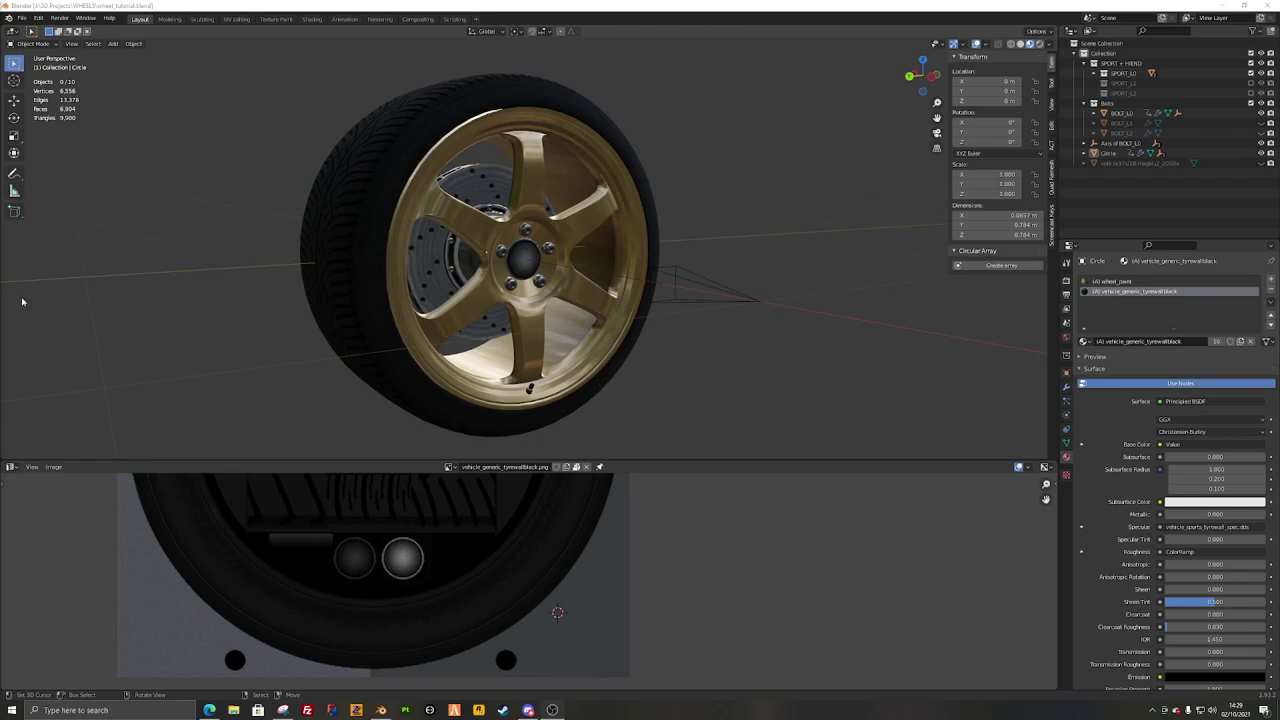
# Step: Turn off the viewport display of the Circle mesh's Bevel modifier, then deselect everything
pyautogui.scroll(5, 22, 301)
pyautogui.click(488, 96)
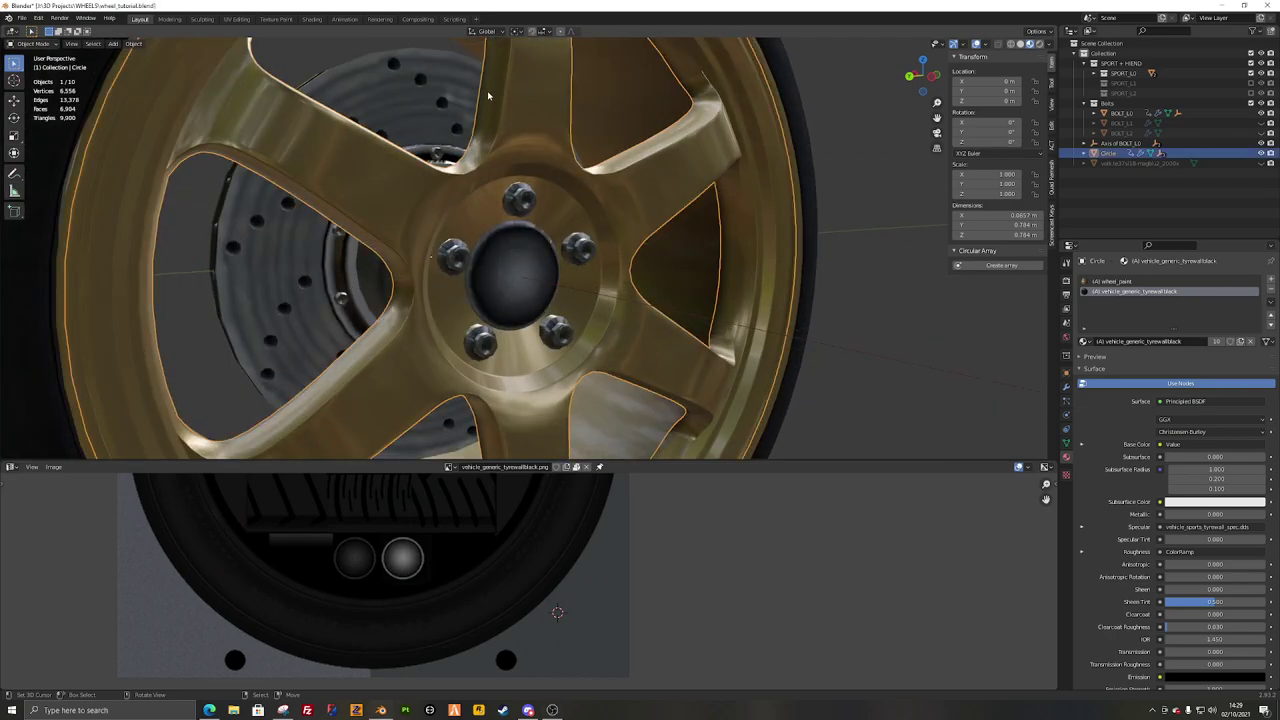
pyautogui.click(1066, 386)
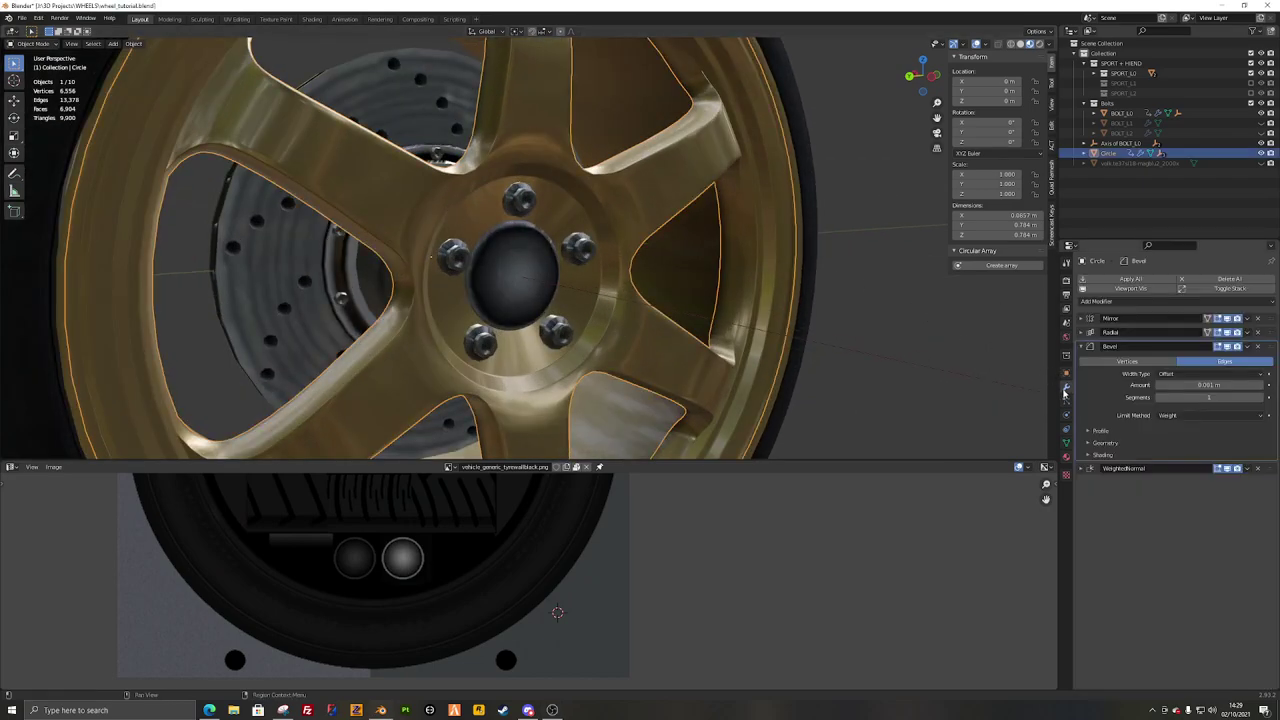
pyautogui.click(1228, 347)
pyautogui.scroll(-3, 450, 260)
pyautogui.hotkey('alt', 'a')
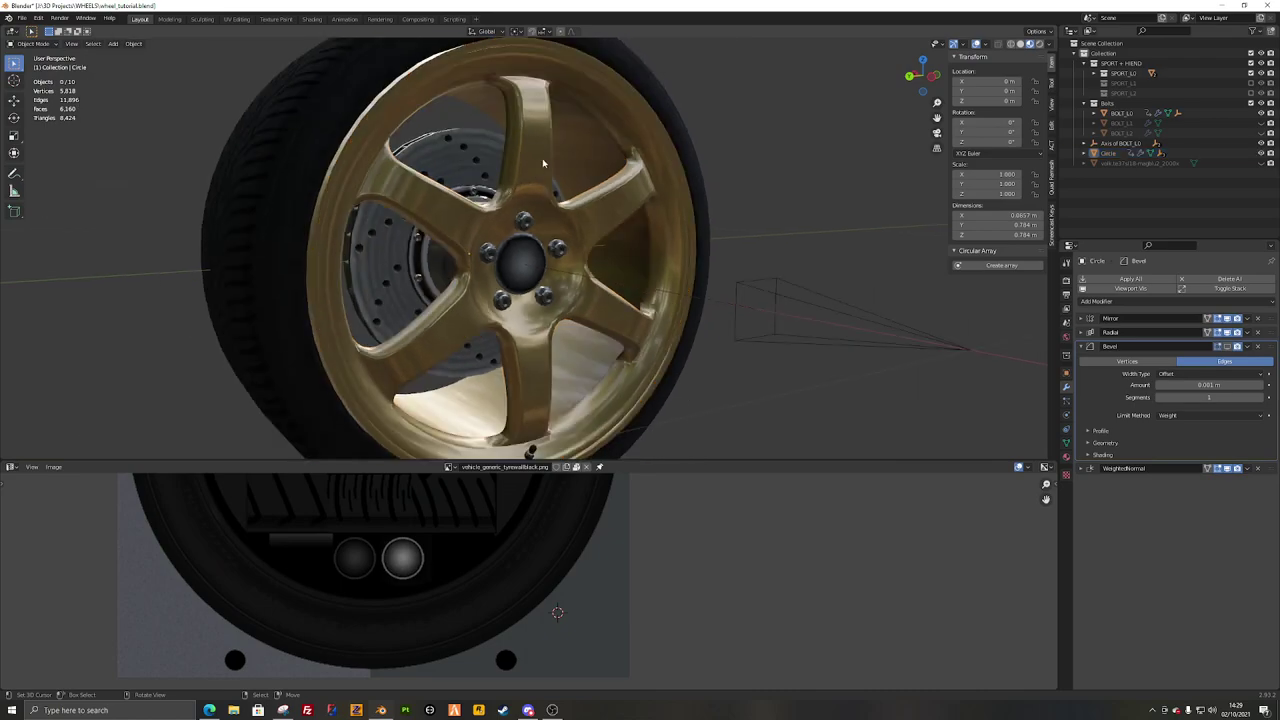
# Step: Inspect the spoke's bevel-weighted edges in Edit Mode with nothing selected and toggle the Bevel modifier's edit-mode display
pyautogui.press('Tab')
pyautogui.scroll(4, 443, 177)
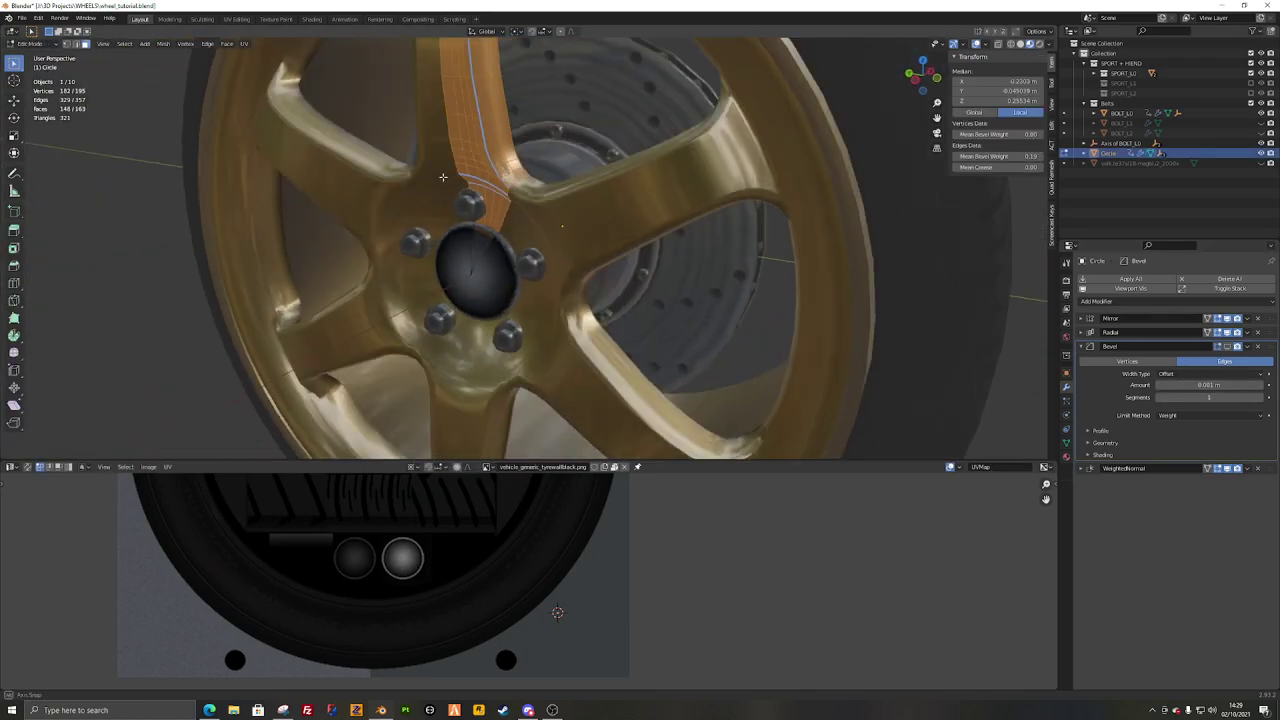
pyautogui.moveTo(443, 177); pyautogui.dragTo(432, 178, button='middle')
pyautogui.keyDown('shift'); pyautogui.moveTo(432, 178); pyautogui.dragTo(473, 324, button='middle'); pyautogui.keyUp('shift')
pyautogui.hotkey('alt', 'a')
pyautogui.keyDown('alt'); pyautogui.click(473, 324); pyautogui.keyUp('alt')
pyautogui.hotkey('alt', 'a')
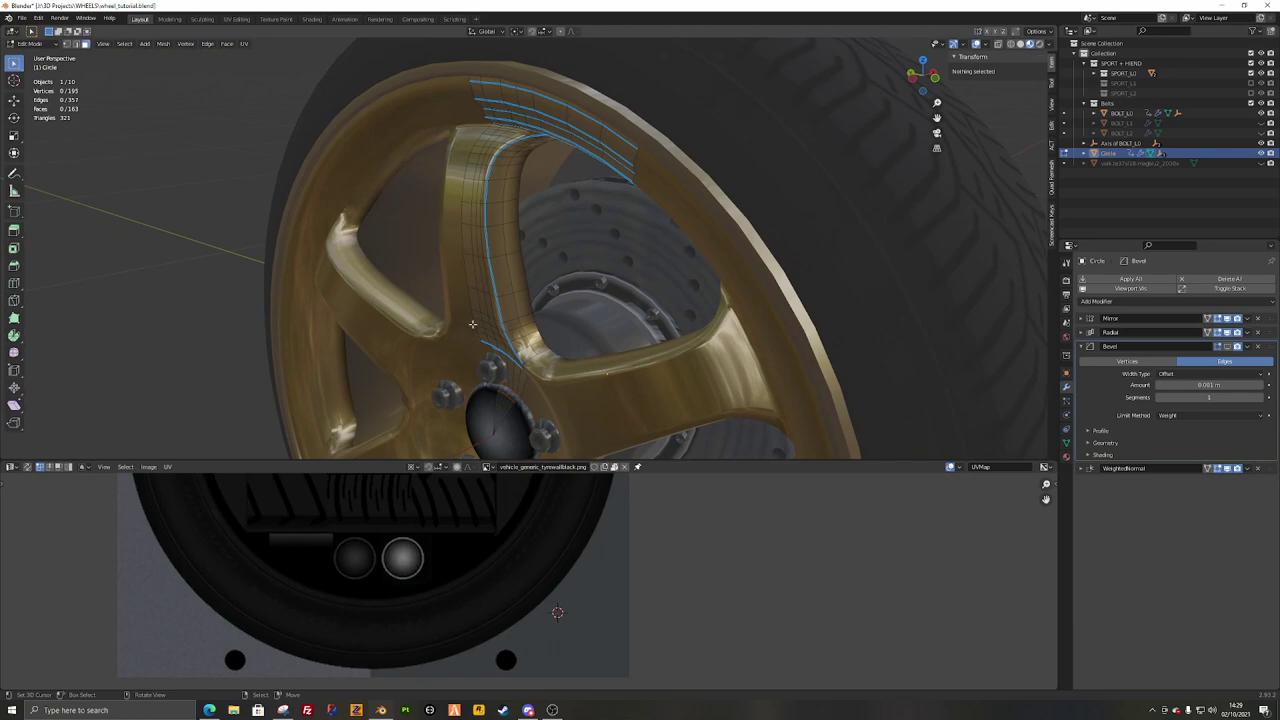
pyautogui.click(1219, 347)
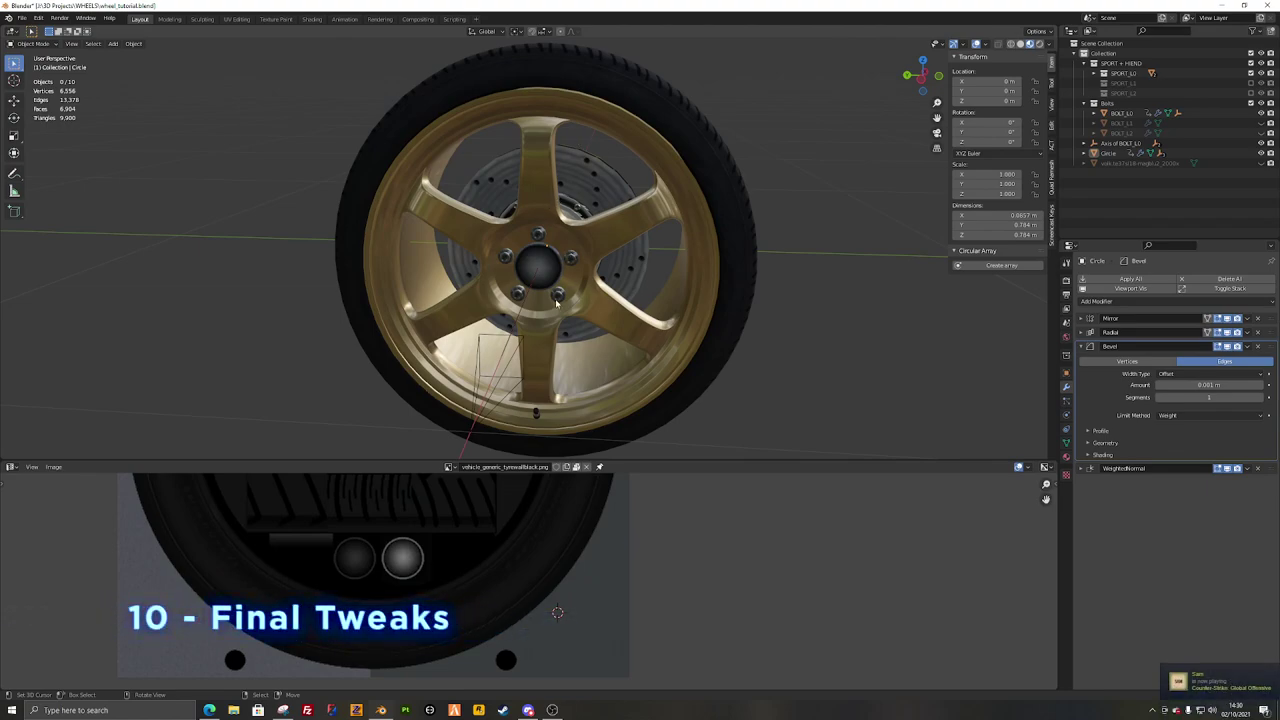
# Step: Inspect the centre cap in the left orthographic view and save wheel_tutorial.blend
pyautogui.moveTo(488, 357); pyautogui.dragTo(463, 349, button='middle')
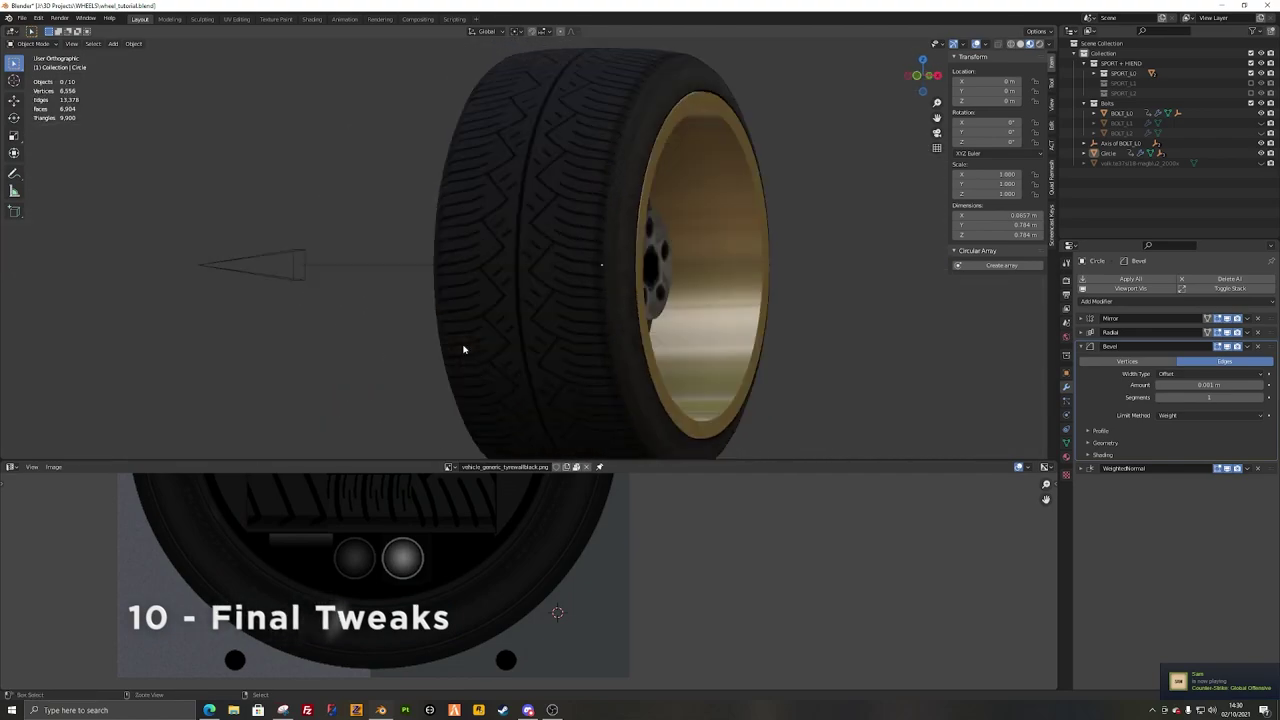
pyautogui.press('ctrl+KP_3')
pyautogui.scroll(11, 590, 350)
pyautogui.keyDown('shift'); pyautogui.moveTo(578, 247); pyautogui.dragTo(451, 172, button='middle'); pyautogui.keyUp('shift')
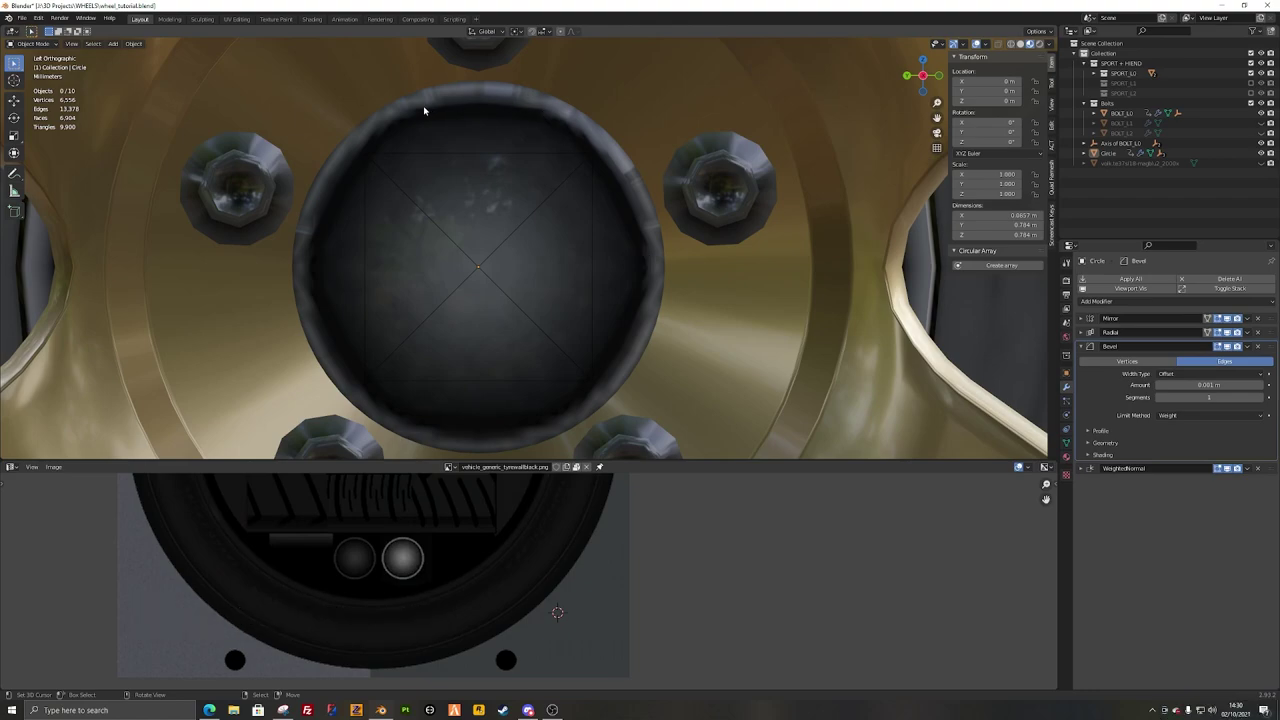
pyautogui.scroll(-10, 680, 351)
pyautogui.hotkey('ctrl', 's')
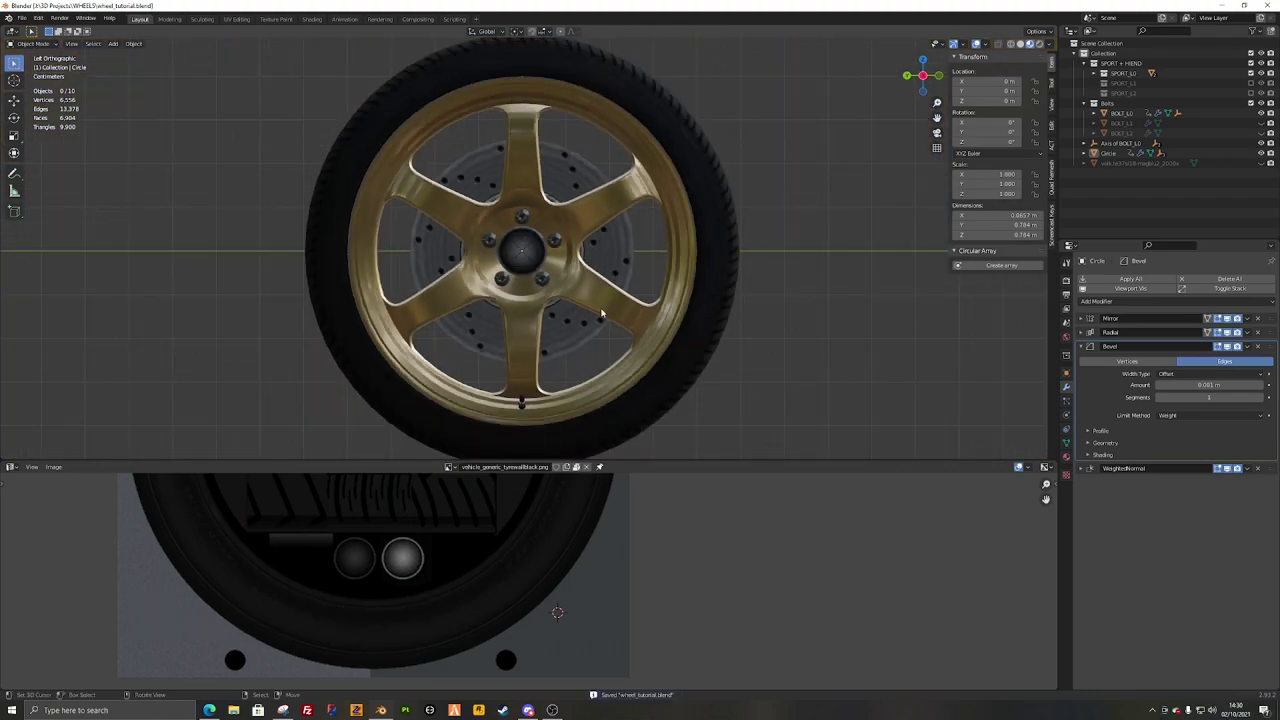
# Step: Duplicate the Circle mesh in place and rename the copy as backup
pyautogui.hotkey('shift', 'd')
pyautogui.press('Escape')
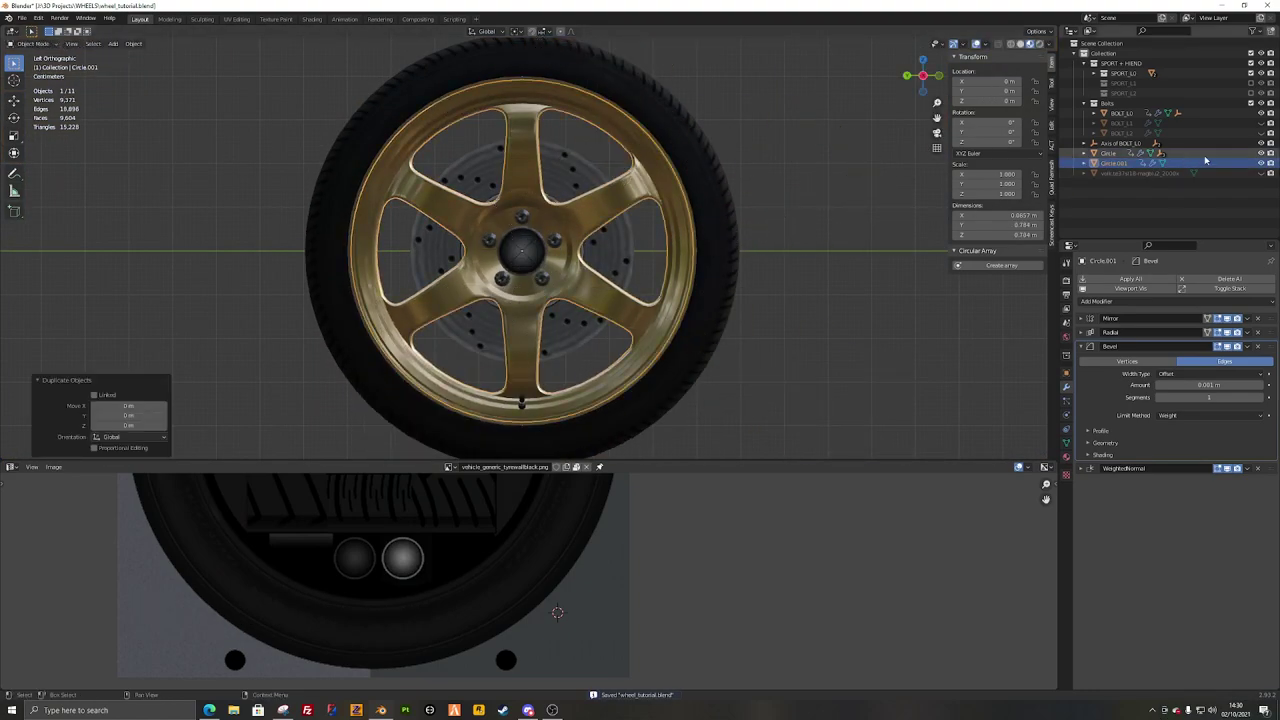
pyautogui.doubleClick(1112, 164)
pyautogui.write('backu')
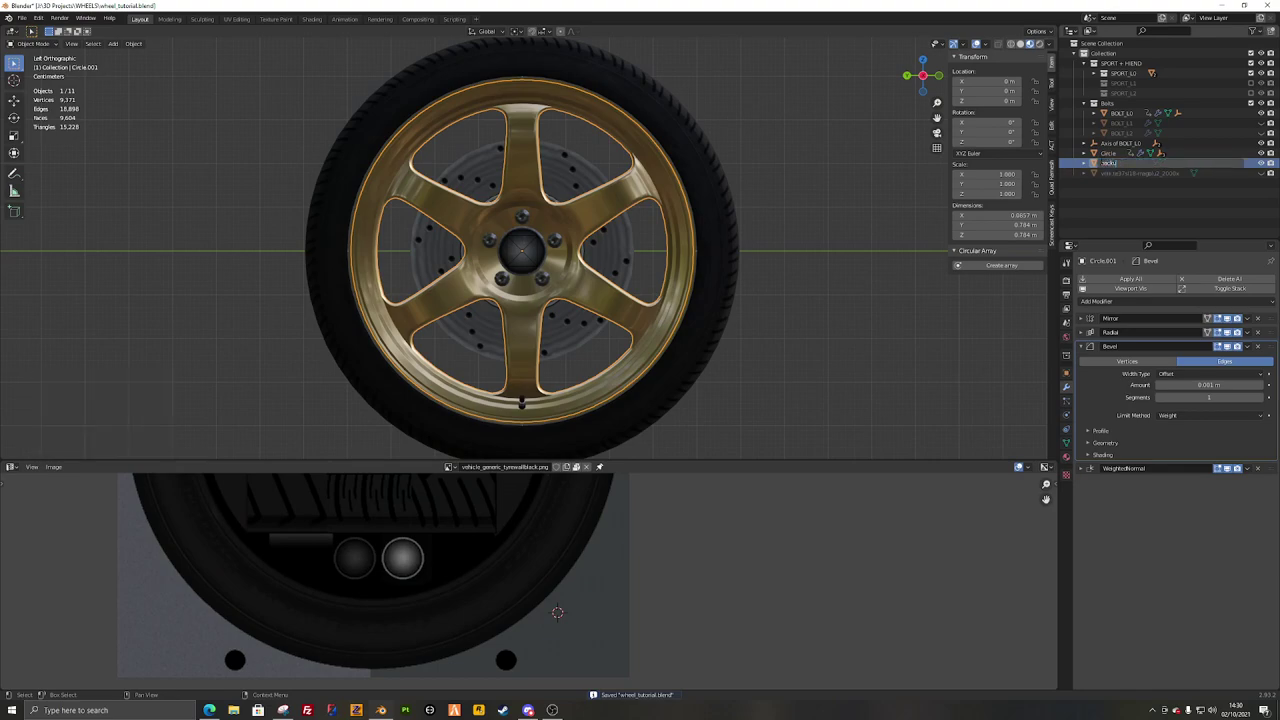
pyautogui.write('up')
pyautogui.press('Return')
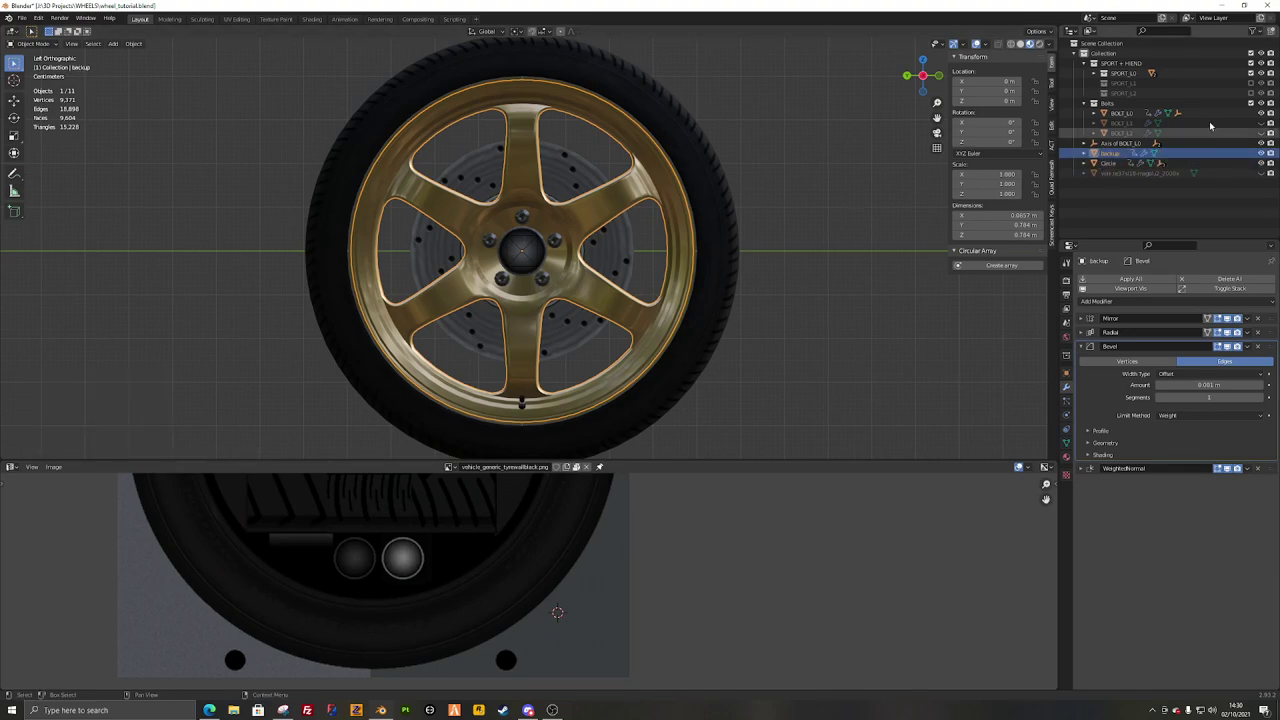
# Step: Show the Outliner's Disable in Viewports toggles and disable the backup object in viewports
pyautogui.click(1252, 31)
pyautogui.click(1207, 64)
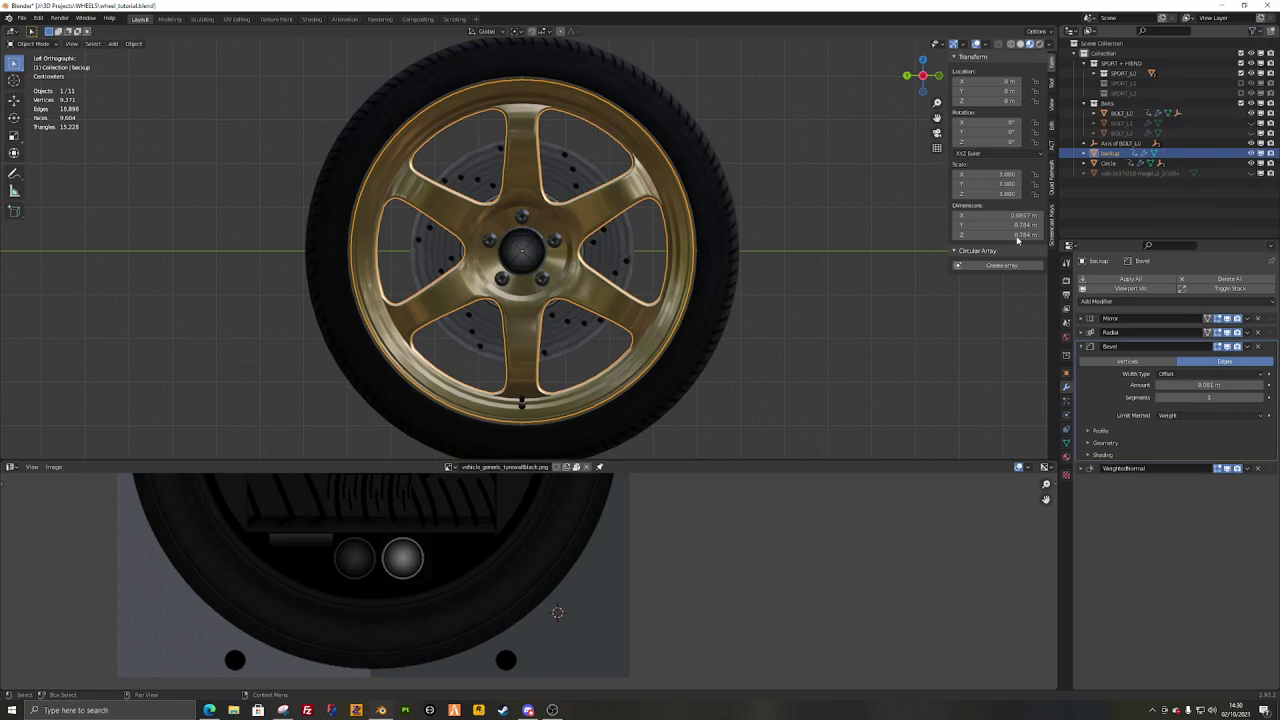
pyautogui.click(1260, 153)
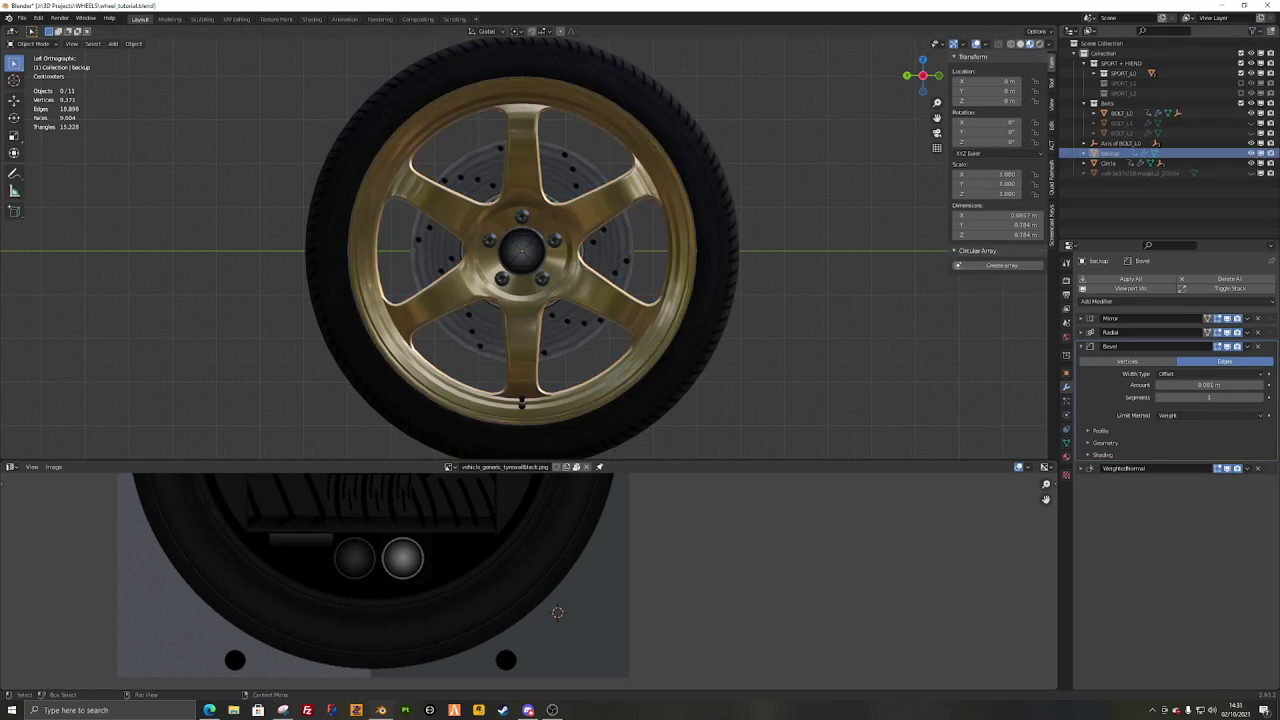
# Step: Apply the Mirror and Radial modifiers on the Circle mesh
pyautogui.click(600, 207)
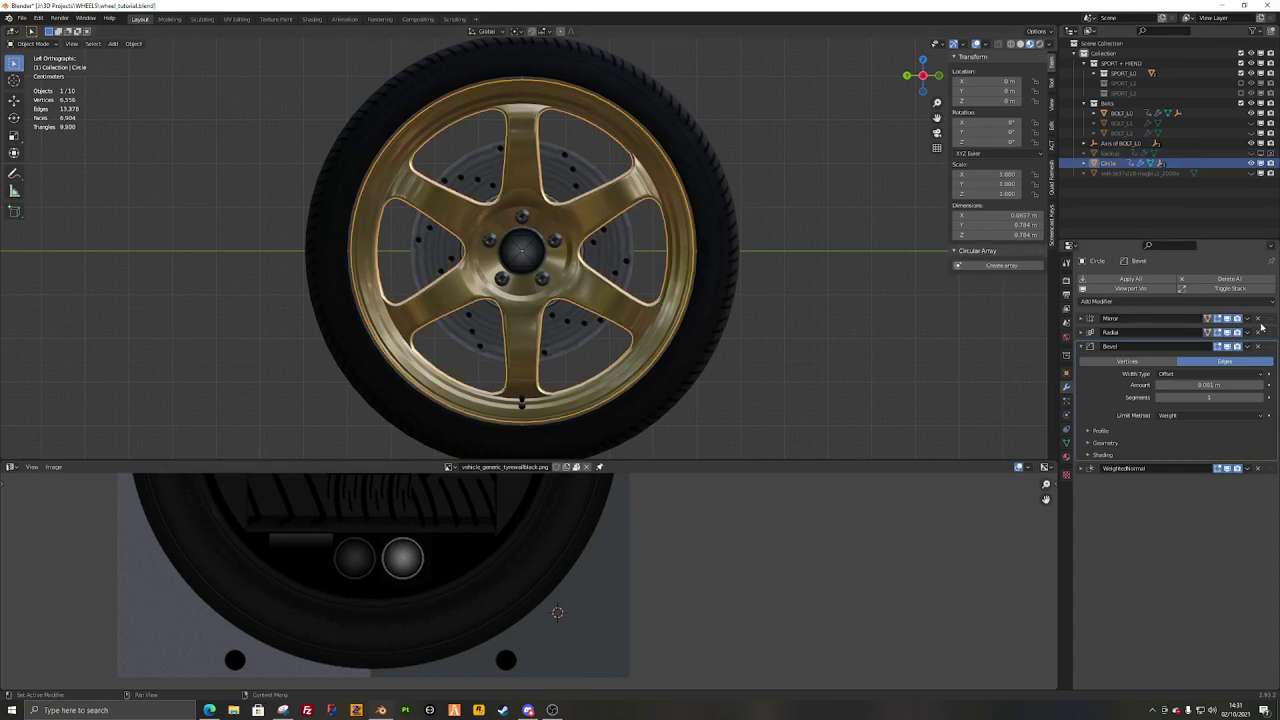
pyautogui.click(1247, 318)
pyautogui.click(1215, 330)
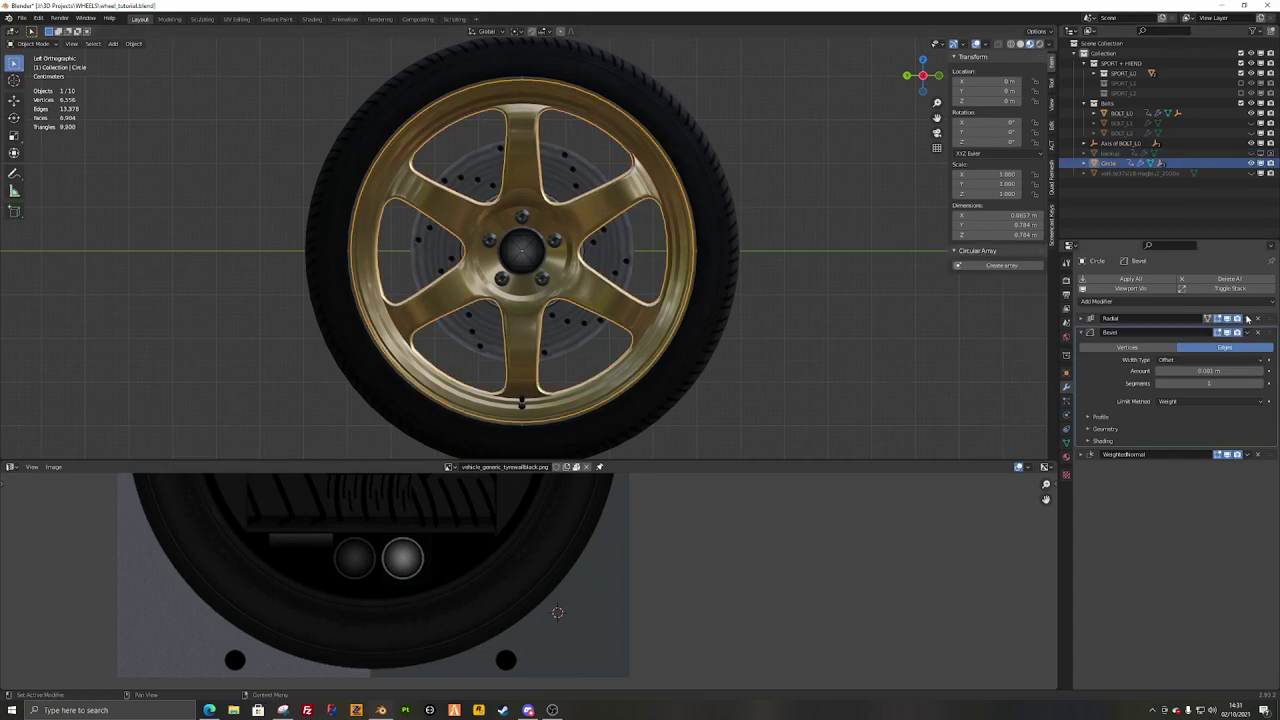
pyautogui.click(1247, 318)
pyautogui.click(1215, 330)
# Step: Circle-select the faces of the centre cap's inner disc on the Circle mesh
pyautogui.press('Tab')
pyautogui.scroll(4, 500, 300)
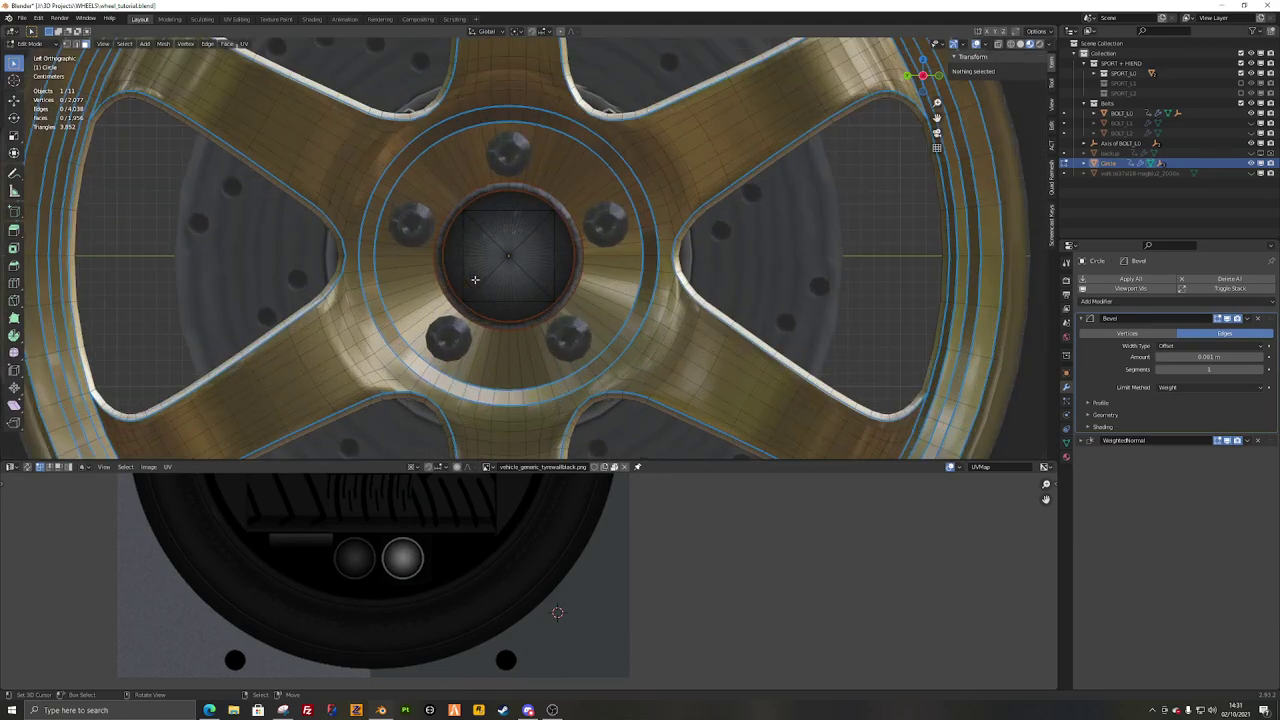
pyautogui.scroll(-4, 505, 295)
pyautogui.scroll(7, 513, 284)
pyautogui.scroll(6, 513, 284)
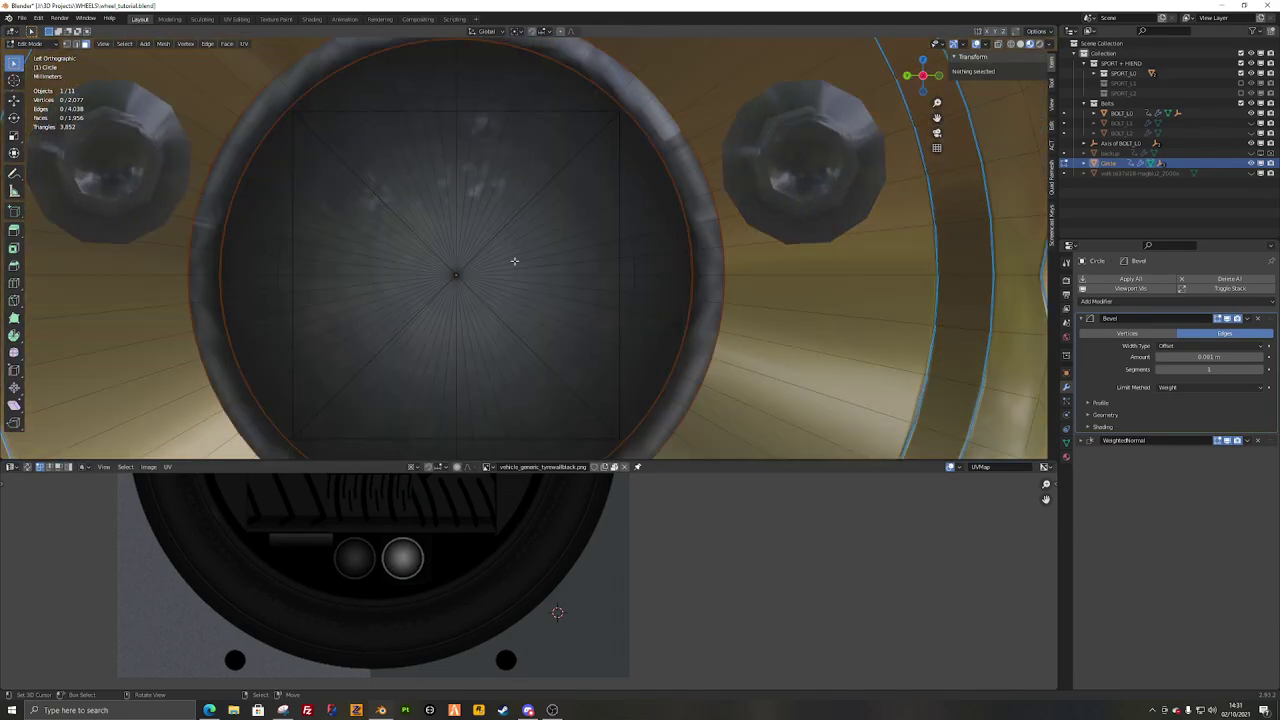
pyautogui.press('c')
pyautogui.scroll(1, 468, 283)
pyautogui.click(468, 283)
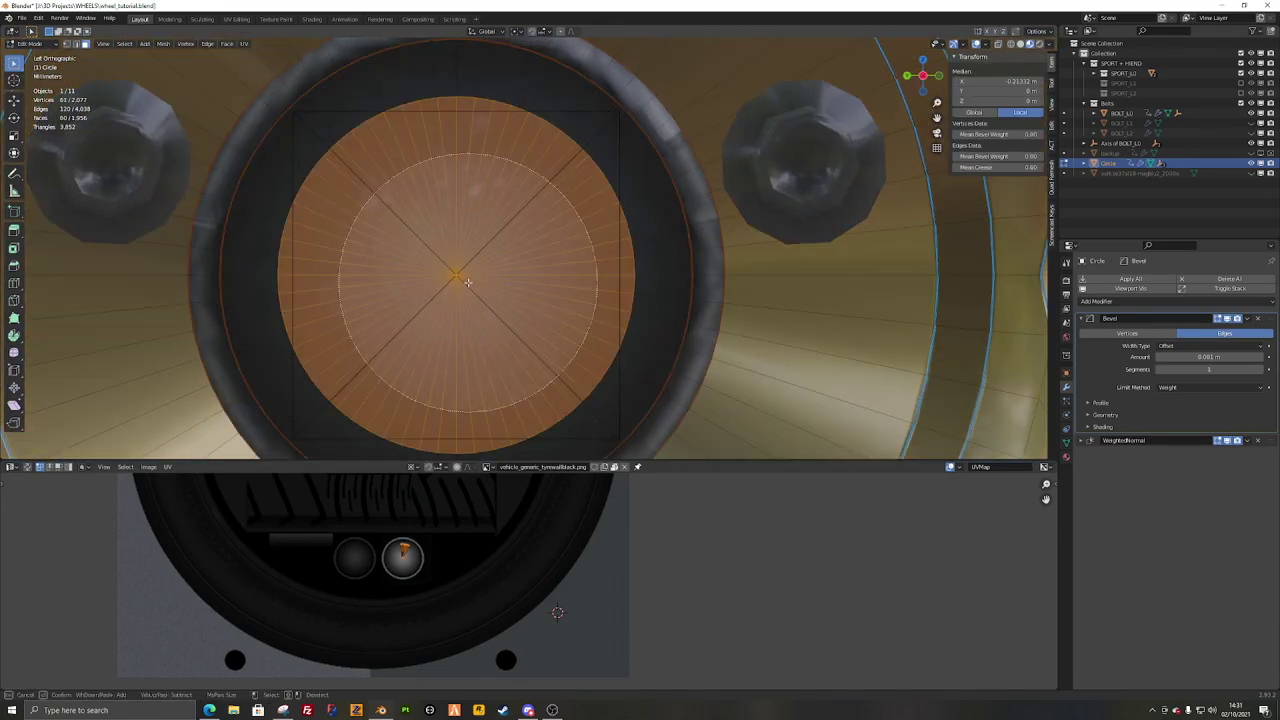
pyautogui.scroll(-3, 464, 283)
pyautogui.click(464, 283)
pyautogui.scroll(-1, 459, 276)
pyautogui.scroll(-2, 459, 276)
pyautogui.click(459, 276)
pyautogui.scroll(-1, 459, 276)
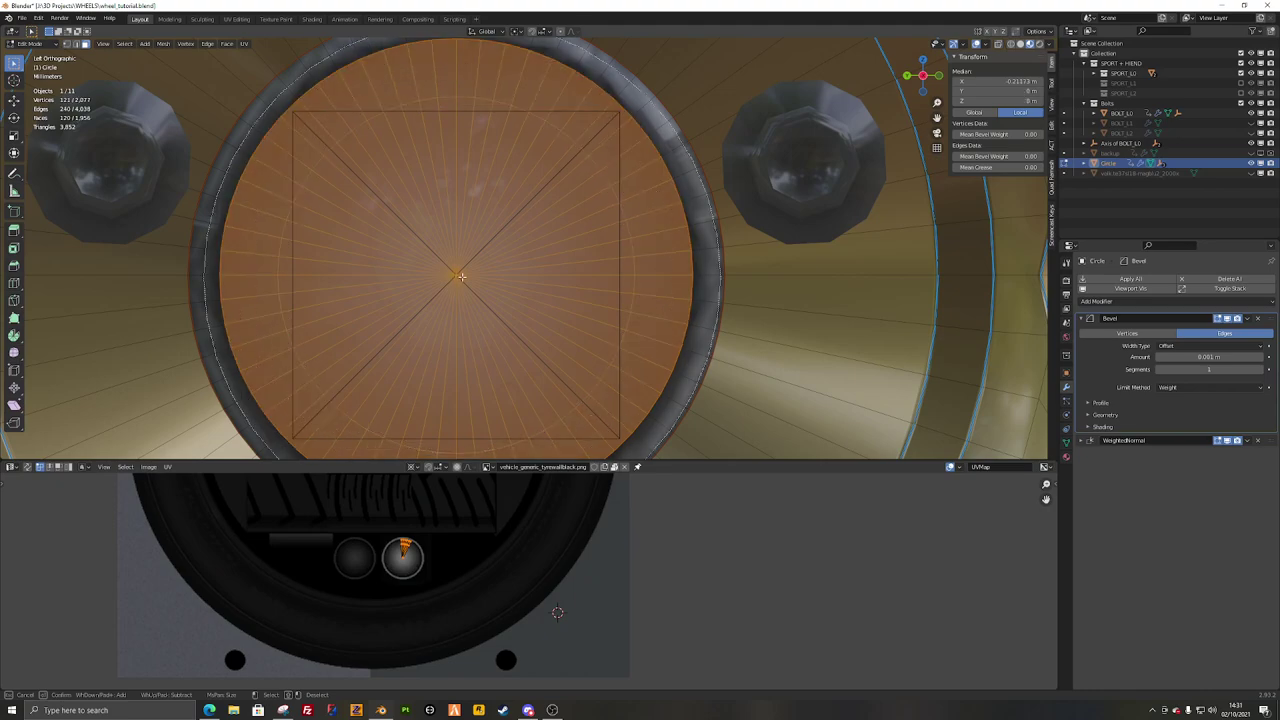
pyautogui.click(460, 277)
pyautogui.rightClick(462, 277)
# Step: Extend the selection to the centre cap's outer ring and unwrap the whole cap with Project from View
pyautogui.scroll(-3, 462, 277)
pyautogui.press('c')
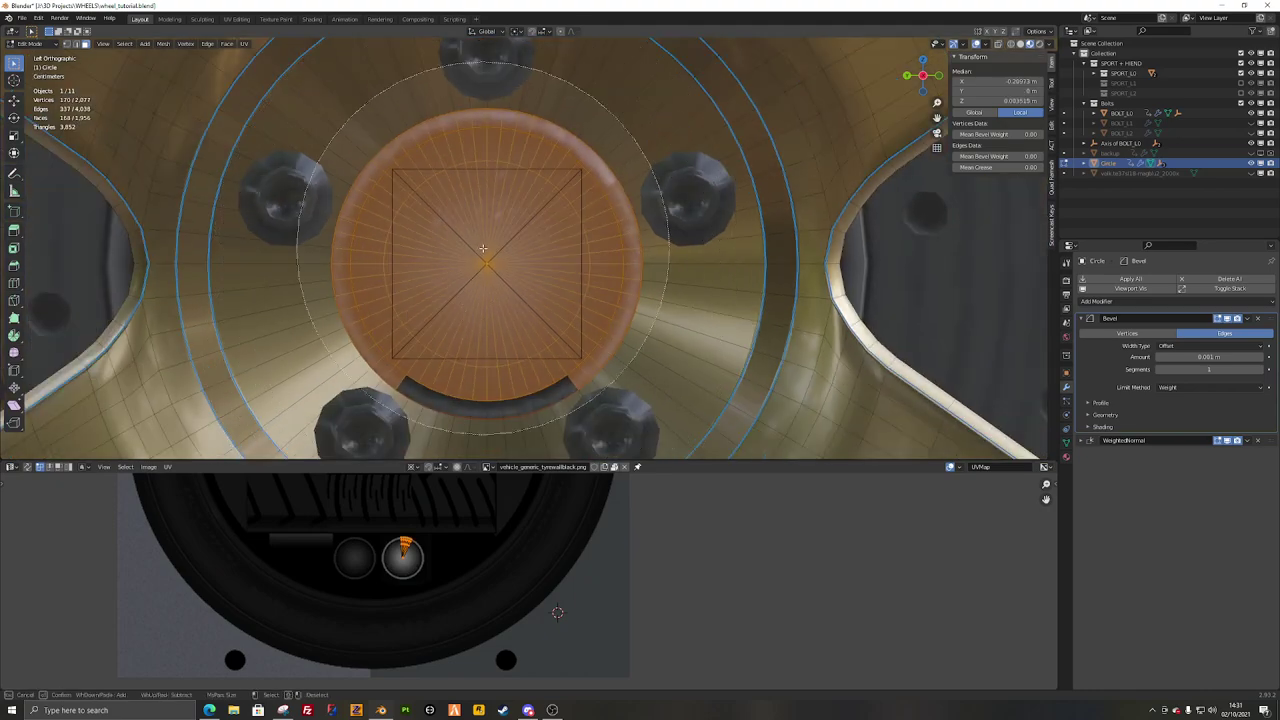
pyautogui.click(472, 277)
pyautogui.press('Escape')
pyautogui.press('u')
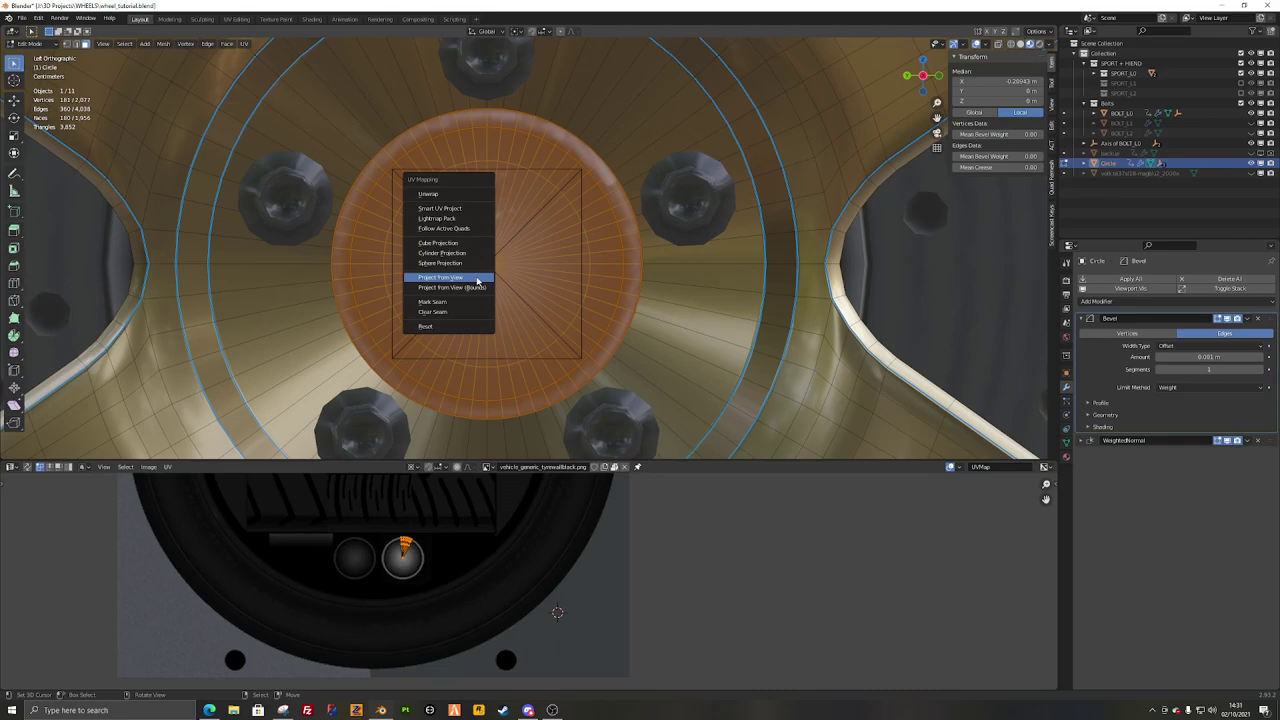
pyautogui.click(470, 277)
# Step: Shrink the centre cap's UVs and position them over the brighter round patch of vehicle_generic_tyrewallblack.png
pyautogui.scroll(-4, 448, 601)
pyautogui.scroll(3, 452, 598)
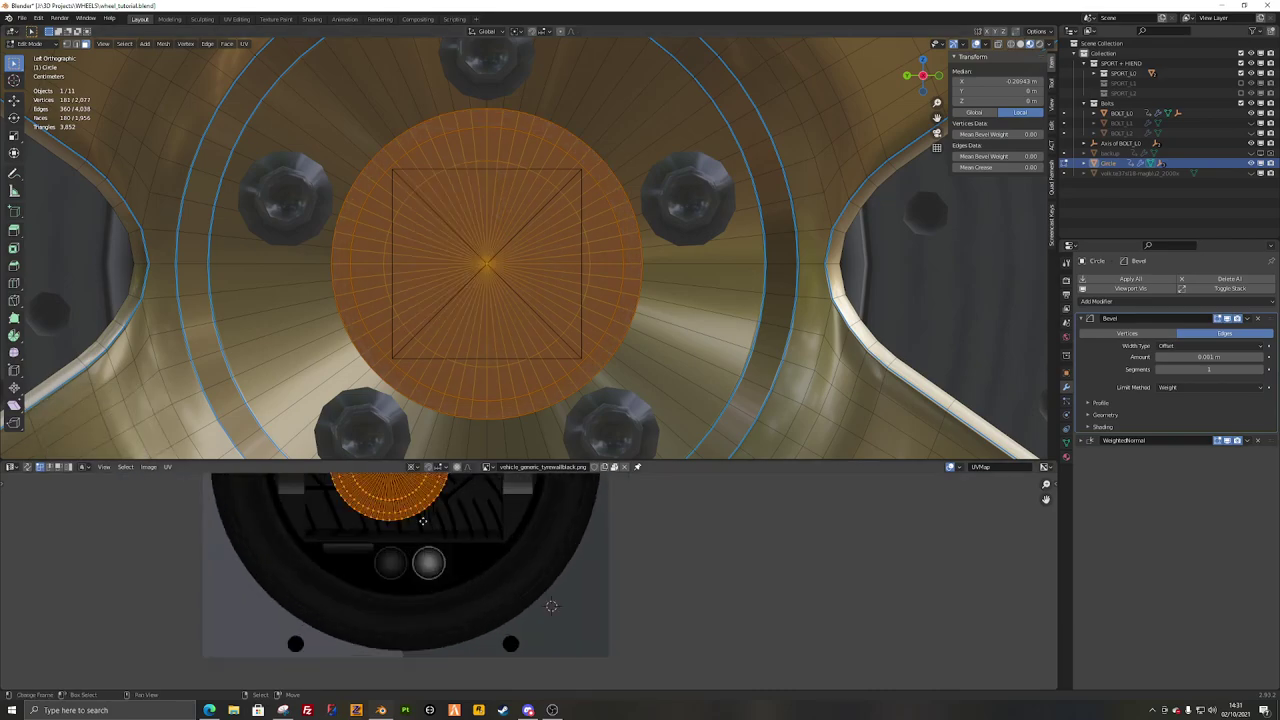
pyautogui.press('s')
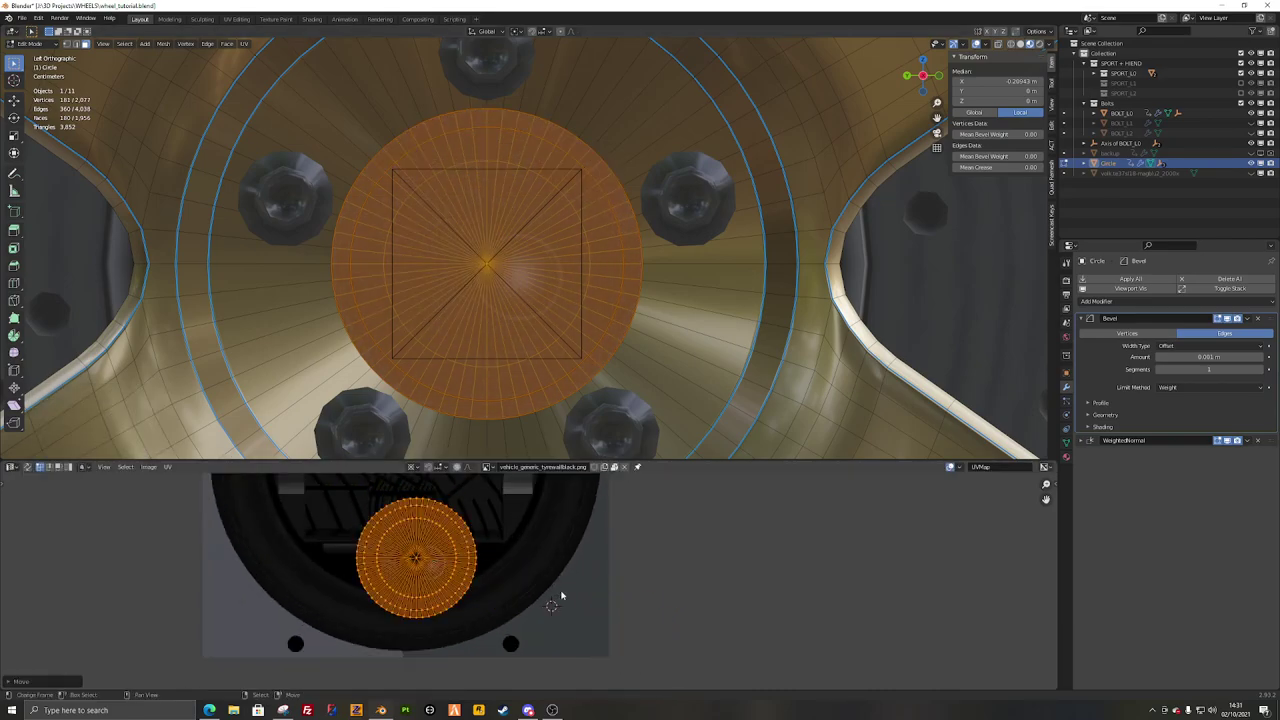
pyautogui.click(592, 578)
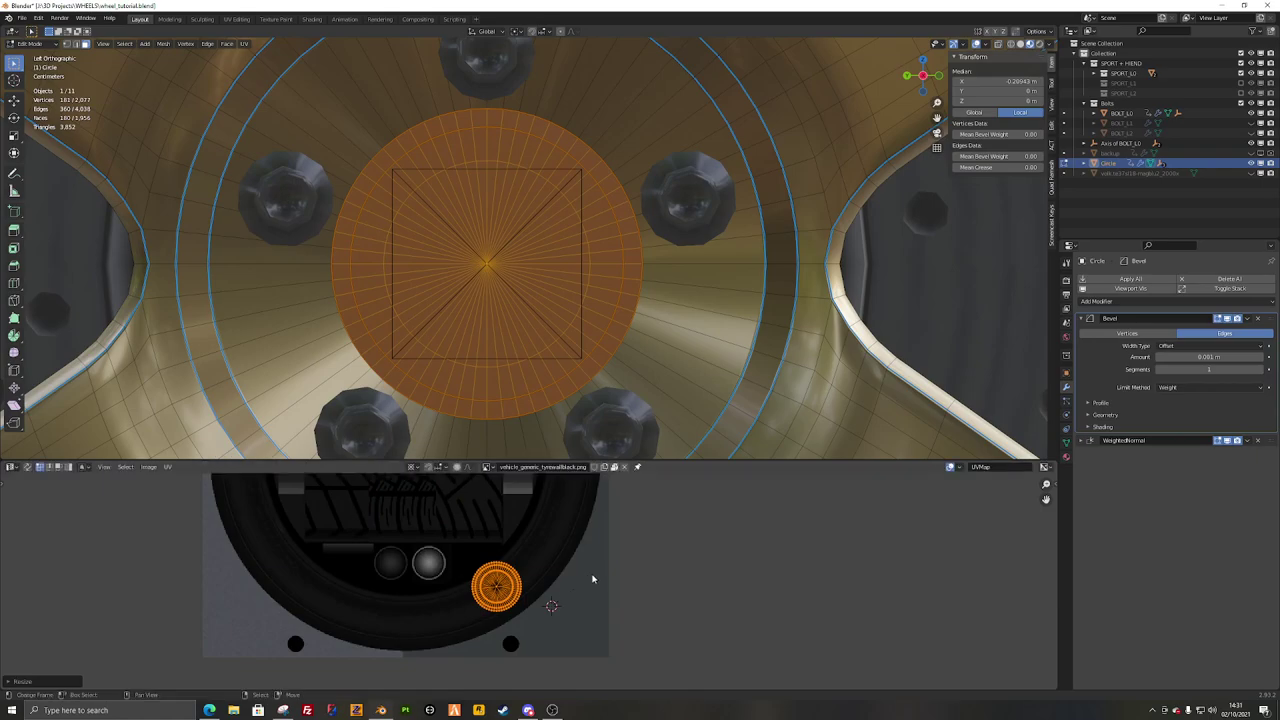
pyautogui.press('g')
pyautogui.click(447, 560)
pyautogui.scroll(6, 440, 560)
pyautogui.press('g')
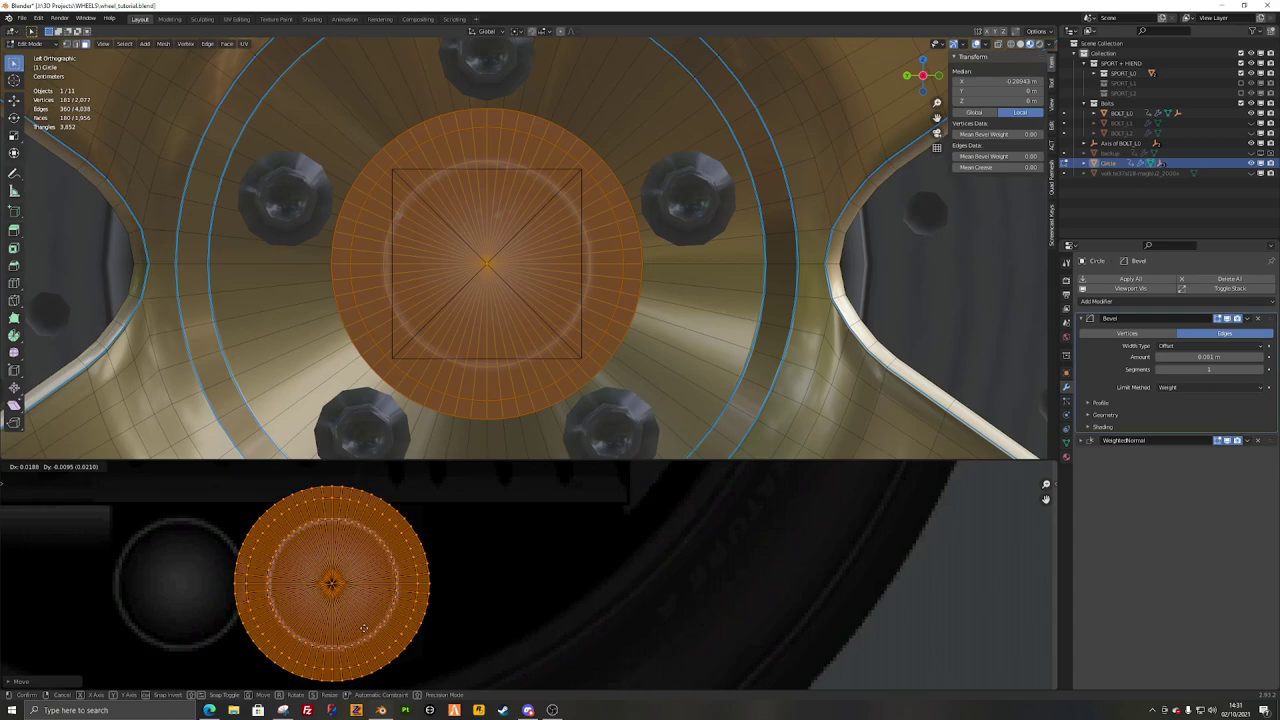
pyautogui.click(364, 628)
# Step: Snap the 2D cursor to the centre cap's UVs and inspect the cap's texture in Object Mode
pyautogui.hotkey('shift', 's')
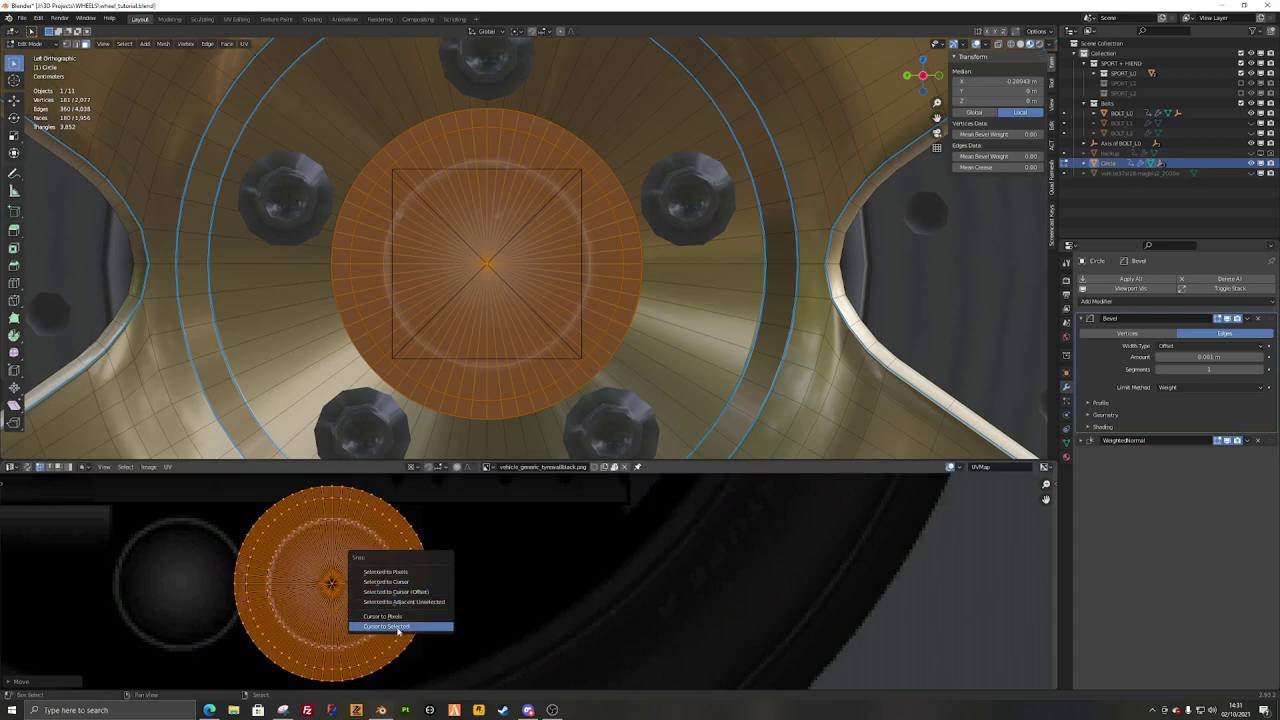
pyautogui.click(398, 627)
pyautogui.moveTo(440, 589); pyautogui.dragTo(551, 583, button='middle')
pyautogui.scroll(2, 545, 580)
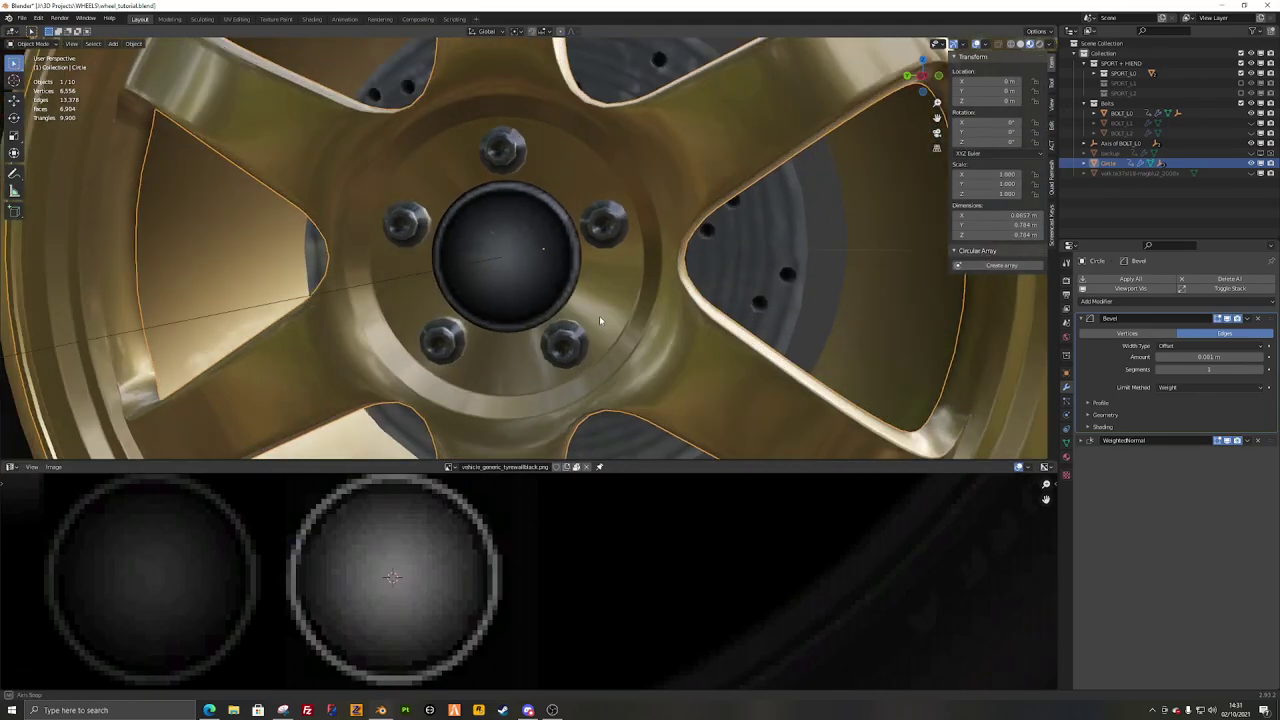
pyautogui.moveTo(599, 315); pyautogui.dragTo(565, 270, button='middle')
pyautogui.scroll(-4, 515, 318)
# Step: Invert the selection to the rim and spokes and unwrap those faces from the left view with Project from View
pyautogui.press('Tab')
pyautogui.hotkey('ctrl', 'i')
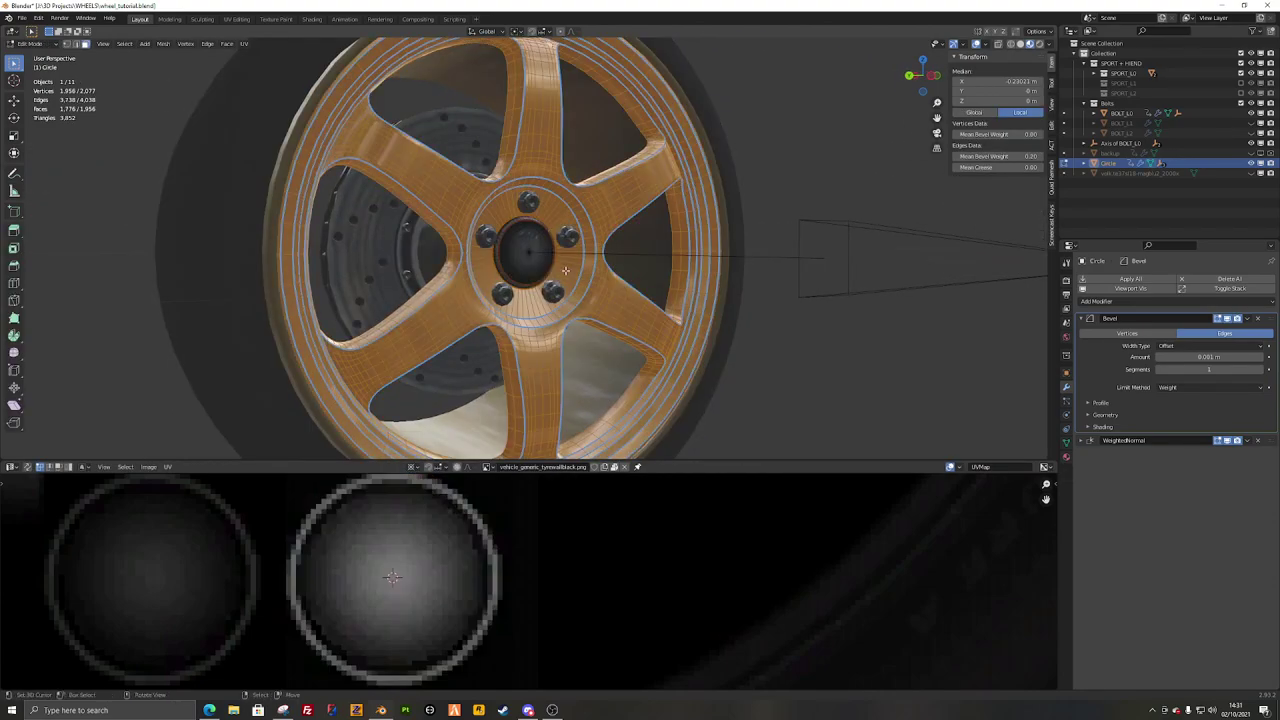
pyautogui.press('ctrl+KP_3')
pyautogui.press('u')
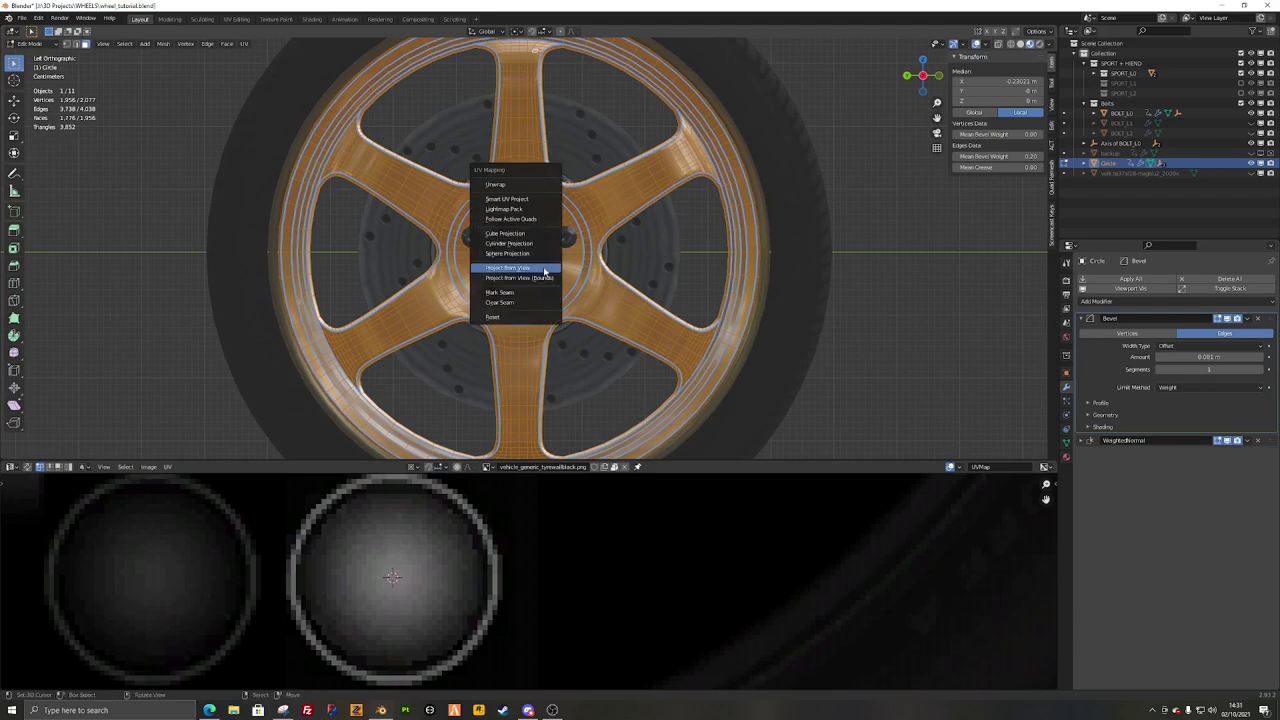
pyautogui.click(541, 252)
pyautogui.scroll(-5, 375, 597)
pyautogui.scroll(3, 597, 620)
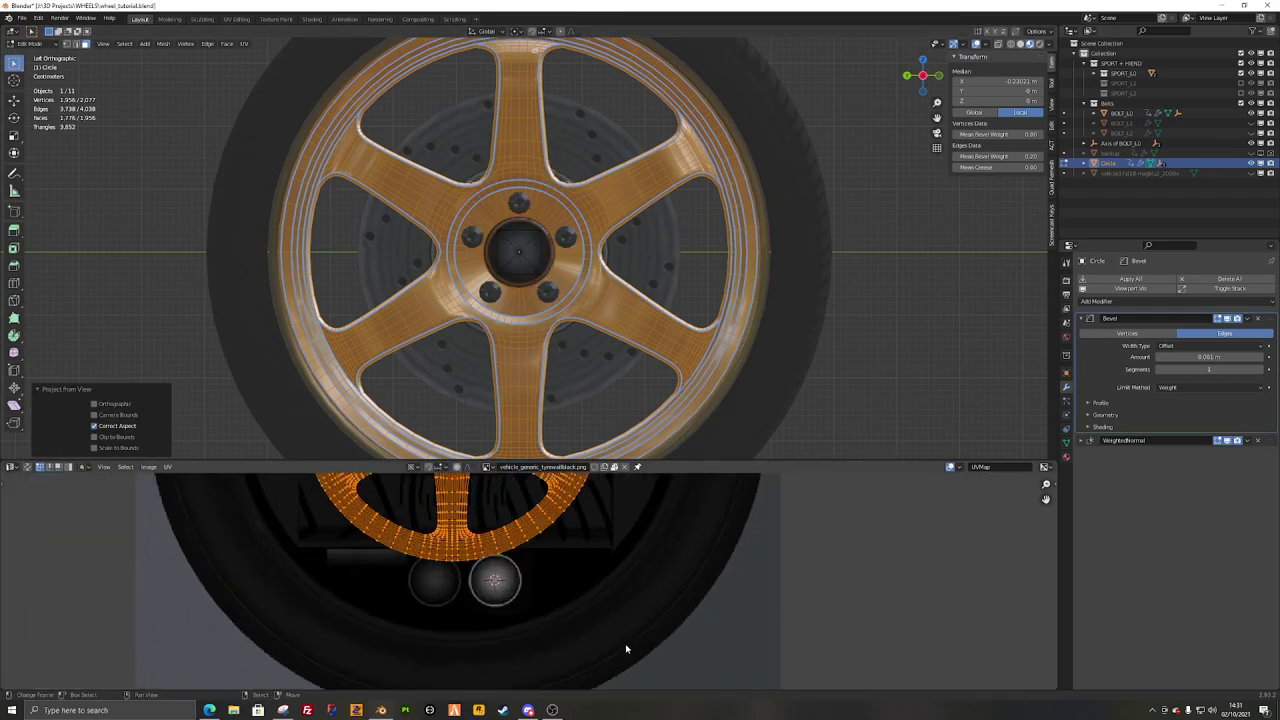
# Step: Set the UV pivot to 2D Cursor, scale the rim's UVs to 0, and deselect everything in Object Mode
pyautogui.scroll(2, 560, 520)
pyautogui.click(414, 467)
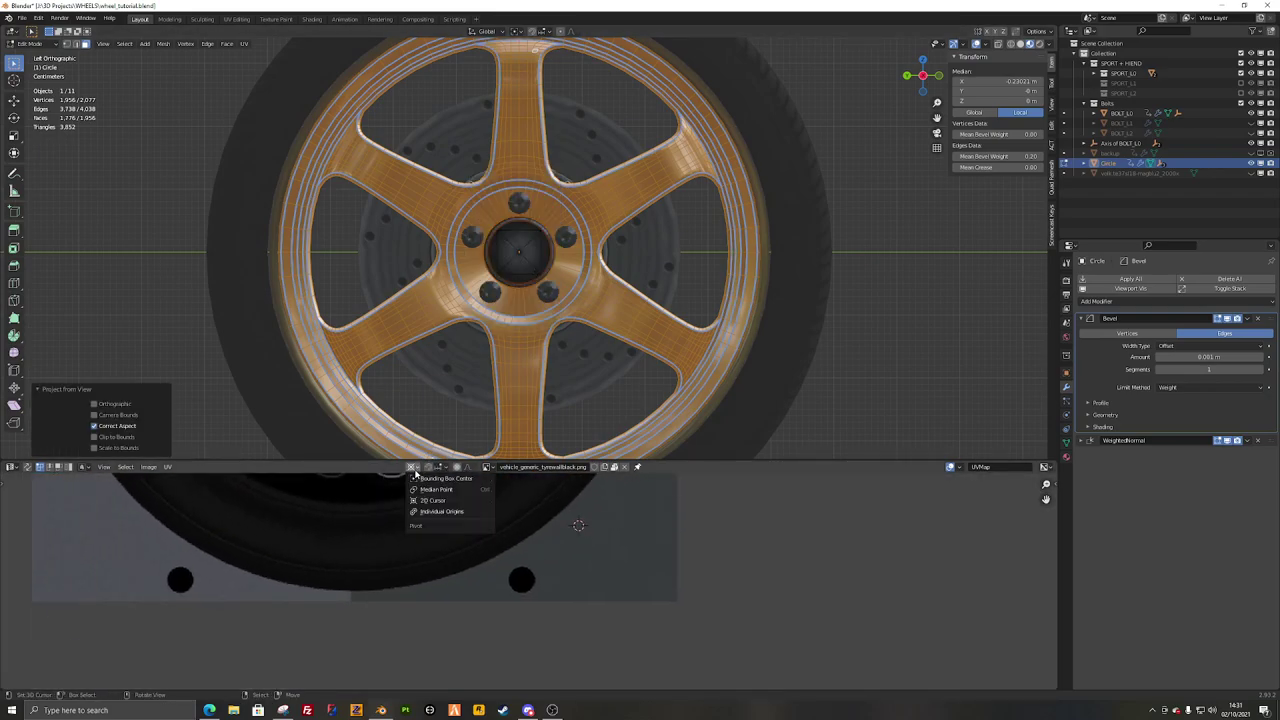
pyautogui.click(432, 502)
pyautogui.moveTo(510, 519); pyautogui.dragTo(505, 580, button='middle')
pyautogui.press('s')
pyautogui.press('0')
pyautogui.press('Return')
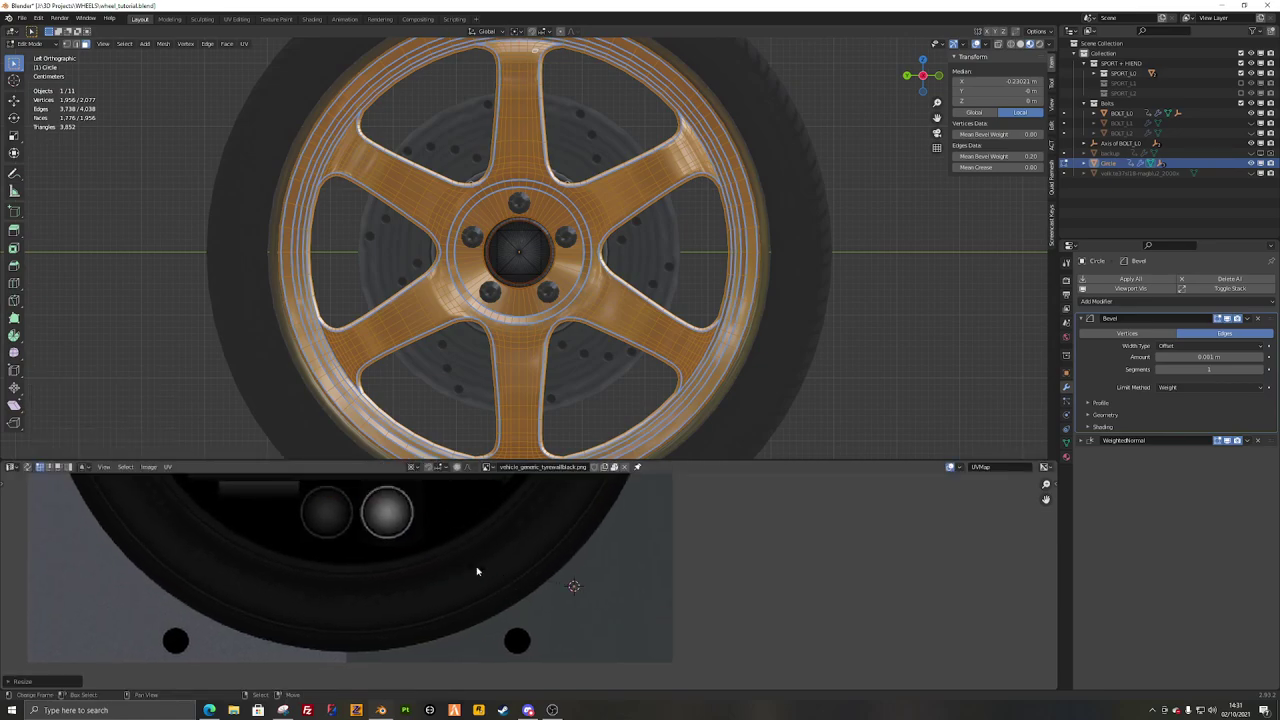
pyautogui.press('Tab')
pyautogui.hotkey('alt', 'a')
# Step: Select the Circle wheel mesh, add a second UV map to it and name it Dirt
pyautogui.moveTo(468, 321); pyautogui.dragTo(539, 330, button='middle')
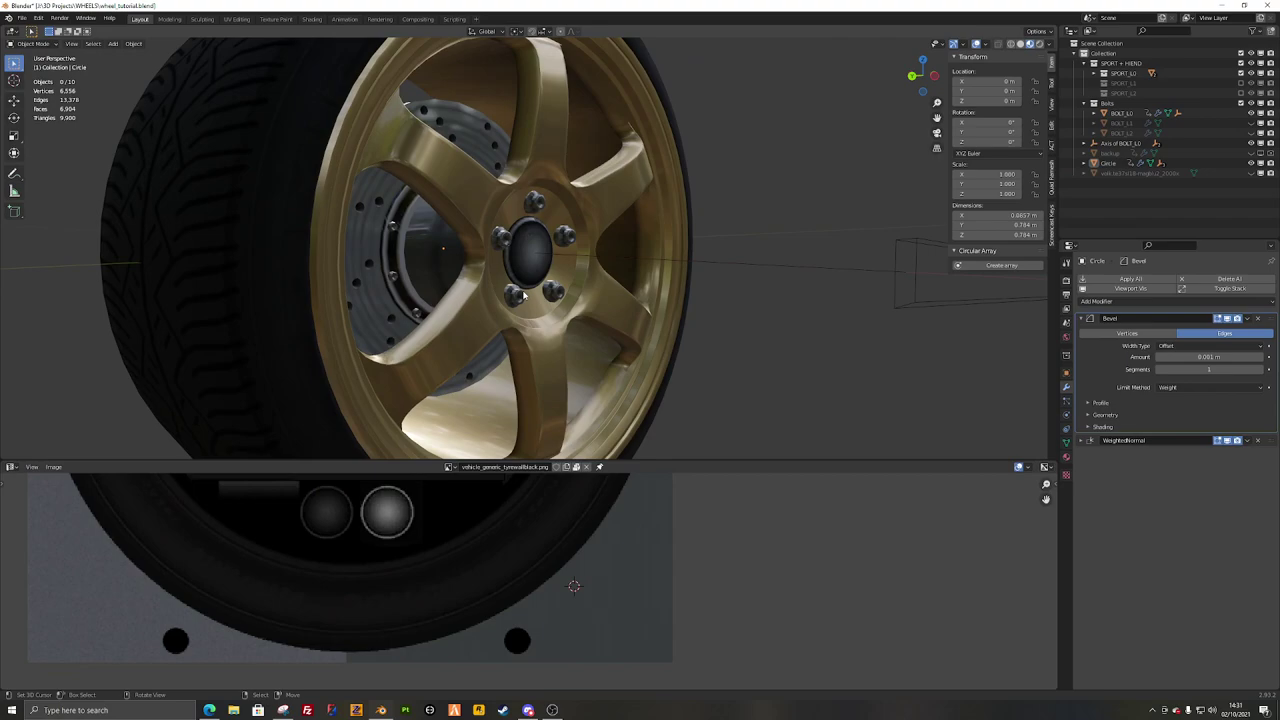
pyautogui.moveTo(541, 318); pyautogui.dragTo(617, 331, button='middle')
pyautogui.click(541, 316)
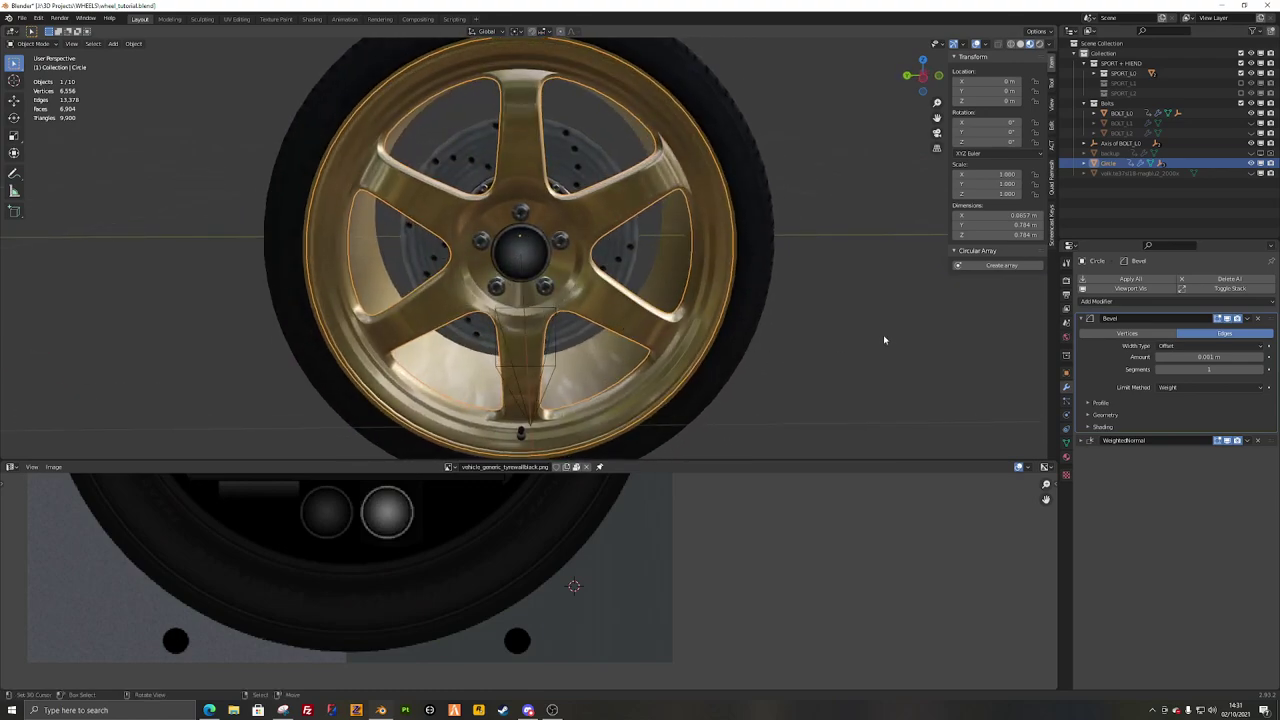
pyautogui.click(1066, 443)
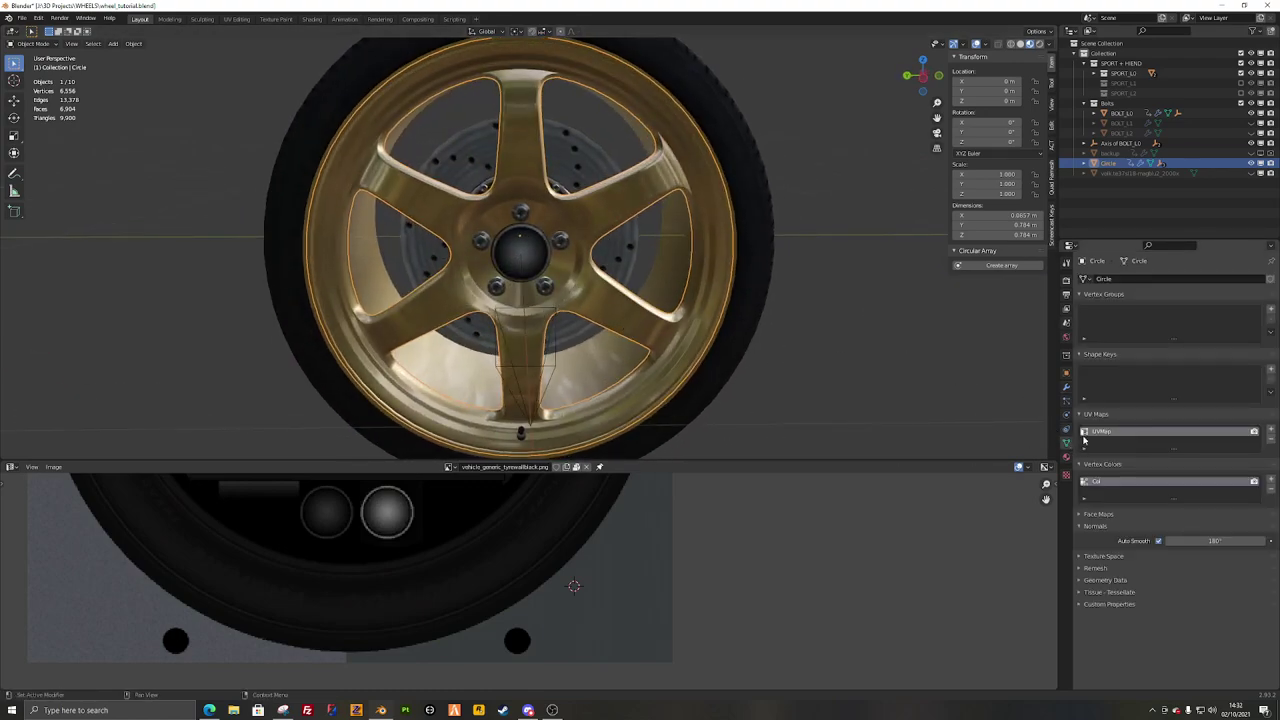
pyautogui.click(1270, 430)
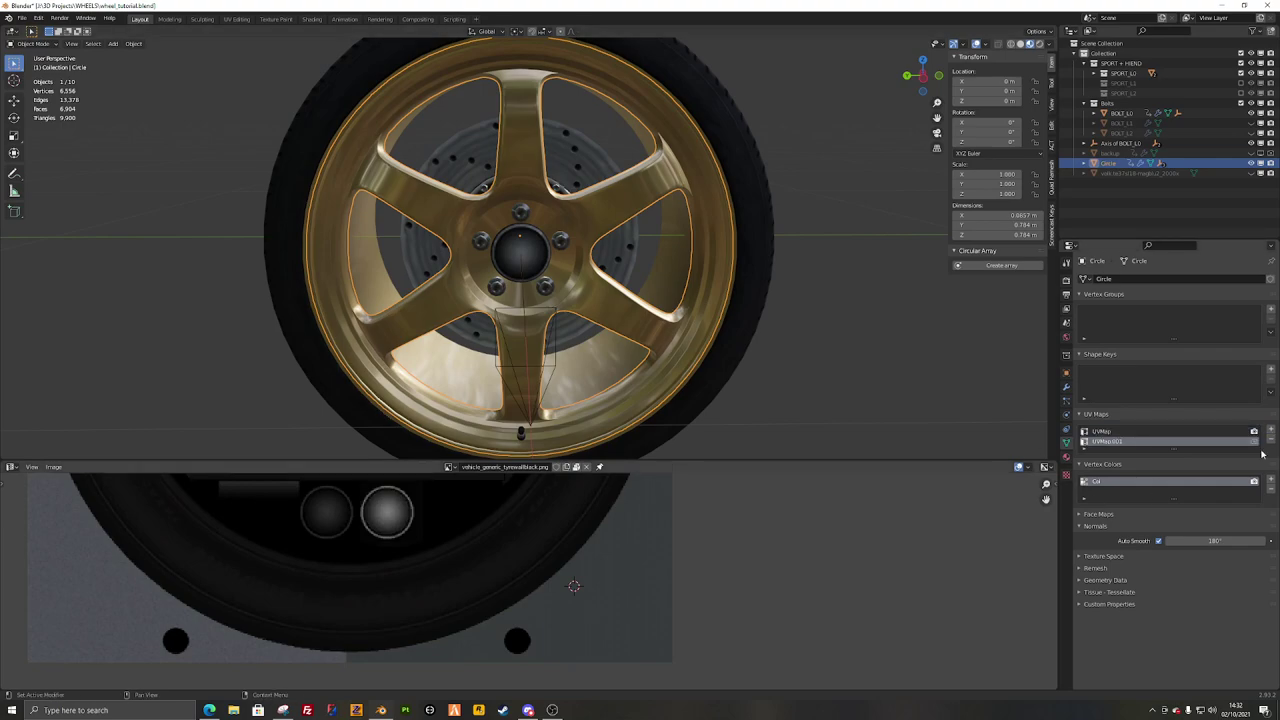
pyautogui.doubleClick(1131, 440)
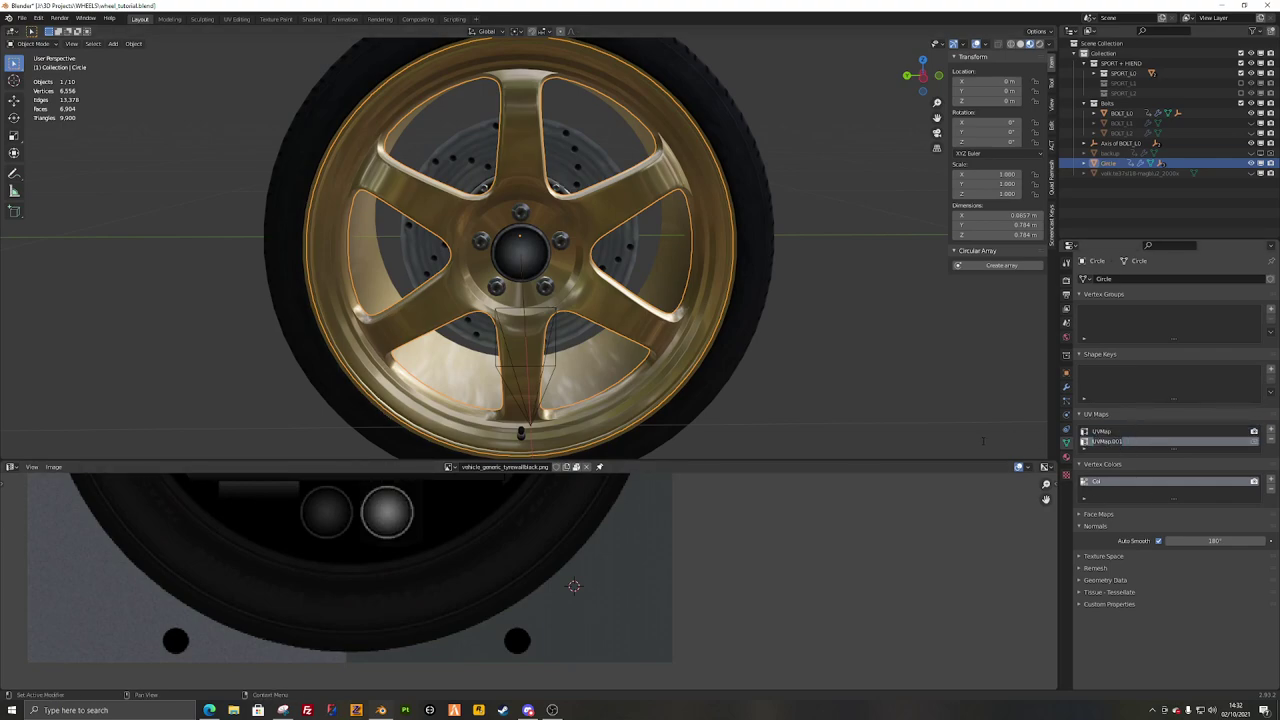
pyautogui.write('Dirt')
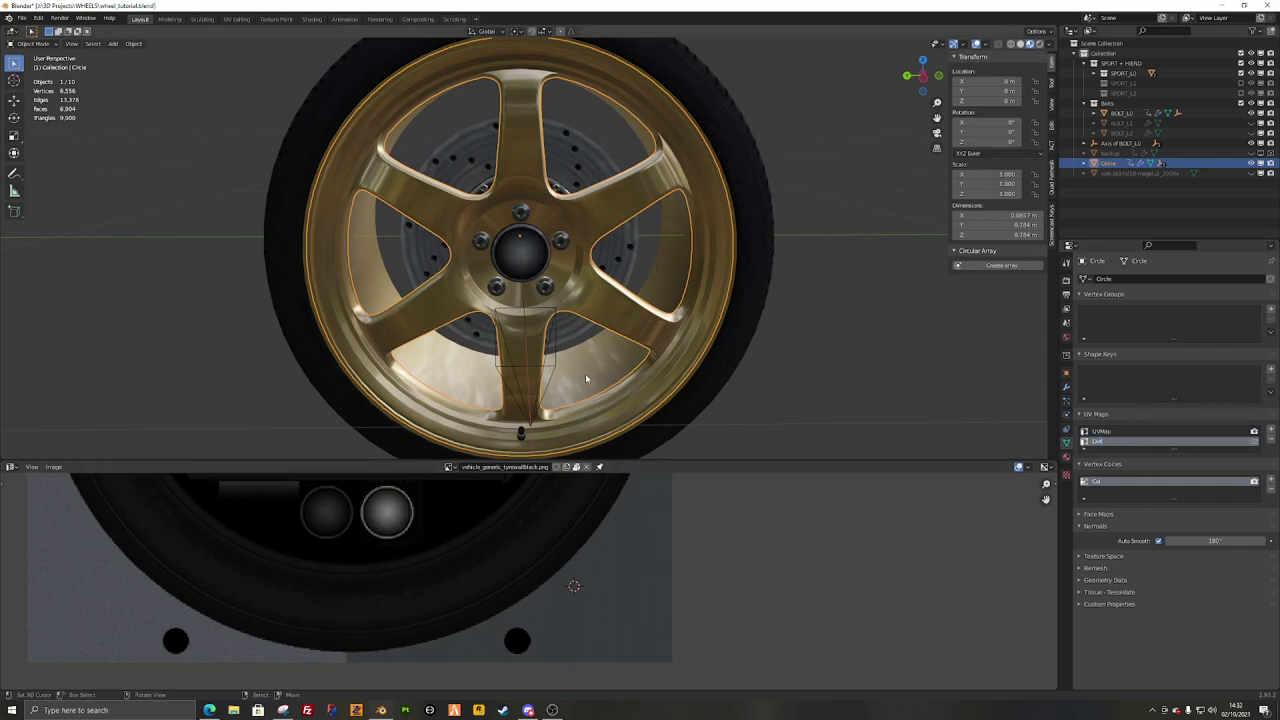
pyautogui.click(1203, 426)
# Step: Switch to solid shading and unwrap all of the wheel's faces from the left view into the Dirt UV map
pyautogui.click(1020, 44)
pyautogui.press('ctrl+KP_3')
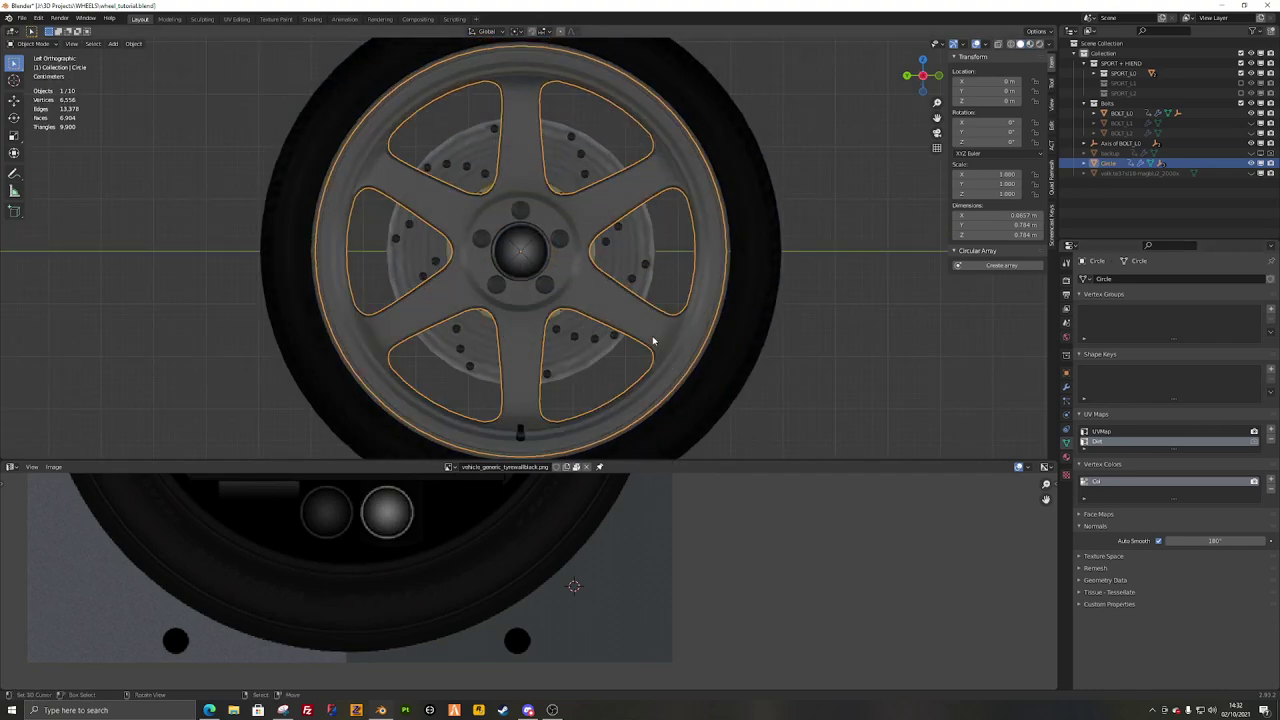
pyautogui.press('Tab')
pyautogui.hotkey('alt', 'a')
pyautogui.press('a')
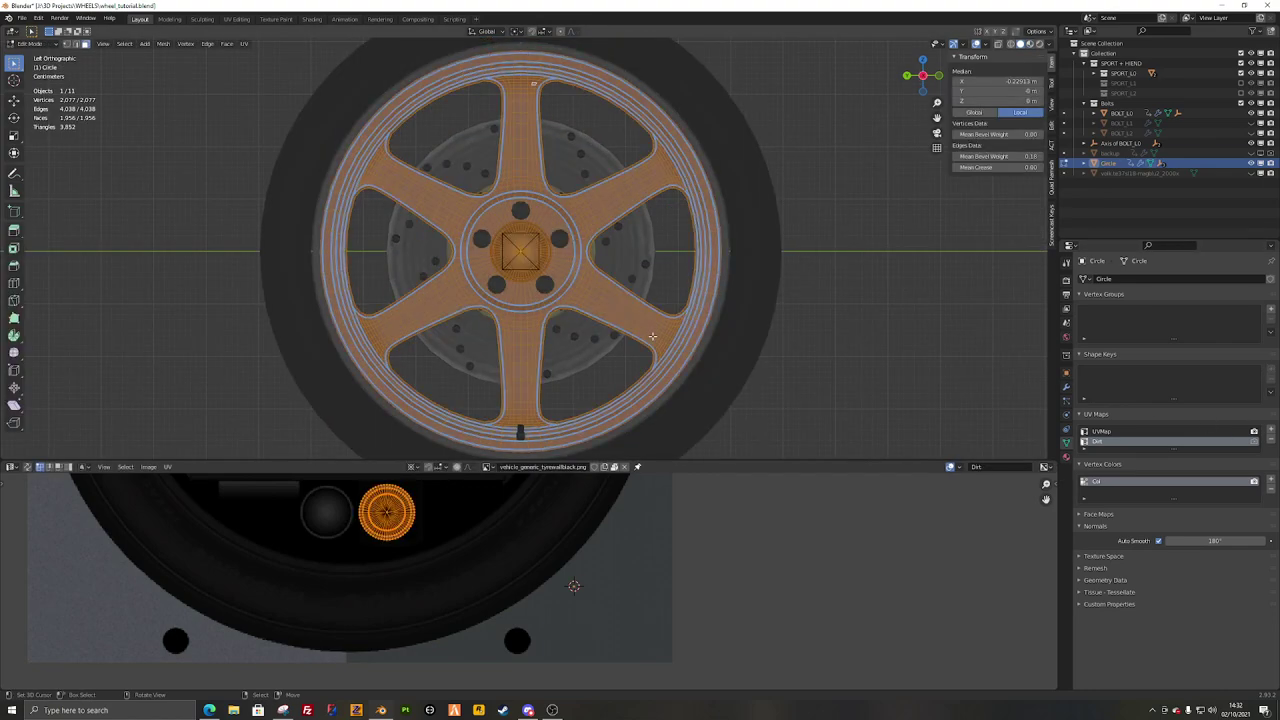
pyautogui.press('u')
pyautogui.click(652, 334)
pyautogui.scroll(-6, 396, 565)
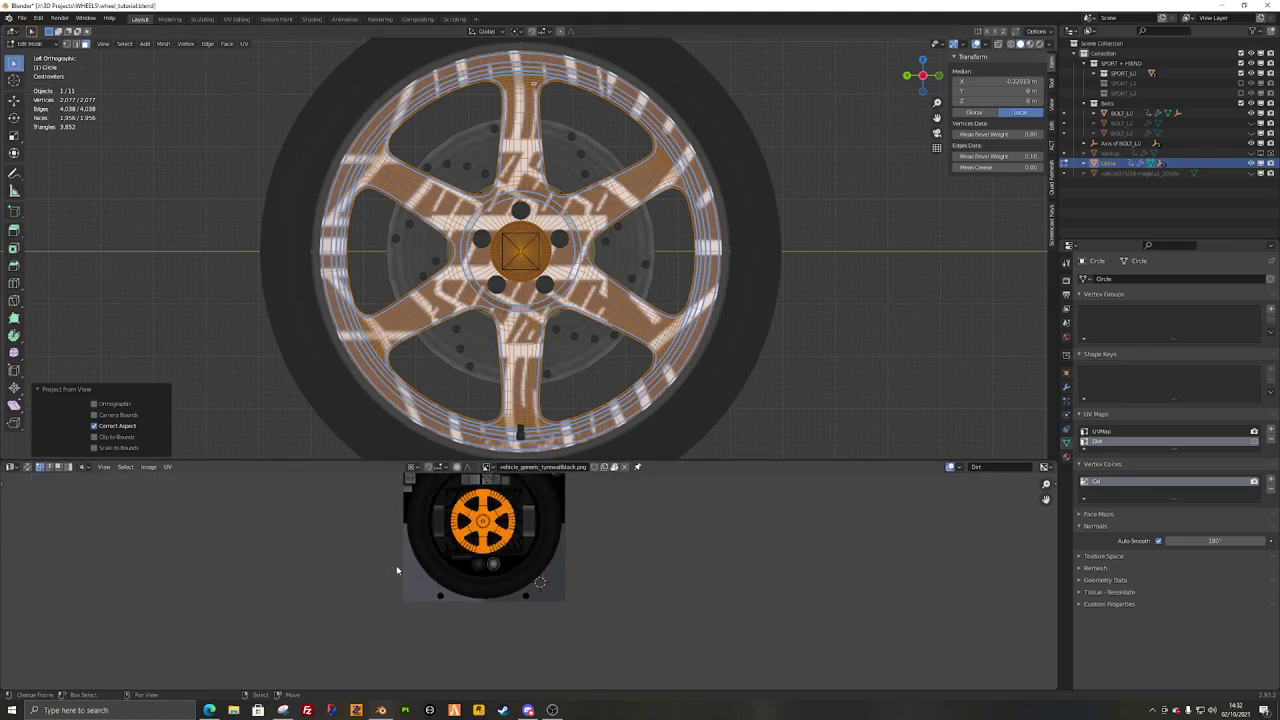
# Step: Scale down the wheel's Dirt UVs and place them over the lower-left corner of the tyre texture
pyautogui.press('s')
pyautogui.click(563, 543)
pyautogui.press('g')
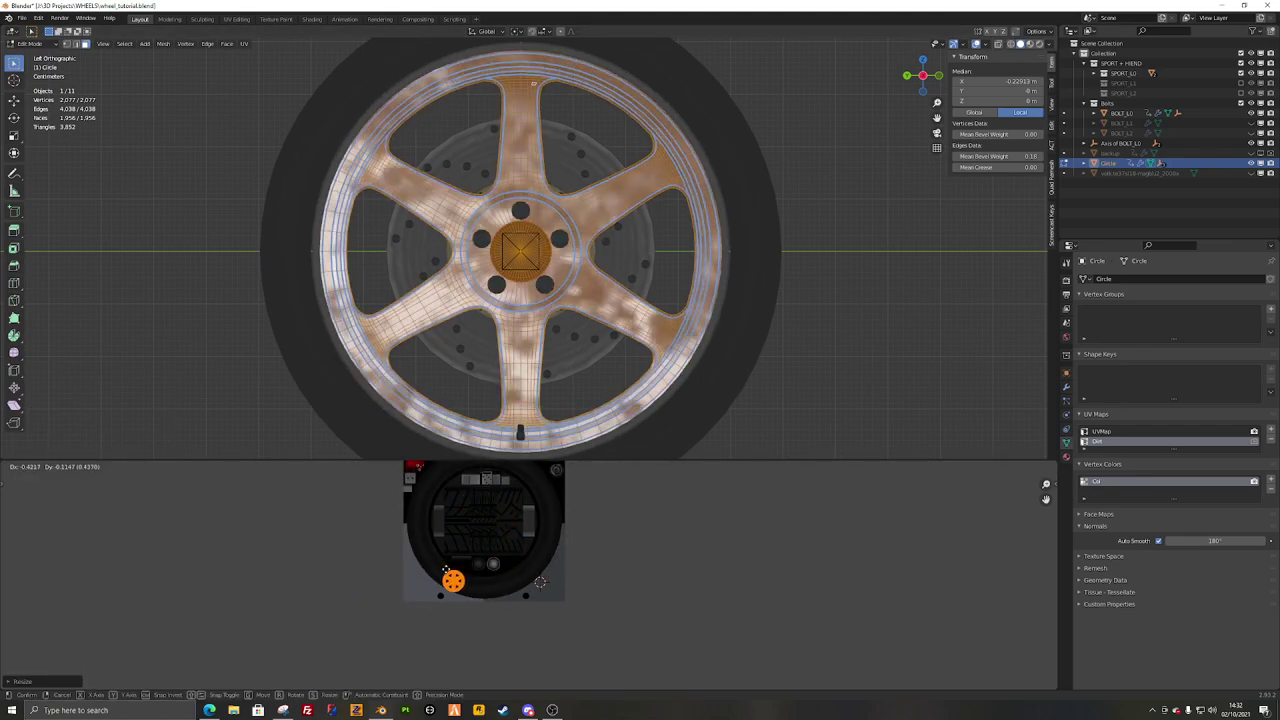
pyautogui.click(413, 576)
pyautogui.press('g')
pyautogui.click(383, 574)
pyautogui.press('s')
pyautogui.click(343, 569)
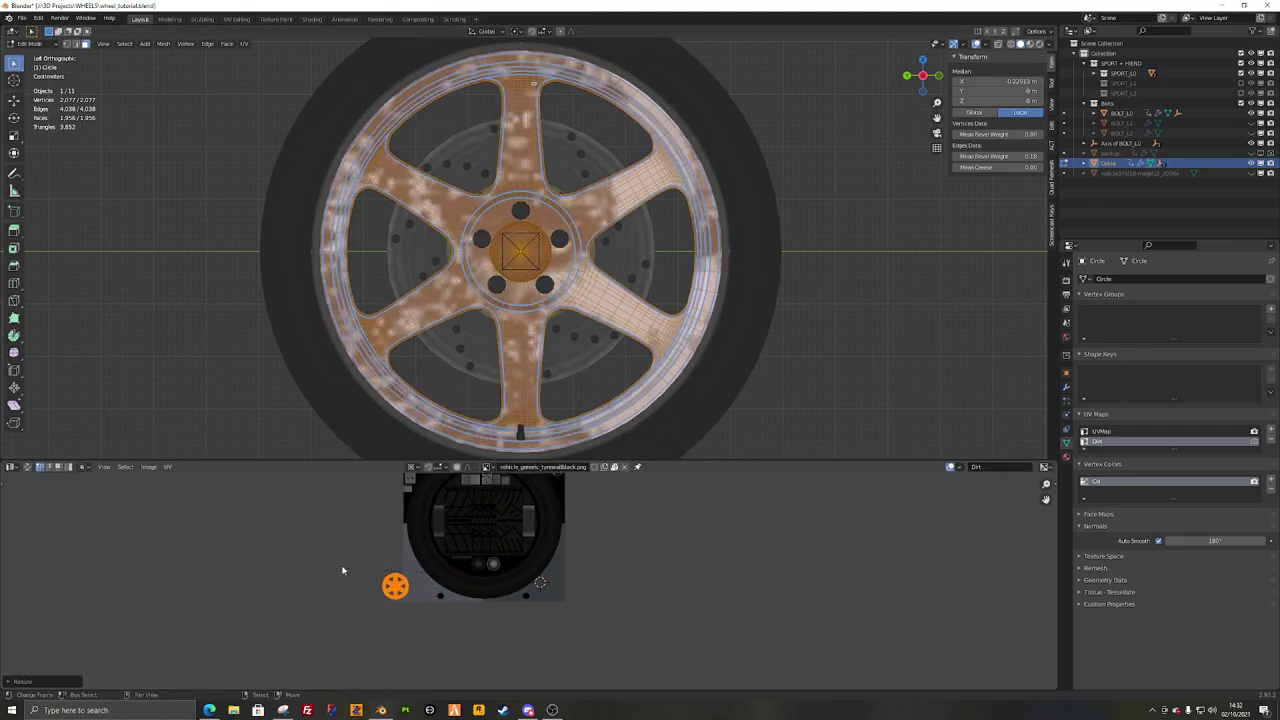
pyautogui.press('g')
pyautogui.scroll(4, 460, 574)
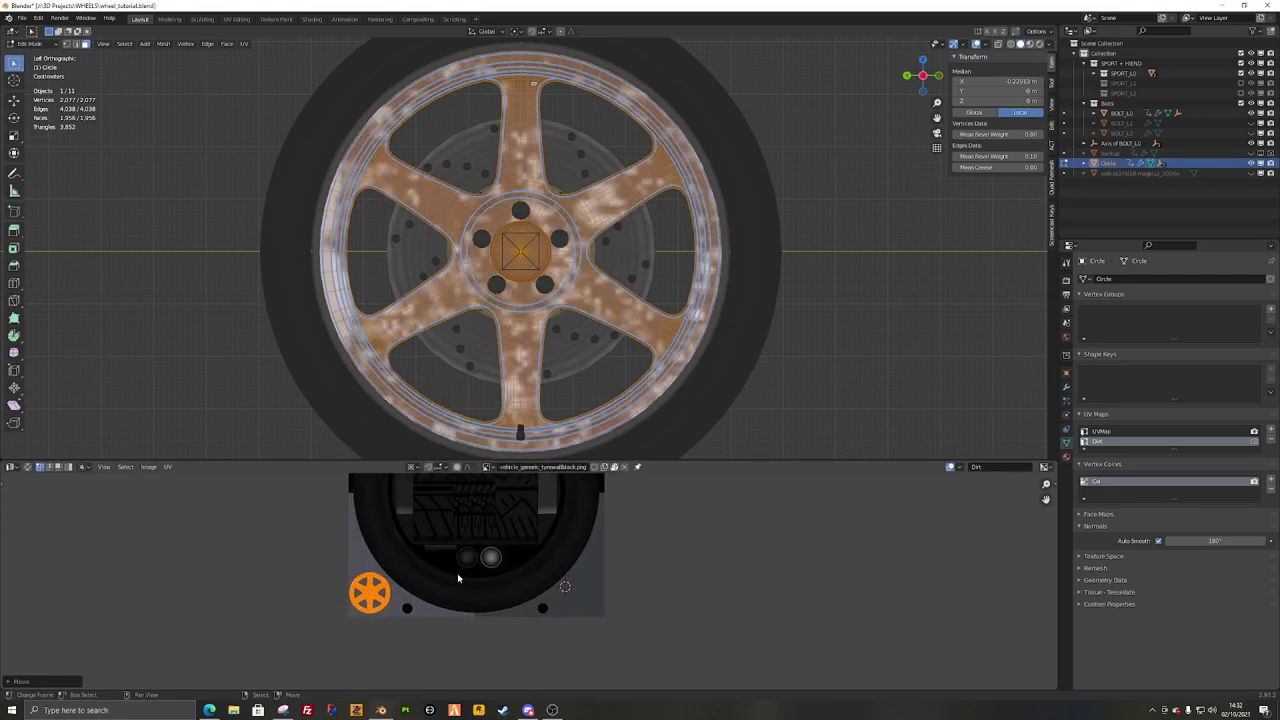
pyautogui.click(482, 582)
# Step: Return to Object Mode and make UVMap the active UV map of the Circle mesh
pyautogui.press('Tab')
pyautogui.moveTo(690, 340); pyautogui.dragTo(690, 369, button='middle')
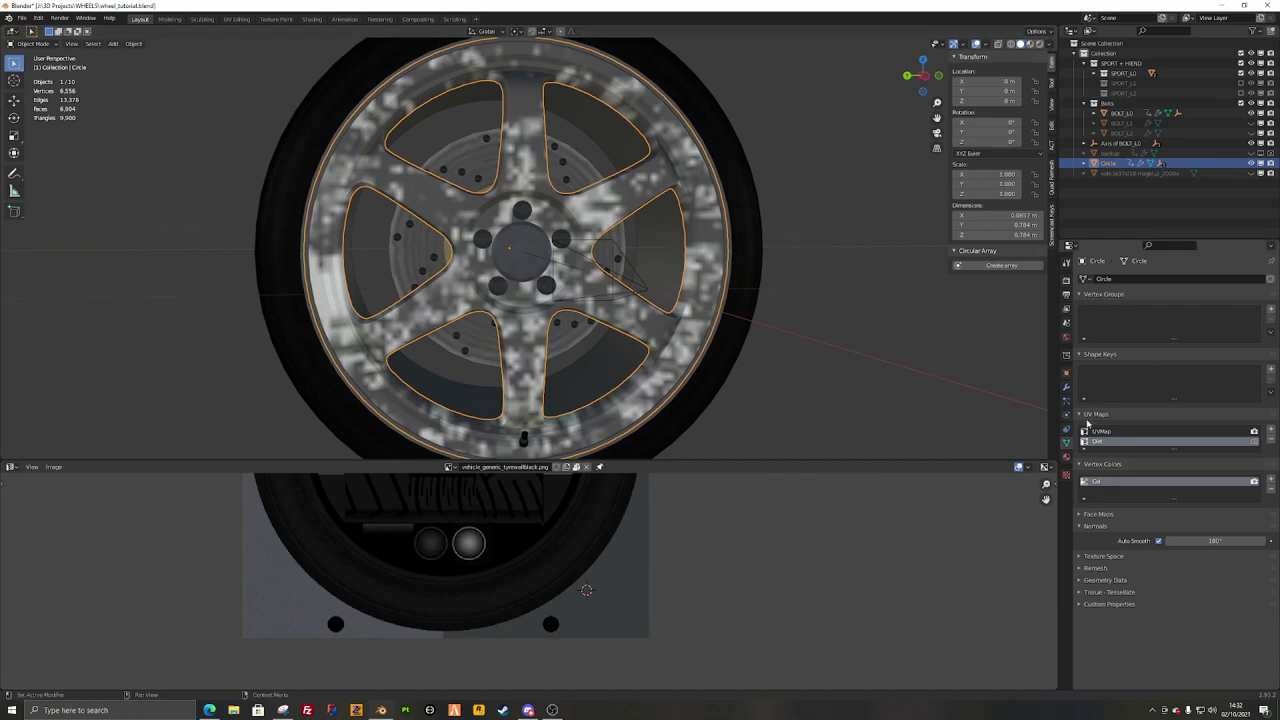
pyautogui.click(1119, 434)
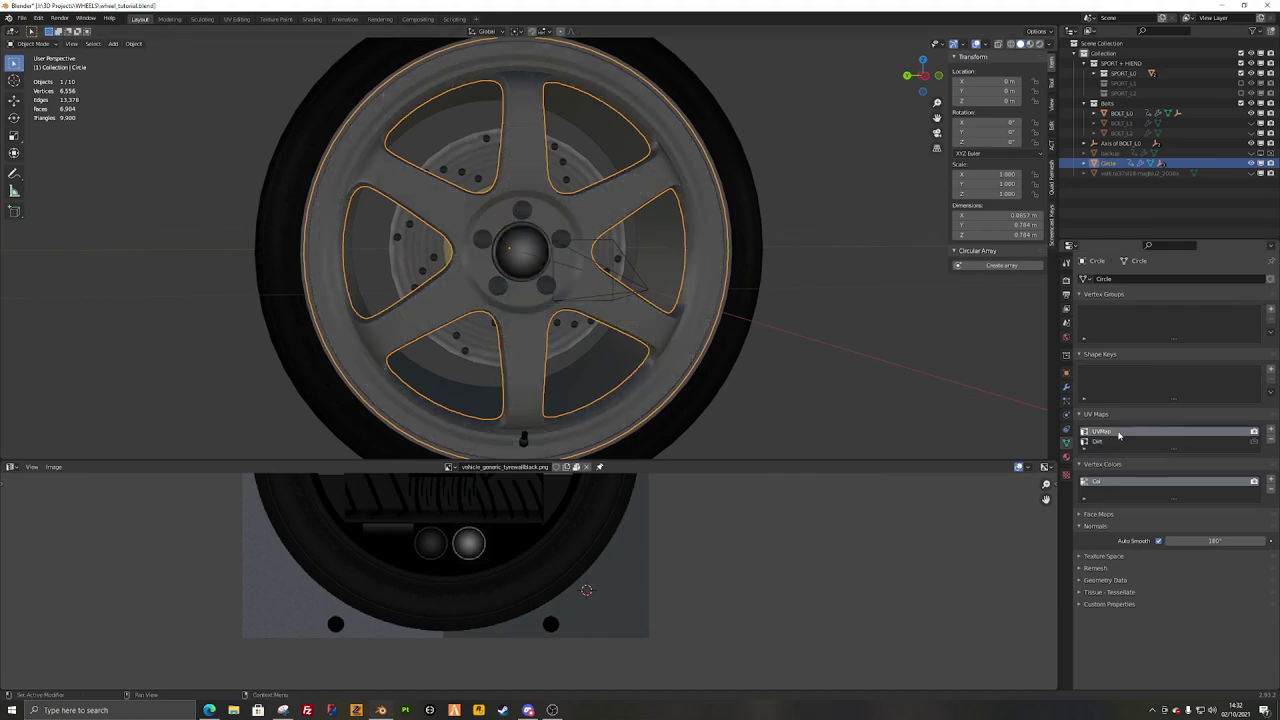
# Step: Replace the image editor with the Shader Editor to show the vehicle_generic_tyrewallblack node tree
pyautogui.click(11, 467)
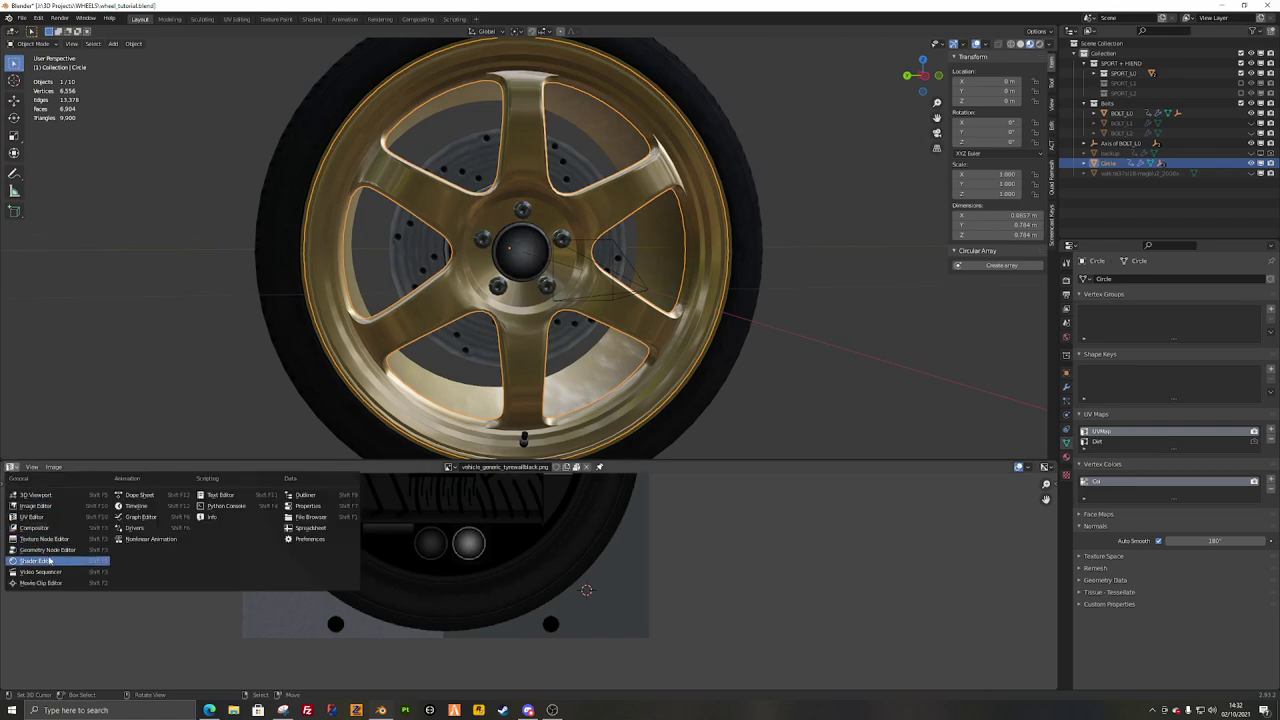
pyautogui.click(40, 560)
pyautogui.scroll(-2, 700, 610)
pyautogui.scroll(1, 700, 610)
pyautogui.moveTo(692, 608); pyautogui.dragTo(767, 670)
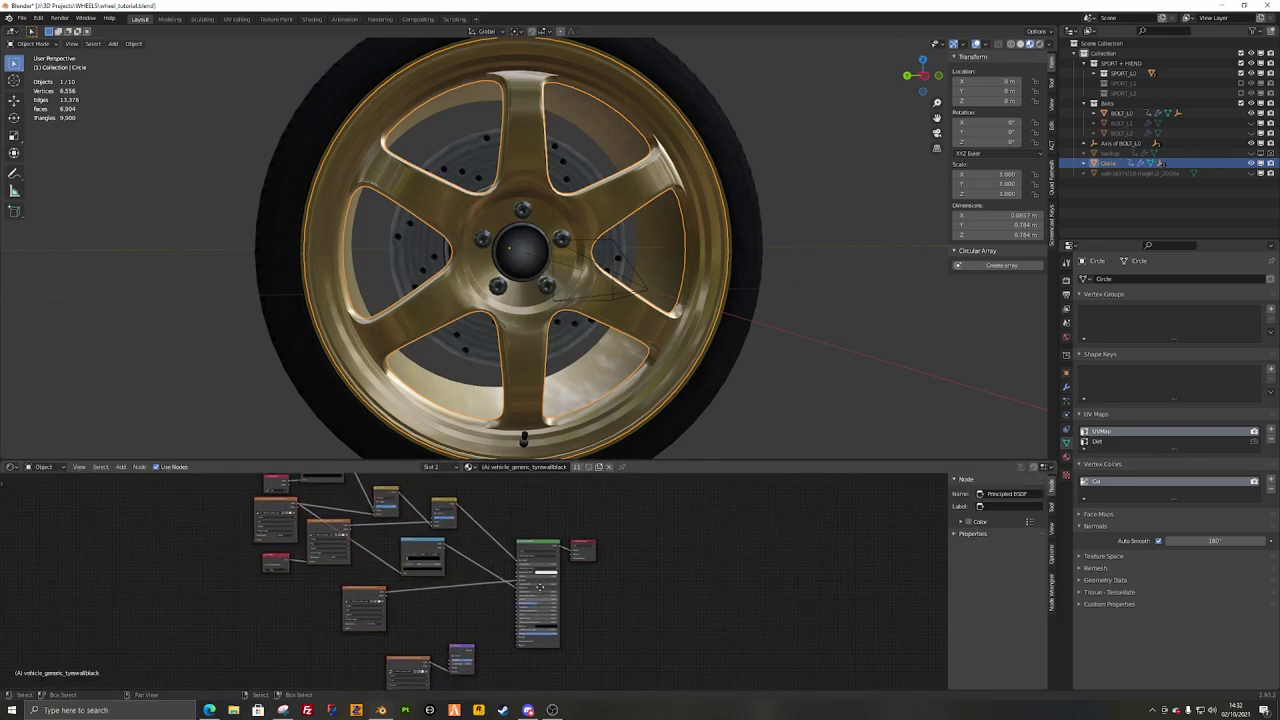
# Step: Locate the Value mix node fed by the dirt texture, reposition it and lower its factor
pyautogui.scroll(3, 471, 586)
pyautogui.moveTo(415, 543); pyautogui.dragTo(453, 640, button='middle')
pyautogui.scroll(3, 386, 533)
pyautogui.moveTo(388, 531); pyautogui.dragTo(423, 622, button='middle')
pyautogui.moveTo(352, 556); pyautogui.dragTo(407, 647, button='middle')
pyautogui.moveTo(279, 651); pyautogui.dragTo(259, 549, button='middle')
pyautogui.scroll(2, 258, 549)
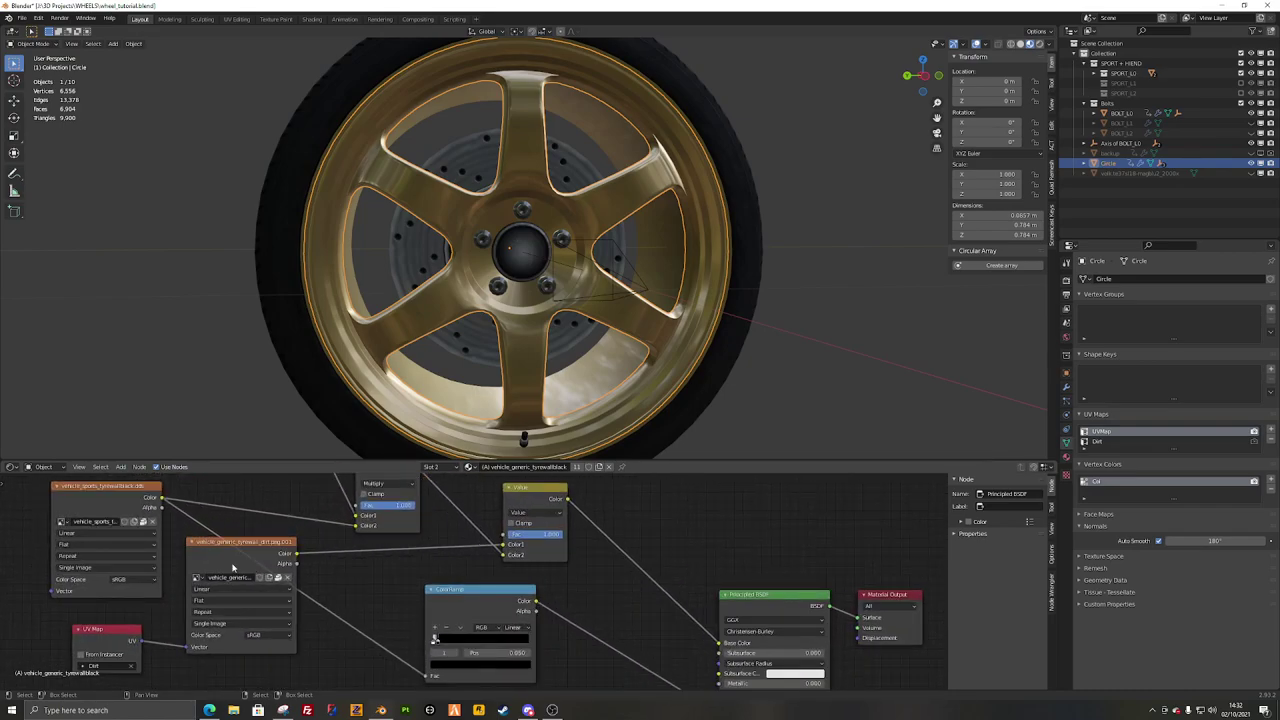
pyautogui.moveTo(548, 490); pyautogui.dragTo(459, 588)
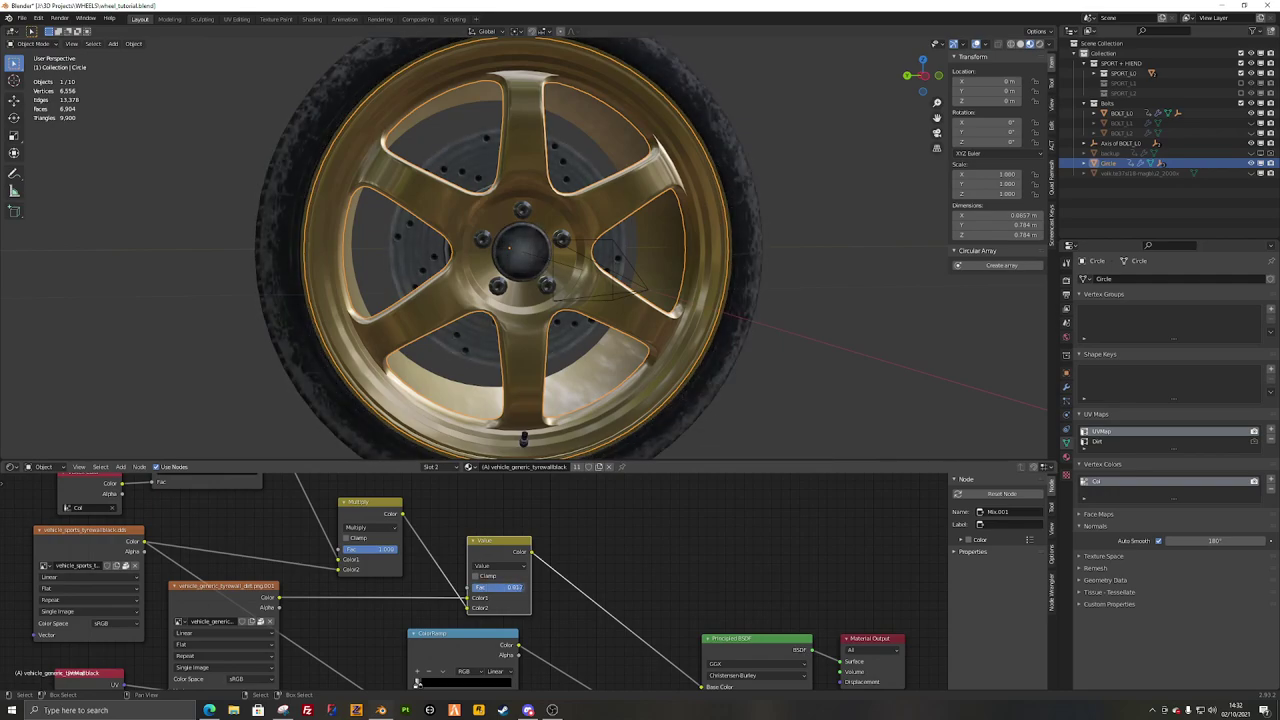
# Step: Raise the factor of the Value mix node in the tyre material to remove the dirt overlay from the tread
pyautogui.moveTo(510, 316); pyautogui.dragTo(640, 342, button='middle')
pyautogui.scroll(-1, 640, 342)
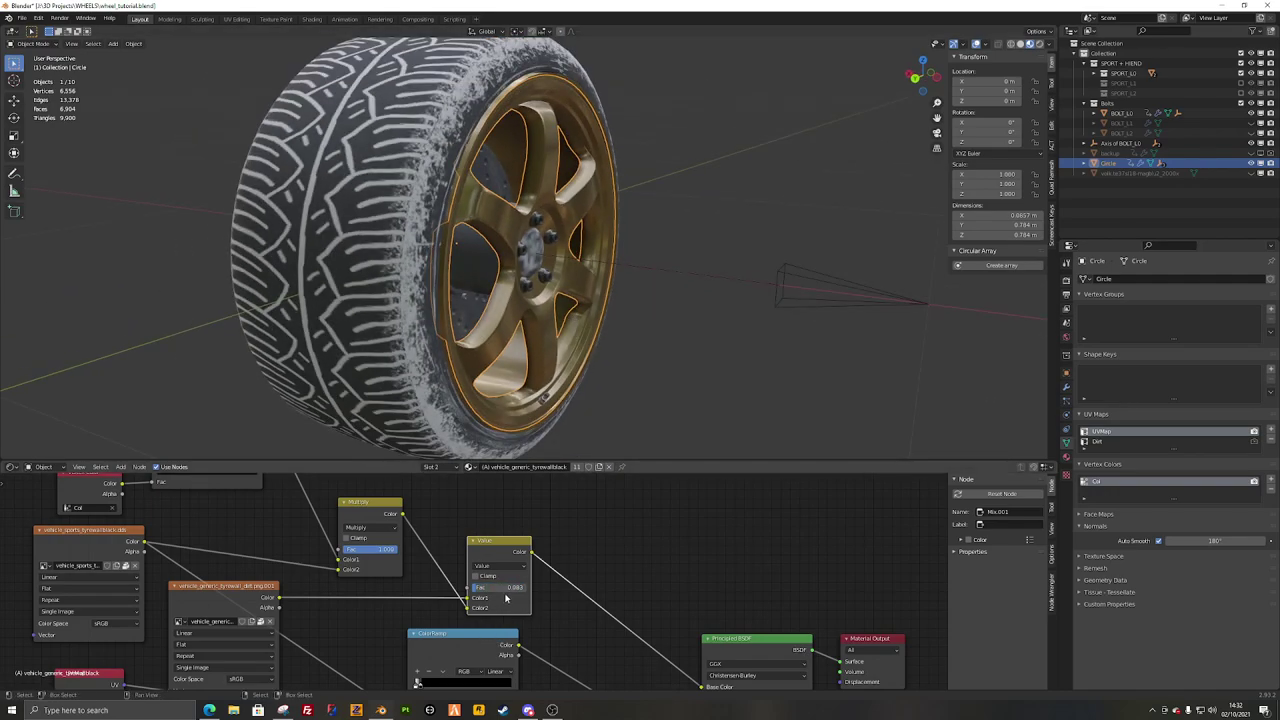
pyautogui.moveTo(506, 588); pyautogui.dragTo(562, 588)
# Step: Select the SPORT_L0_BARREL wheel barrel and locate the vehicle_generic_tyrewall_dirt.png texture node in its wheel_paint material
pyautogui.click(530, 335)
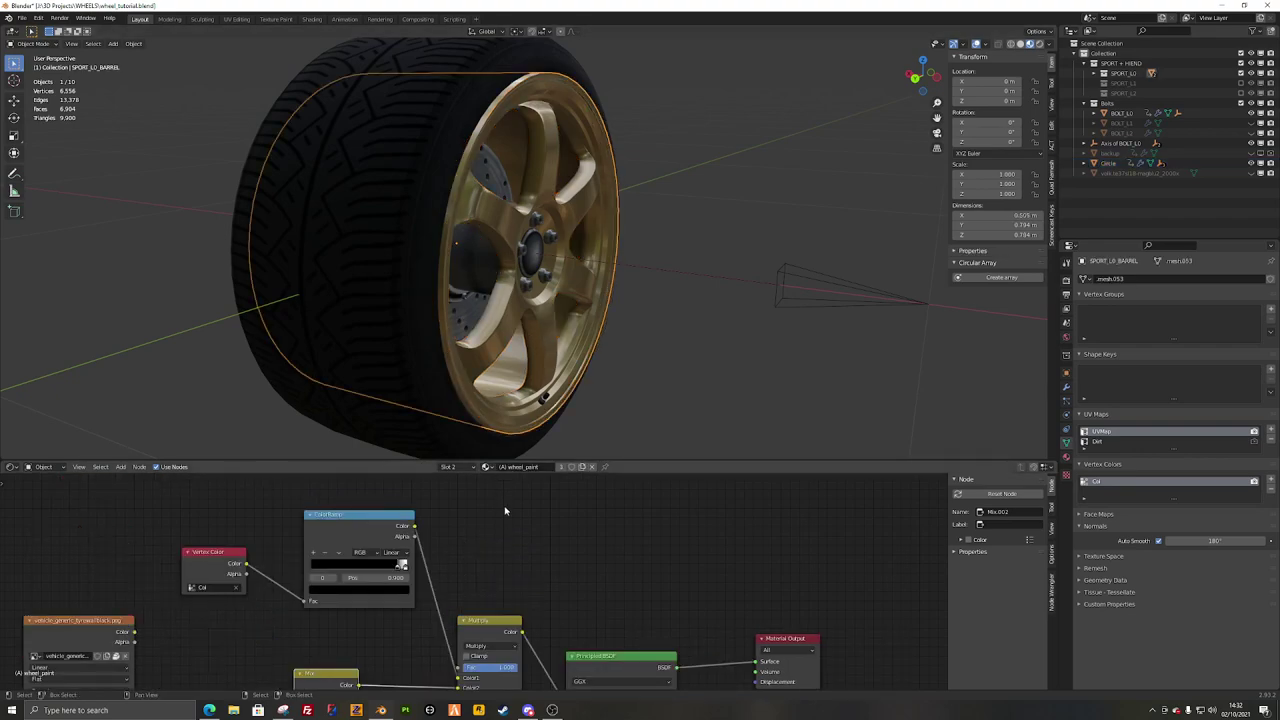
pyautogui.moveTo(530, 590); pyautogui.dragTo(556, 590)
pyautogui.moveTo(451, 597); pyautogui.dragTo(464, 530, button='middle')
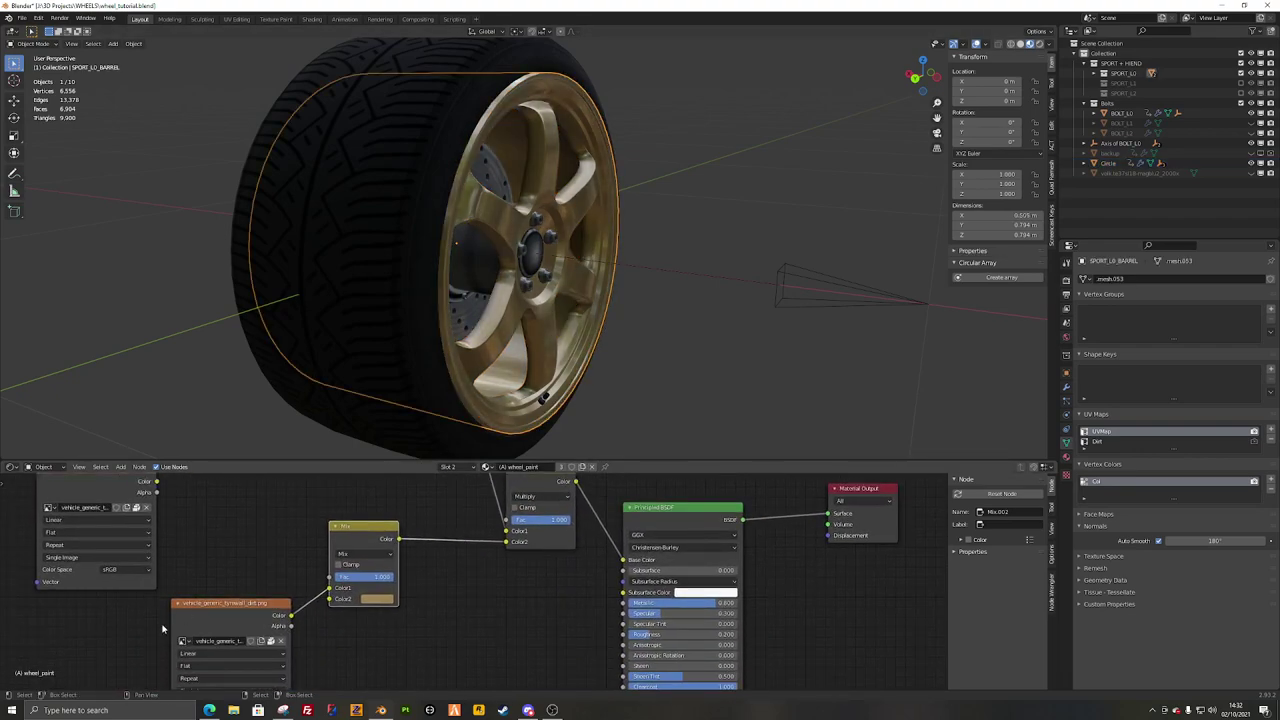
pyautogui.click(228, 616)
pyautogui.moveTo(543, 538); pyautogui.dragTo(533, 570, button='middle')
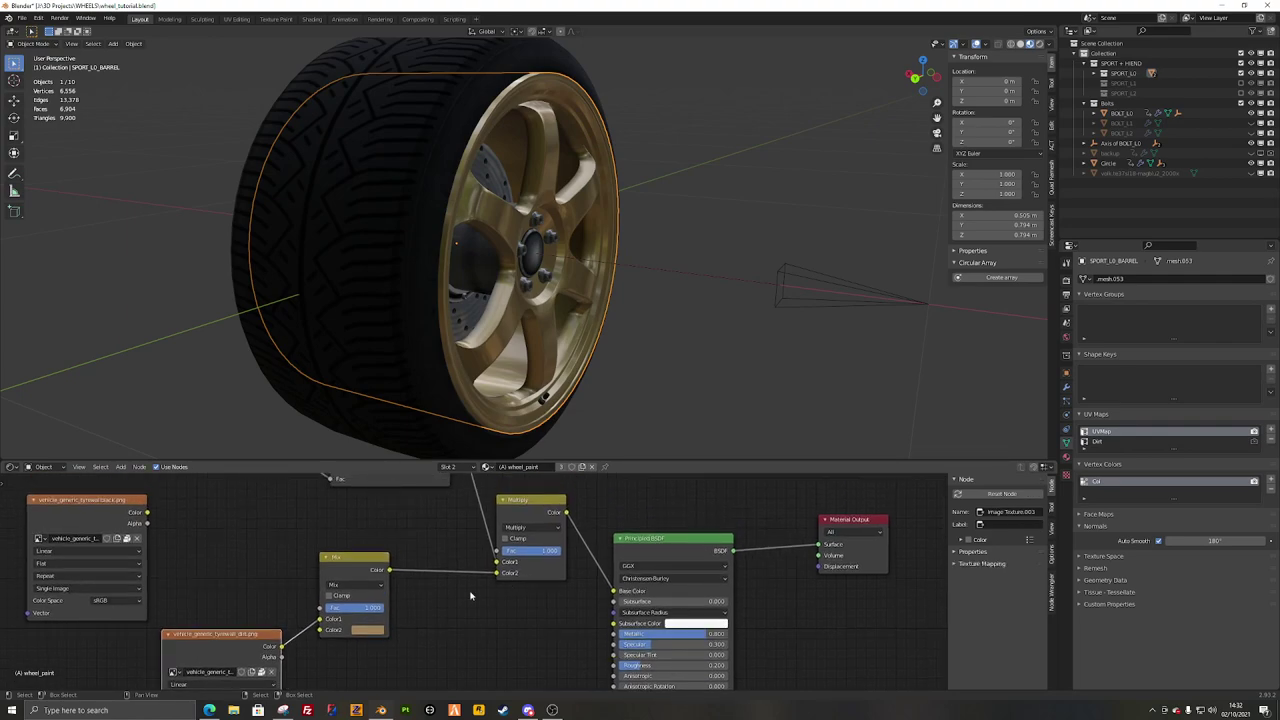
pyautogui.click(175, 672)
# Step: Preview dirt on the gold rim by lowering the wheel_paint Mix node's factor, restore it to 1.000, and inspect the deselected wheel
pyautogui.moveTo(363, 609); pyautogui.dragTo(305, 609)
pyautogui.moveTo(560, 350); pyautogui.dragTo(480, 342, button='middle')
pyautogui.moveTo(355, 607); pyautogui.dragTo(386, 607)
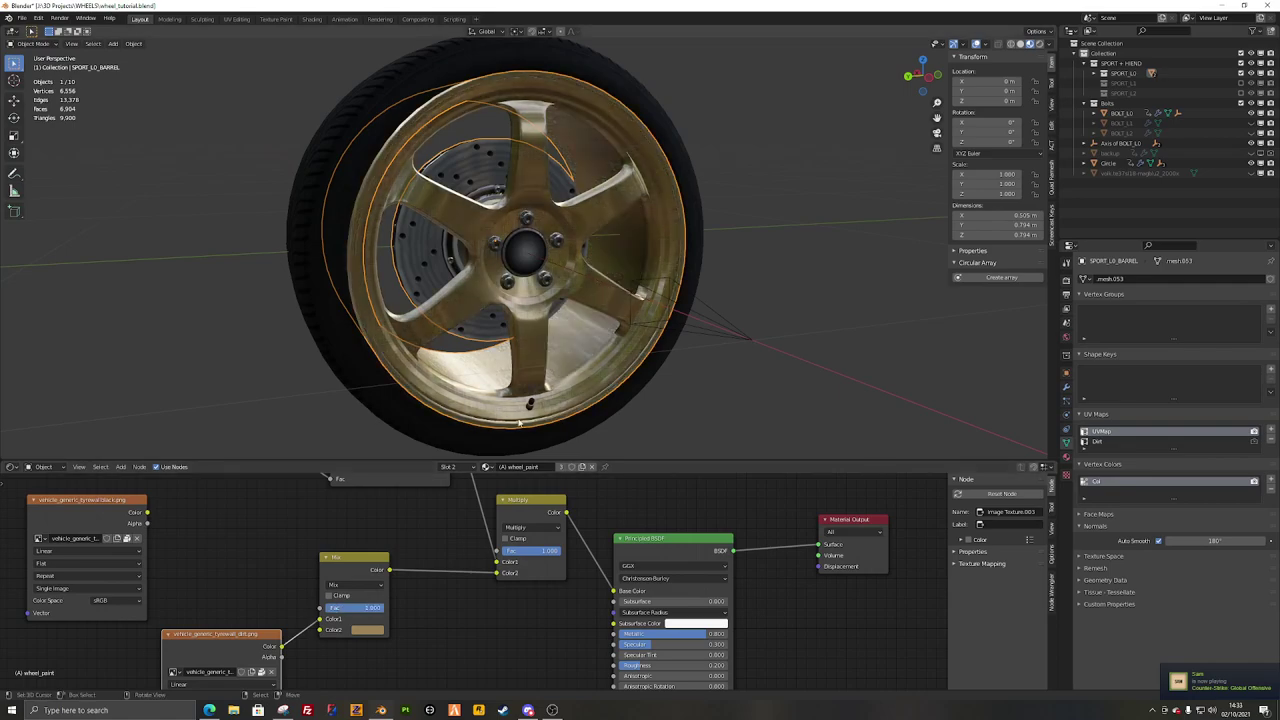
pyautogui.click(640, 378)
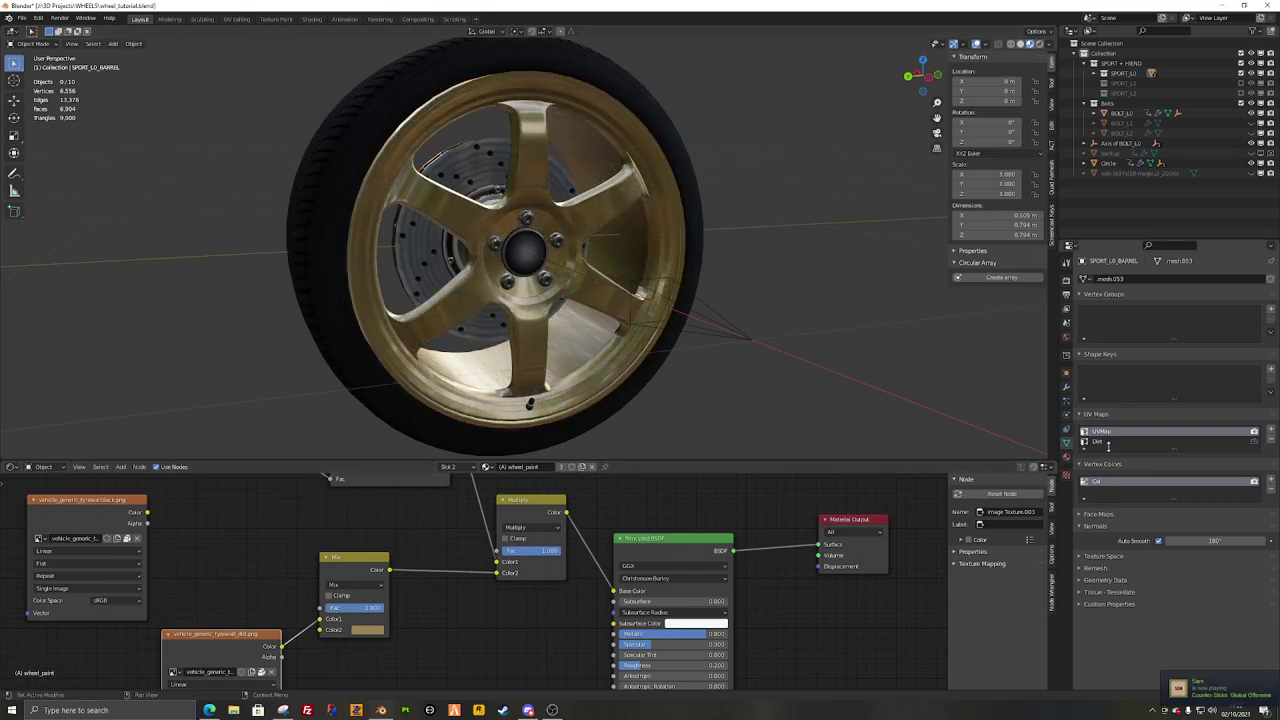
pyautogui.moveTo(720, 312); pyautogui.dragTo(641, 333, button='middle')
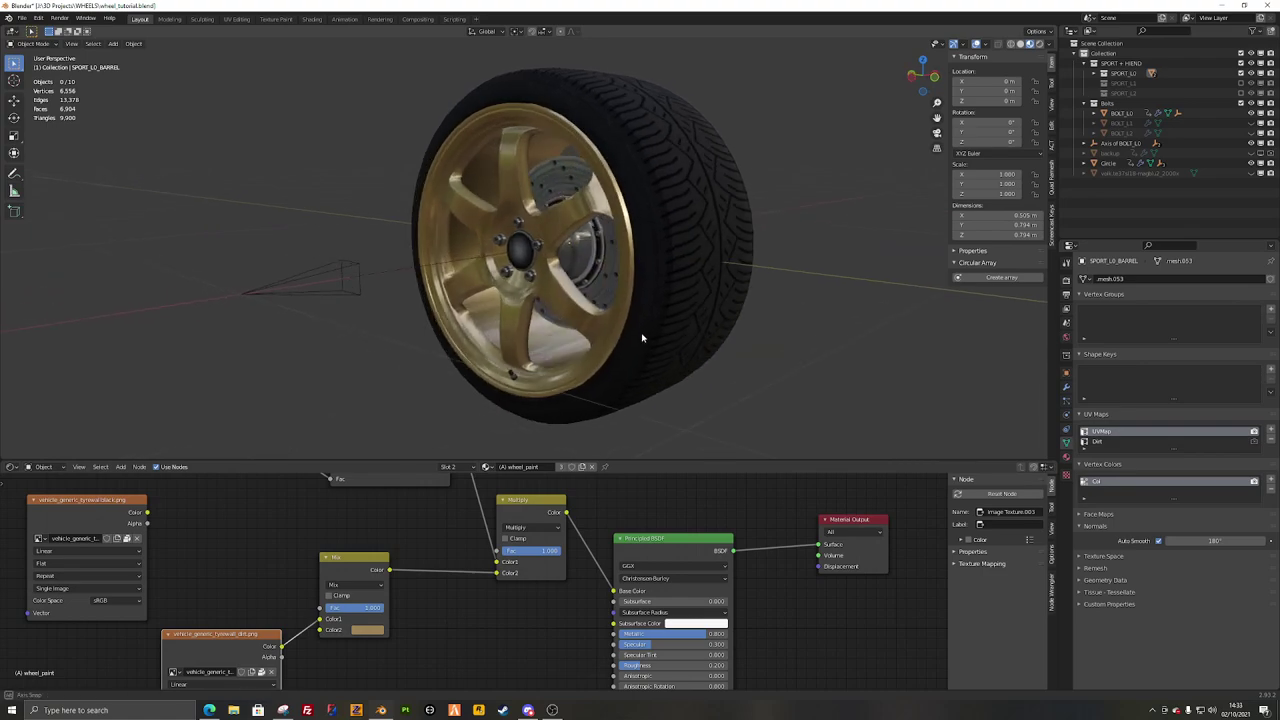